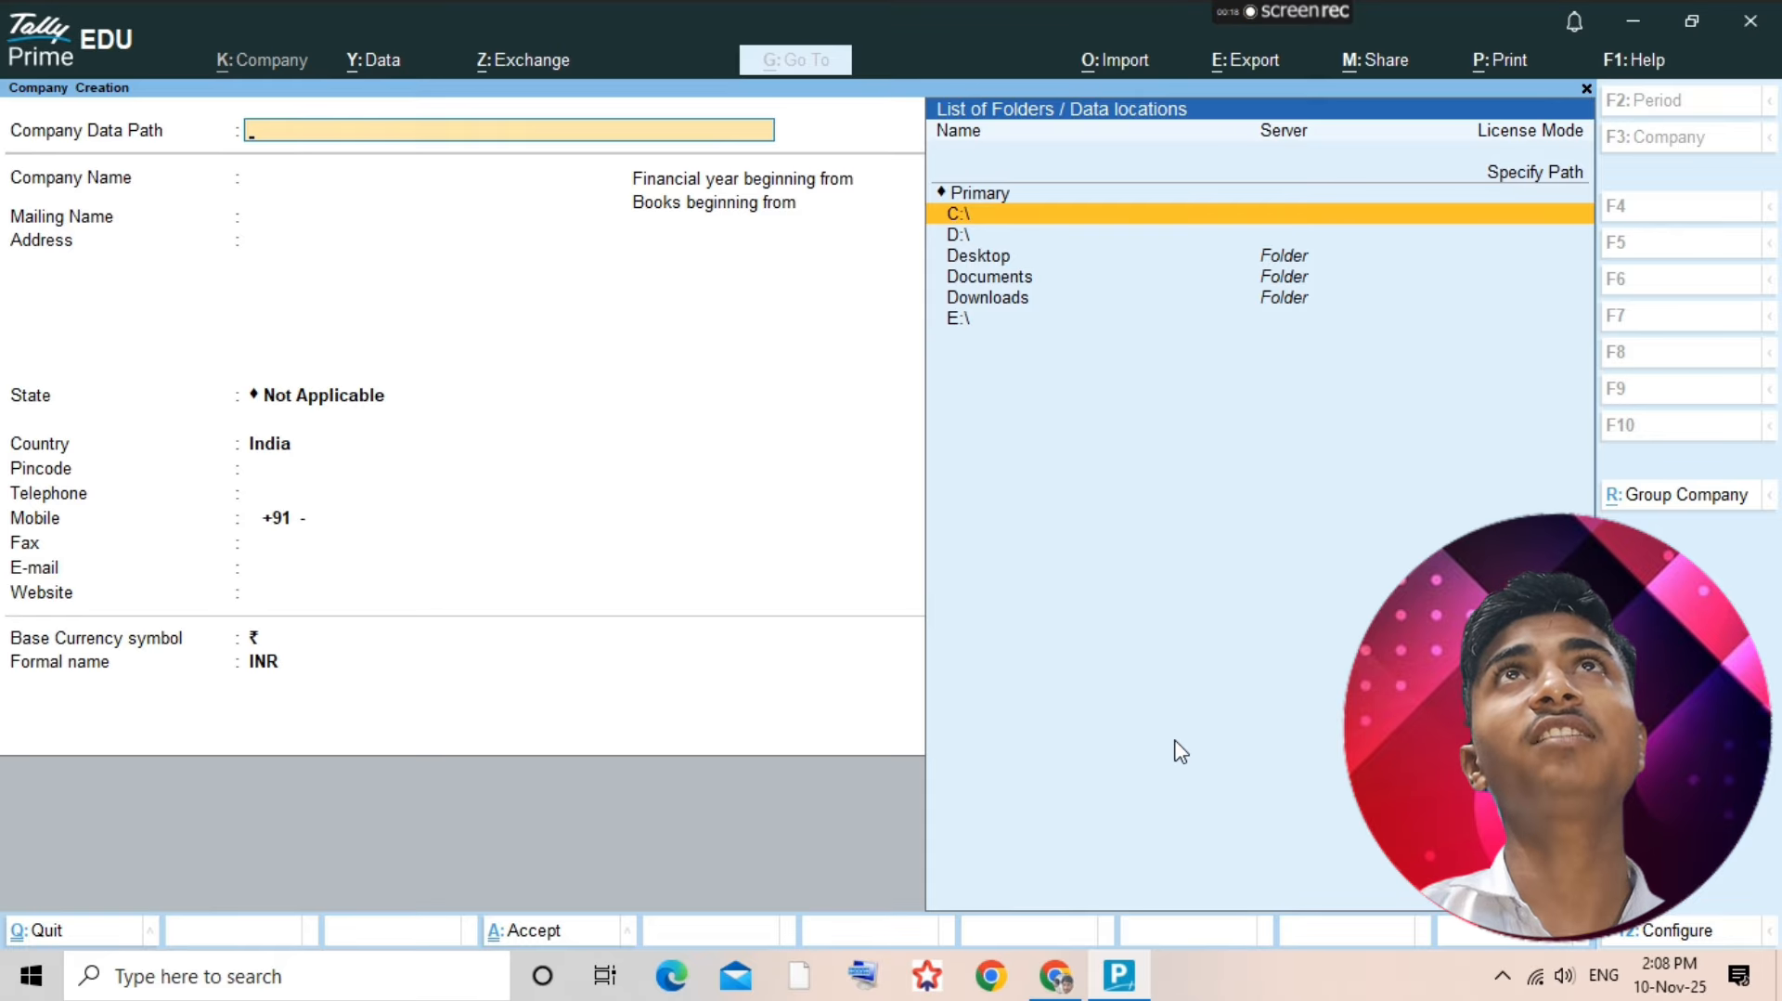
- Create a company named Assignment 5 with its data path on D:\ and accept the default company features
key(Down)
key(Return)
key(Return)
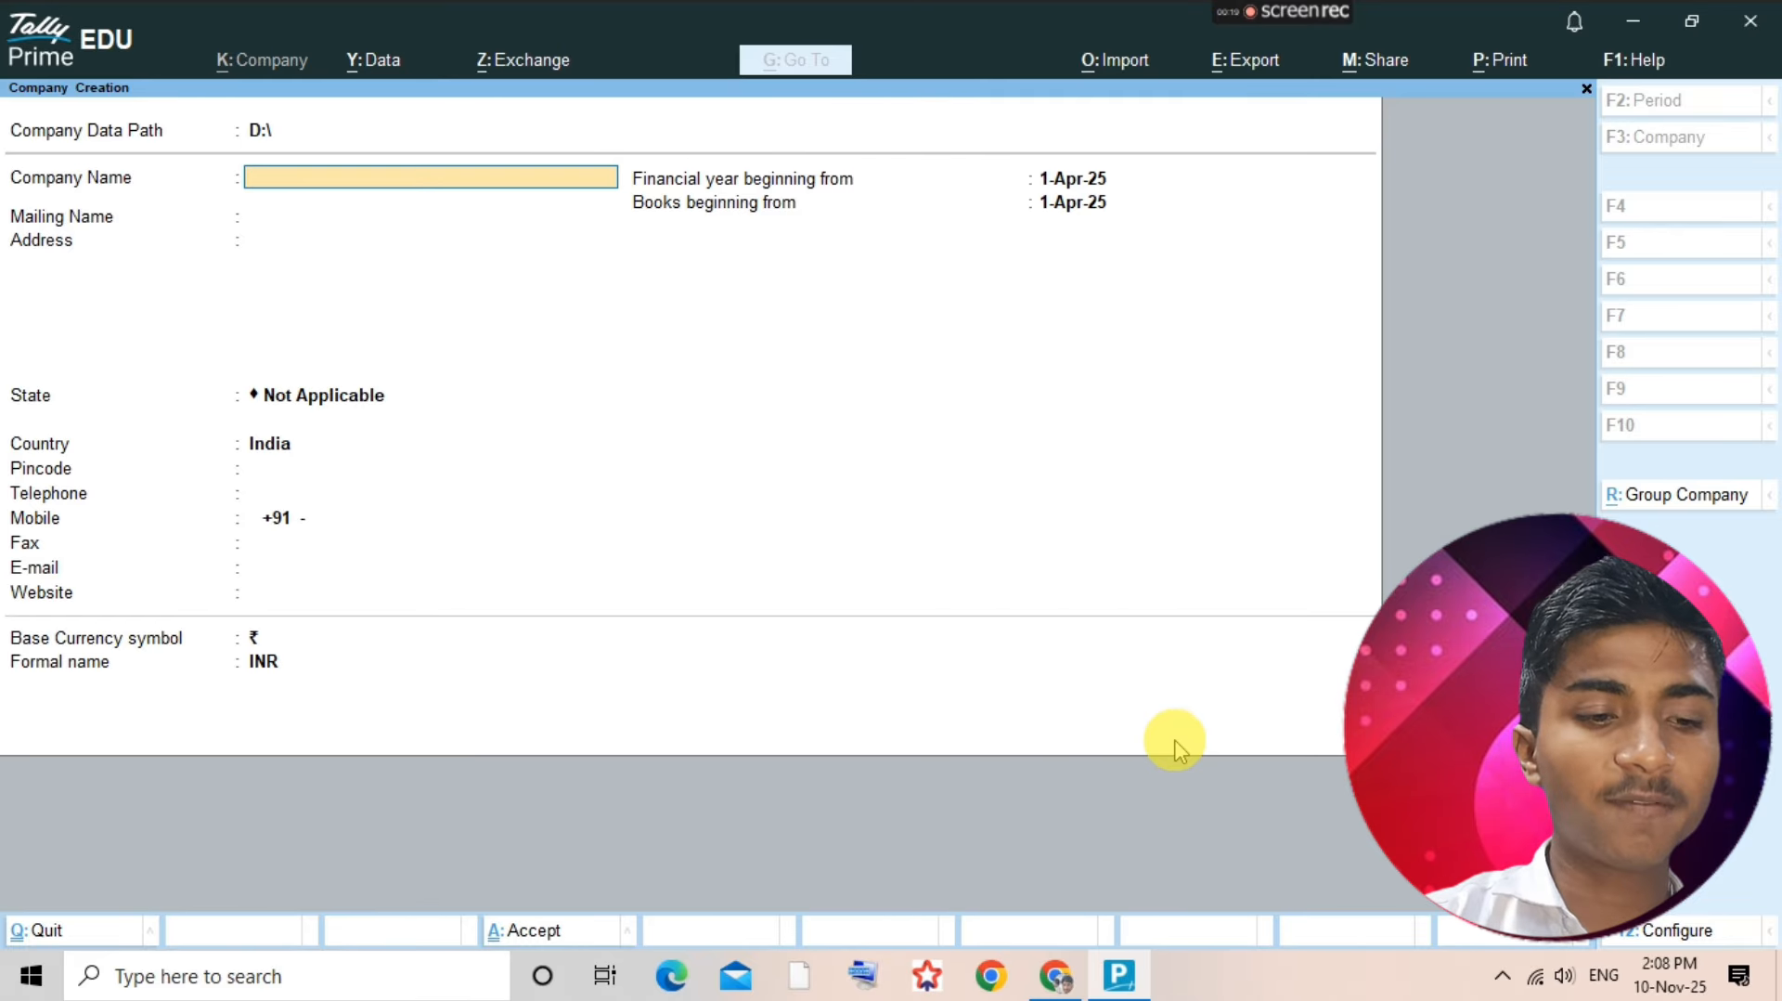
text(Assig)
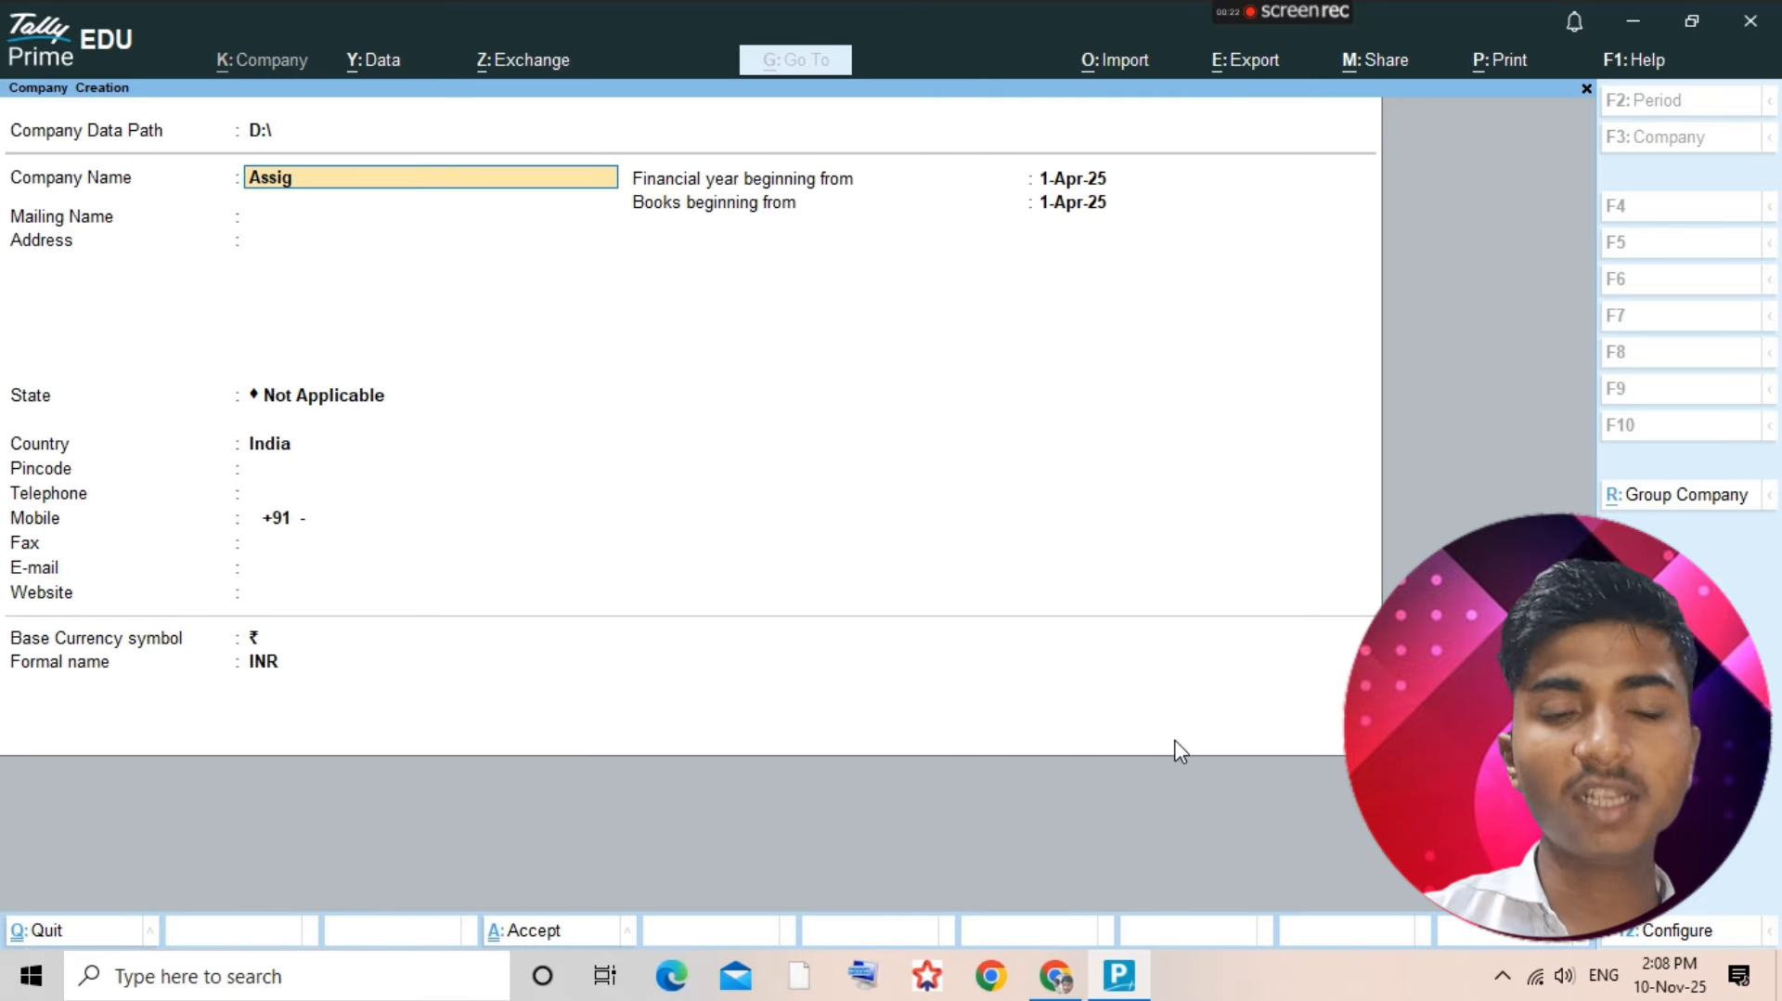
text(nment 5)
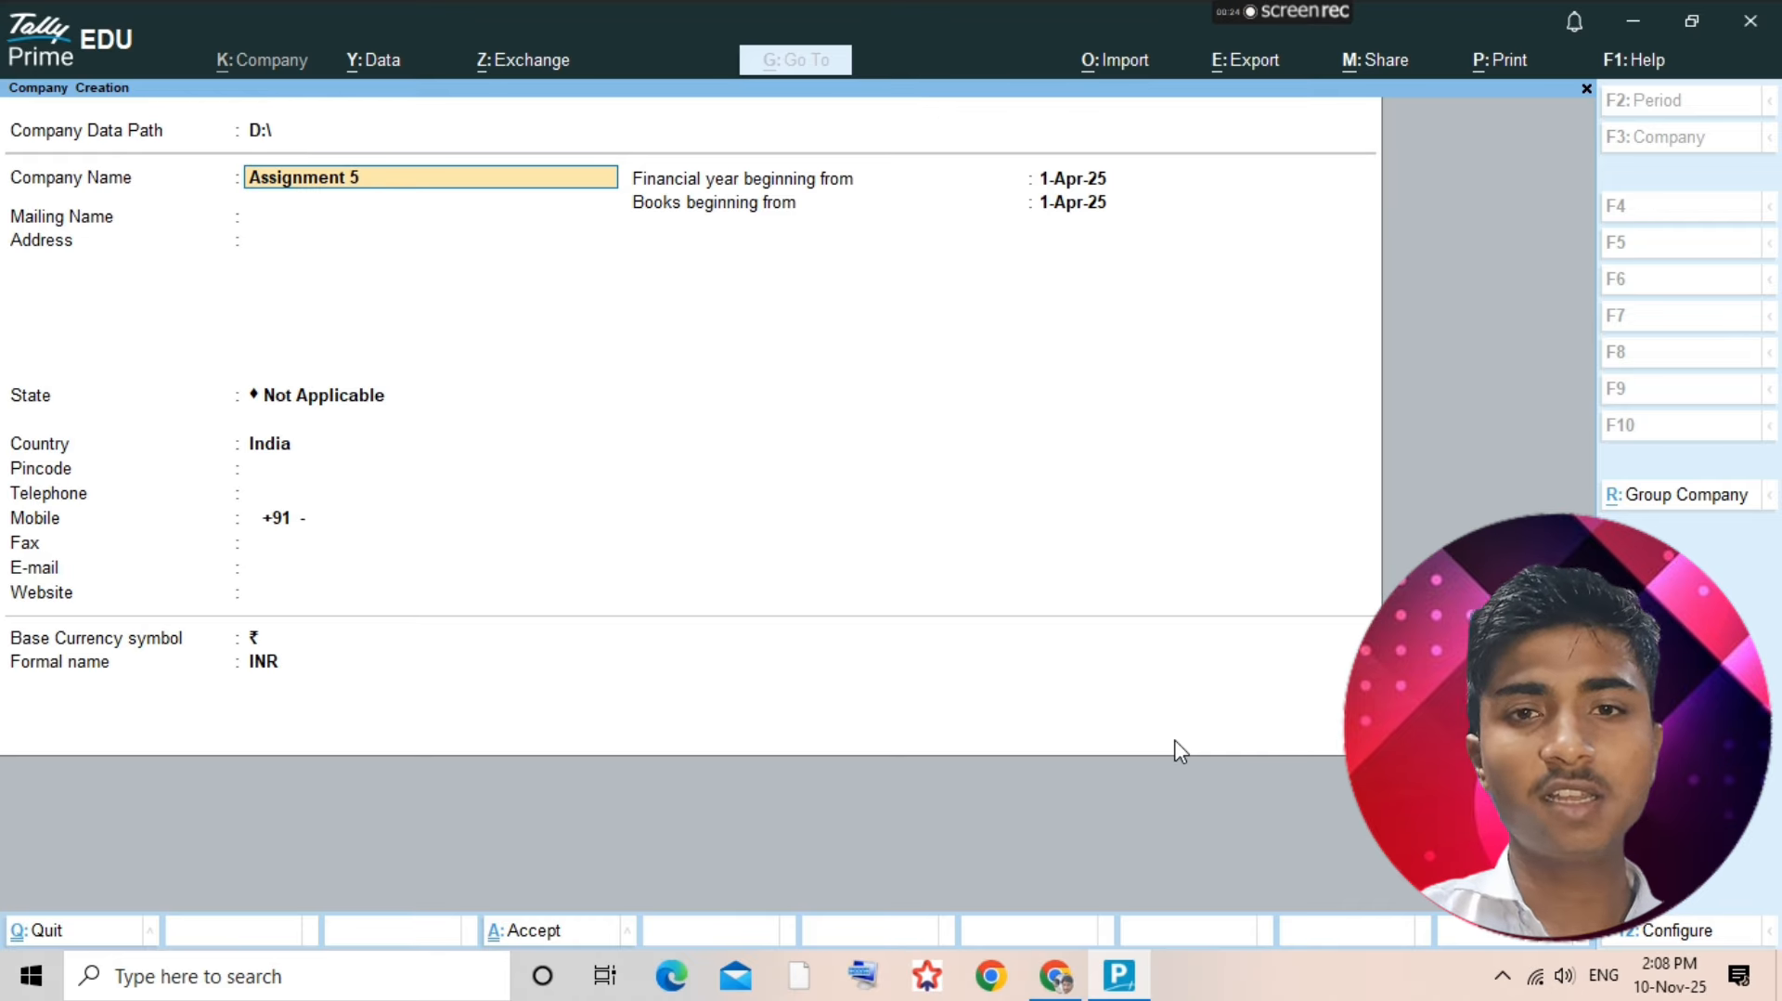
key(Return)
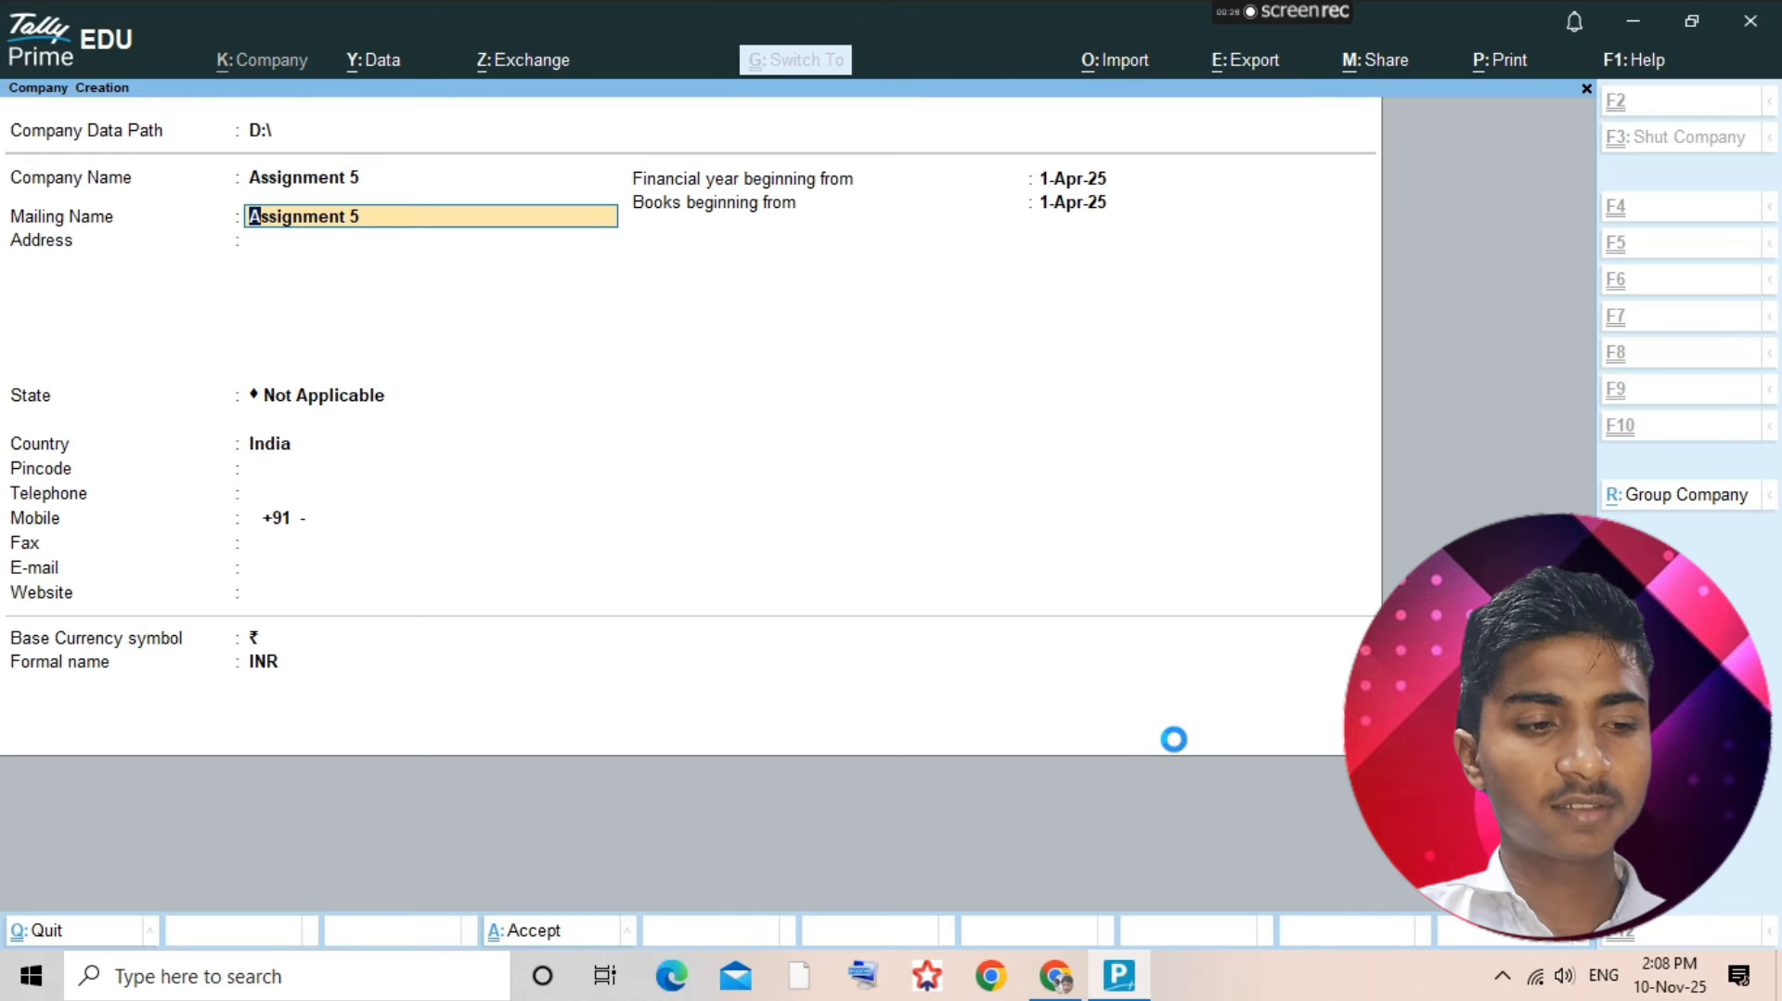
key(ctrl+a)
click(1174, 739)
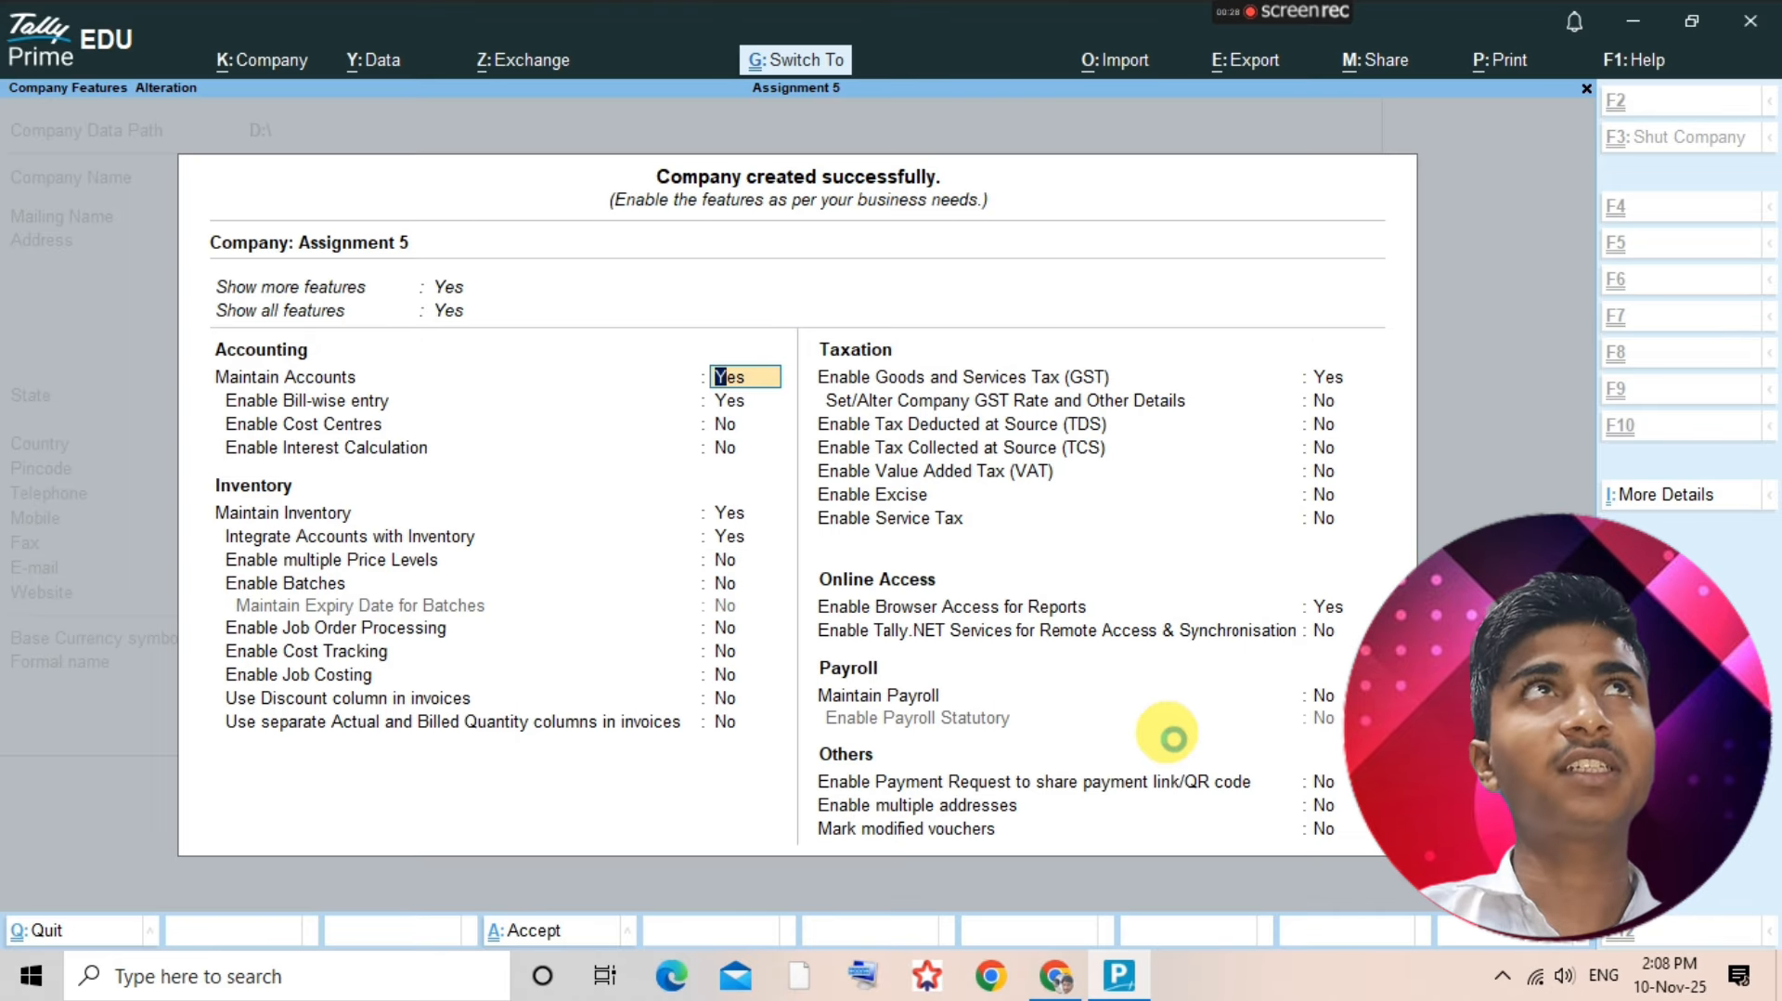
key(ctrl+a)
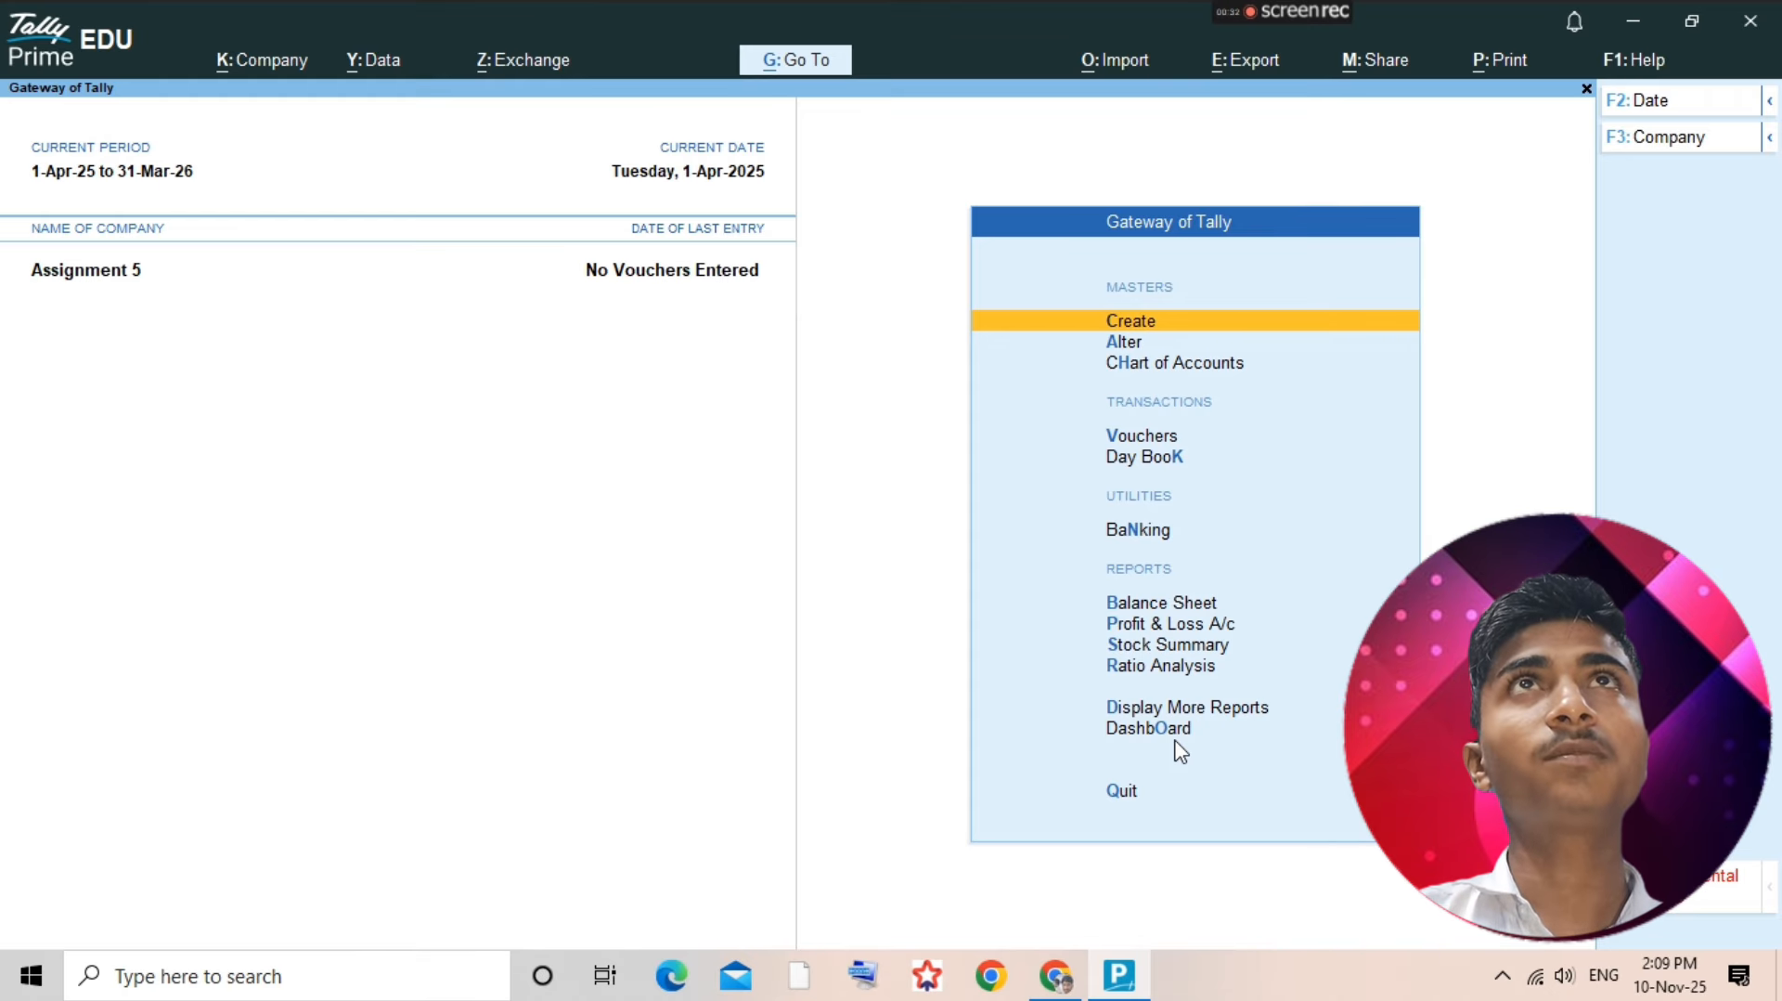
- Check the assignment PDF and create a ledger named Capital under Capital Account from the ledger report's selection screen
key(alt+Tab)
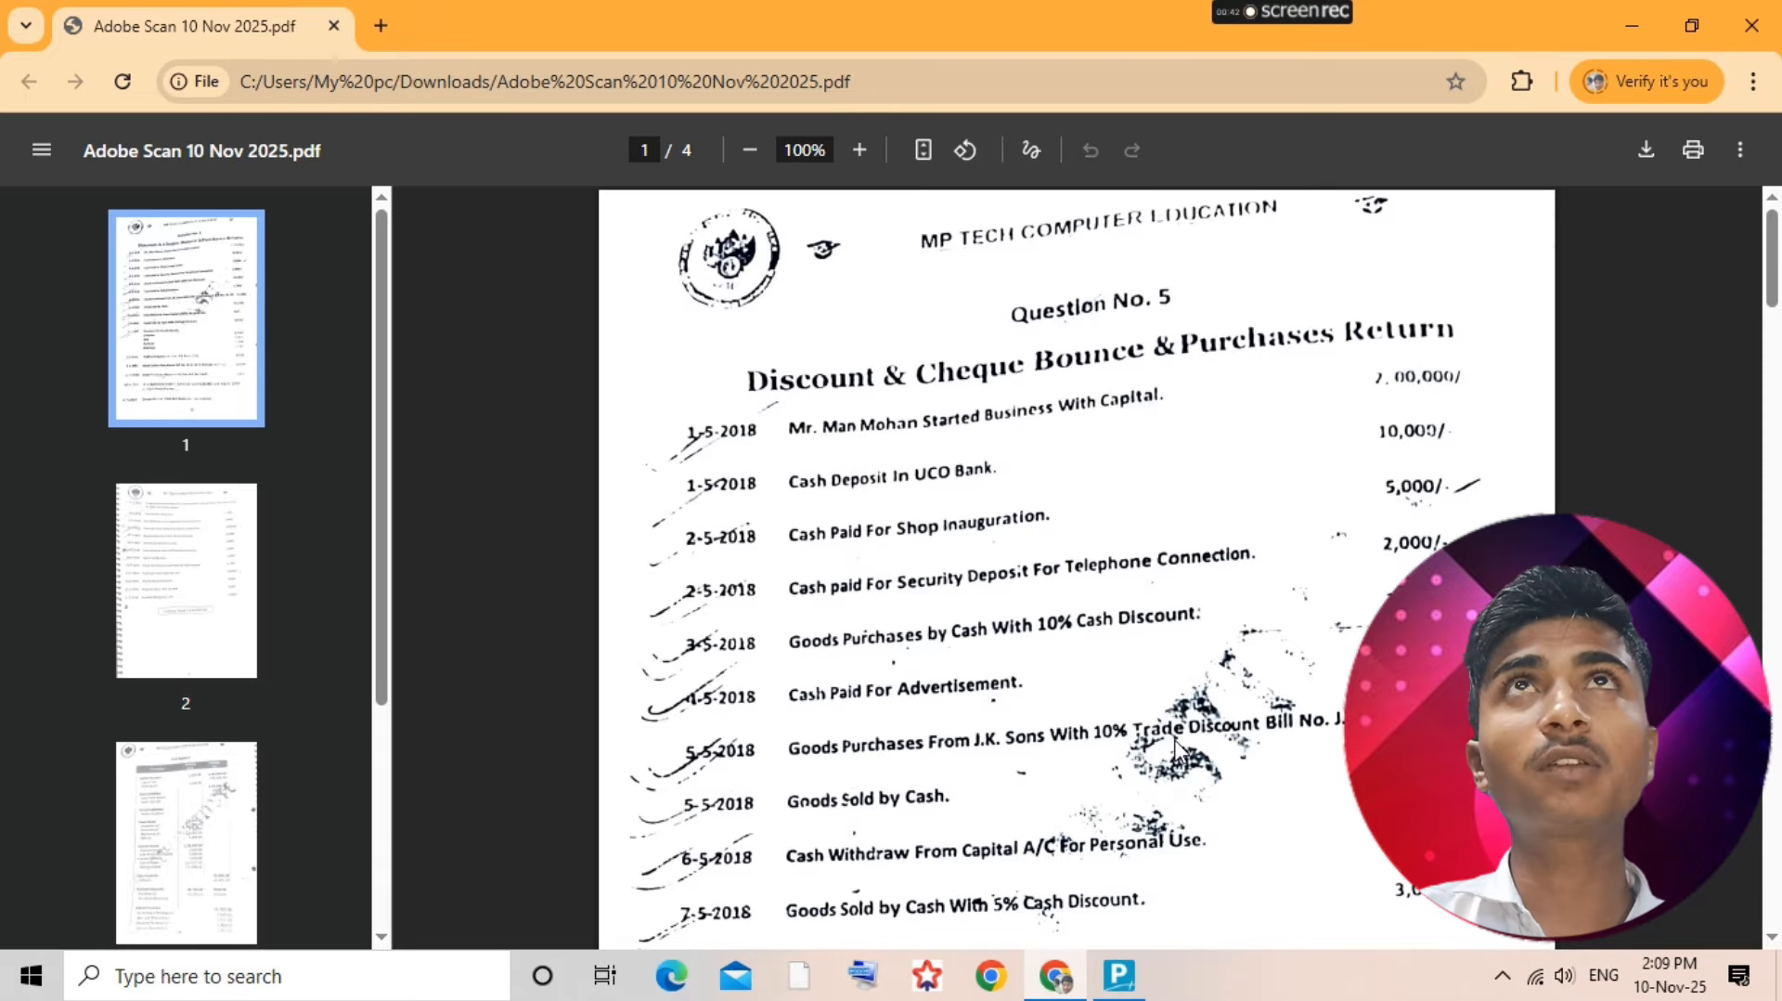
key(alt+Tab)
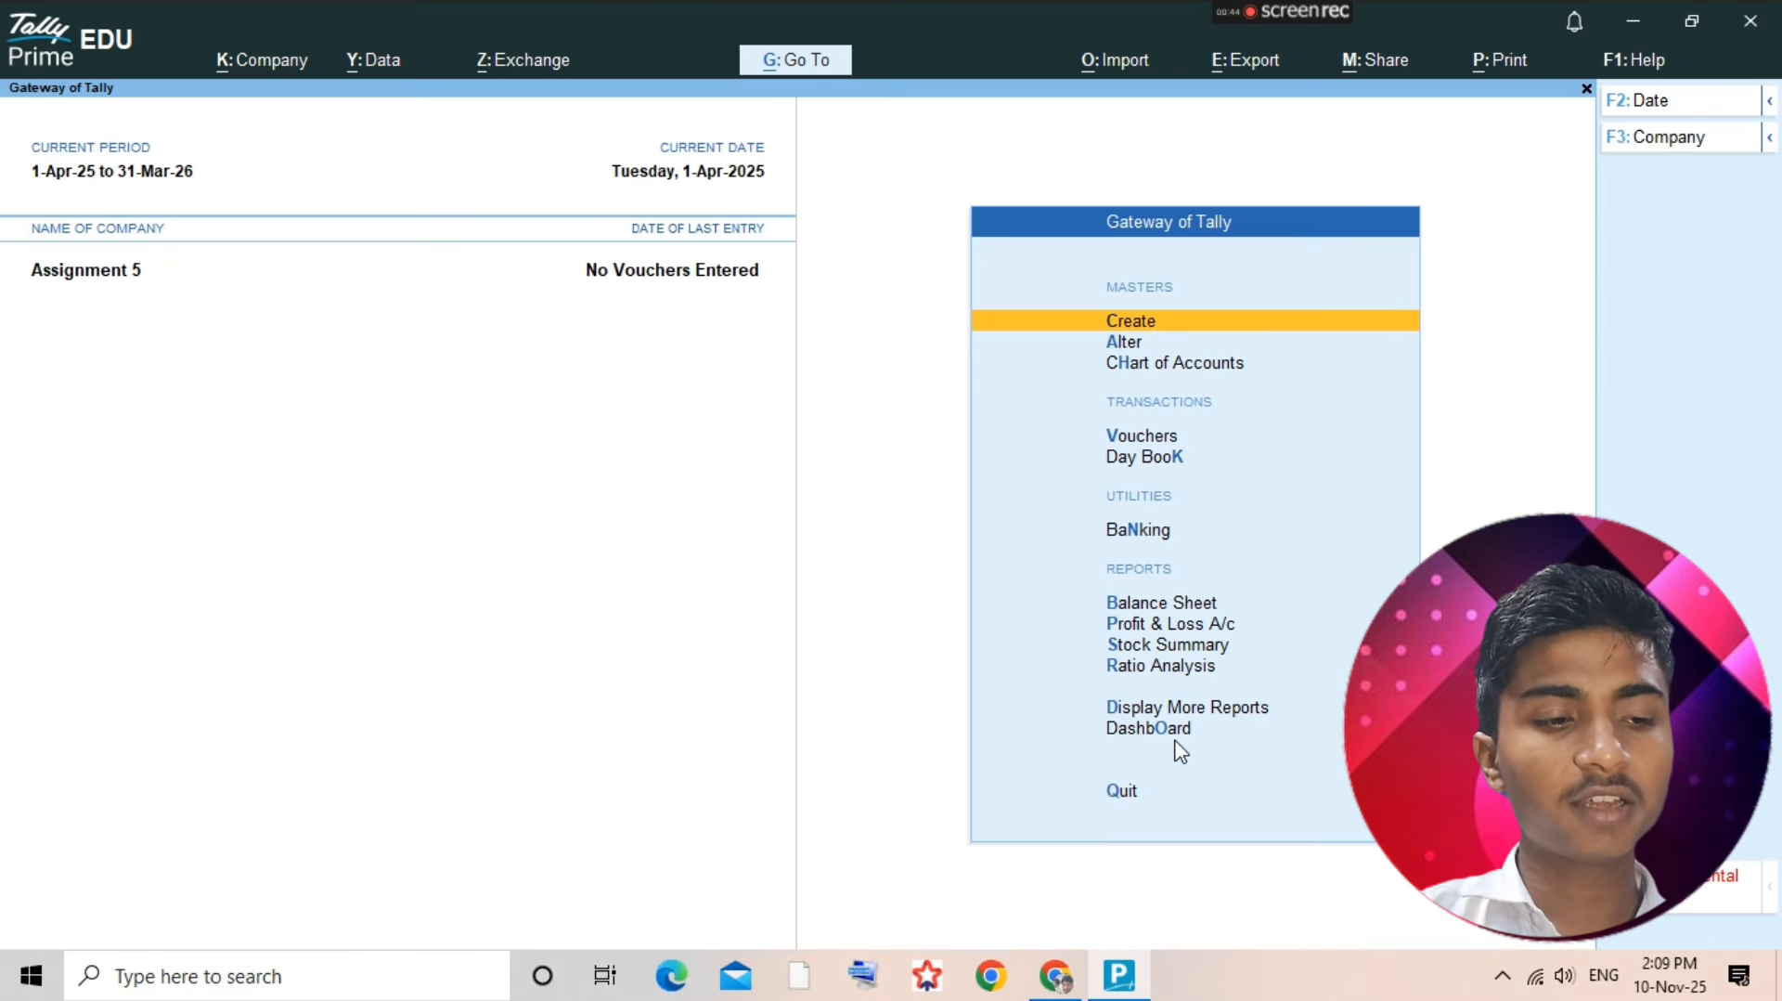
key(d)
key(a)
key(l)
key(alt+c)
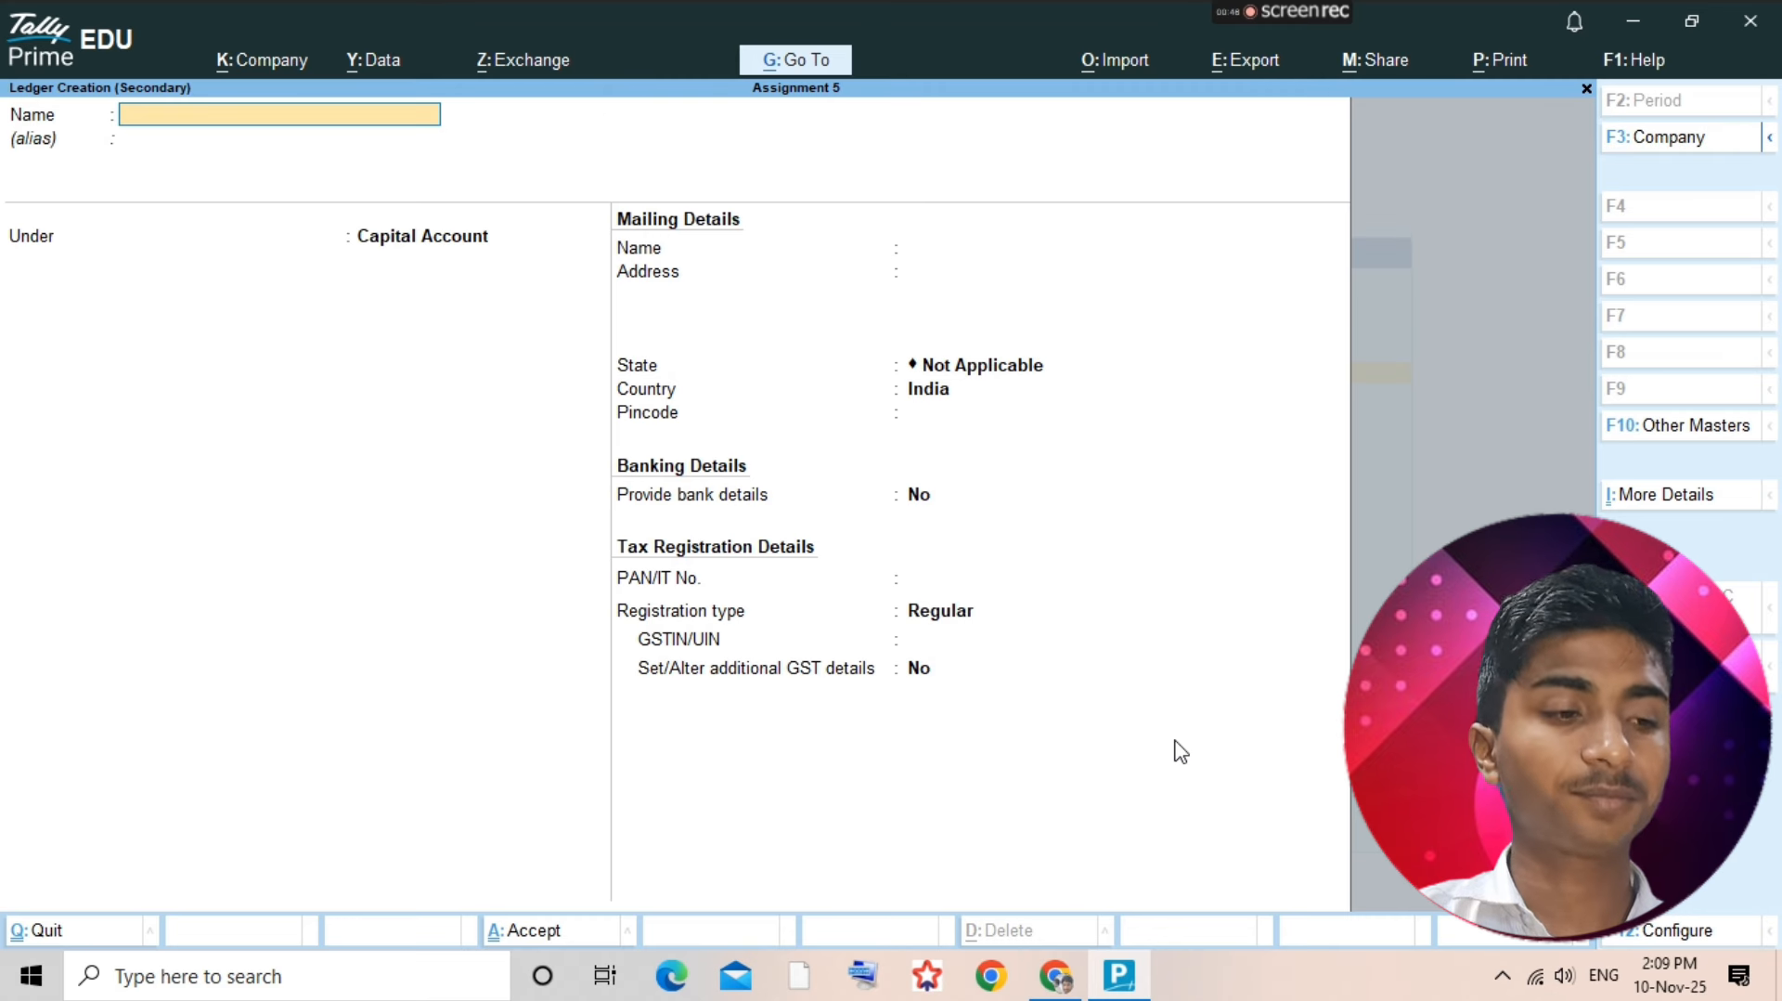
text(Capital)
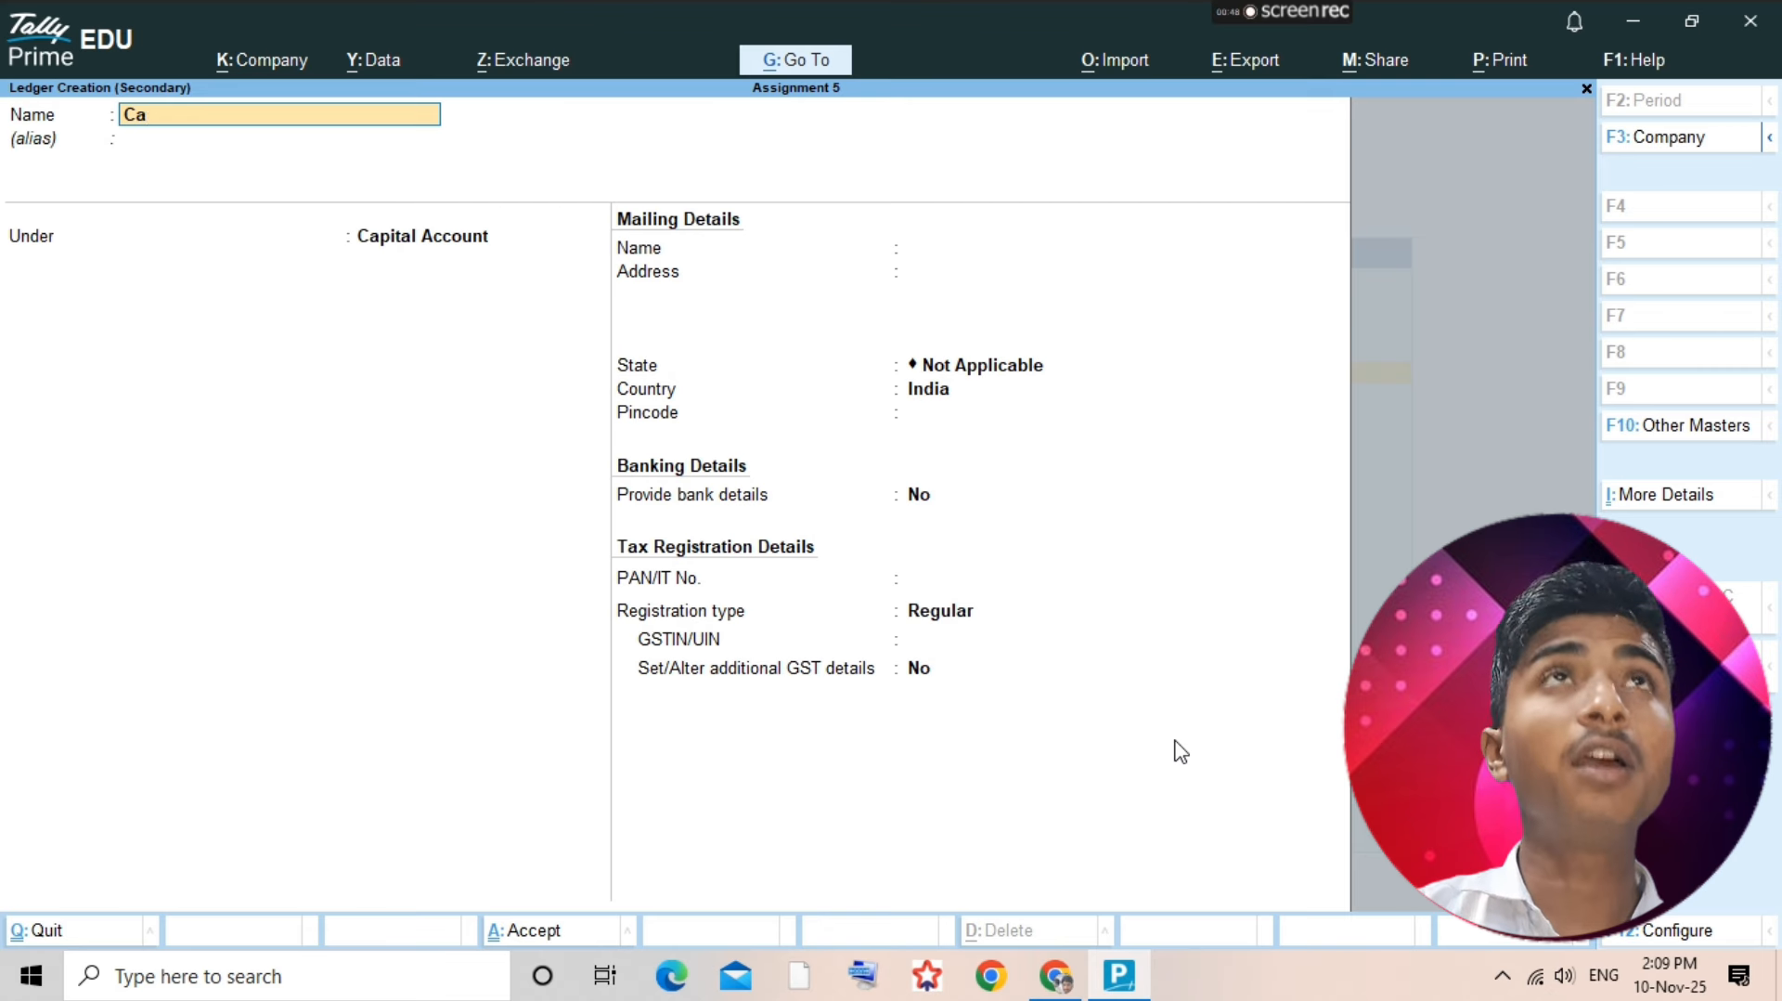
key(Return)
key(Return)
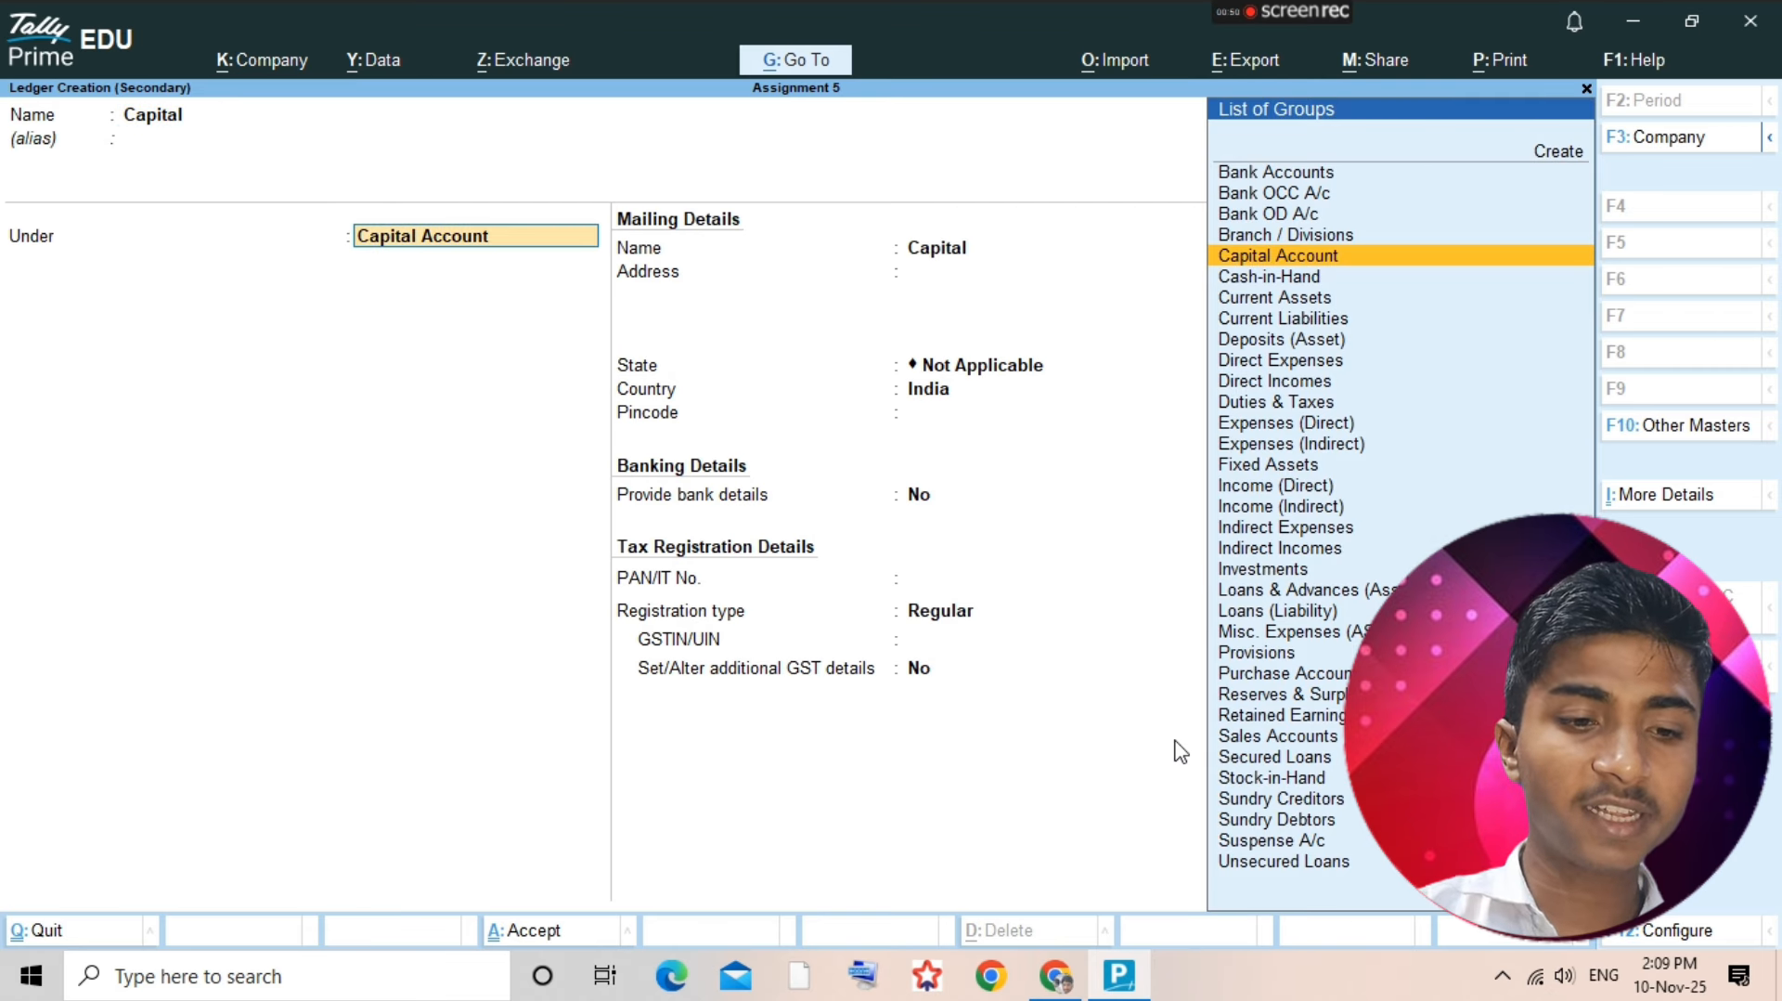
text(Capital)
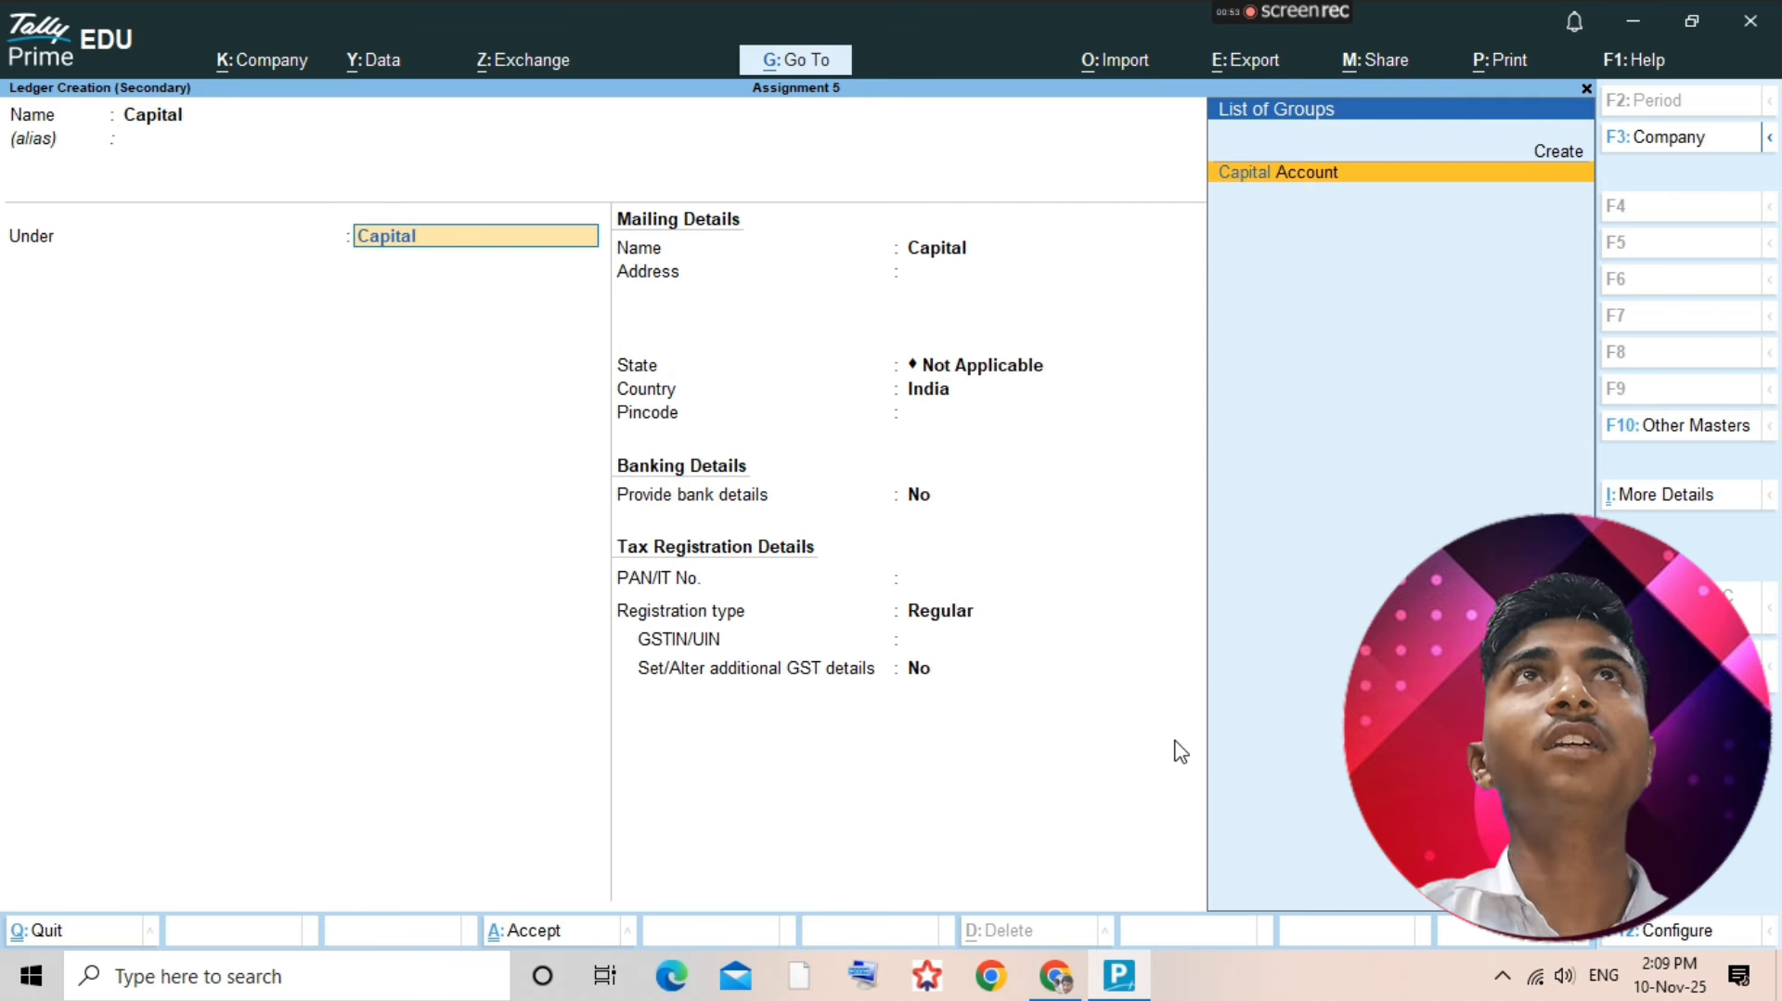
key(Return)
key(ctrl+a)
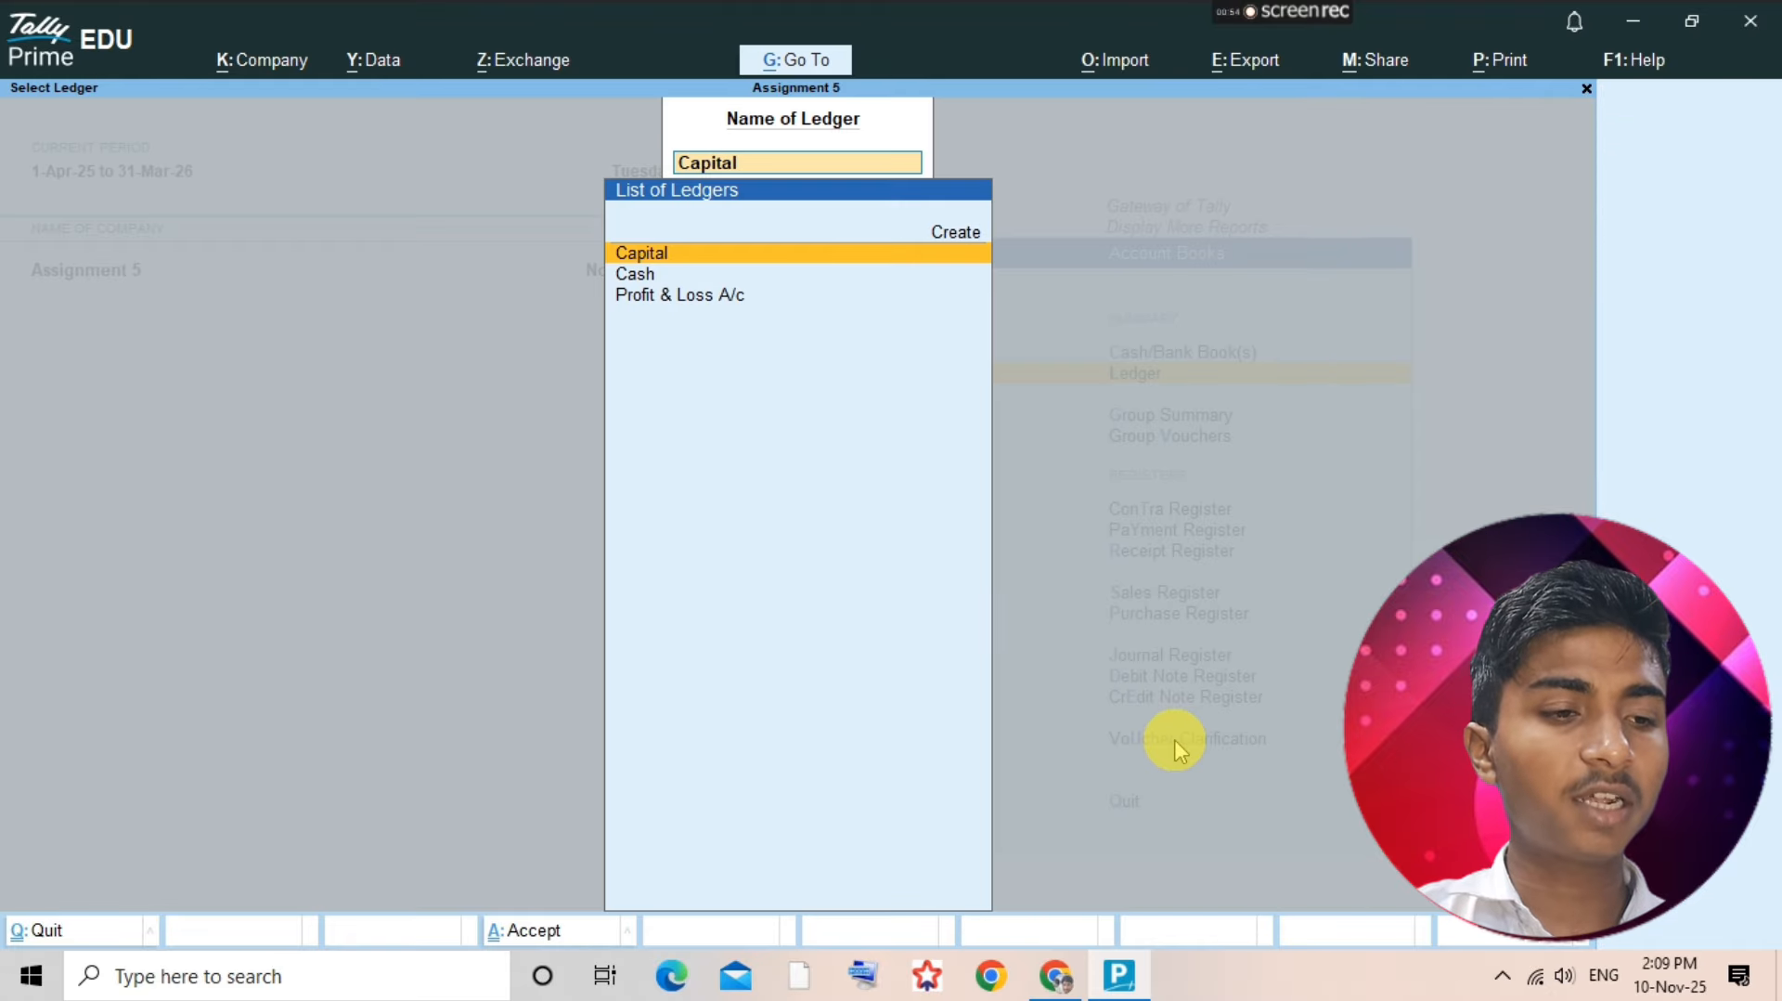
- Start a receipt voucher from the Capital ledger report and credit Capital with 200000, the amount given in the assignment PDF
key(Return)
key(alt+a)
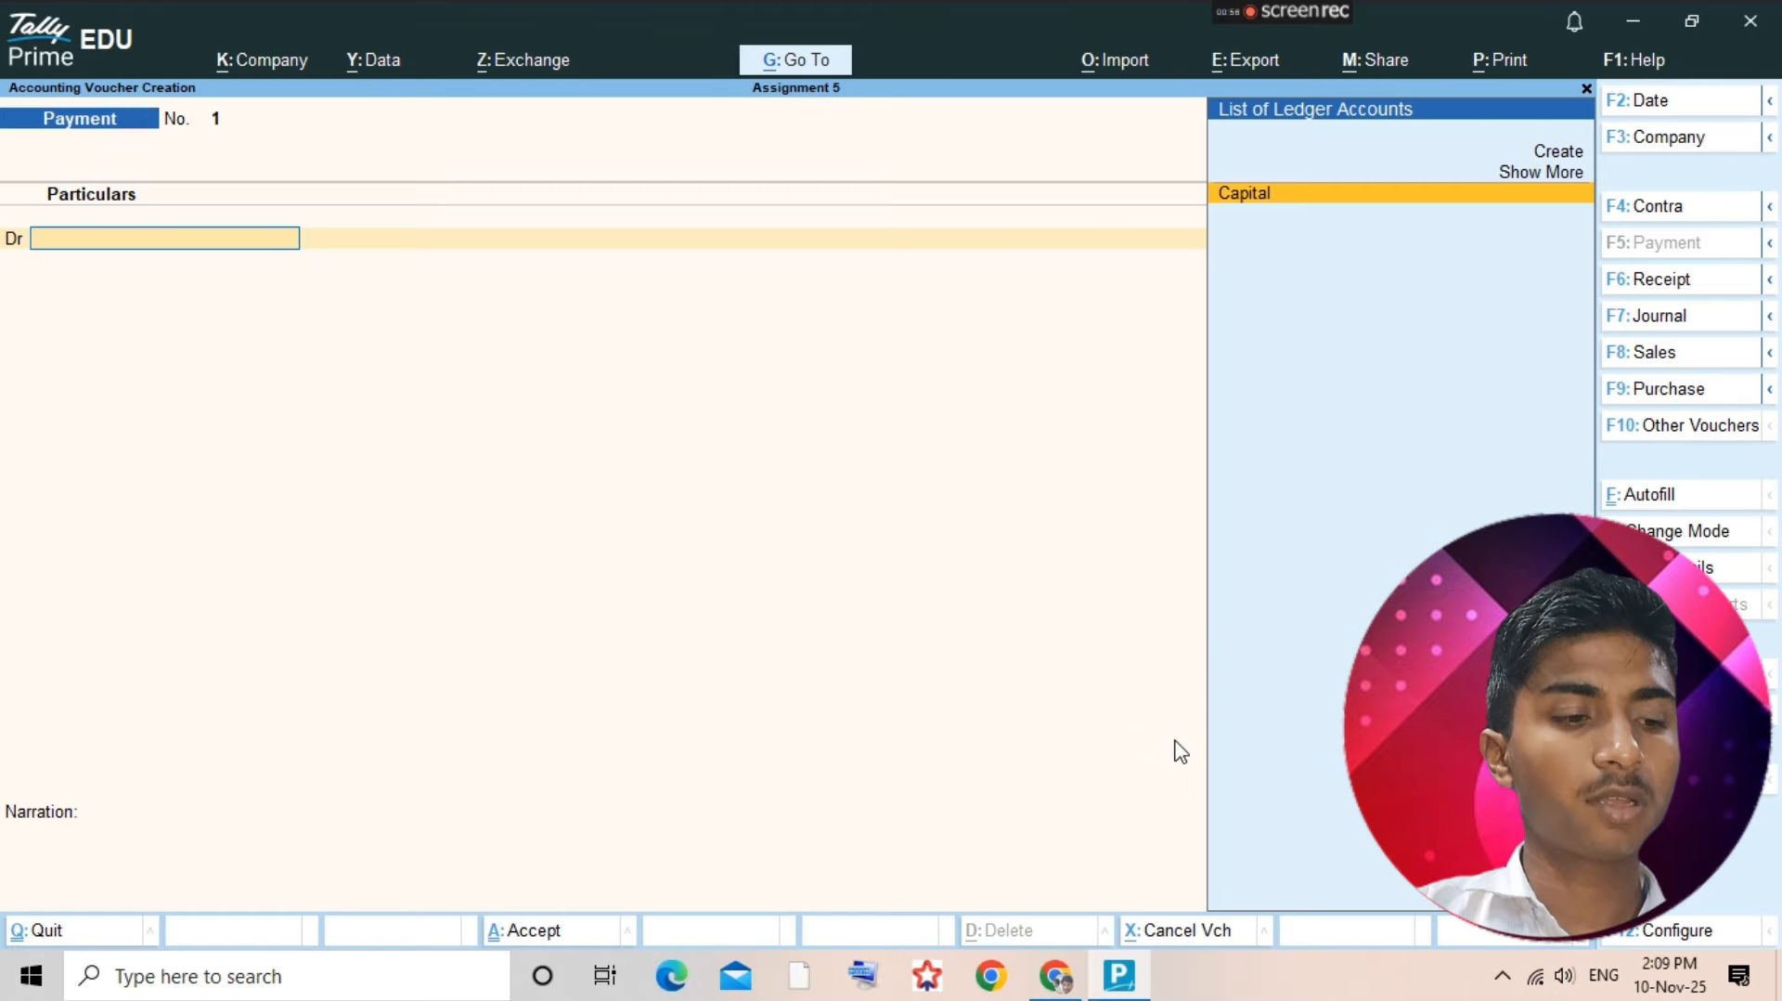
key(F6)
text(Cap)
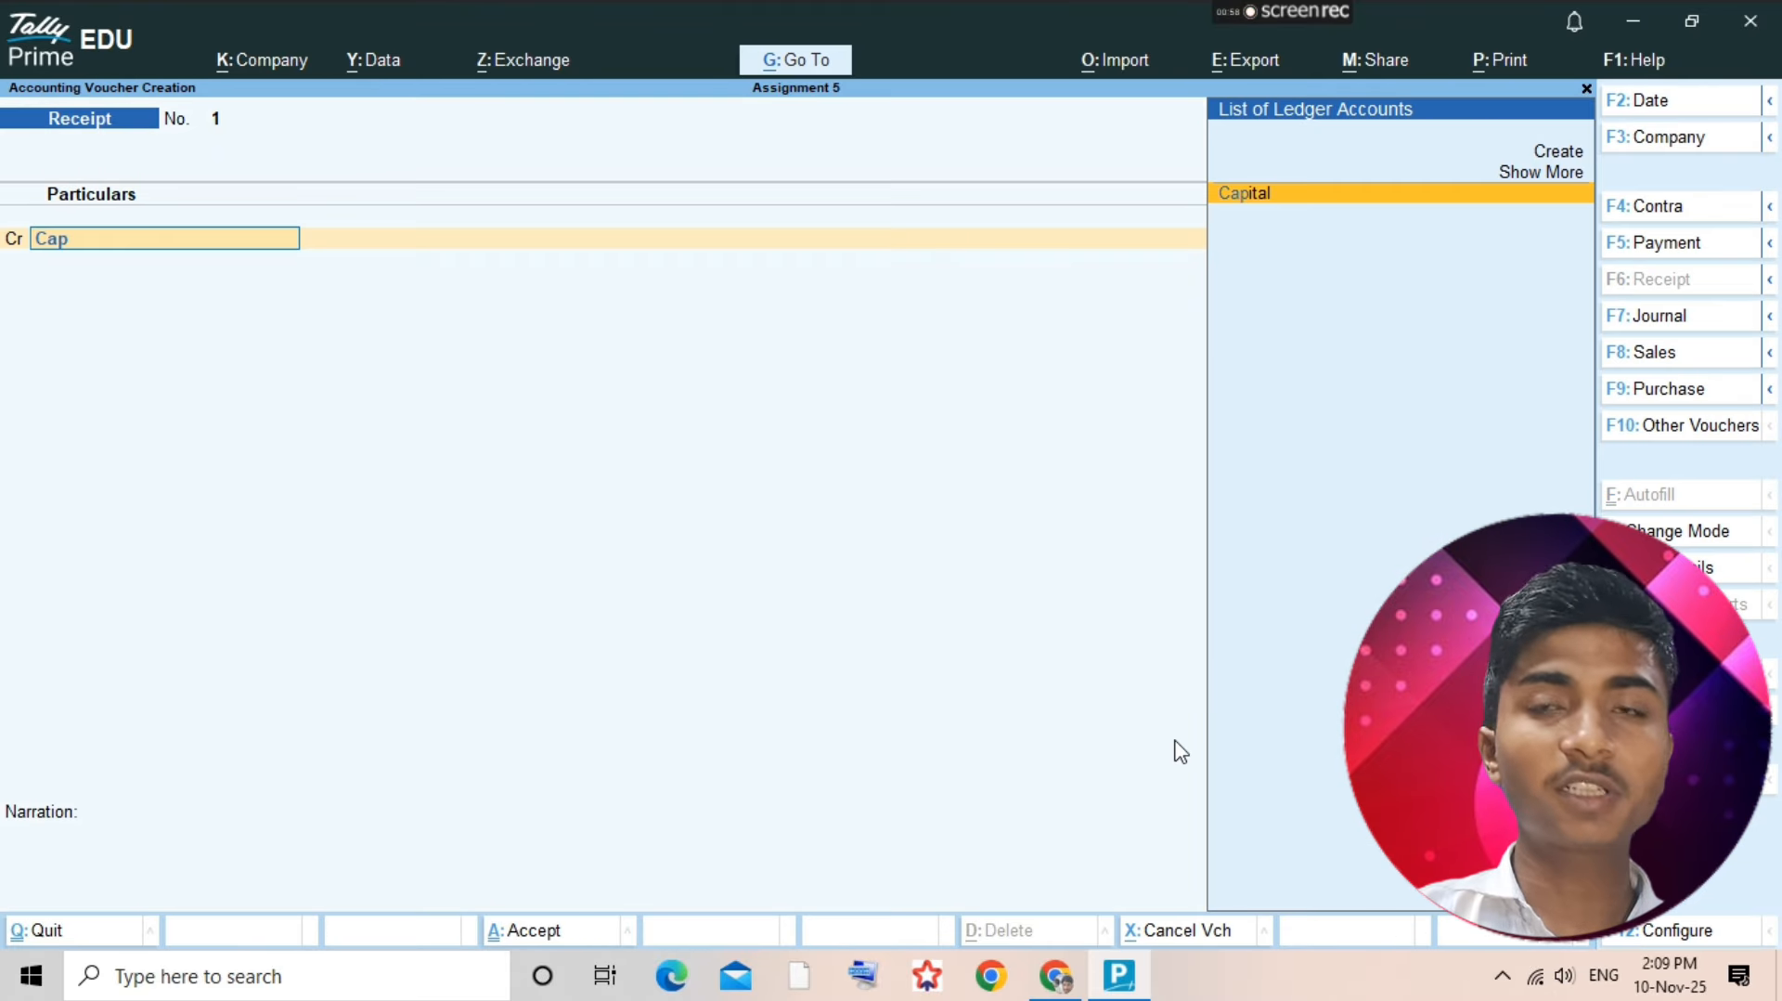
key(Return)
key(alt+Tab)
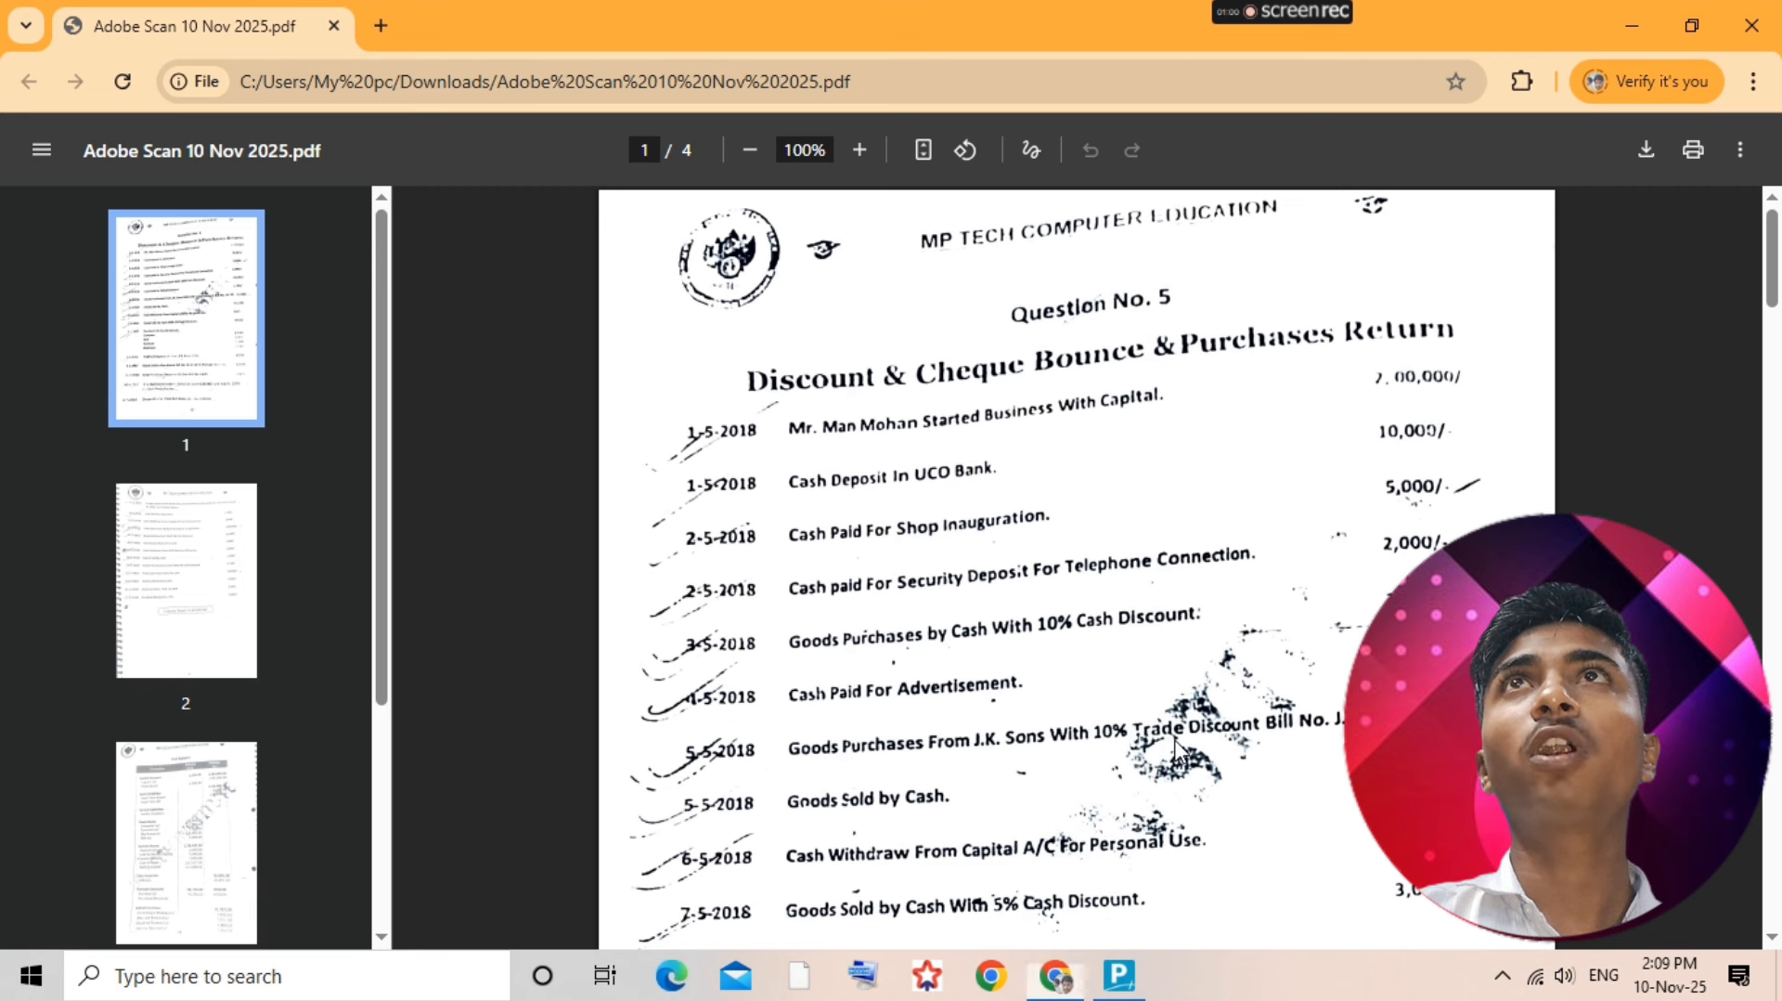
key(alt+Tab)
text(200000)
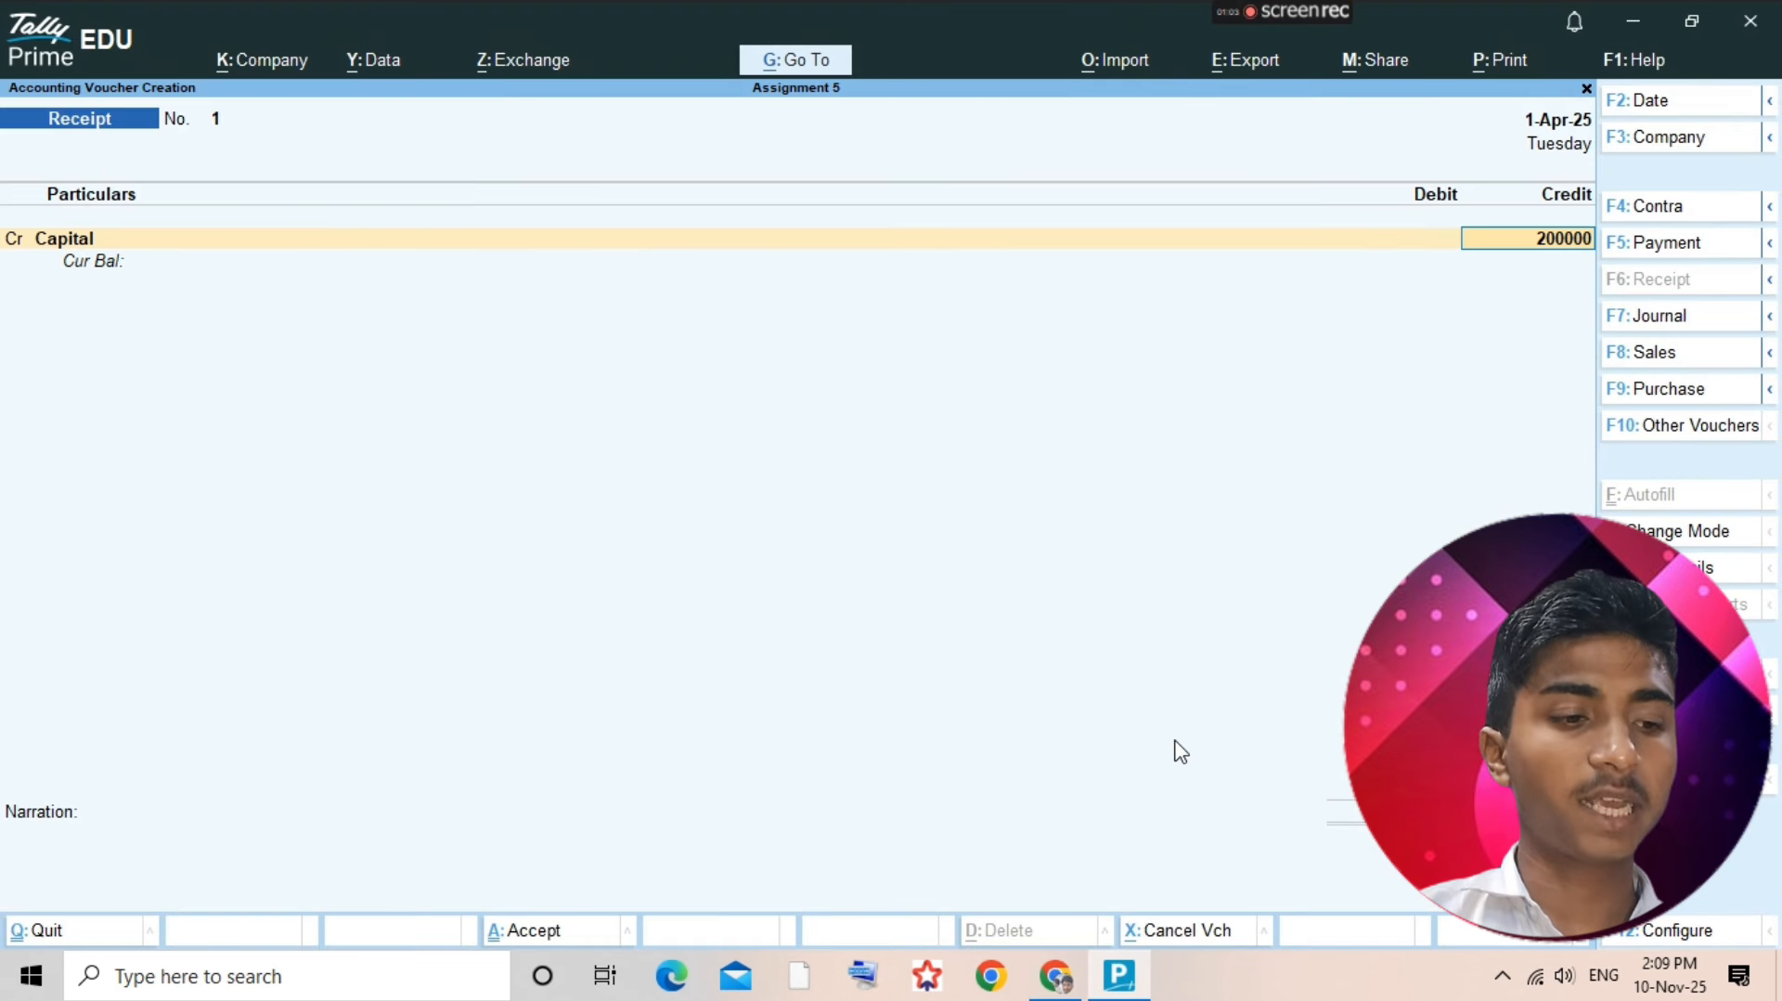
key(Return)
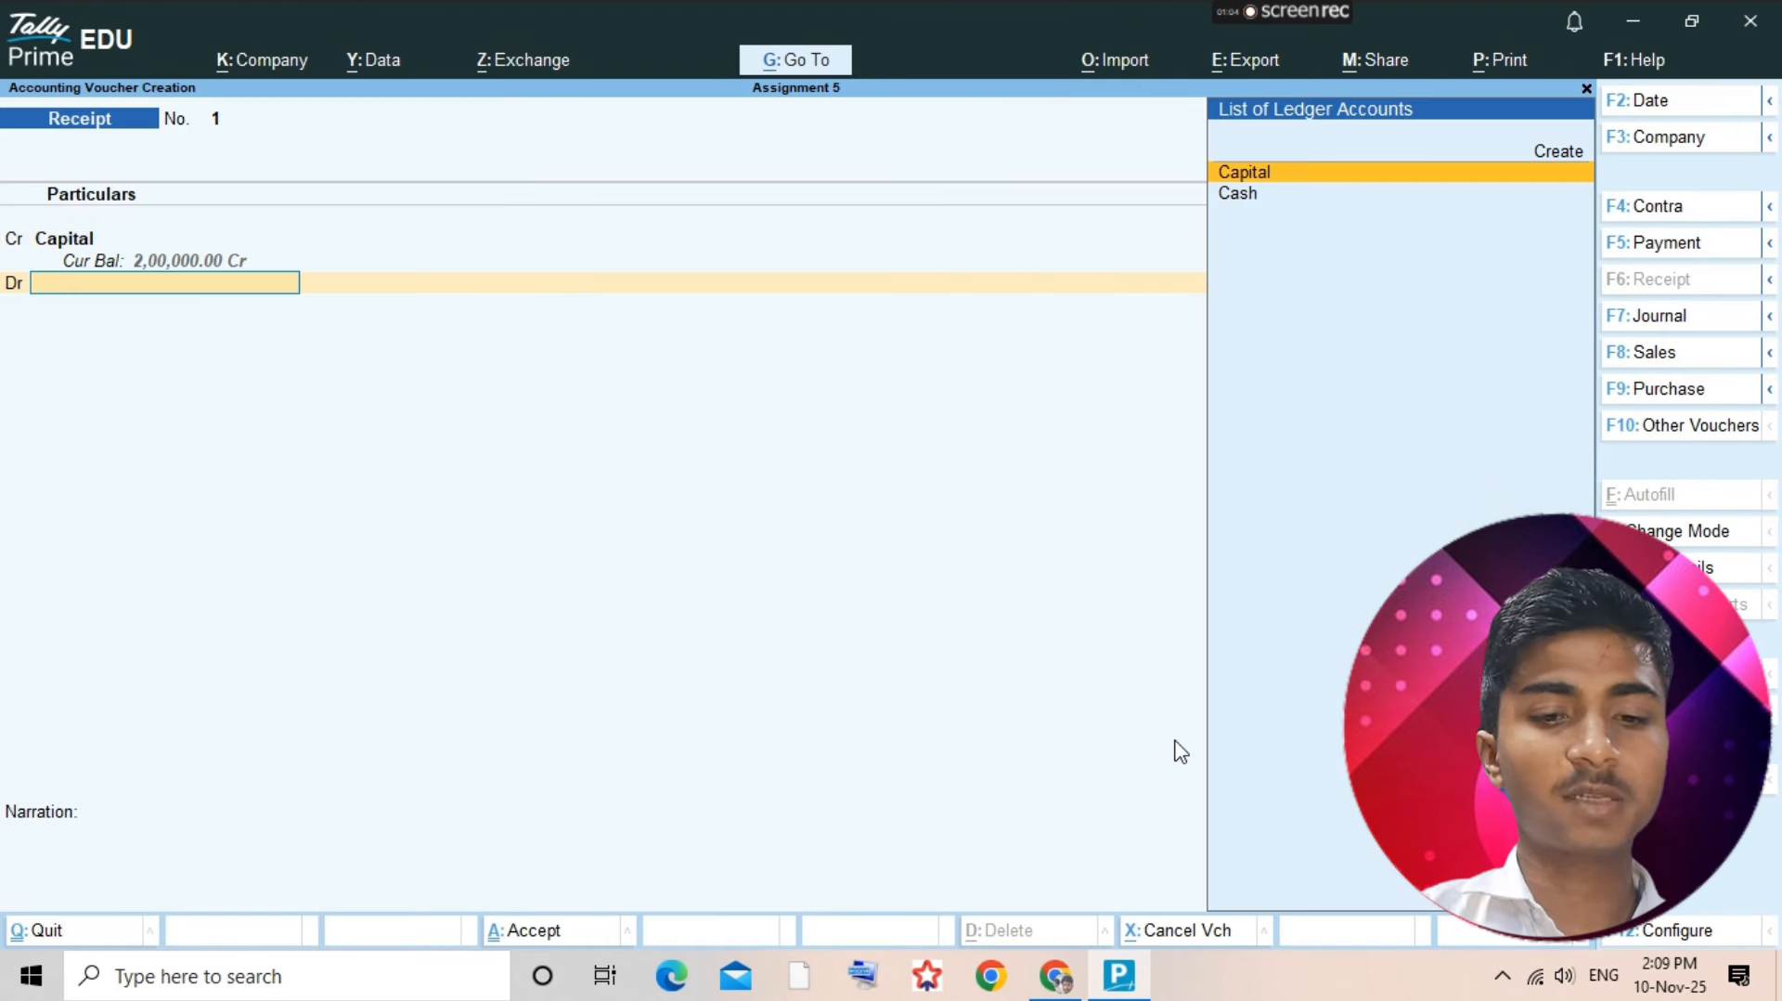
- Debit Cash for the full receipt amount, save the voucher and return to the ledger selection
text(Cash)
key(Return)
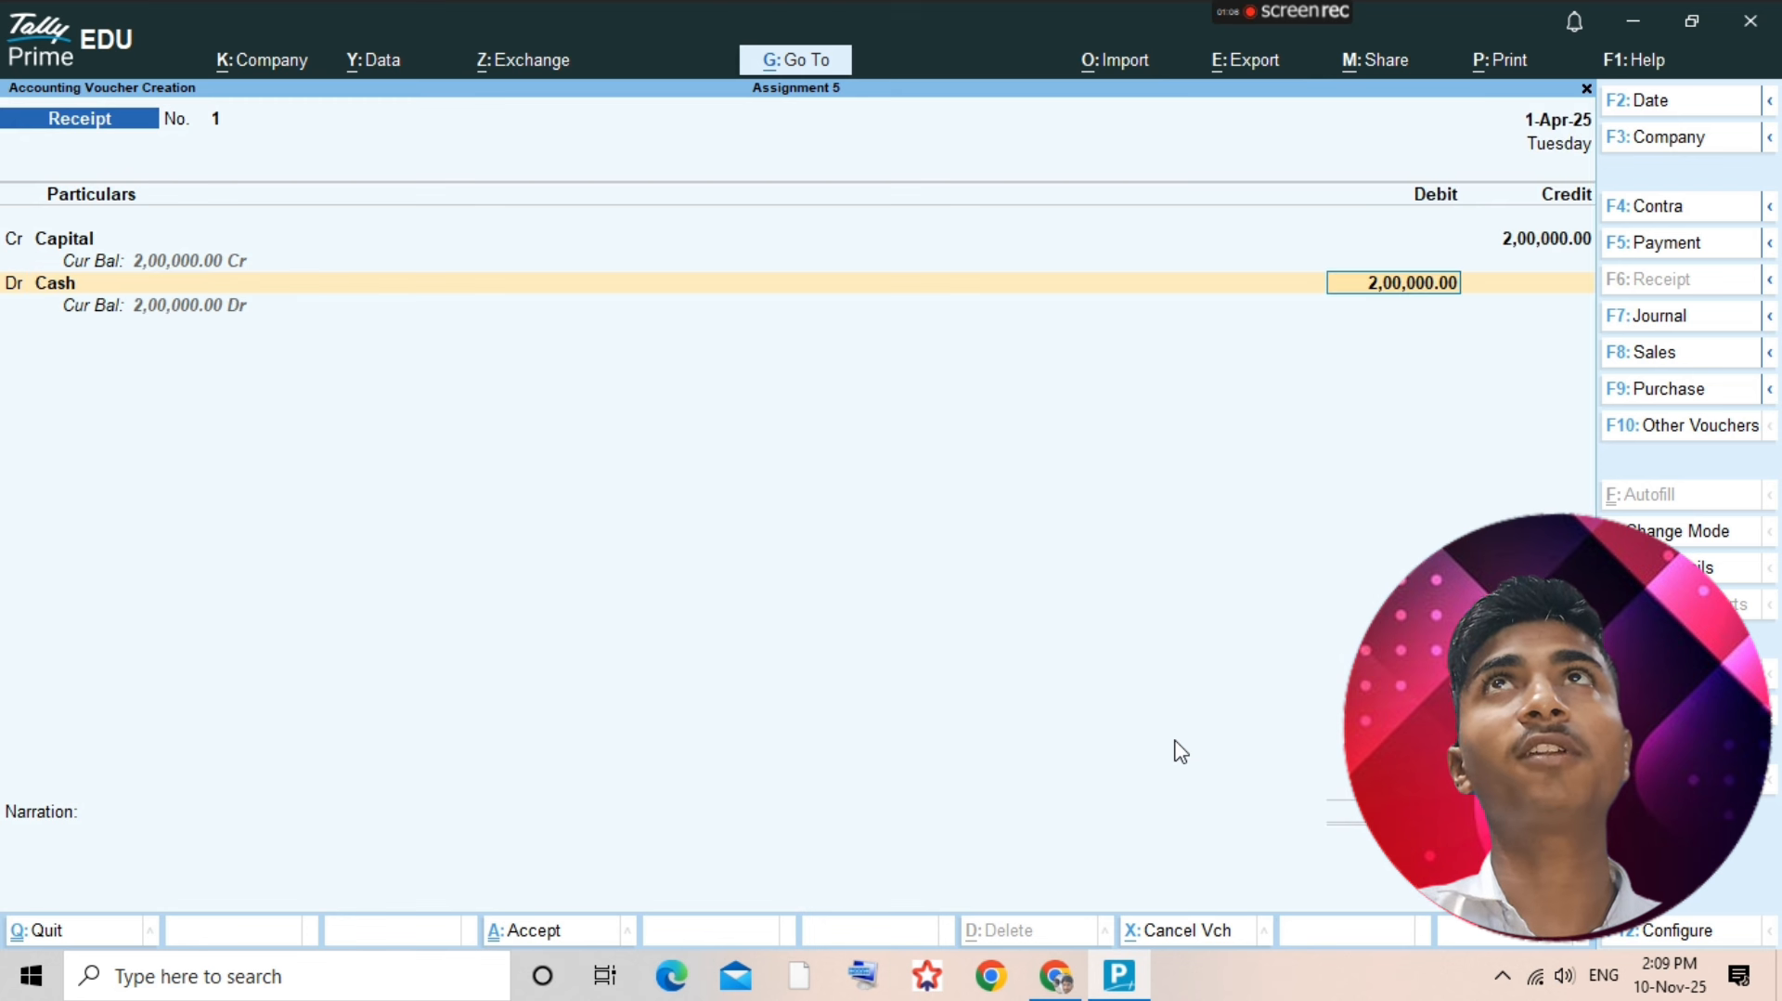
key(ctrl+a)
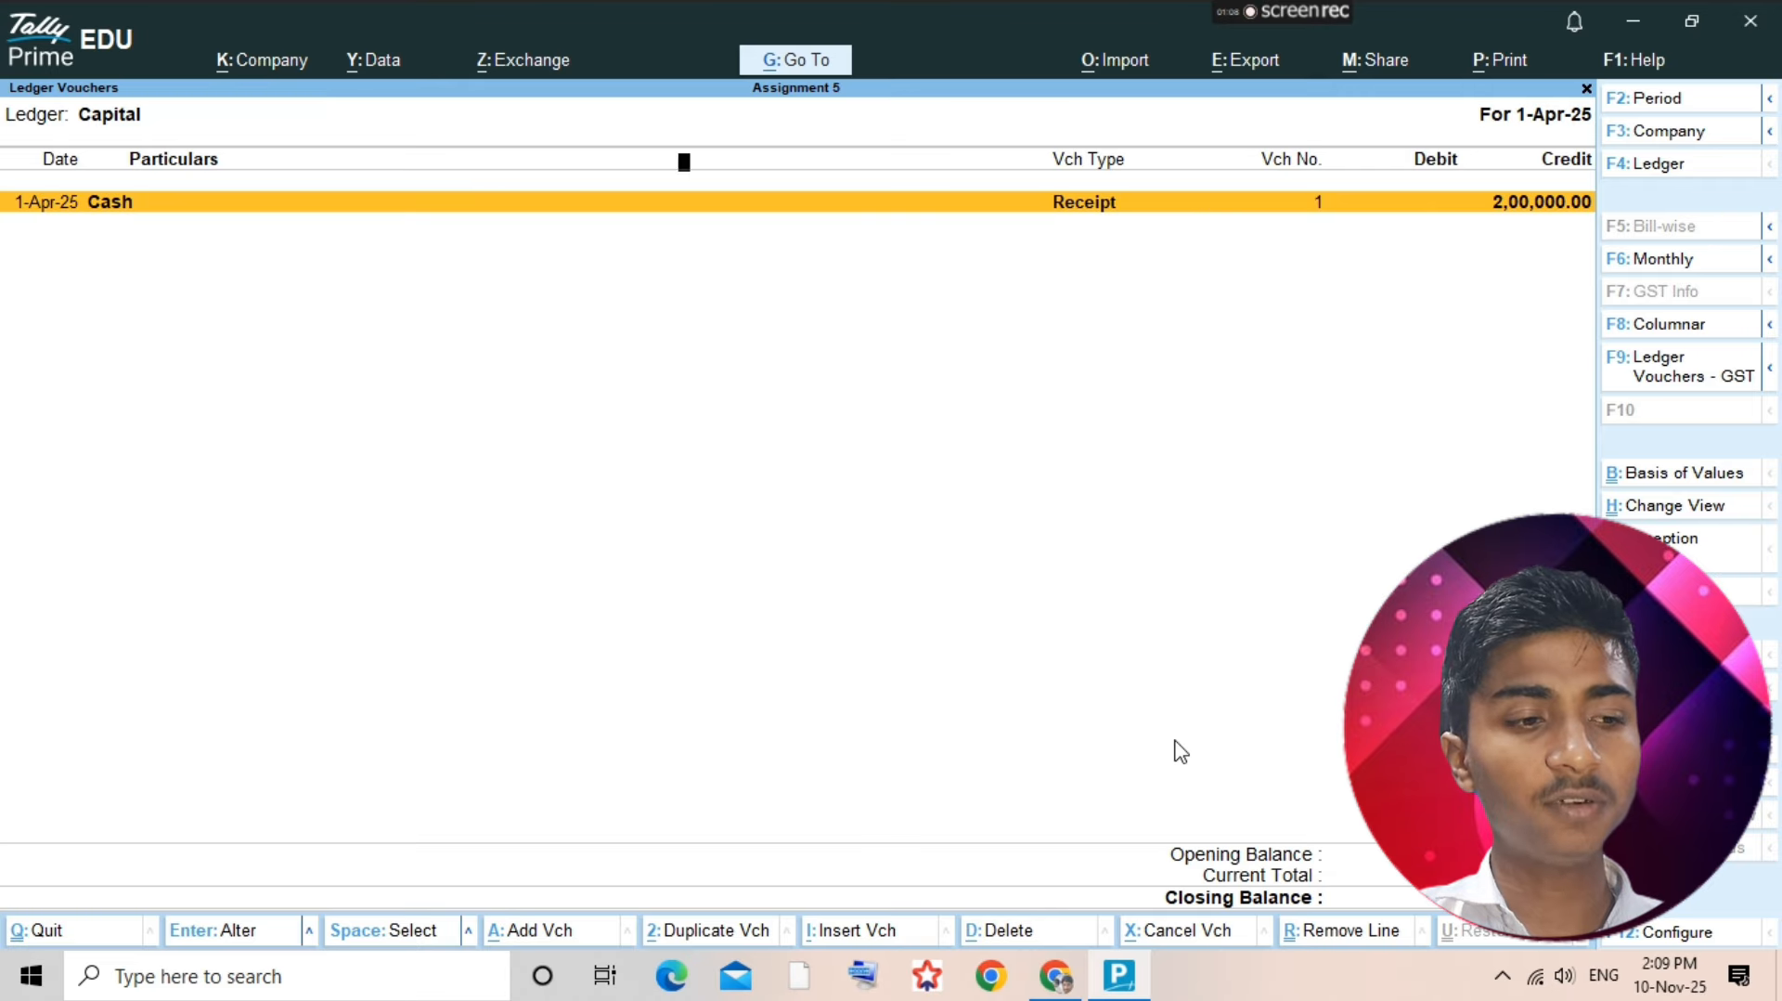
key(Escape)
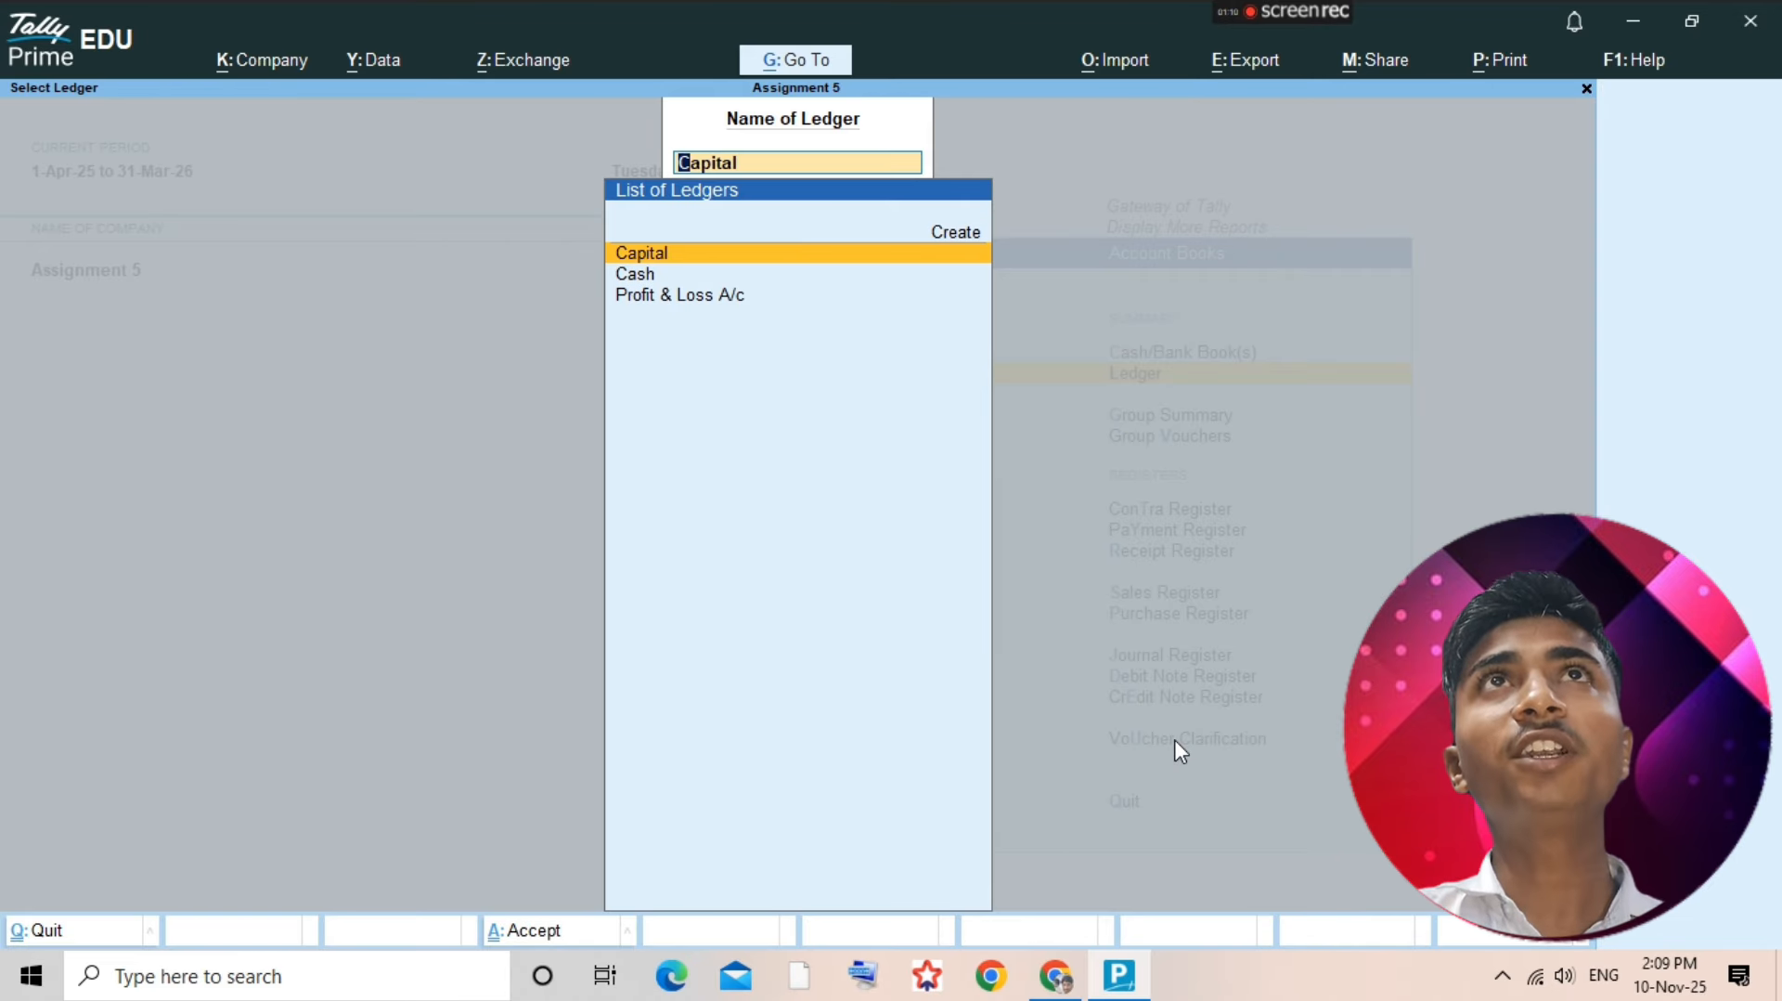
- Check the next transaction in the assignment PDF and start a new ledger named Uco Bank
key(alt+Tab)
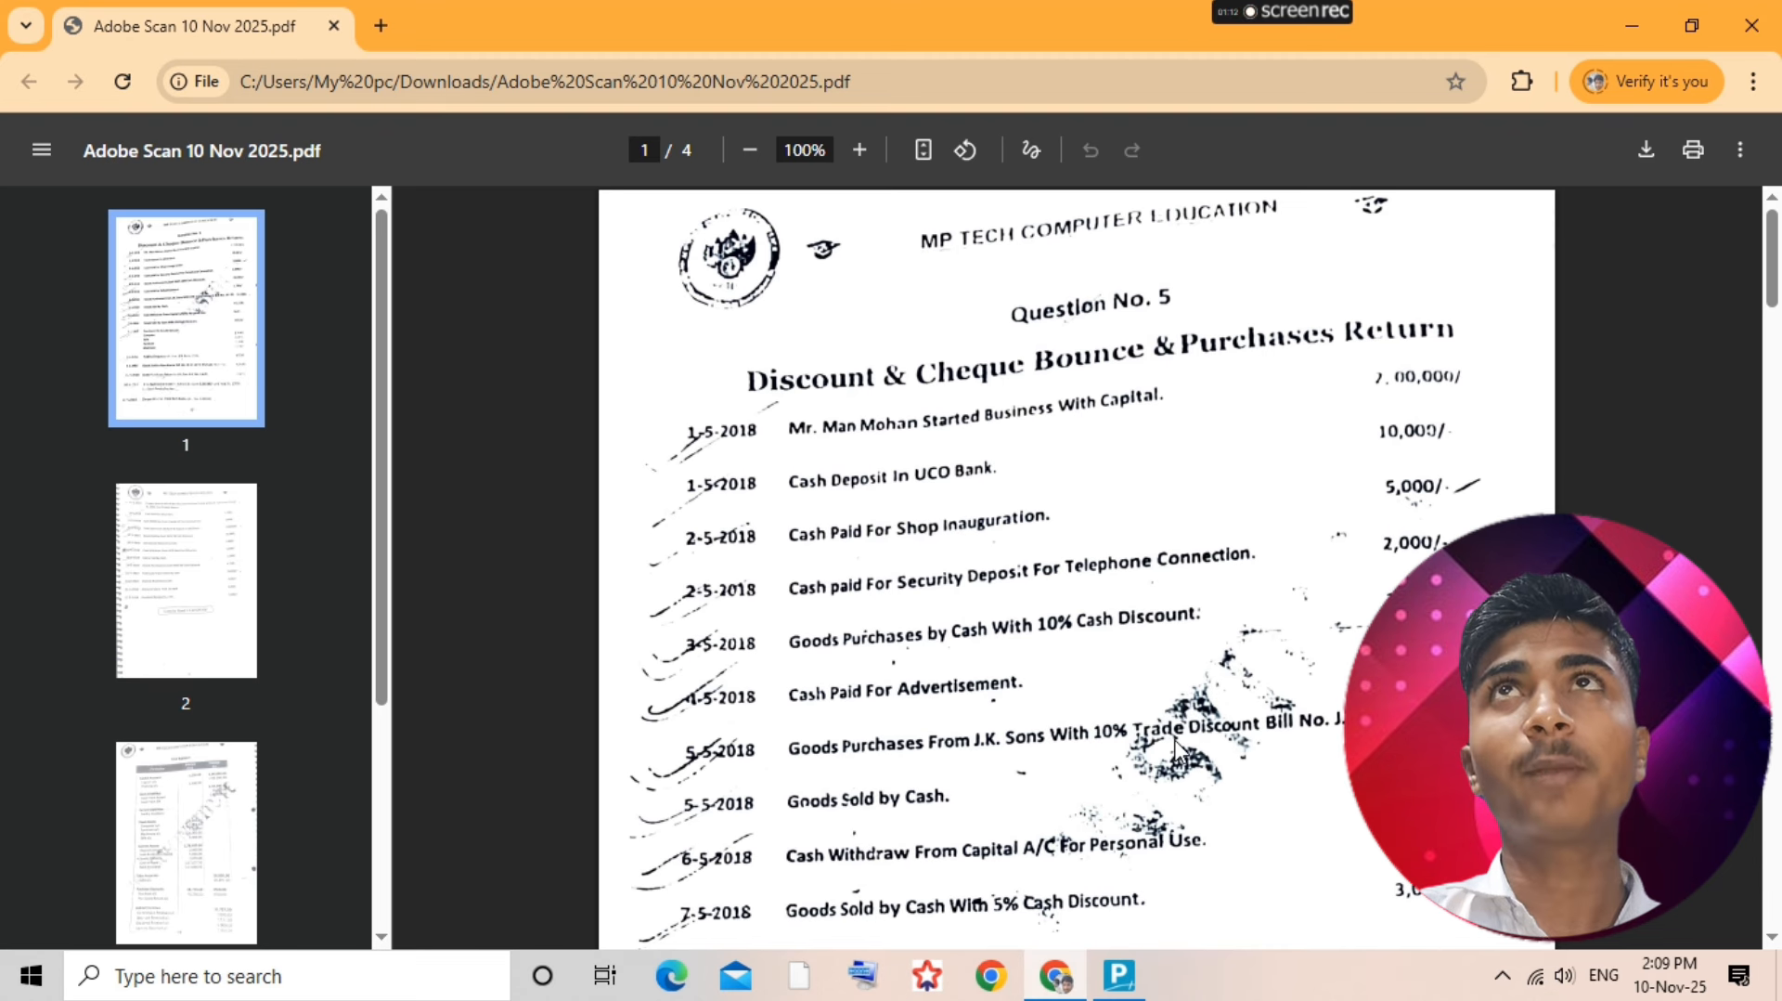
key(alt+Tab)
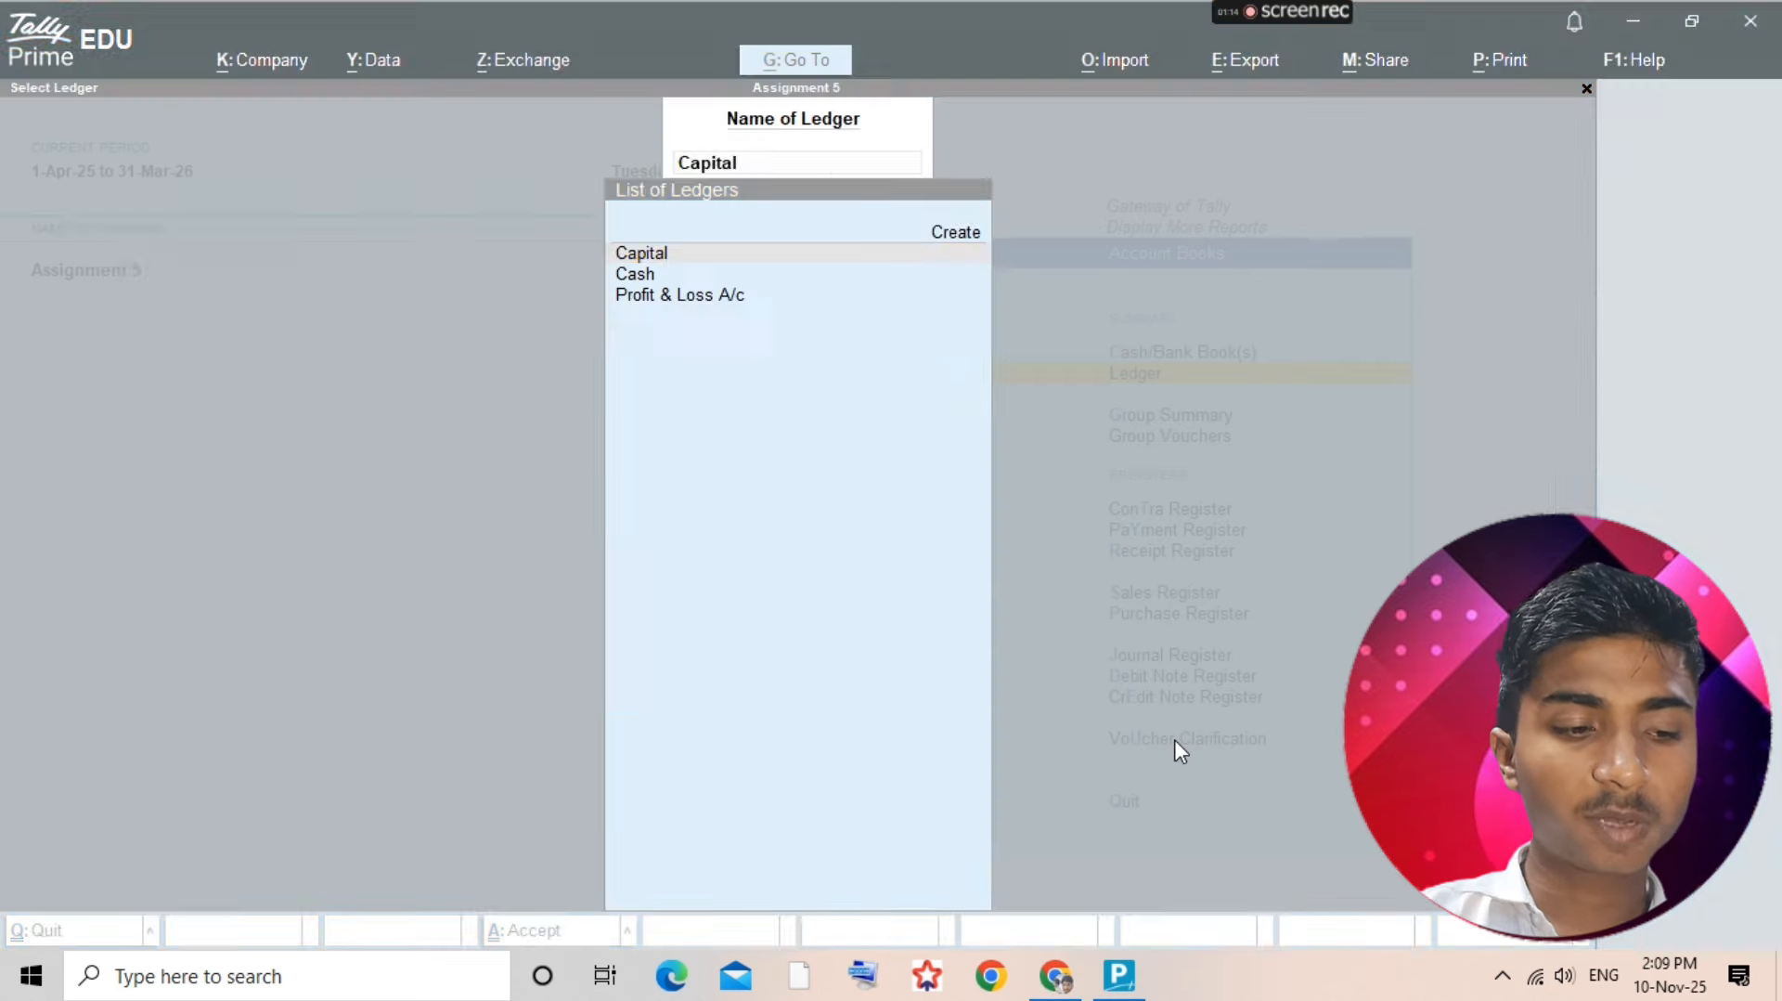
key(alt+c)
text(Uco Bank)
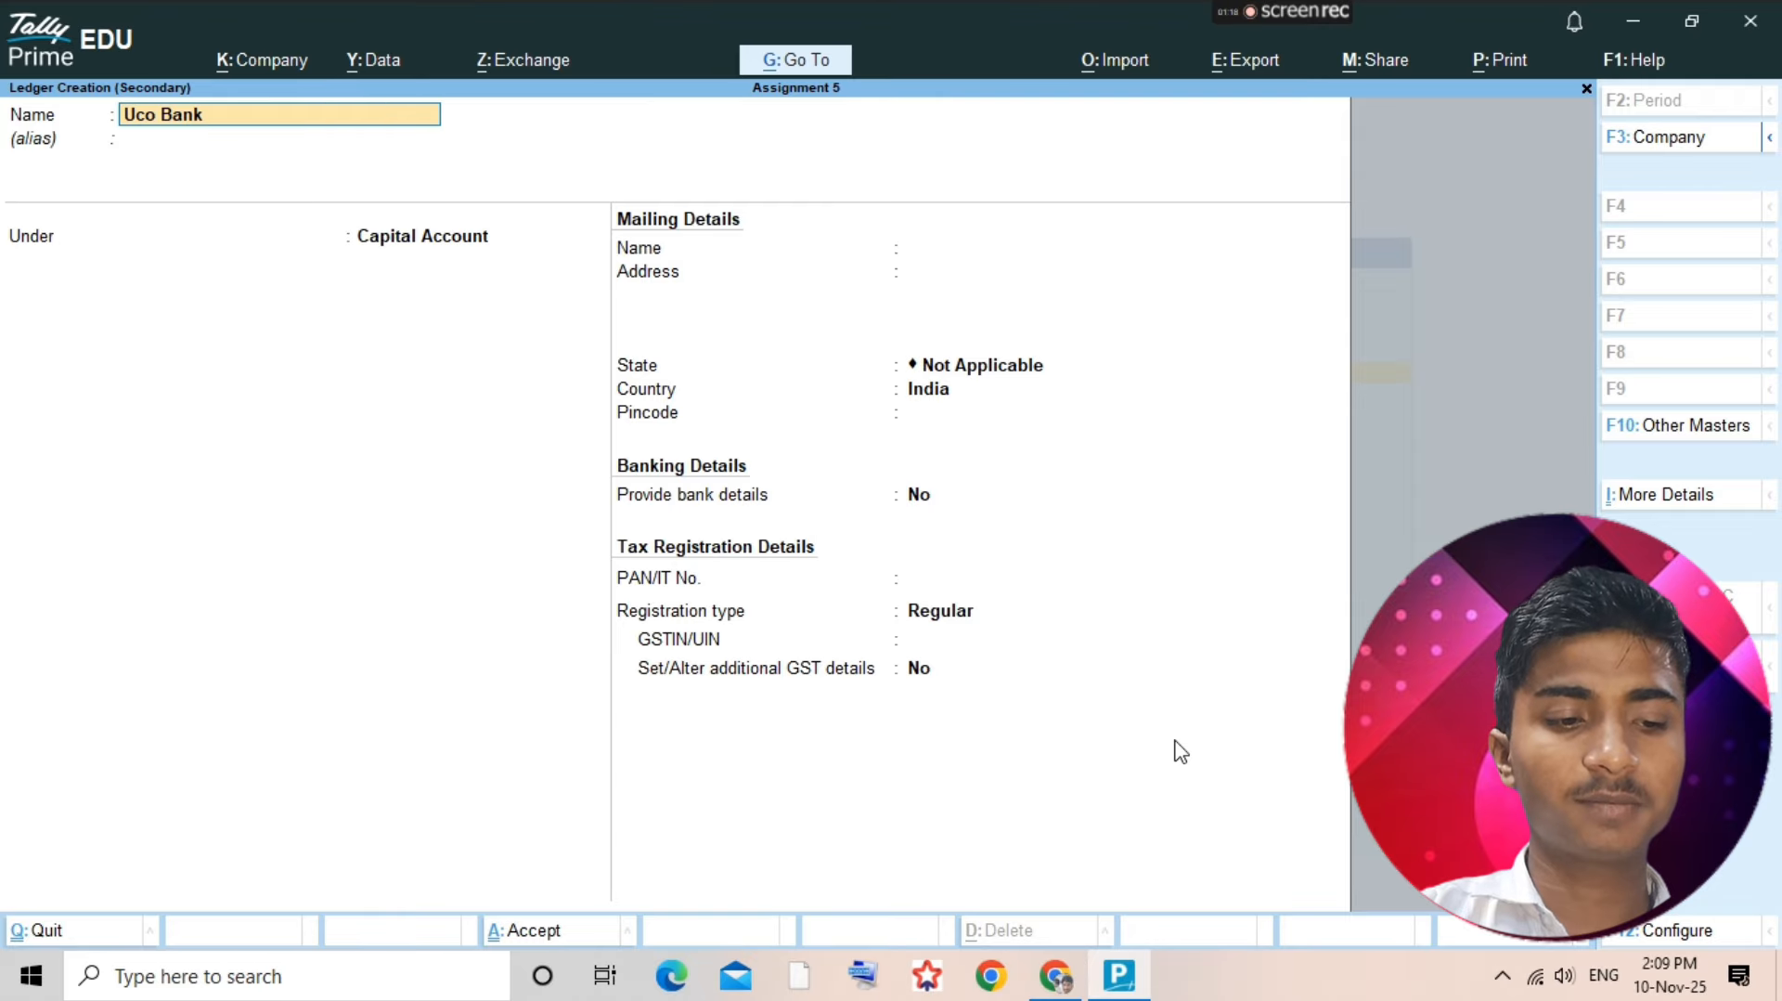
key(Return)
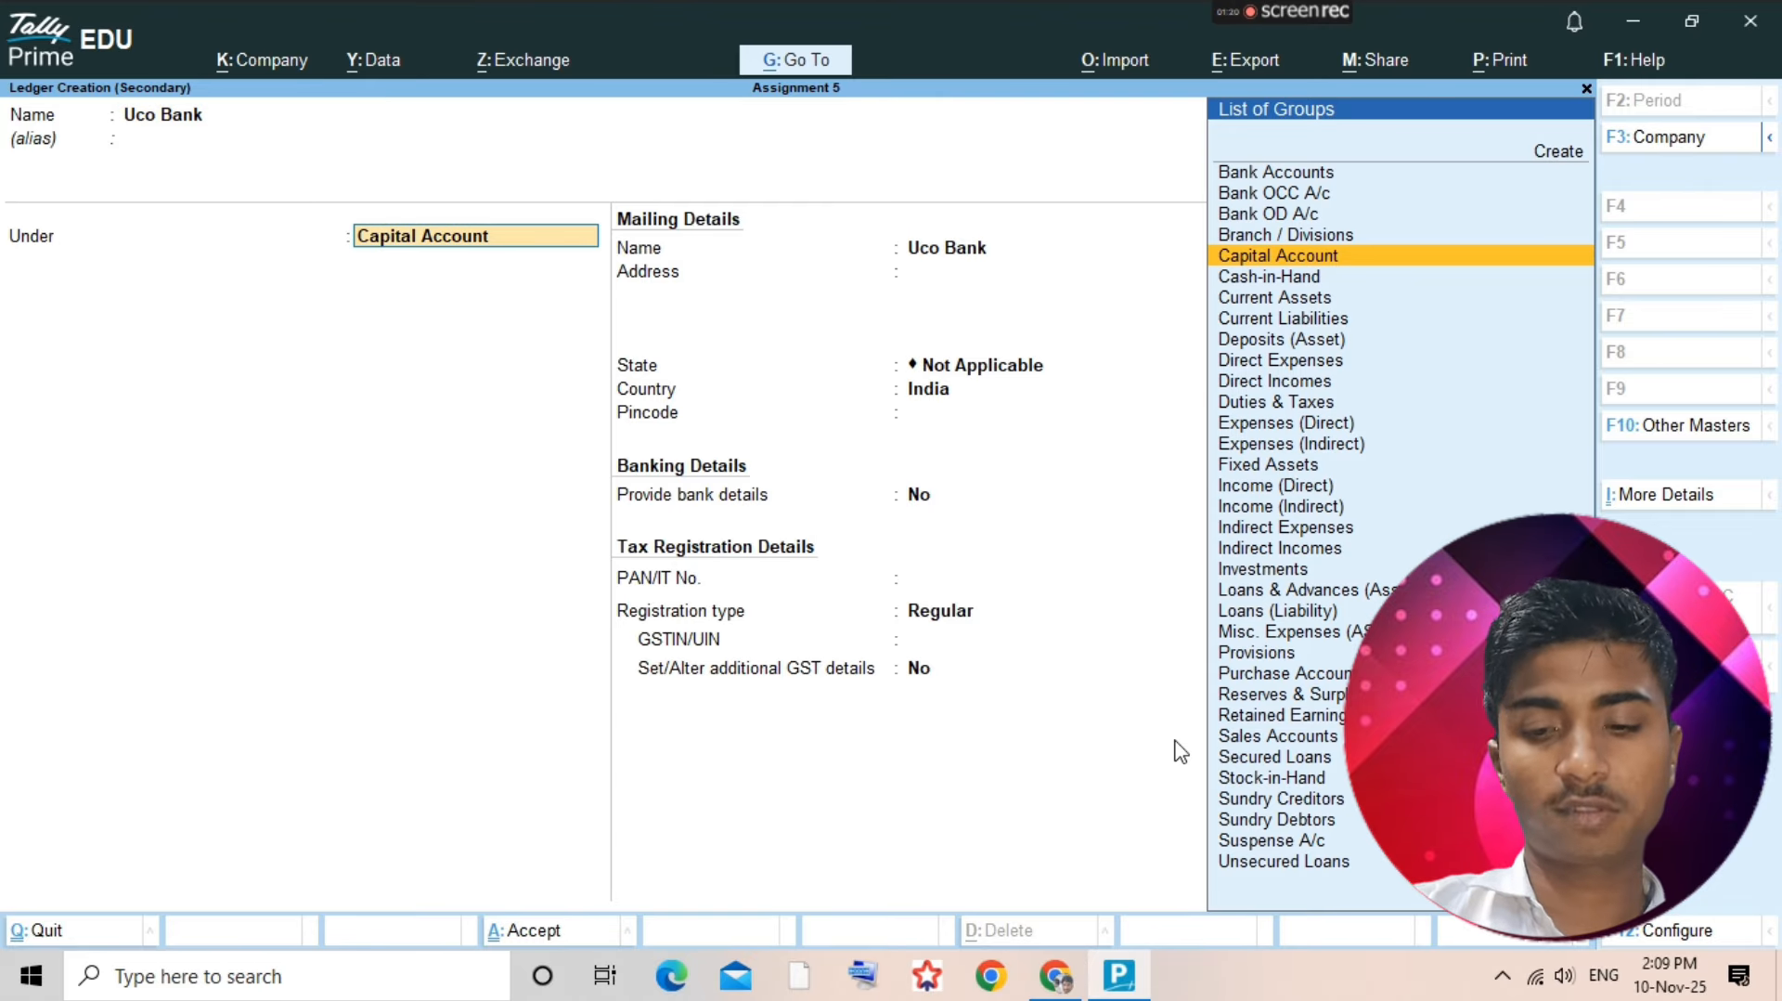
- Place the Uco Bank ledger under the Bank OD A/c group
text(Bank)
key(Down)
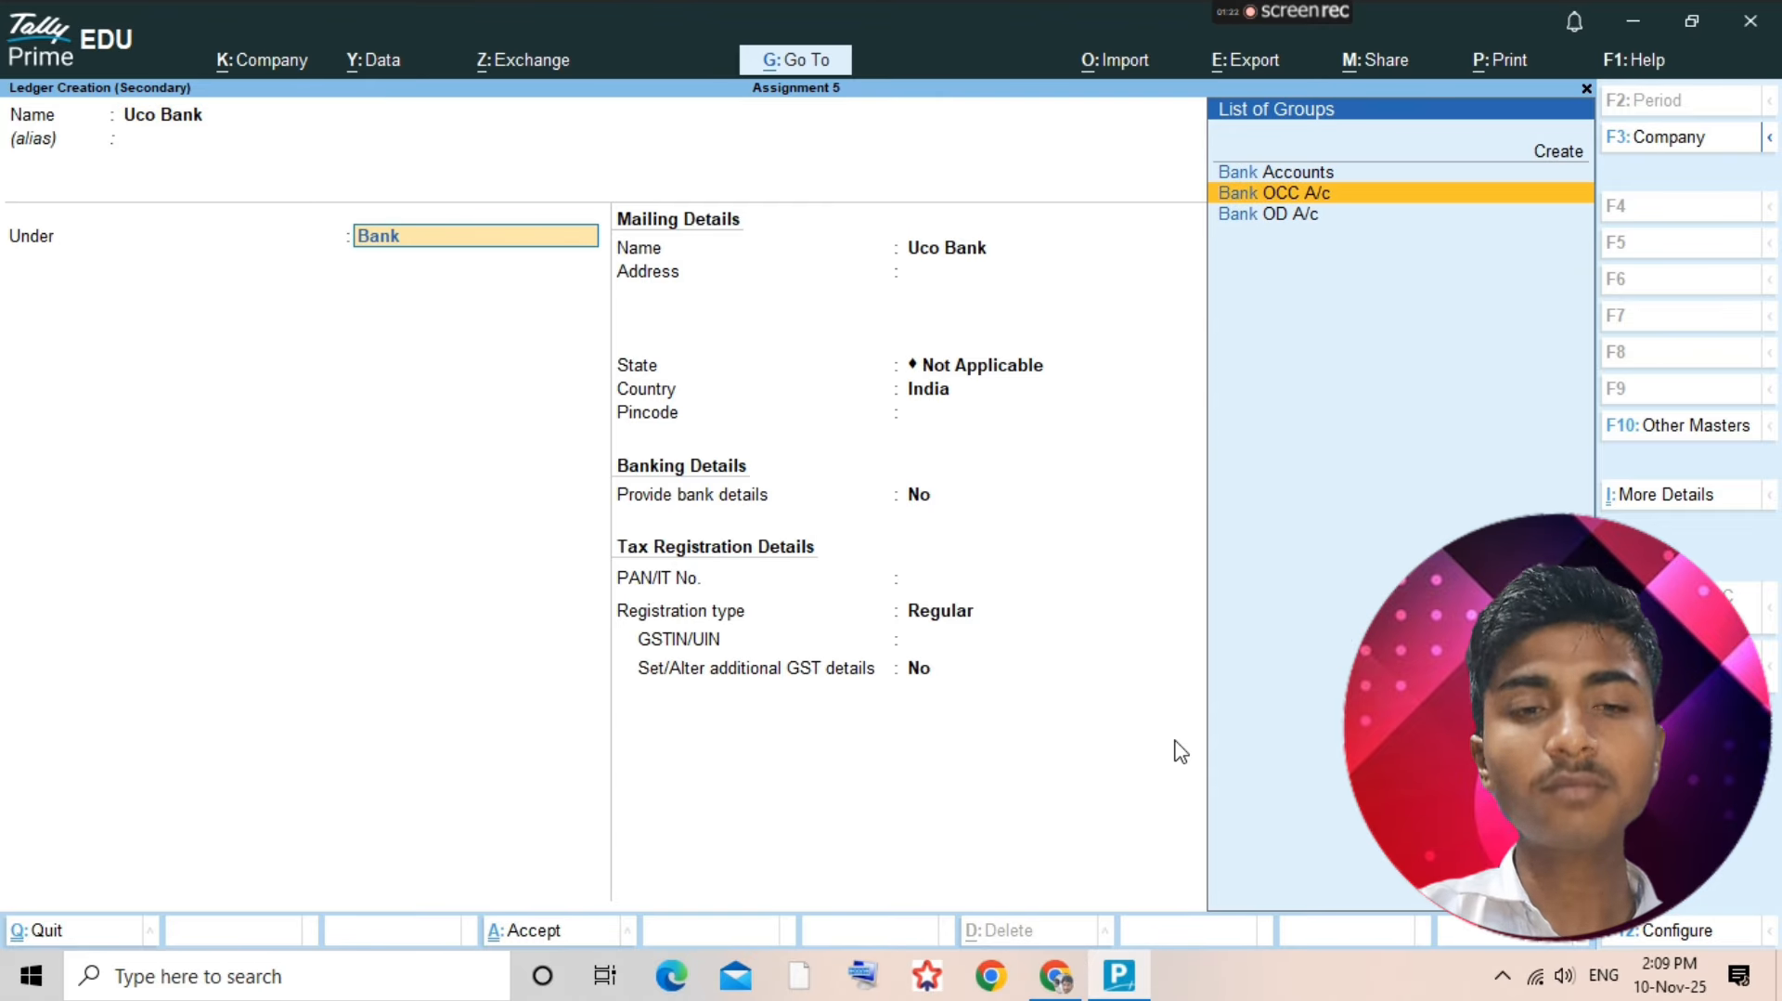
key(Down)
key(Return)
- Set the Uco Bank ledger's group to Bank Accounts and save the ledger
key(BackSpace)
key(BackSpace)
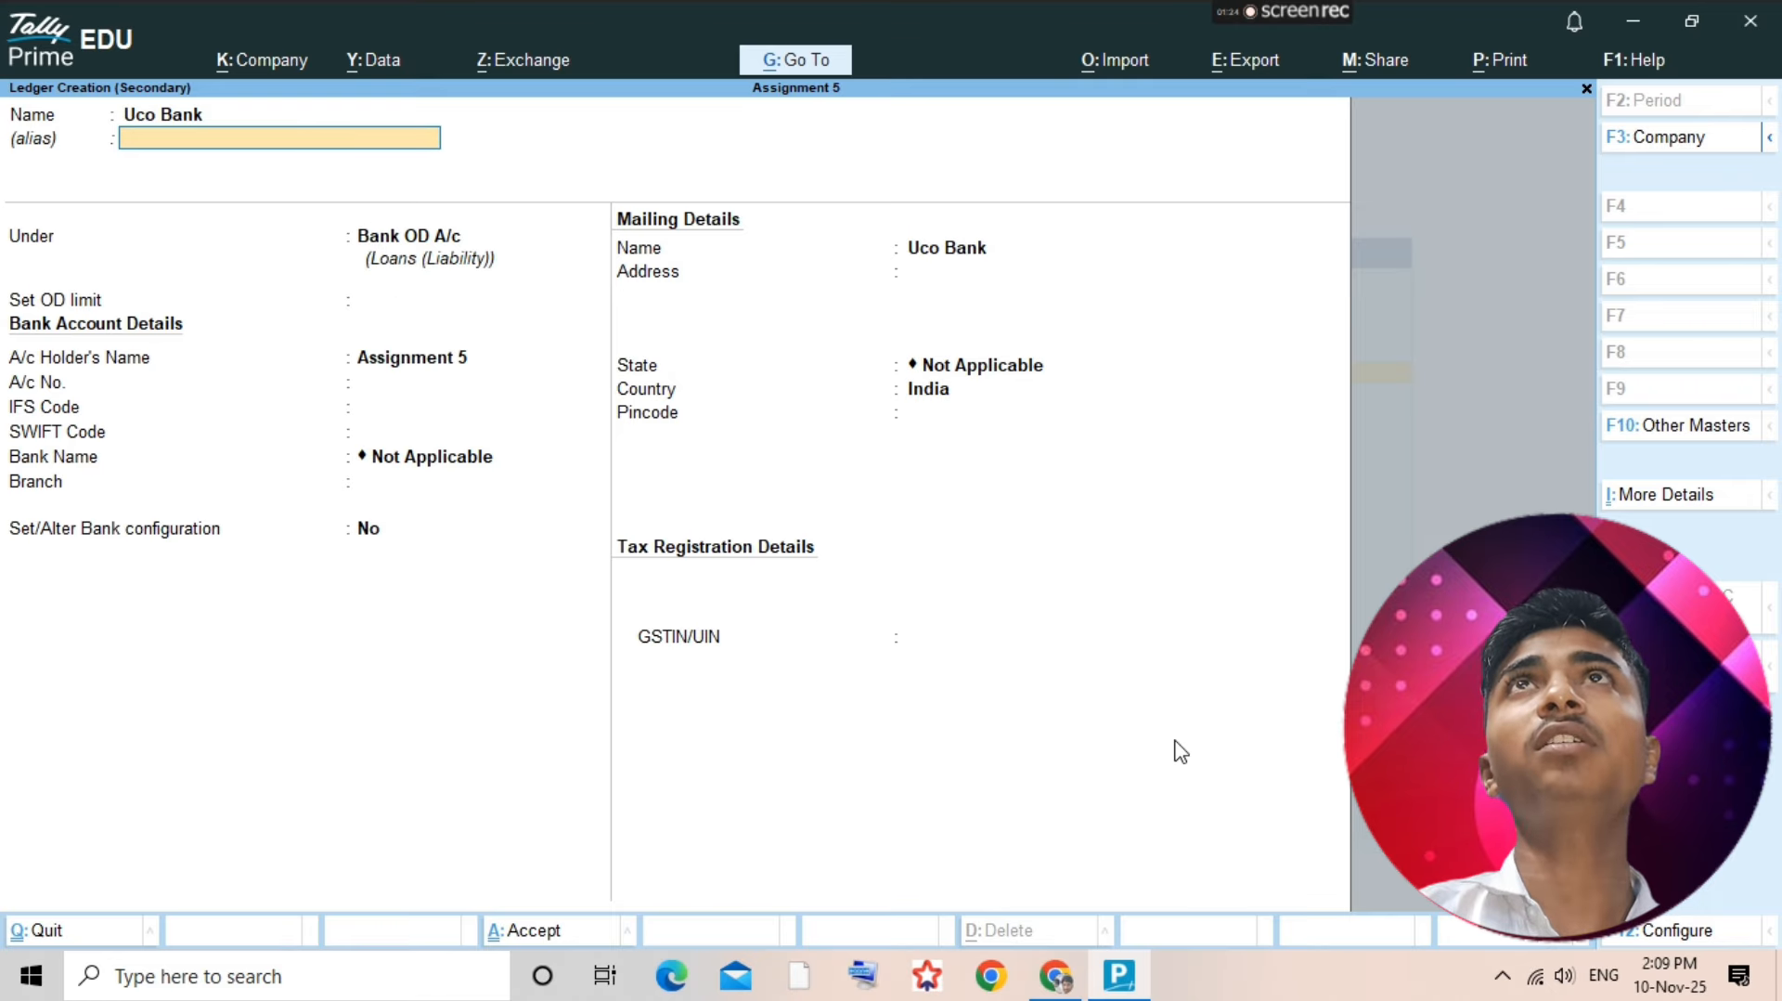
key(Return)
key(Up)
key(Up)
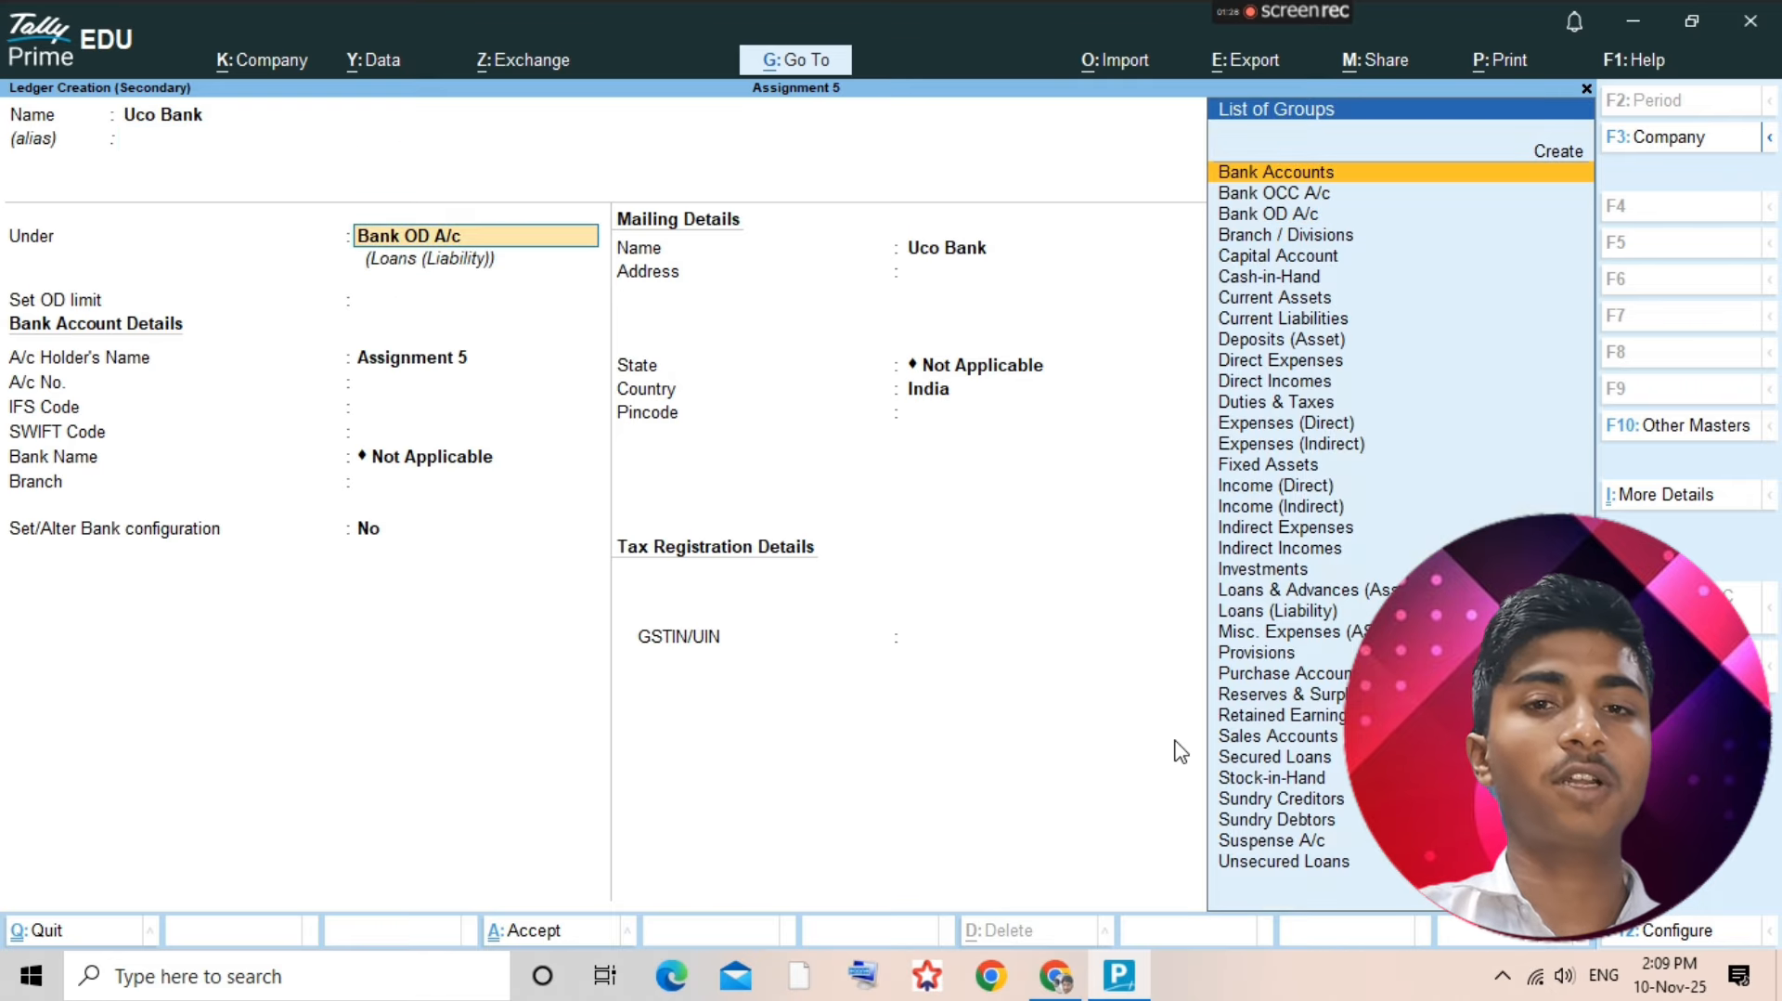
click(1179, 750)
key(Return)
key(ctrl)
key(ctrl+g)
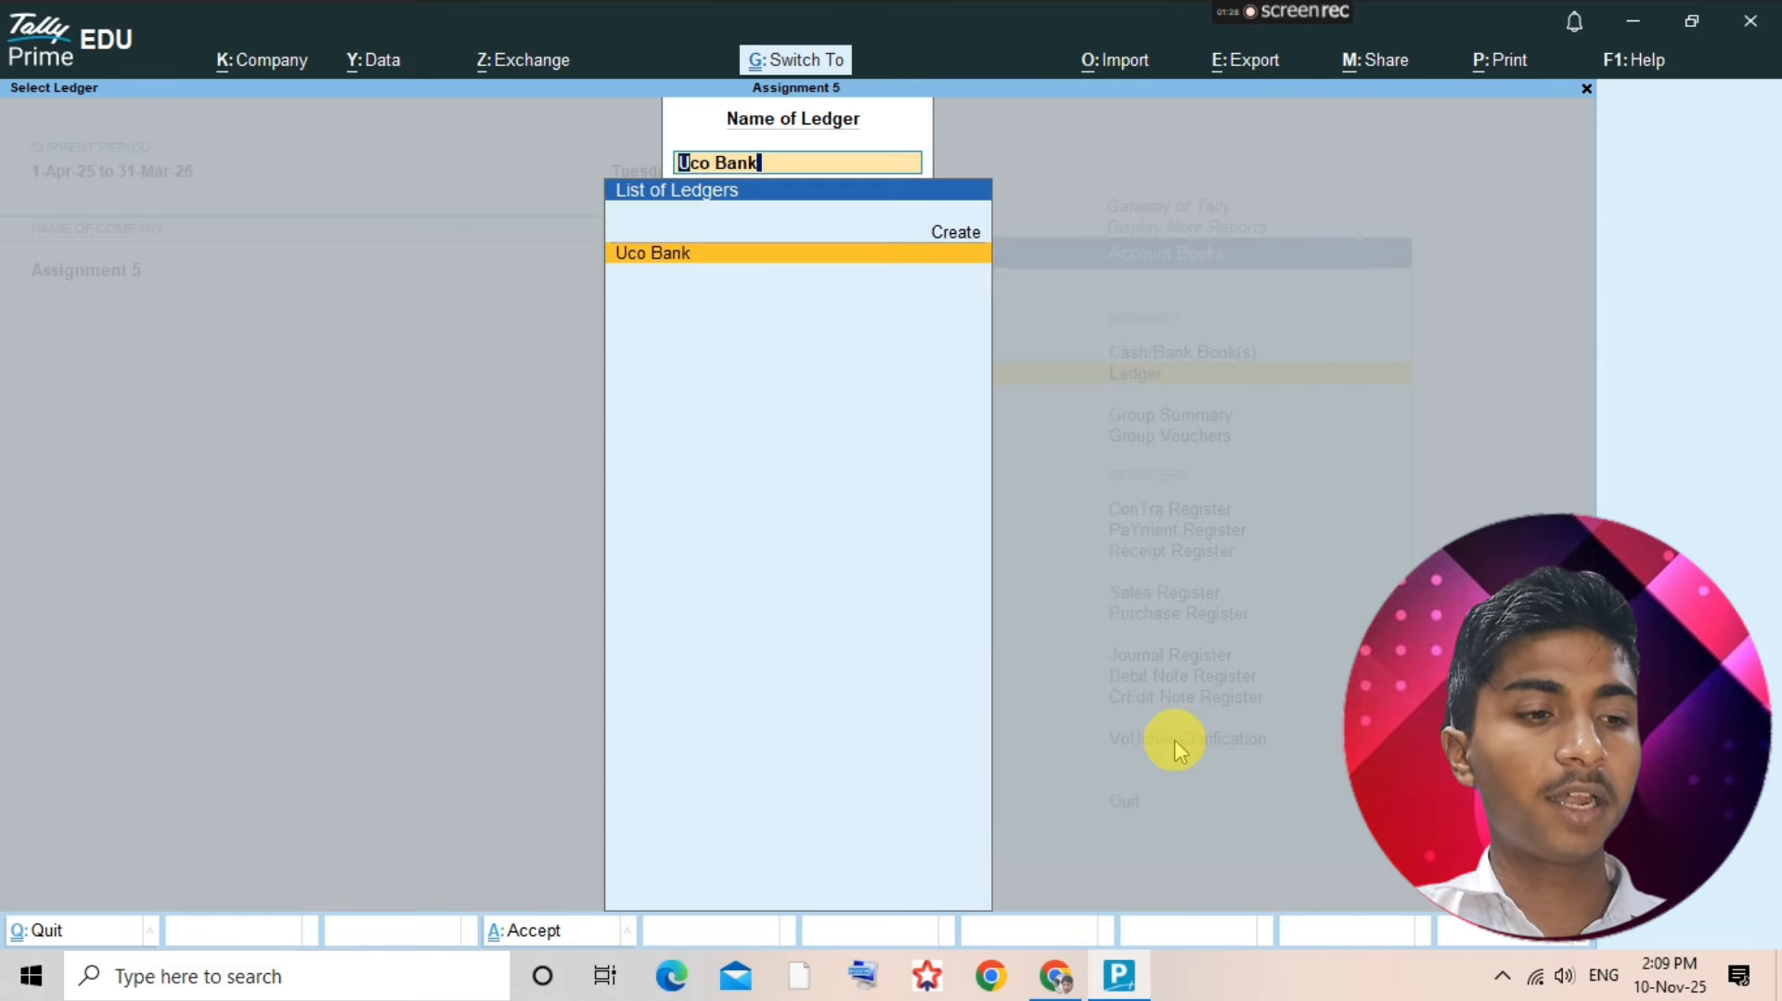
- Start a contra voucher from the Uco Bank ledger report and credit Cash with 10000
key(Return)
key(alt+a)
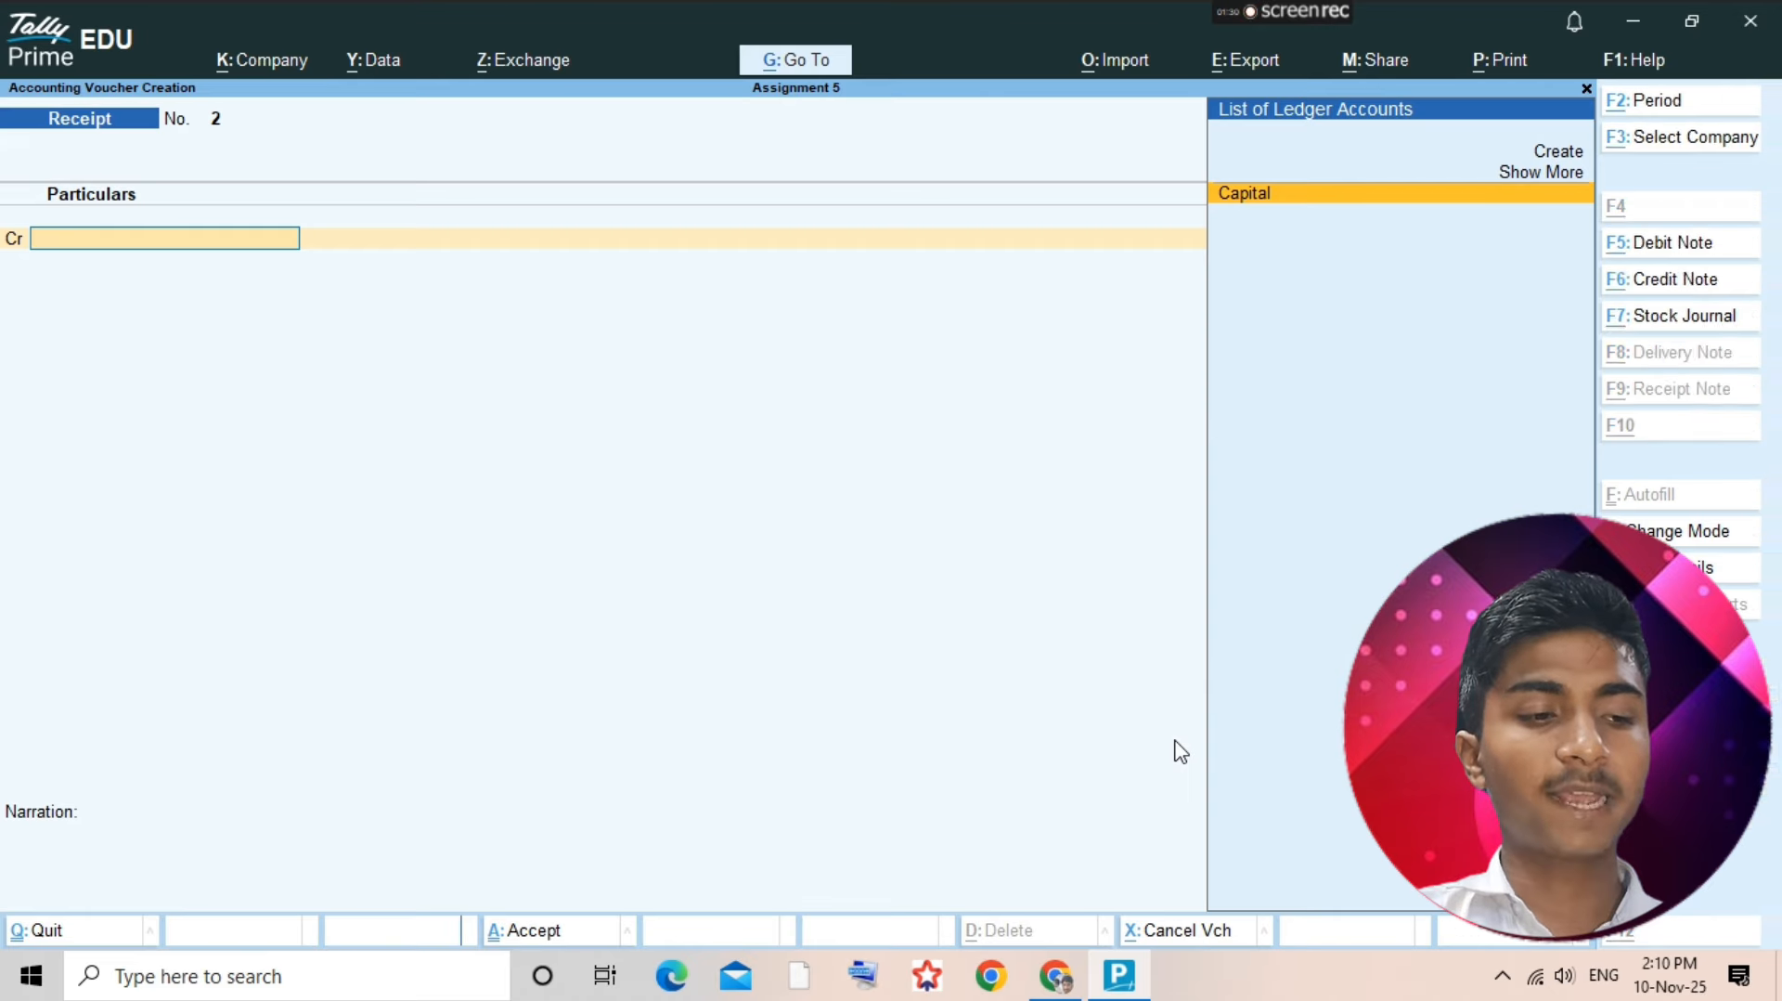
key(F4)
text(Cash)
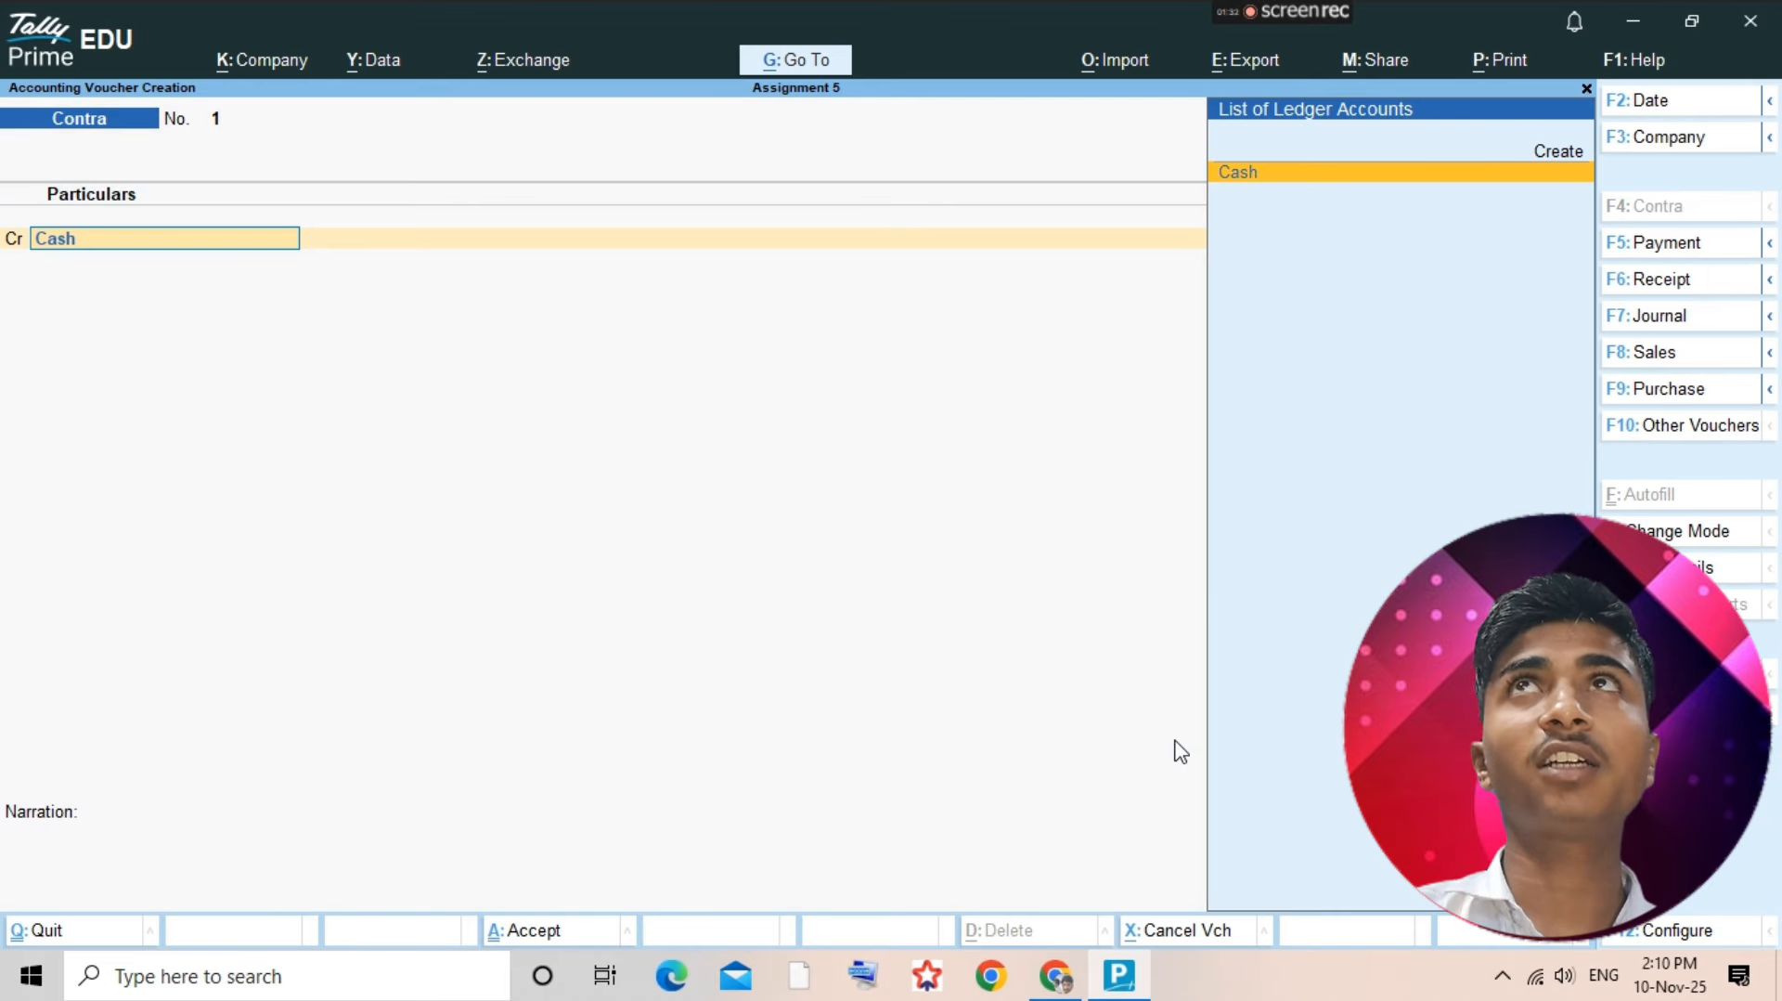
key(Return)
text(10000)
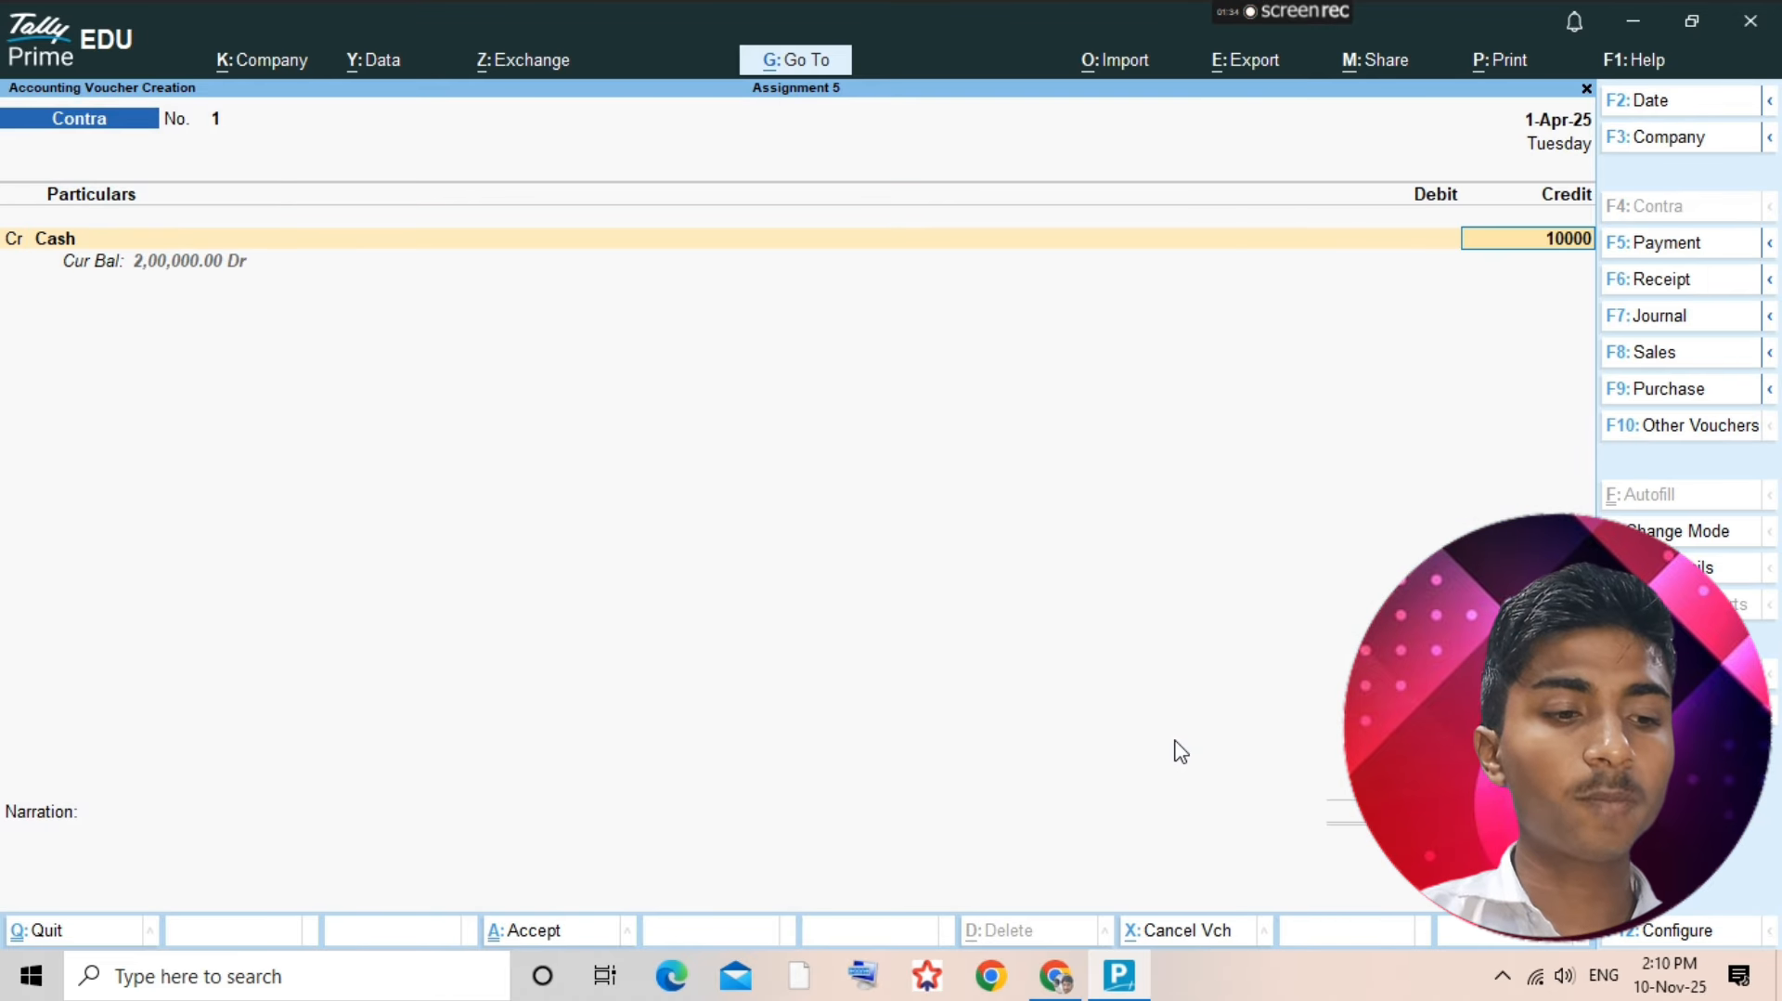
key(Return)
key(Return)
- Debit Uco Bank for the full contra amount and save the voucher
text(Uco)
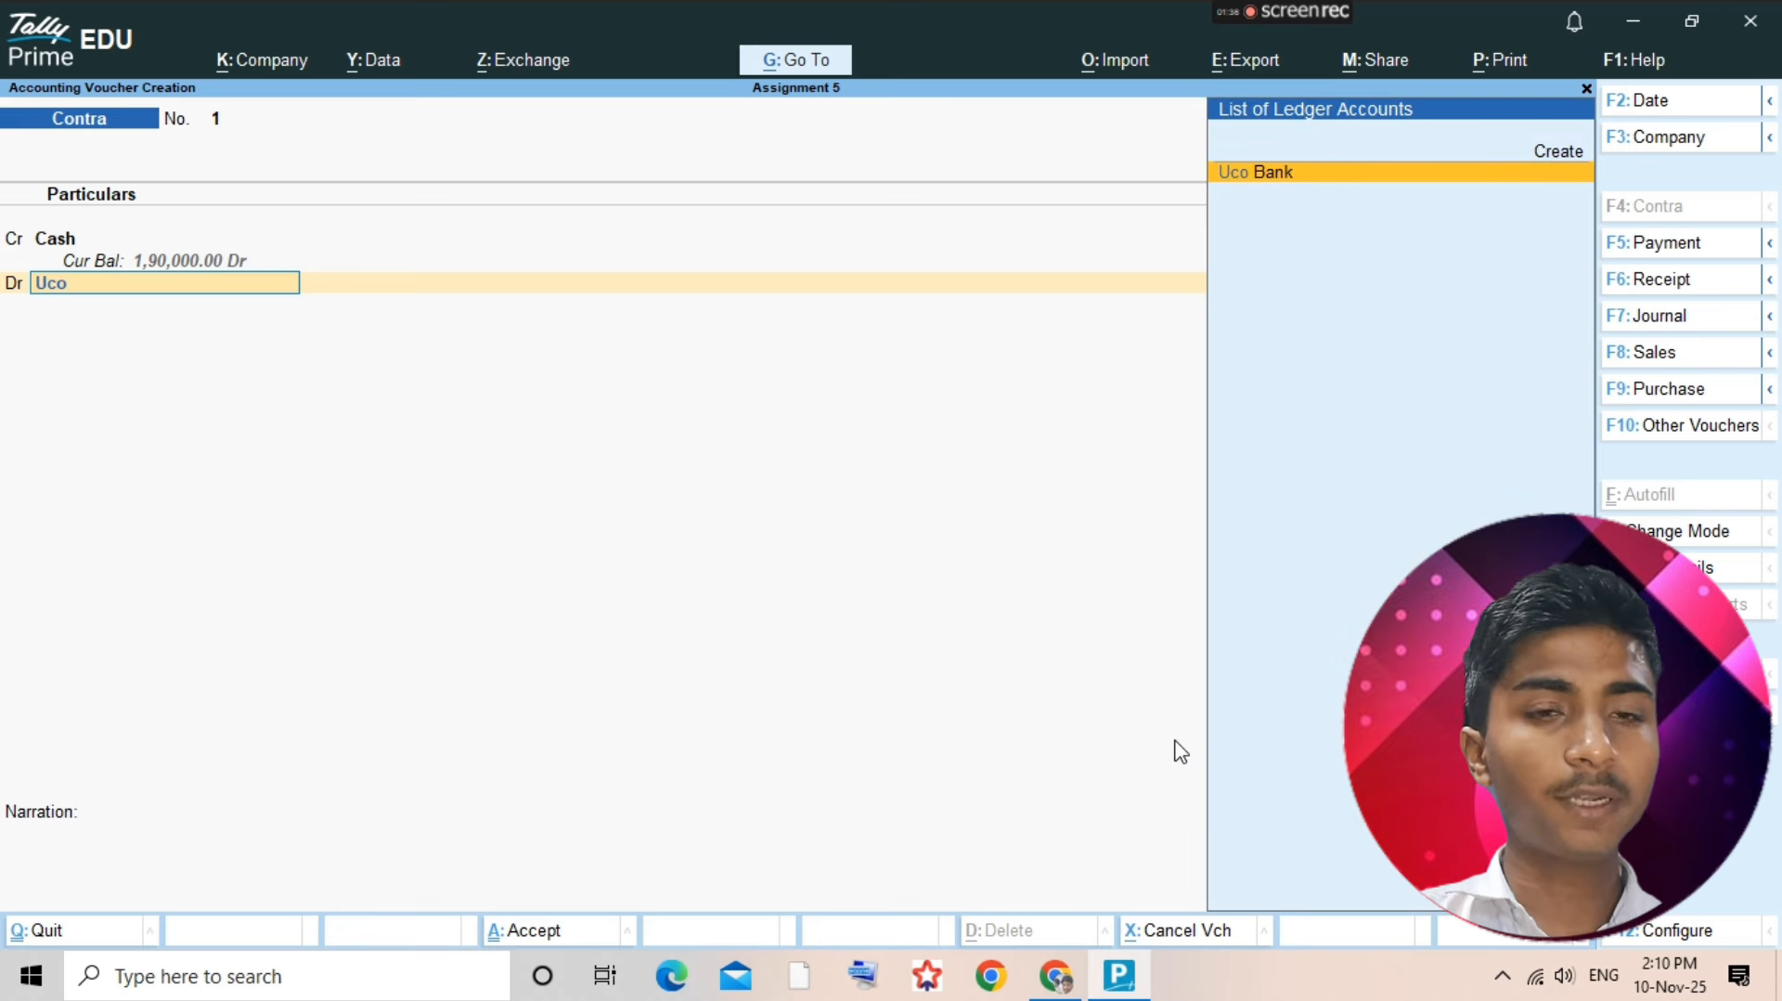
key(Return)
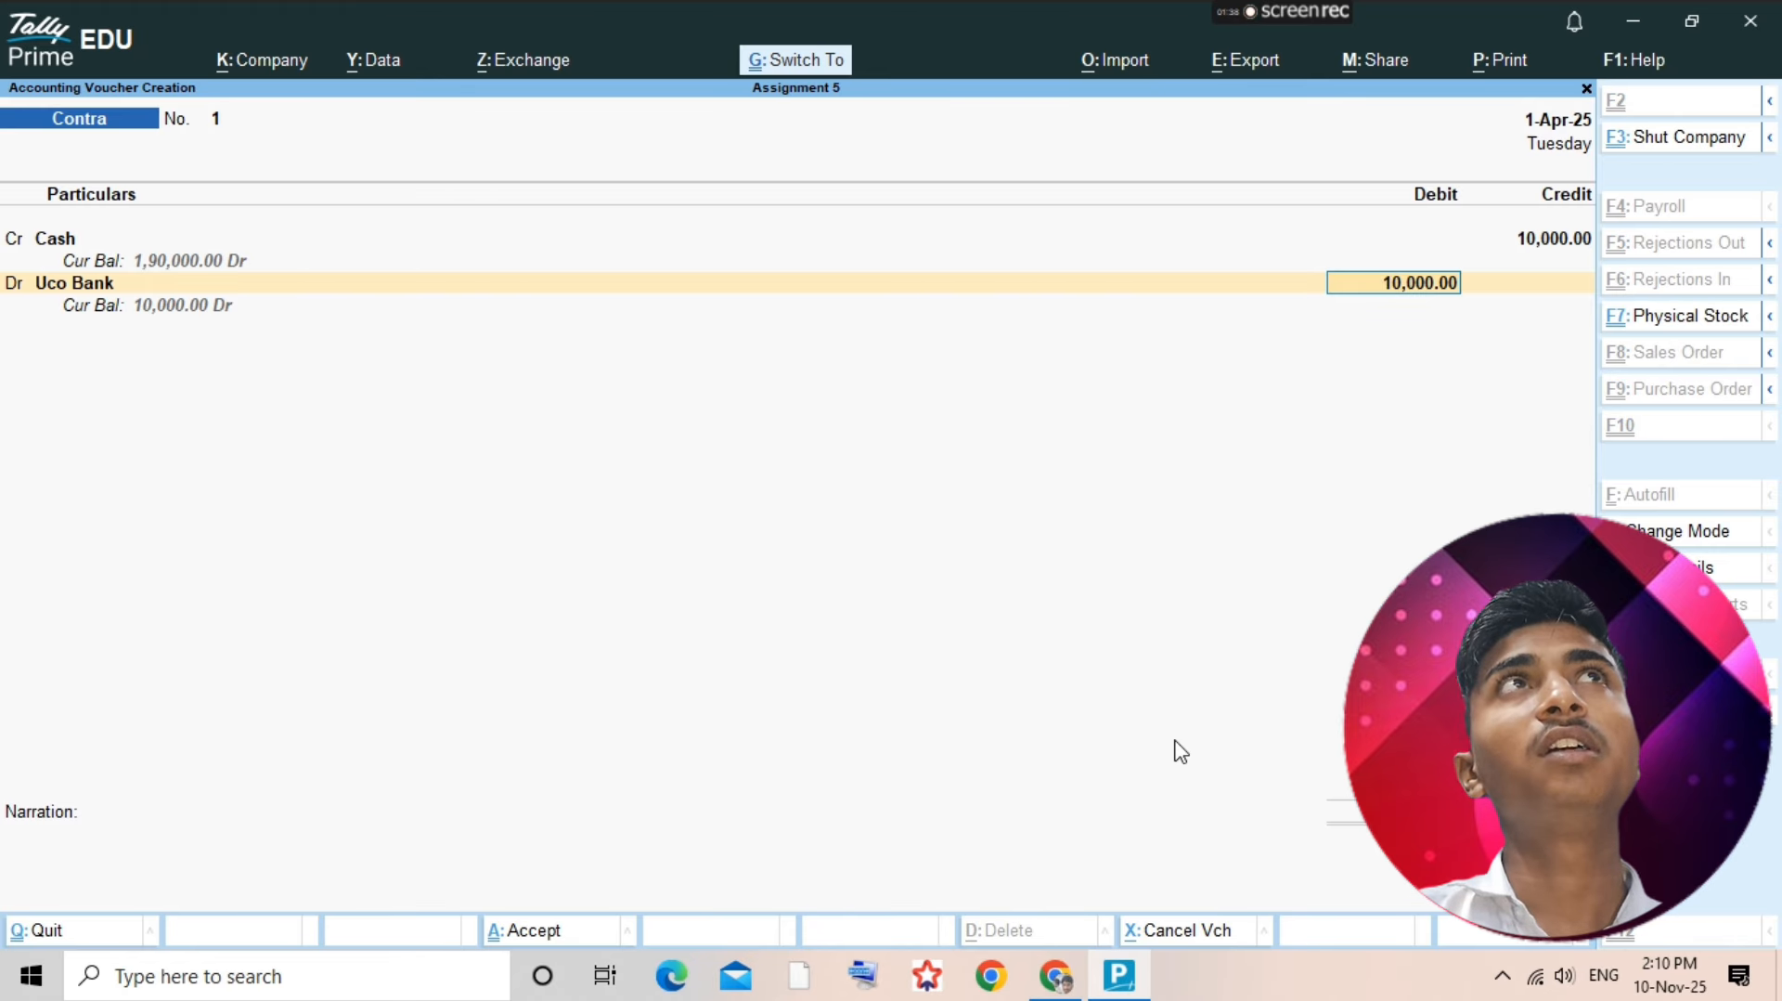
key(ctrl+Return)
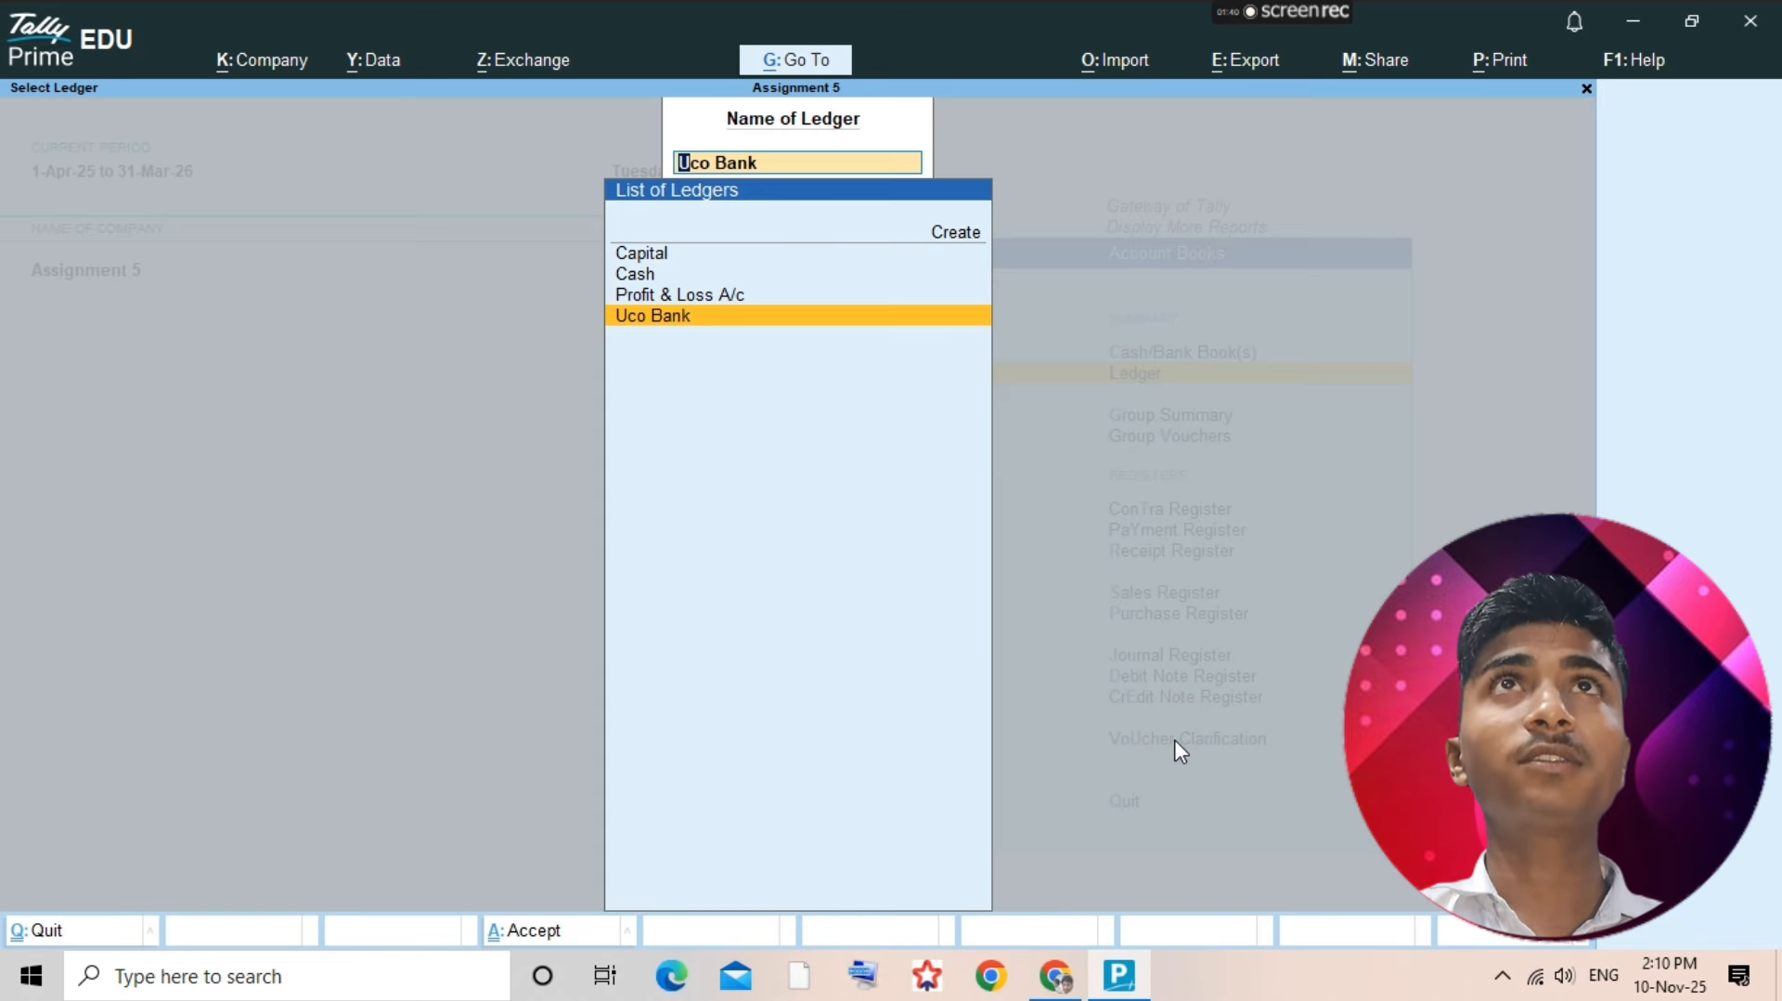
- Check the next transaction in the Question No. 5 PDF and start a new ledger named Shop Inauguration
key(alt+Tab)
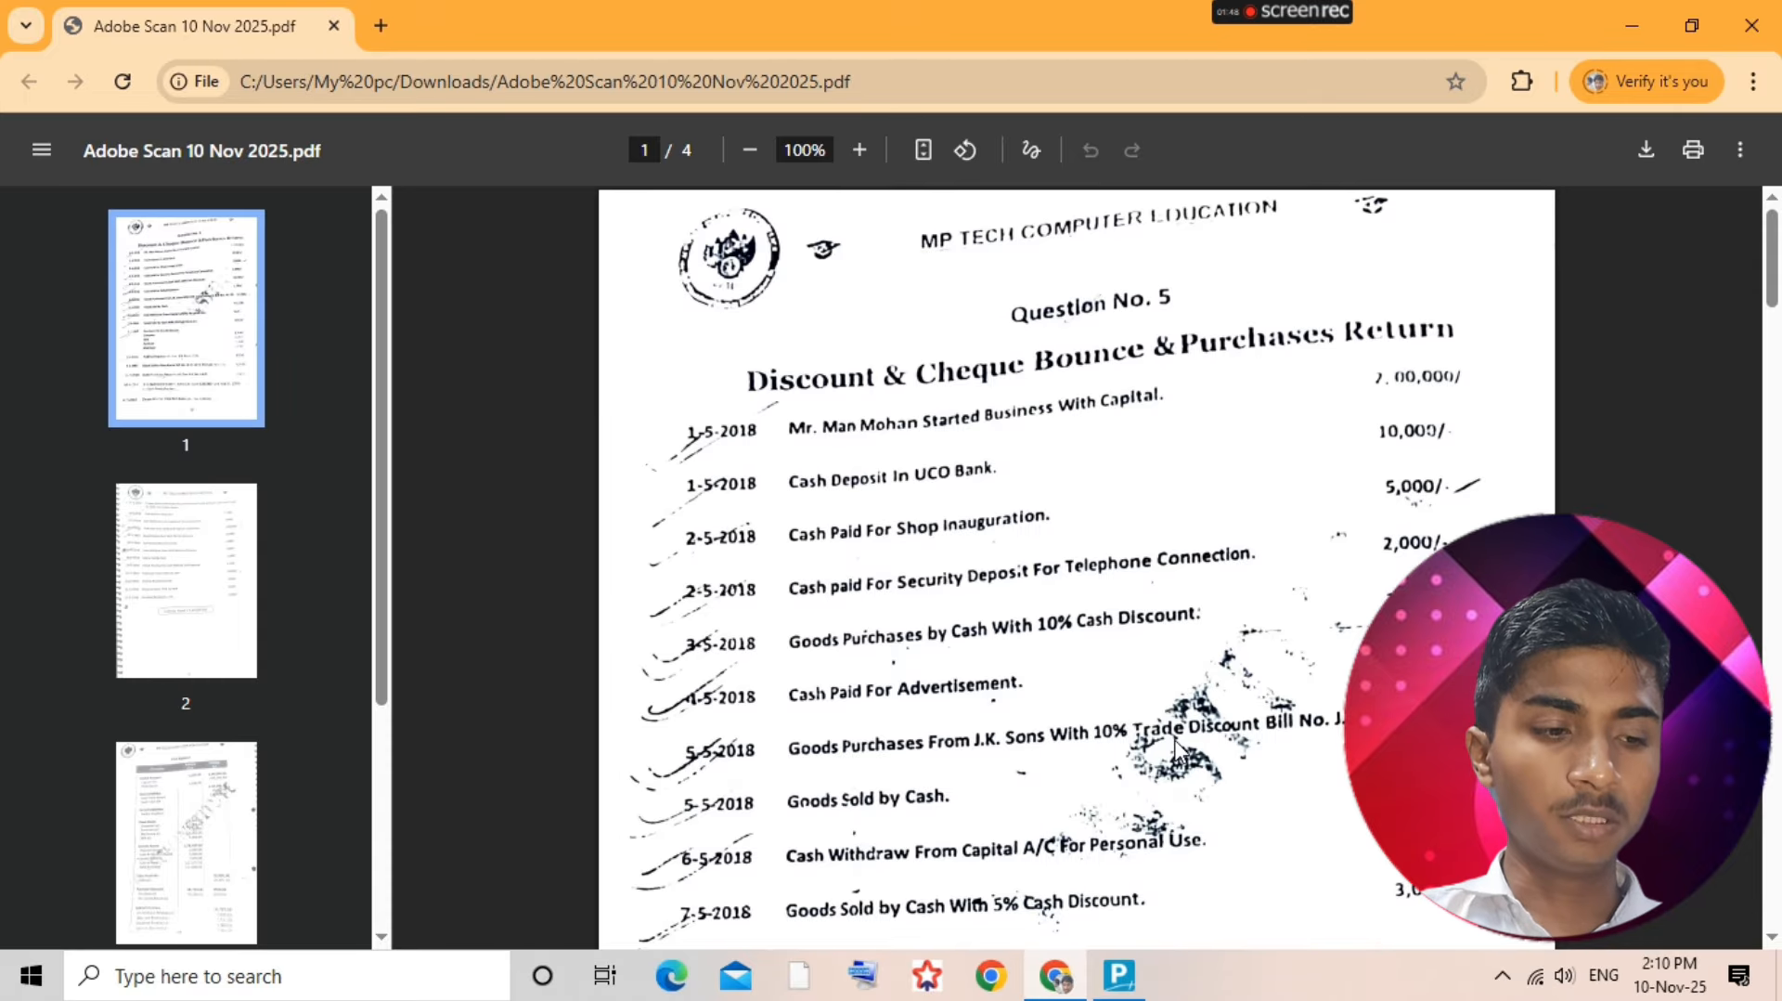
key(alt+Tab)
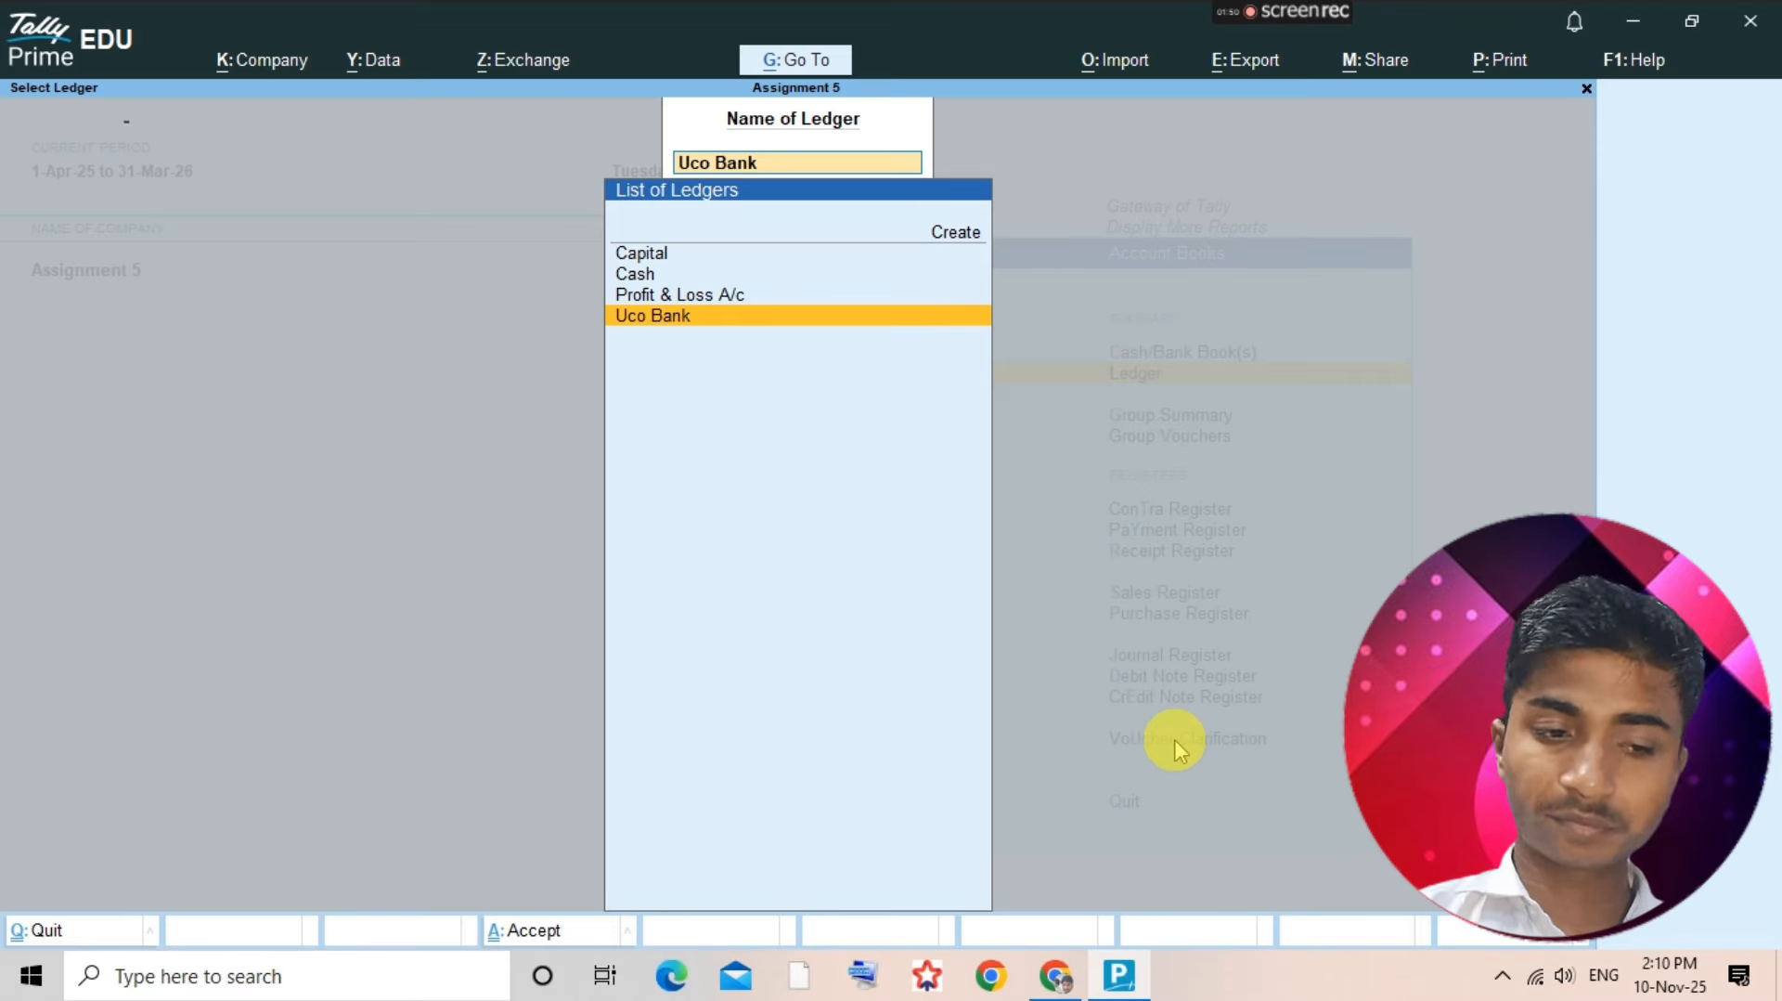
key(alt+c)
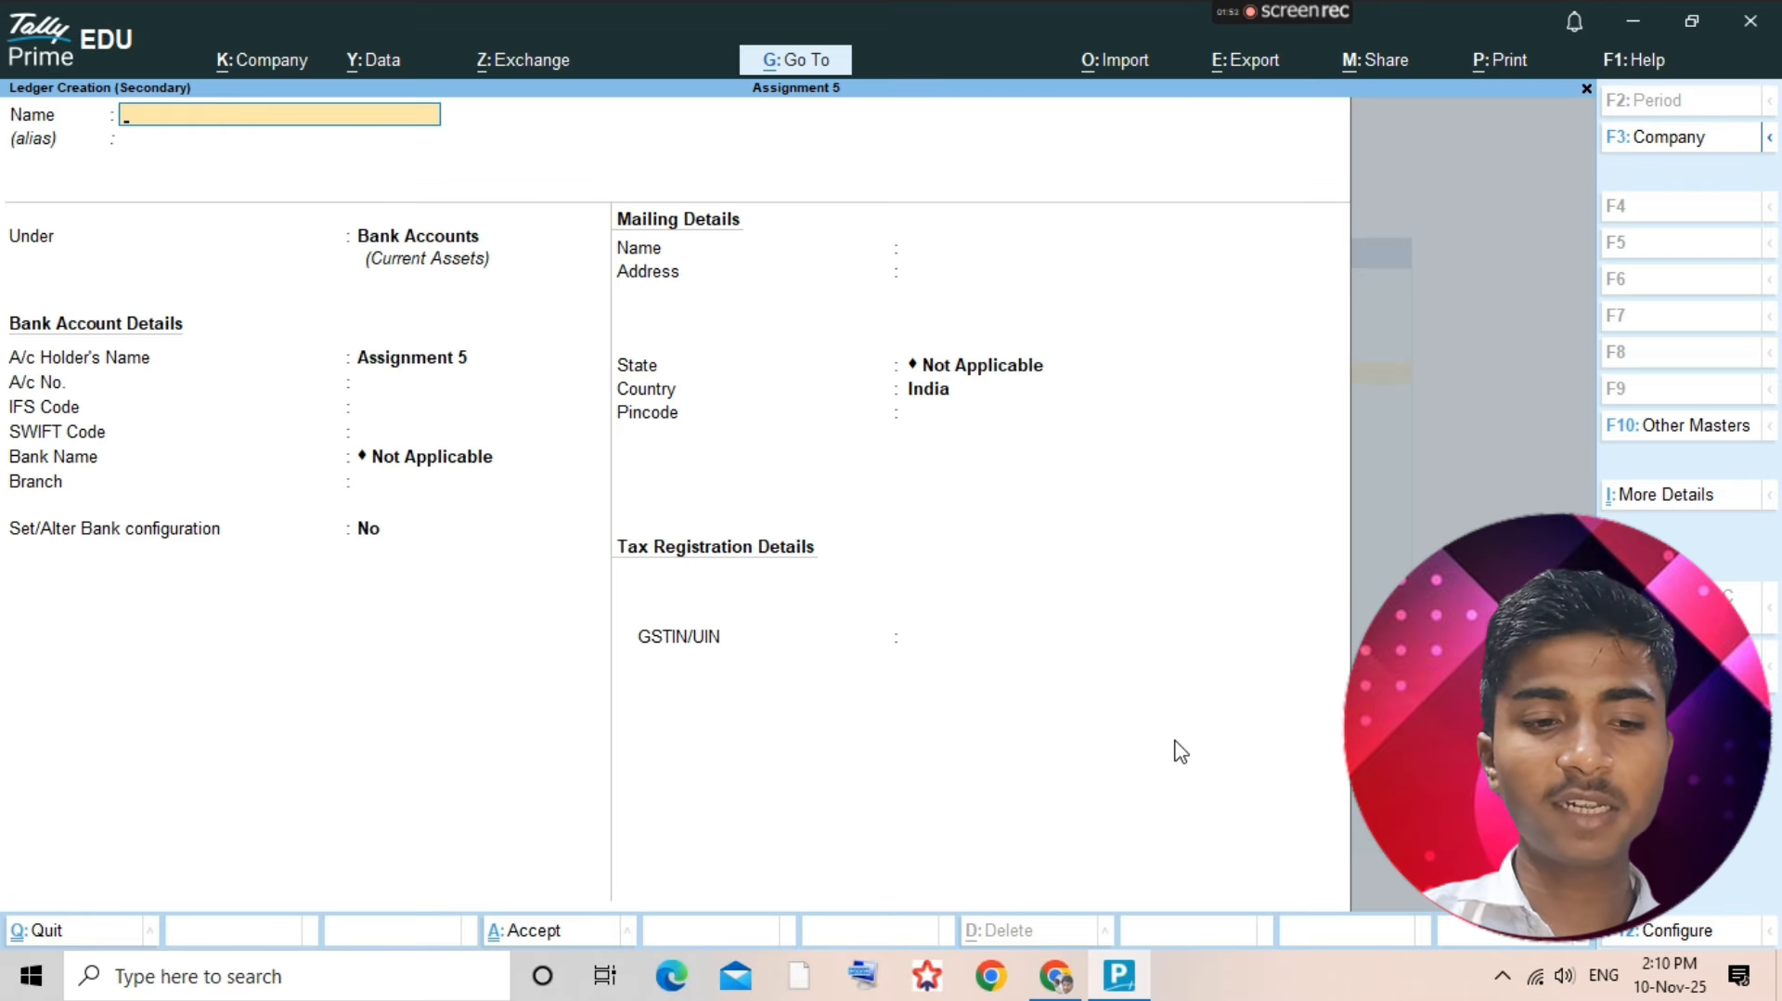
text(Shop)
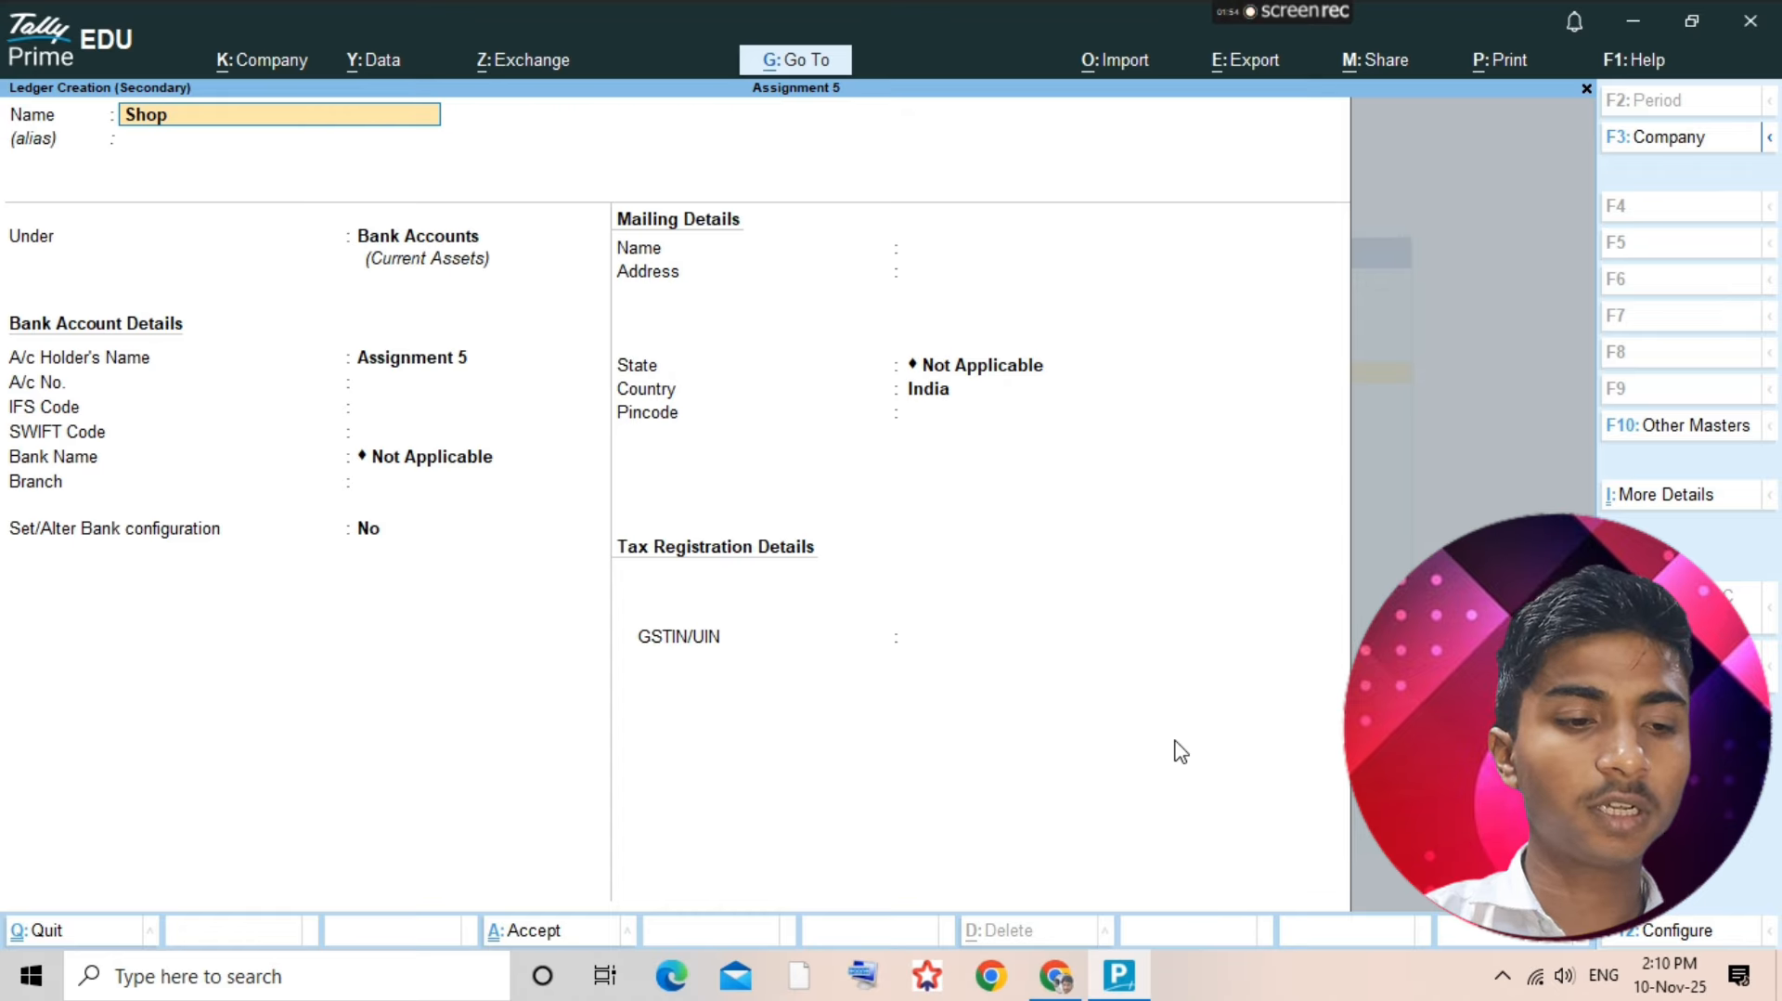
text( inaugura)
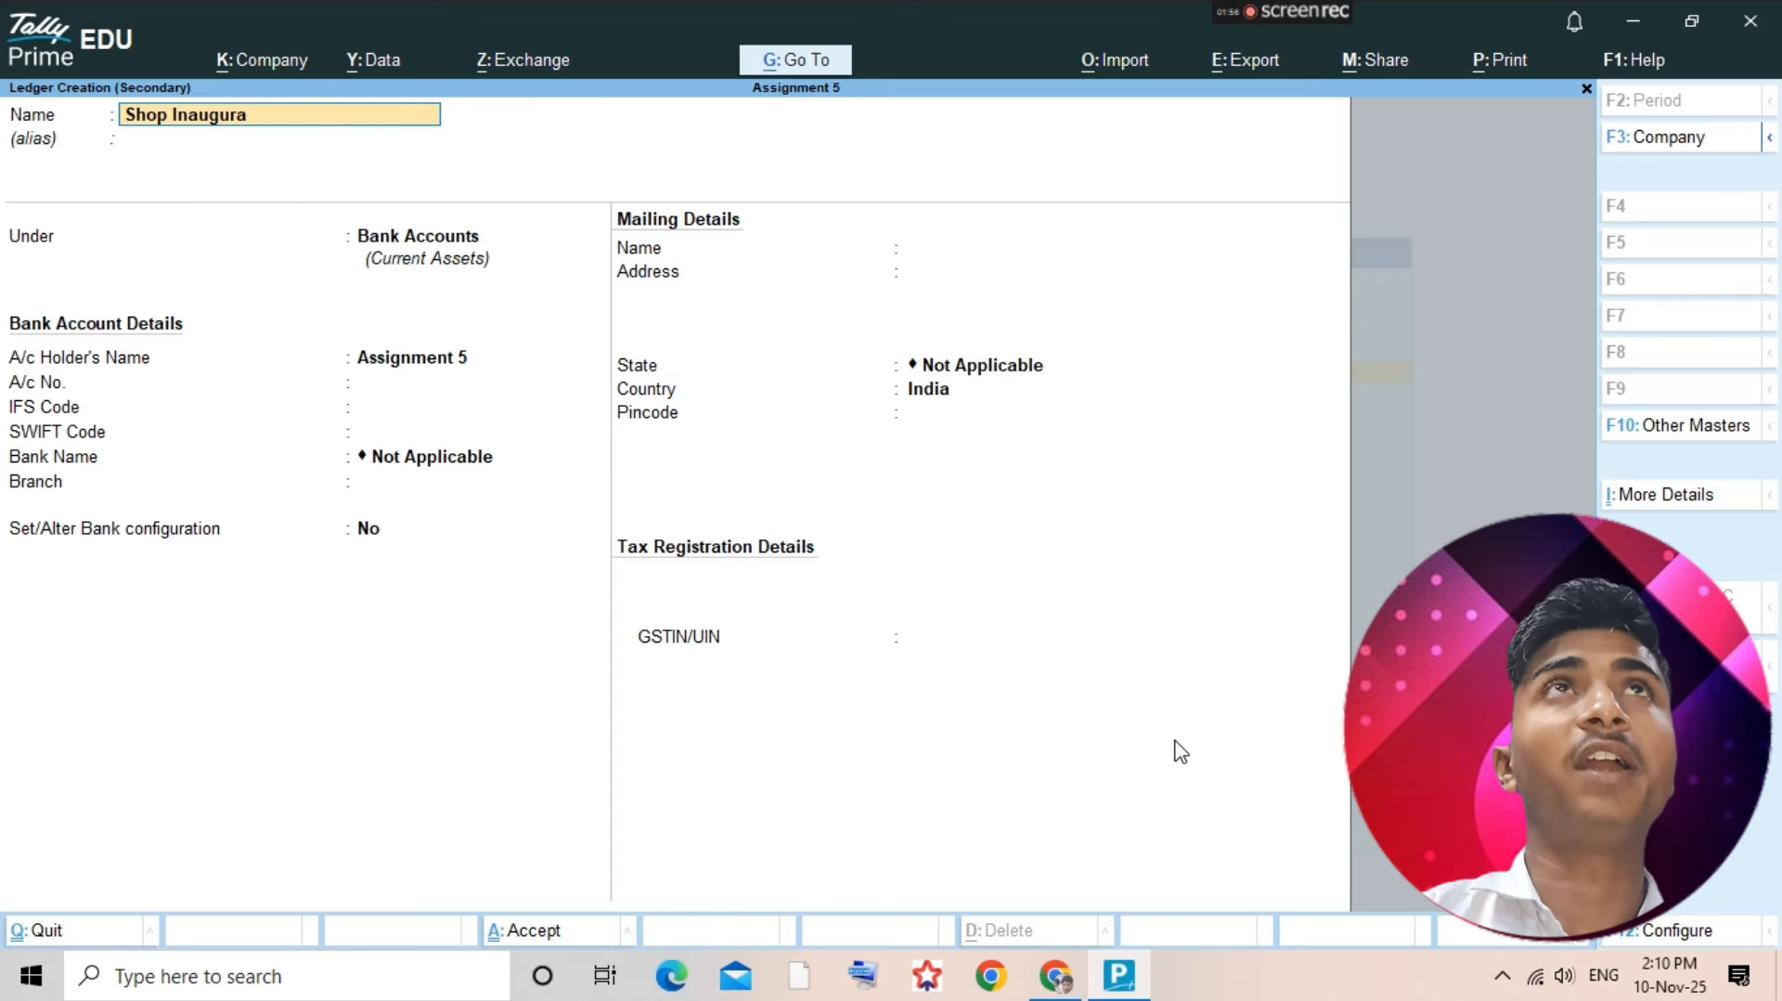
text(tion)
key(Return)
key(Return)
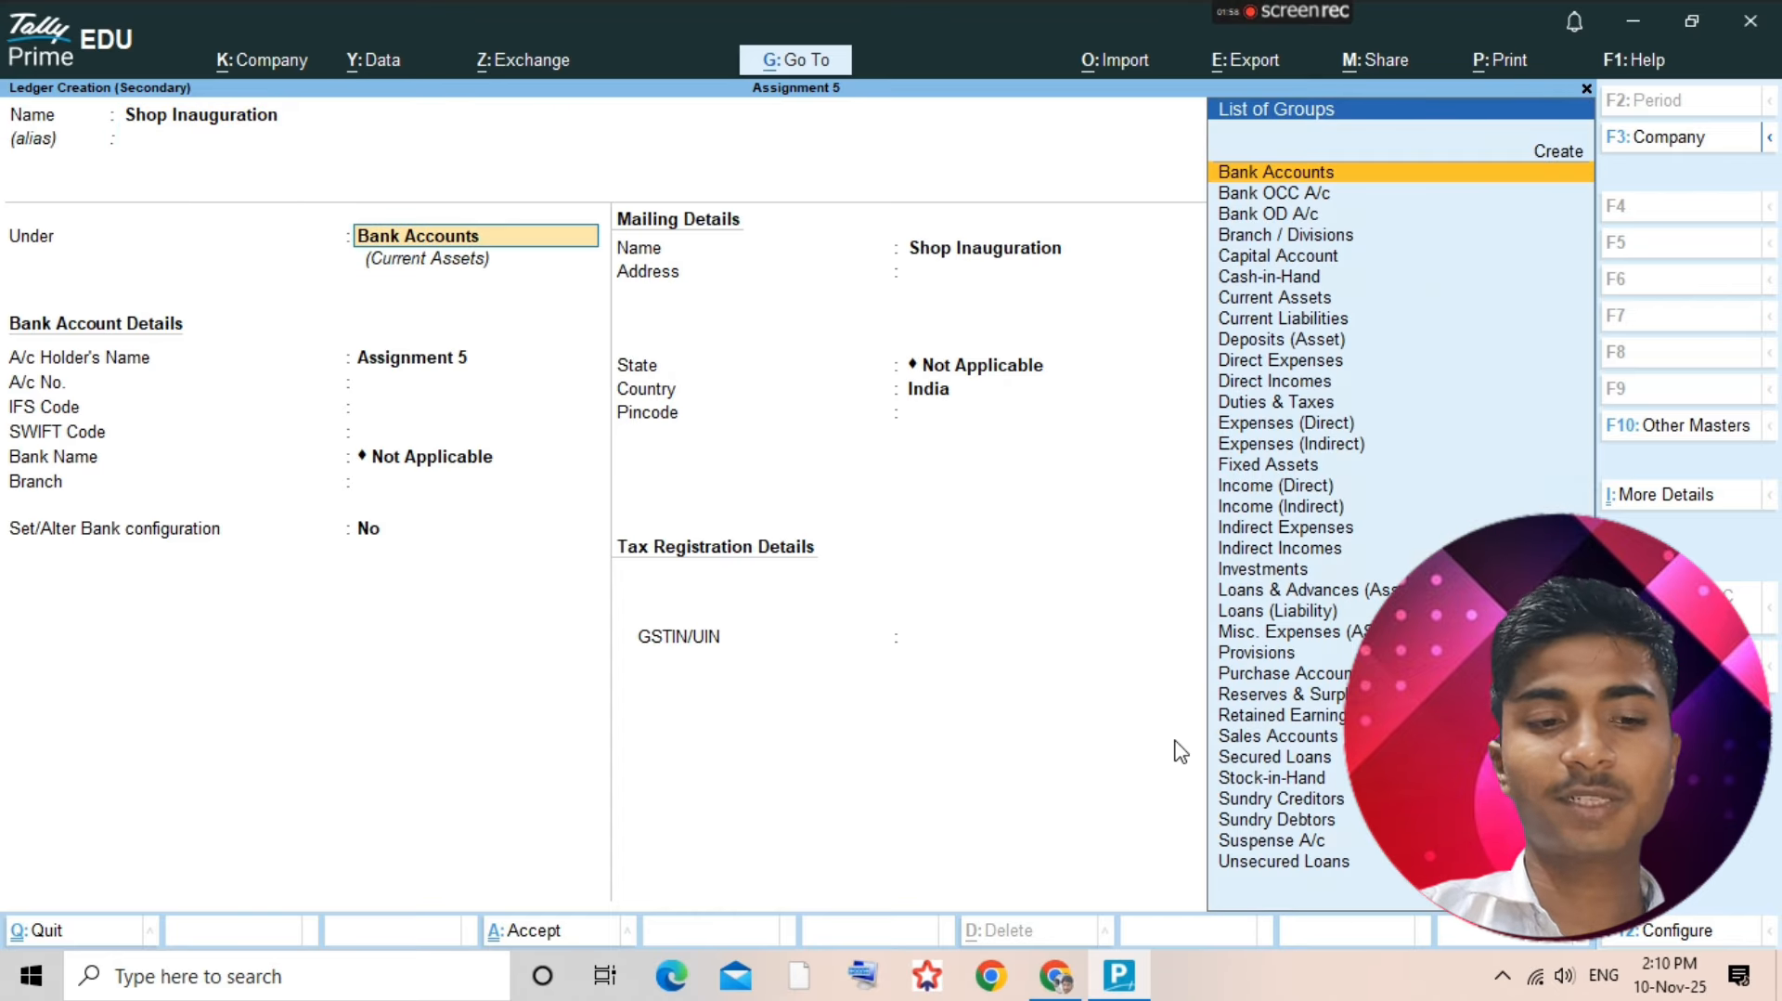
- Place the Shop Inauguration ledger under the Indirect Expenses group and save the ledger
text(I)
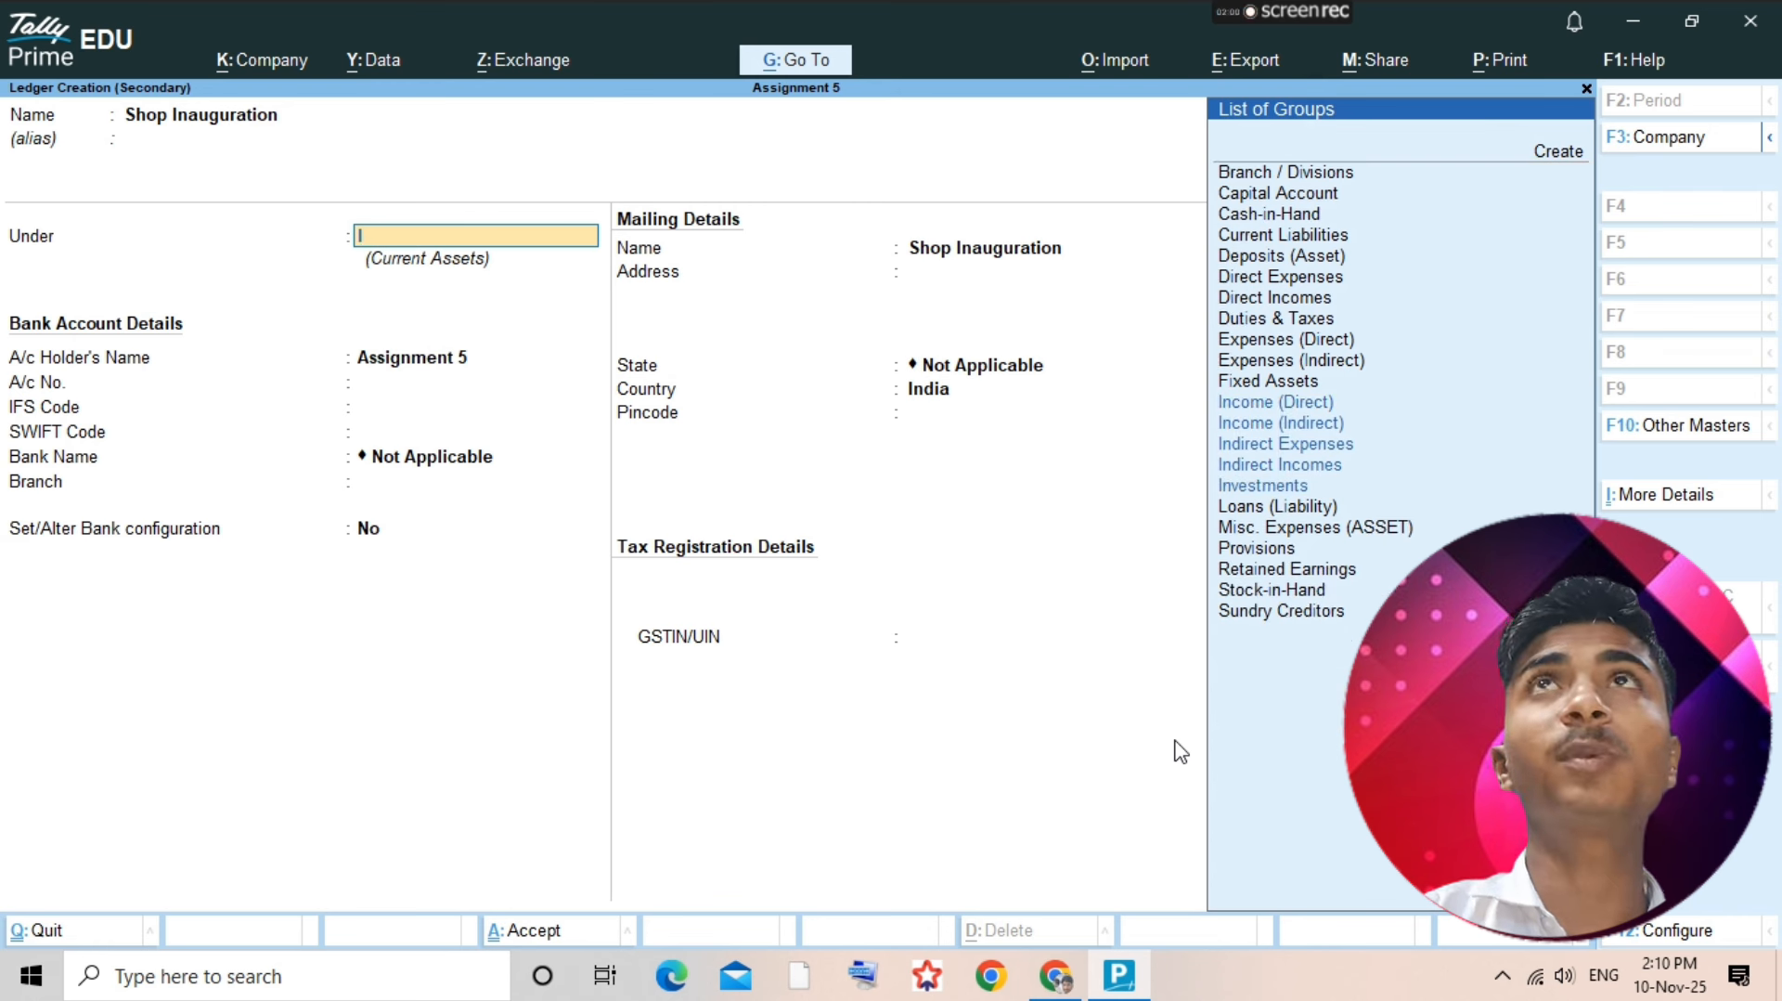
text(ndirect)
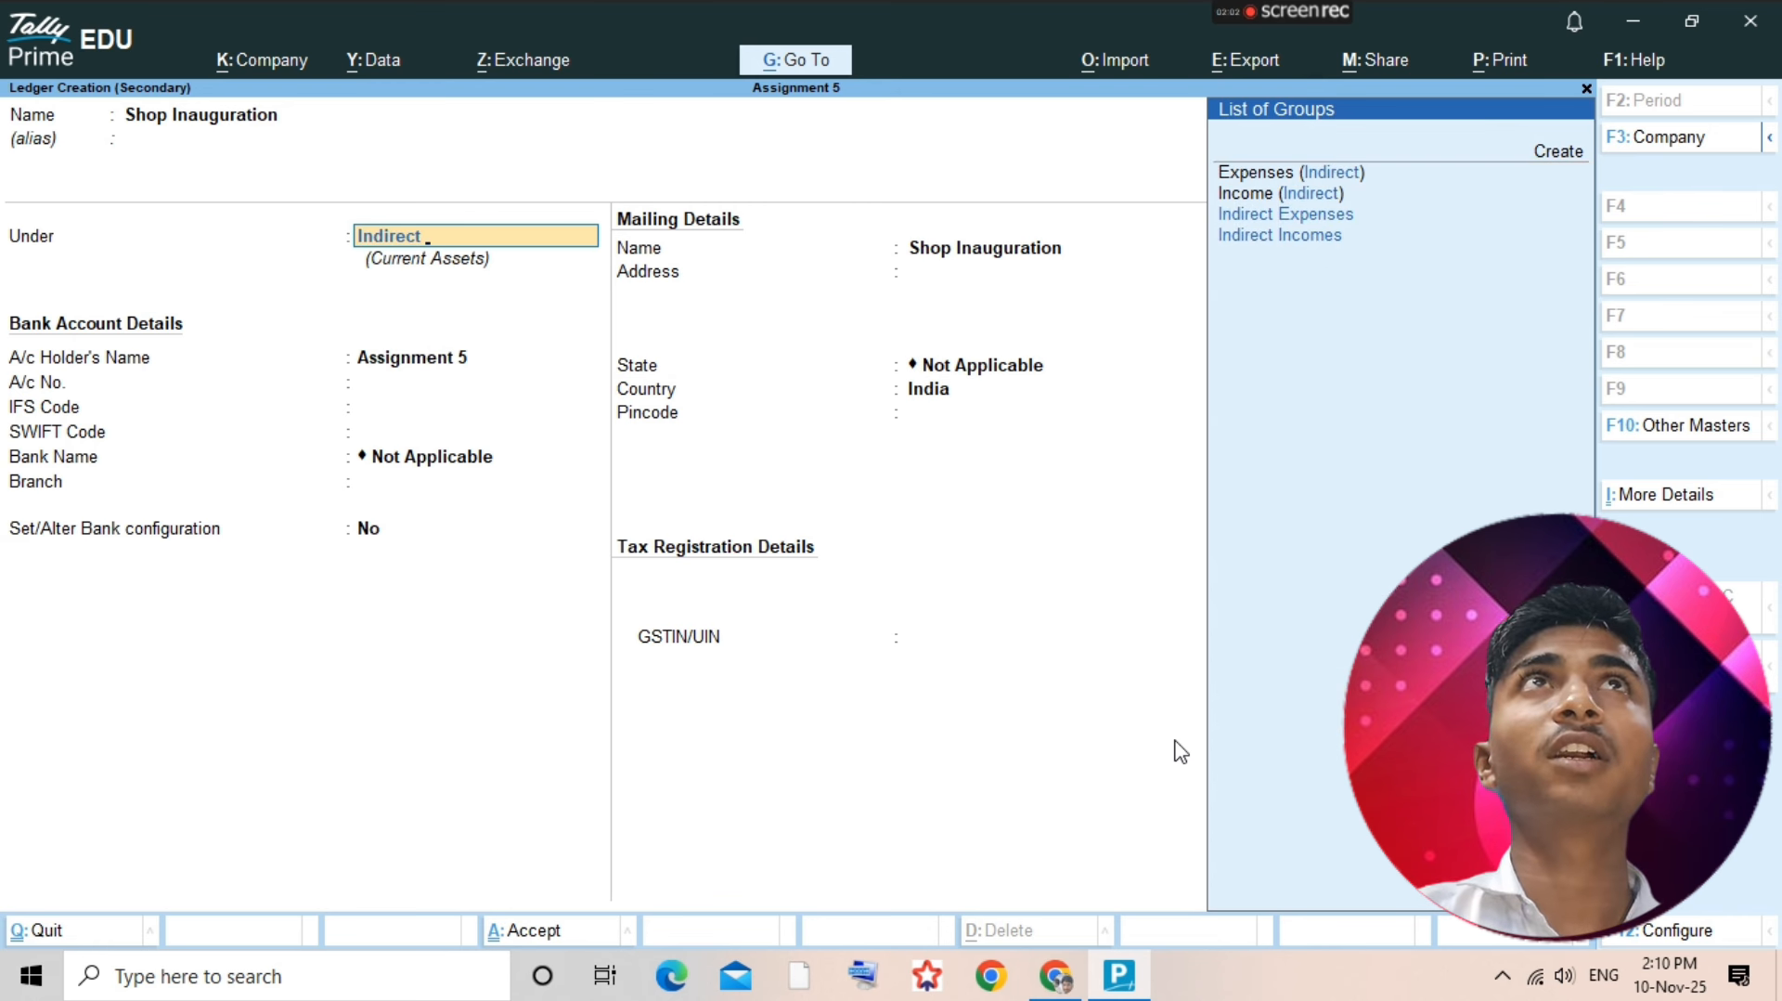
key(Return)
key(ctrl+a)
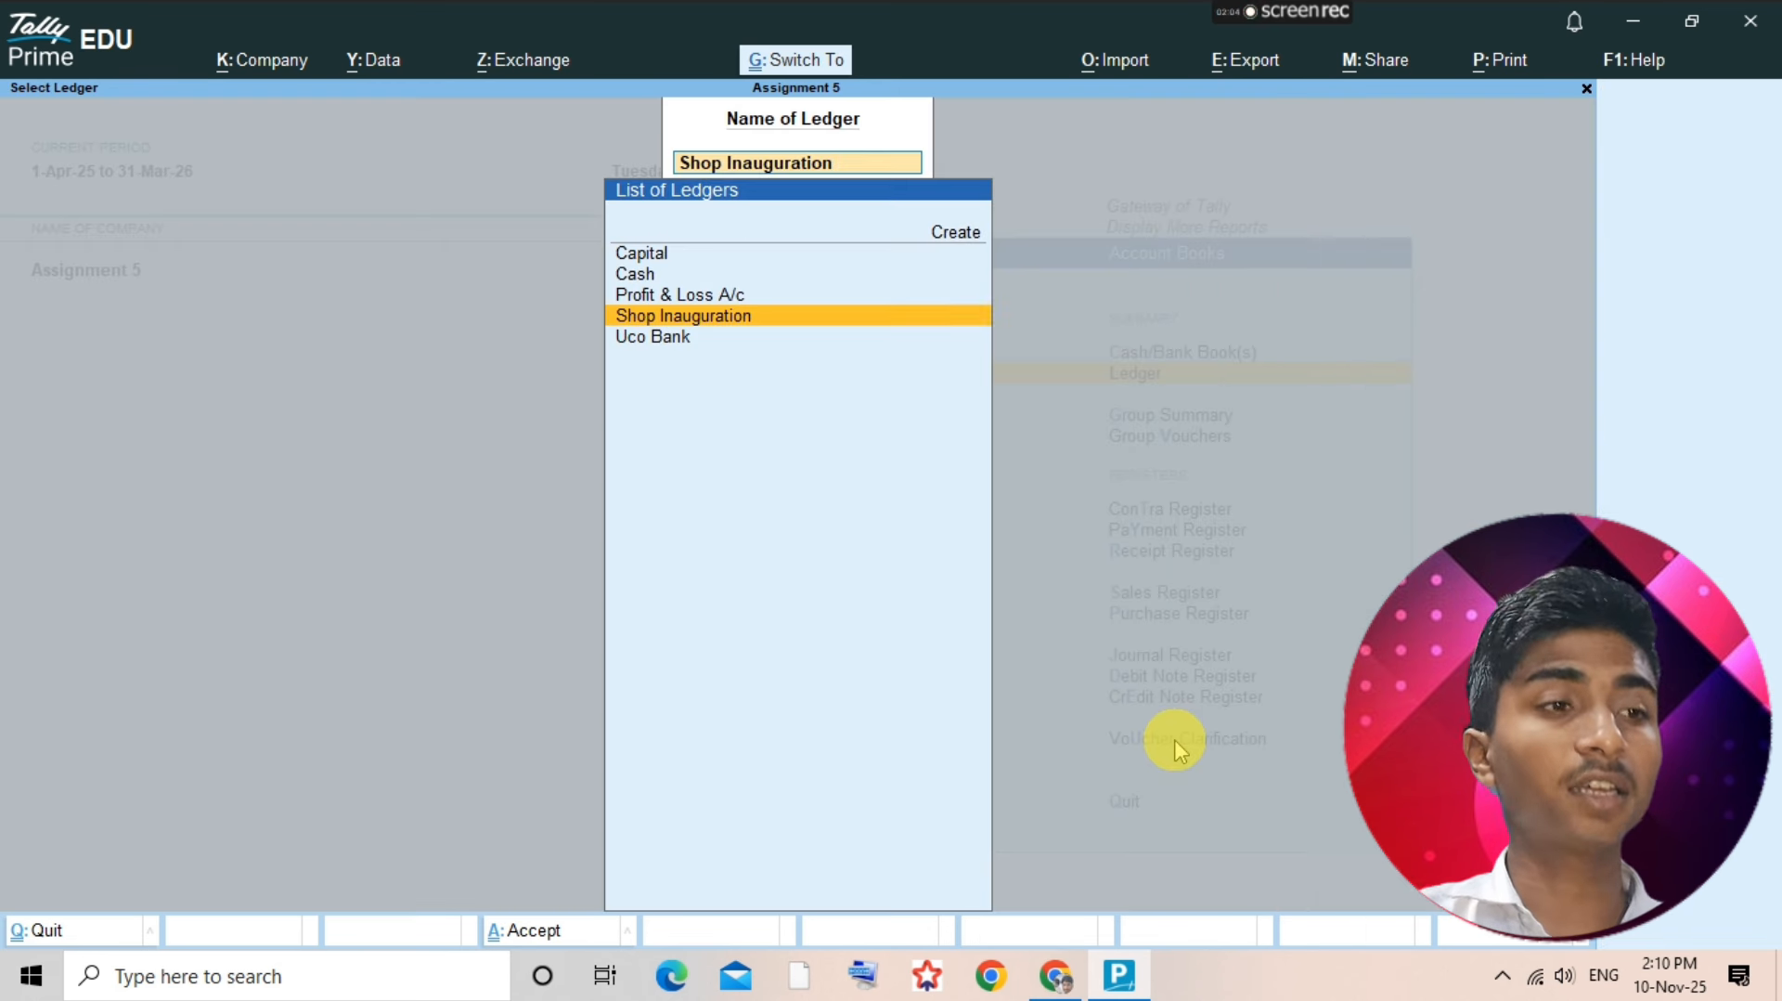
- Start a payment voucher from the Shop Inauguration ledger report and debit Shop Inauguration with 5000
key(Return)
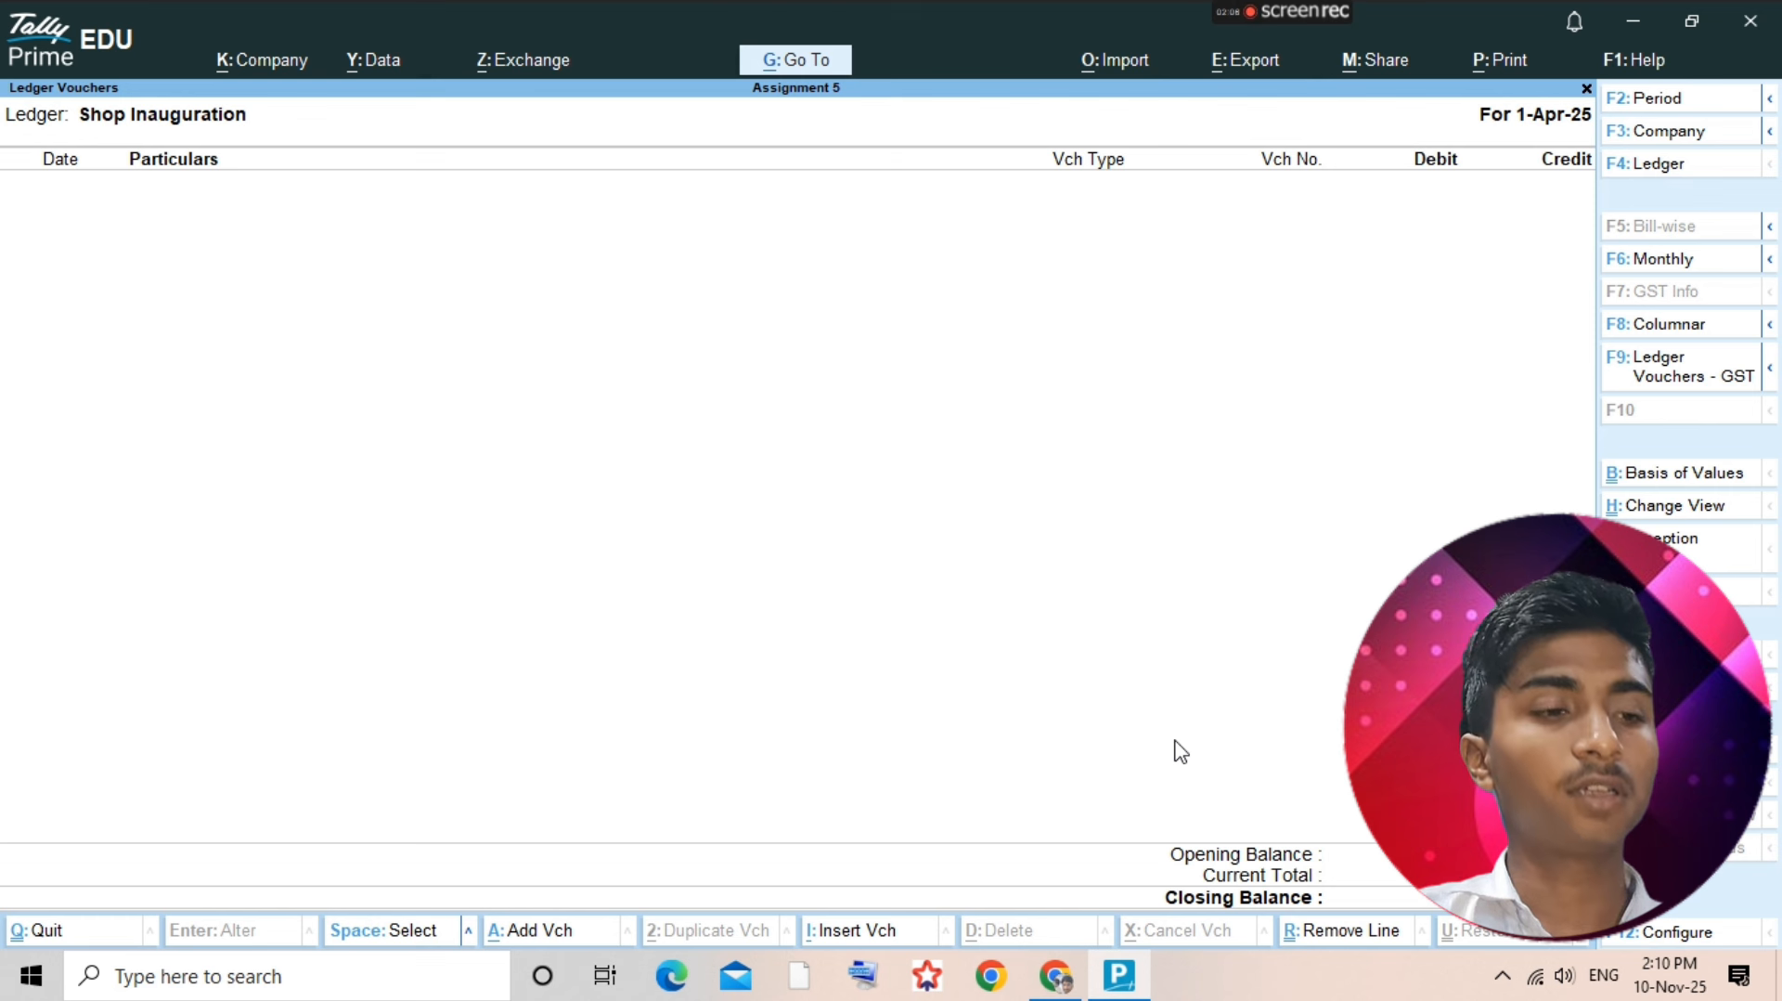
key(alt+a)
key(F5)
text(S)
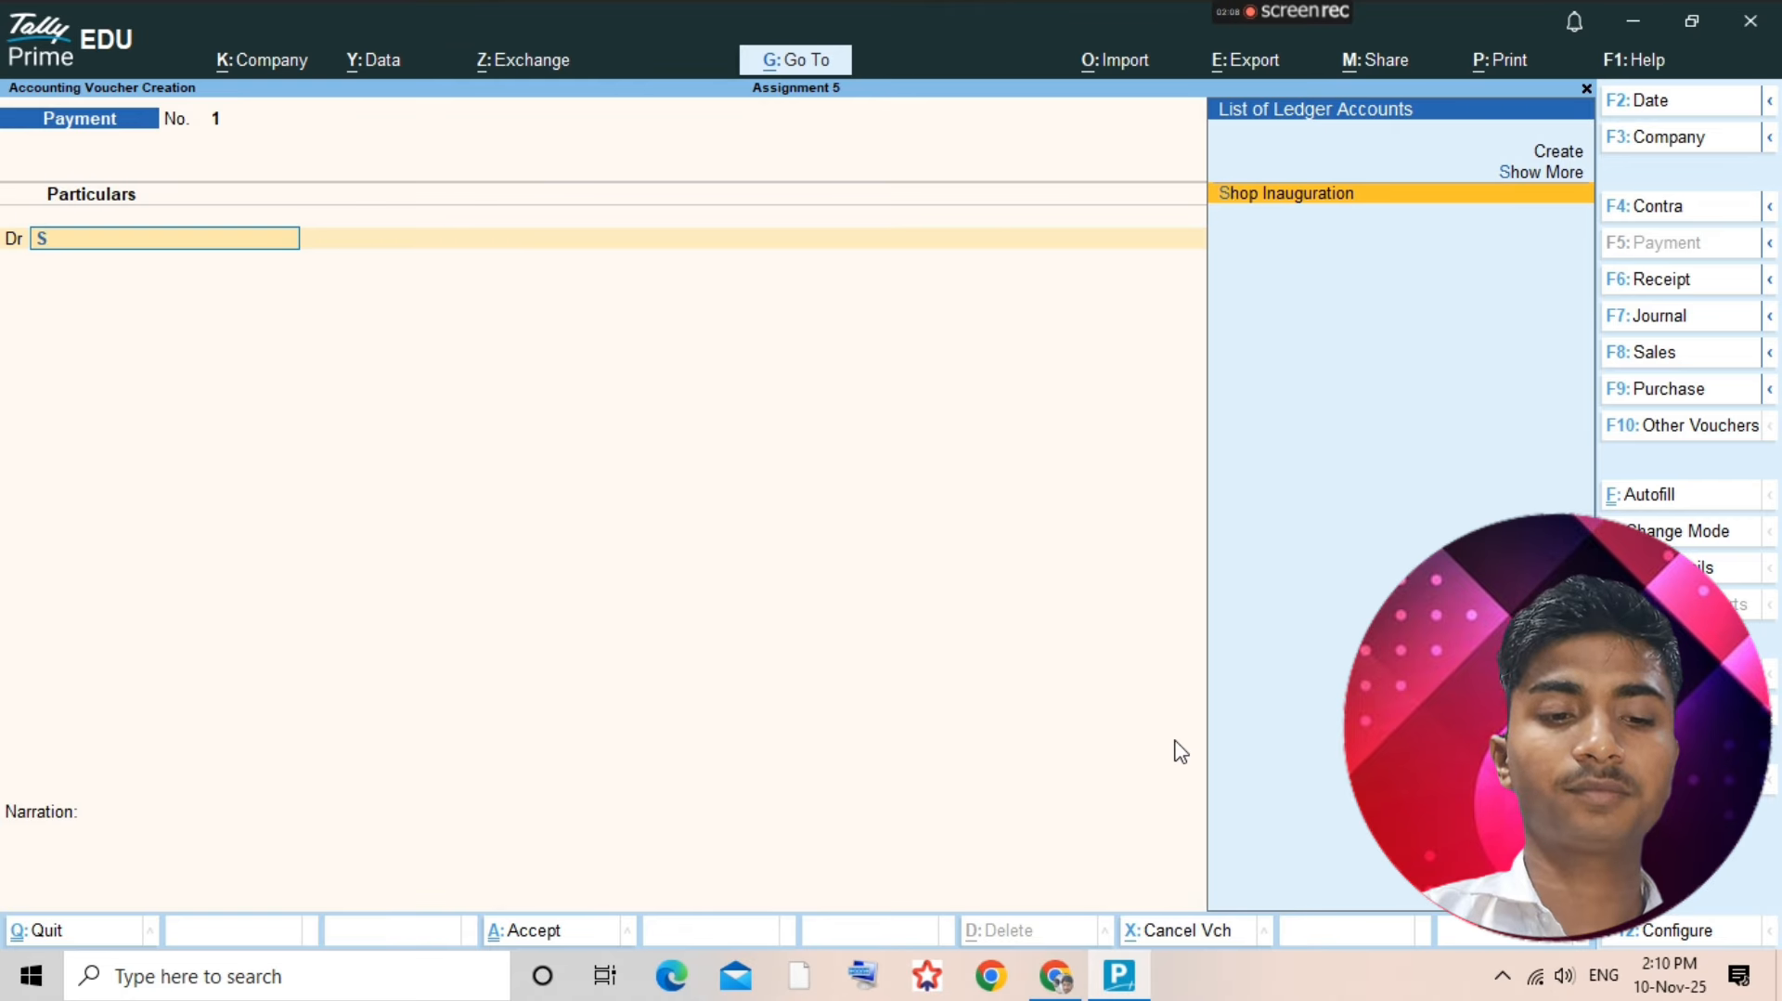
text(hop)
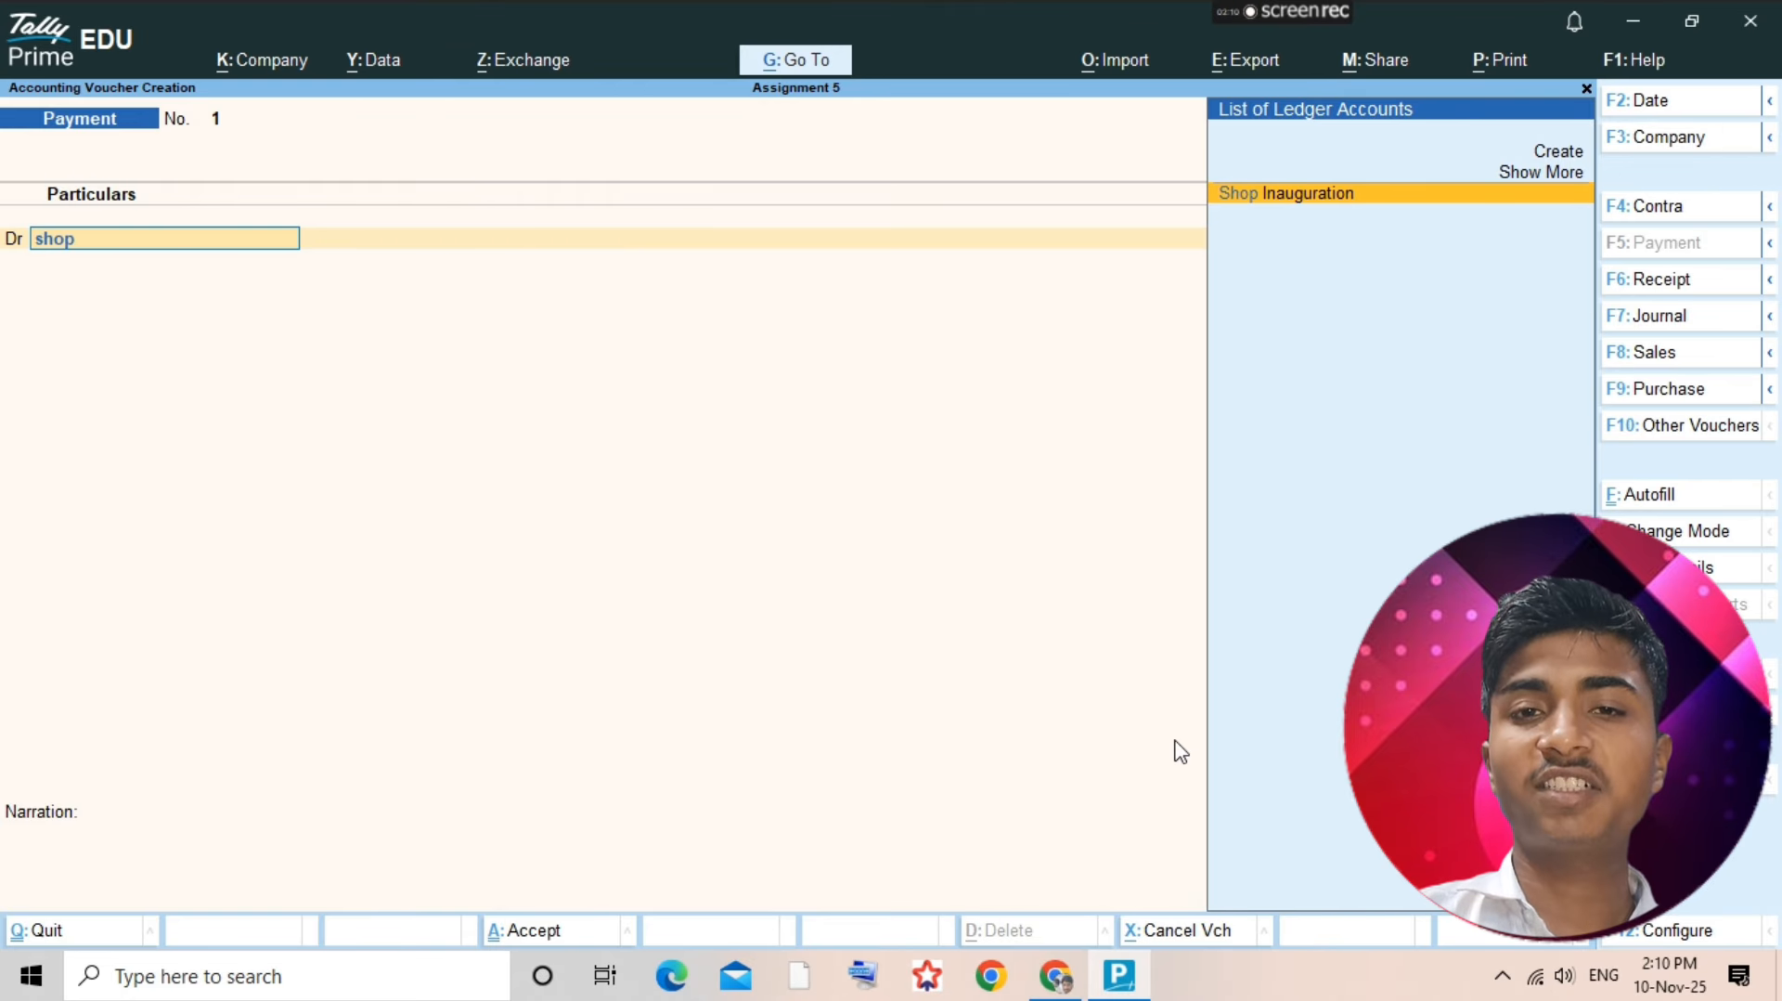
key(Return)
text(500)
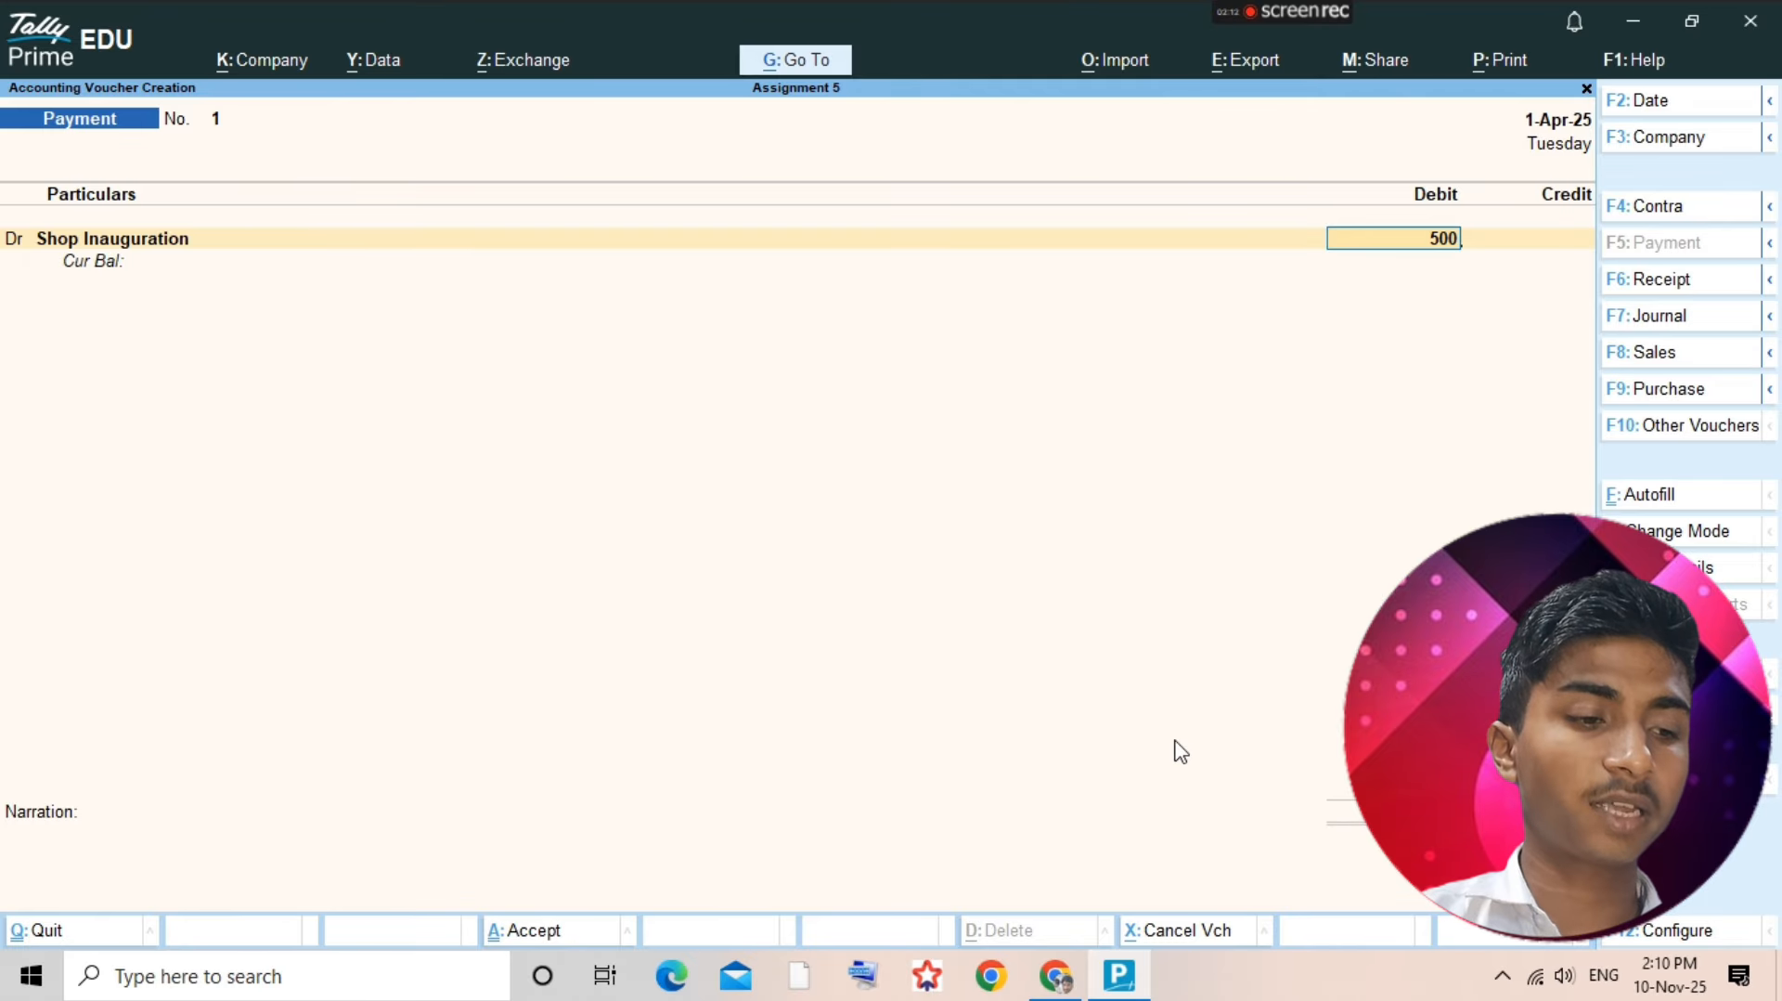
text(0)
key(Return)
- Credit Cash for the full shop inauguration payment, save the voucher and leave the ledger report
text(Cash)
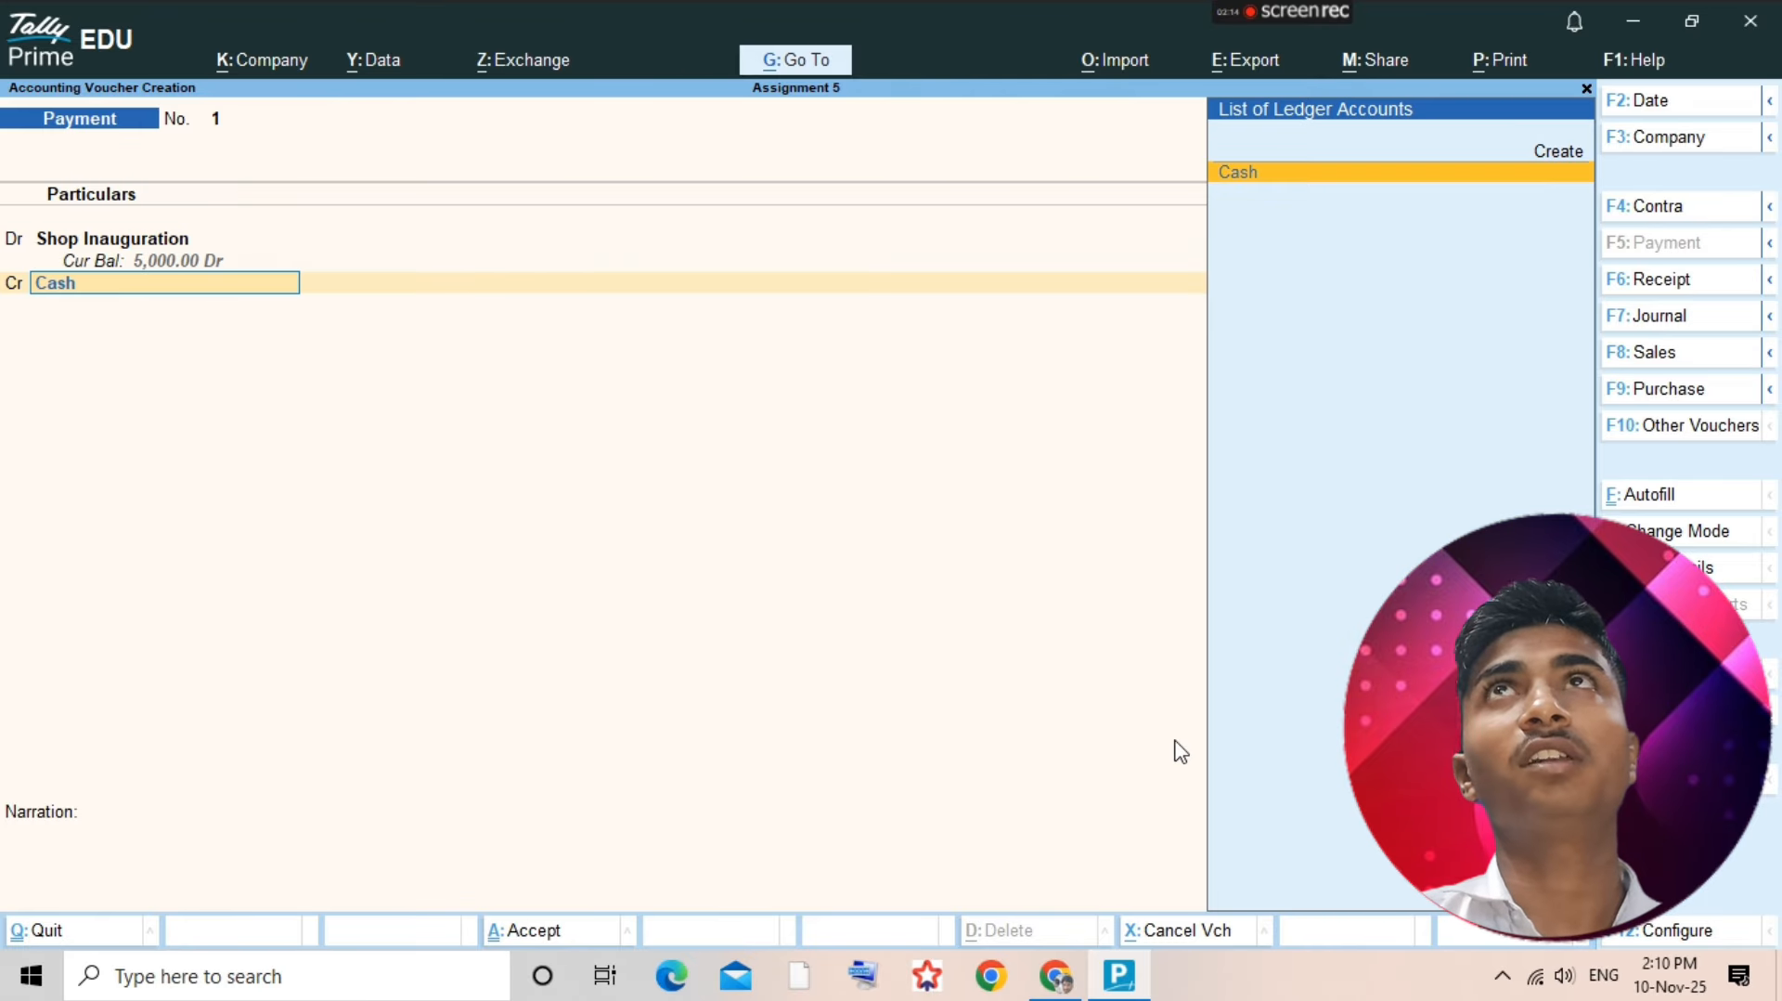
key(Return)
ctrl+click(1179, 748)
key(ctrl+a)
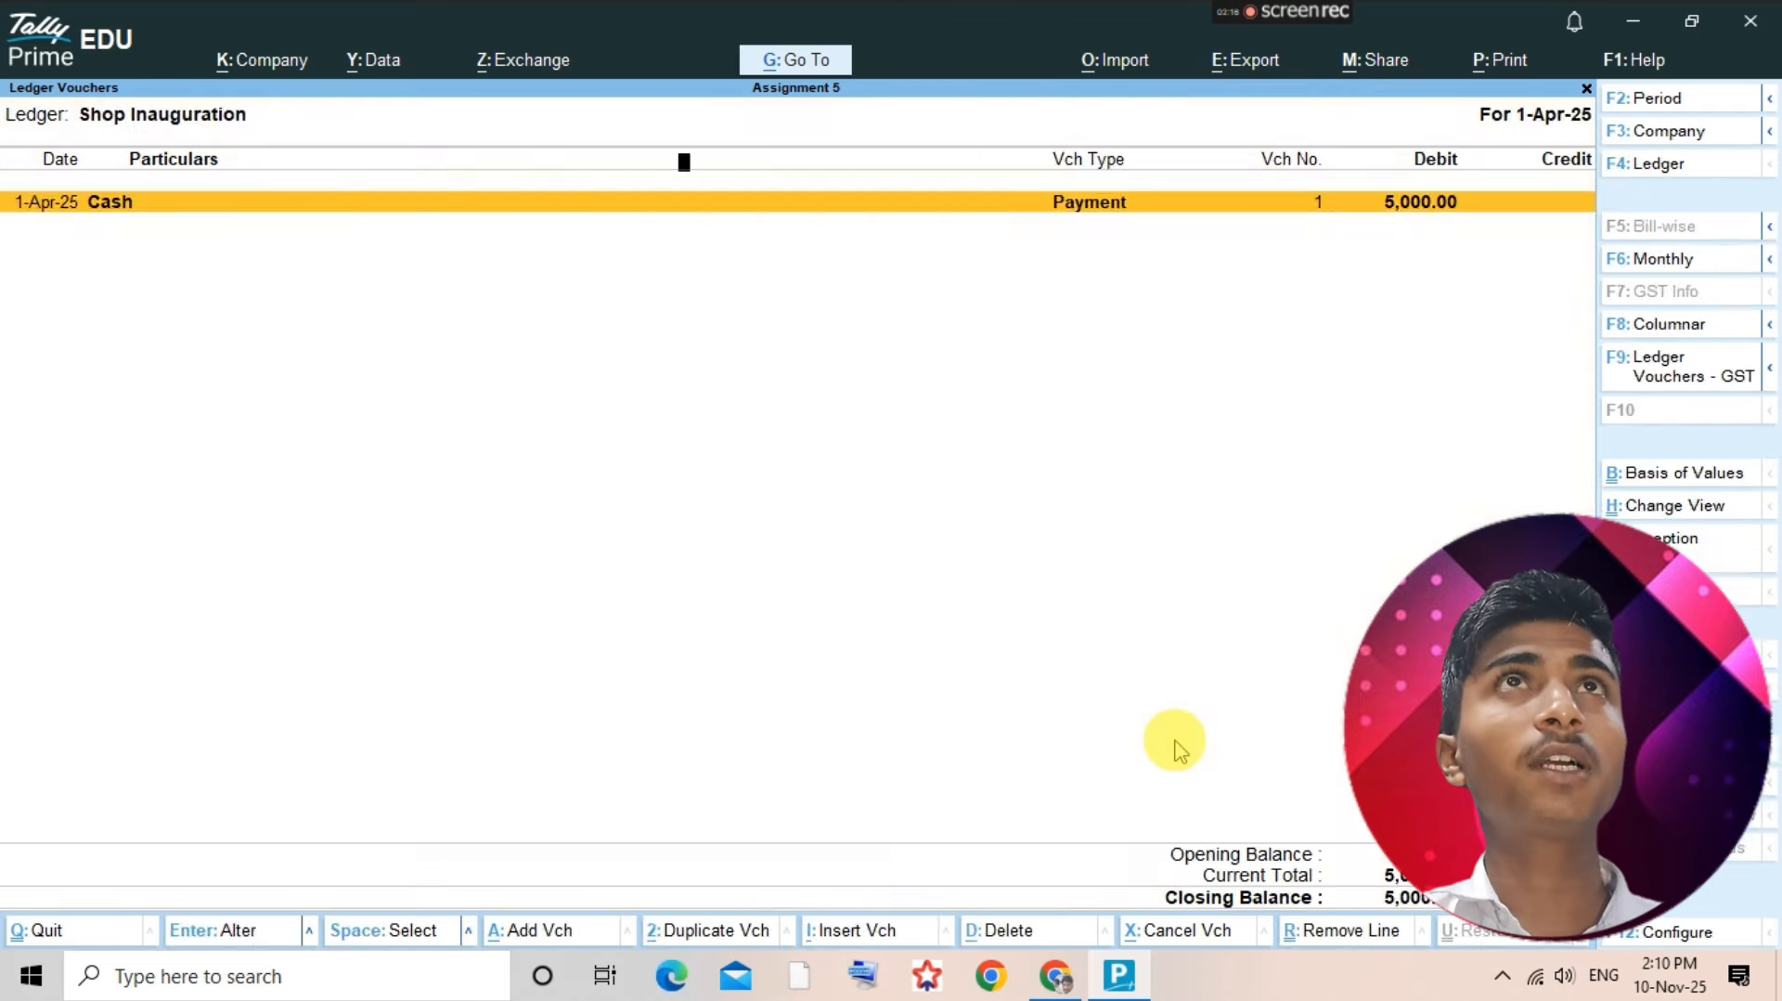
key(Escape)
- Check the security deposit transaction in the PDF and start a new ledger named Talephone Connection
key(alt+Tab)
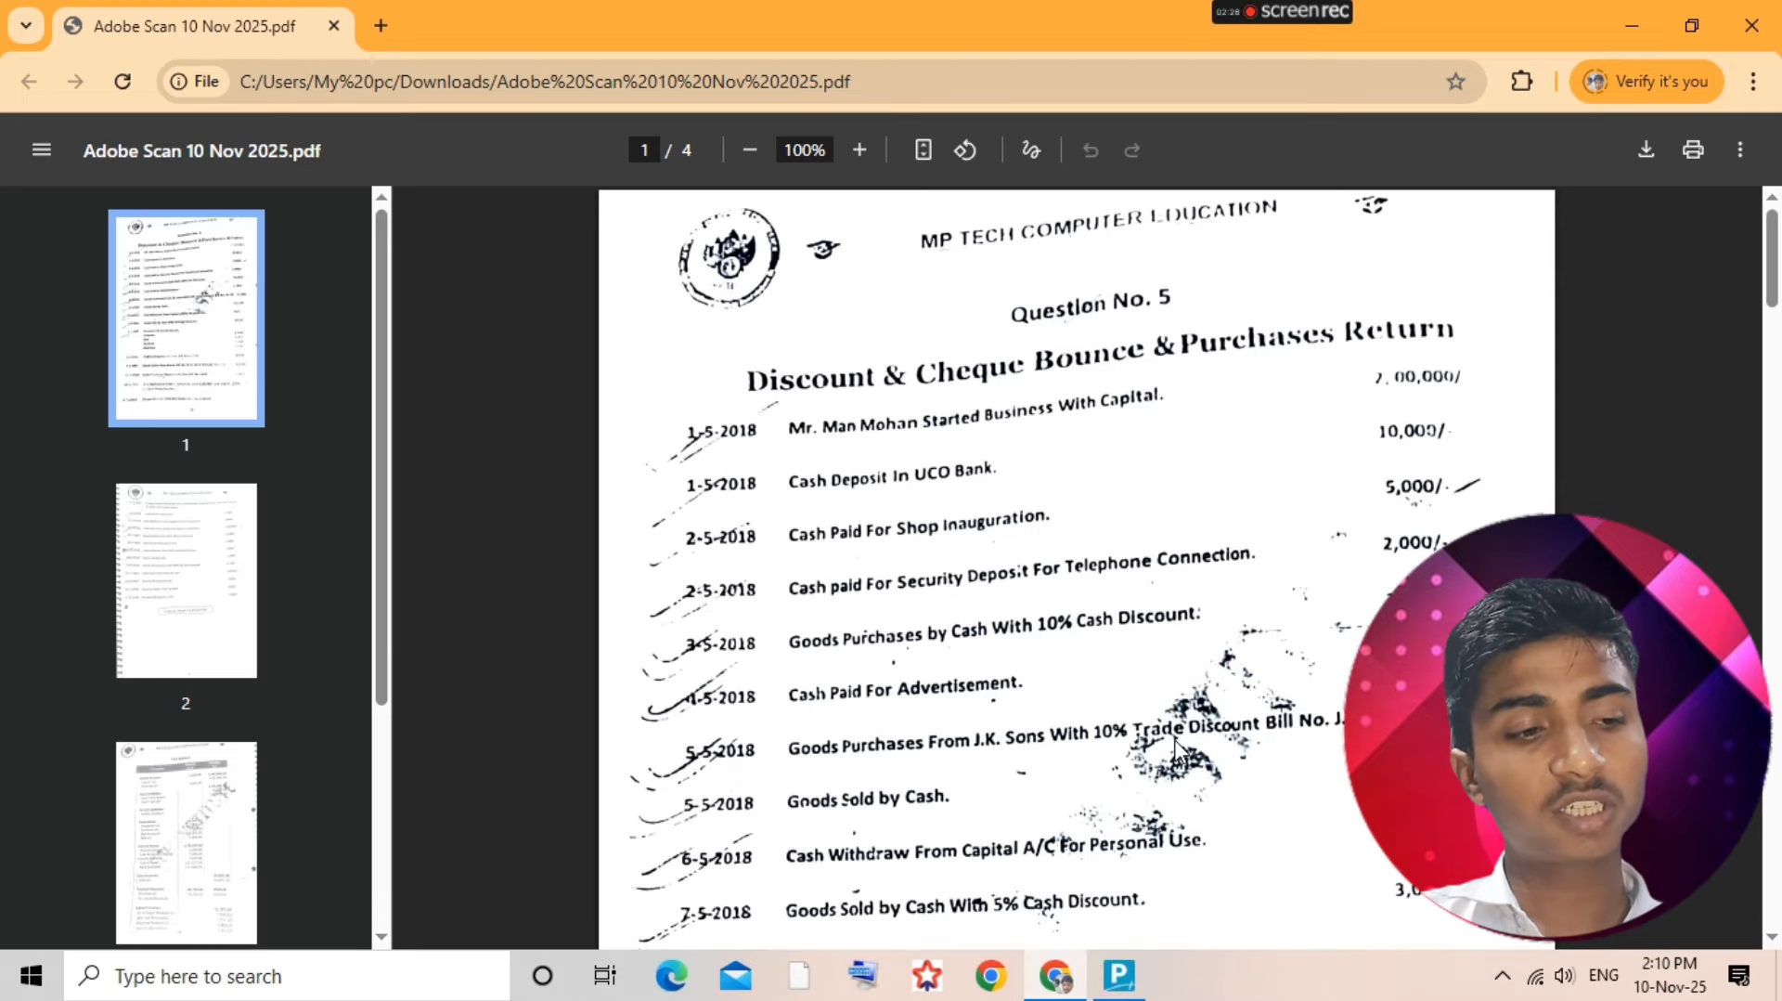
key(alt+Tab)
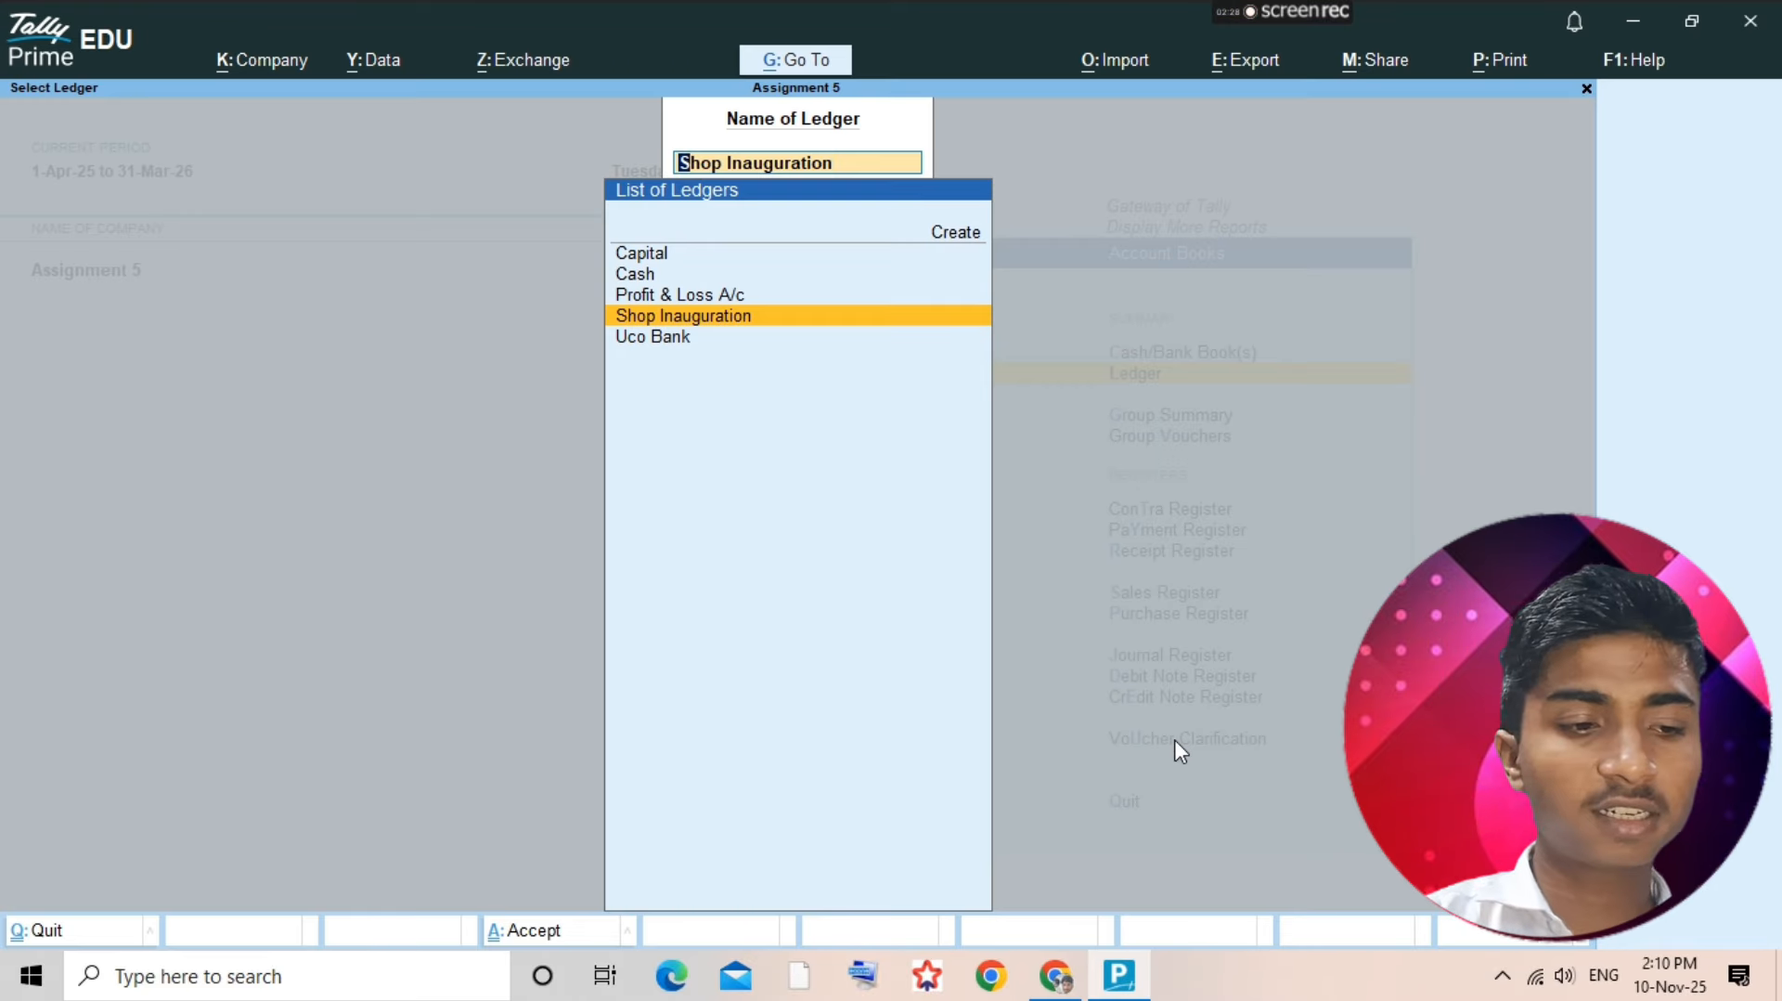
key(alt+c)
text(Ta)
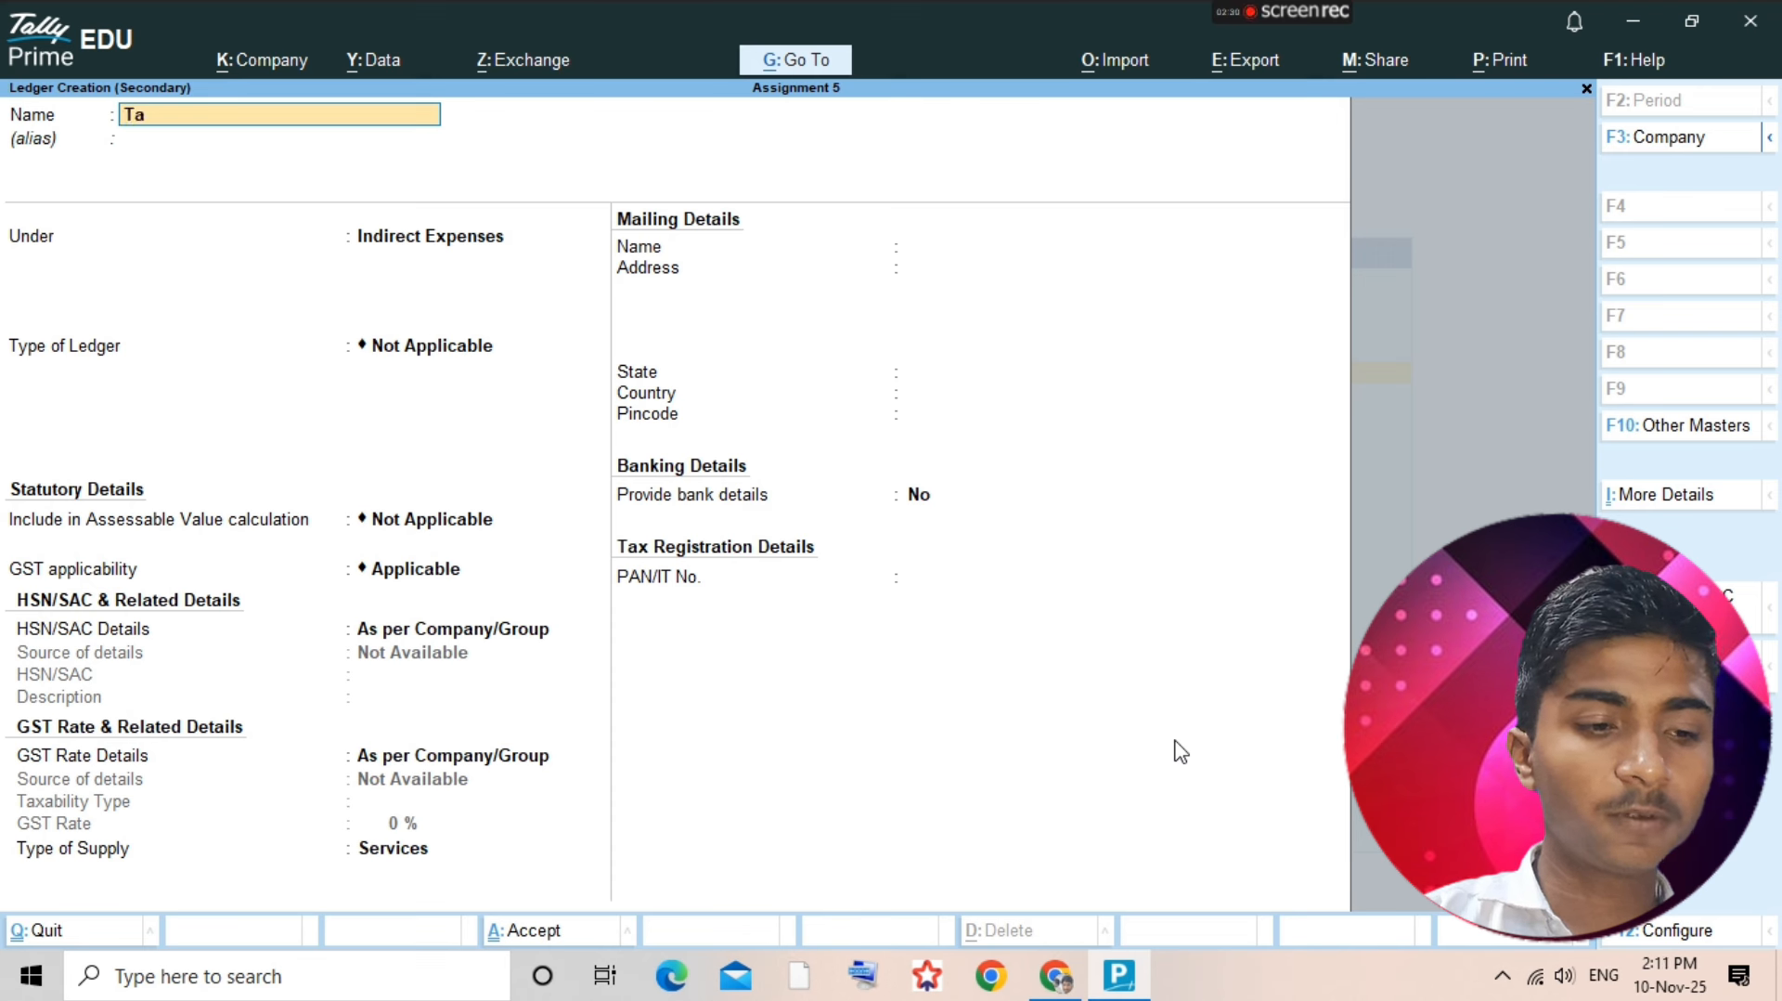
text(lephonwe Conn)
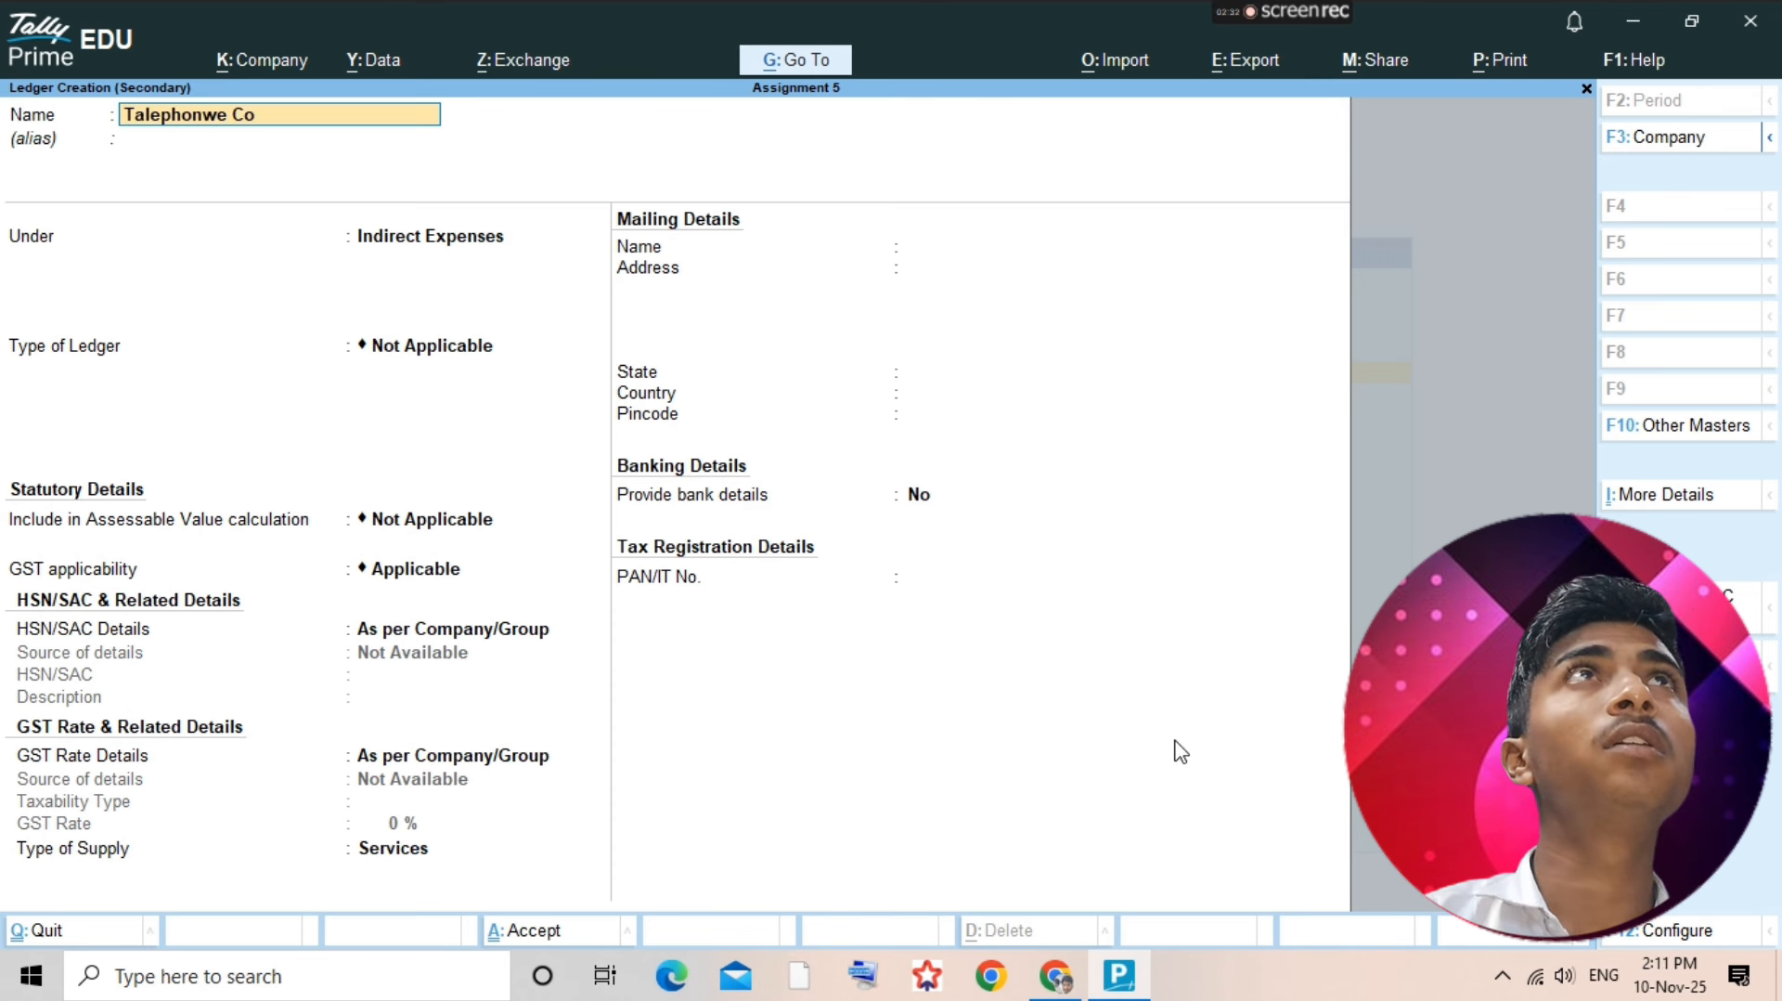
key(BackSpace)
key(BackSpace)
key(BackSpace)
key(BackSpace)
key(BackSpace)
key(BackSpace)
key(BackSpace)
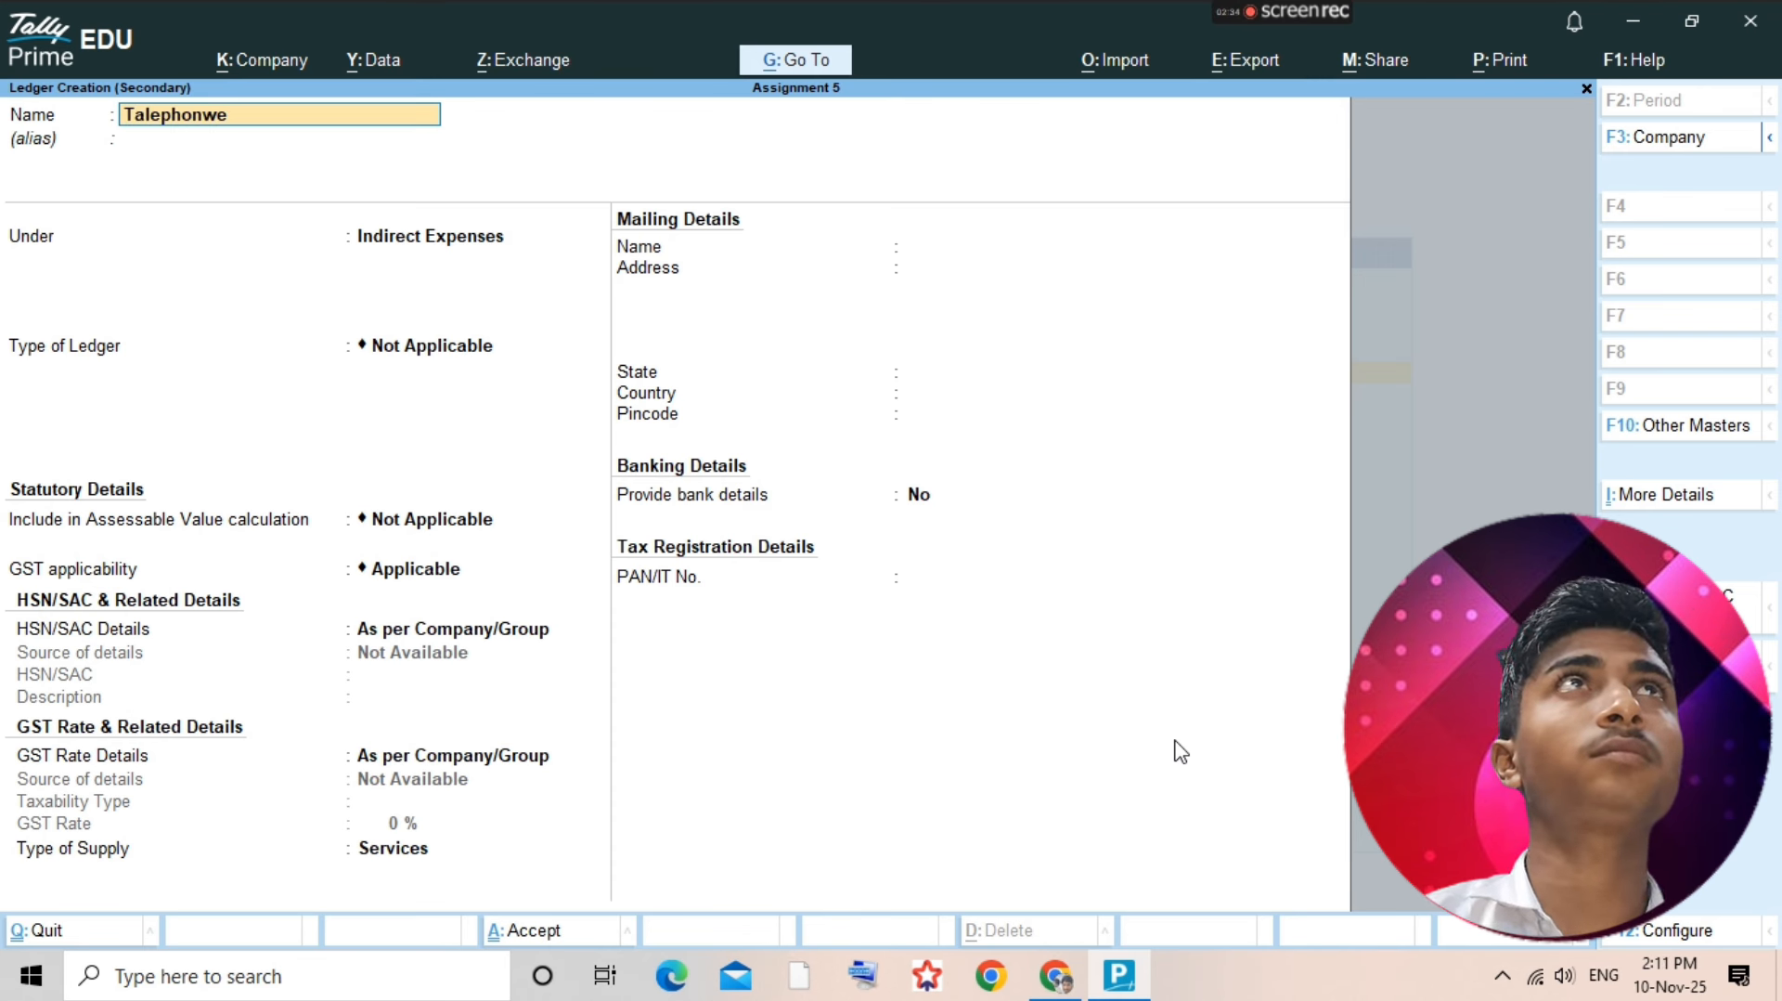
text(e)
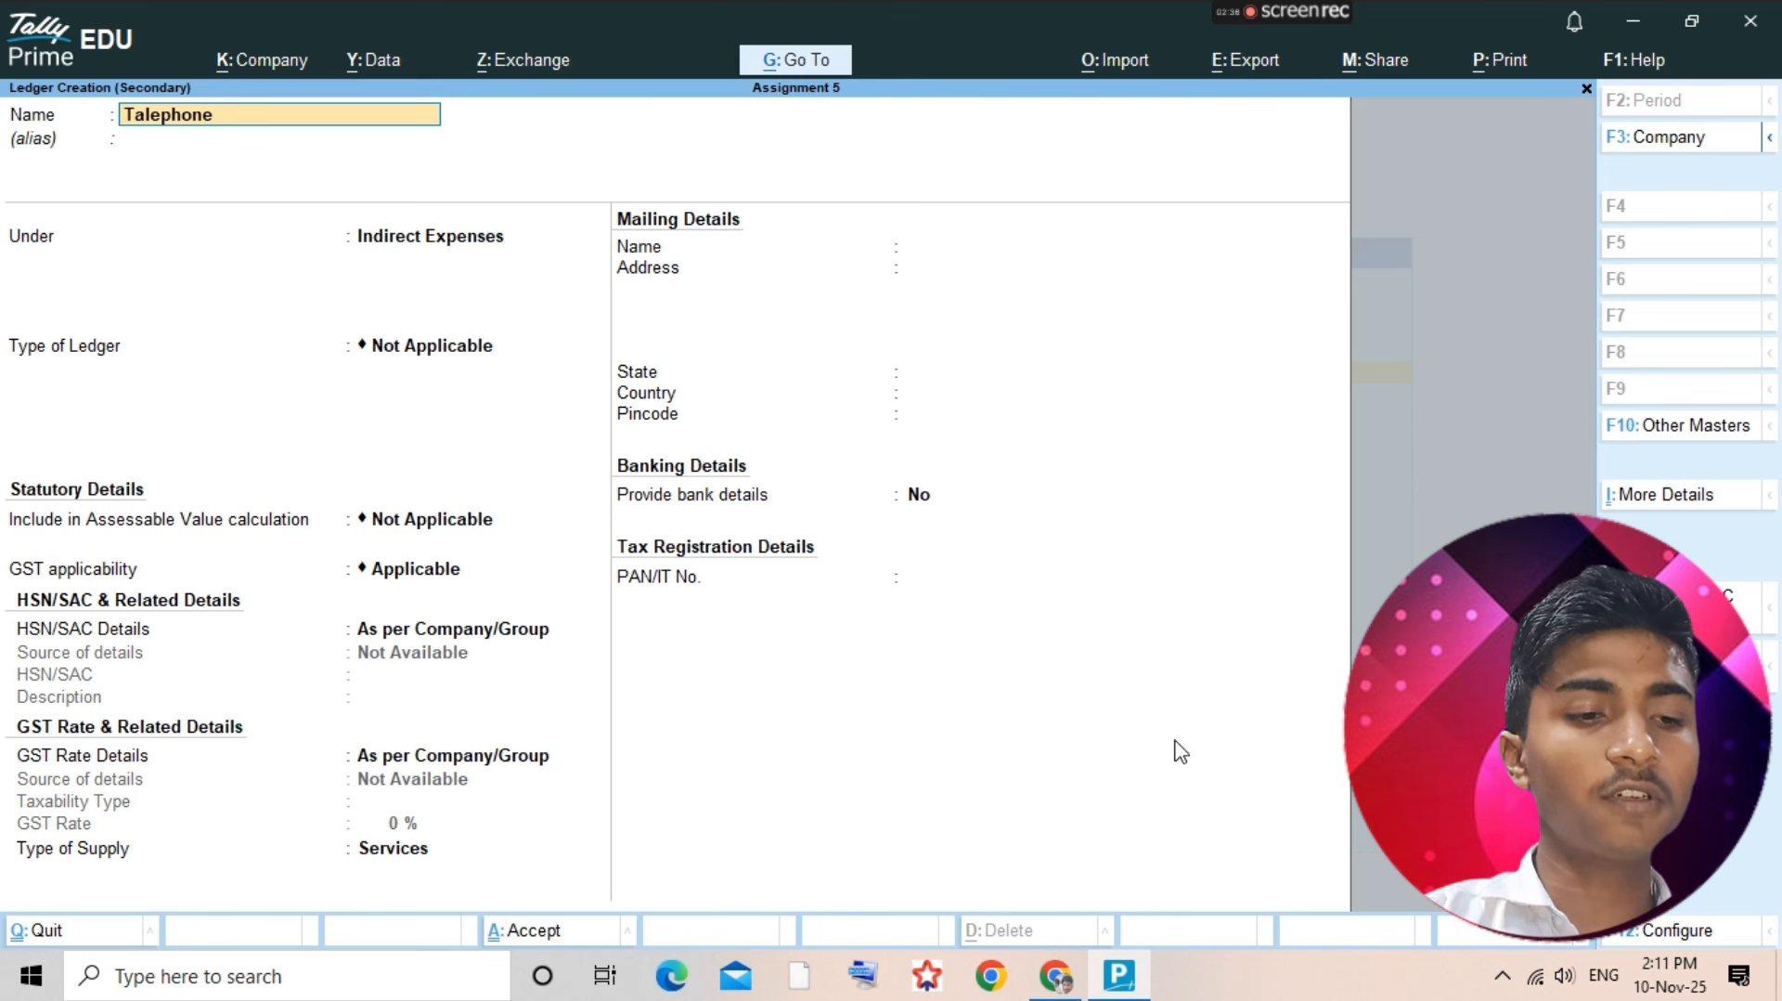
text( Connecti)
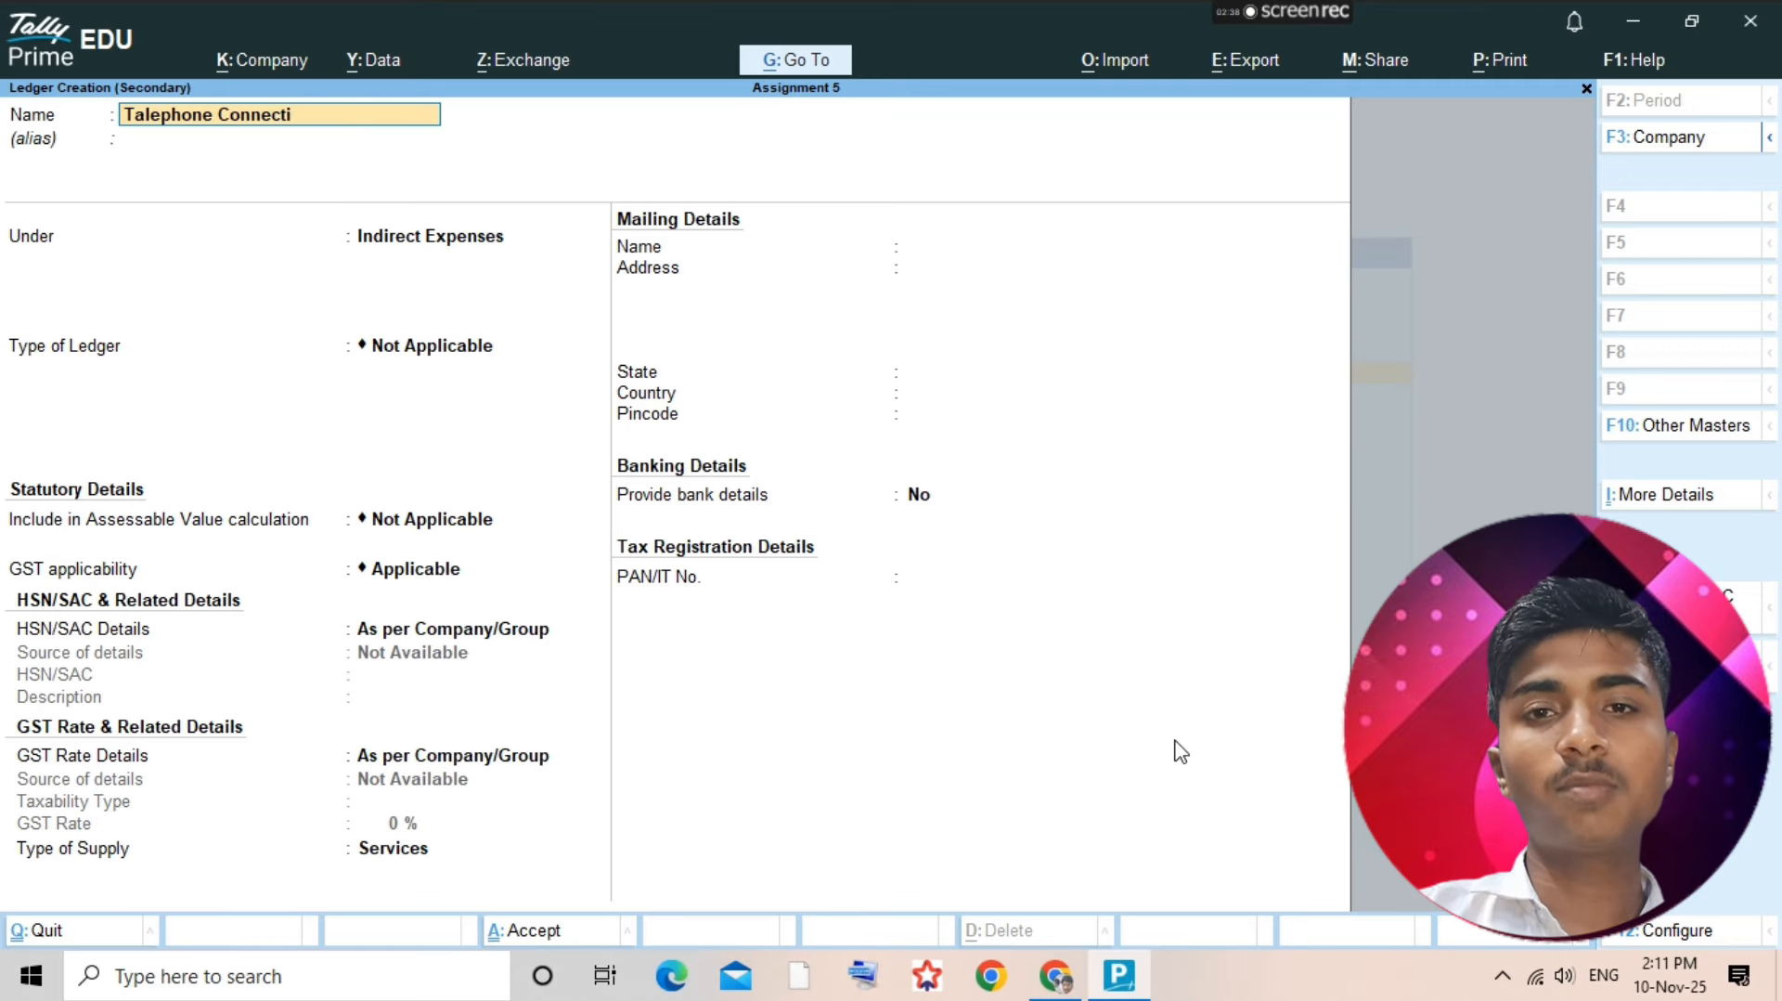
text(on)
key(Return)
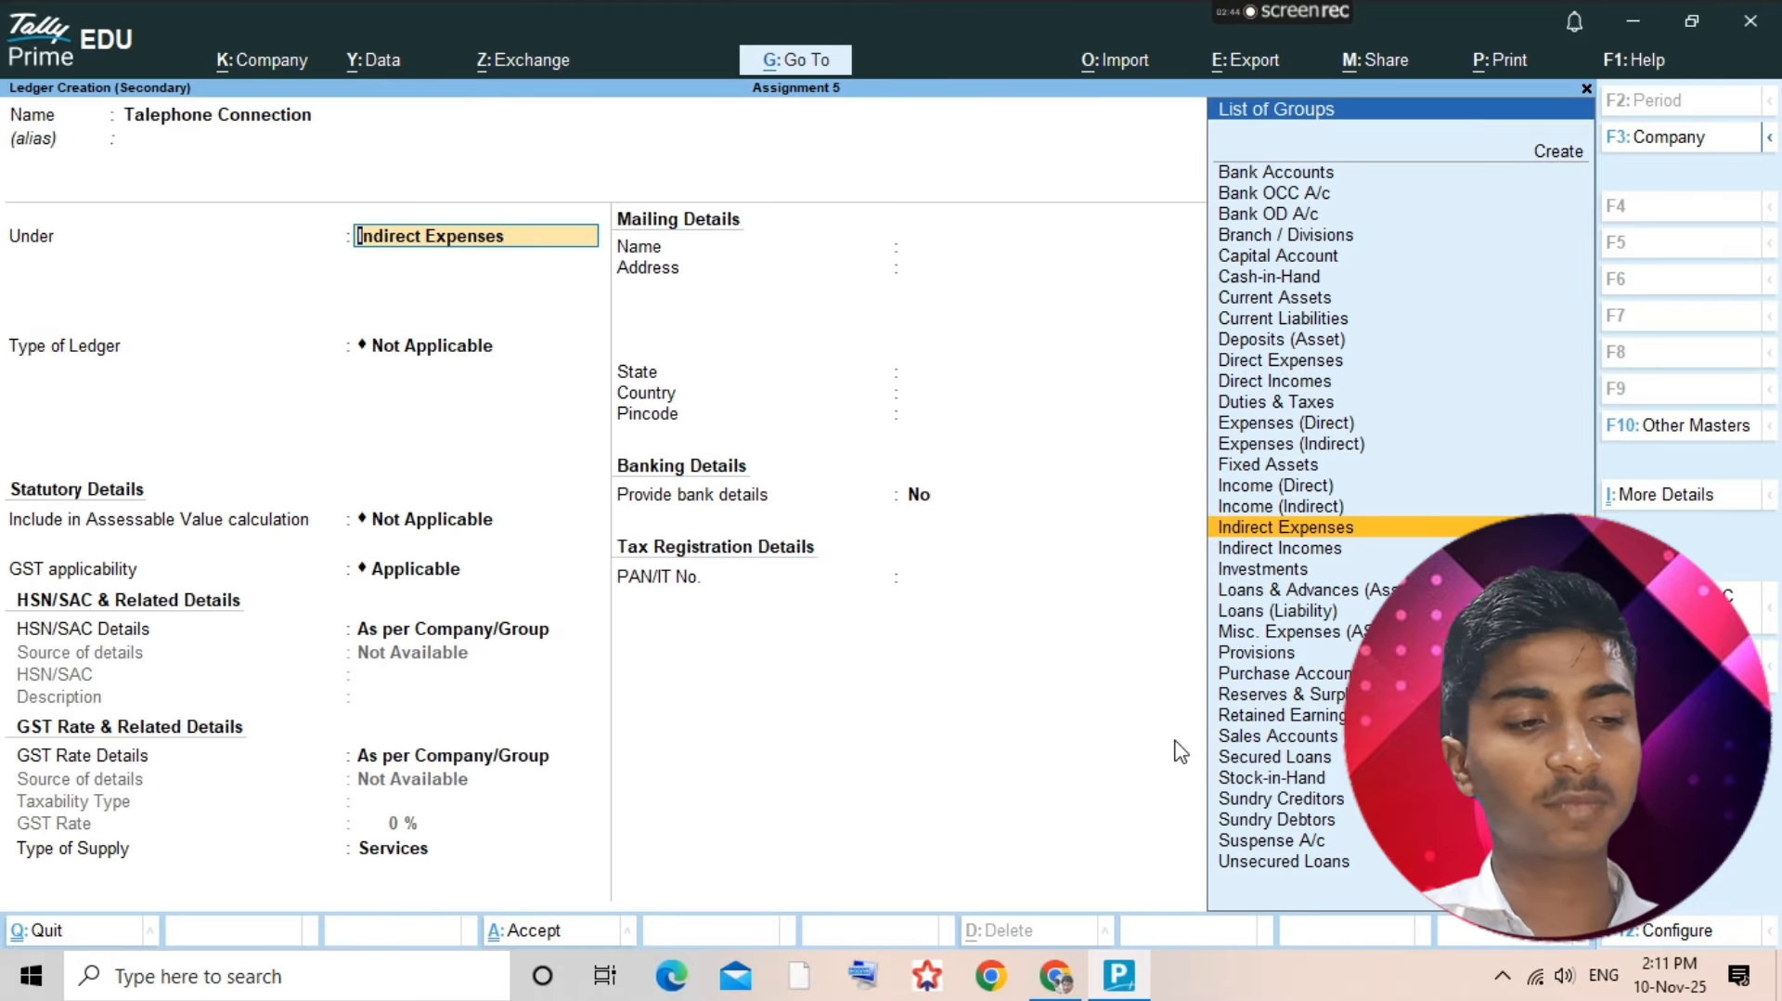
- Examine the trial balance in the PDF for the group that fits the telephone security deposit
key(alt+Tab)
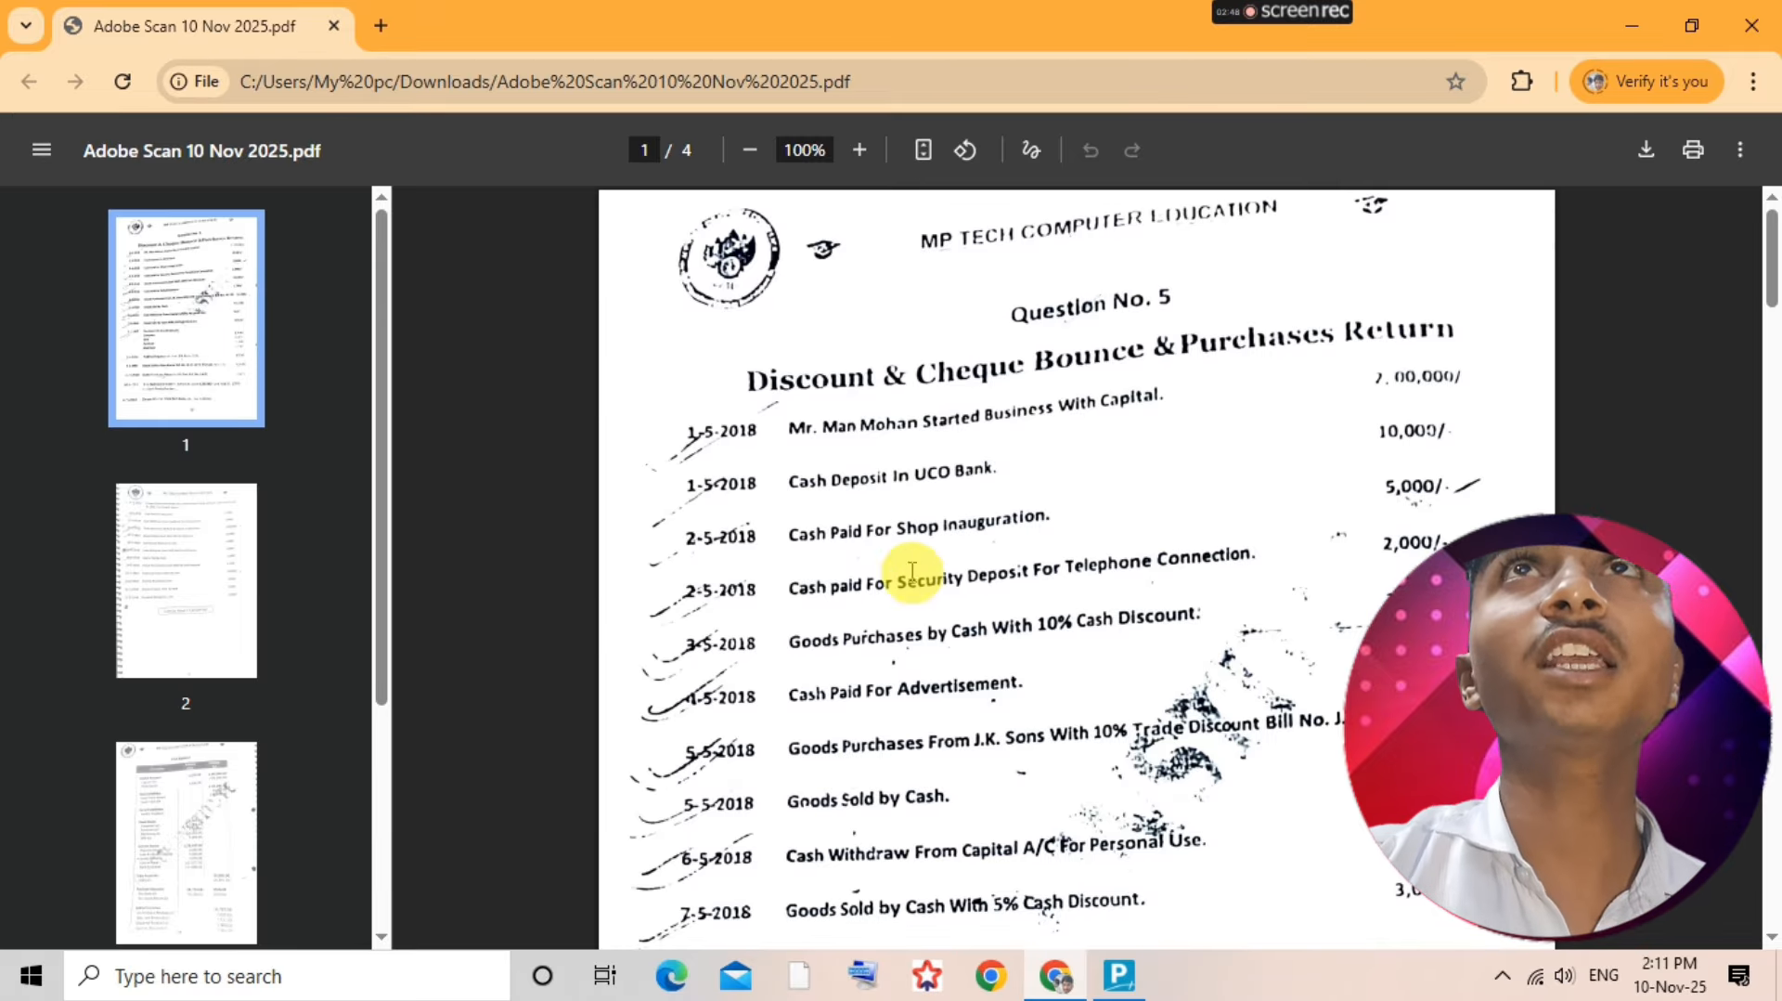
scroll(1126, 715, down, 20)
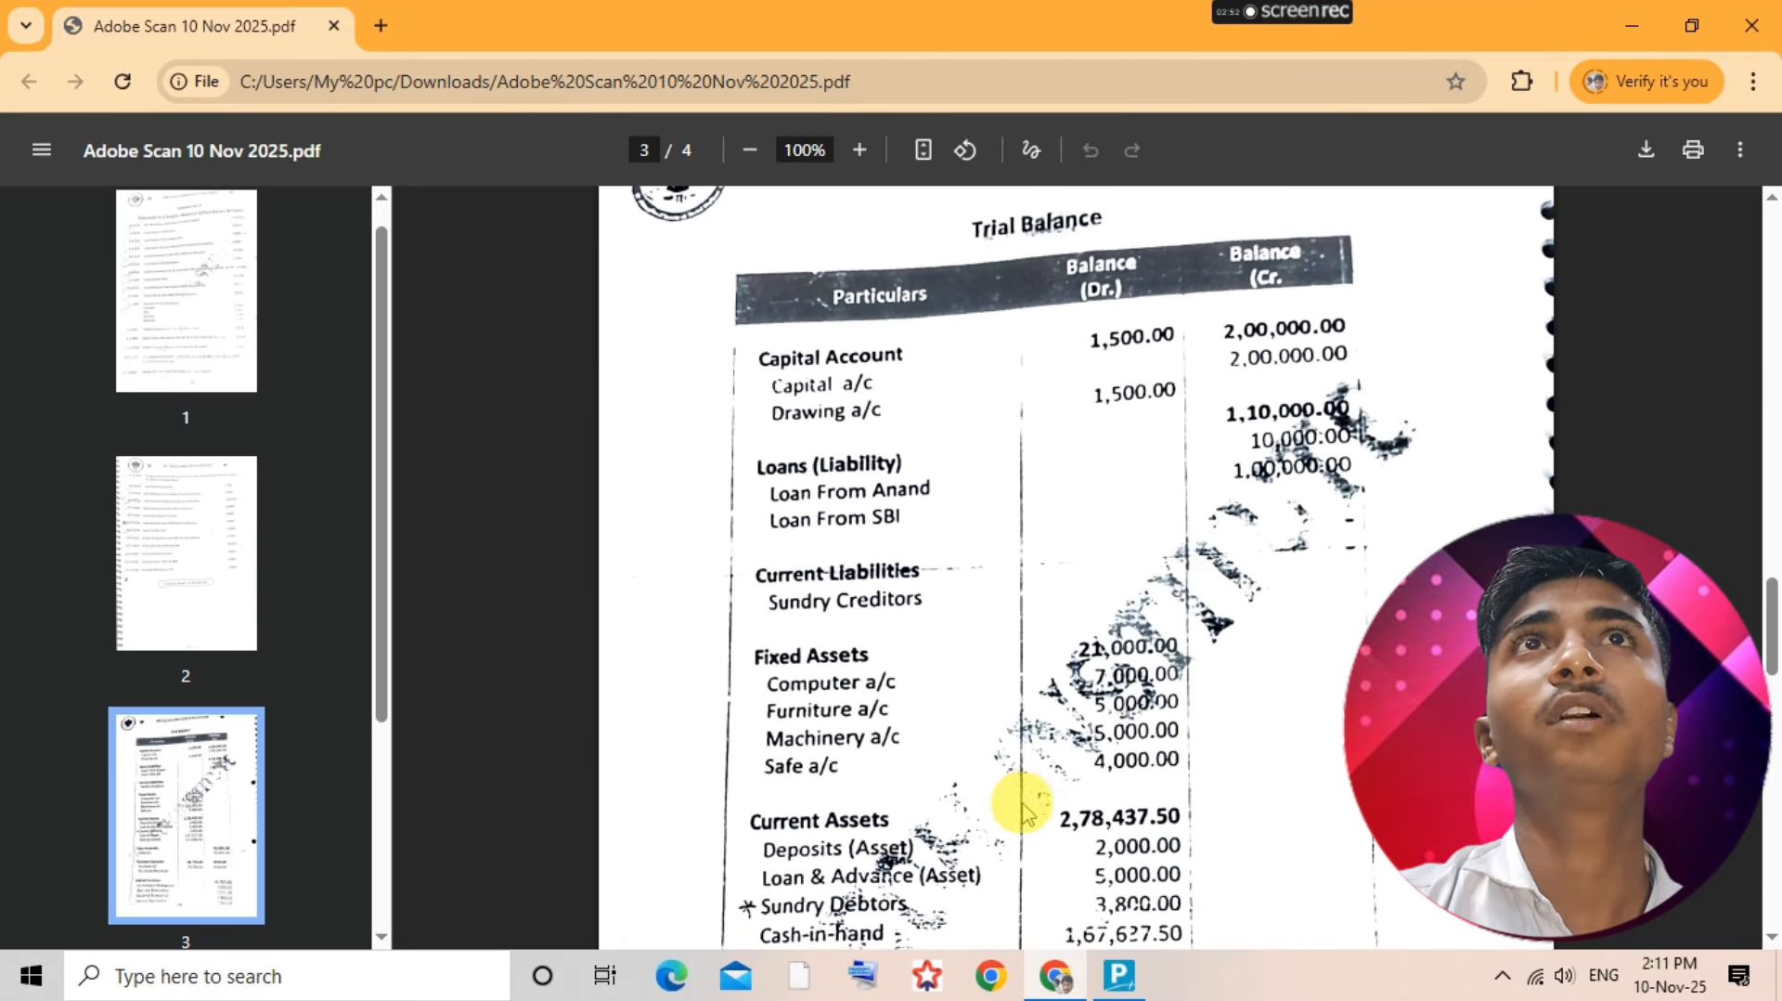
scroll(1026, 826, down, 3)
scroll(1026, 838, down, 3)
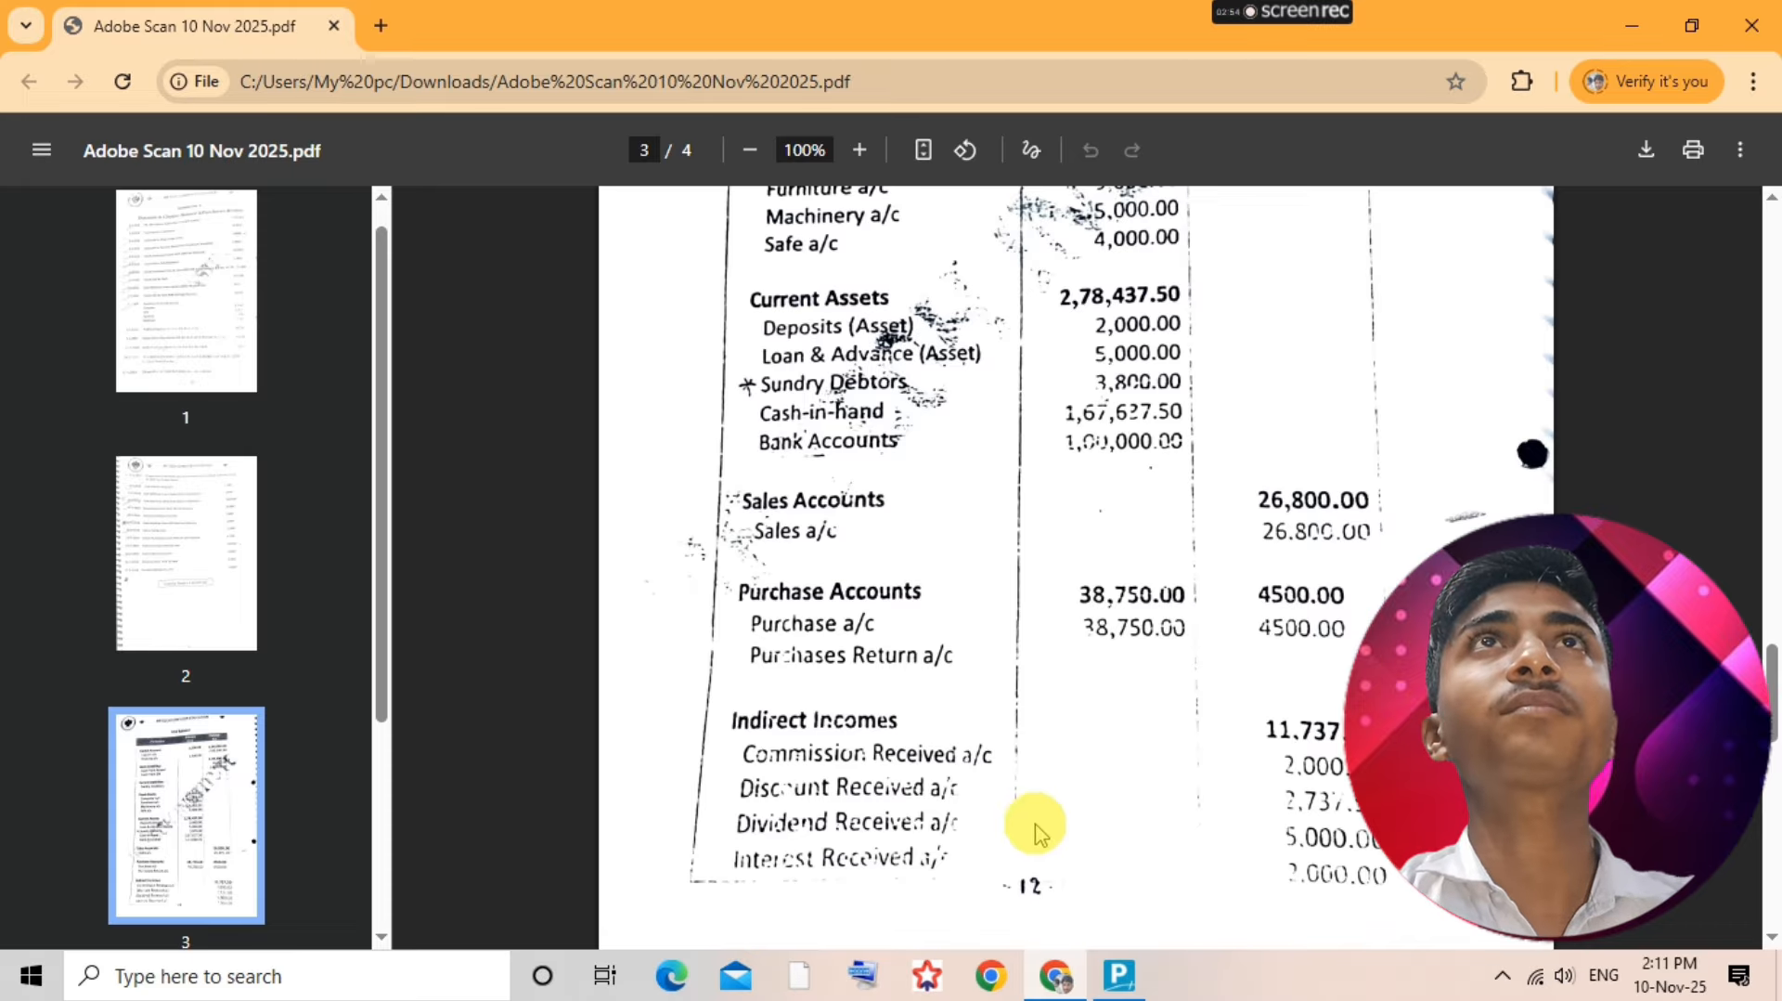
scroll(1134, 757, up, 4)
scroll(1136, 759, up, 6)
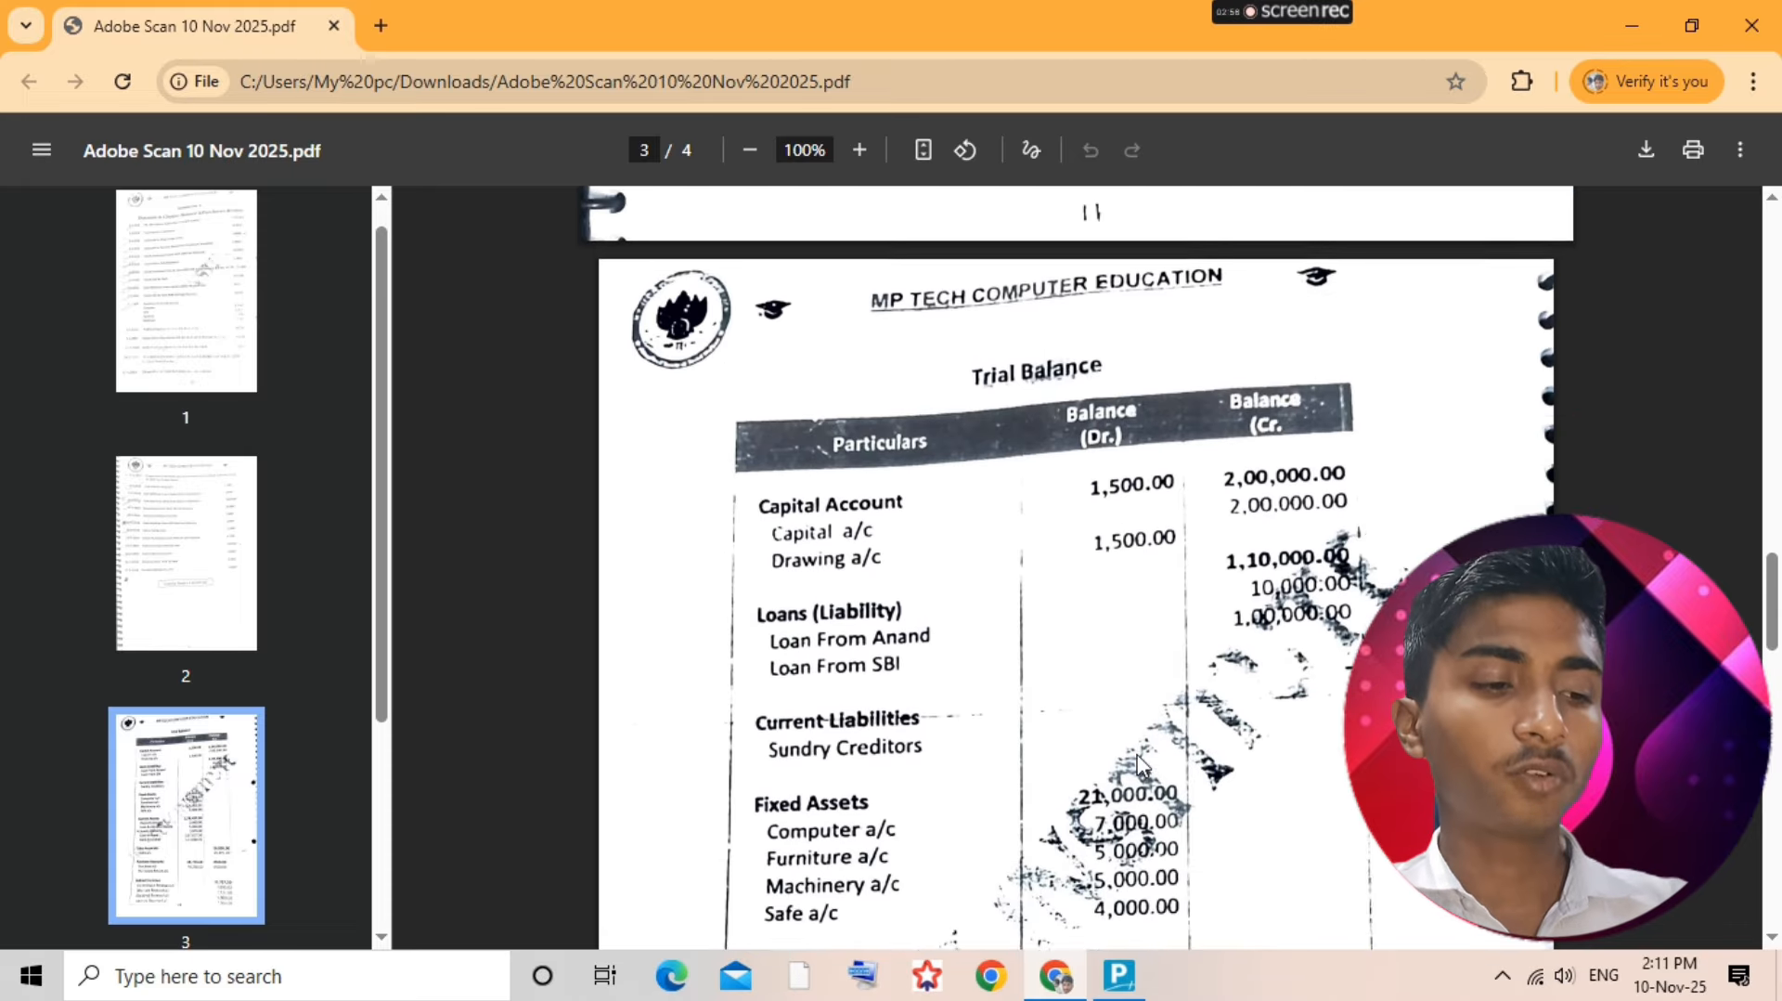
scroll(1141, 764, up, 1)
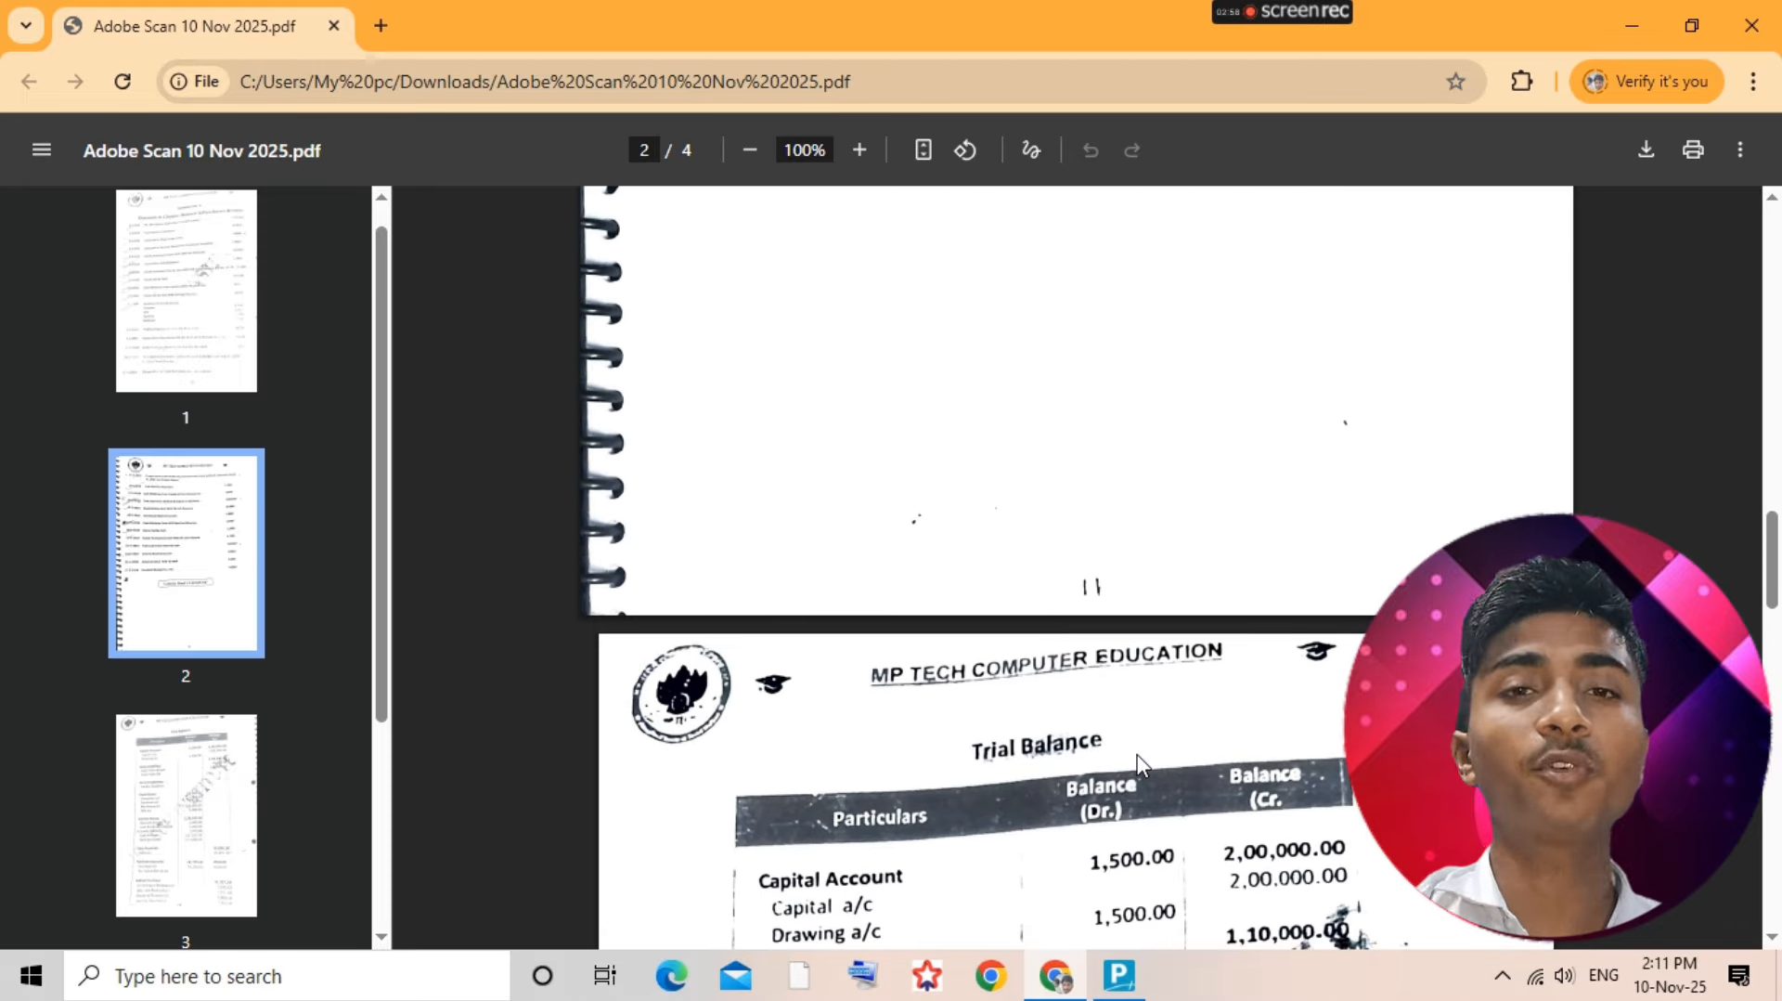
key(alt+Tab)
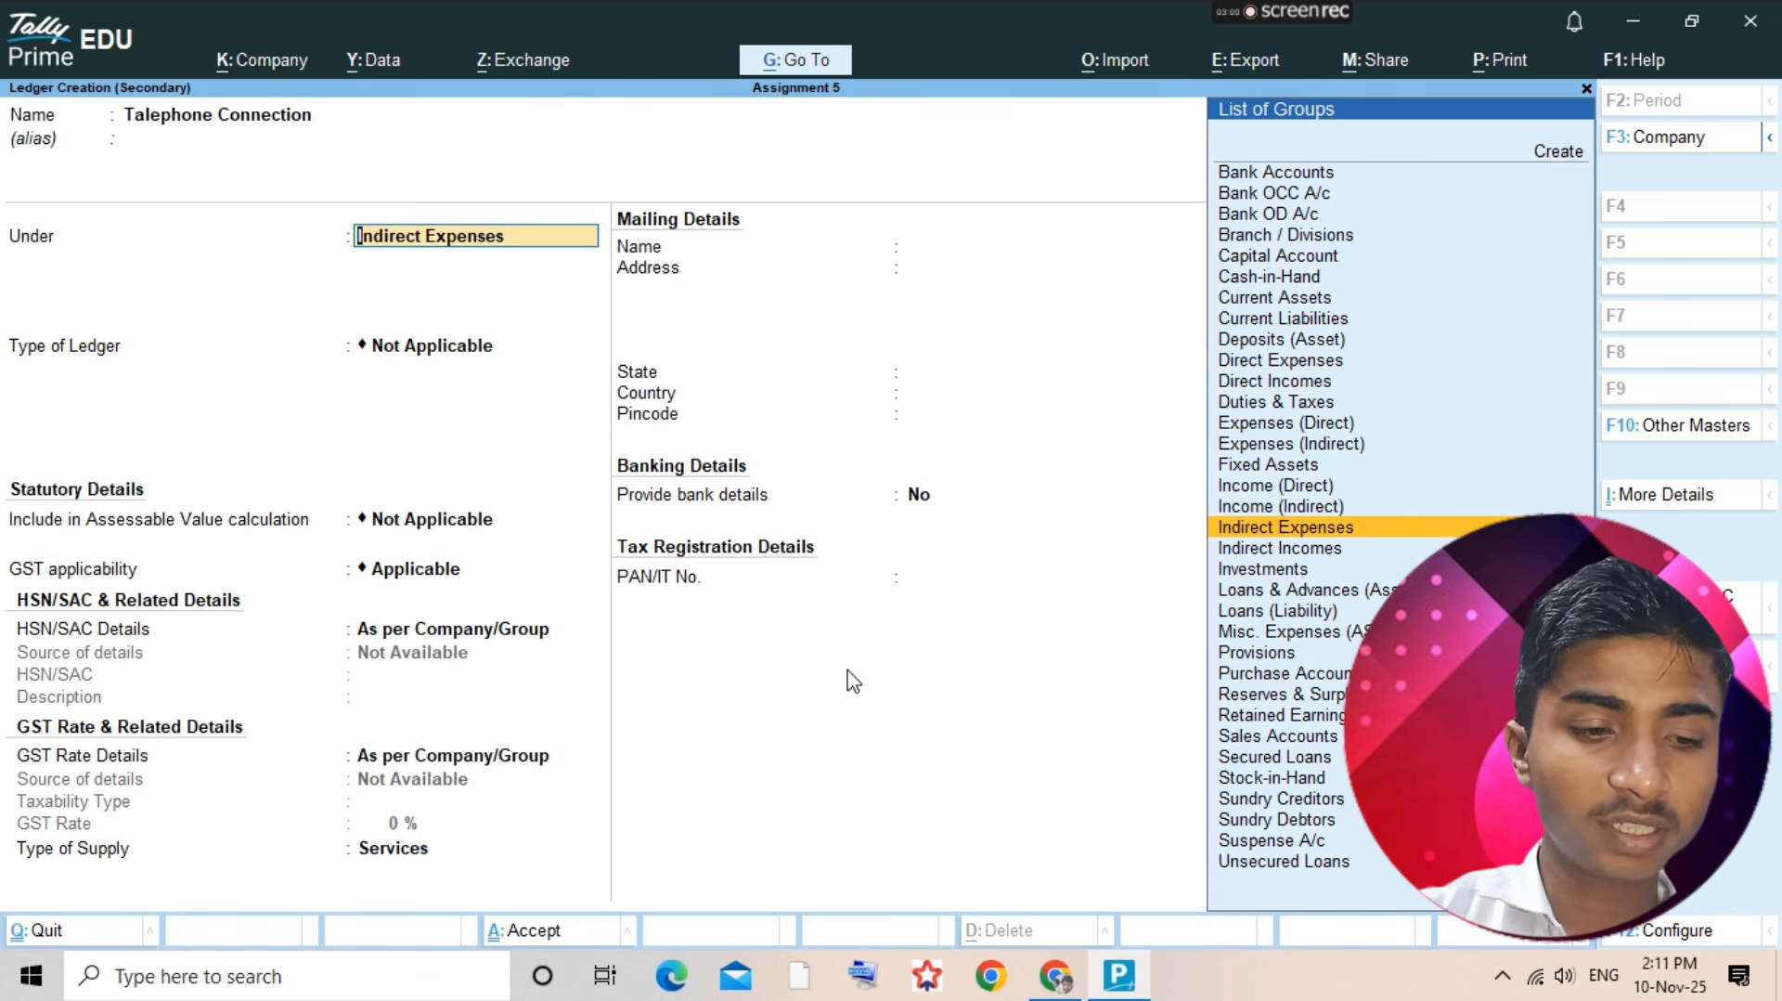
- Place the Talephone Connection ledger under the Deposits (Asset) group and save the ledger
text(Deposit)
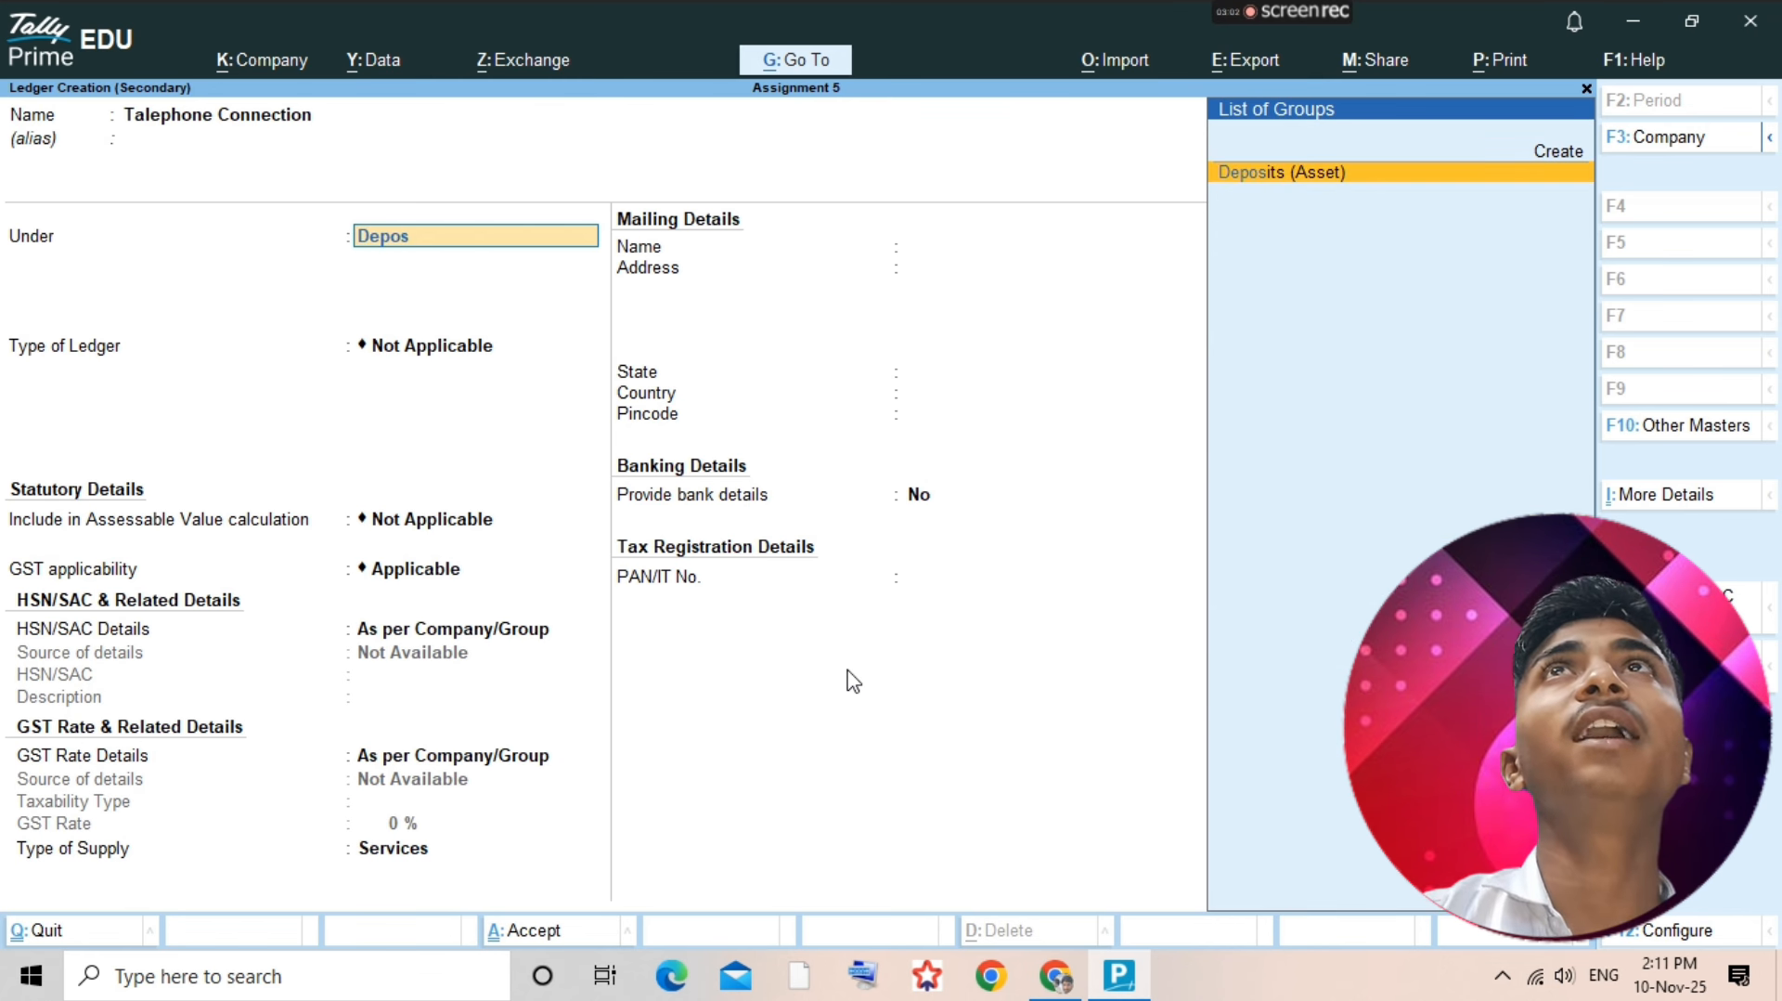
key(Return)
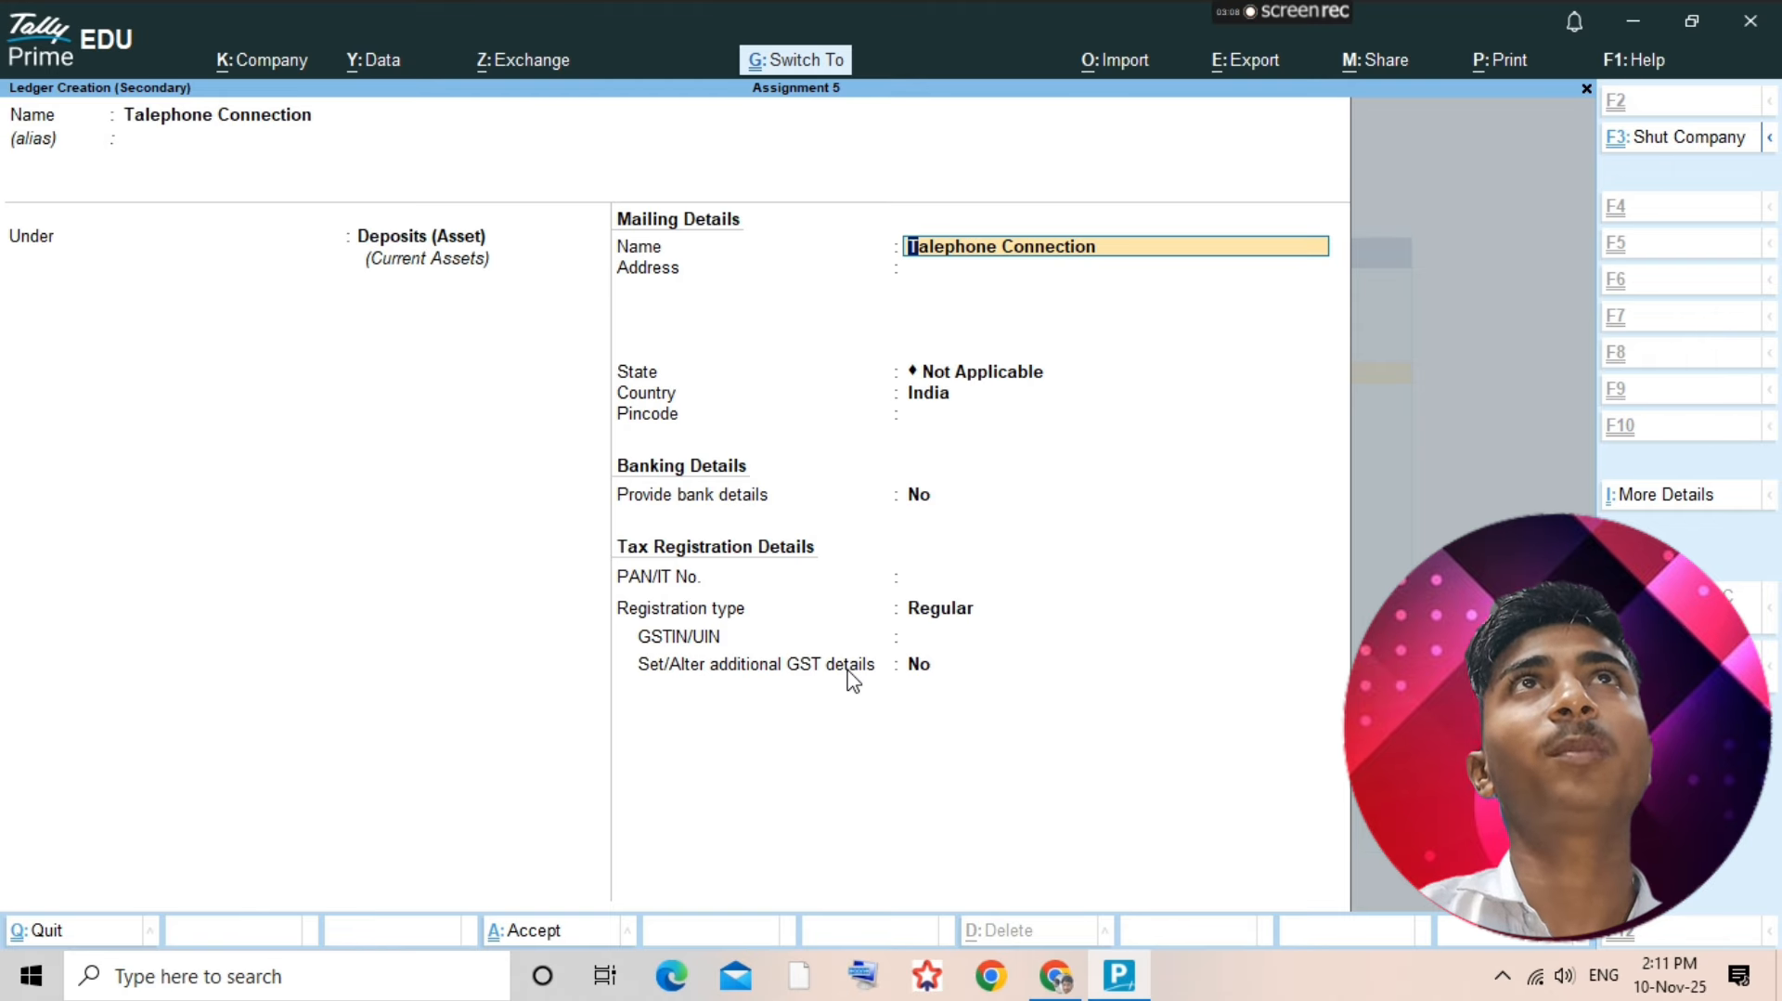
click(852, 681)
key(ctrl+a)
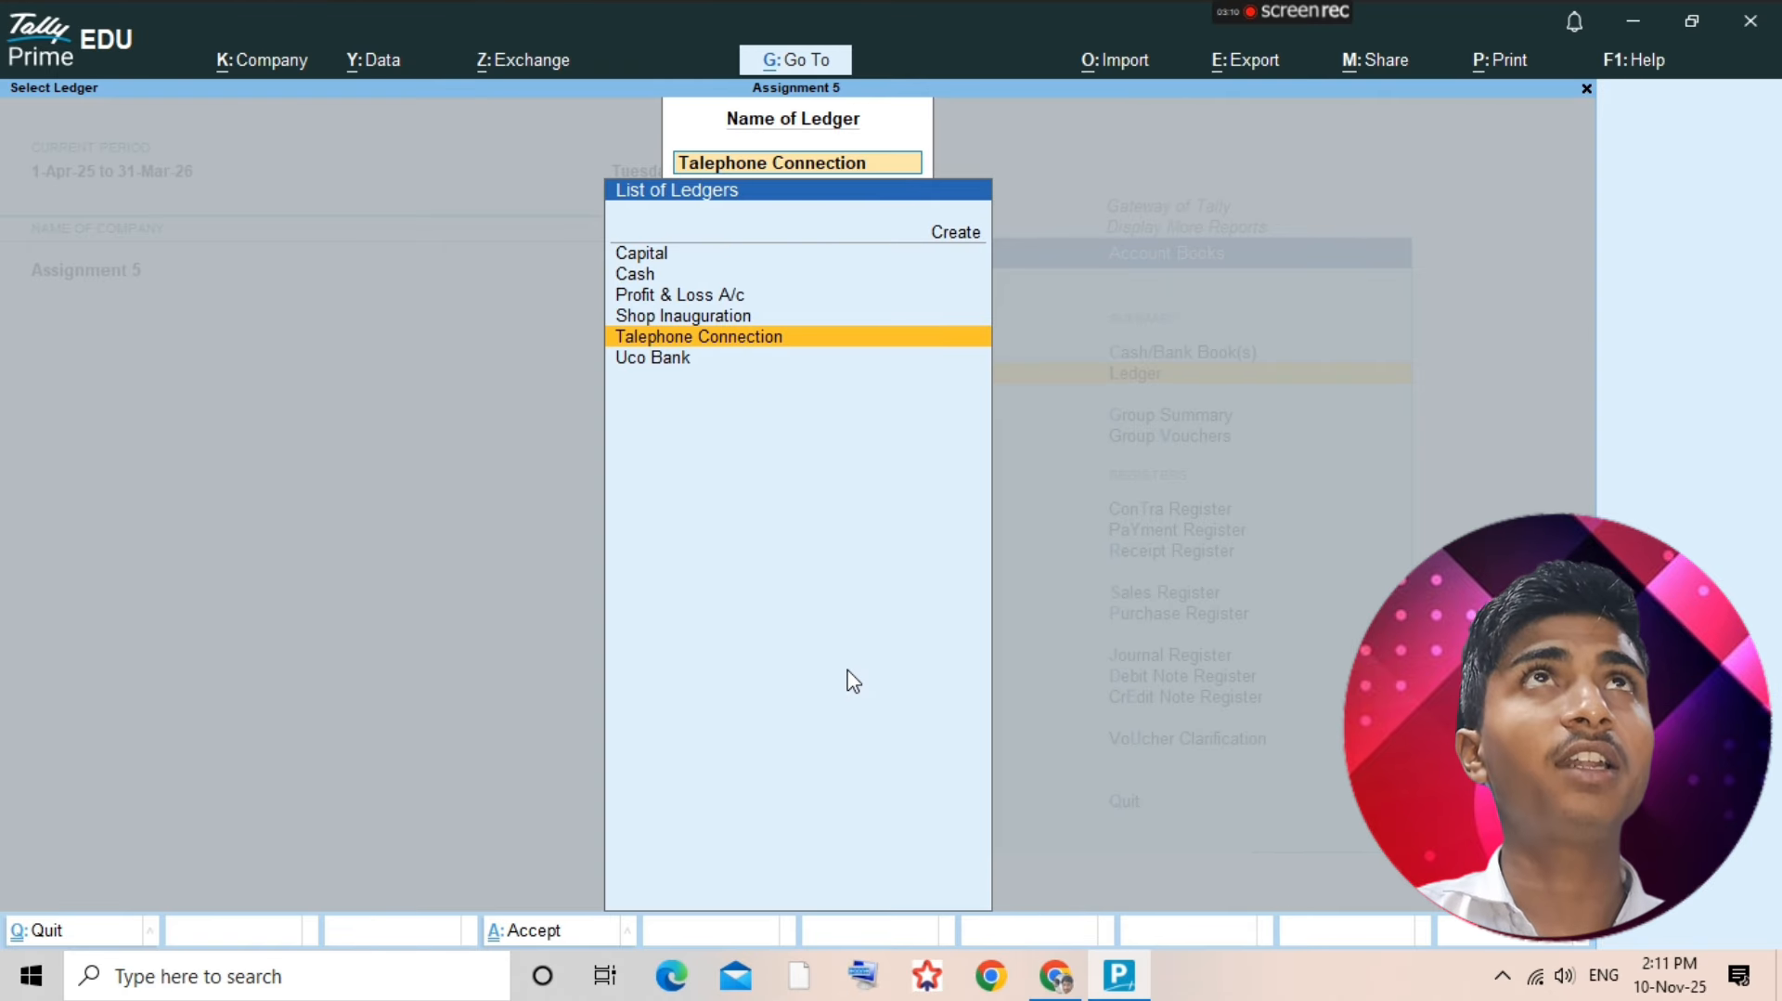
- Start a payment voucher from the Talephone Connection ledger report and debit Talephone Connection with 2000
key(Return)
key(alt+a)
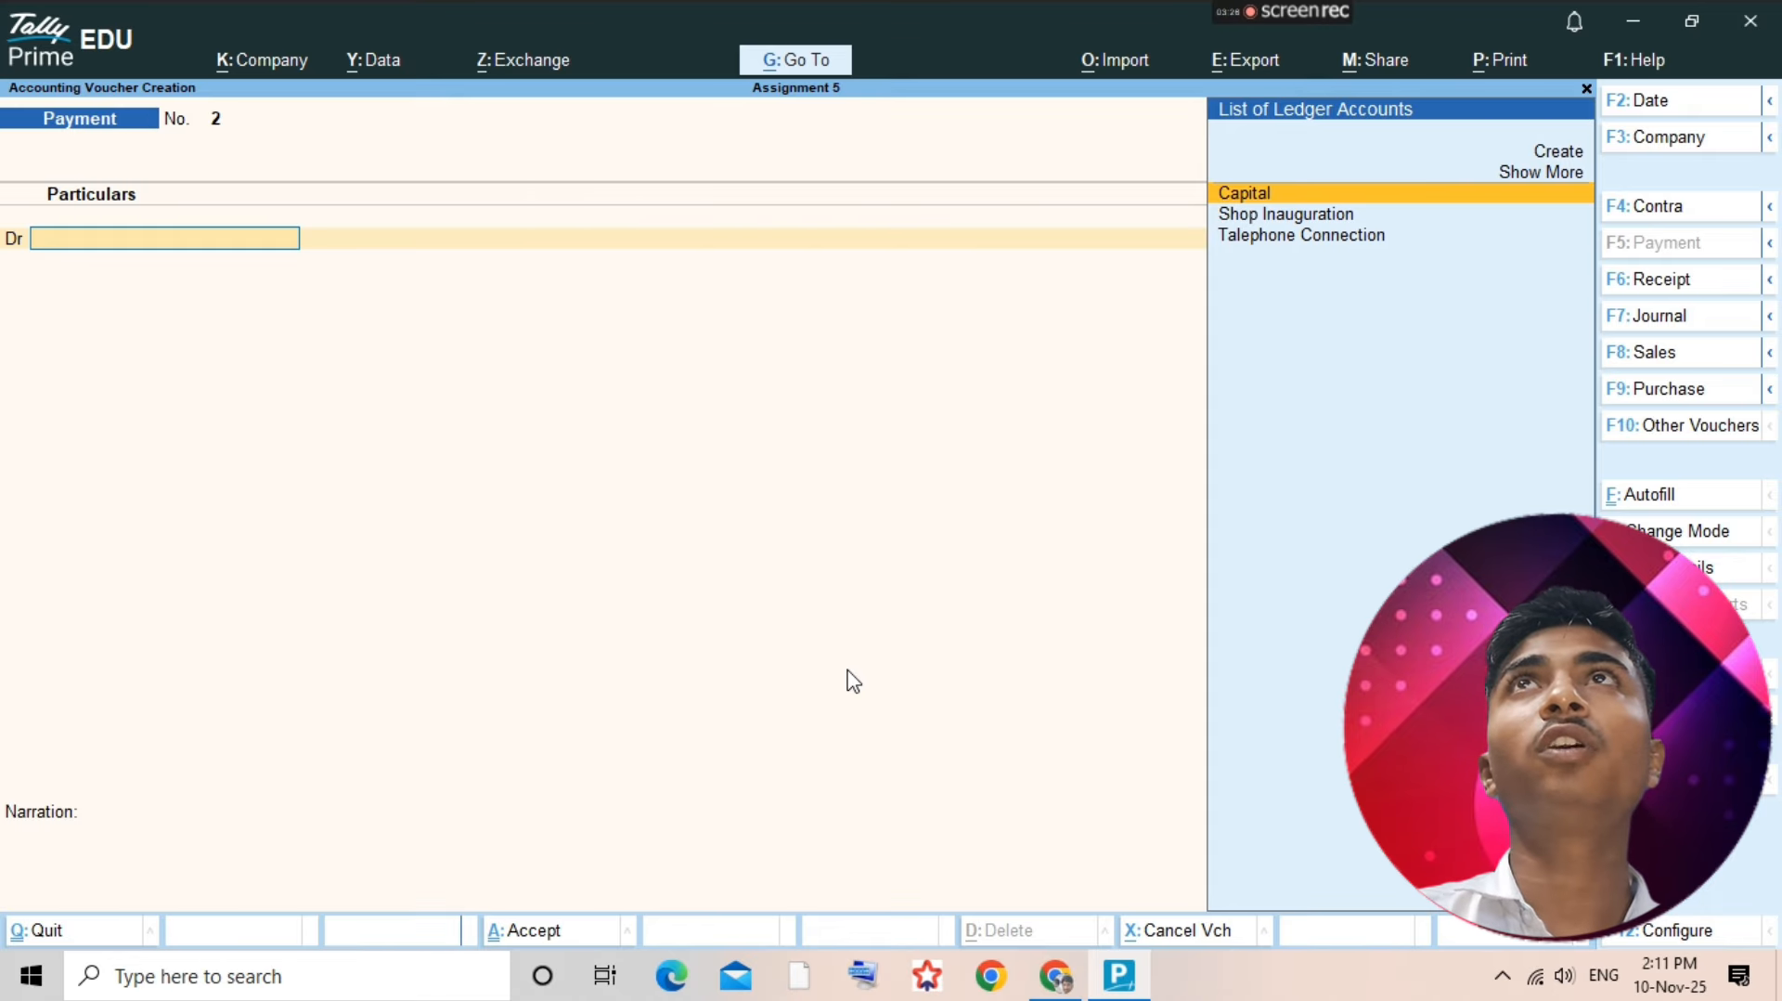
key(Down)
key(Down)
key(Return)
text(2000)
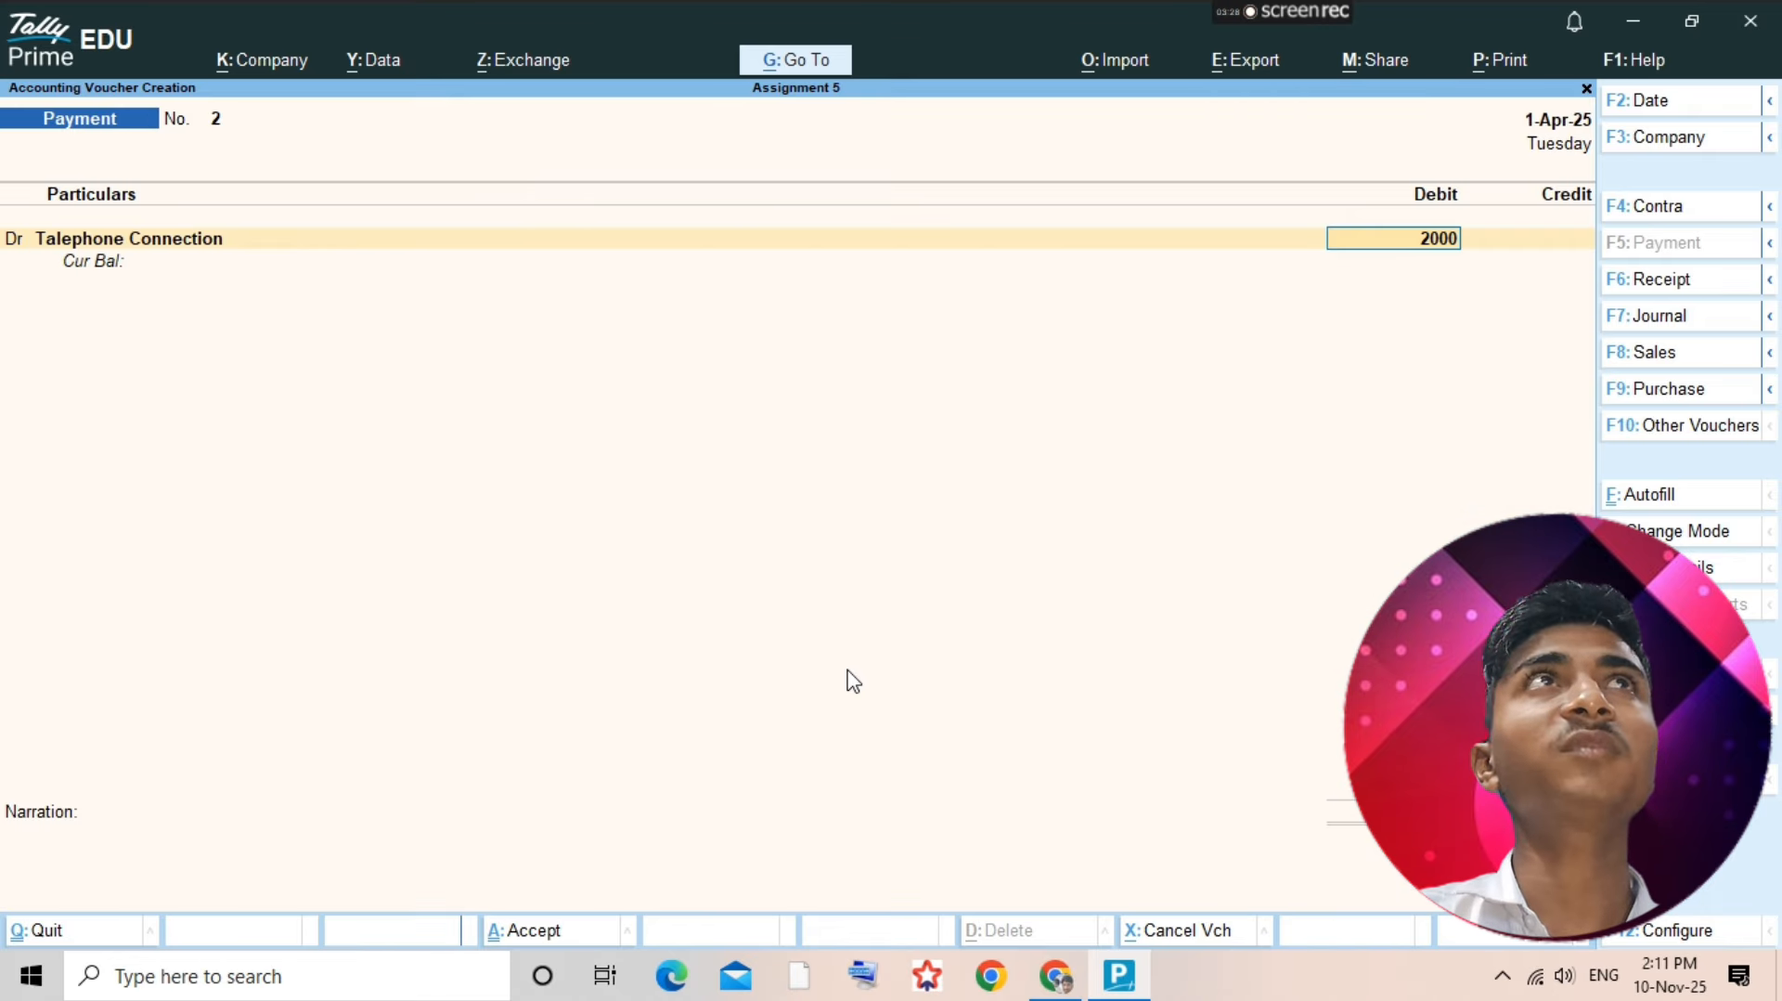
key(Return)
- Credit Cash in the payment voucher, save the voucher and leave the Talephone Connection ledger report
text(C)
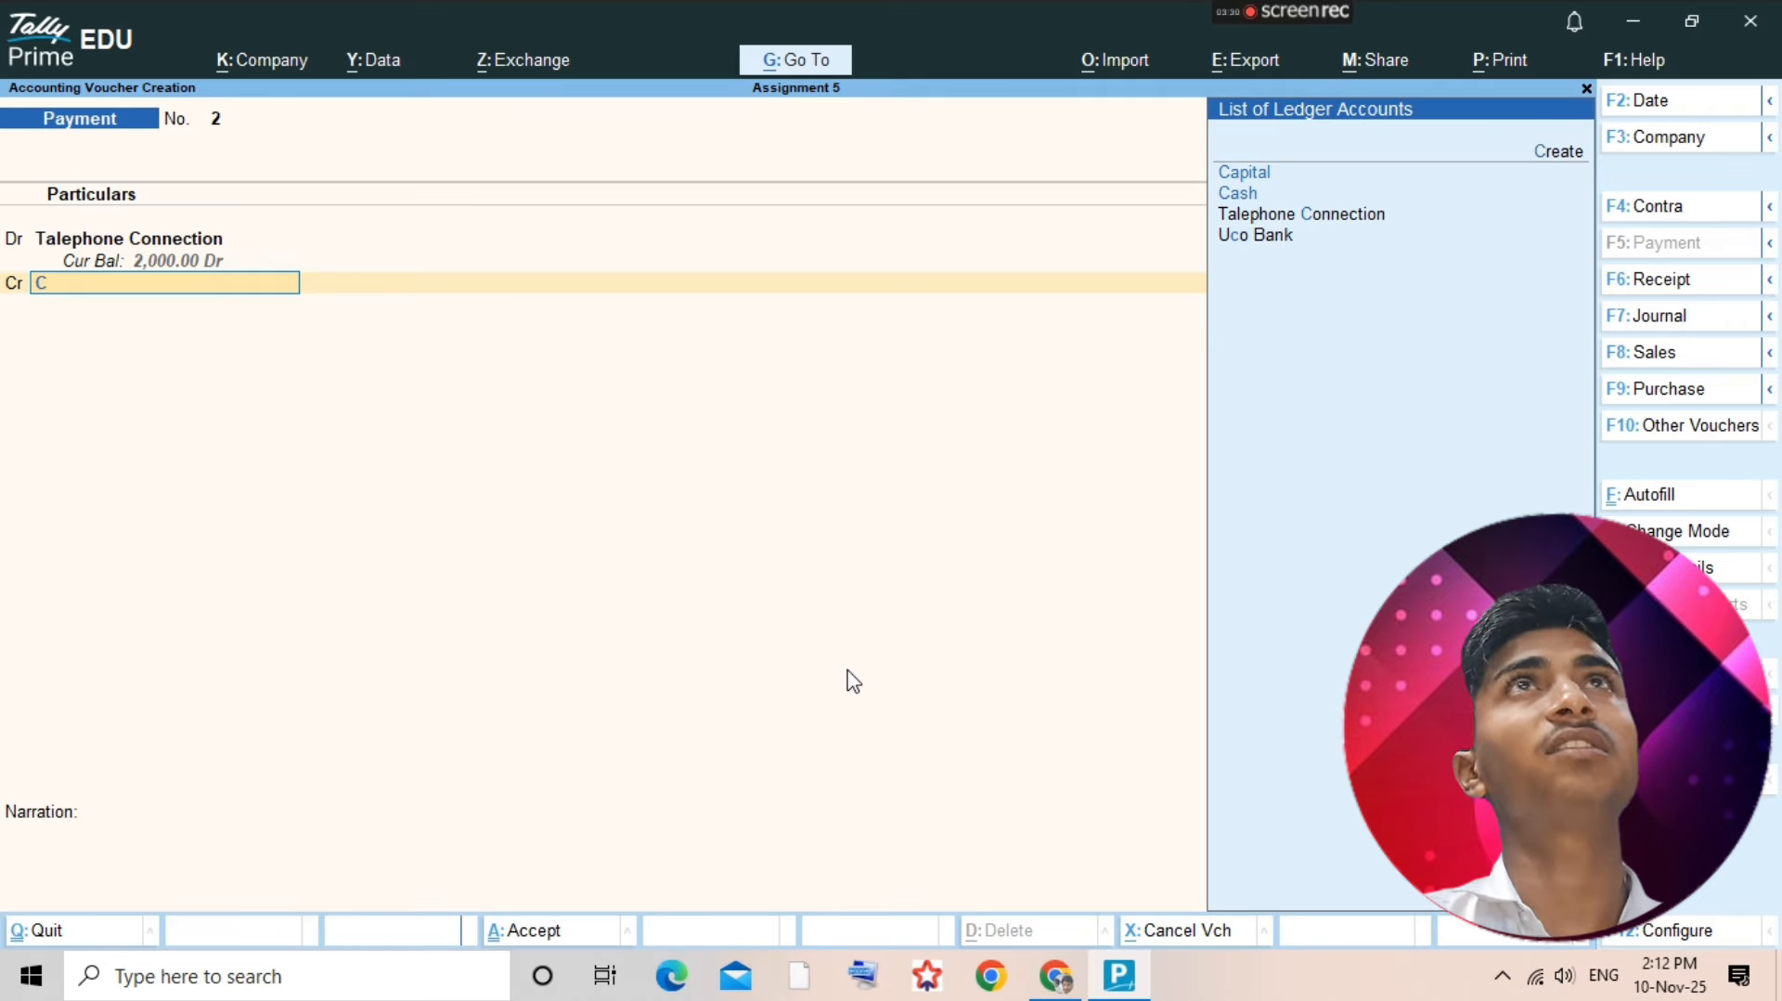
text(ash)
key(Return)
key(ctrl+a)
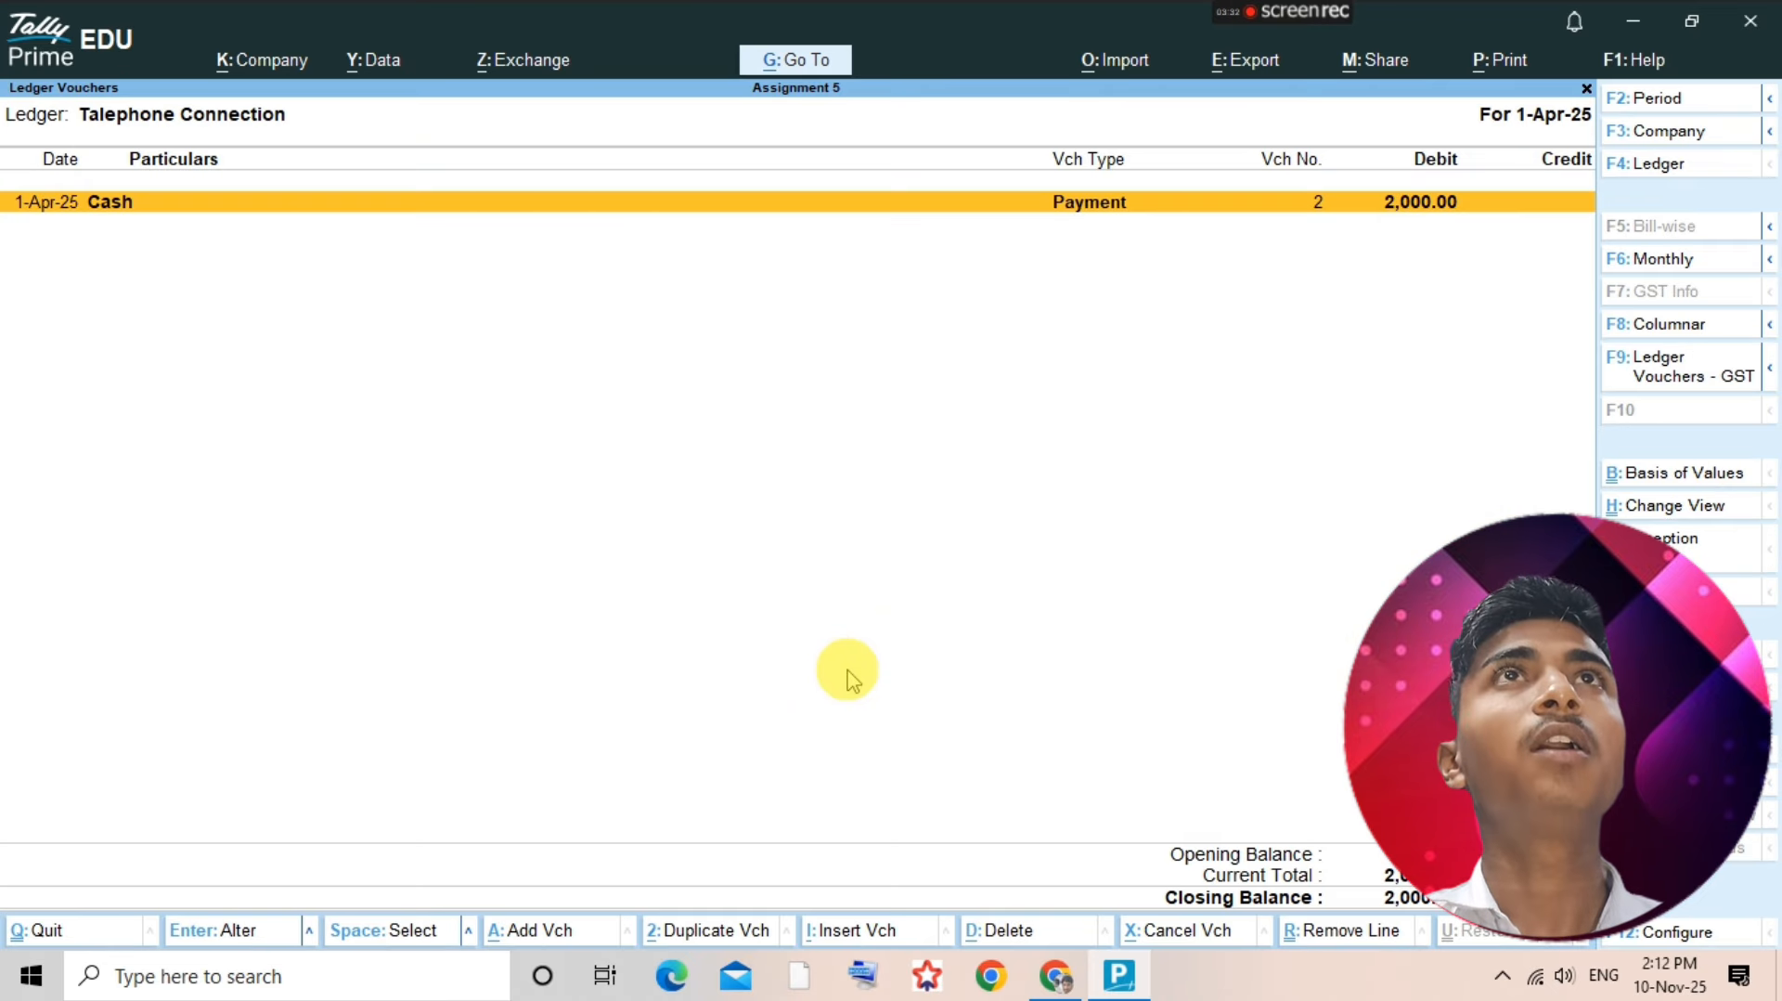
key(Escape)
- Switch to the PDF in Chrome and examine the 3-5-2018 goods purchase with 10% cash discount and its amount
key(alt+Tab)
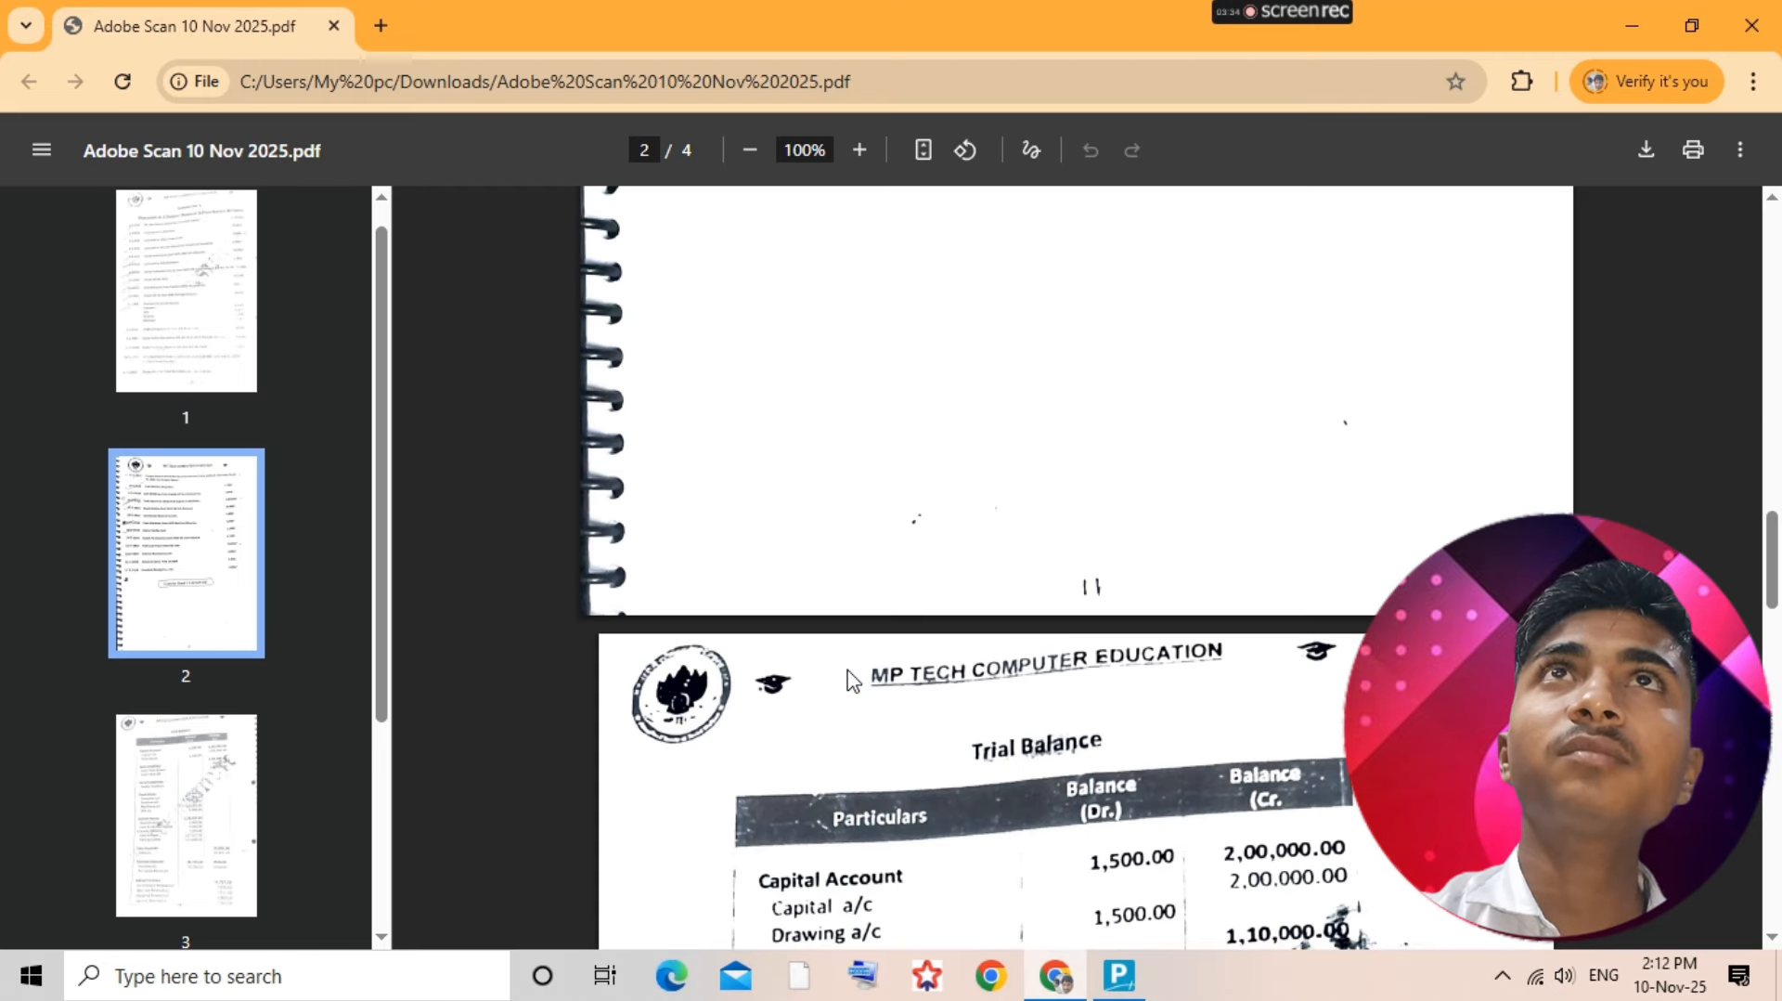
scroll(1106, 588, up, 20)
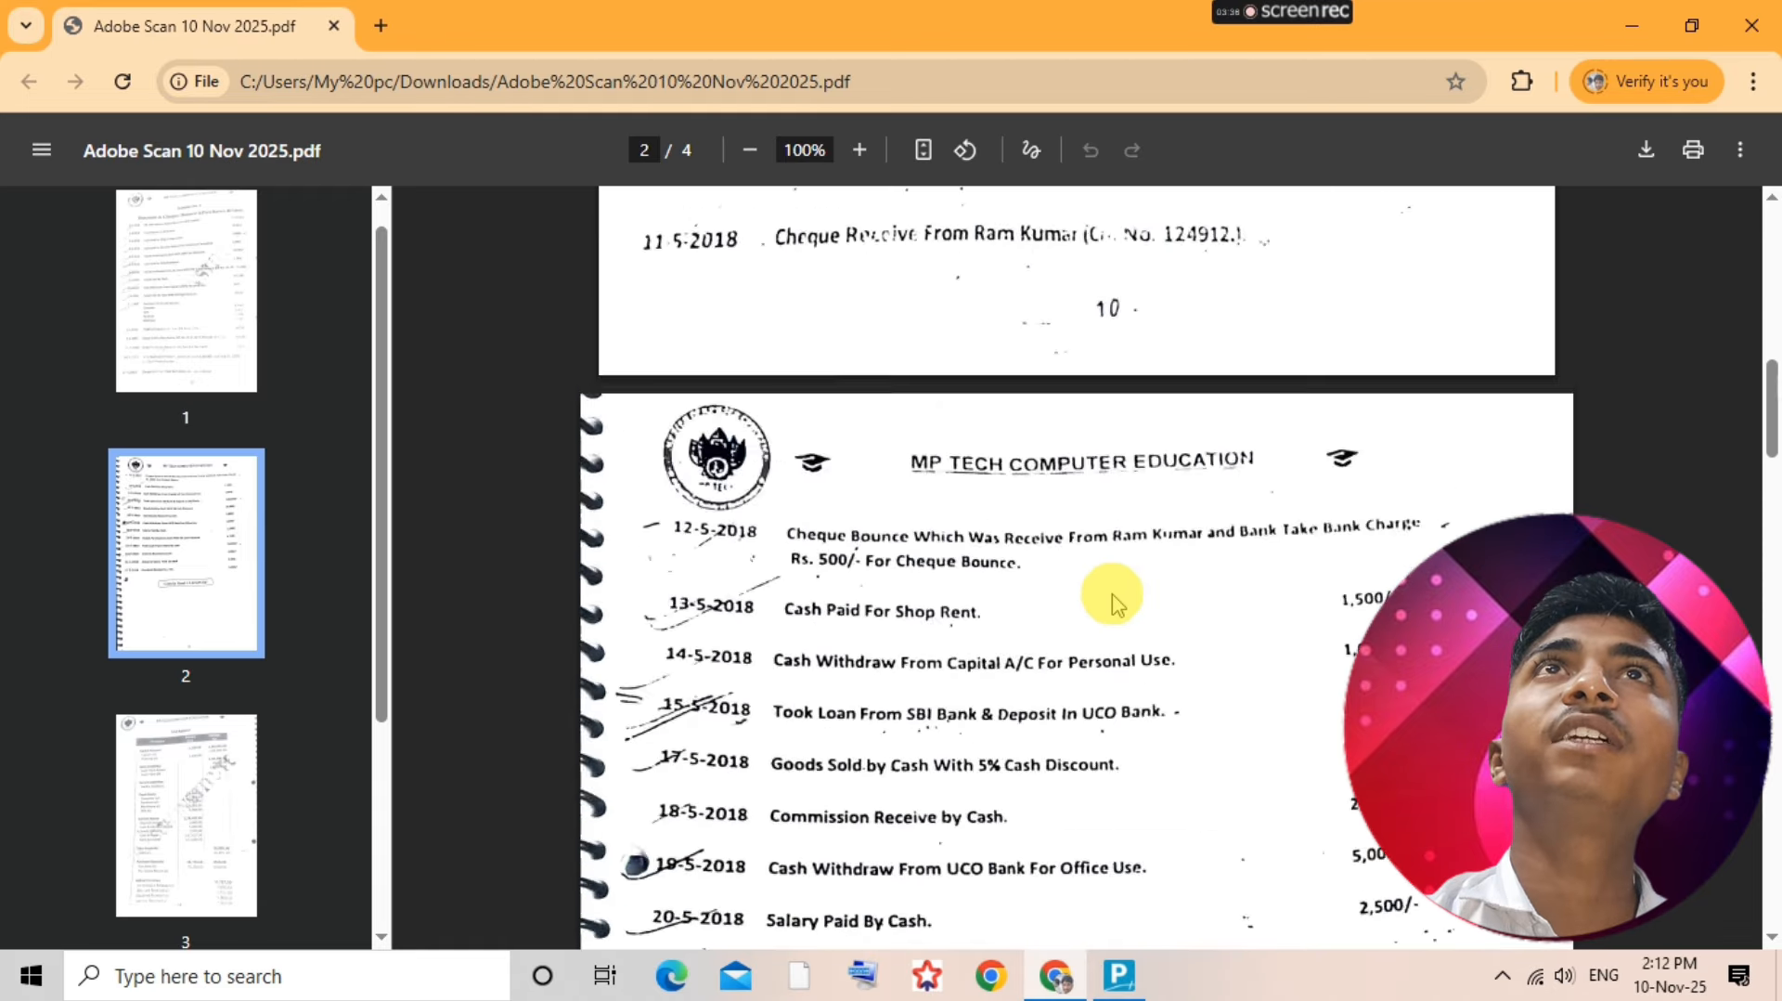
drag(792, 491, 1238, 500)
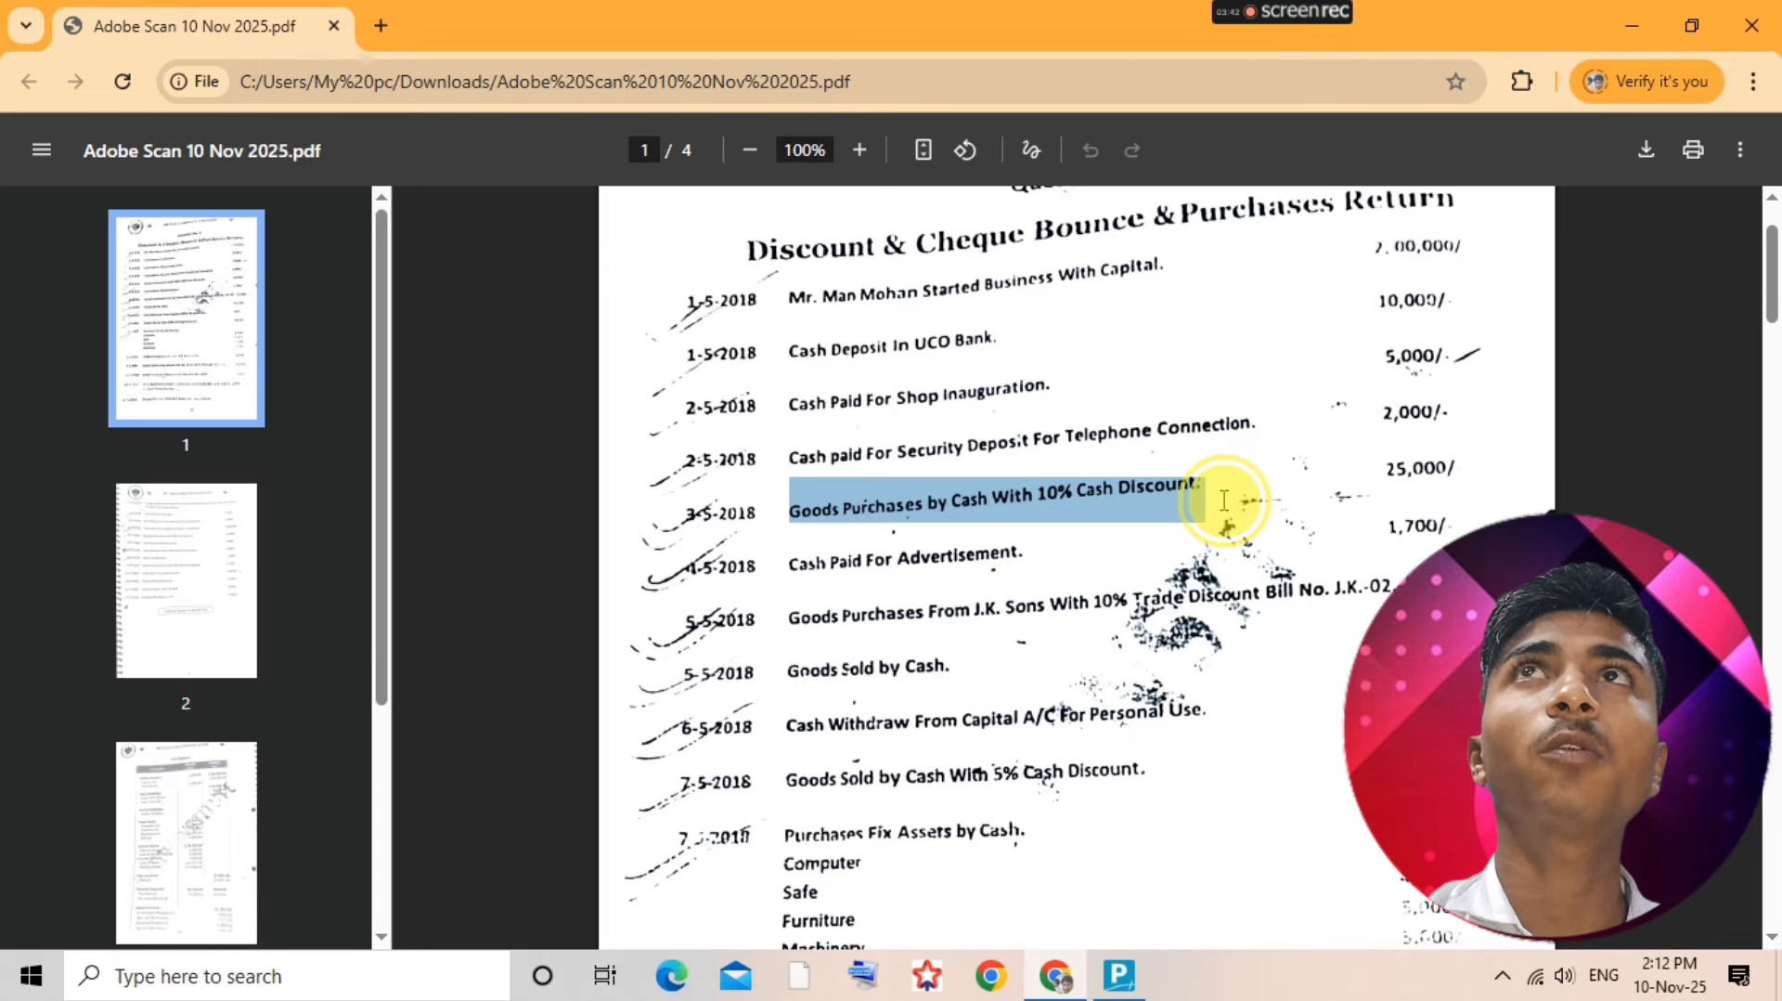
click(1386, 474)
double_click(1386, 473)
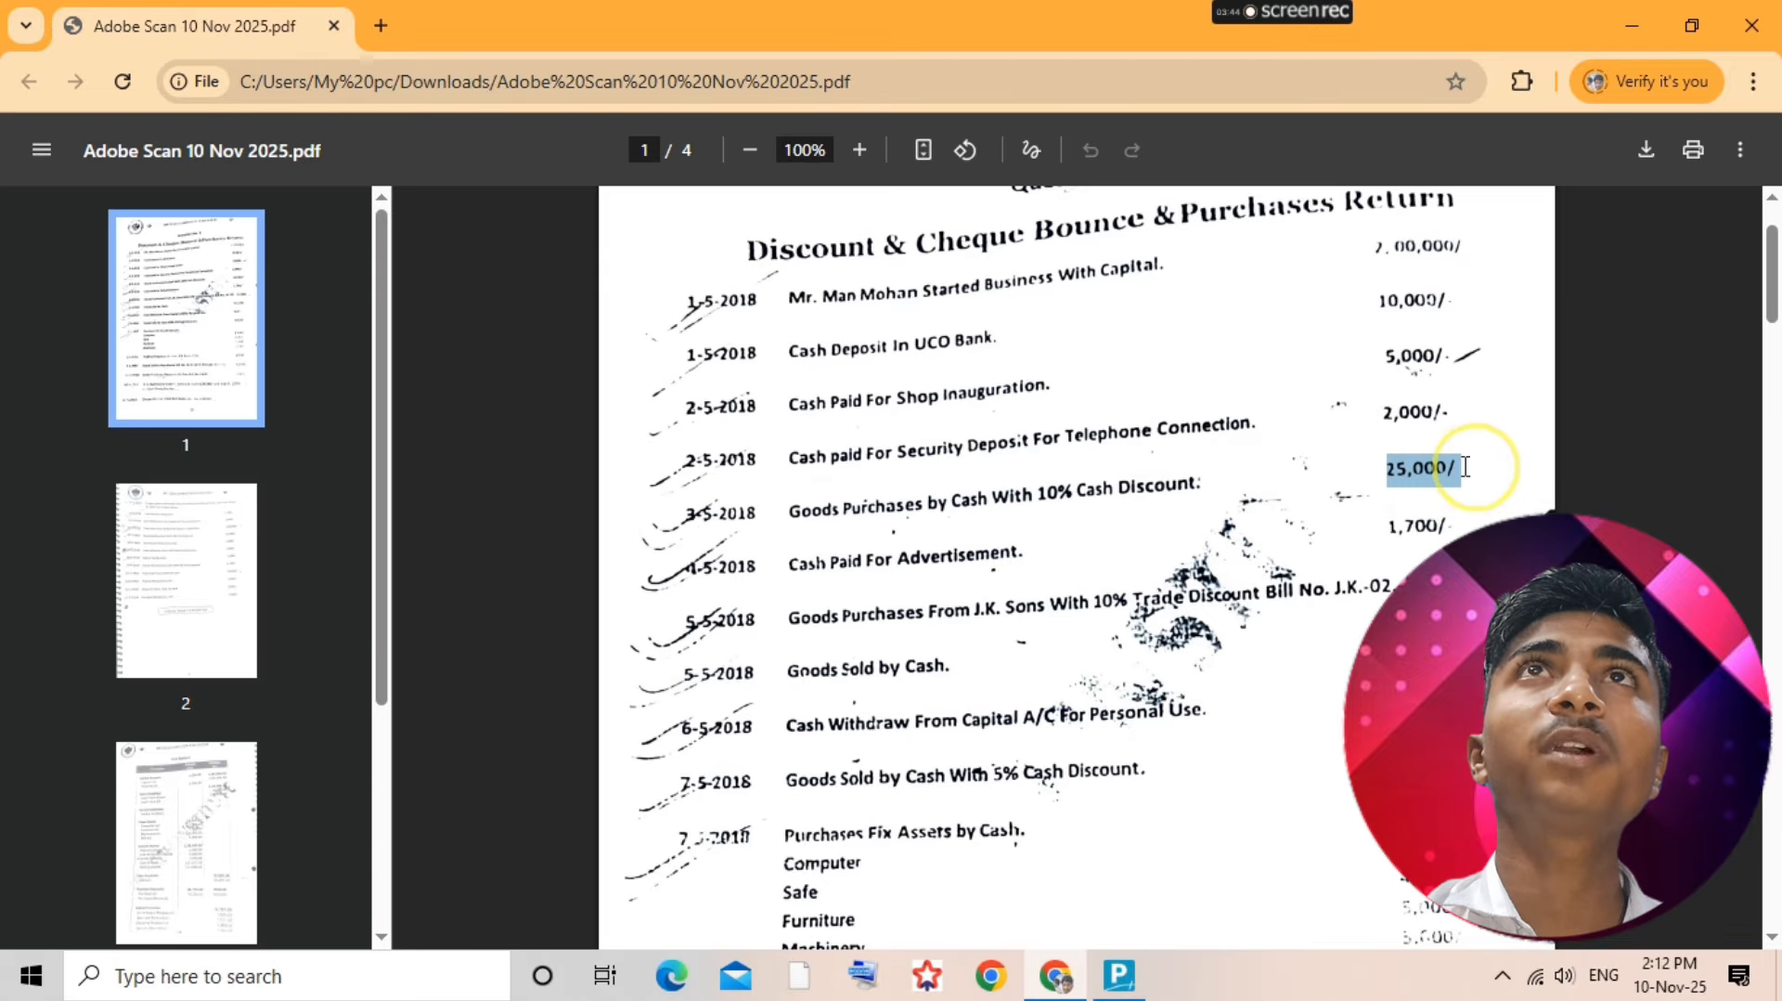
drag(796, 505, 1216, 464)
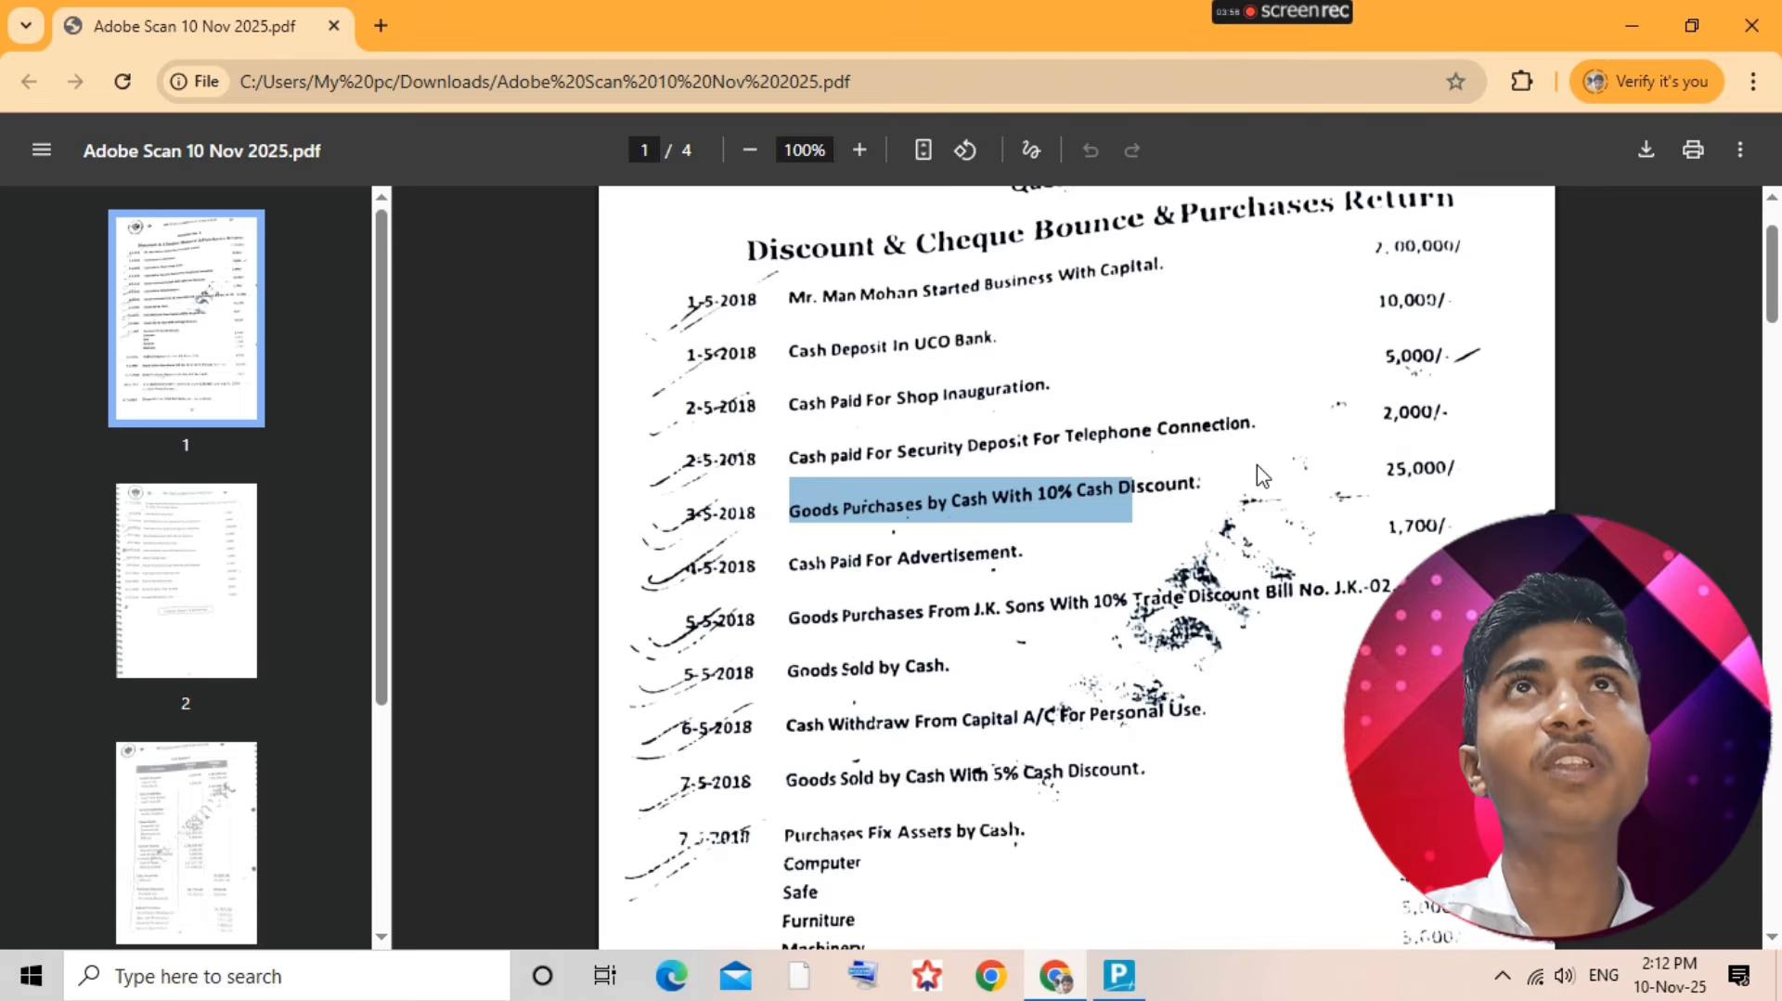
key(alt+Tab)
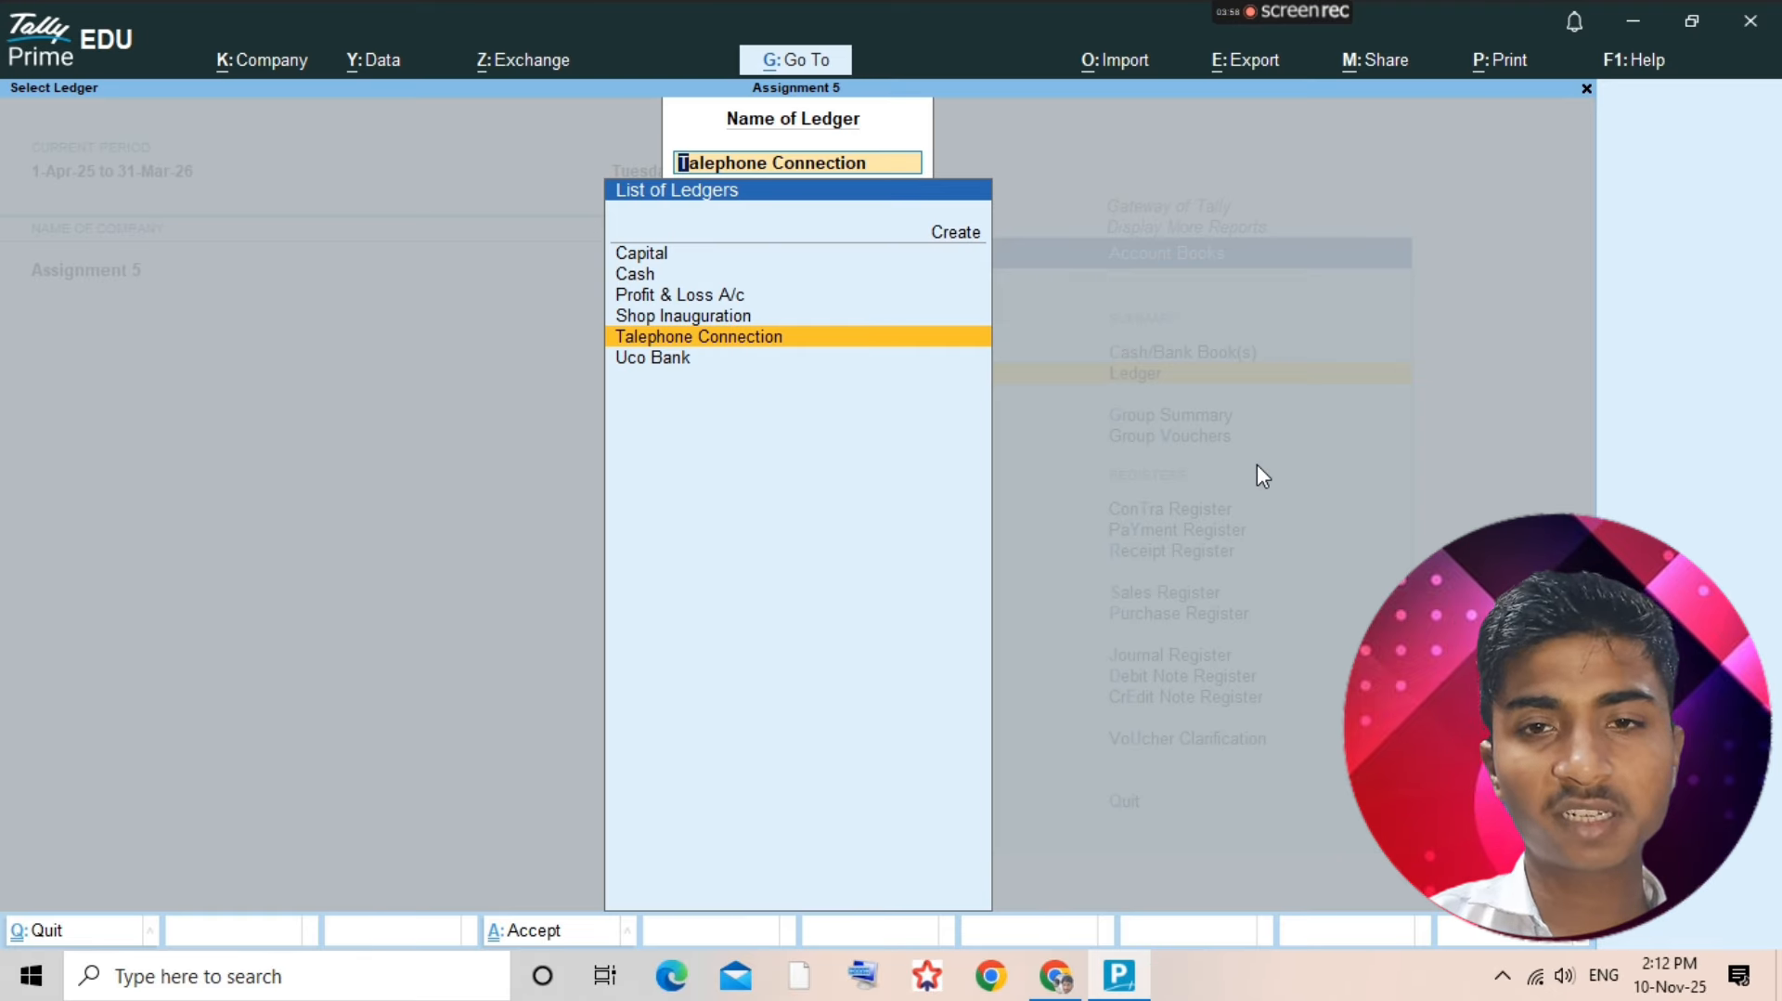
- Create a ledger named Purchase under the Purchase Accounts group and save it
key(alt+c)
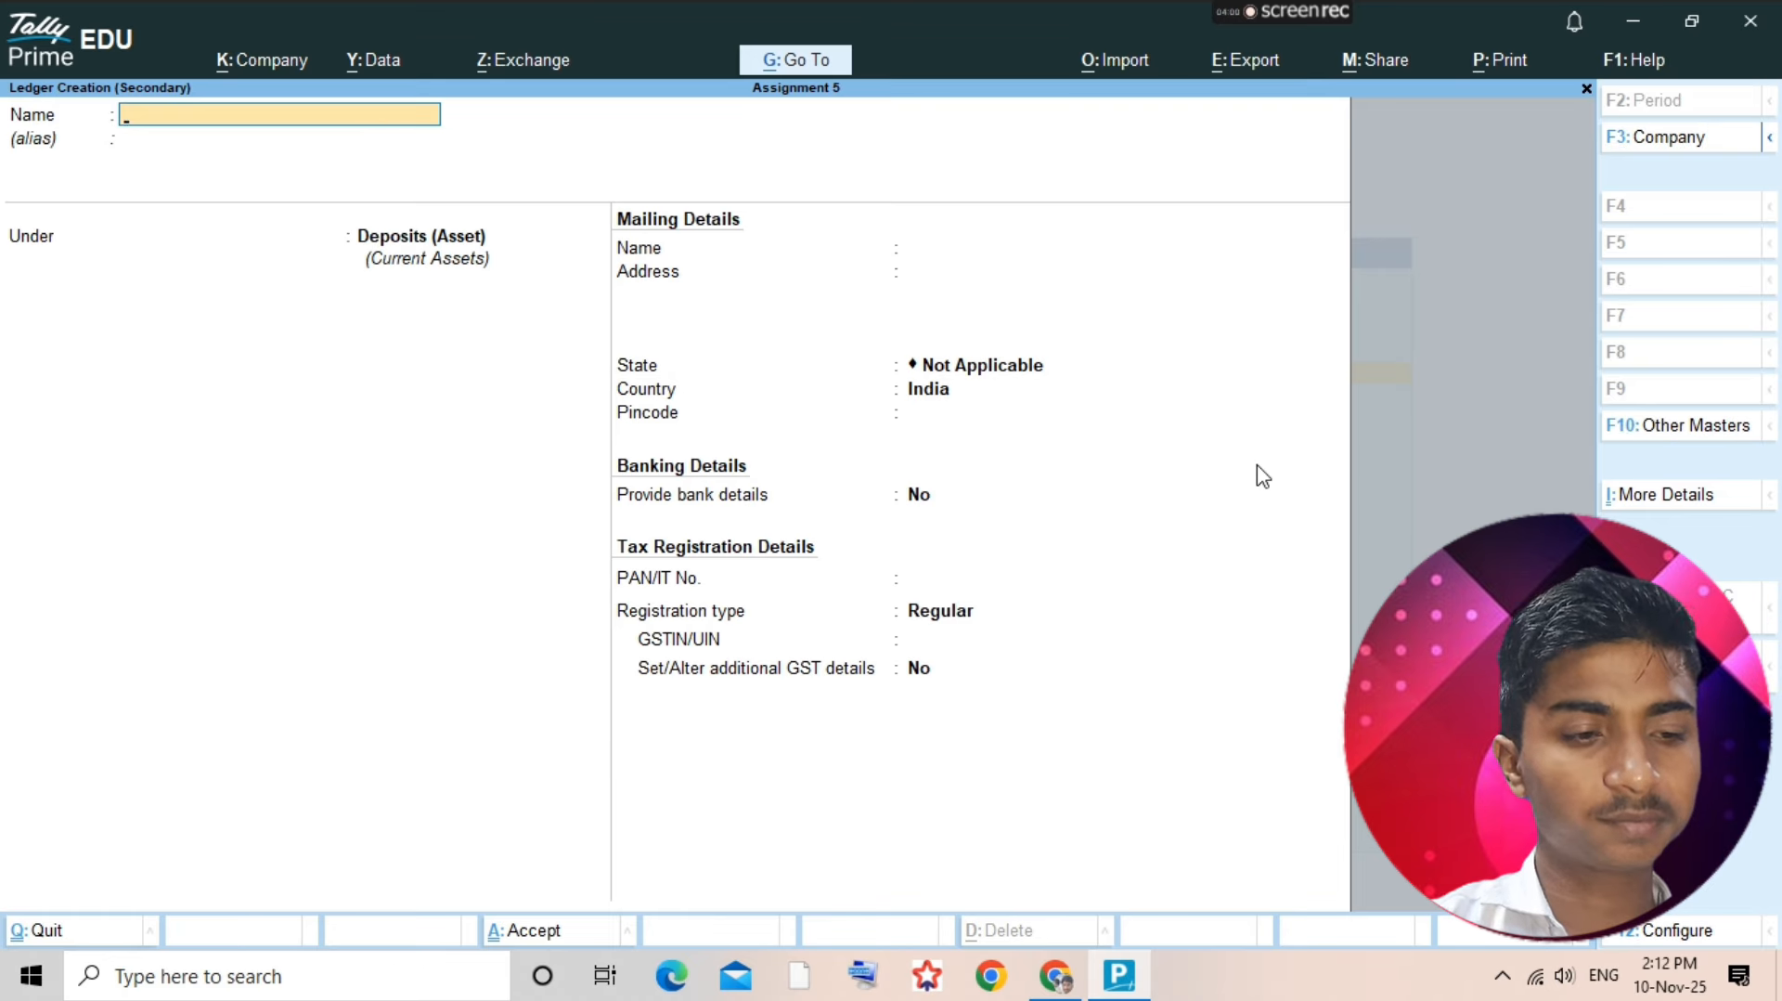
text(Purchase)
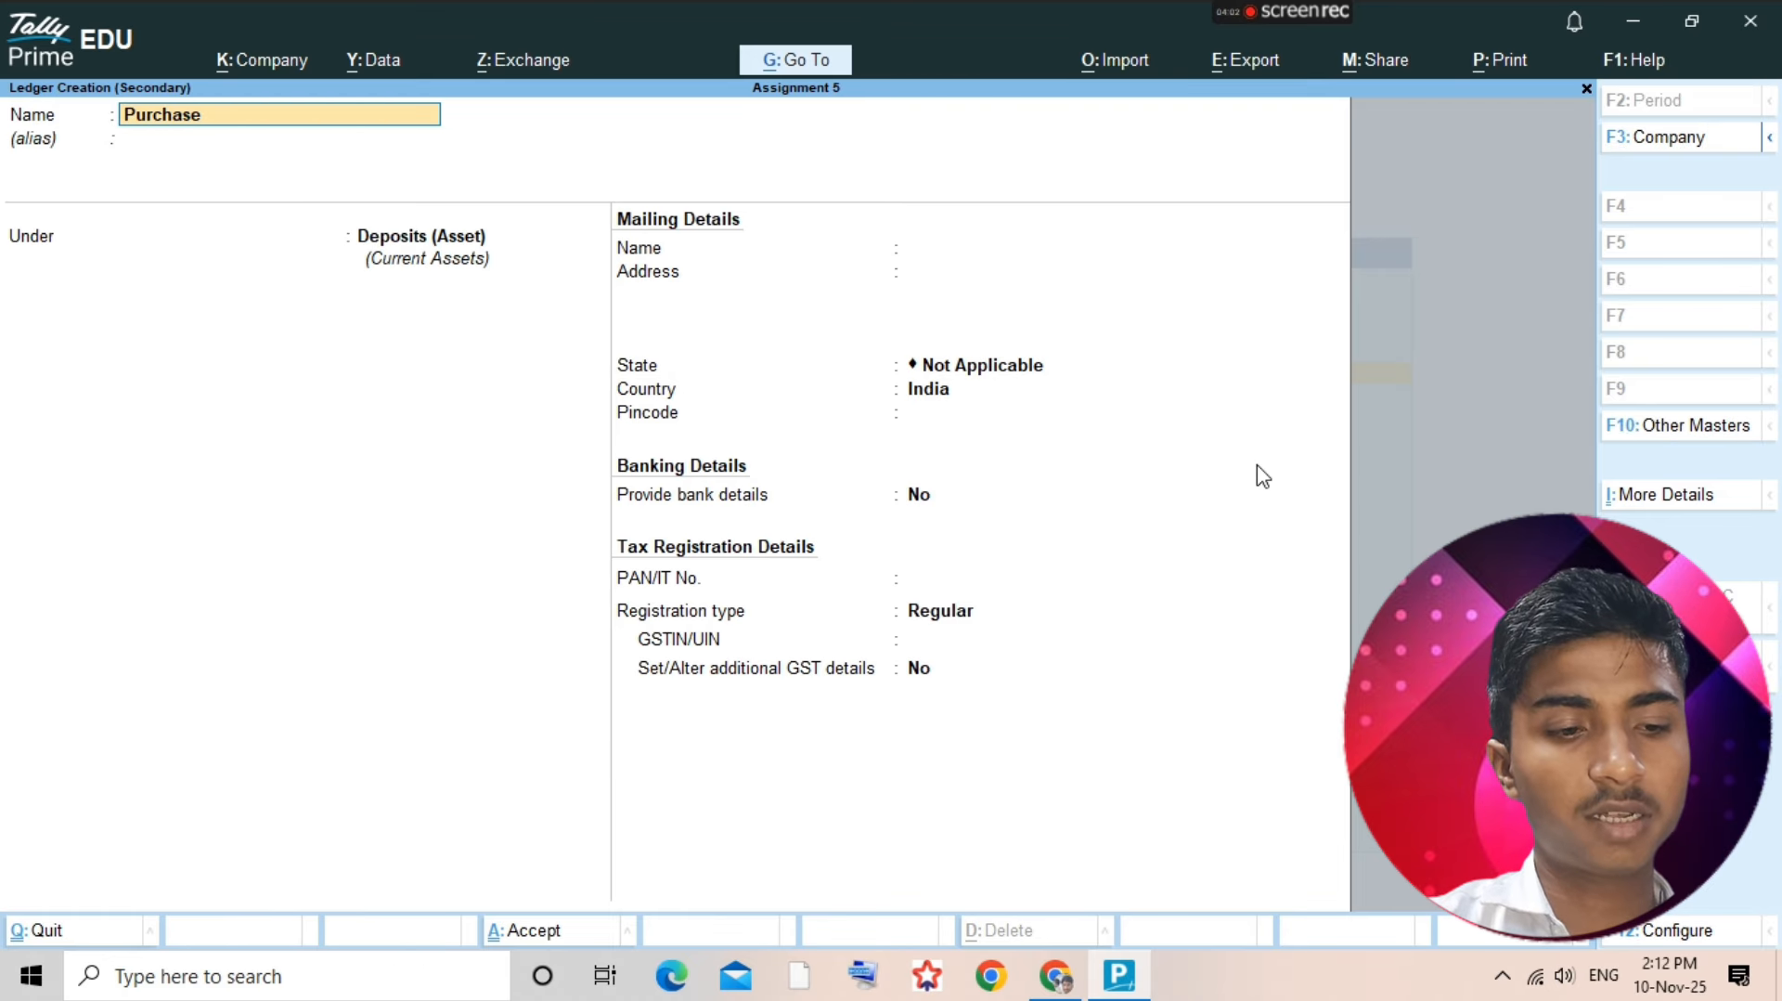
key(Return)
text(Purchase)
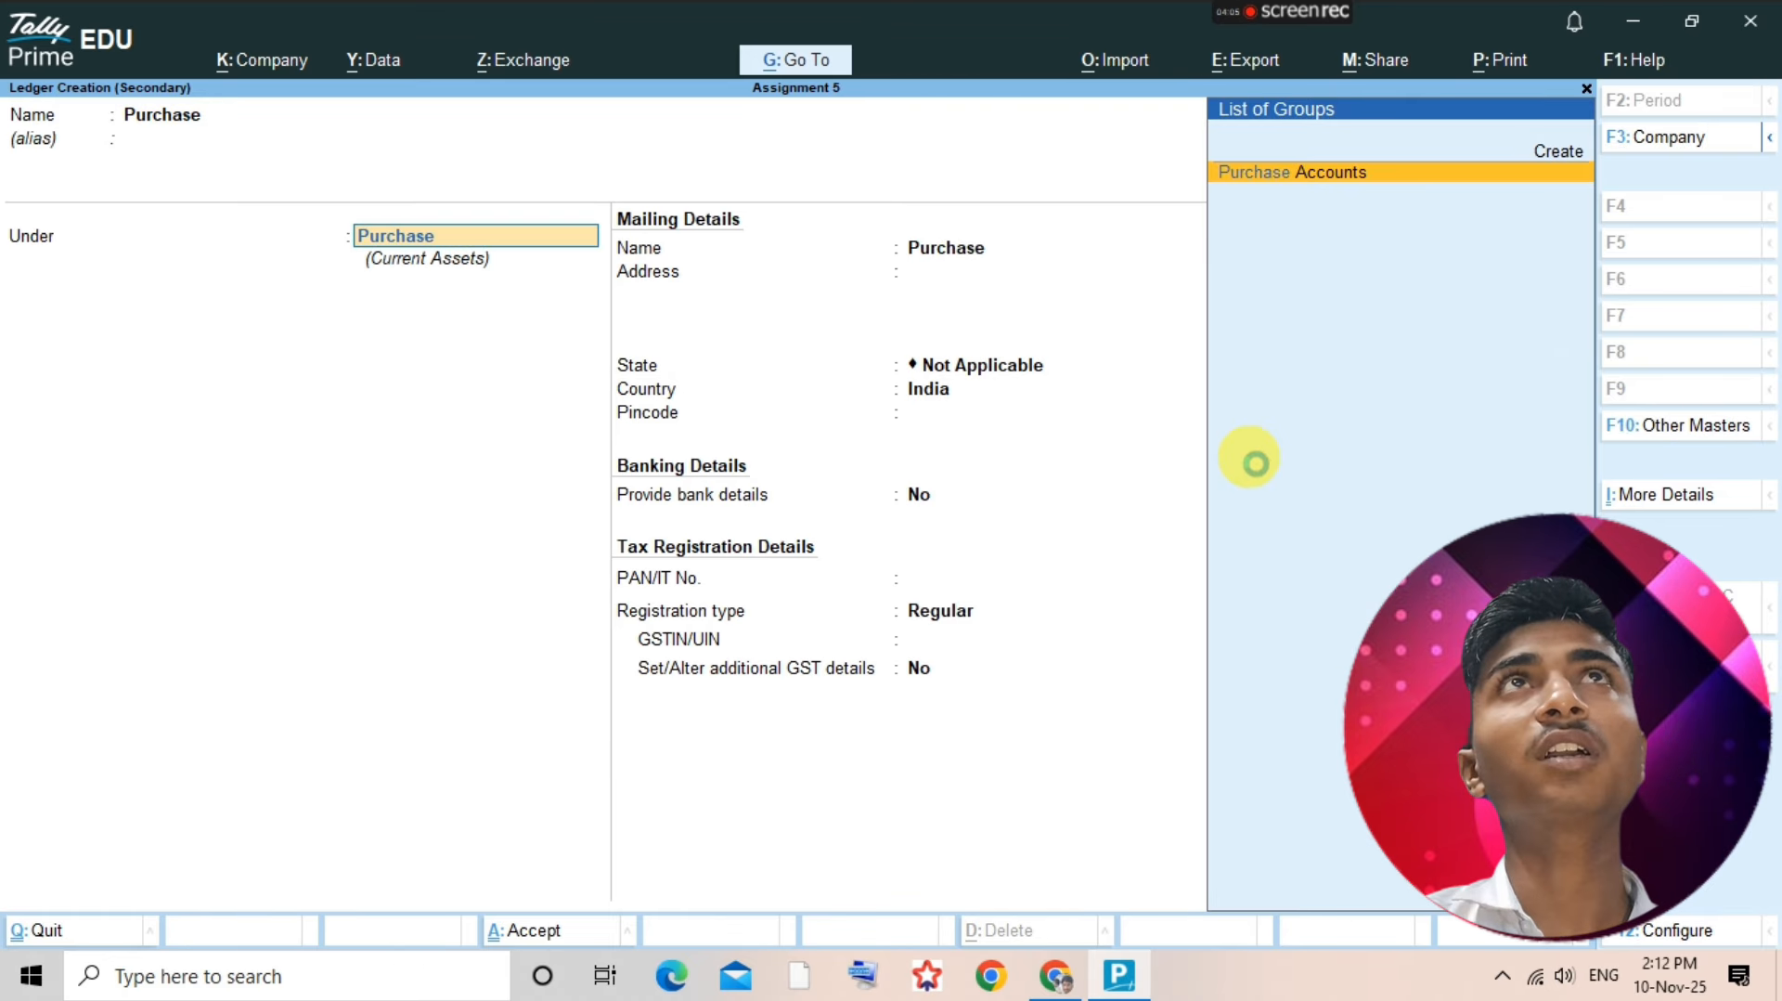
key(Return)
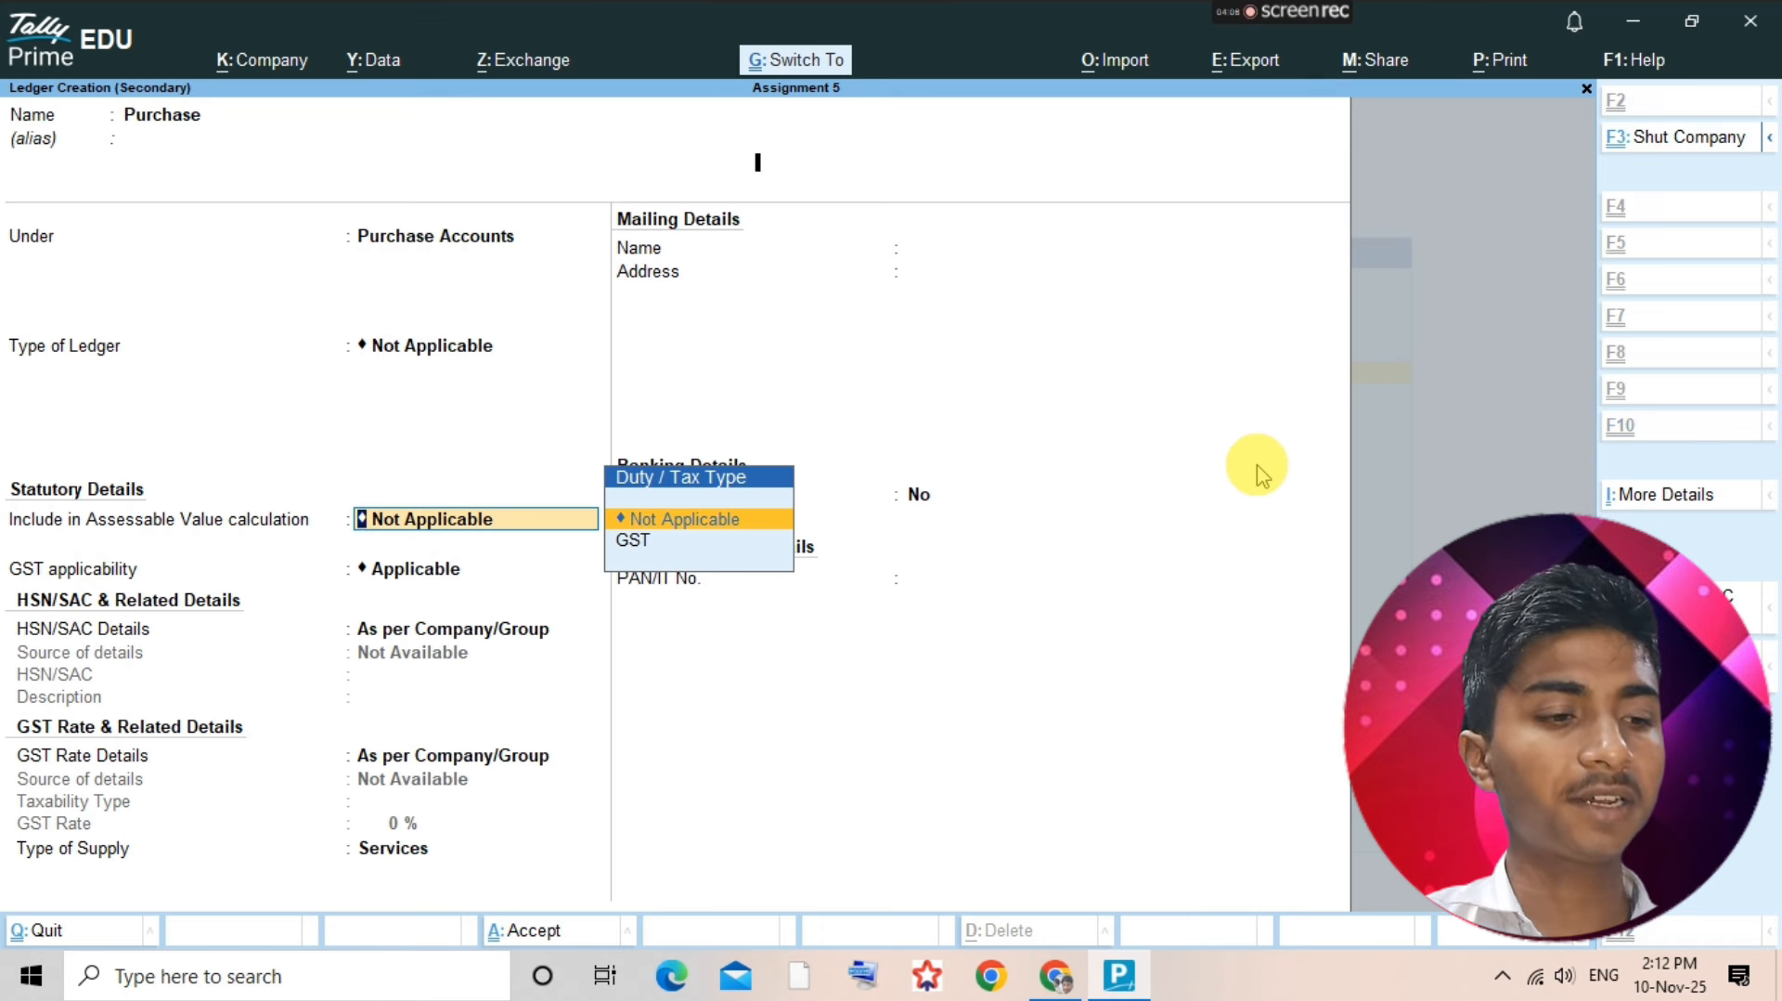
key(ctrl+a)
- Start a purchase voucher from the Purchase ledger report, using As Voucher mode and no supplier invoice number
key(Return)
key(alt+a)
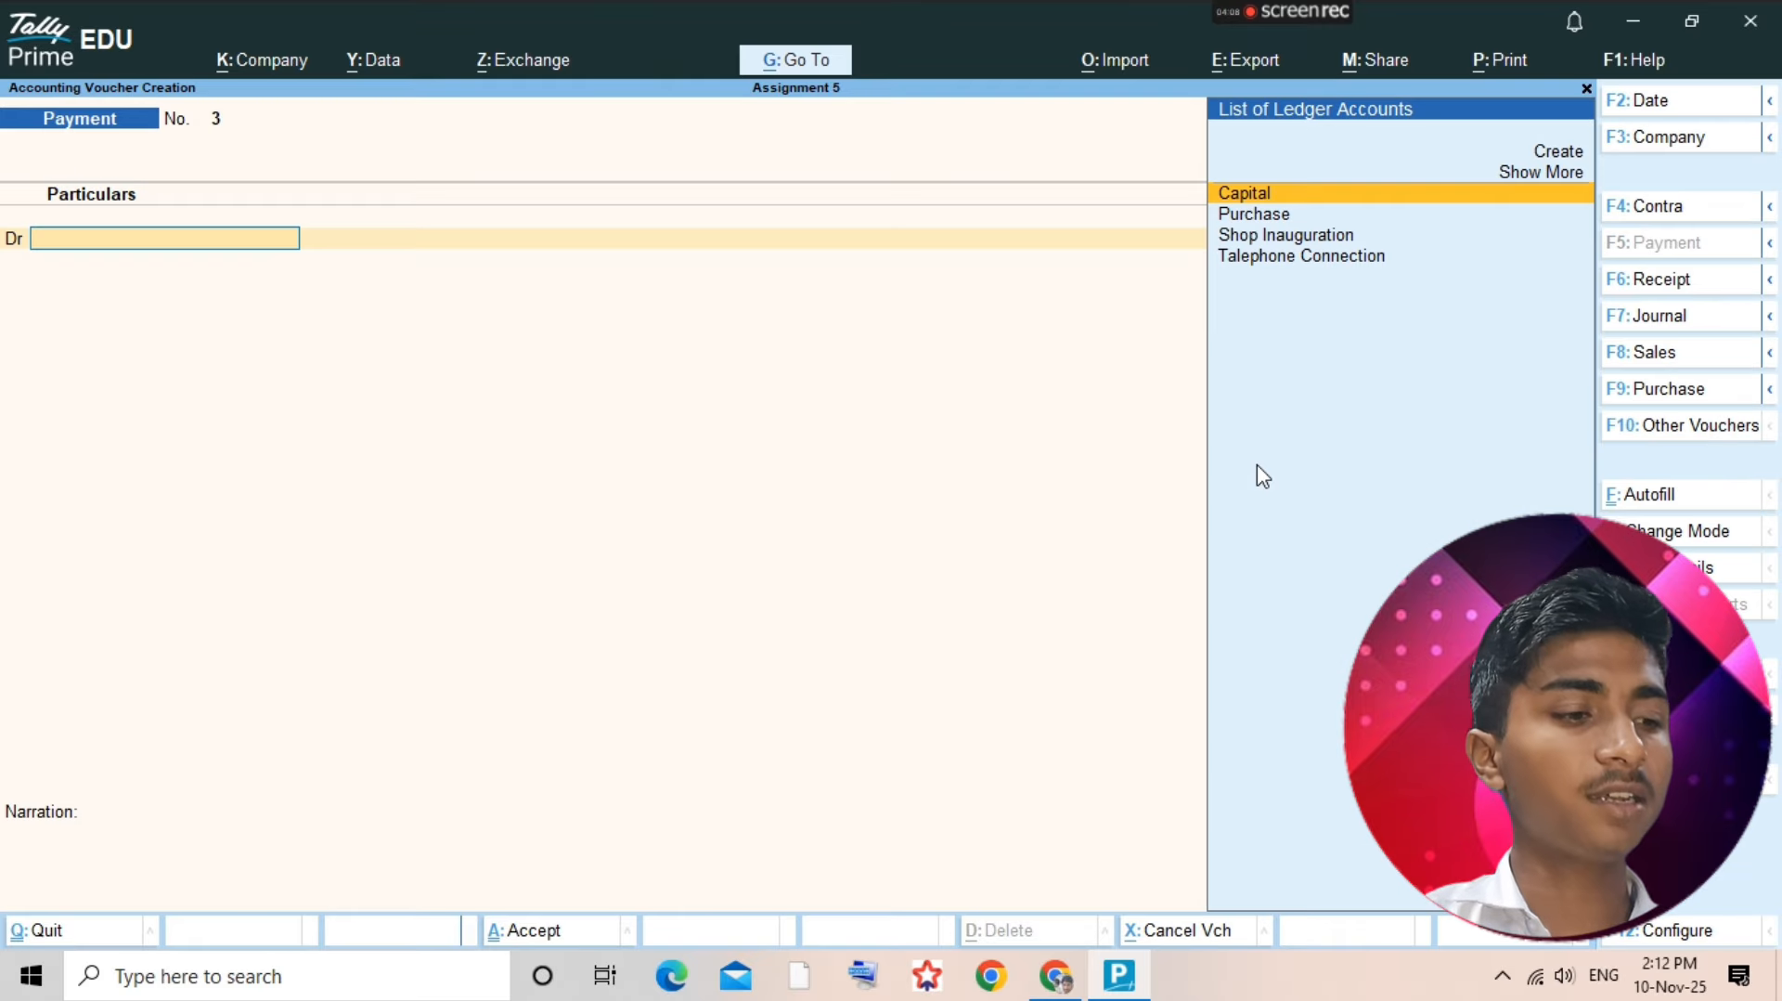
key(F9)
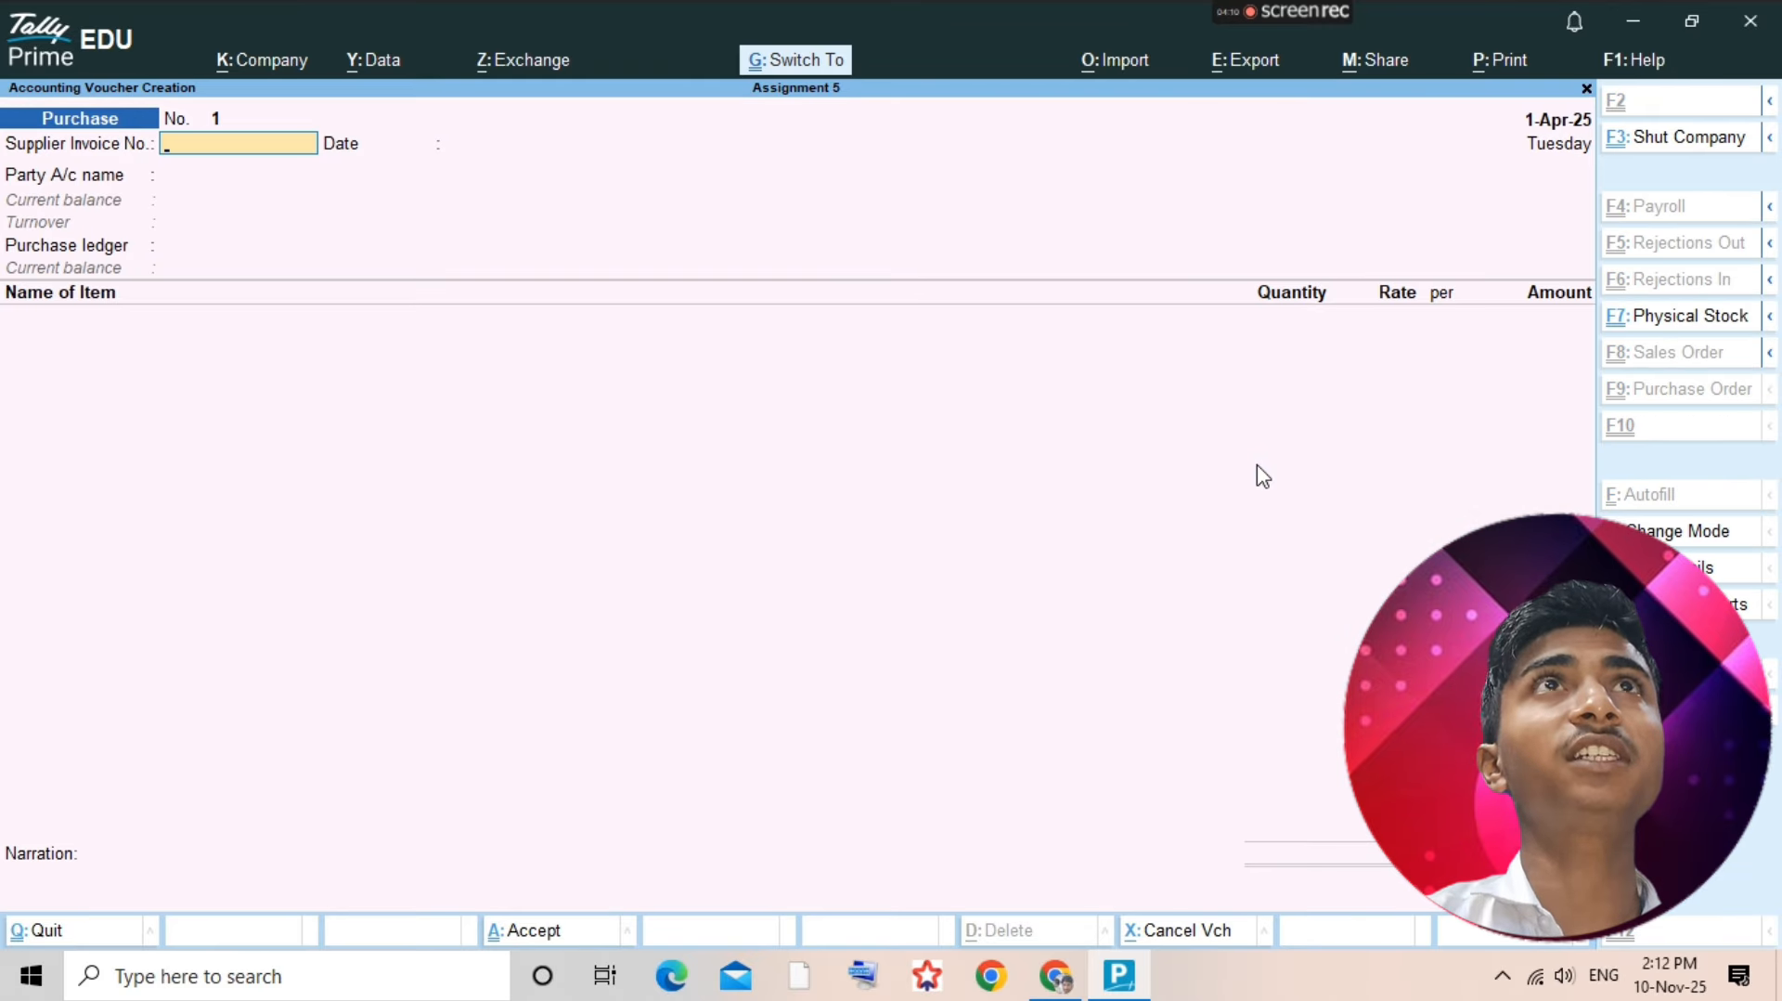
key(alt+g)
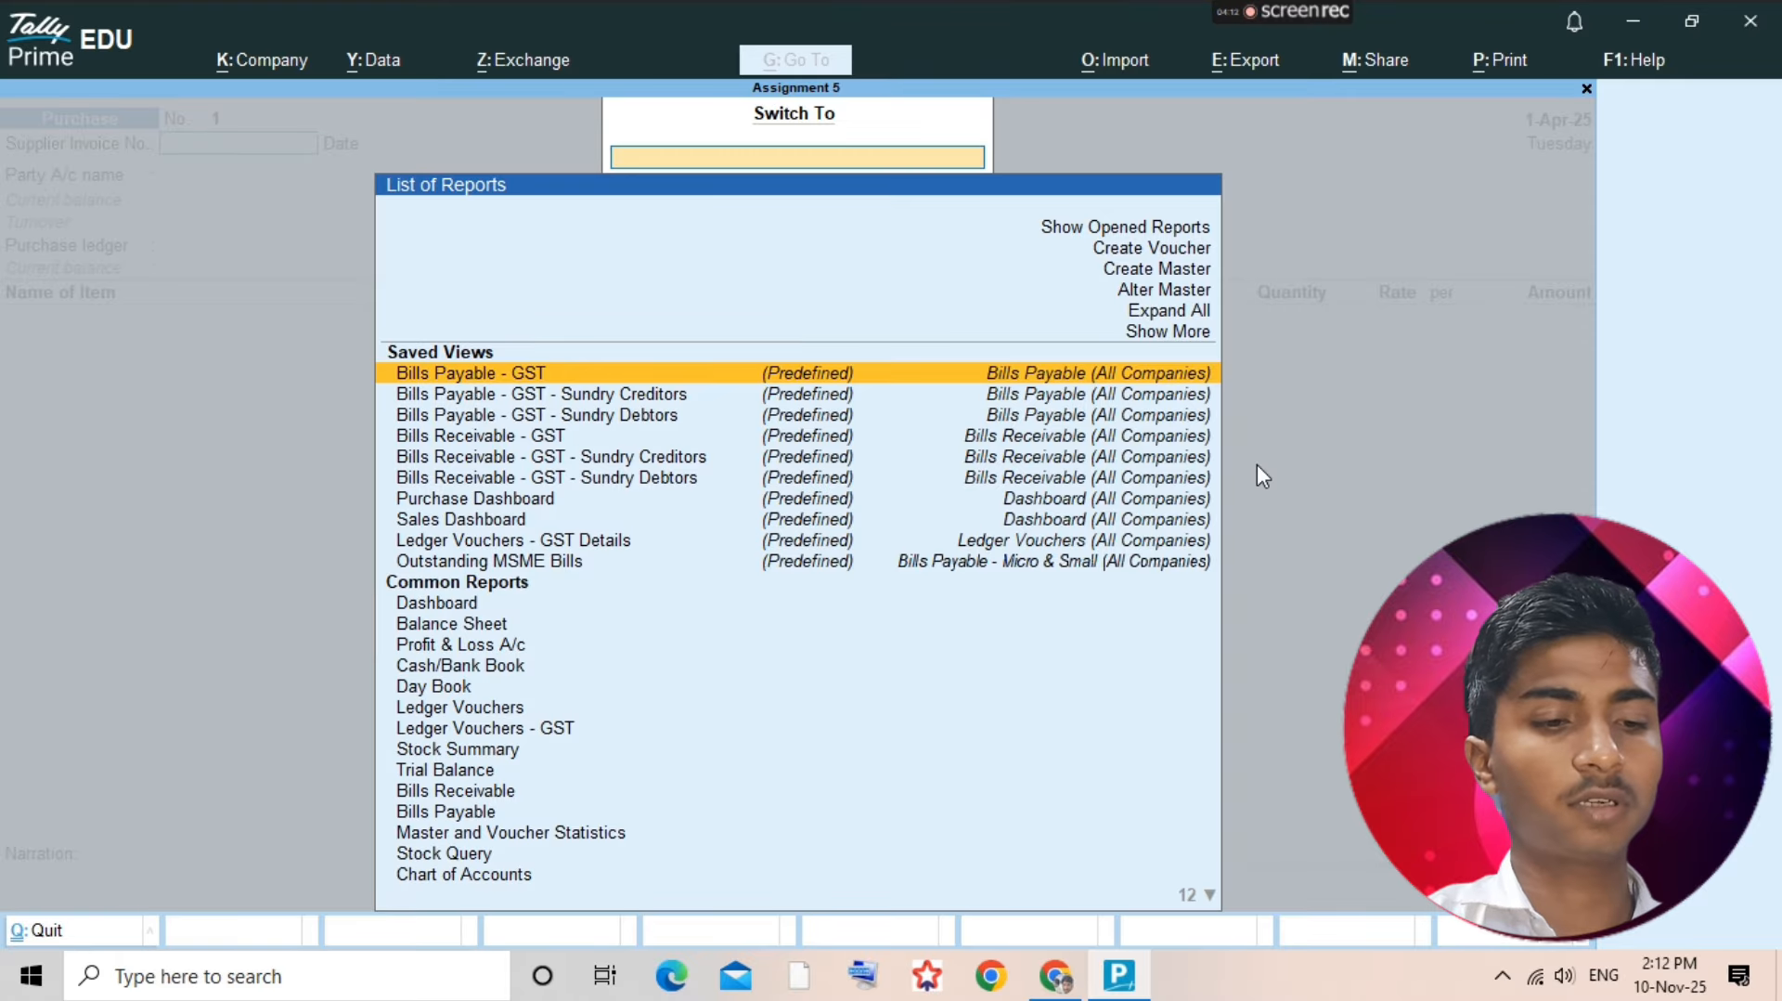
key(Escape)
key(ctrl+h)
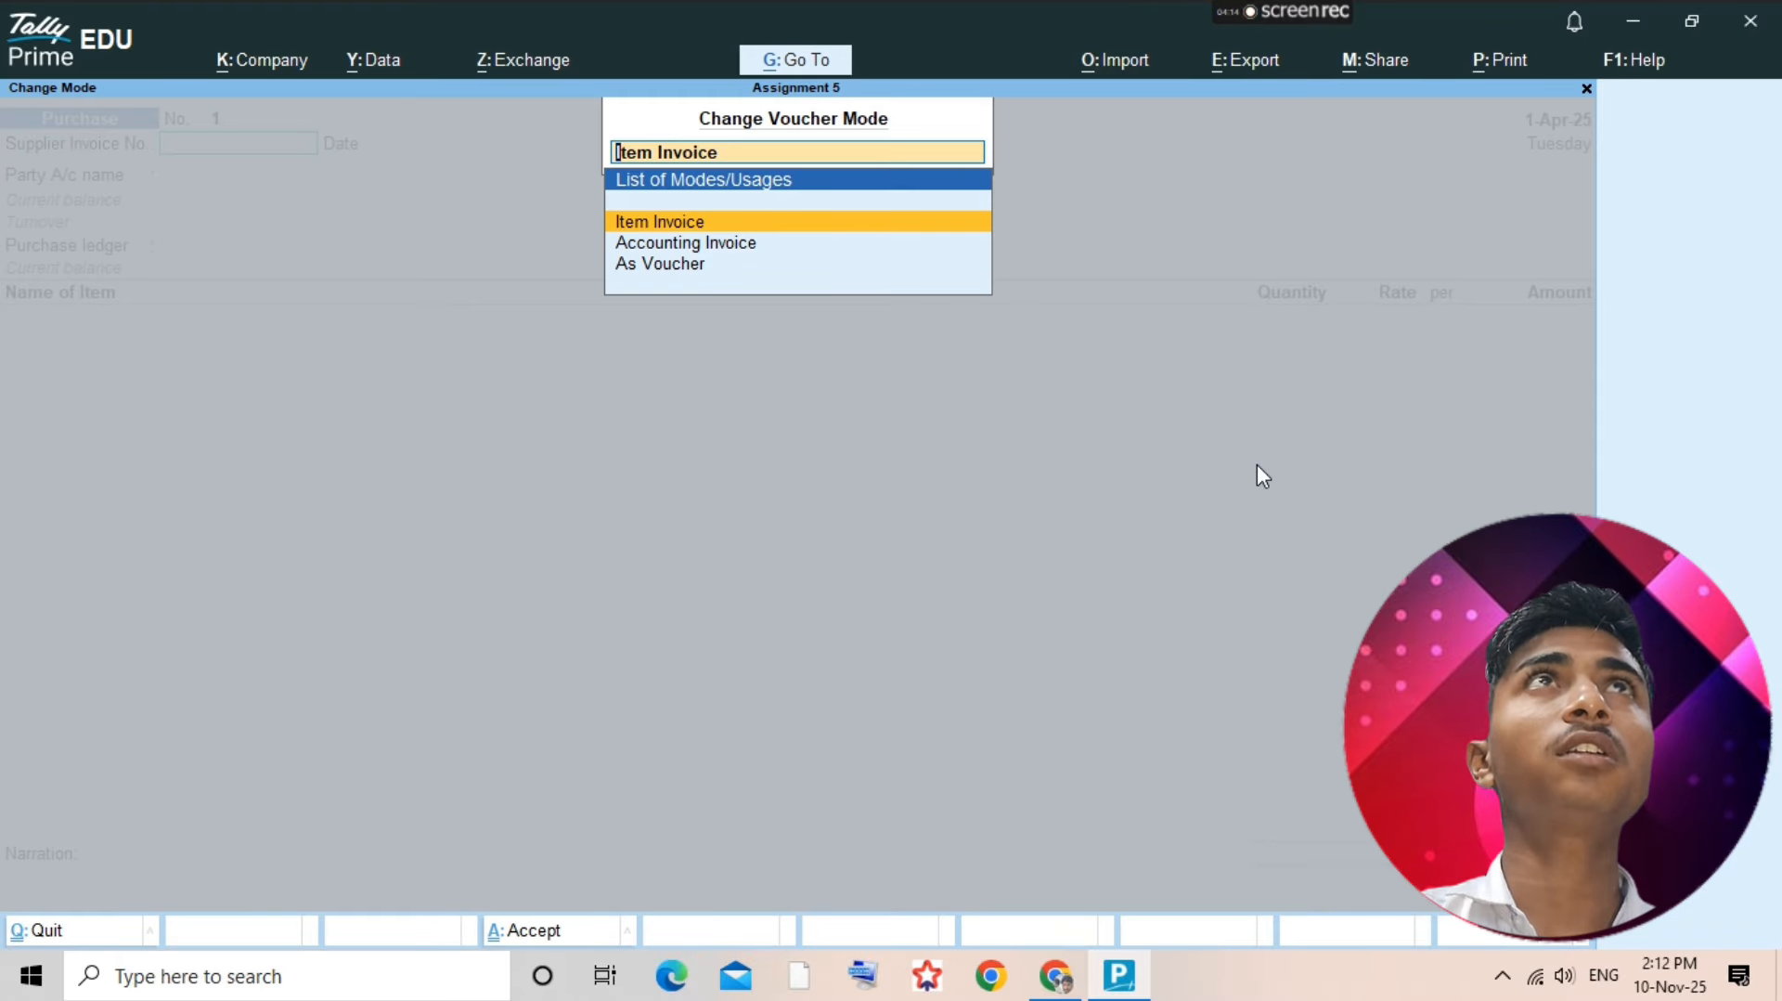
key(Down)
key(Down)
key(Return)
key(Return)
key(Return)
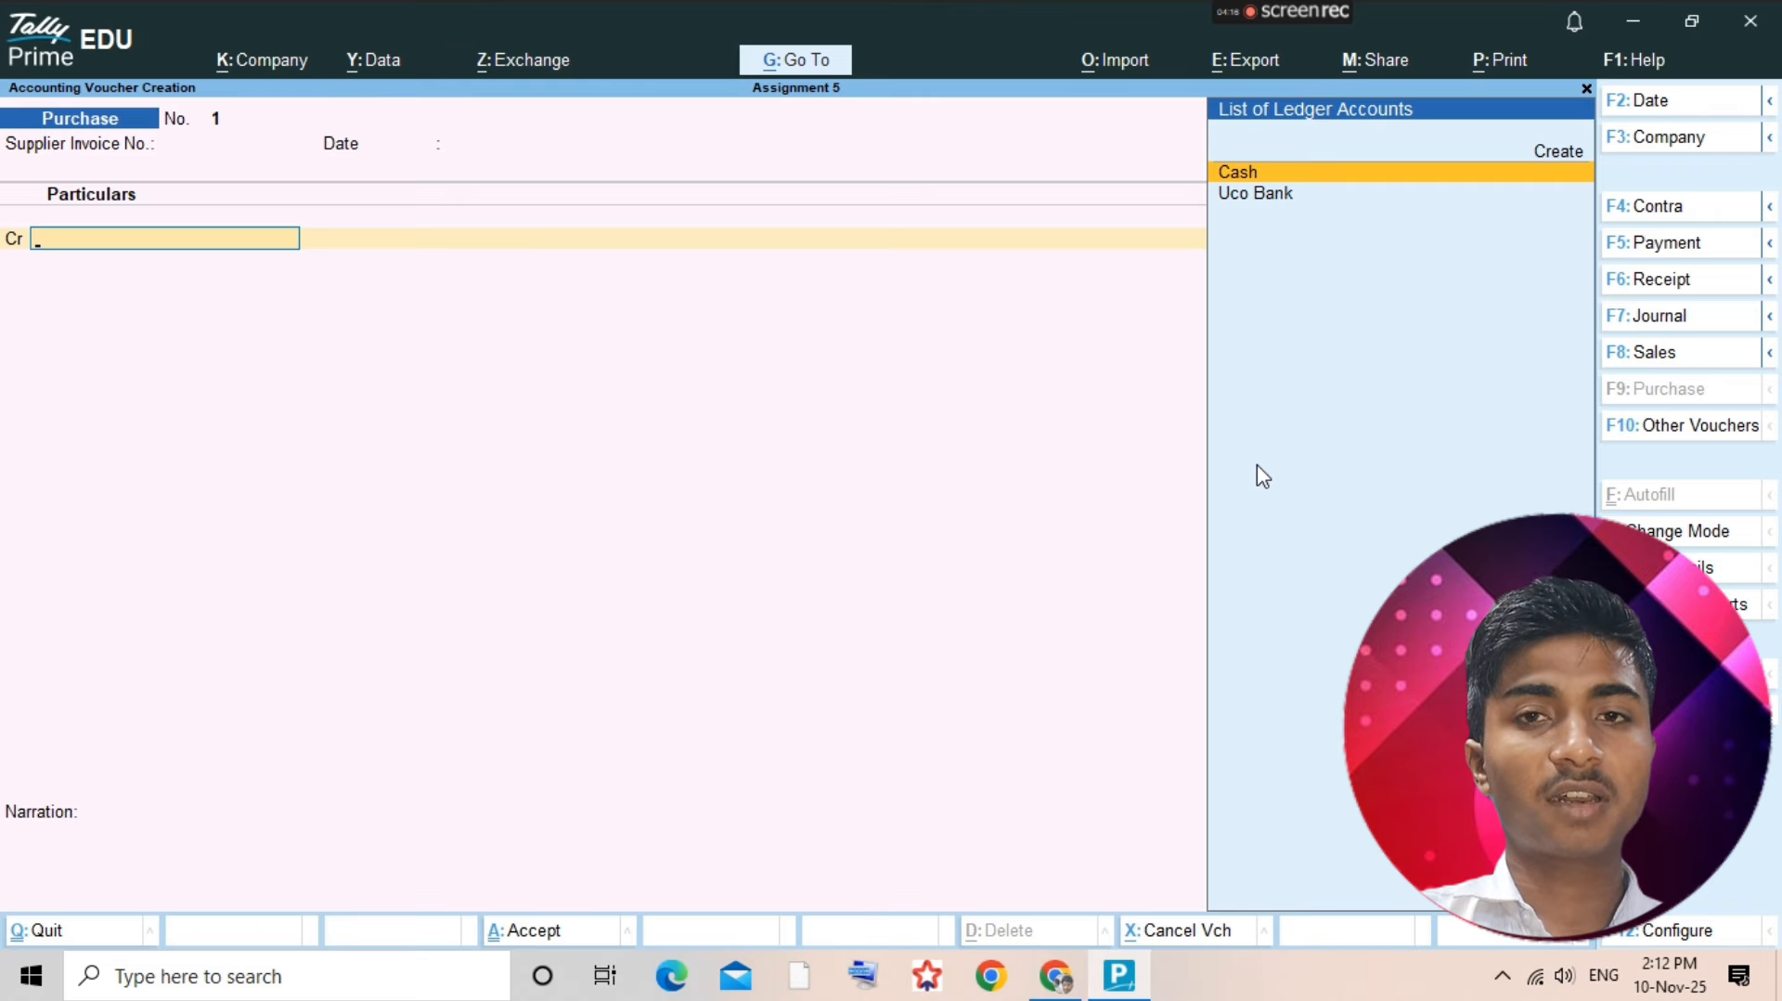
- Credit Cash with 22500 in the purchase voucher, leaving the receipt and party details blank
click(1262, 475)
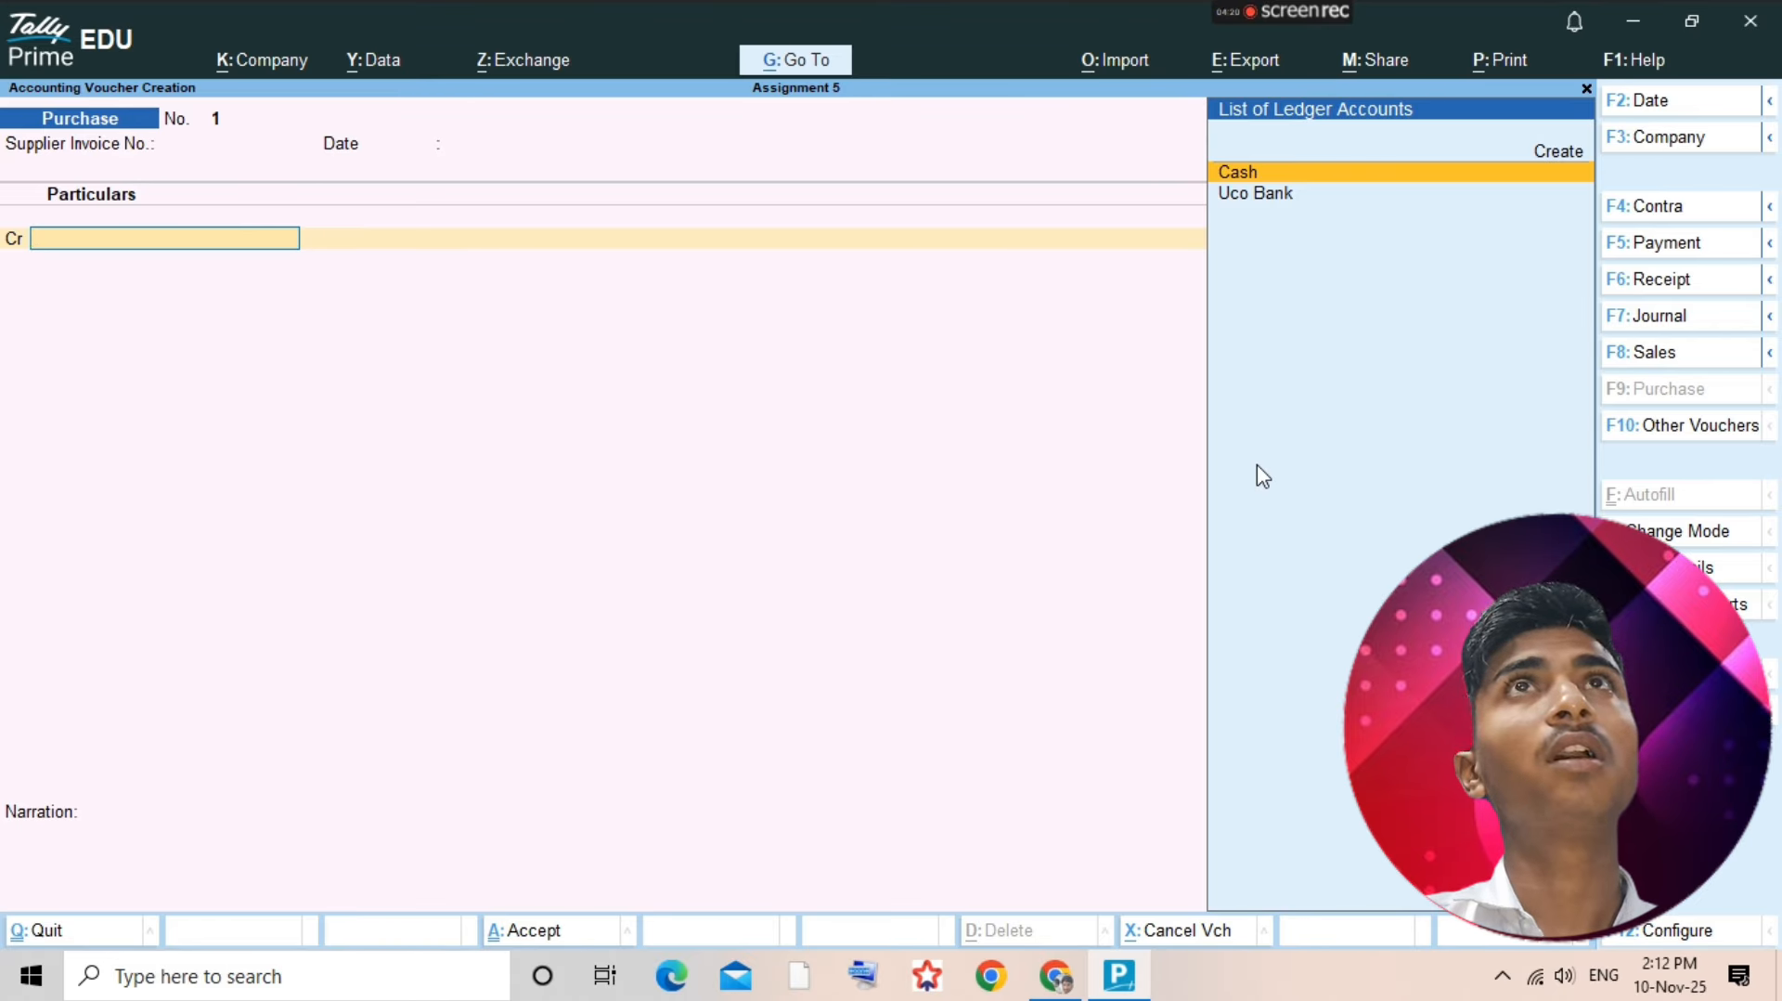
key(alt+Tab)
key(alt+Tab)
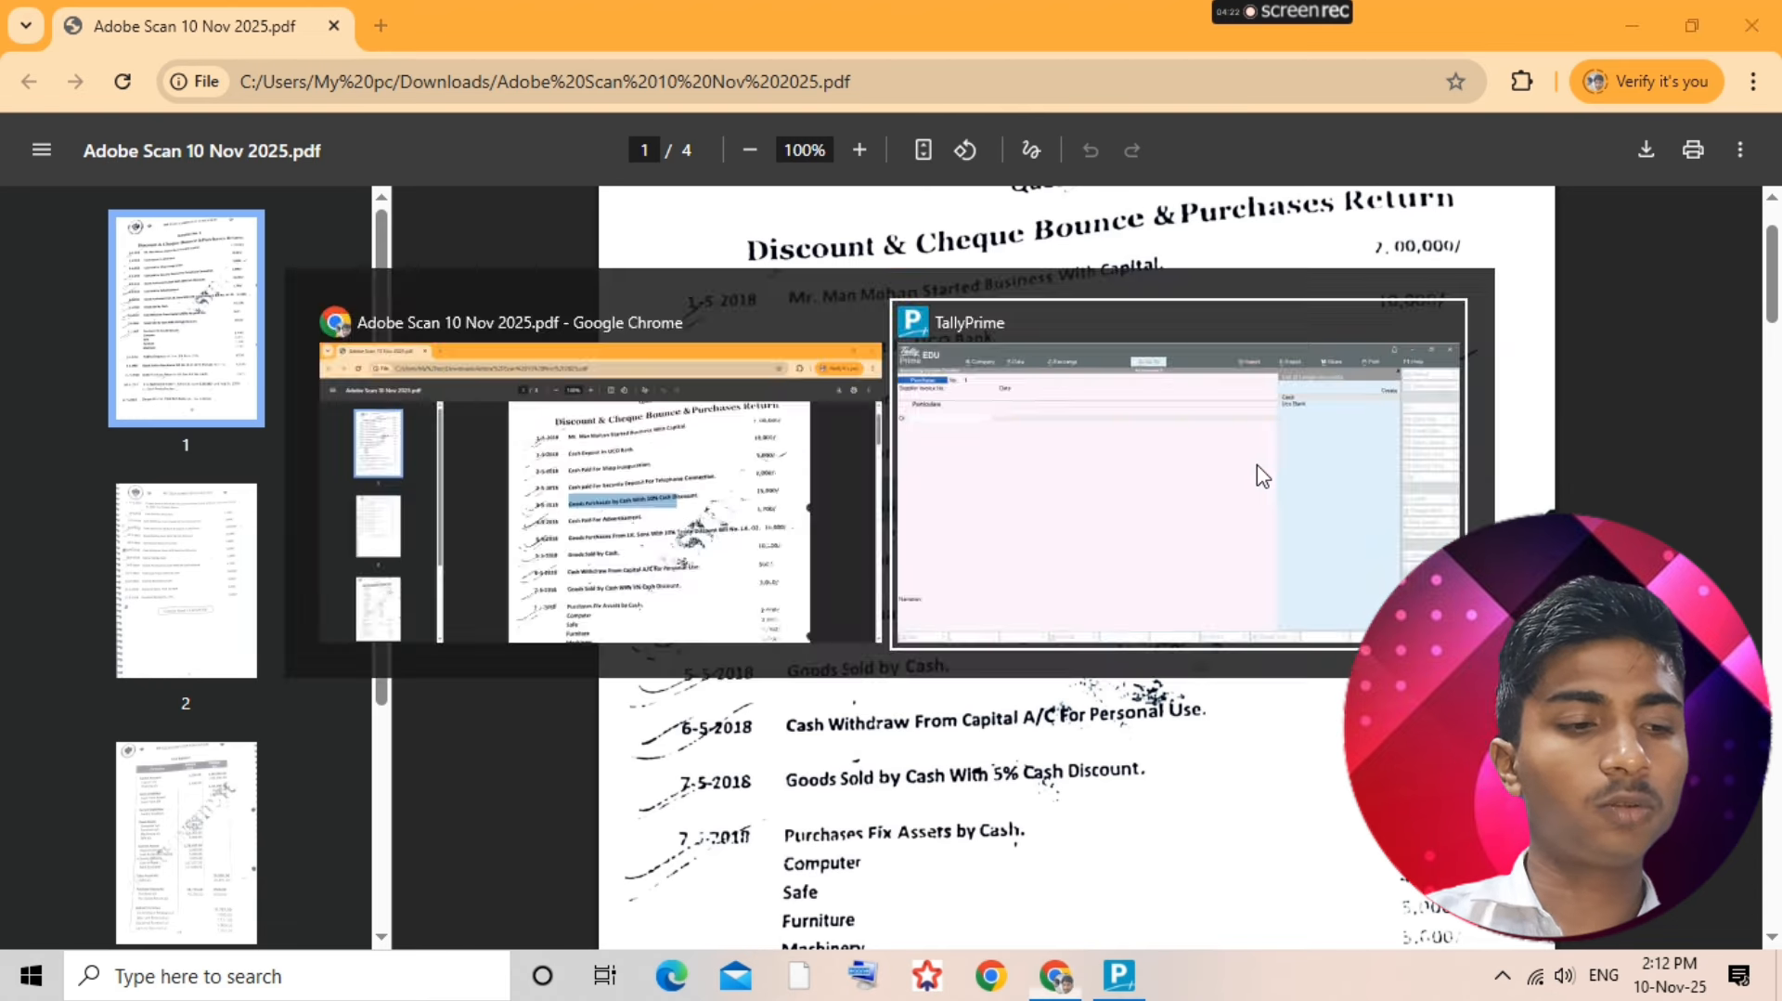
text(Cash)
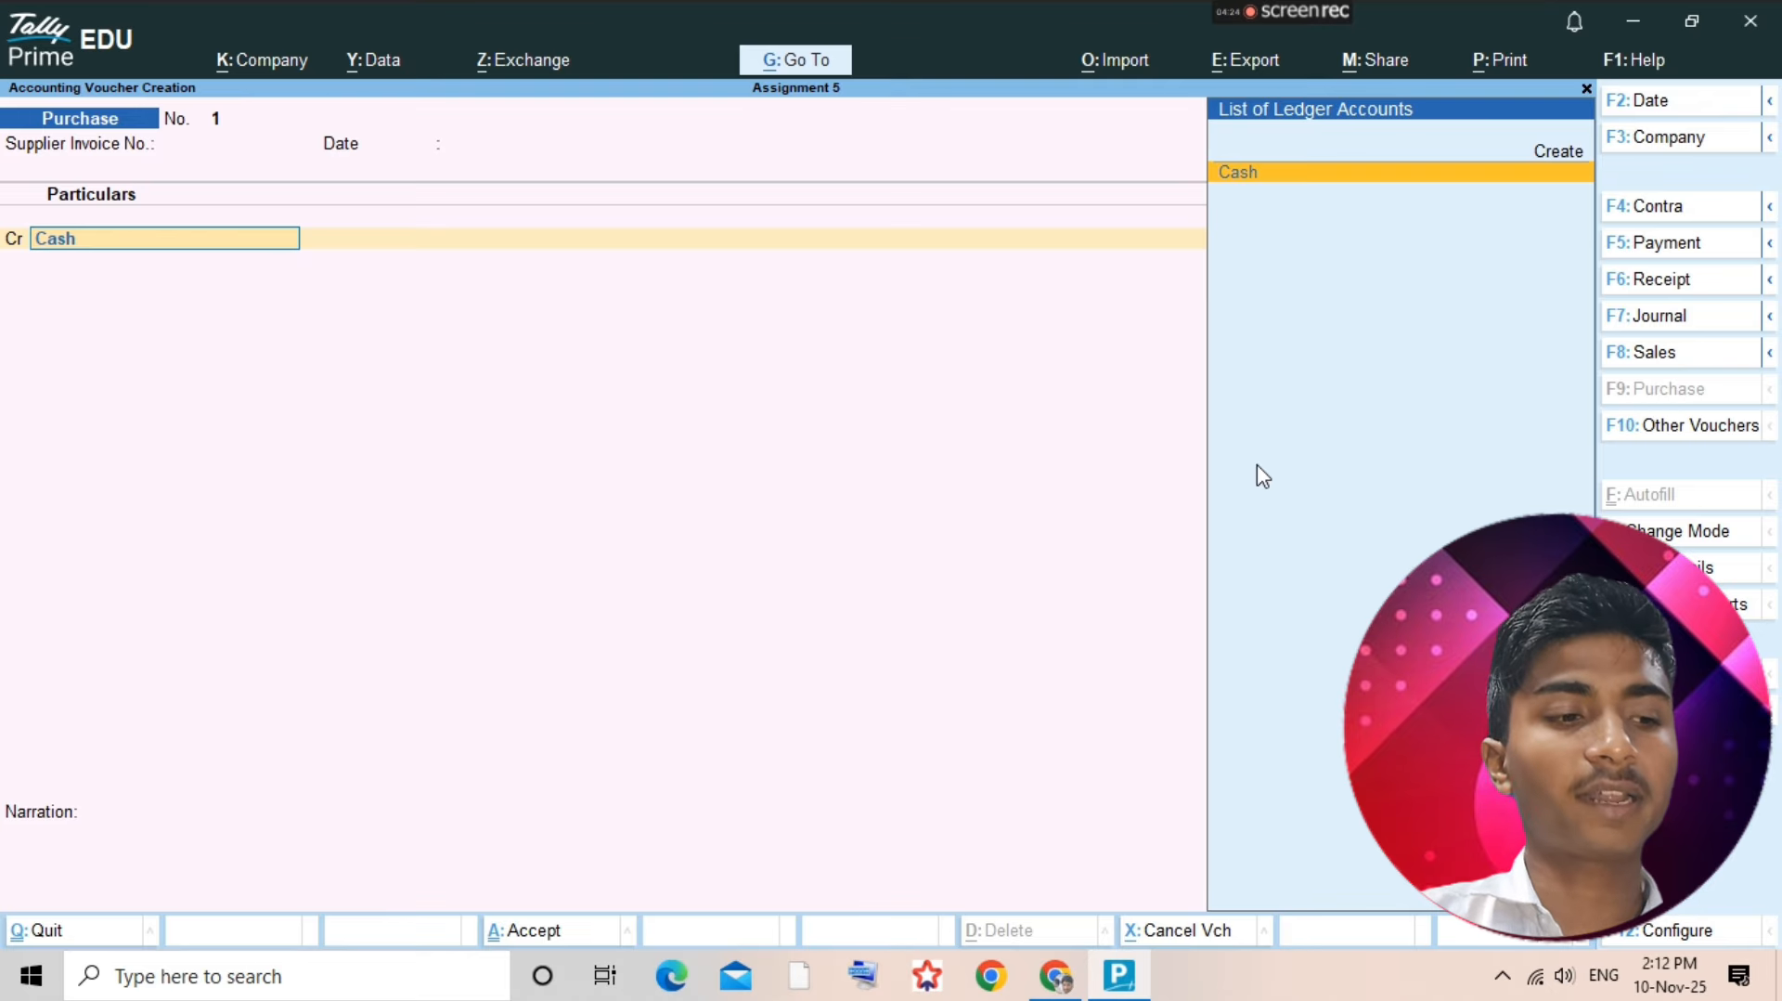
click(1263, 475)
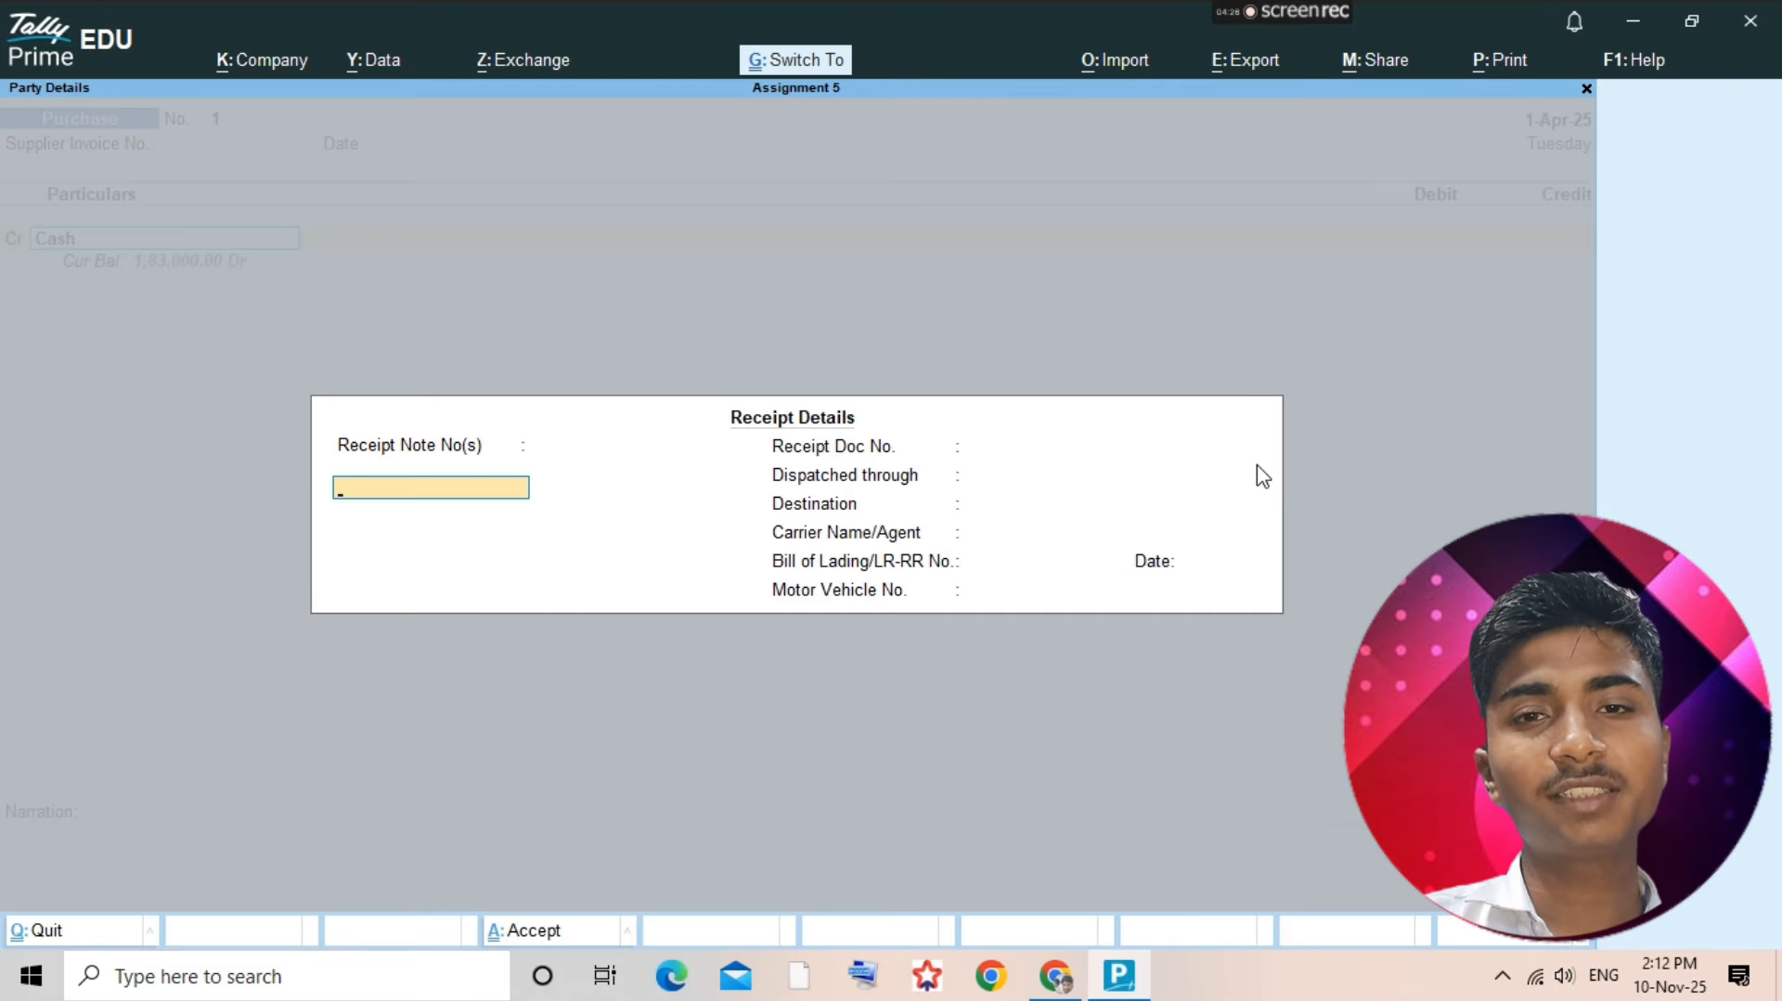
key(ctrl+a)
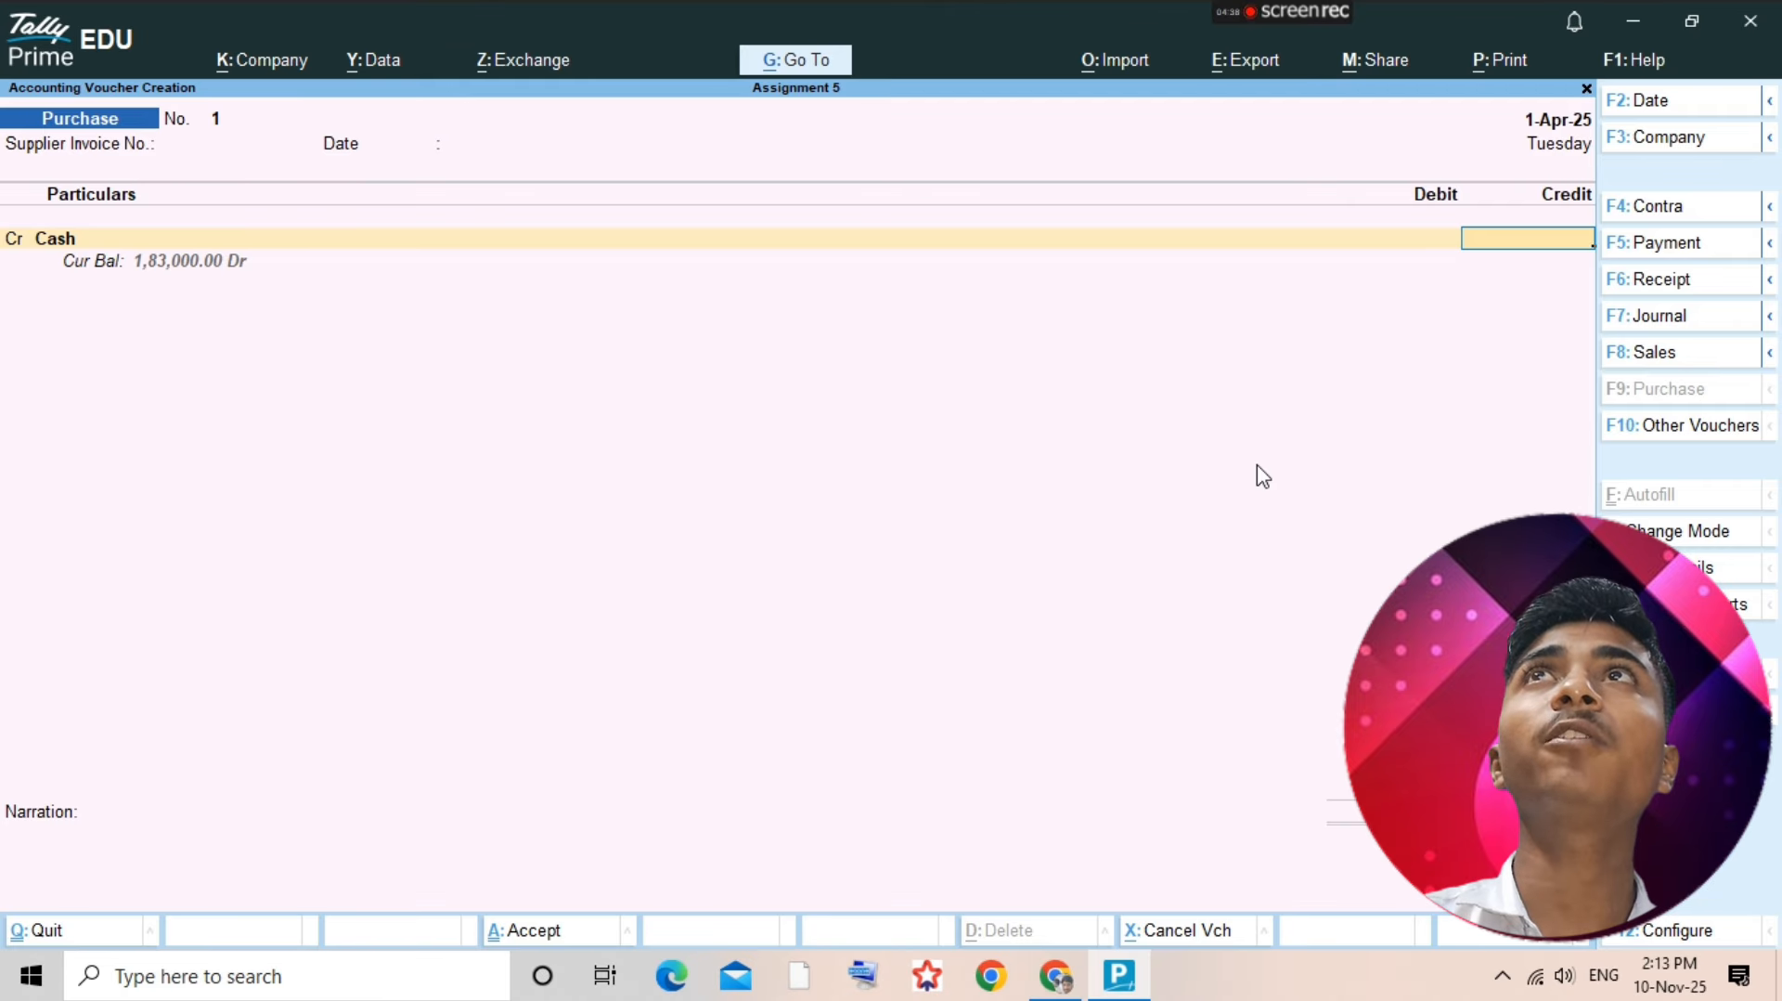
text(22500)
key(Return)
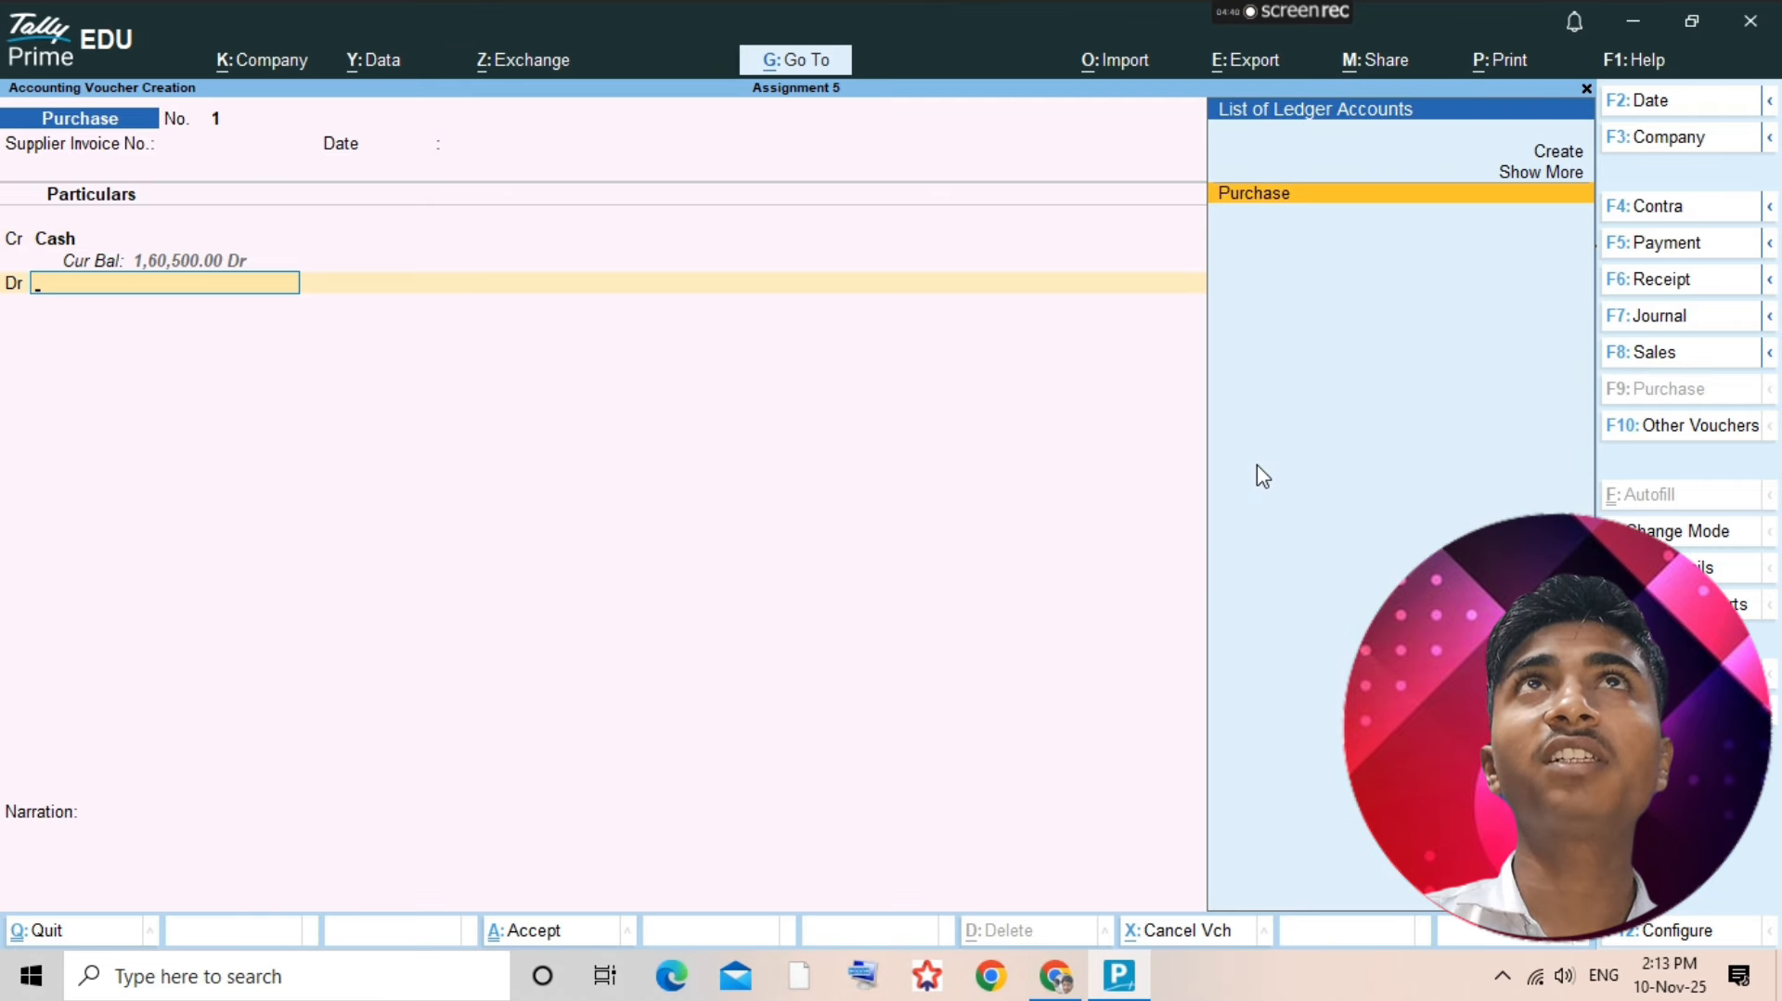
- Debit the Purchase ledger with 25000 in the purchase voucher
key(Return)
key(Escape)
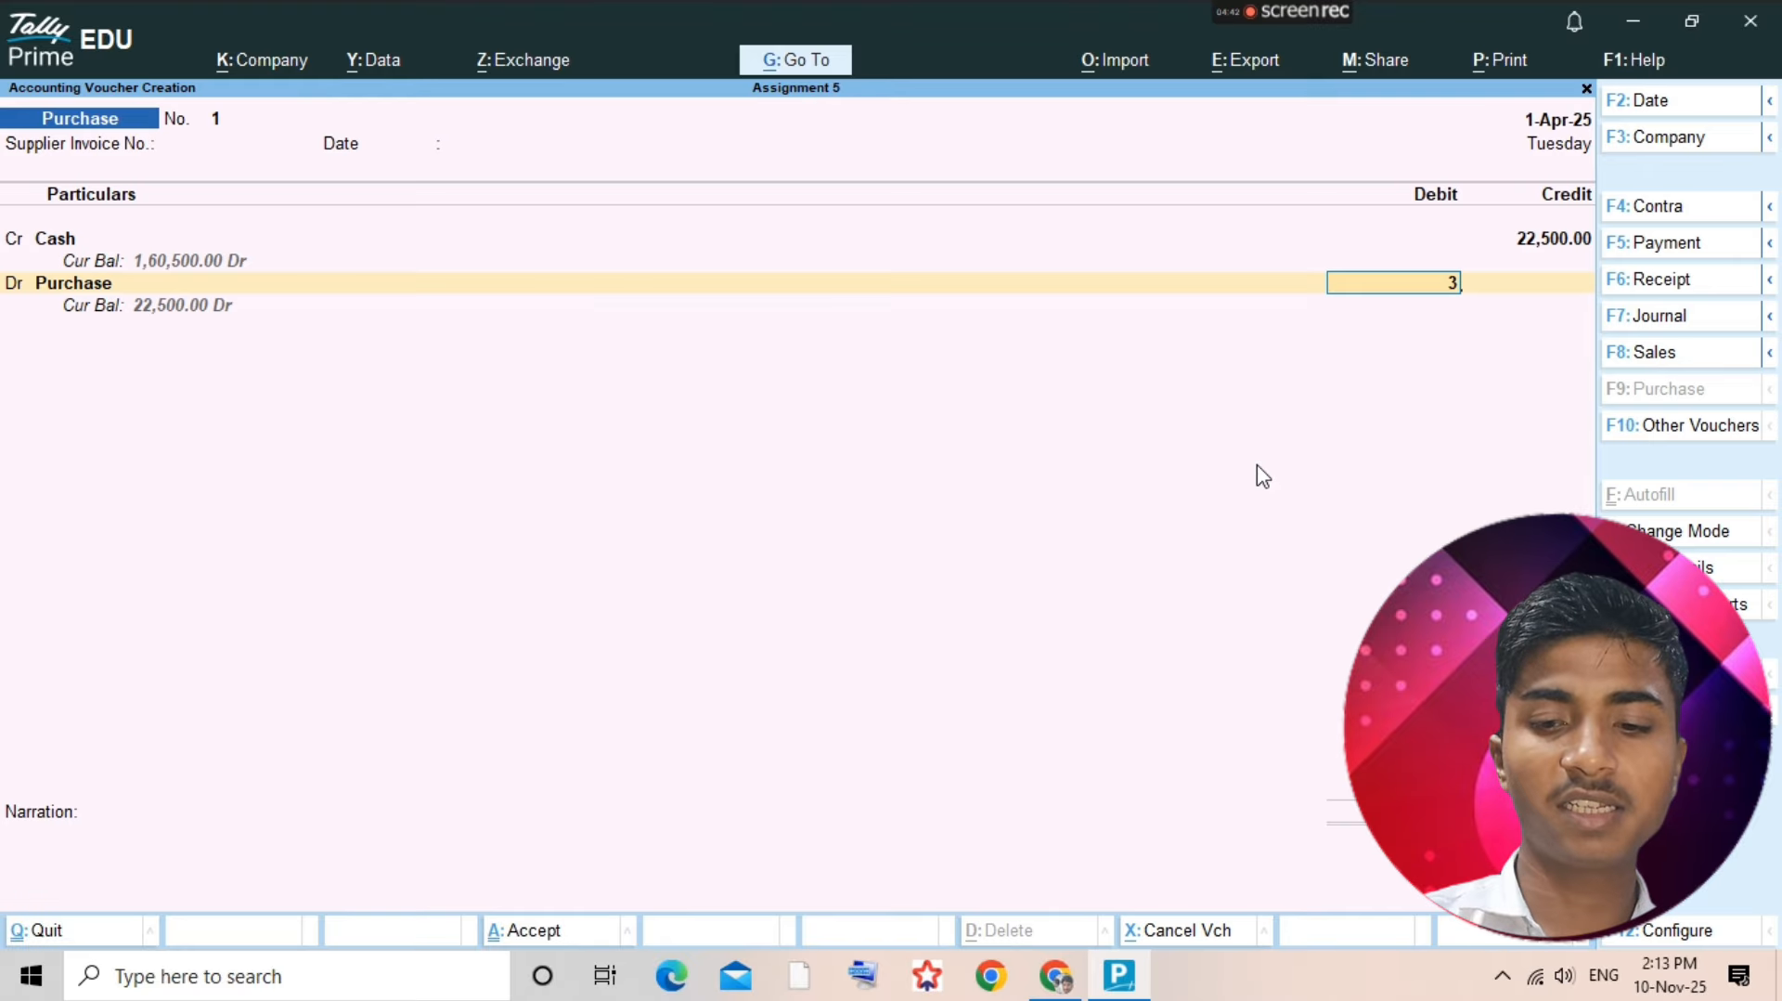
text(36)
key(BackSpace)
key(BackSpace)
text(25000)
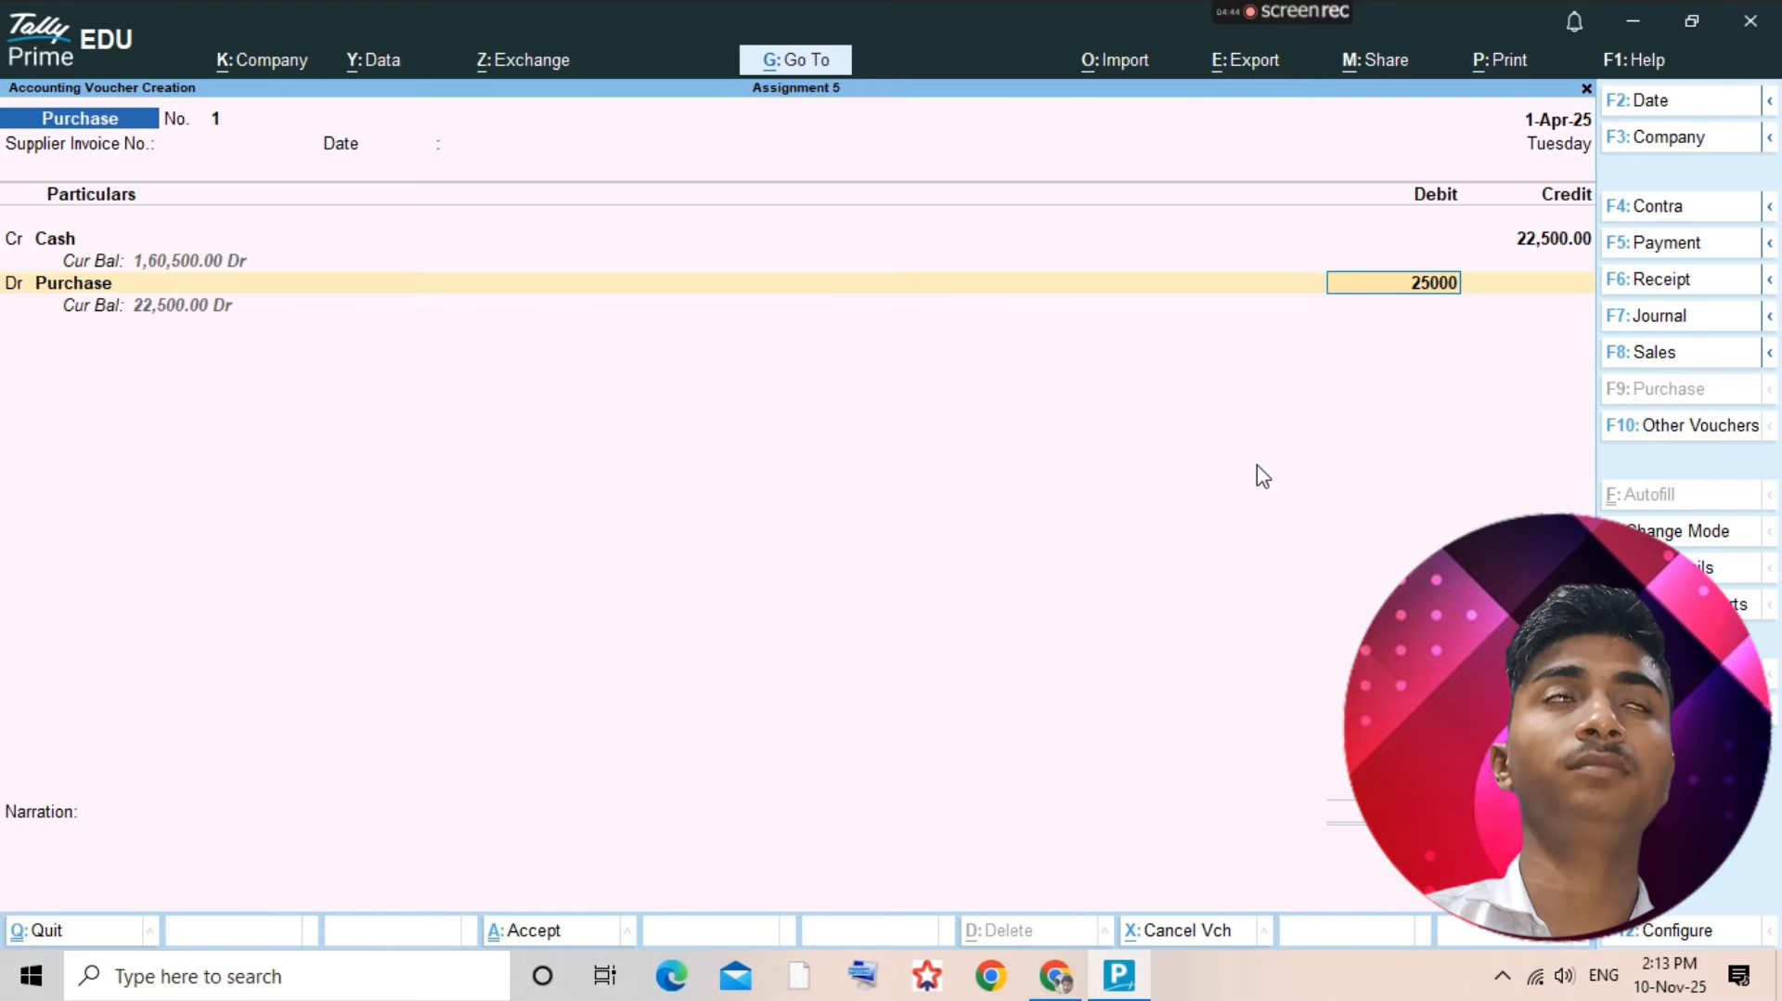
key(Return)
key(Return)
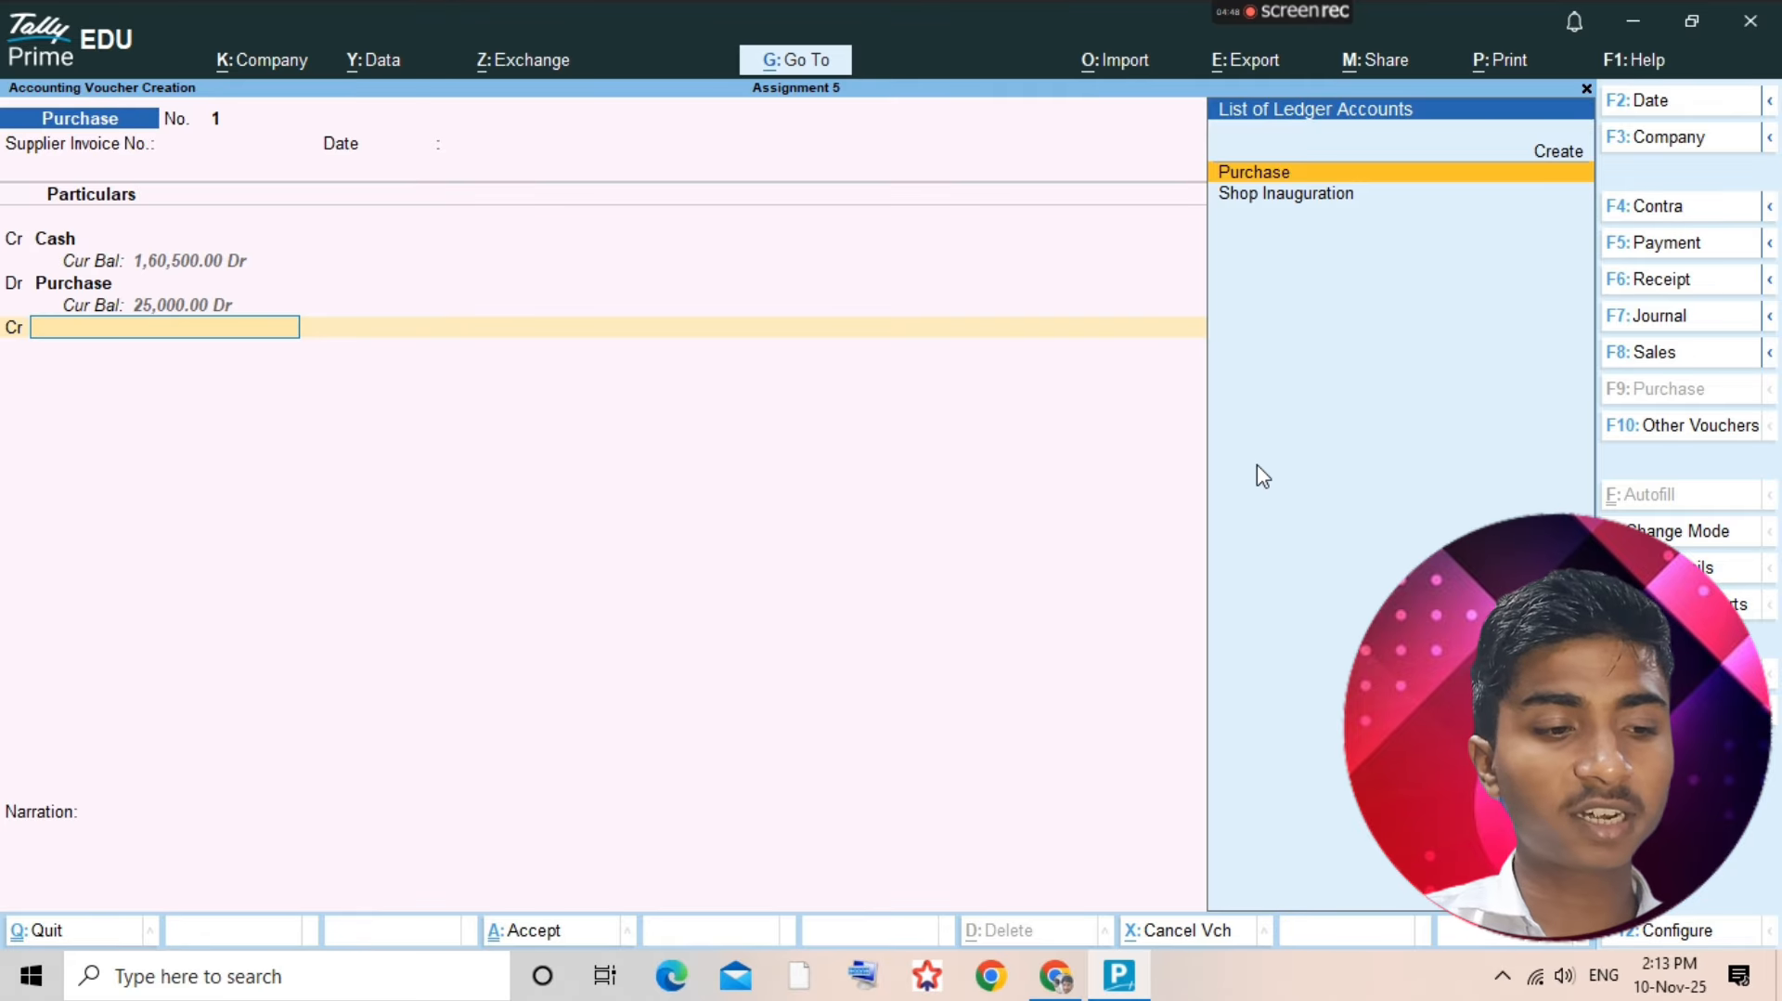
- Create a ledger named Discount Receive under Indirect Incomes from within the voucher and save it
key(alt+c)
text(Di)
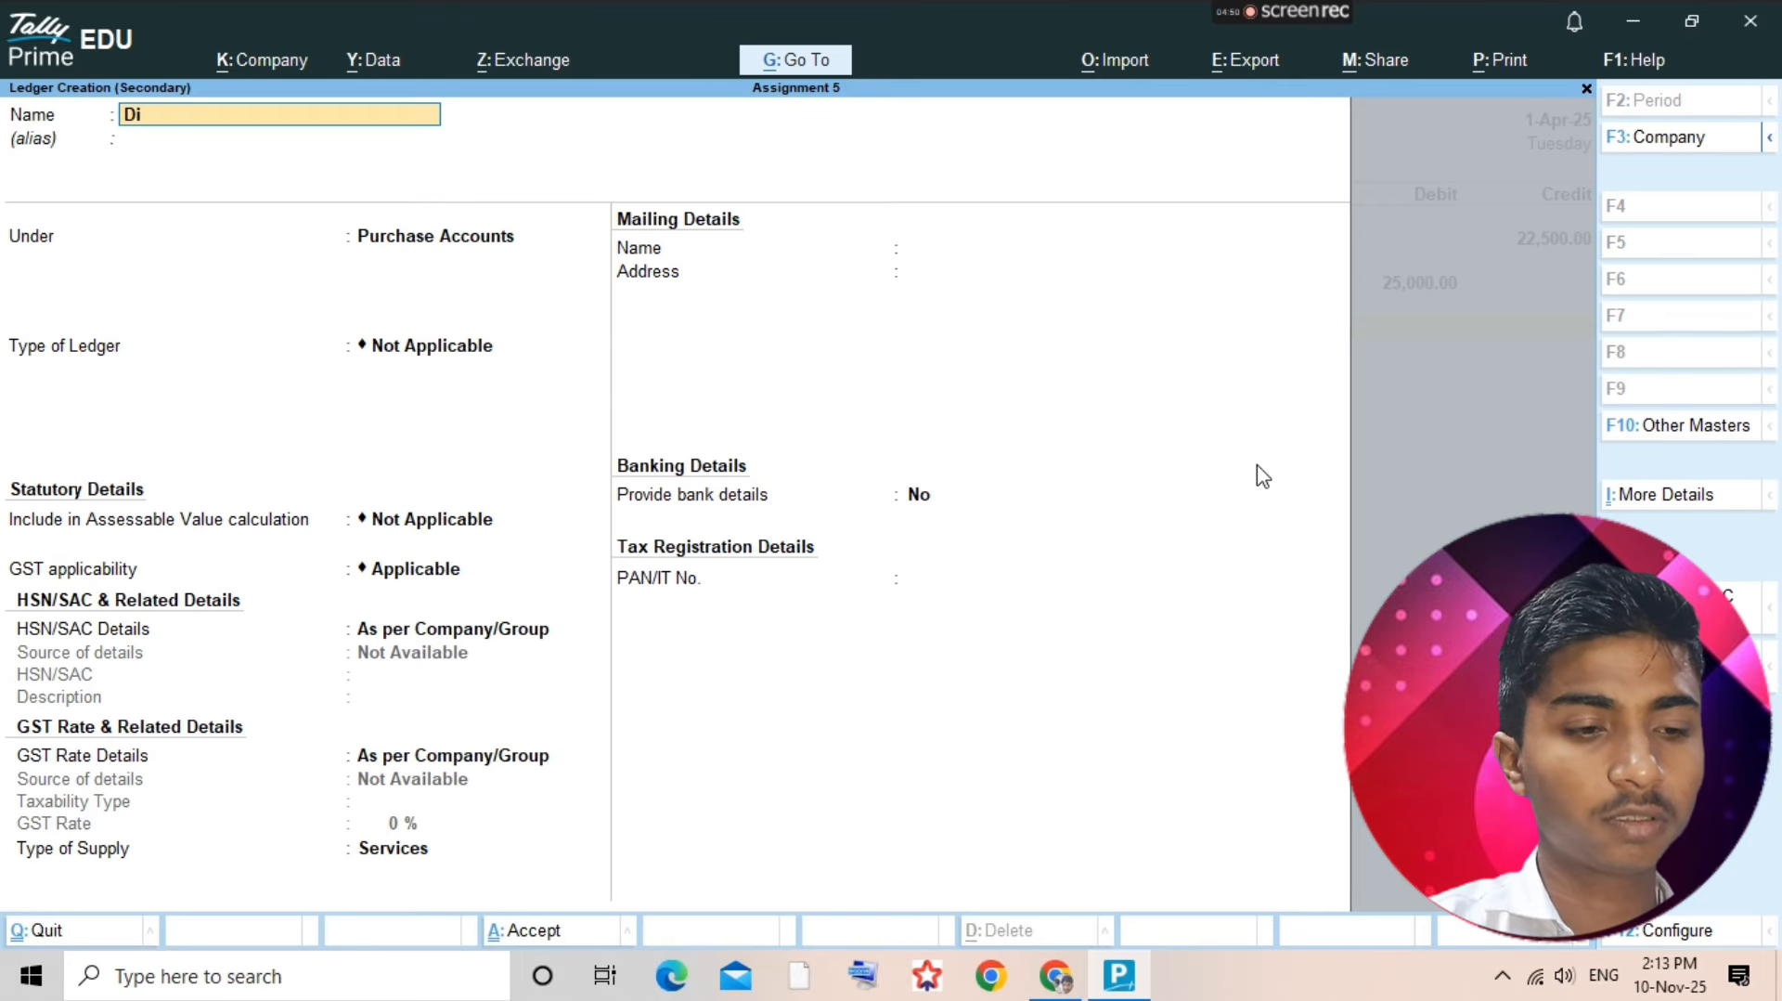
text(scount Receive)
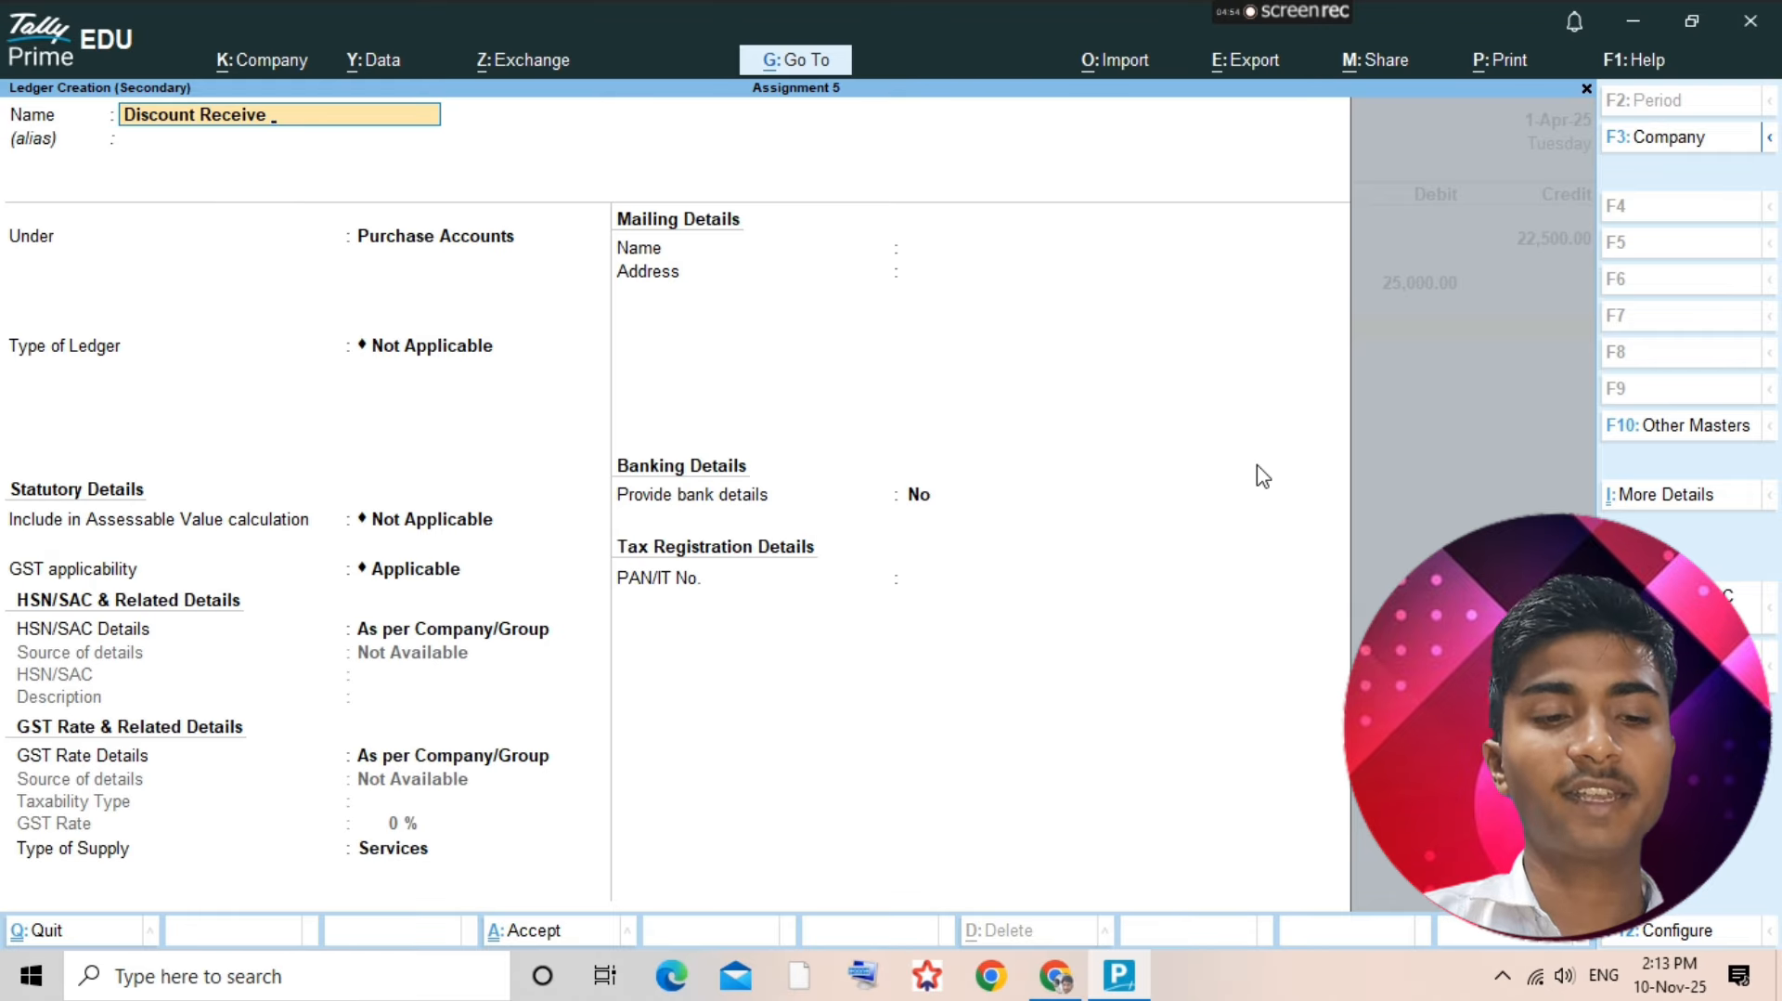
key(Return)
key(BackSpace)
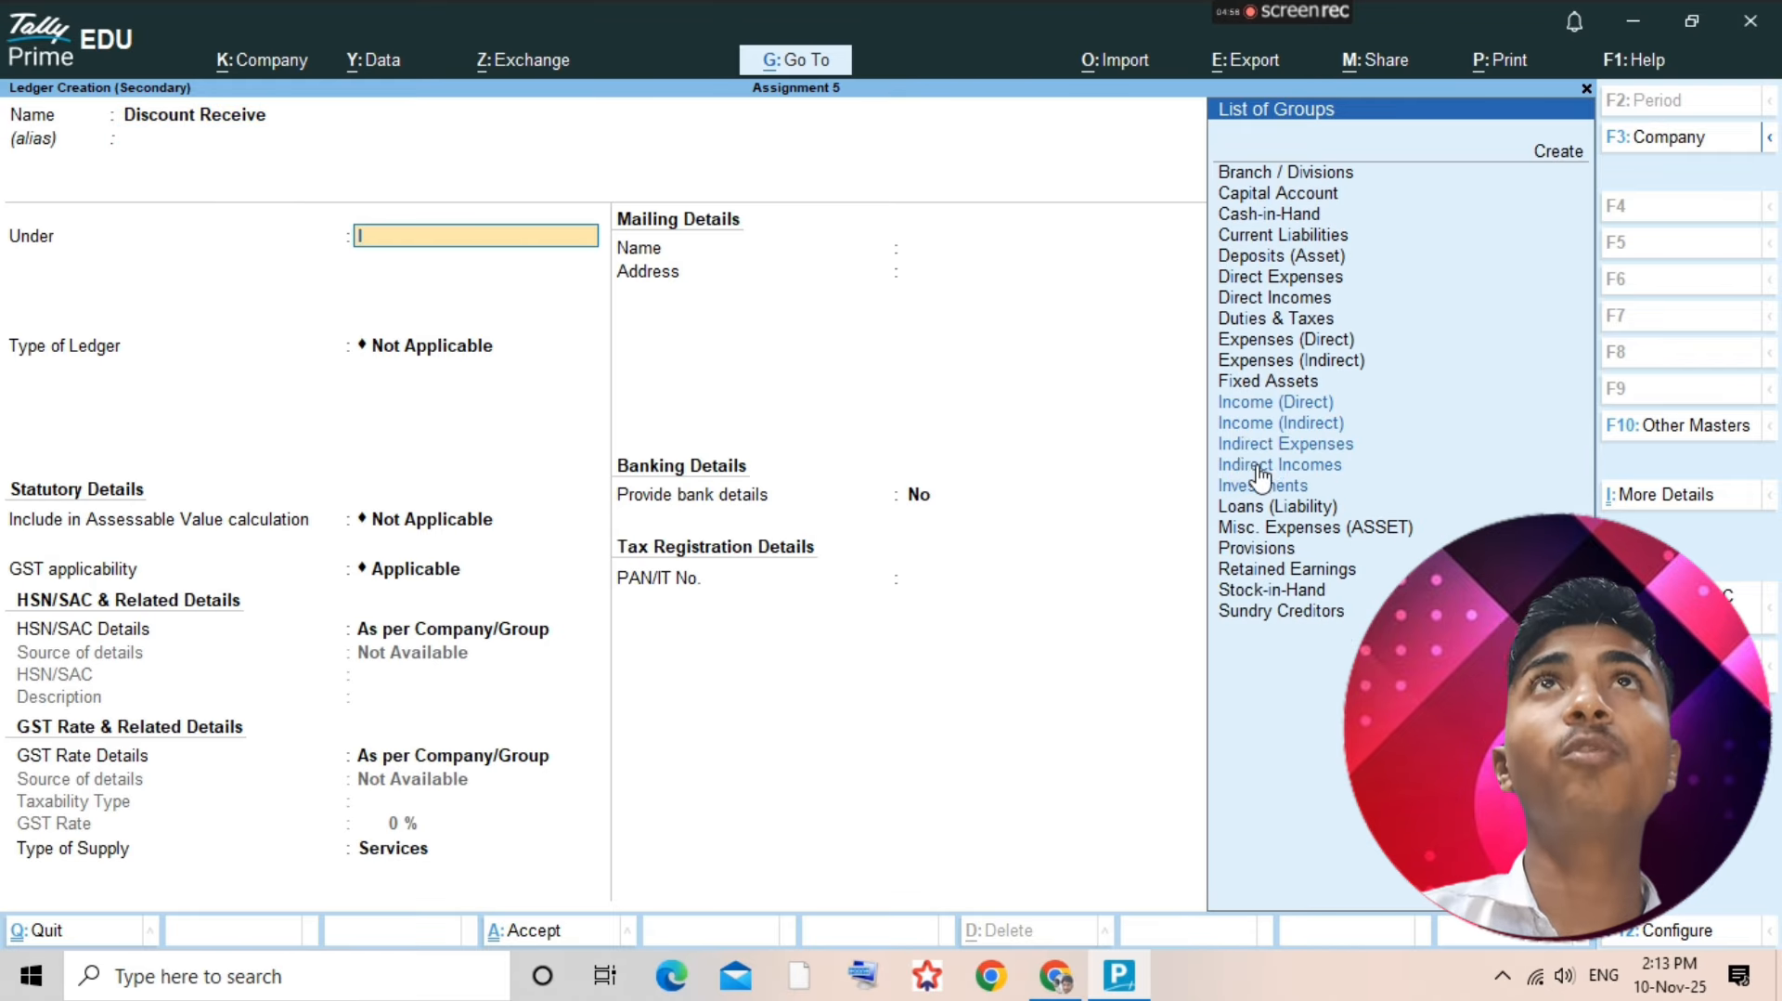
text(Indi)
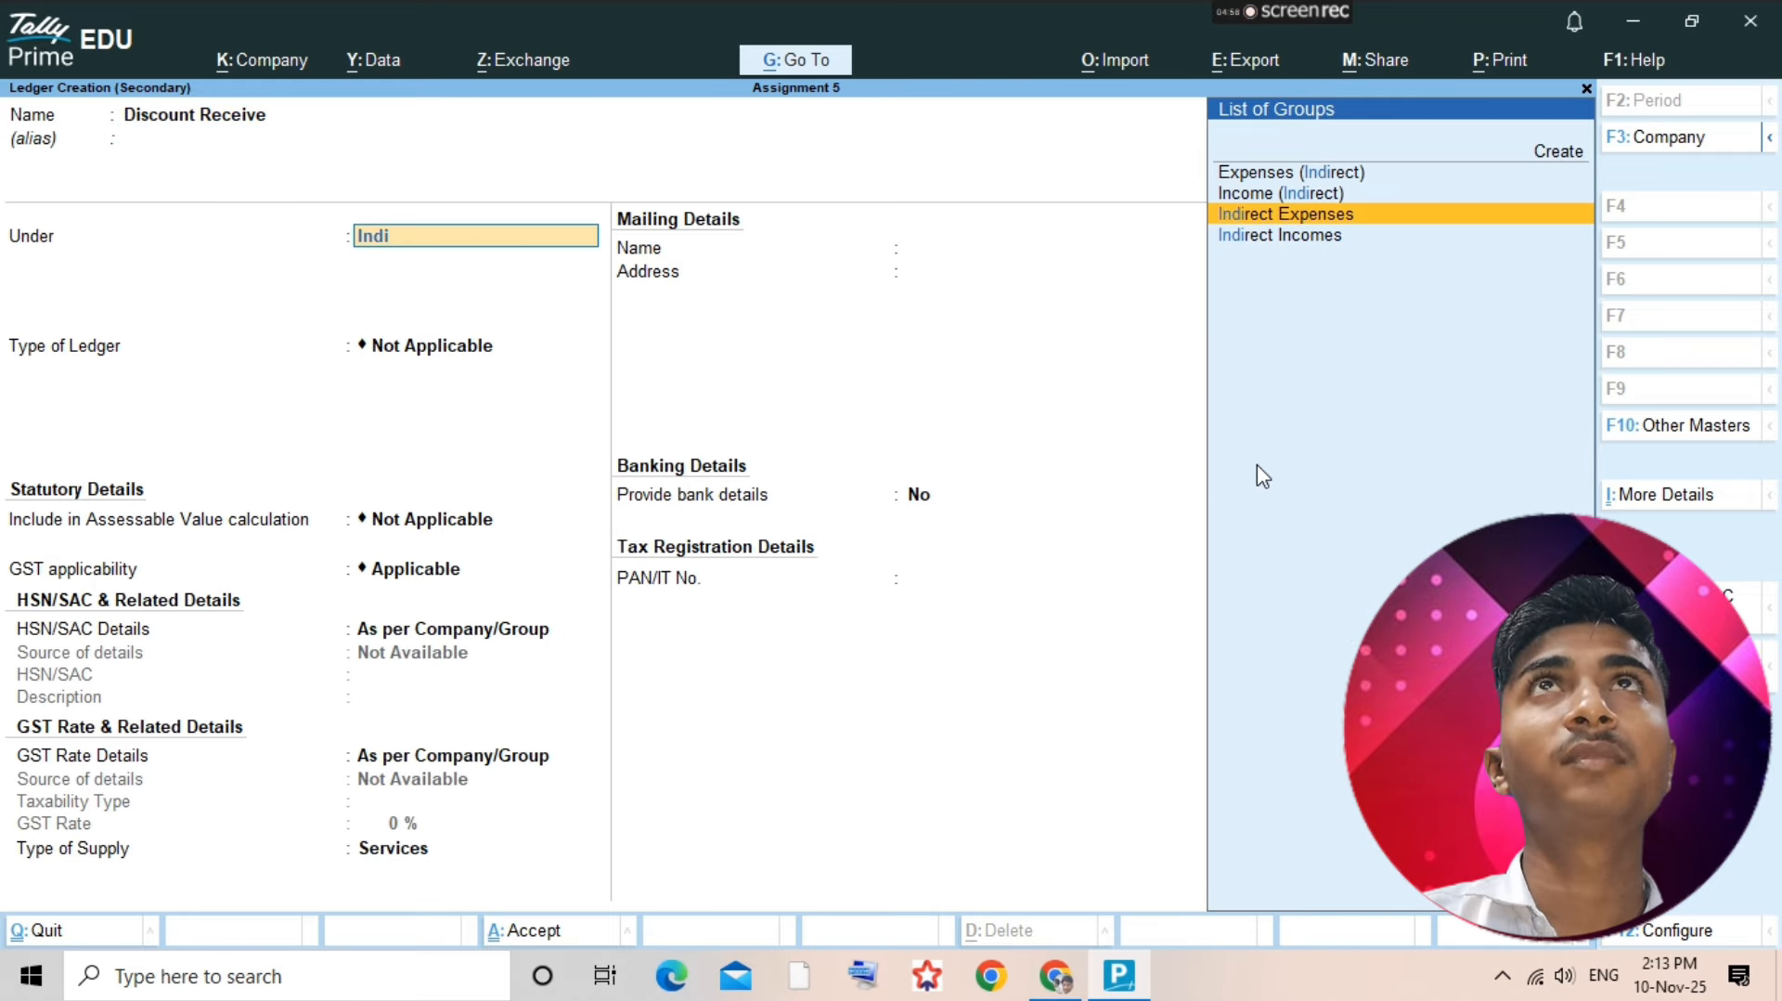
key(Down)
key(Return)
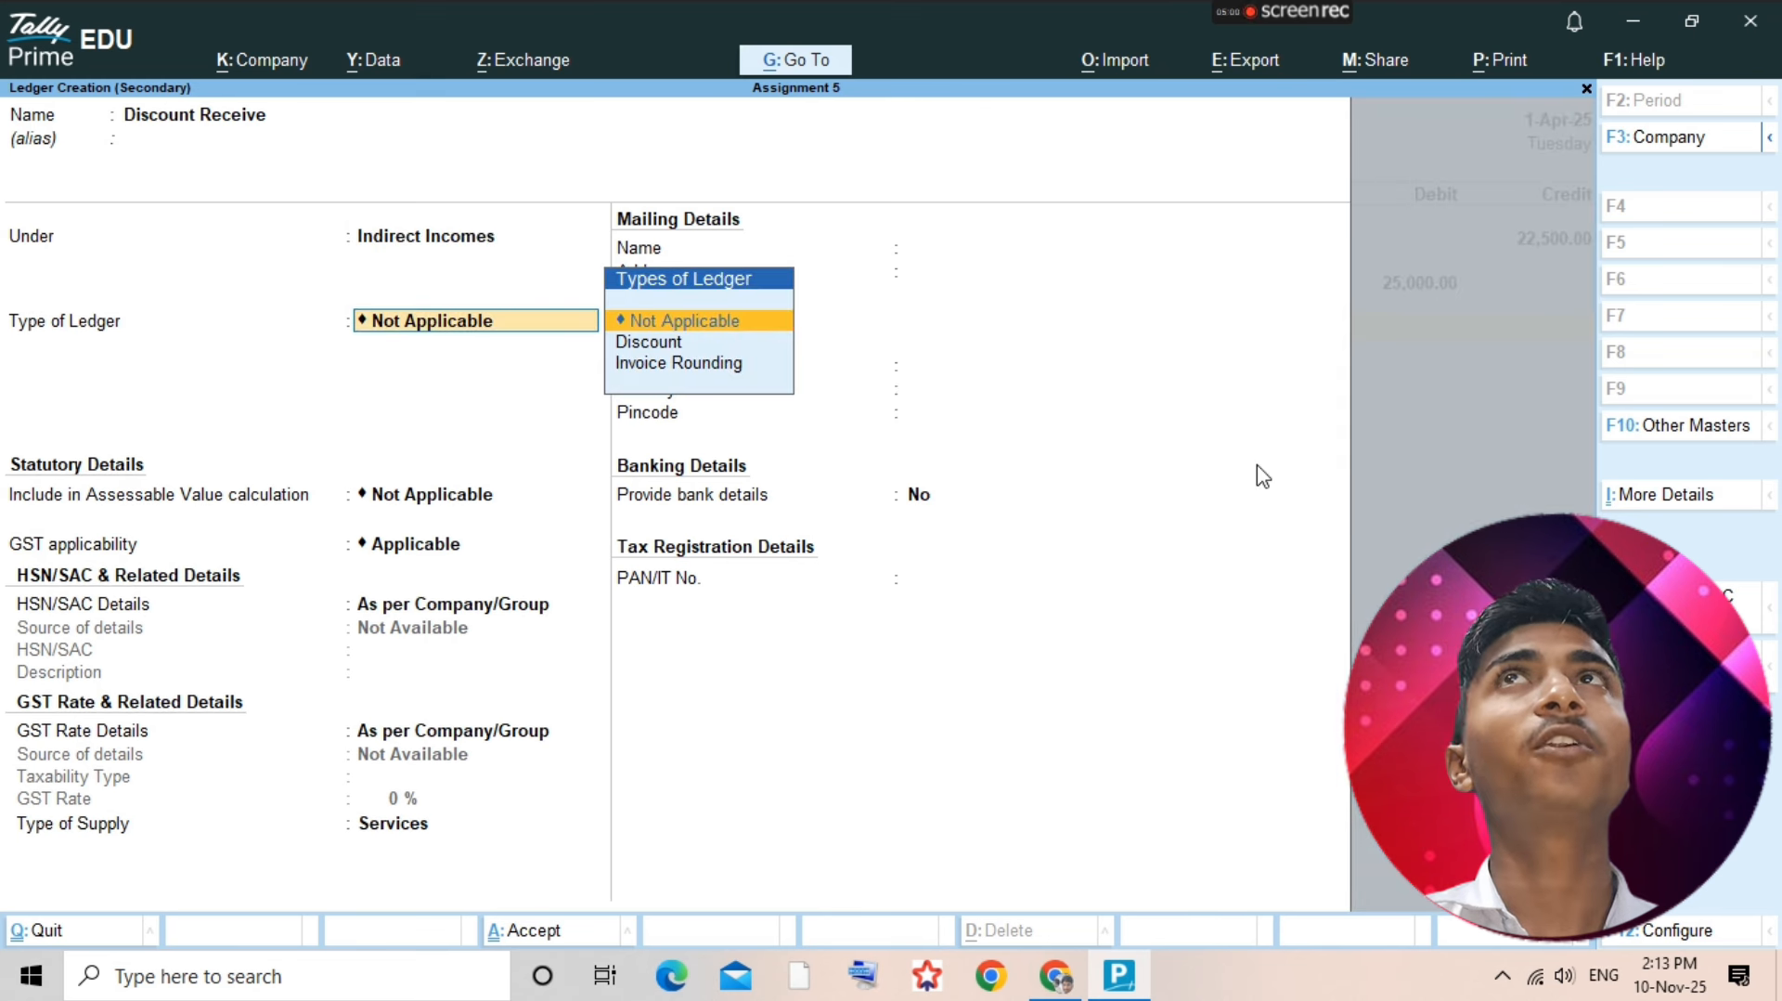
key(ctrl+a)
- Credit Discount Receive with 2,500, save the purchase voucher and leave the Purchase ledger report
key(Return)
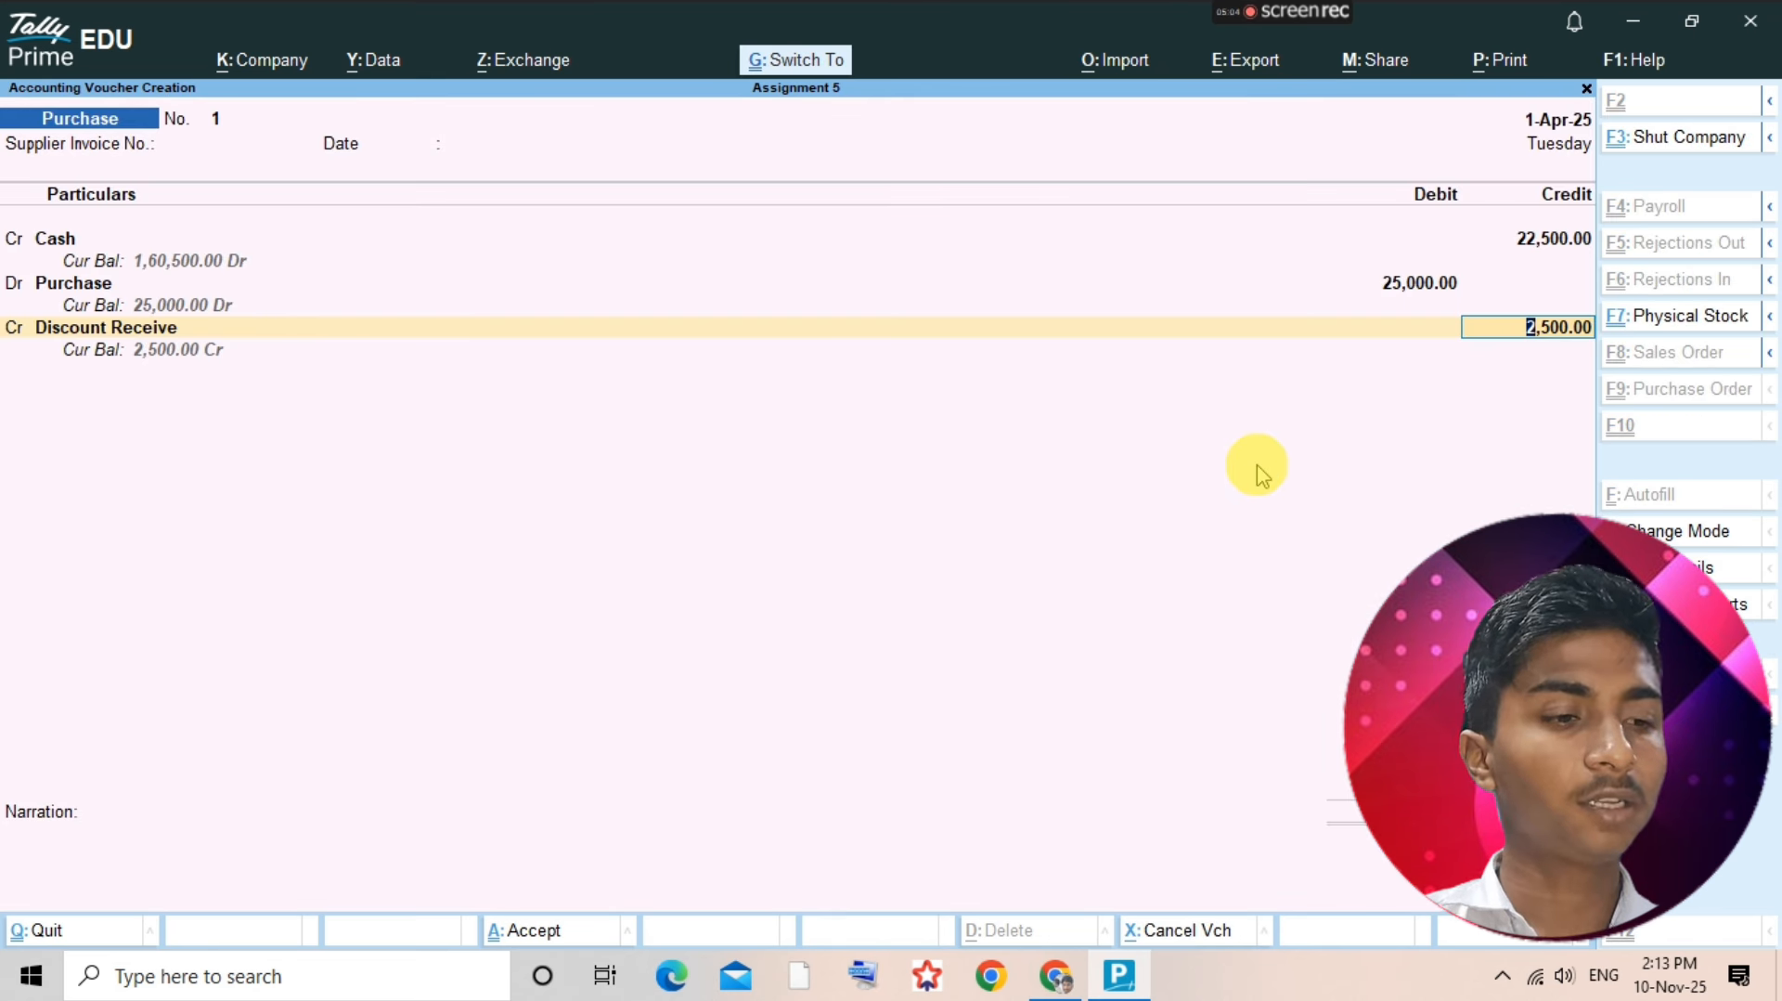
key(ctrl+a)
key(Escape)
- Consult the question PDF for the next entry, create a ledger named Advertisement under Indirect Expenses and open its ledger report
key(alt+Tab)
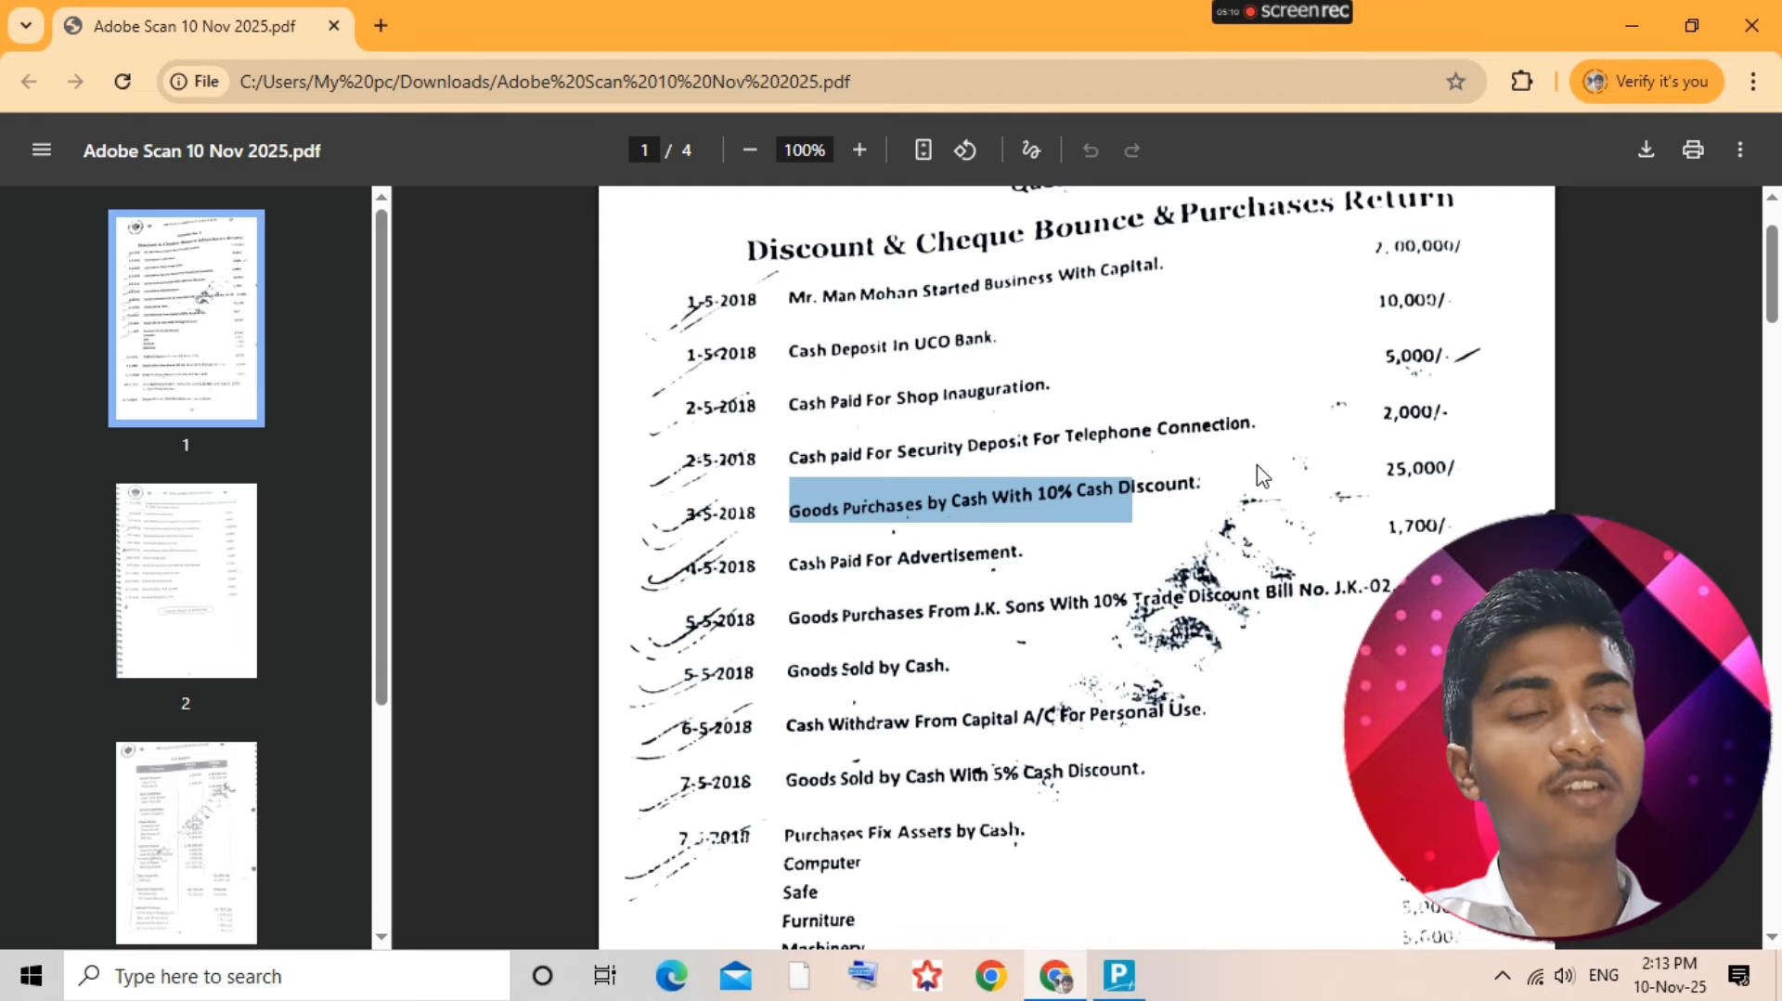
key(alt+Tab)
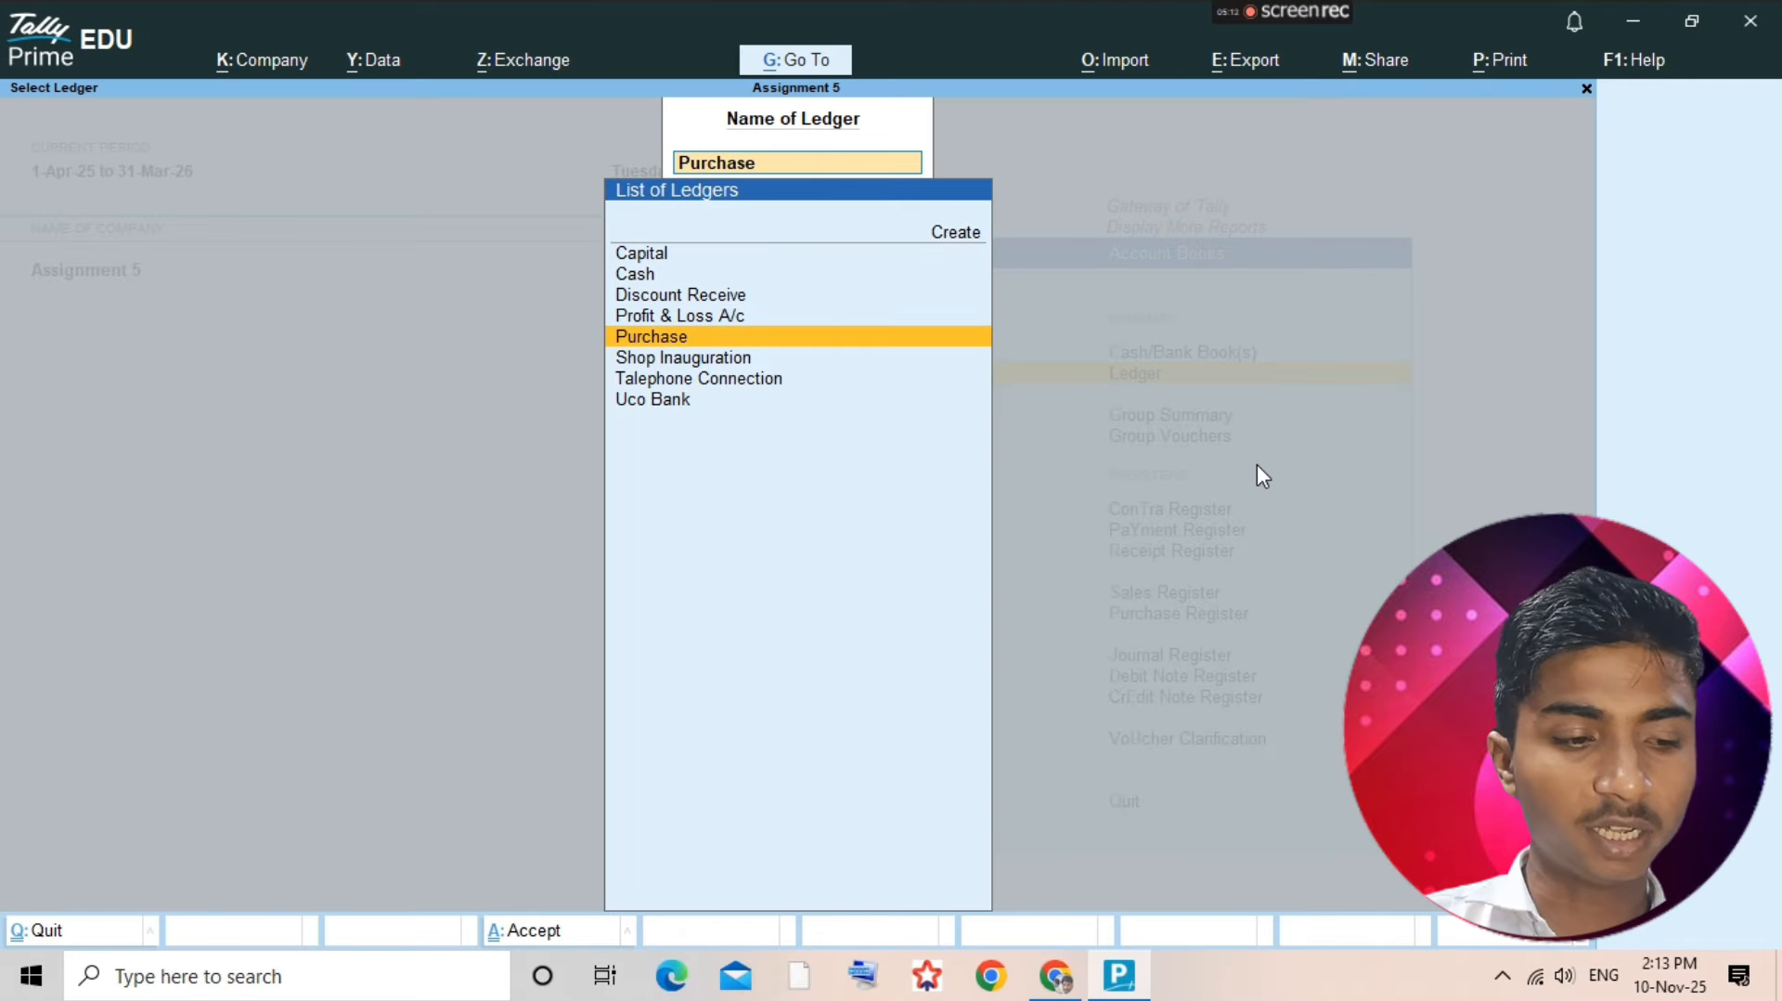
key(alt+c)
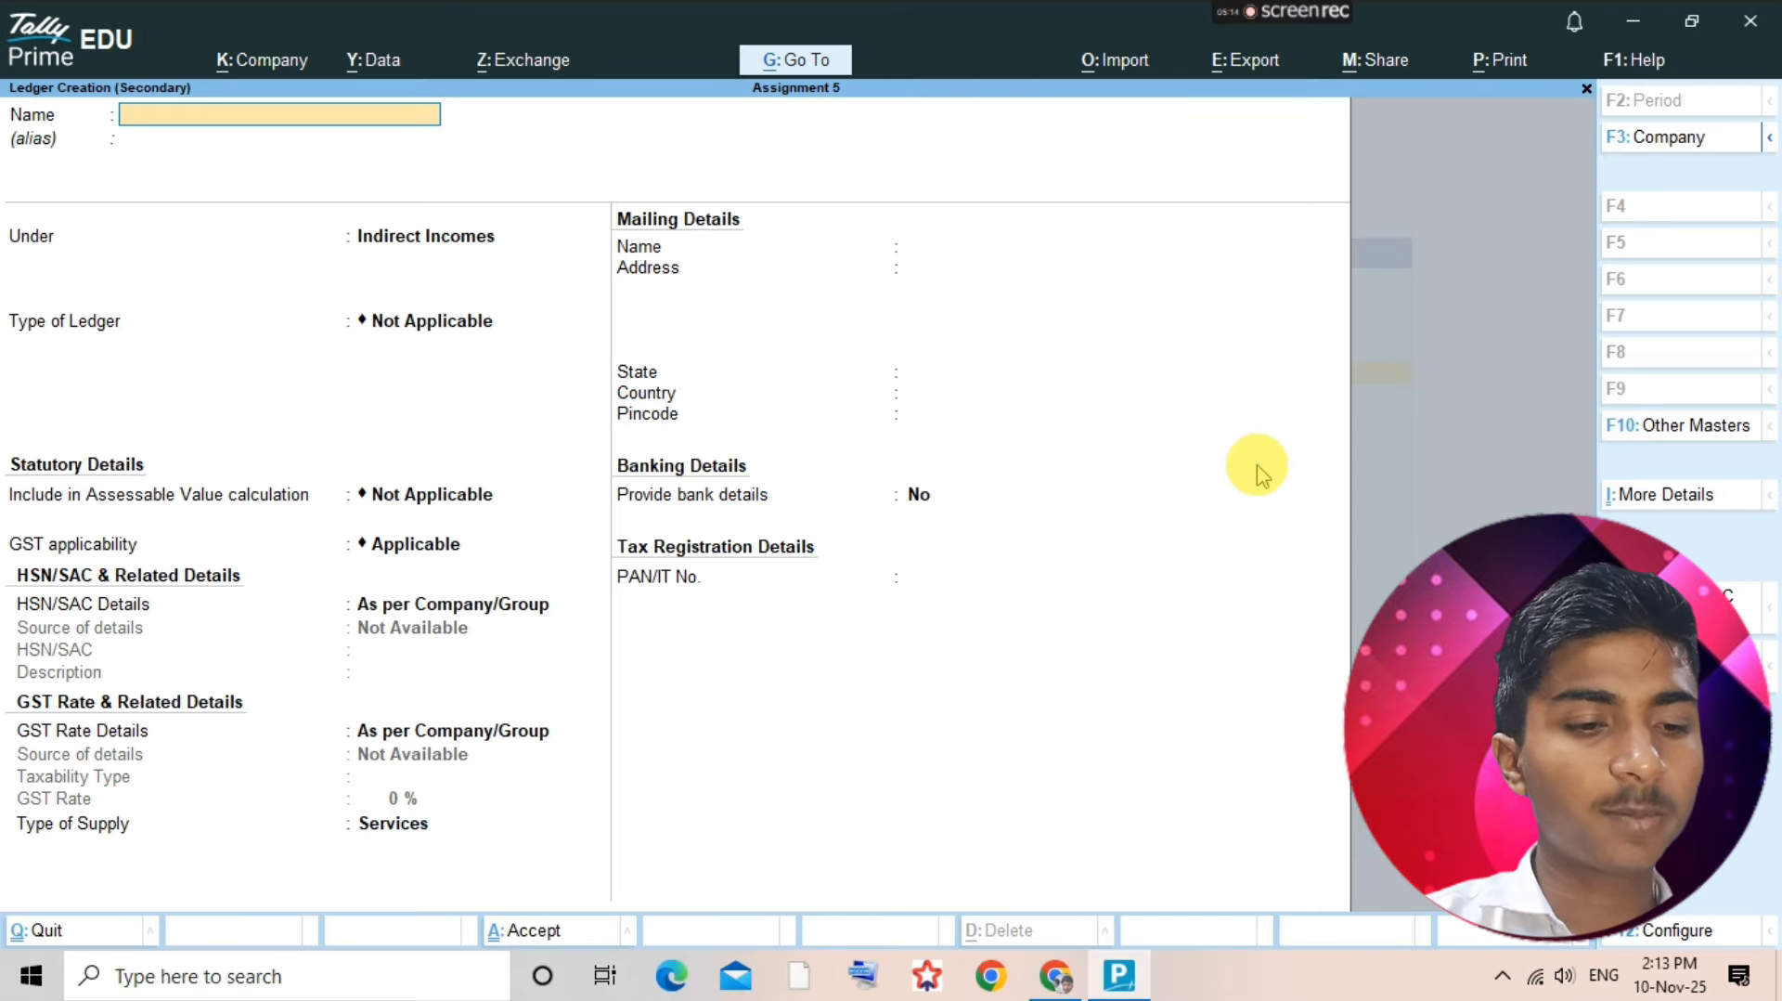
text(Advertis)
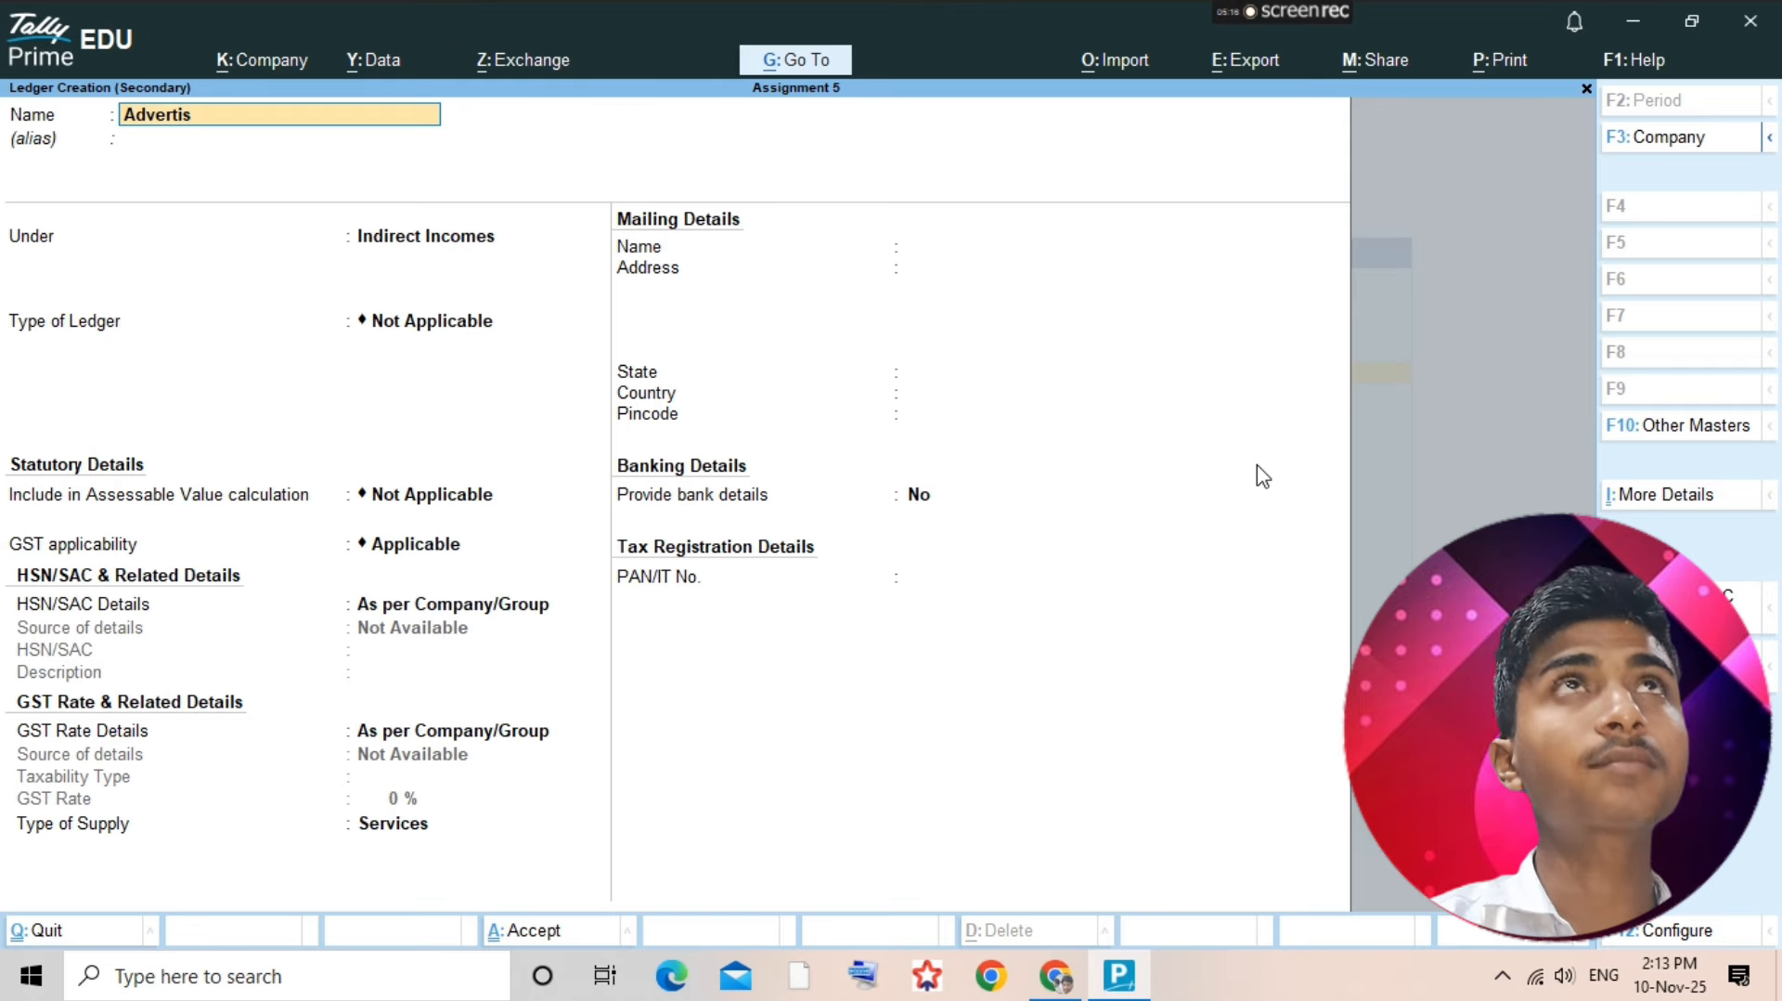
text(ement)
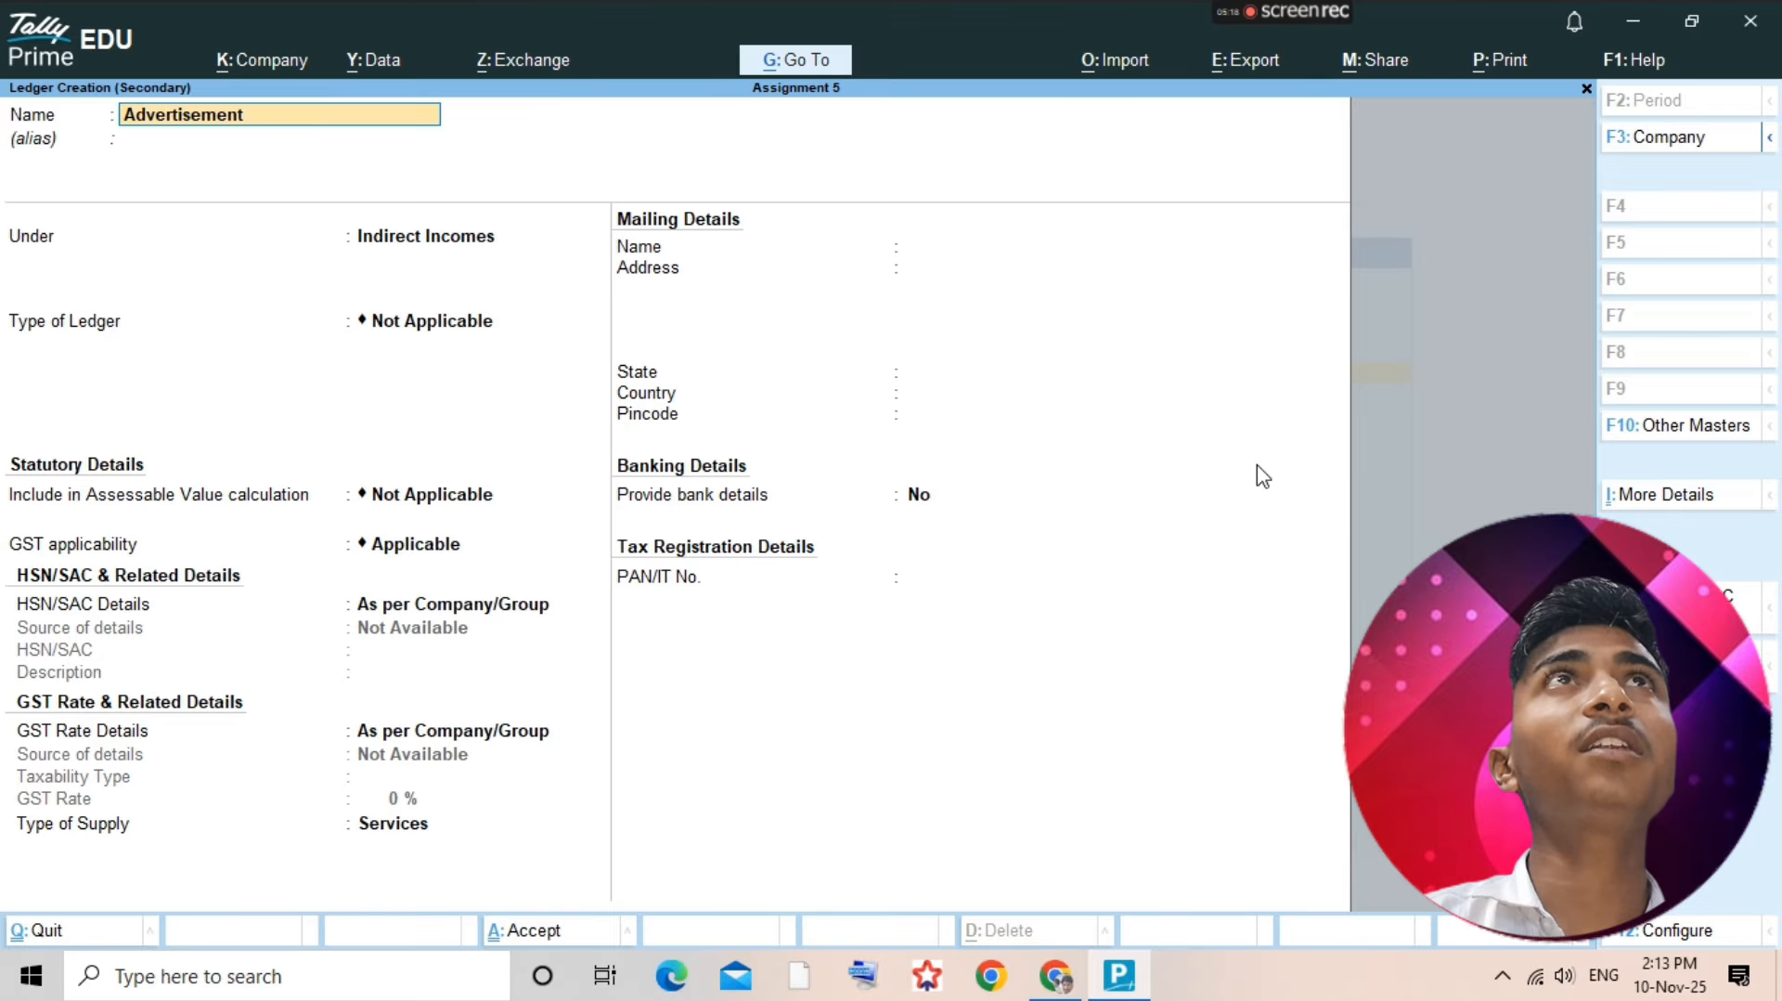
key(Return)
key(Return)
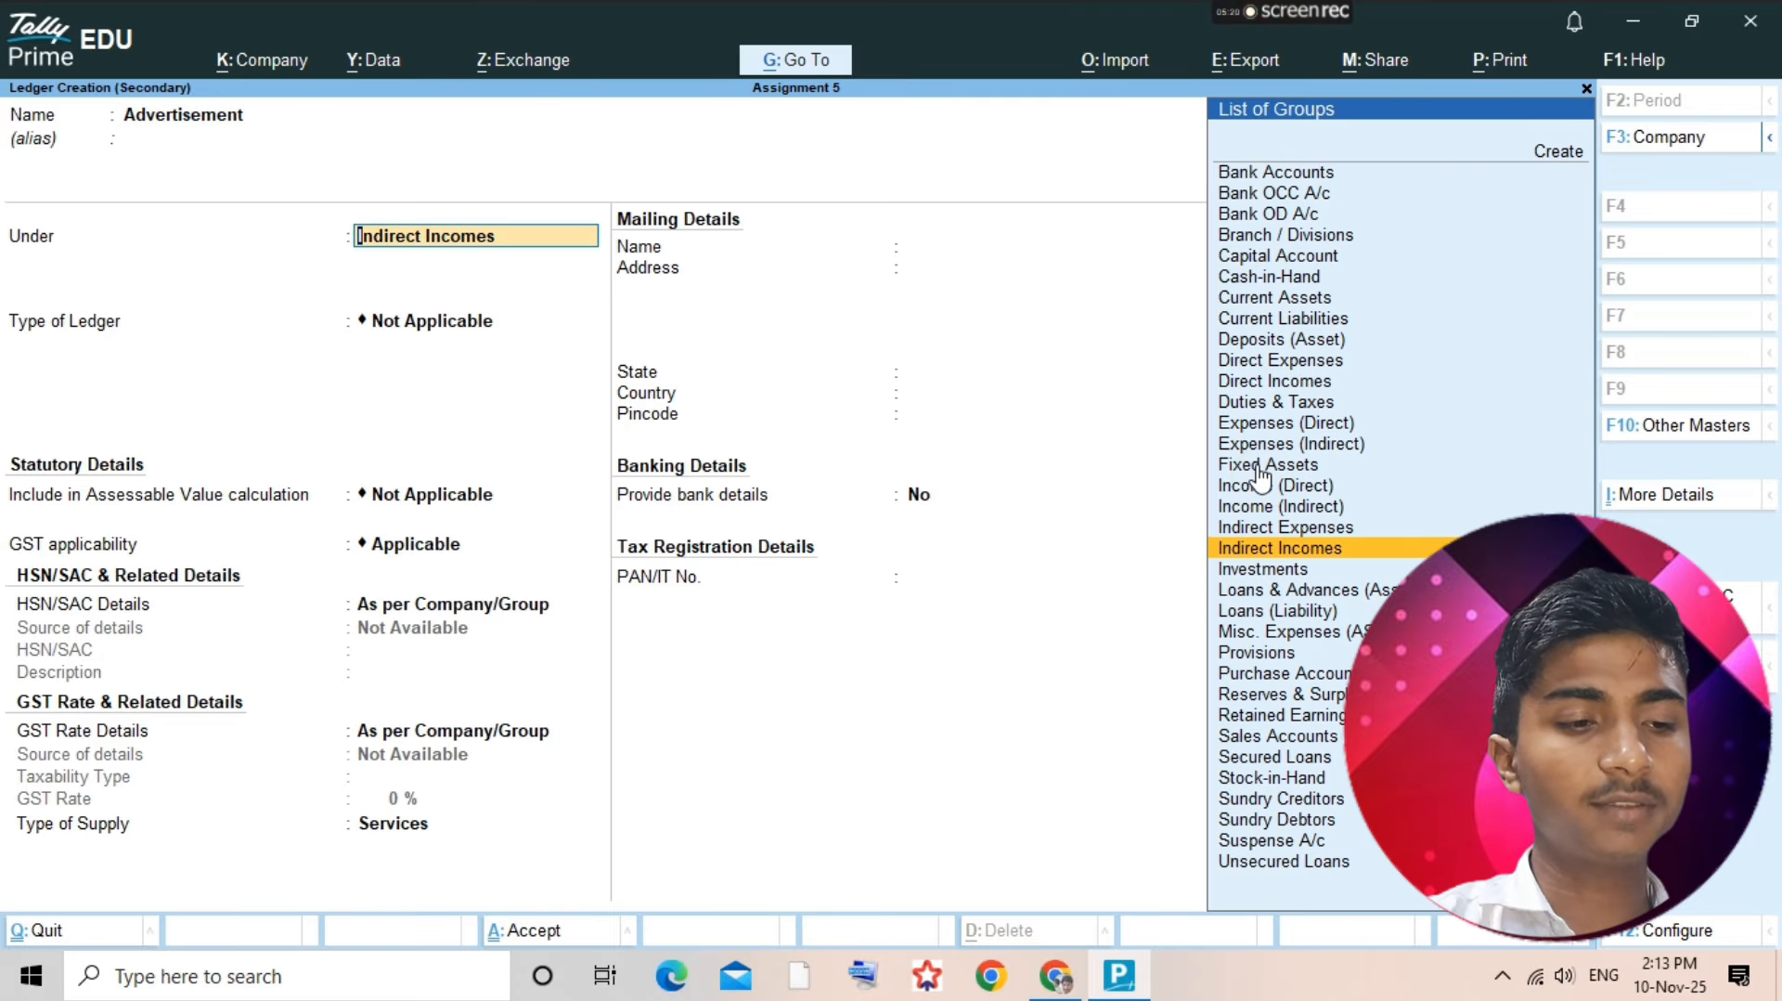
text(indire)
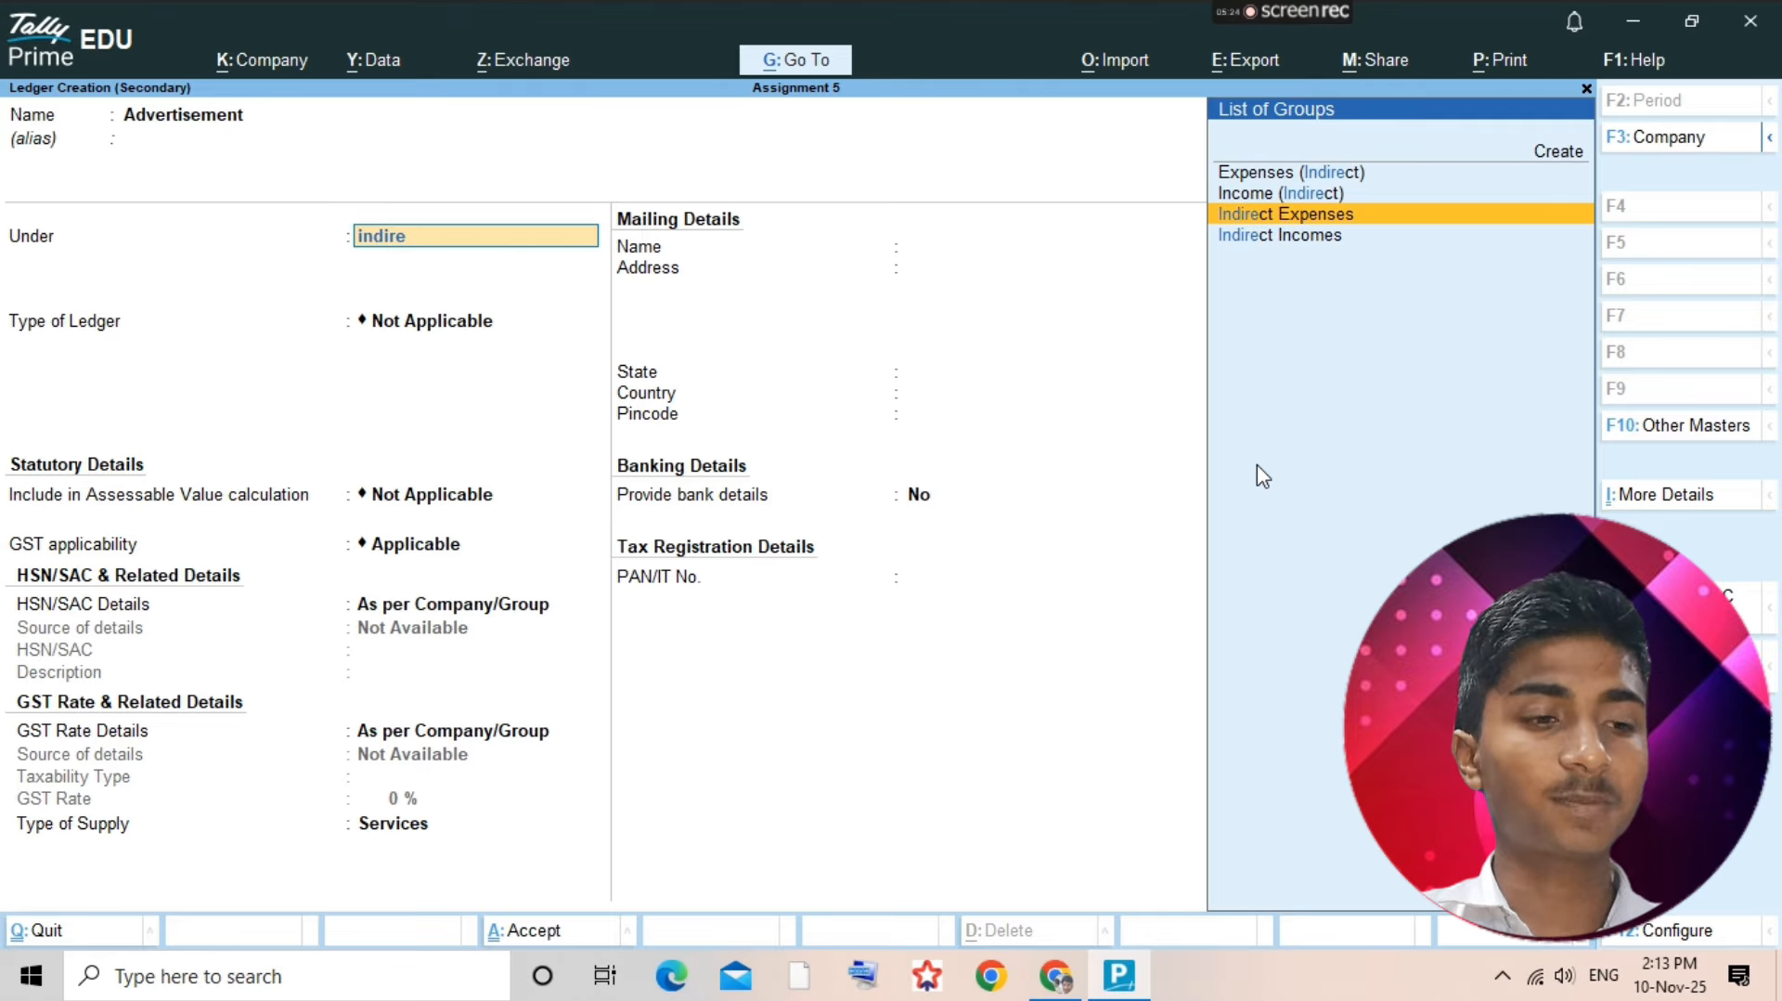
key(Return)
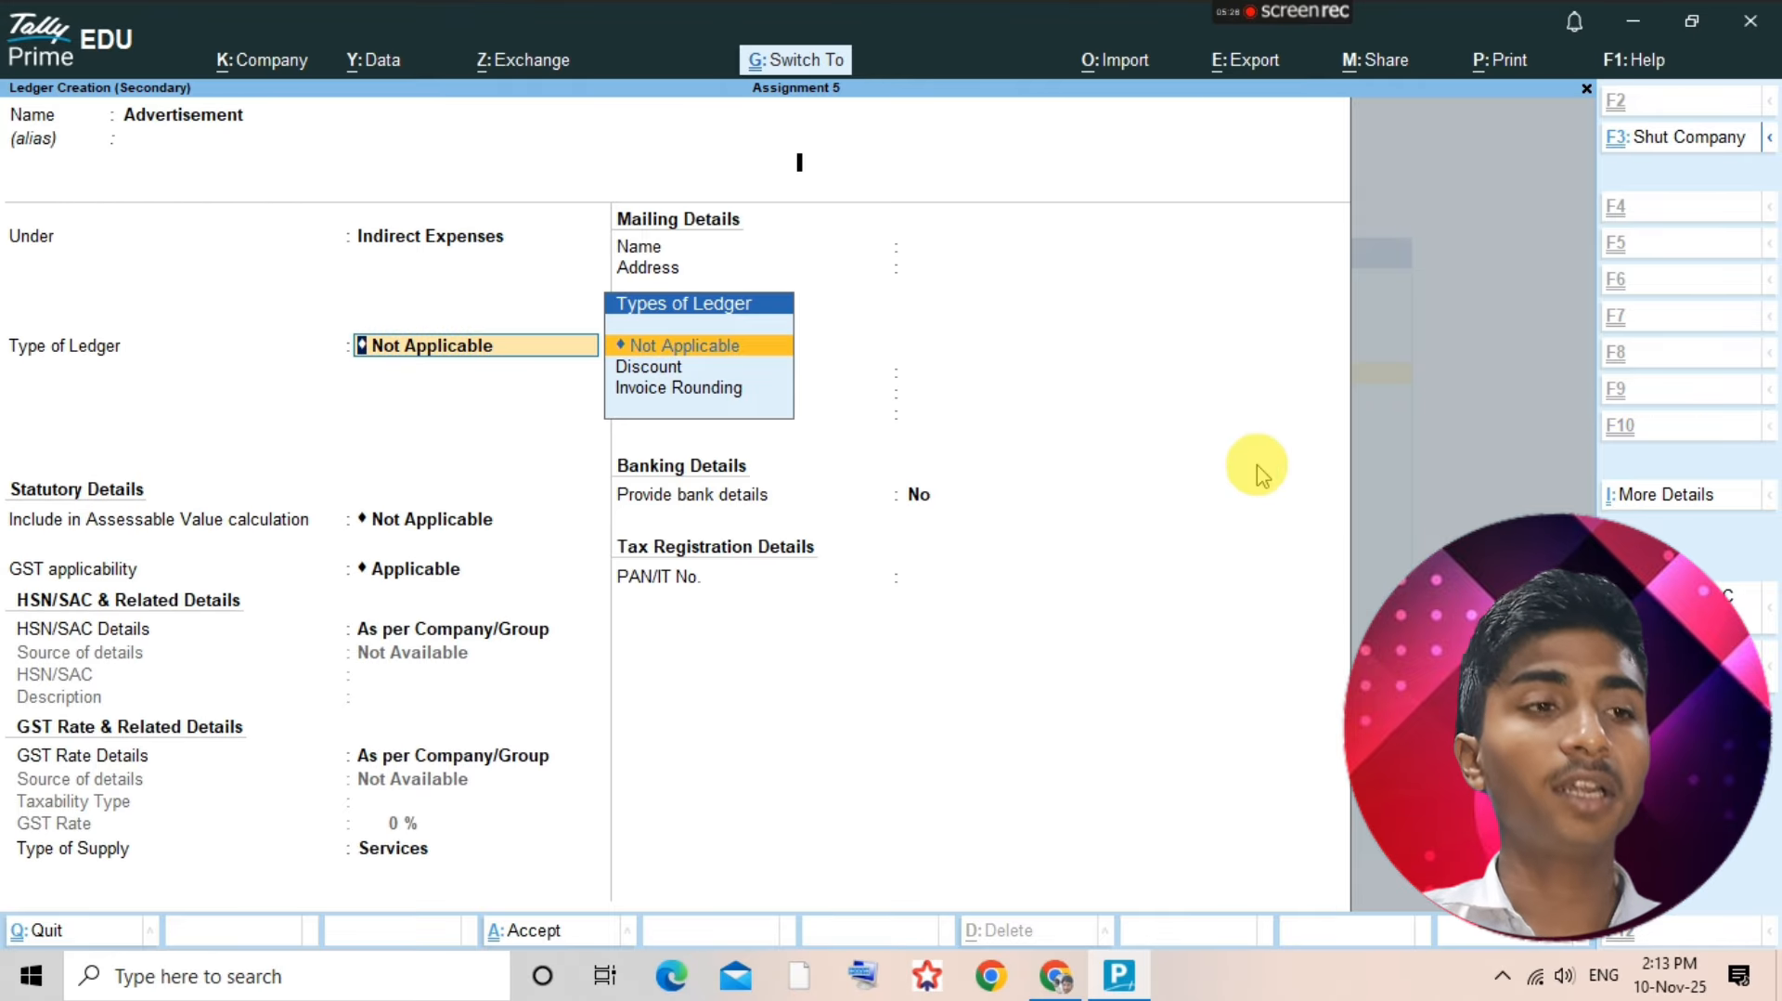
key(ctrl+a)
key(Return)
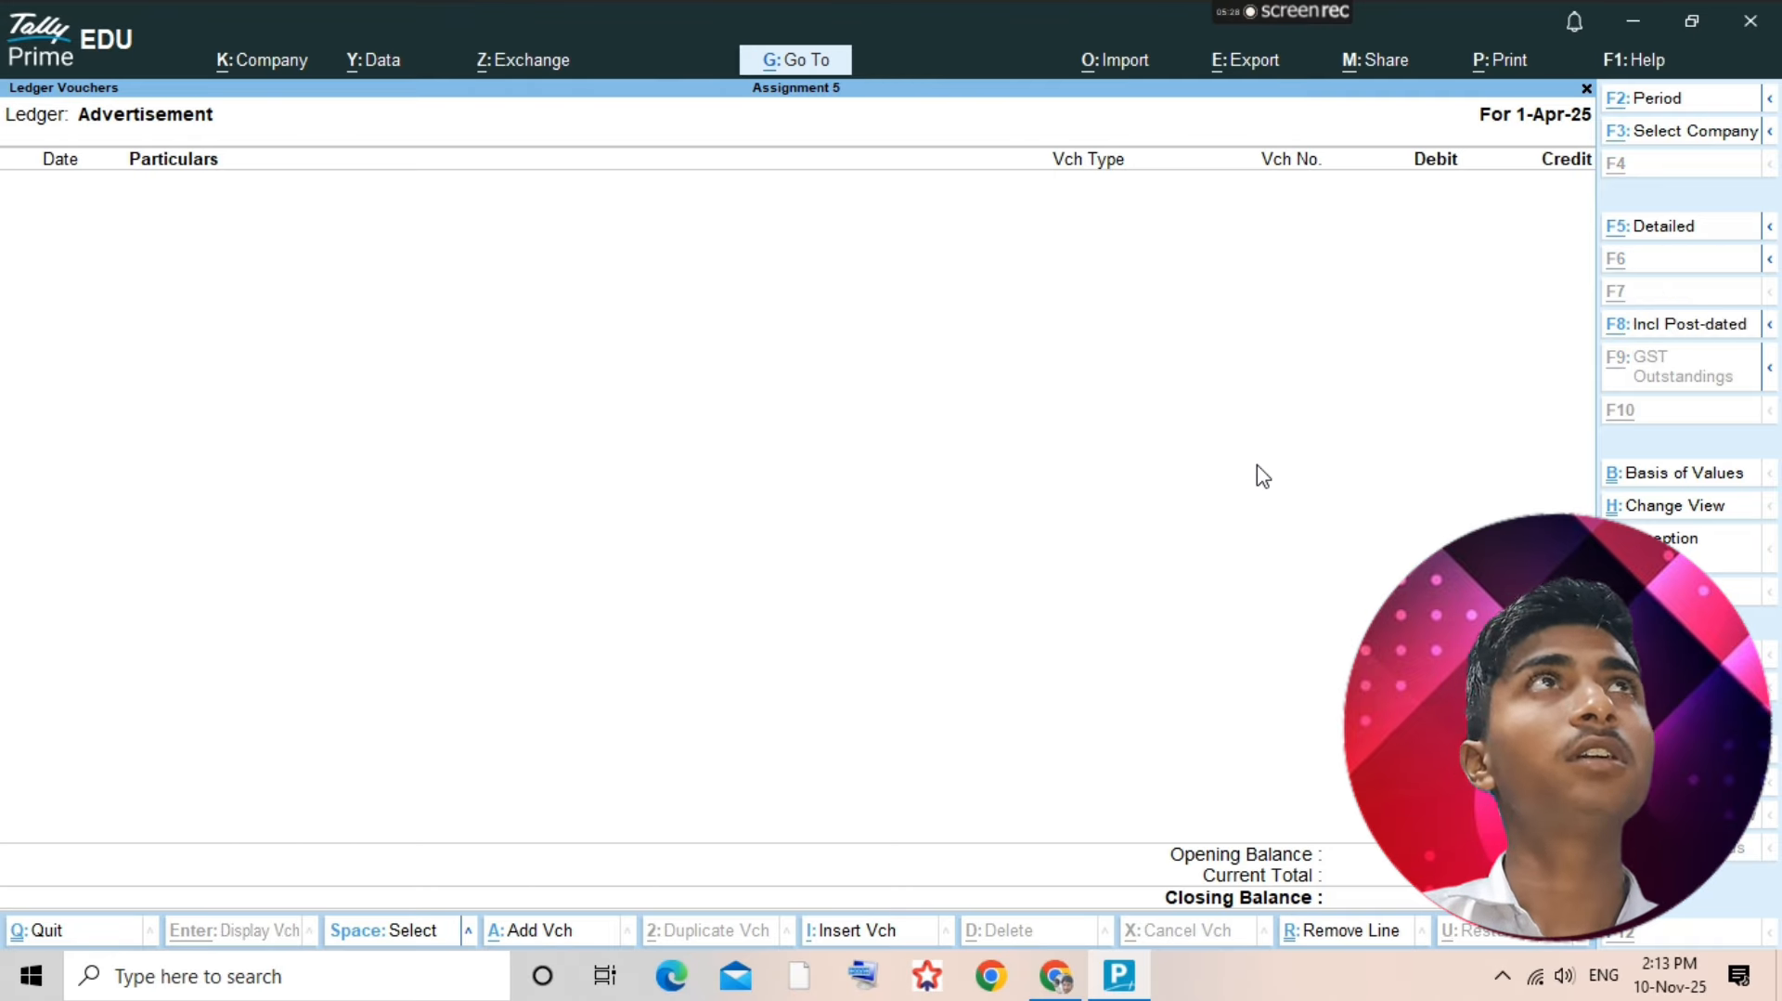
- Add a payment voucher from the Advertisement ledger report and debit Advertisement with 1700
key(alt+a)
key(F5)
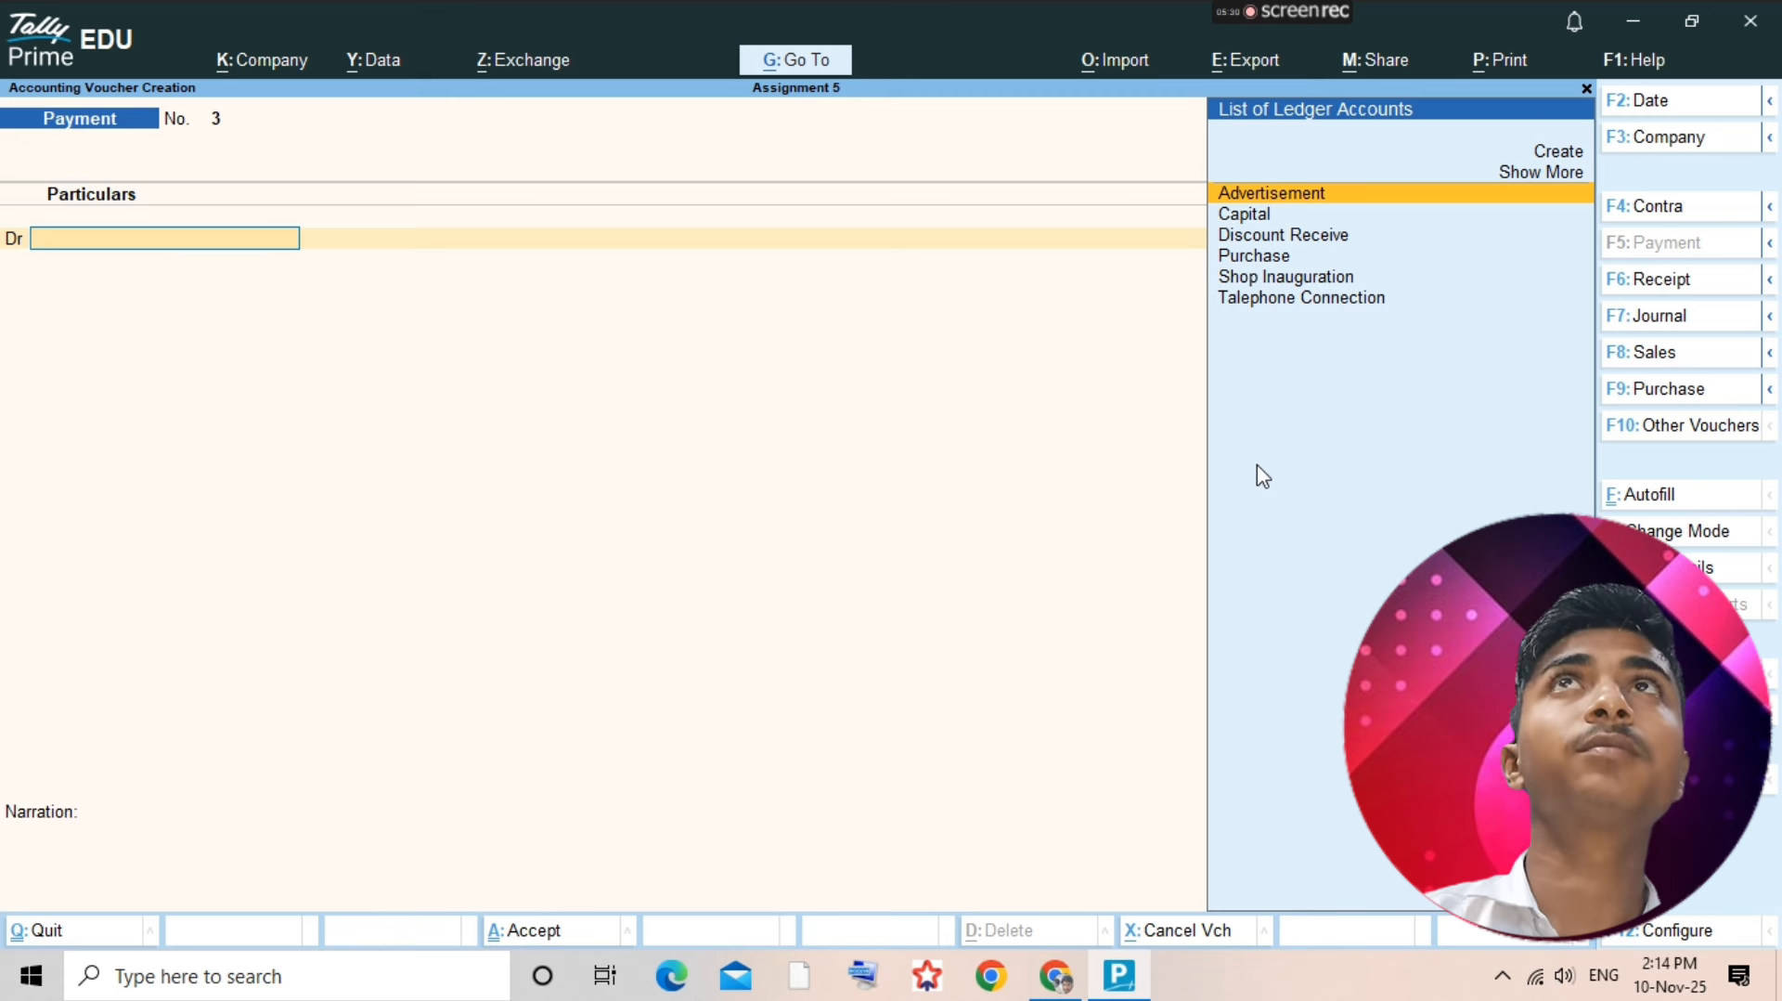
text(Adver)
key(Return)
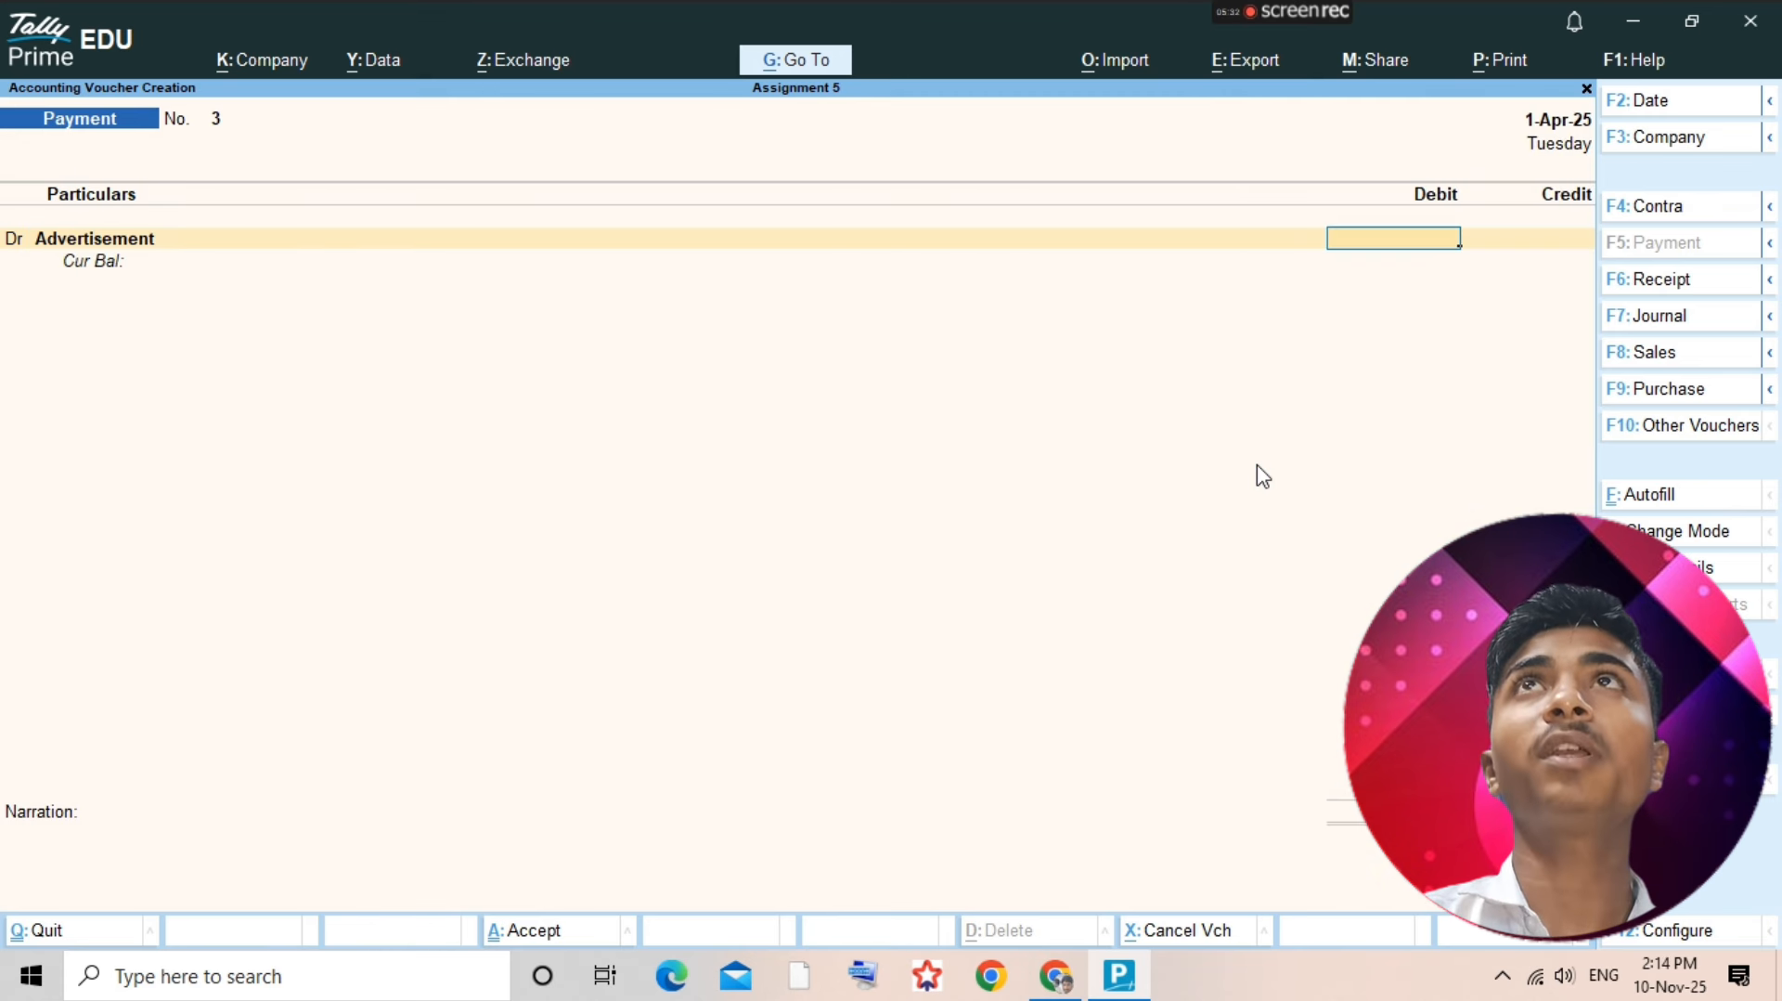
text(1700)
key(Return)
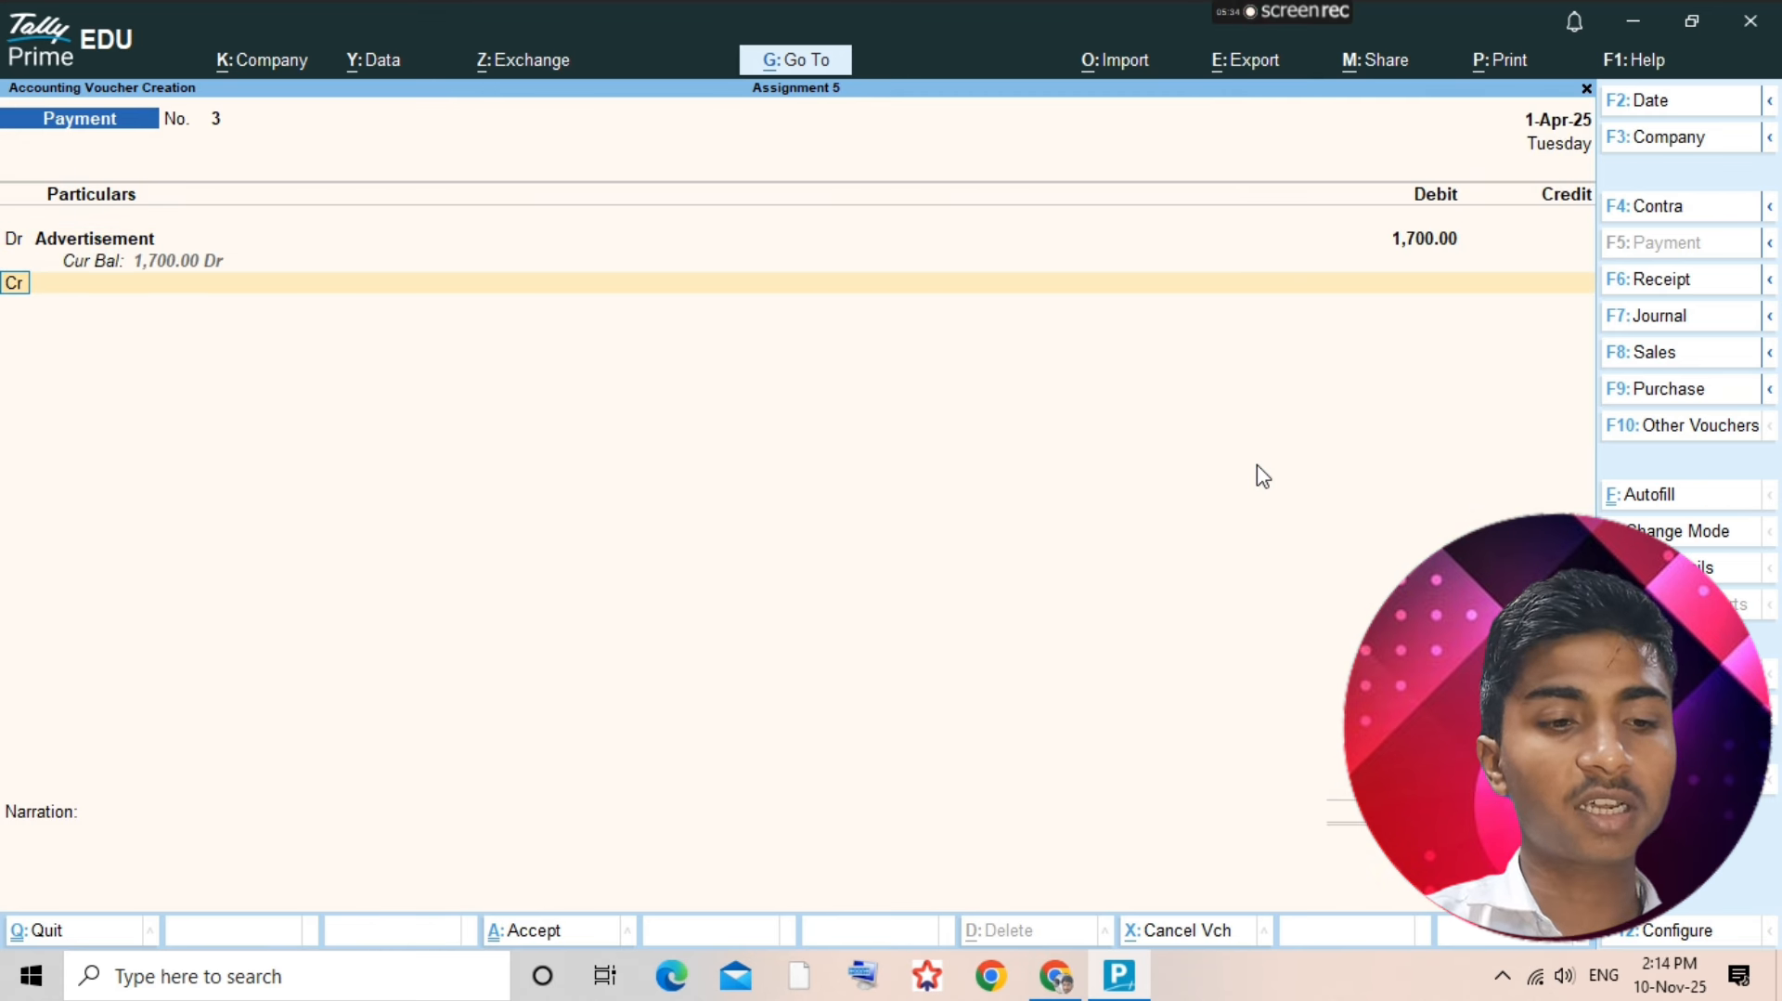
- Credit Cash with 1,700, save the payment voucher and leave the Advertisement ledger report
text(Cash)
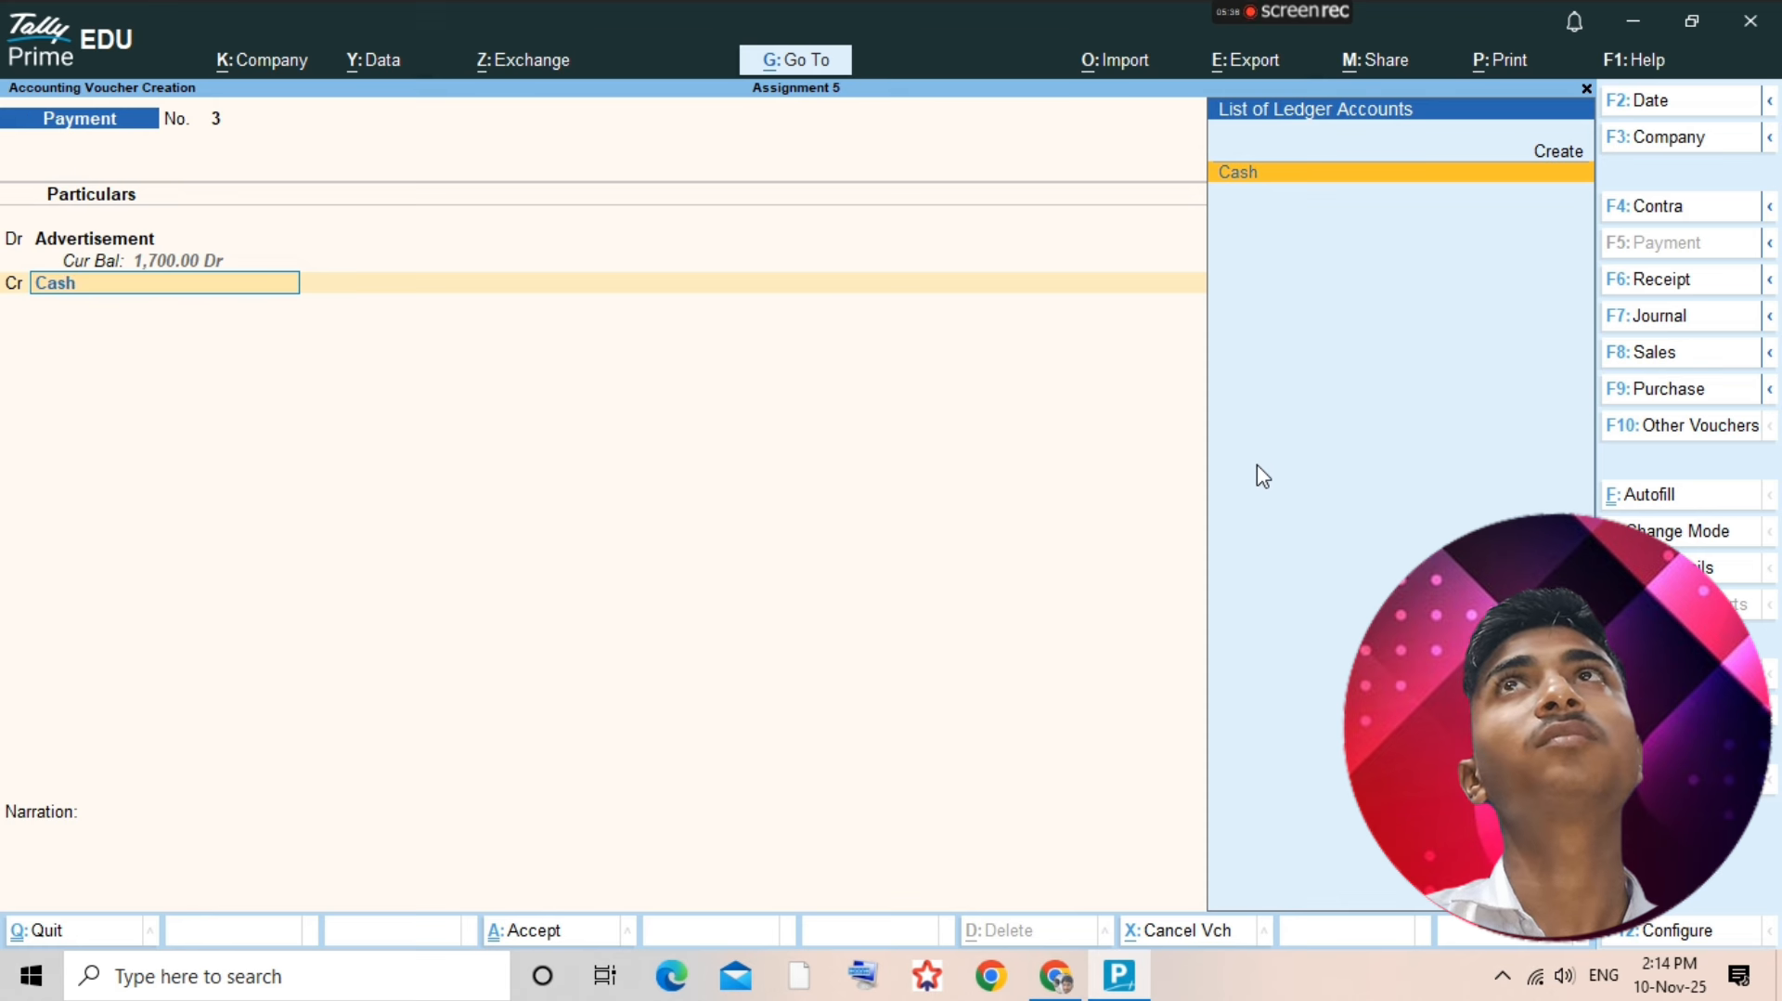
key(Return)
key(ctrl+a)
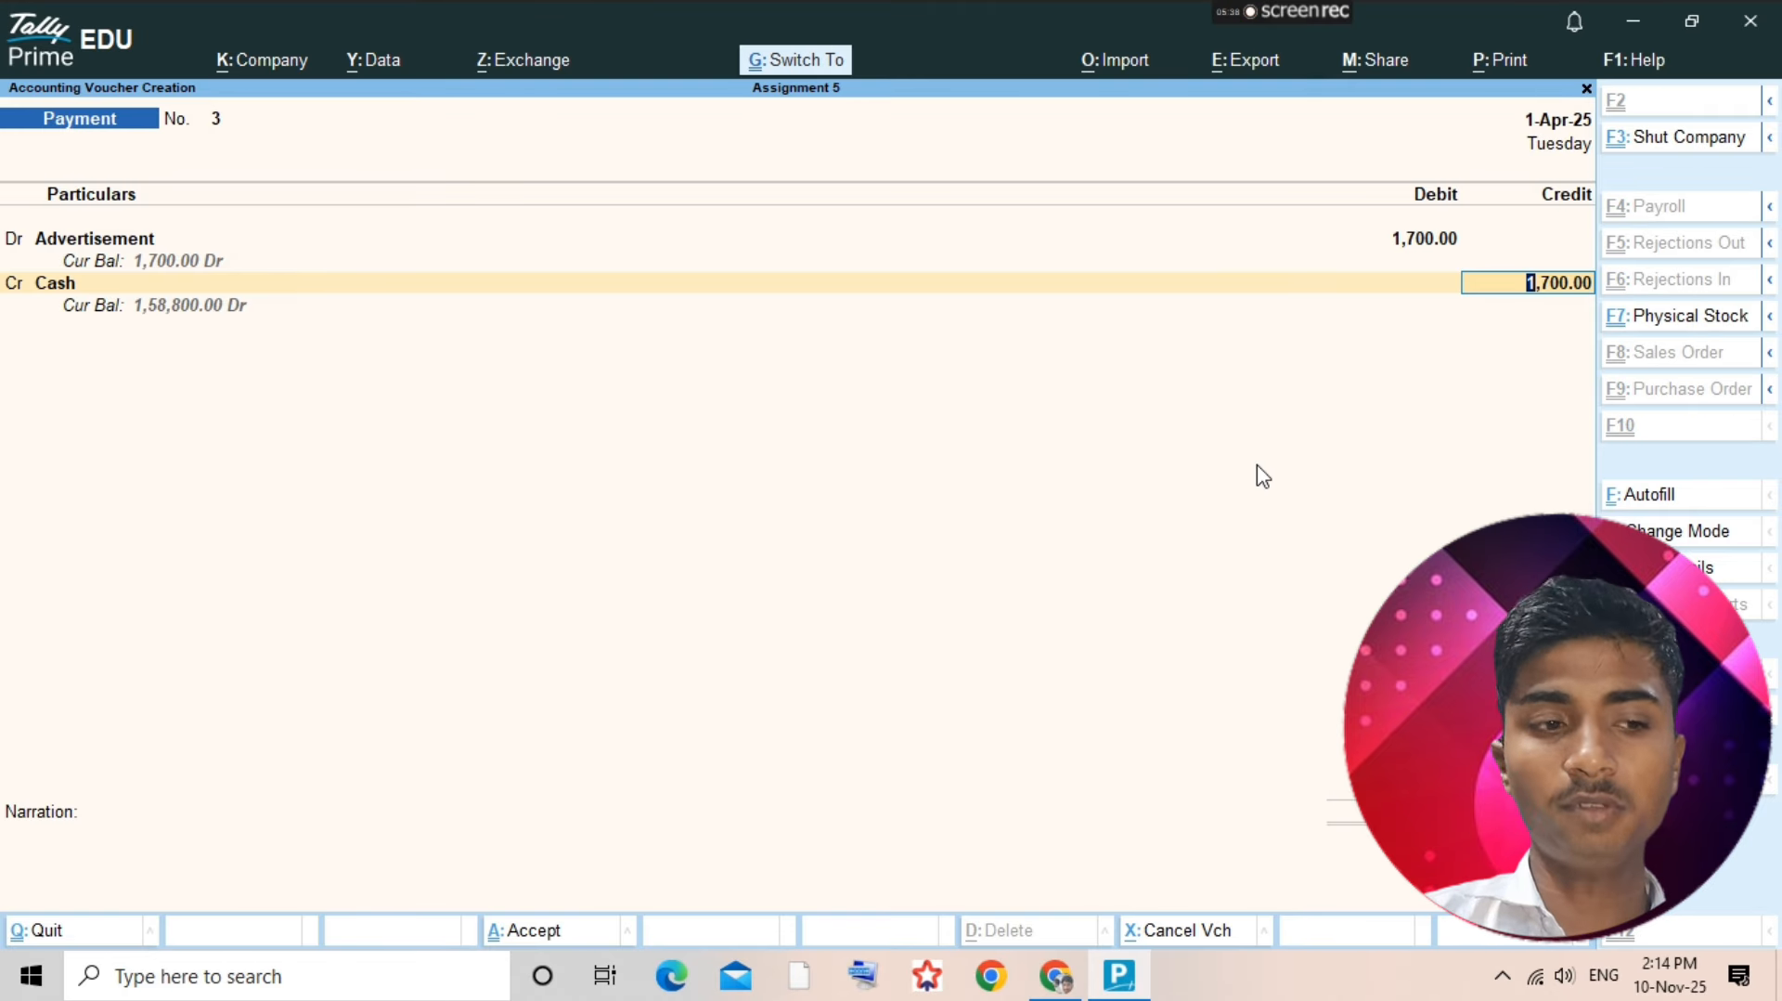
click(1259, 469)
key(Escape)
- Switch to the question PDF and highlight the J.K. Sons goods purchase with 10% trade discount
key(alt+Tab)
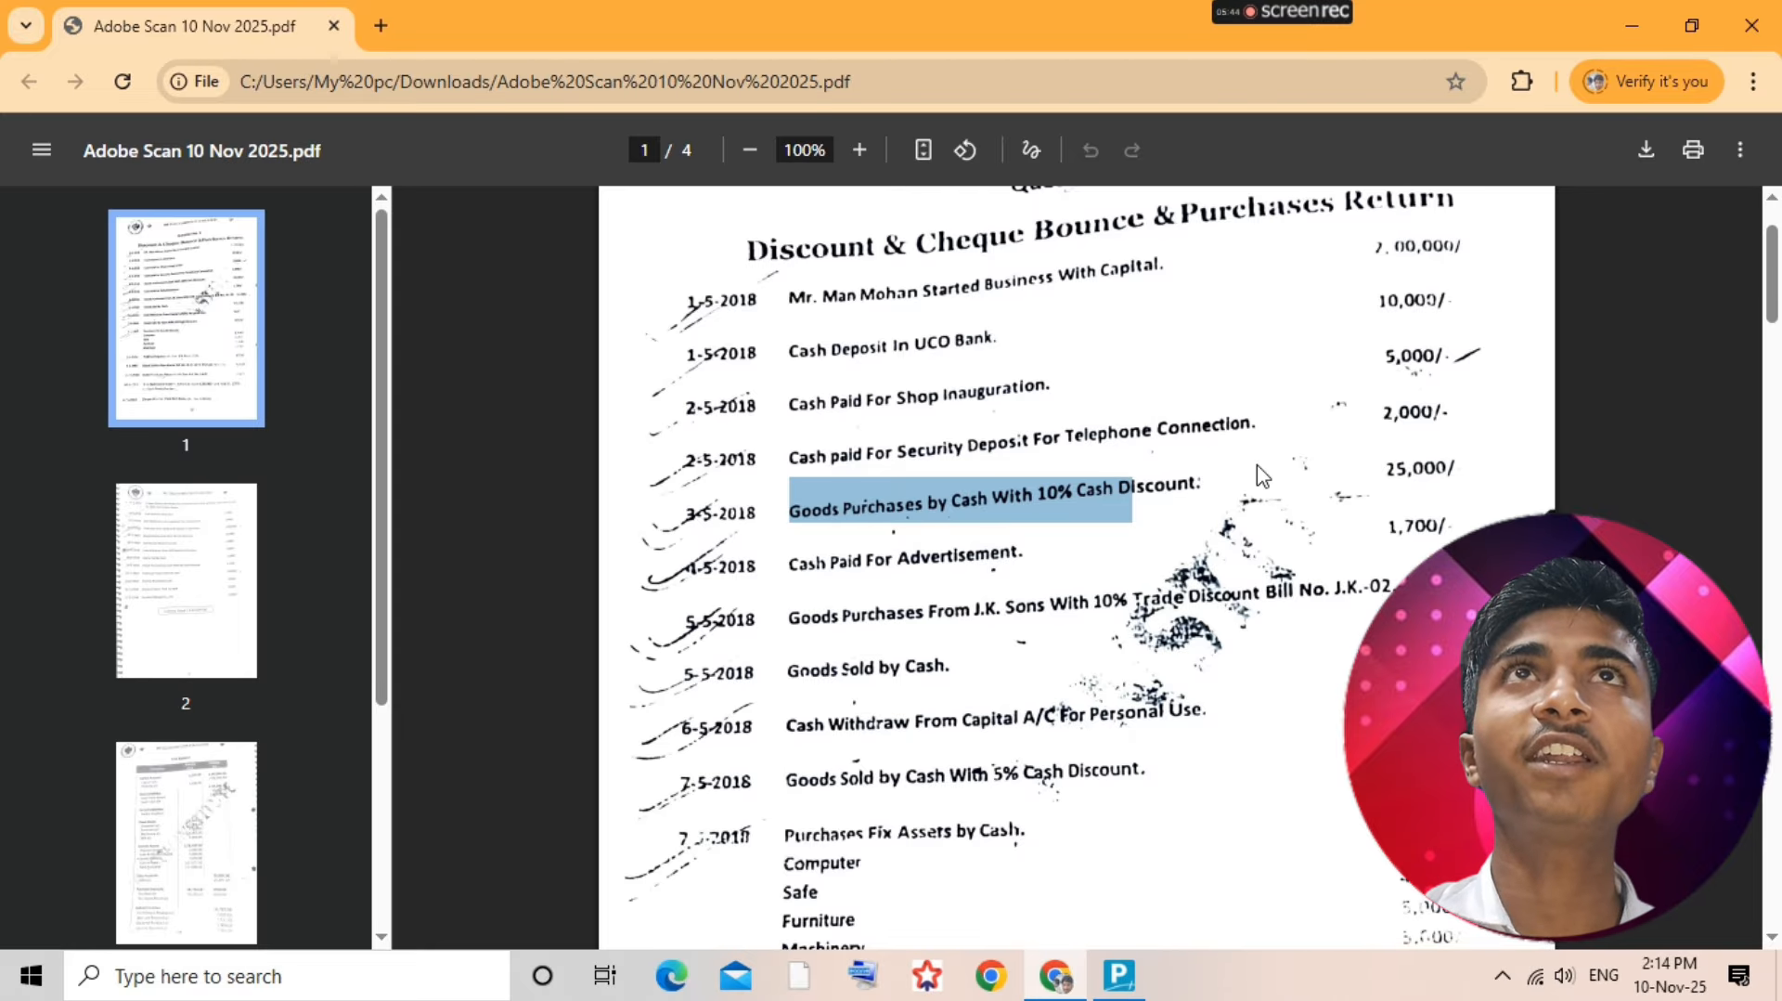
drag(791, 613, 1448, 557)
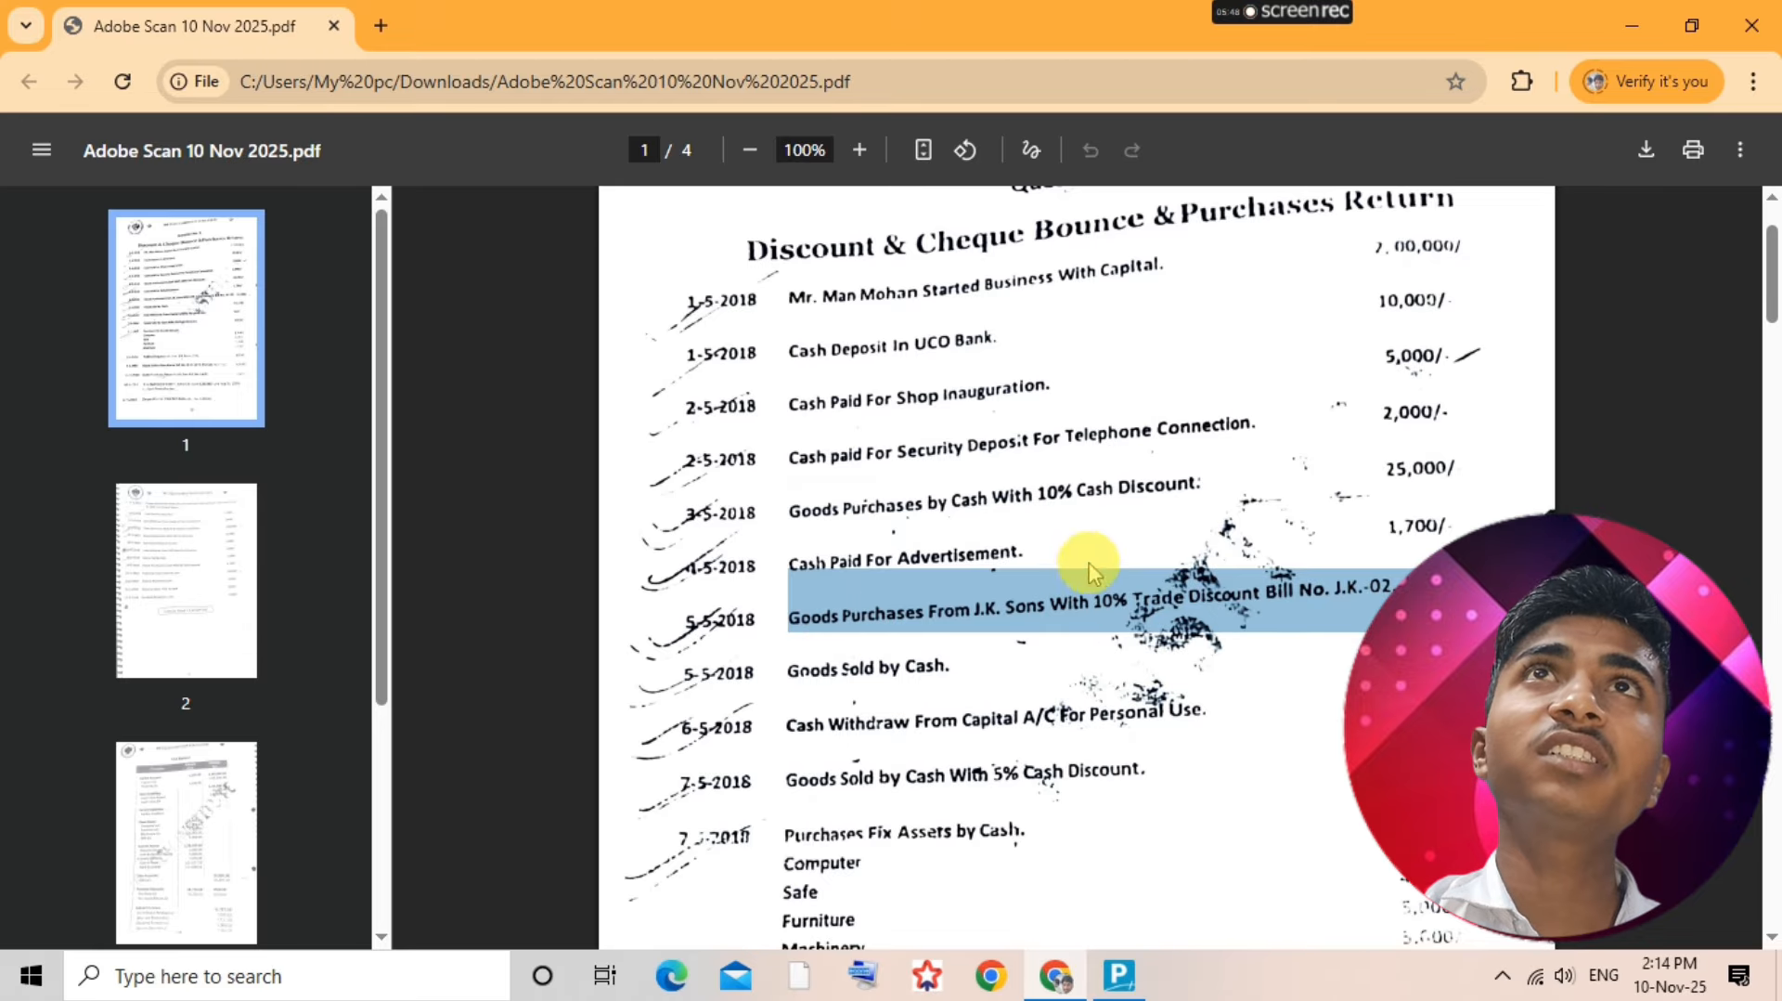
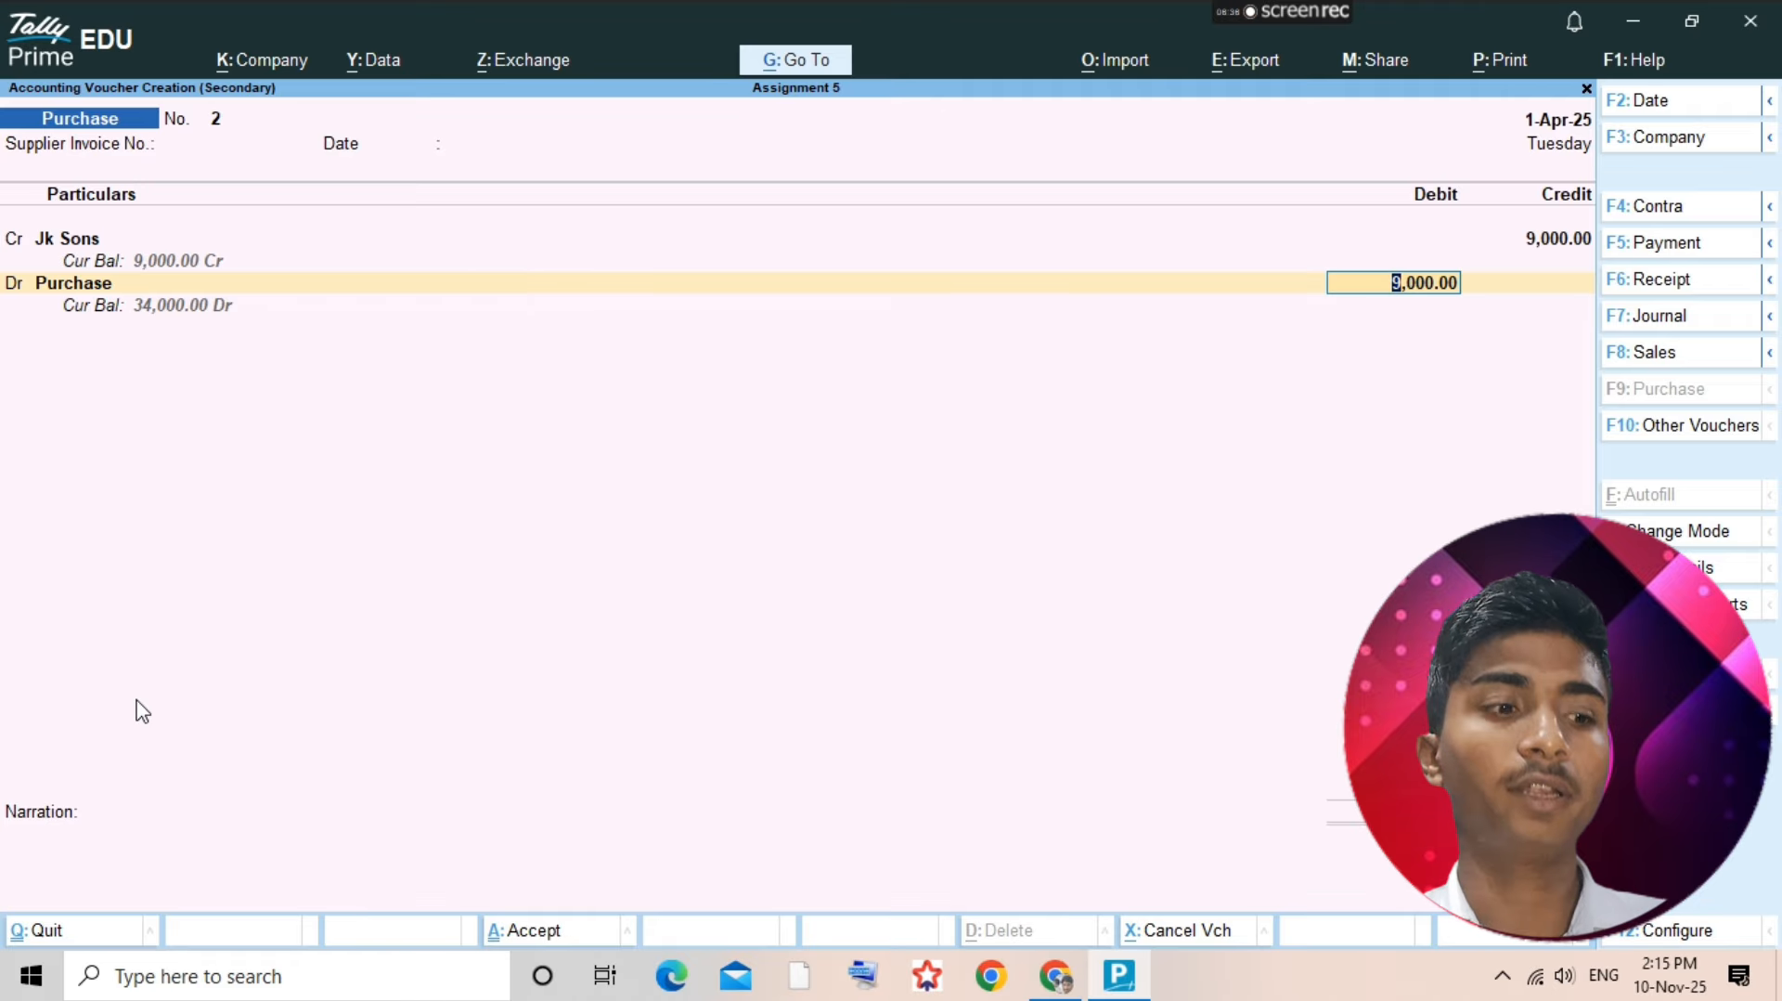
- Save the Jk Sons purchase voucher of 9,000 and leave the Purchase ledger report after consulting the question PDF
key(ctrl+a)
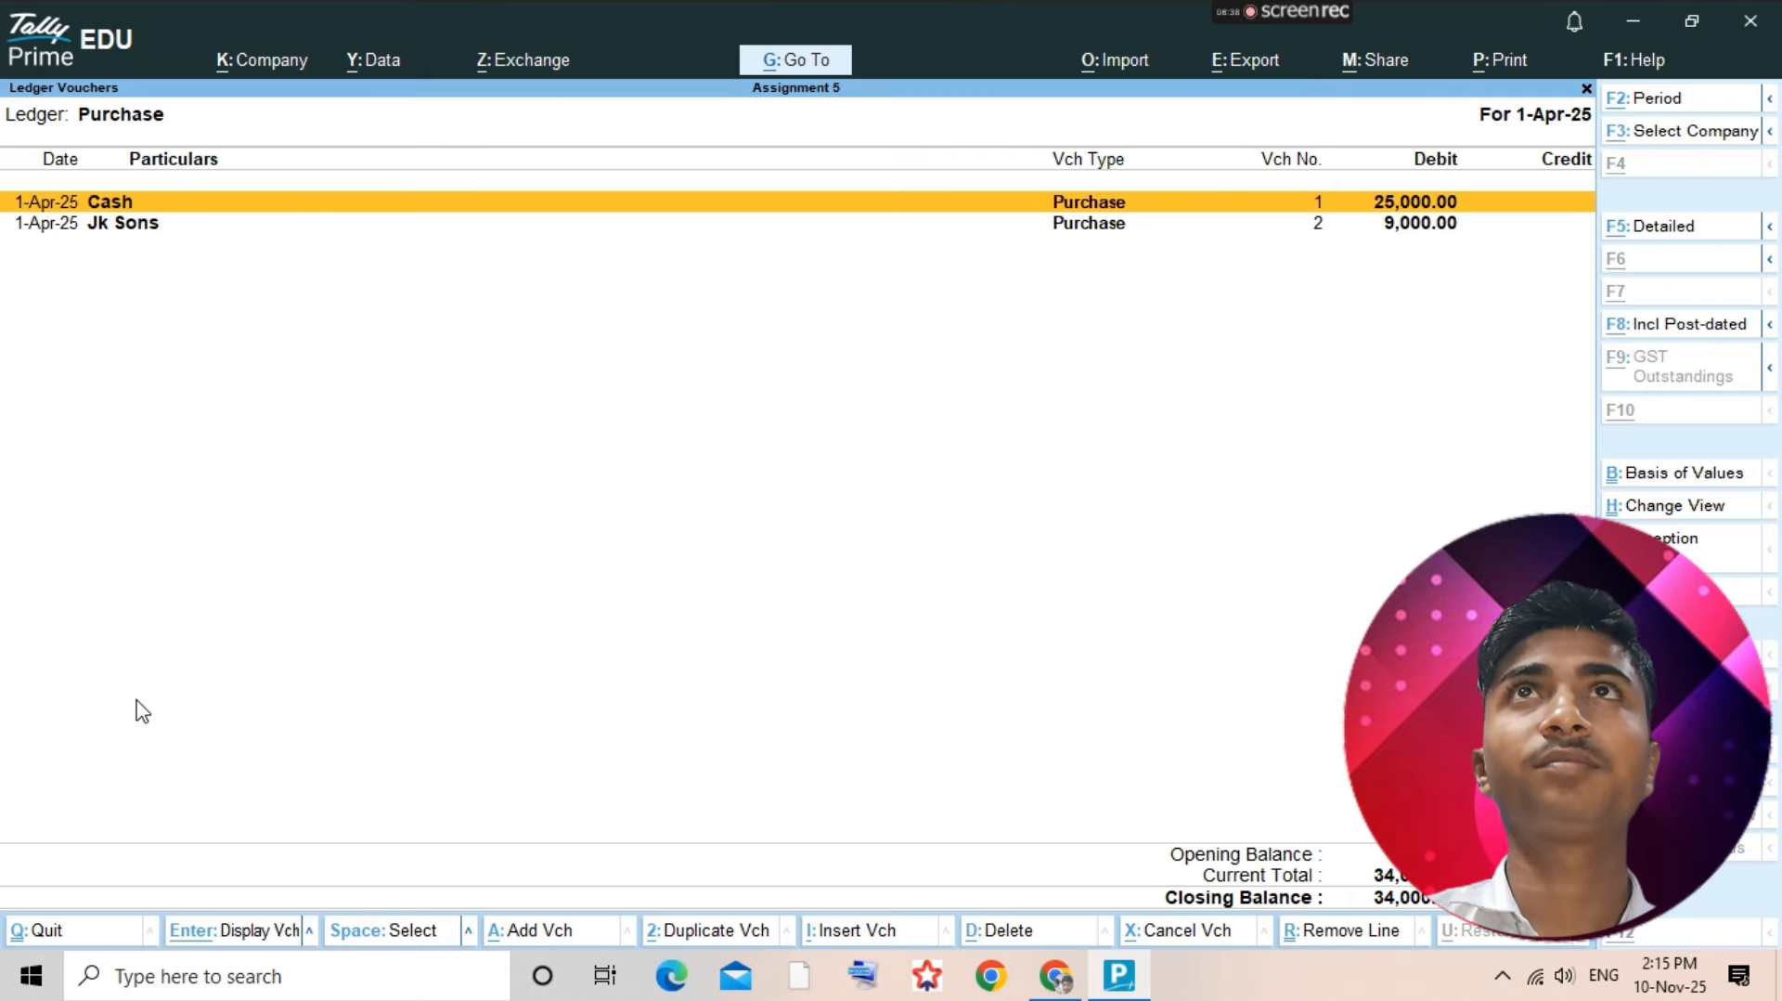
key(alt+Tab)
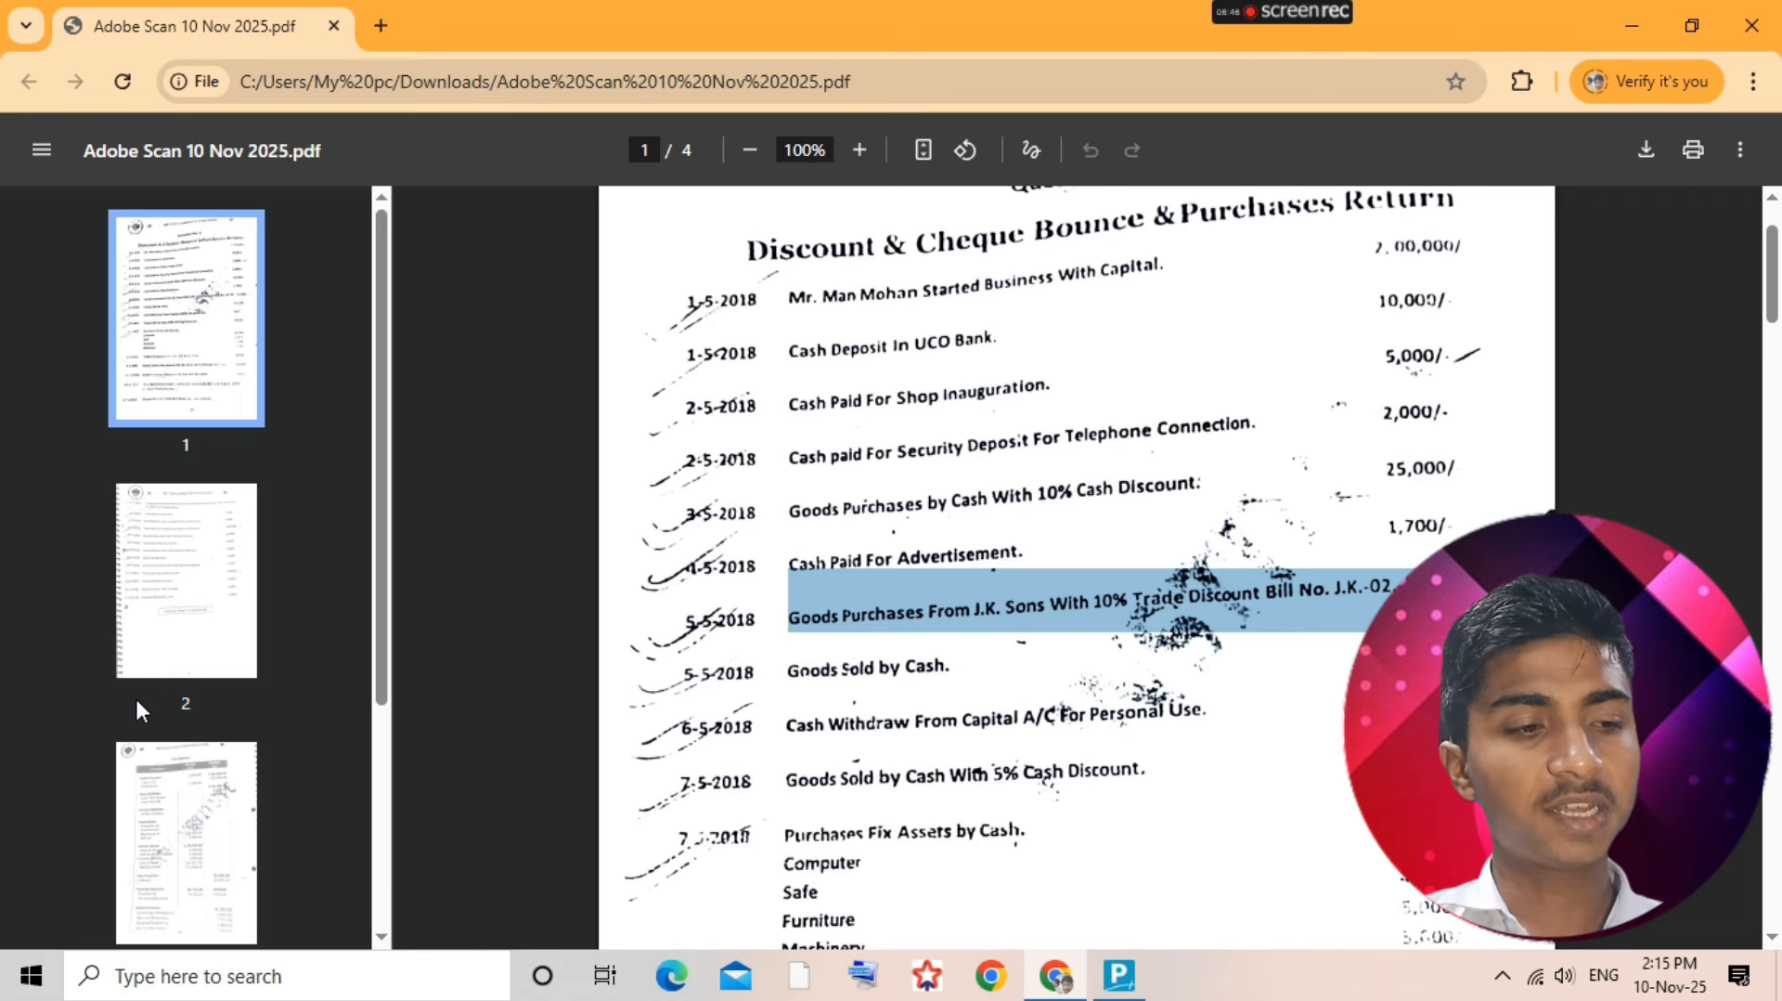
key(alt+Tab)
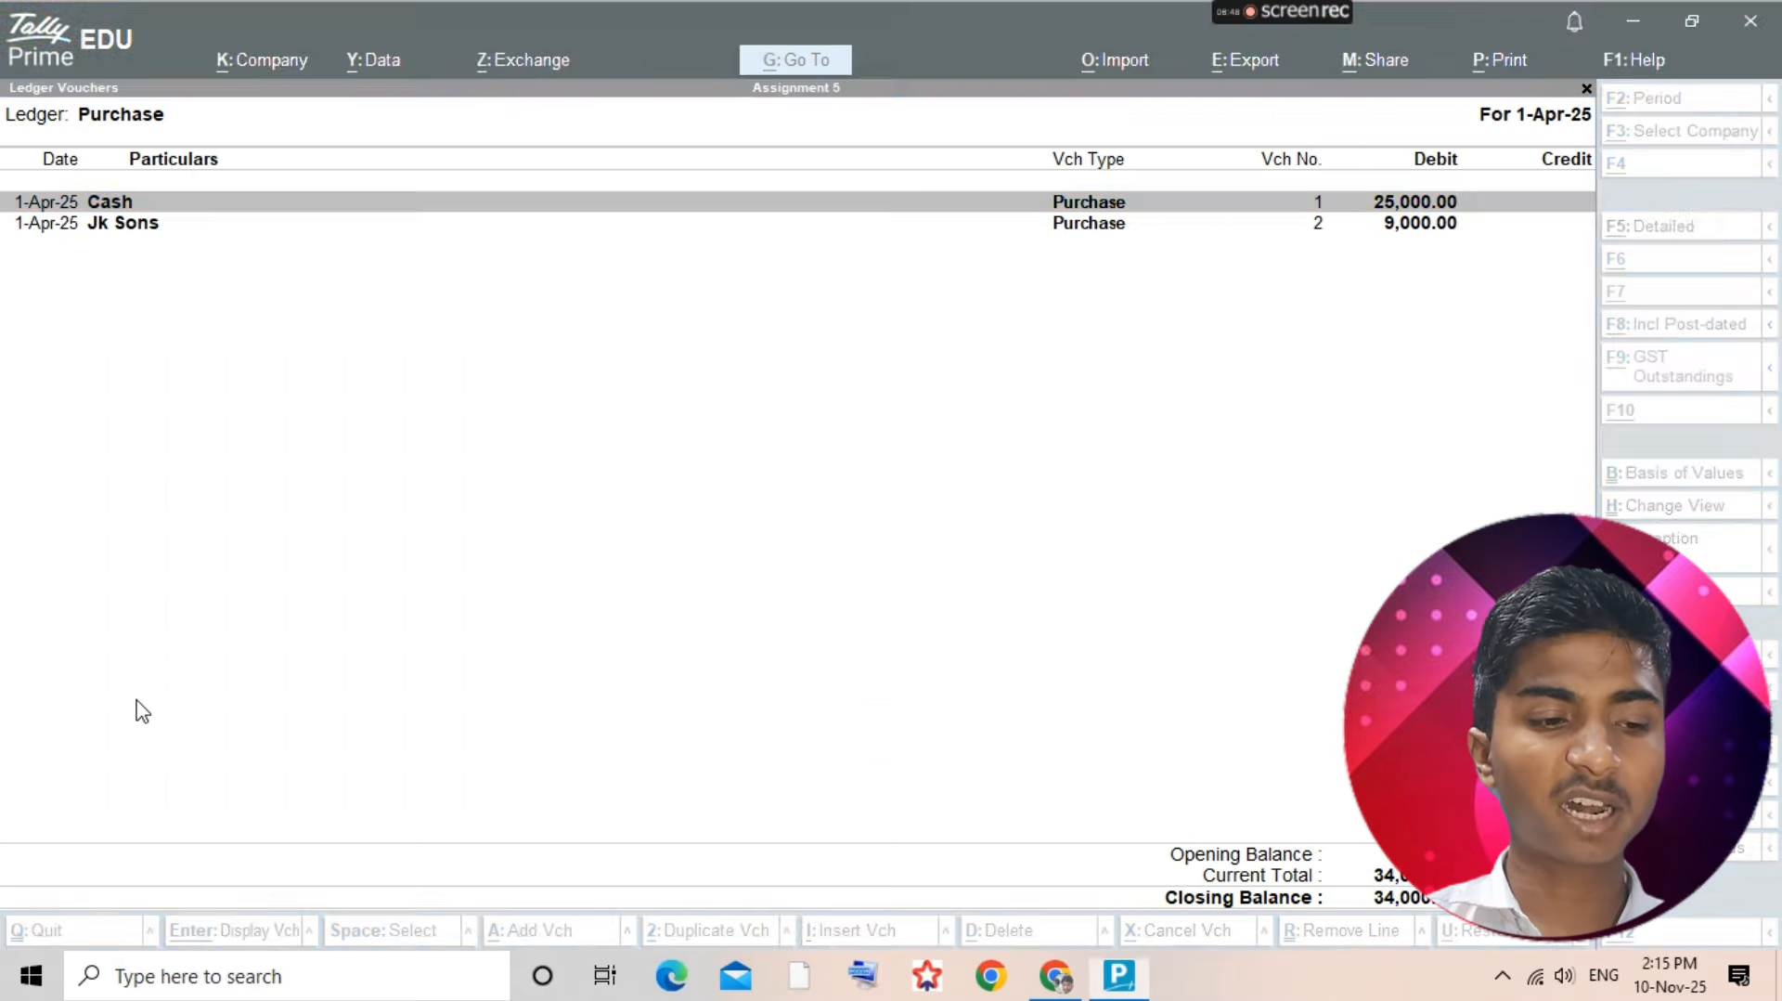
key(Escape)
- Create a ledger named Sales under Sales Accounts, save it and open its ledger report
key(alt+c)
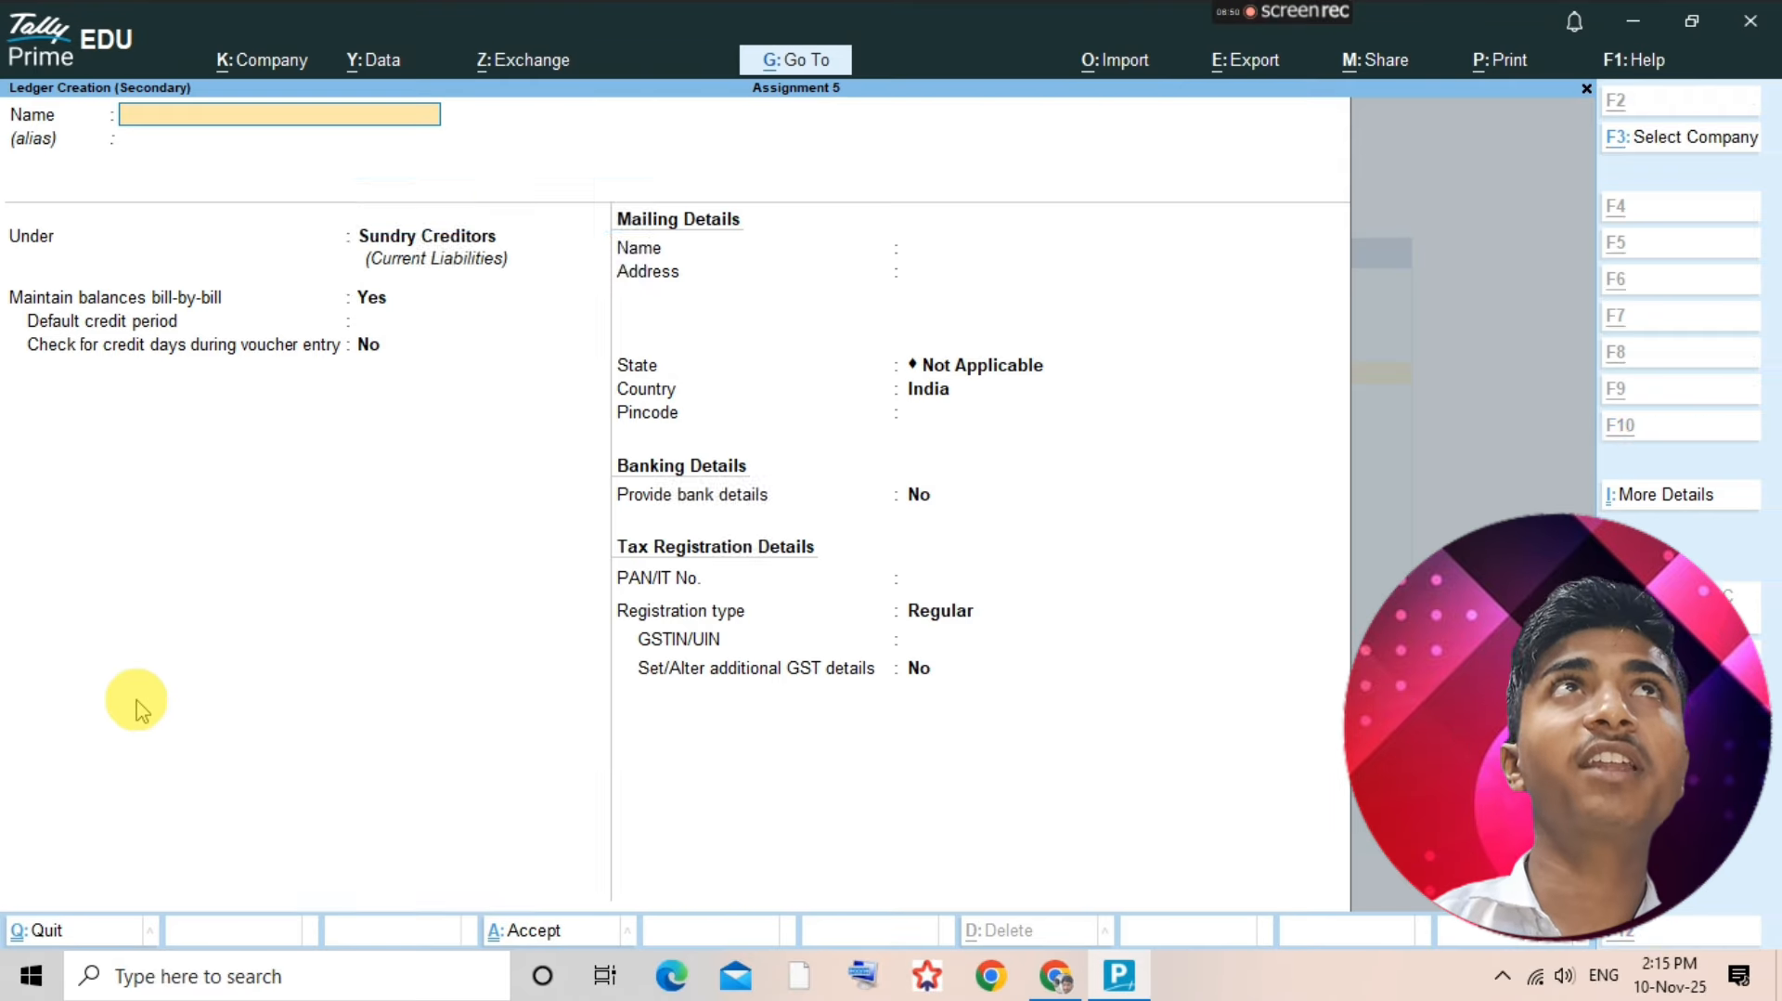
text(Sales)
key(Return)
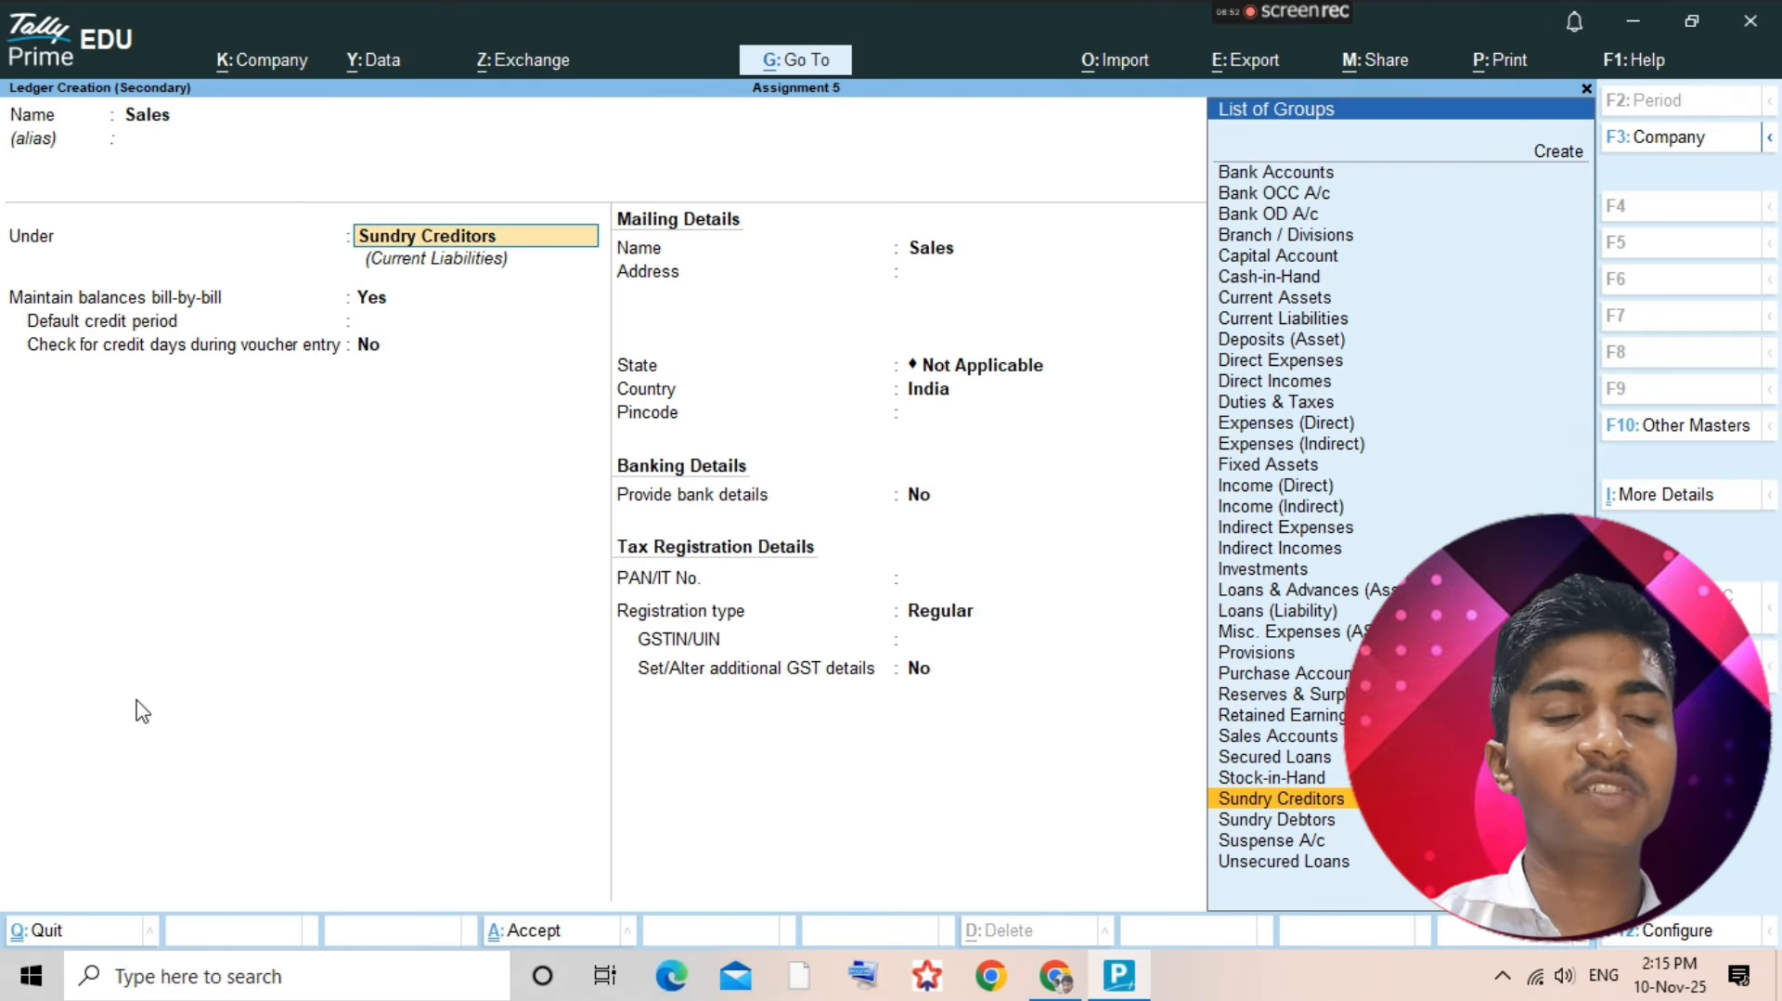
text(Sales)
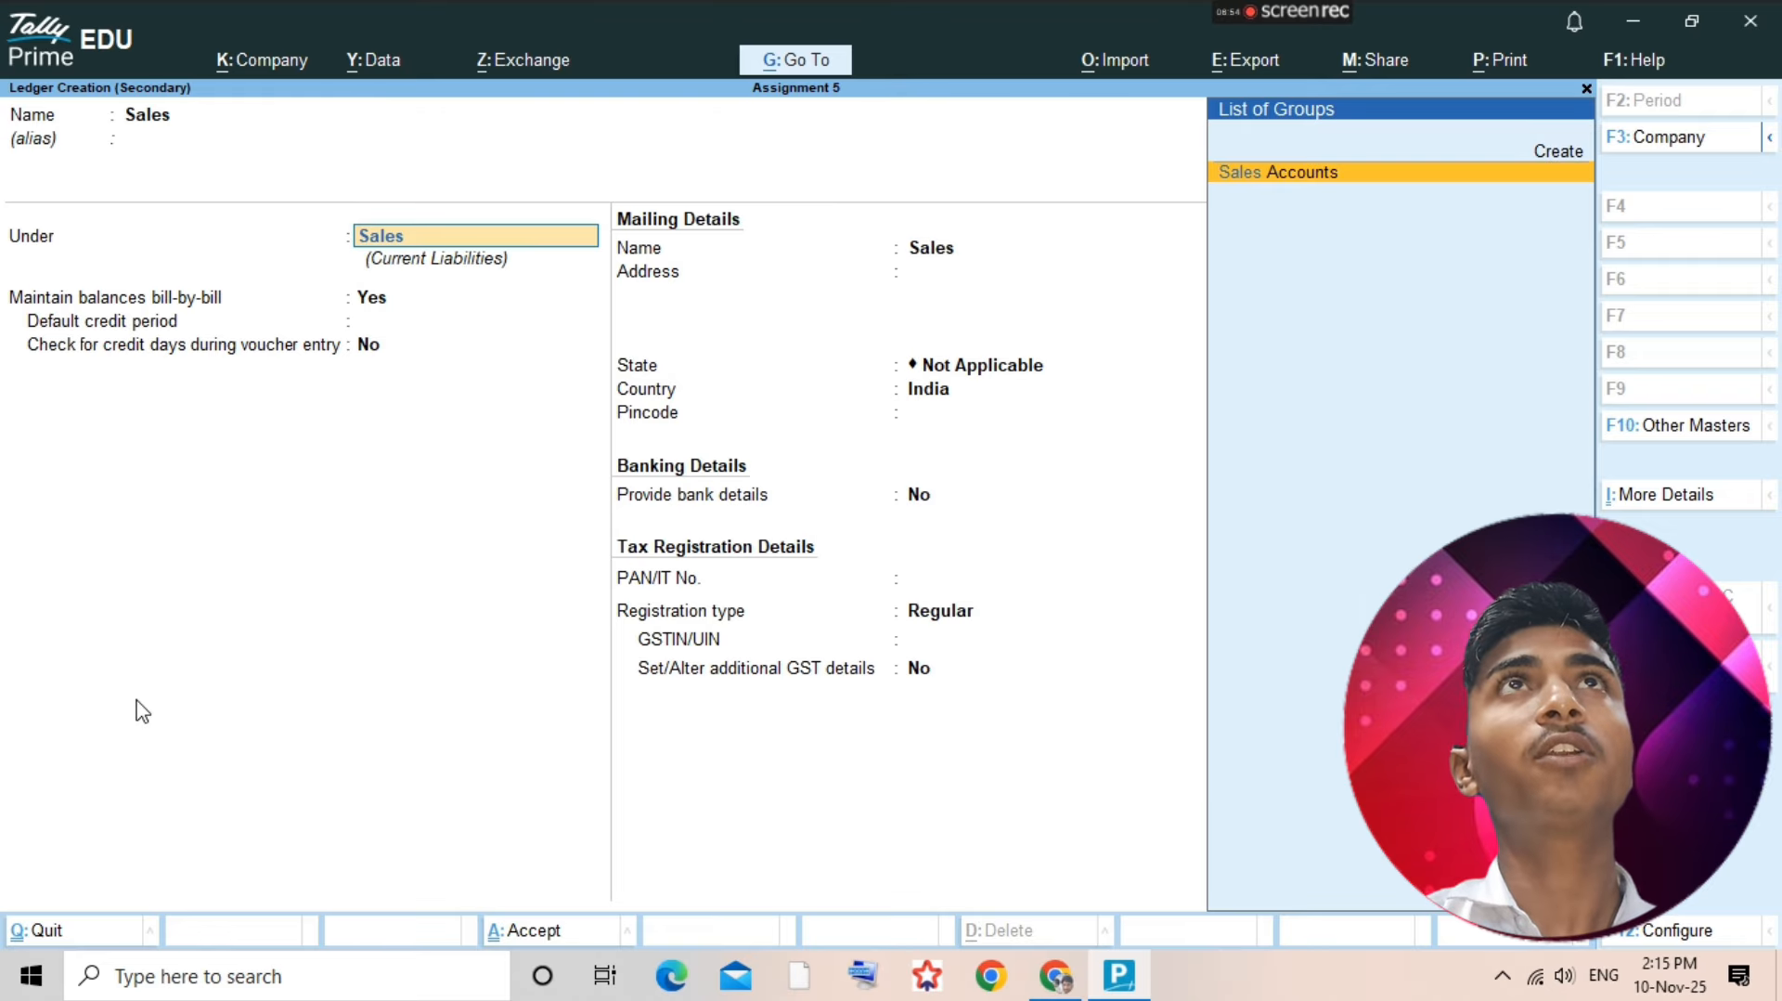
key(Return)
key(ctrl+a)
key(Return)
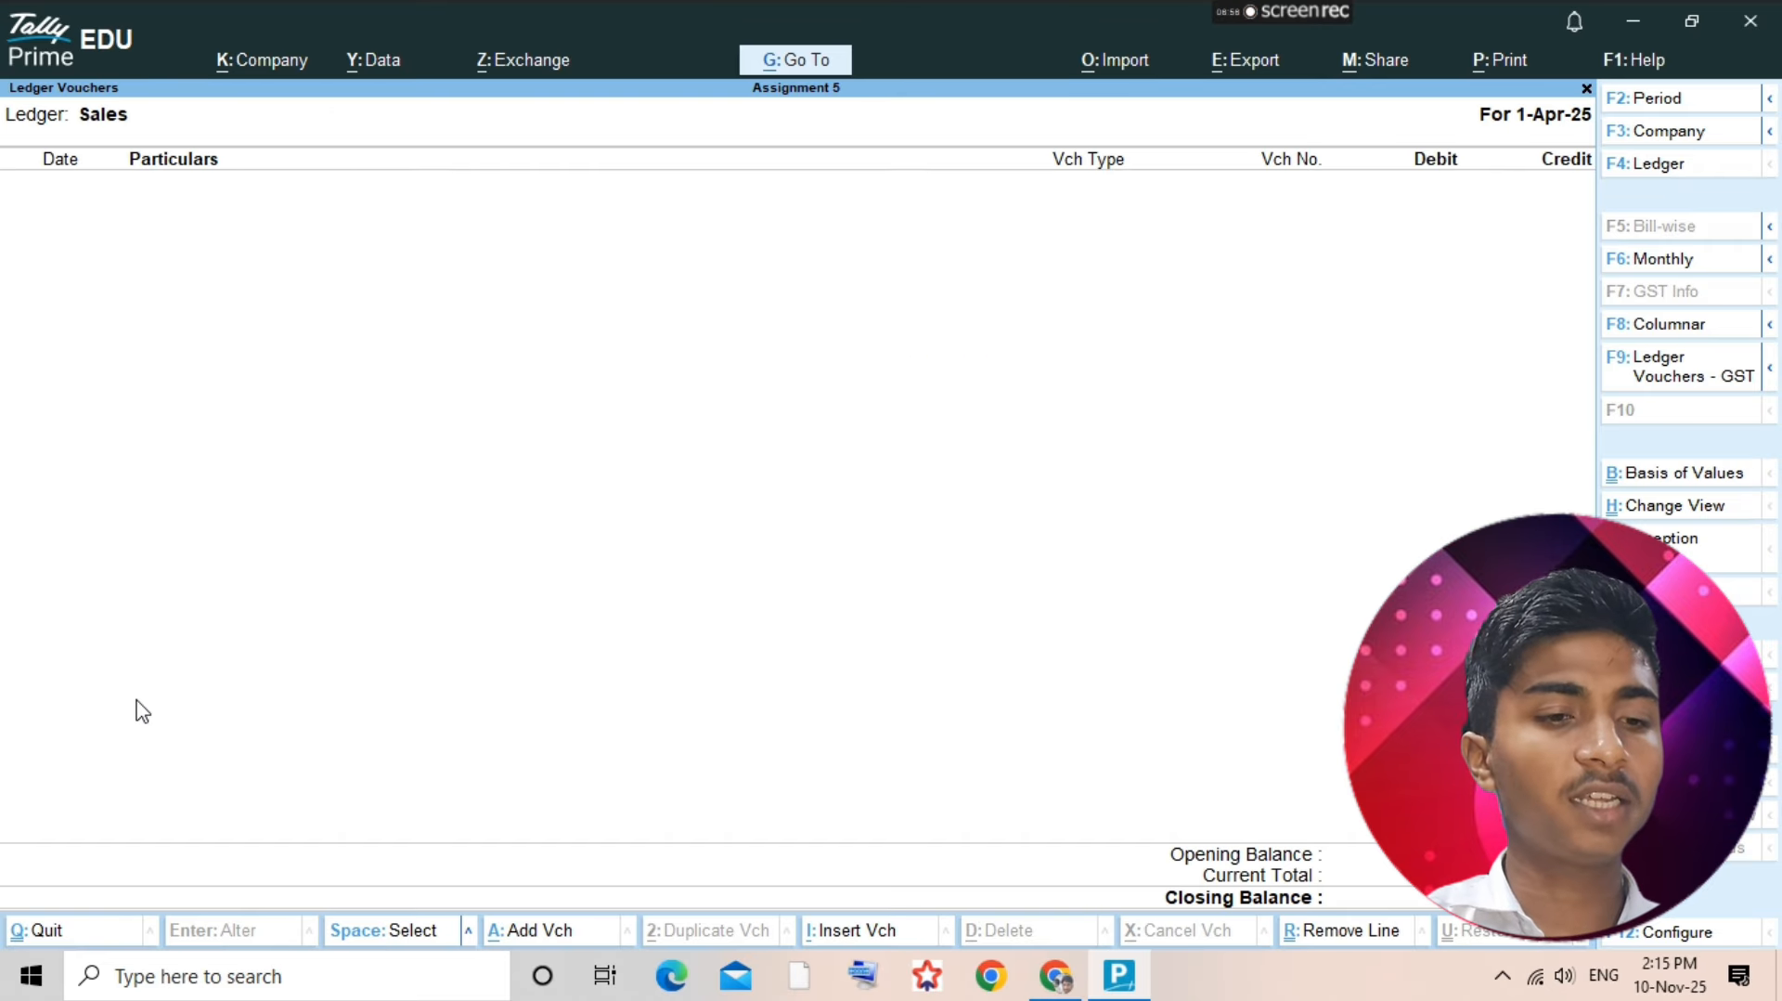
- Add a sales voucher from the Sales ledger report in As Voucher mode, leaving the reference number and date blank
key(alt+a)
click(139, 710)
key(F8)
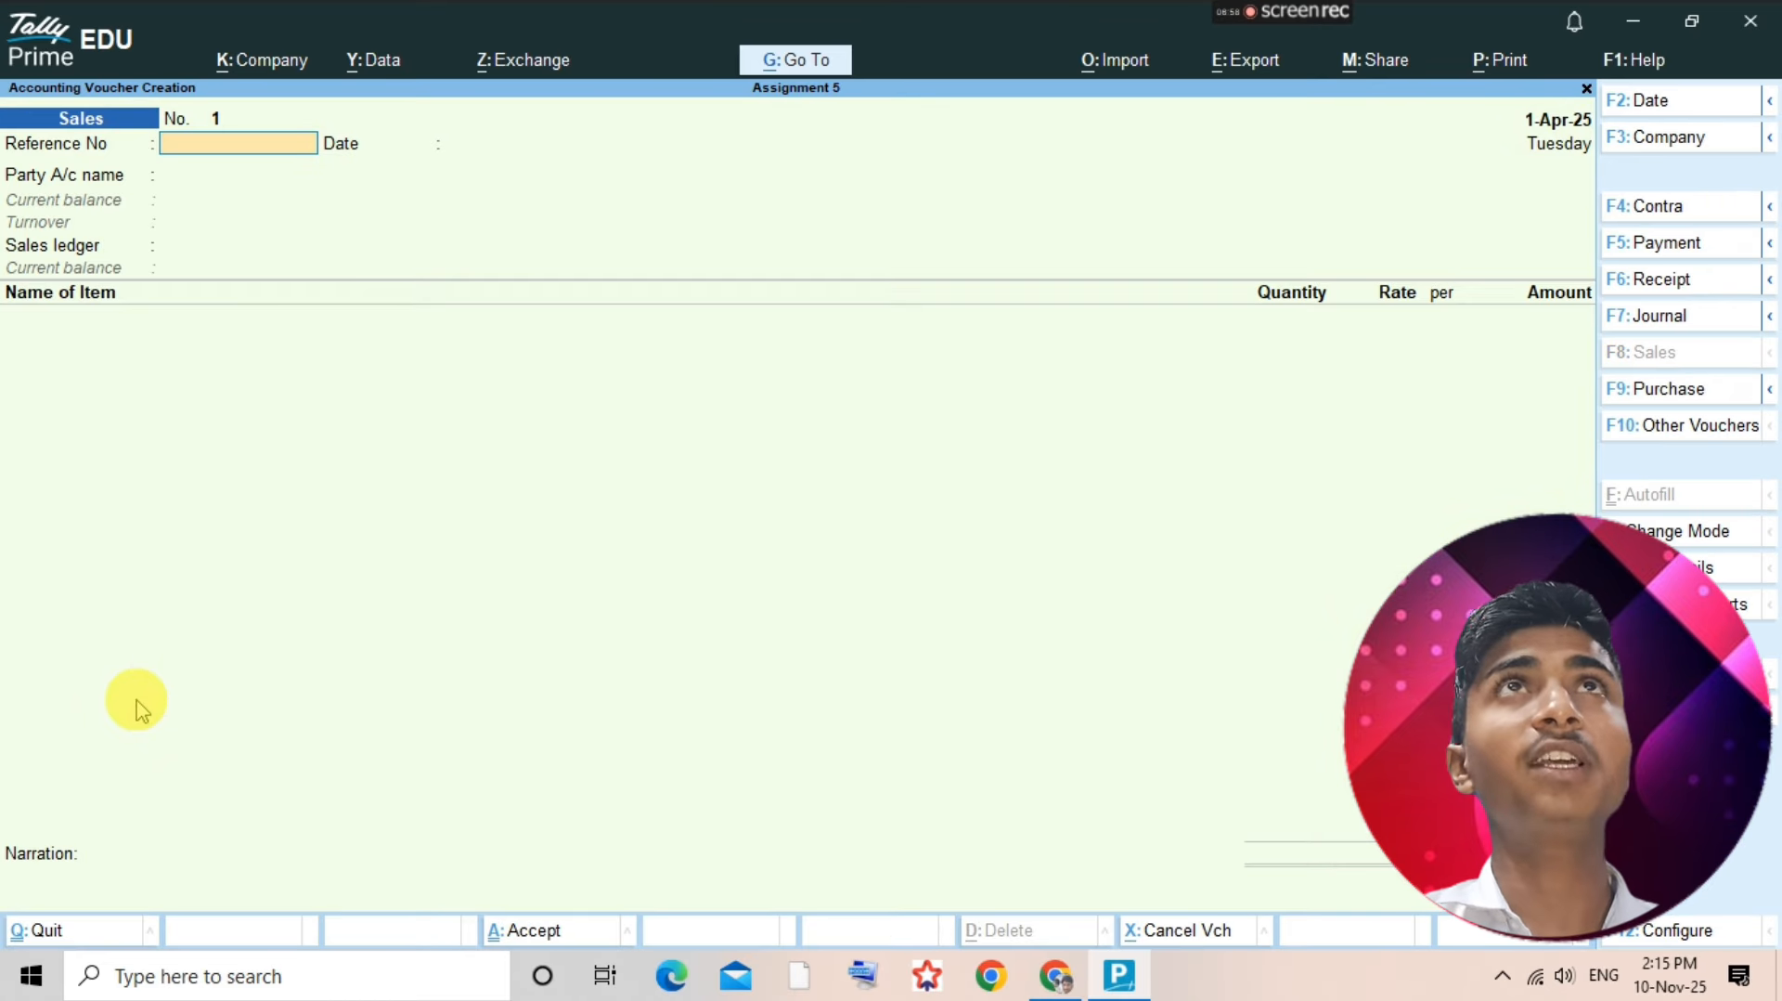
key(ctrl+h)
key(Down)
key(Down)
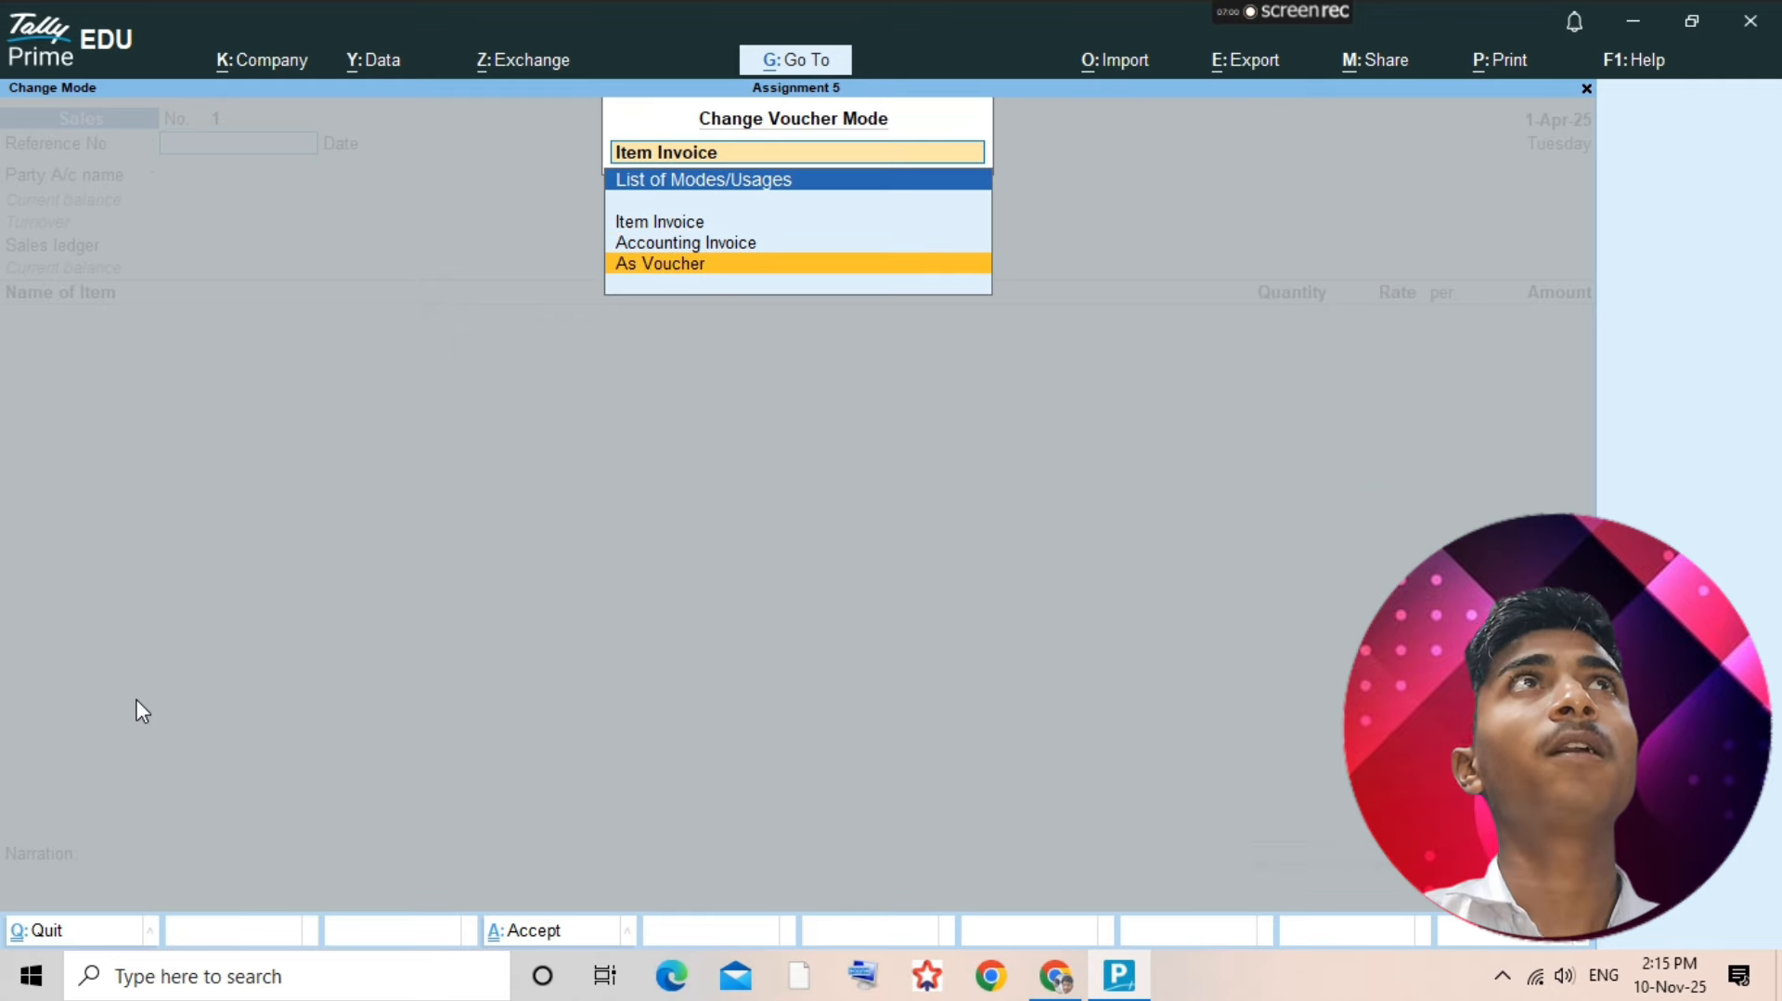
key(Return)
key(Return)
key(Return)
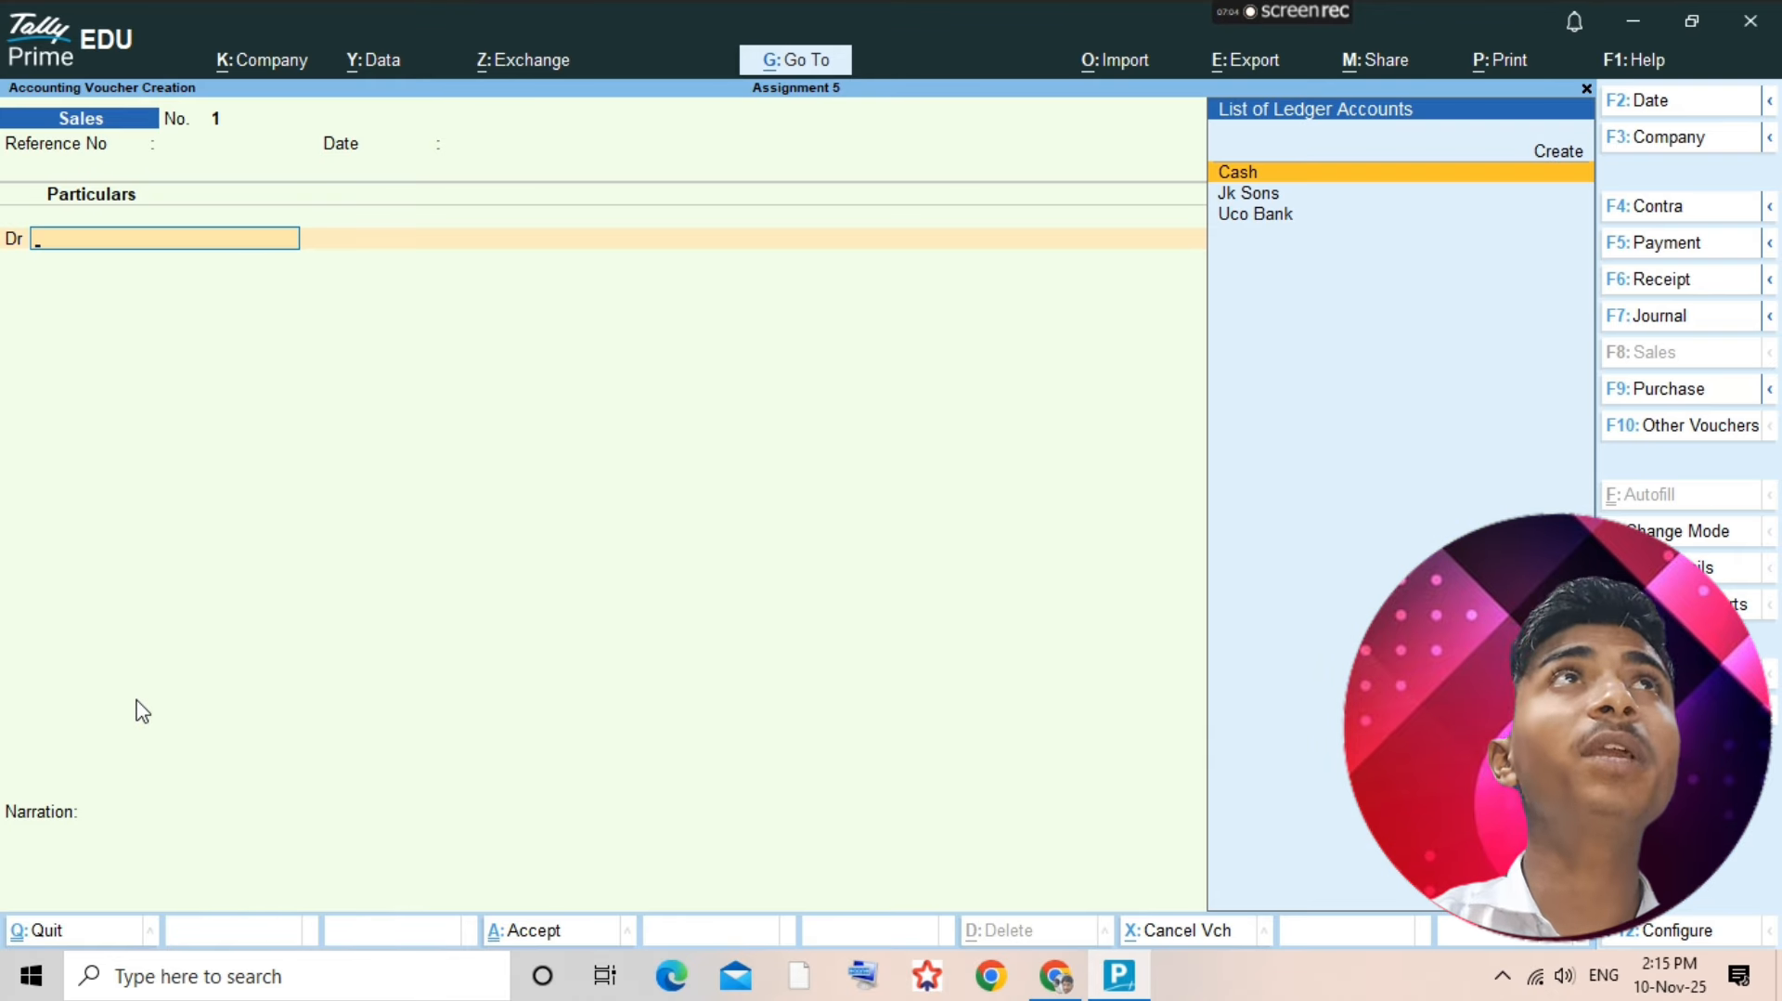
- Debit Cash with 10,000 in the sales voucher, leaving the dispatch and party details blank
text(Cash)
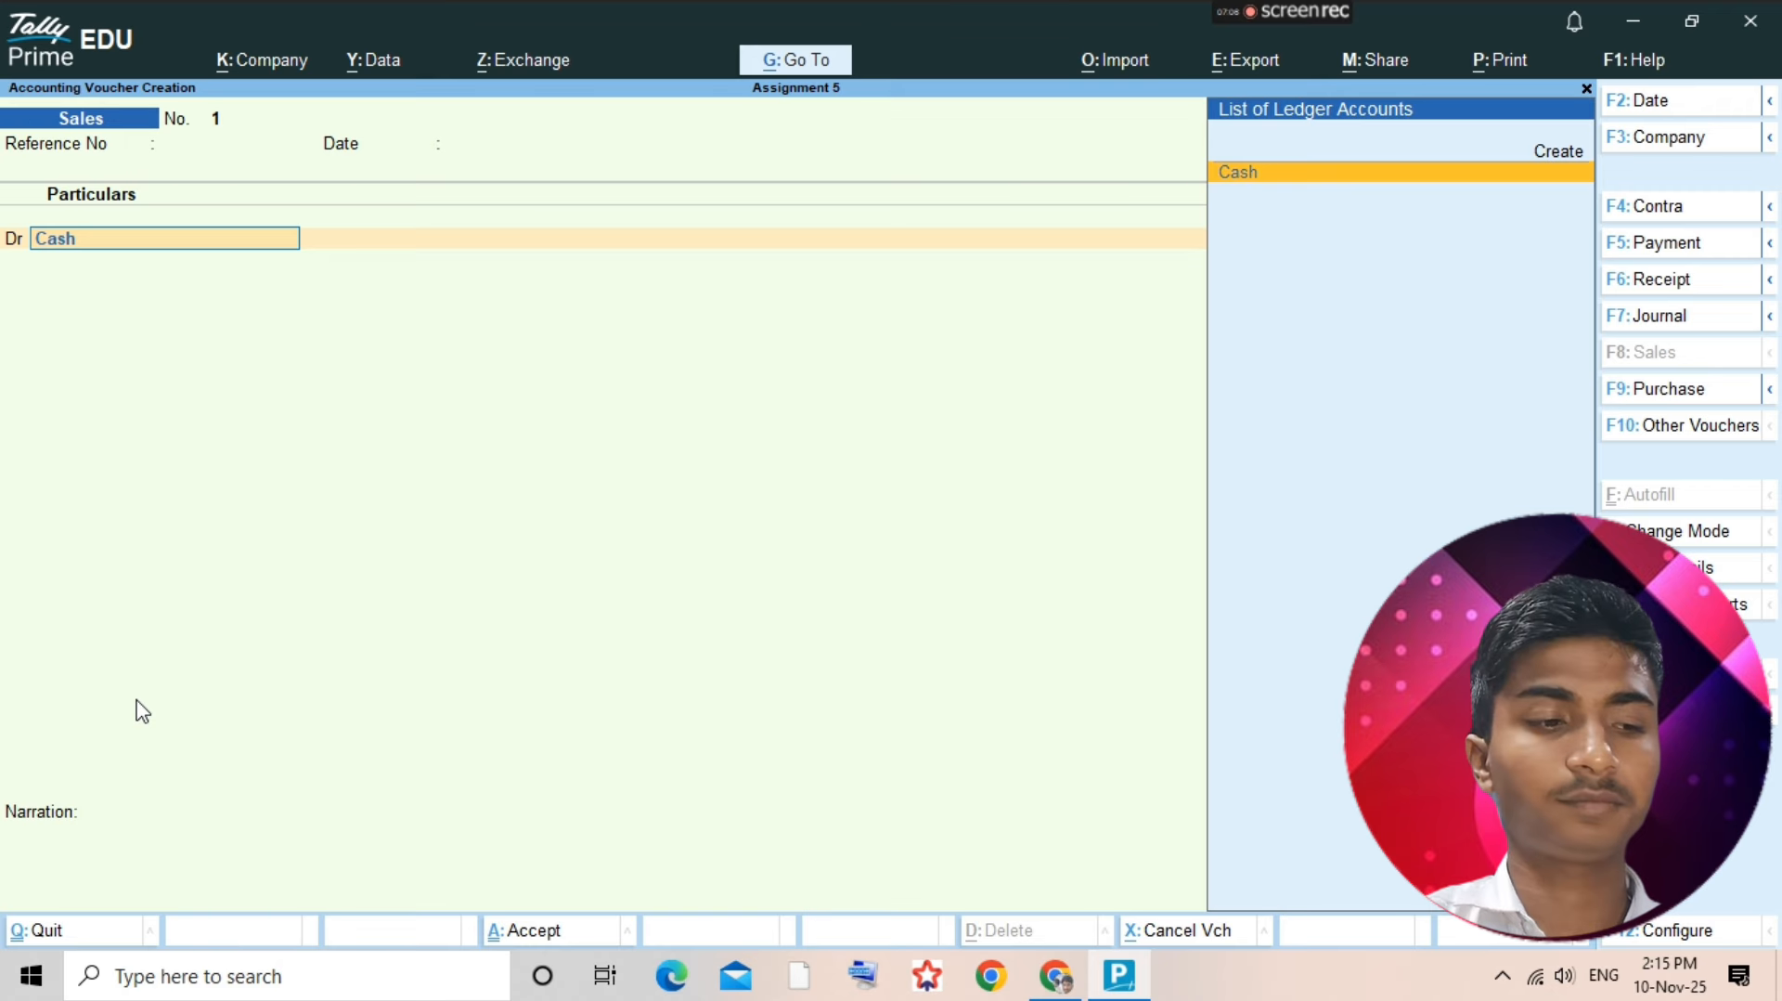
click(137, 699)
key(Return)
key(Return)
key(Return)
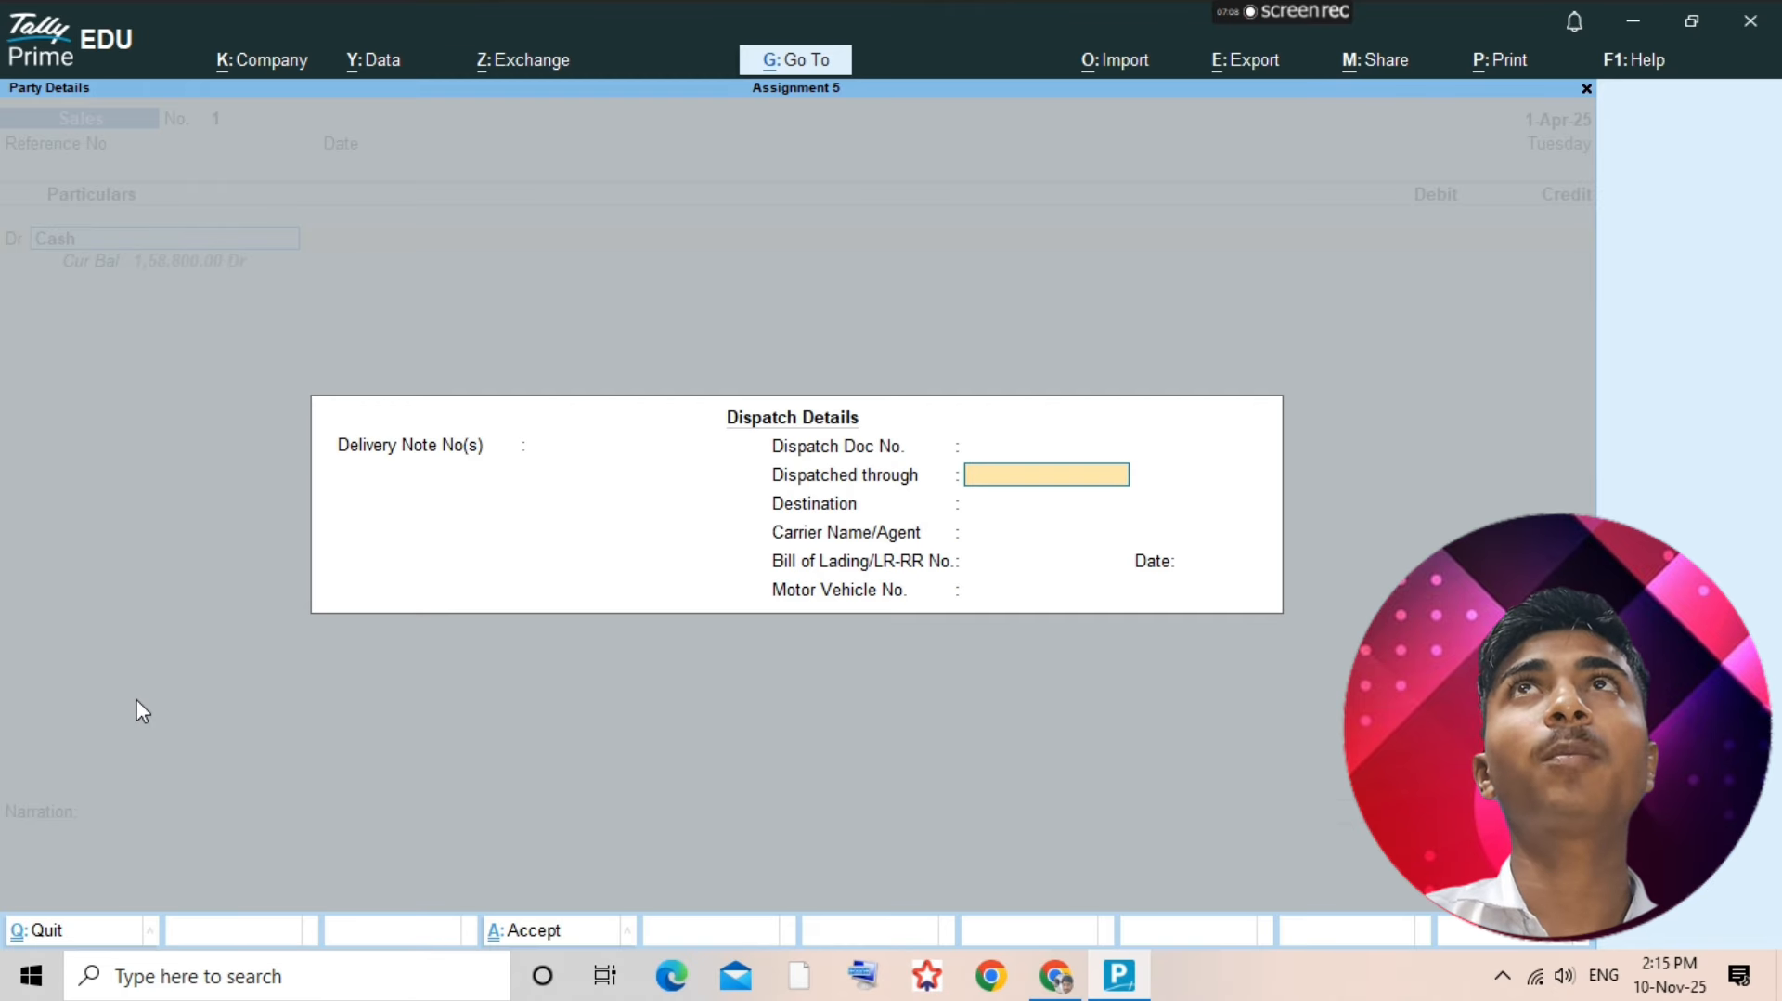
key(Return)
key(ctrl+a)
text(100)
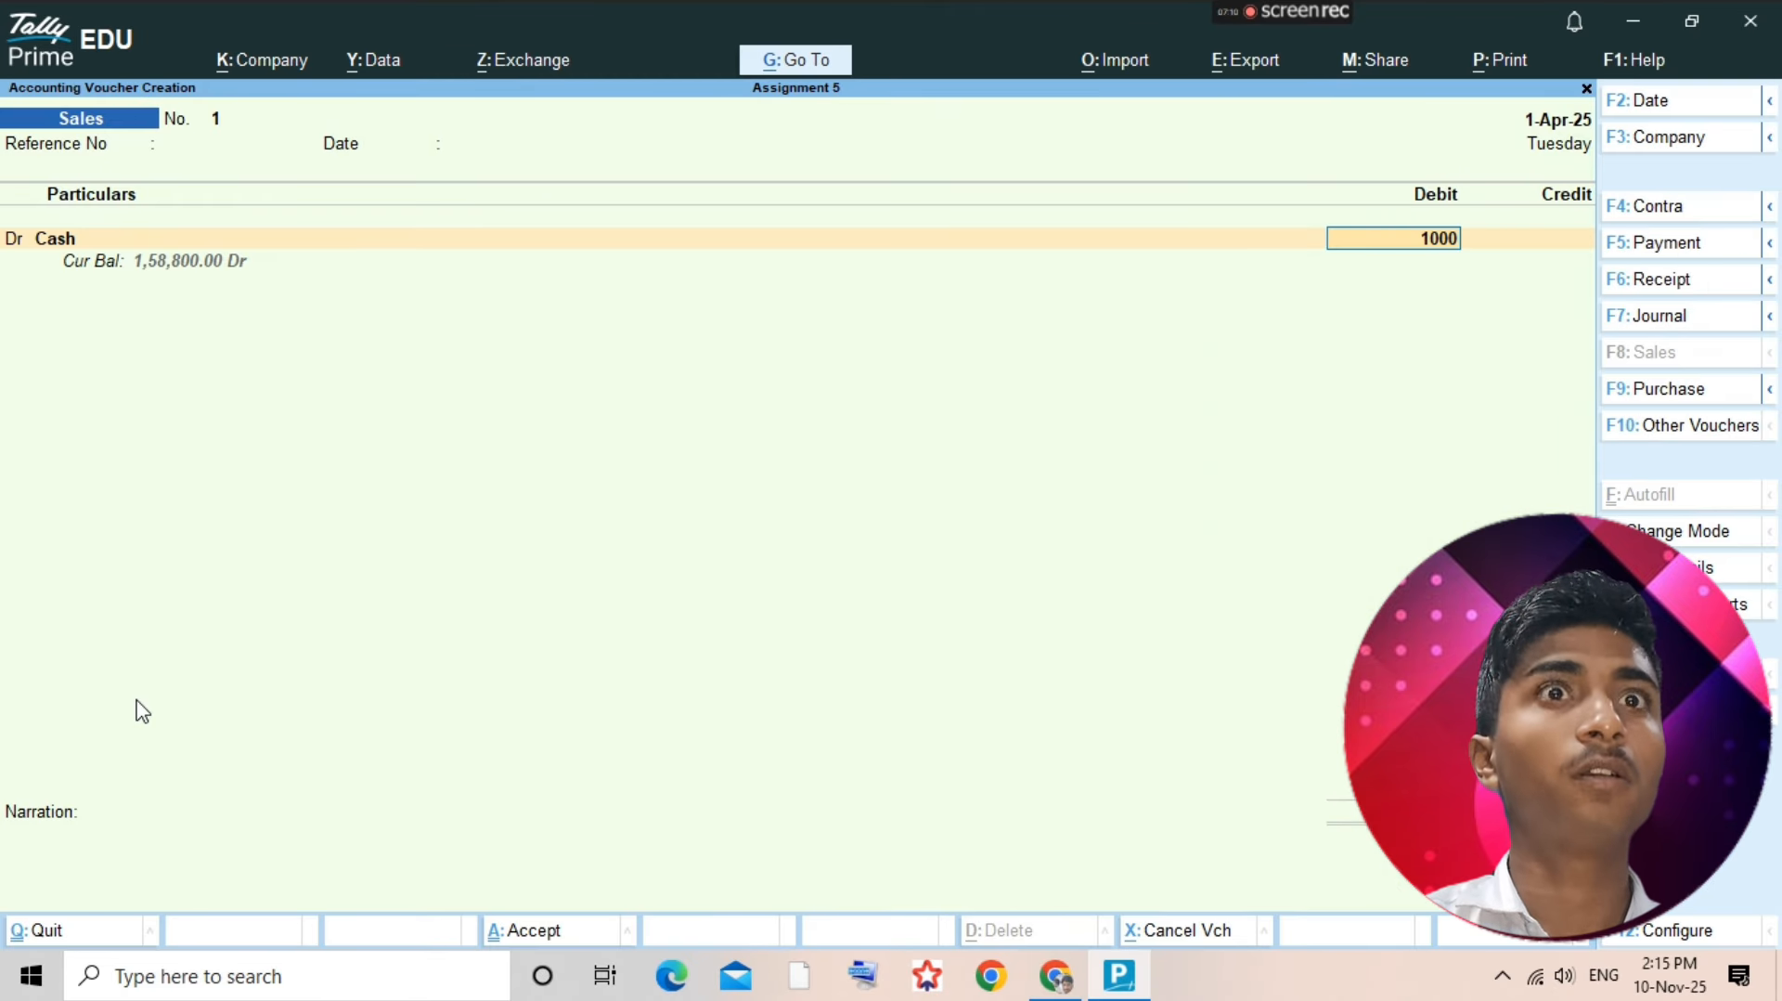
key(Return)
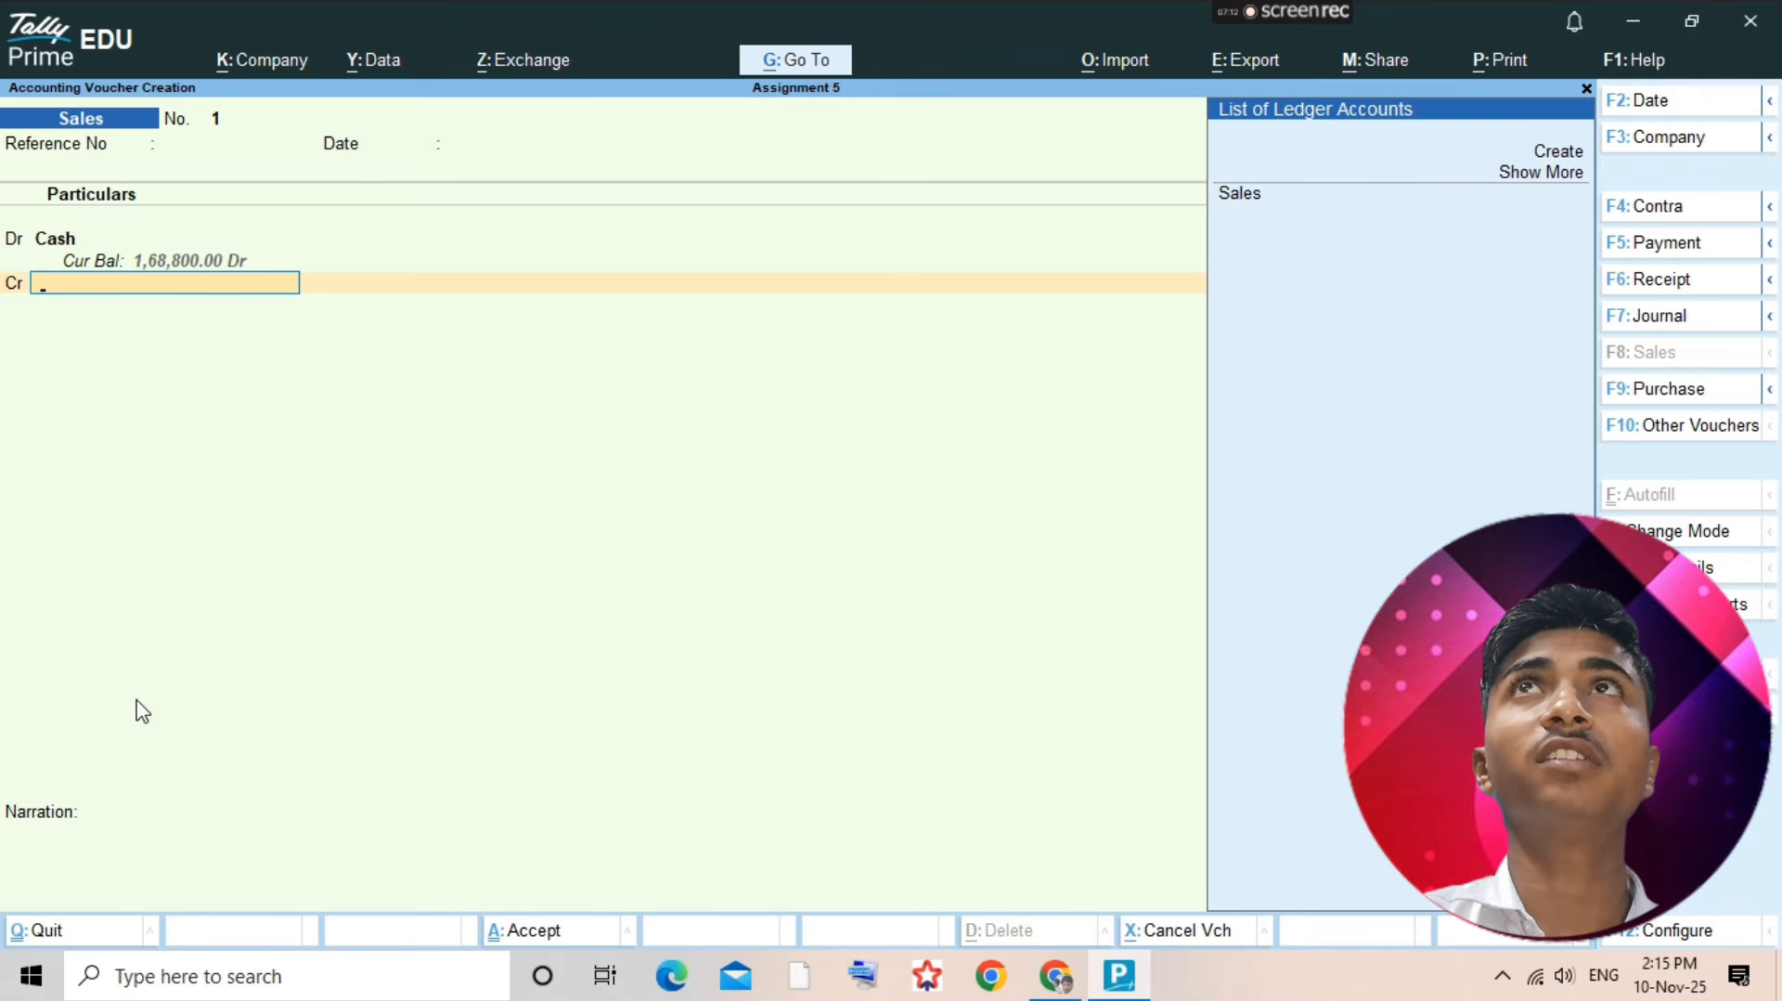
- Credit the Sales ledger with 10,000, skip the inventory allocations and save the sales voucher
key(Return)
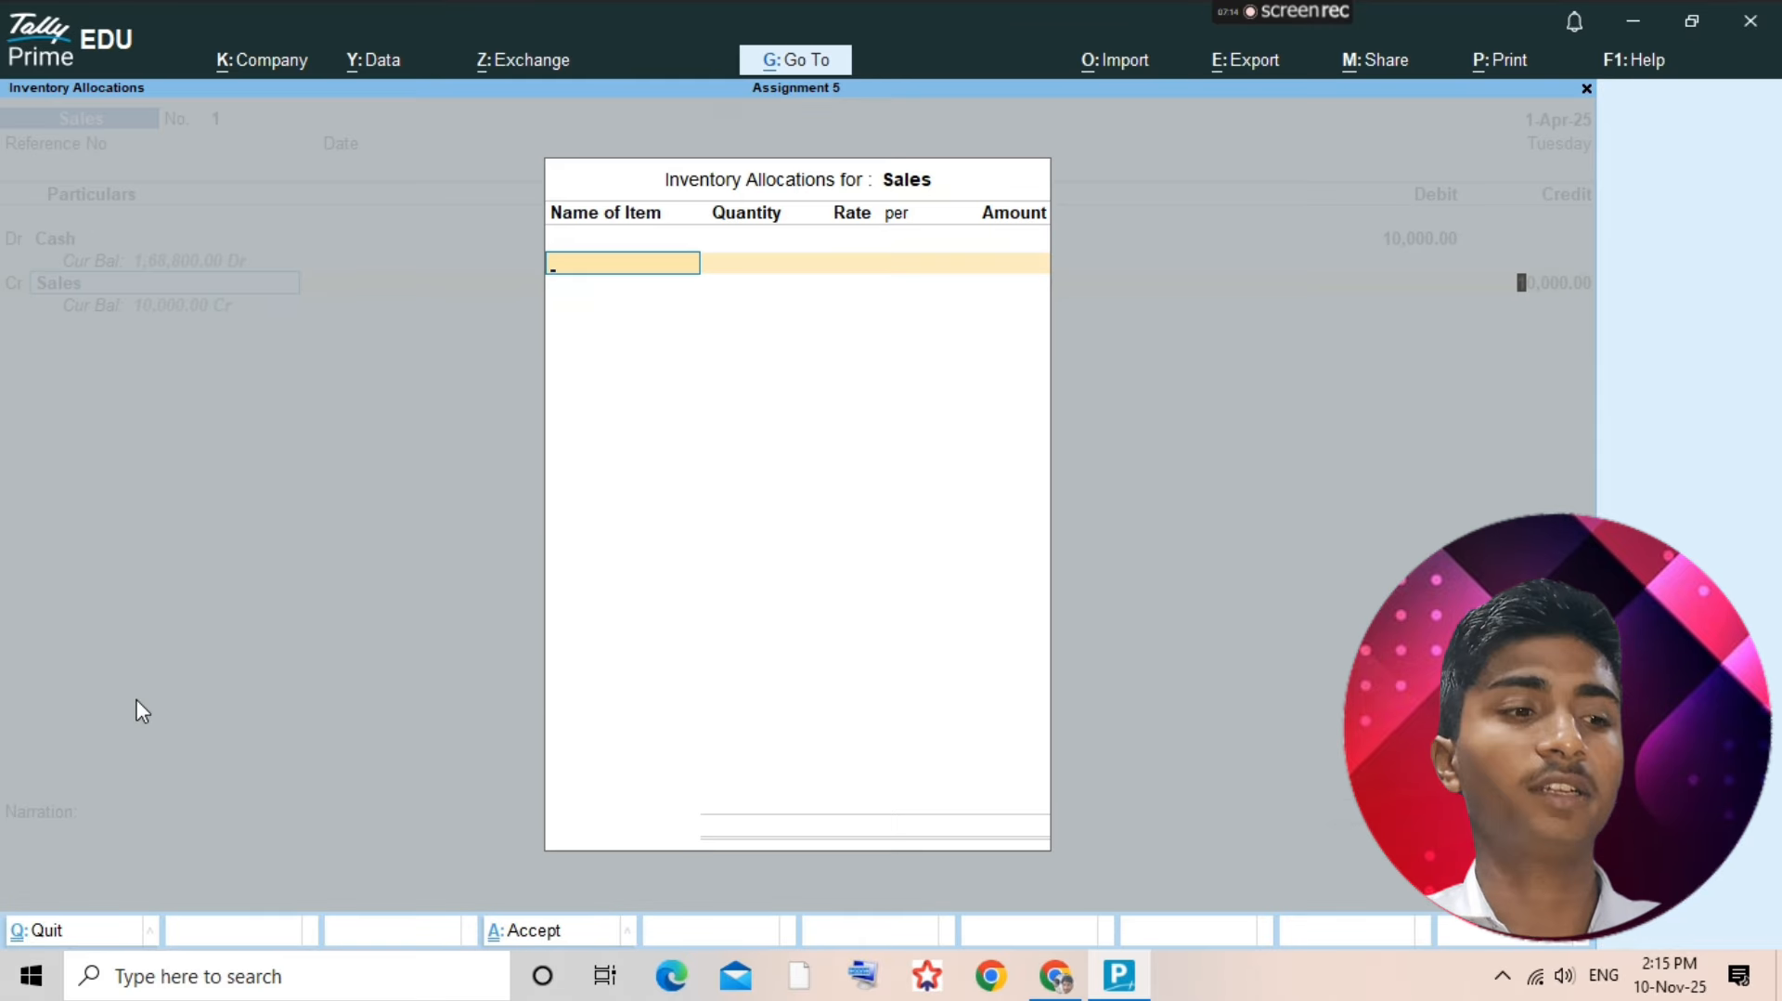
key(ctrl+a)
key(ctrl+a)
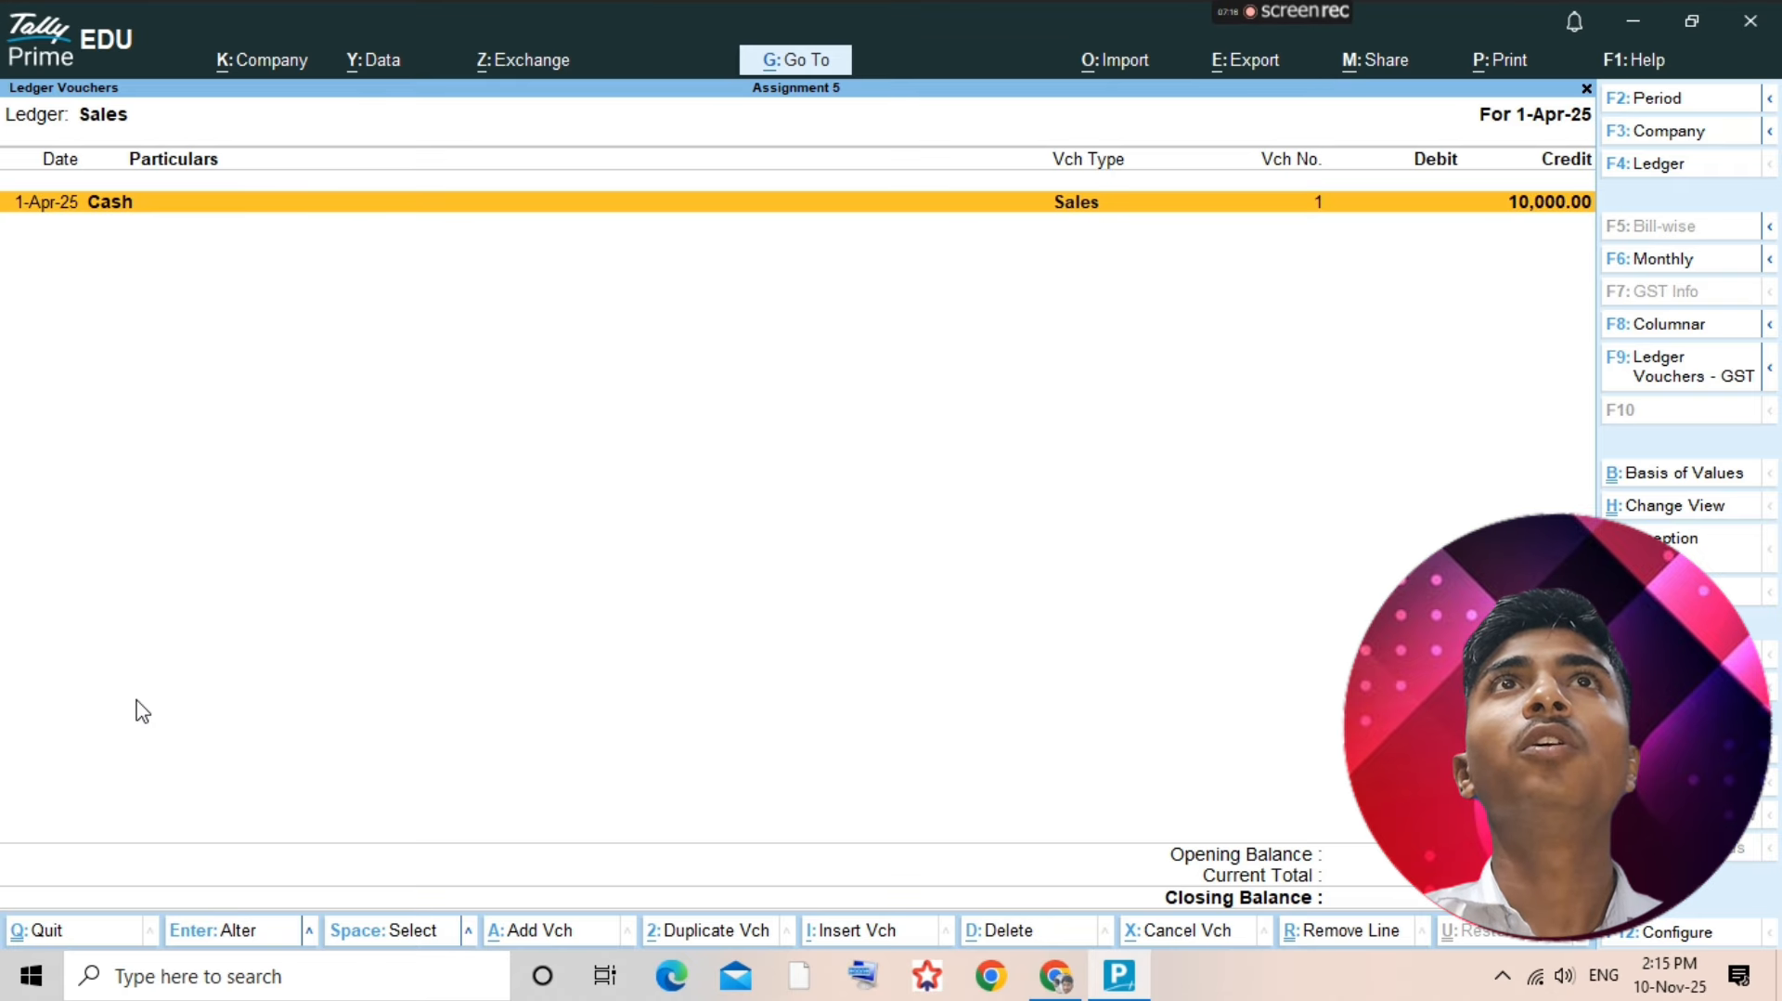
- Switch to the question PDF and look up the 6-5-2018 cash withdrawal from capital for personal use
key(alt+Tab)
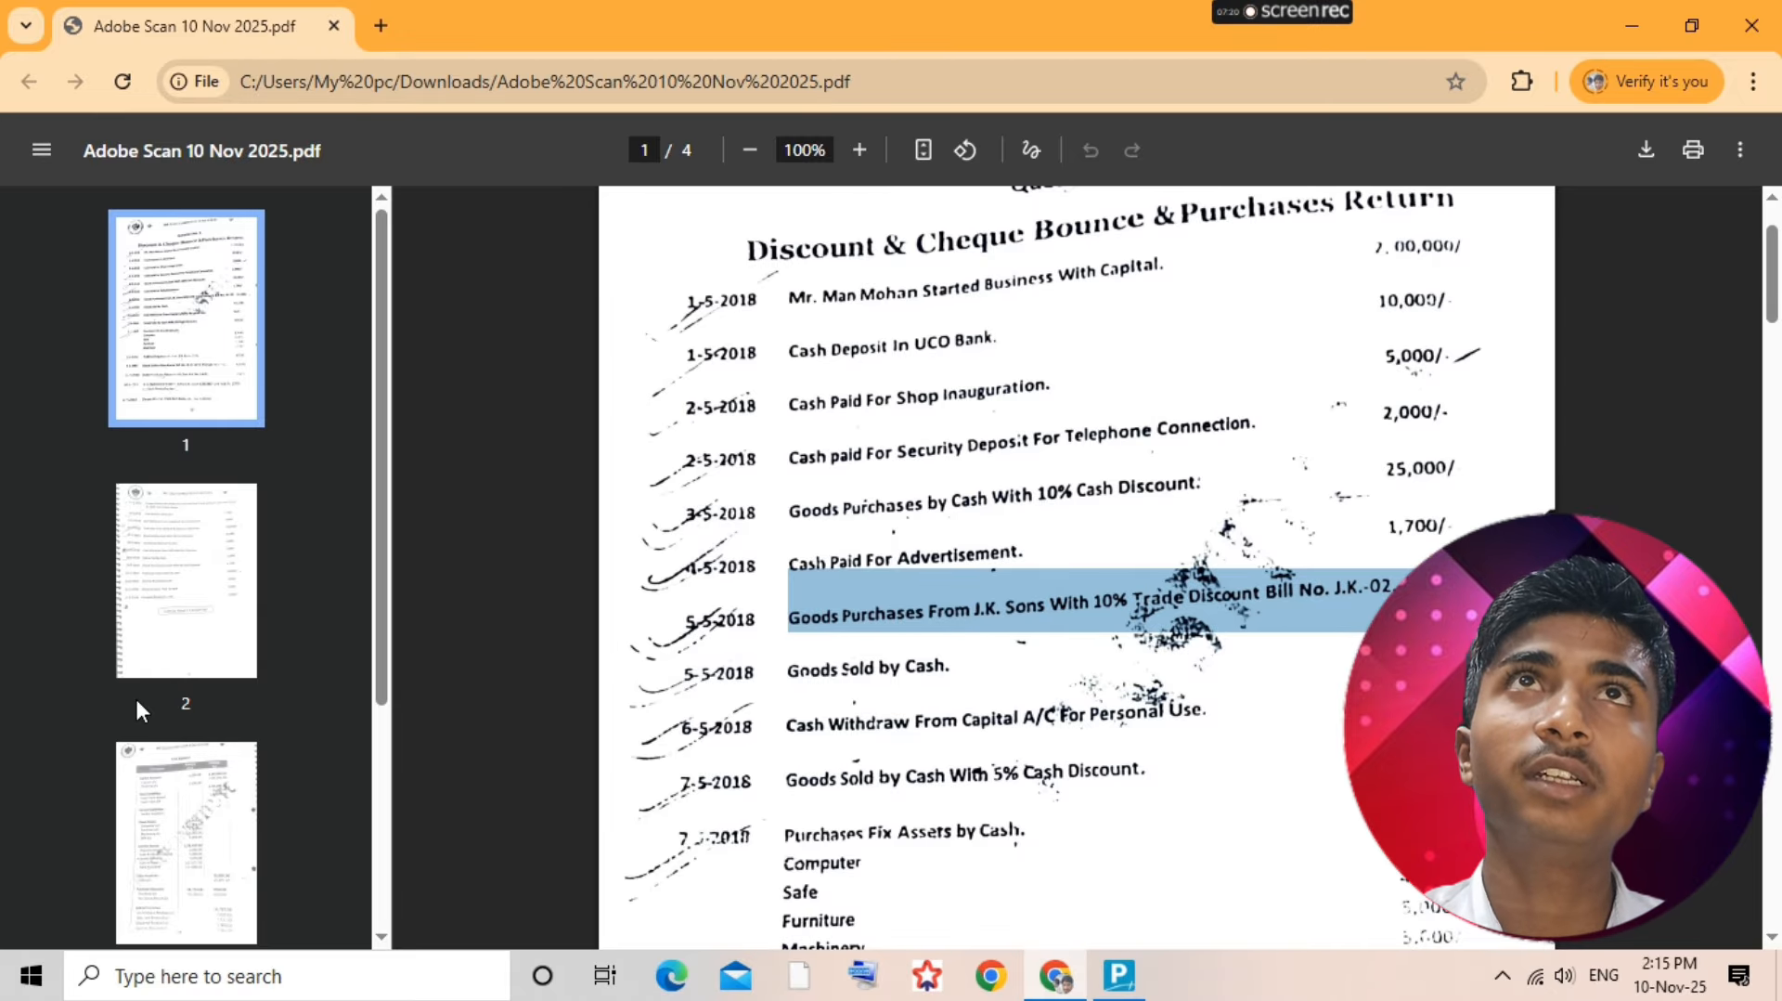
click(852, 723)
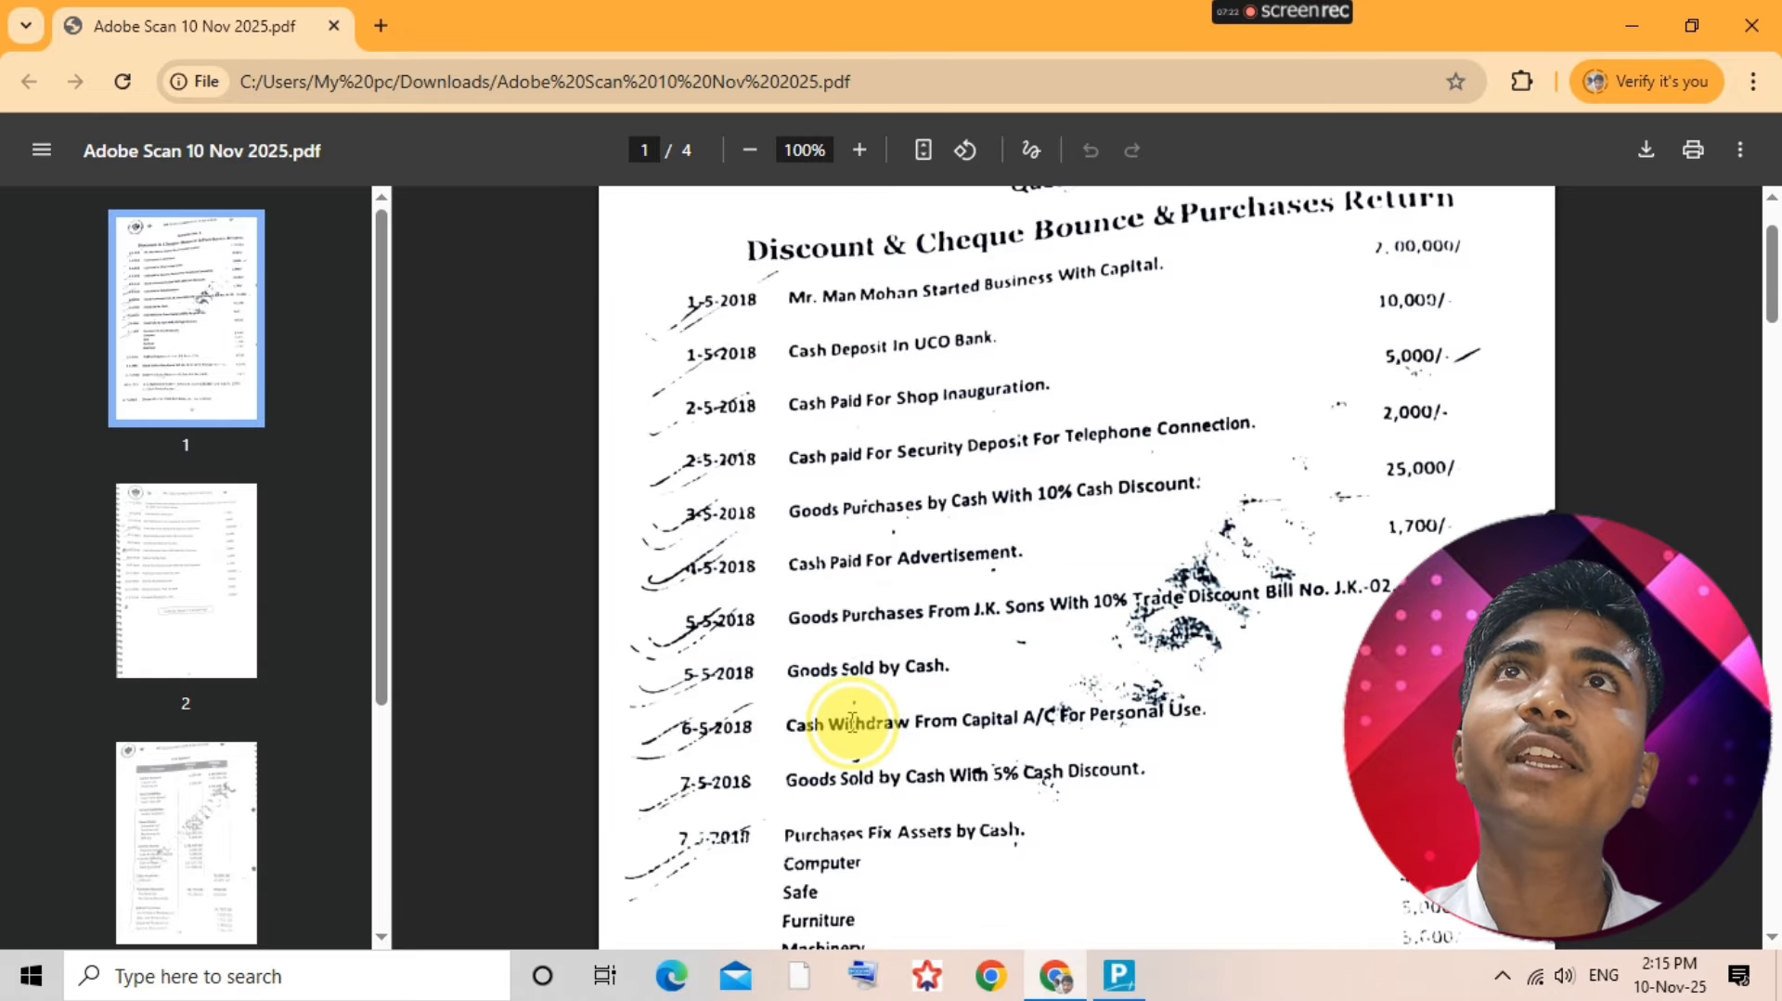
- Highlight the 6-5-2018 cash withdrawal entry, switch back to TallyPrime and create a Drawing ledger under Capital Account
drag(852, 722, 1250, 703)
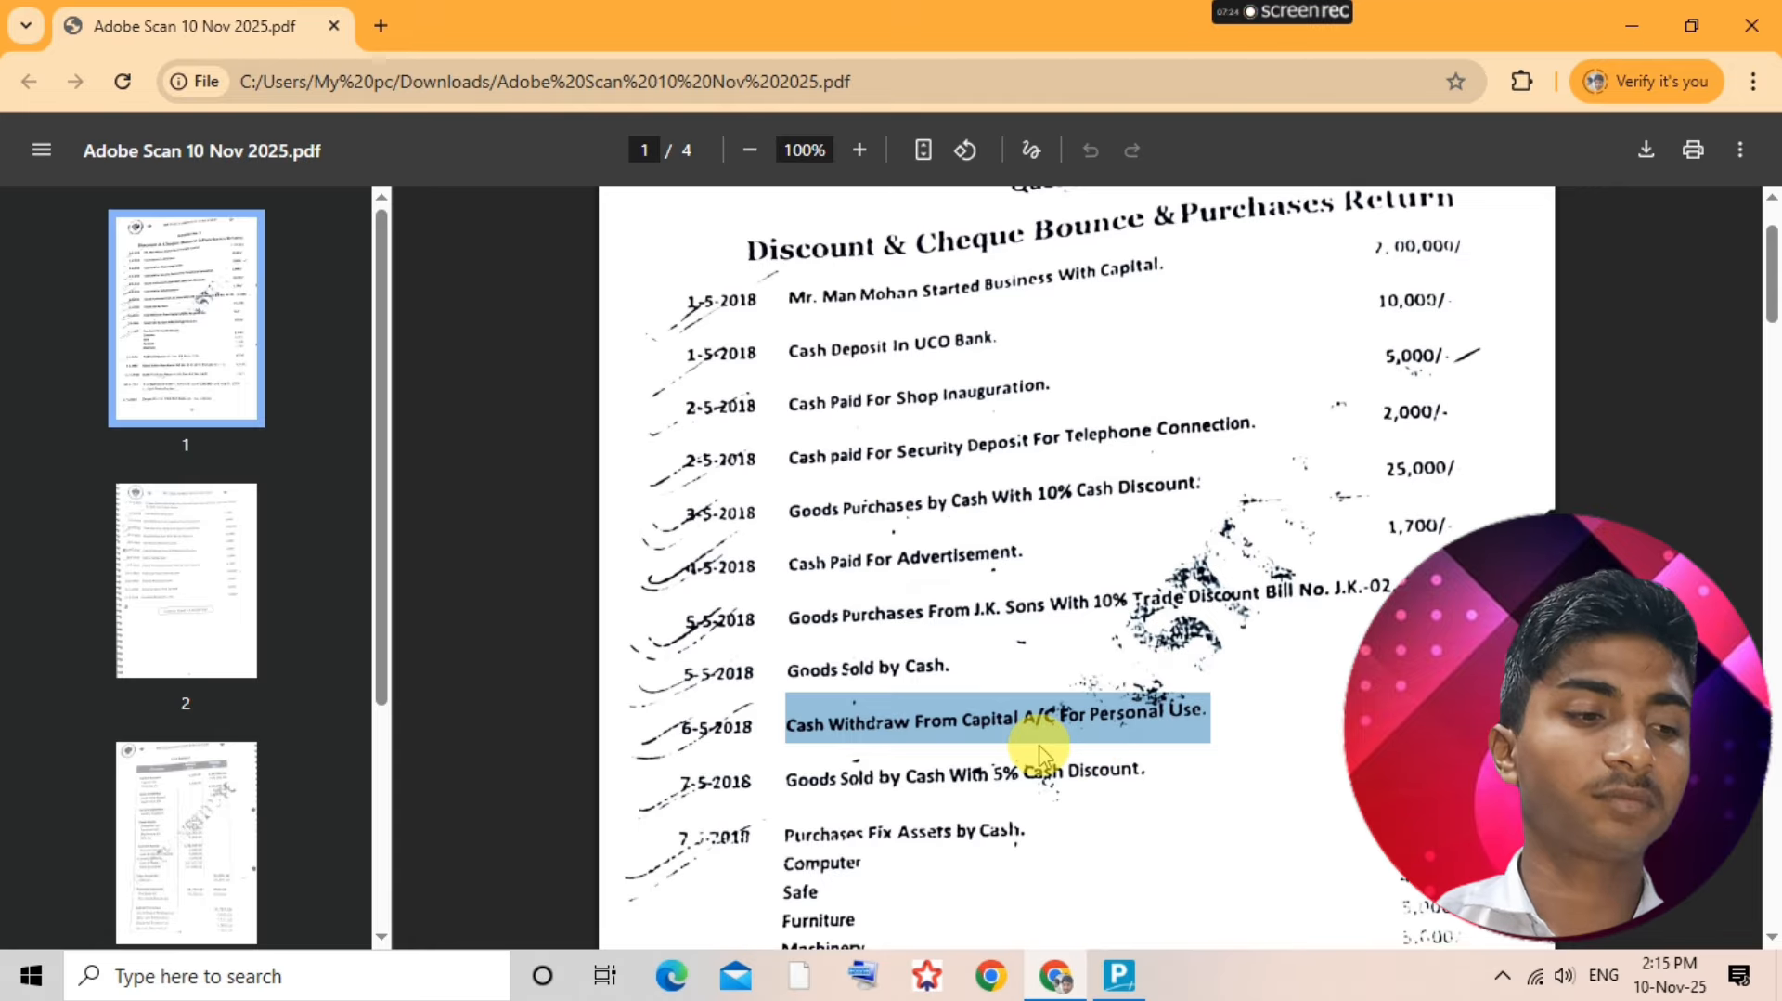
key(alt+Tab)
key(Escape)
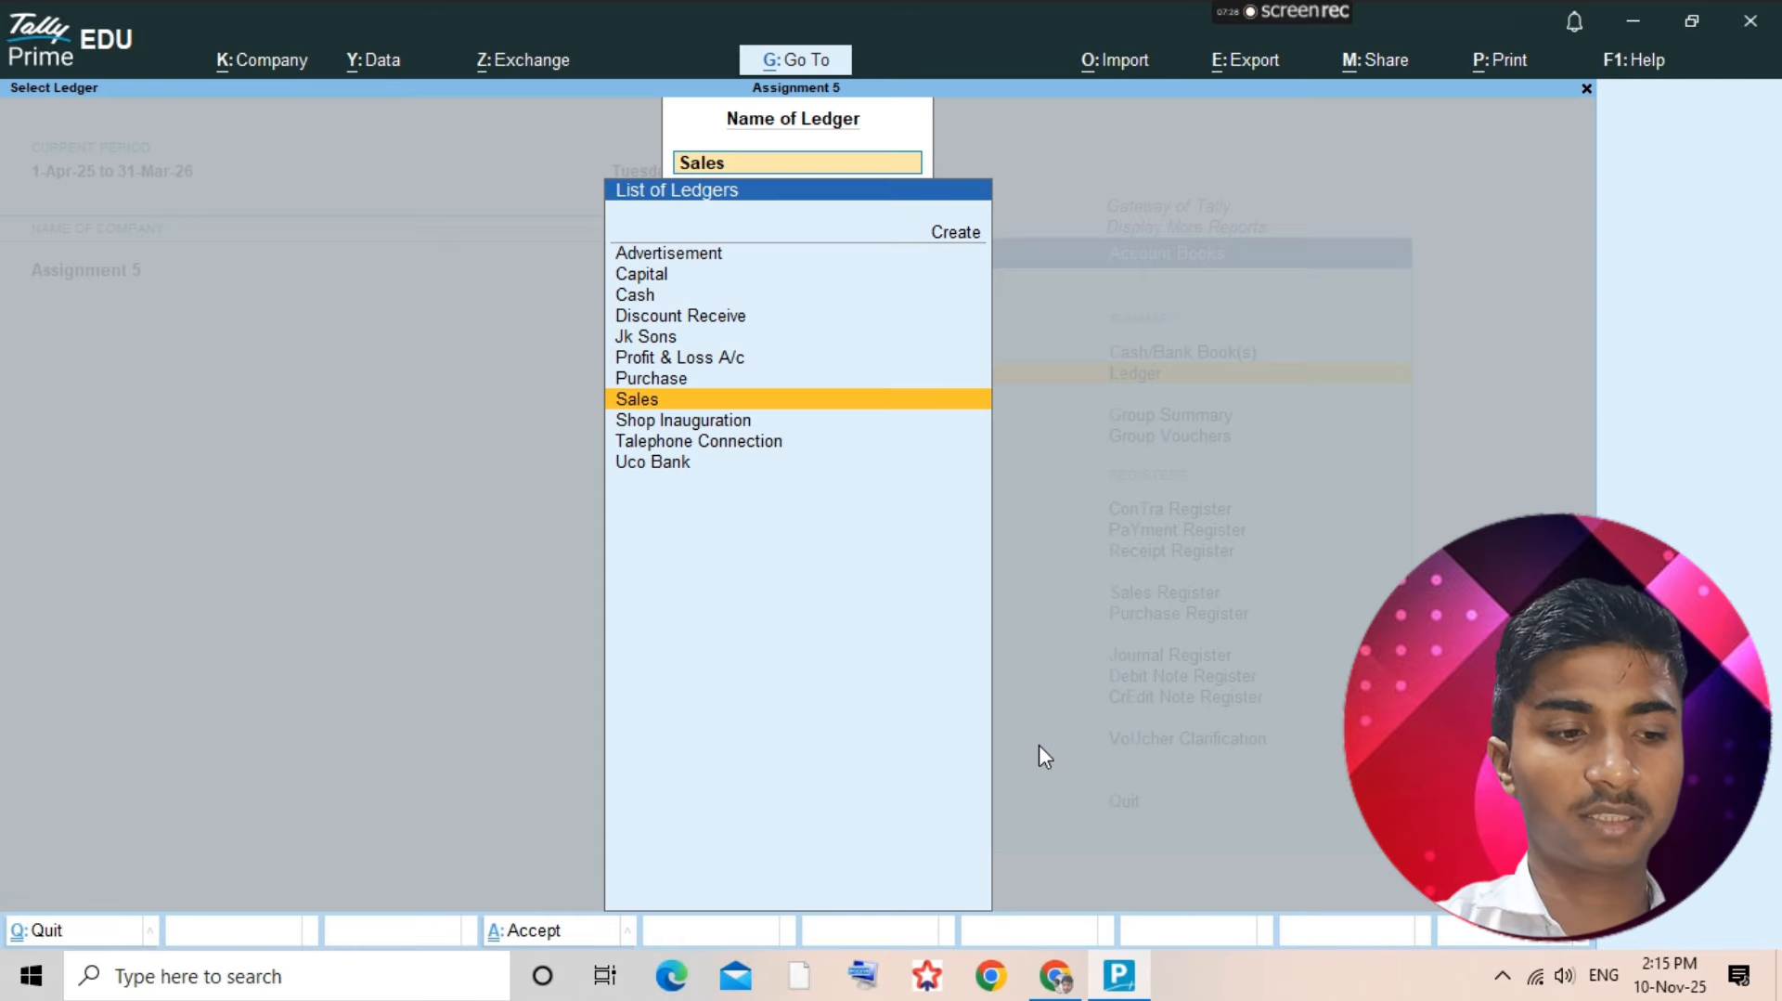
key(alt+c)
text(Drawin)
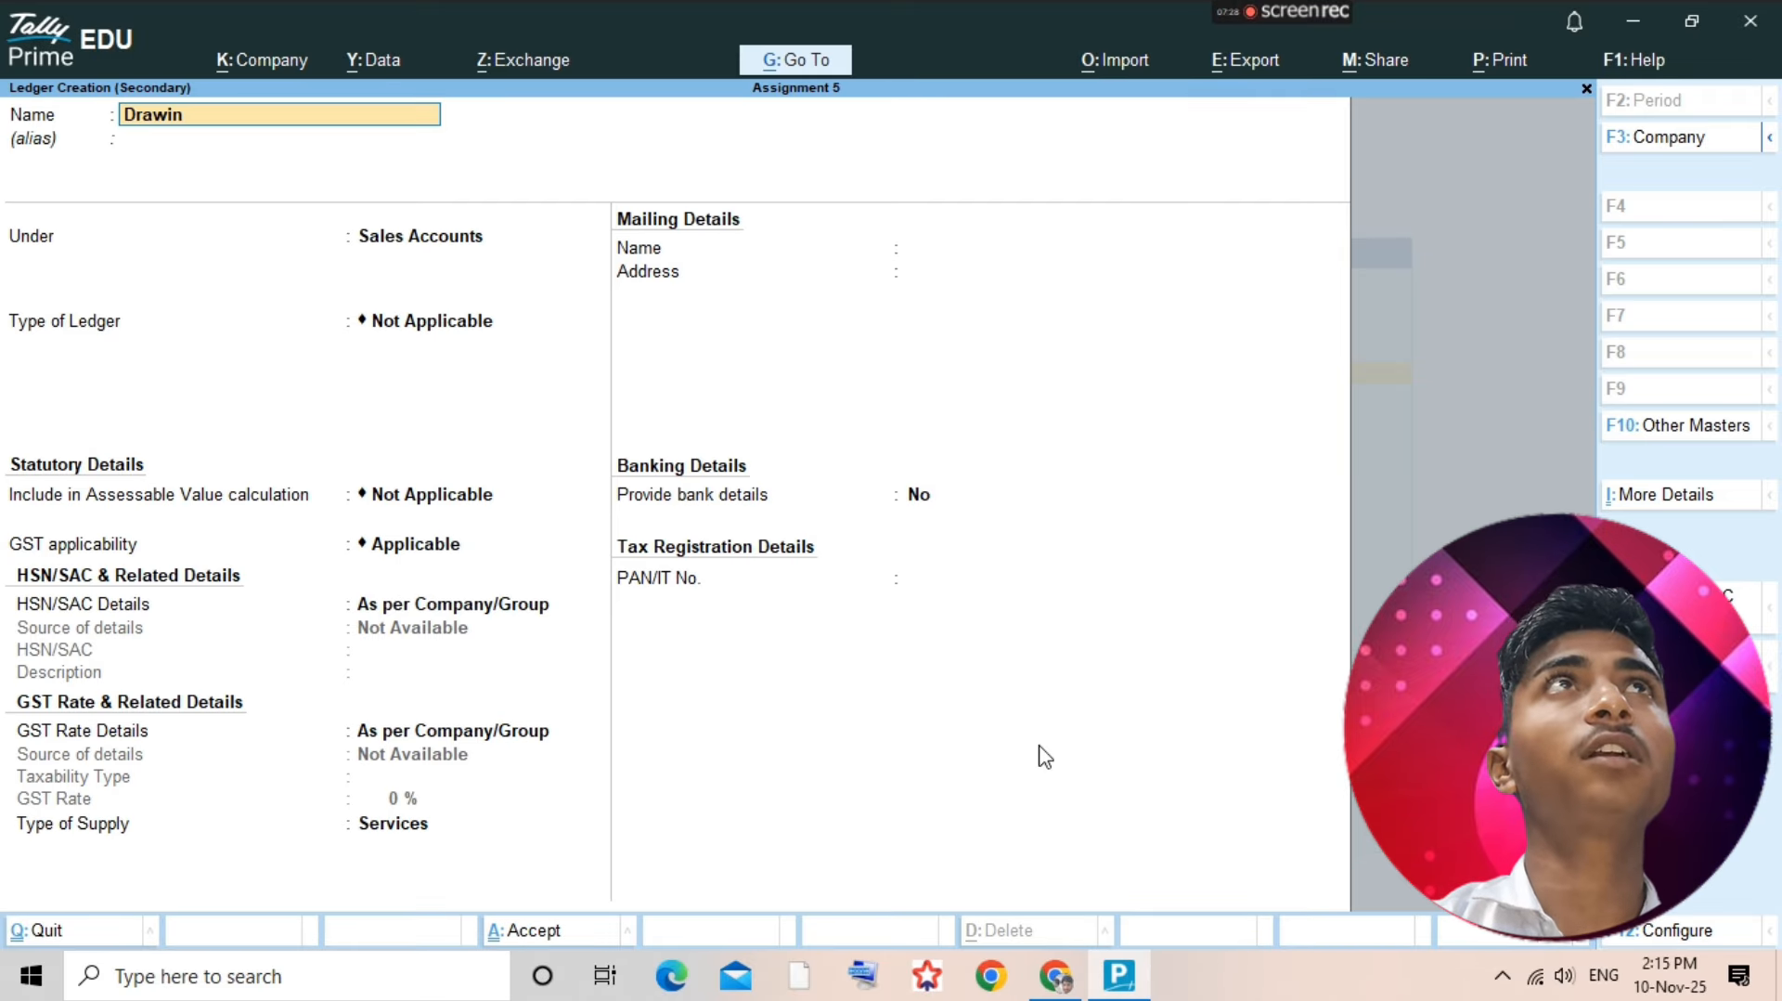
text(g)
key(Return)
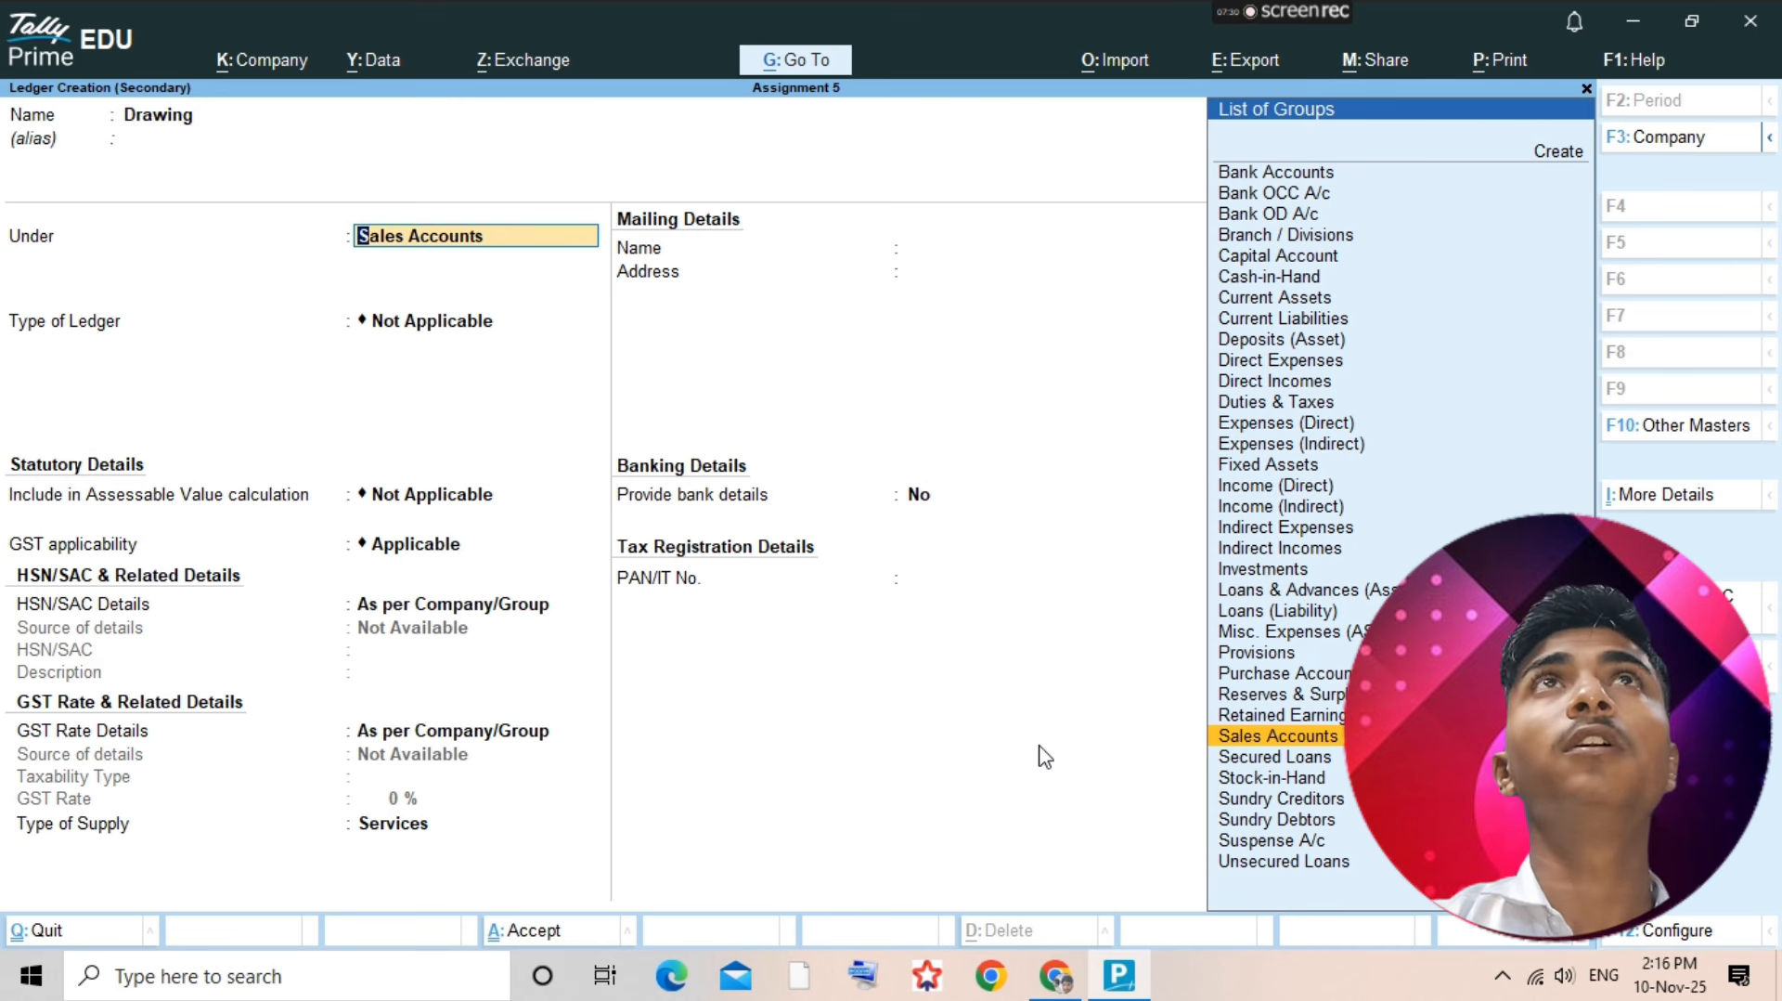
text(Cap)
key(Return)
key(ctrl+a)
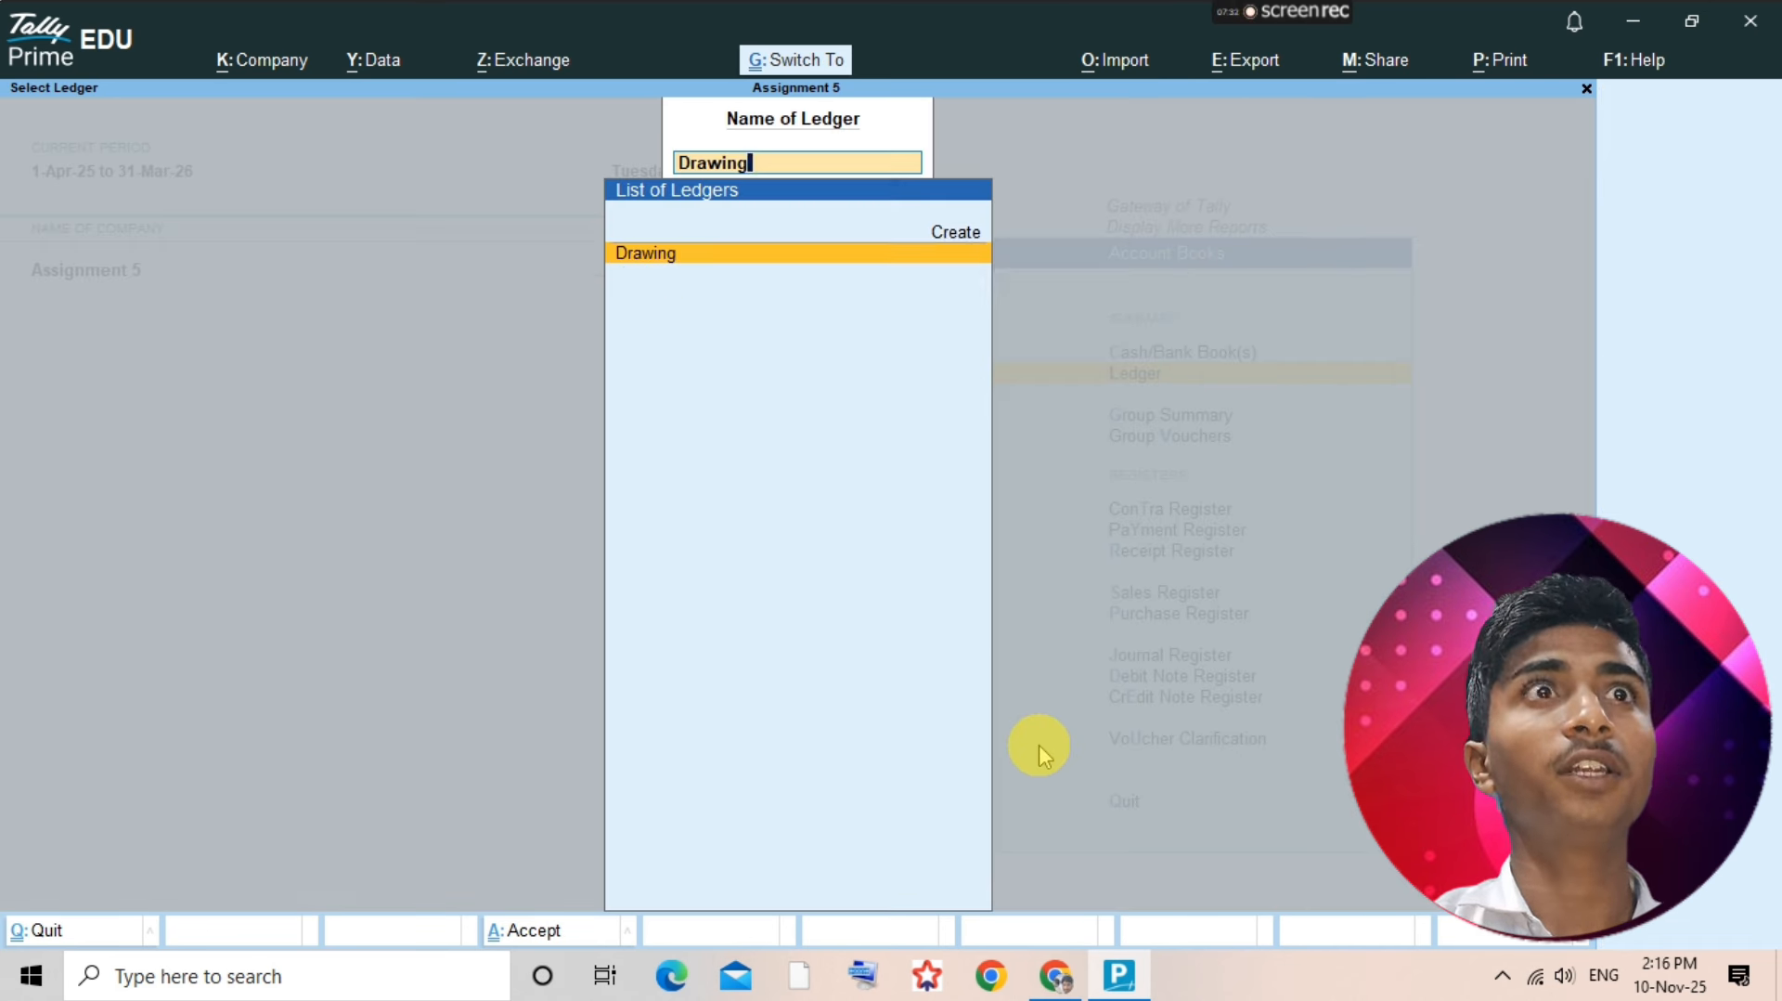
- Add a payment voucher from the Drawing ledger report and debit Drawing with 500
key(Return)
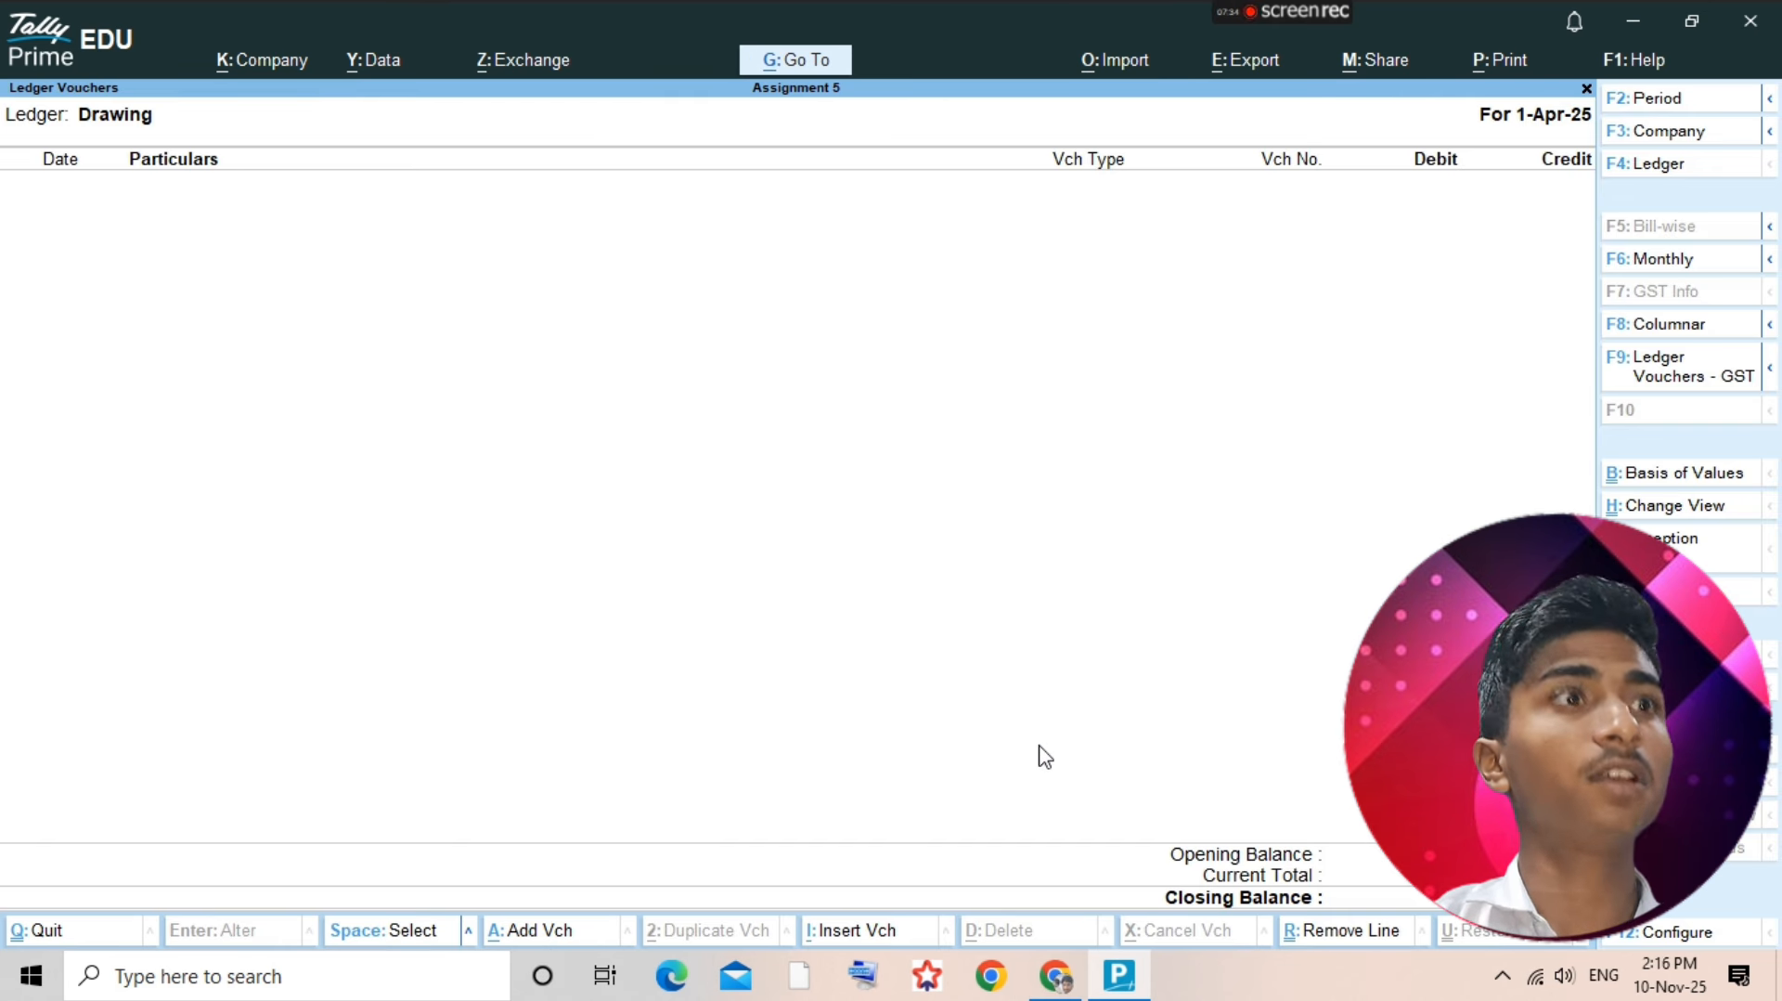
key(alt+a)
key(F5)
text(Dr)
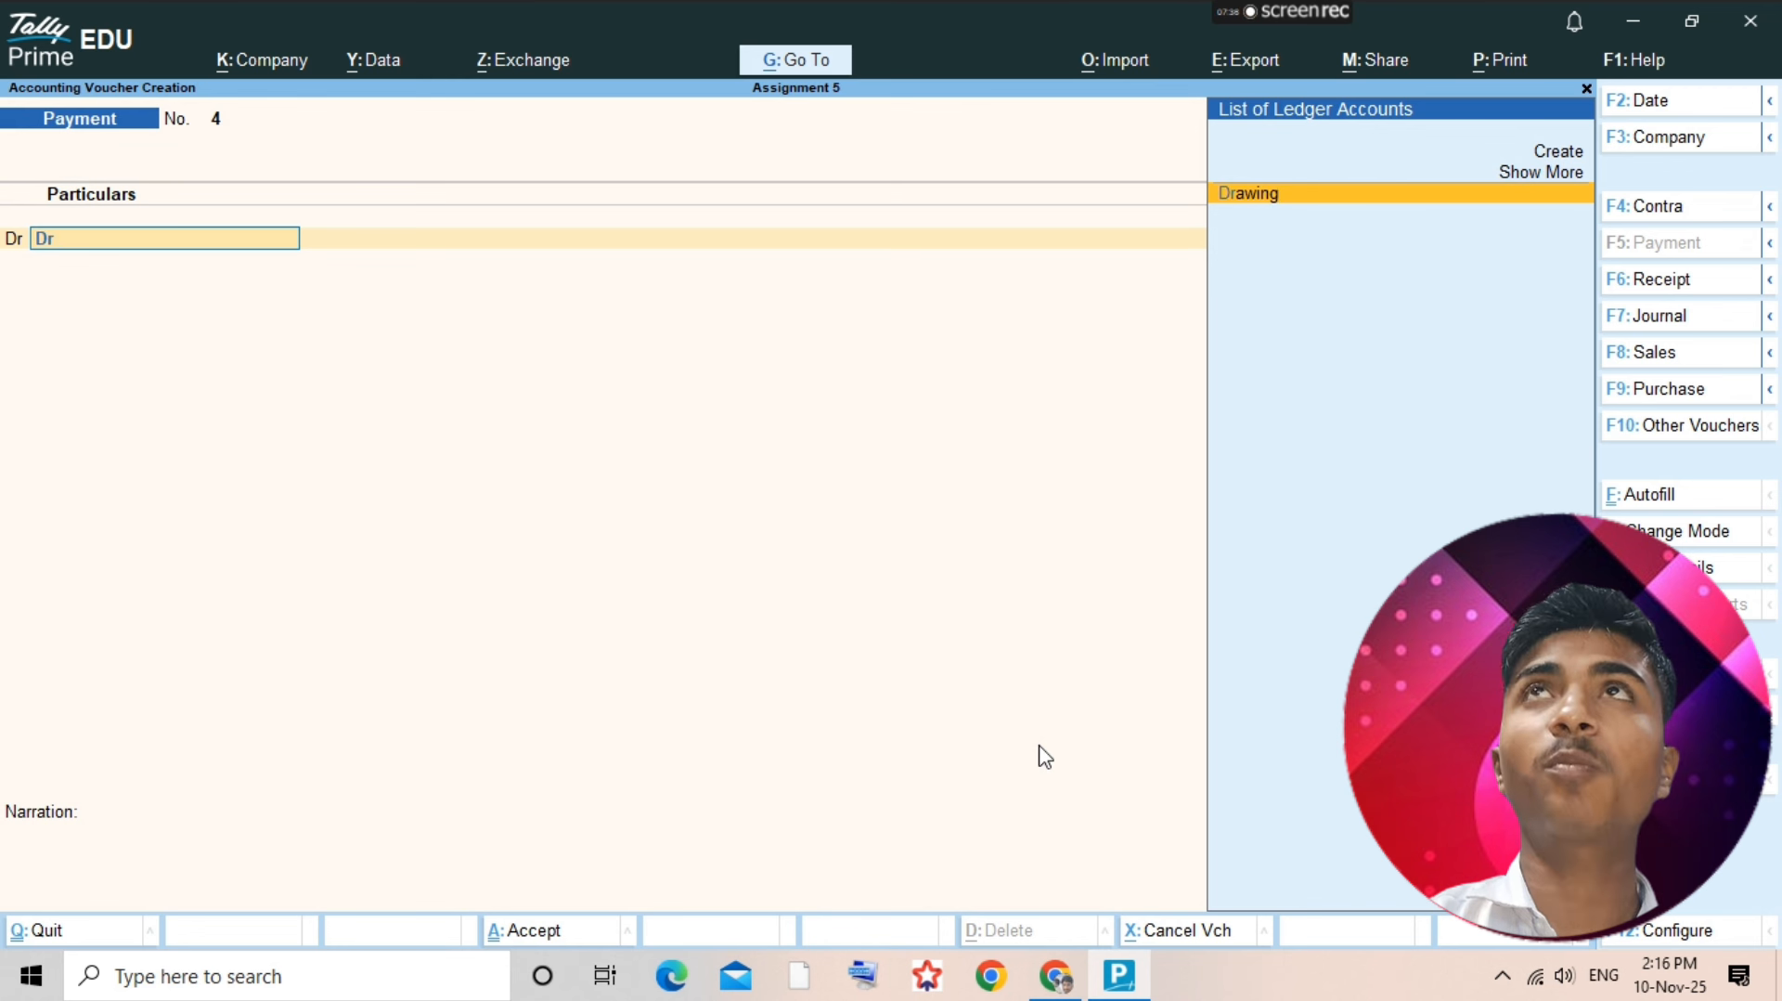
key(Return)
text(500)
key(Return)
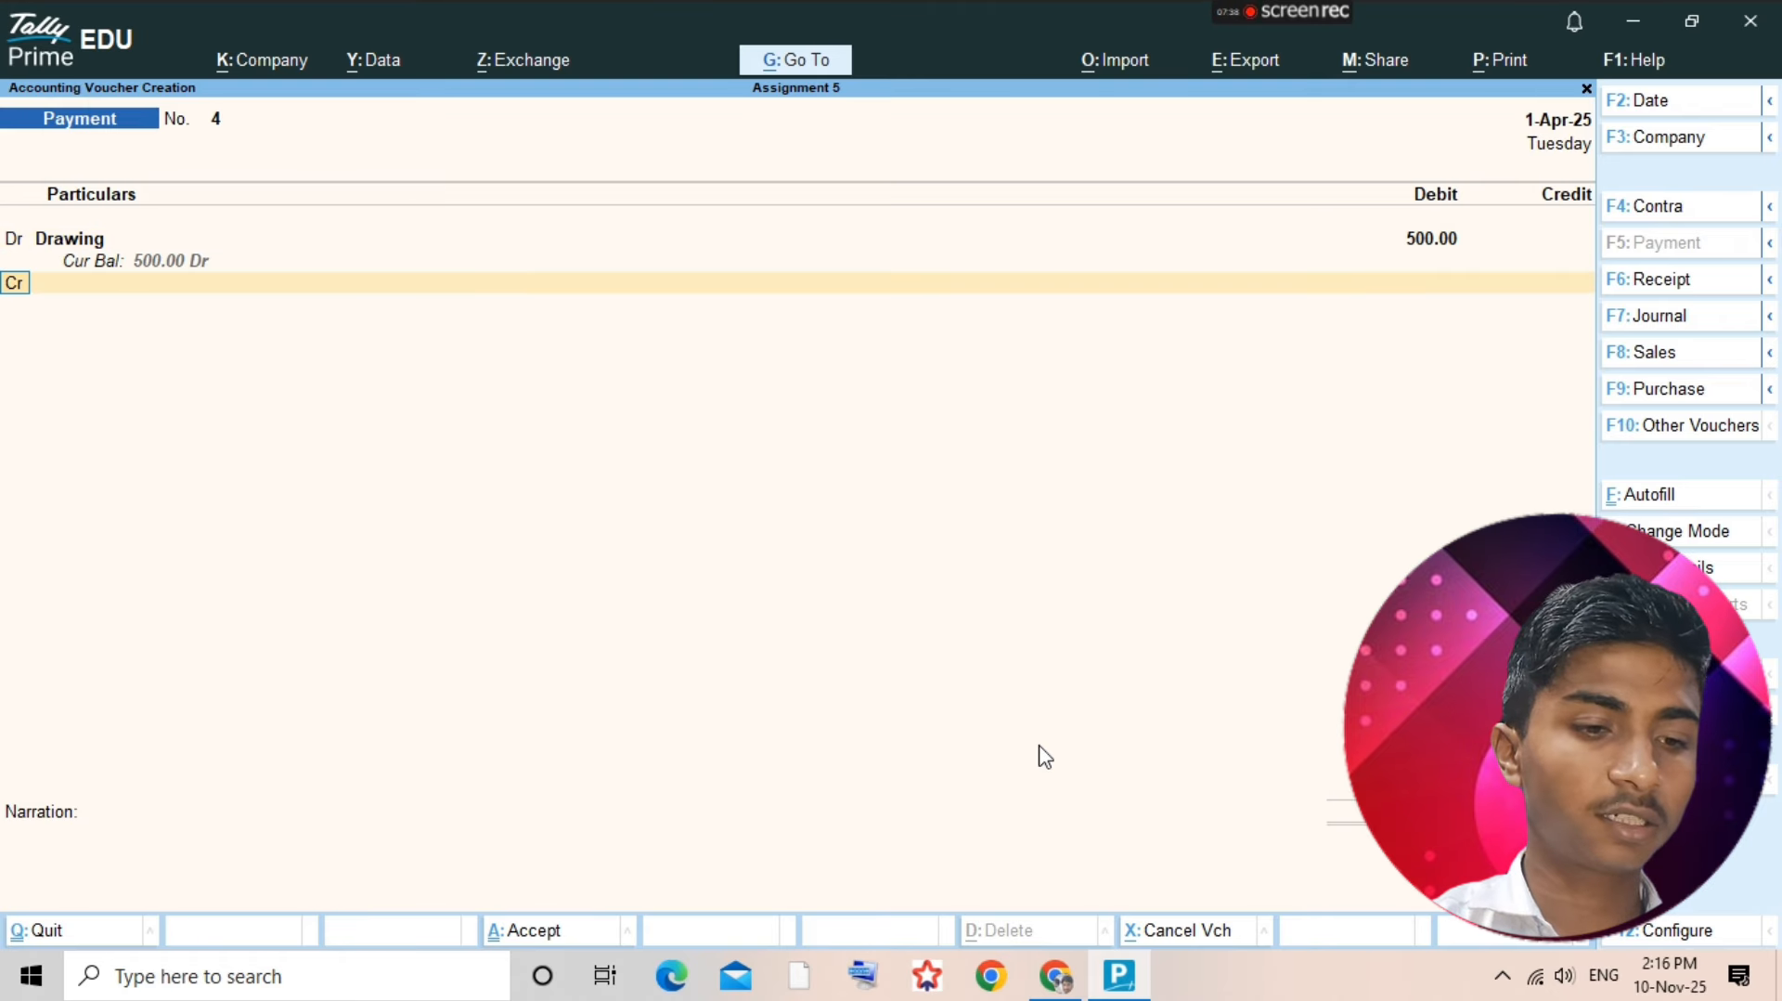
- Credit Cash with 500 in the payment voucher and save it without a narration
key(Return)
text(Cash)
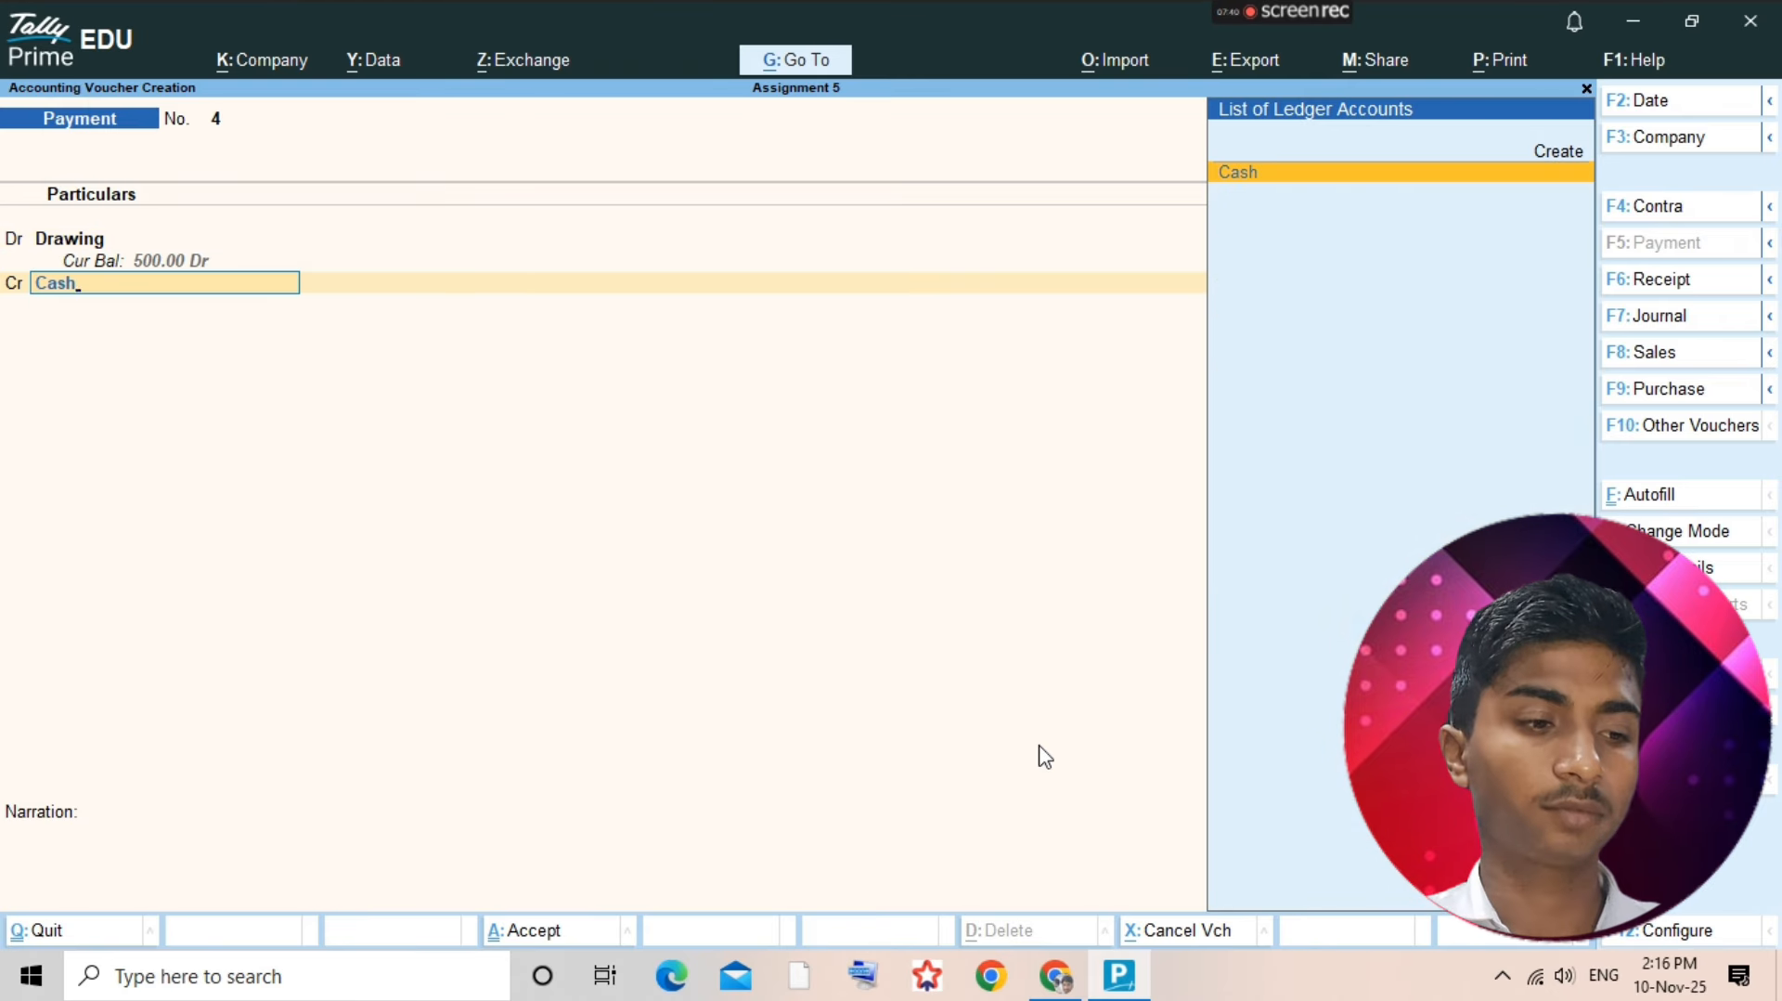
key(Return)
key(ctrl+a)
- Check the question PDF, switch back to TallyPrime and add a sales voucher from the Sales ledger report, leaving the reference blank
key(alt+Tab)
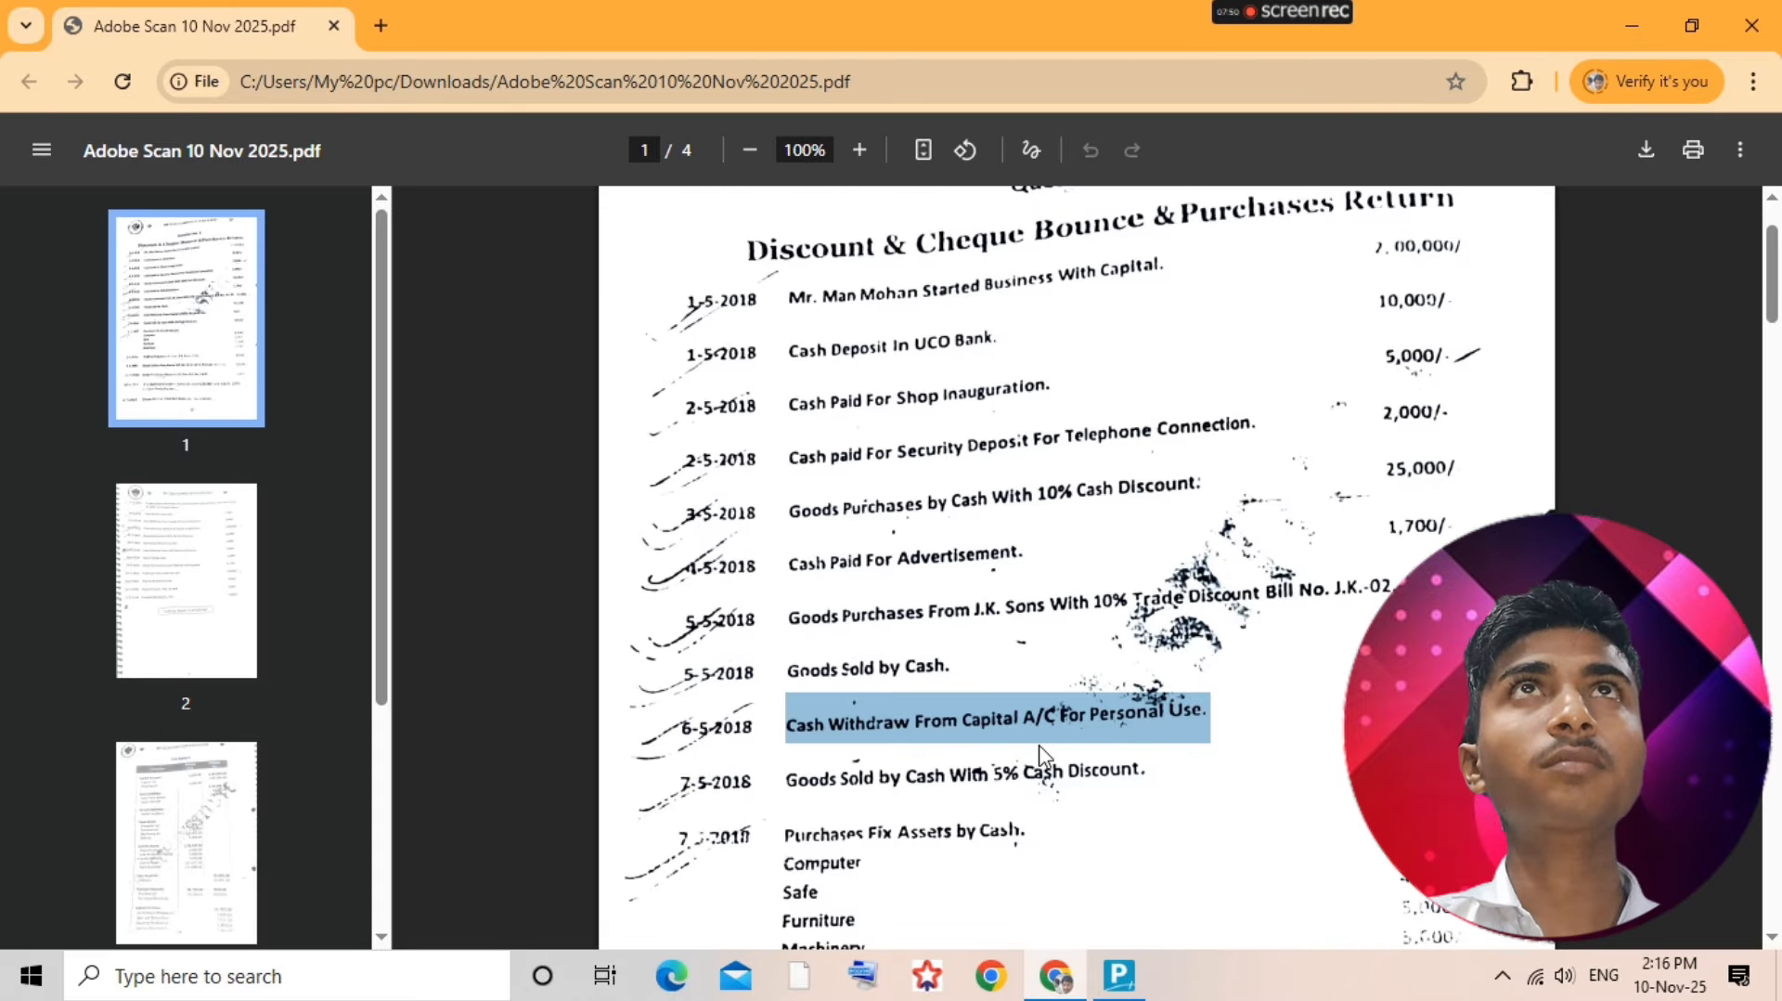
key(alt+Tab)
key(Escape)
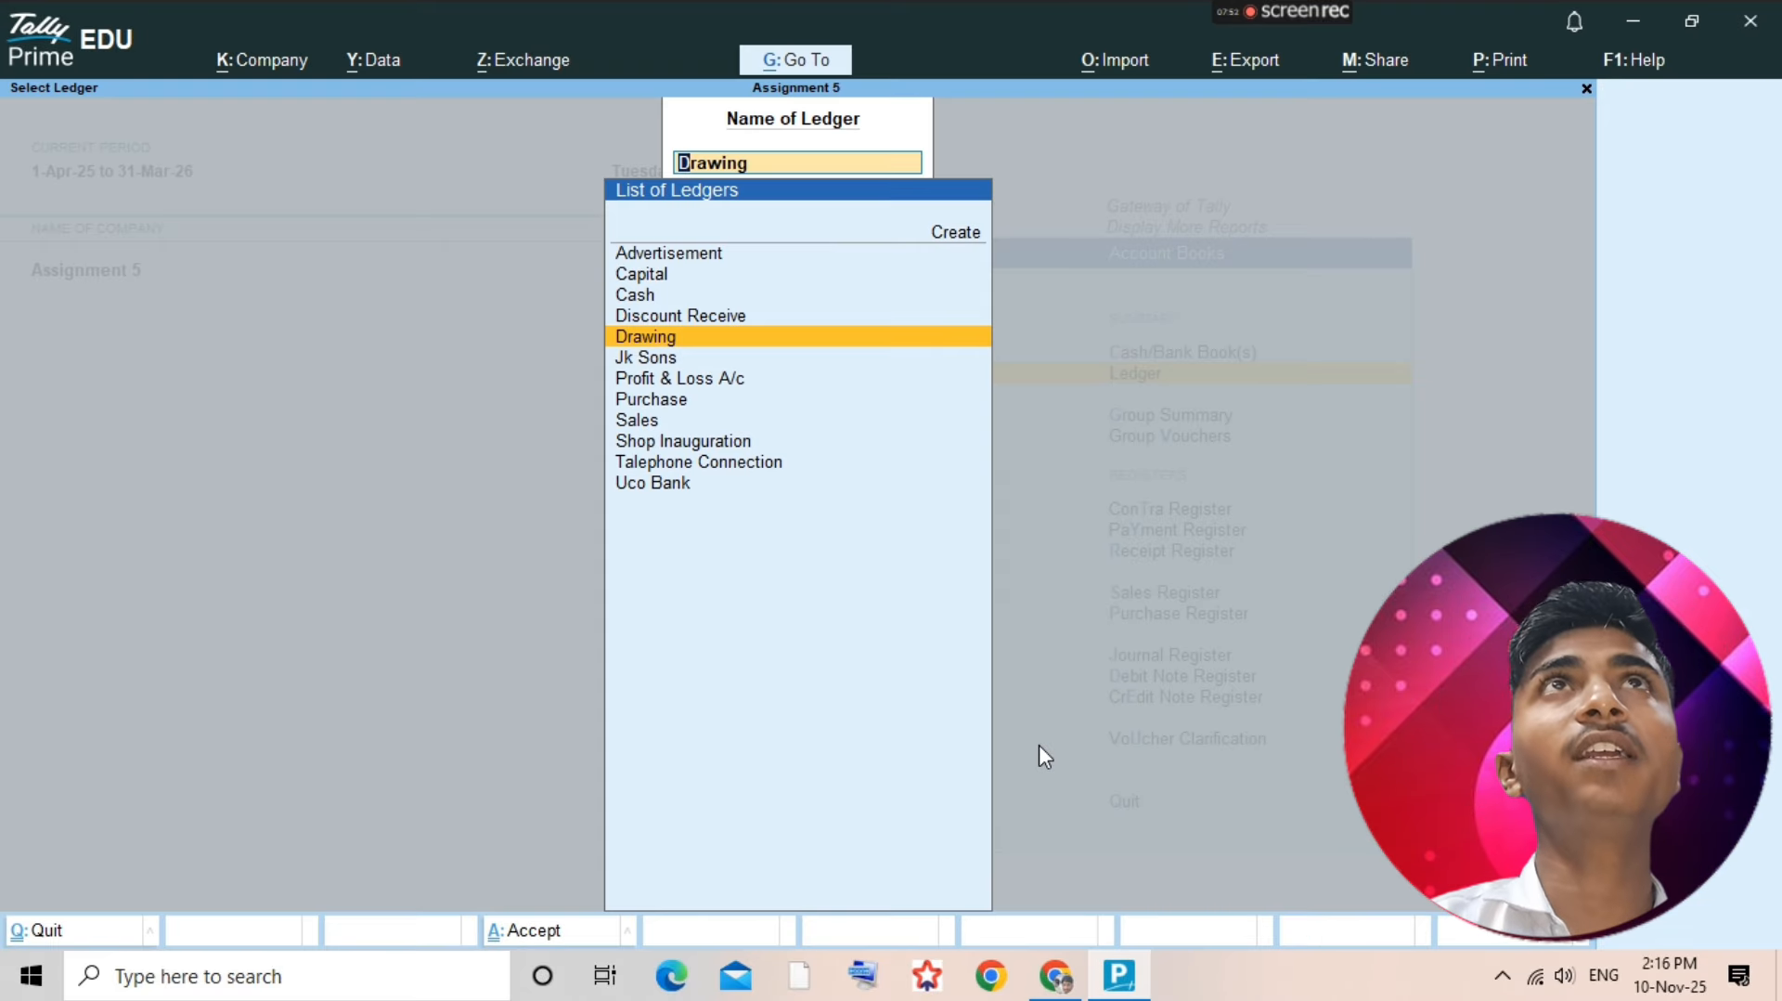
text(Sales)
key(Return)
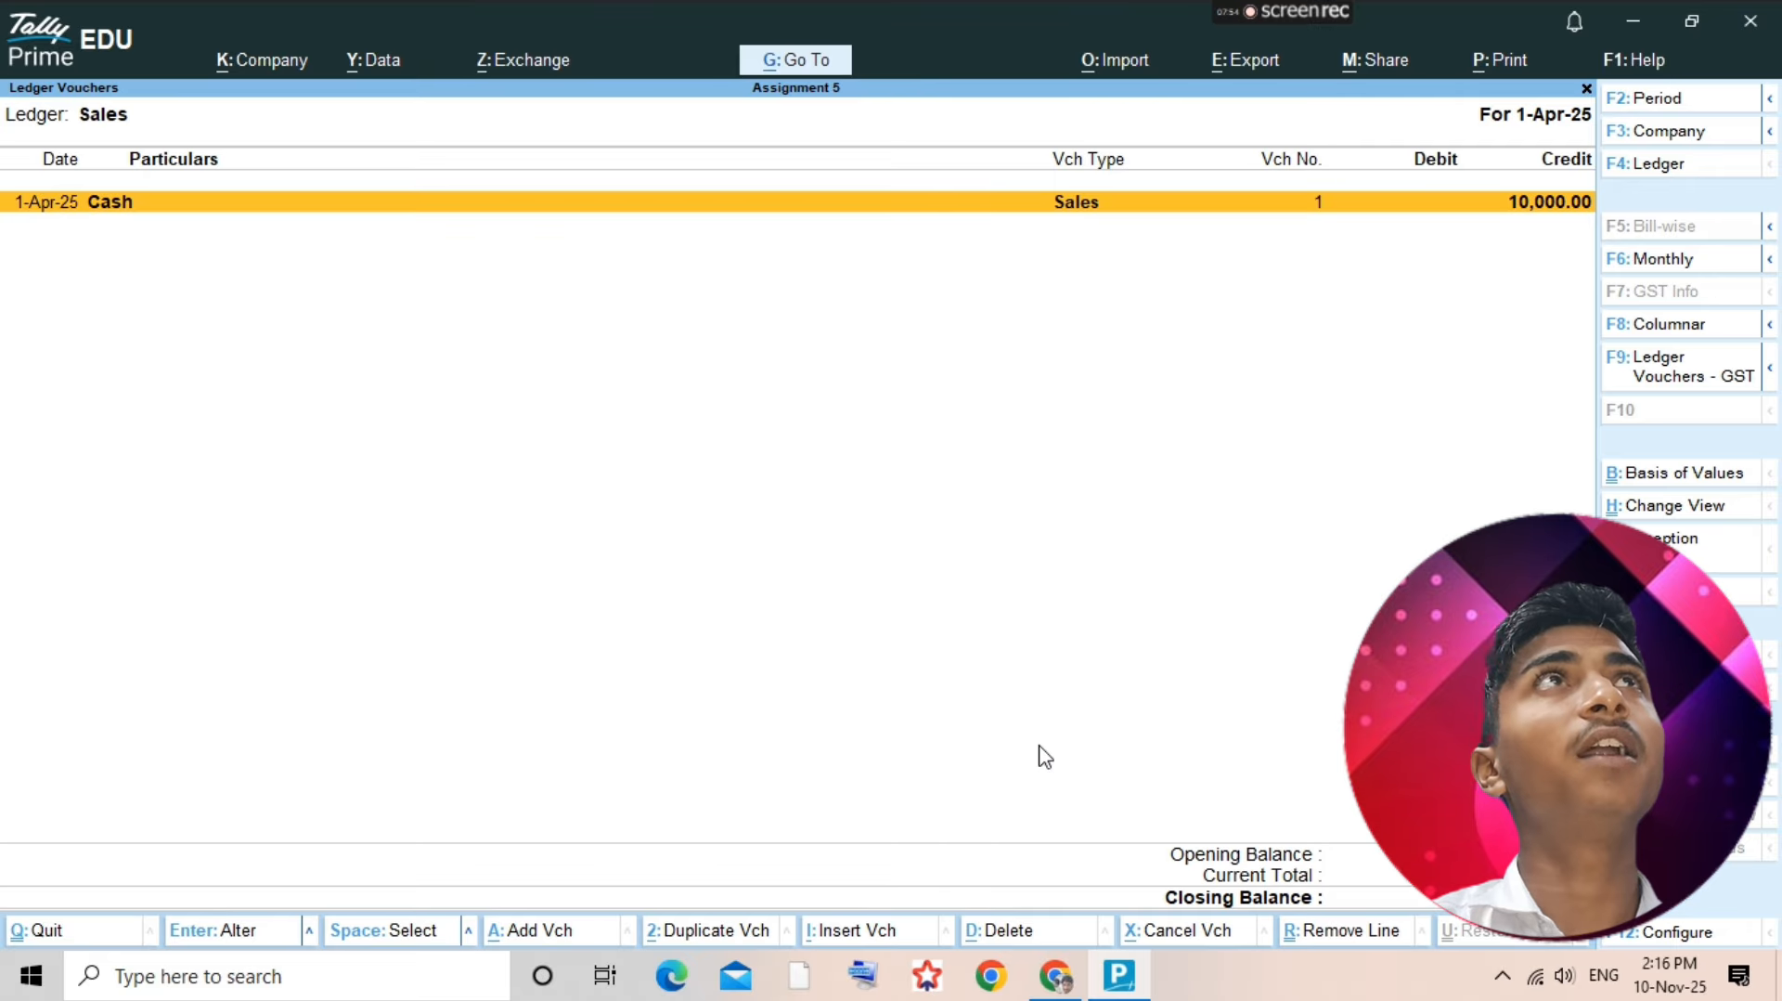
key(alt+a)
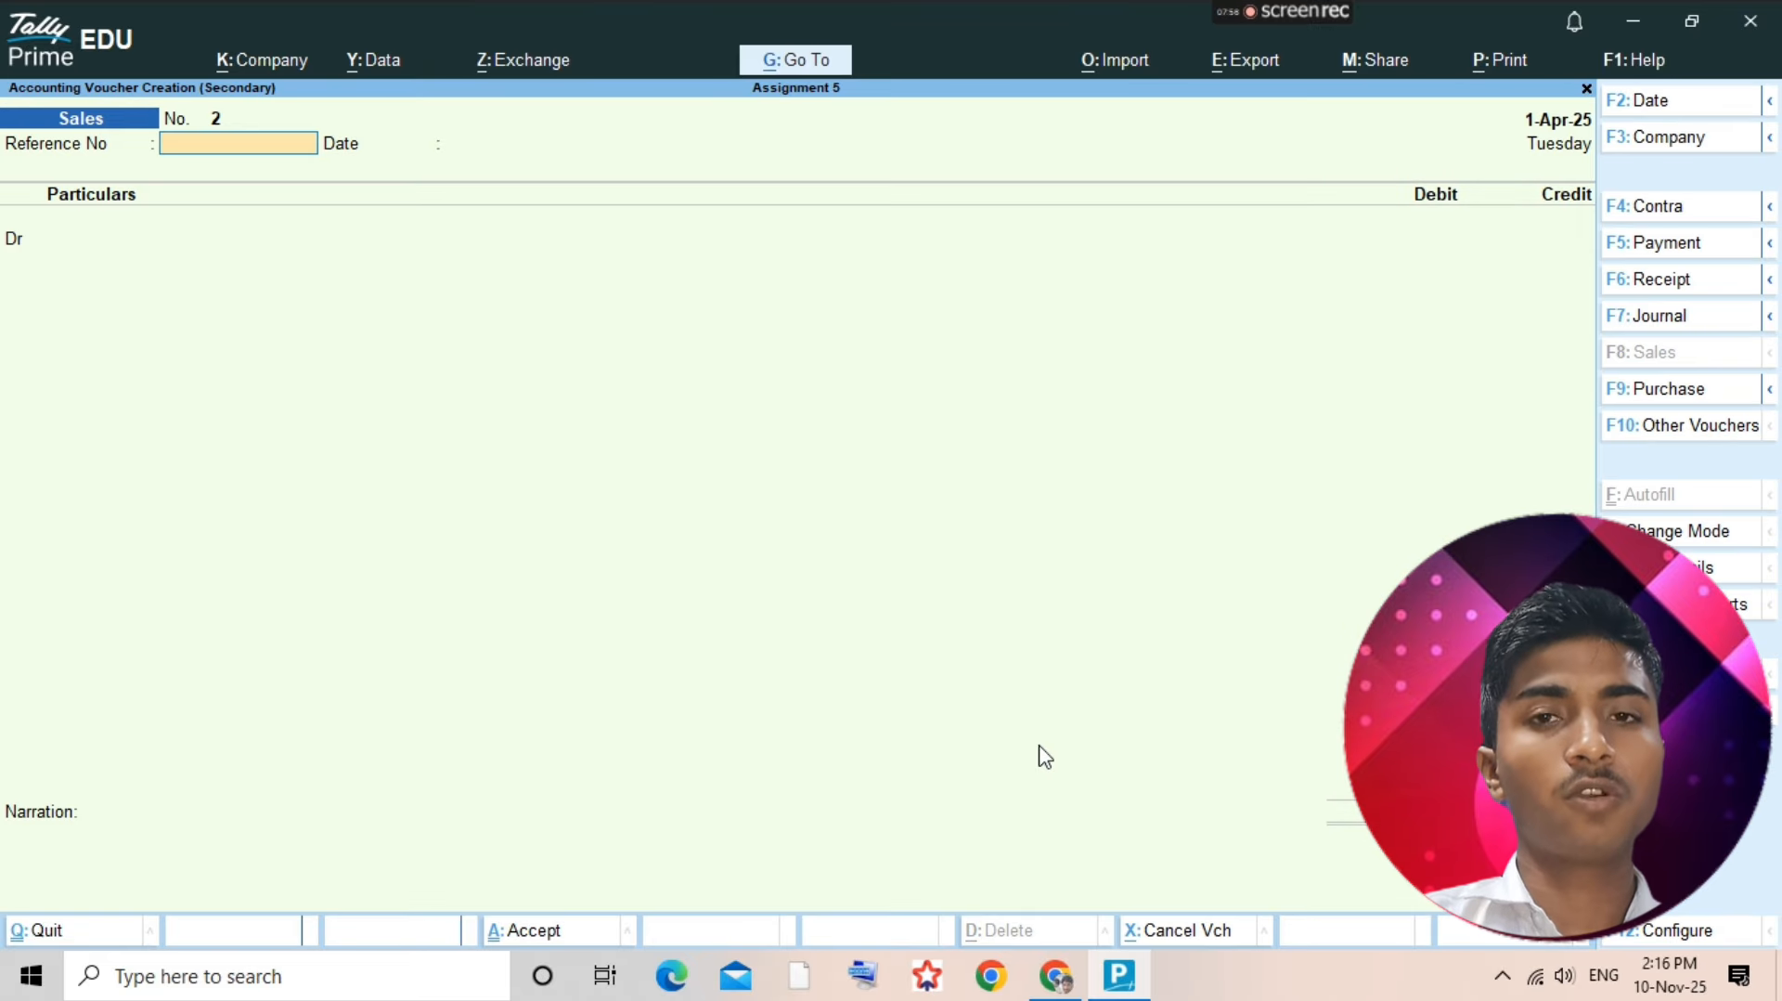
key(Return)
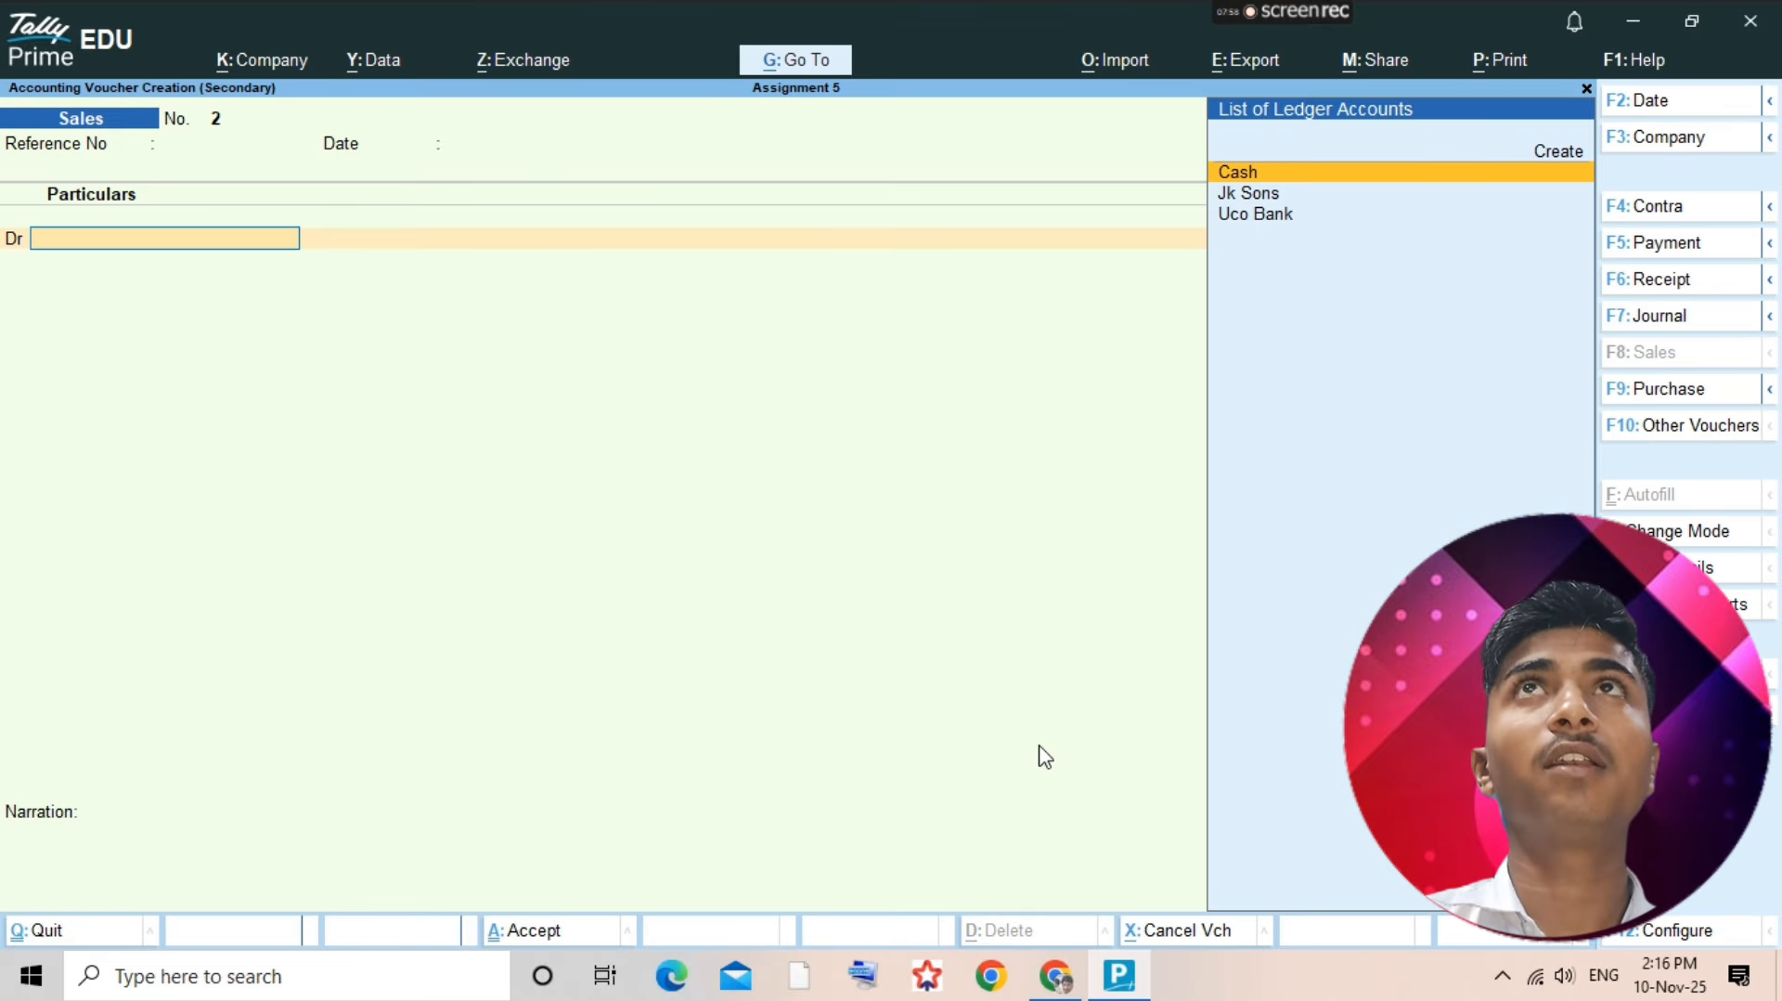
- Debit Cash with 2,850 in the sales voucher after checking the question PDF, leaving the dispatch and party details blank
text(Cash)
key(Return)
key(Return)
key(Return)
key(Return)
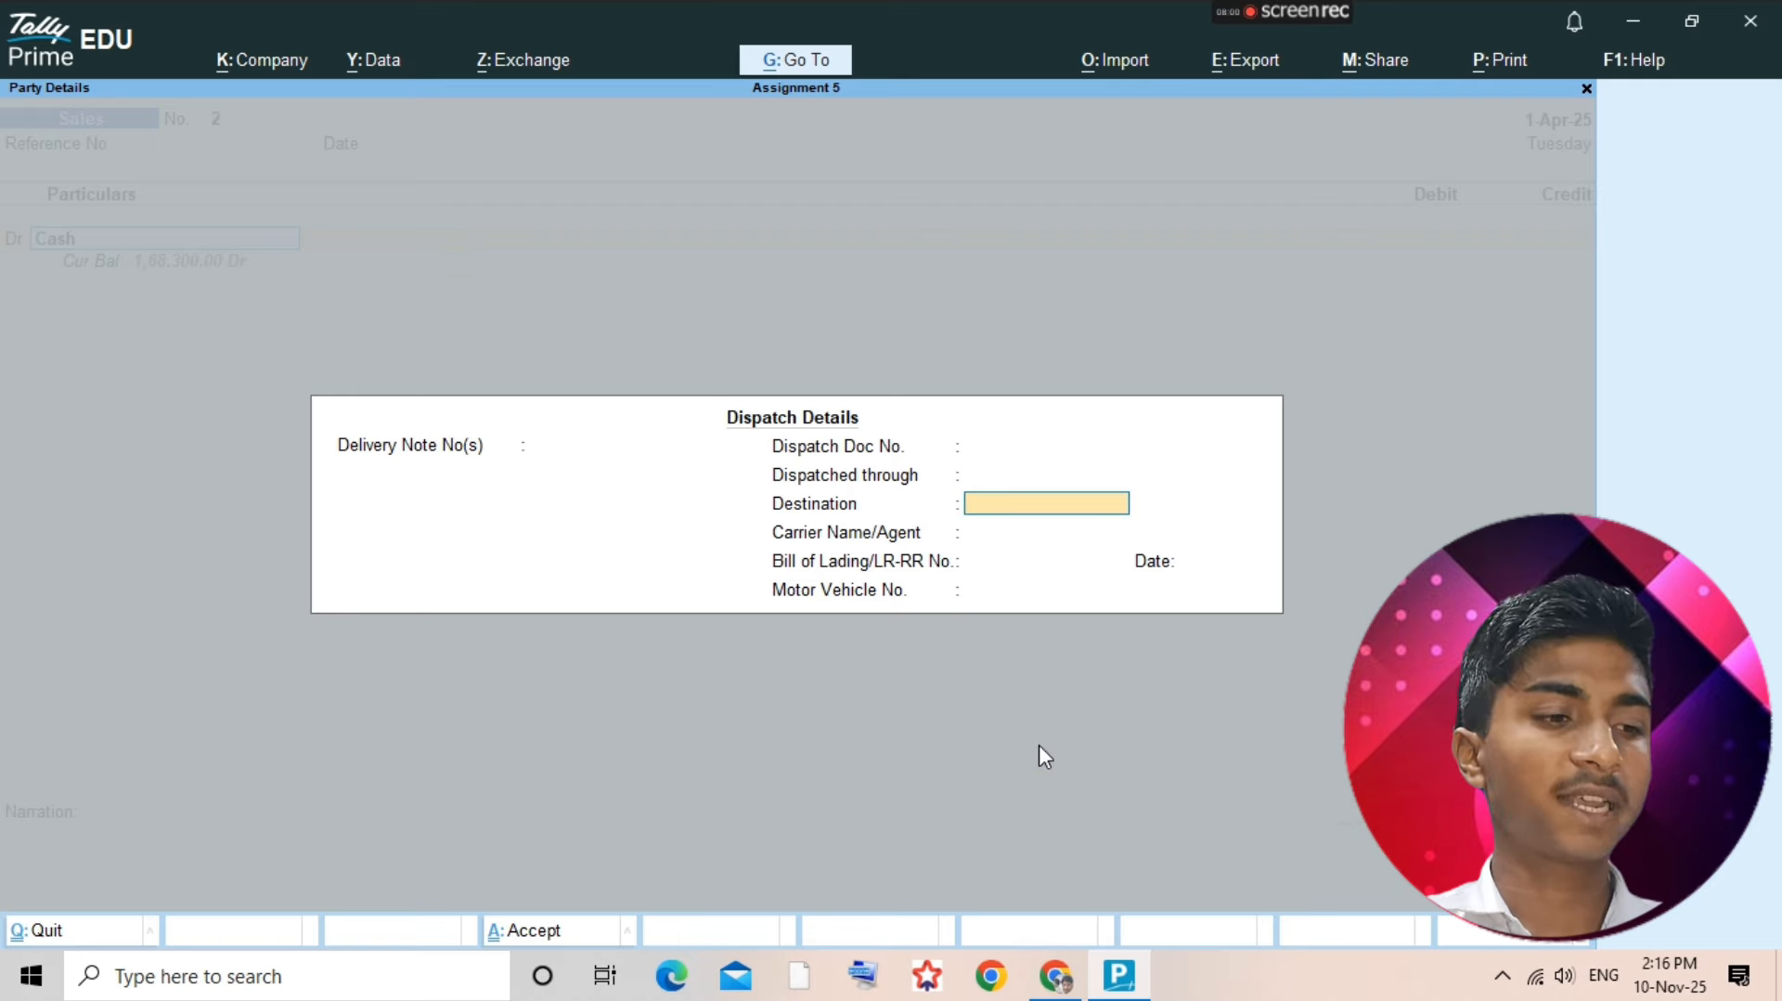
key(ctrl+a)
key(alt+Tab)
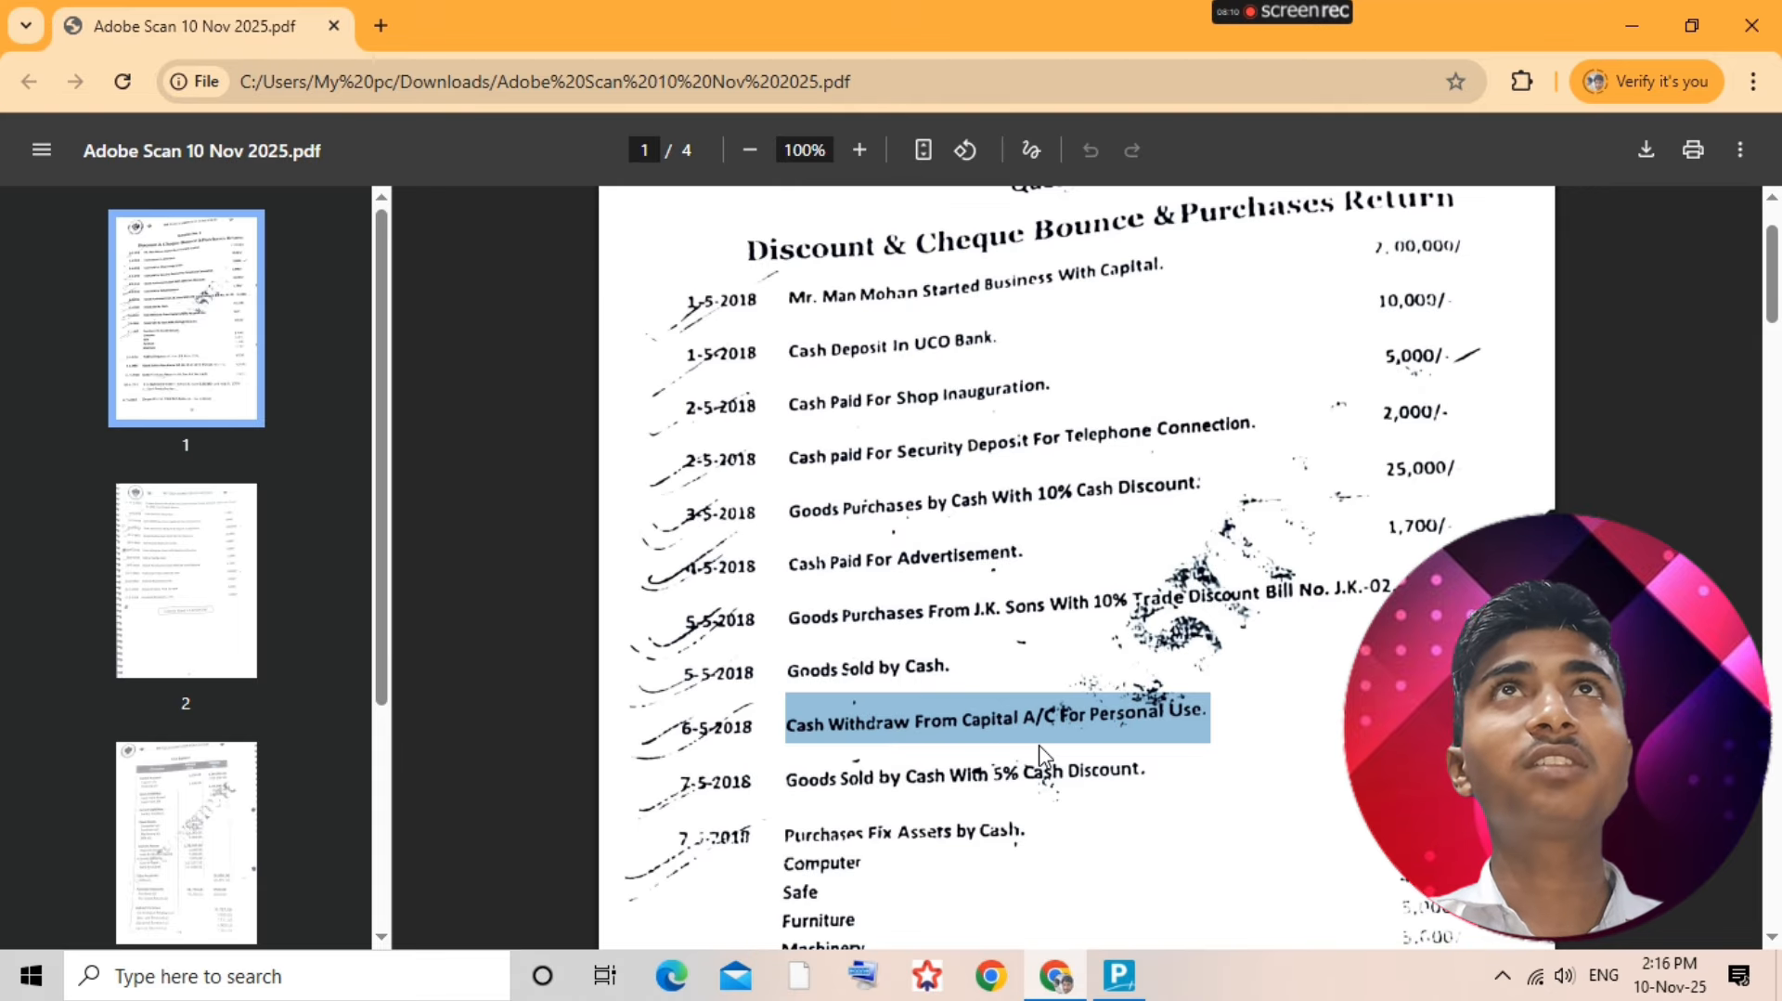
key(alt+Tab)
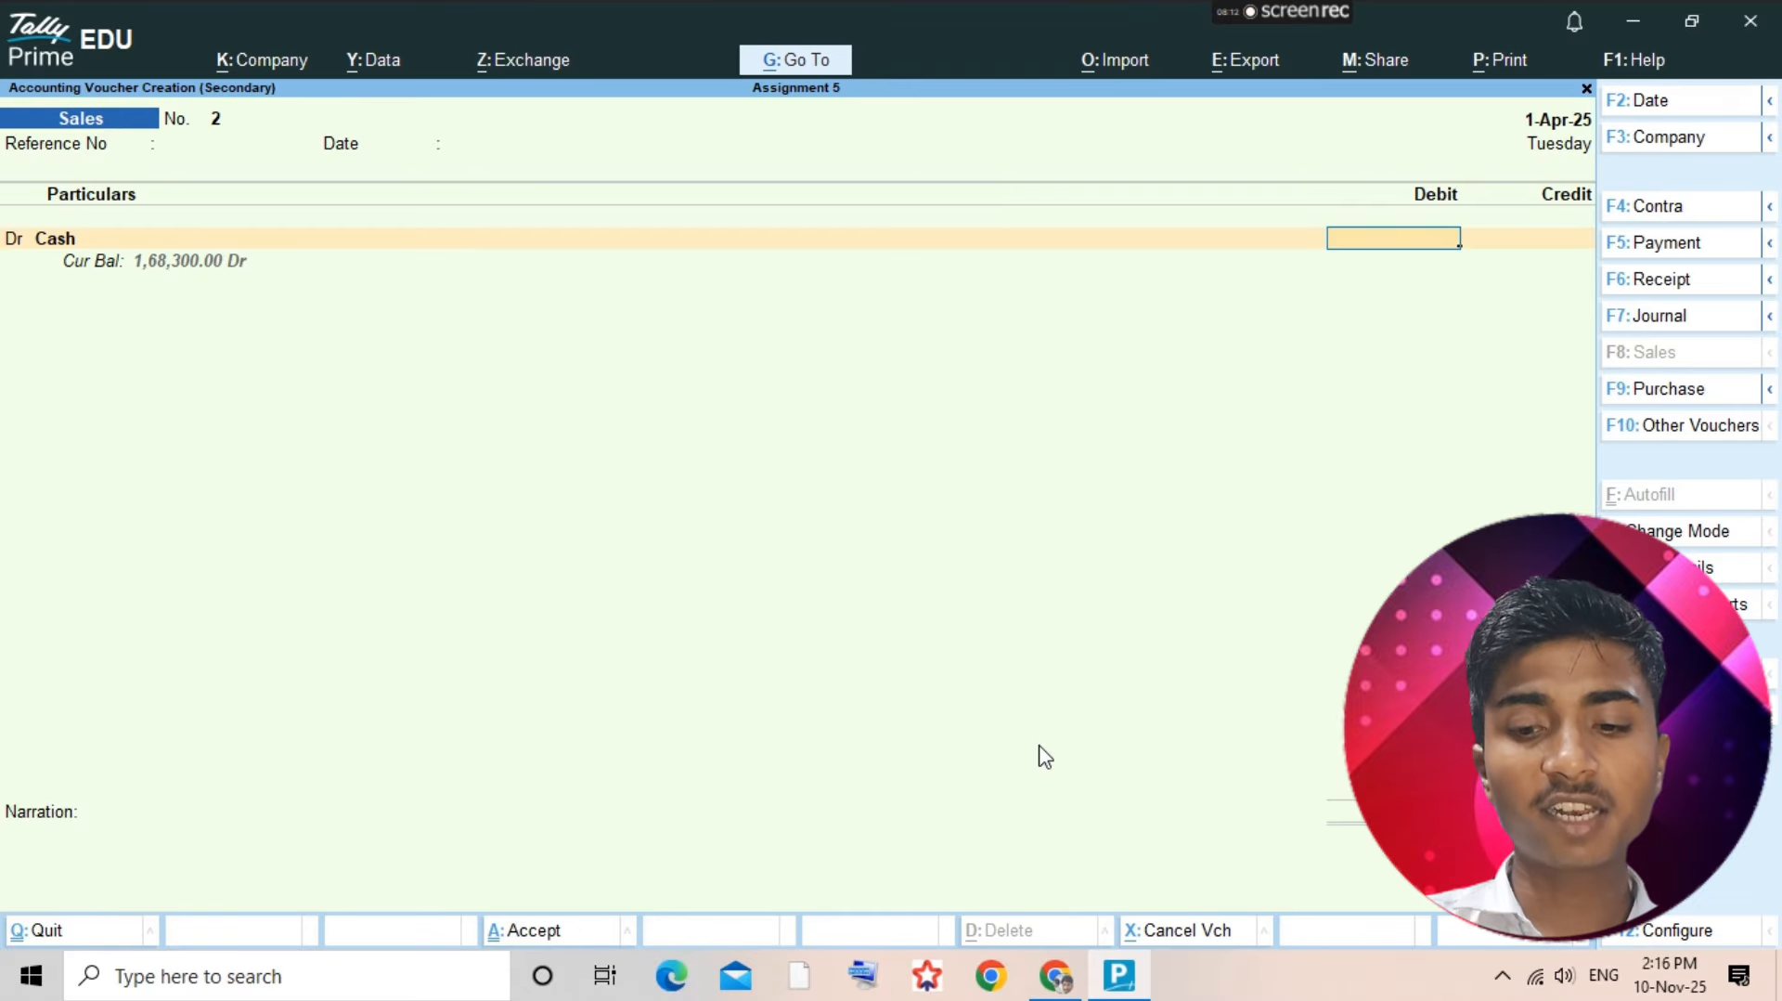
text(2850)
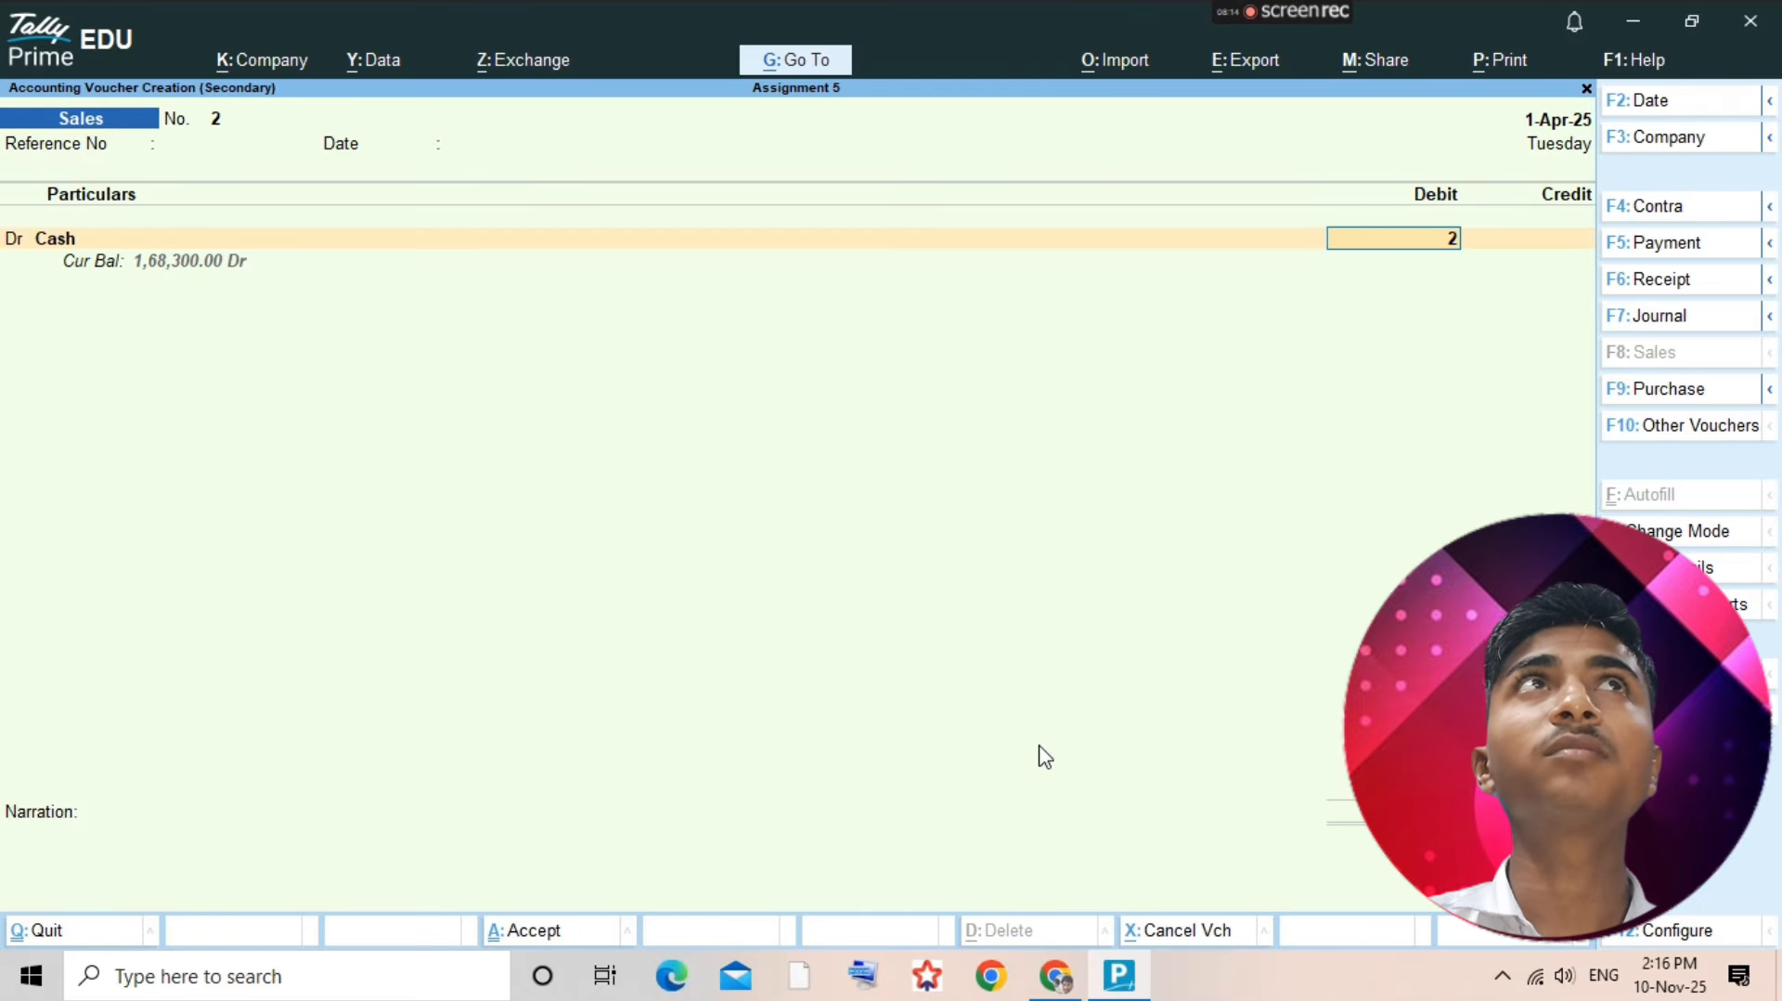
key(Return)
- Credit the Sales ledger with 3,000, skipping the inventory allocations
key(Return)
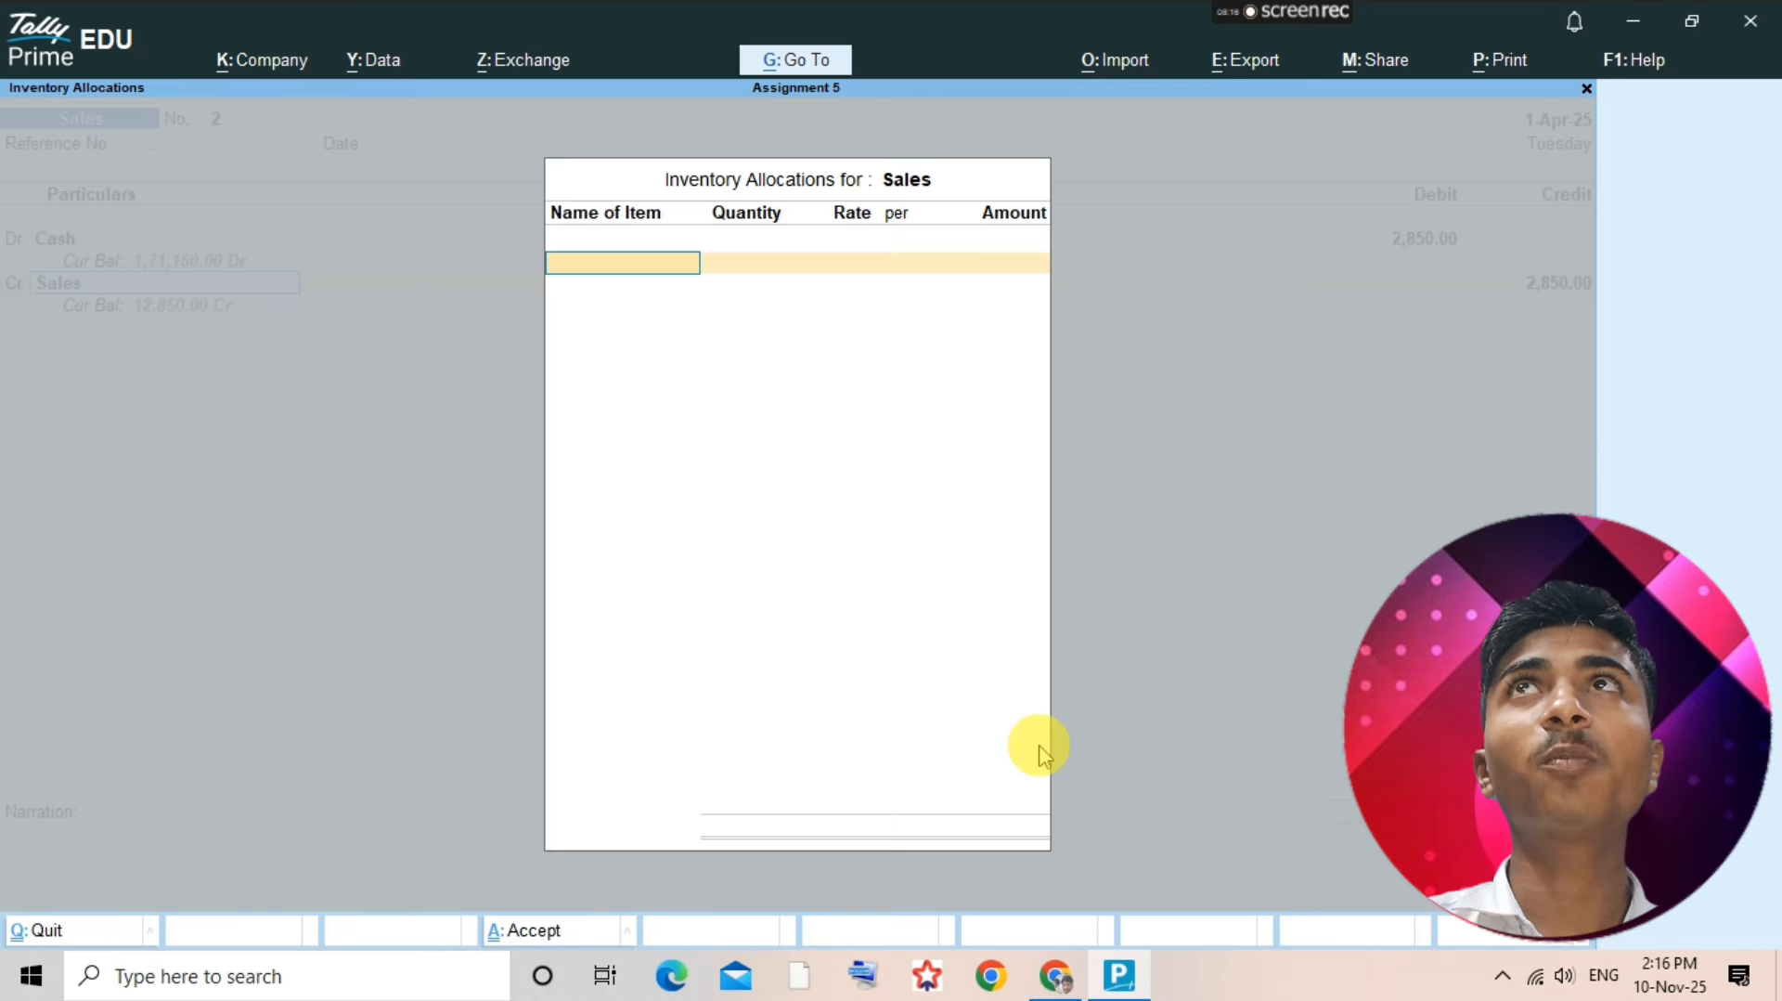
key(Escape)
text(3000)
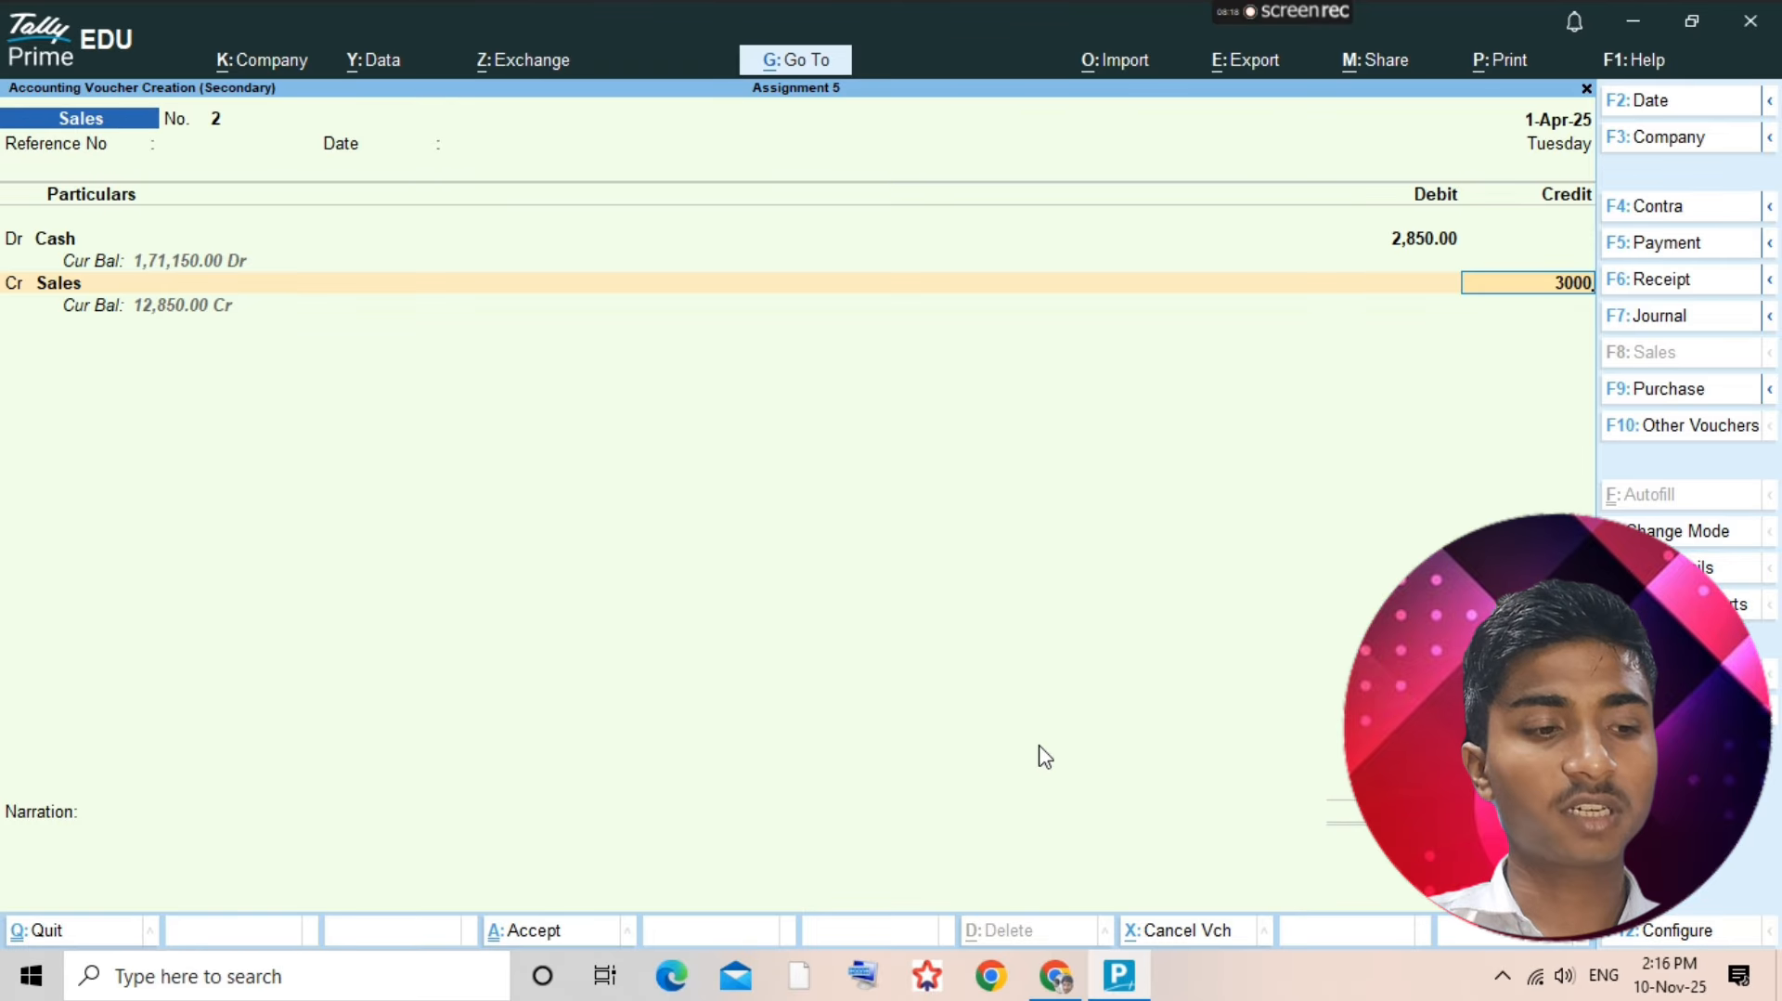
key(Return)
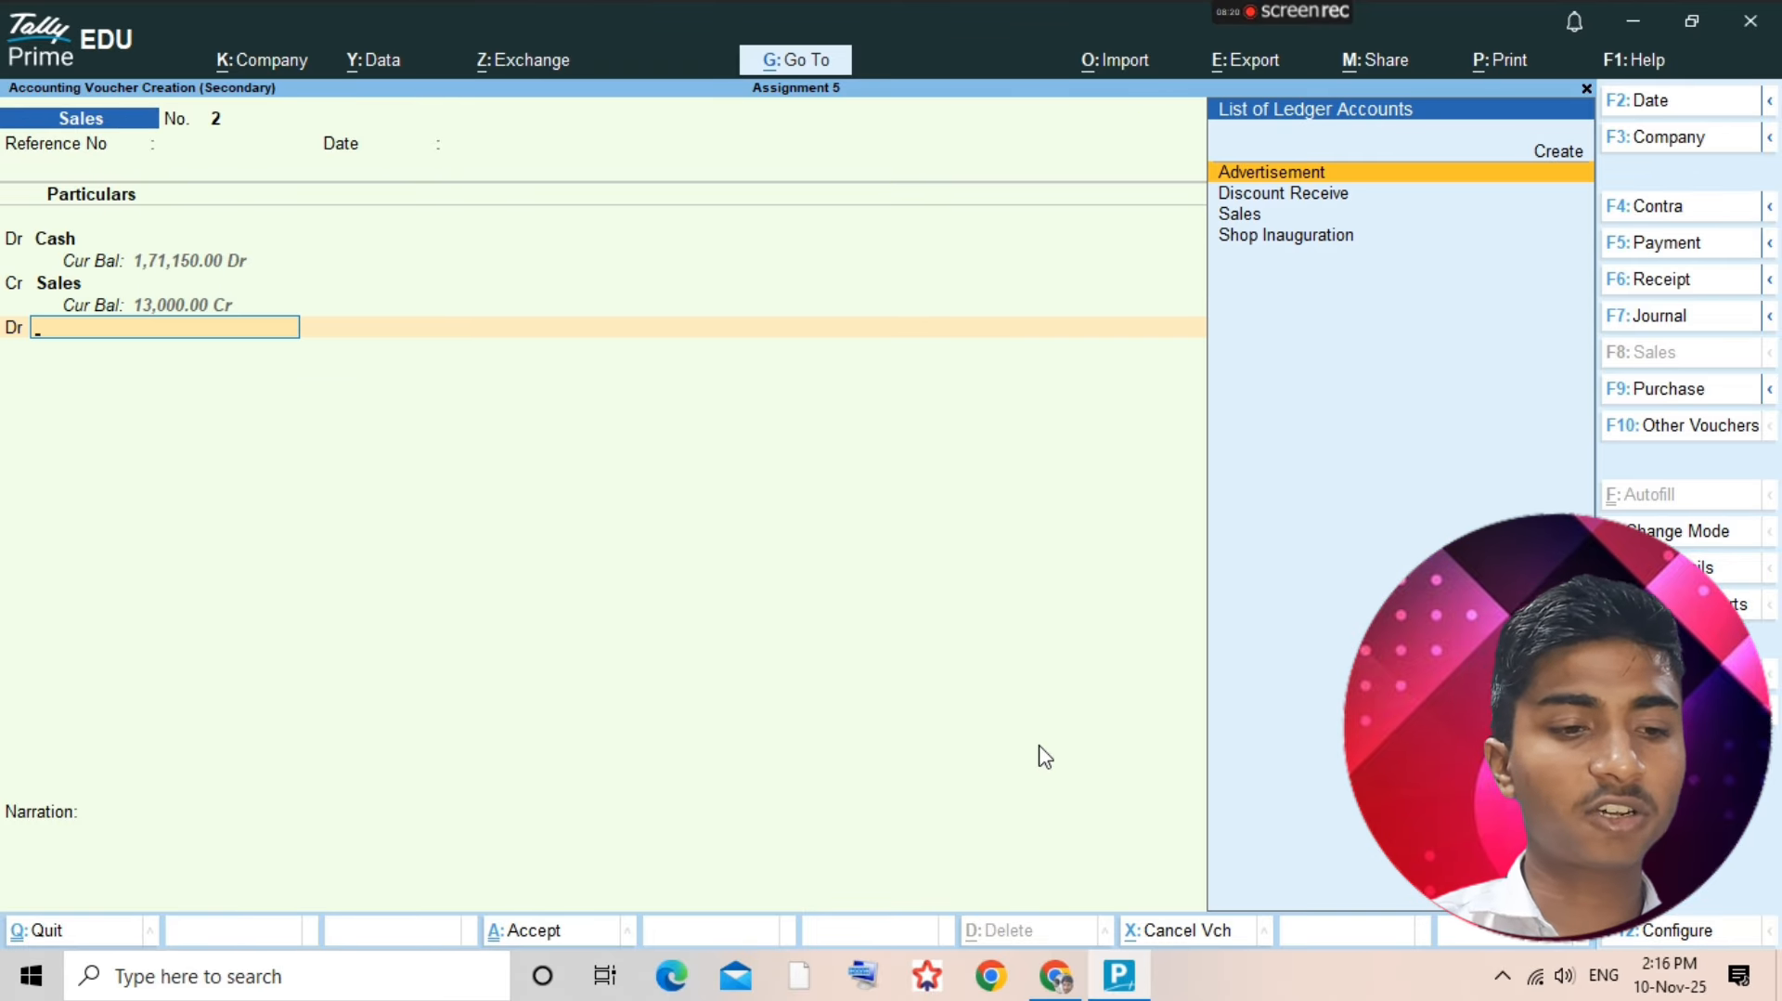
- Create a Discount Allowed ledger under Indirect Expenses for the 150 debit line and save the sales voucher
key(alt+c)
text(Disc)
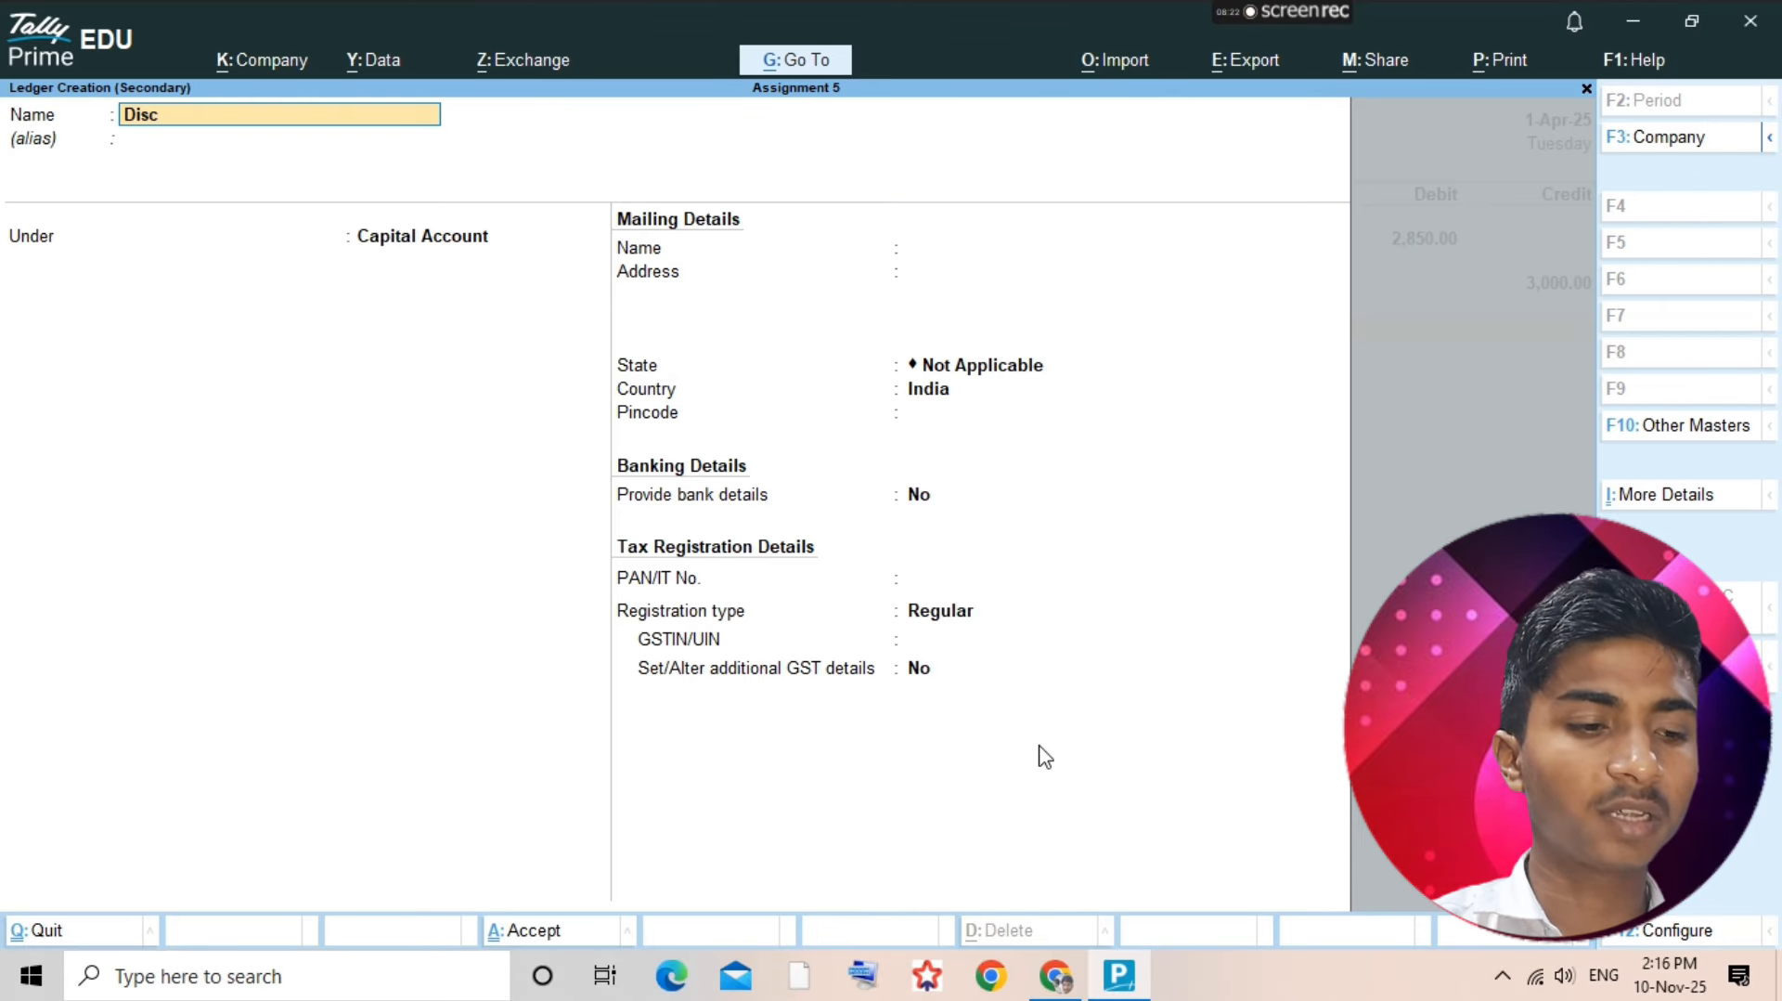
text(ount a)
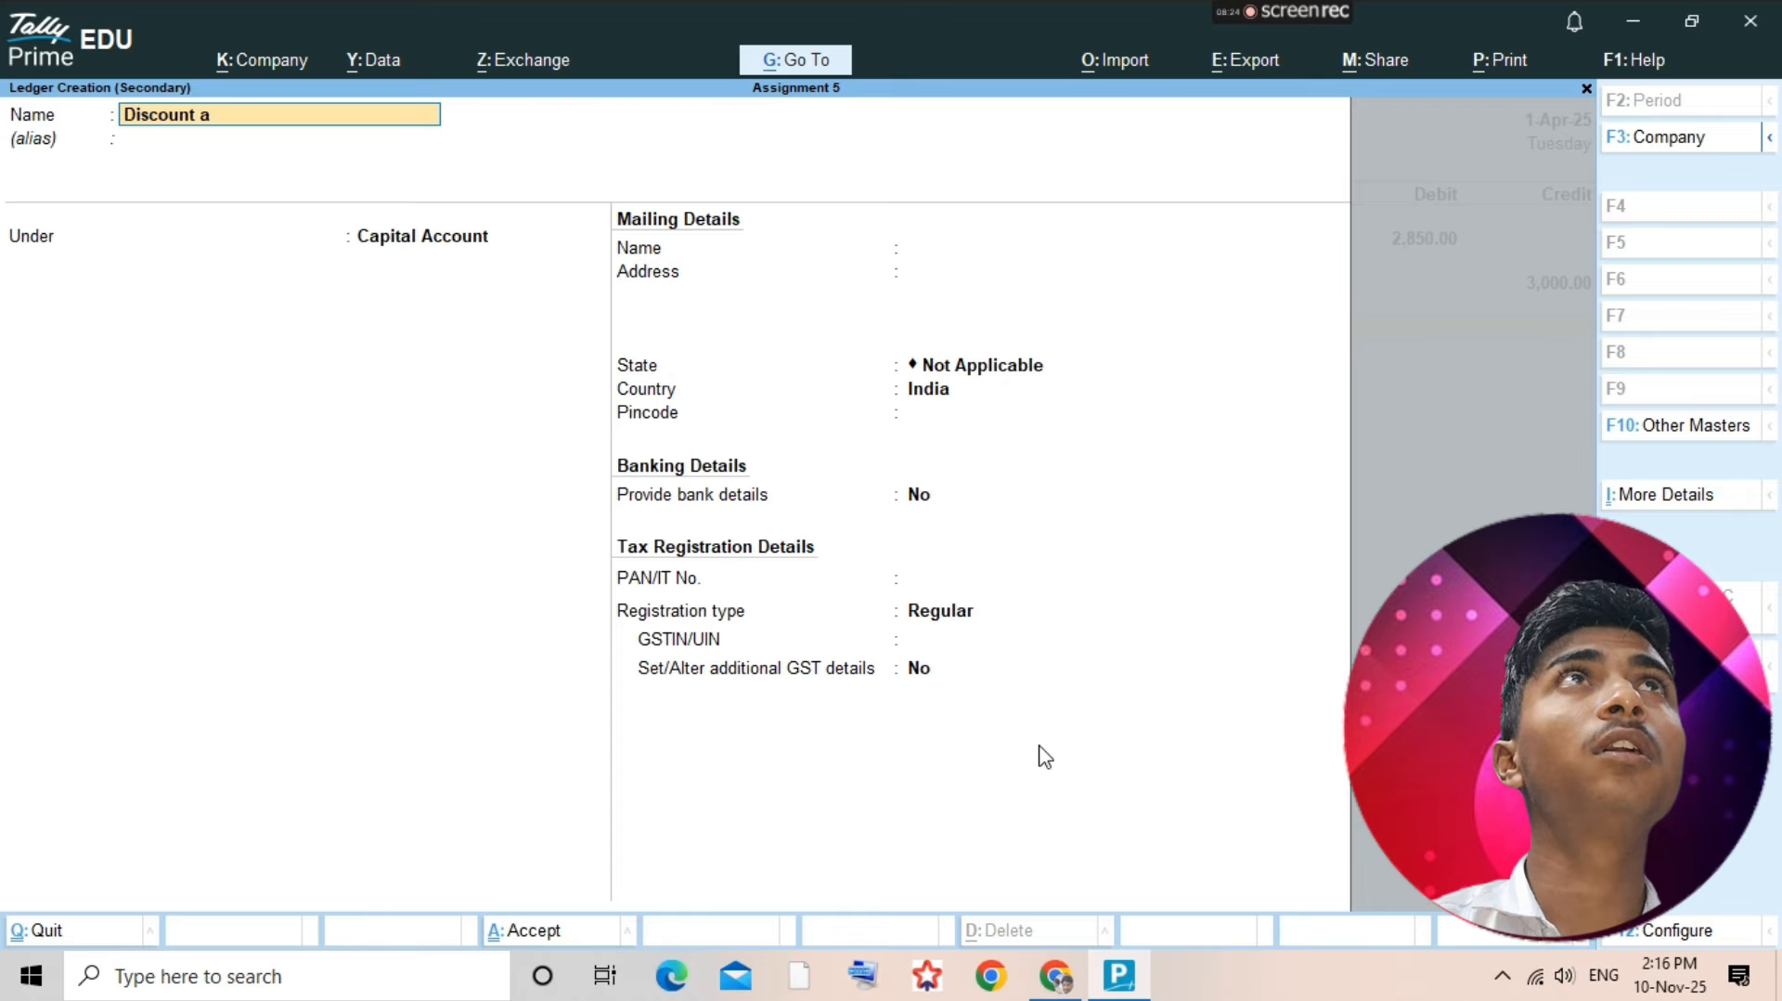
text(llo)
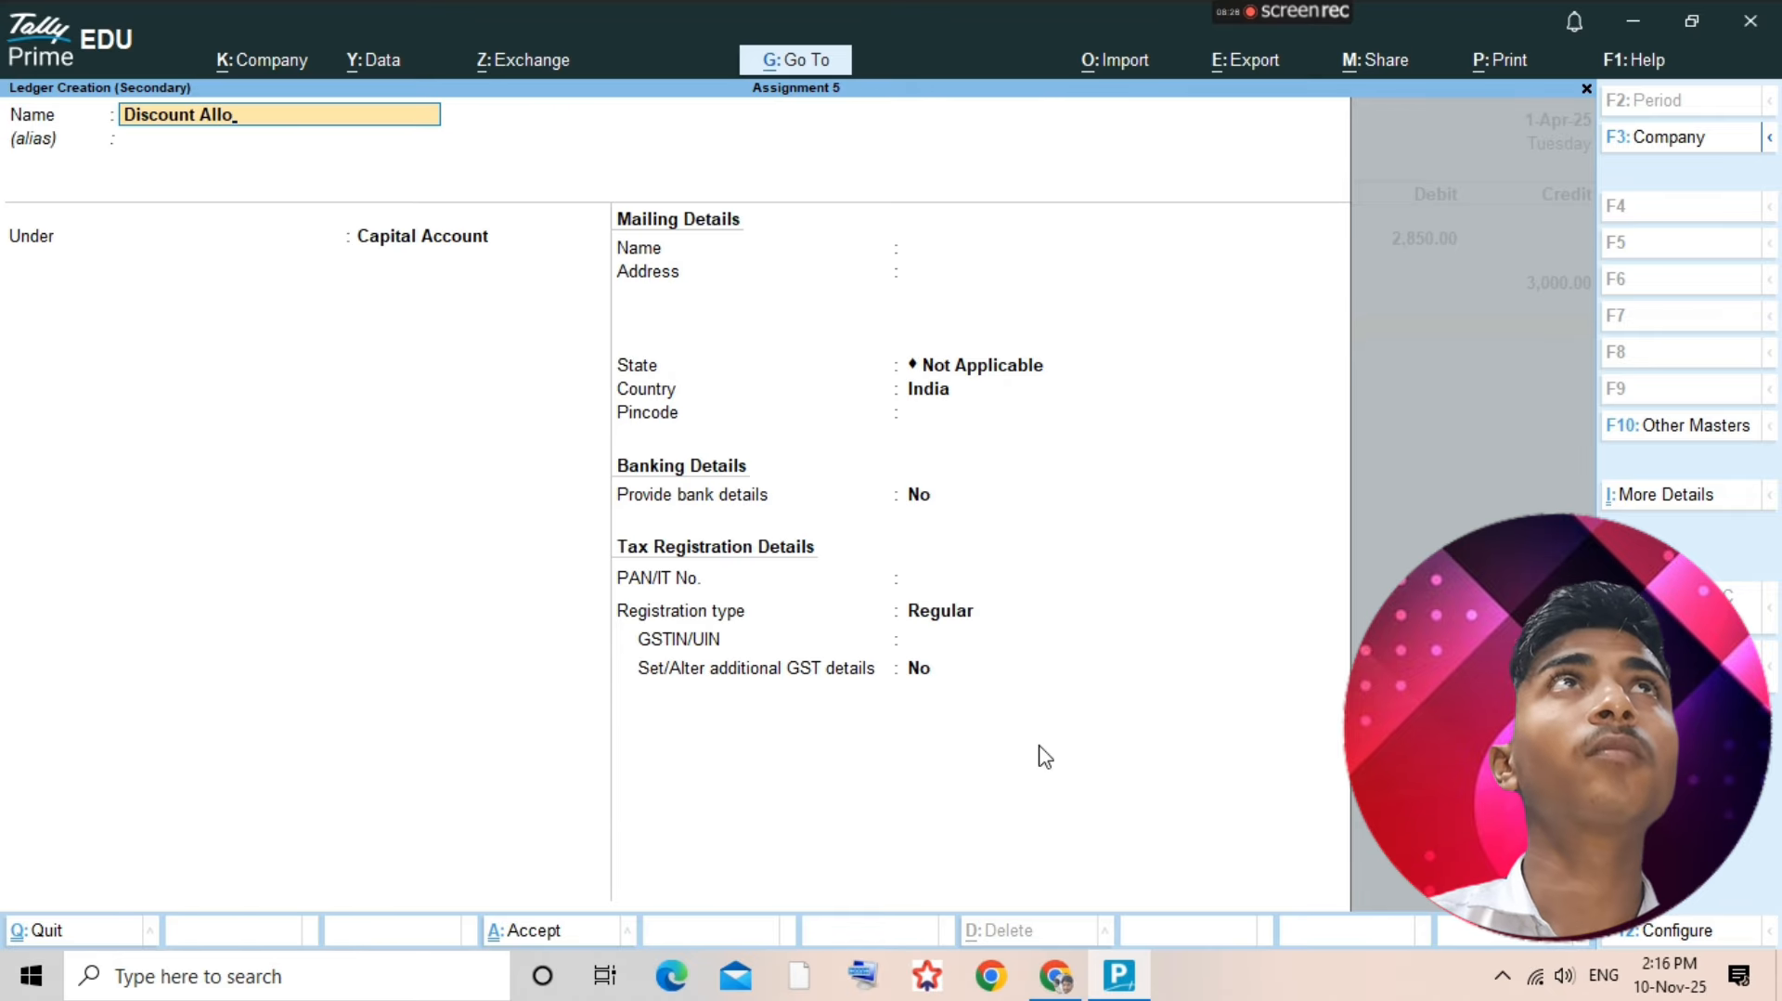
text(wed)
key(Return)
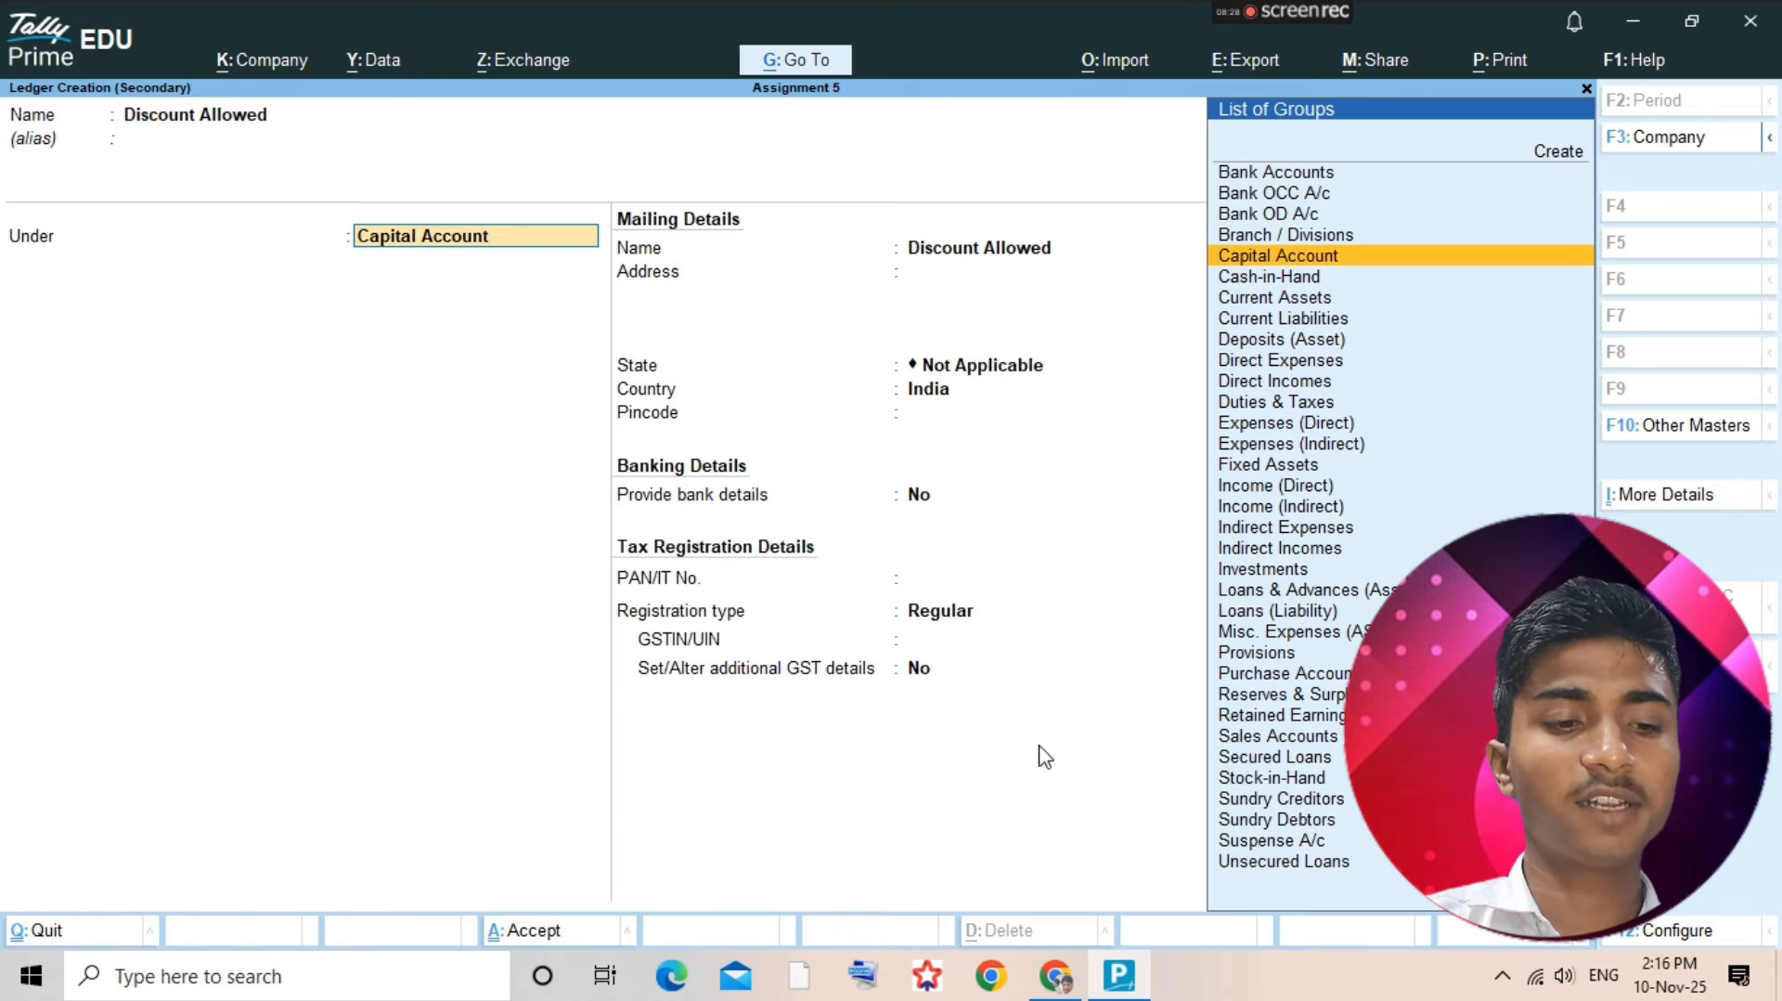
text(In)
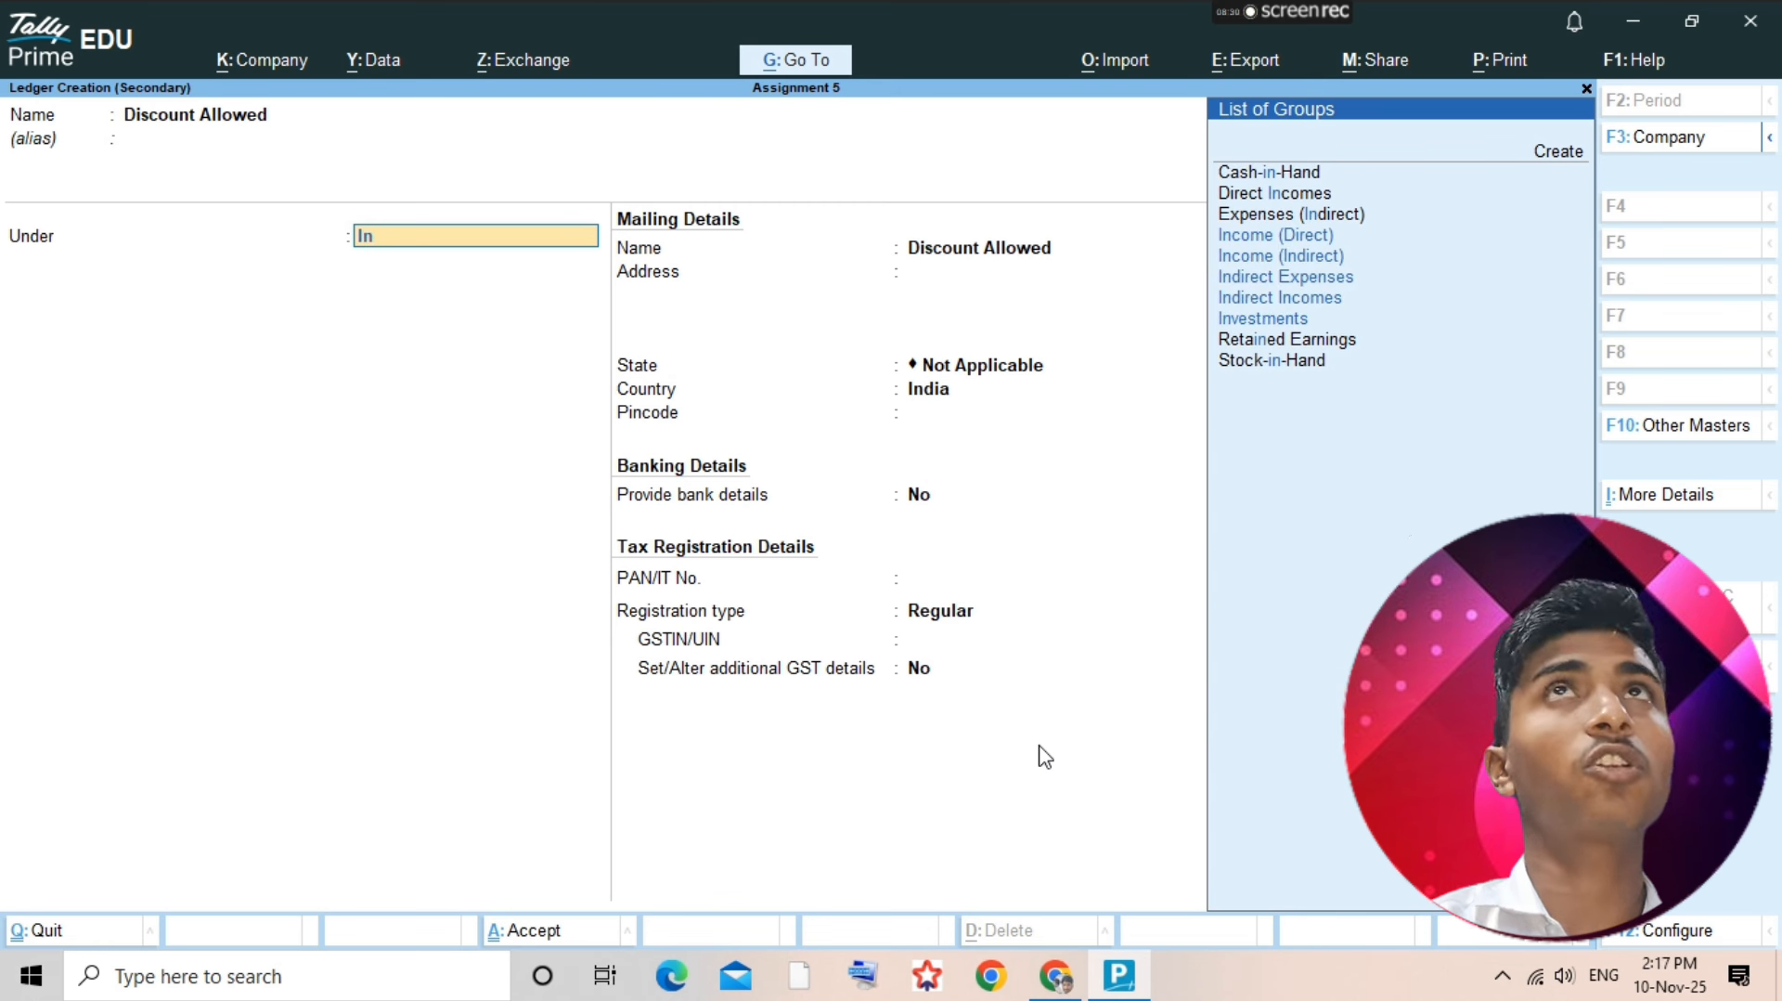
text(direct)
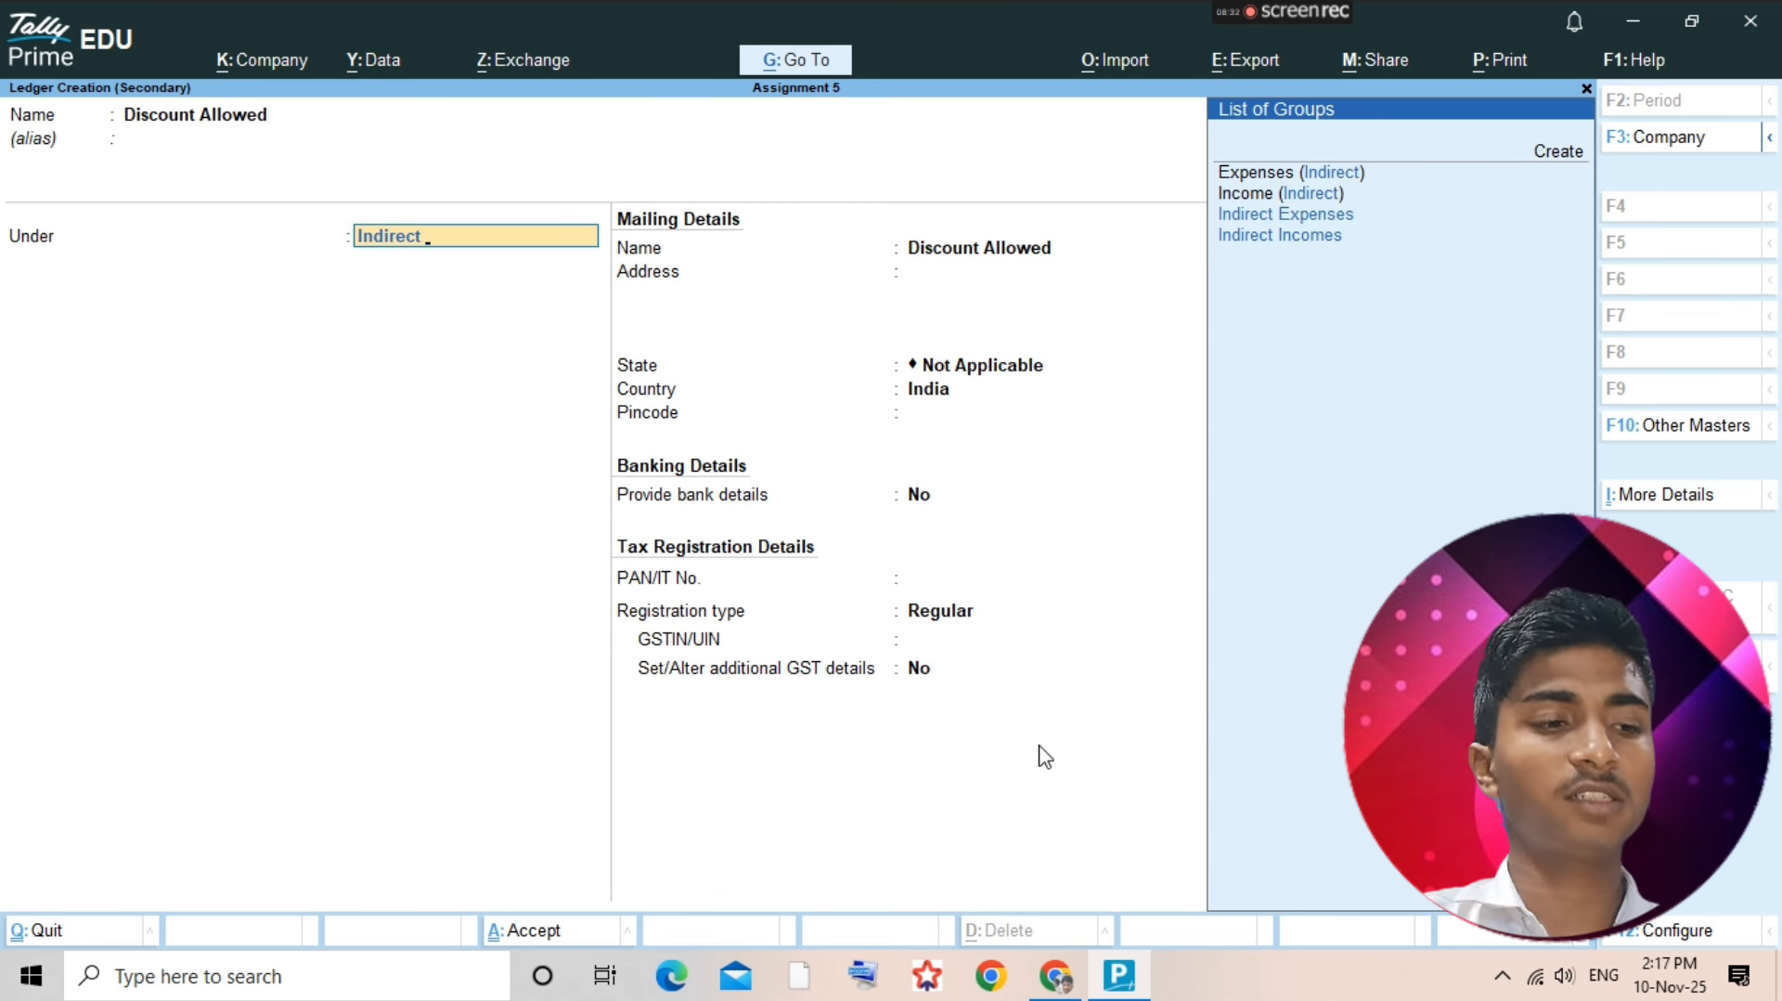
key(Return)
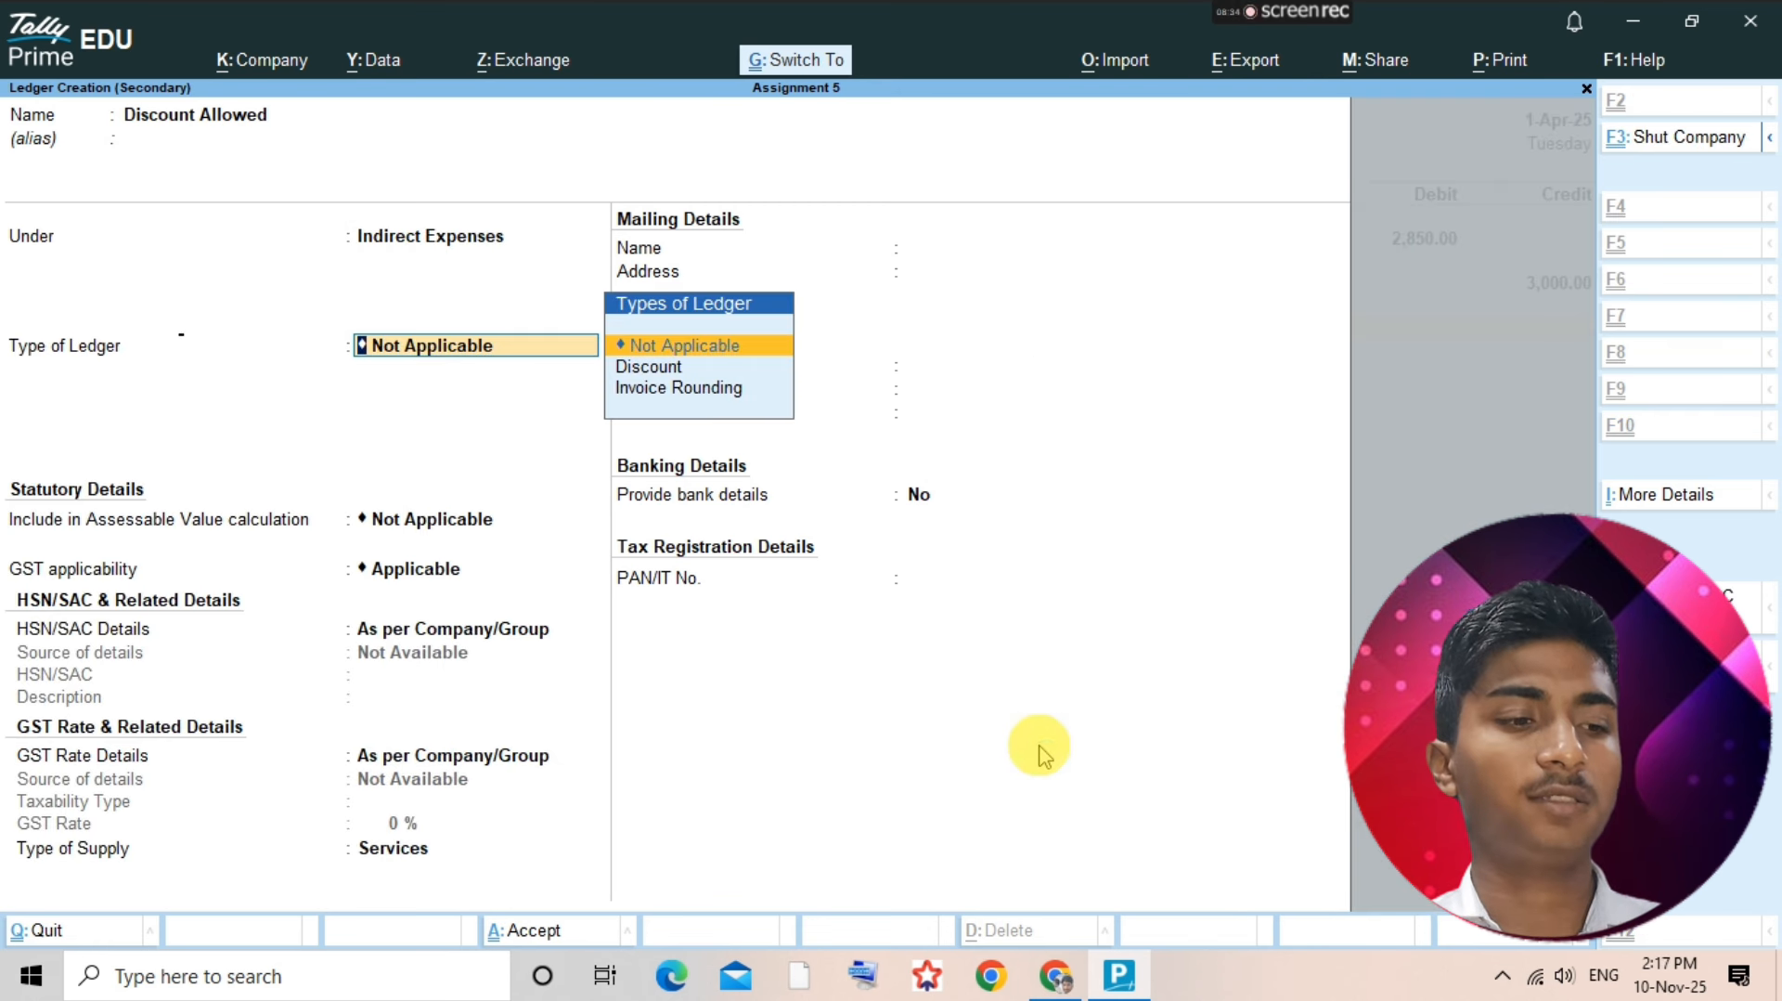
key(ctrl+a)
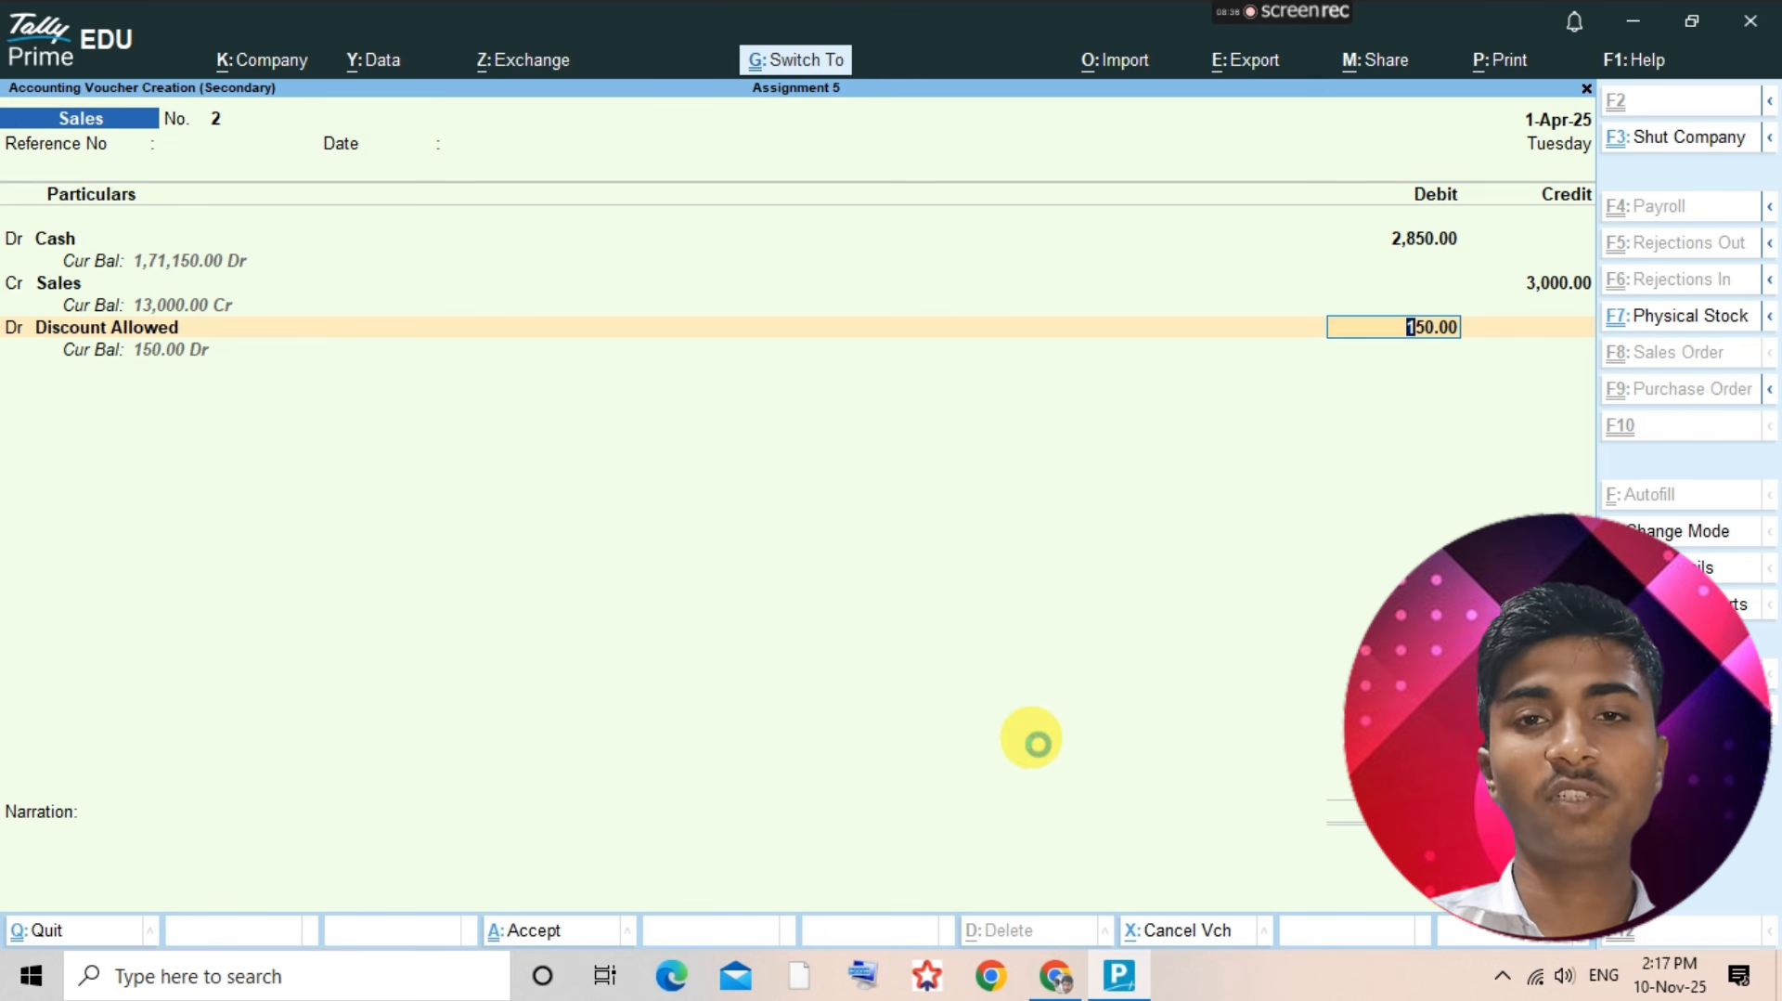
key(ctrl+a)
key(Escape)
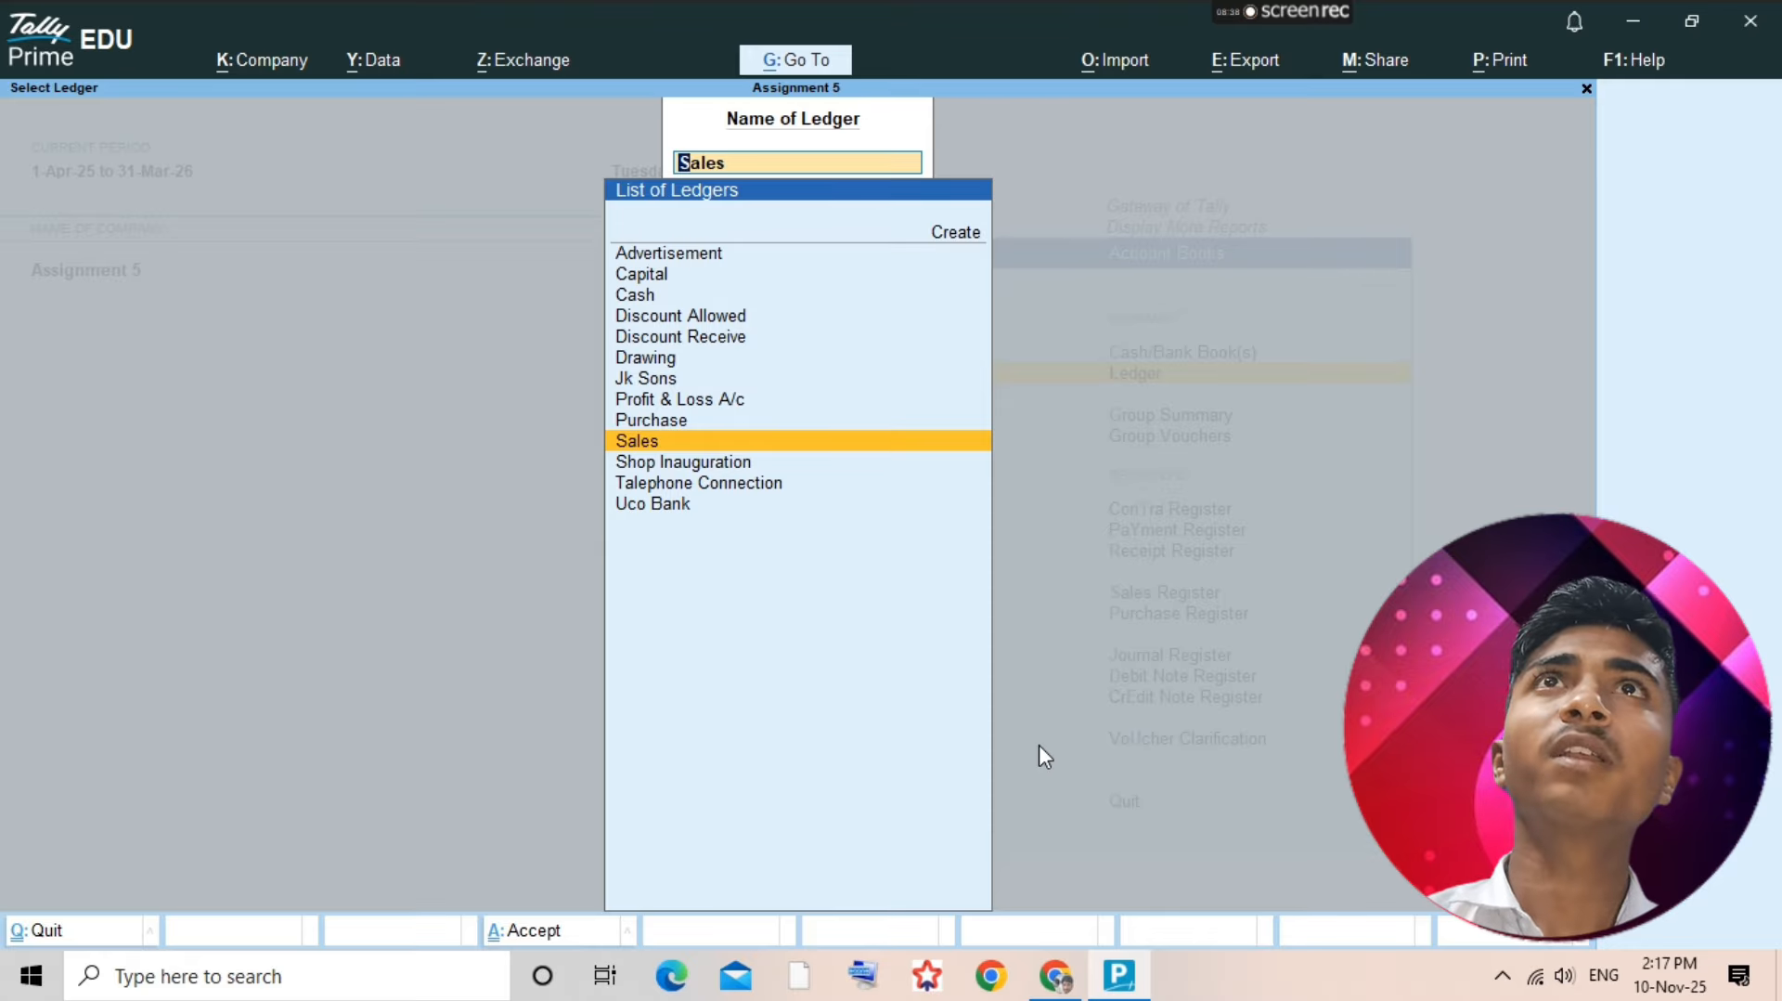
- Switch to the question PDF and look up the 7-5-2018 purchase of fixed assets by cash
key(alt+Tab)
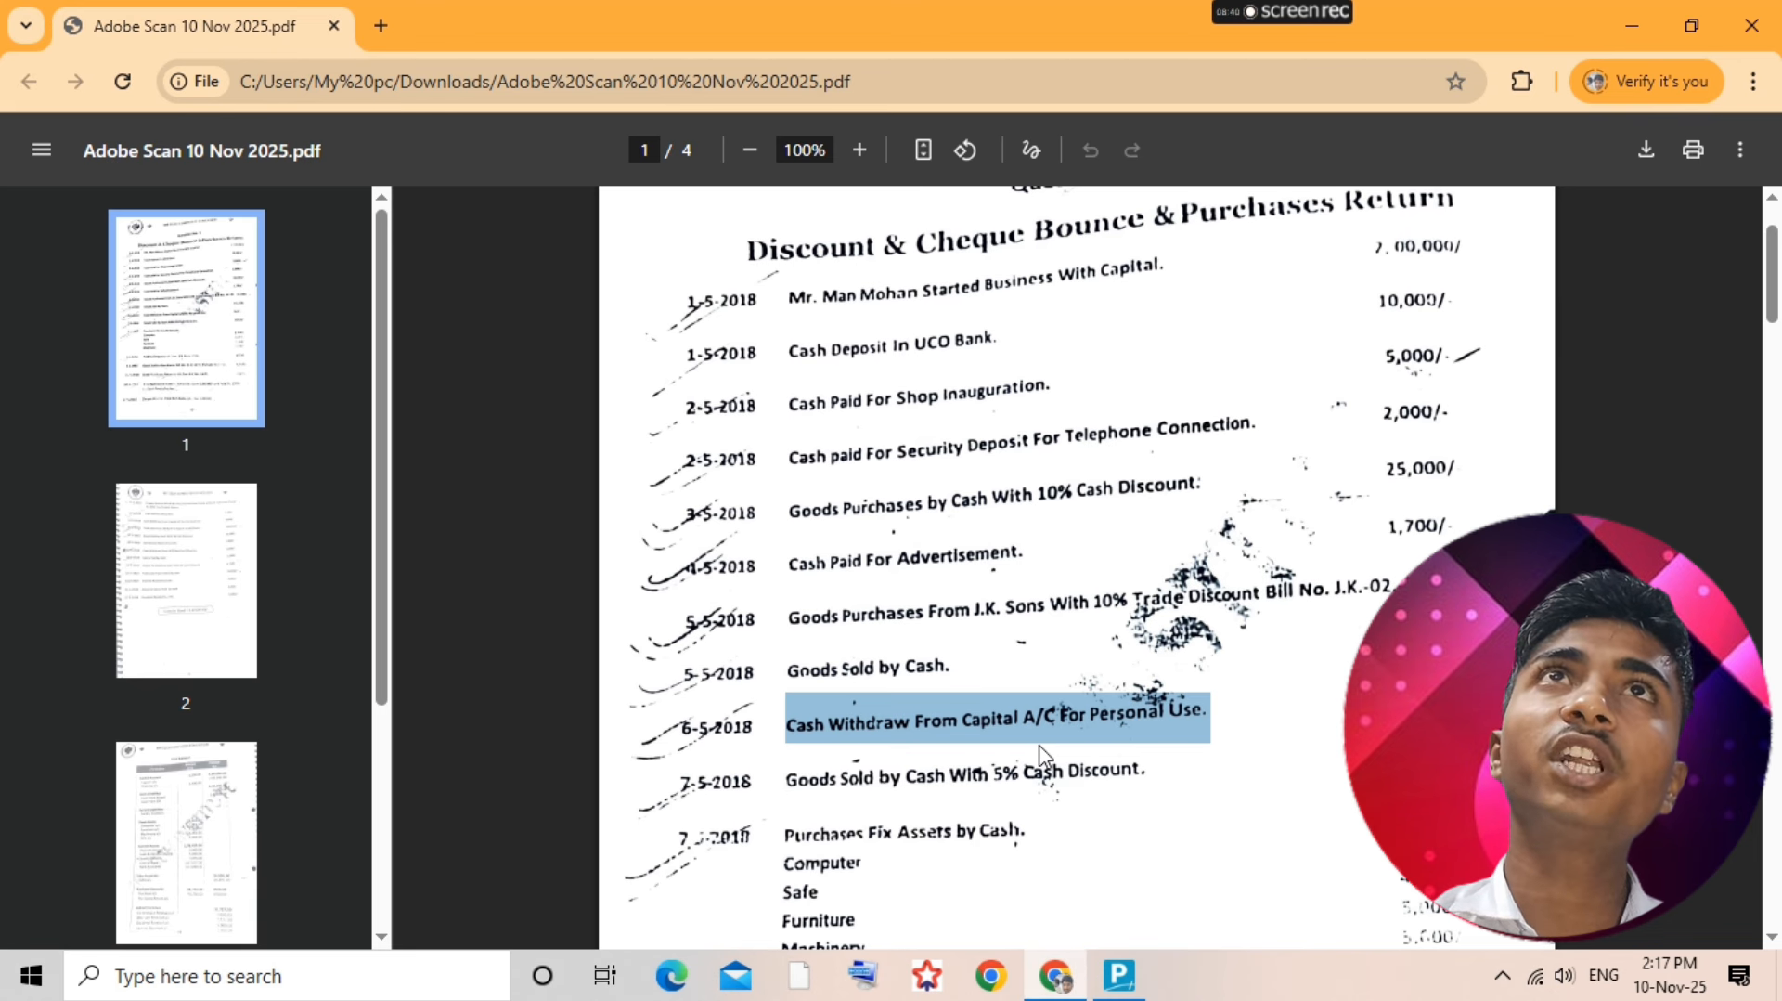
scroll(1044, 757, down, 3)
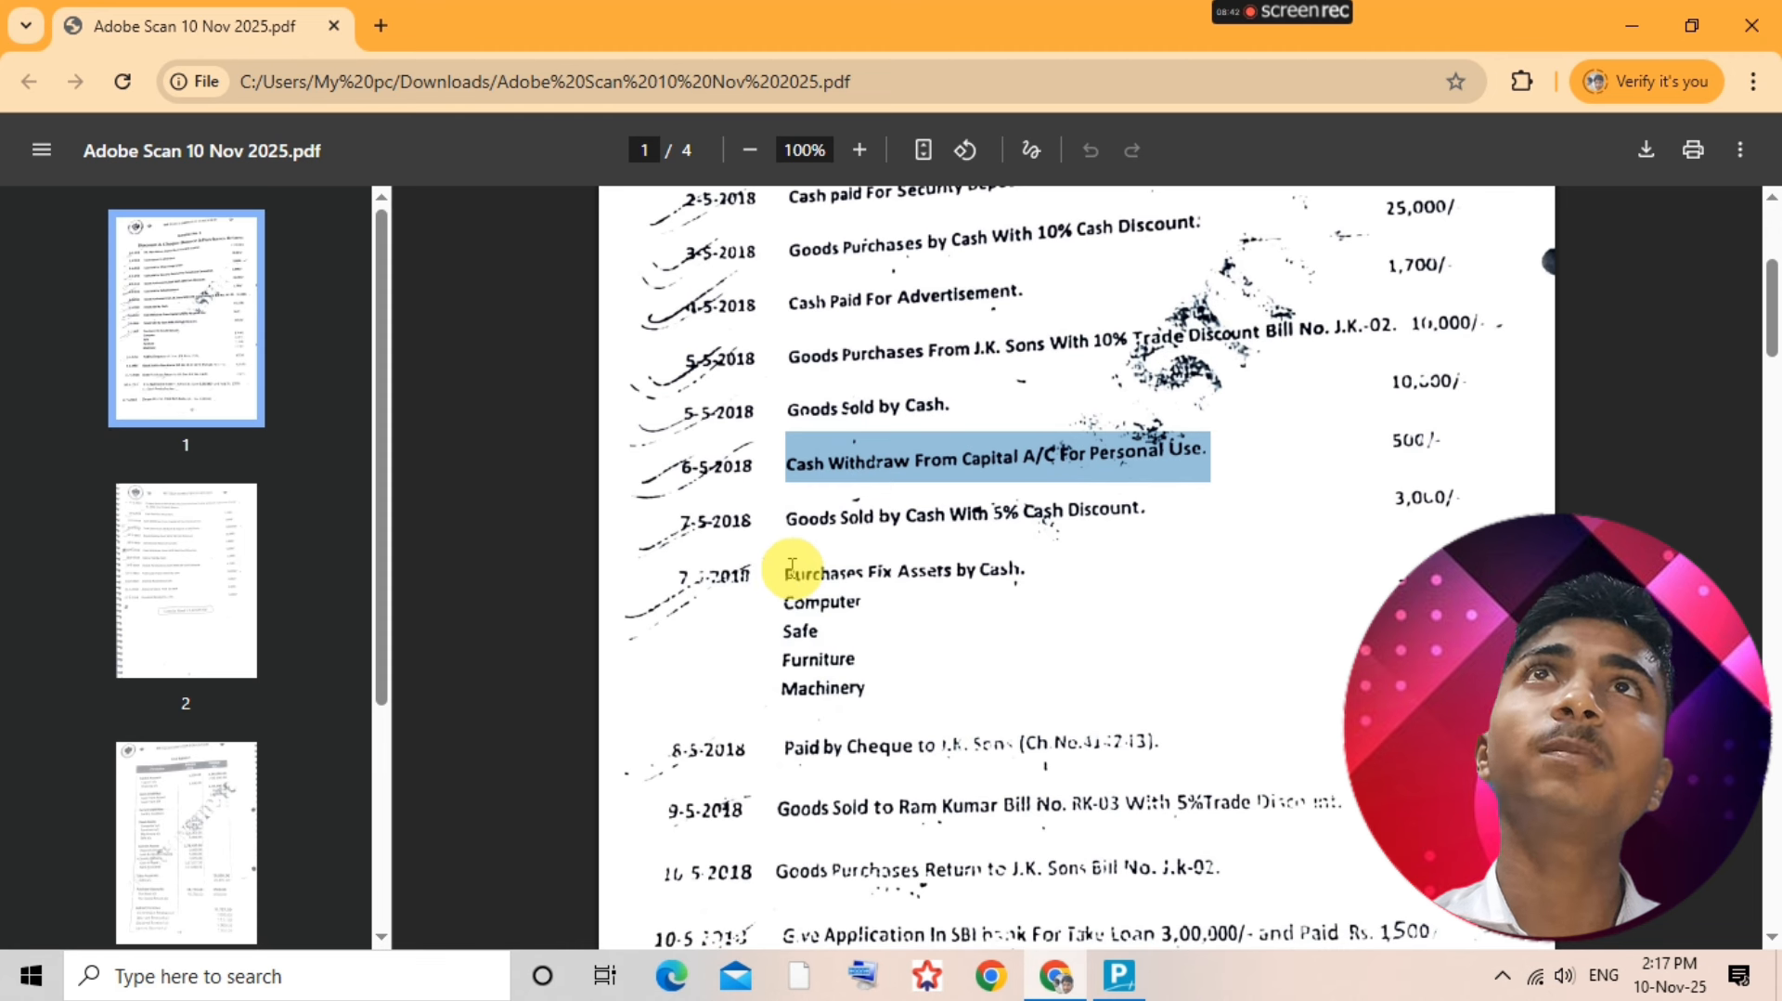
drag(789, 568, 1082, 568)
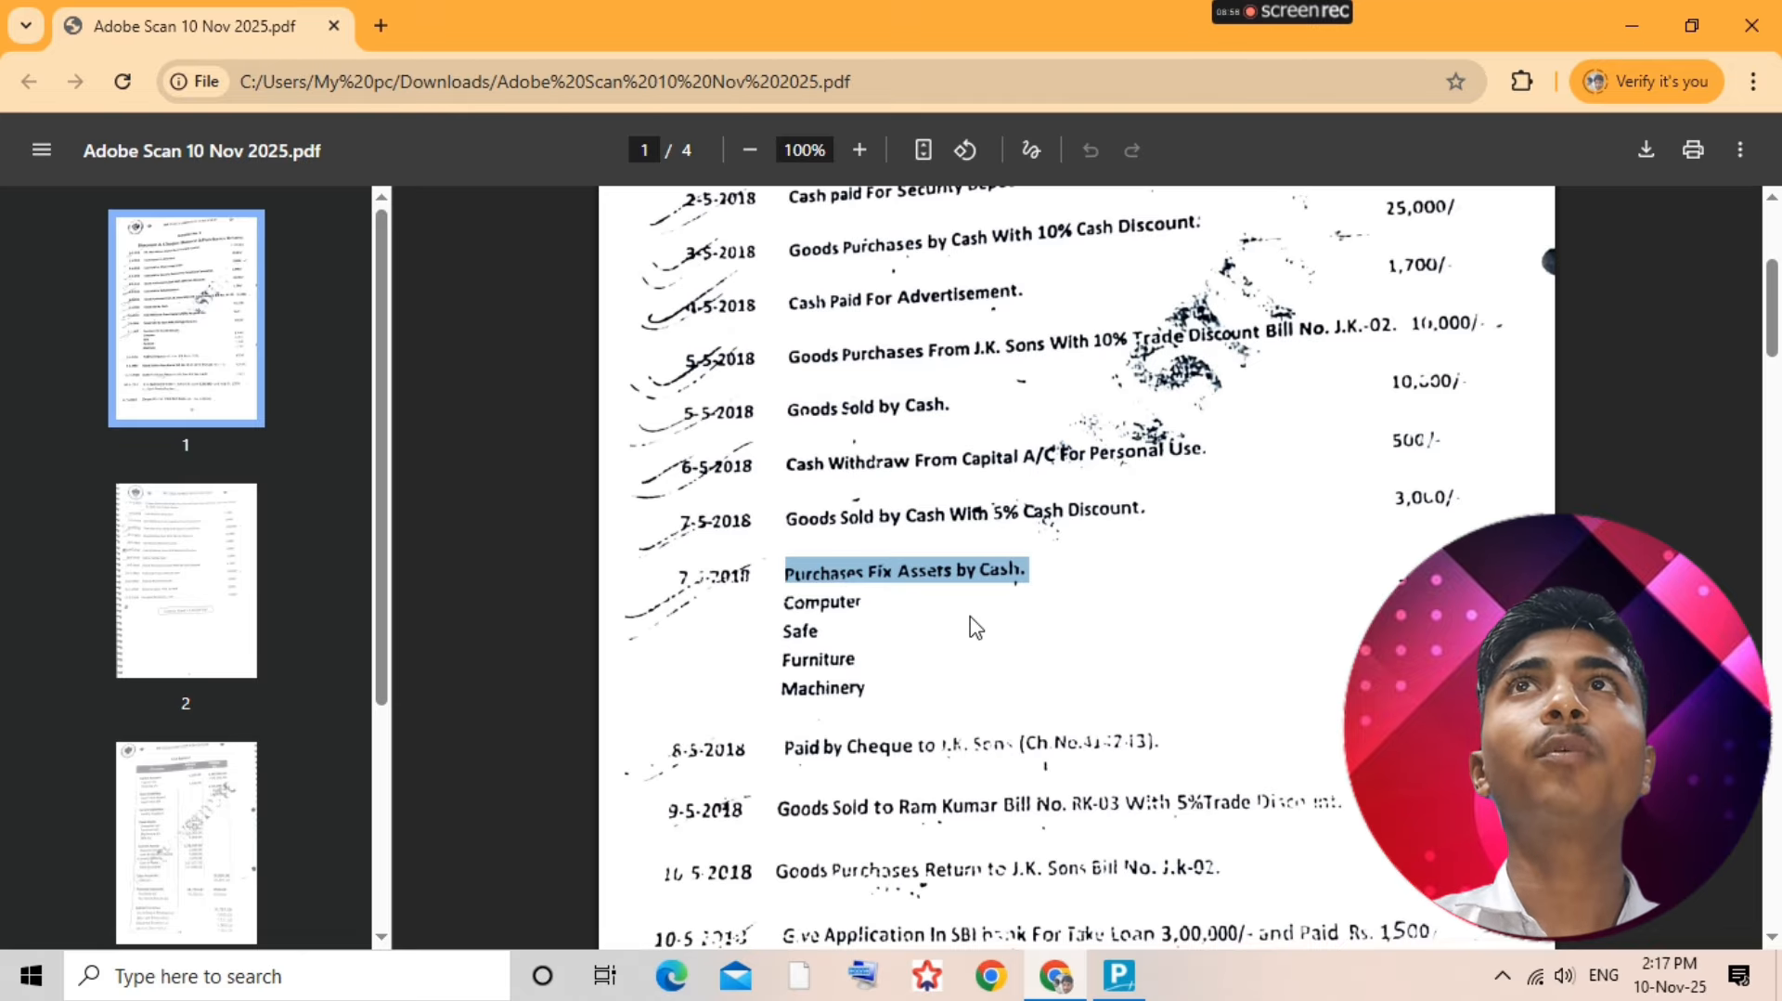
- Switch to TallyPrime and start a new payment voucher from the Purchase ledger's voucher list
key(alt+Tab)
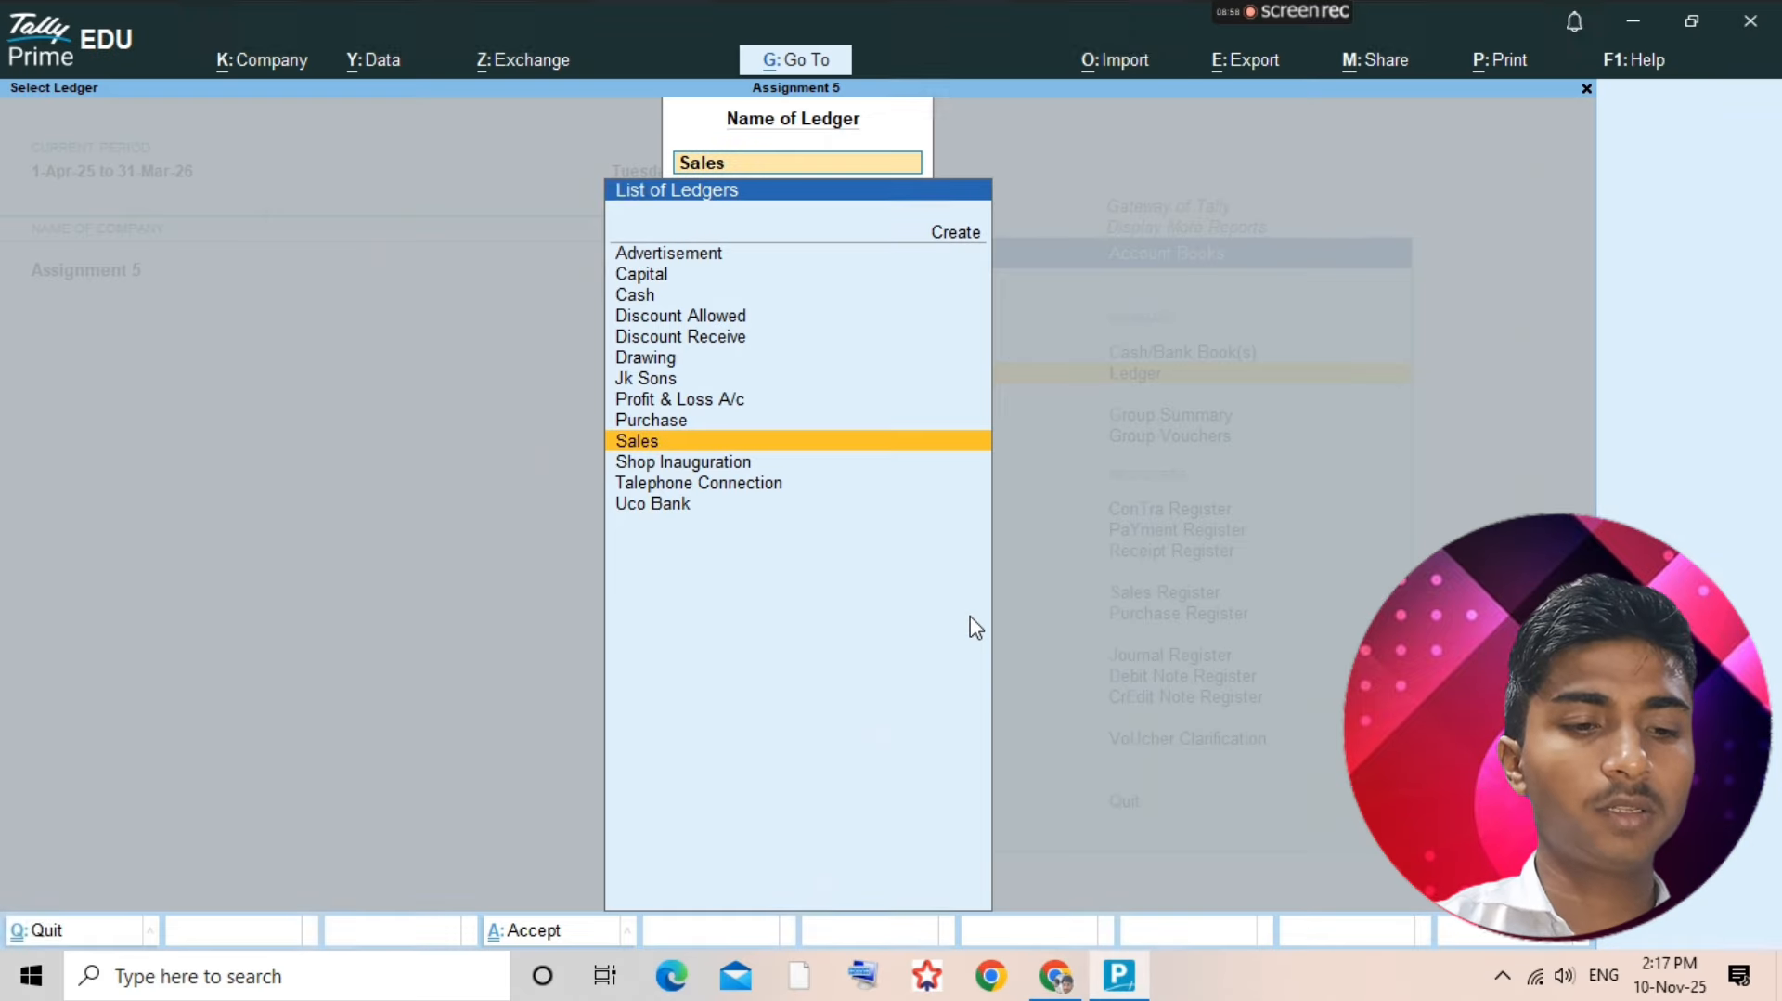
text(Pur)
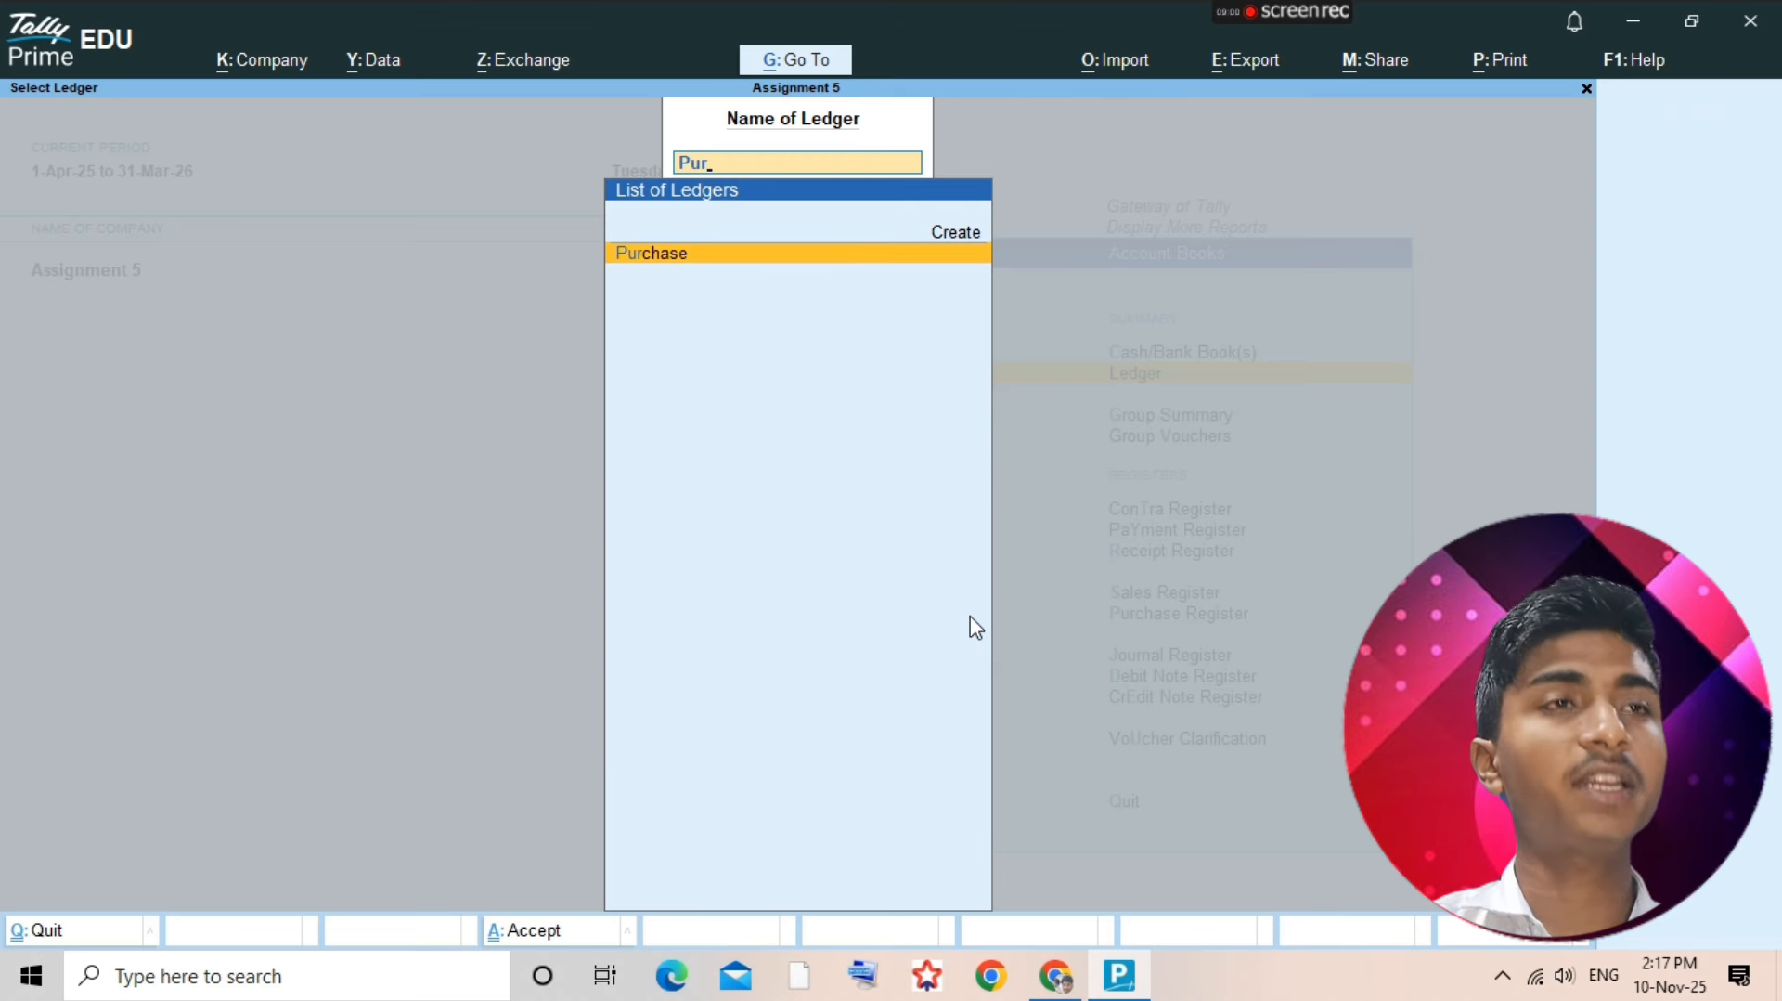
key(Return)
key(alt+a)
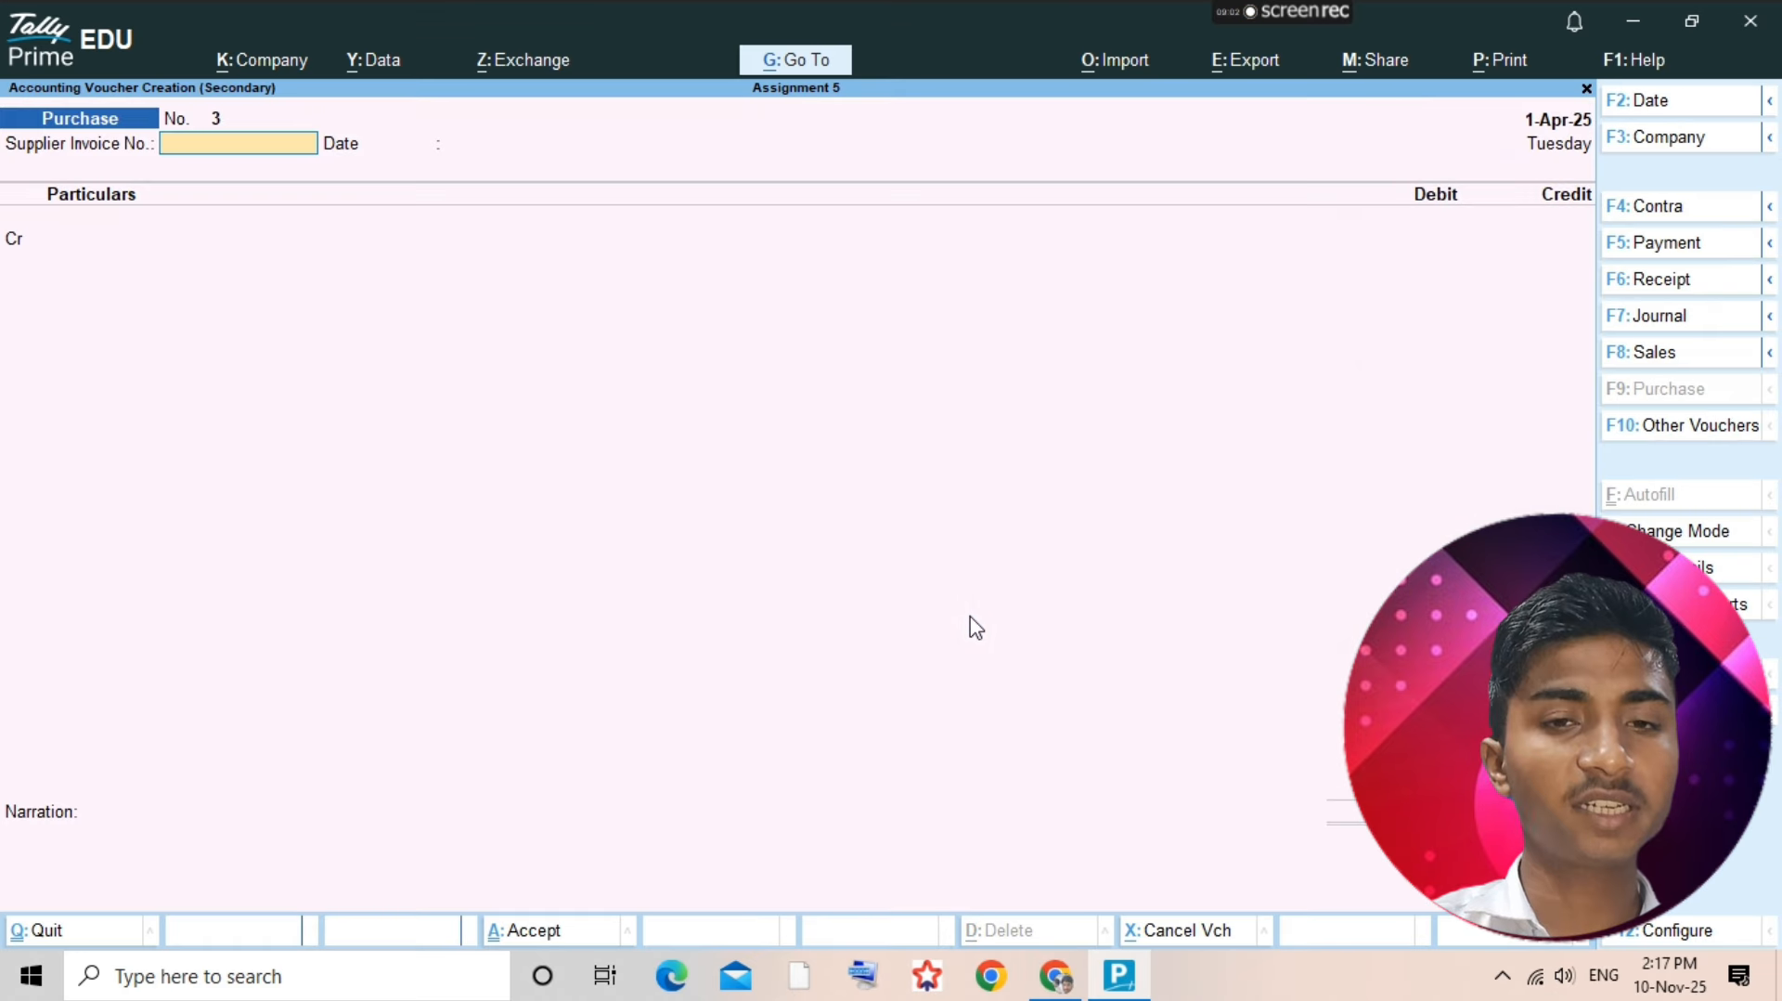
key(F5)
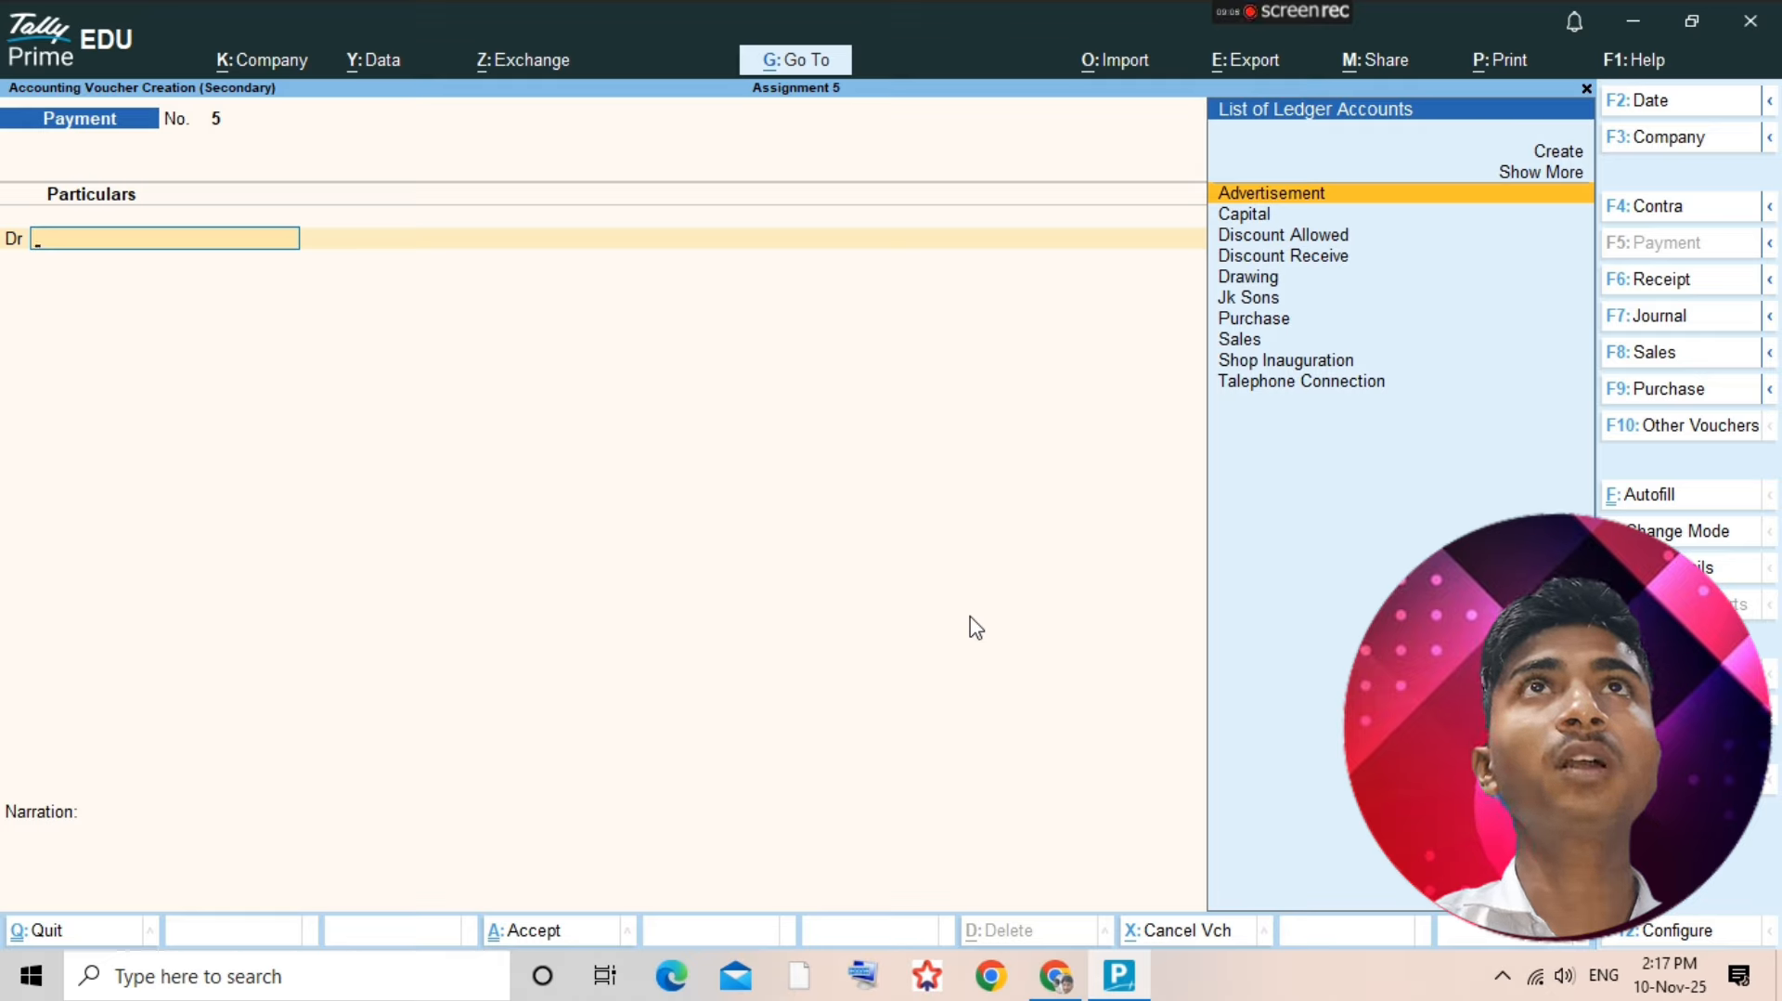
- Create a Computer ledger under Fixed Assets for the voucher's first debit line and debit it with 7,000
key(alt+Tab)
key(alt+Tab)
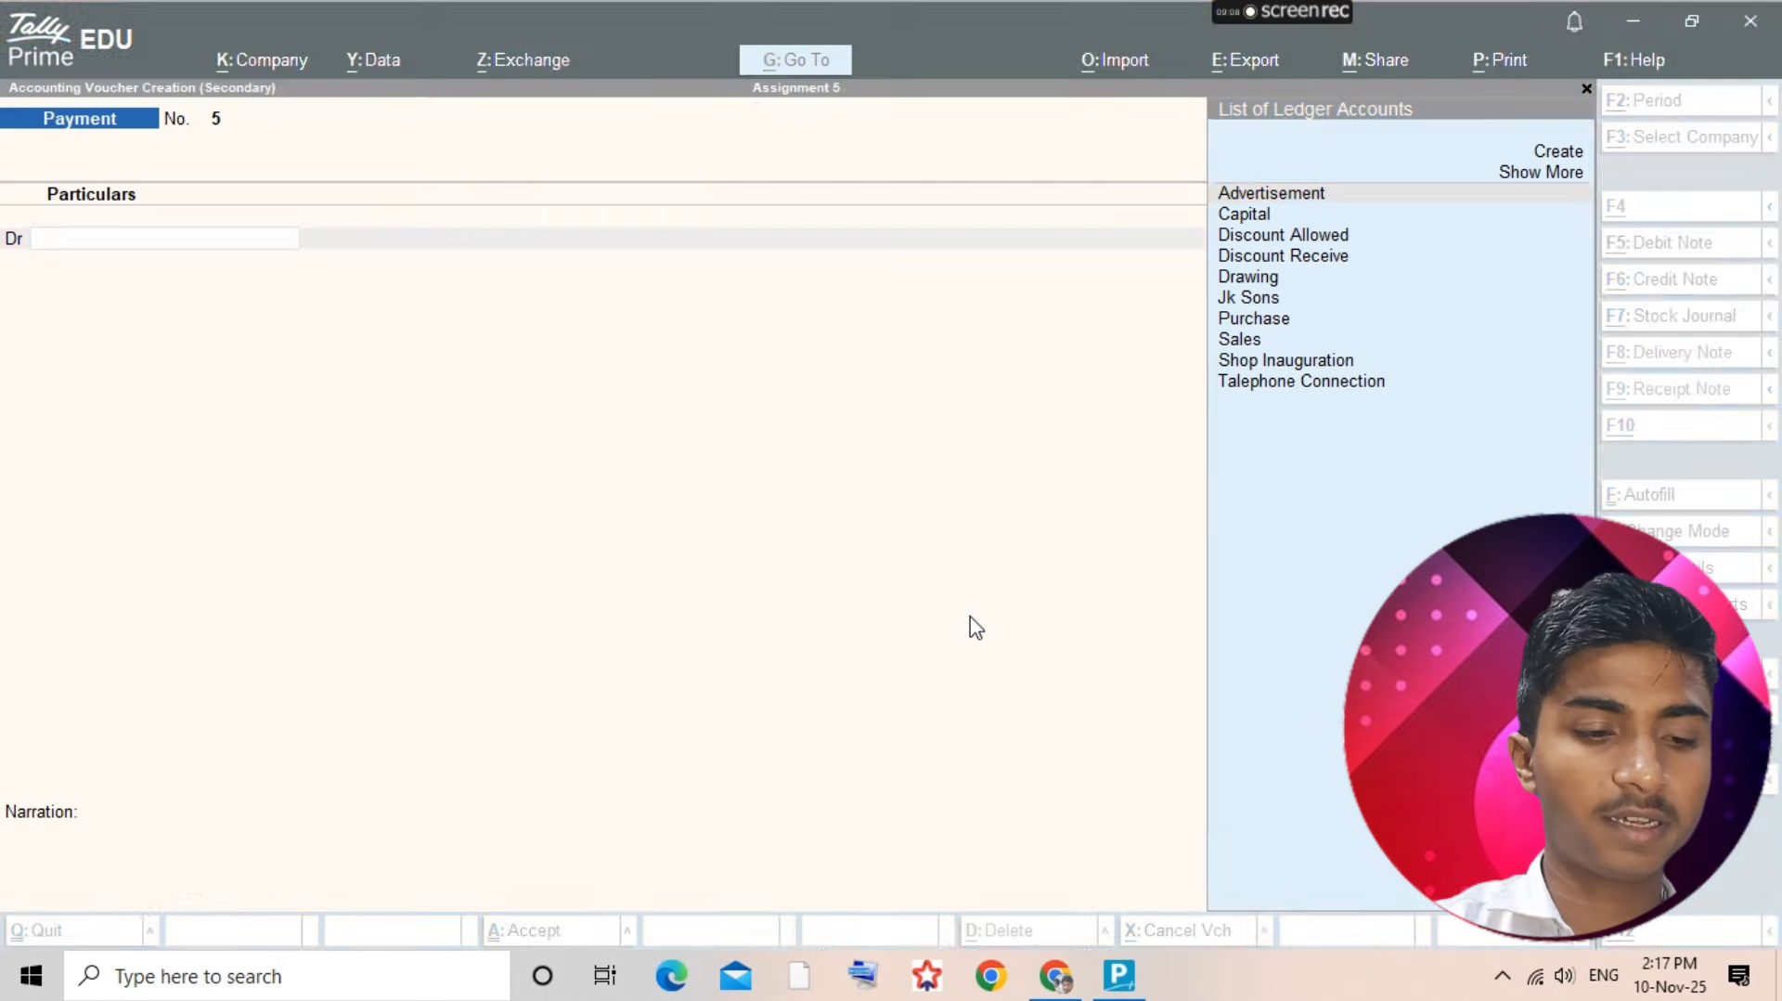
text(Co)
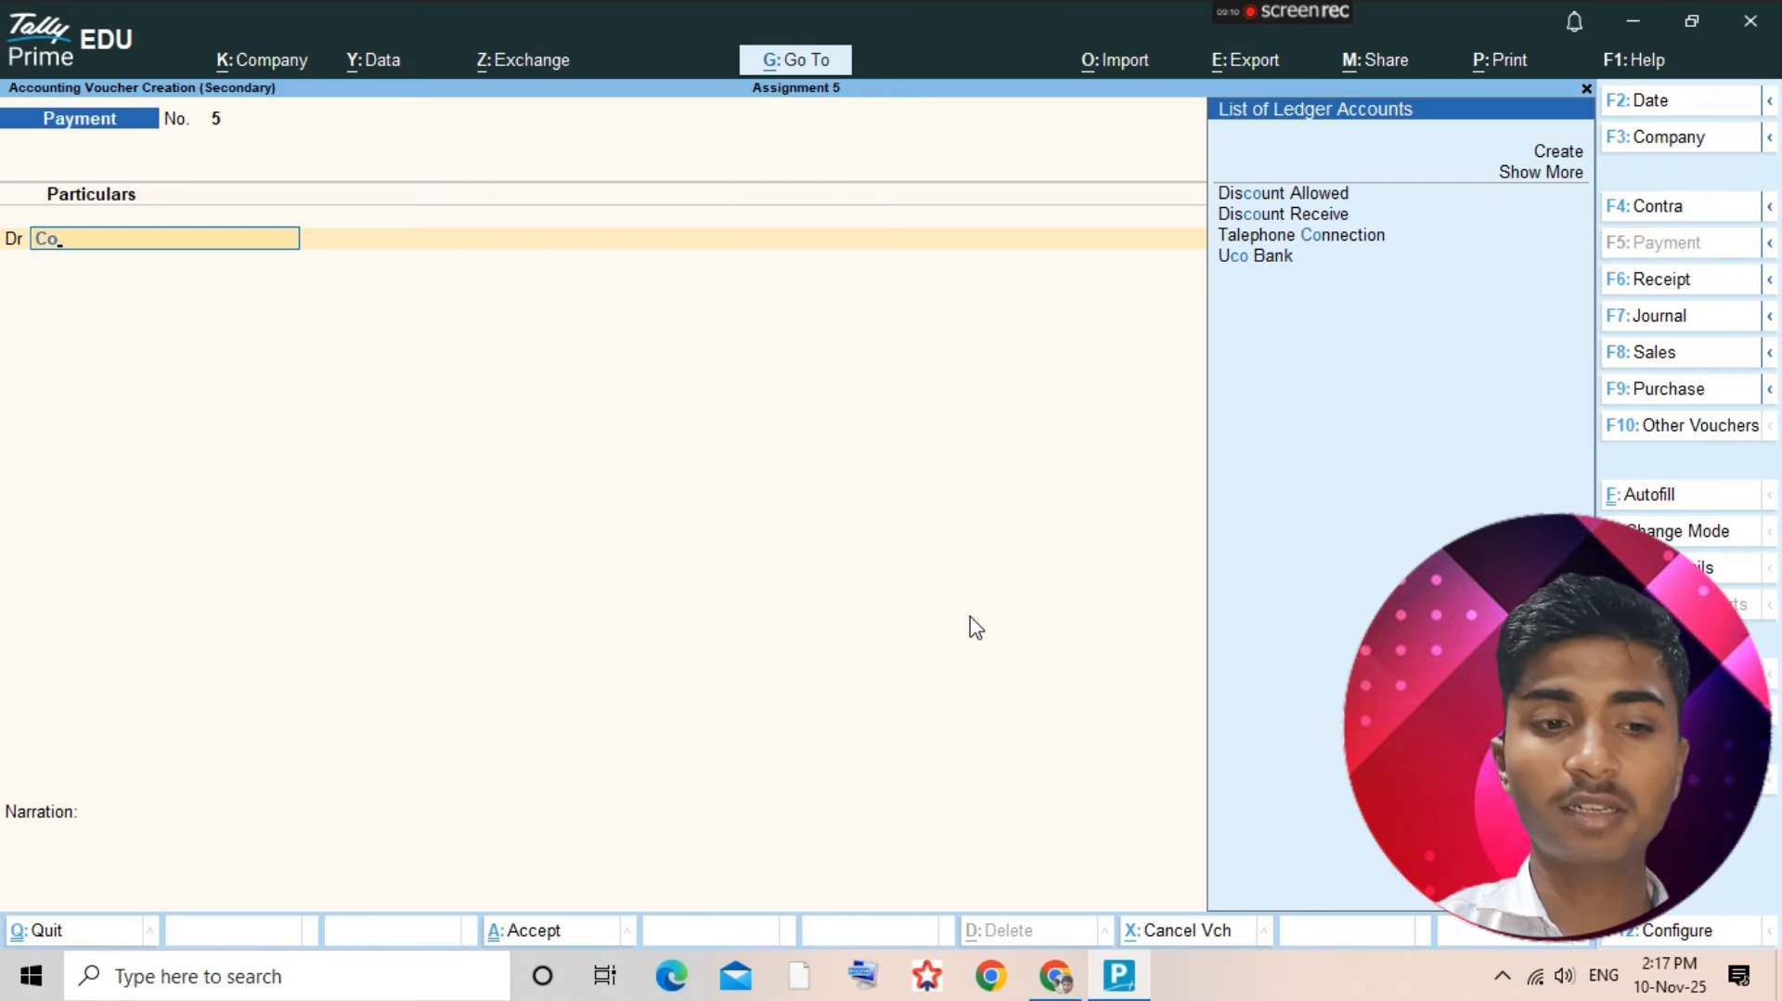
key(alt)
key(alt+c)
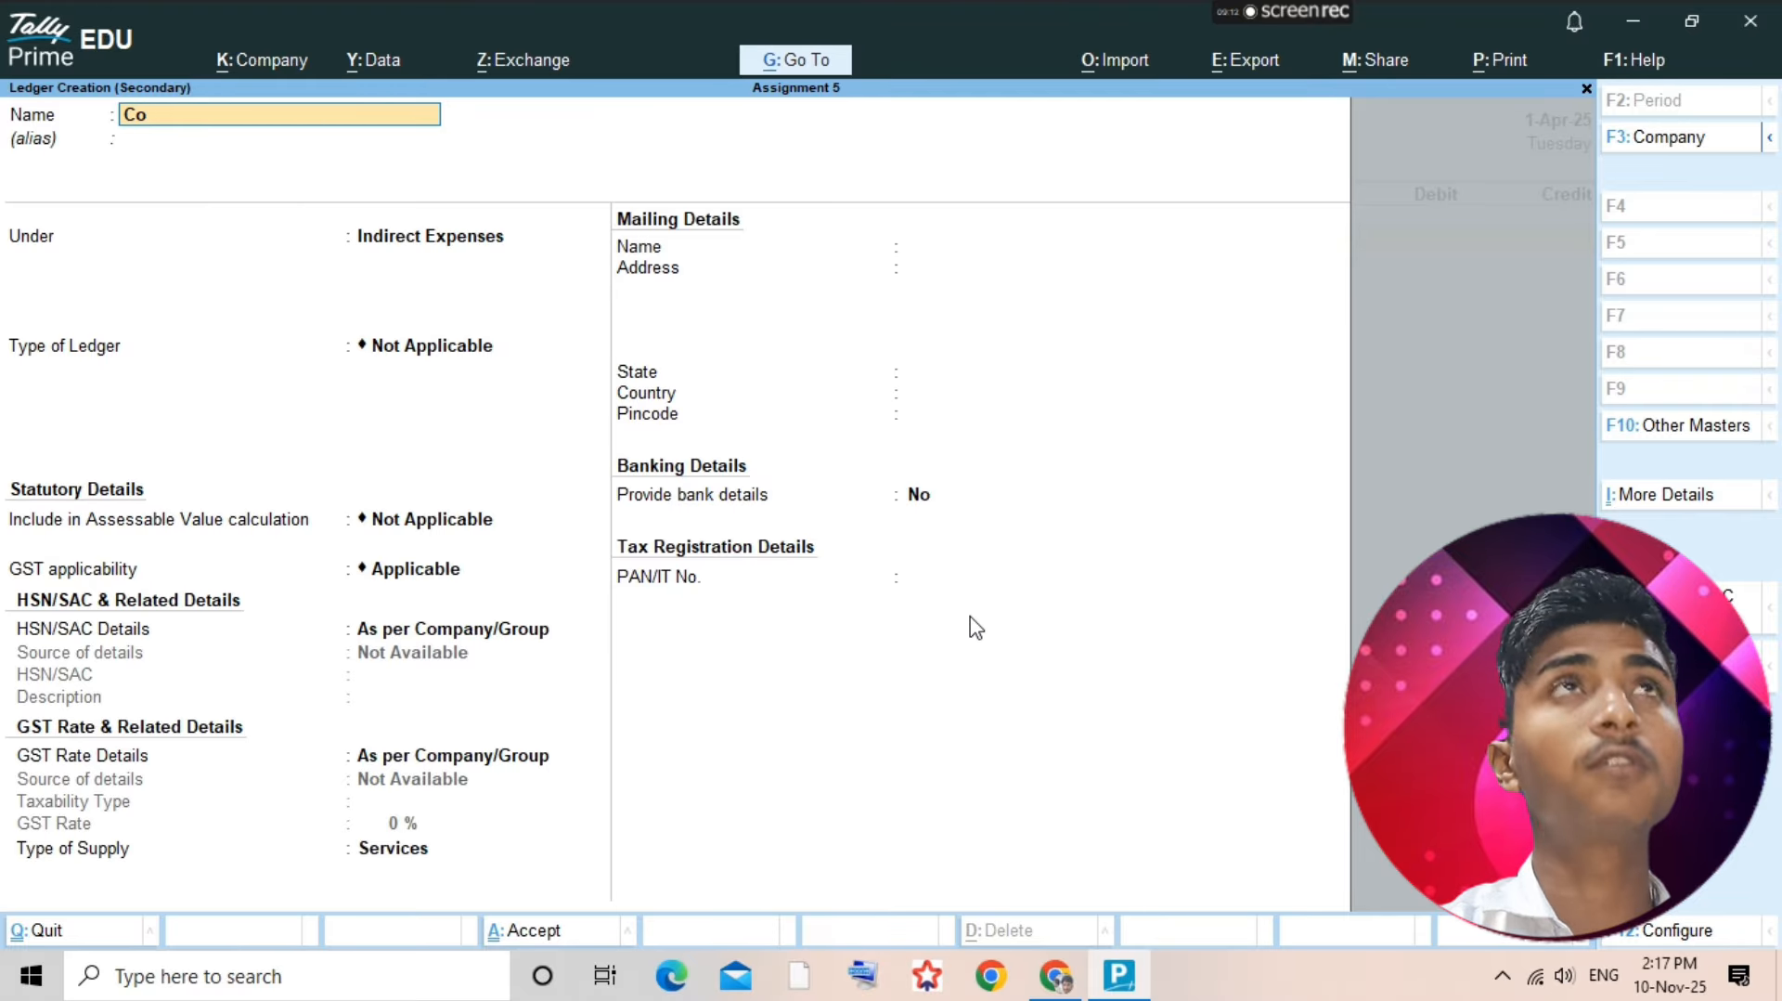
text(mputer)
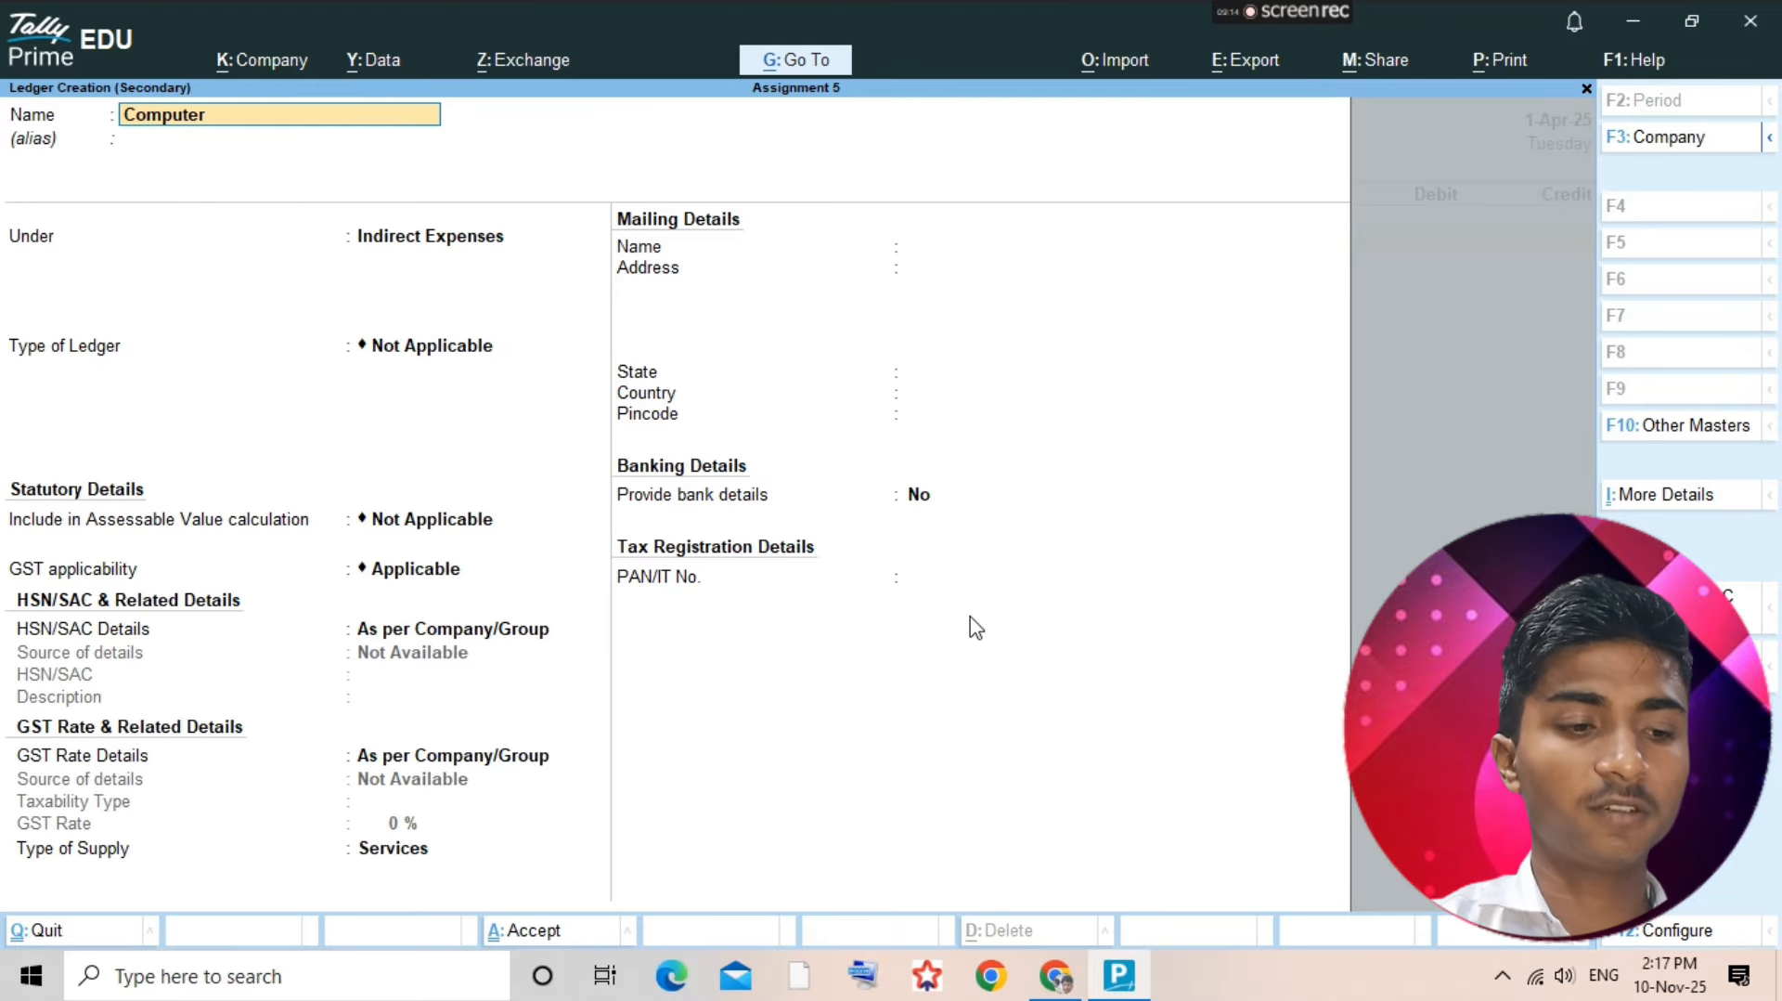
key(Return)
text(Fi)
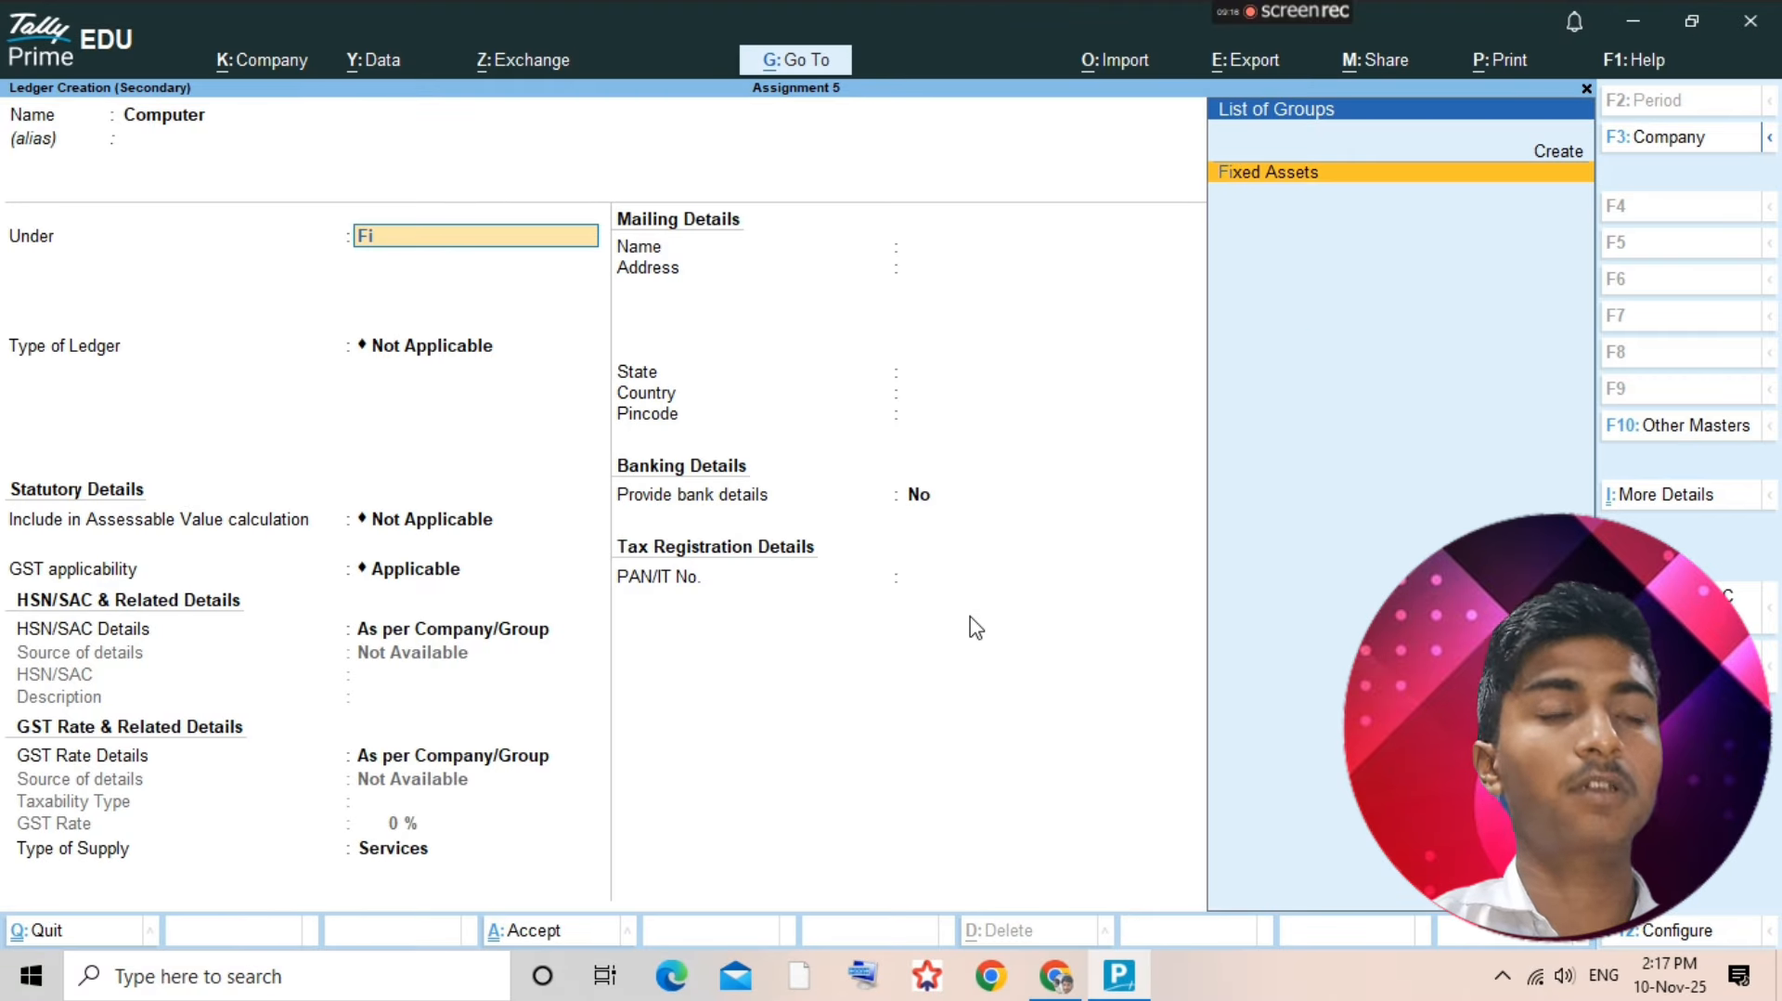
text(xe)
key(Return)
key(ctrl+a)
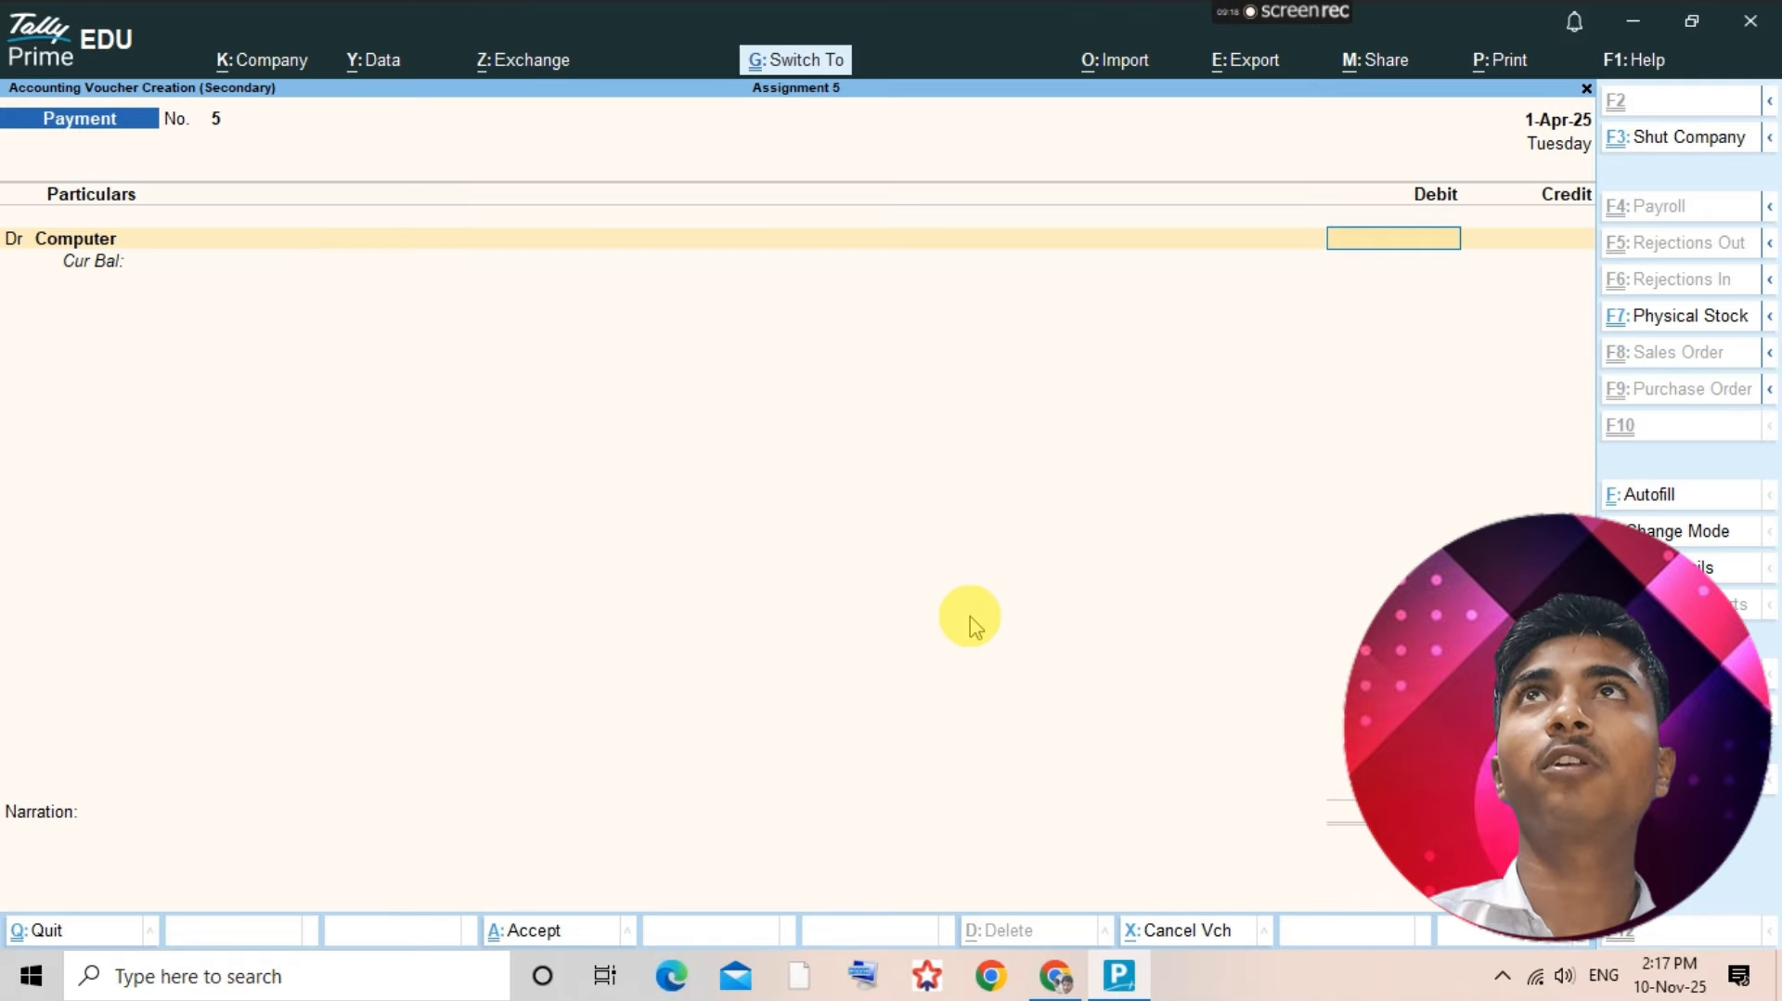
text(7000)
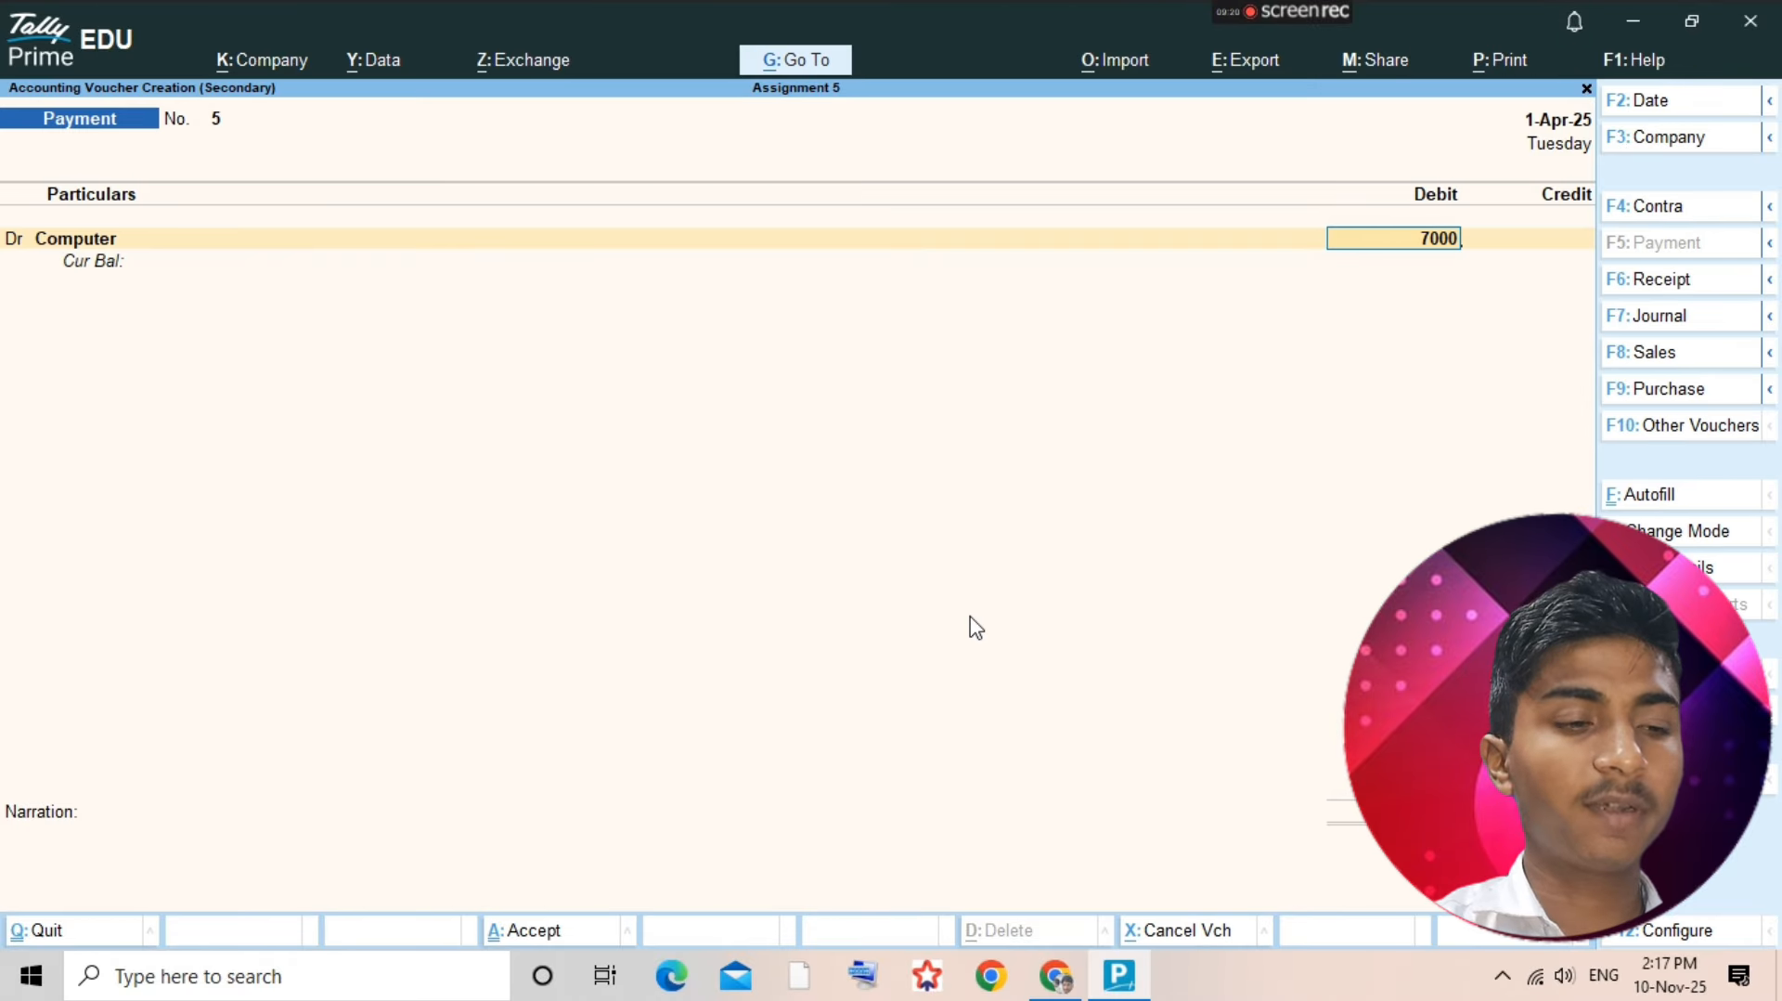
key(Return)
- Add a second debit line with a new Safe ledger under Fixed Assets for 4,000, checking the item in the question PDF
text(dr)
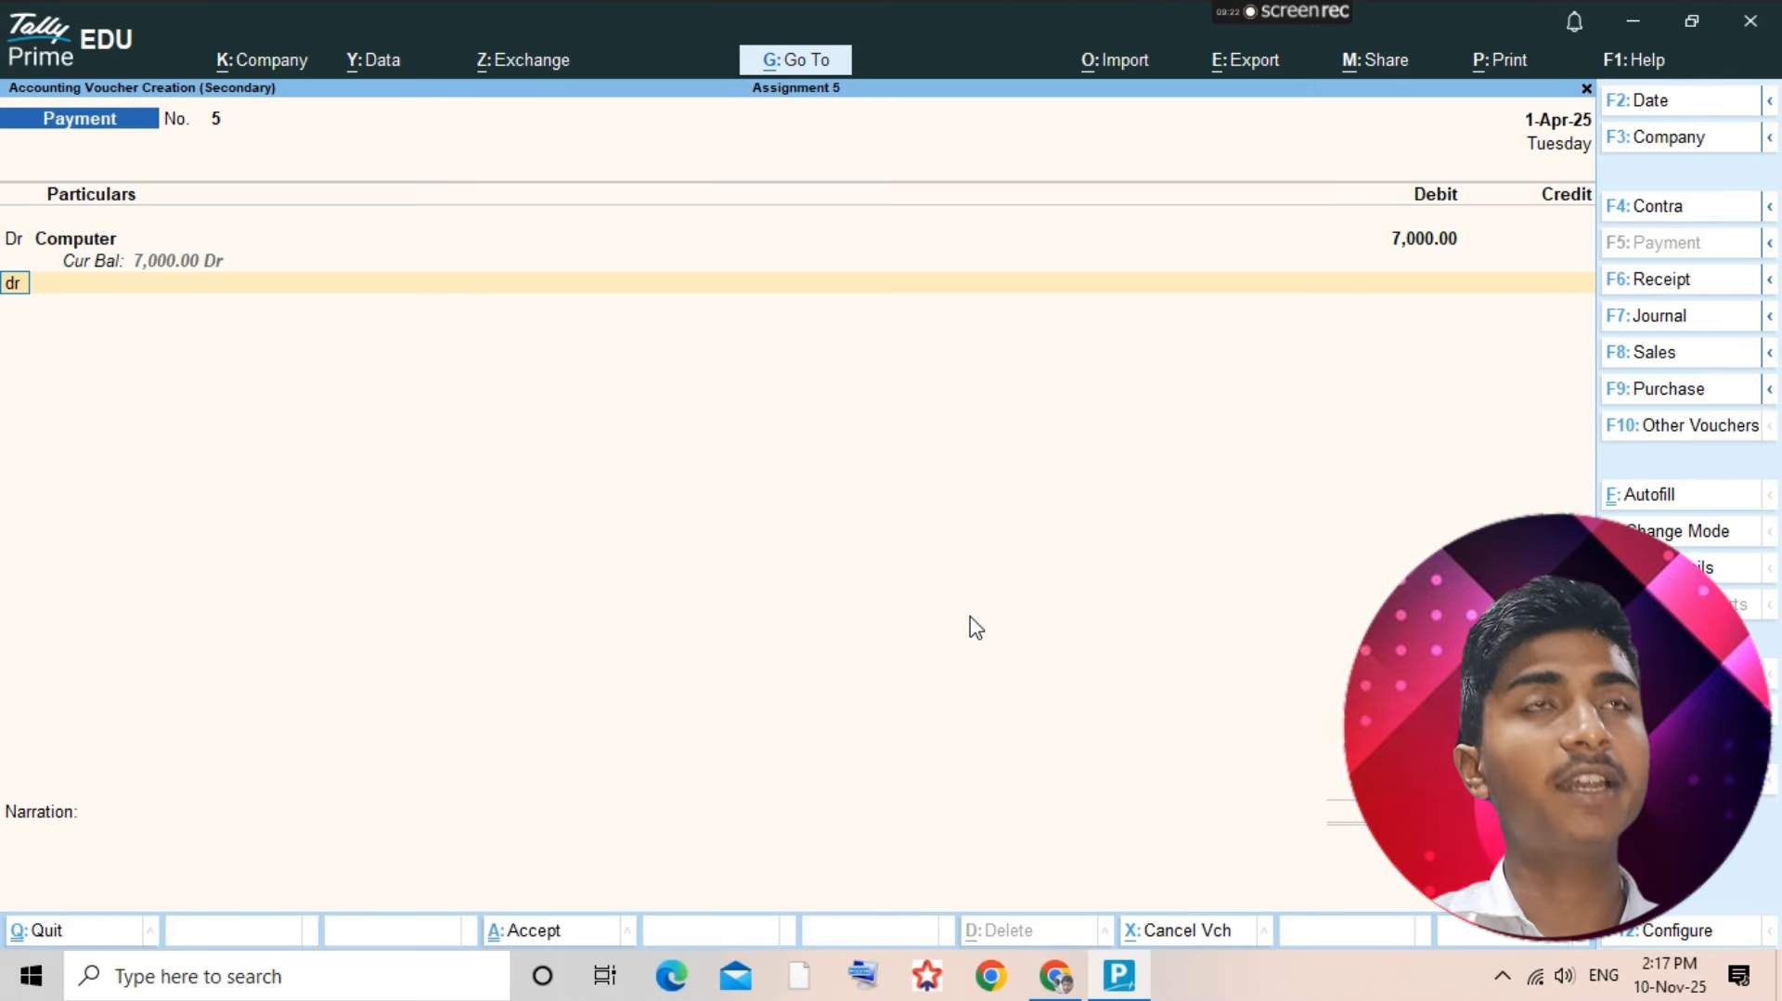
key(Return)
key(alt+Tab)
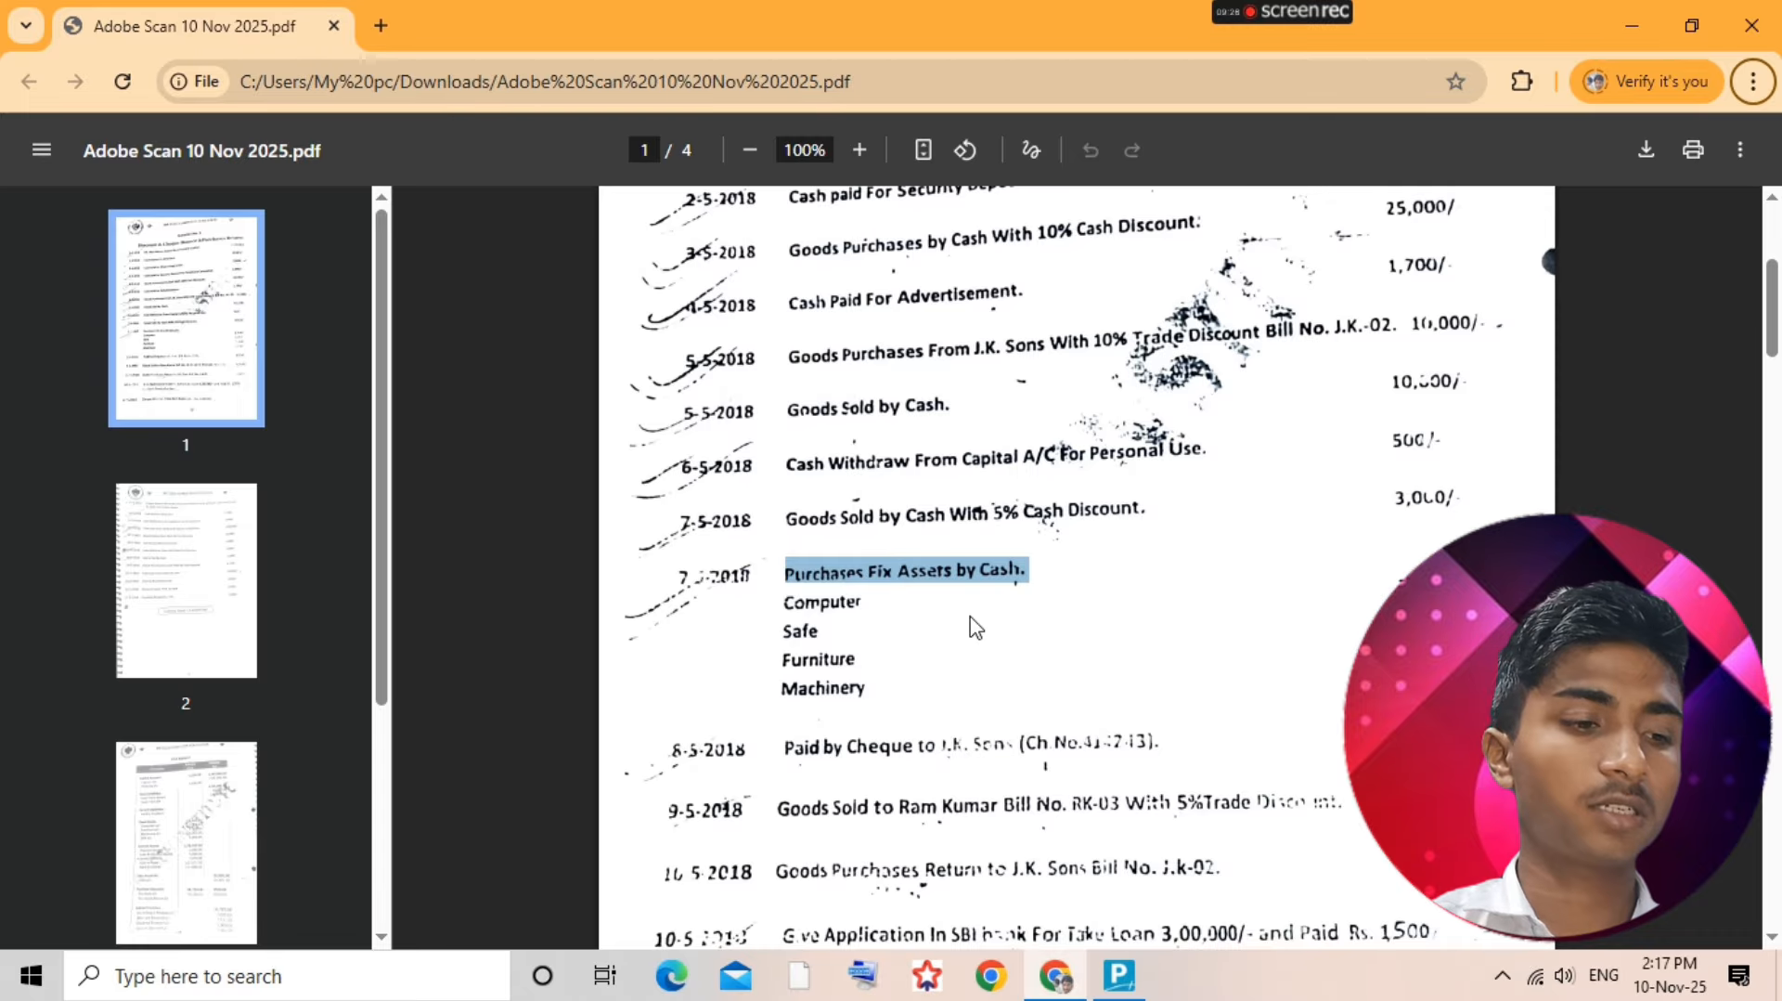
key(alt+Tab)
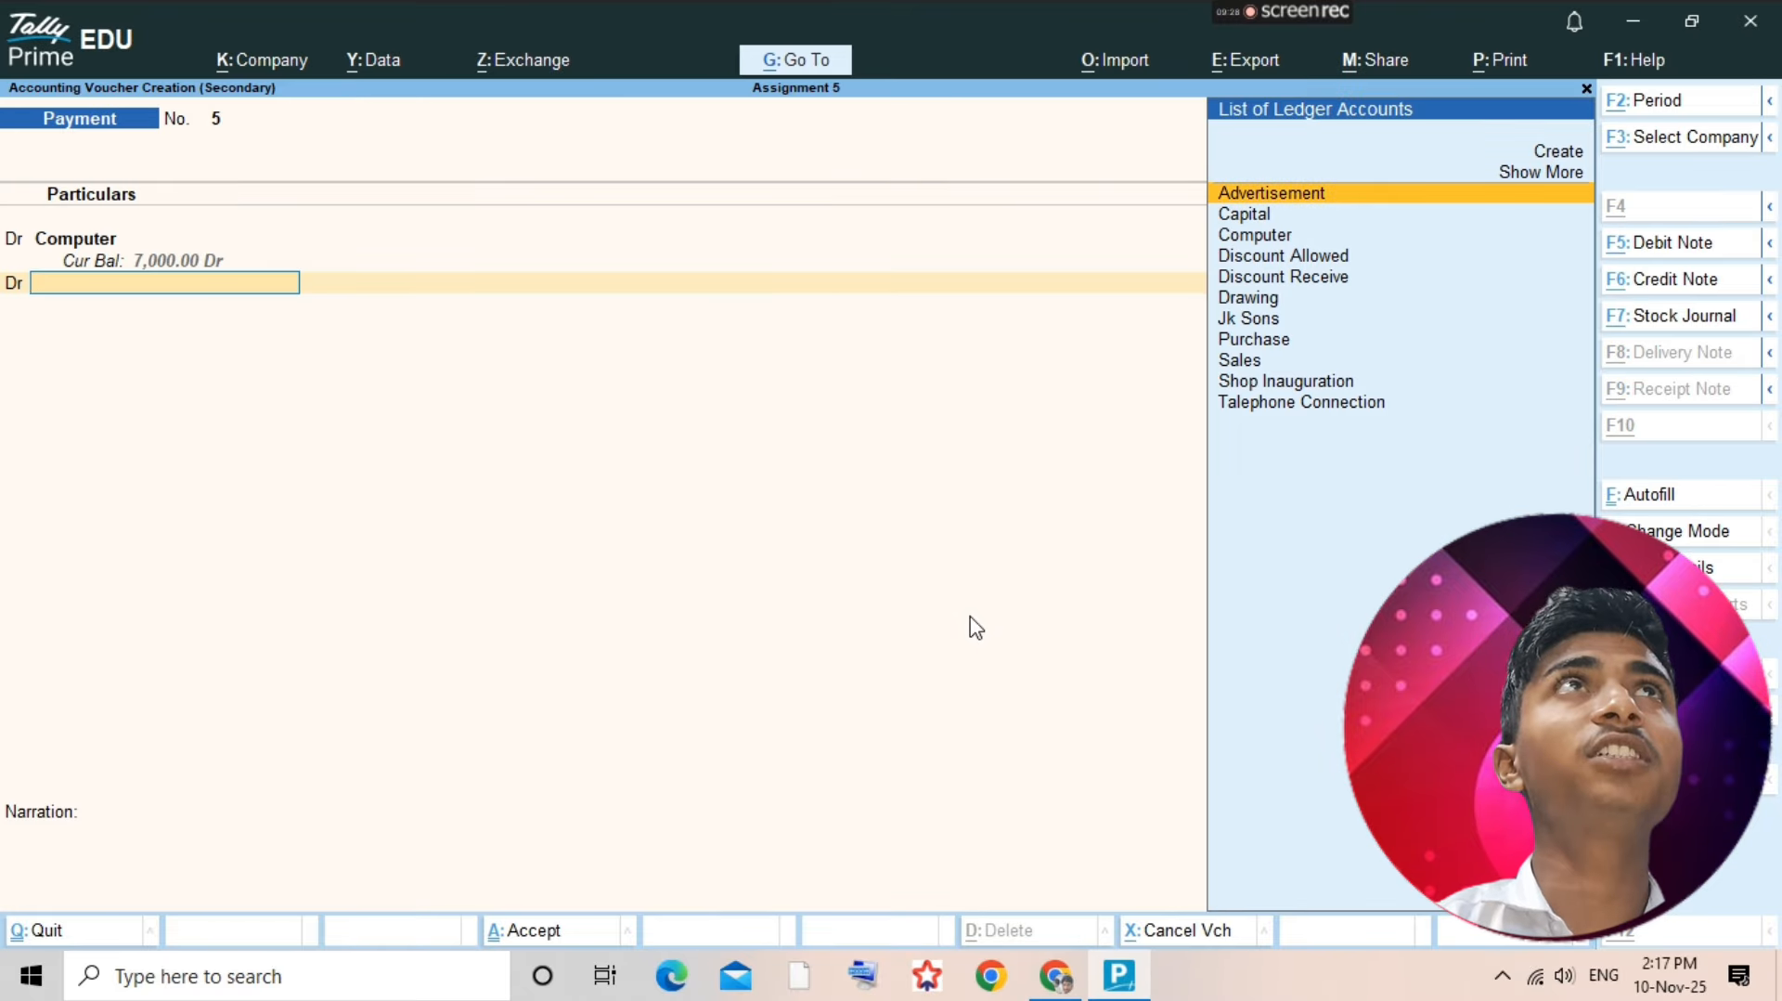
key(alt+c)
text(Safe)
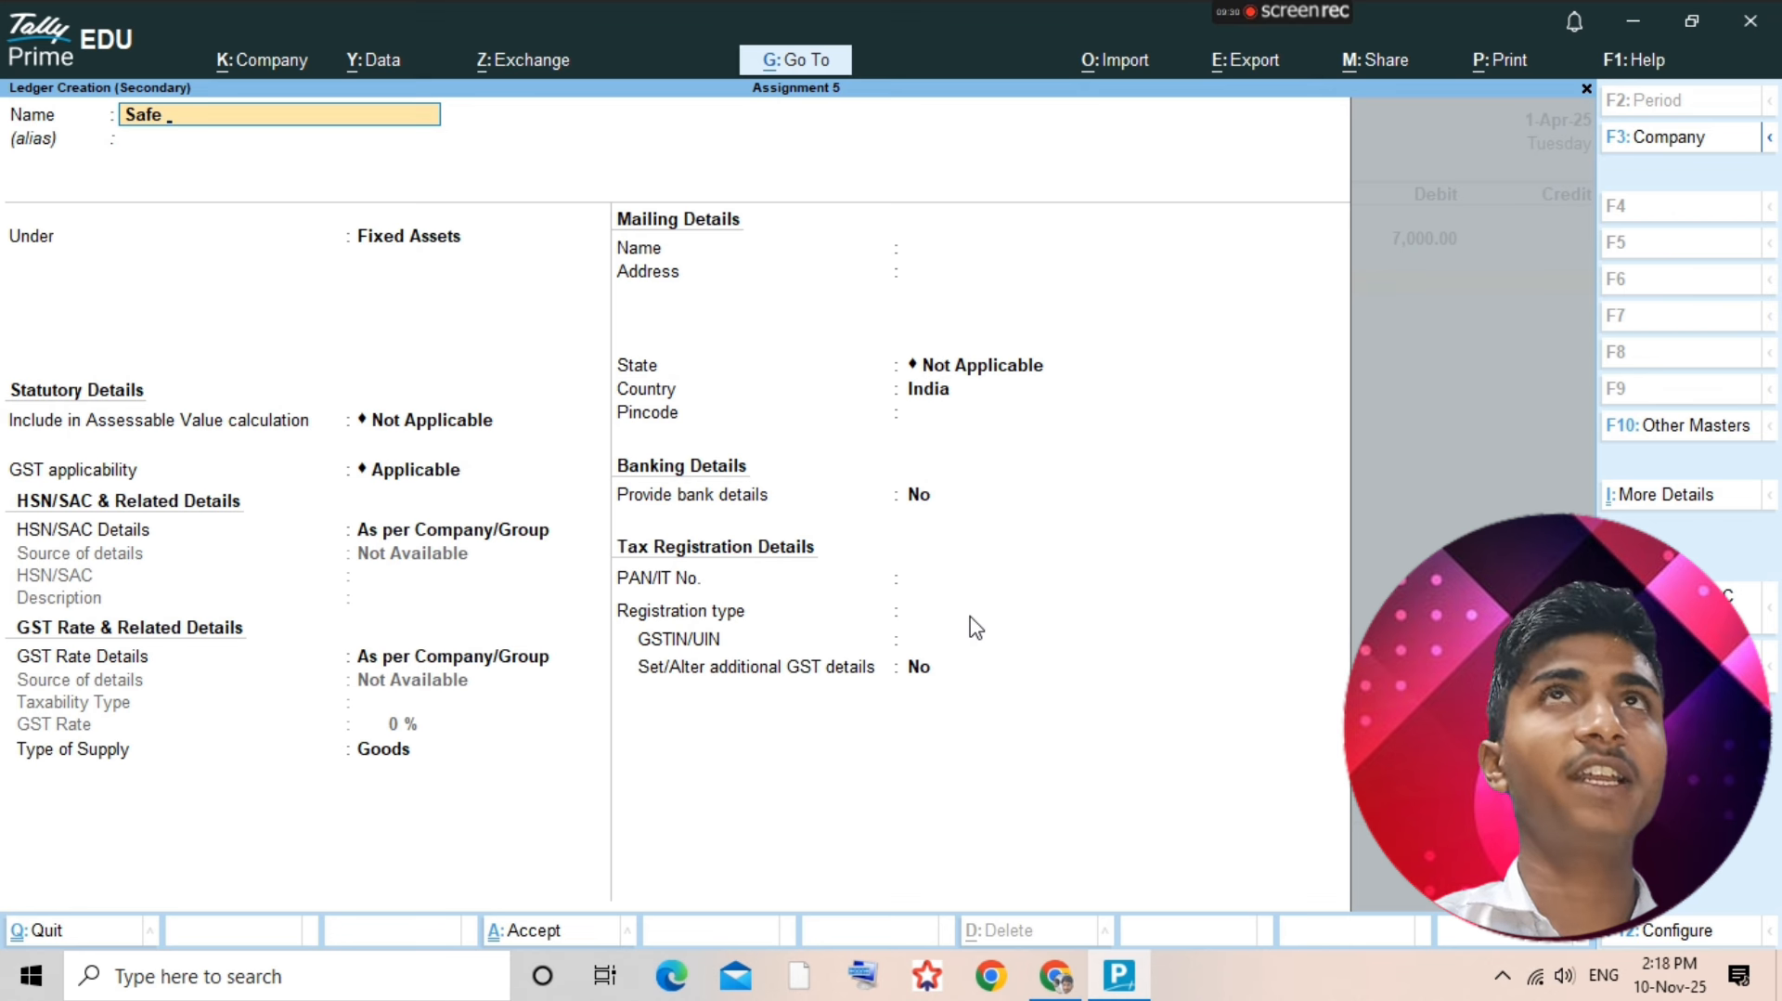
key(Return)
key(ctrl+a)
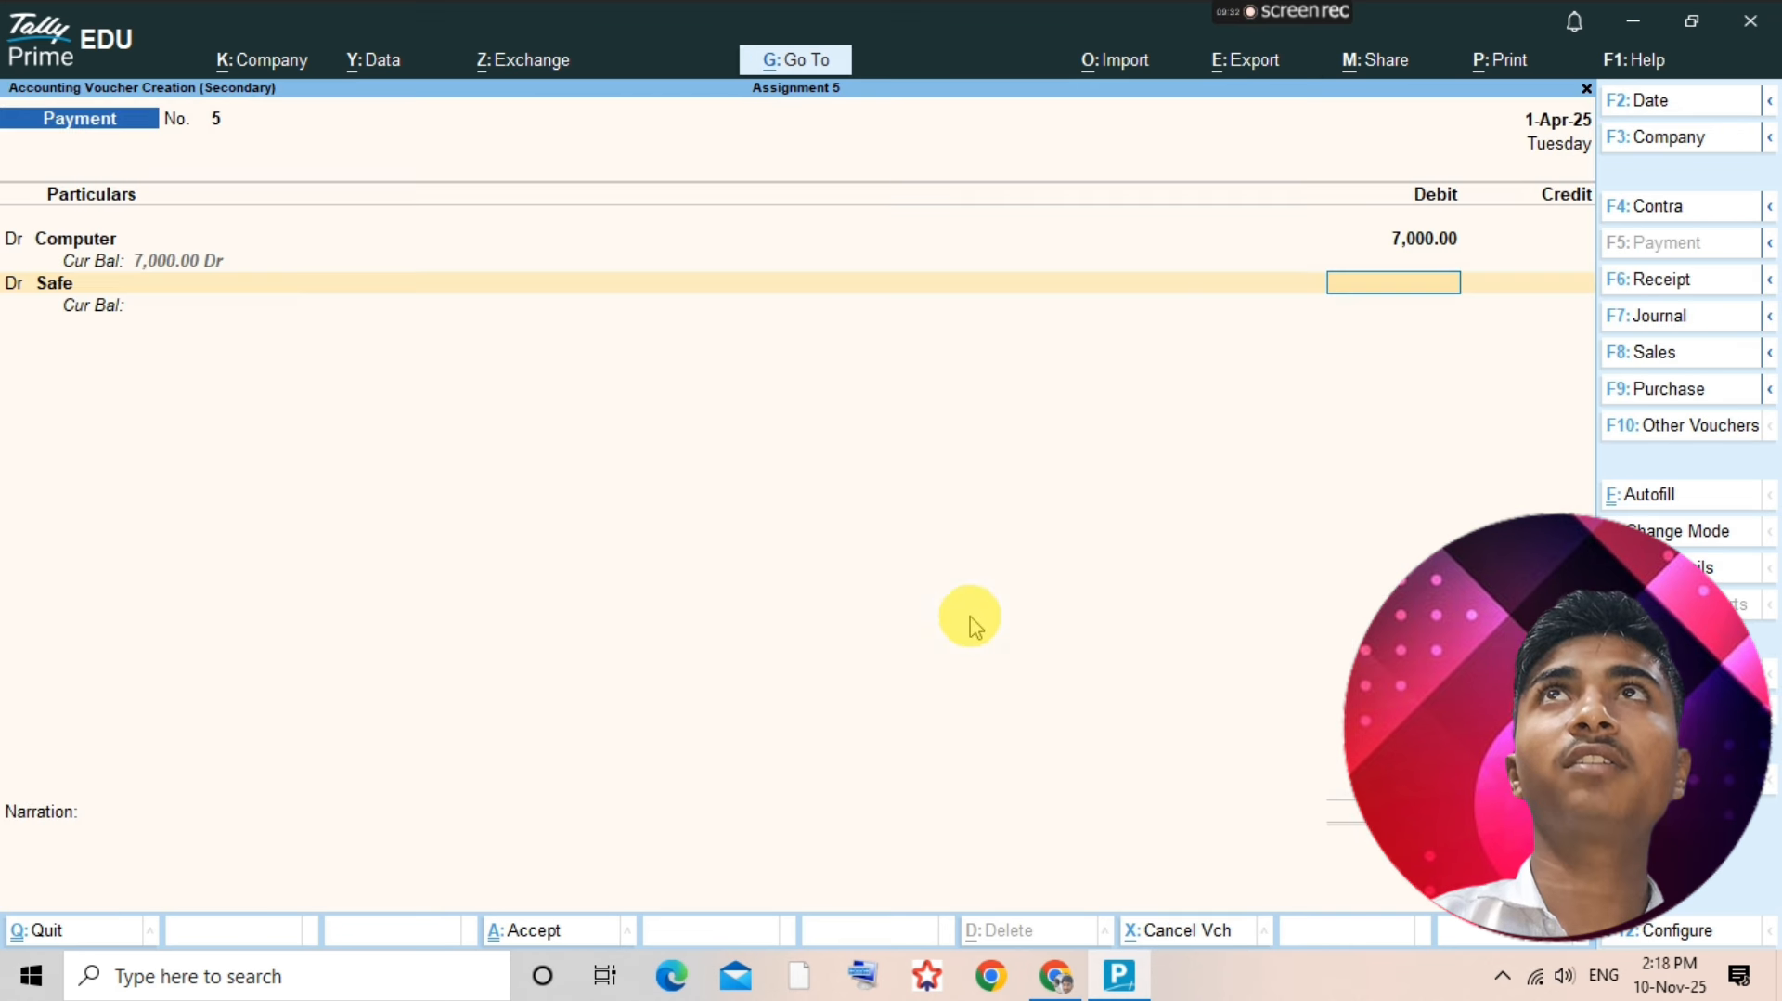
text(4000)
key(Return)
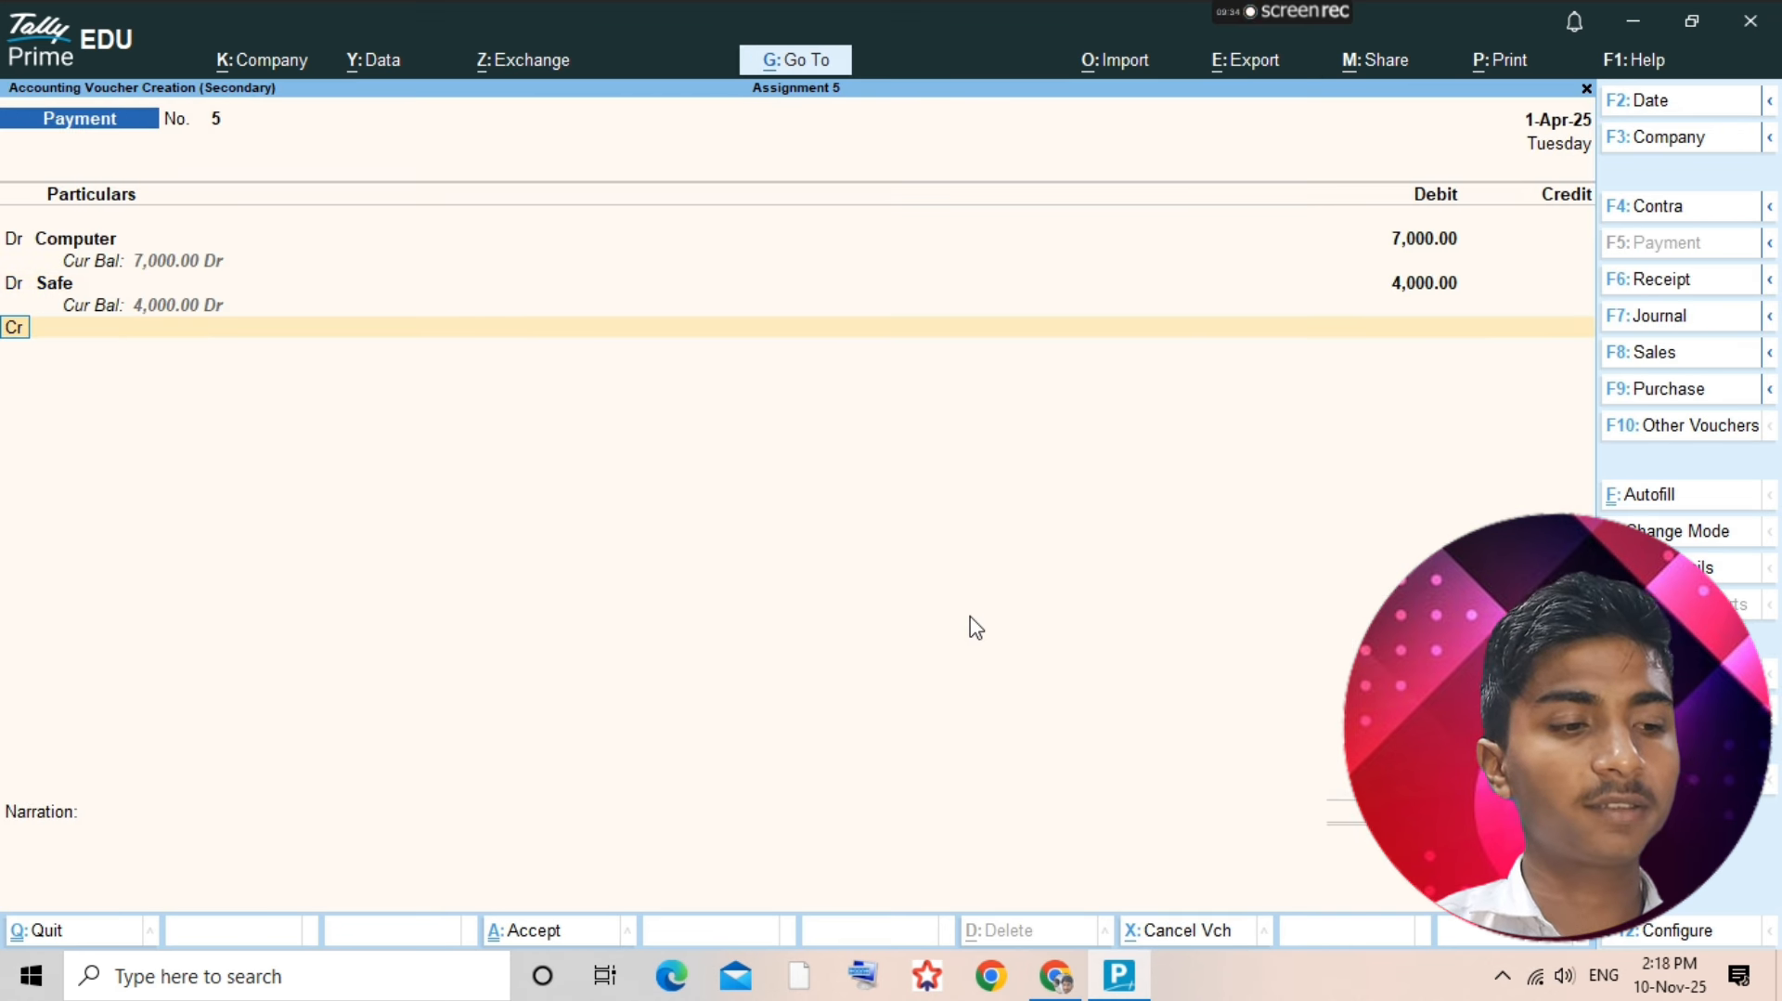
- Add a third debit line with a new Furniture ledger under Fixed Assets for 5,000, checking the question PDF
key(Return)
key(alt+Tab)
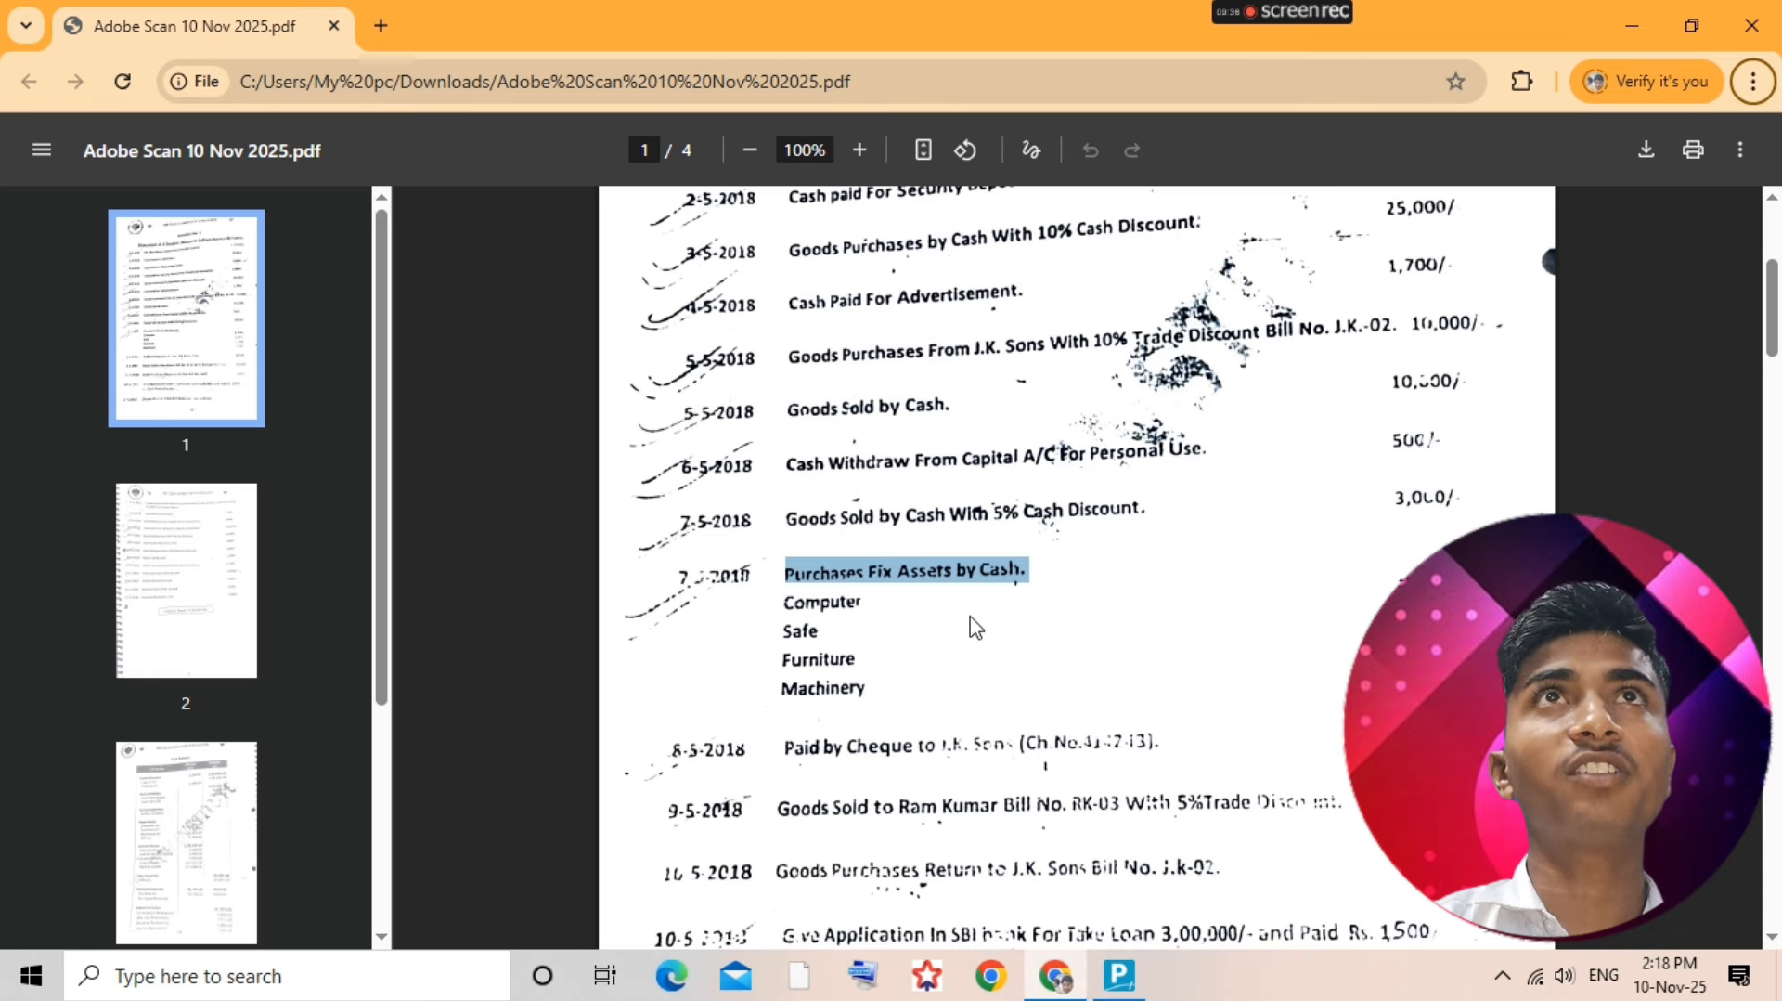
key(alt+Tab)
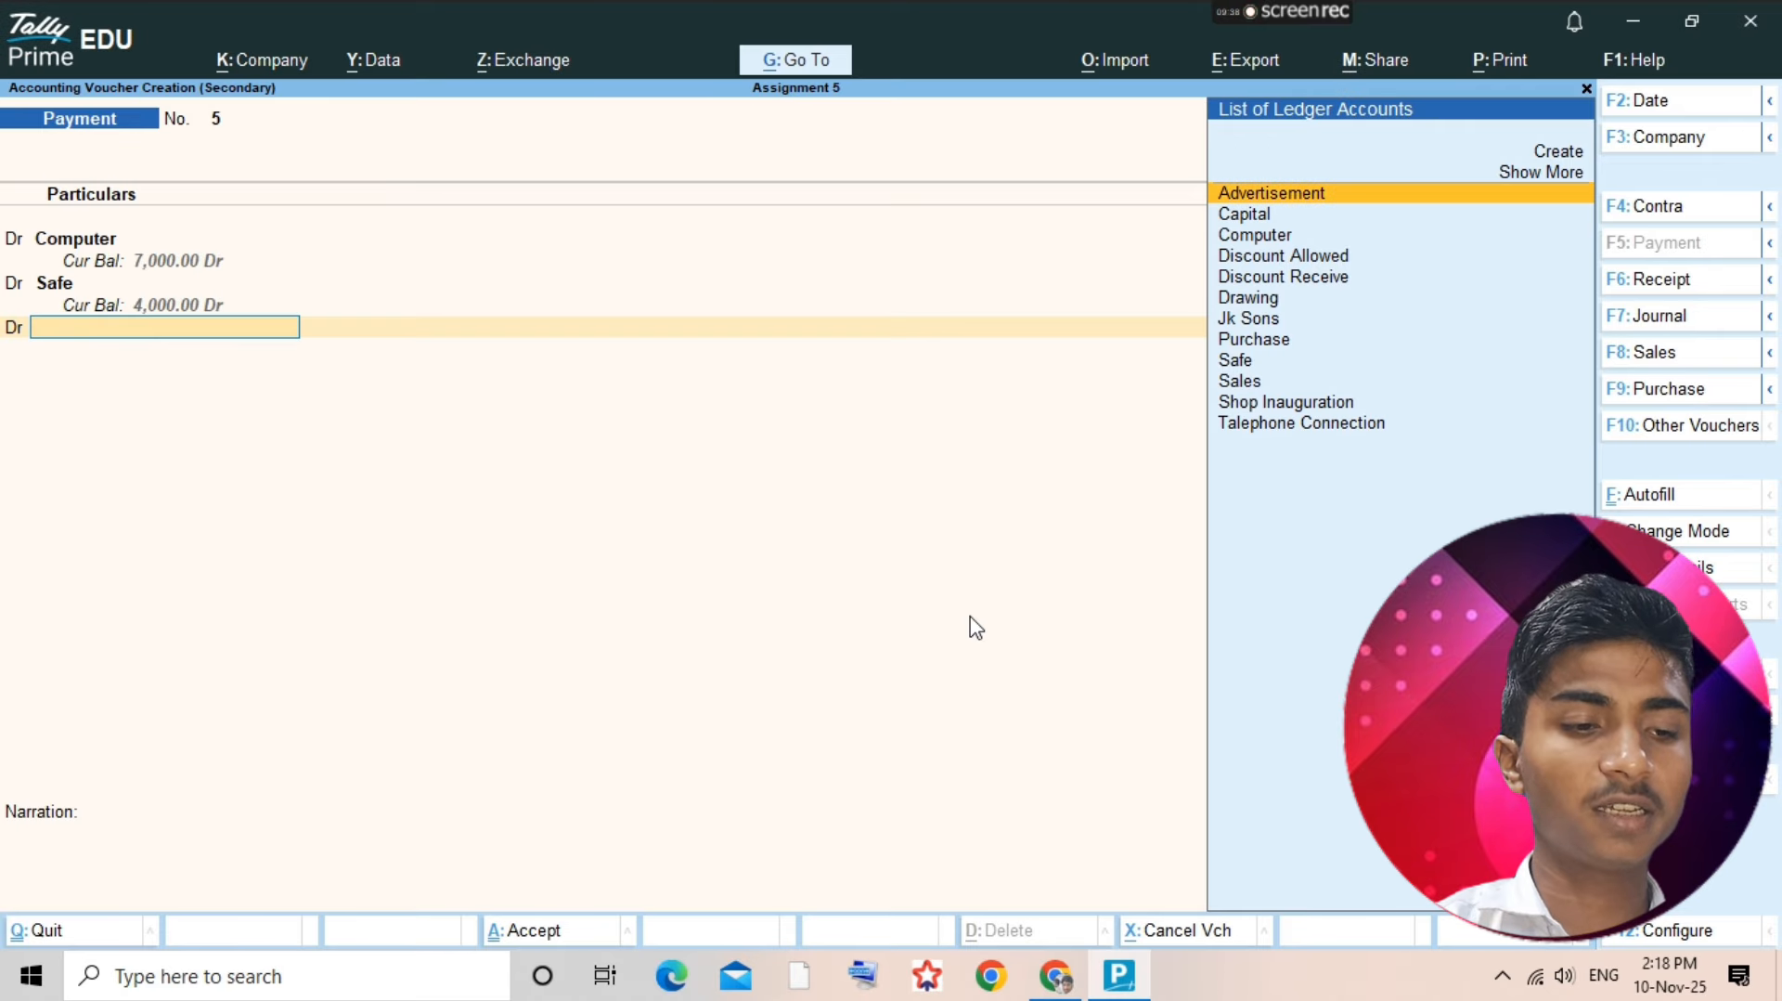
key(alt+c)
text(Furni)
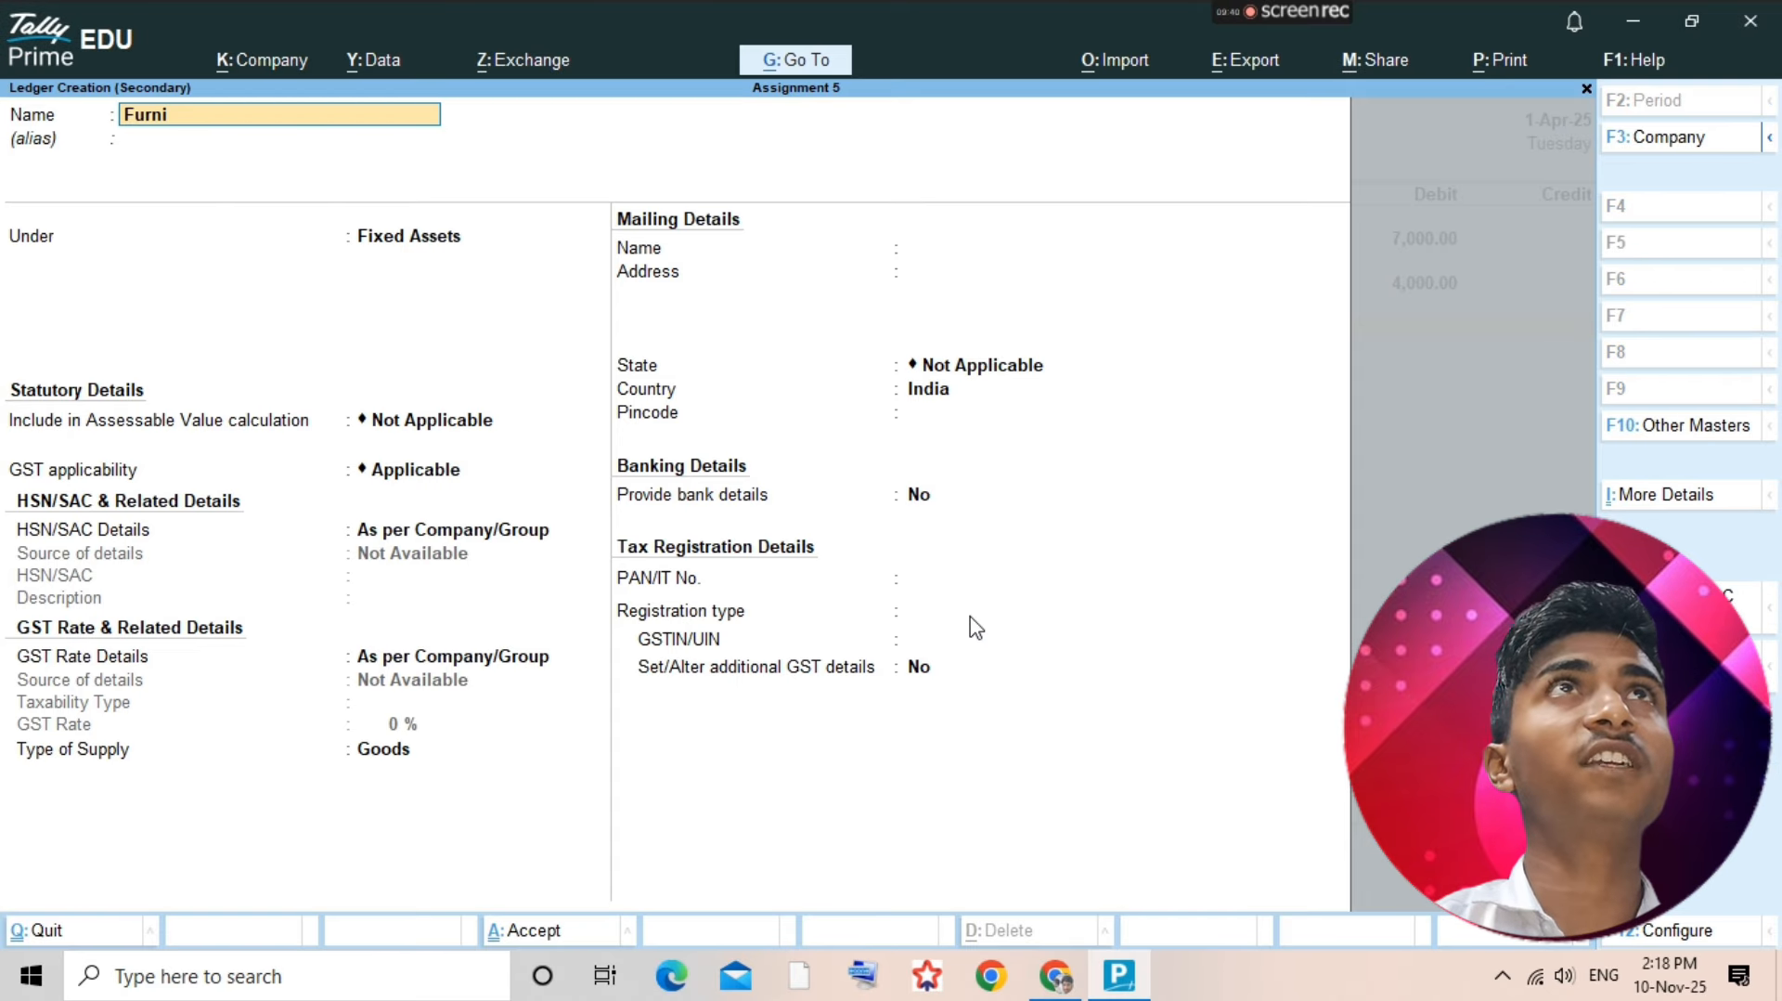
text(ture)
key(Return)
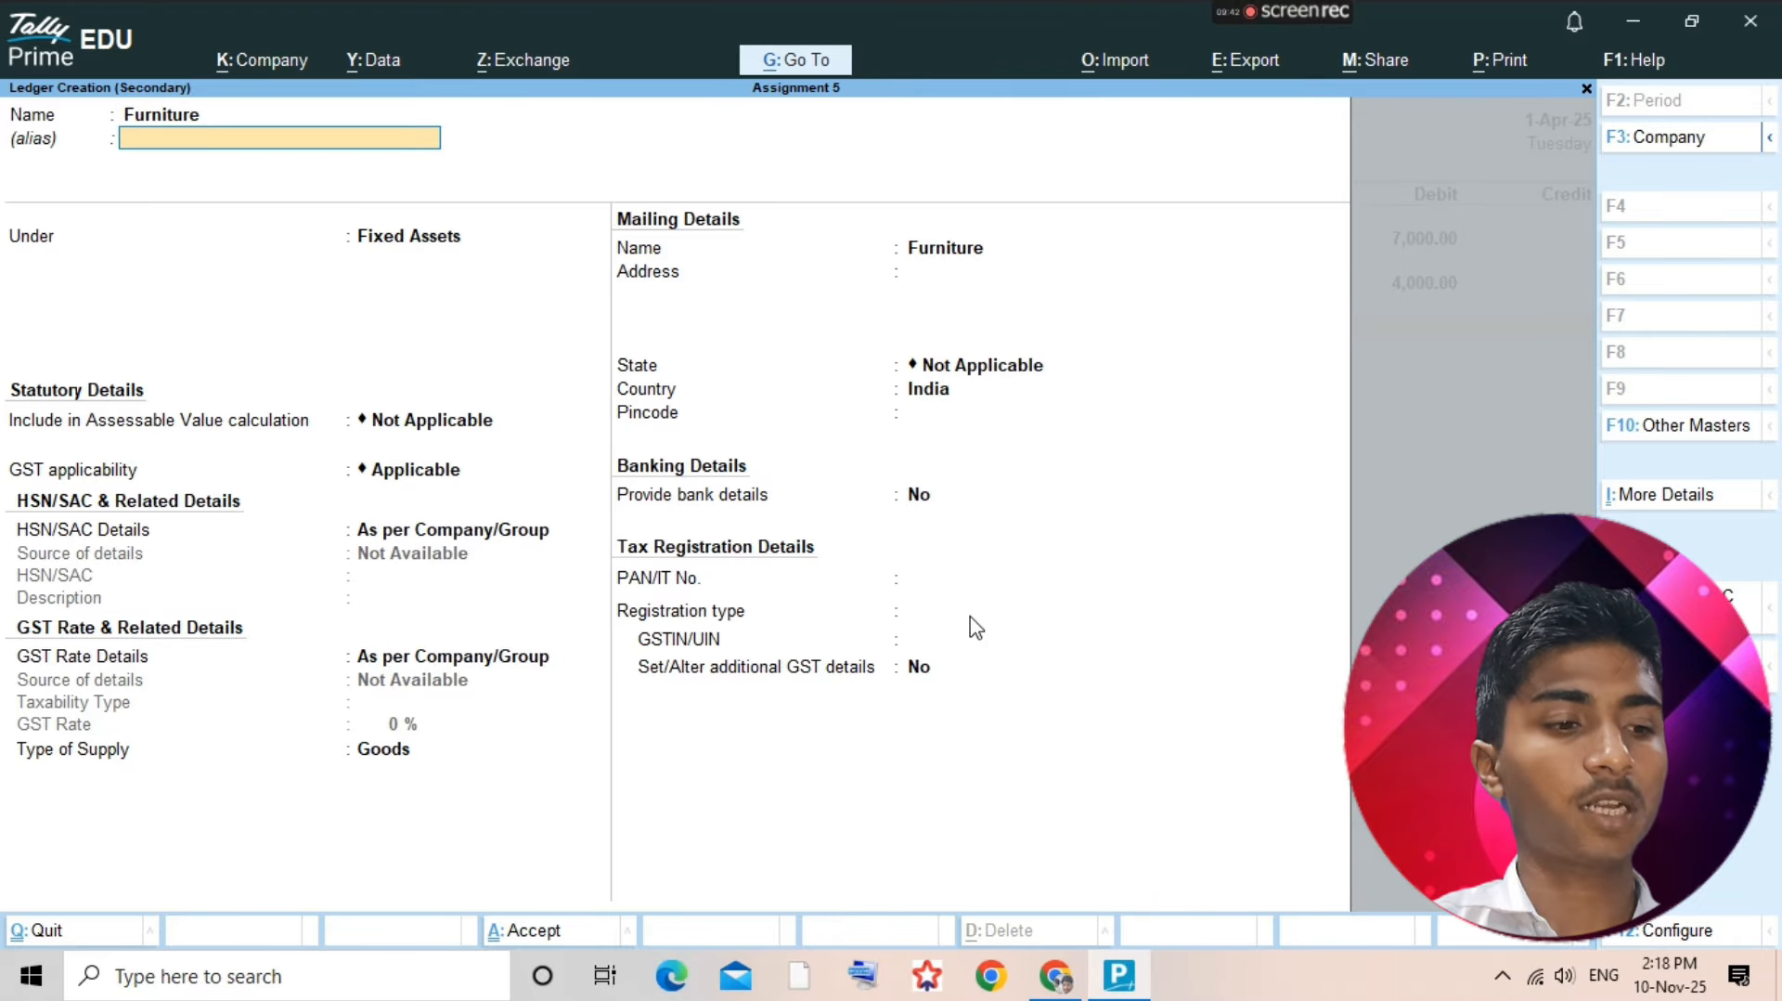
key(ctrl+a)
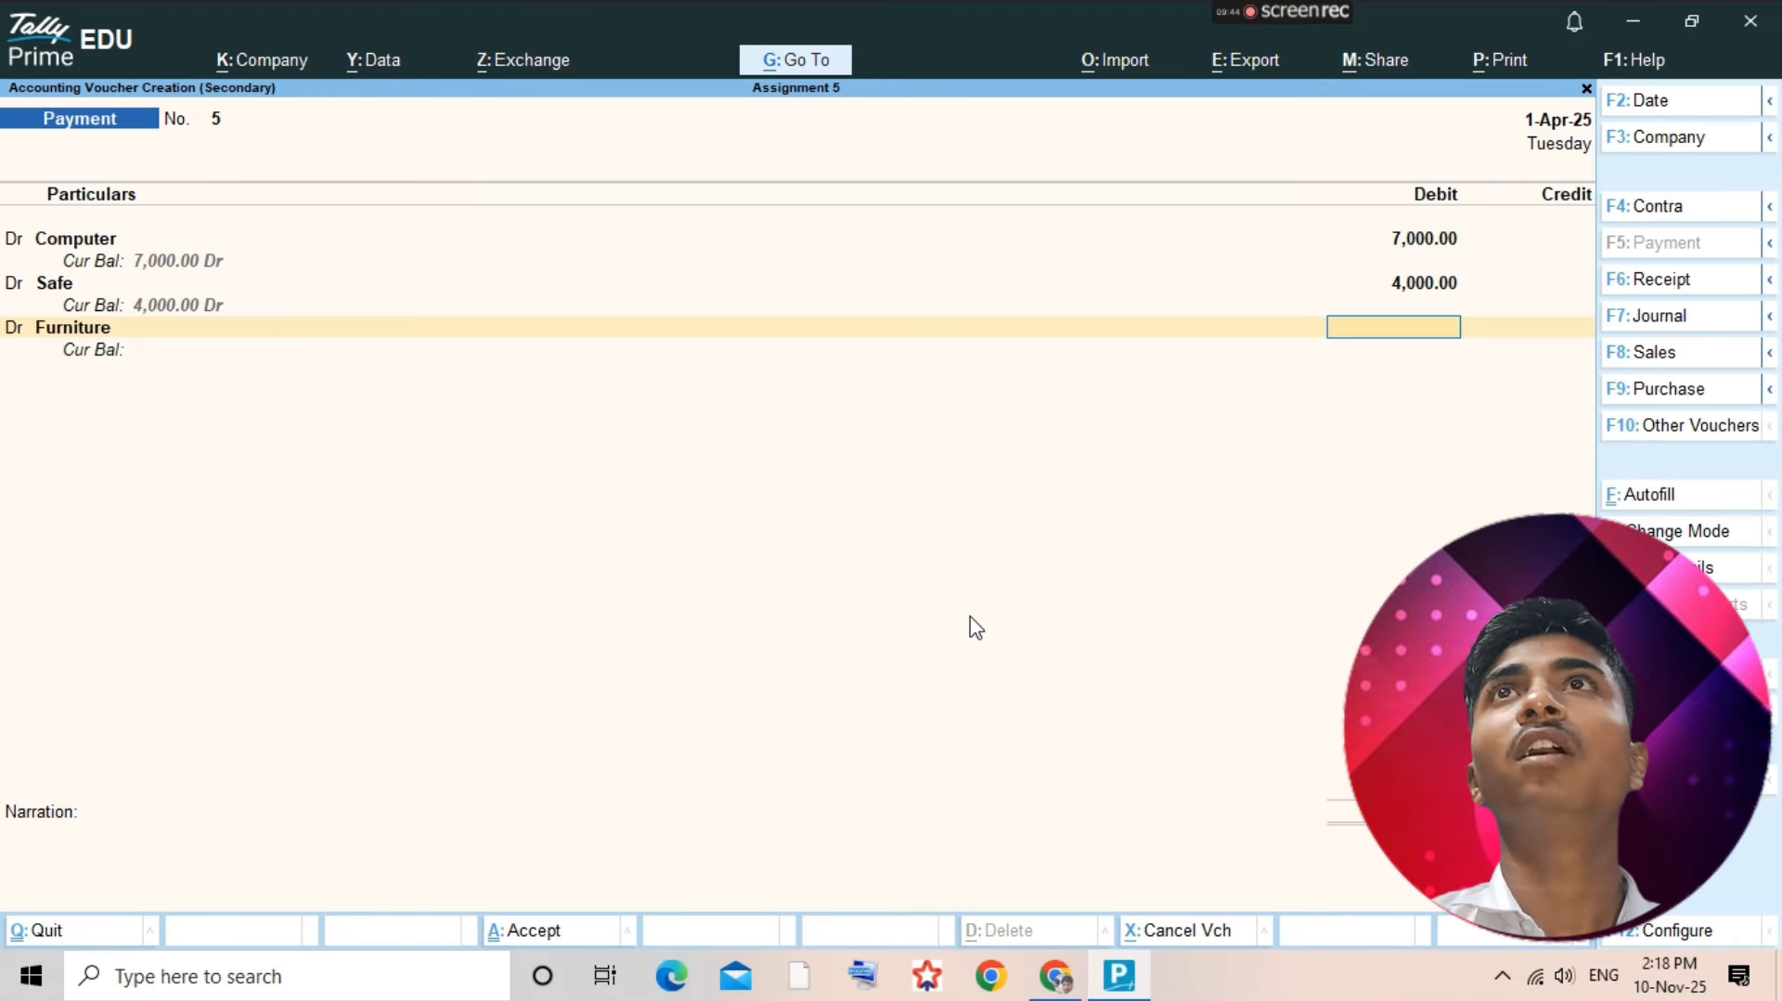
key(alt+Tab)
key(alt+Tab)
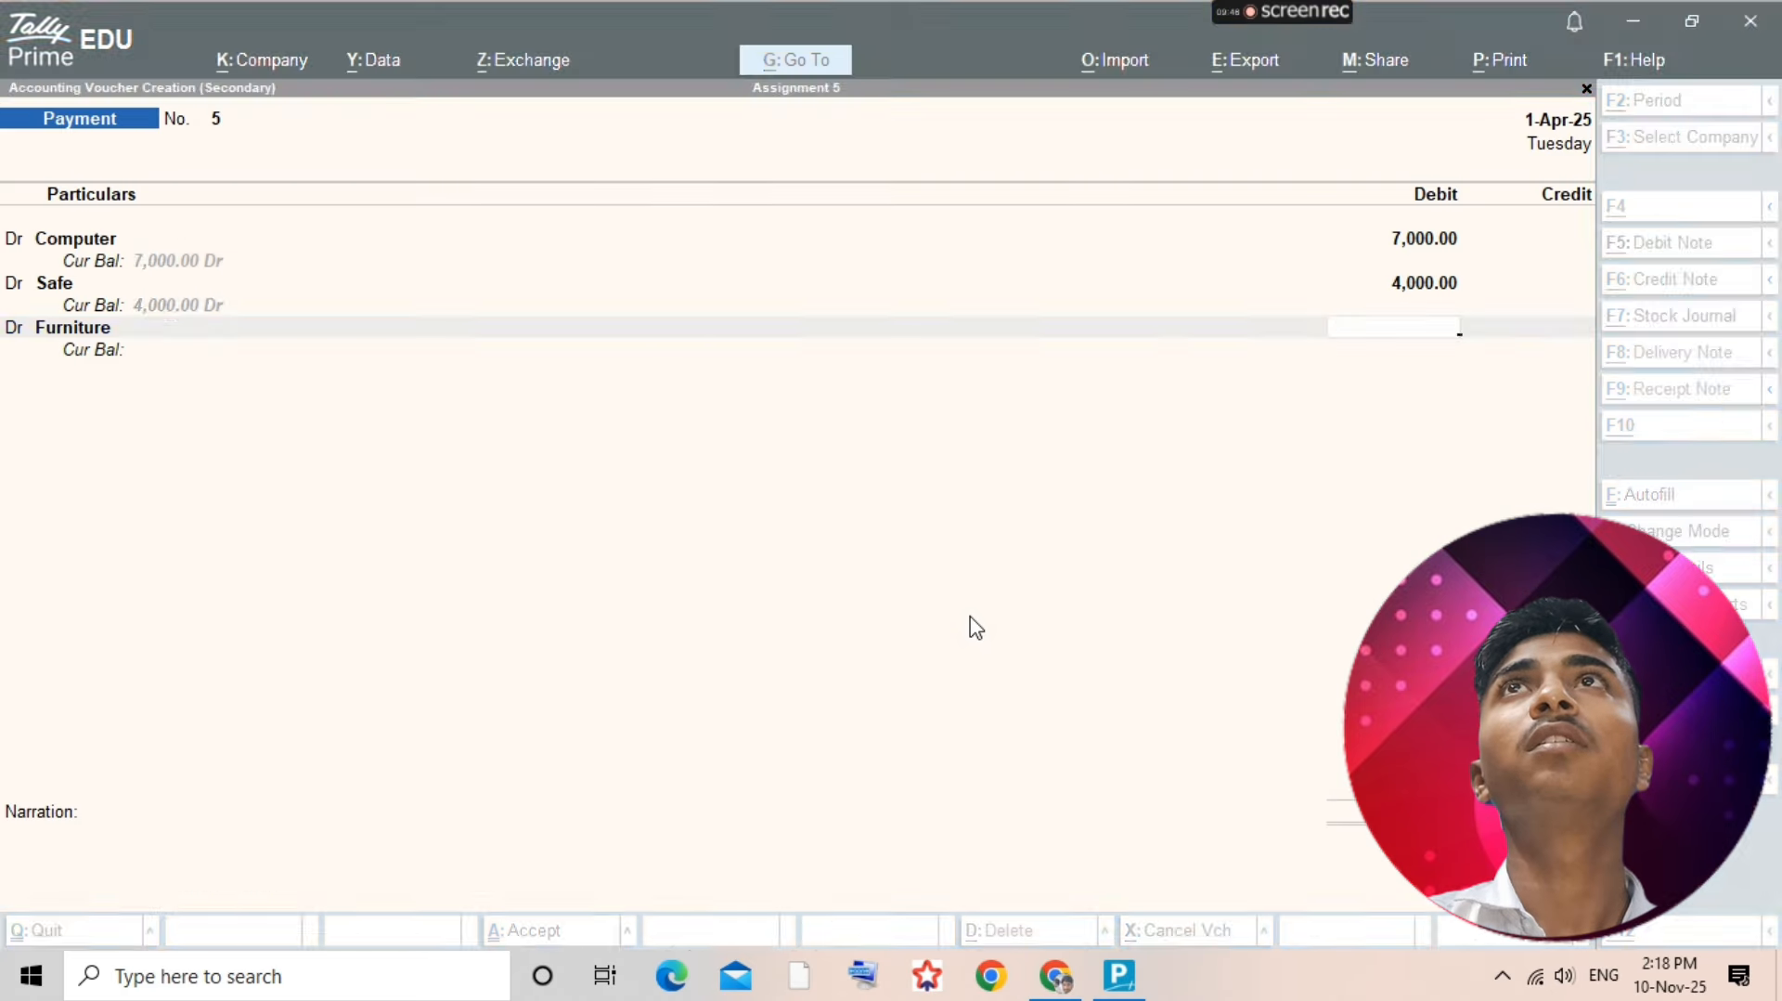
text(5000)
key(Return)
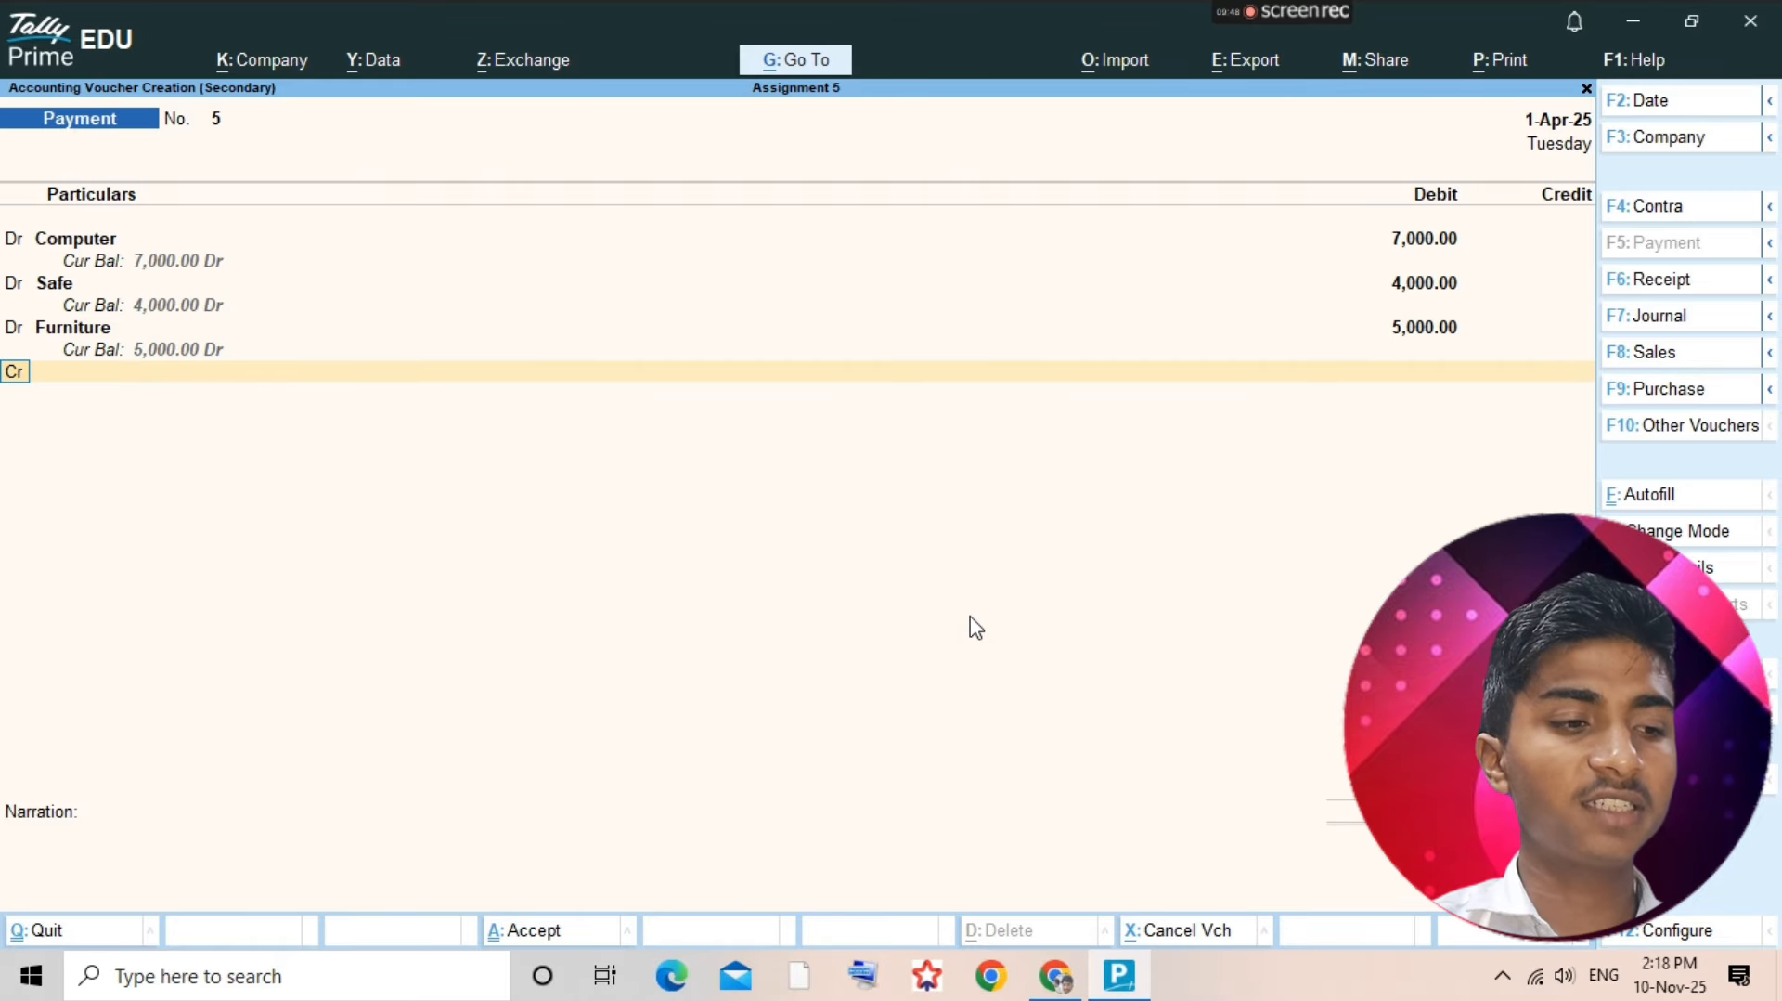
- Add a fourth debit line with a new Machinery ledger under Fixed Assets for 5,000, checking the question PDF
key(d)
key(Return)
key(alt+Tab)
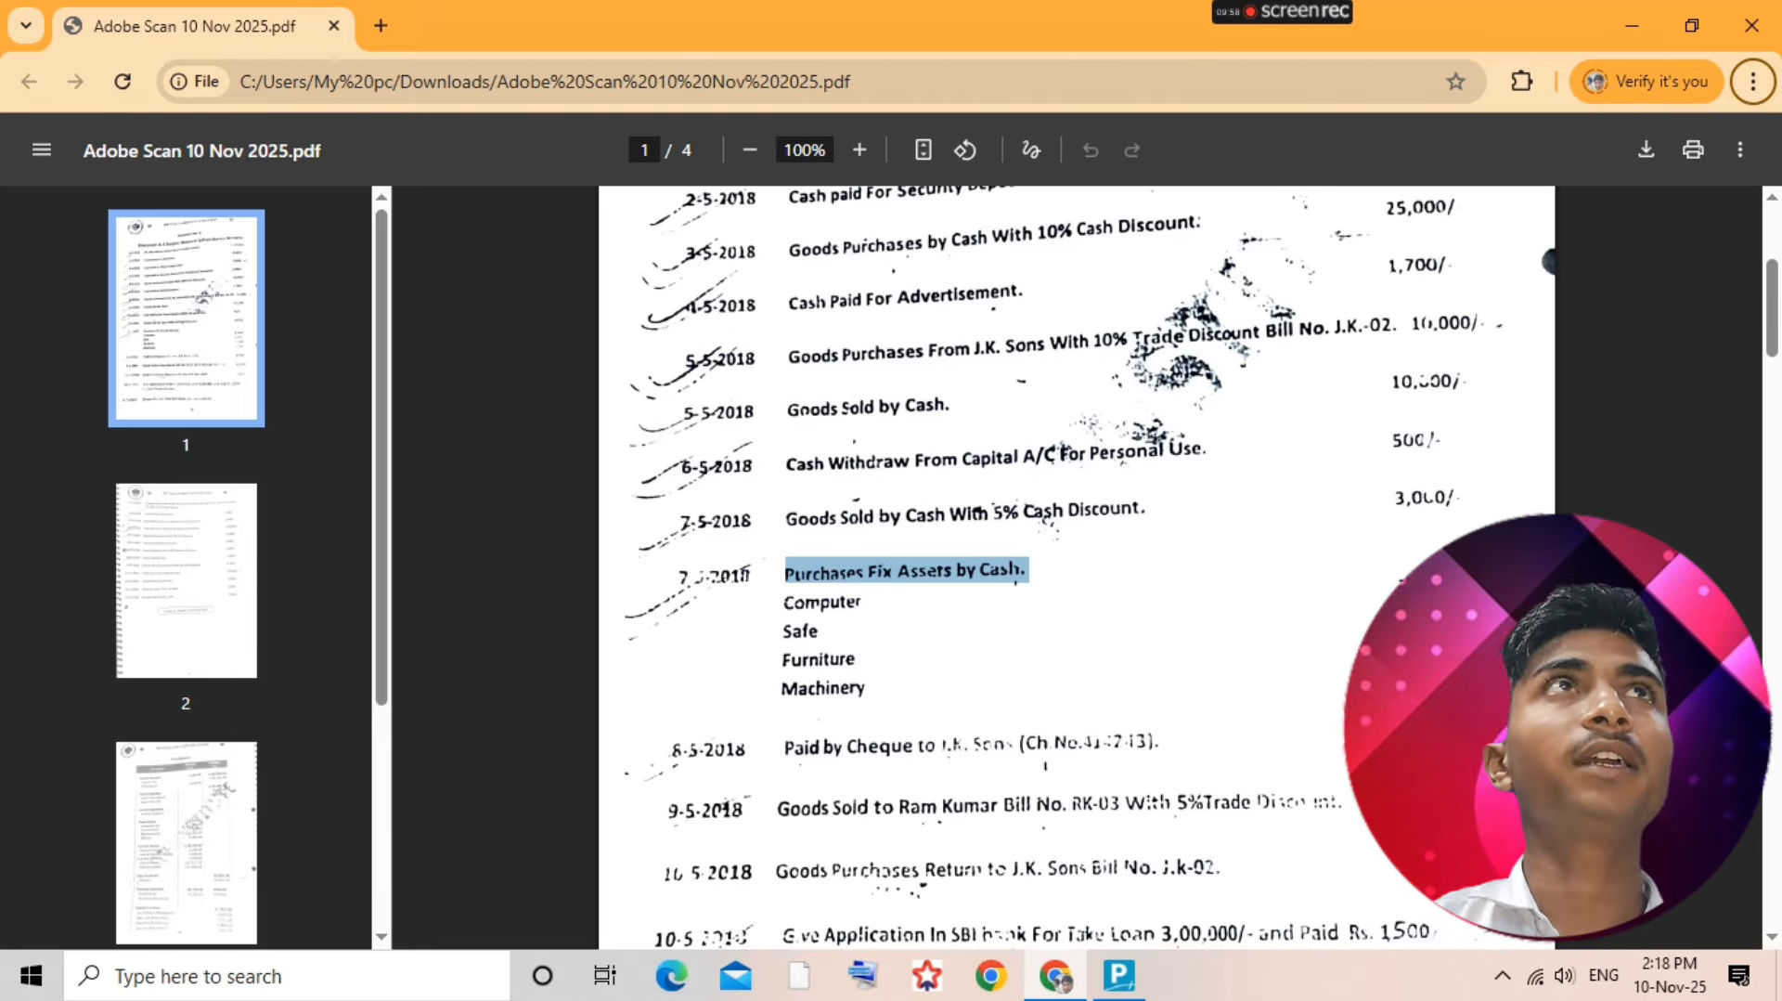
key(alt+Tab)
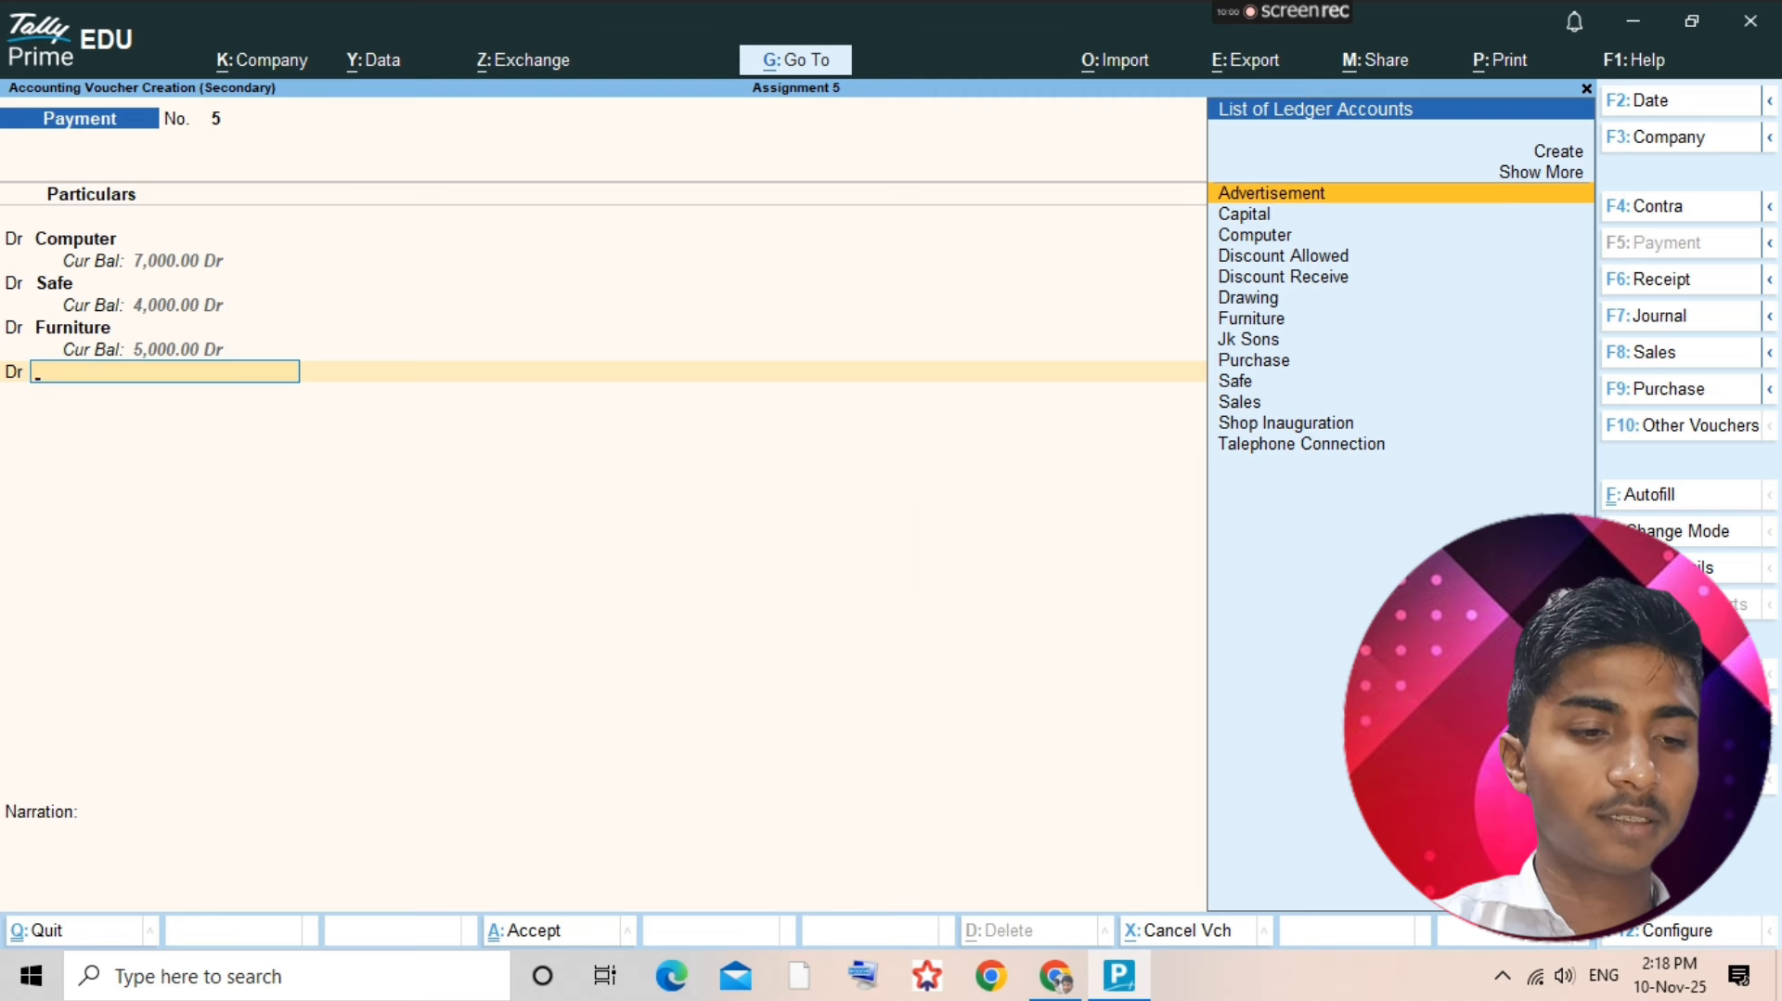
key(alt+c)
text(Mach)
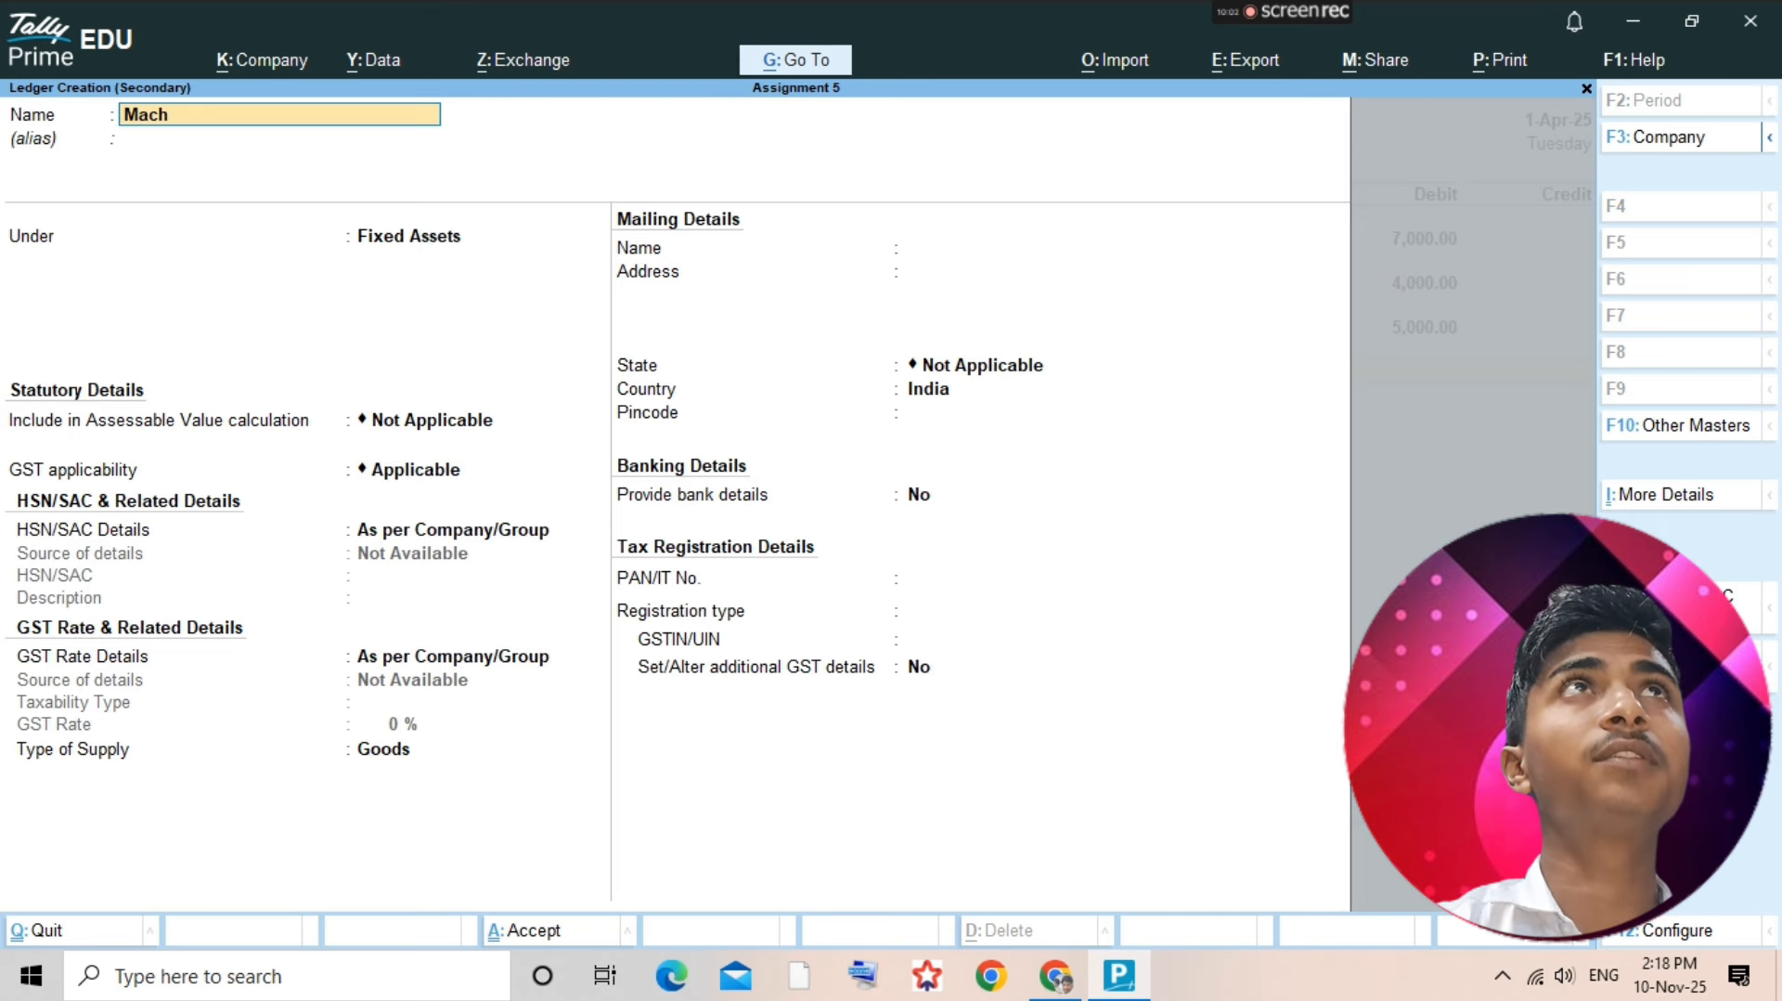
text(inery)
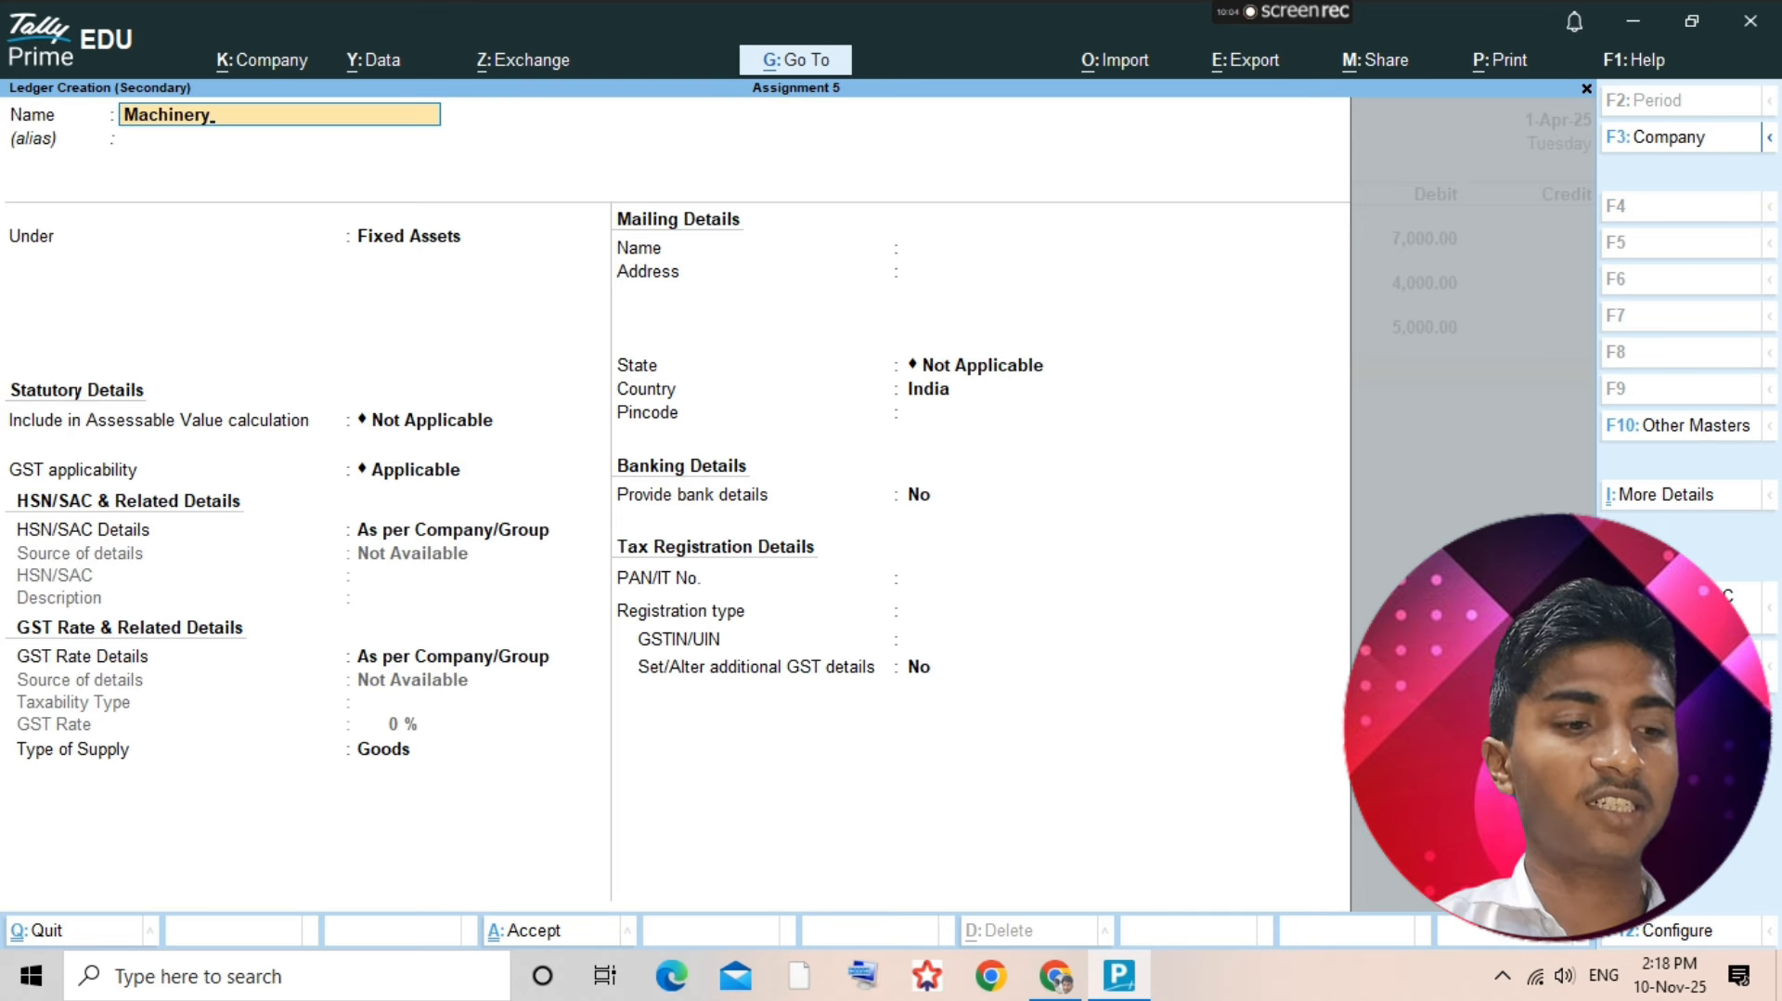
key(Return)
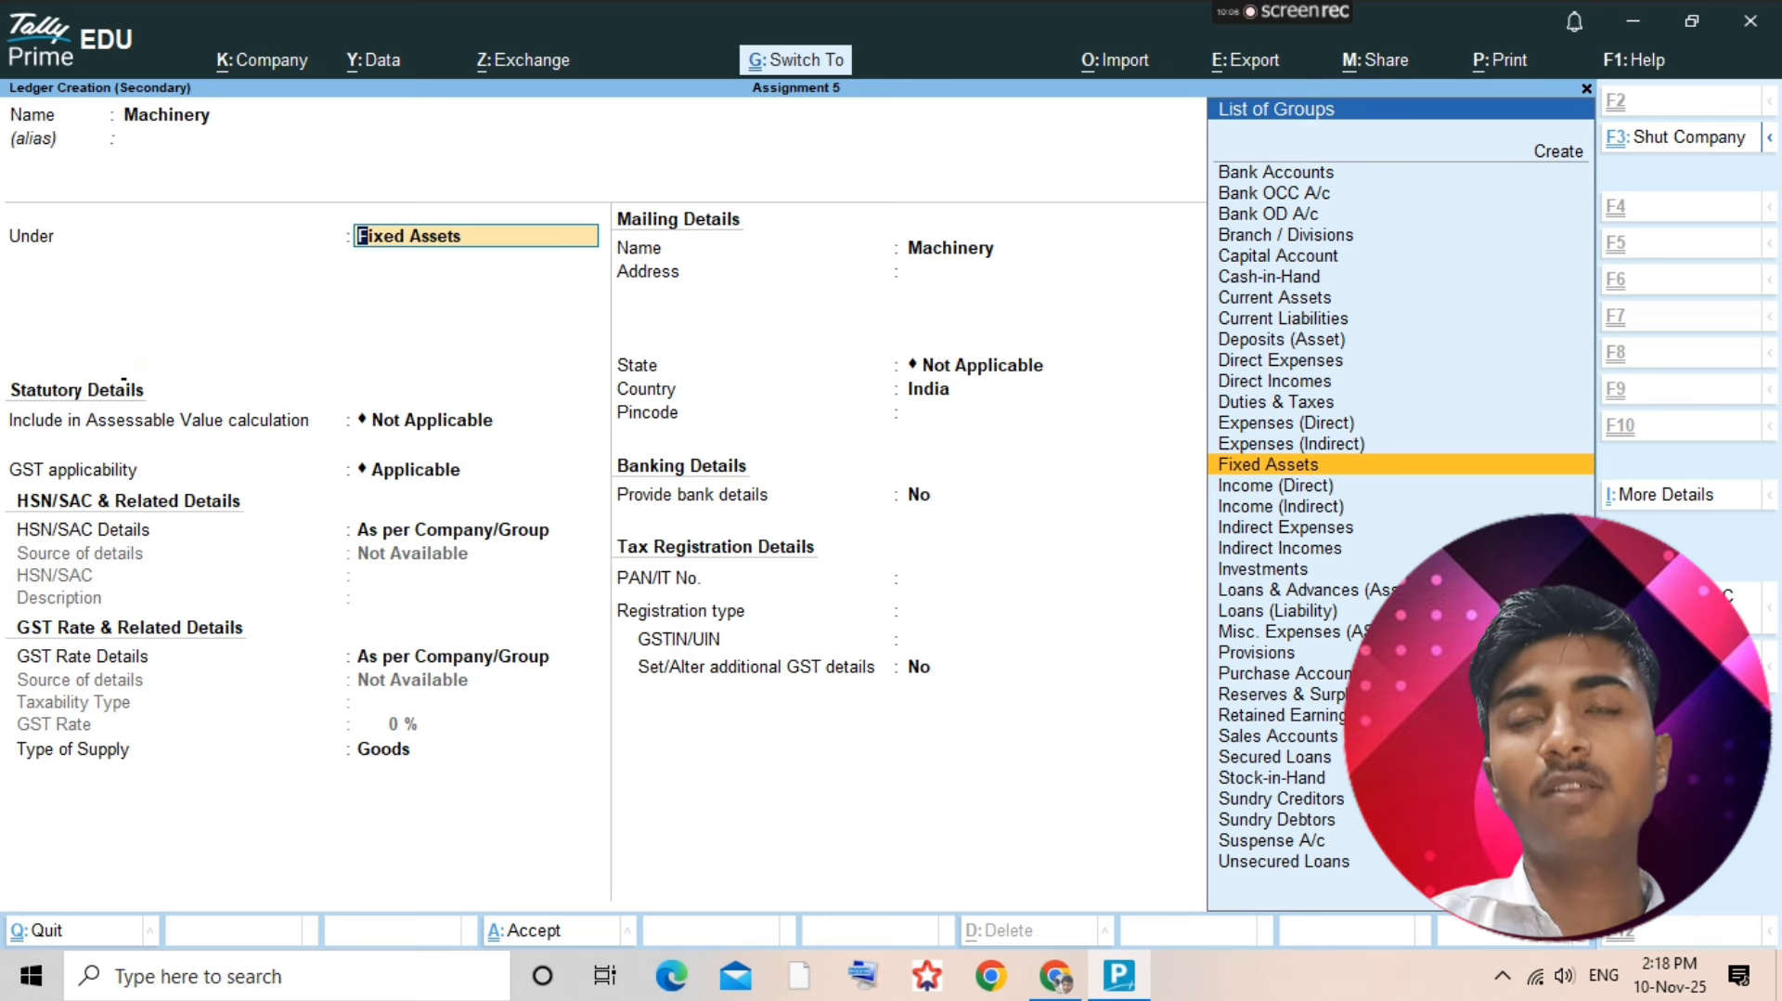
key(ctrl+a)
text(5000)
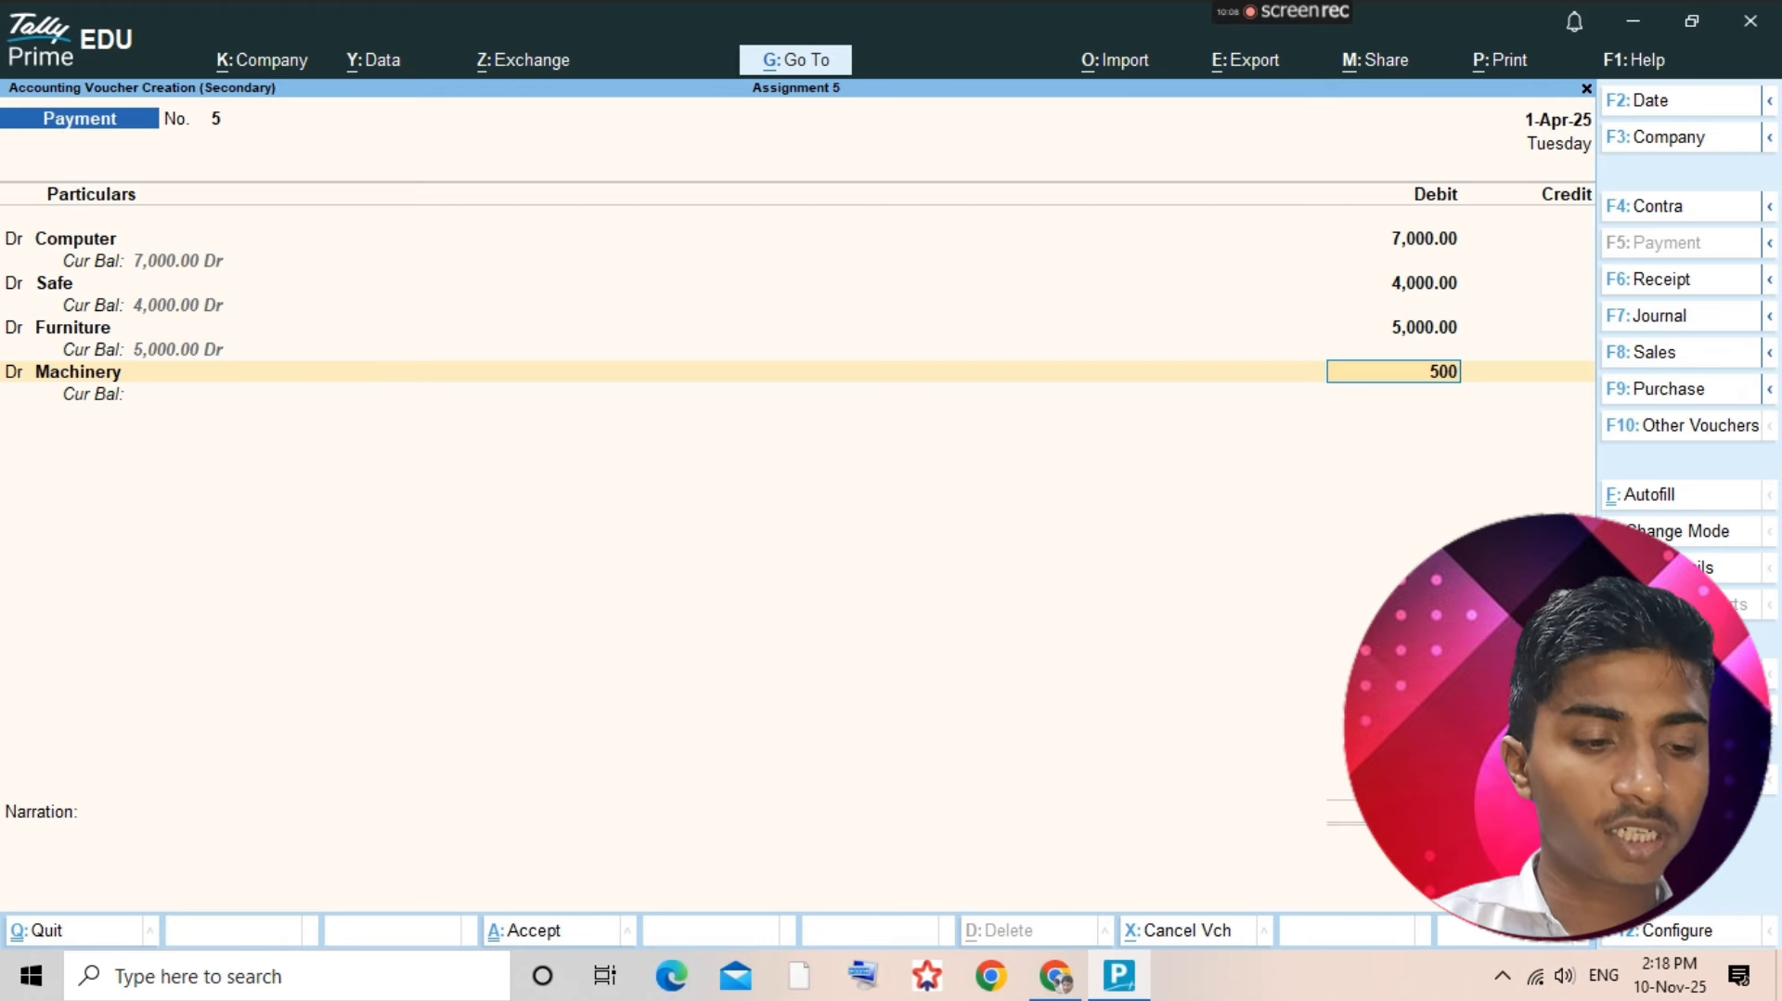
key(Return)
- Credit Cash with 21,000 and save the payment voucher with a blank narration
text(c)
key(Return)
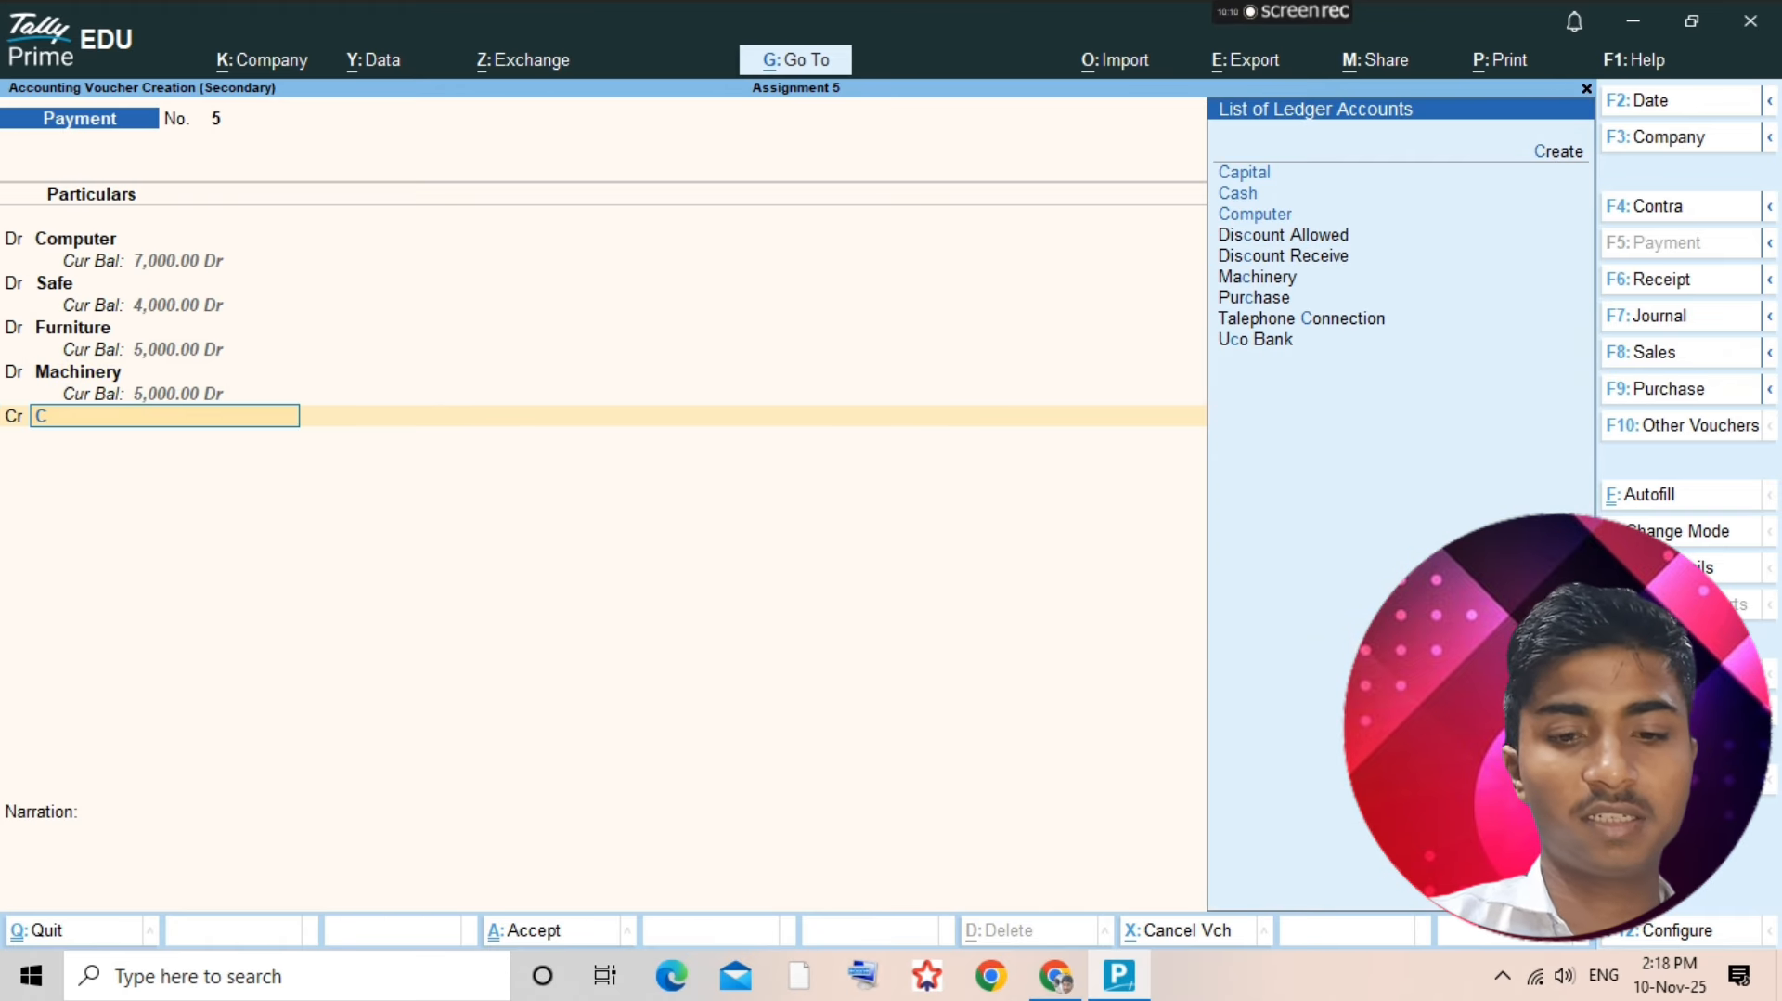
text(cash)
key(Return)
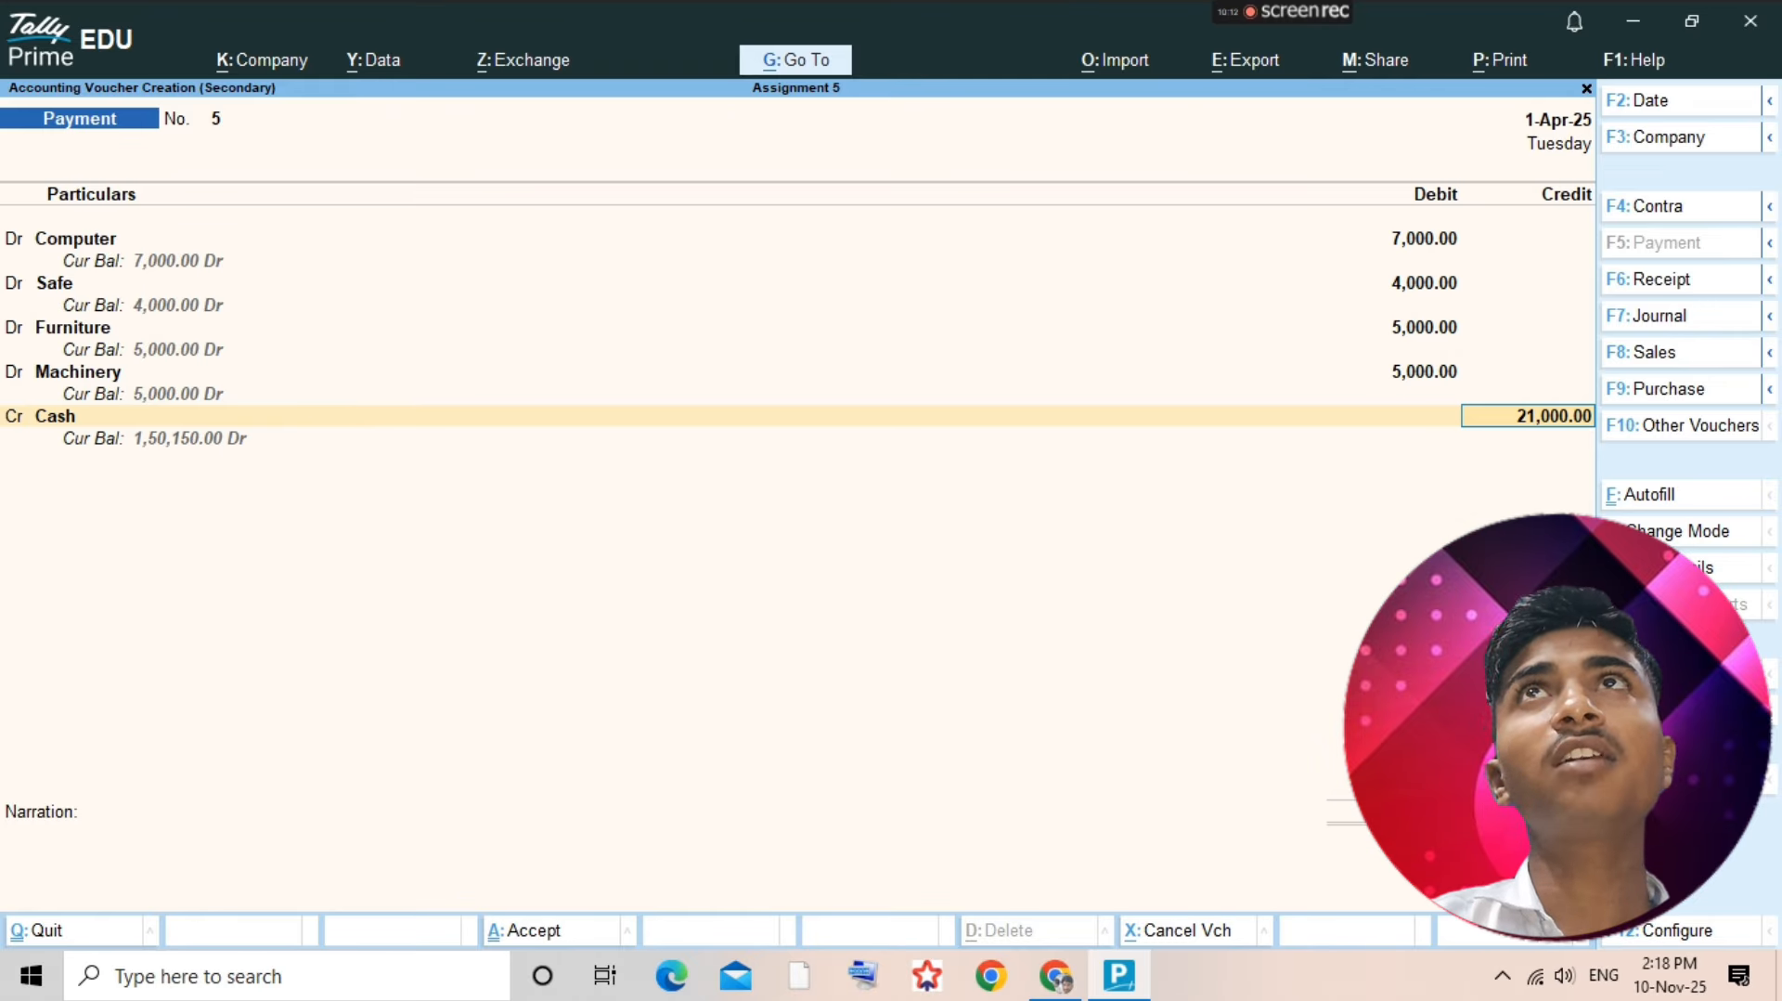
key(Return)
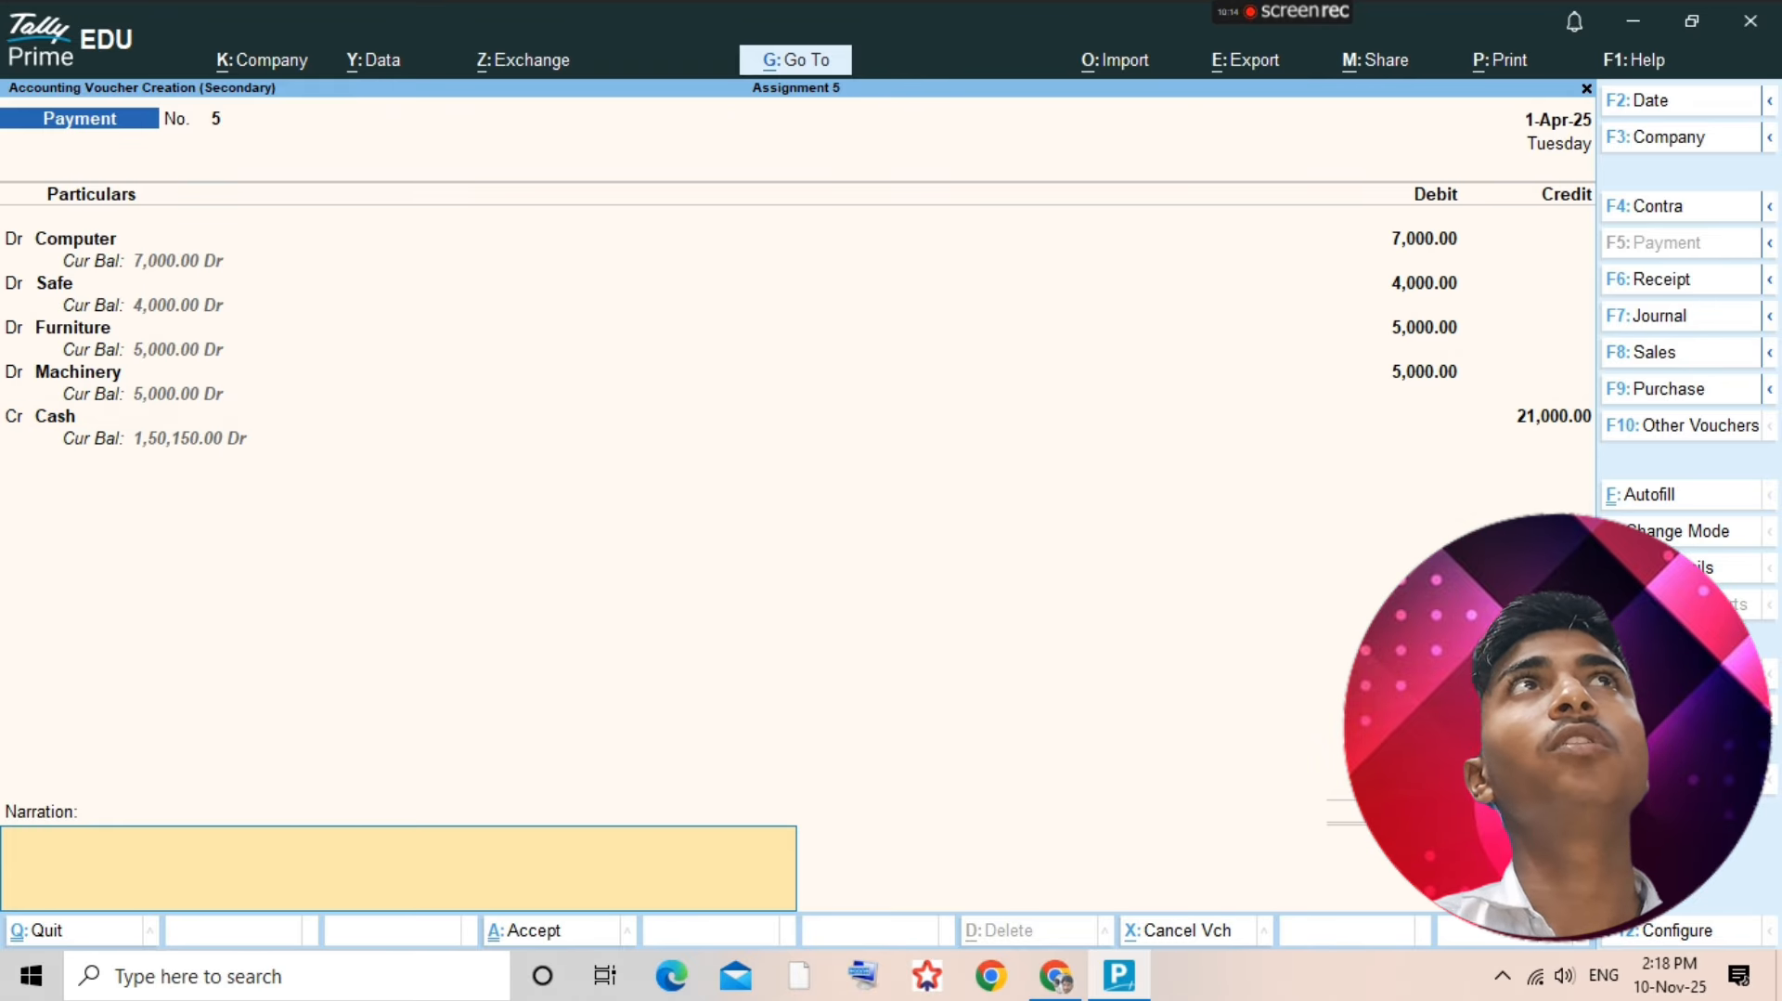
key(Return)
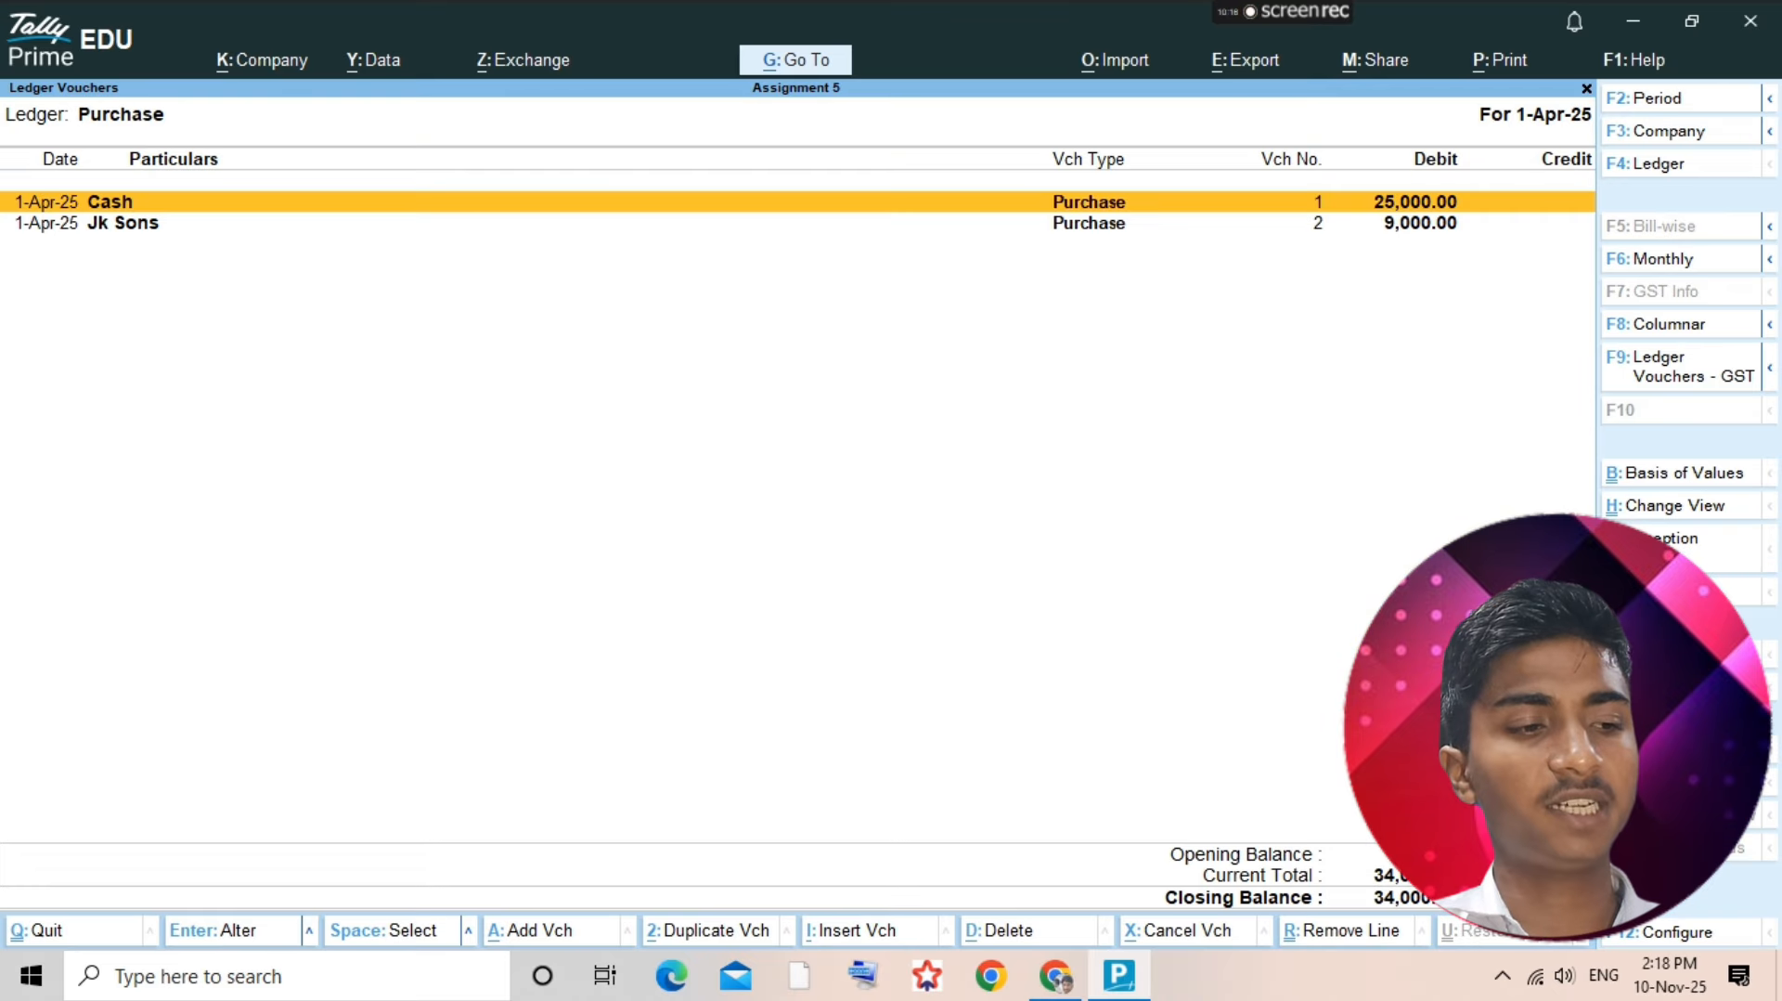
- Leave the Purchase ledger report and read the 8-5-2018 cheque payment to J.K. Sons in the question PDF
key(Escape)
key(alt+Tab)
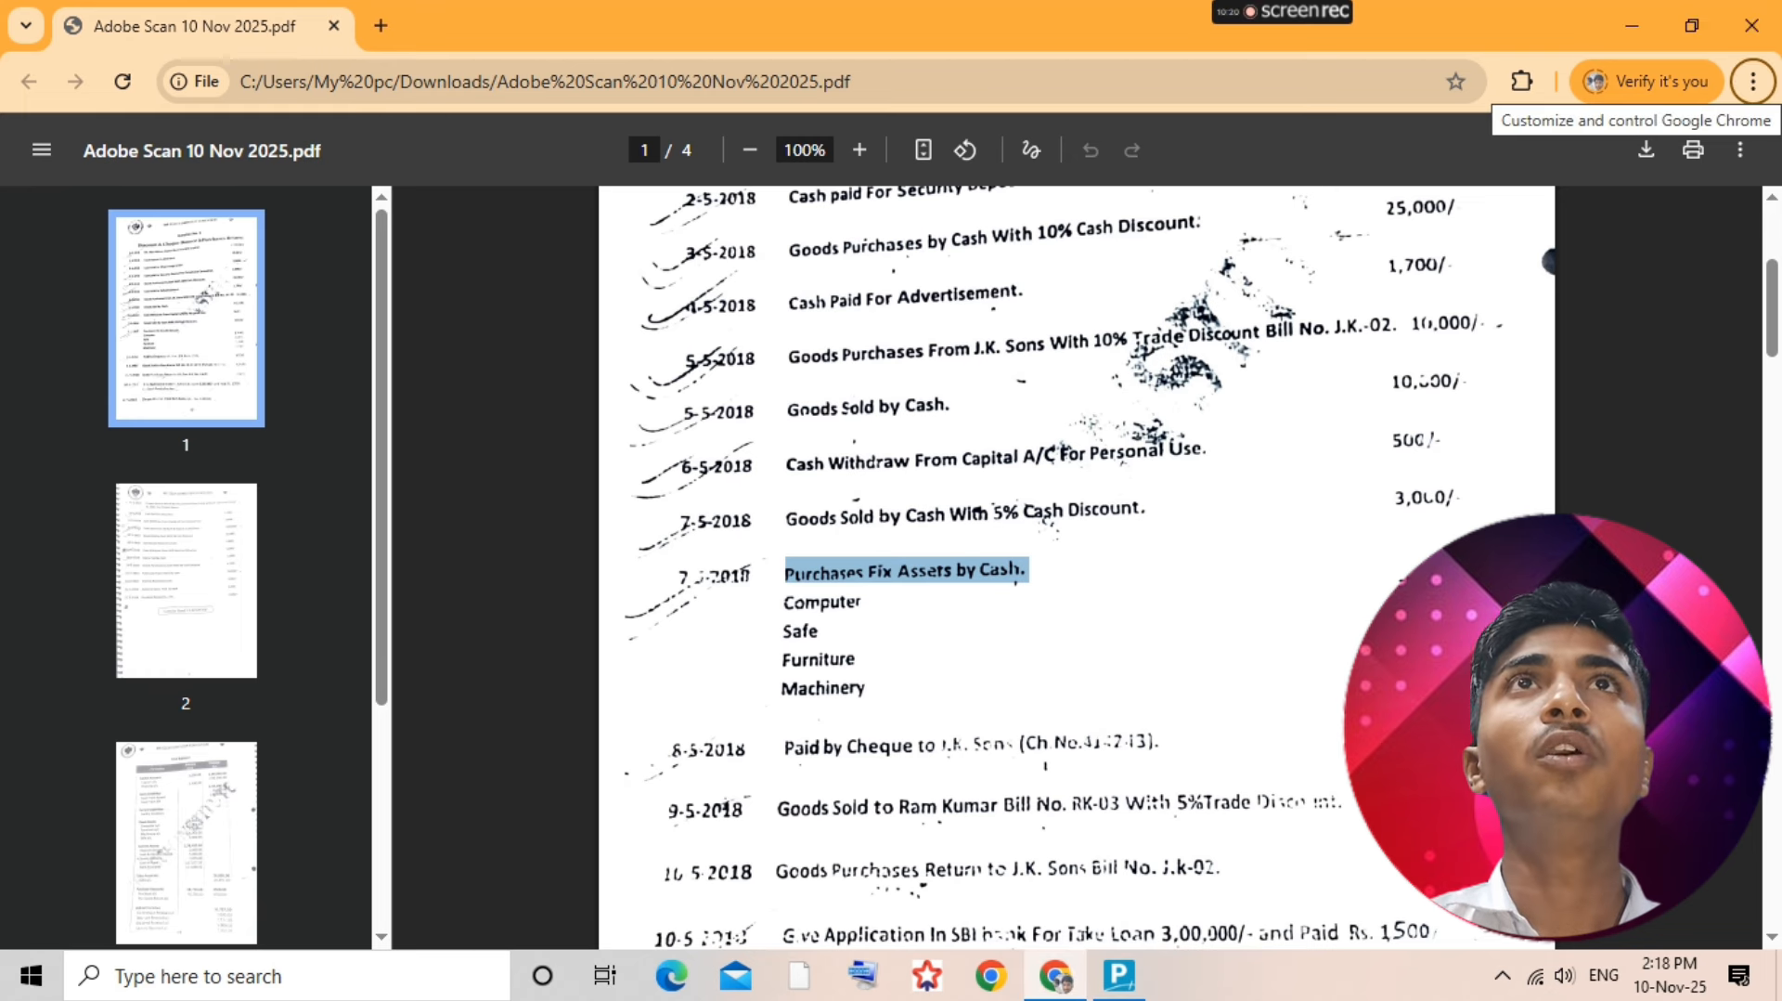
click(1752, 82)
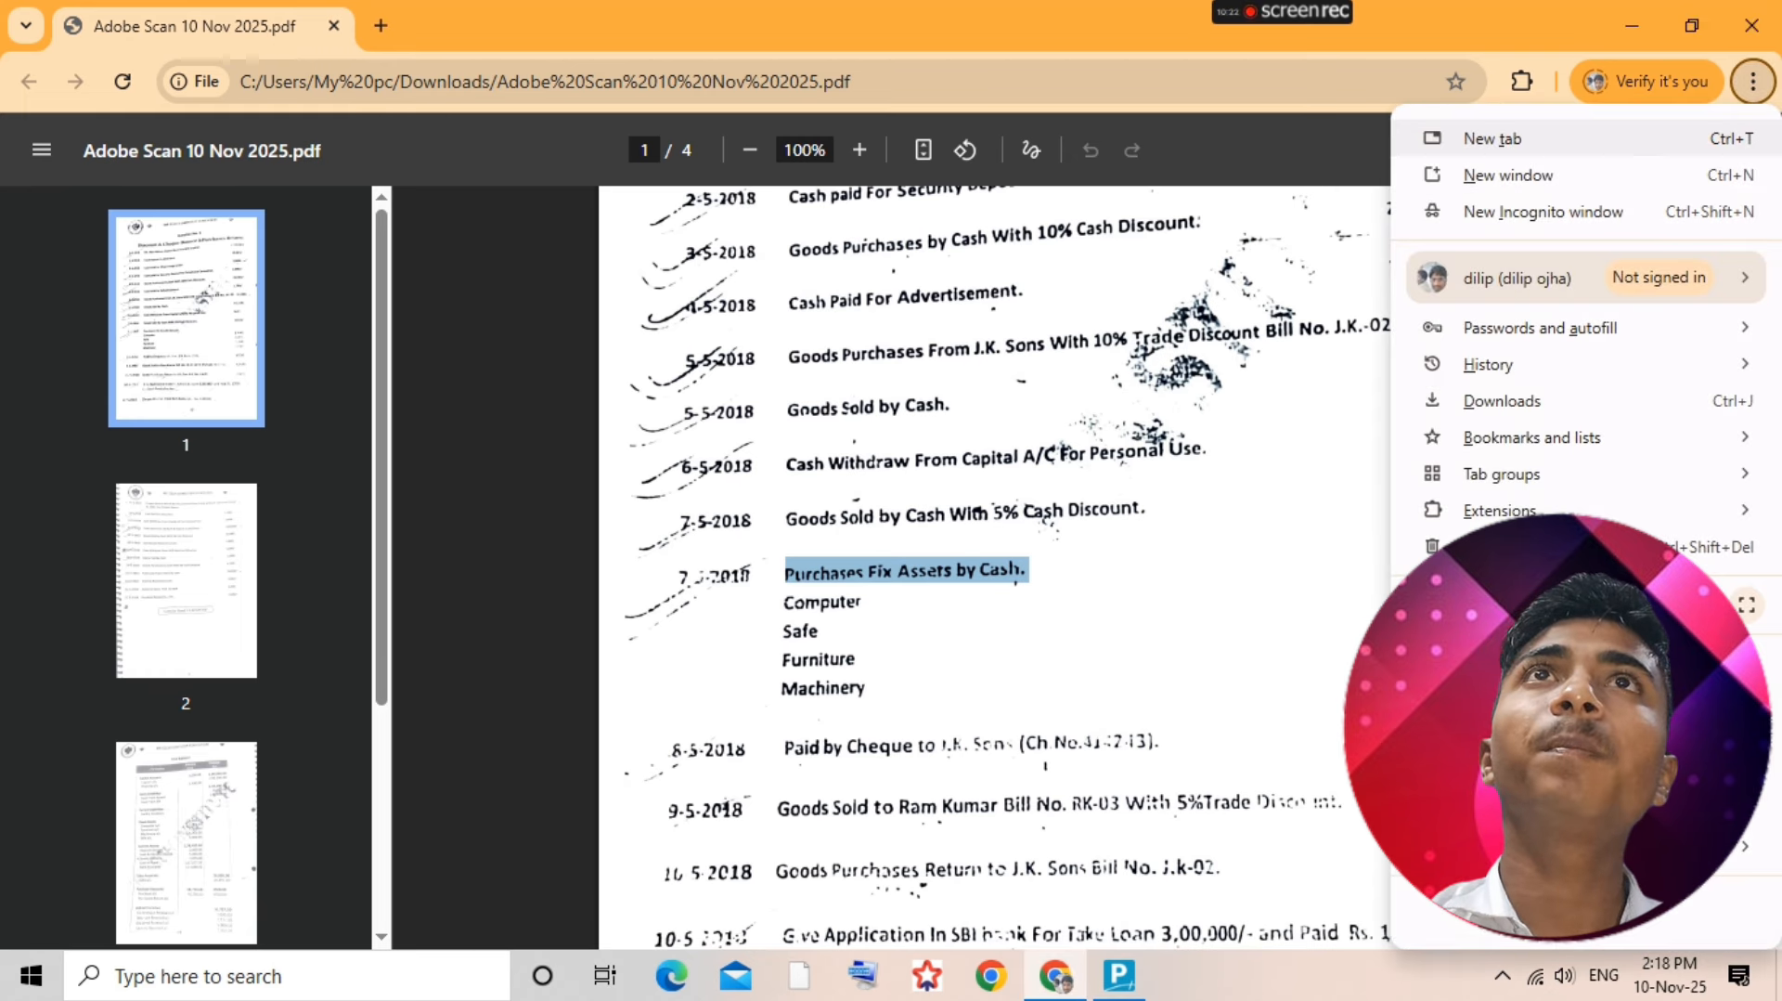
click(785, 771)
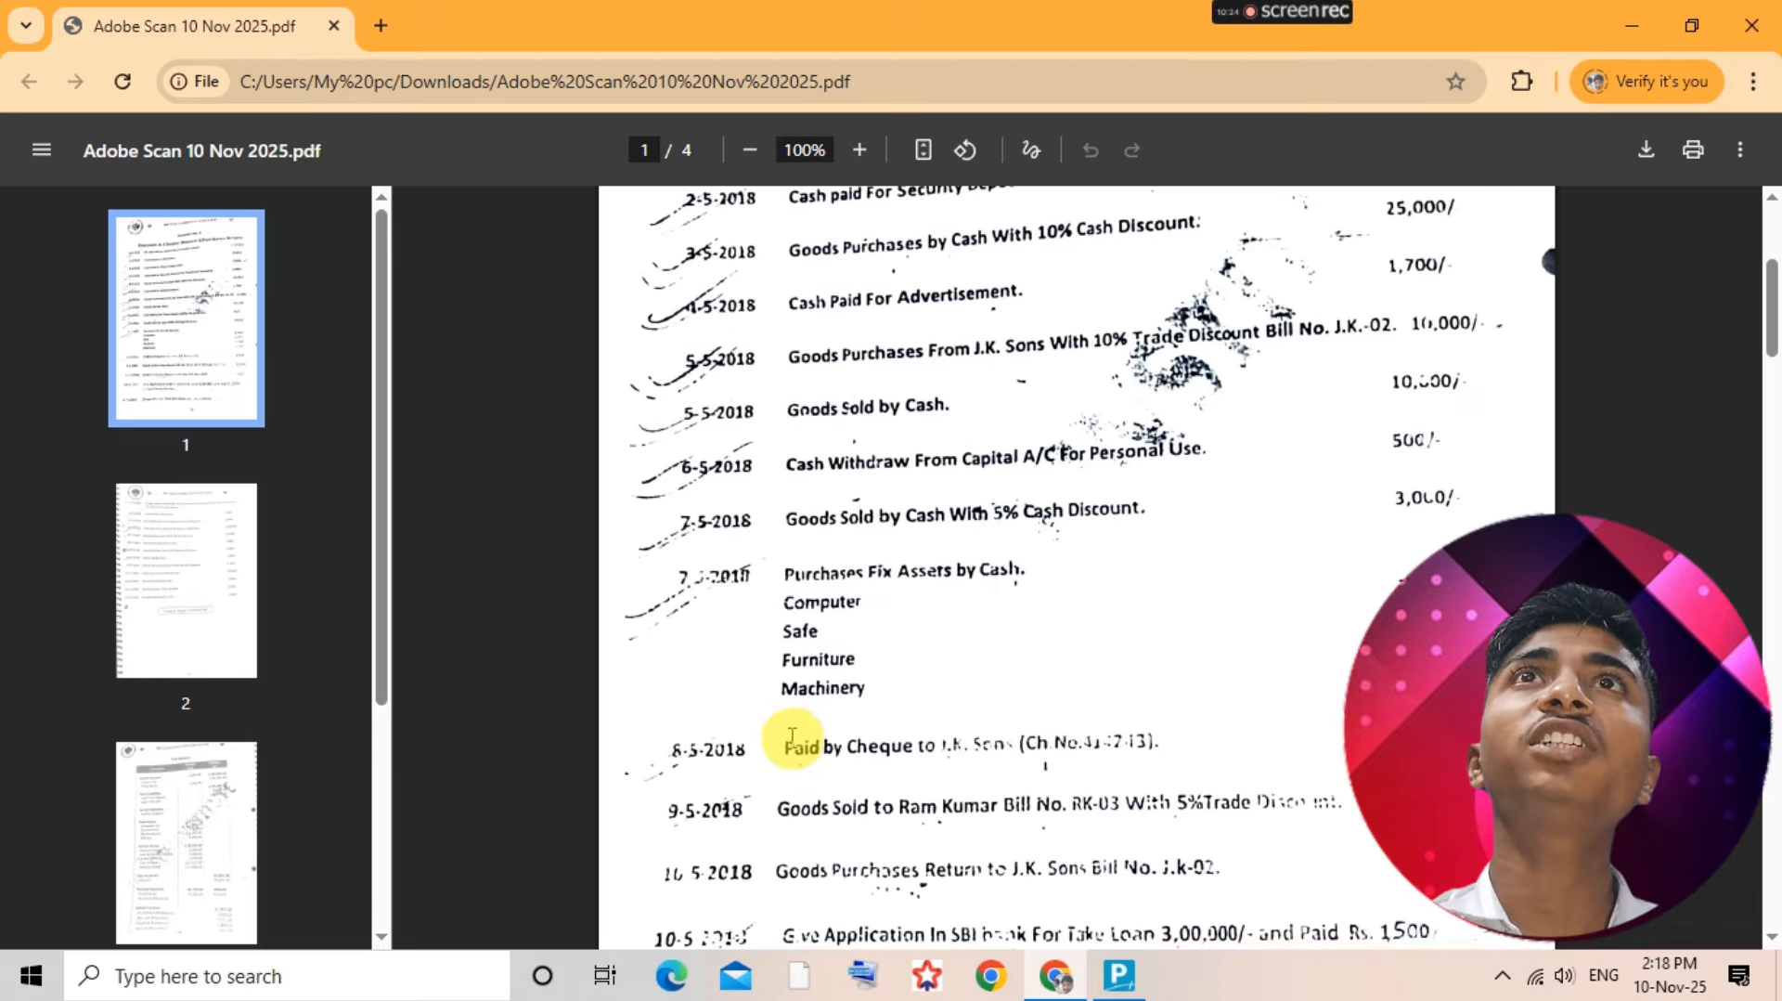
drag(782, 750, 1225, 870)
click(1226, 747)
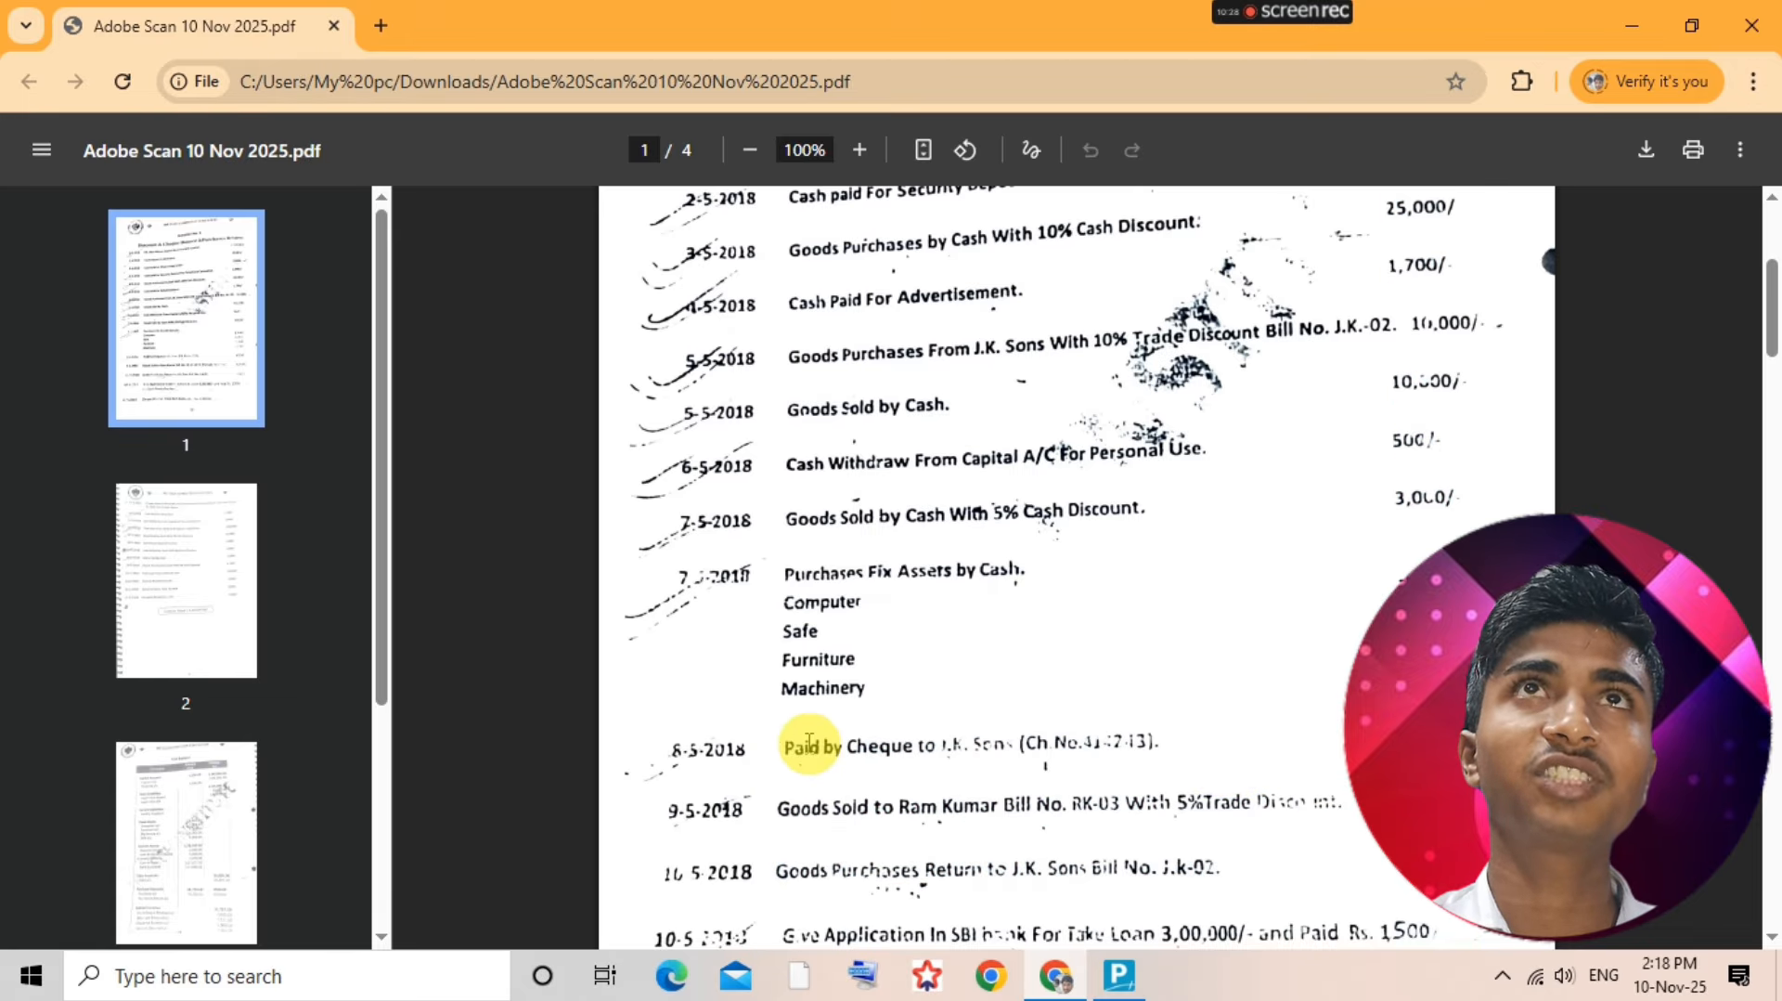
drag(815, 747, 868, 745)
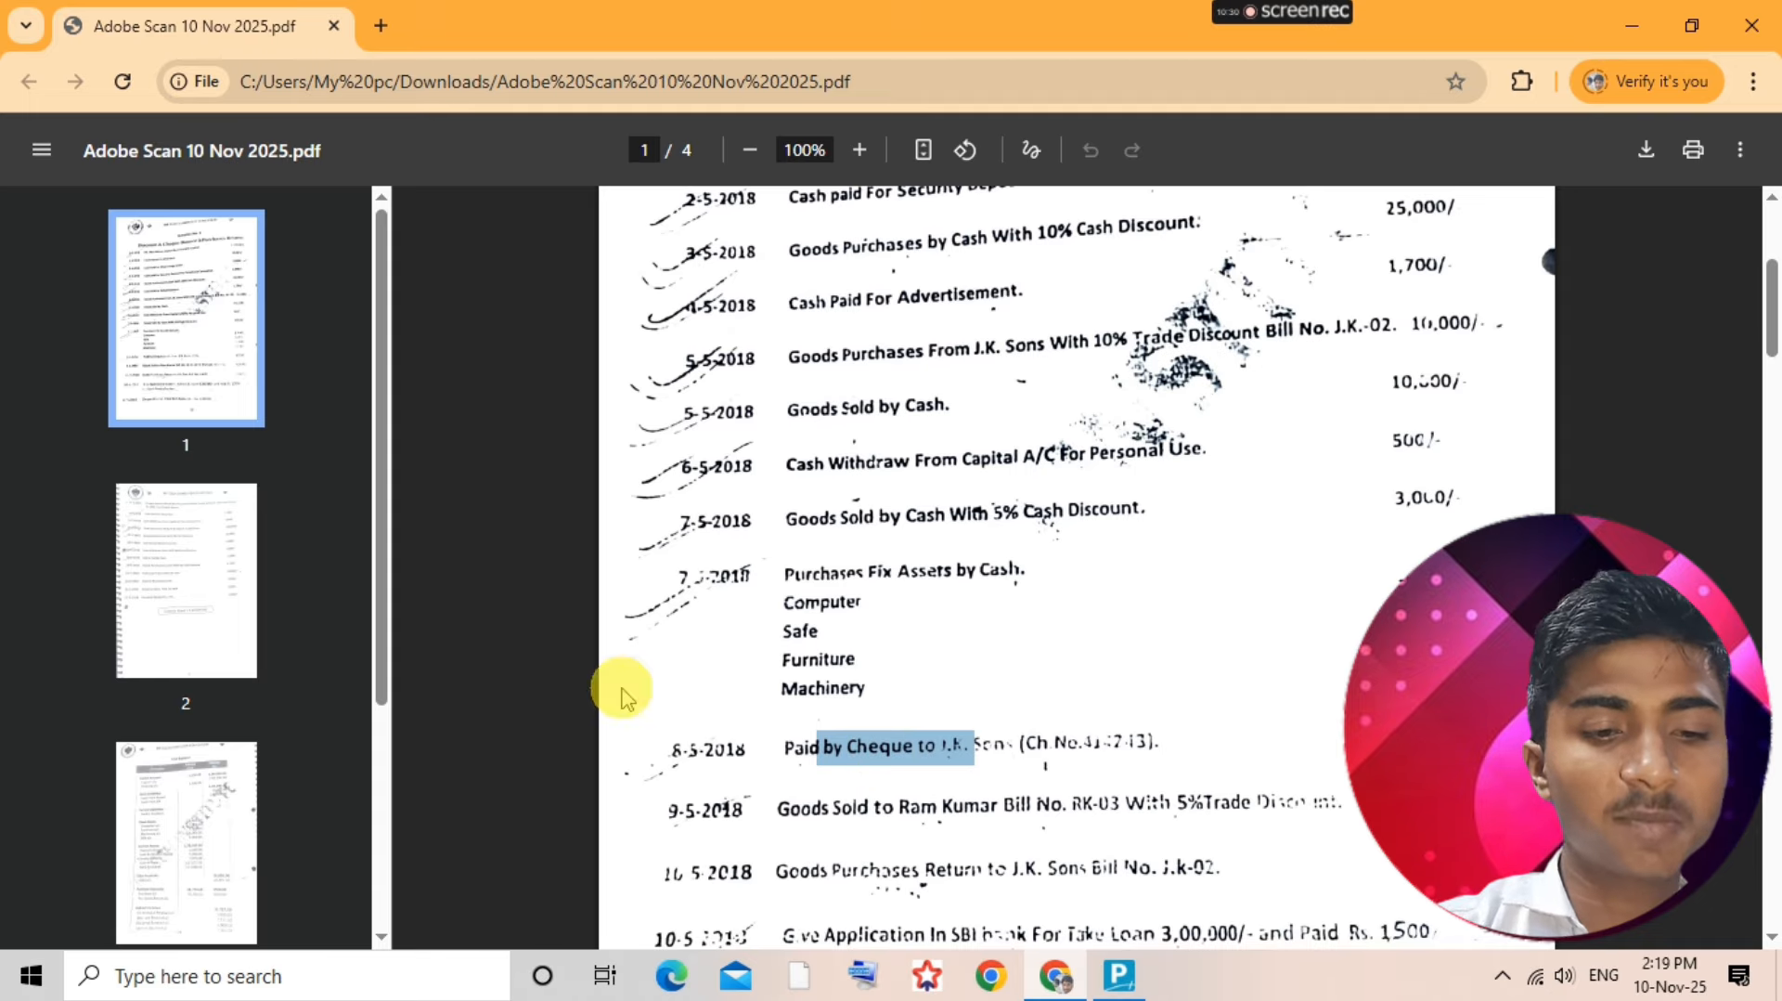
- Switch back to TallyPrime to display the Jk Sons ledger vouchers, and recheck the cheque payment entry in the PDF
key(alt+Tab)
text(Jk)
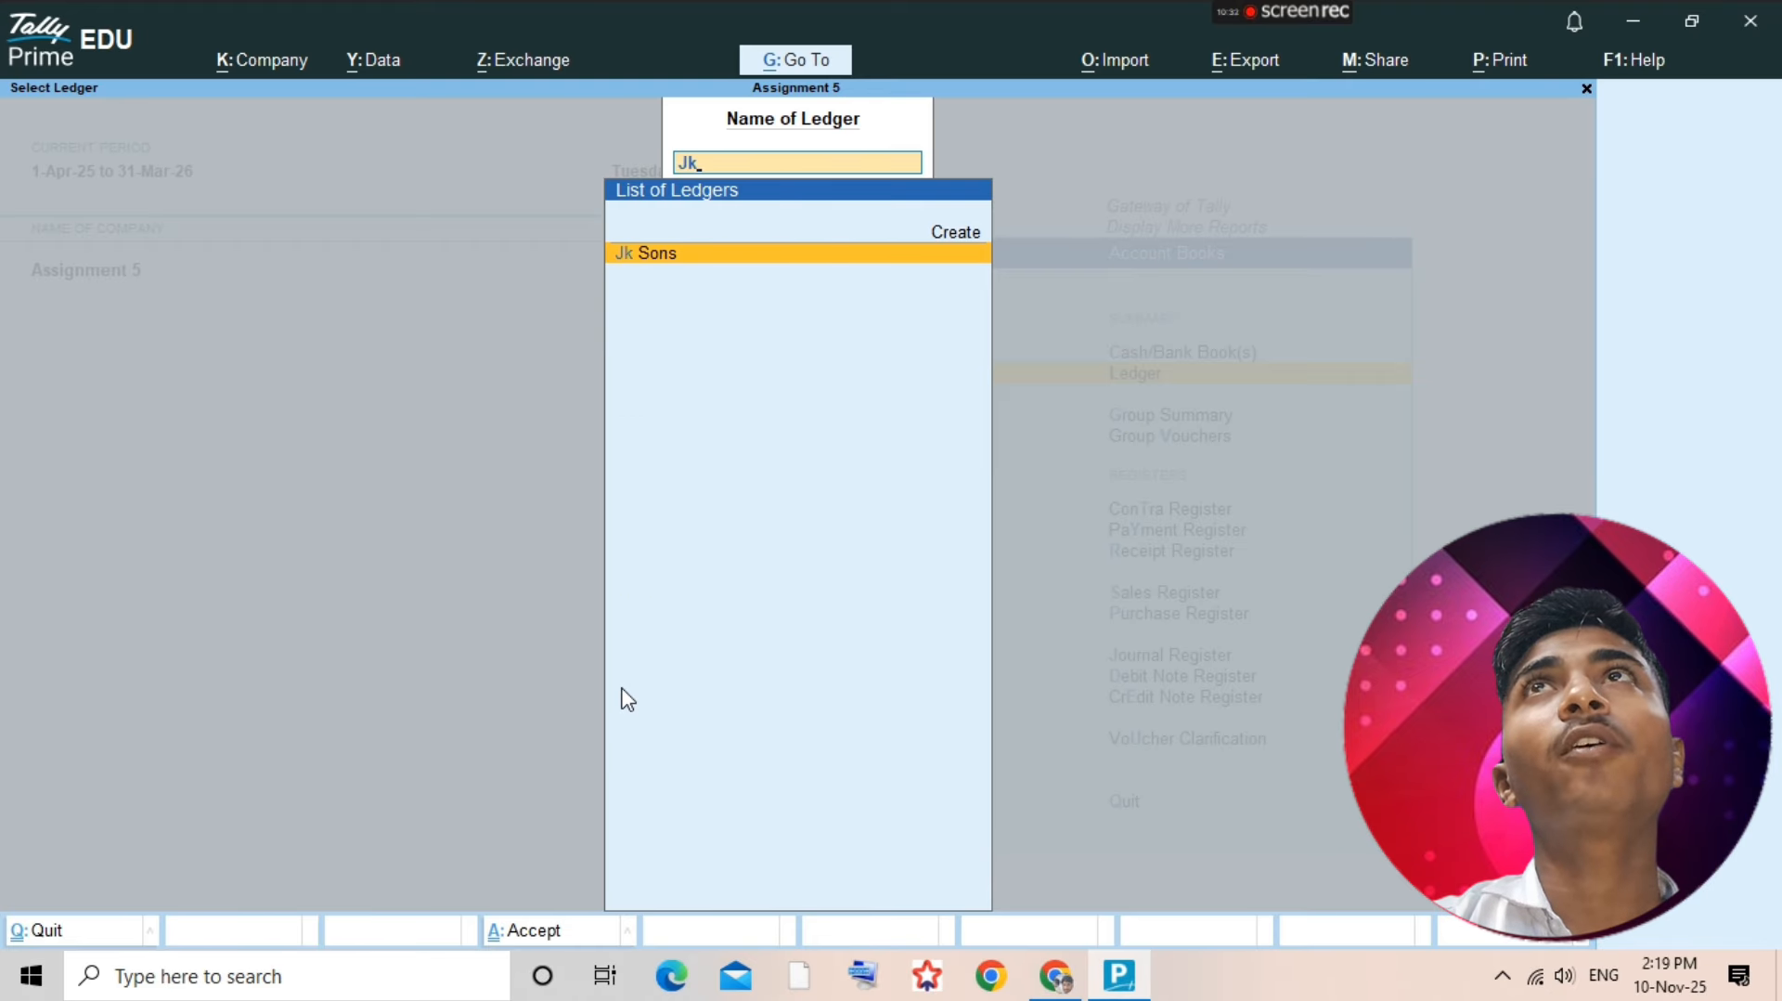
key(Return)
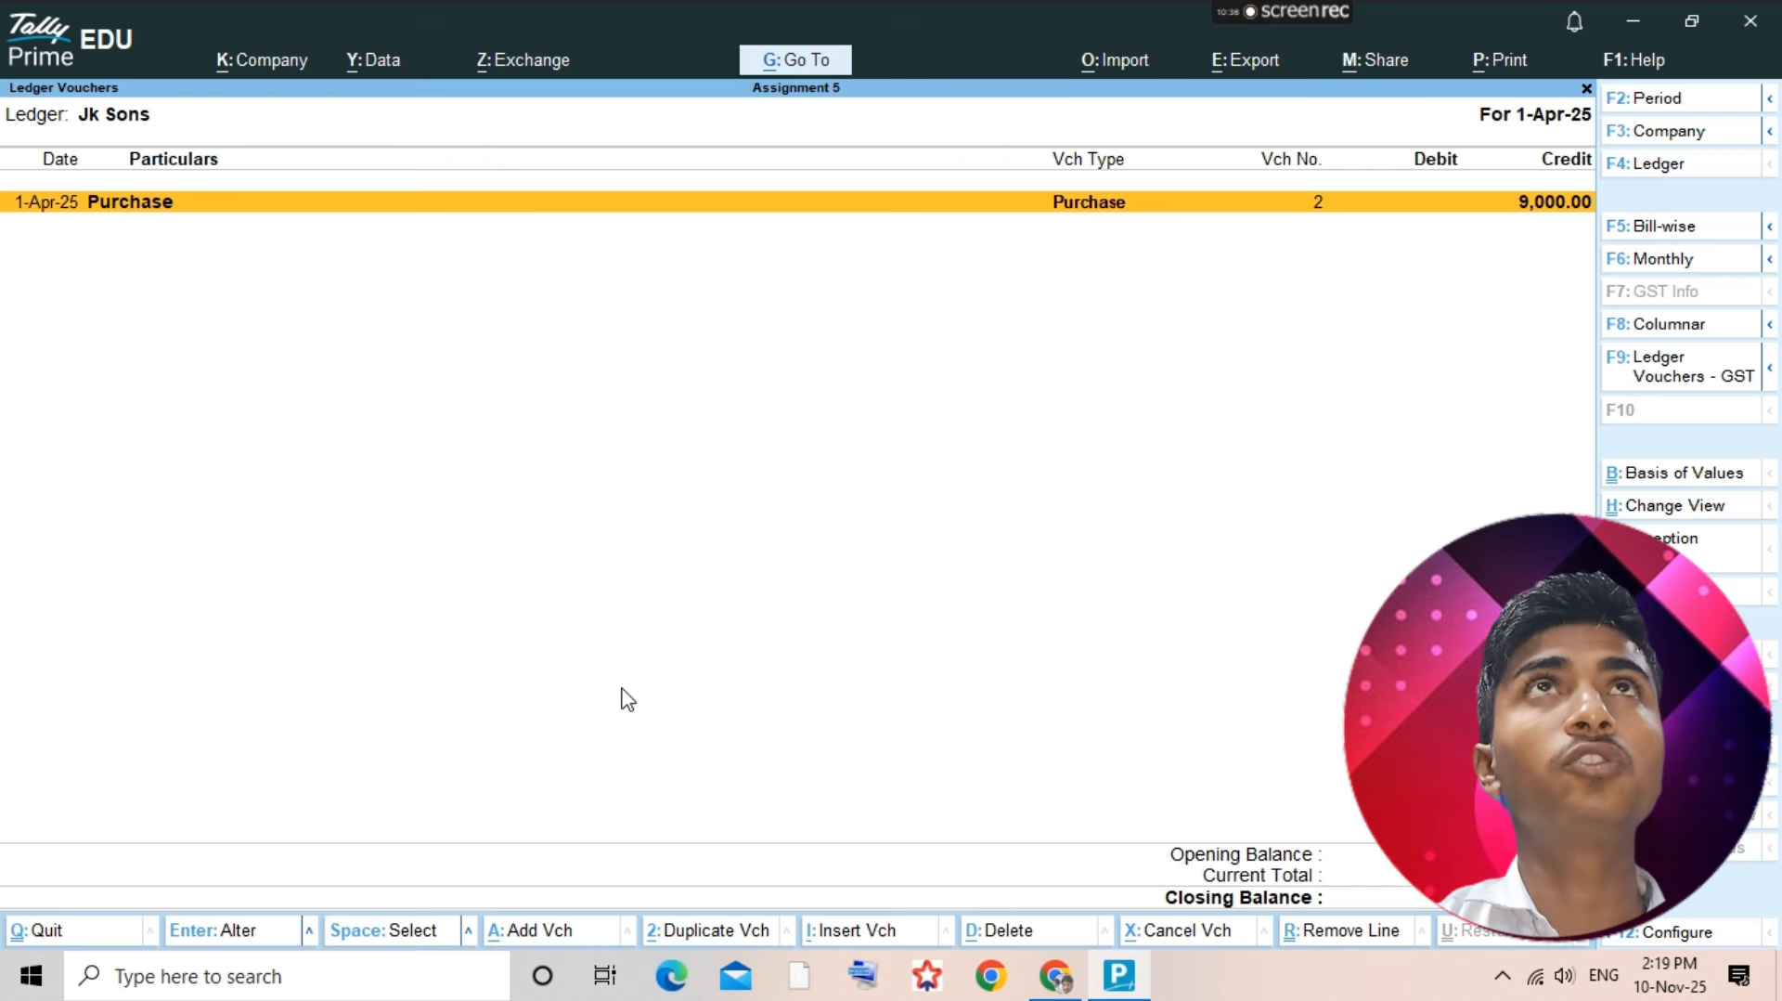
key(alt+Tab)
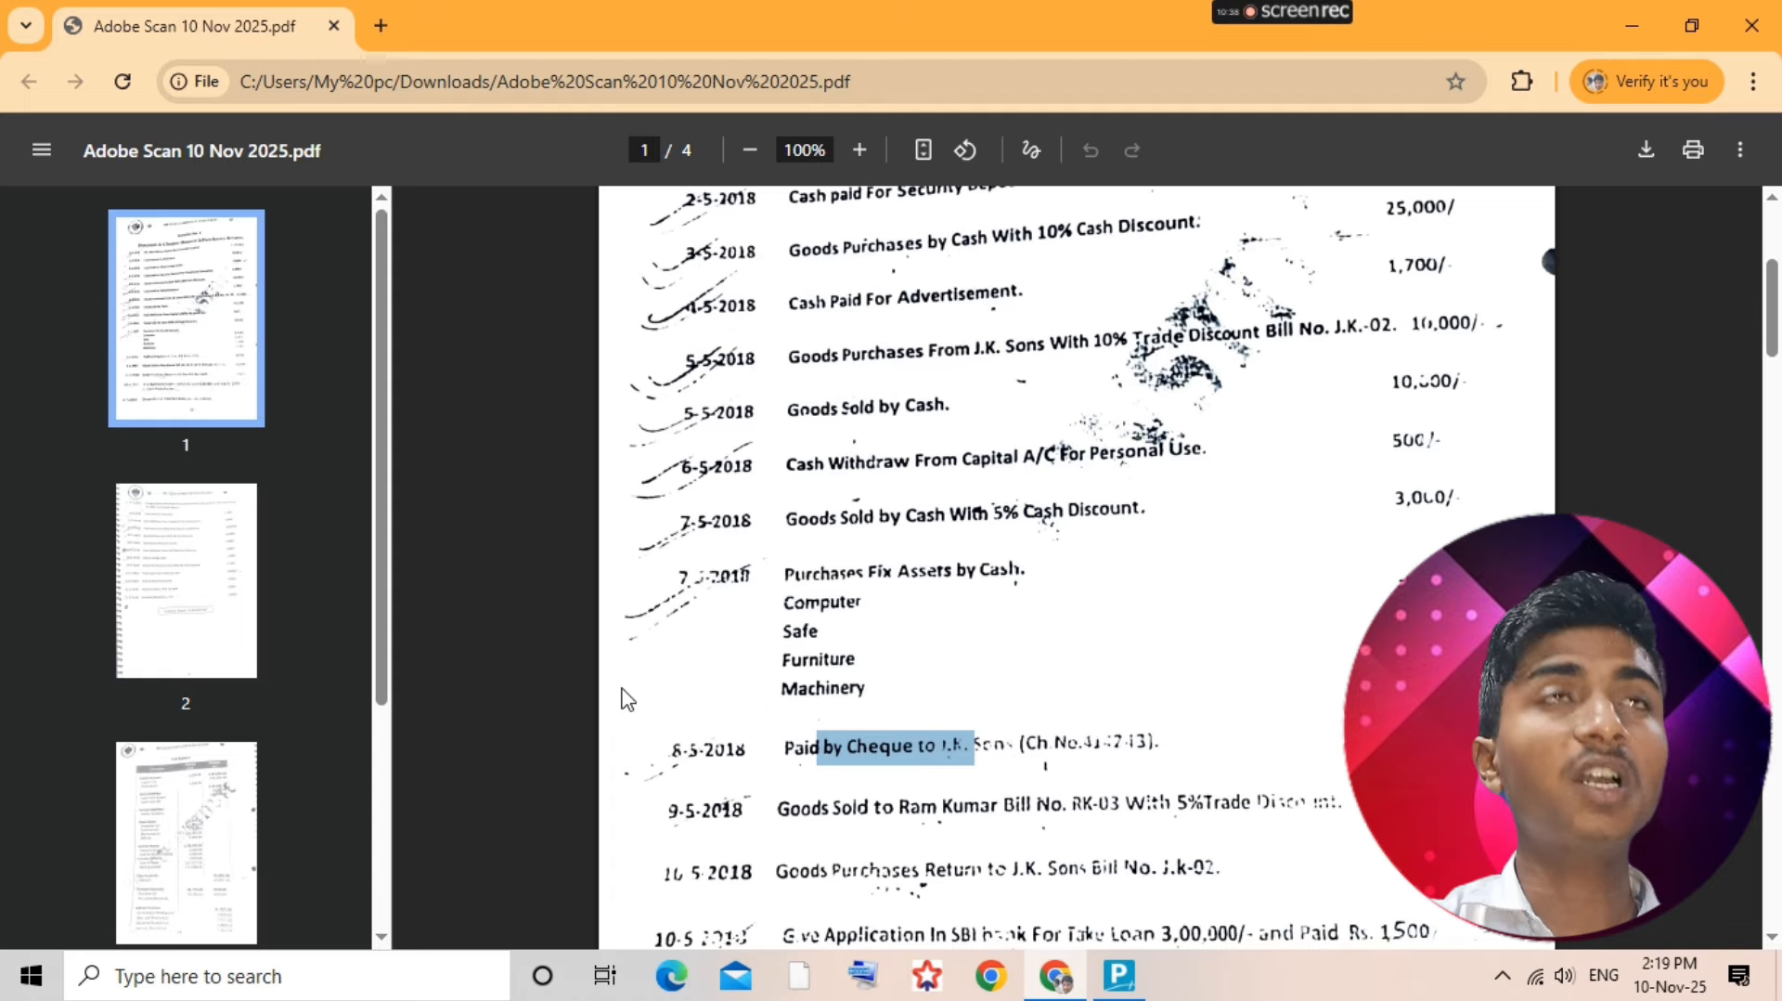
- Start a payment voucher from the Jk Sons ledger report in TallyPrime and debit Jk Sons with 4,500
key(alt+Tab)
key(alt+a)
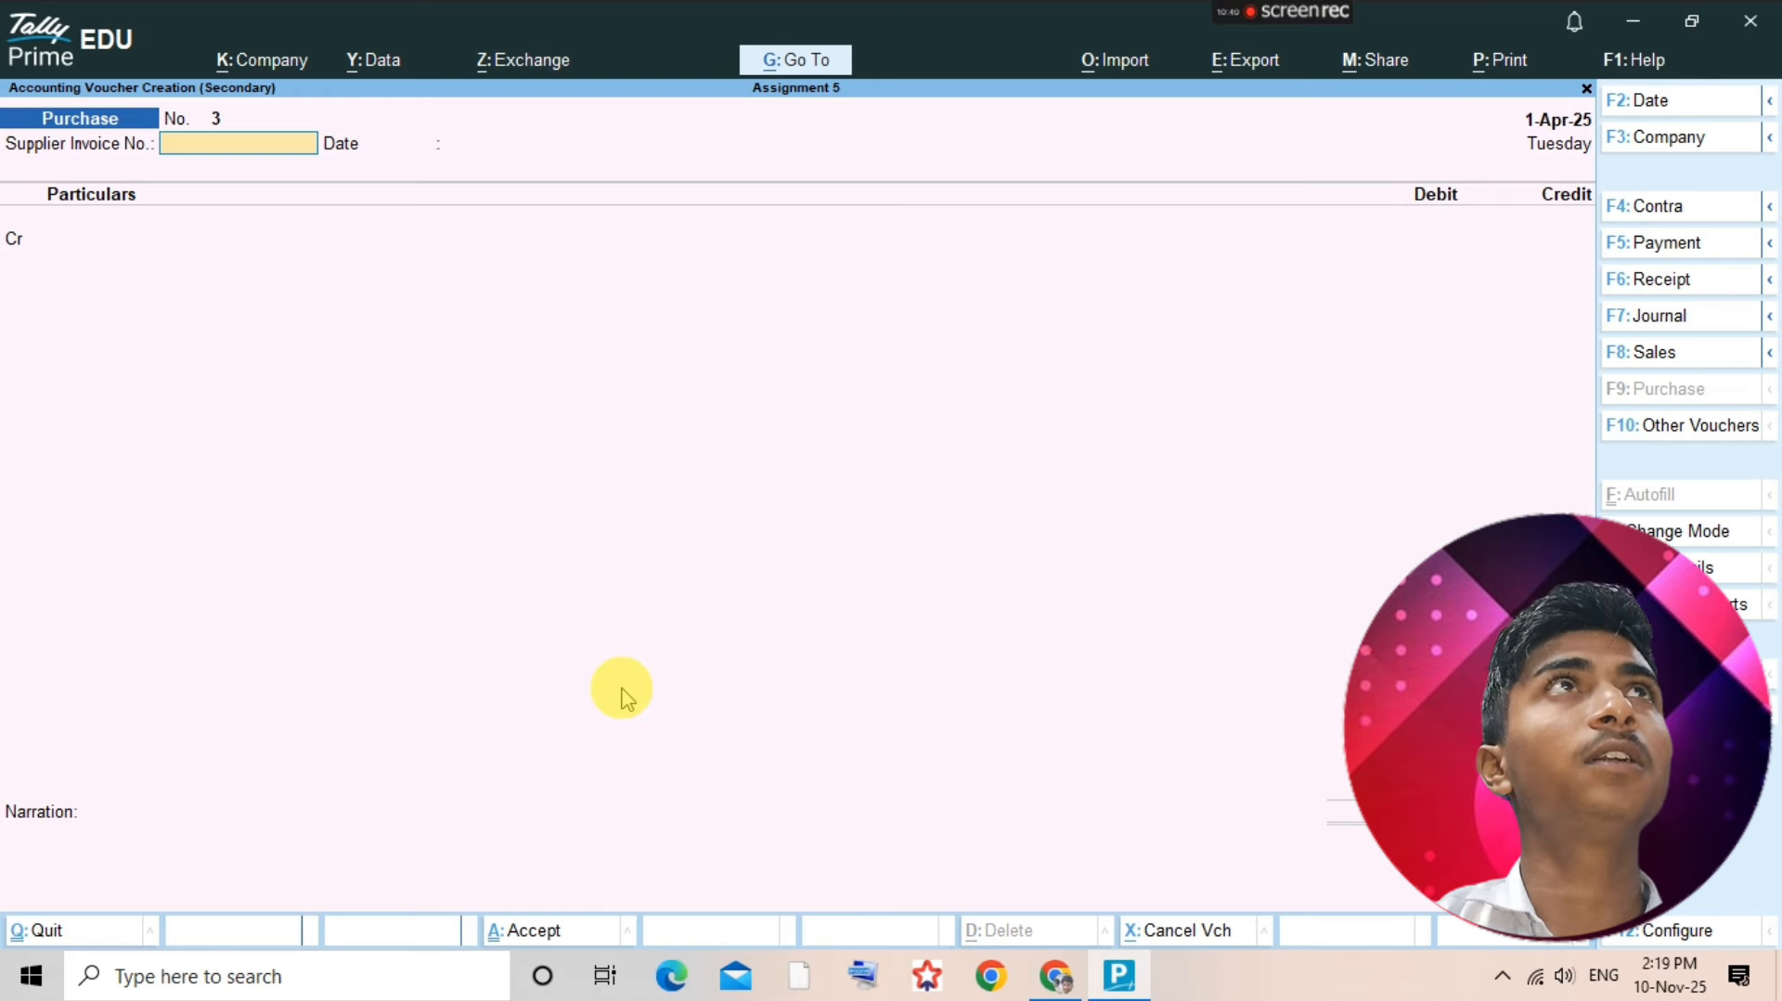
key(F5)
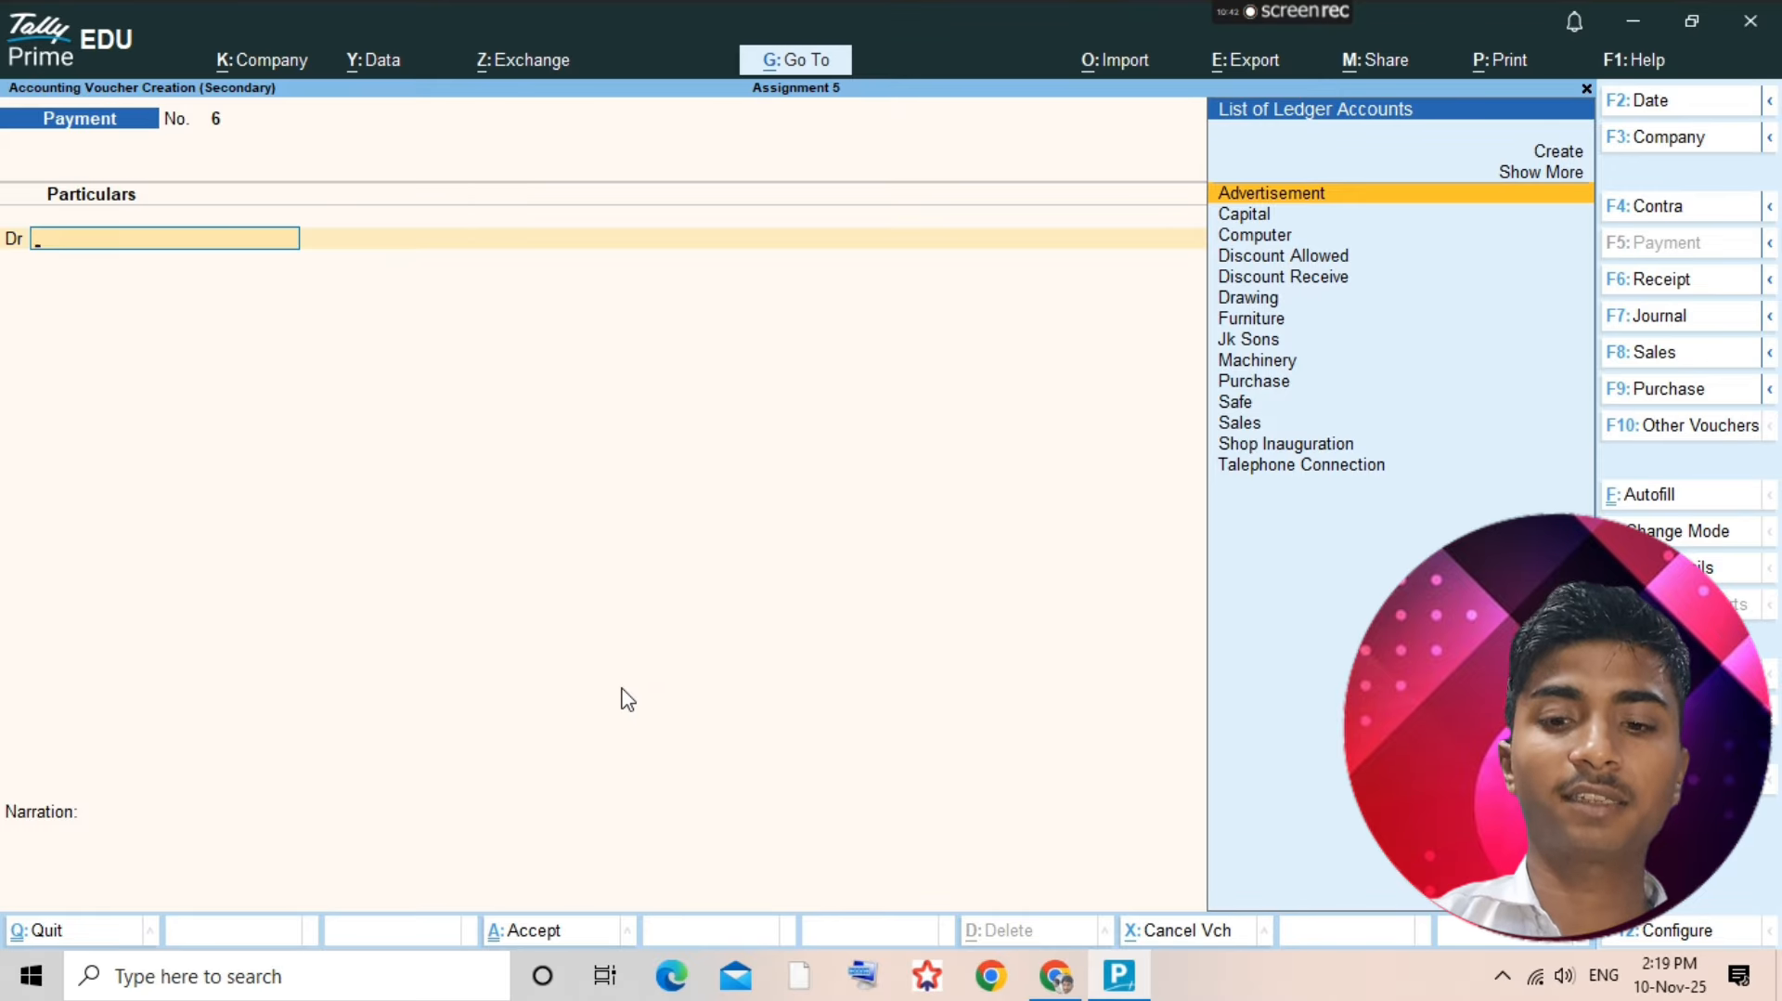
text(jk)
key(Return)
text(4500)
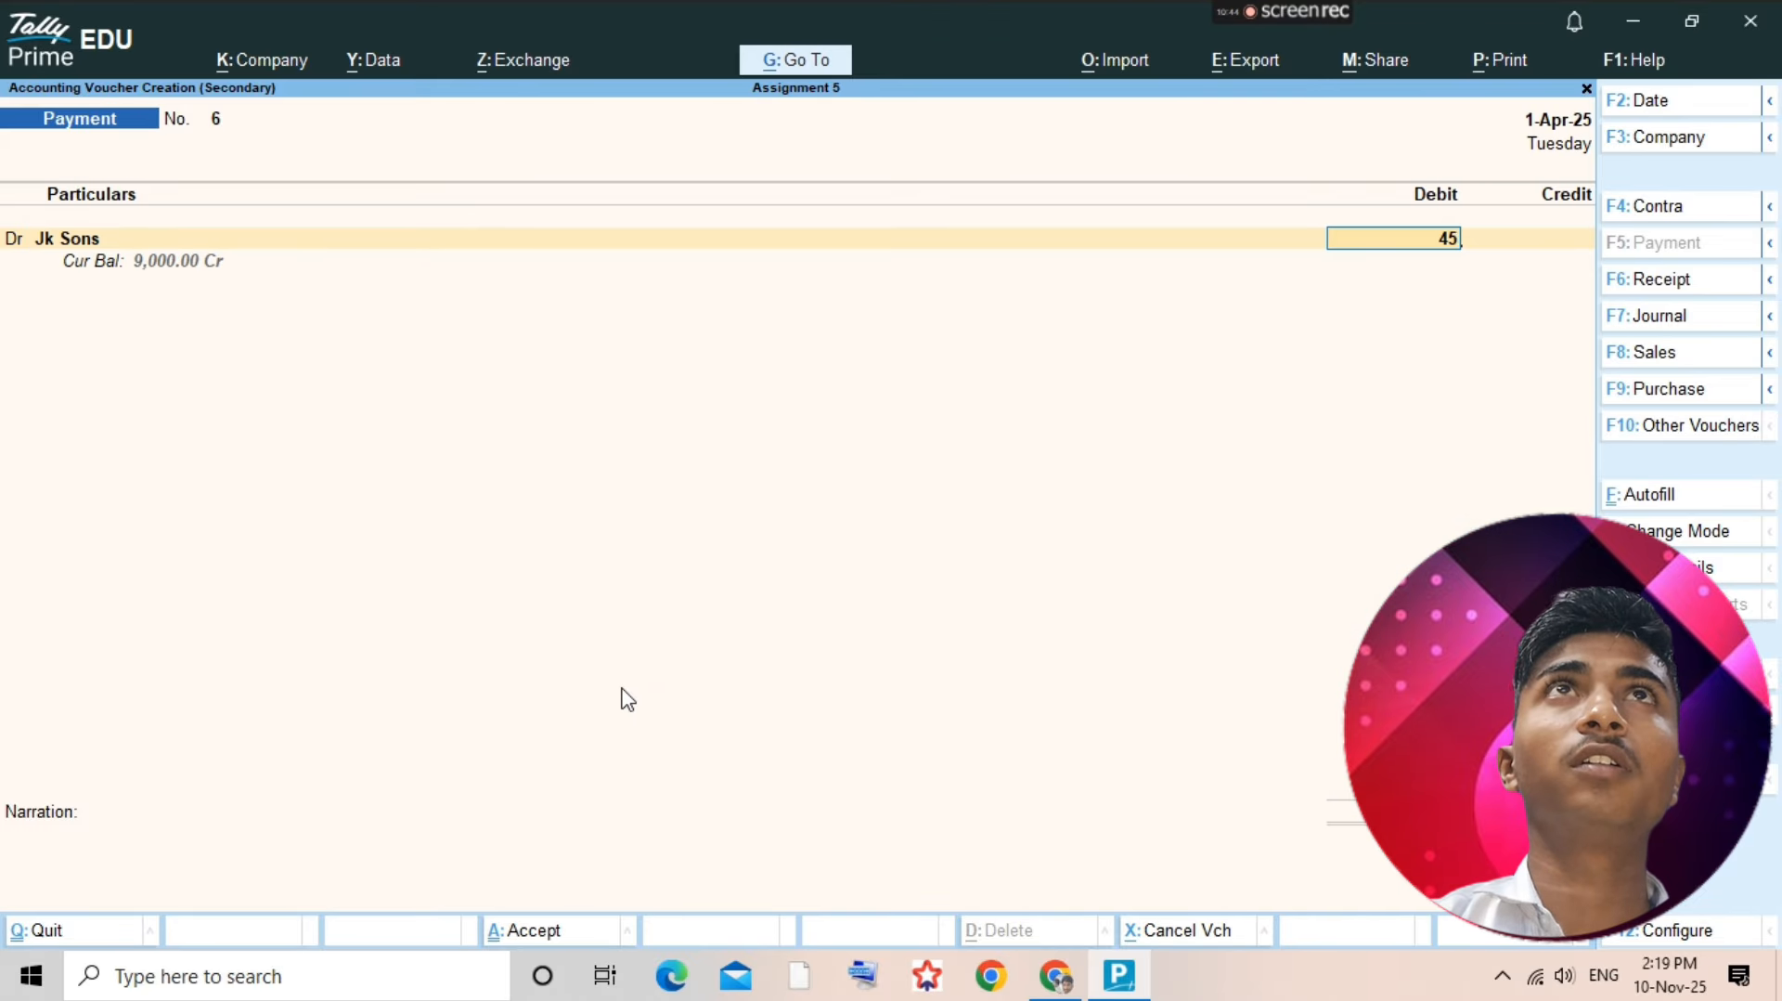
key(Return)
key(Return)
key(Return)
key(Return)
key(Return)
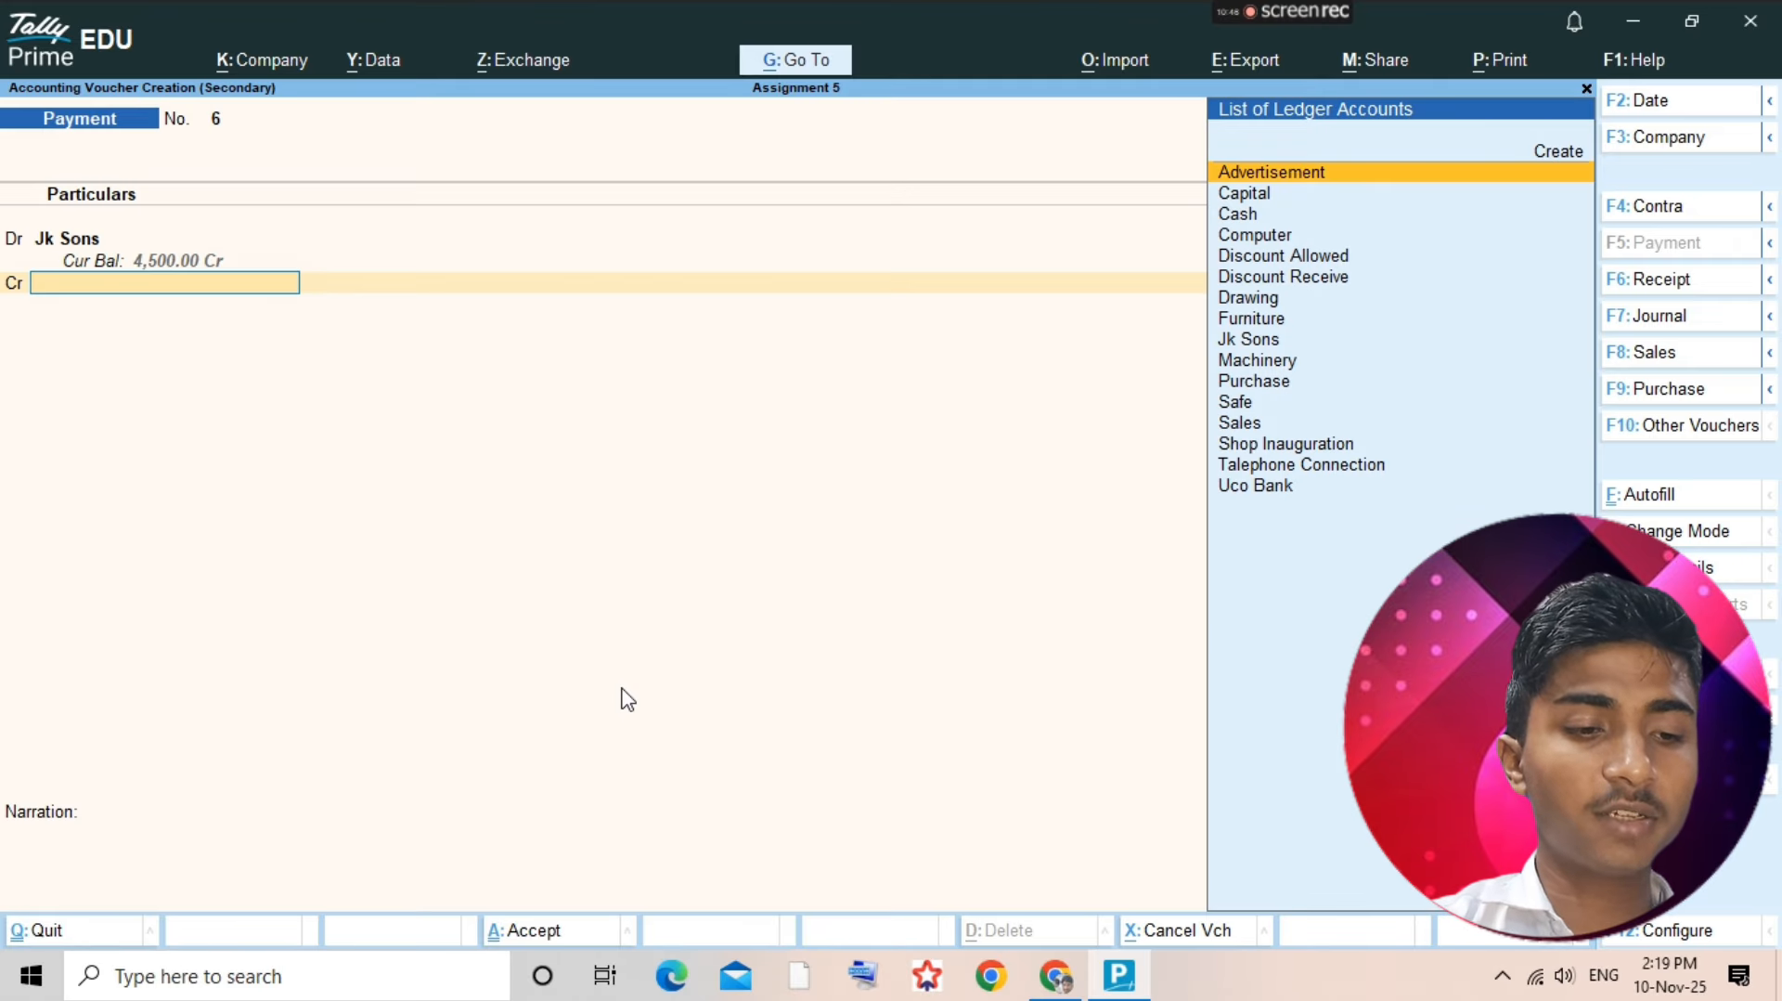
- Credit Uco Bank with 4,500 and save the payment voucher
text(Uco)
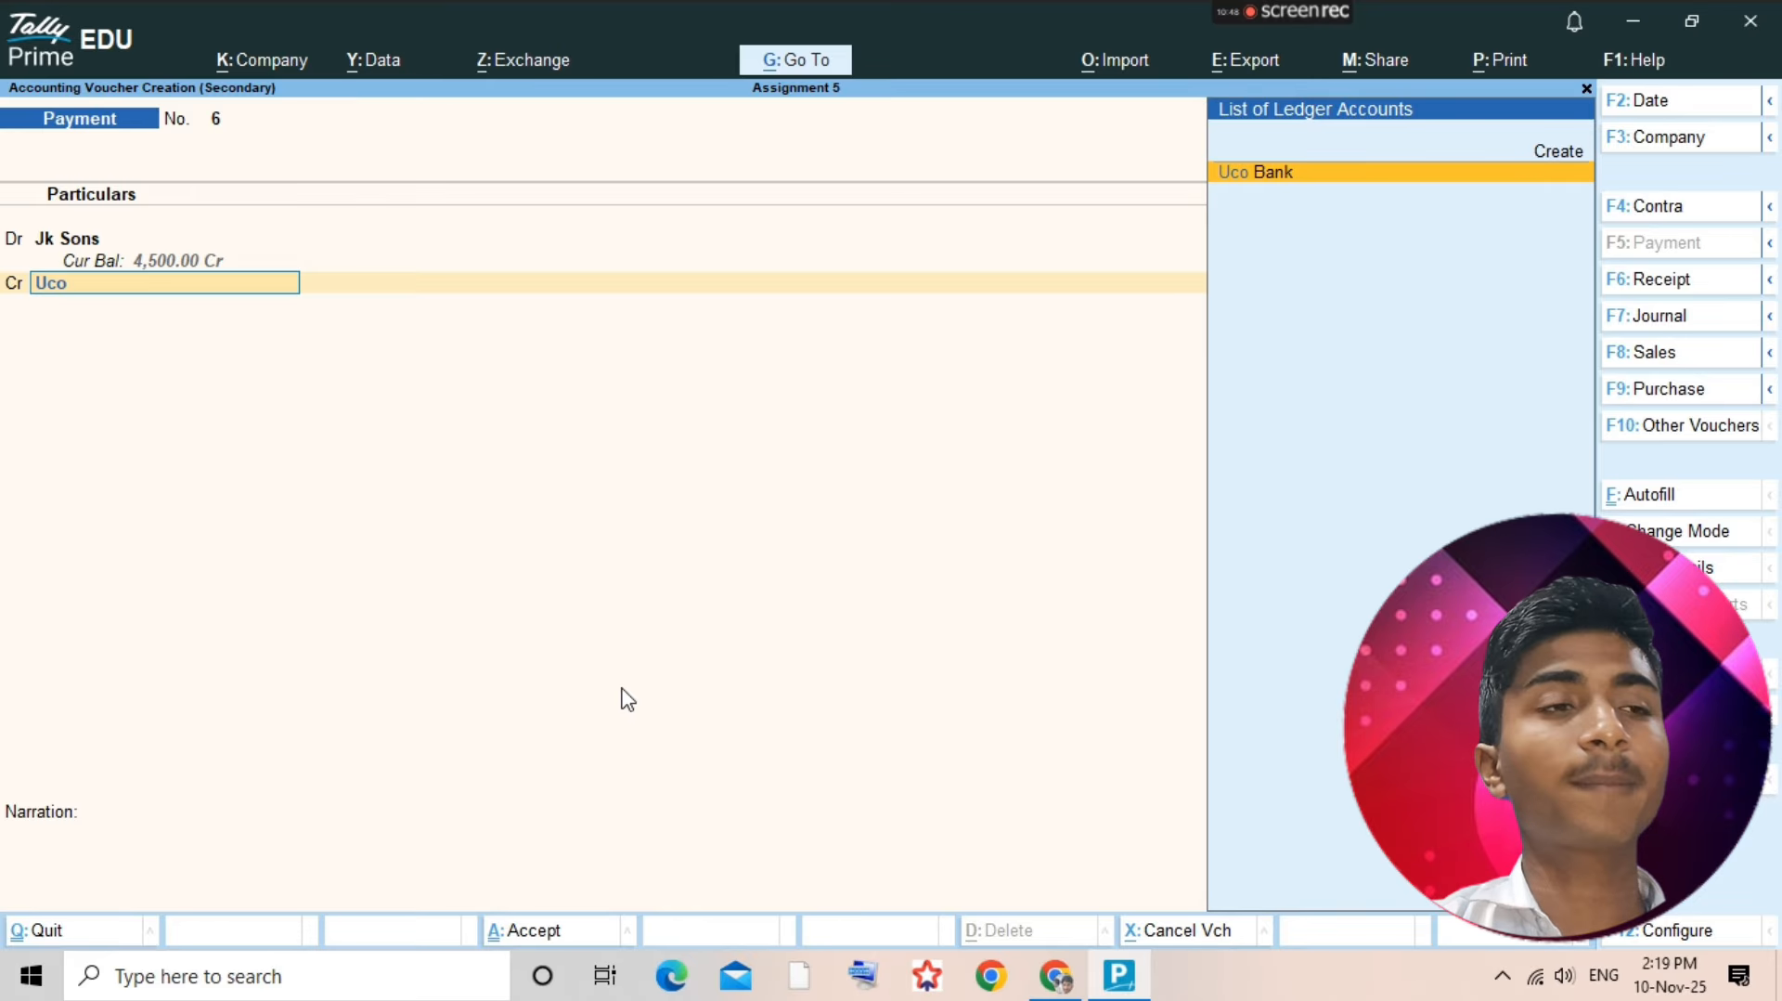
key(Return)
ctrl+click(622, 692)
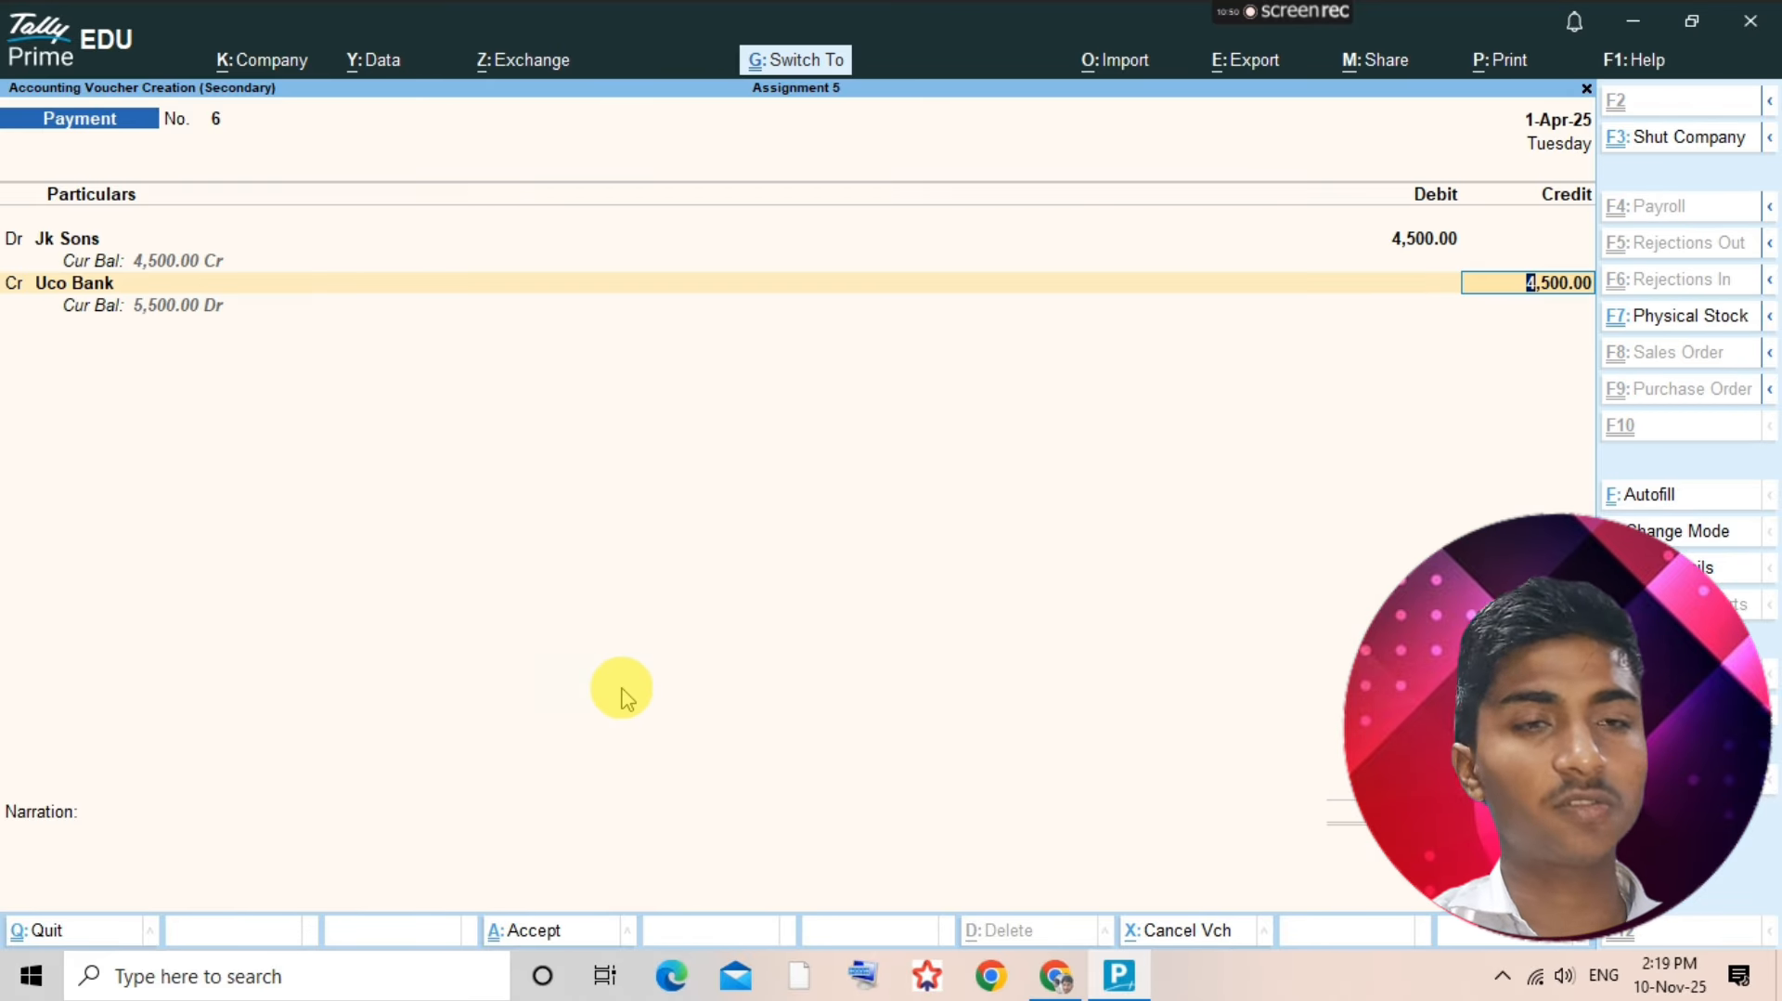
- Check the next entry in the question PDF and start a new sales voucher from the Sales ledger report
key(alt+Tab)
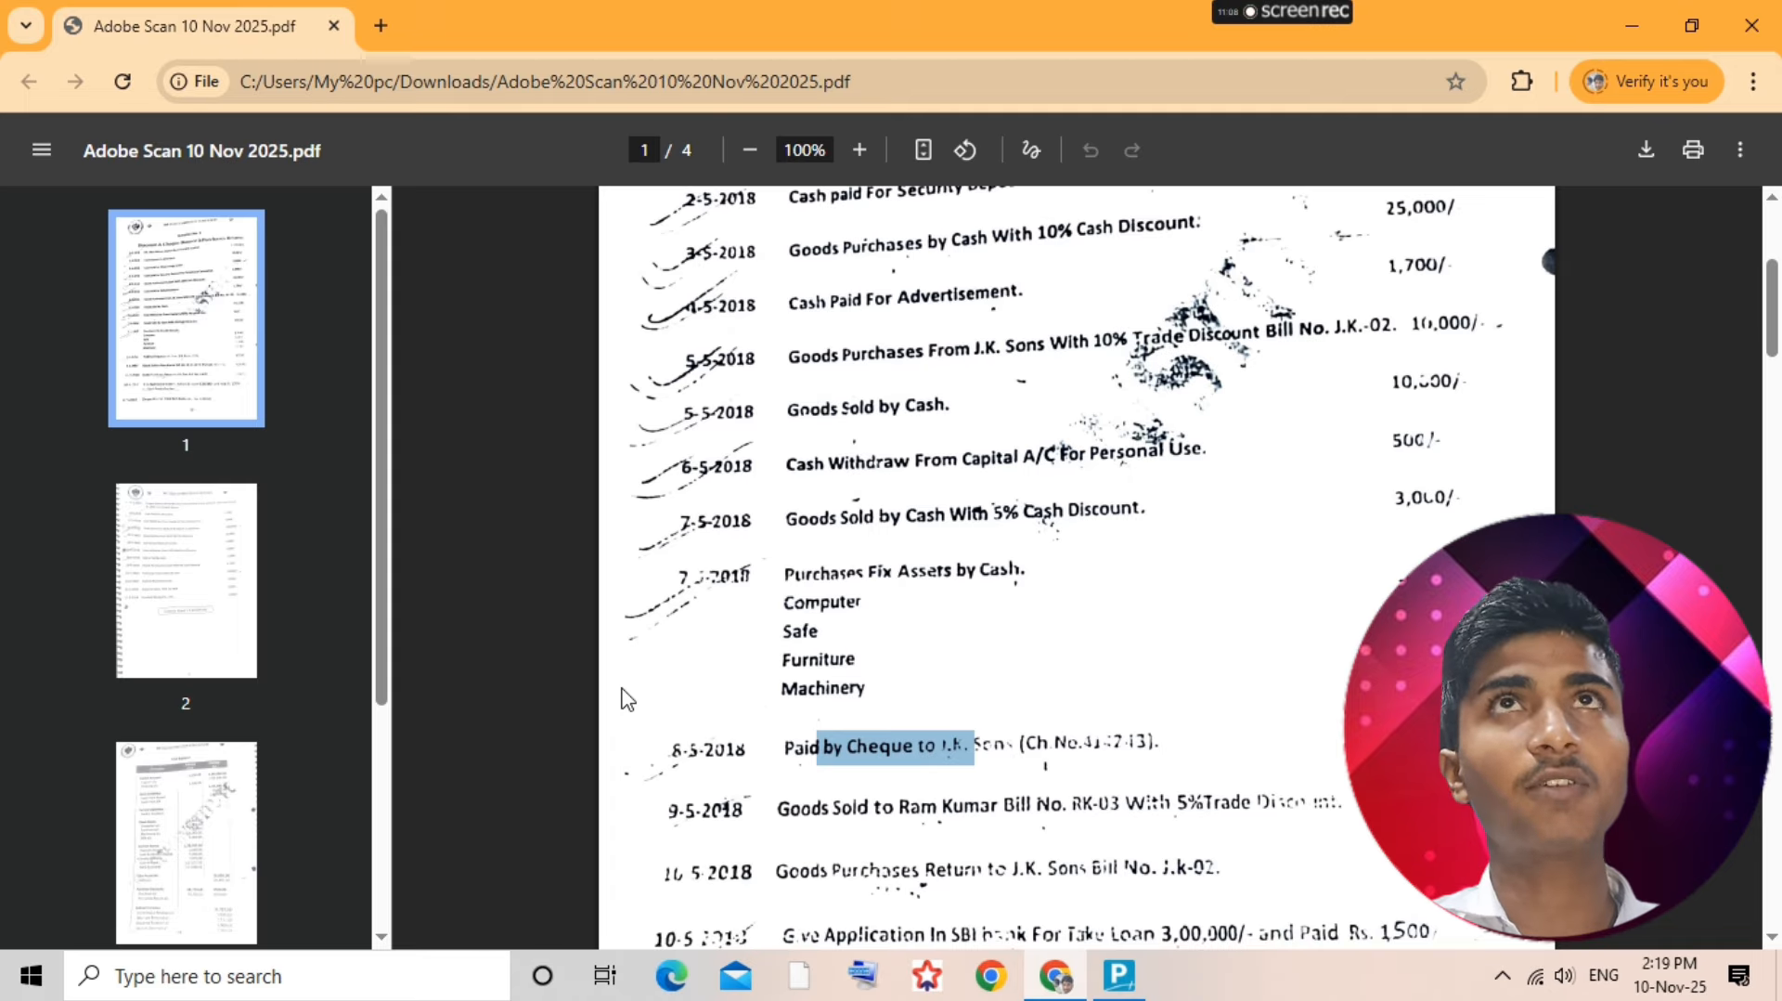
key(alt+Tab)
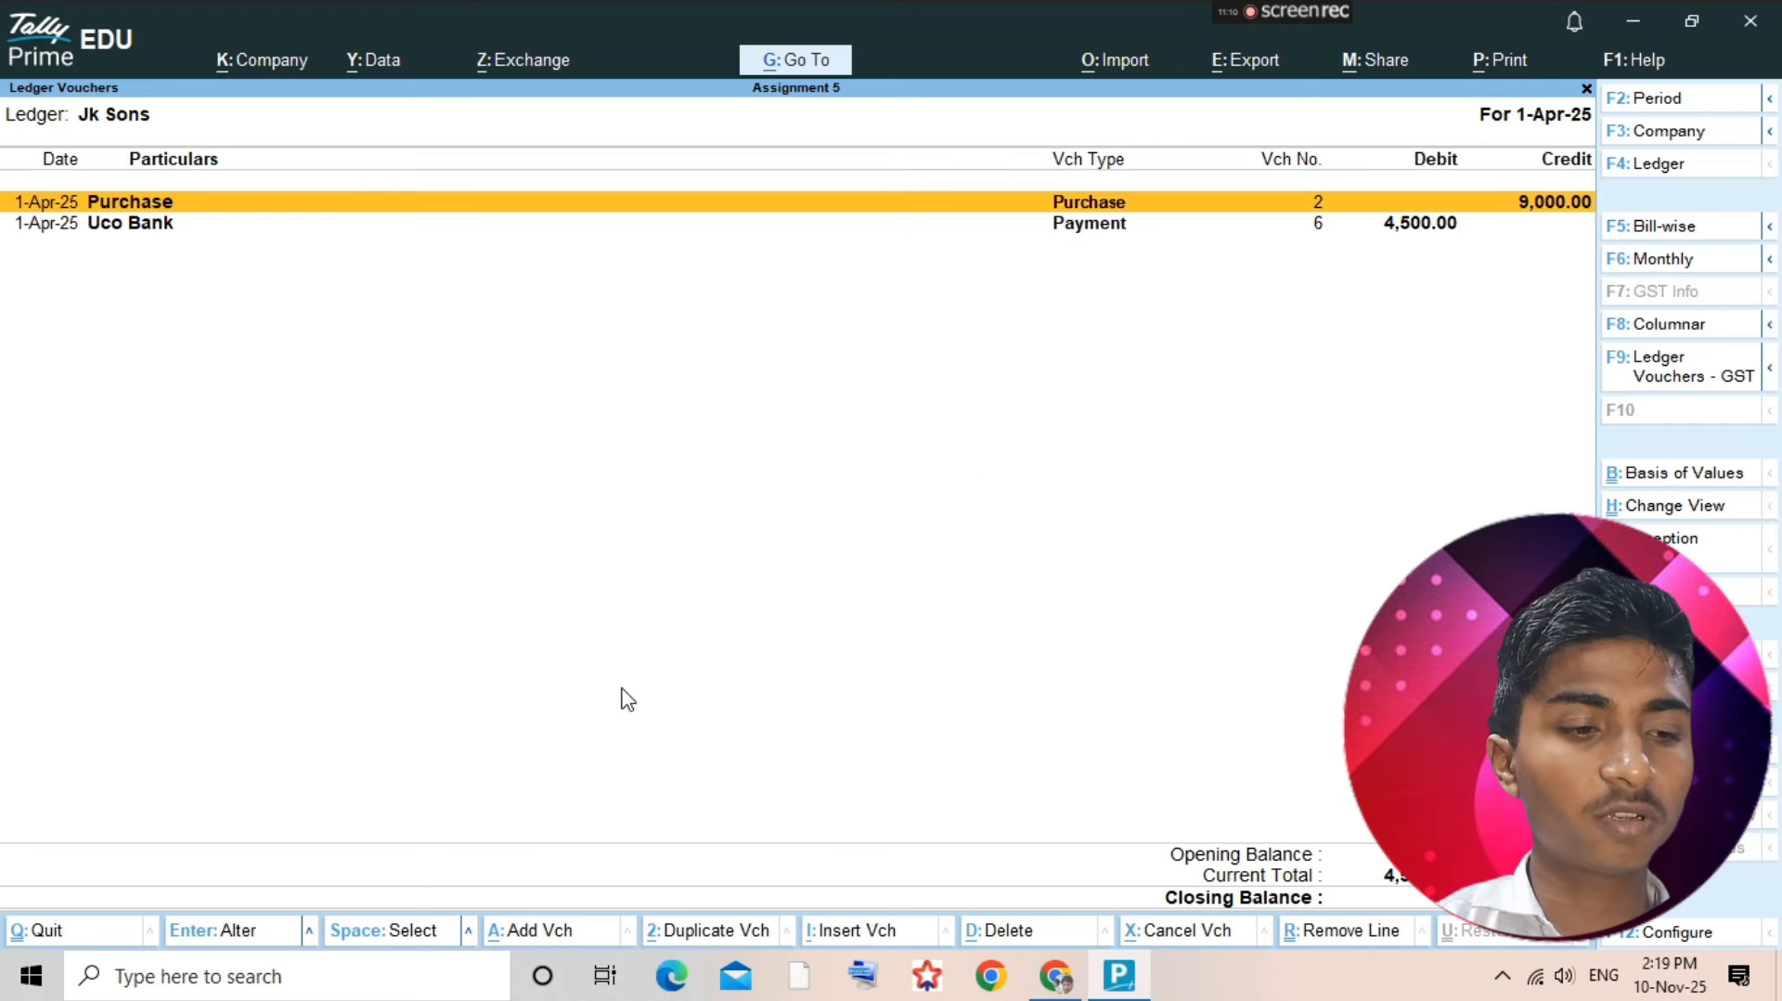
key(Escape)
text(Sales)
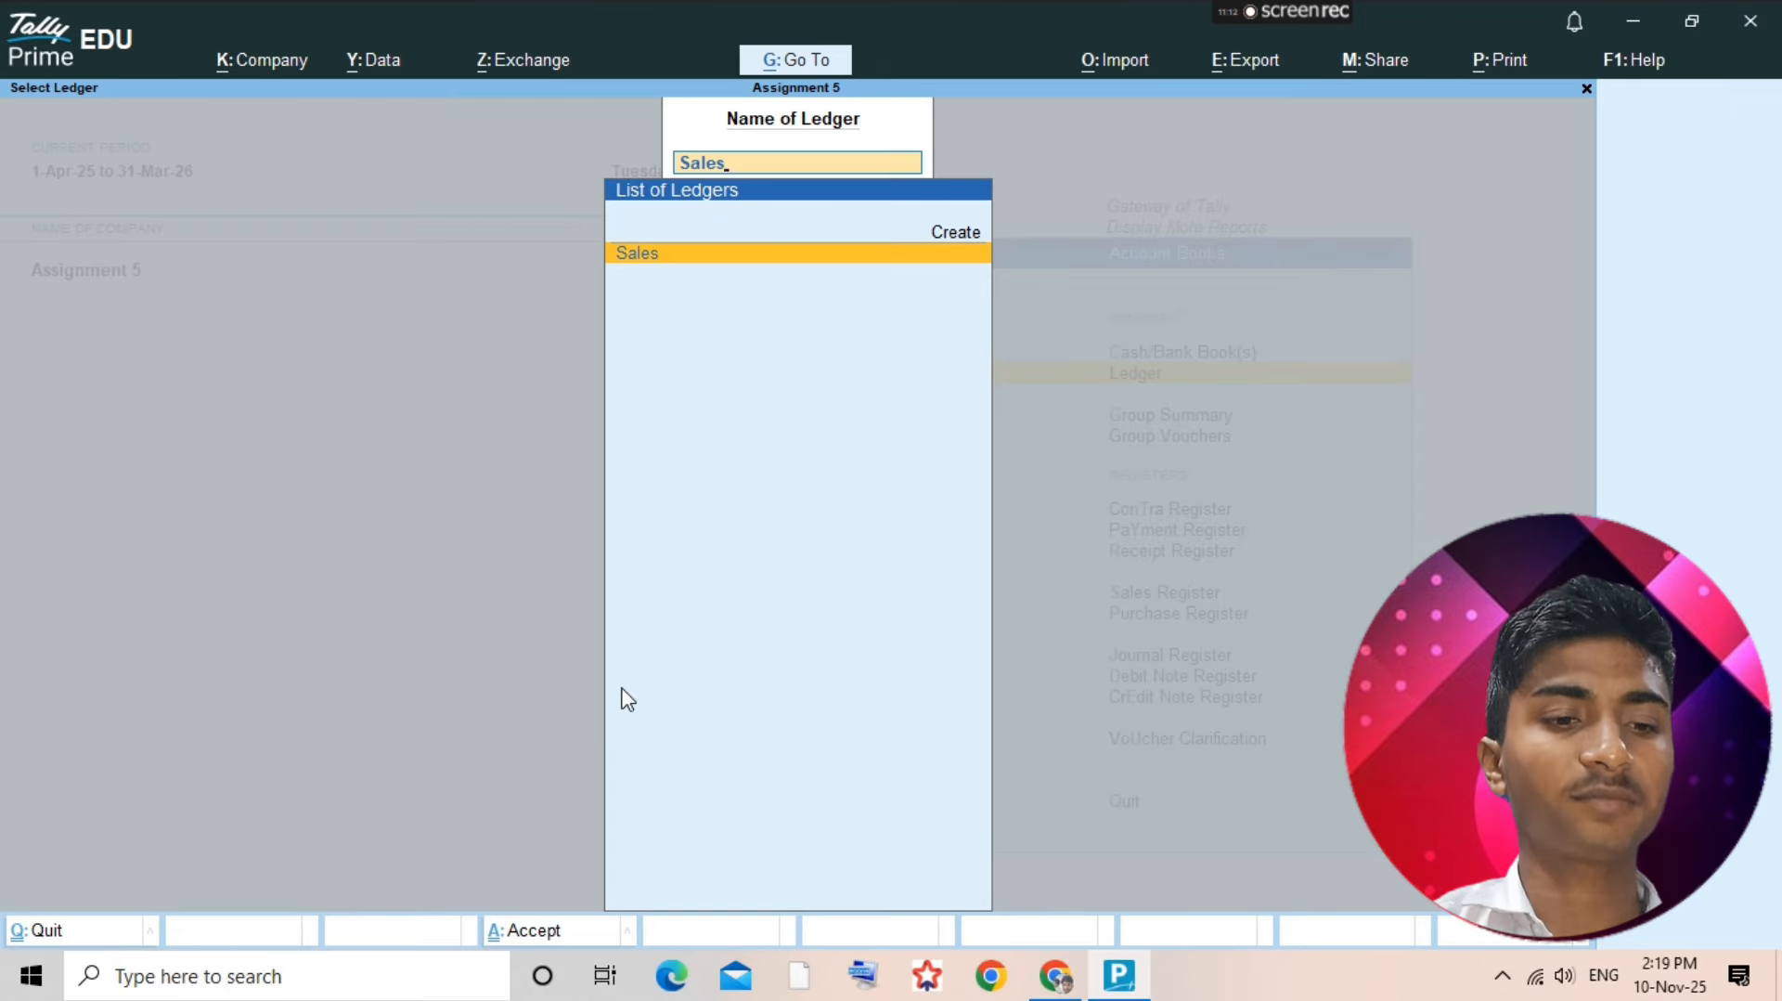
key(Return)
key(alt+a)
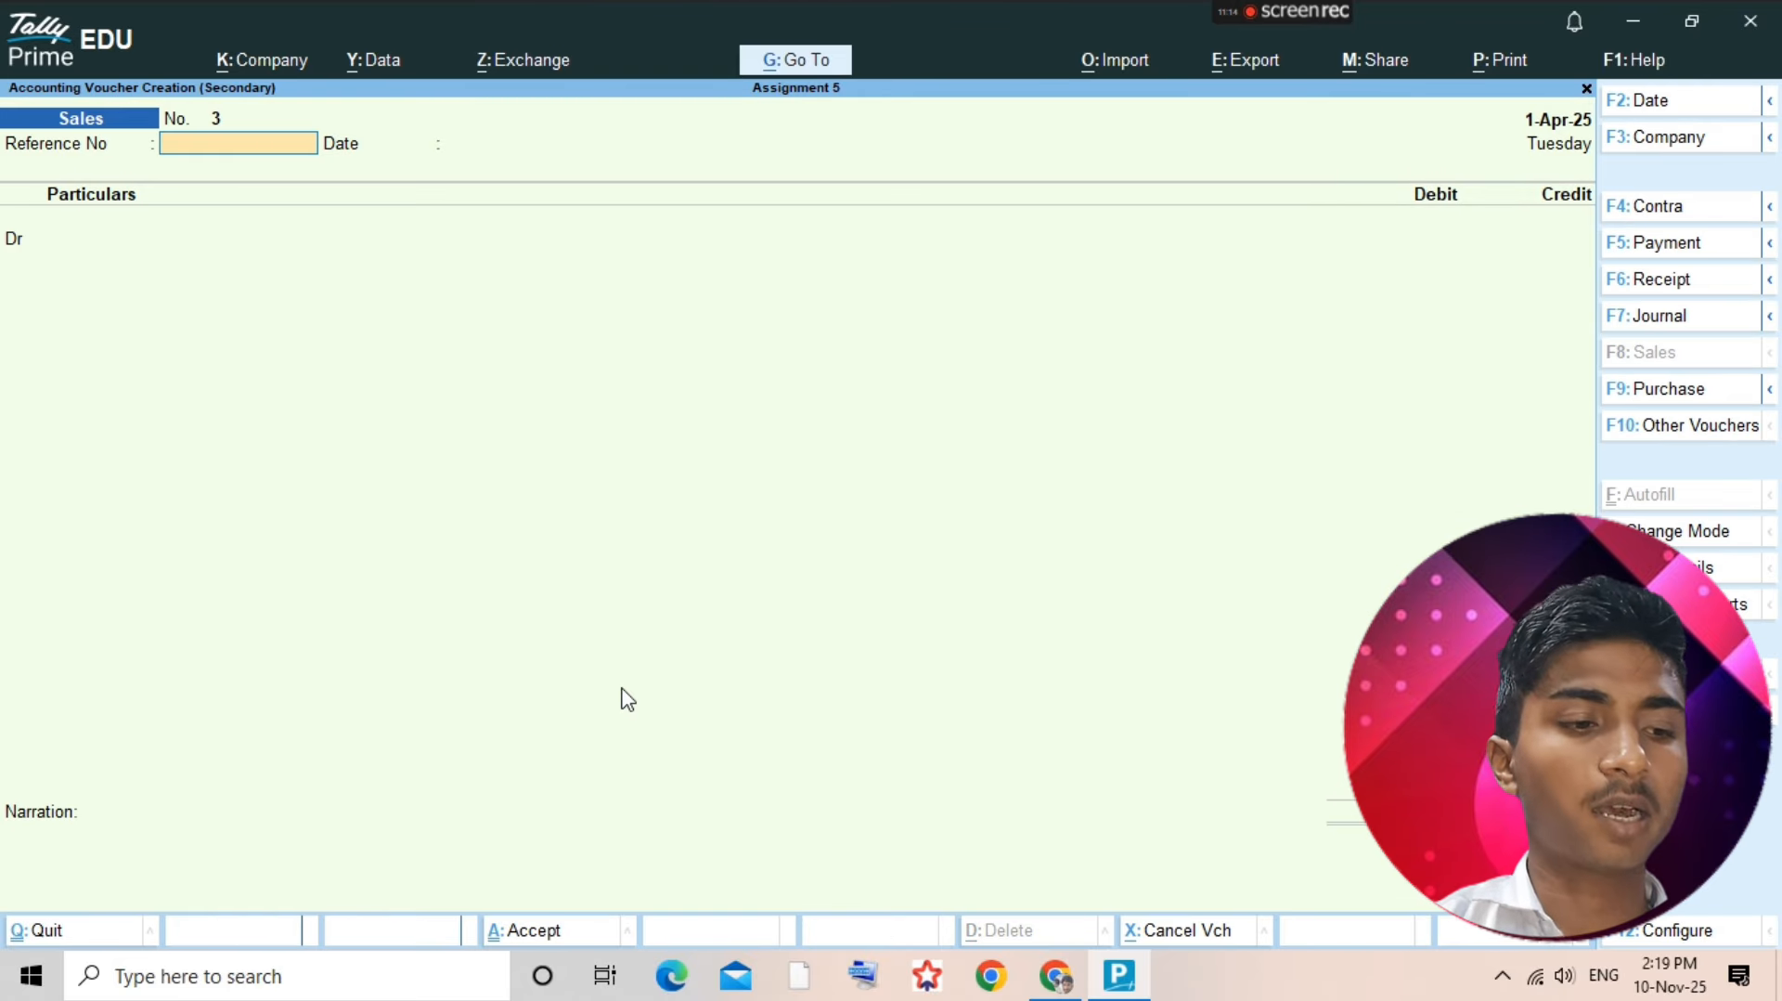
- Leave the sales voucher's reference details blank, debit the Cash ledger, and accept the blank dispatch and party details
key(Return)
key(Return)
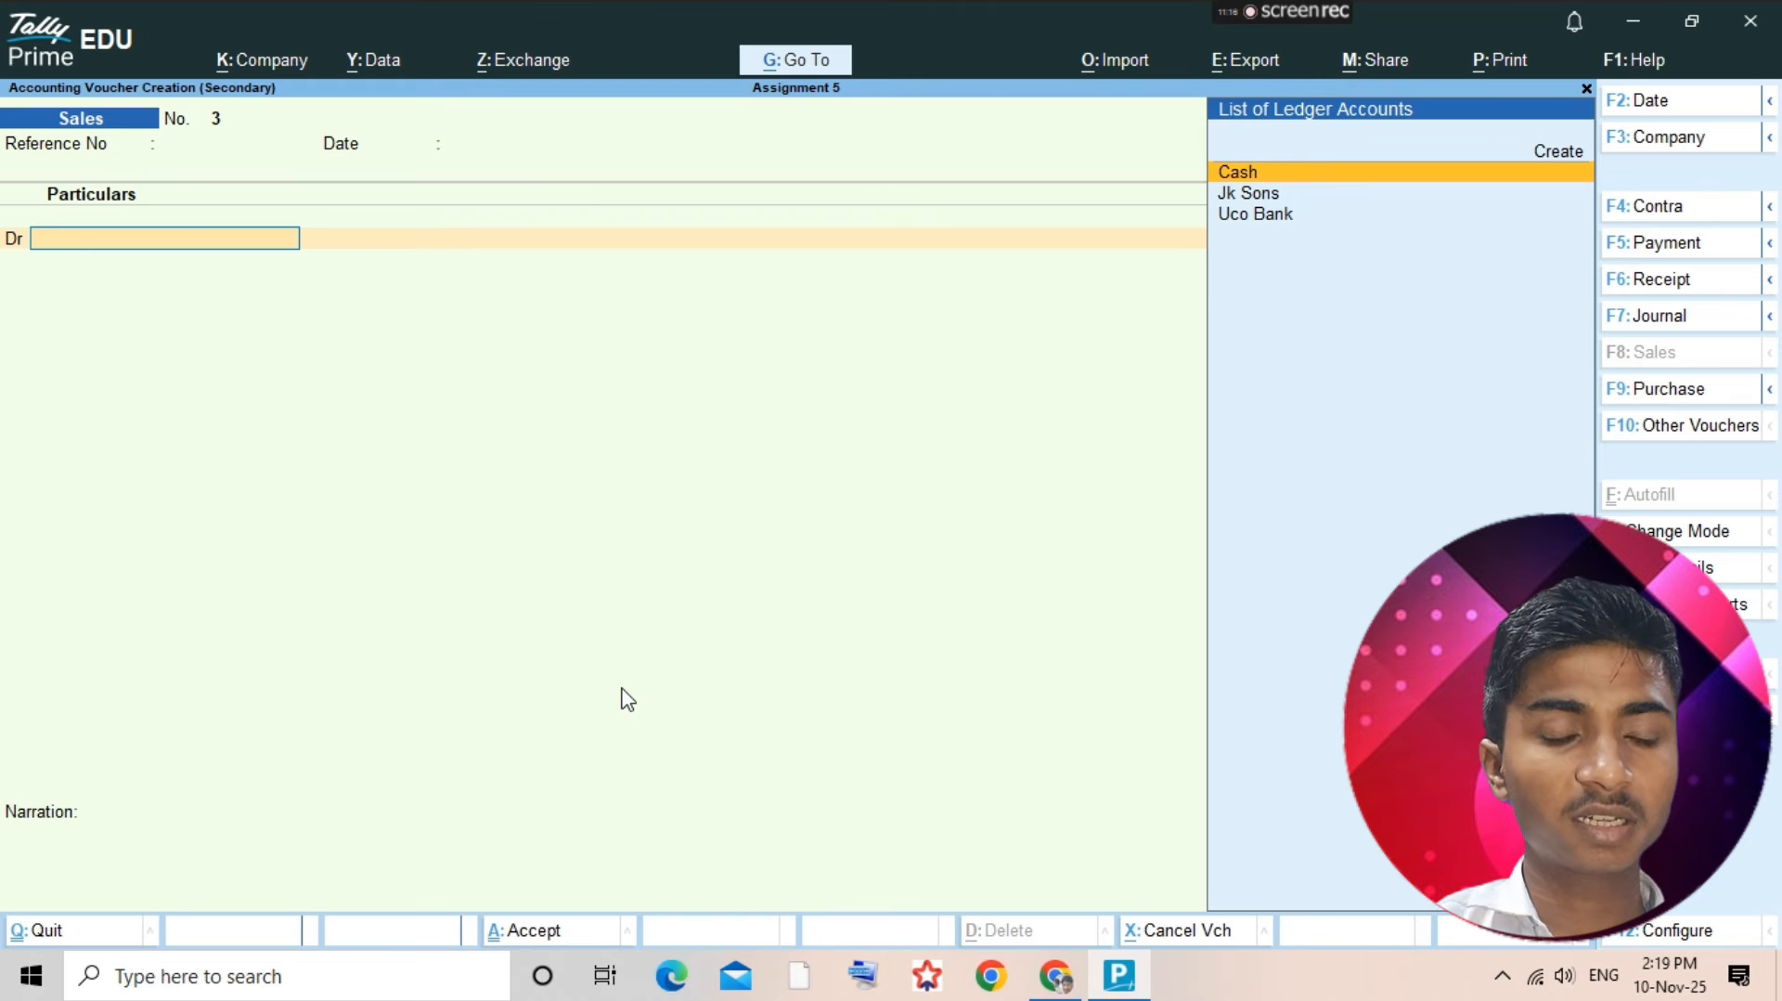
key(ctrl)
text(C)
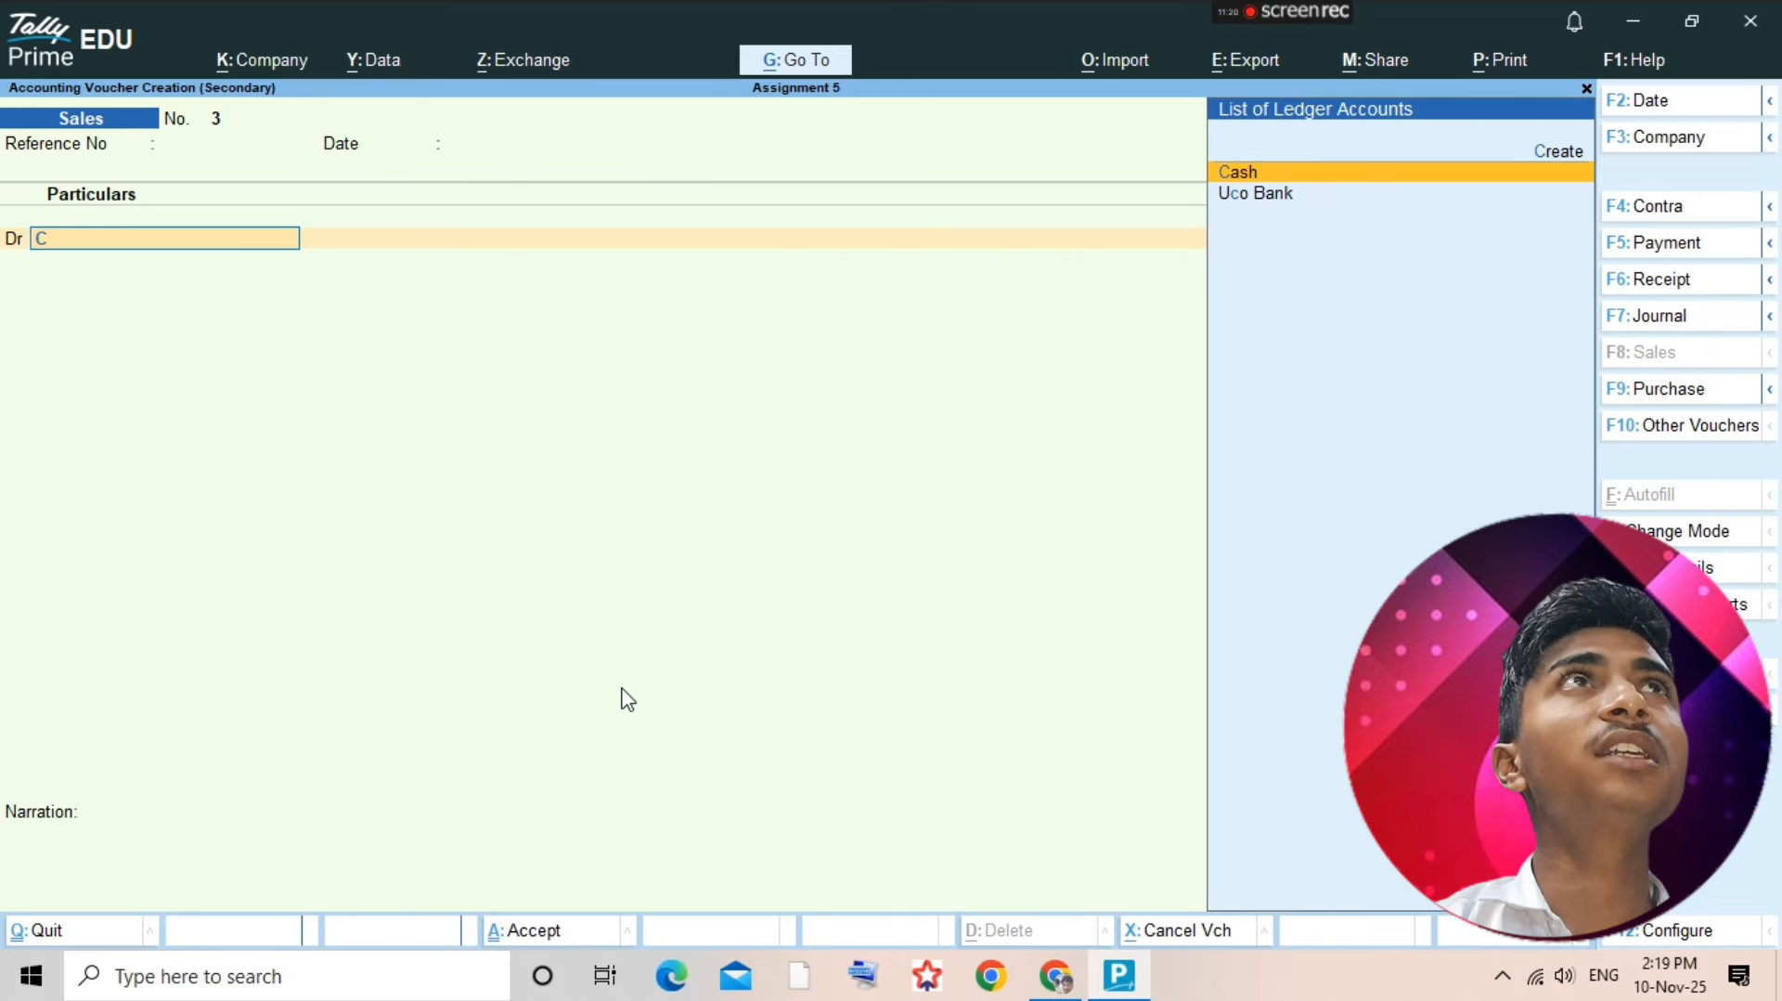
text(ash)
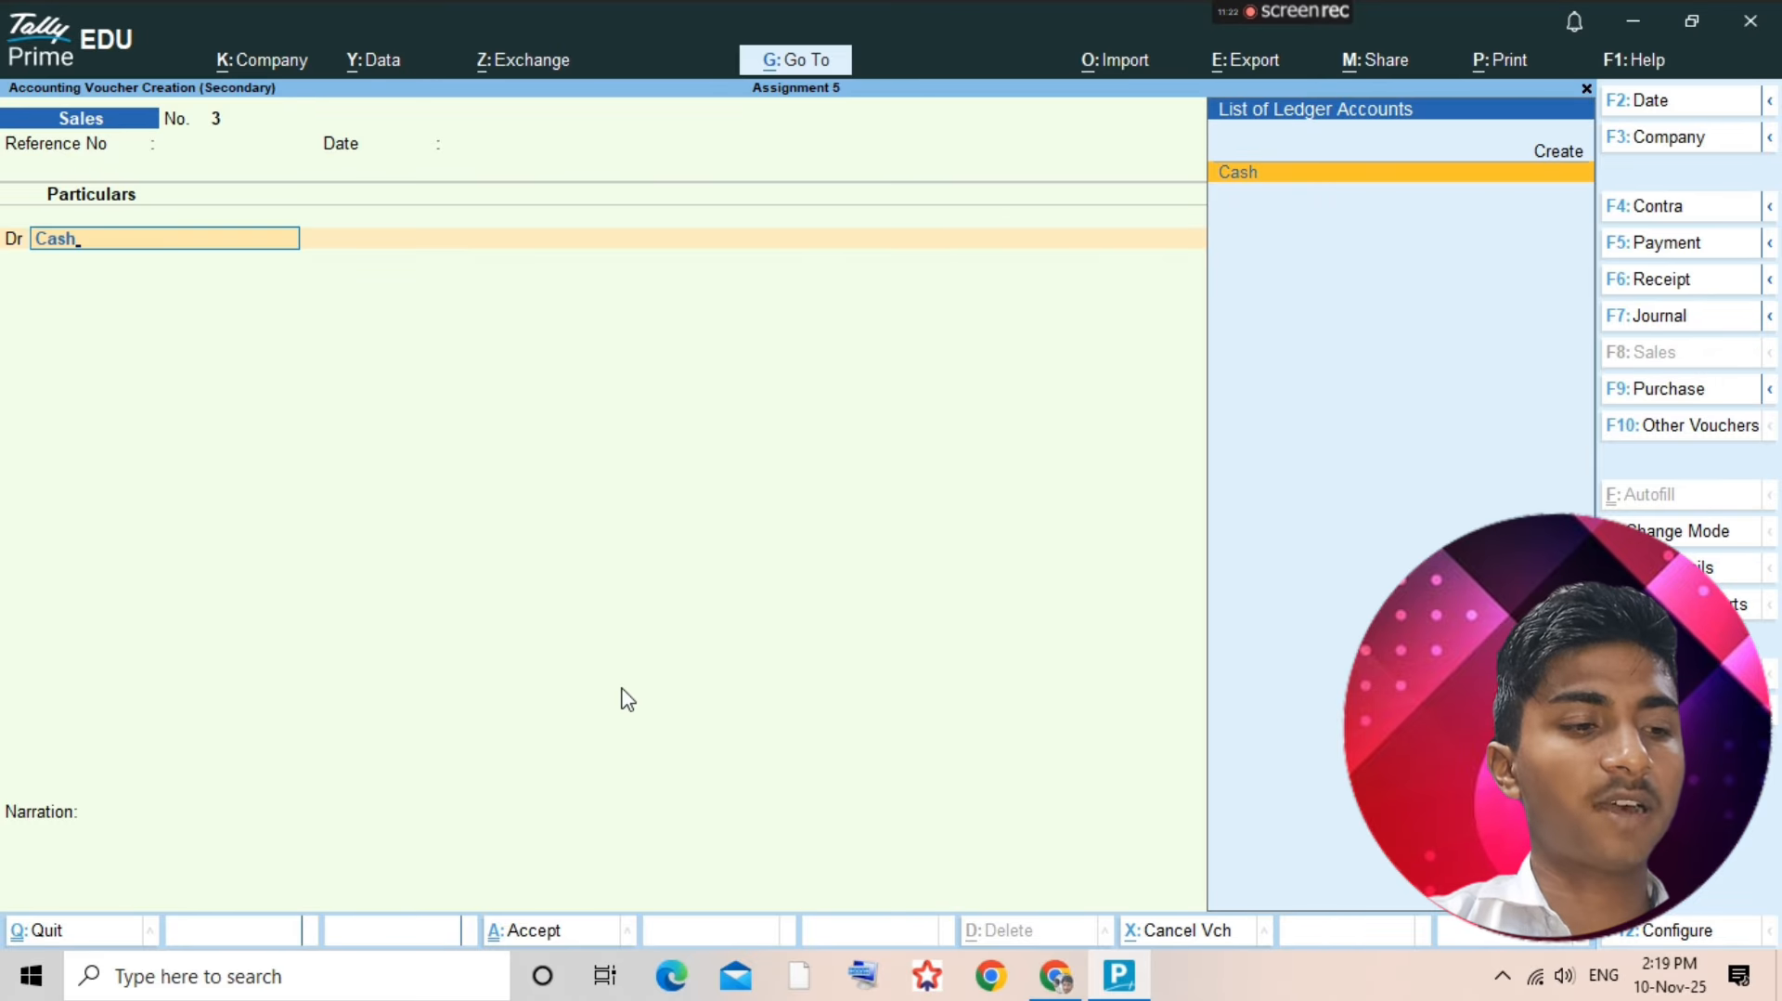
key(Return)
key(Return)
key(Return)
key(Return)
key(Return)
key(Return)
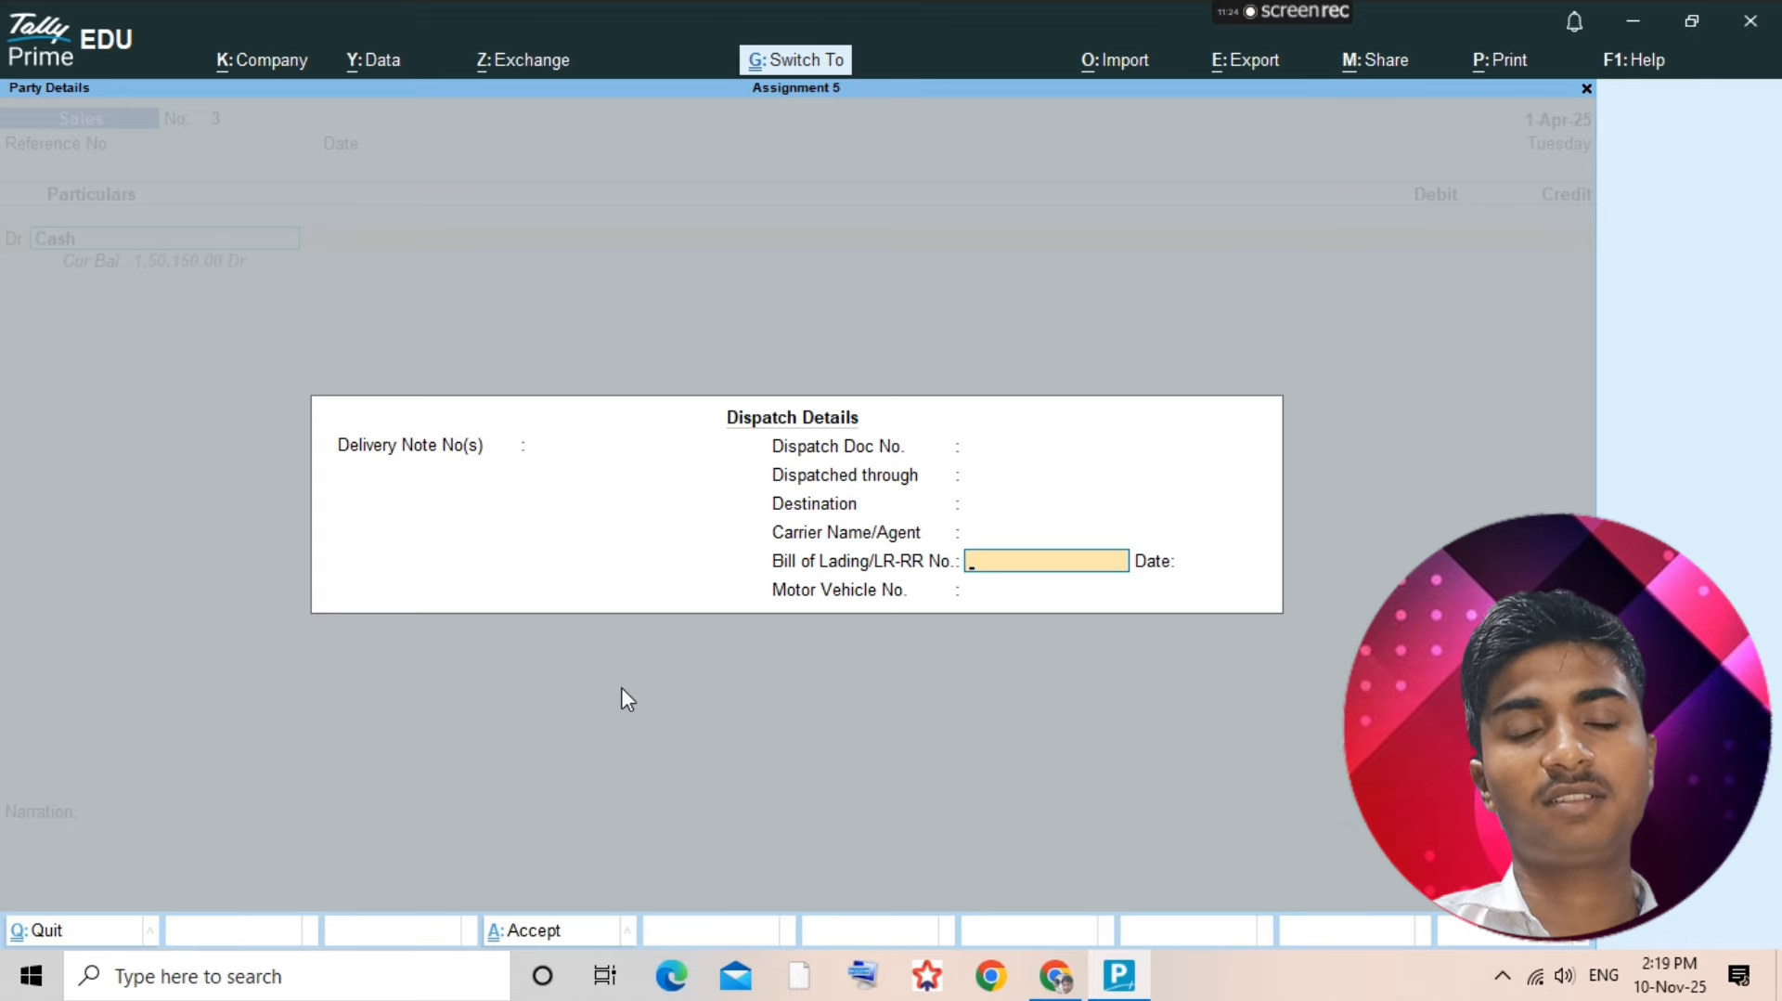
key(Return)
key(Return)
key(Return)
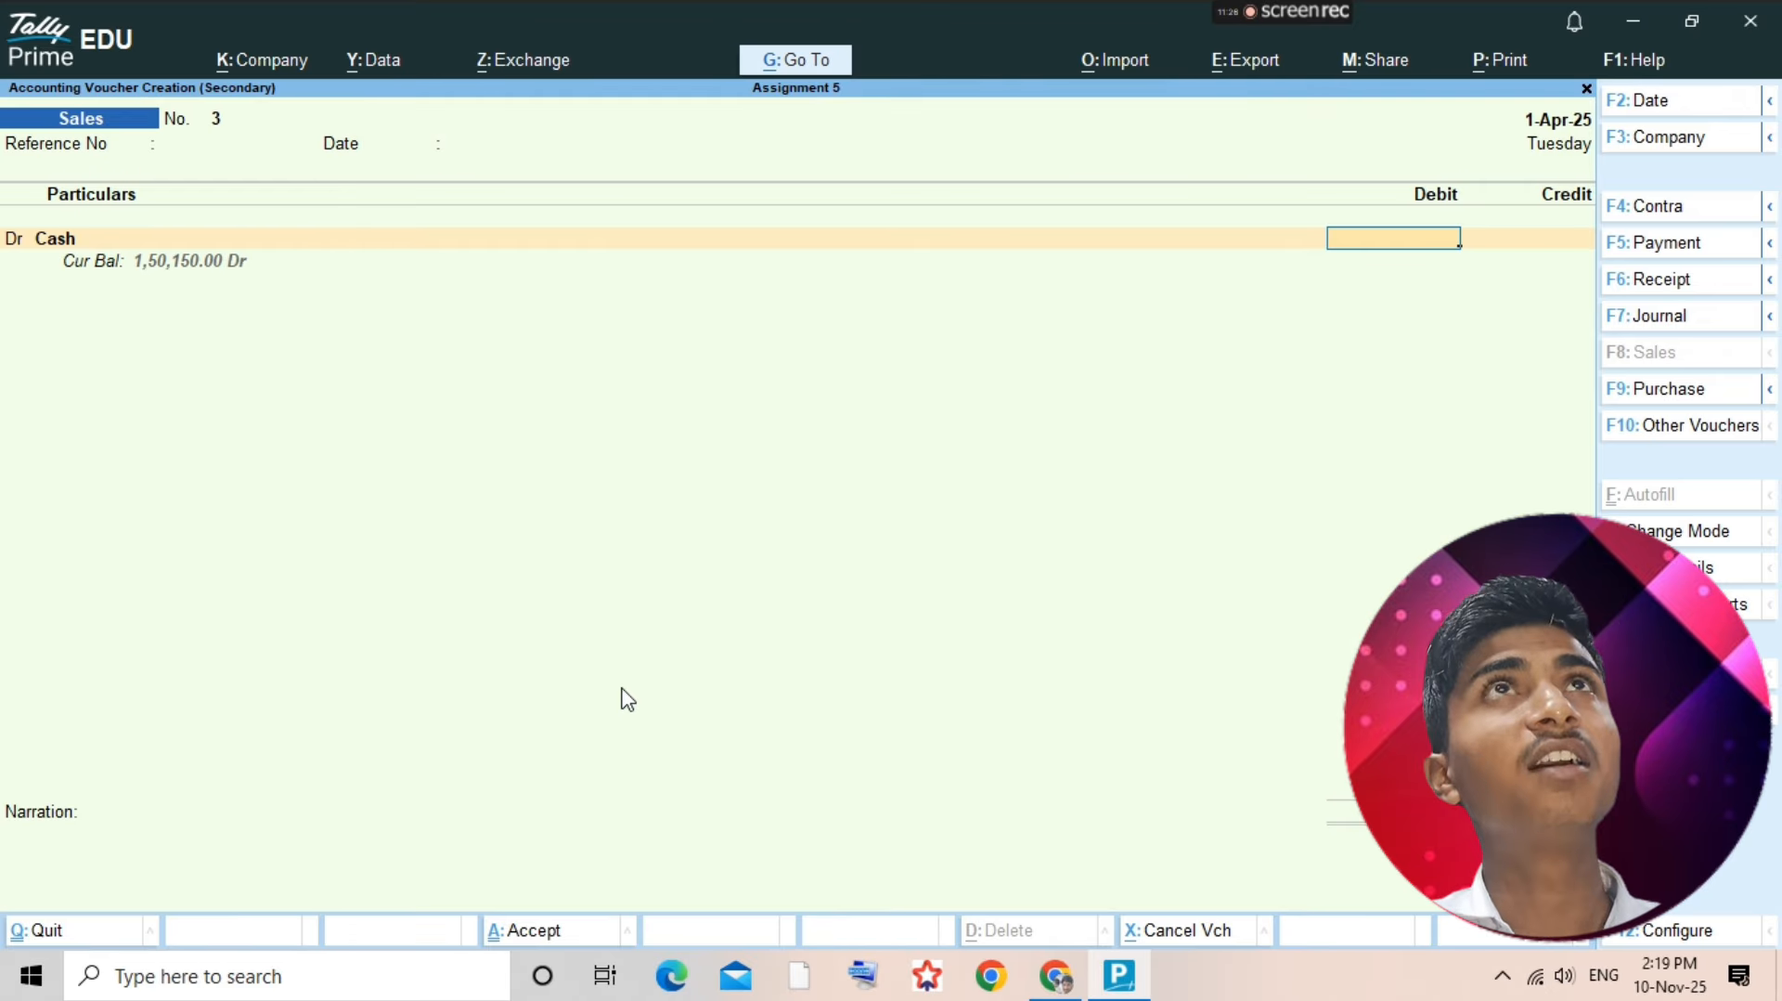
- Switch to the assignment PDF in Chrome and check the 9-5-2018 goods sold entry
key(alt+Tab)
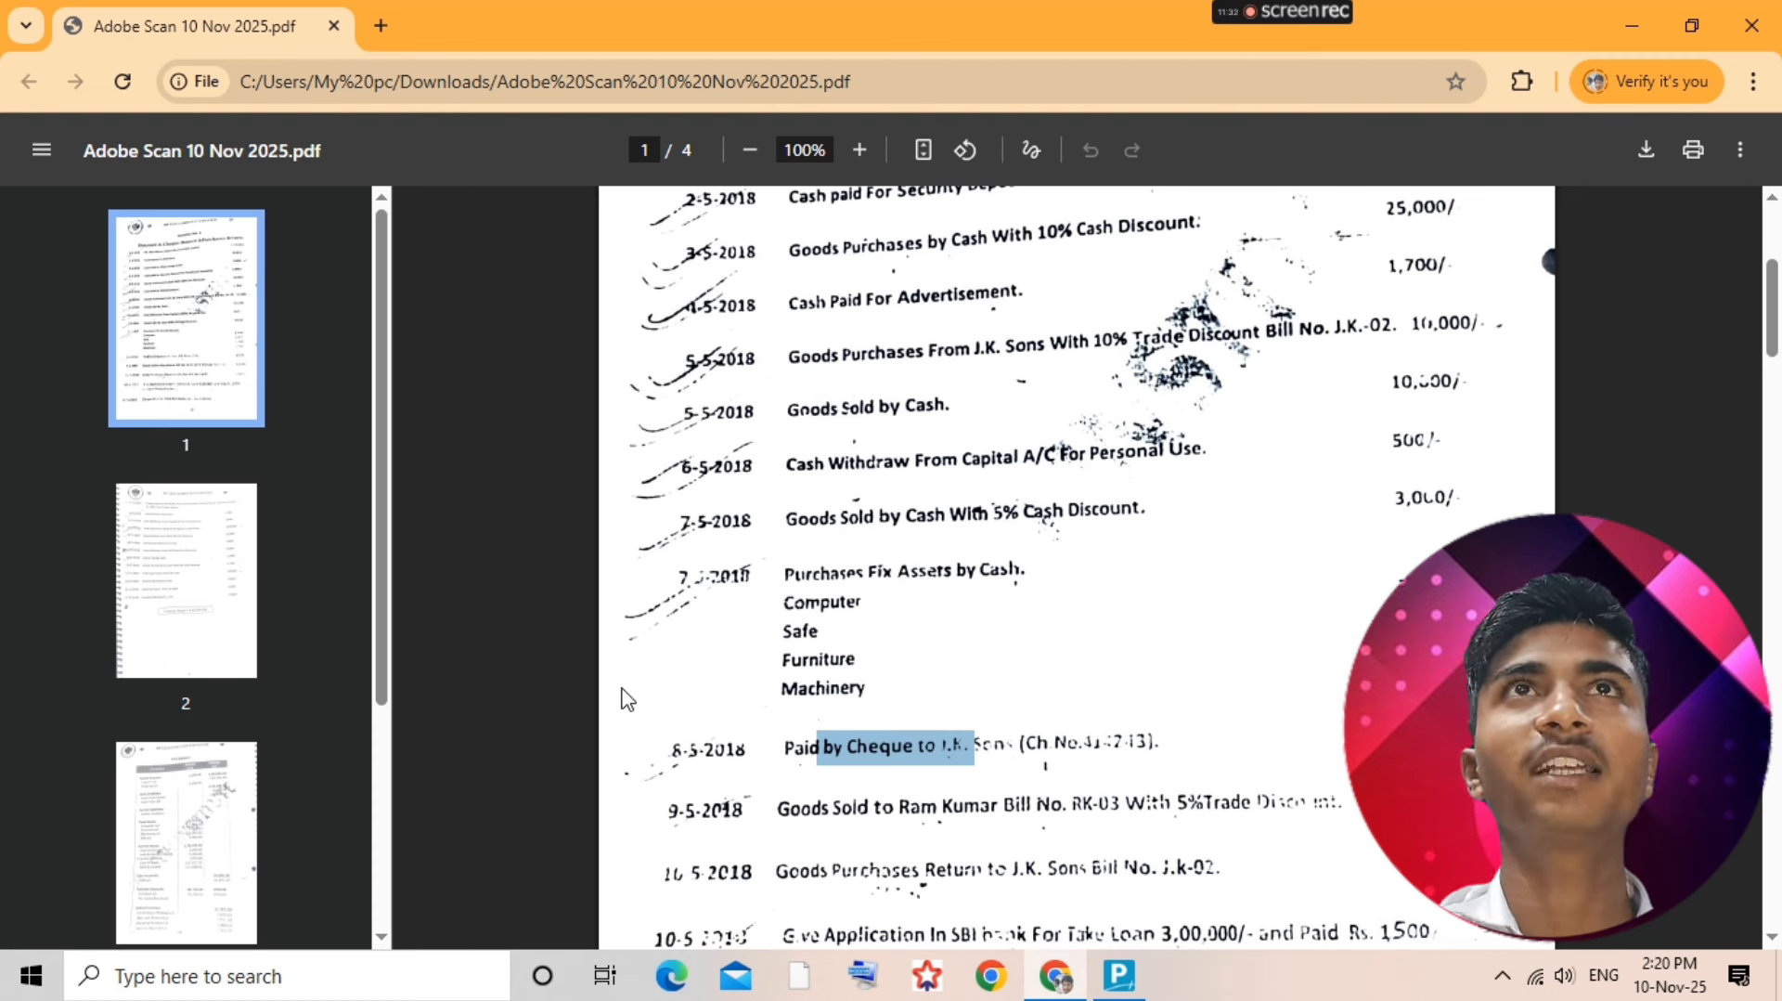
click(787, 804)
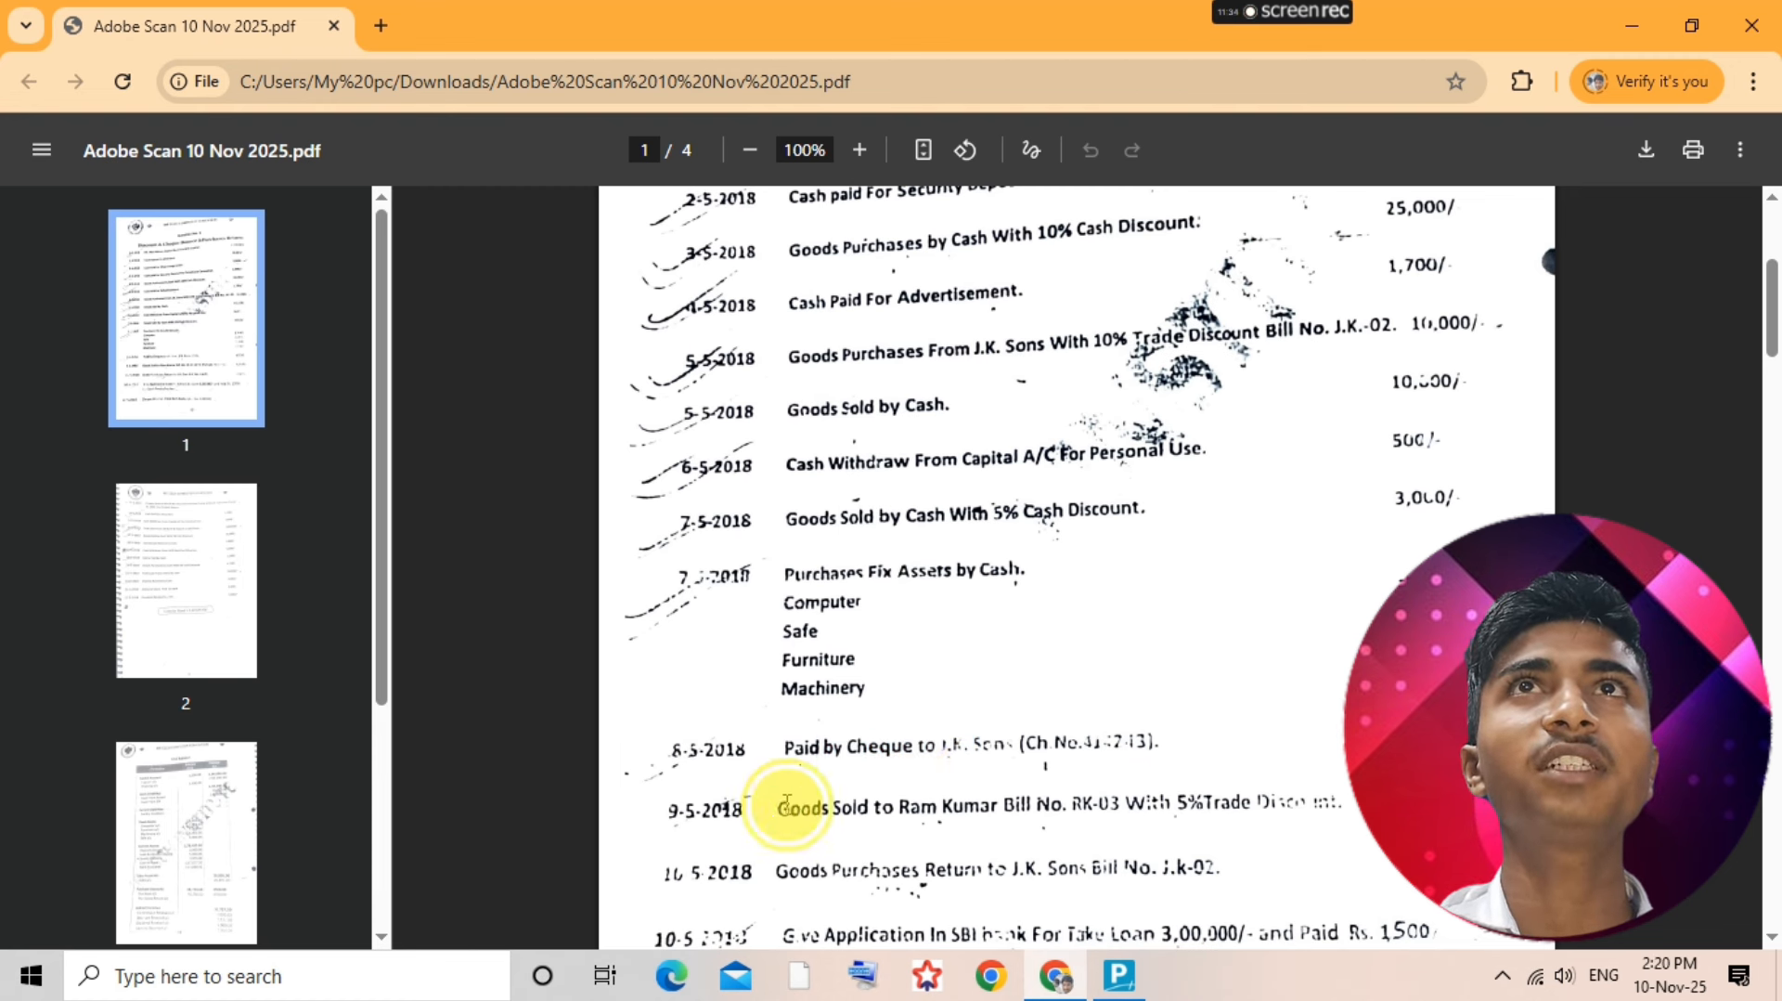
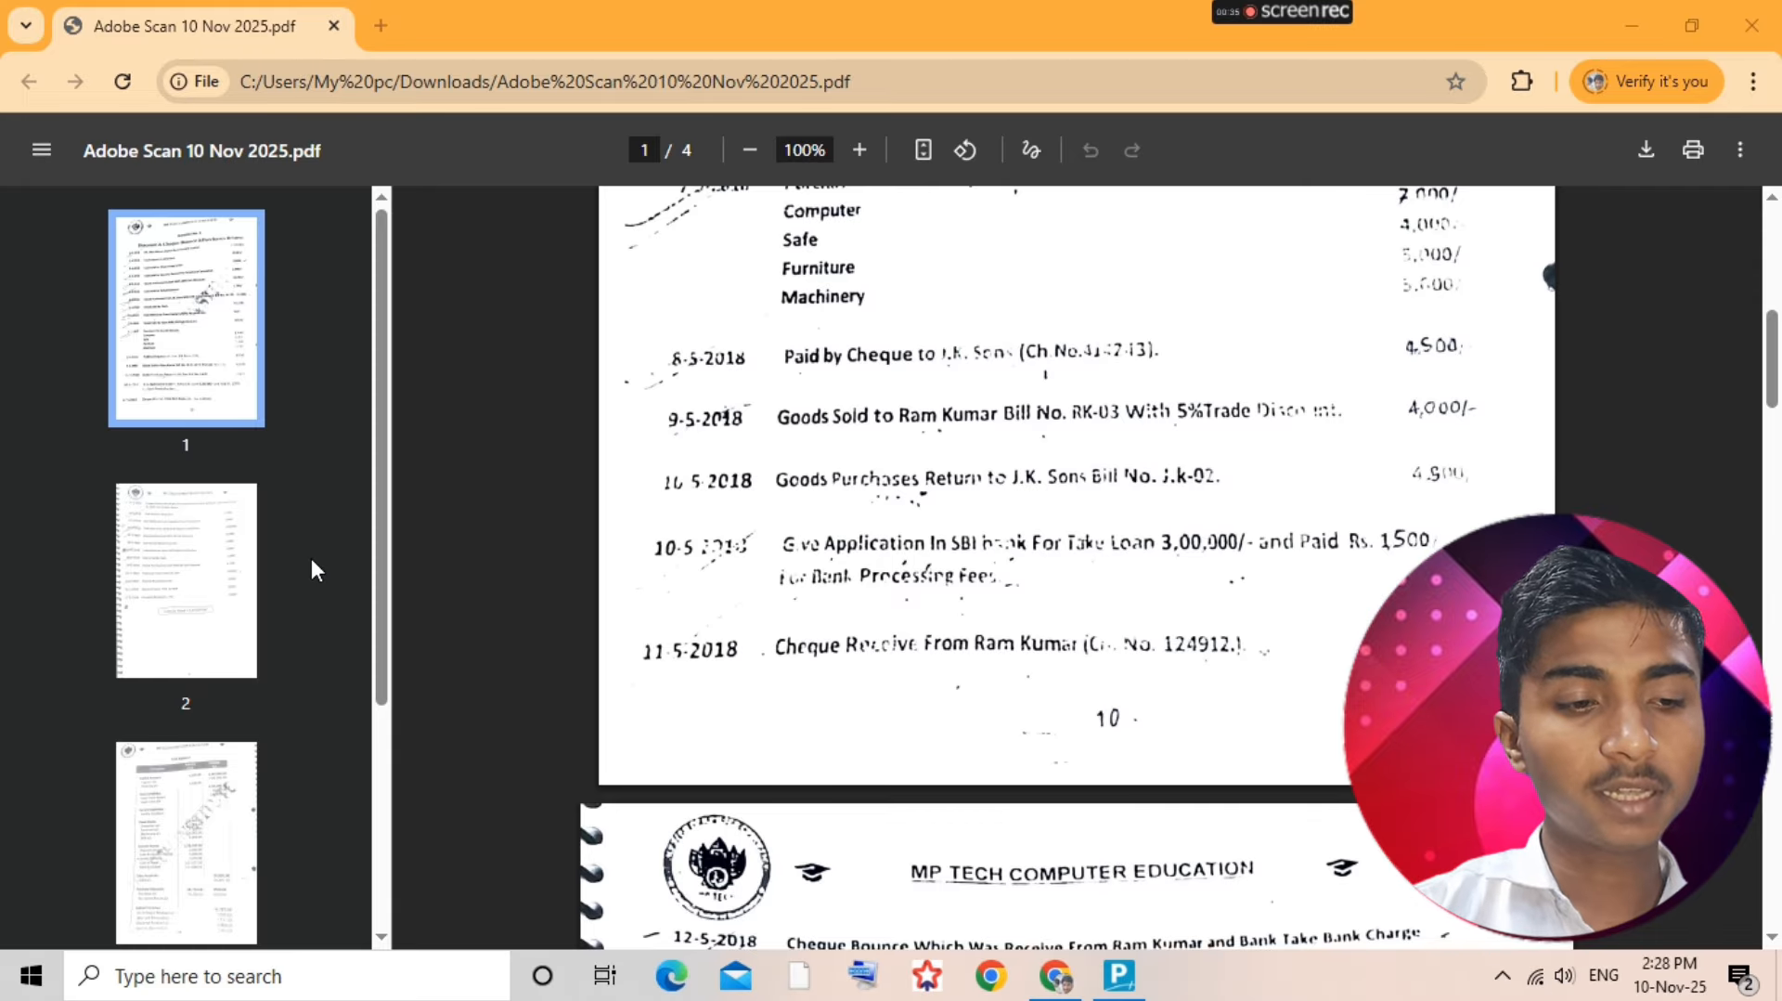
- Switch to TallyPrime, start a new ledger named Processing Fees, and filter its parent groups by "In"
key(alt+Tab)
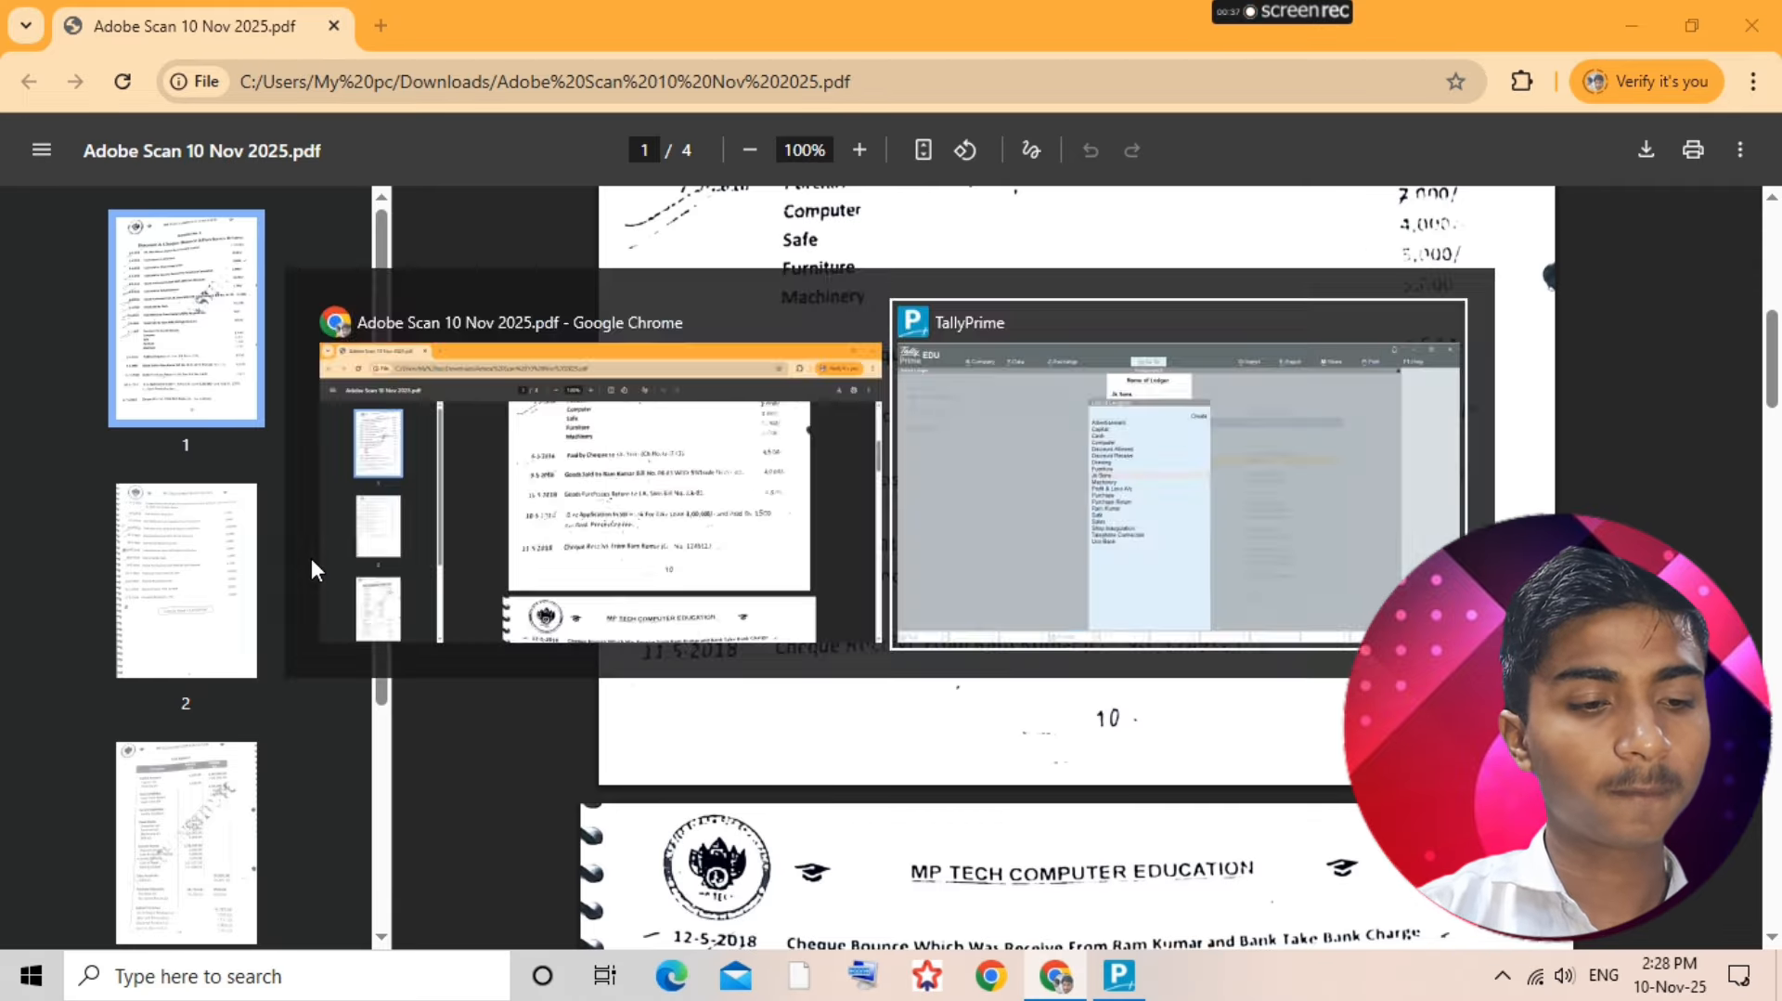
key(alt+c)
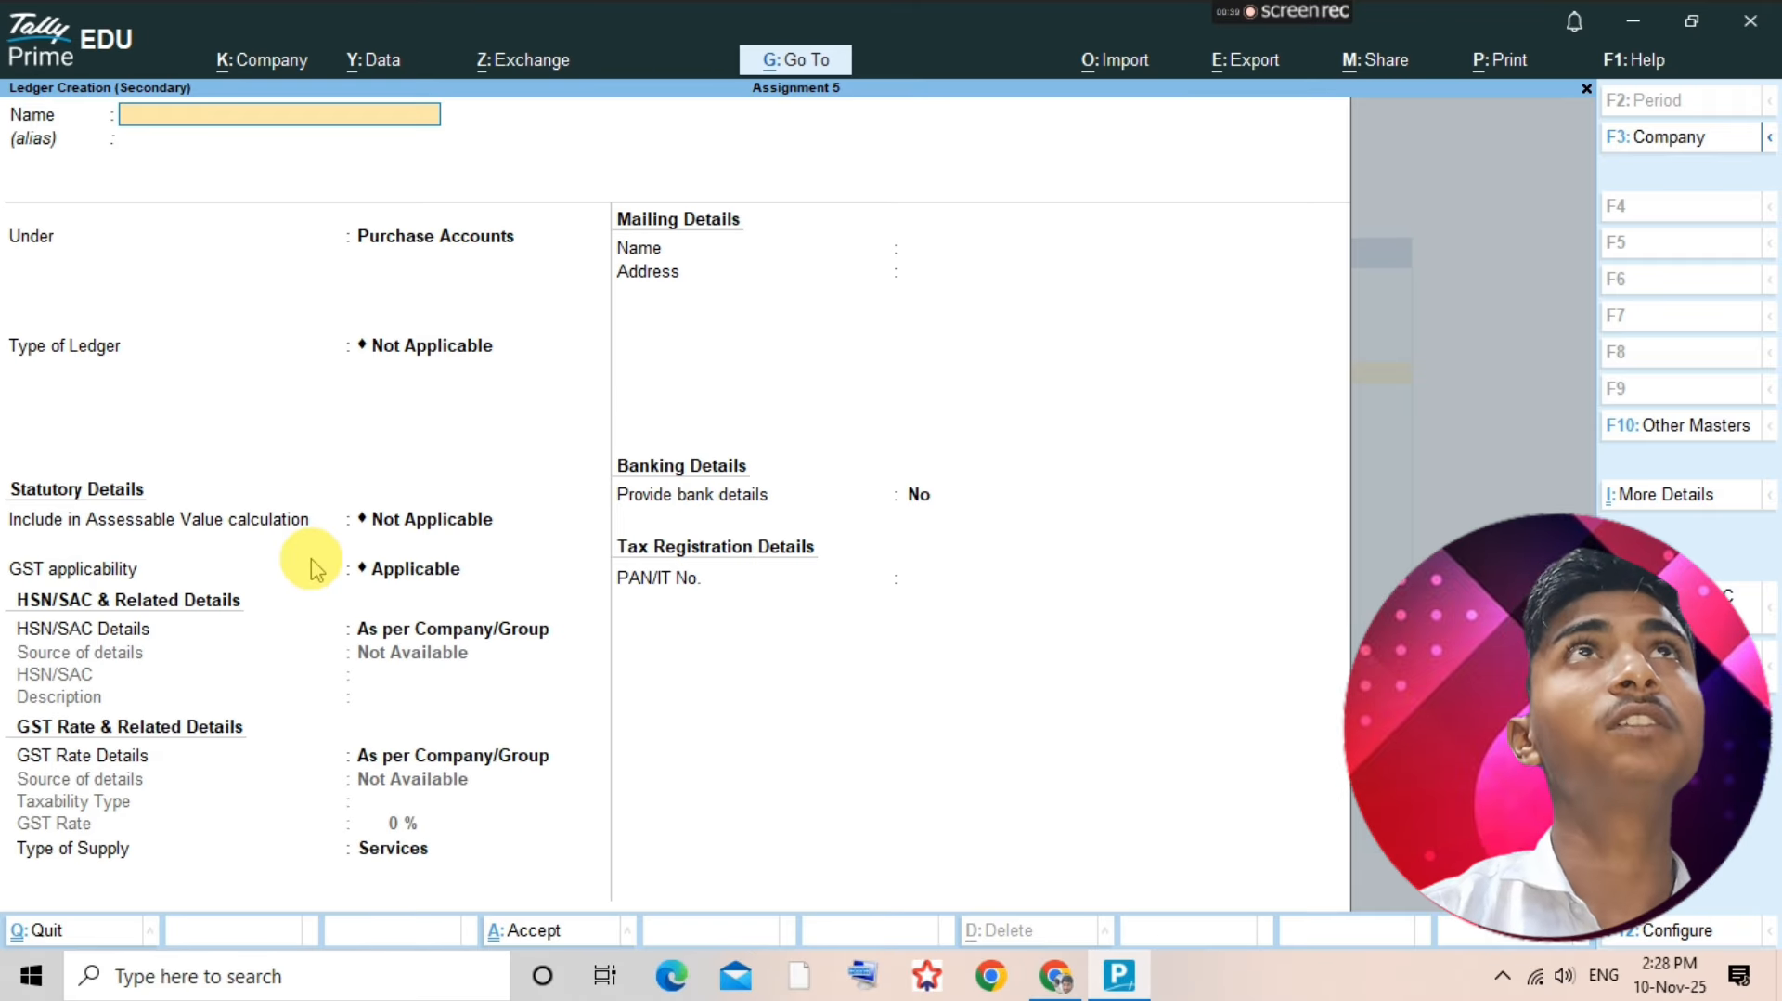
text(Processi)
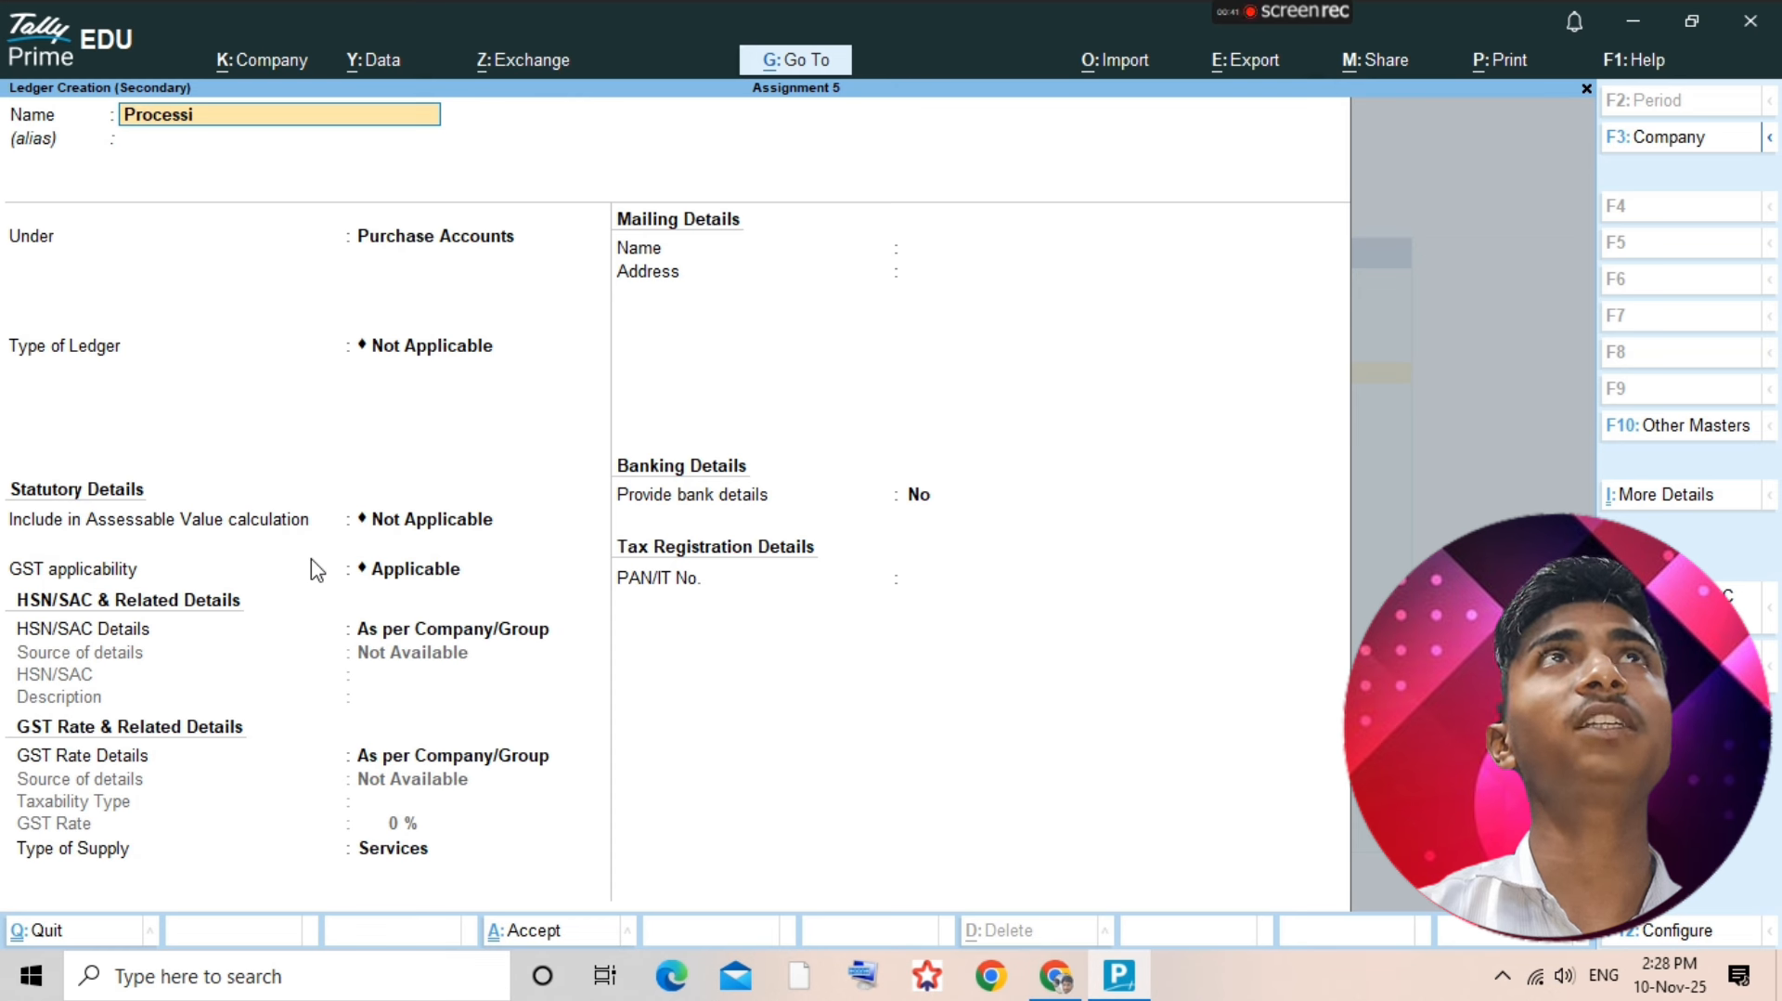
text(ng Fe)
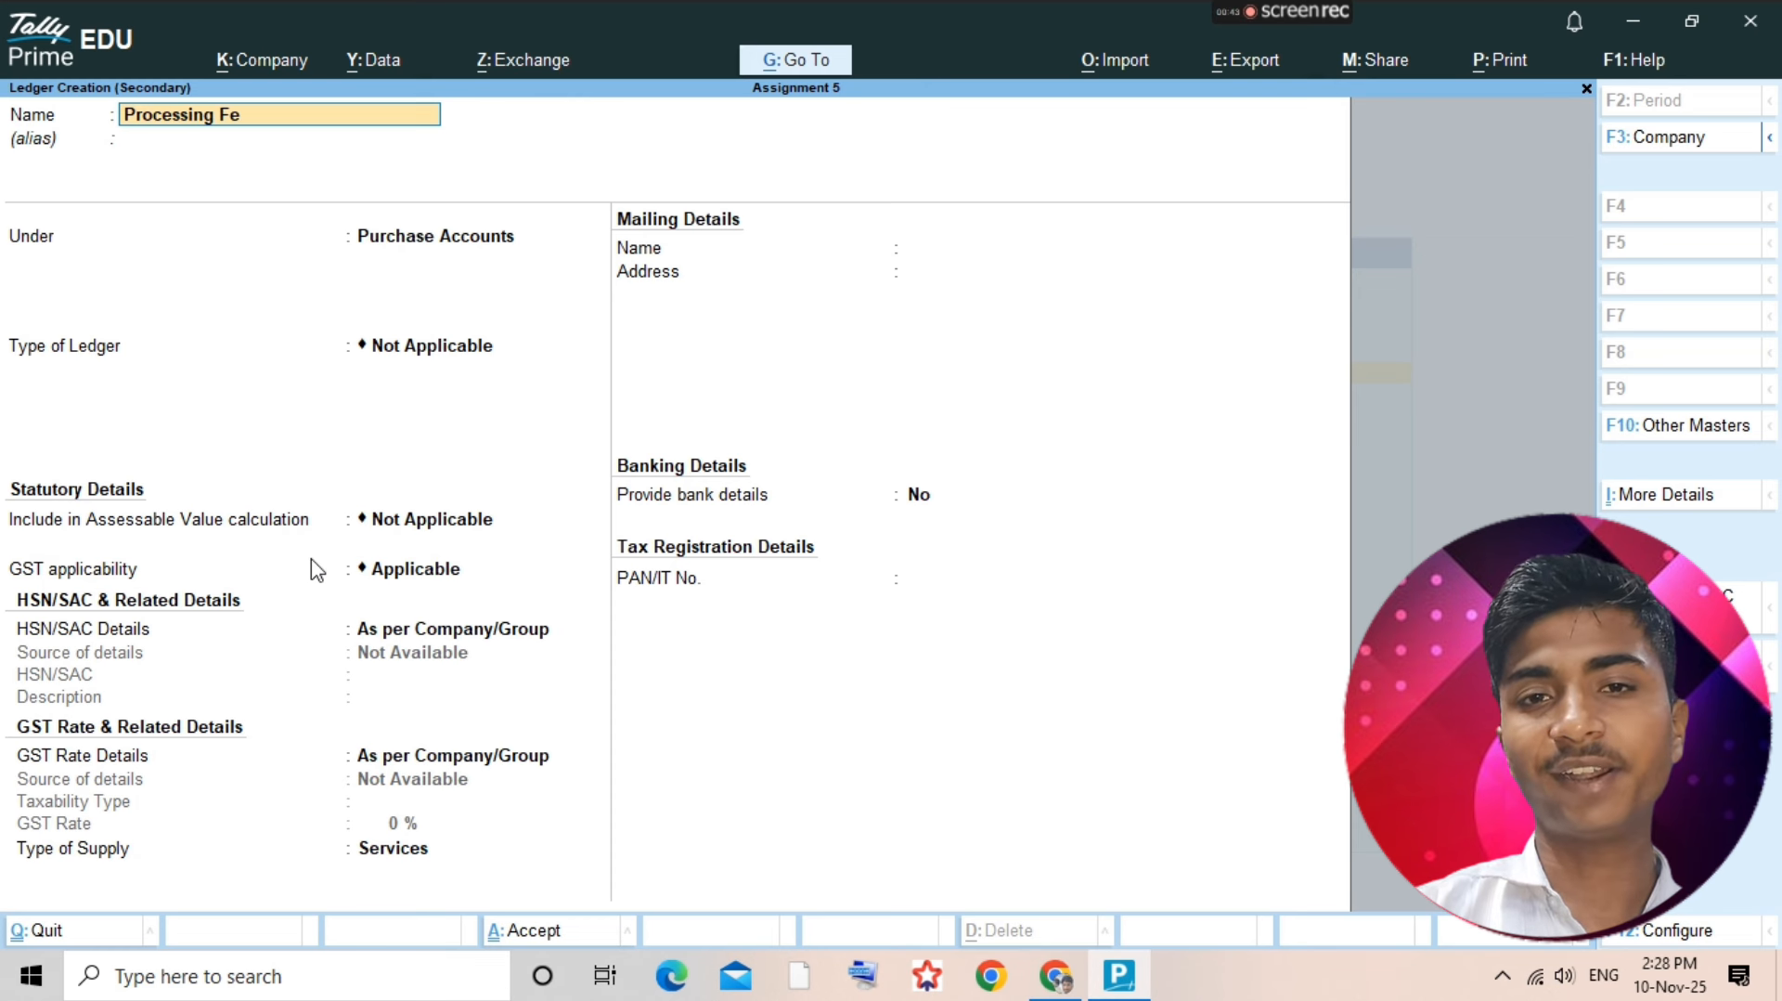
text(es)
key(Return)
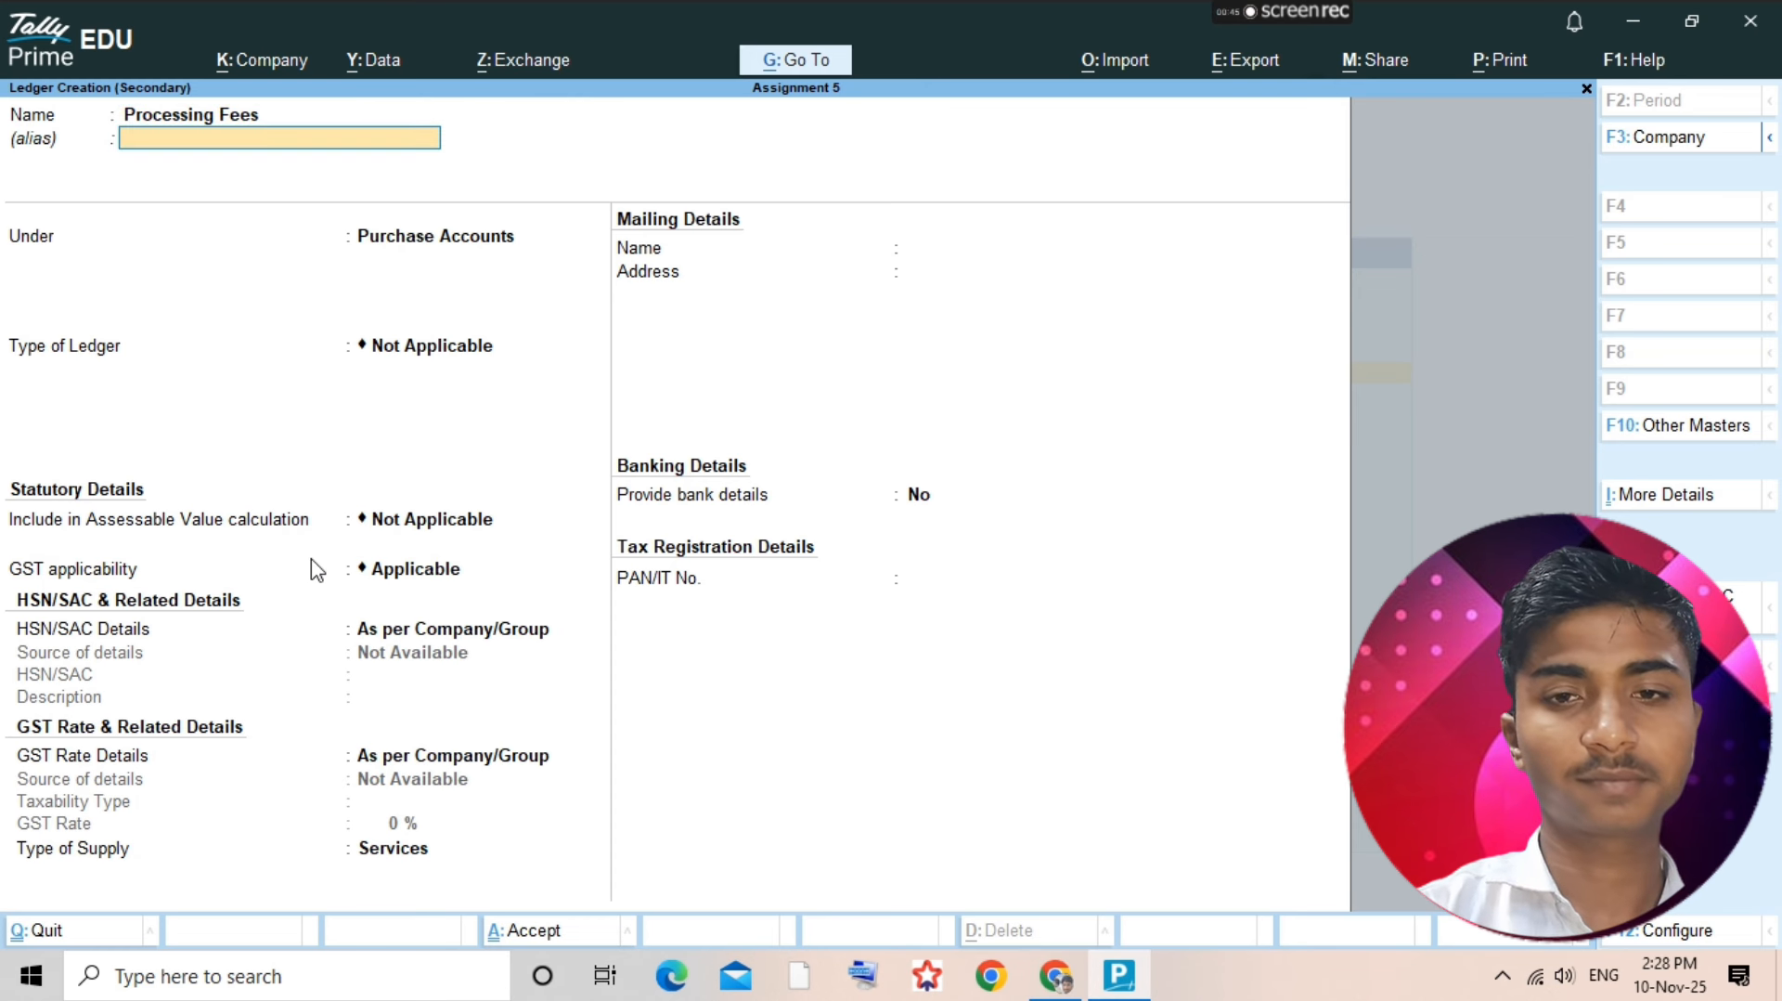
key(Return)
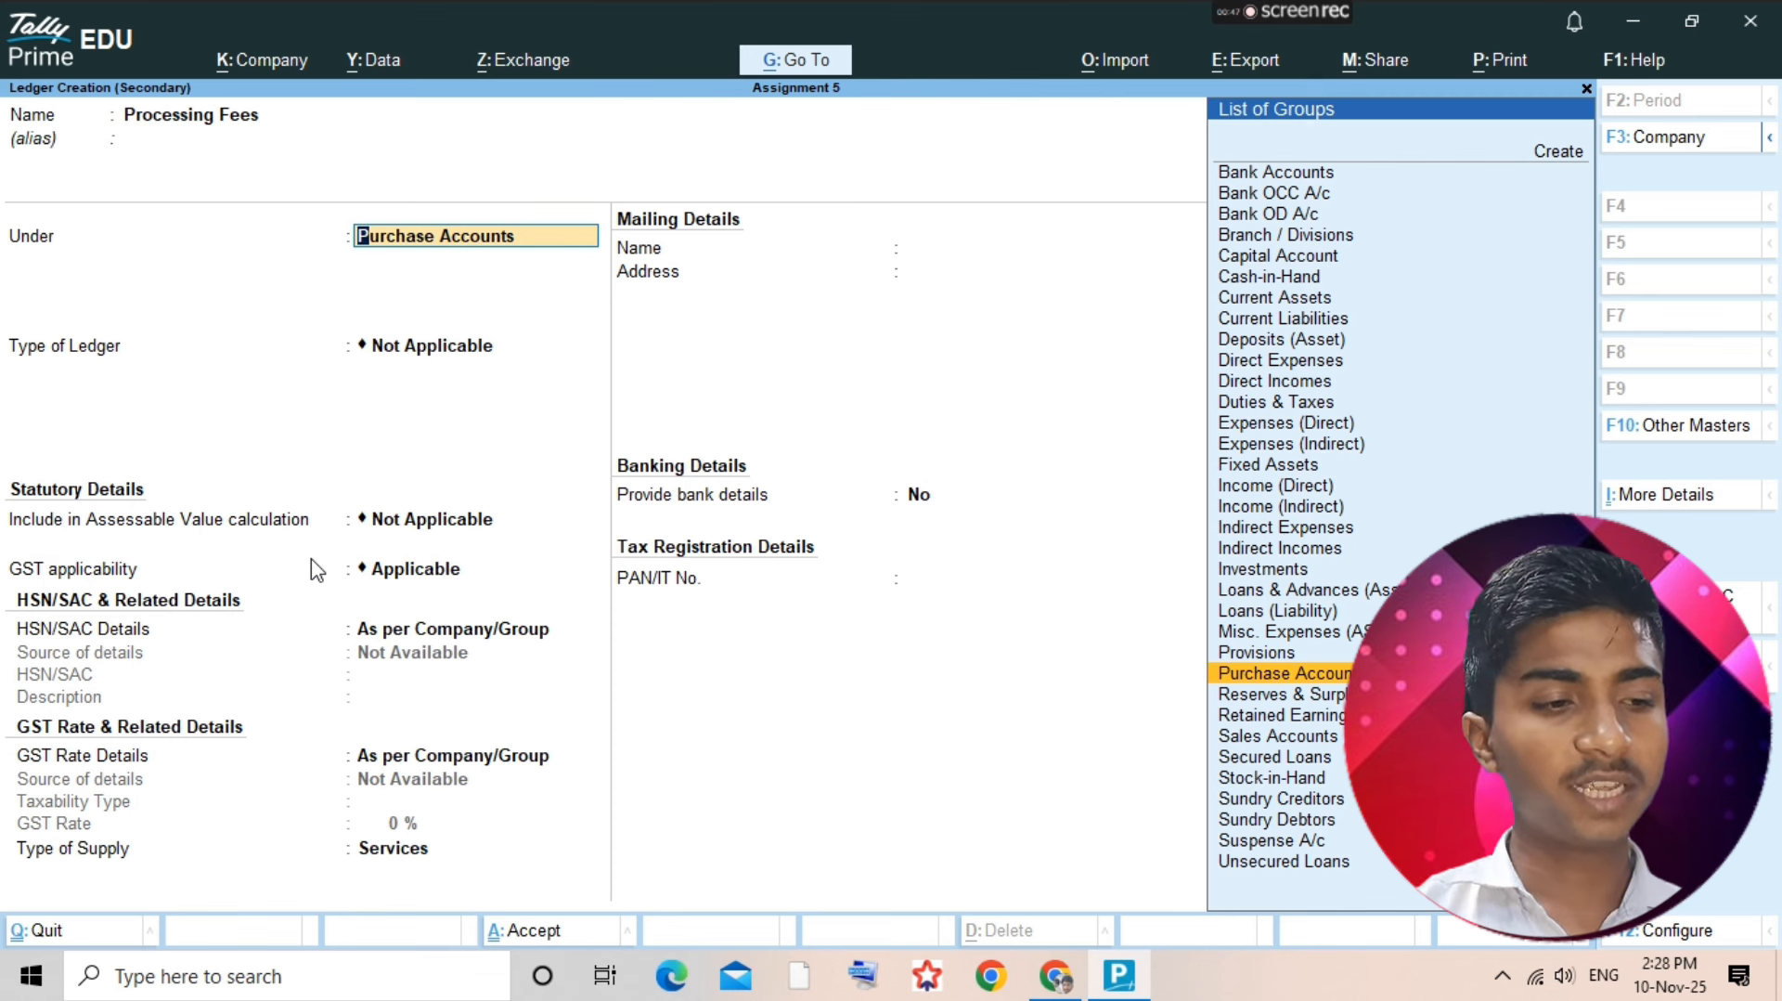
text(in)
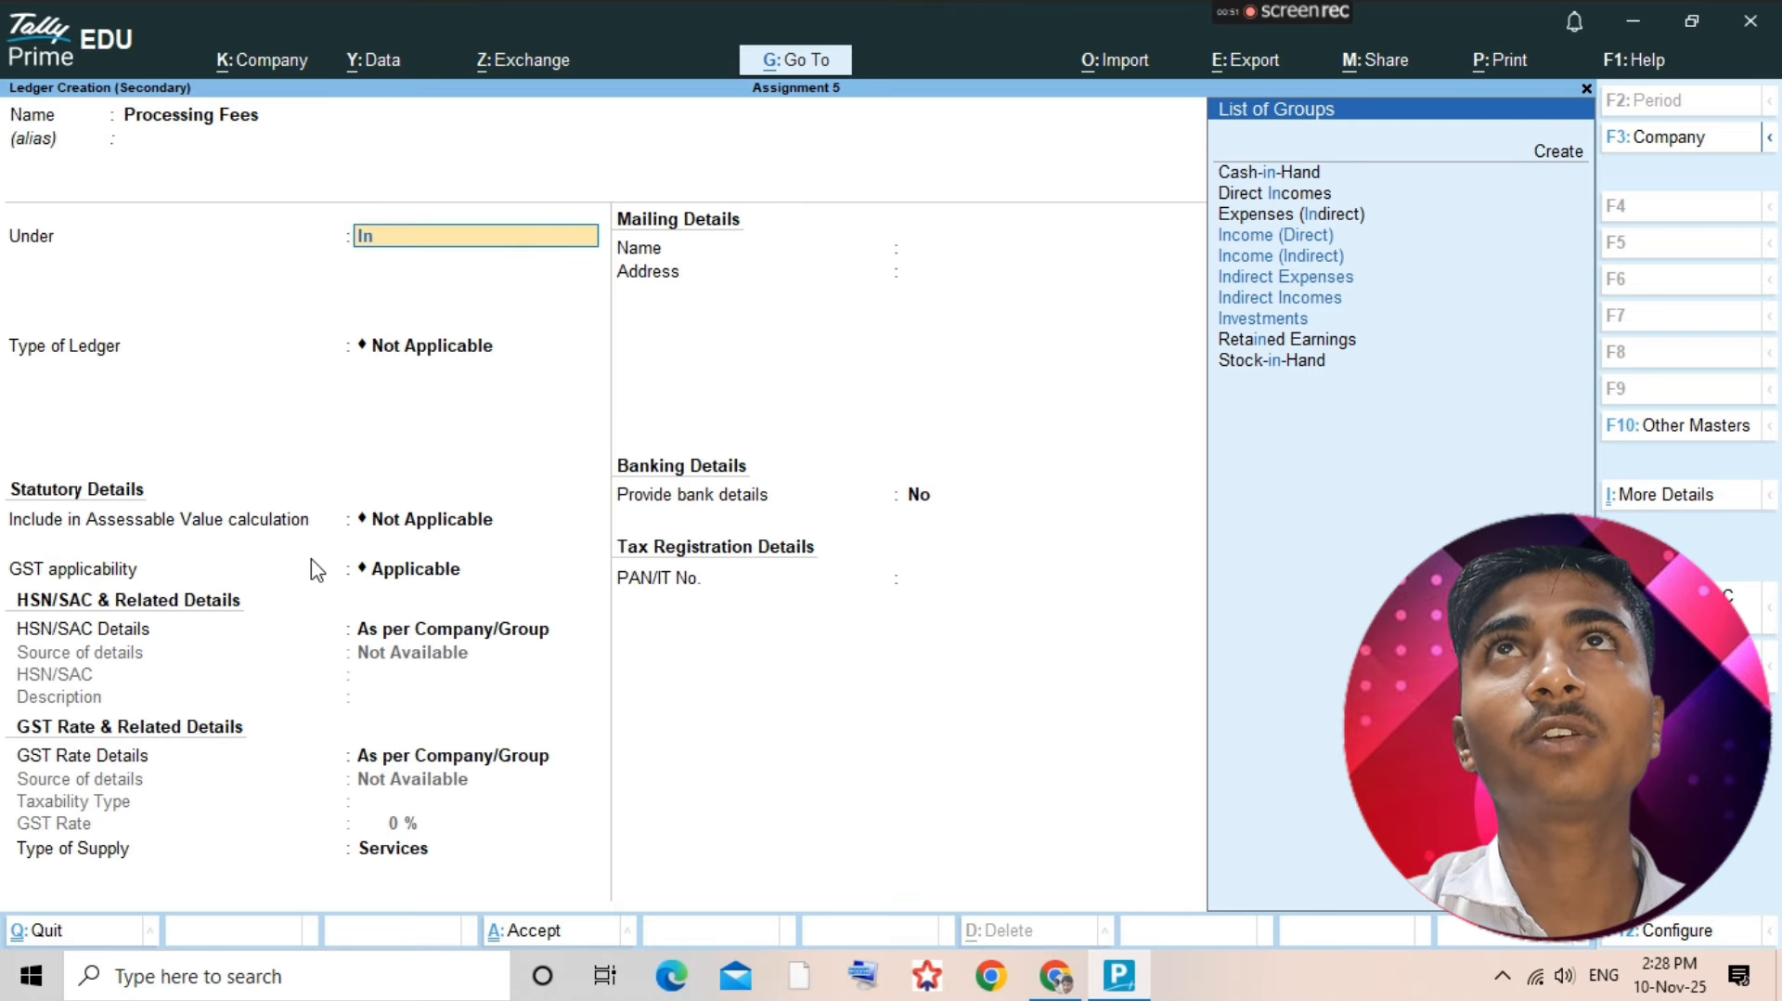
- Look up the Bank Processing Fees account in the trial balance of the assignment PDF in Chrome to find its group
key(alt+Tab)
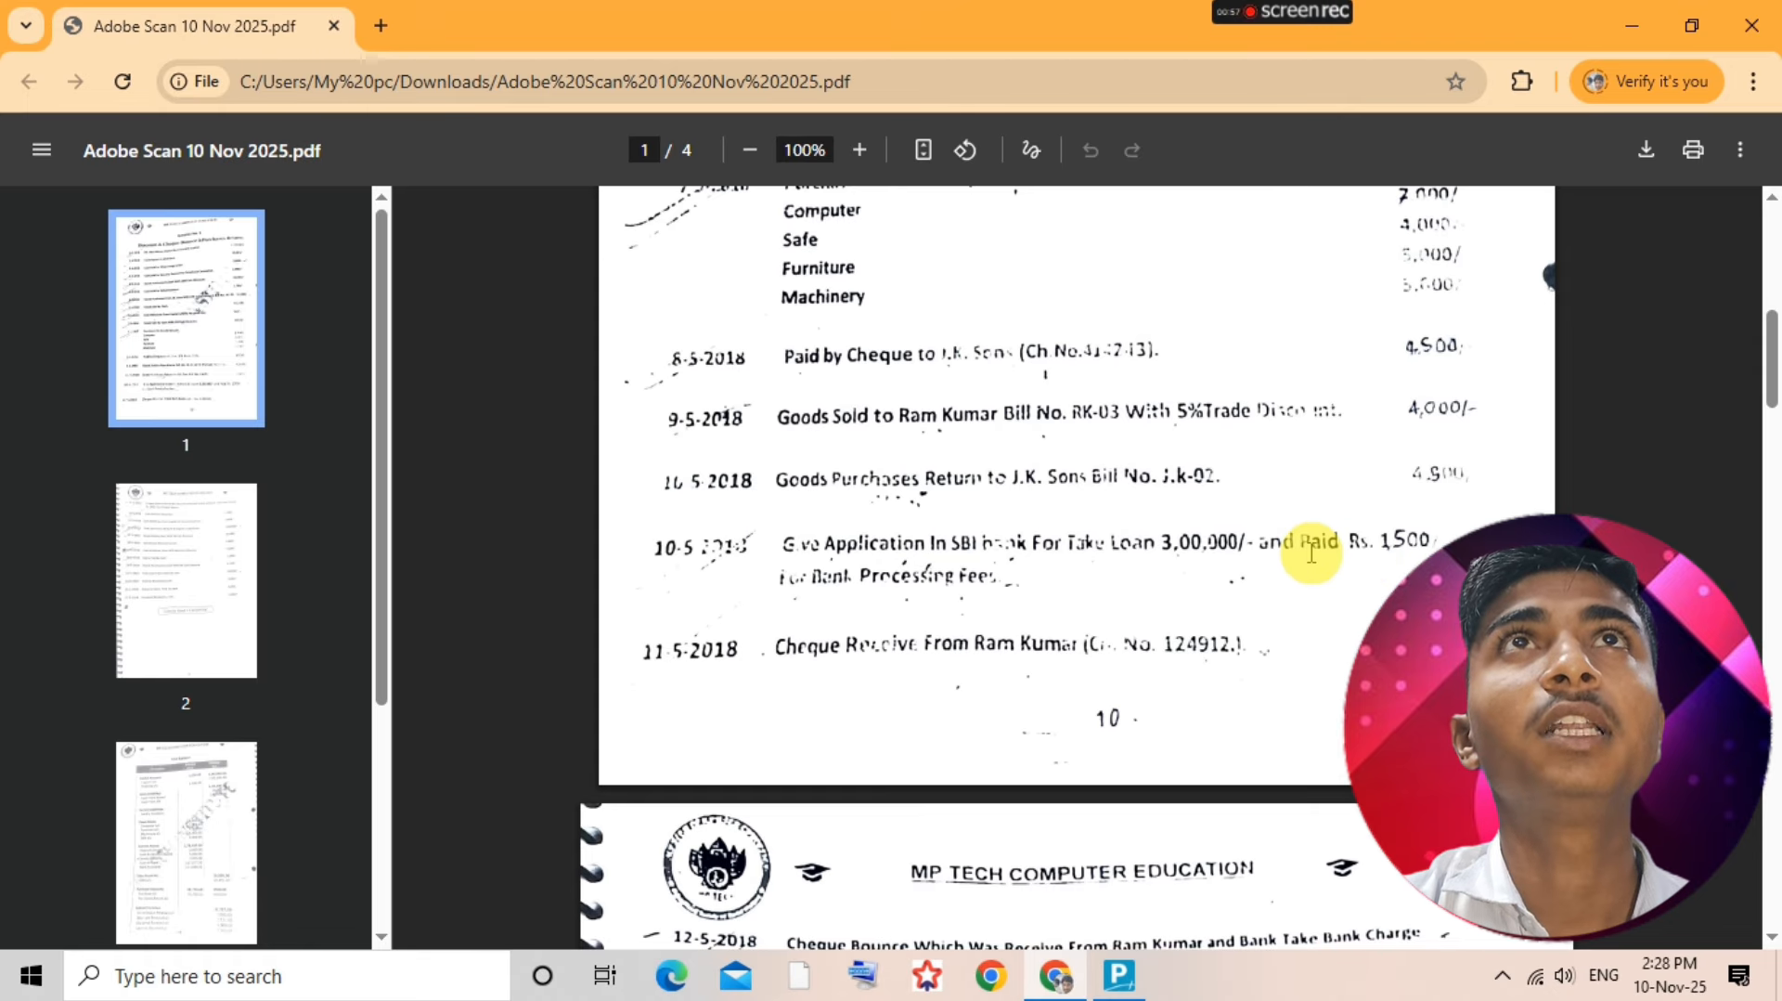
scroll(998, 775, down, 20)
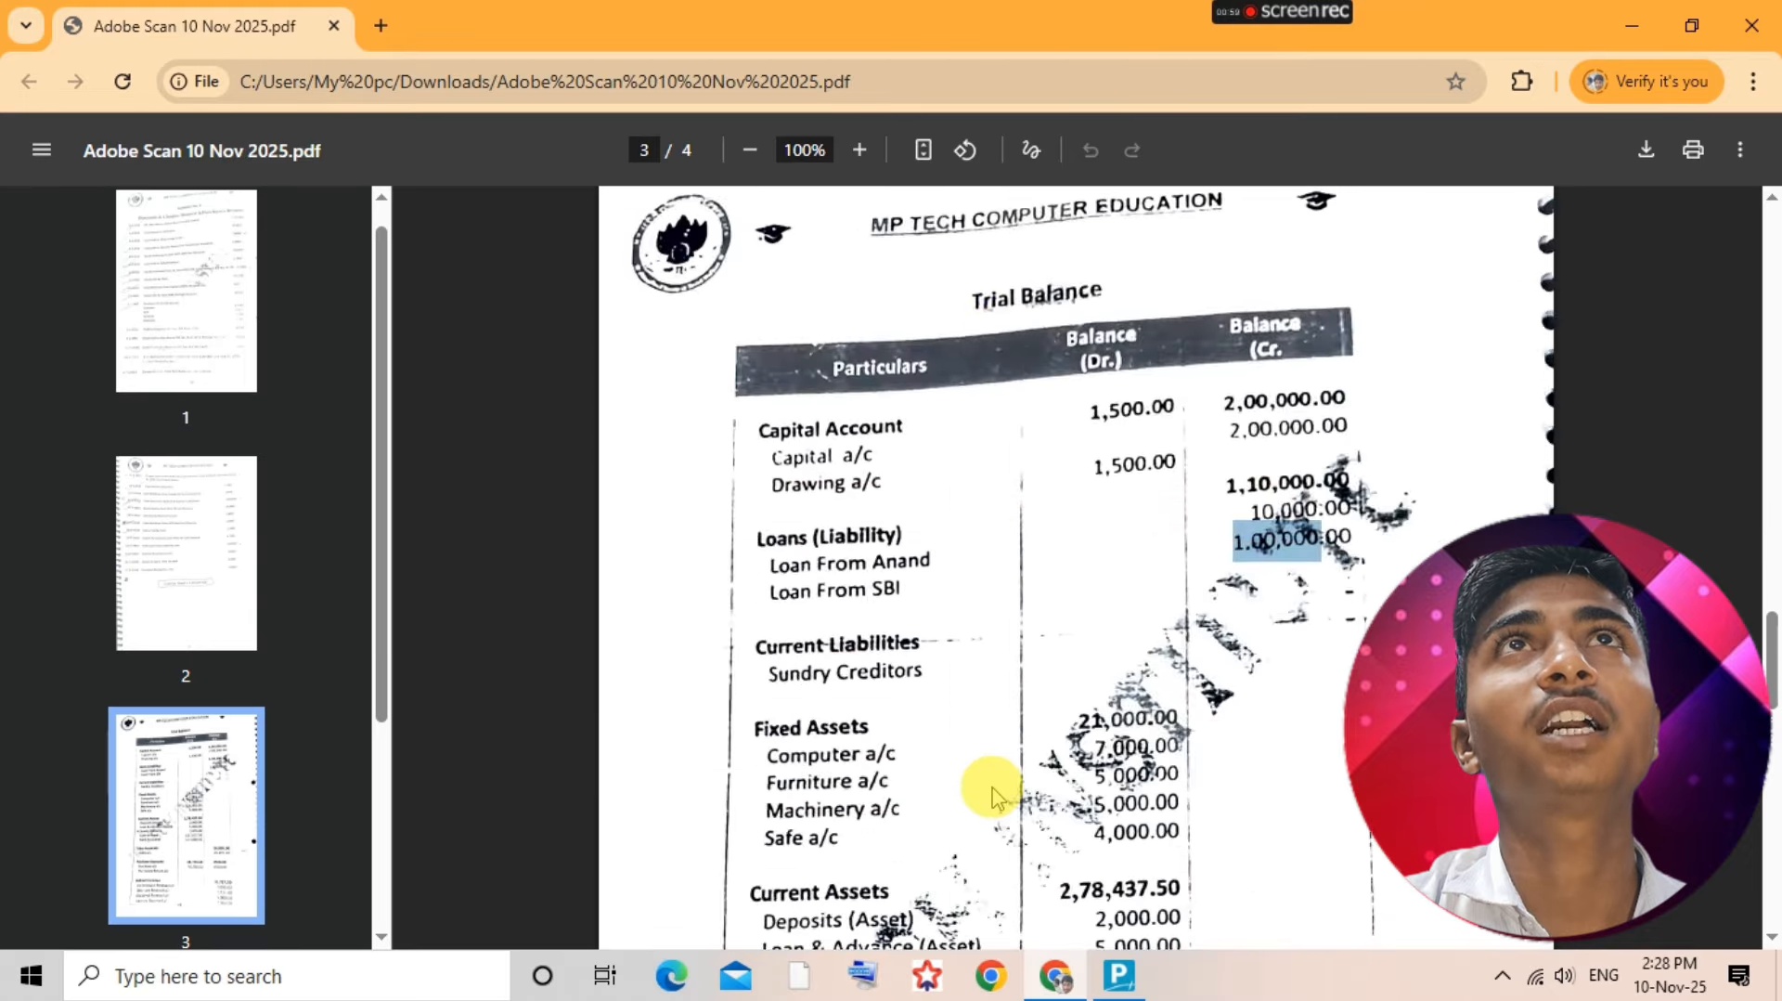
scroll(993, 794, down, 5)
scroll(993, 789, up, 3)
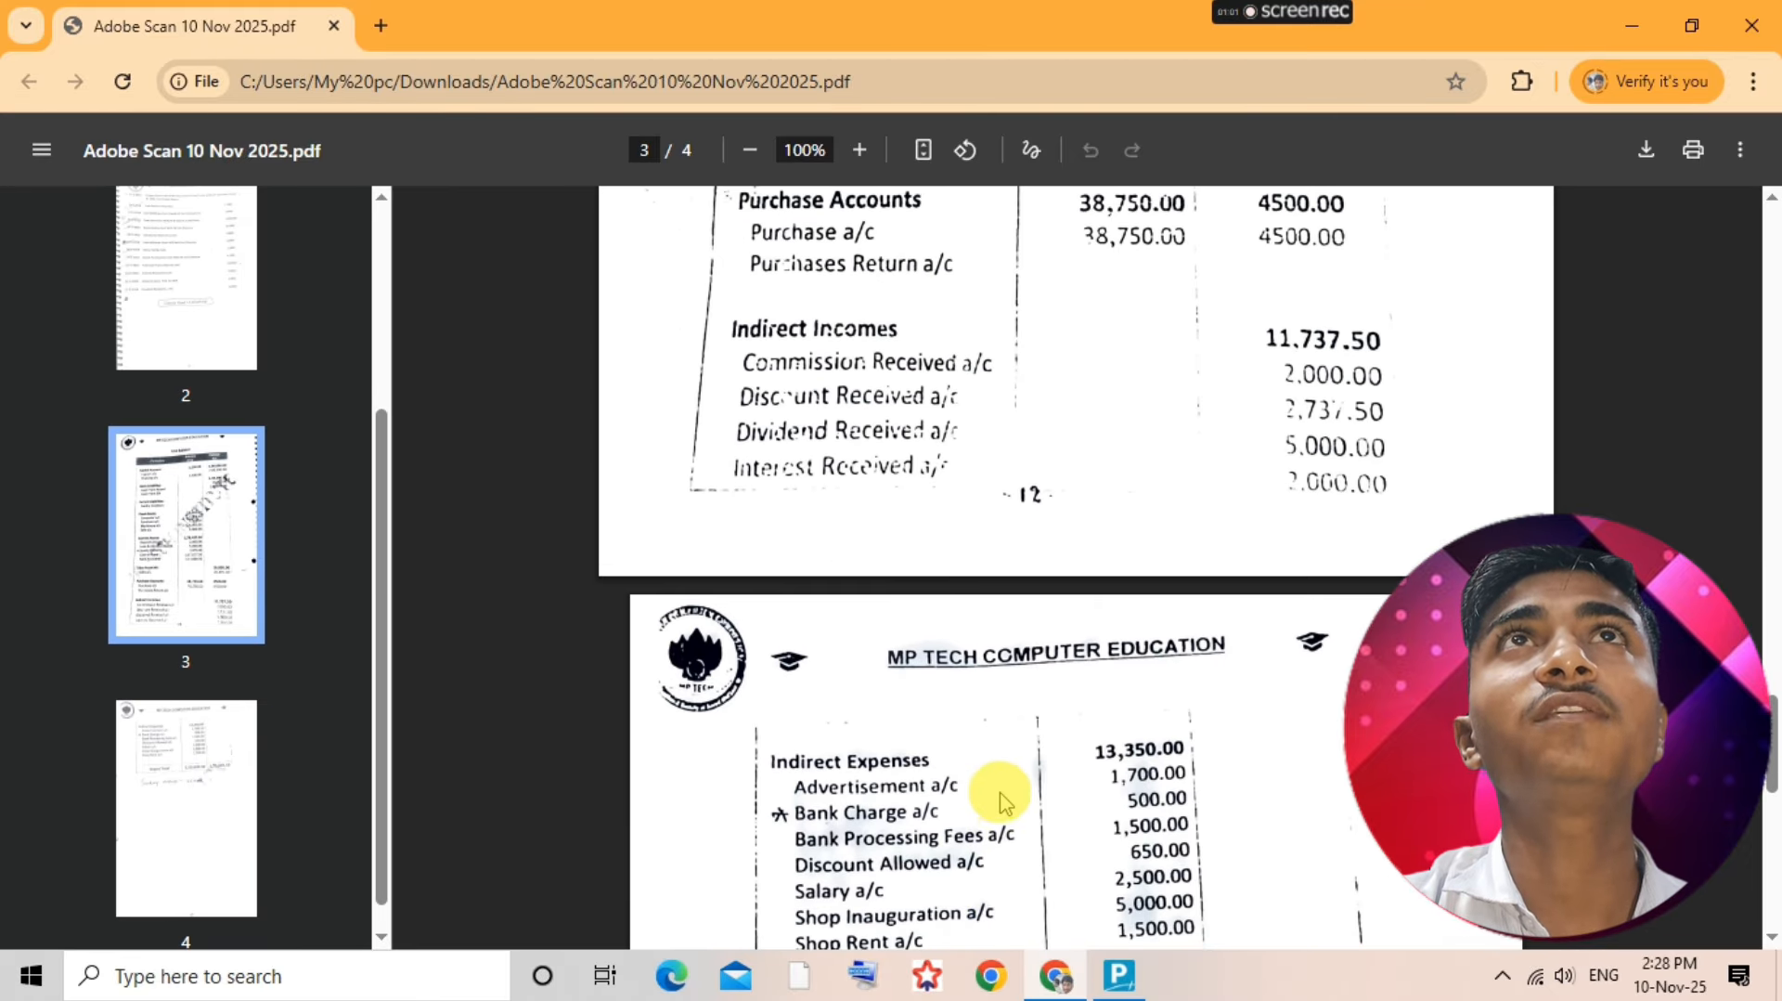
scroll(1009, 816, down, 3)
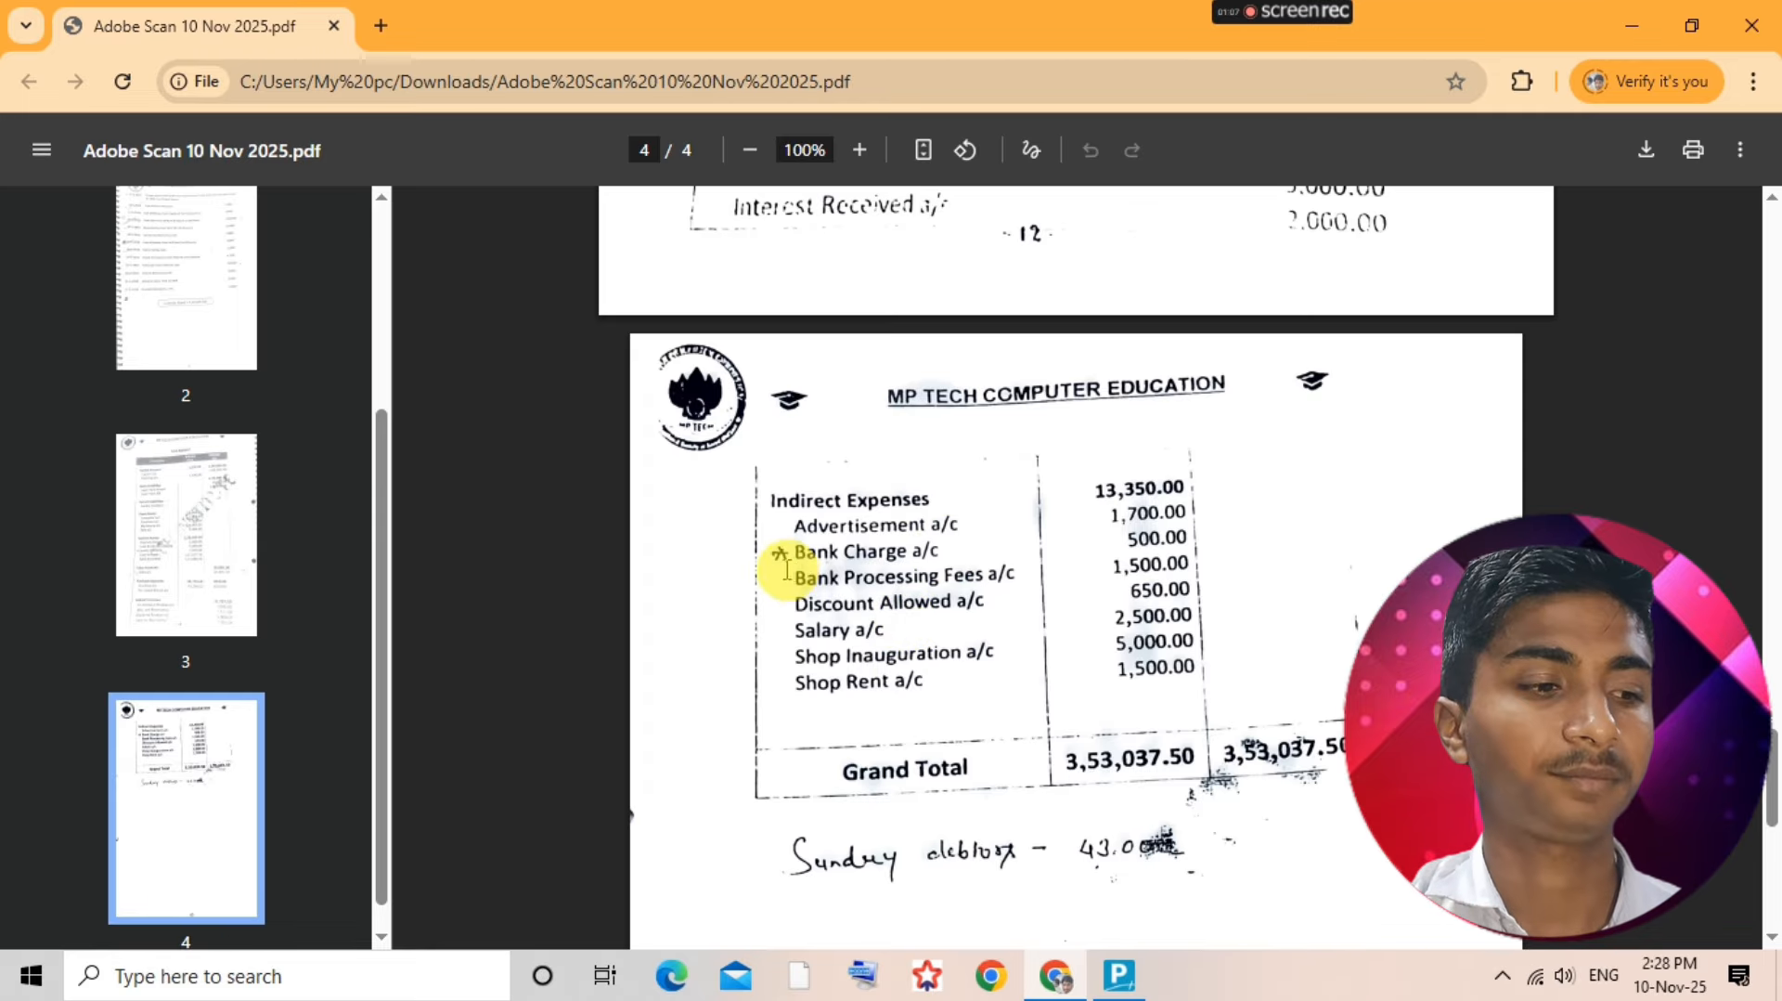
drag(798, 579, 1003, 577)
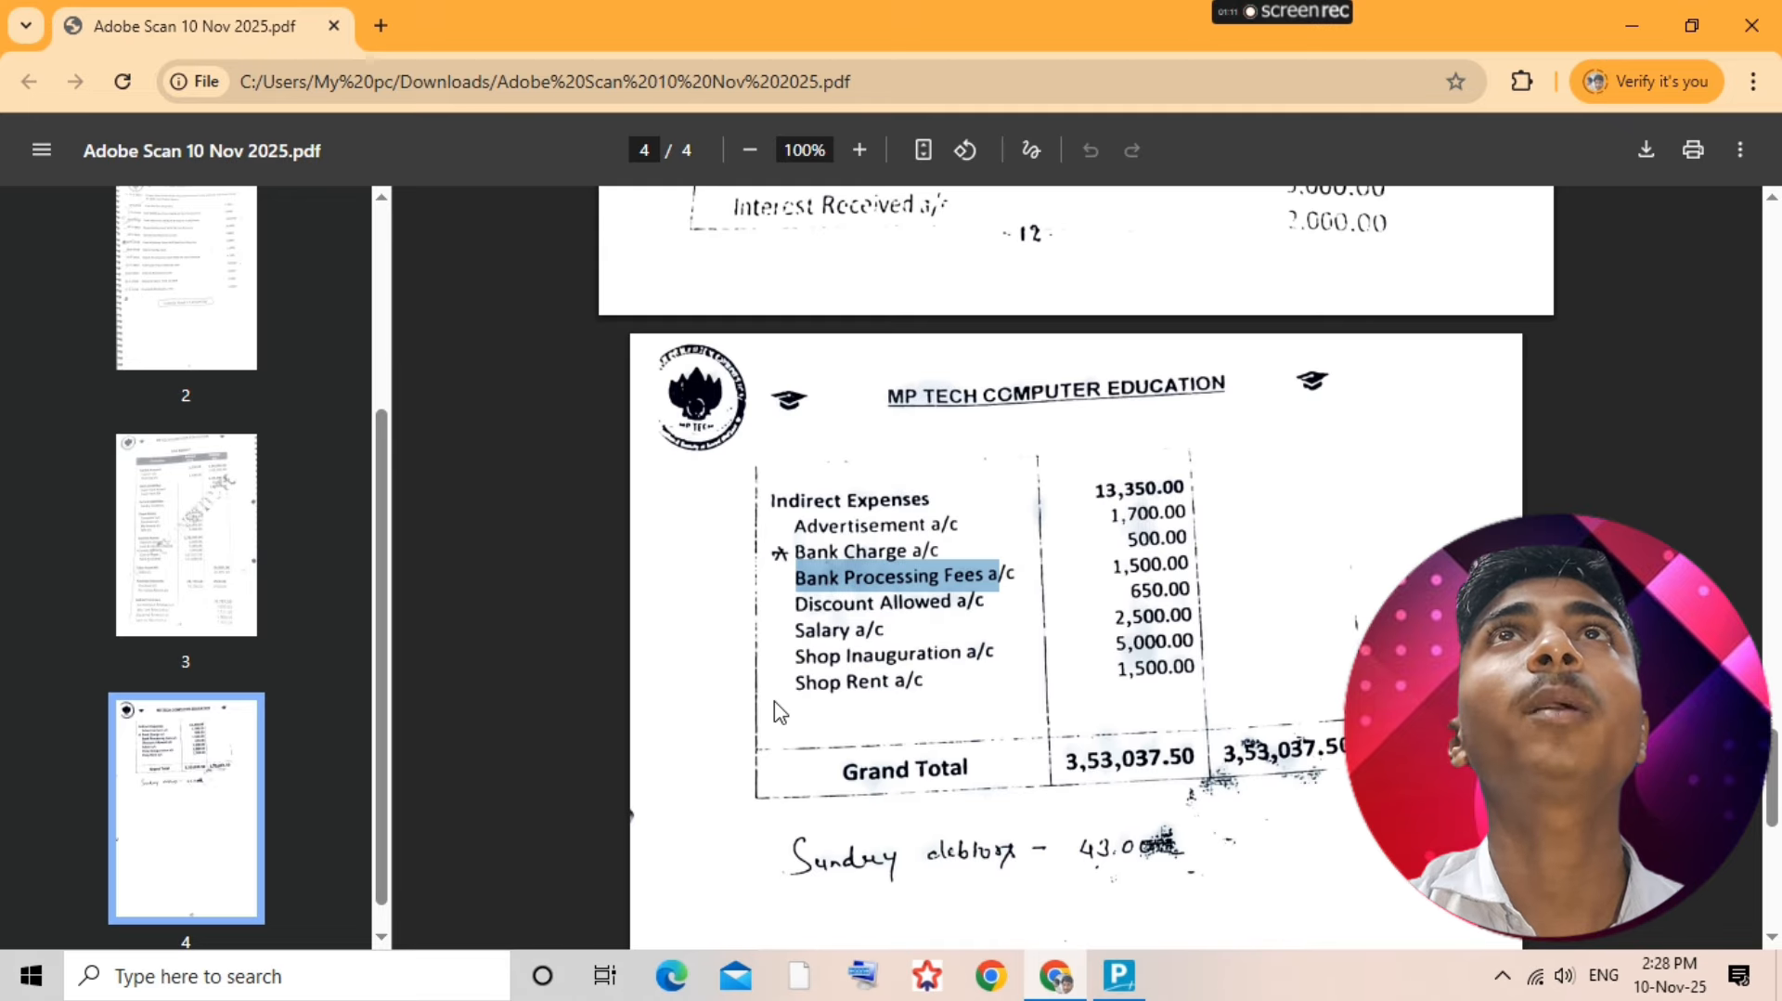
key(alt+Tab)
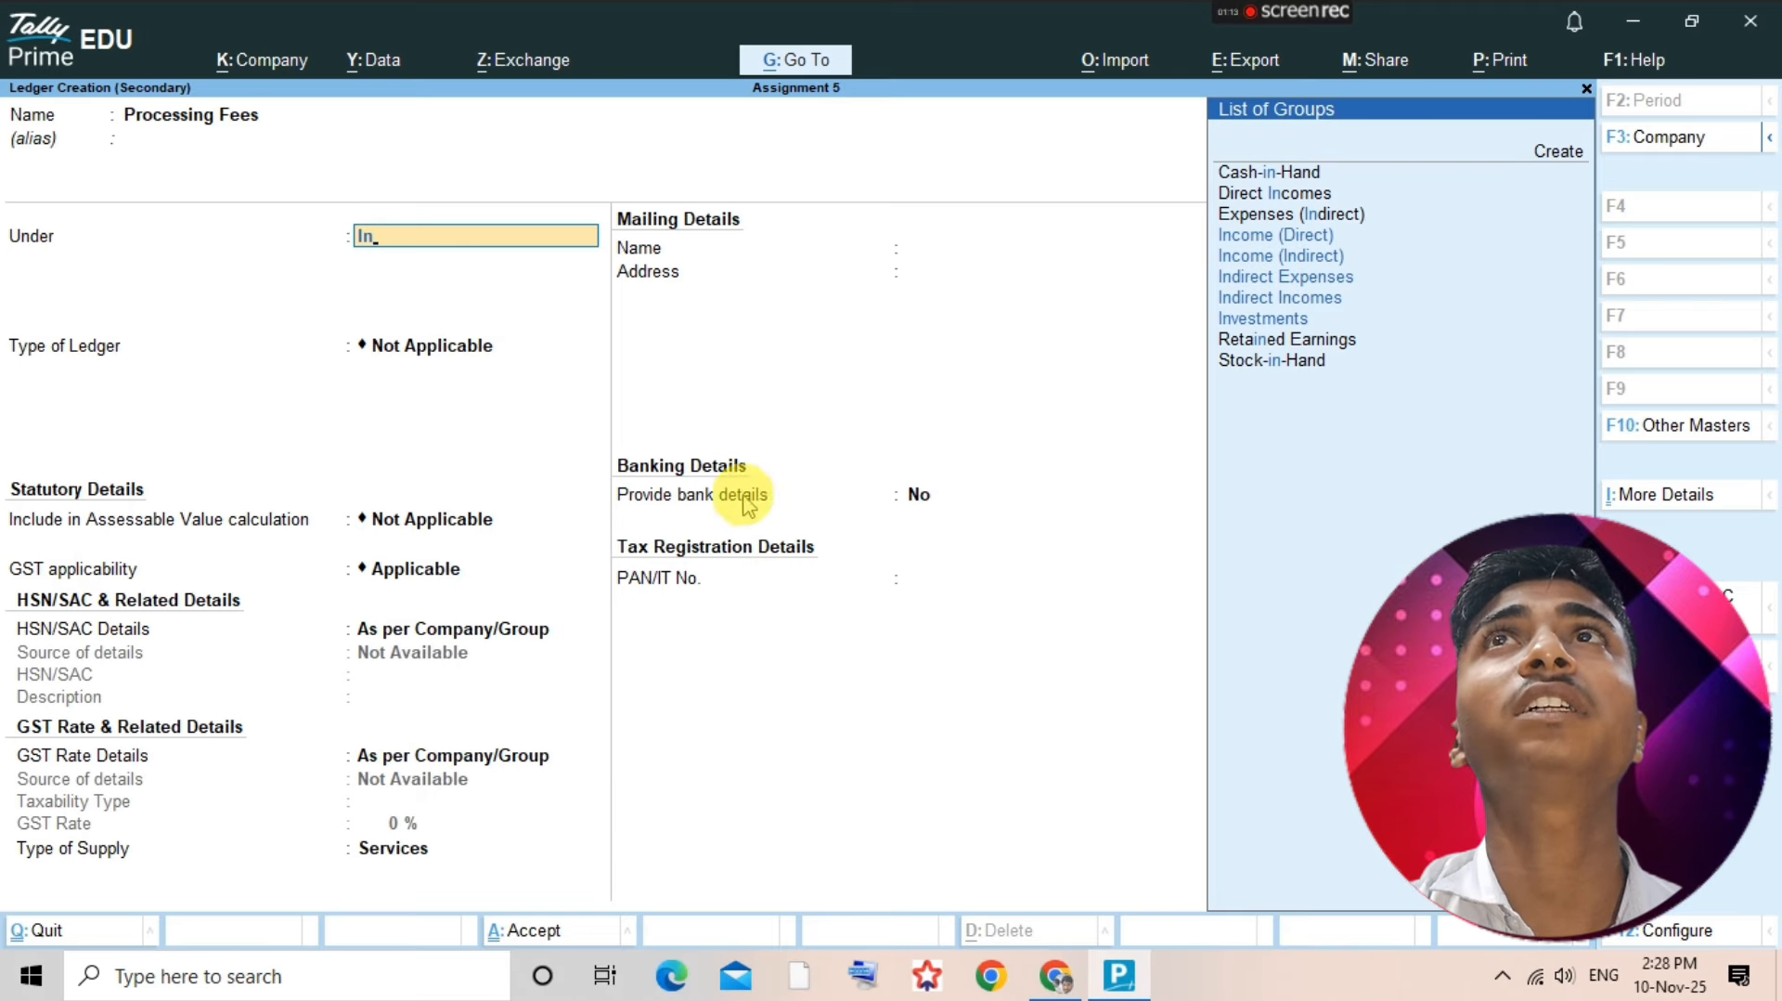
- Switch to the assignment PDF in Chrome and review the 10-5-2018 loan application and bank processing fee entry
key(alt+Tab)
scroll(892, 482, up, 15)
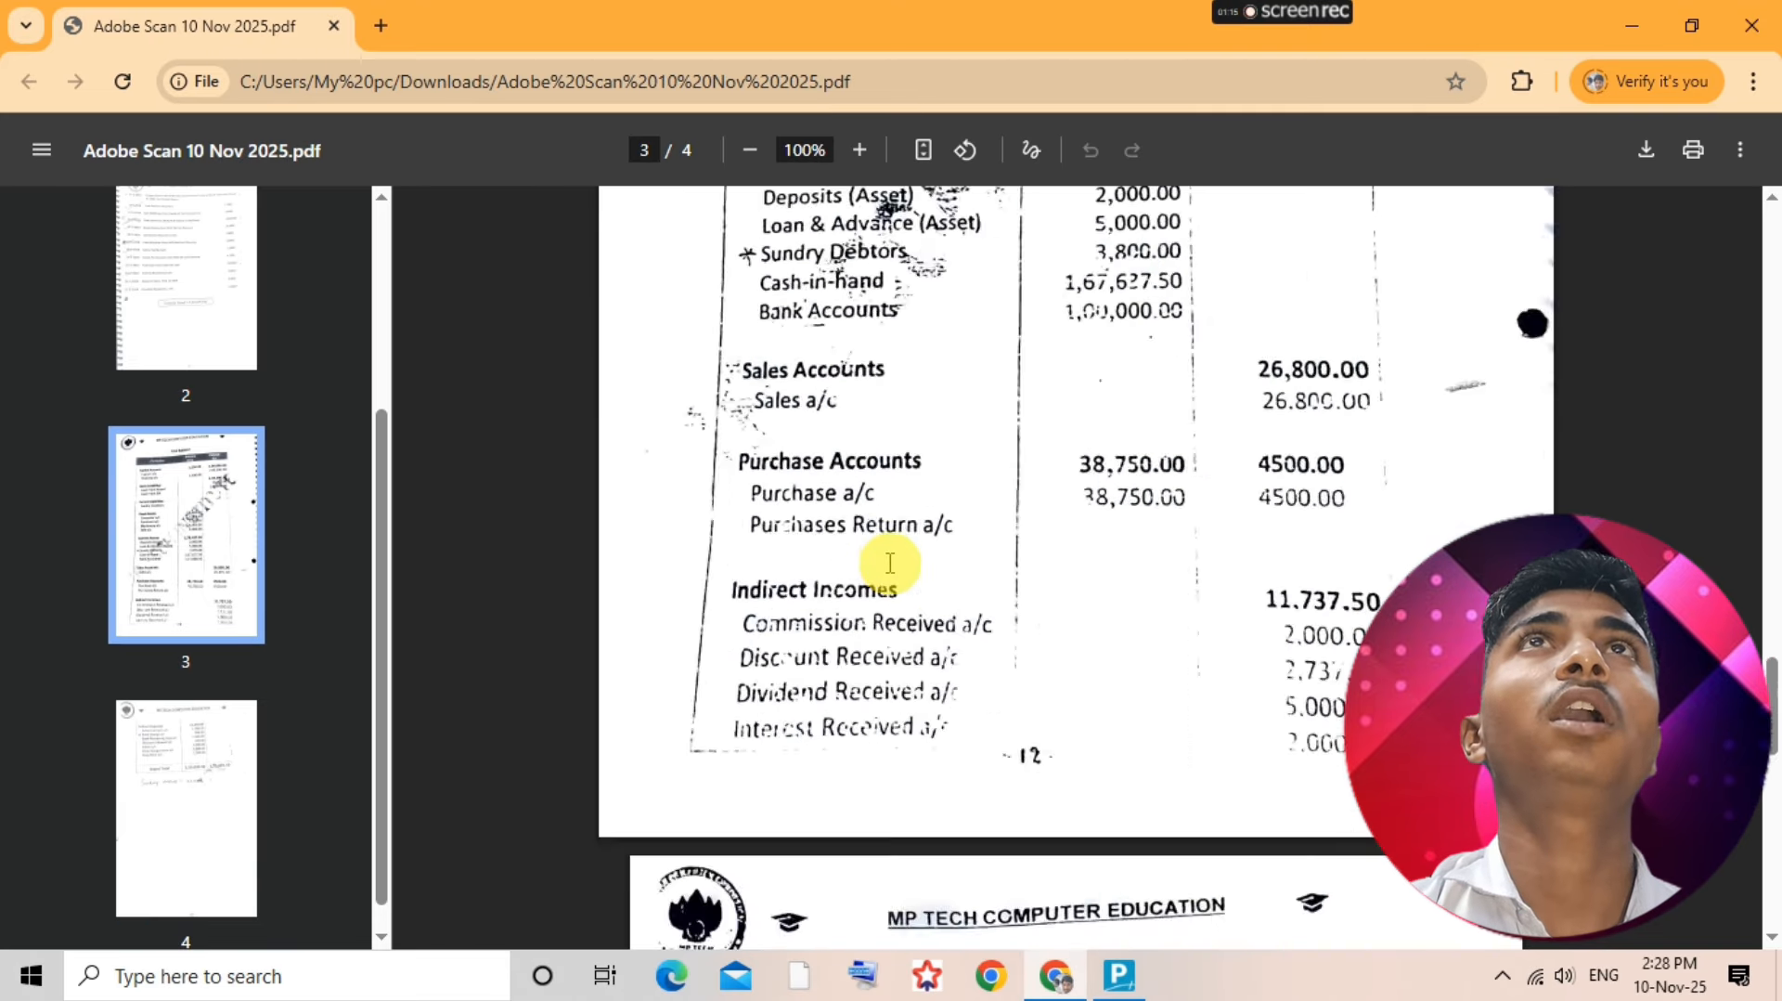
scroll(889, 563, up, 15)
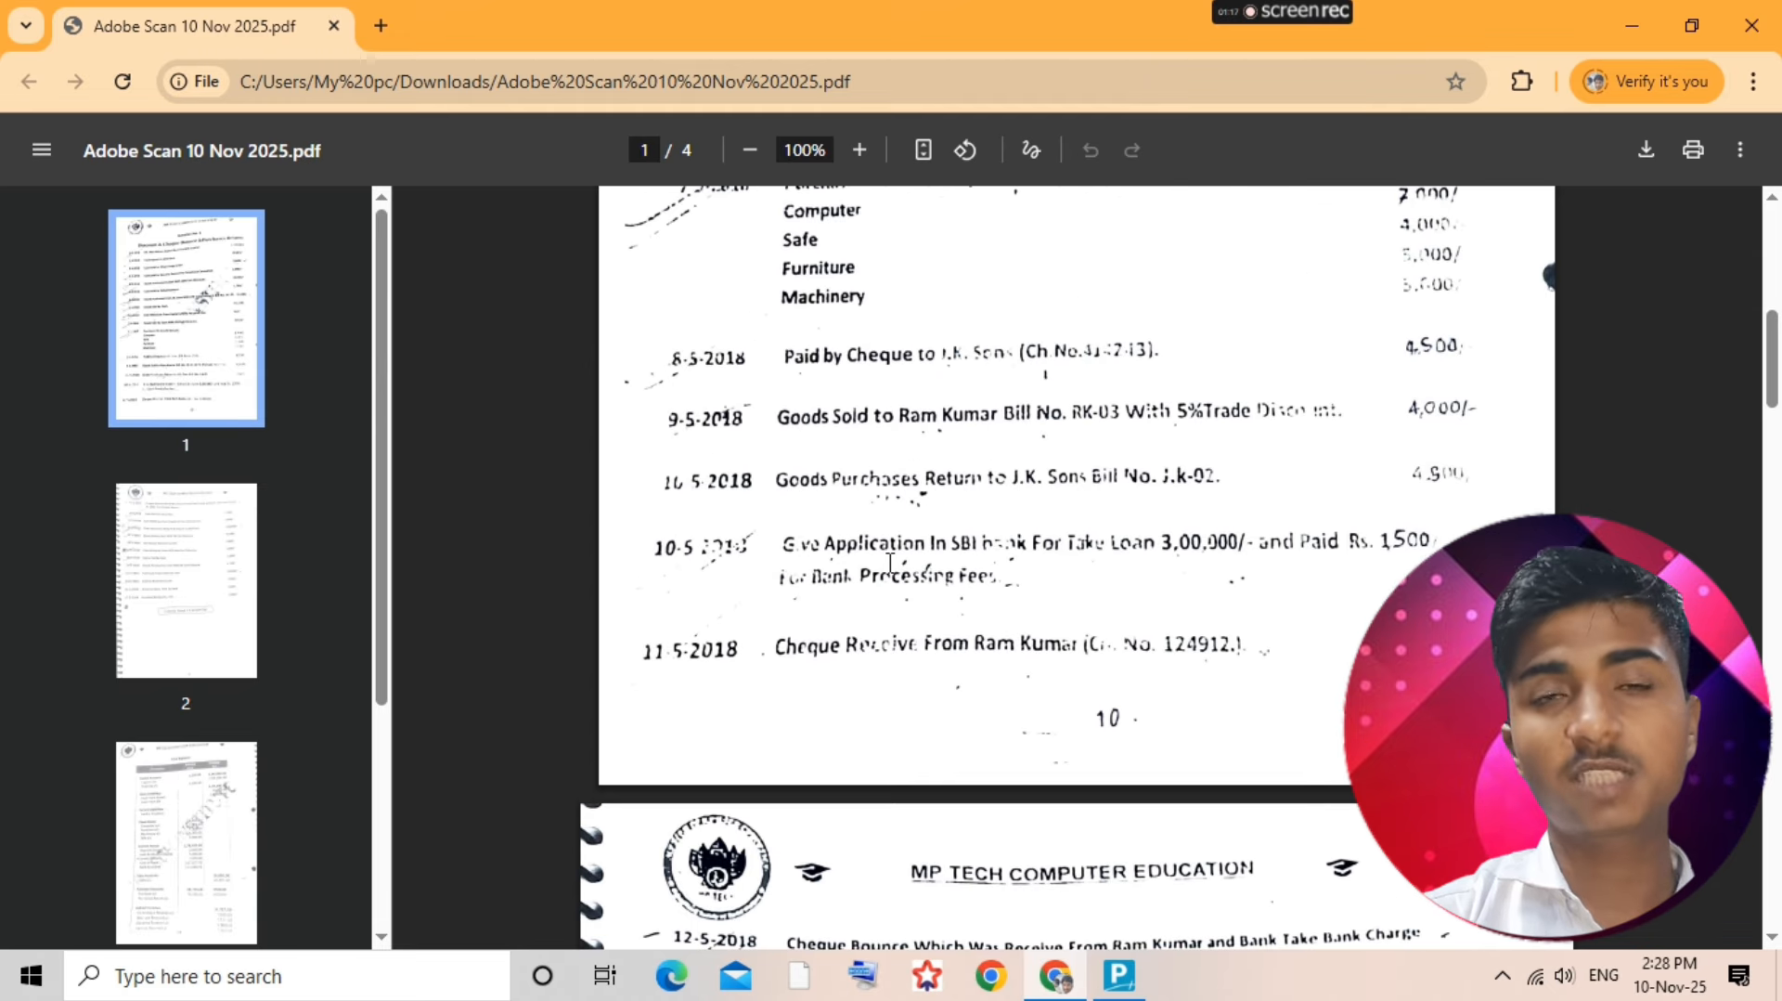
click(1048, 615)
click(691, 586)
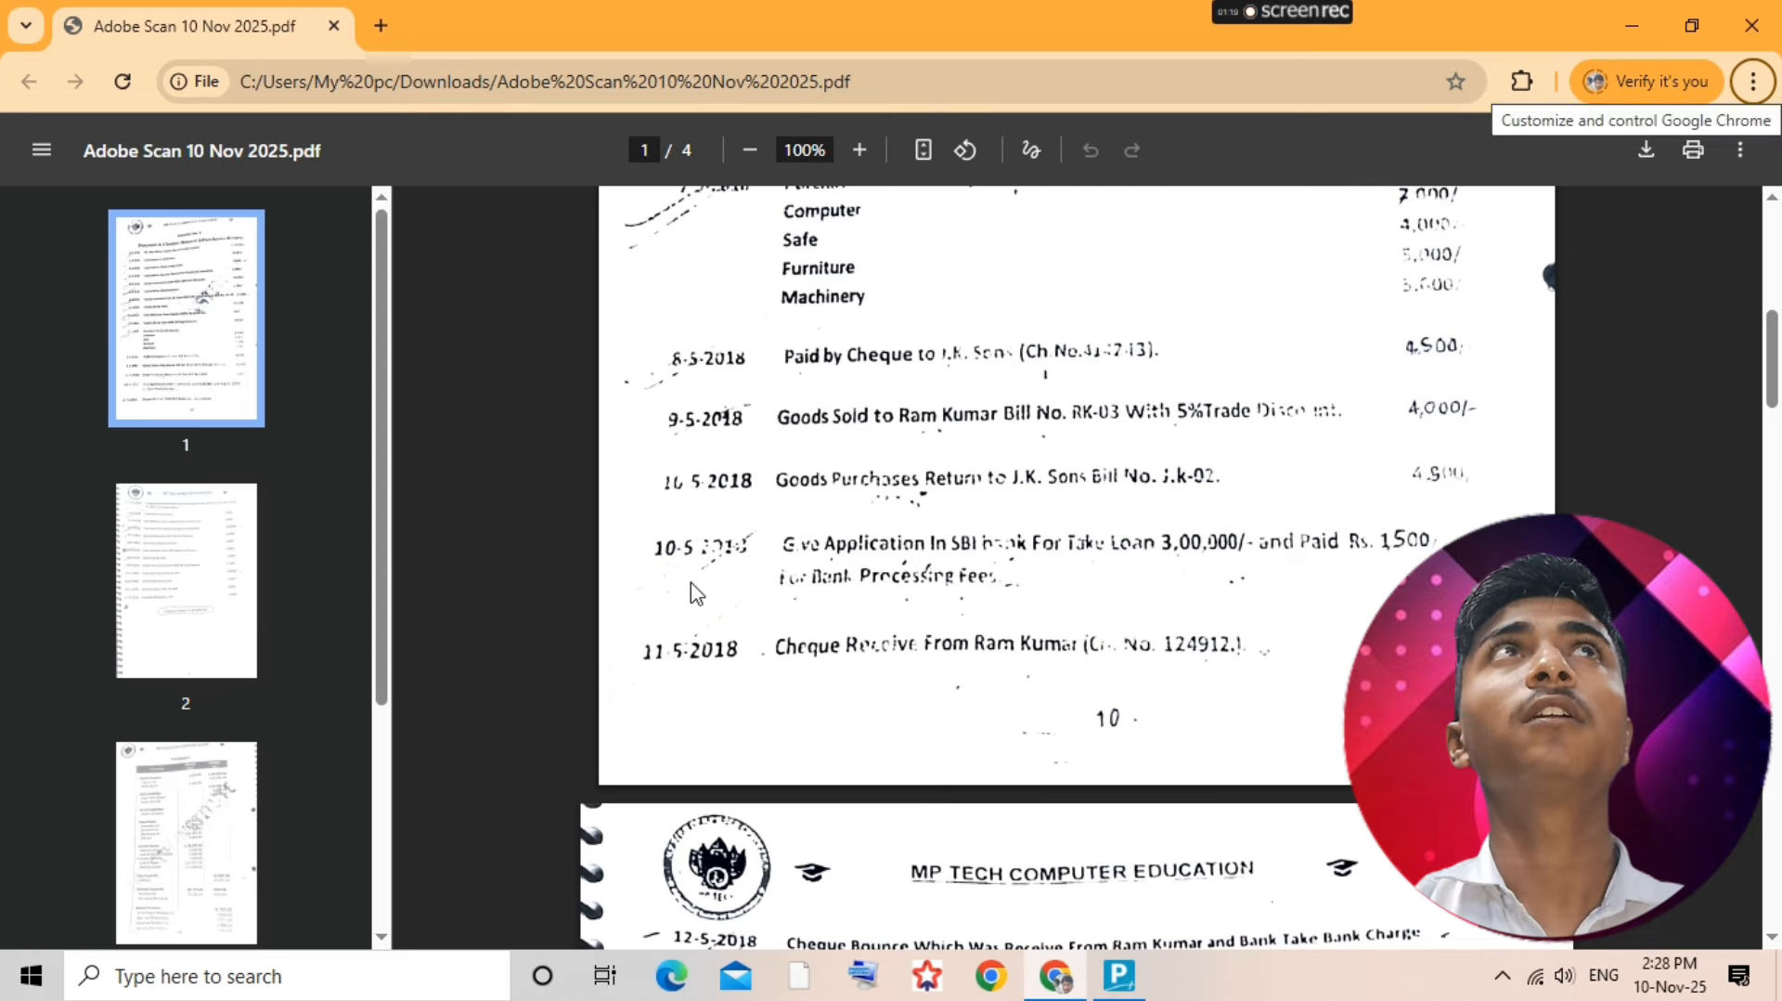
- Switch to TallyPrime, place the Processing Fees ledger under Indirect Expenses, and save it
key(alt+Tab)
click(422, 566)
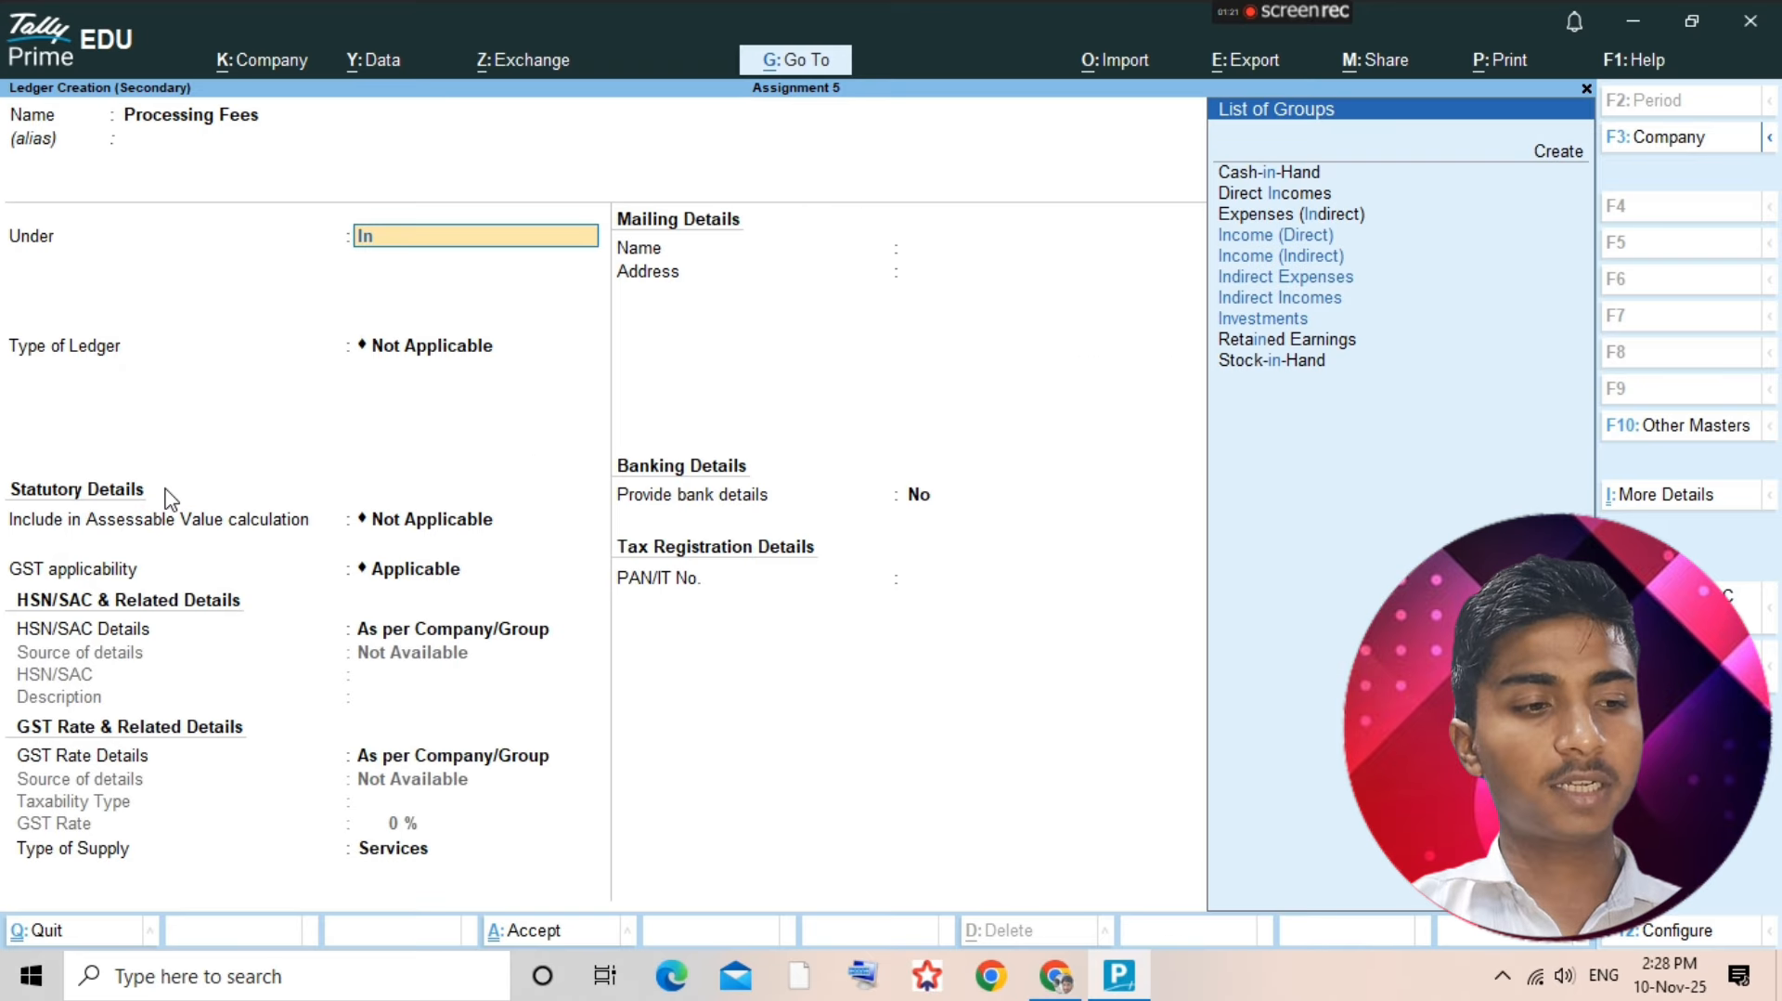
text(di)
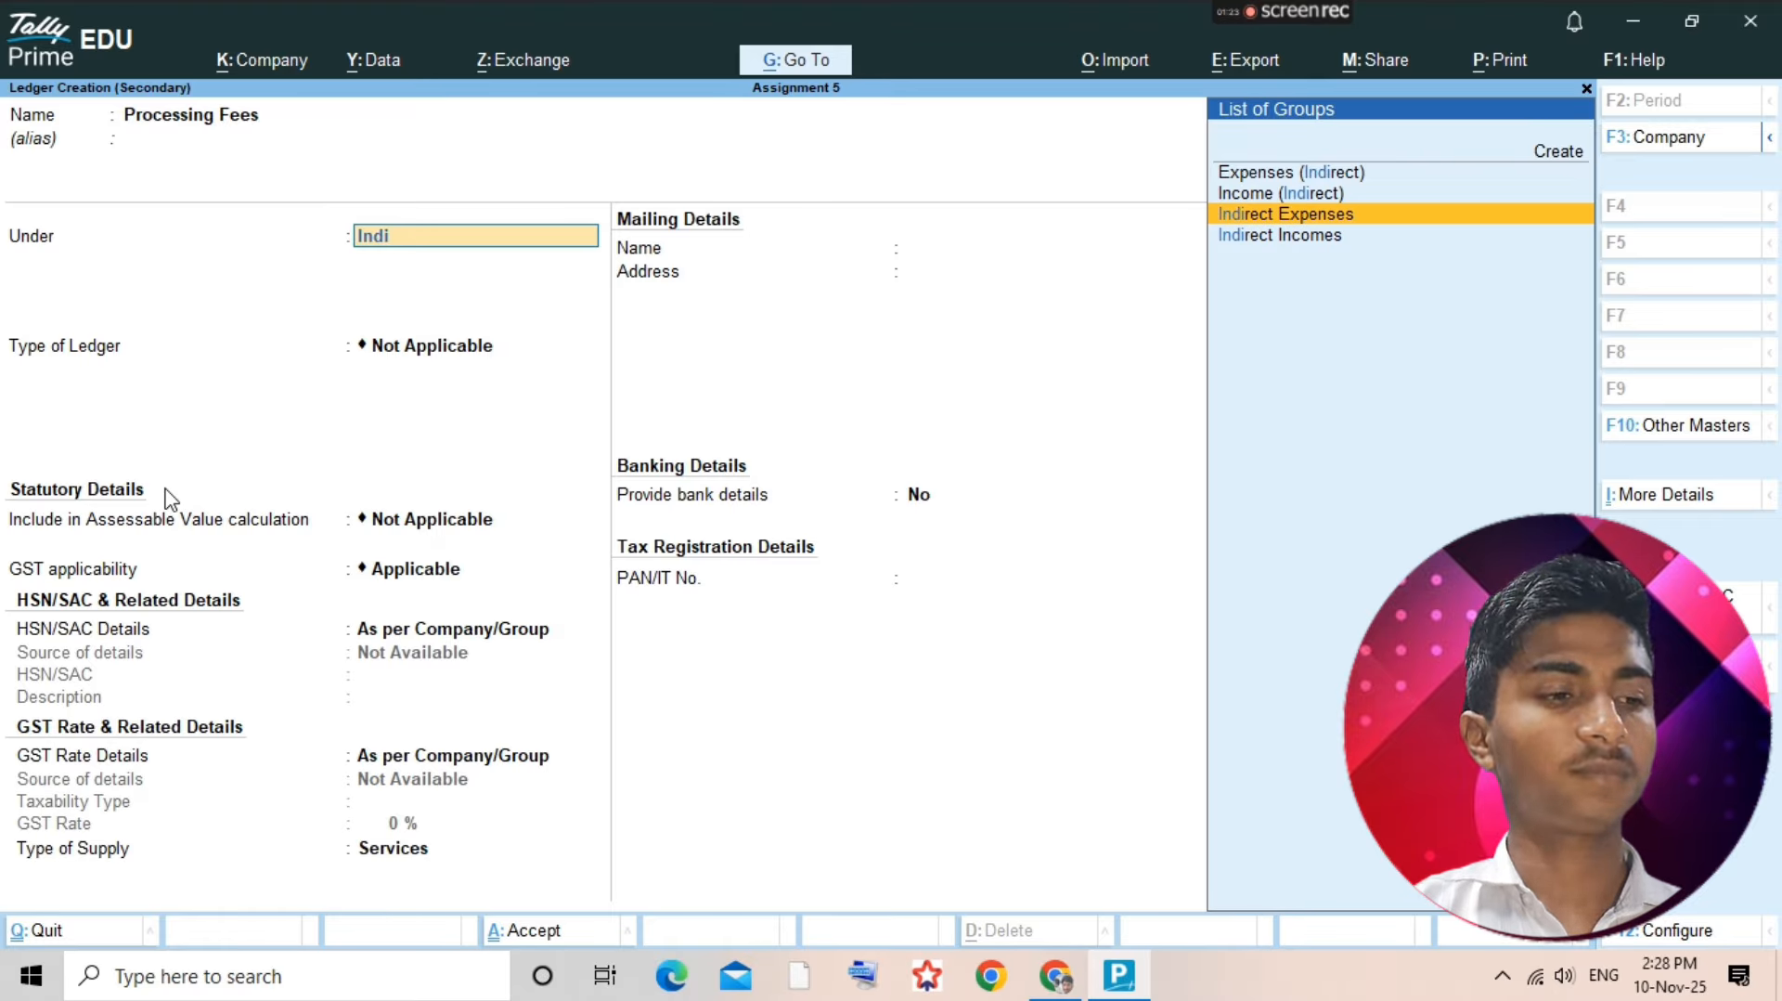
key(Return)
key(ctrl+a)
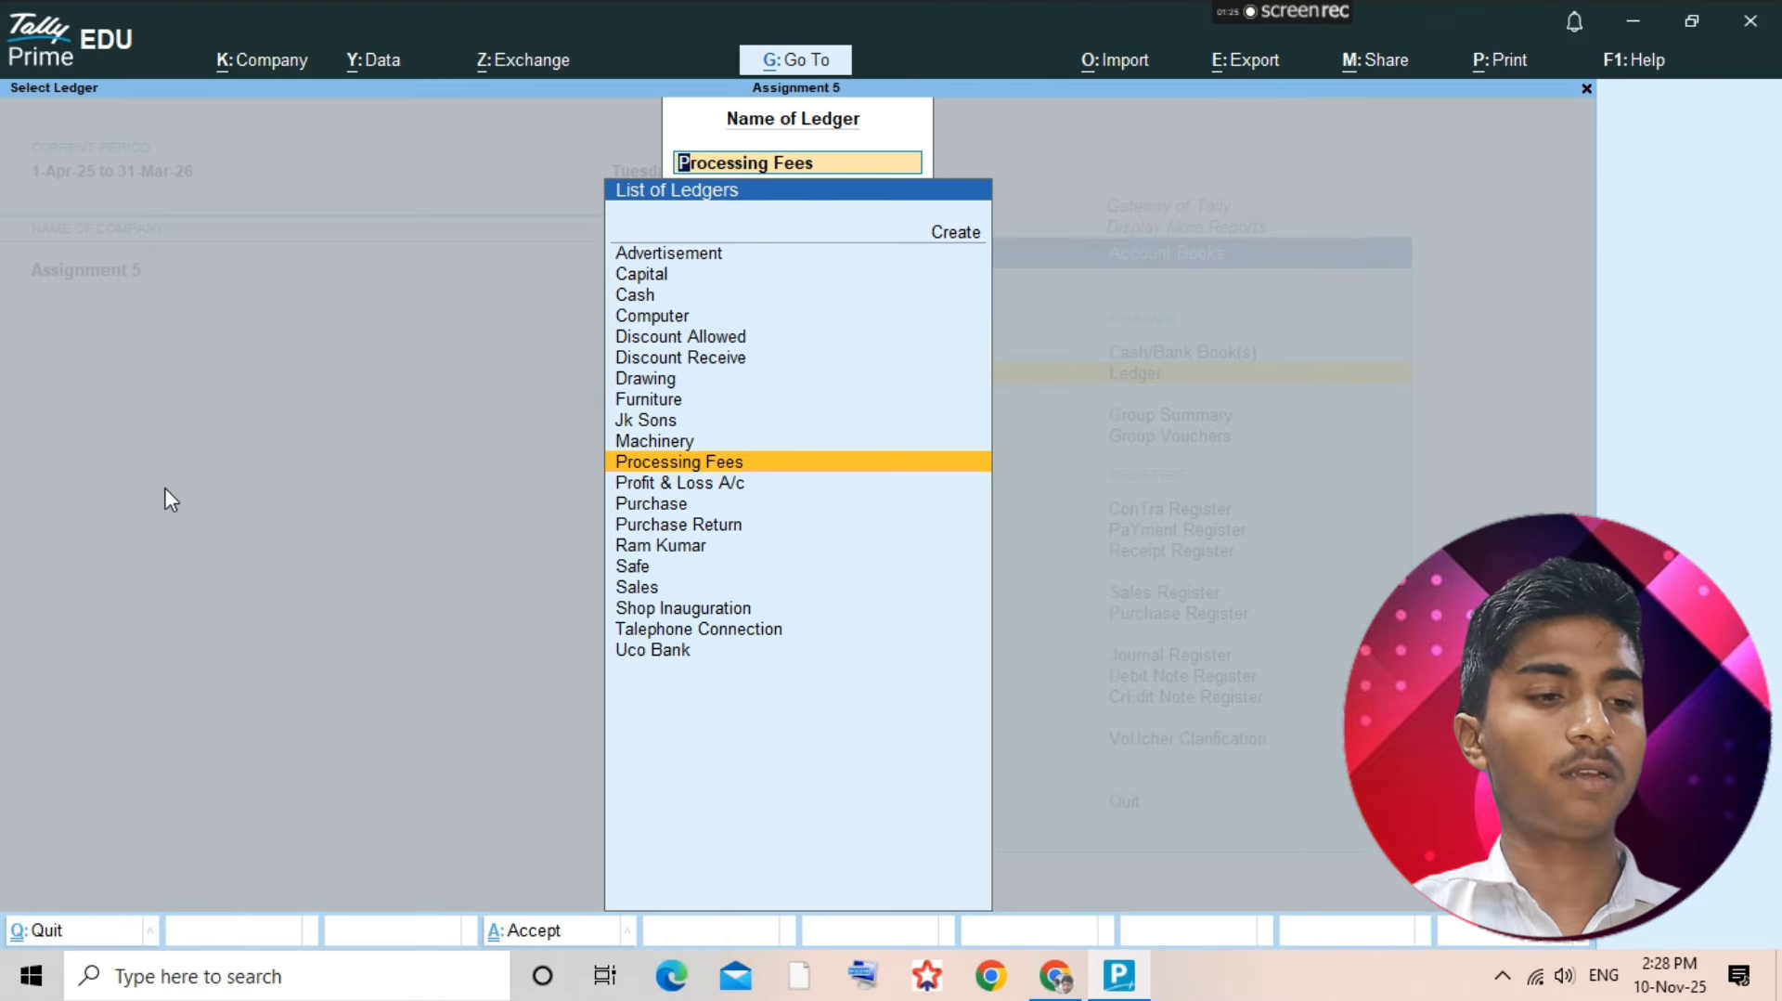
- From the Processing Fees ledger report, add a payment voucher that debits Processing Fees by 1,500
key(Return)
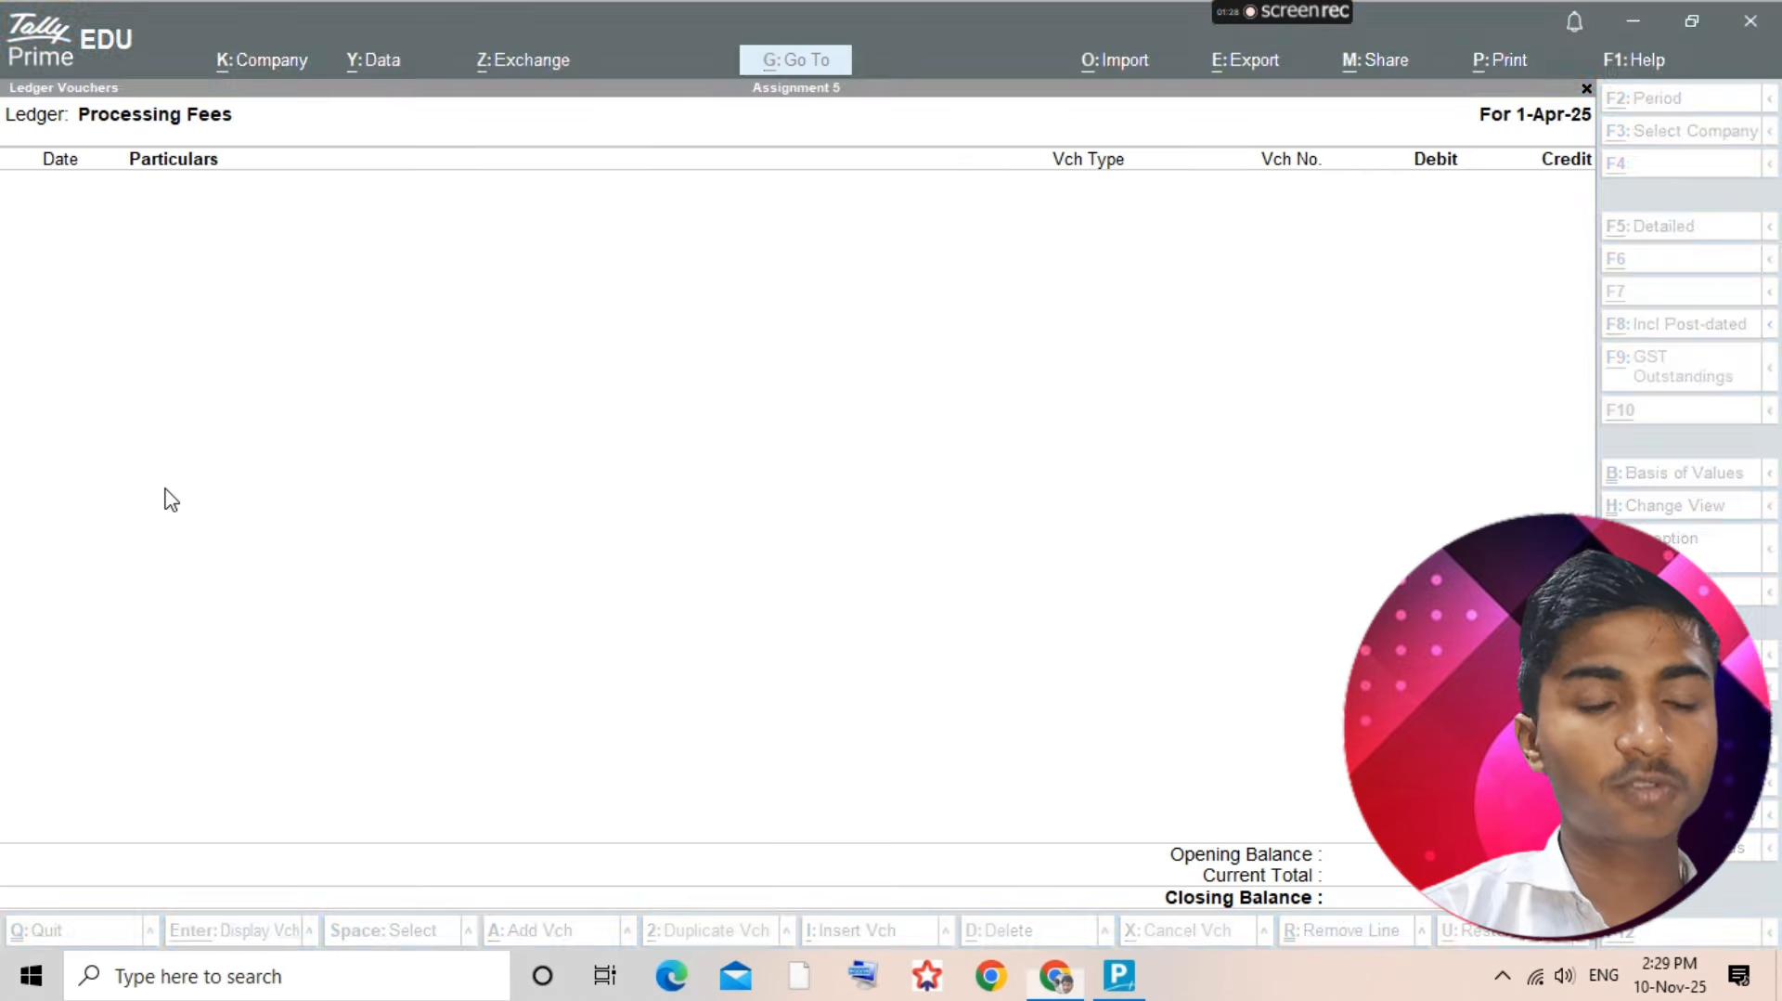
click(165, 491)
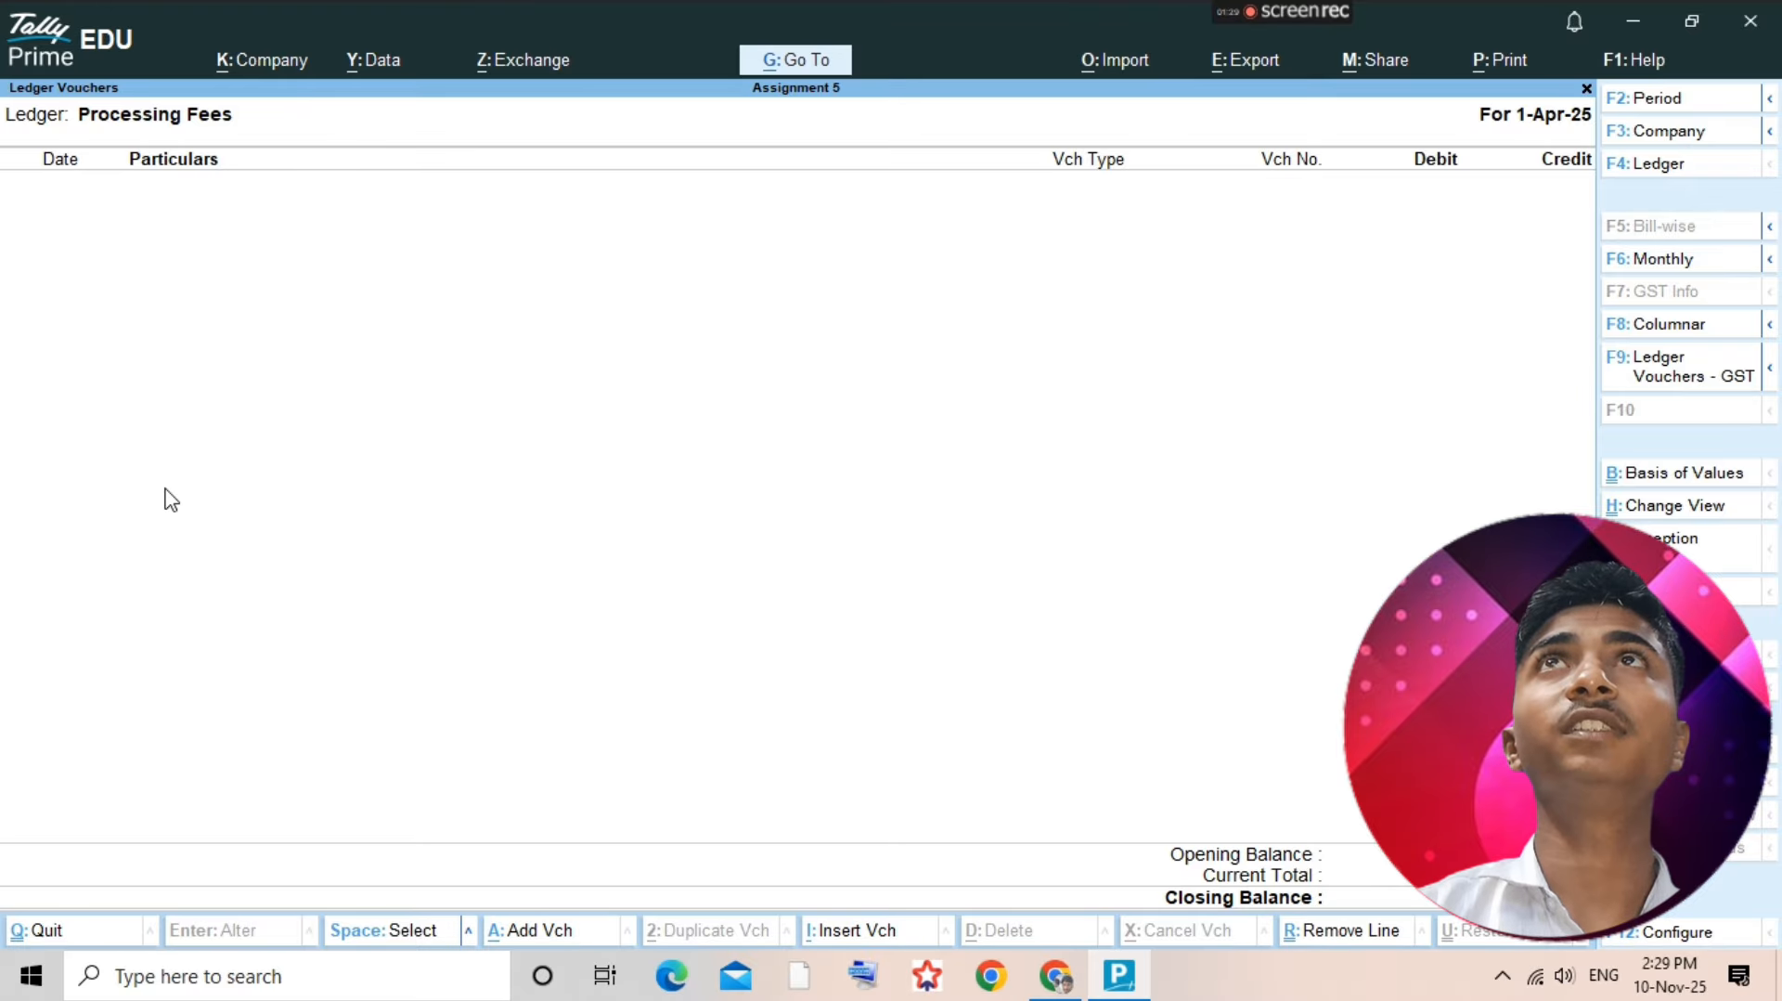
key(alt+a)
key(F5)
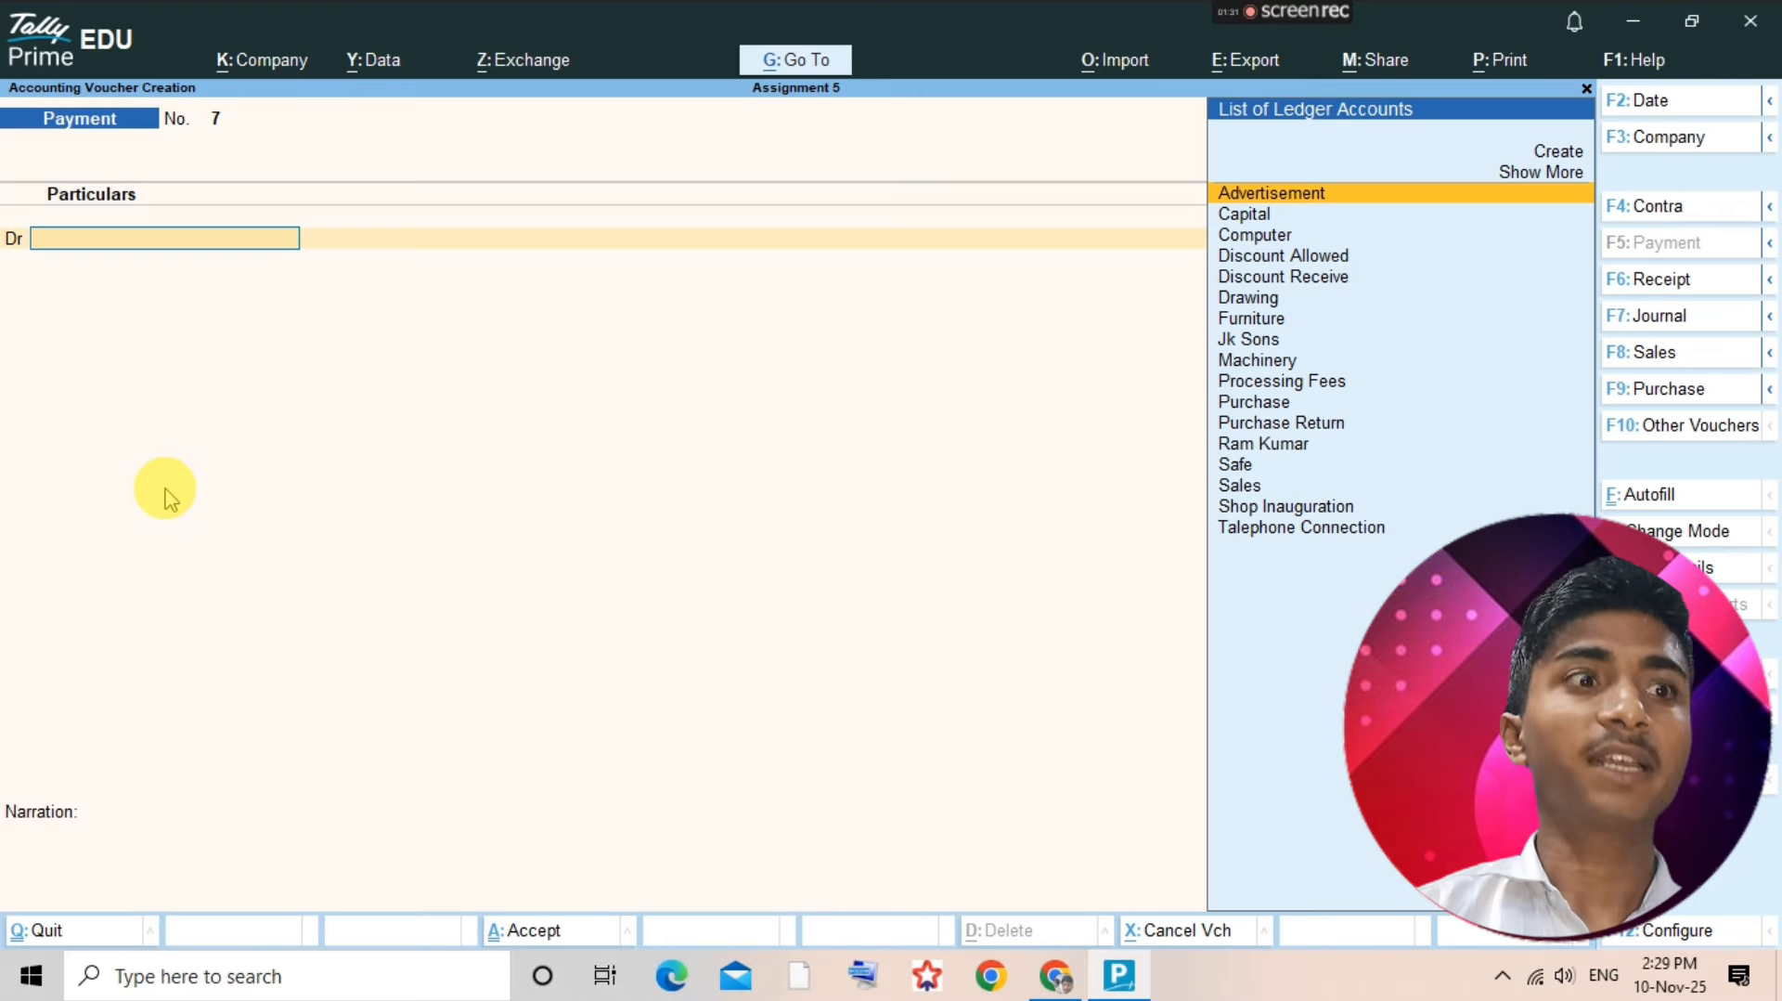
text(Pro)
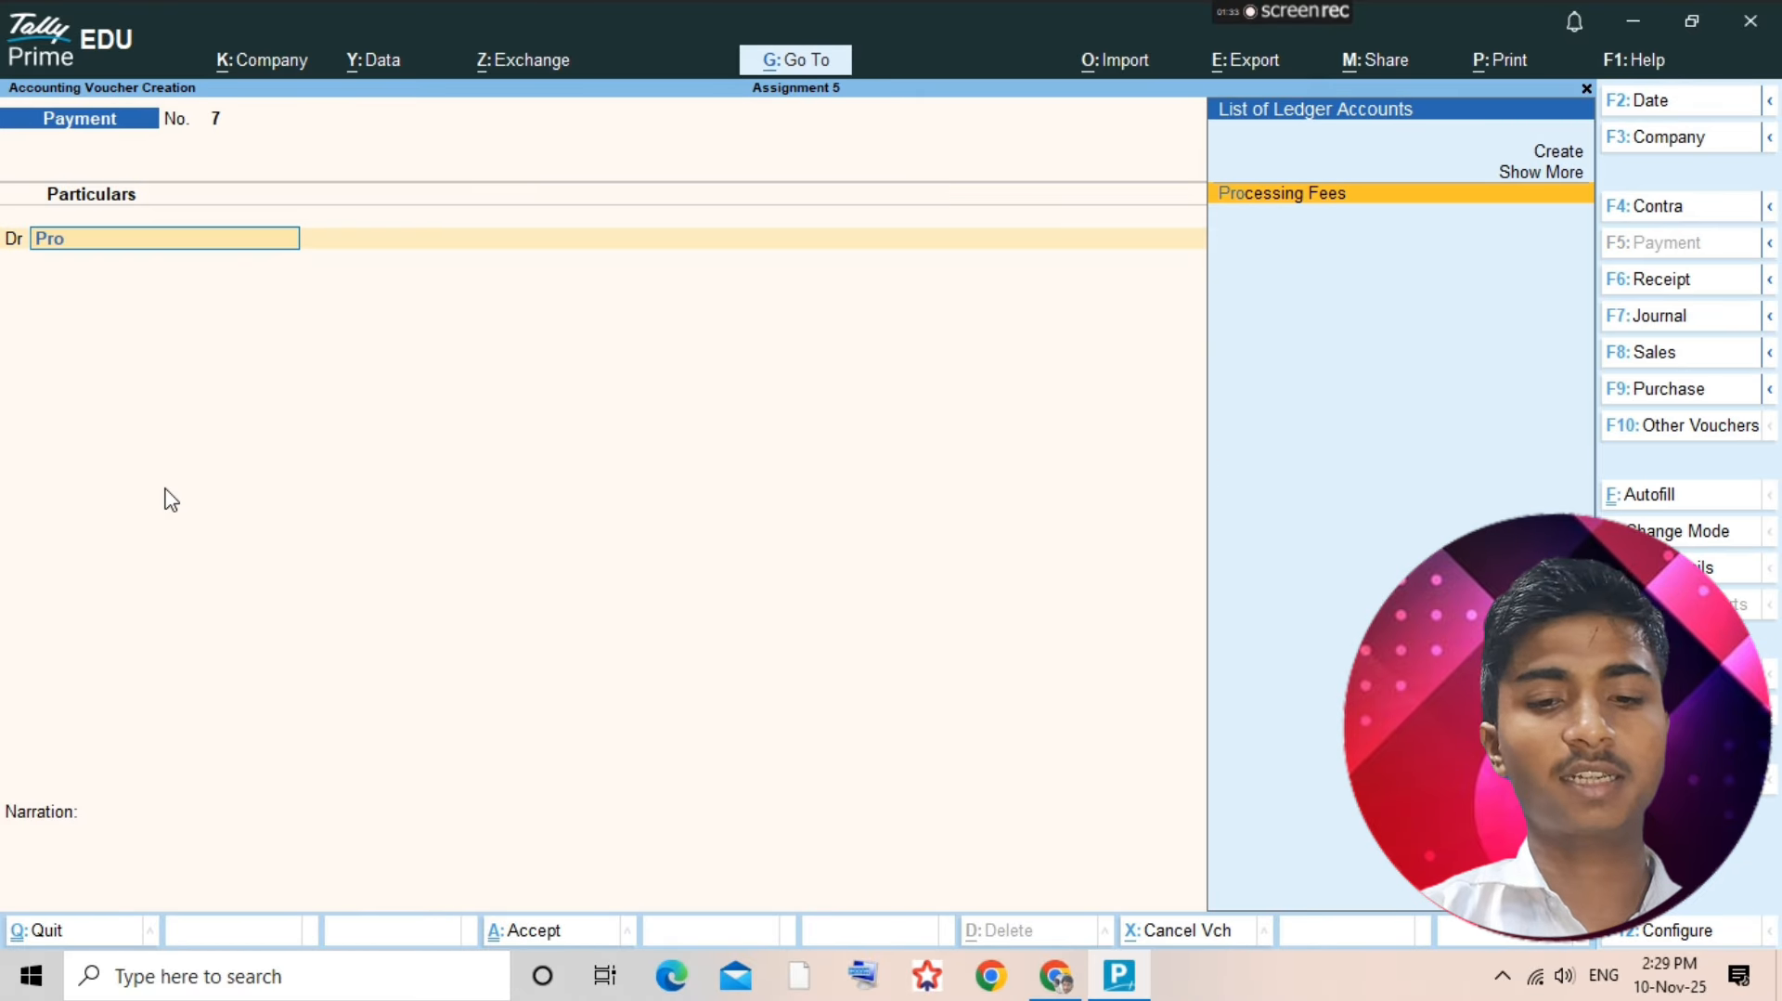
key(Return)
text(1,500)
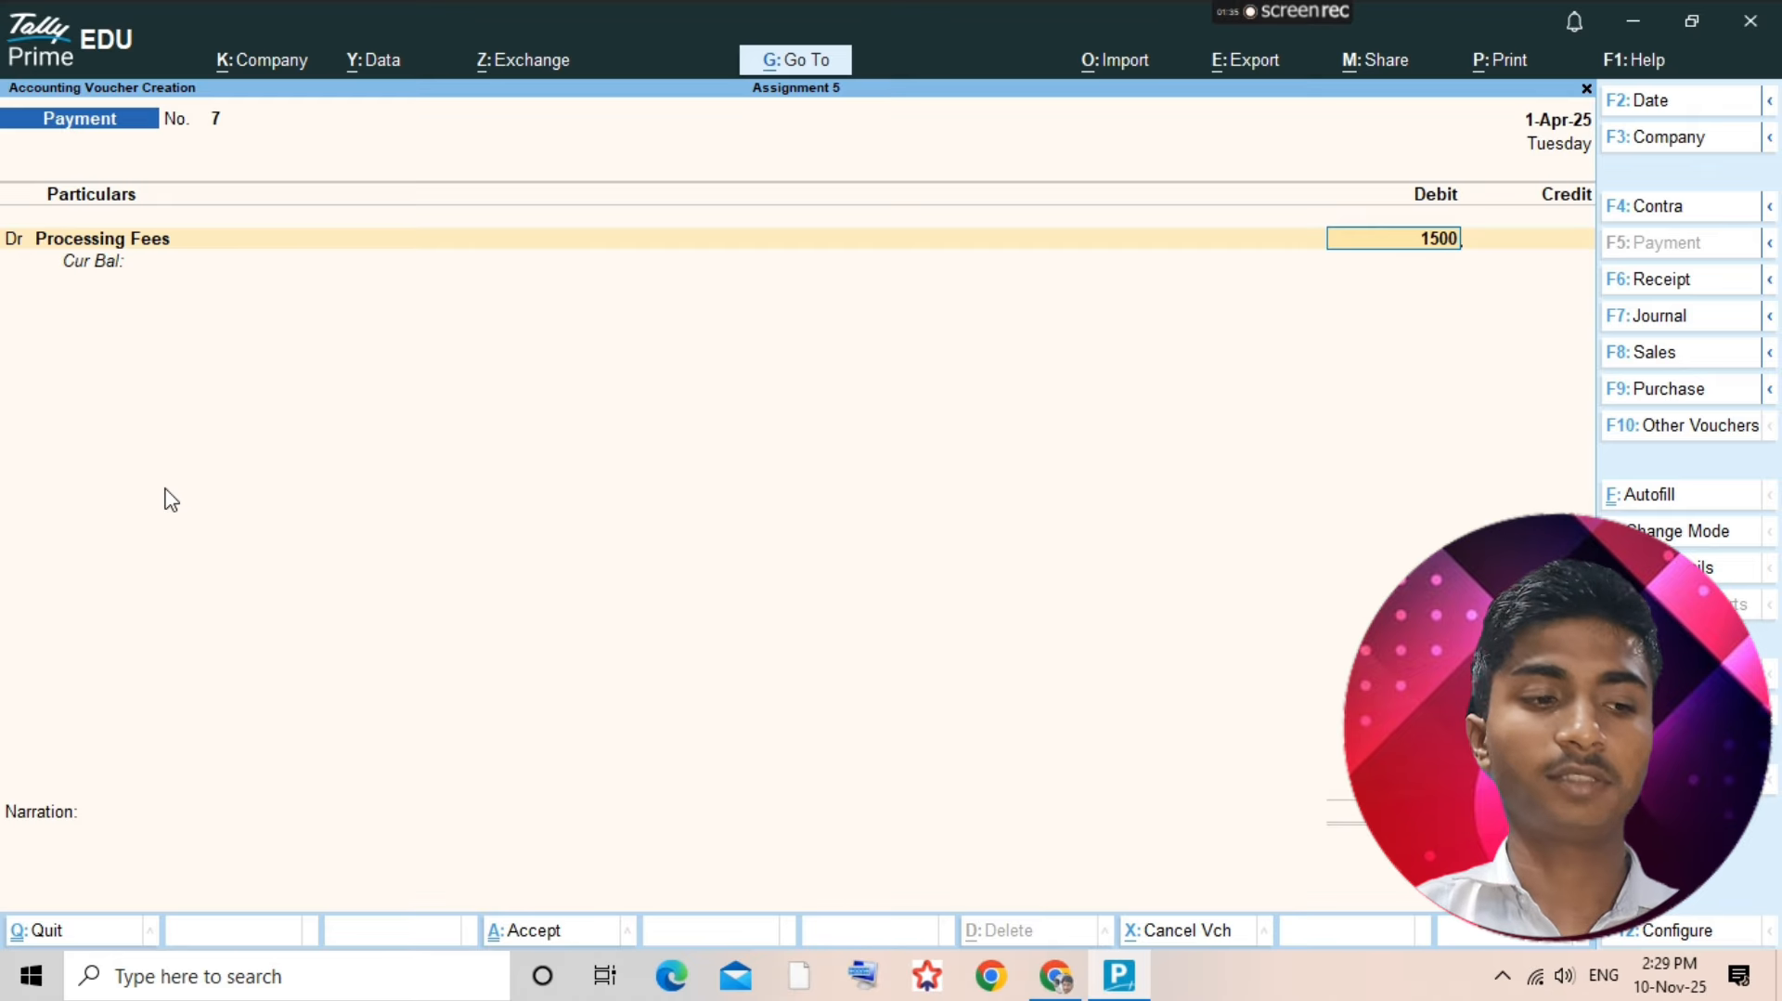
- Credit Cash for the 1,500 payment, save the voucher, and switch to the assignment PDF in Chrome
key(Return)
key(Return)
text(C)
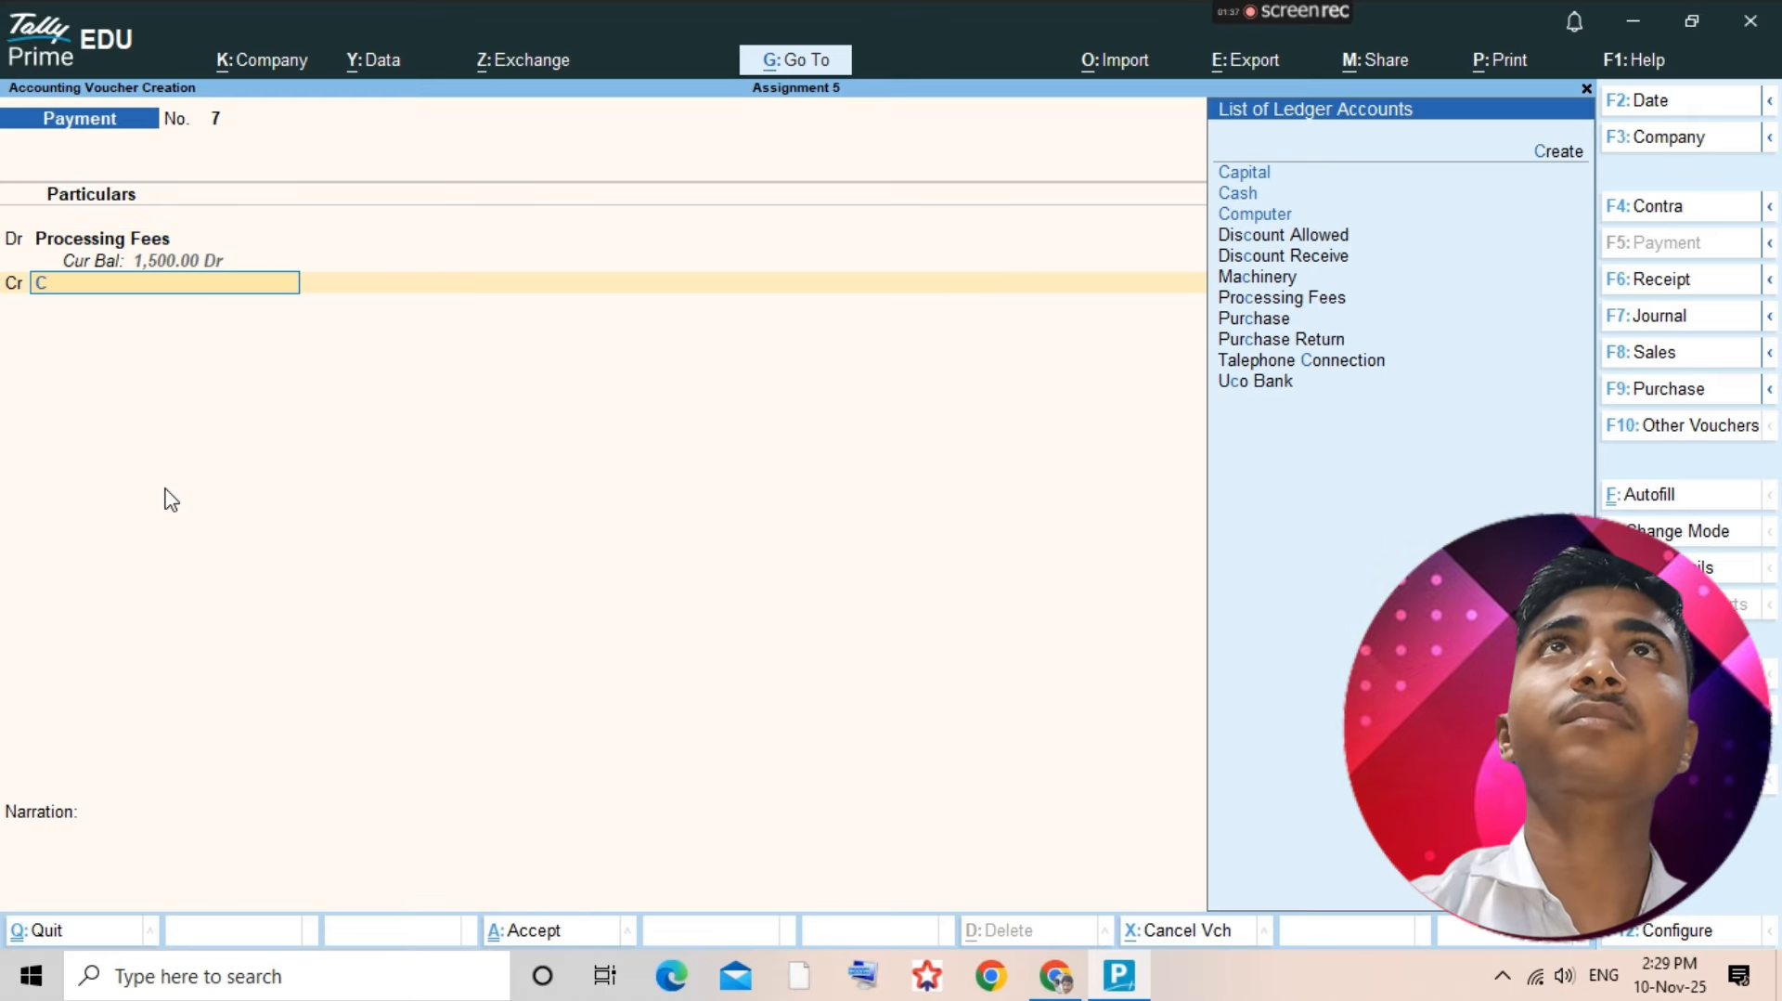
text(ash)
key(Return)
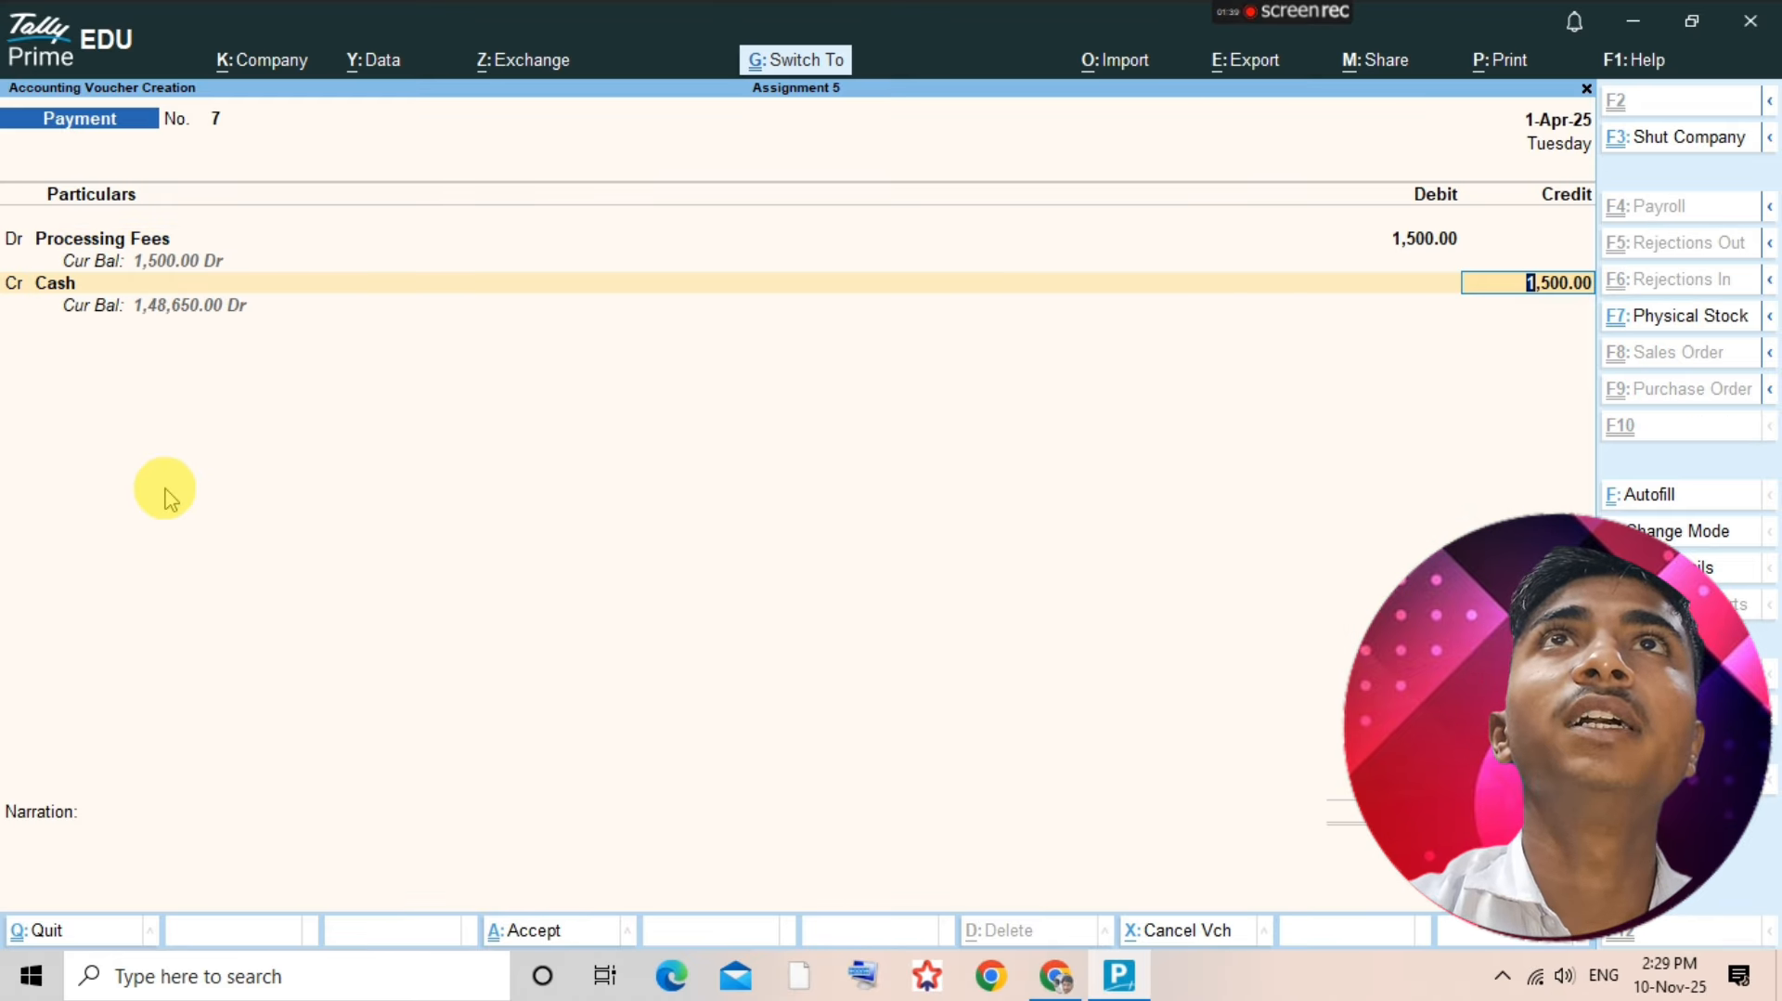
key(ctrl+a)
key(Escape)
key(alt+Tab)
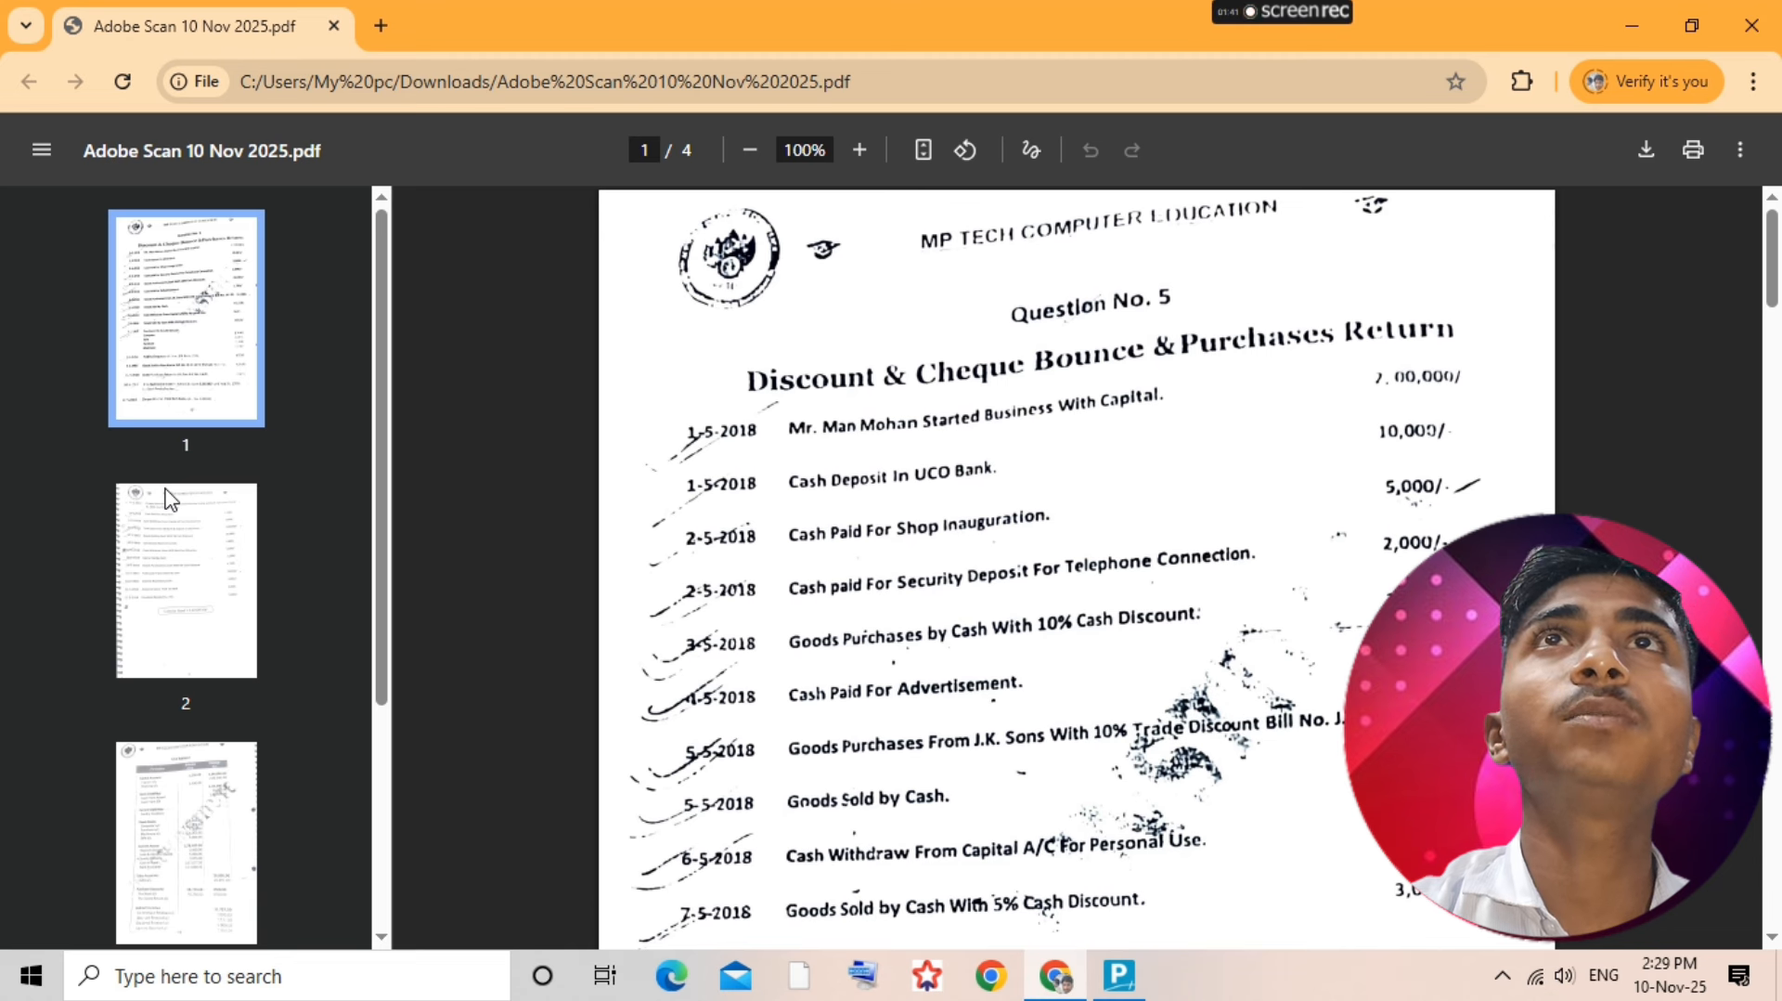
- Examine the 11-5-2018 cheque receipt entry on page 1 of the assignment PDF
scroll(1123, 683, down, 7)
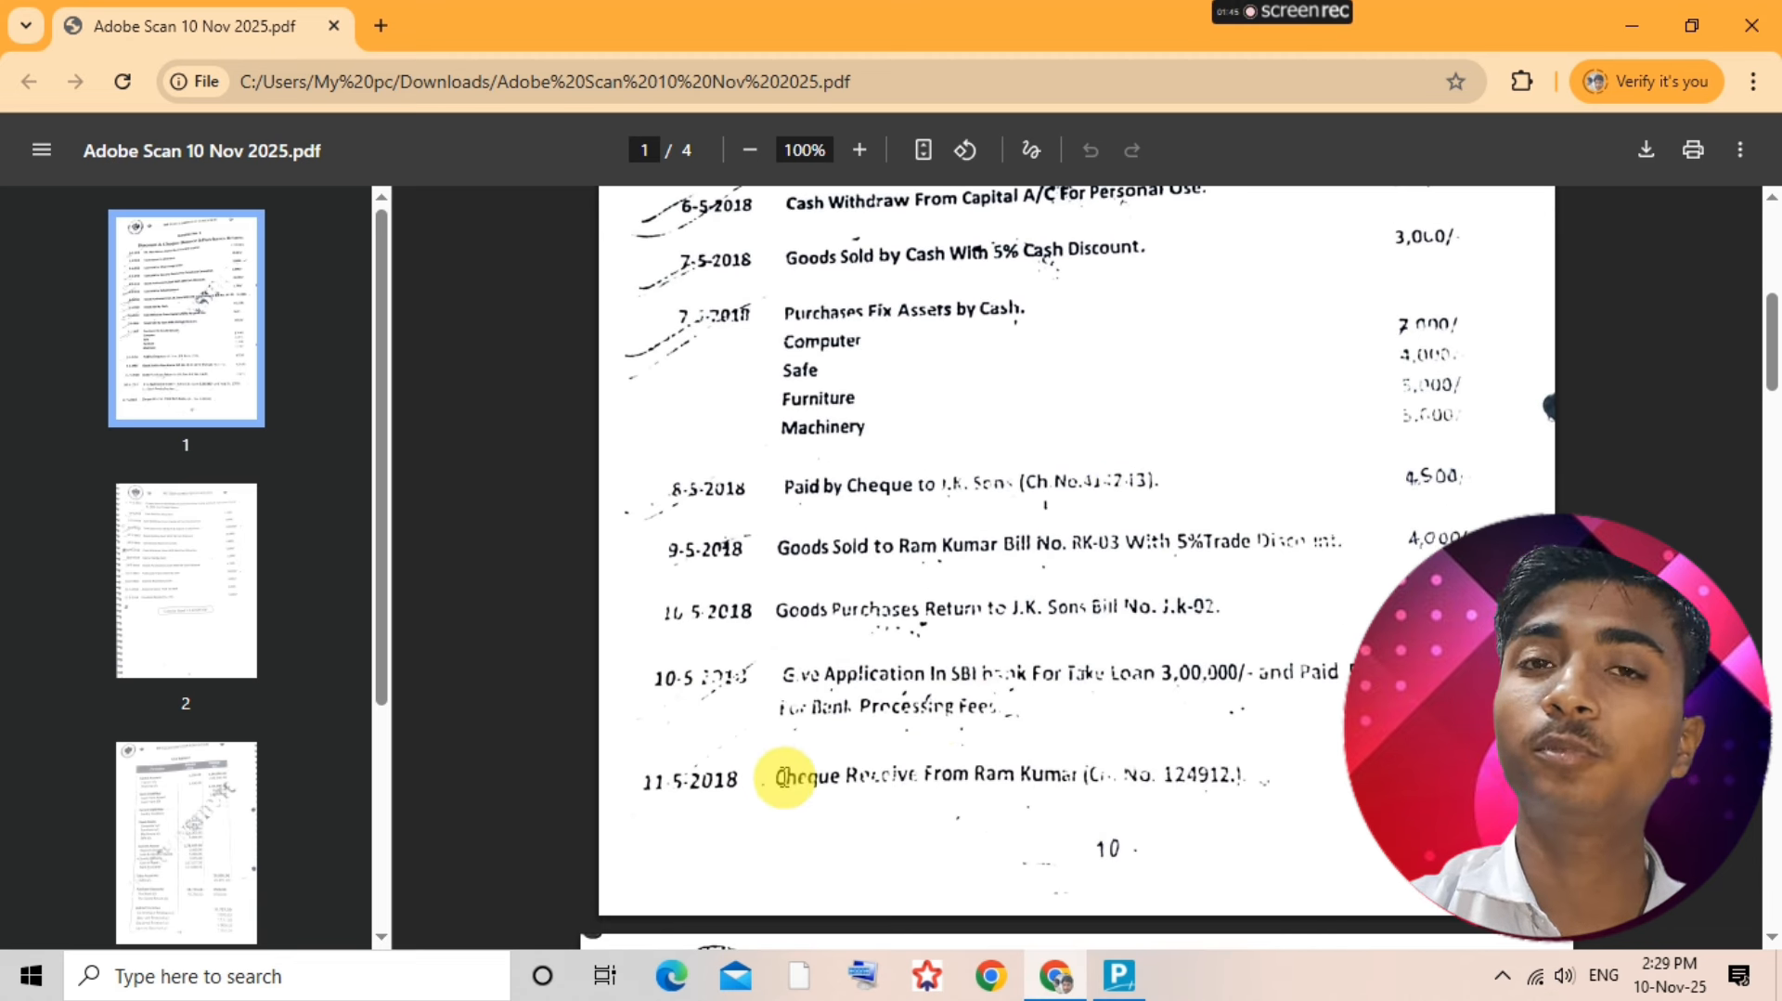
double_click(796, 776)
drag(957, 779, 1206, 778)
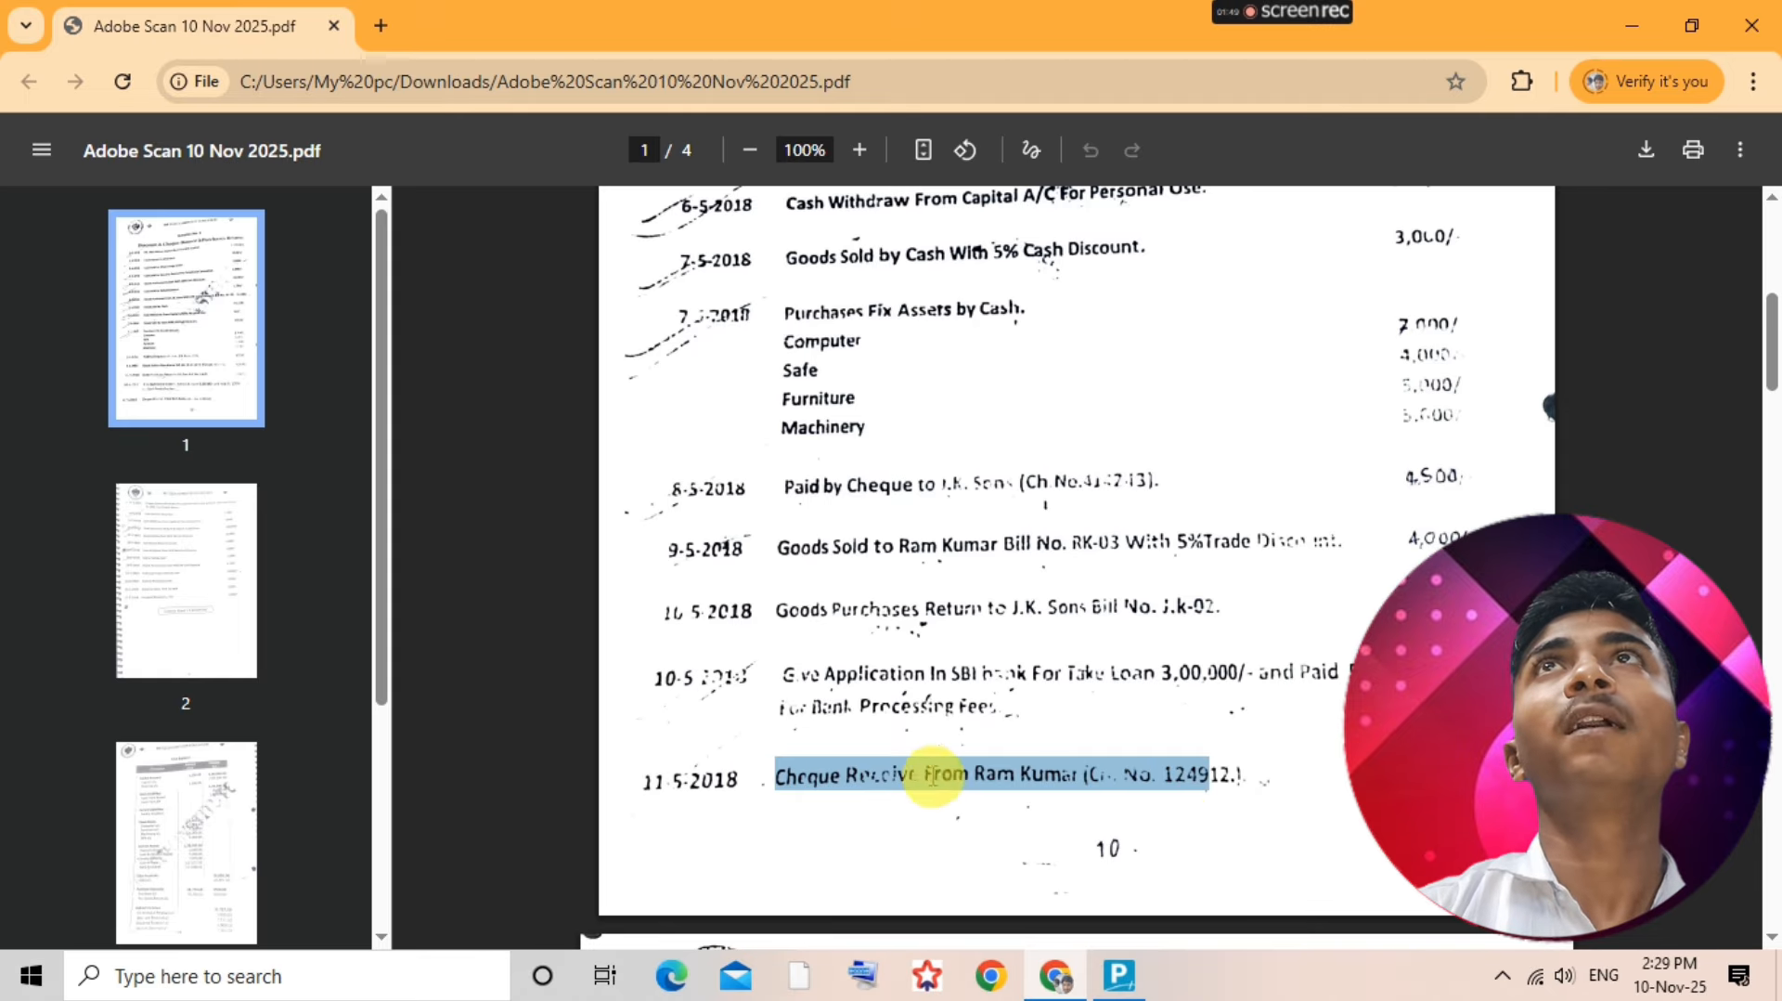
- Switch to TallyPrime and open the ledger report of the customer named in the 11-5-2018 cheque entry
key(alt+Tab)
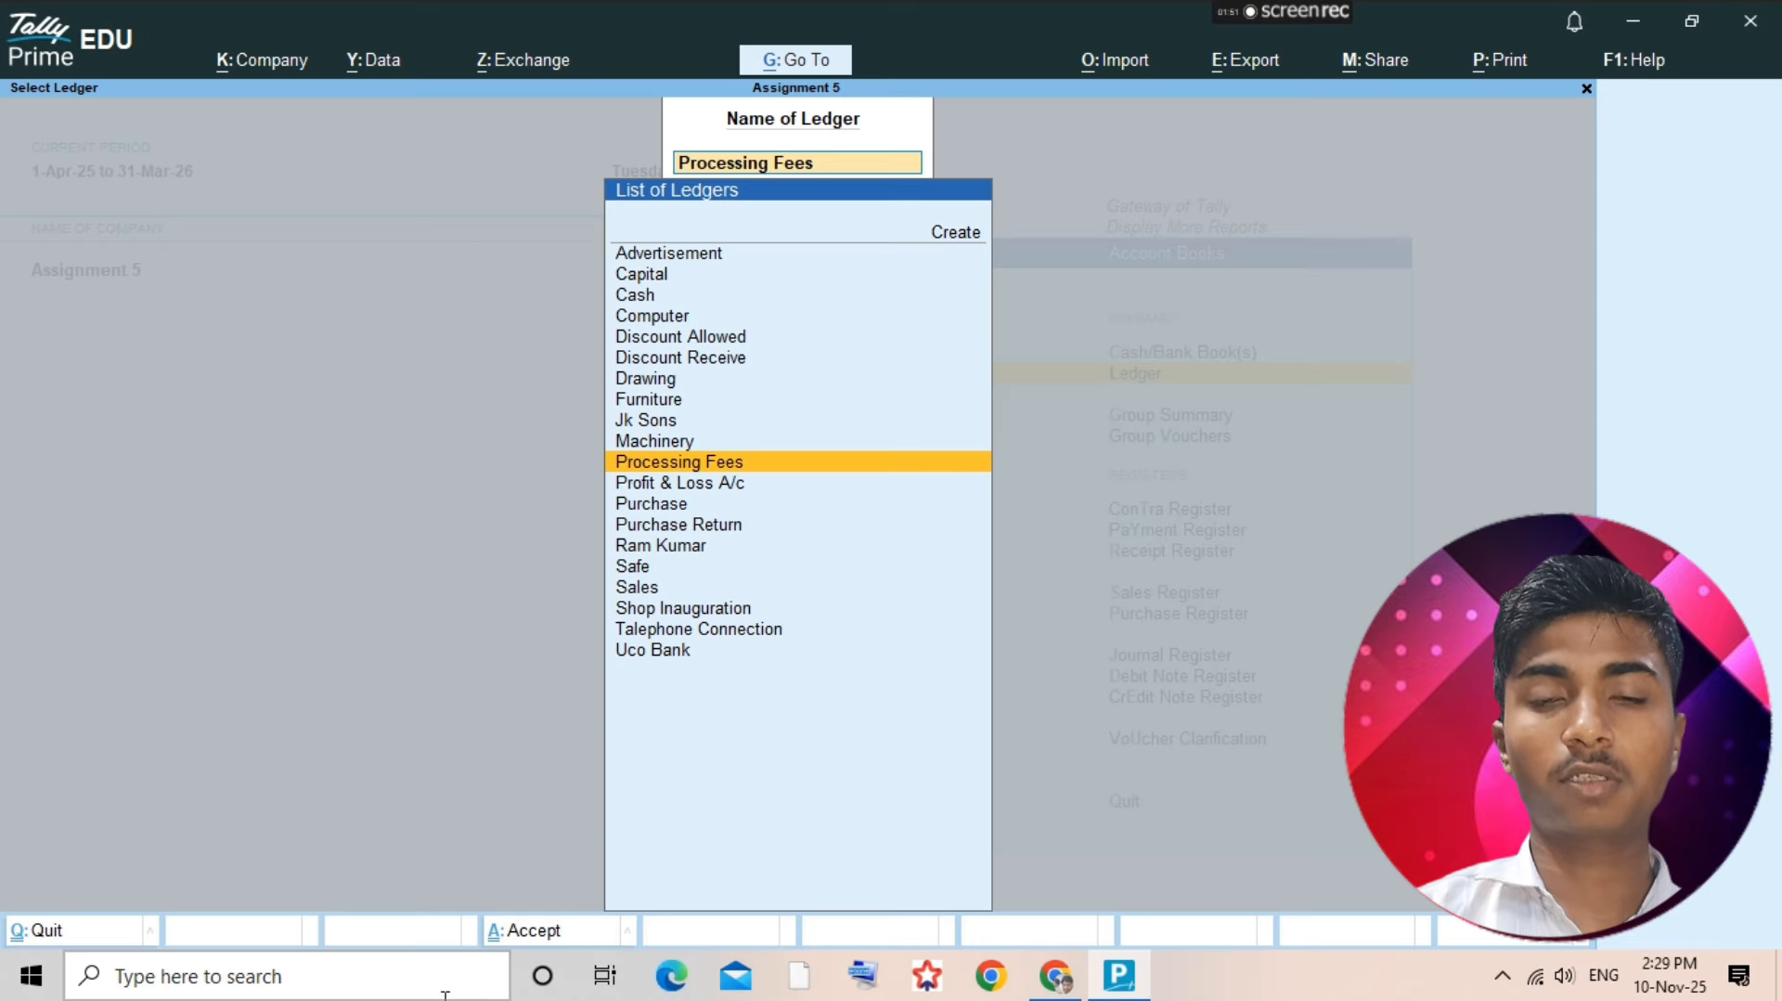
text(Ram)
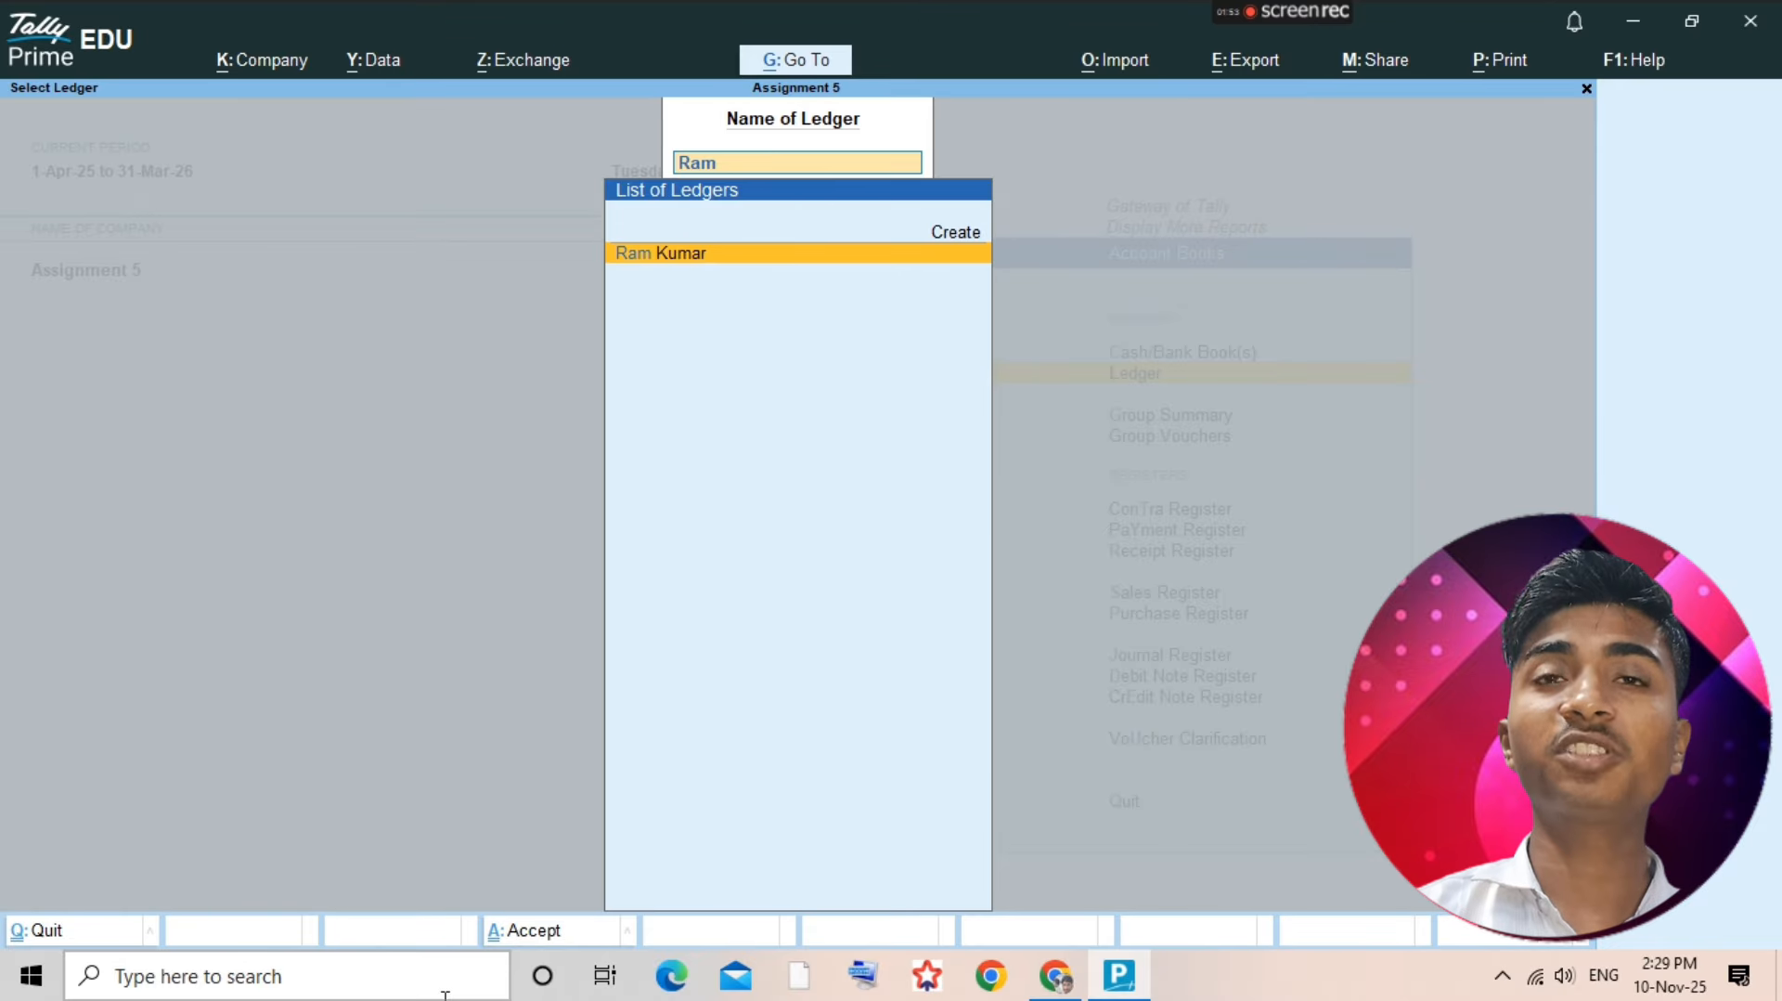
key(Return)
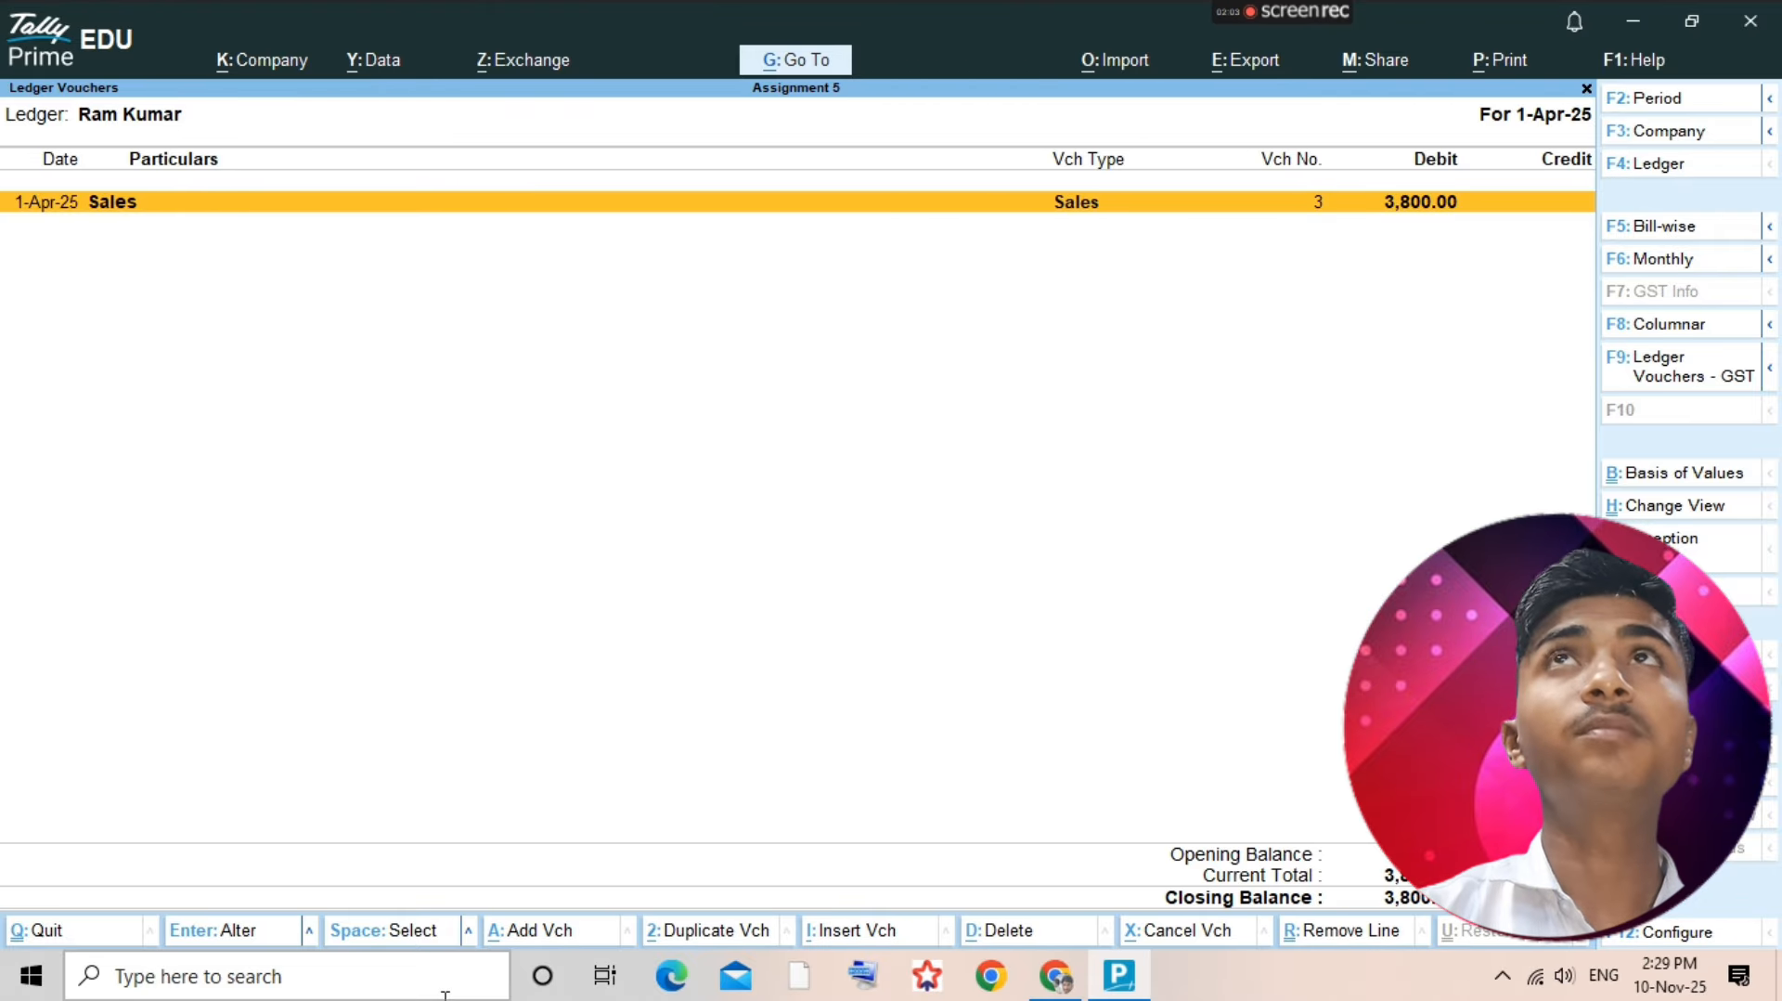
- Add a receipt voucher that credits the customer's ledger by 3,800 against bill reference Rk-03
key(alt)
key(alt+a)
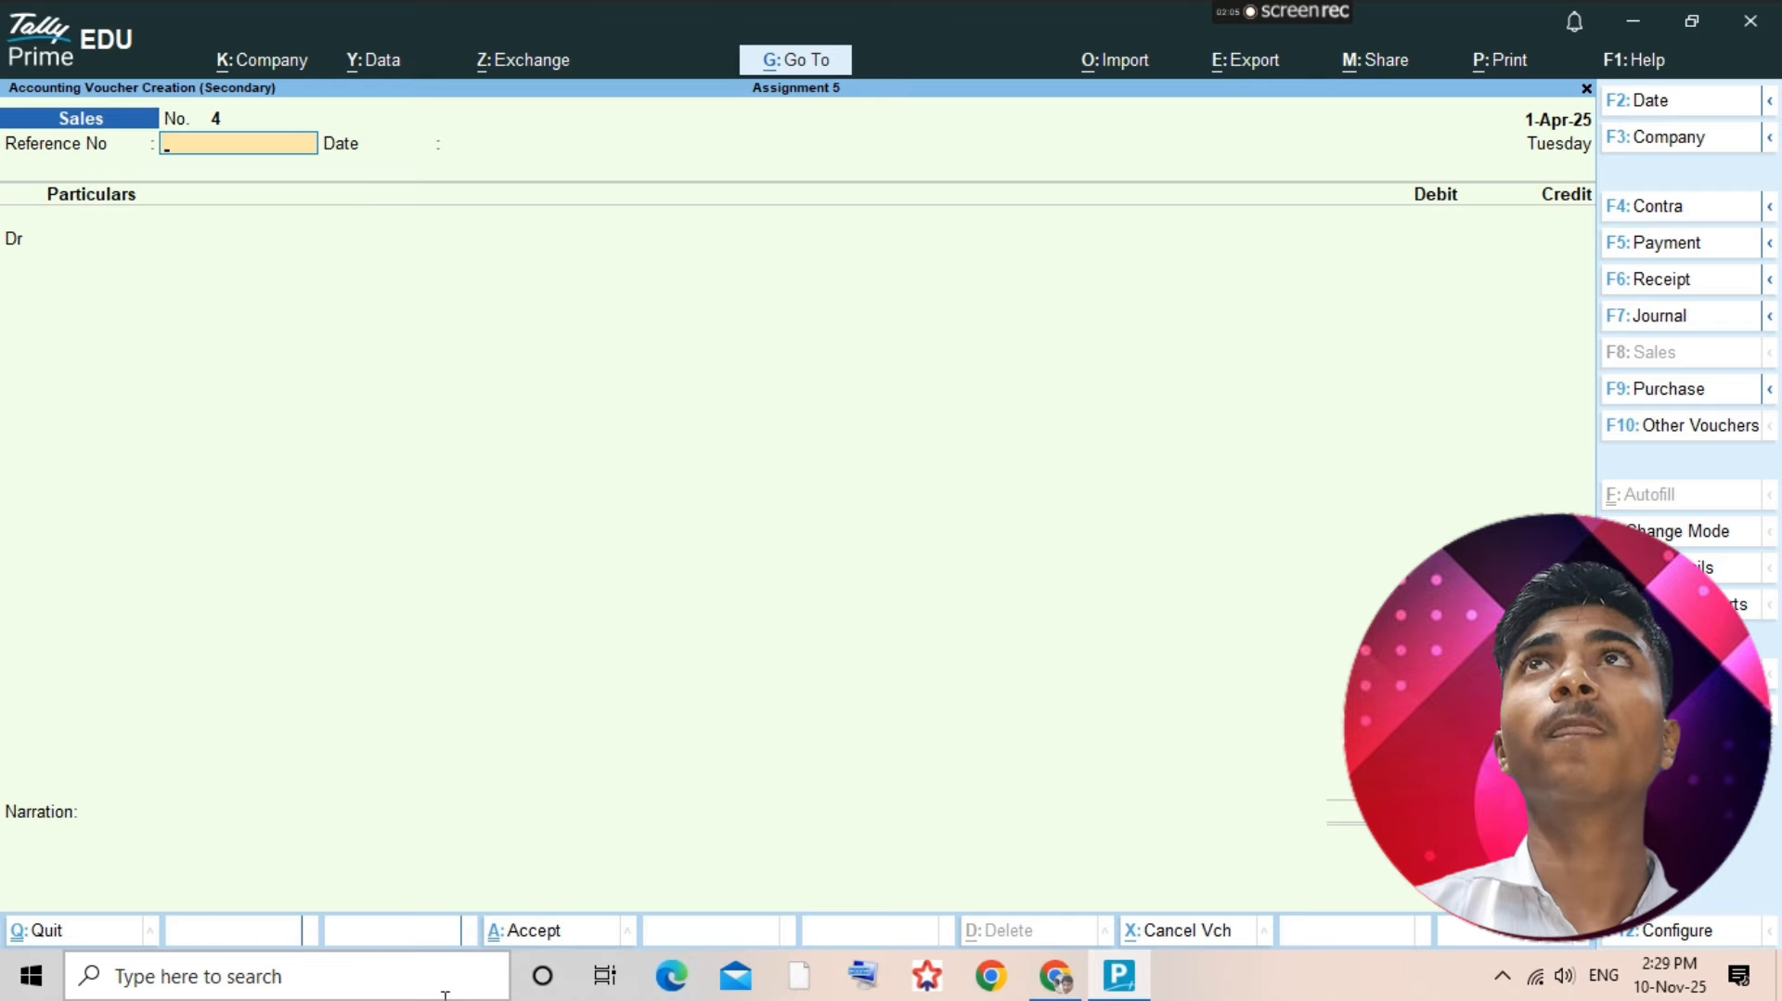
key(F6)
text(Ram)
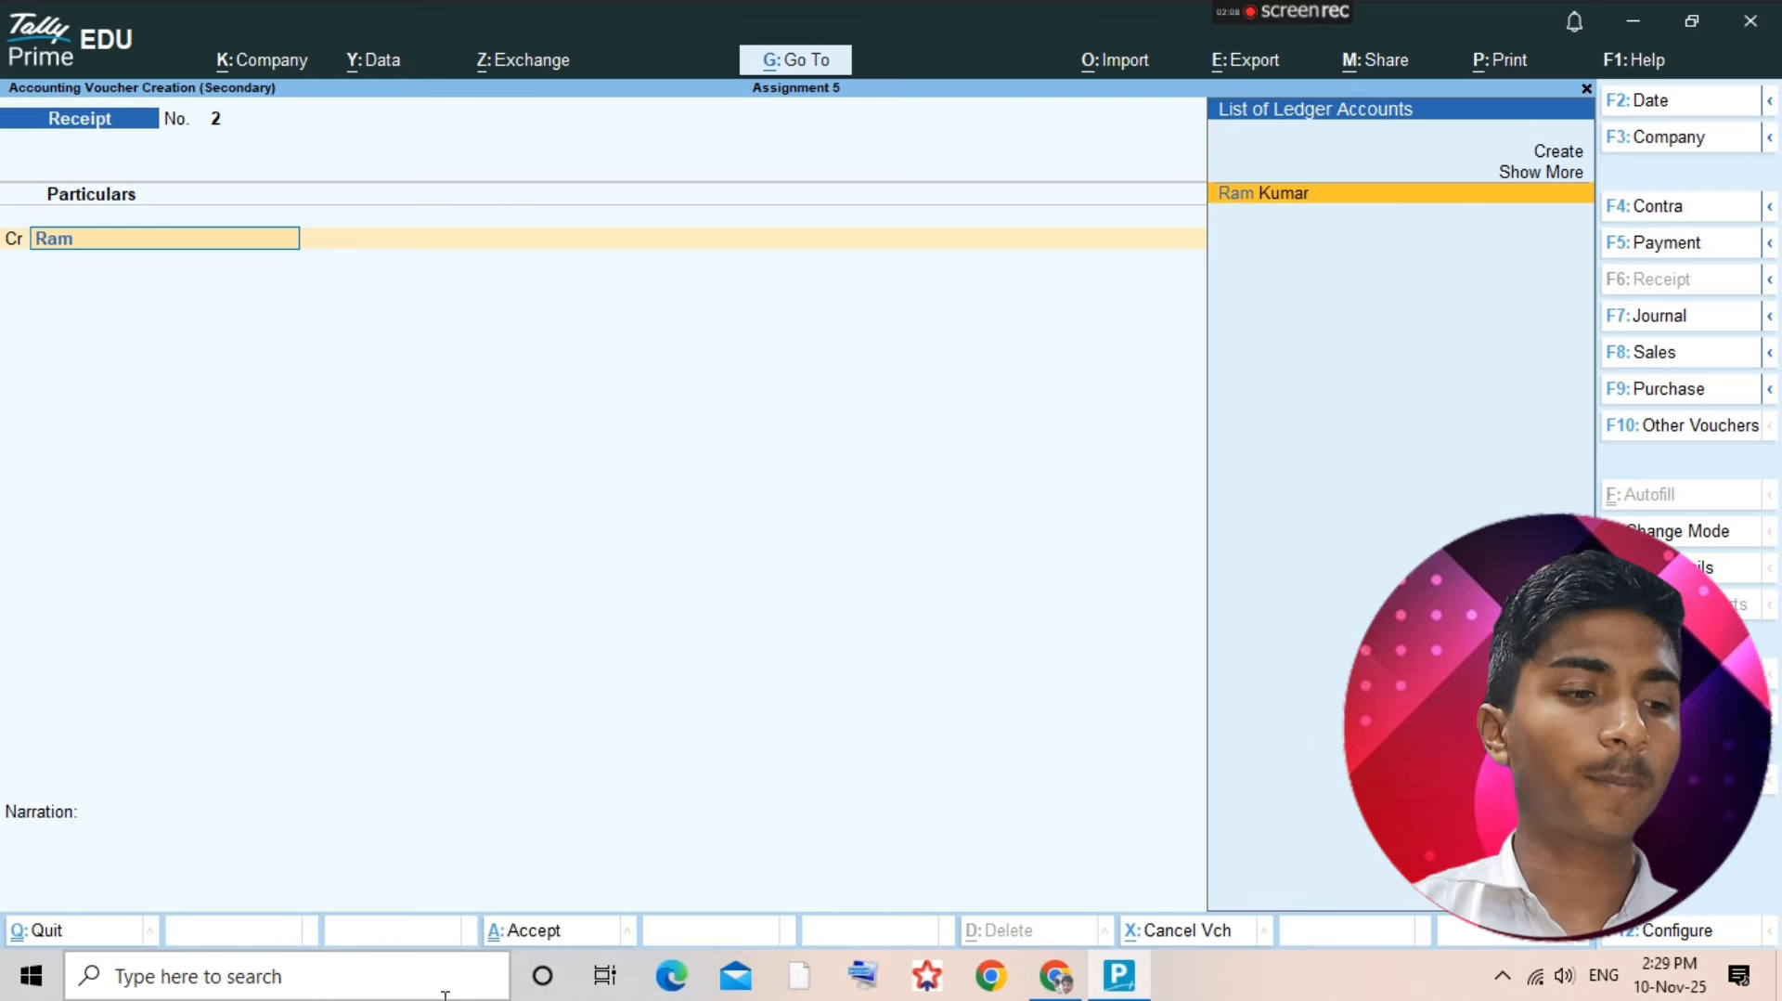
key(Return)
text(3800)
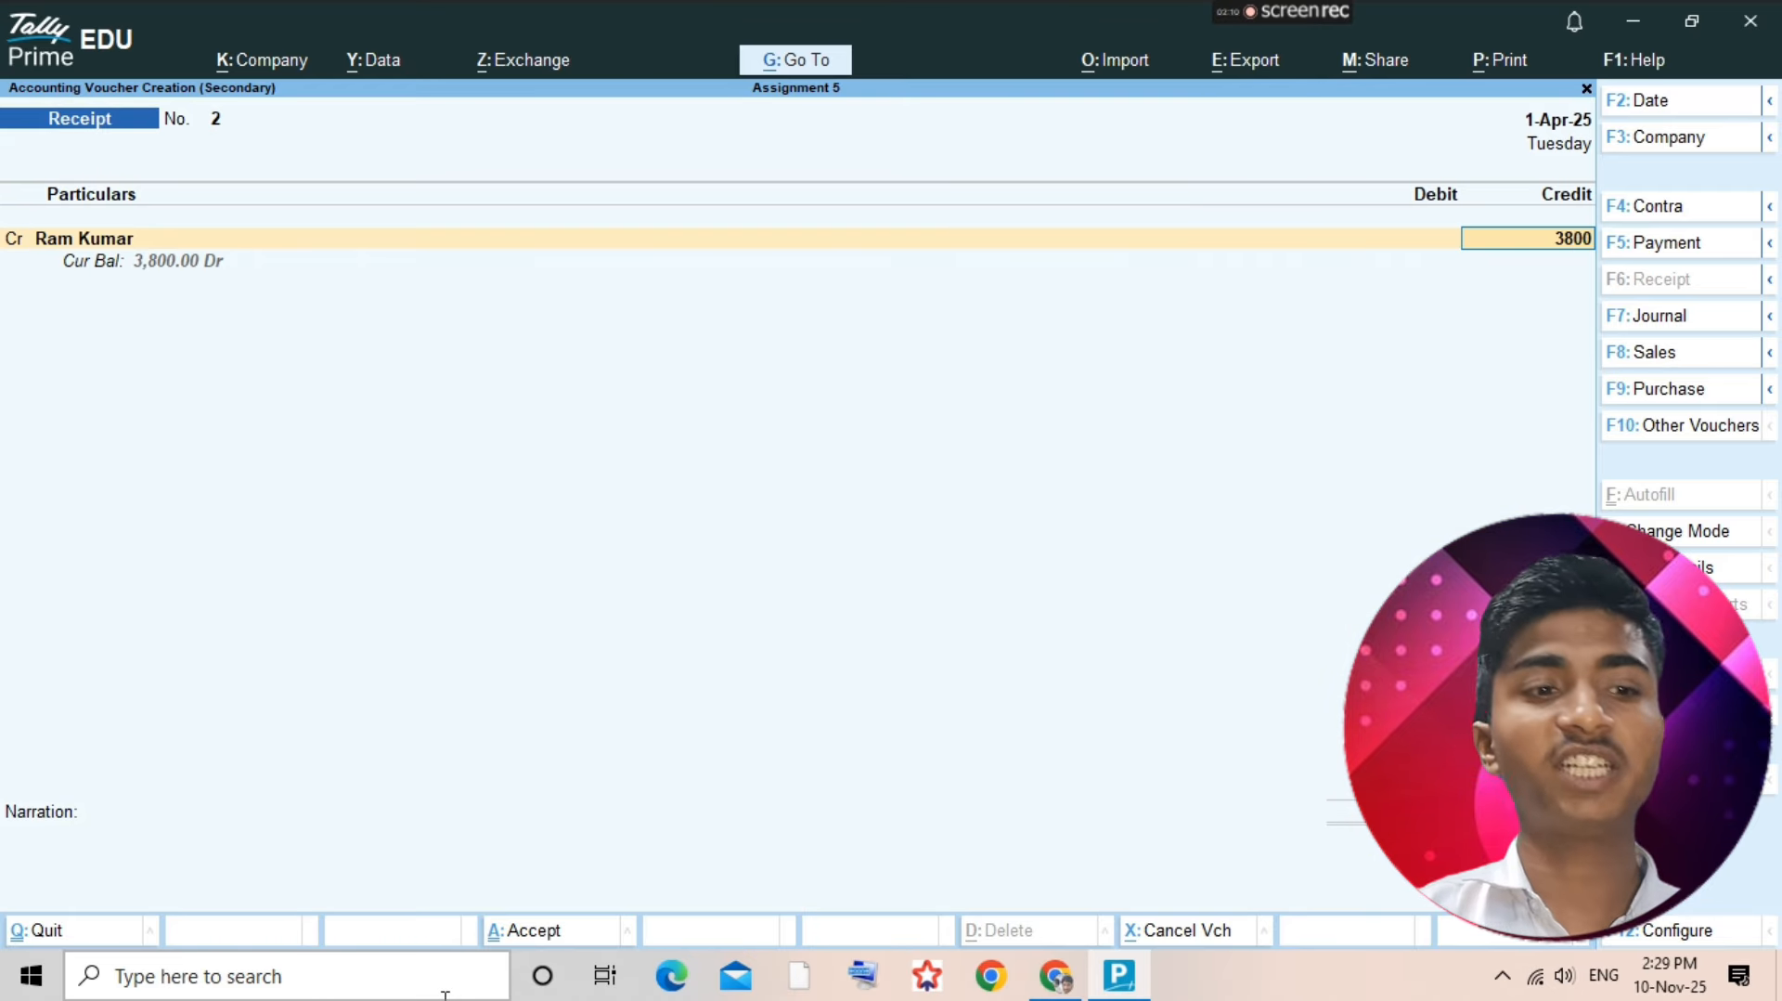
key(Return)
key(Return)
key(Return)
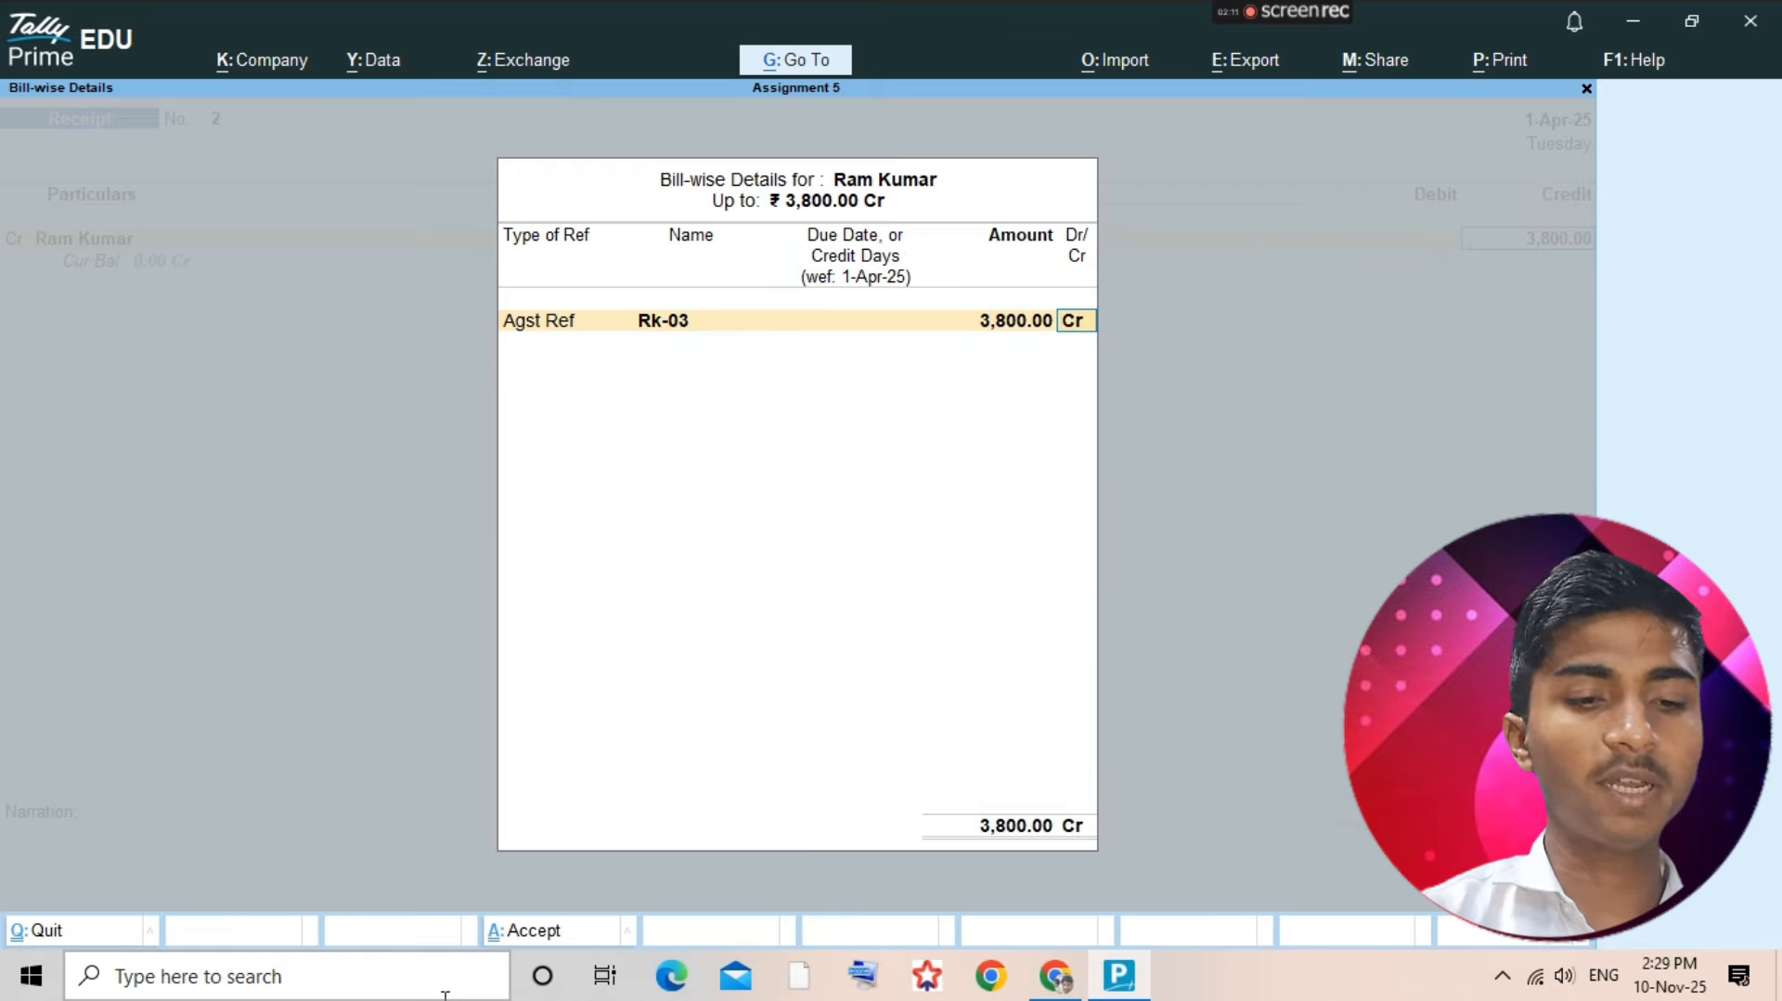
key(Return)
key(Return)
- Recheck the cheque entry in the PDF, debit Uco Bank for 3,800, save the receipt, and return to the ledger list
key(alt+Tab)
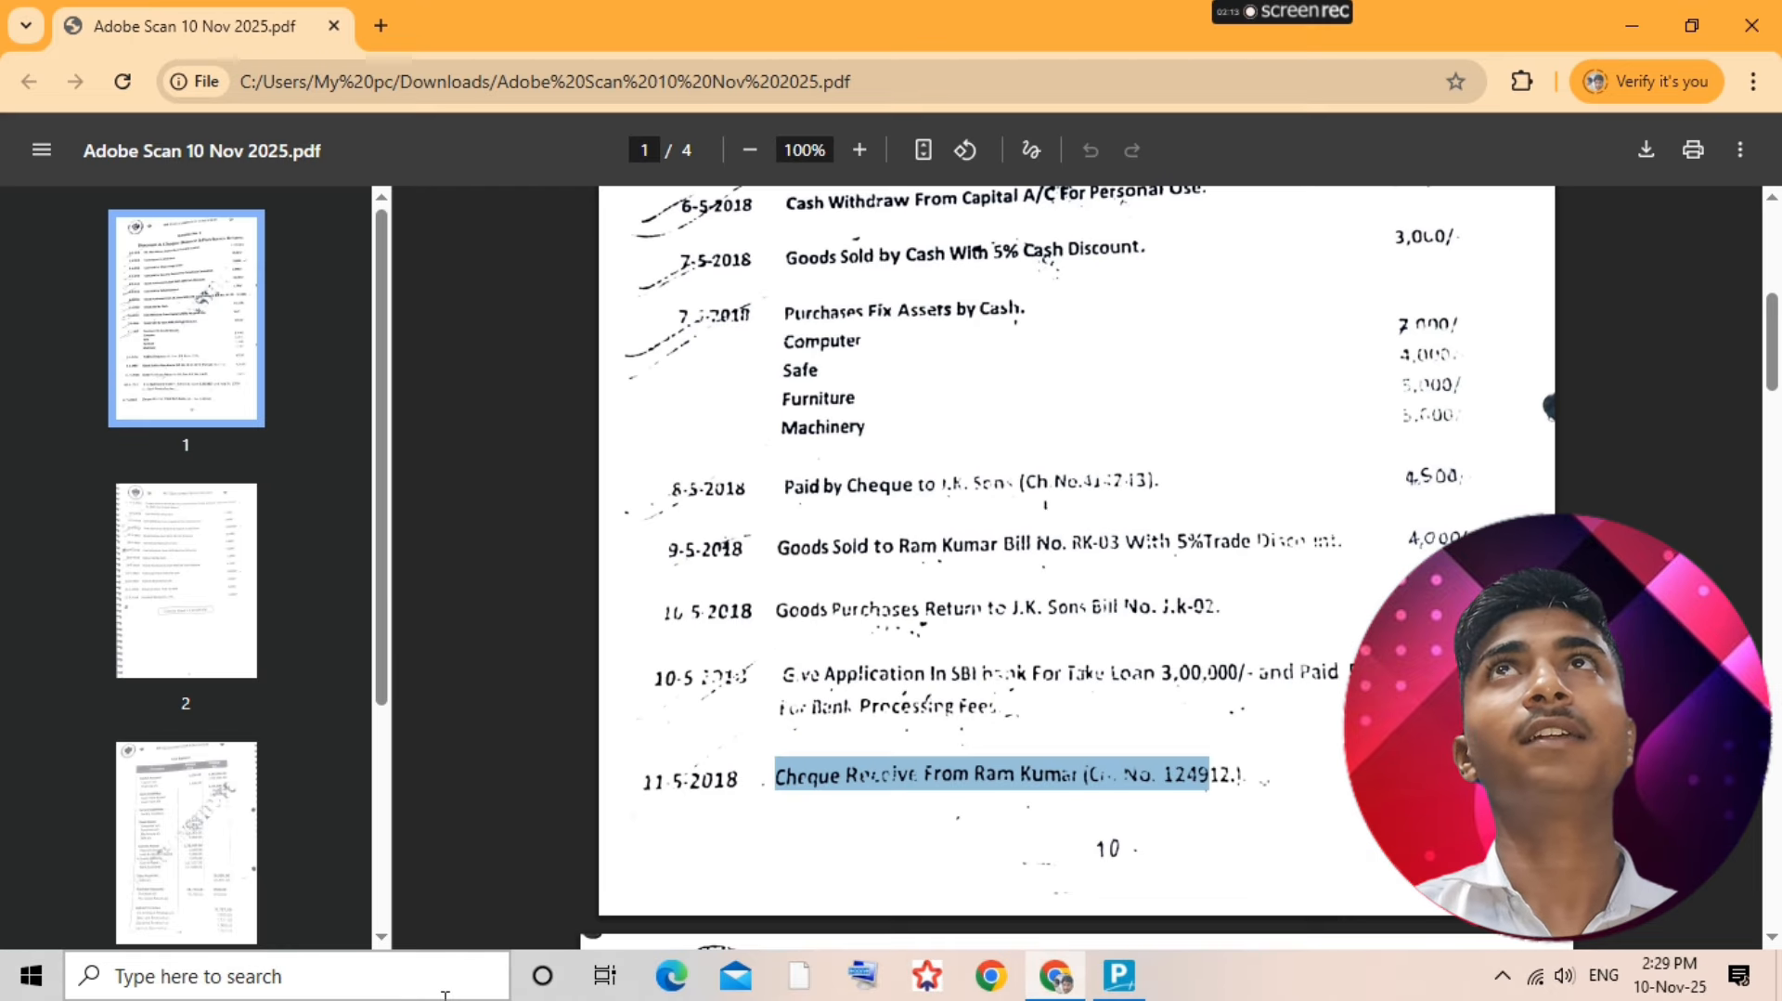
key(alt+Tab)
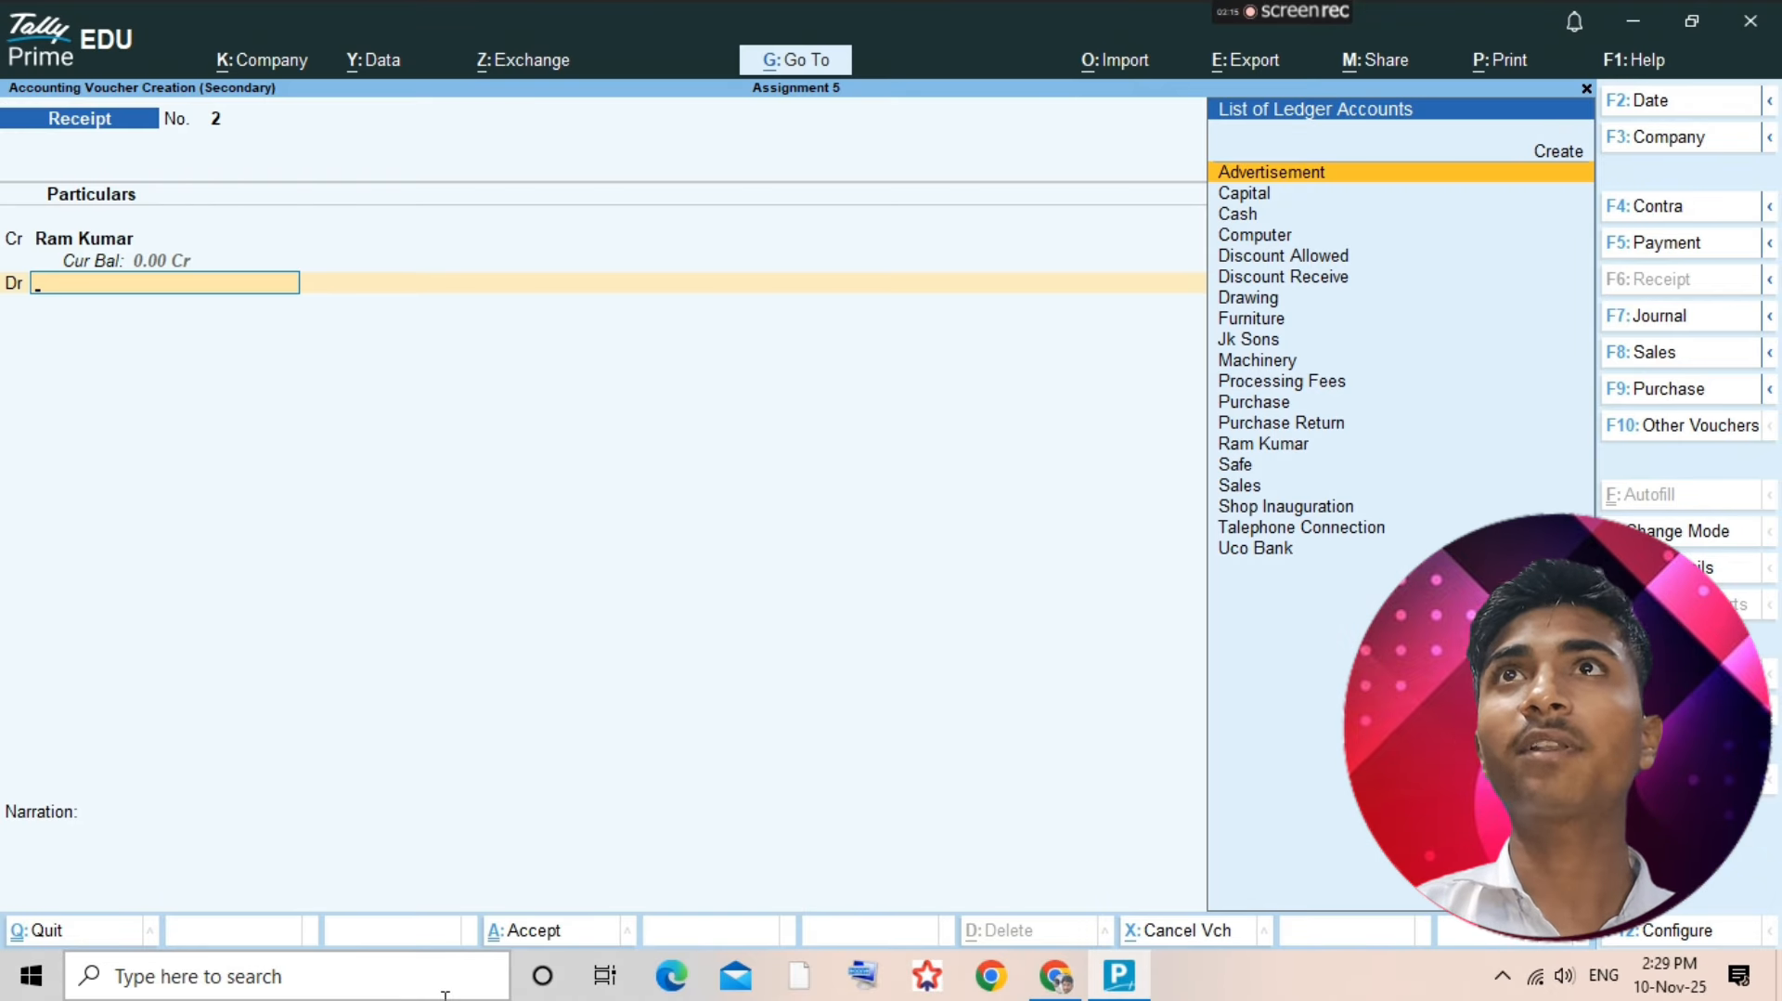
text(uco)
key(Return)
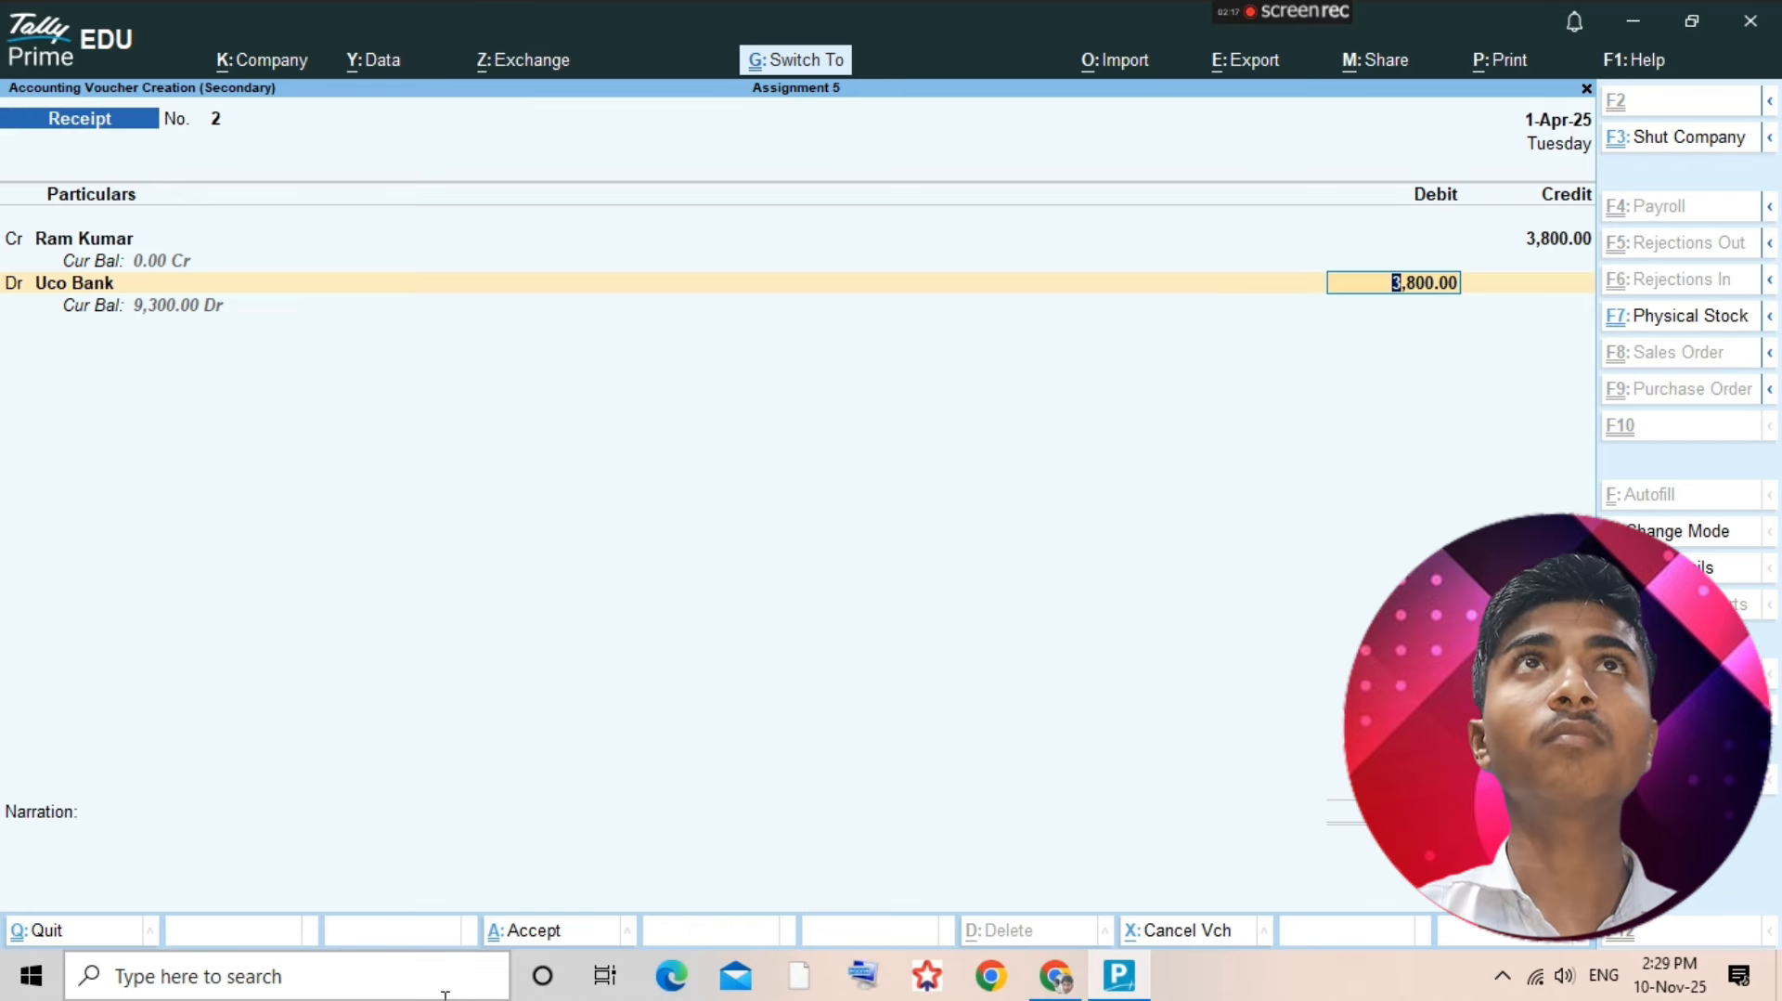
key(ctrl+a)
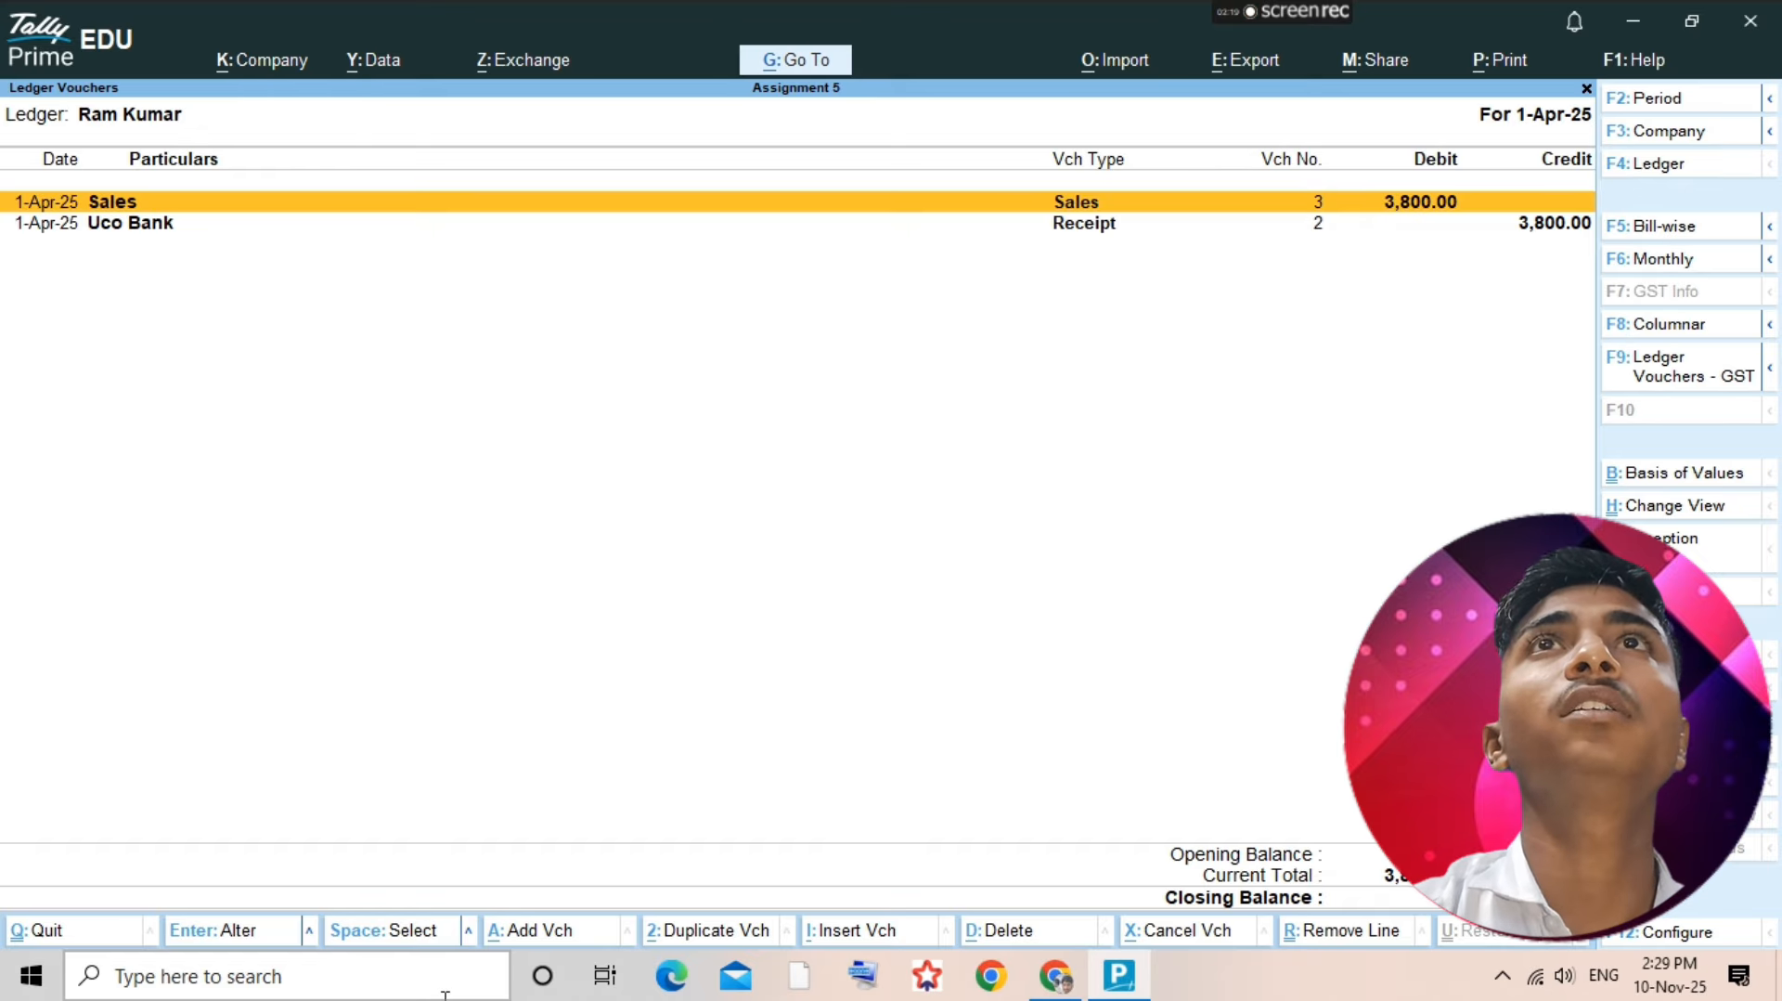
key(Escape)
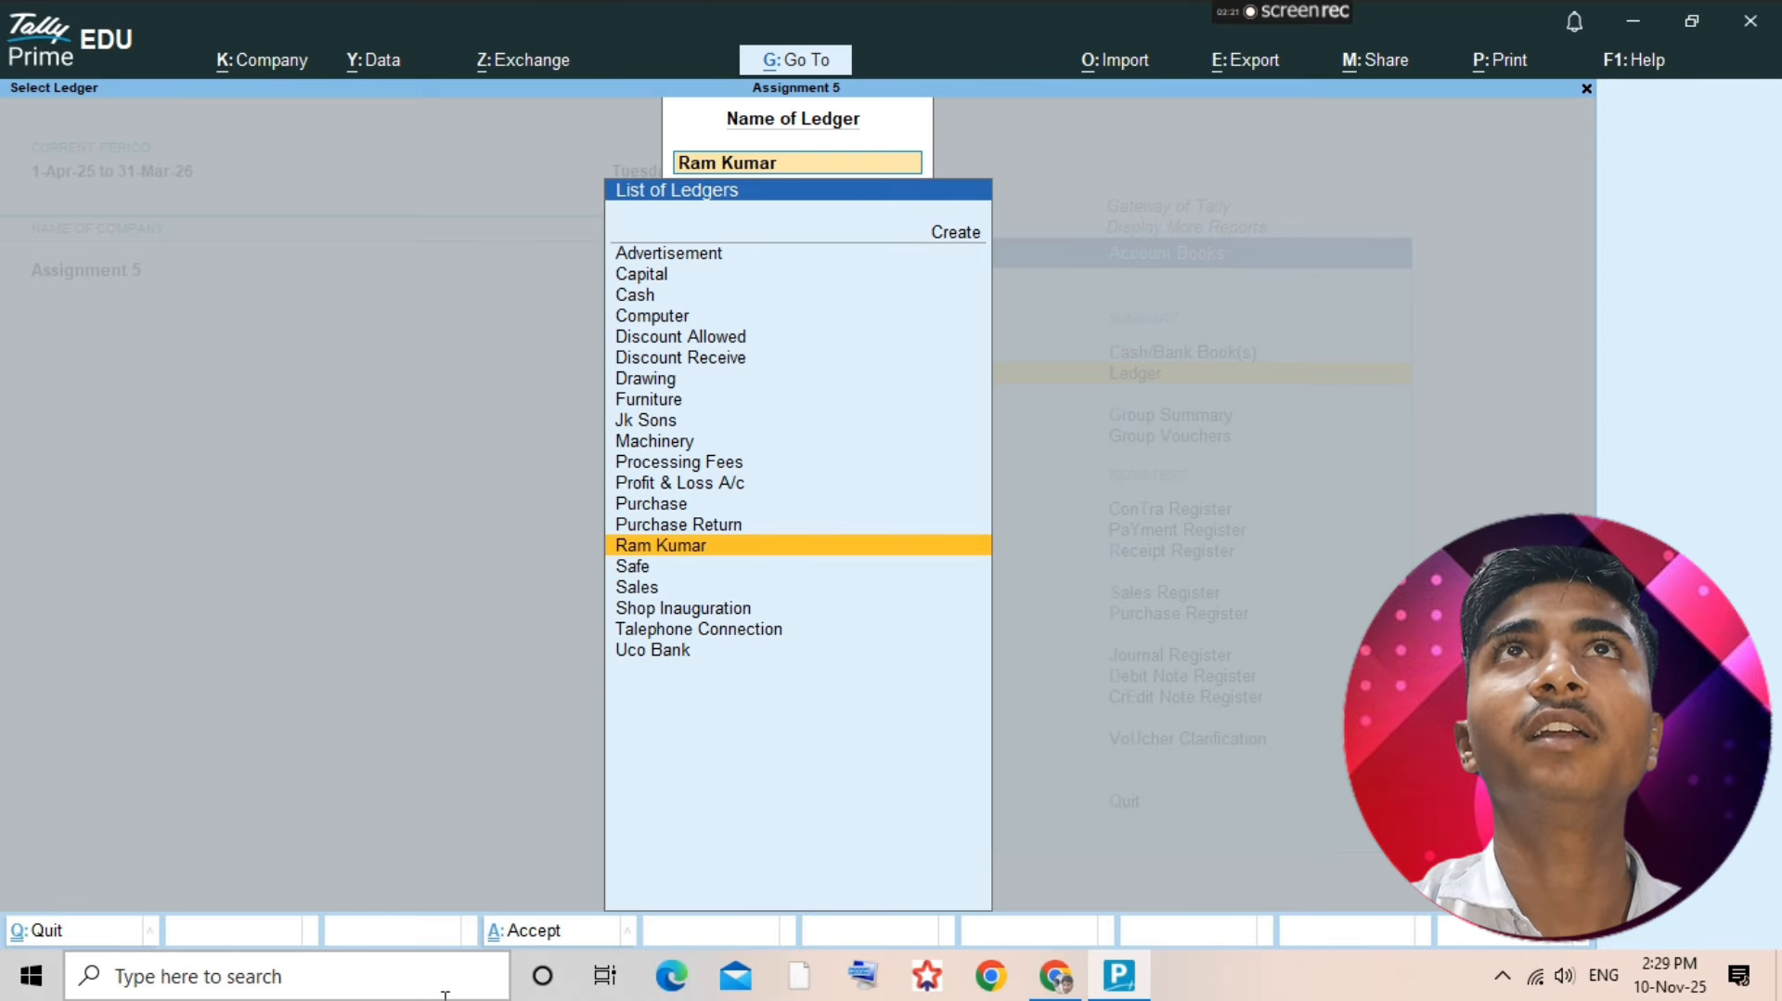
- Switch to the assignment PDF in Chrome and review the 12-5-2018 cheque bounce and bank charge entry
key(alt+Tab)
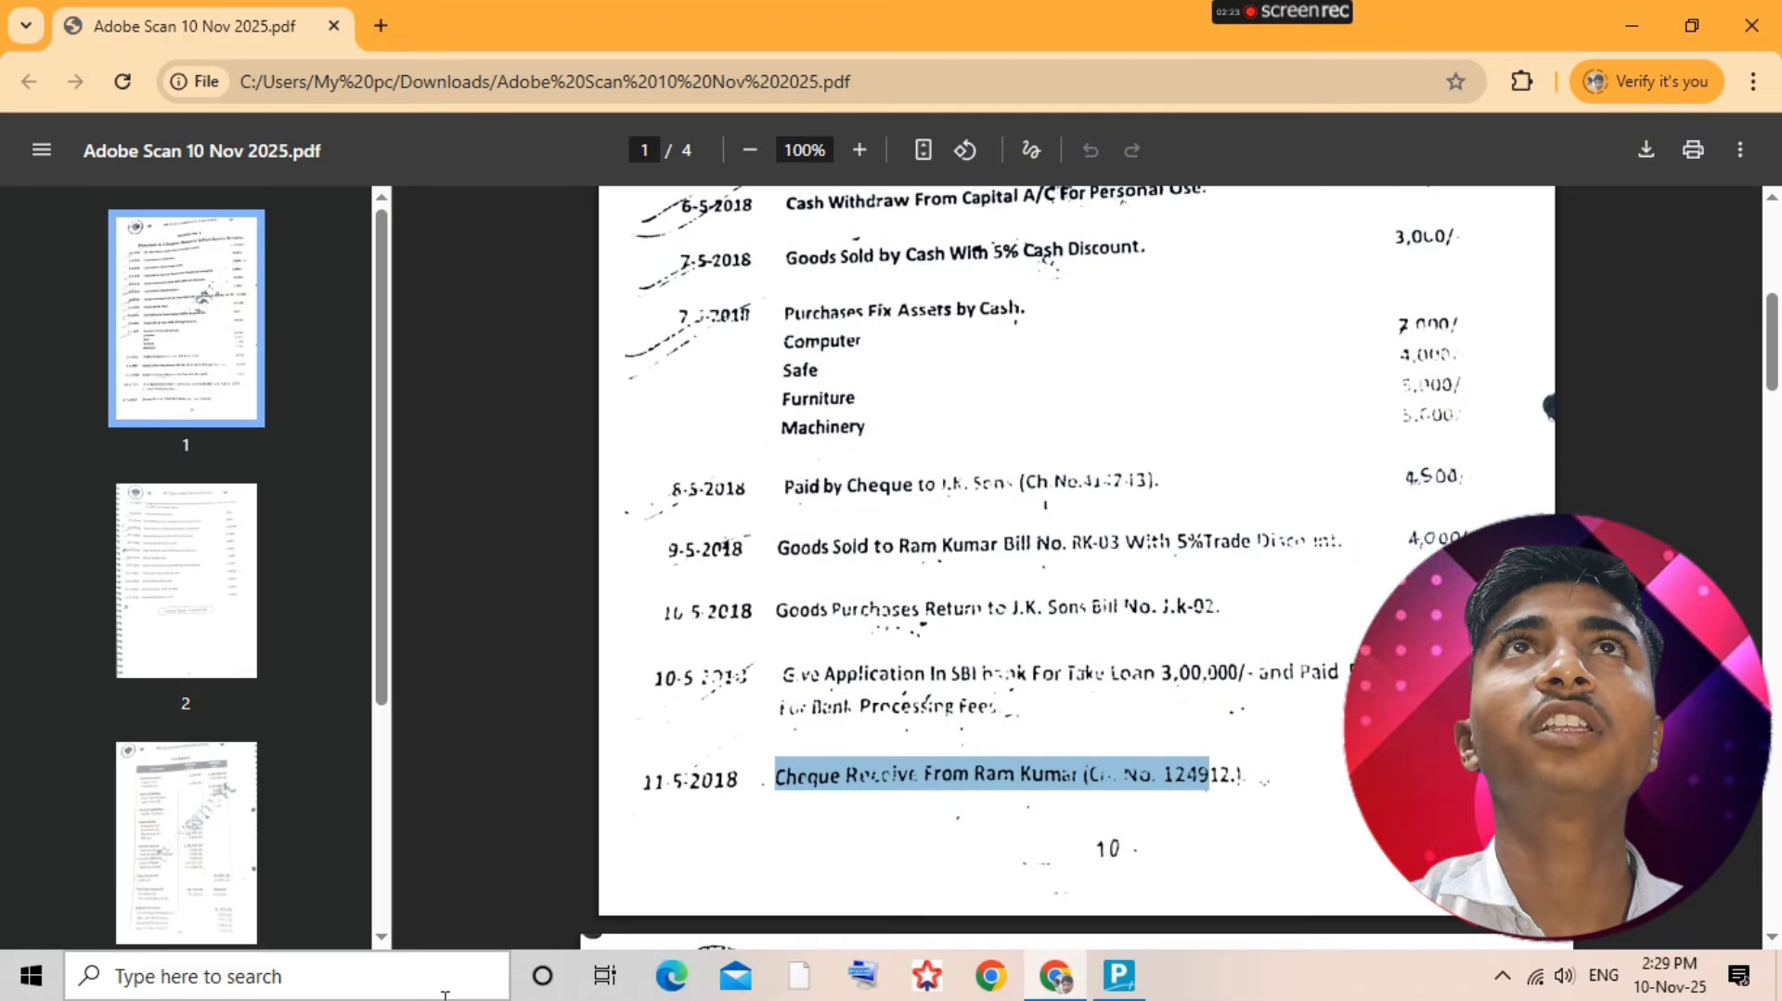
scroll(966, 835, down, 7)
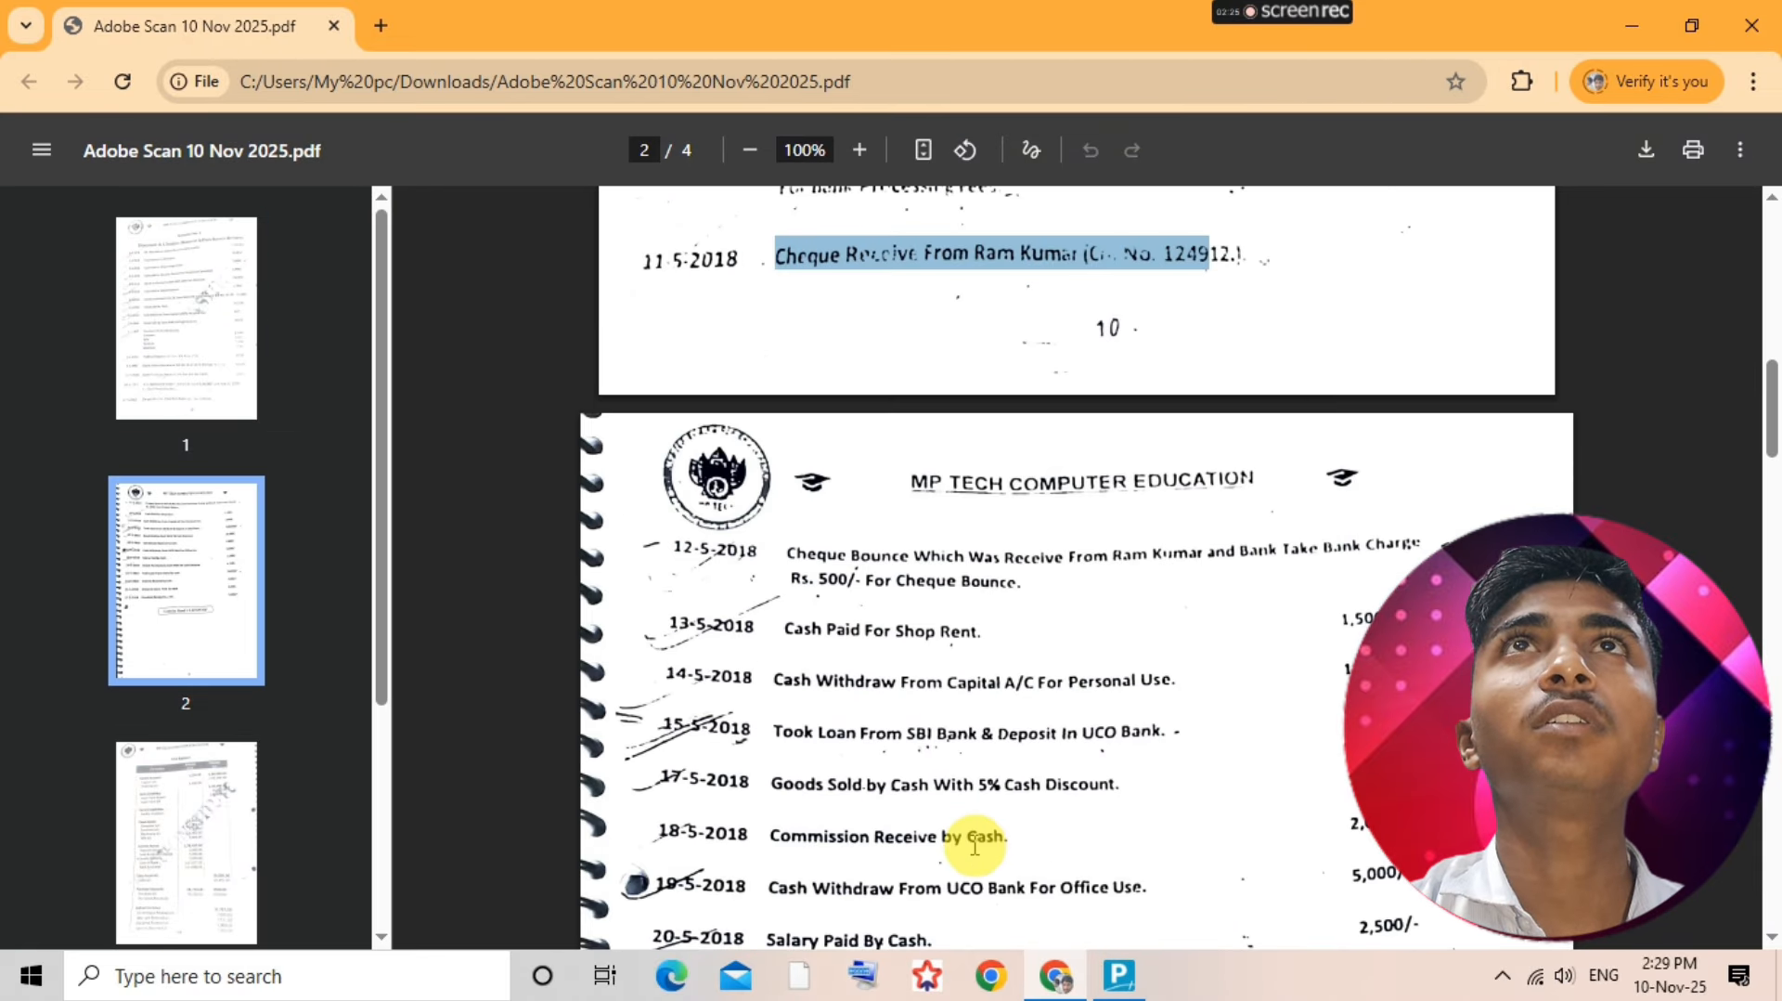
scroll(975, 843, down, 8)
scroll(965, 827, up, 10)
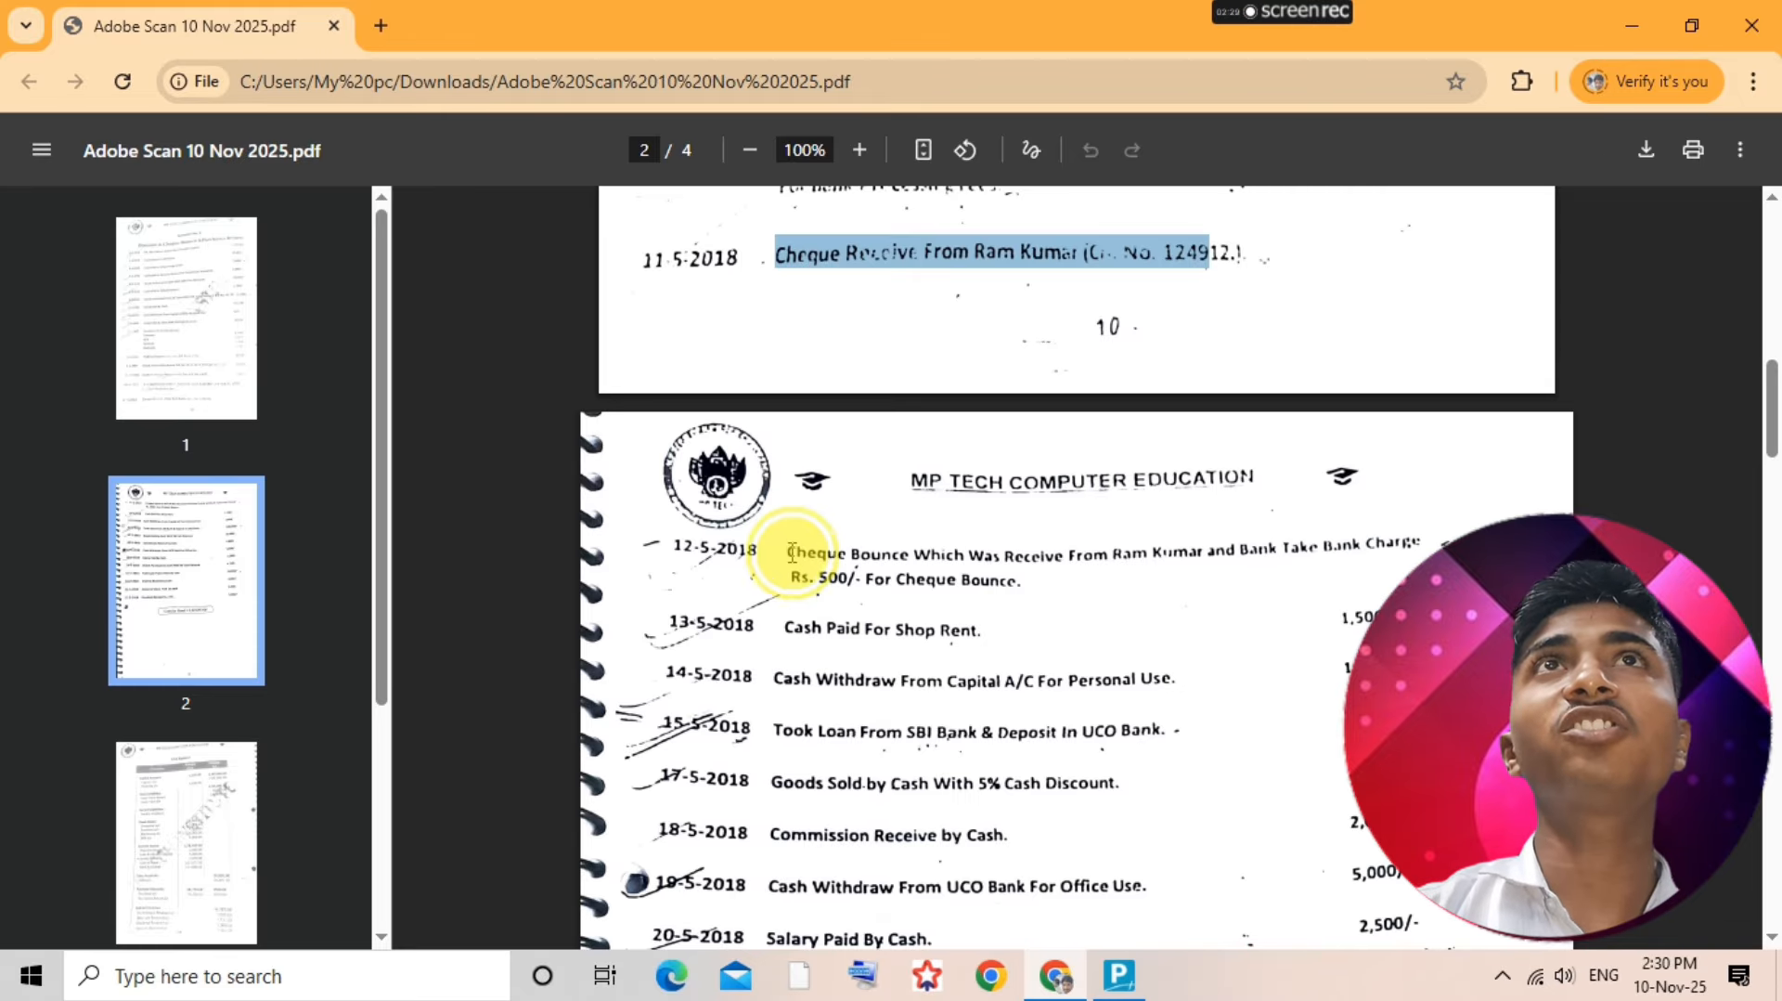
drag(787, 553, 1448, 524)
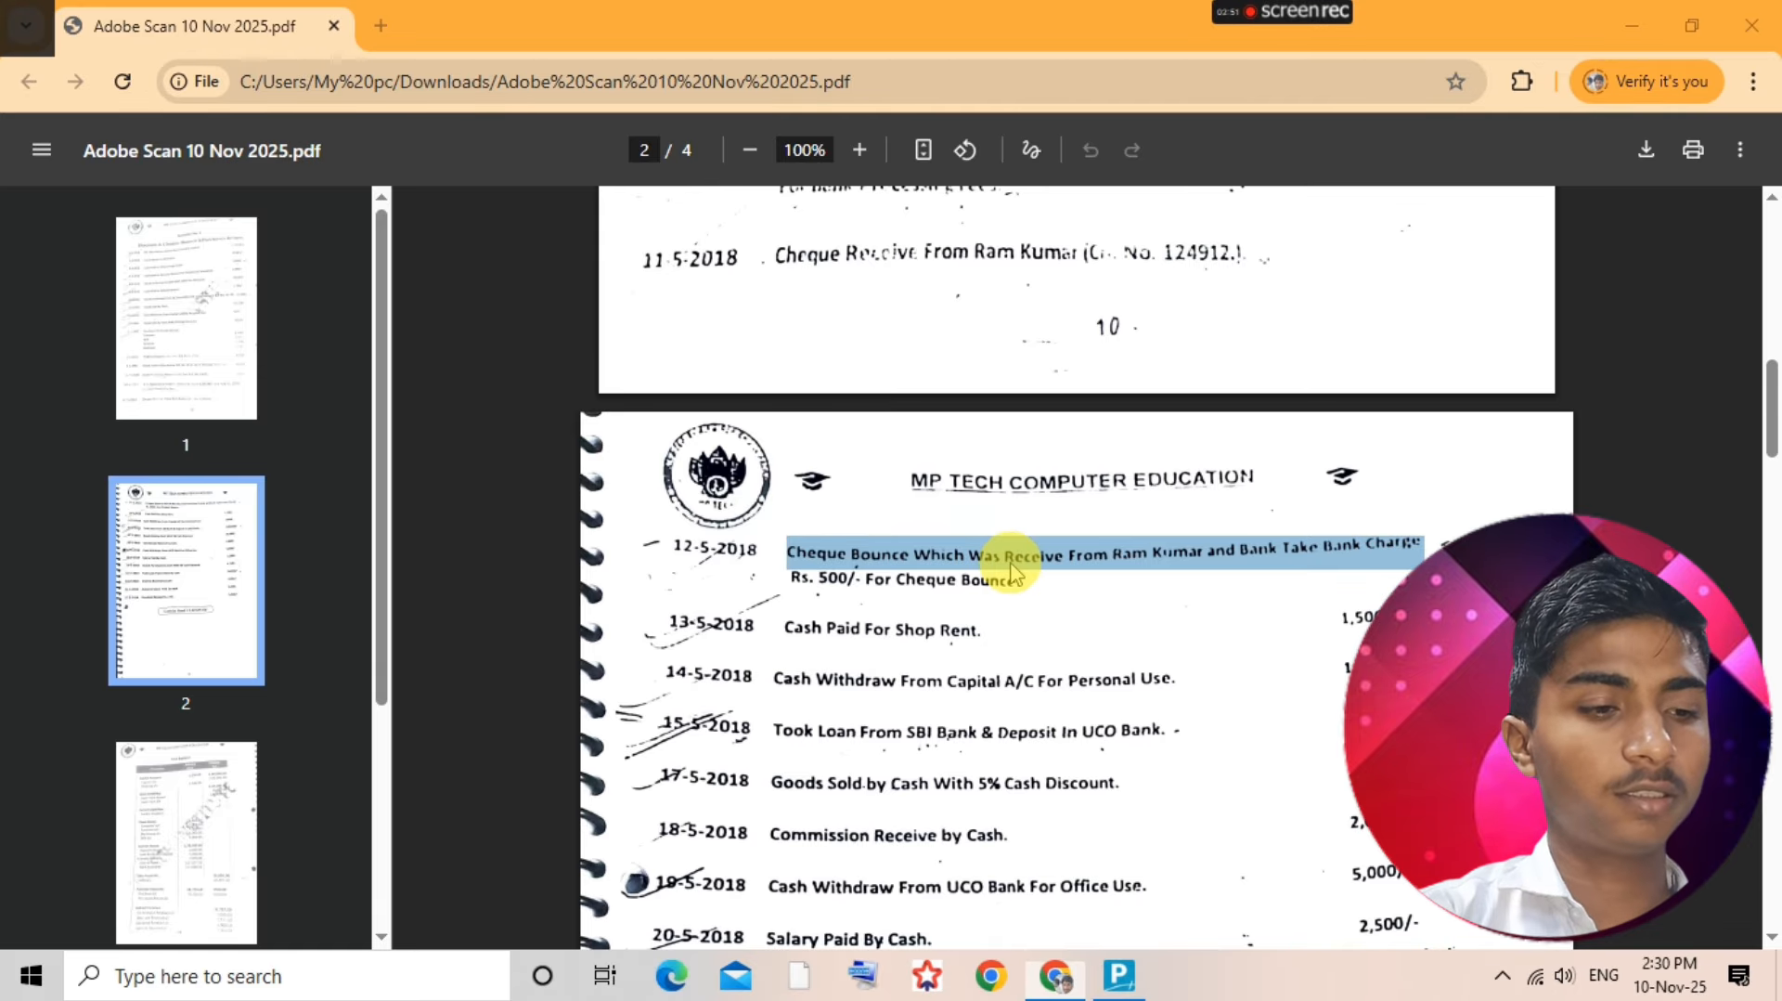
- Switch to TallyPrime, create a ledger named Bank Charge under Indirect Expenses, and save it
key(alt+Tab)
key(alt+c)
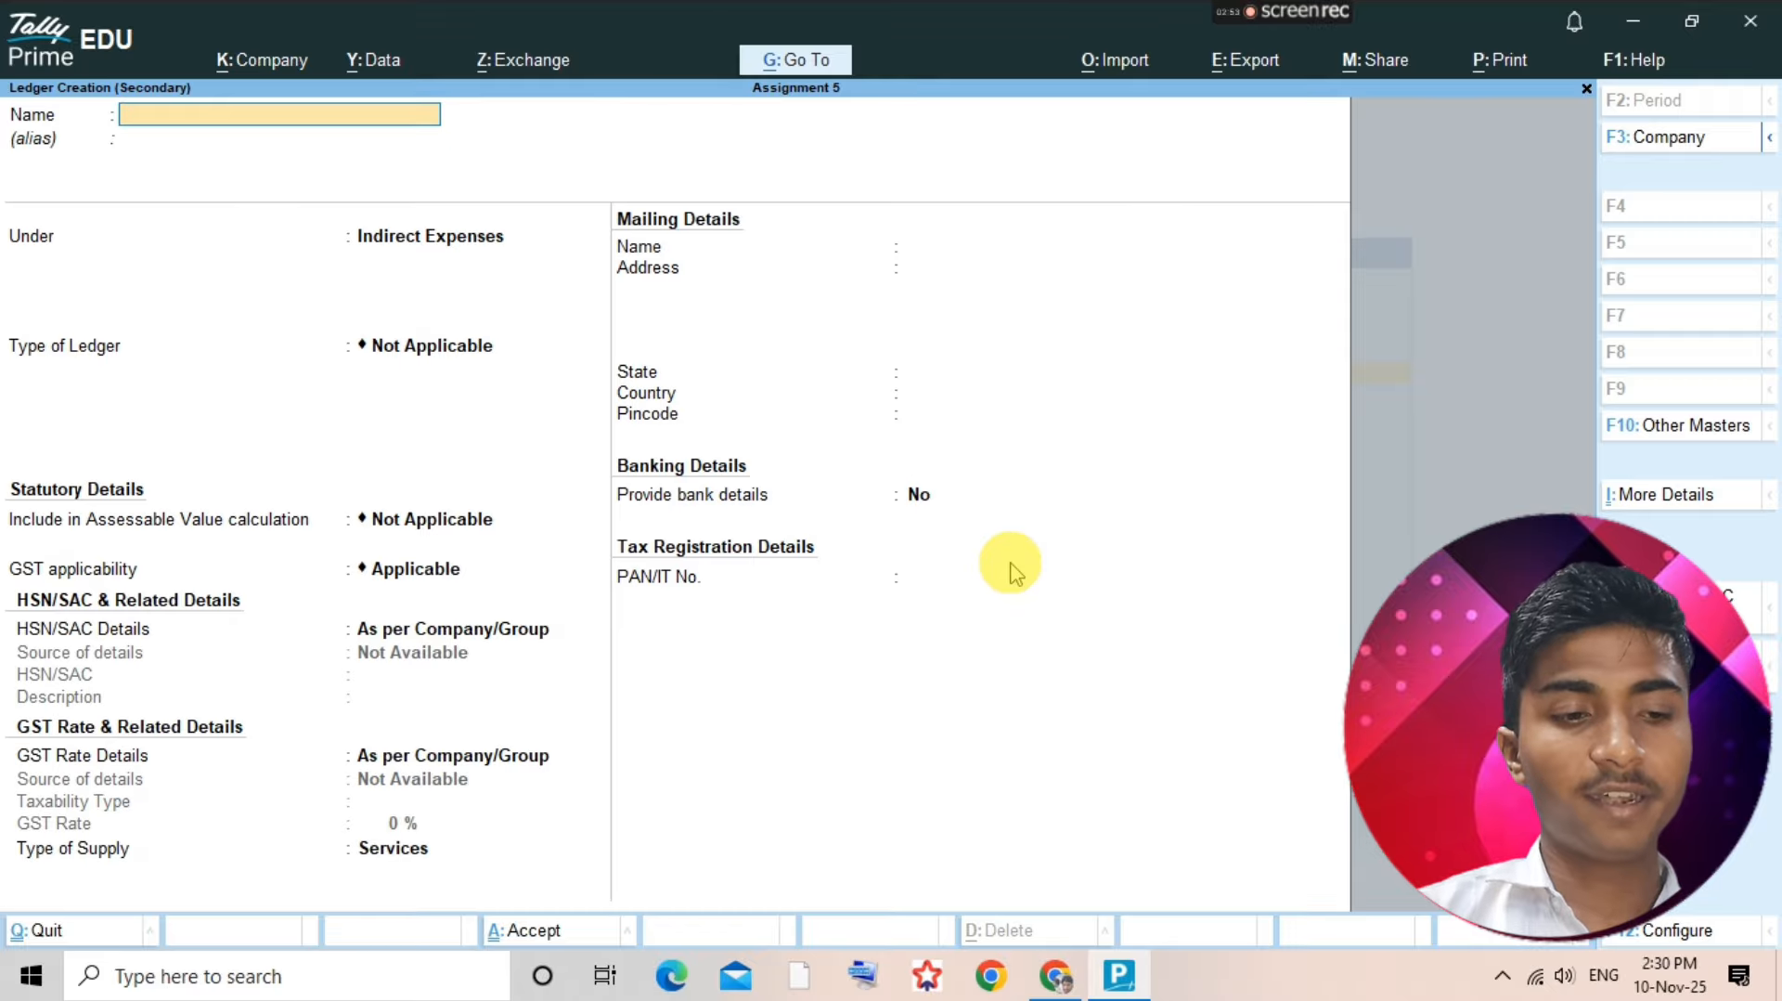
text(Bank)
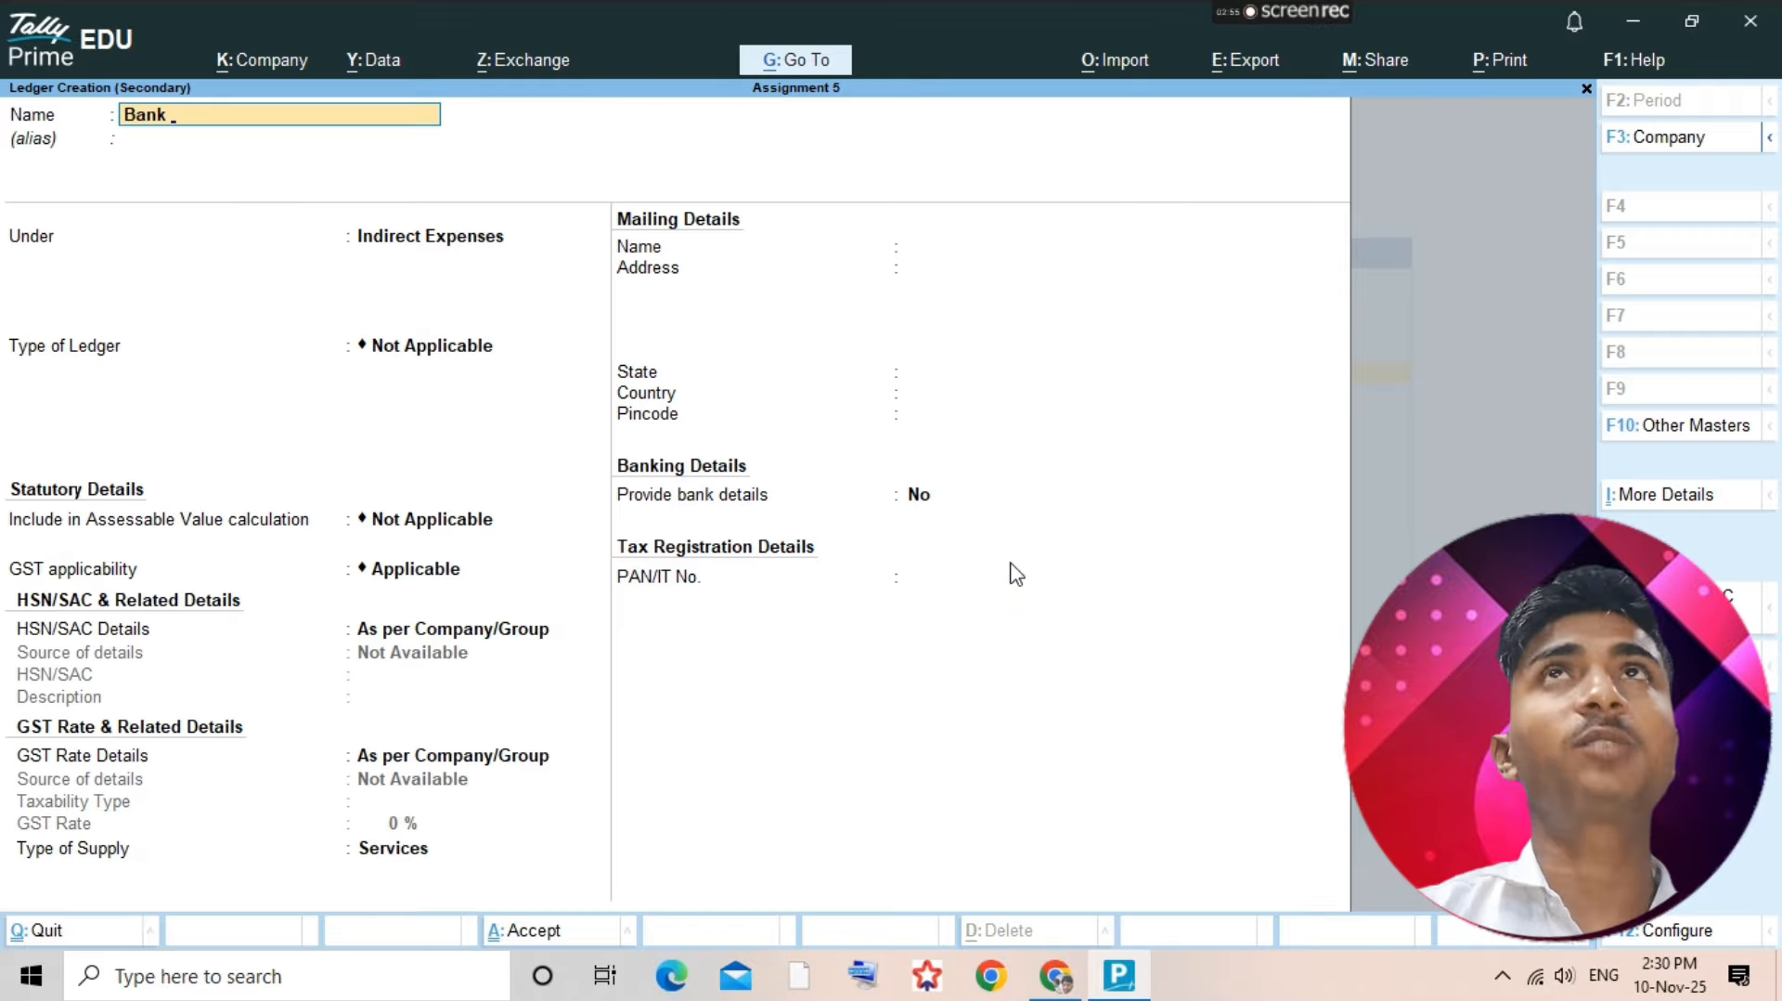
text( Charge)
key(Return)
key(Return)
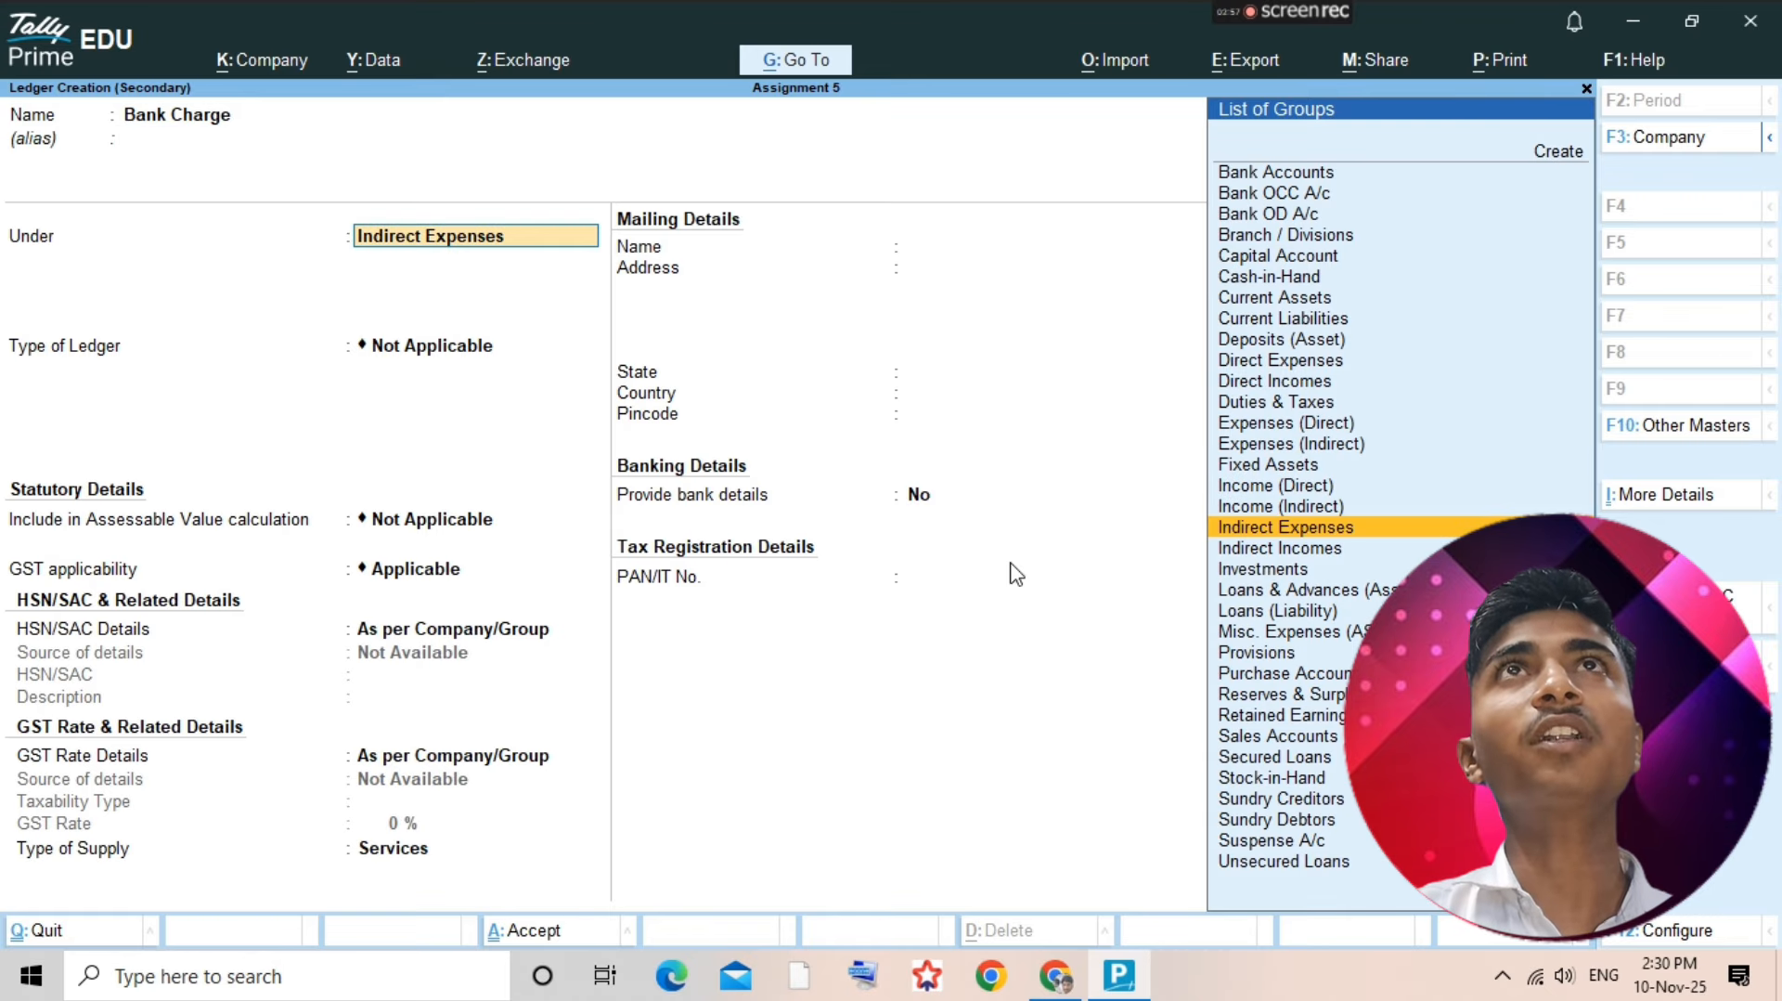
text(In)
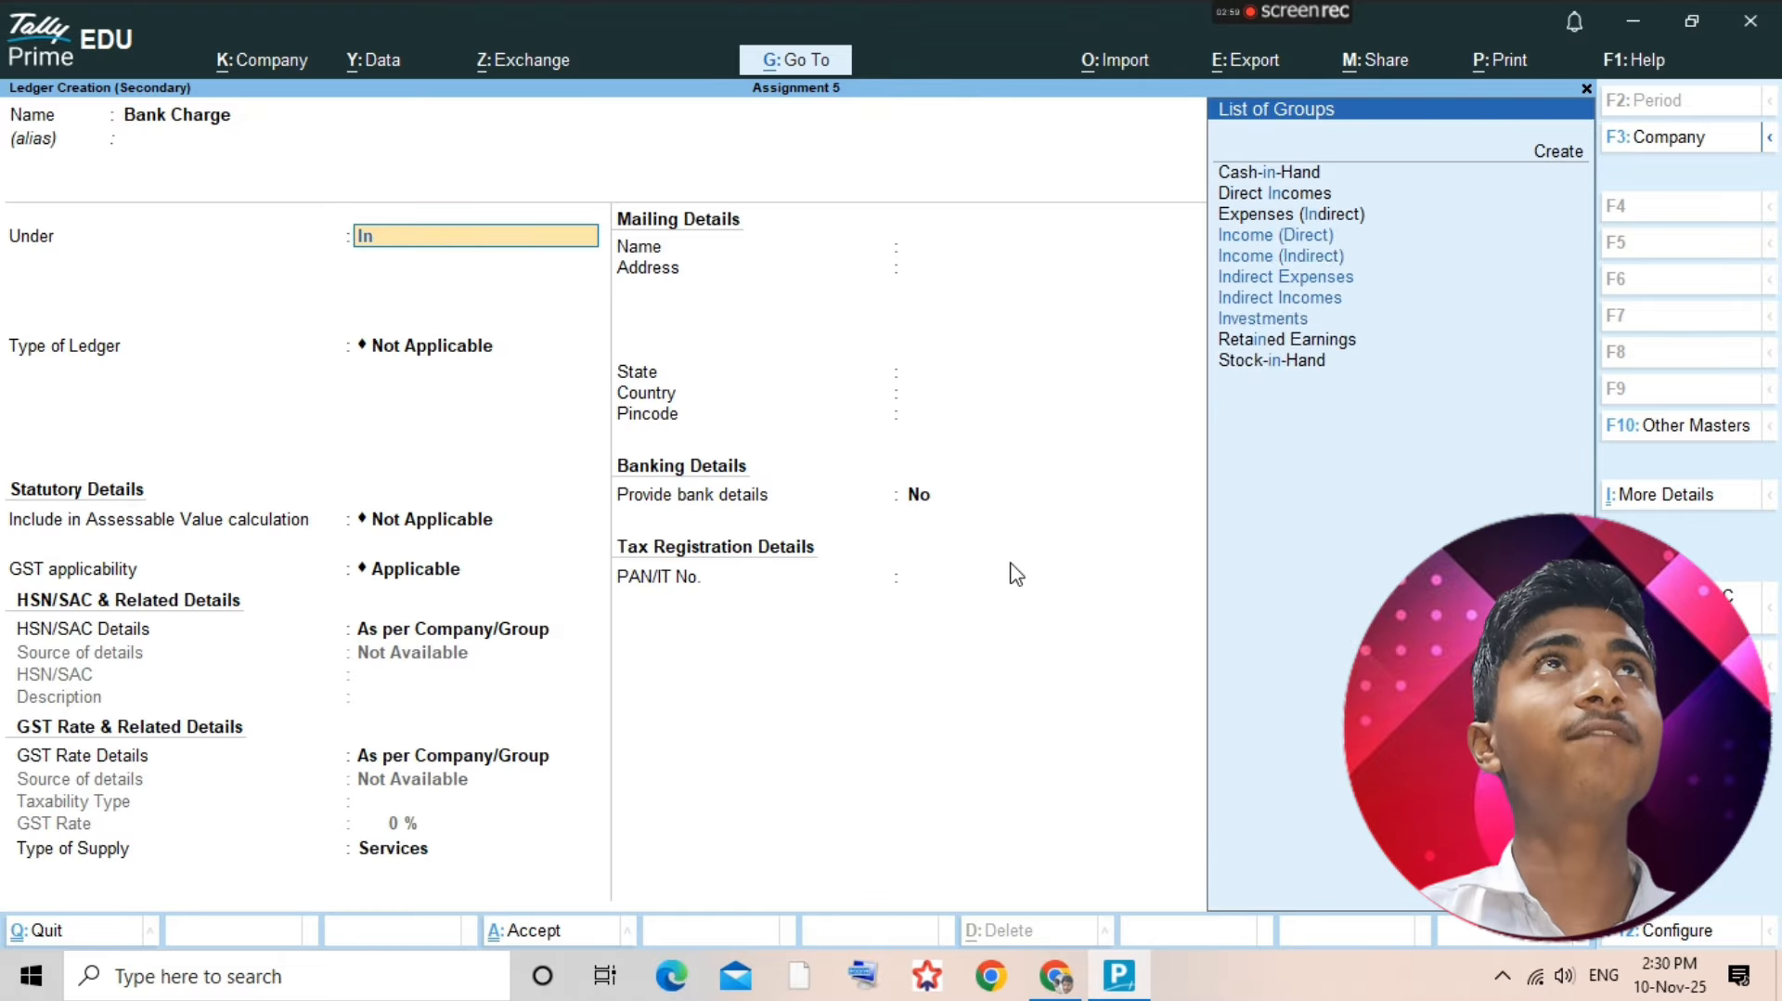
text(di)
key(Return)
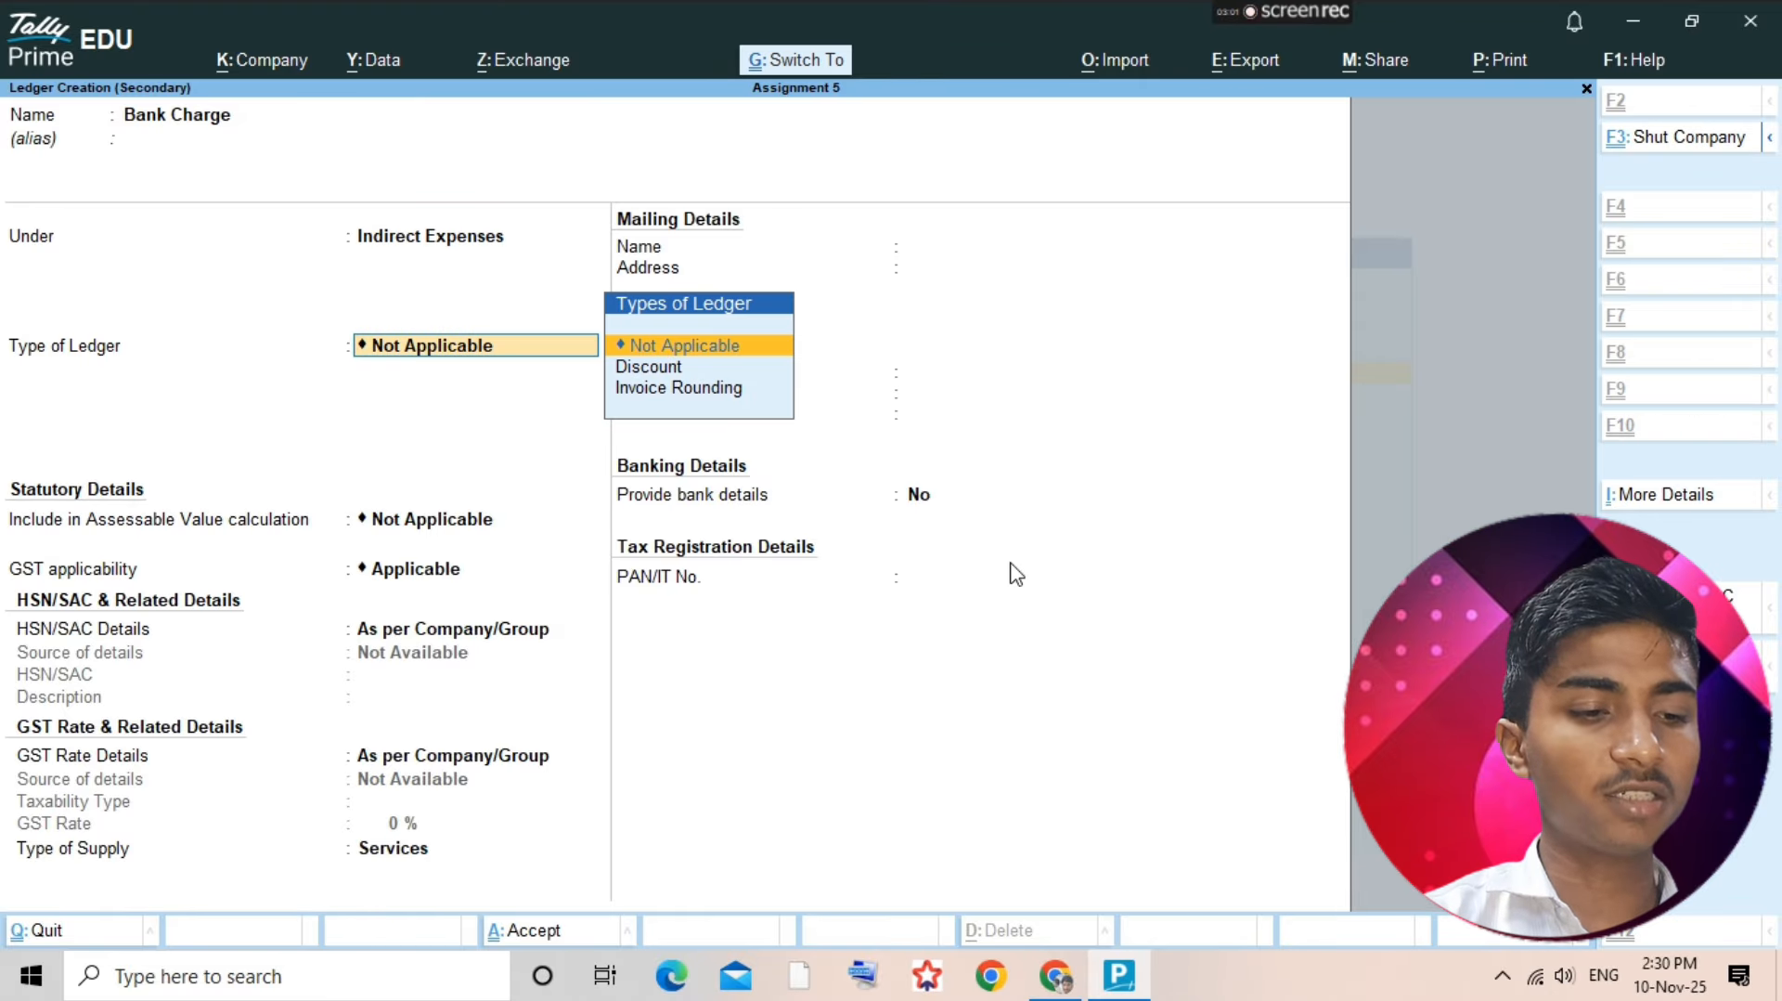
key(ctrl+a)
- From the Bank Charge ledger report, add a payment voucher that debits Bank Charge by 500
key(Return)
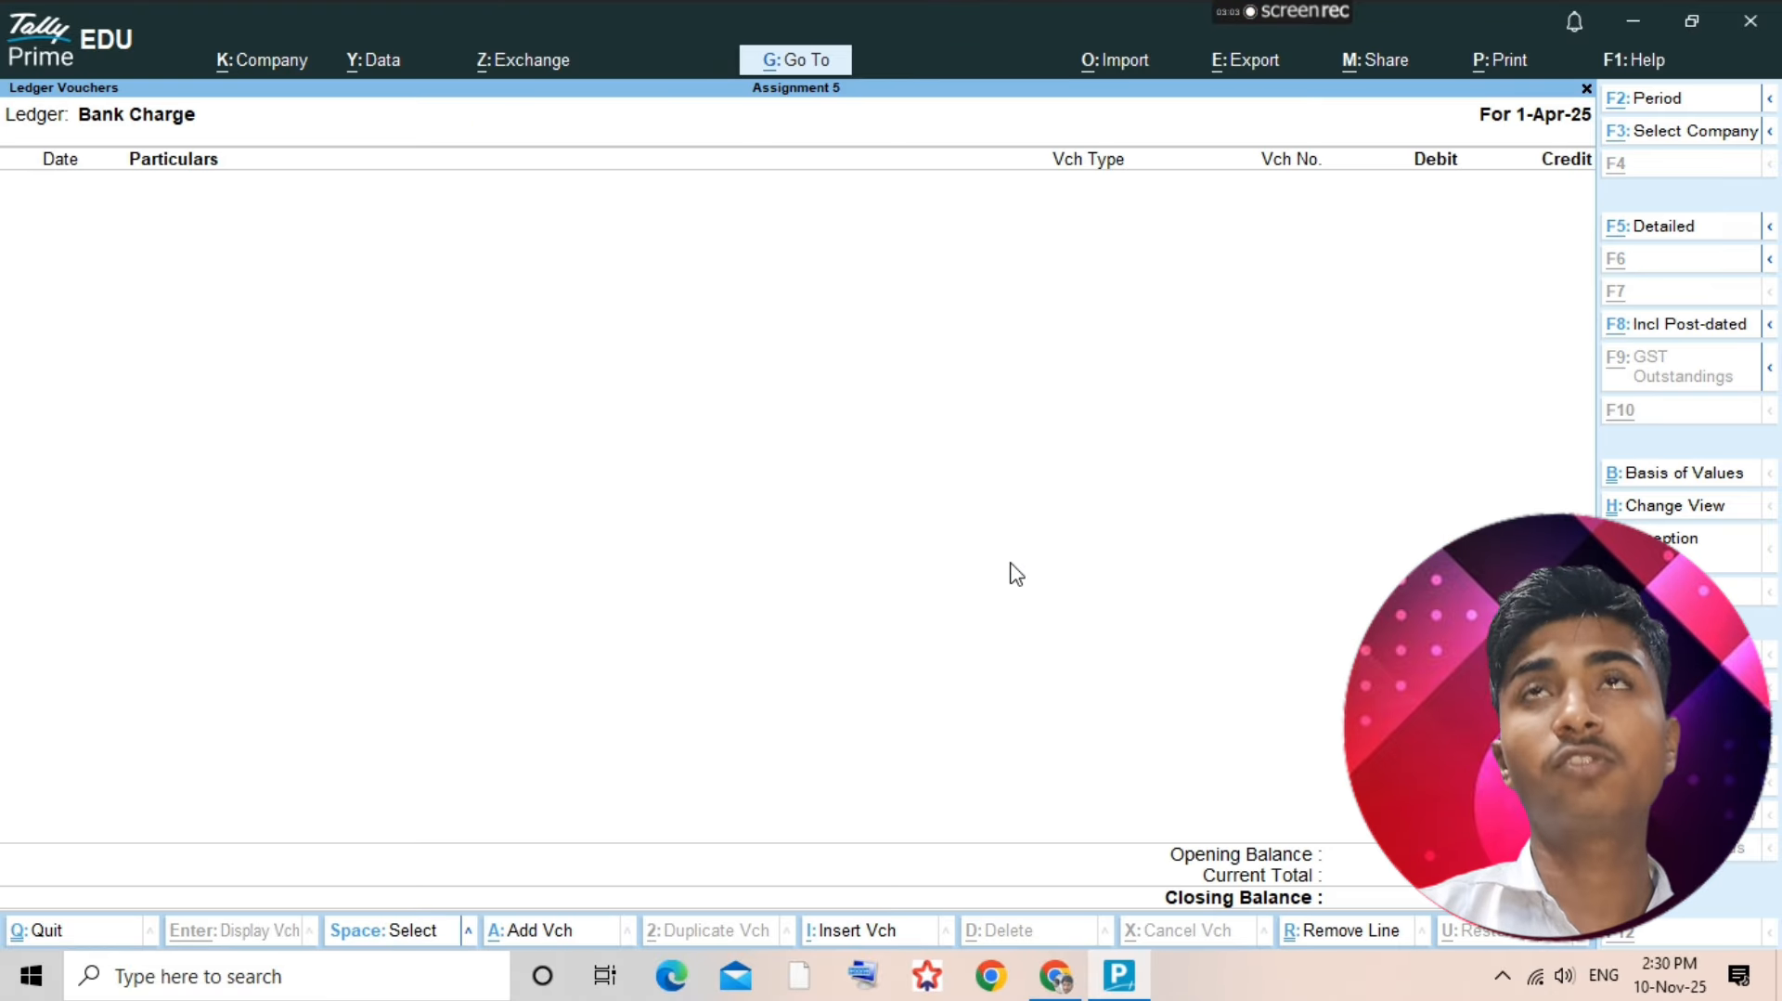
key(alt+a)
key(F5)
text(Ba)
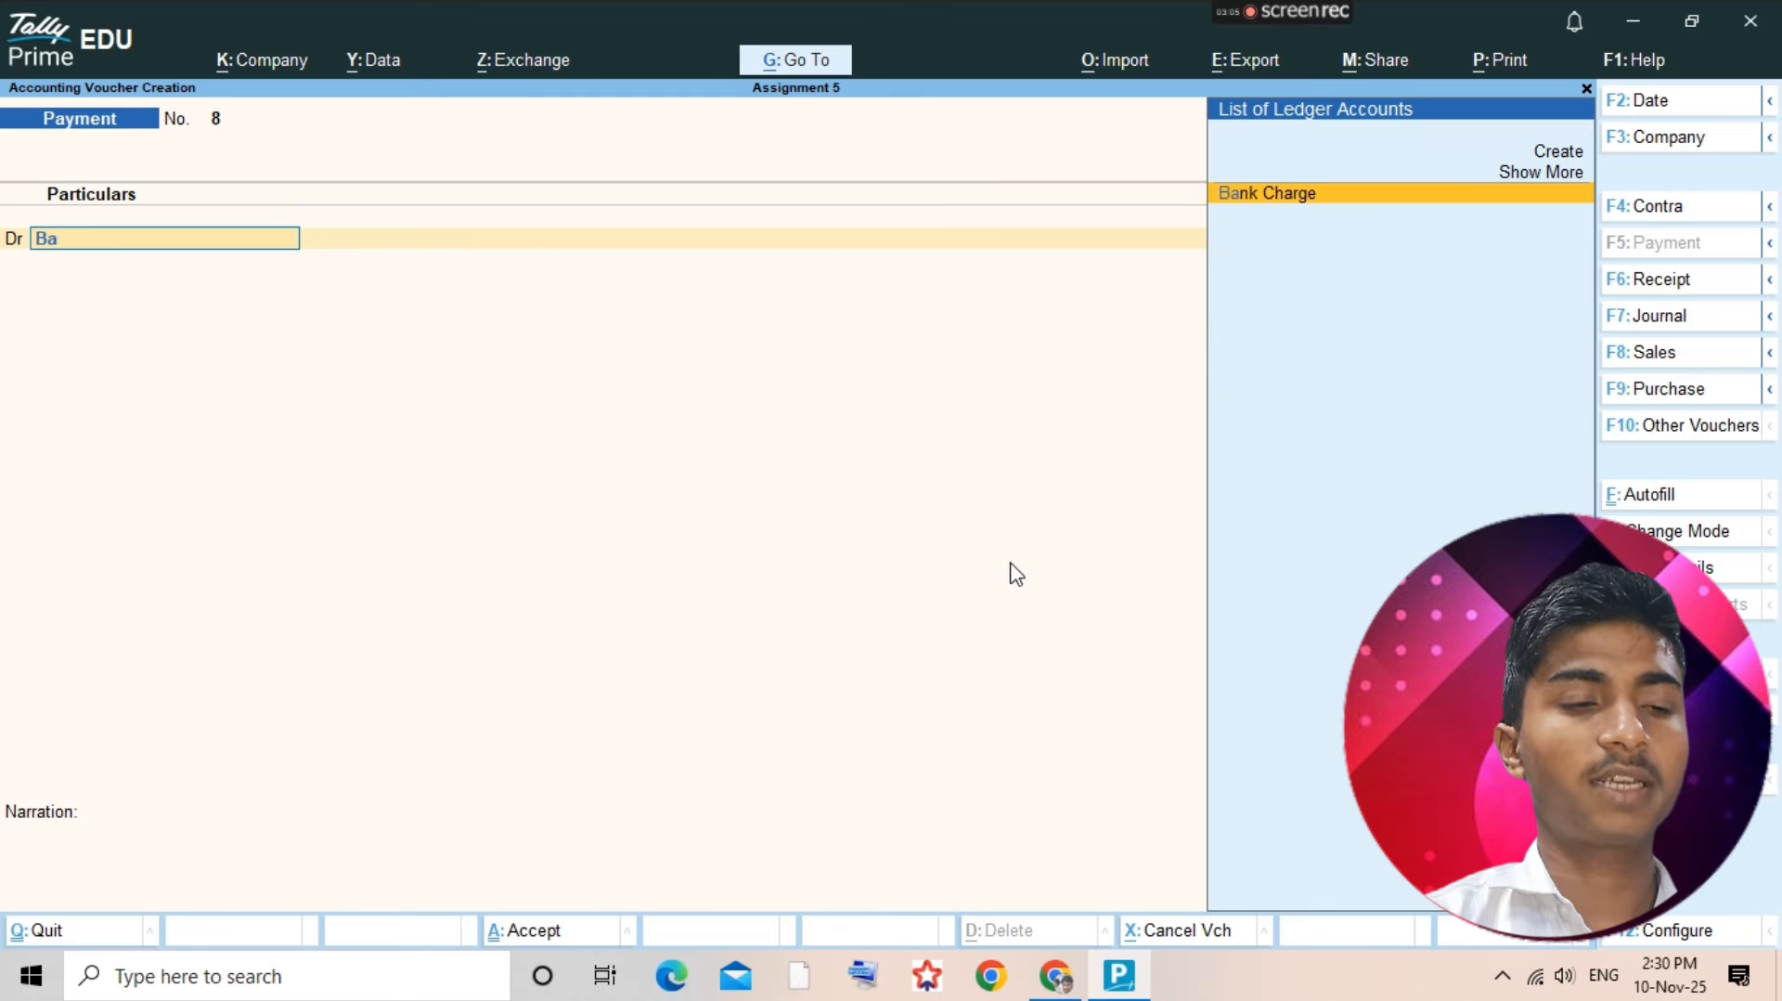
text(nk char)
key(Return)
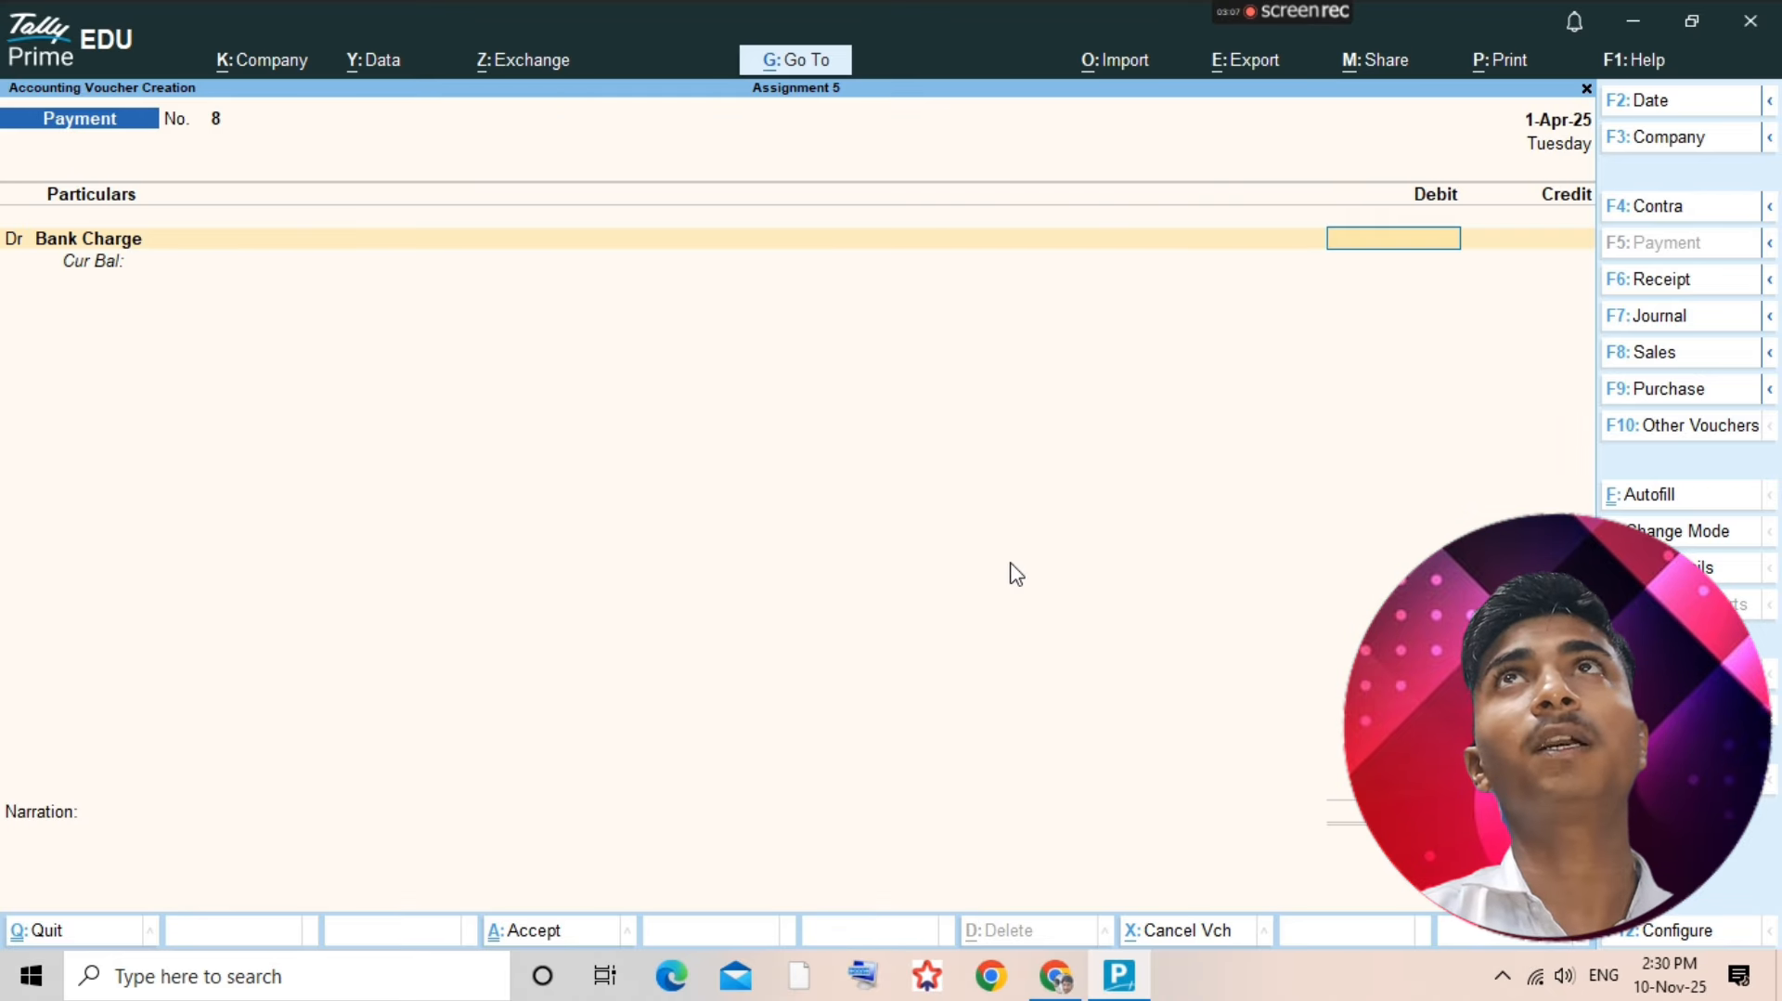
text(500)
key(Return)
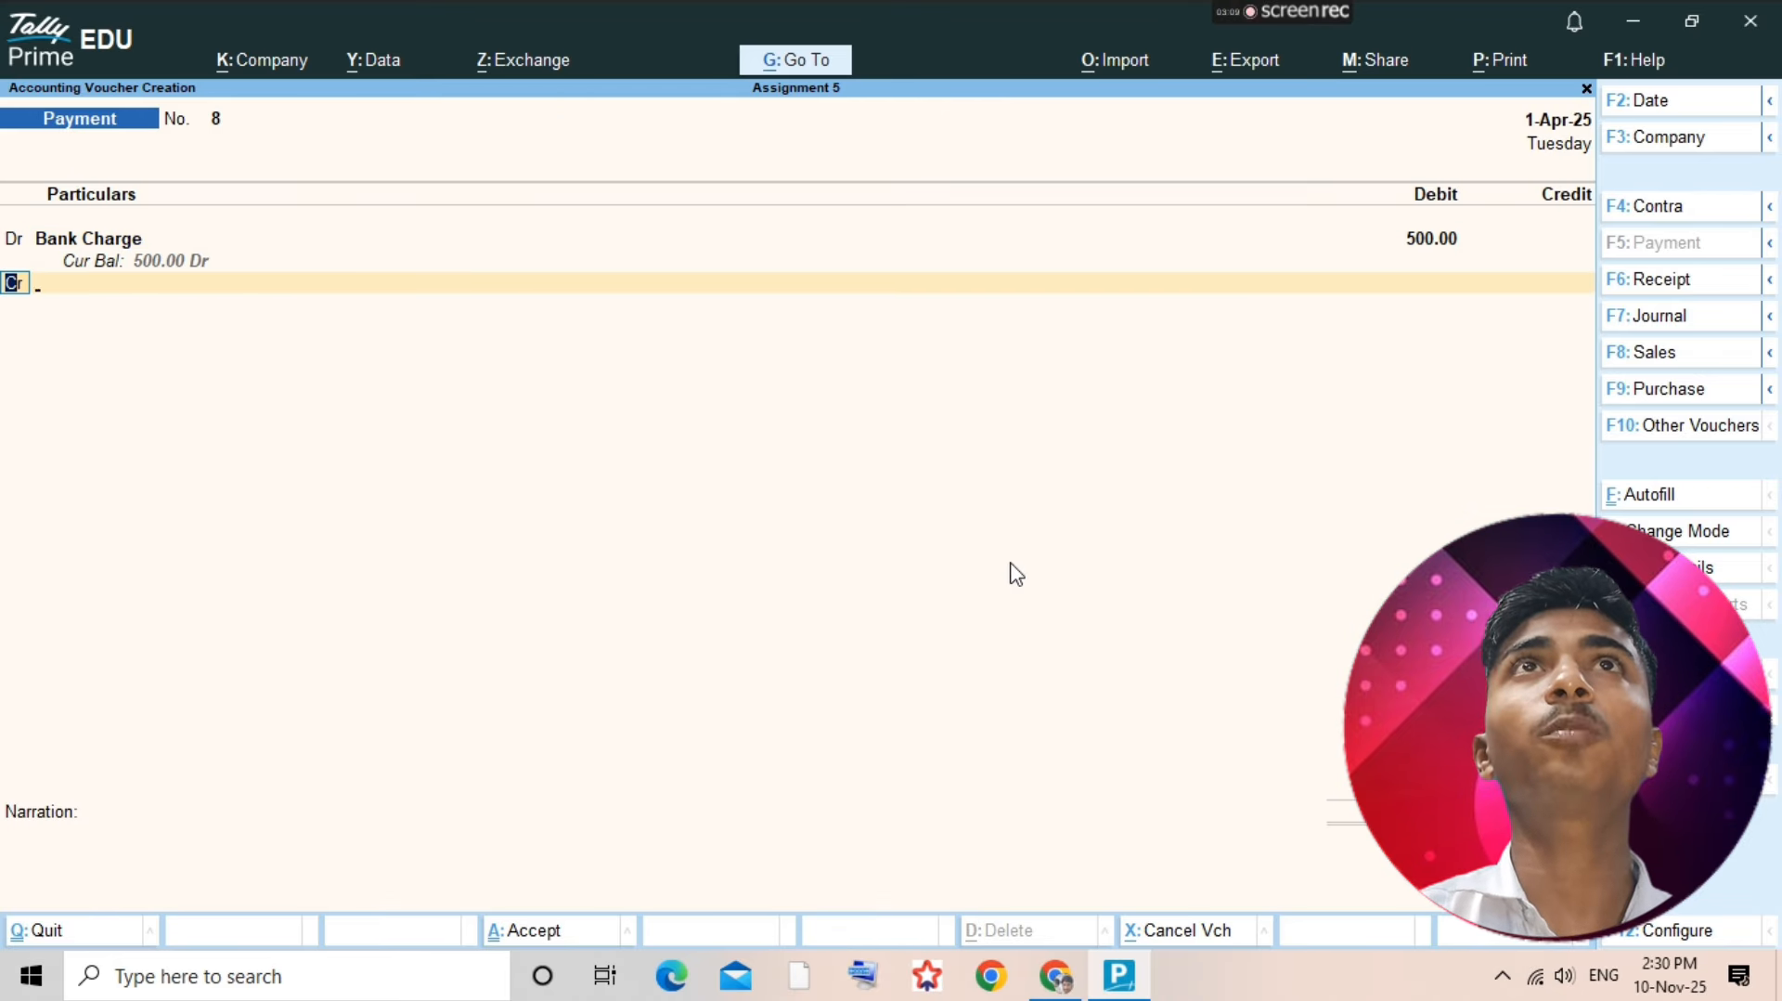
- Credit Cash for the 500 payment, save the voucher, and switch to the assignment PDF in Chrome
text(Cash)
key(Return)
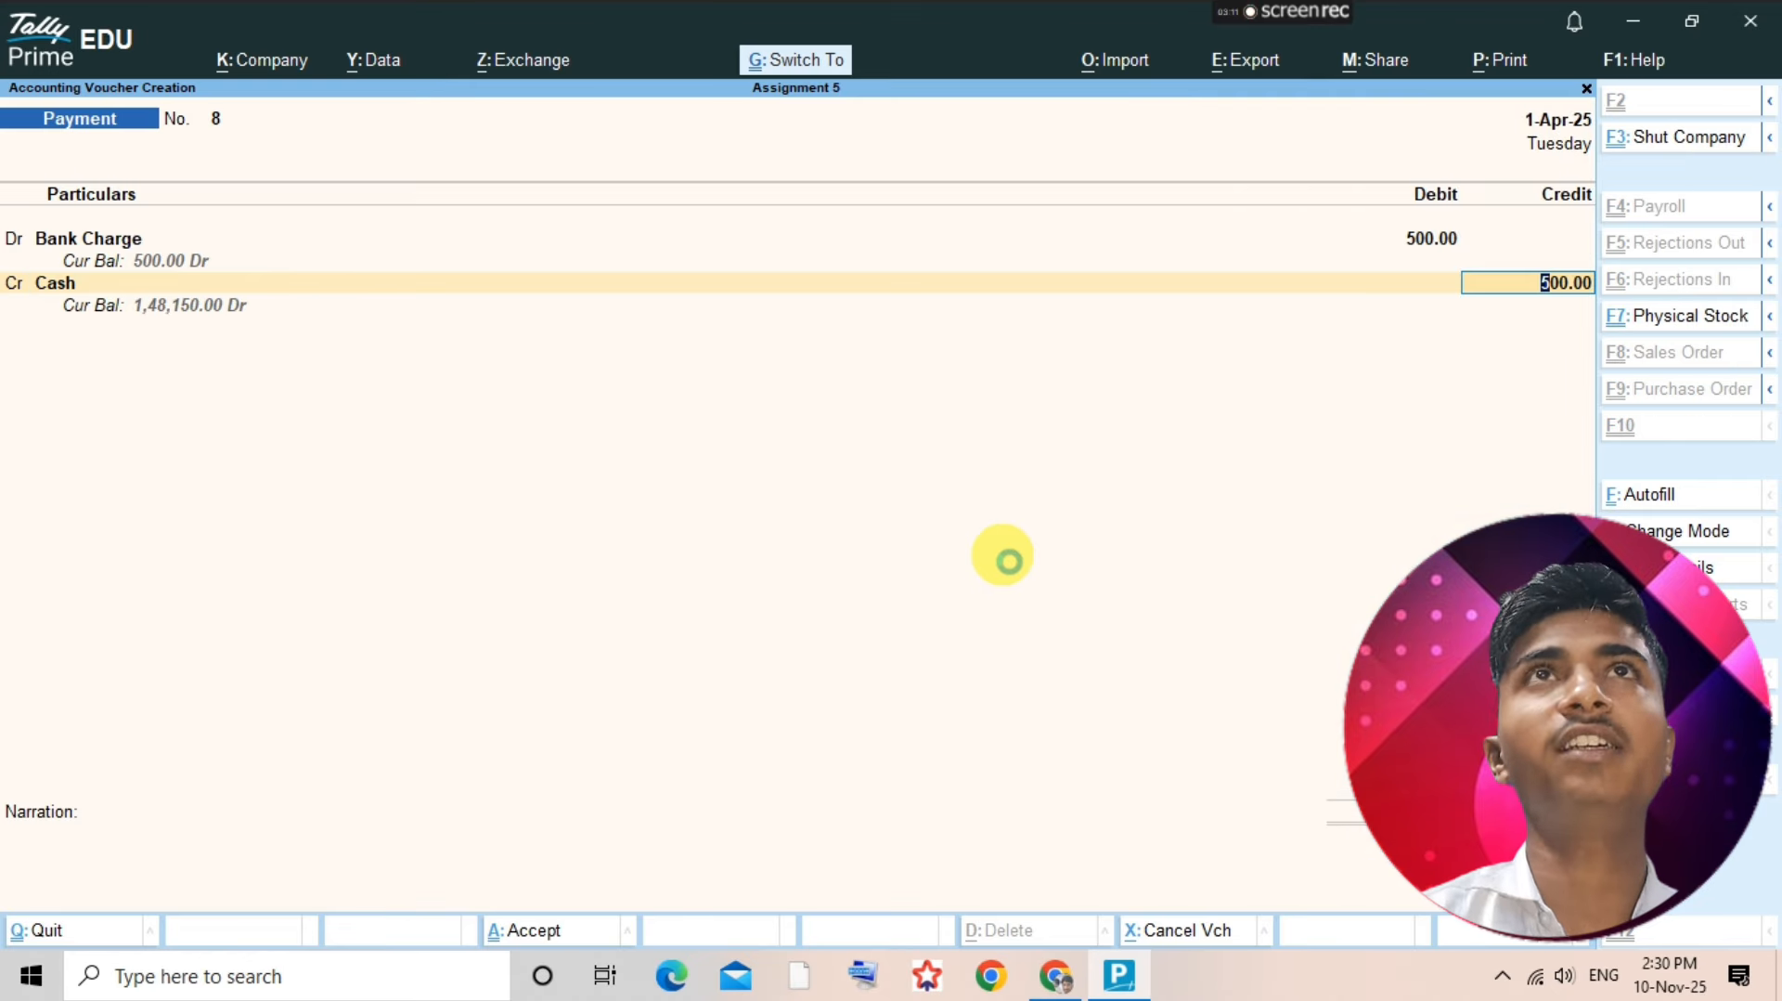
key(ctrl+a)
key(Escape)
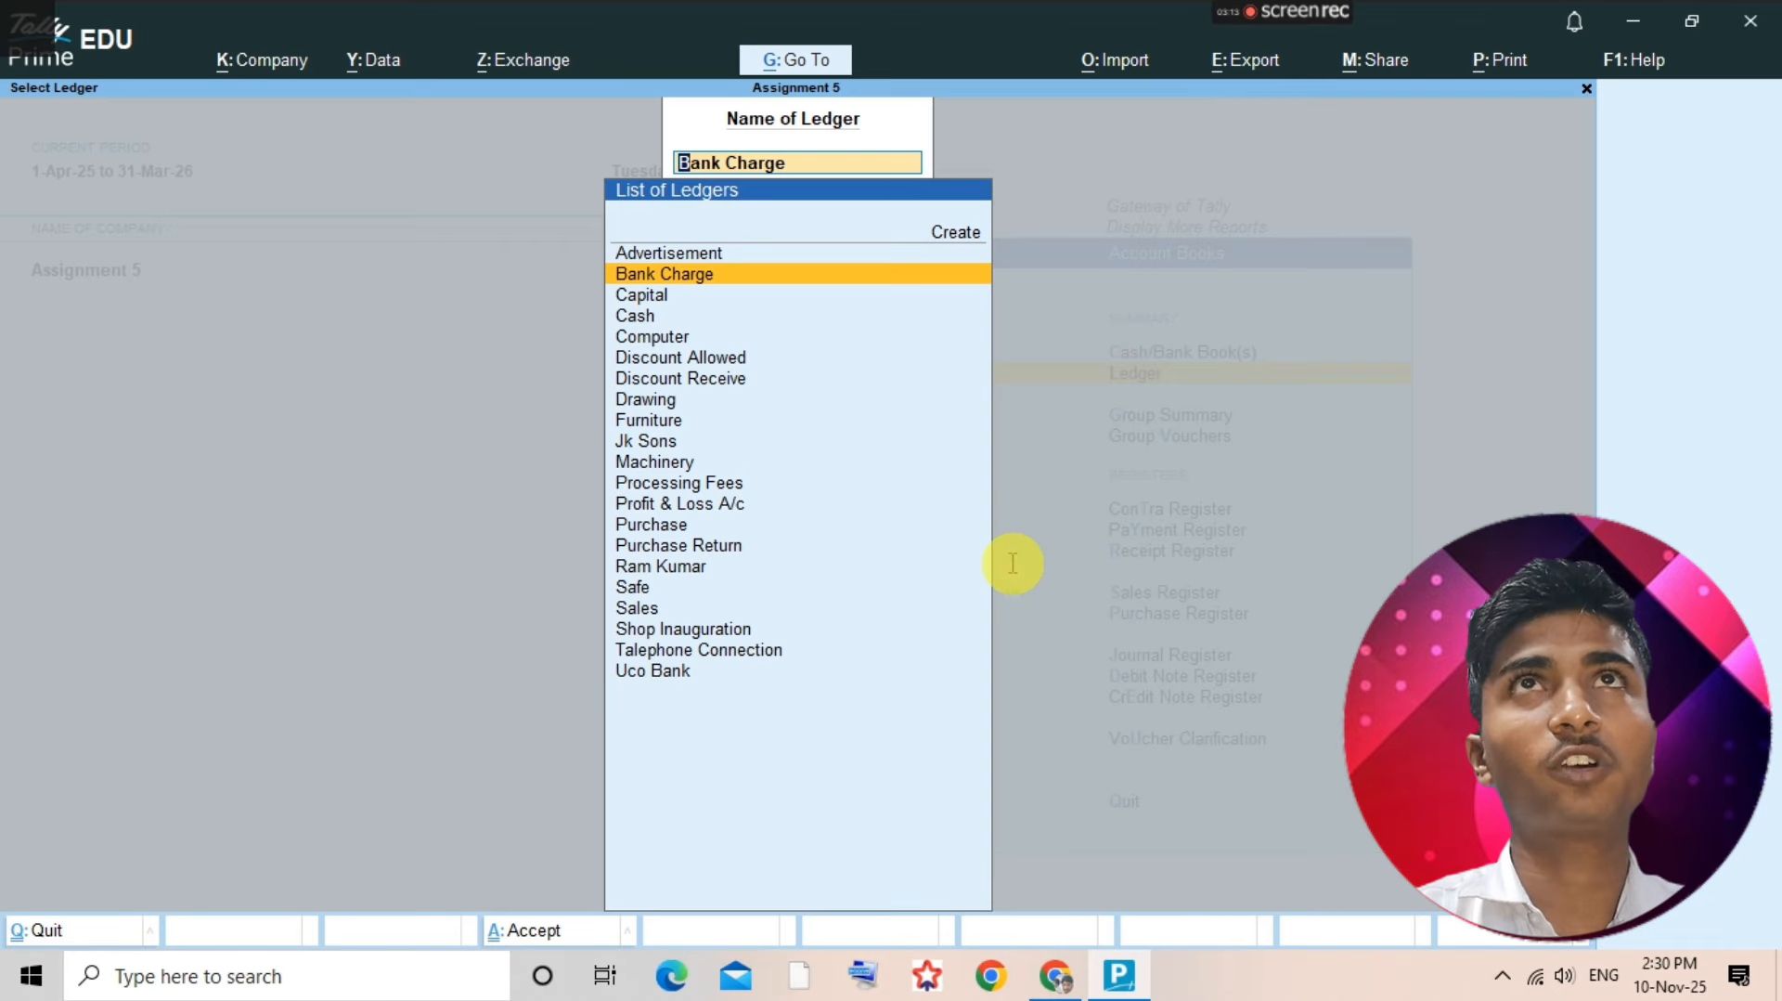
key(alt+Tab)
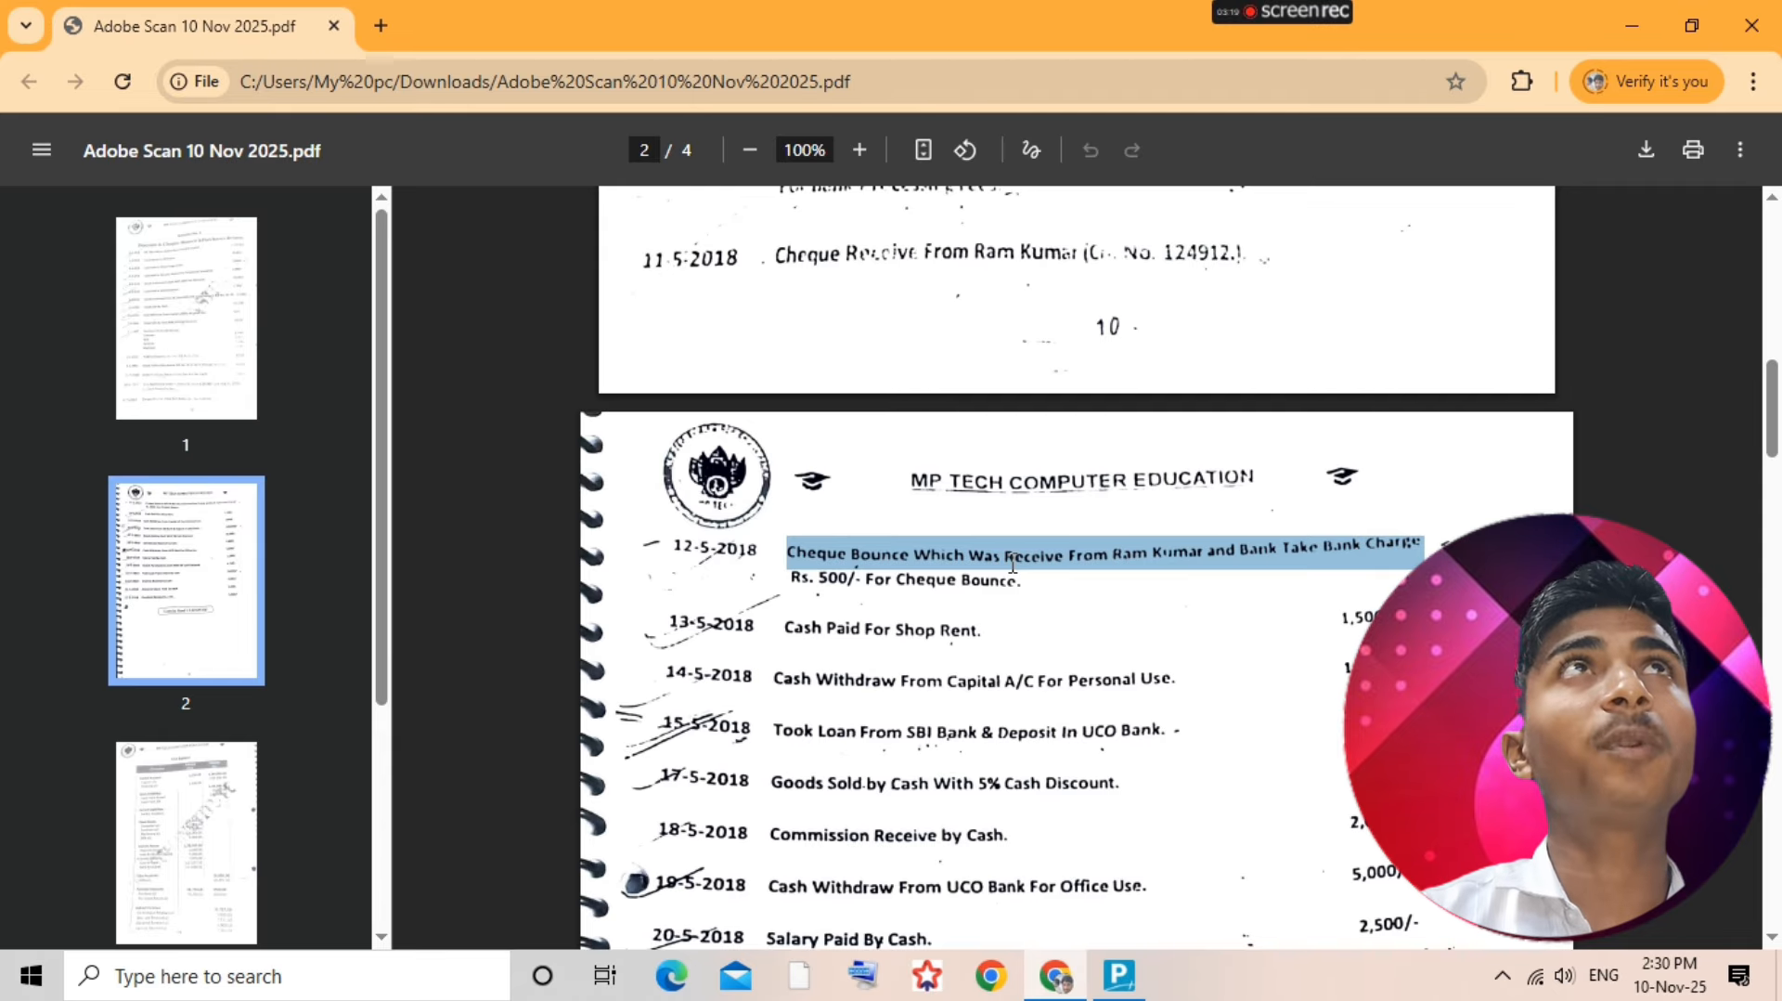
- Switch to TallyPrime, create a ledger named Shop Rent under Indirect Expenses, and save it
click(1012, 563)
key(alt+Tab)
key(alt+c)
text(S)
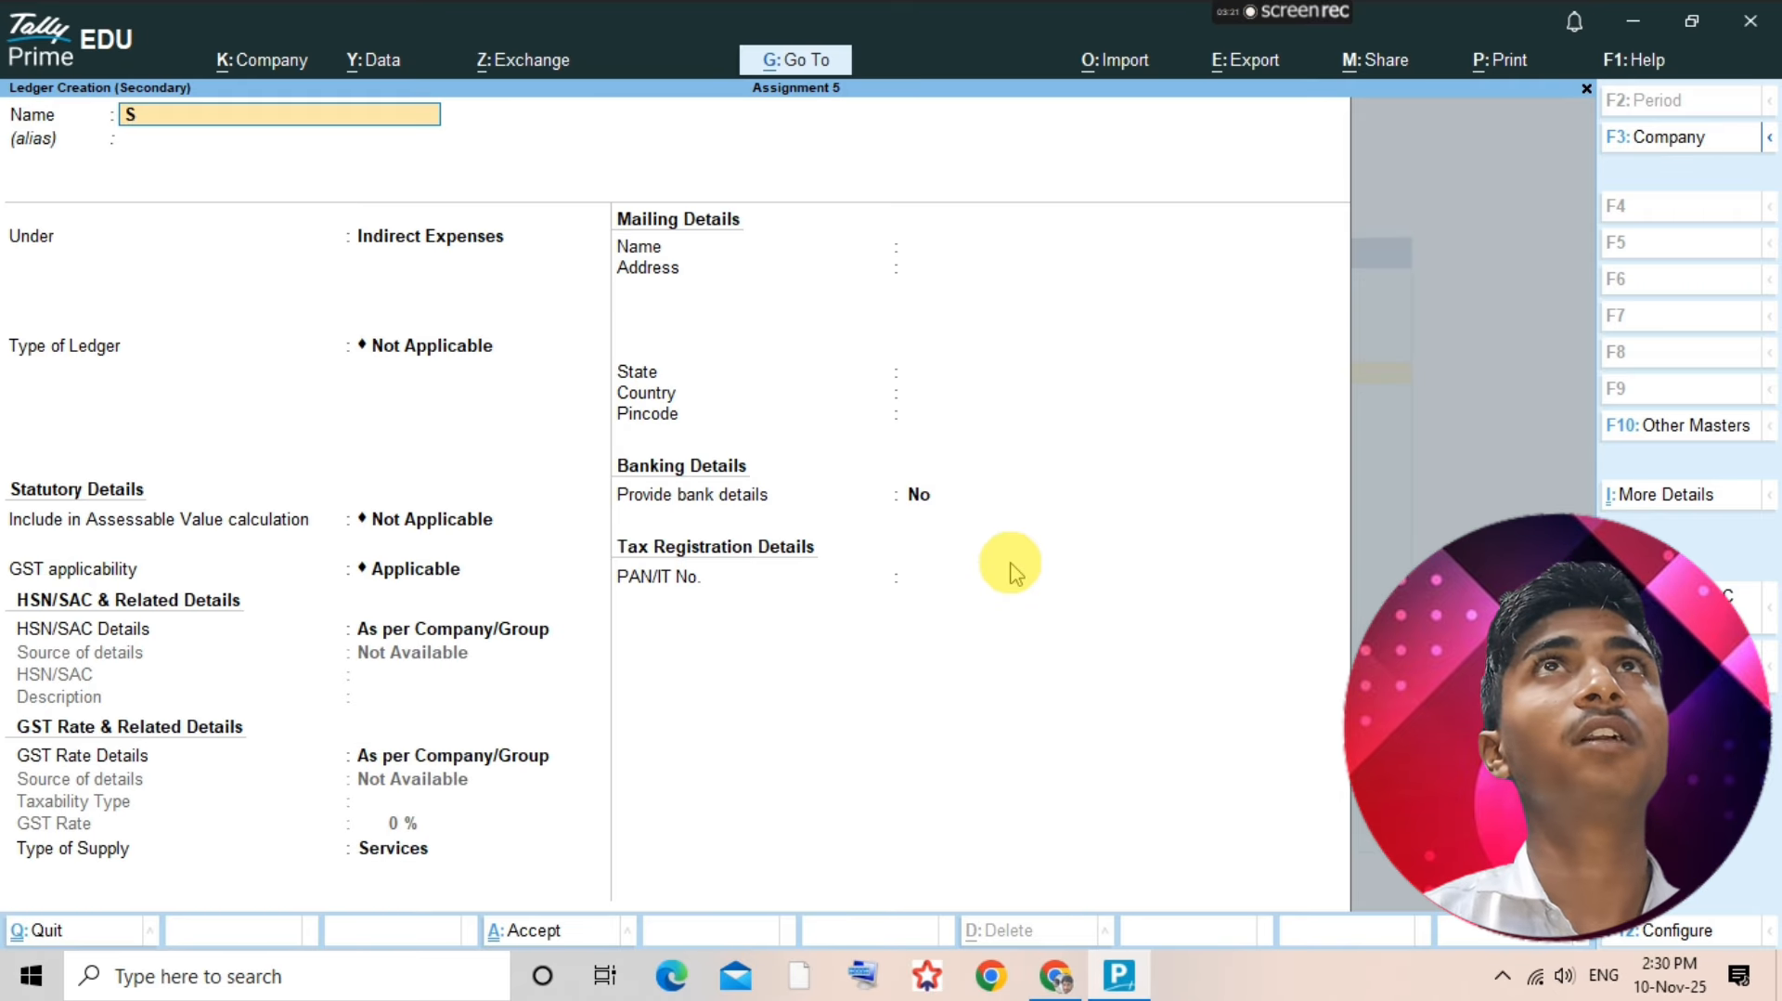
text(hop Rent)
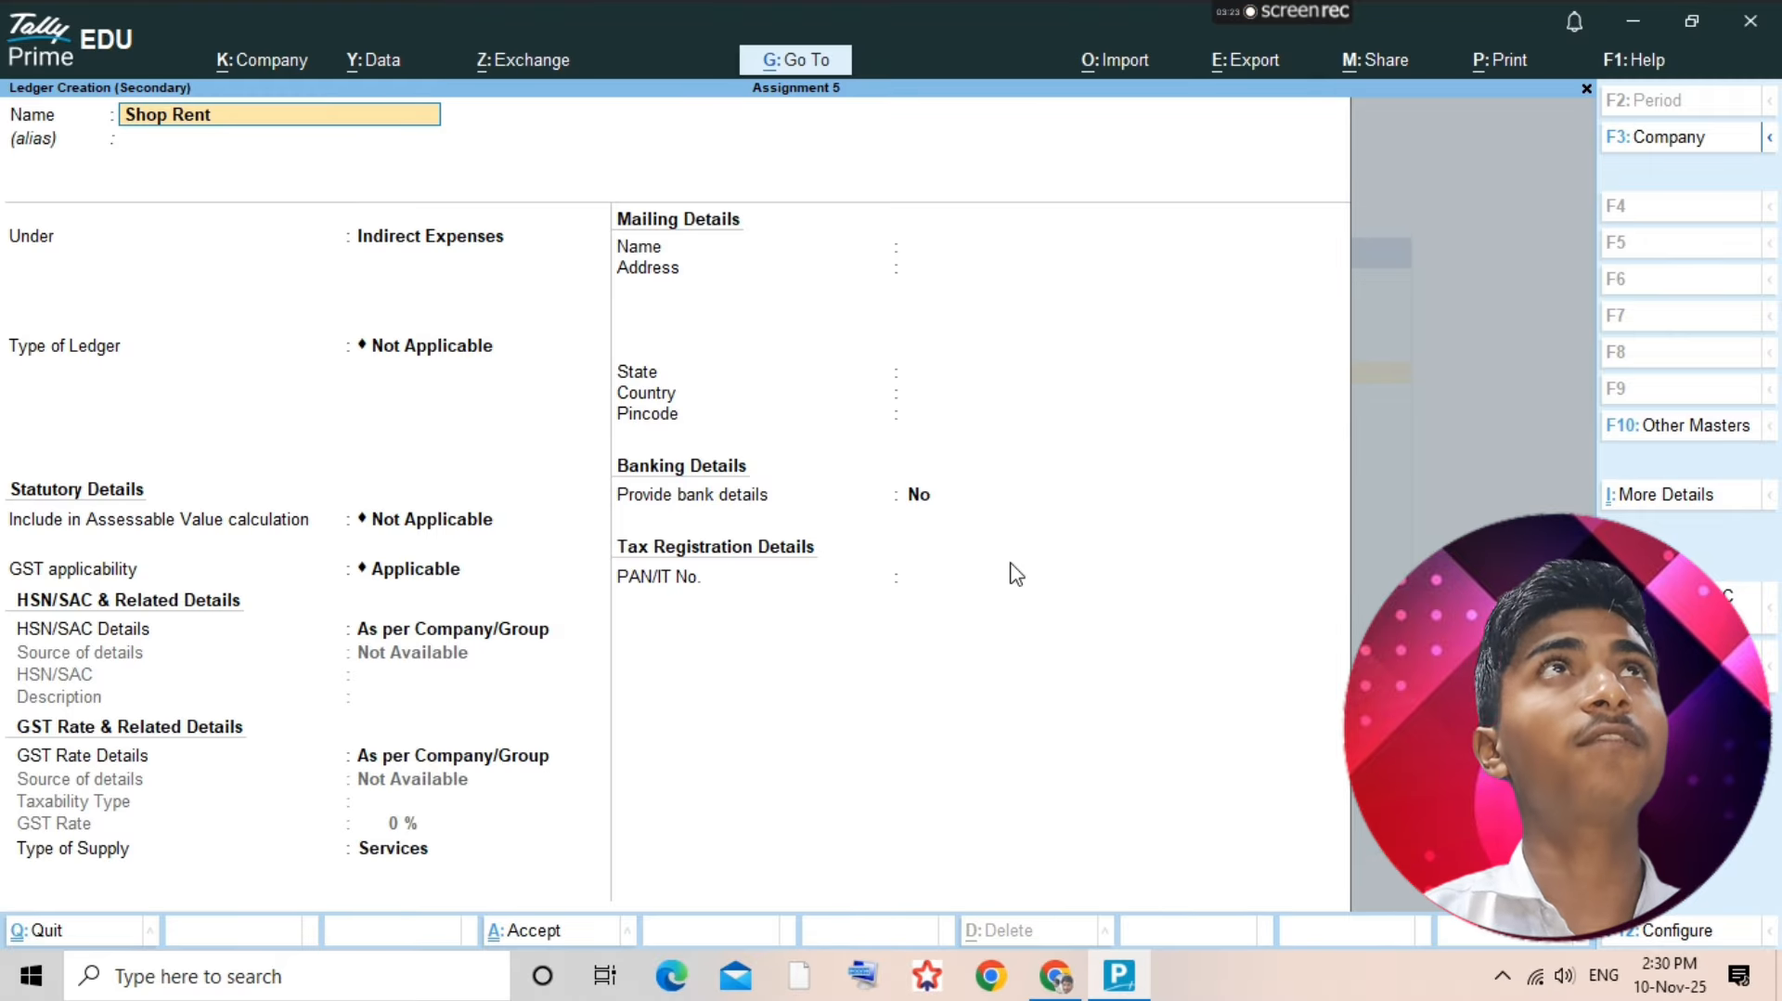
key(Return)
key(Return)
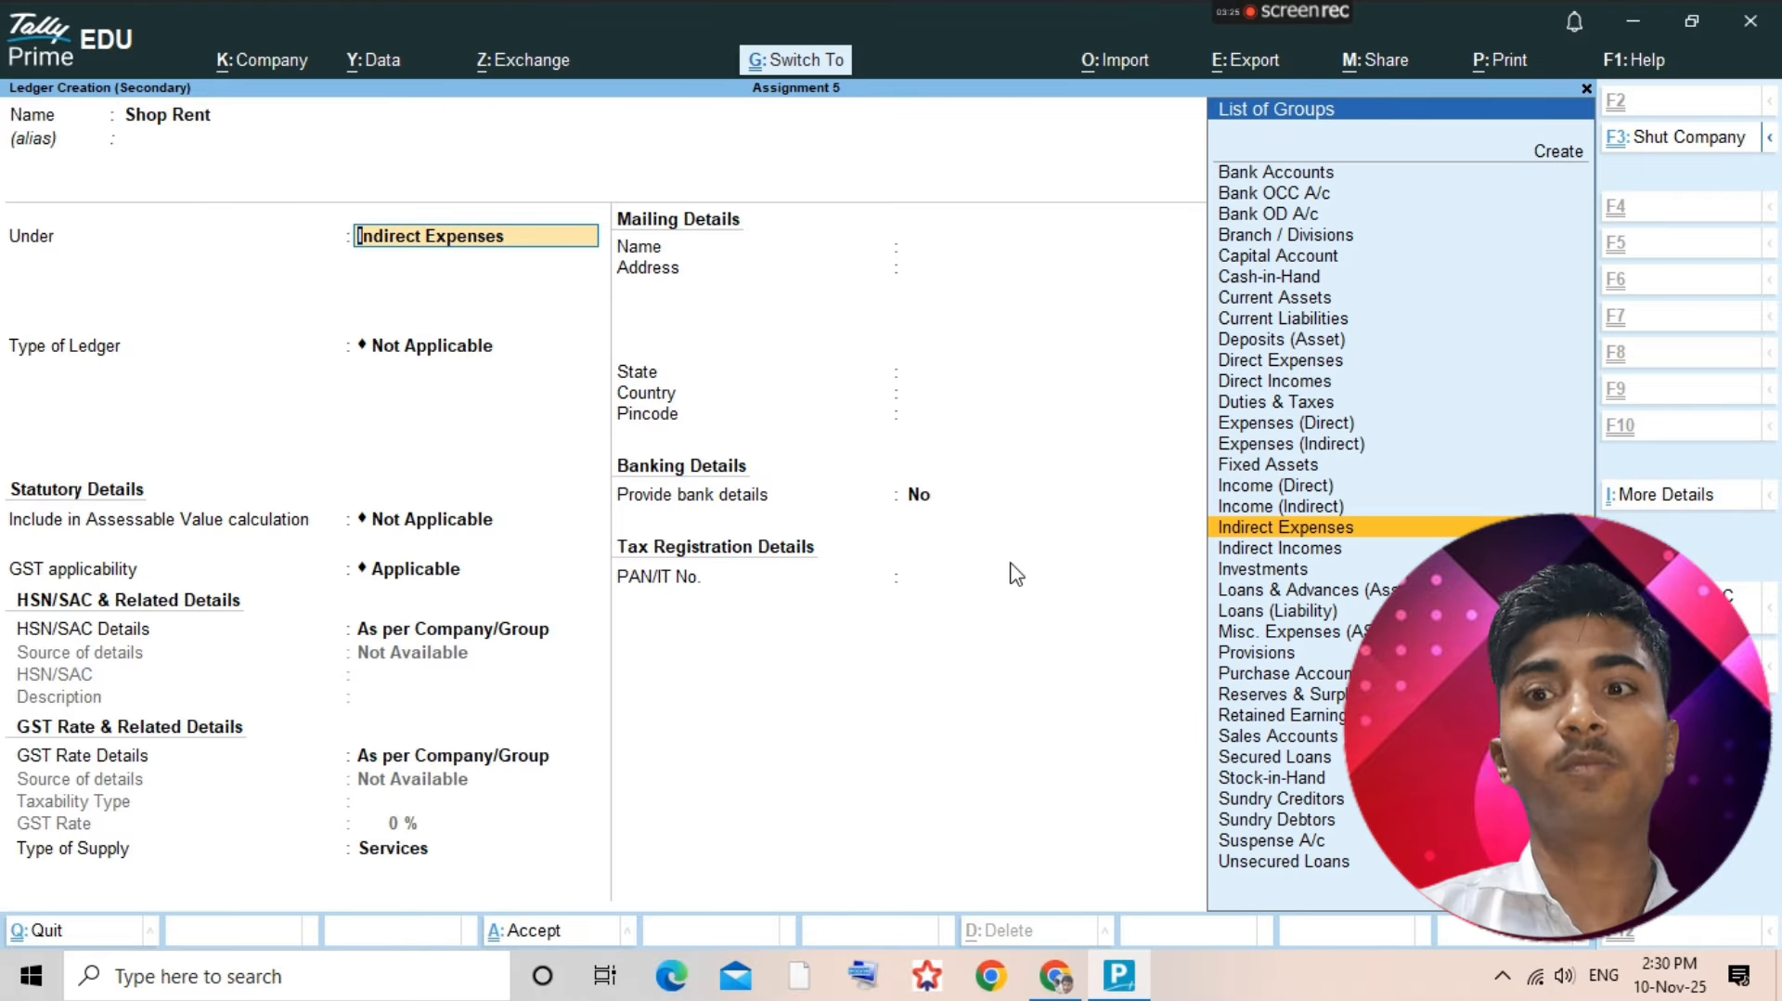
key(ctrl+a)
- Open the Shop Rent ledger report and add a payment voucher with Shop Rent as the debited account
key(Return)
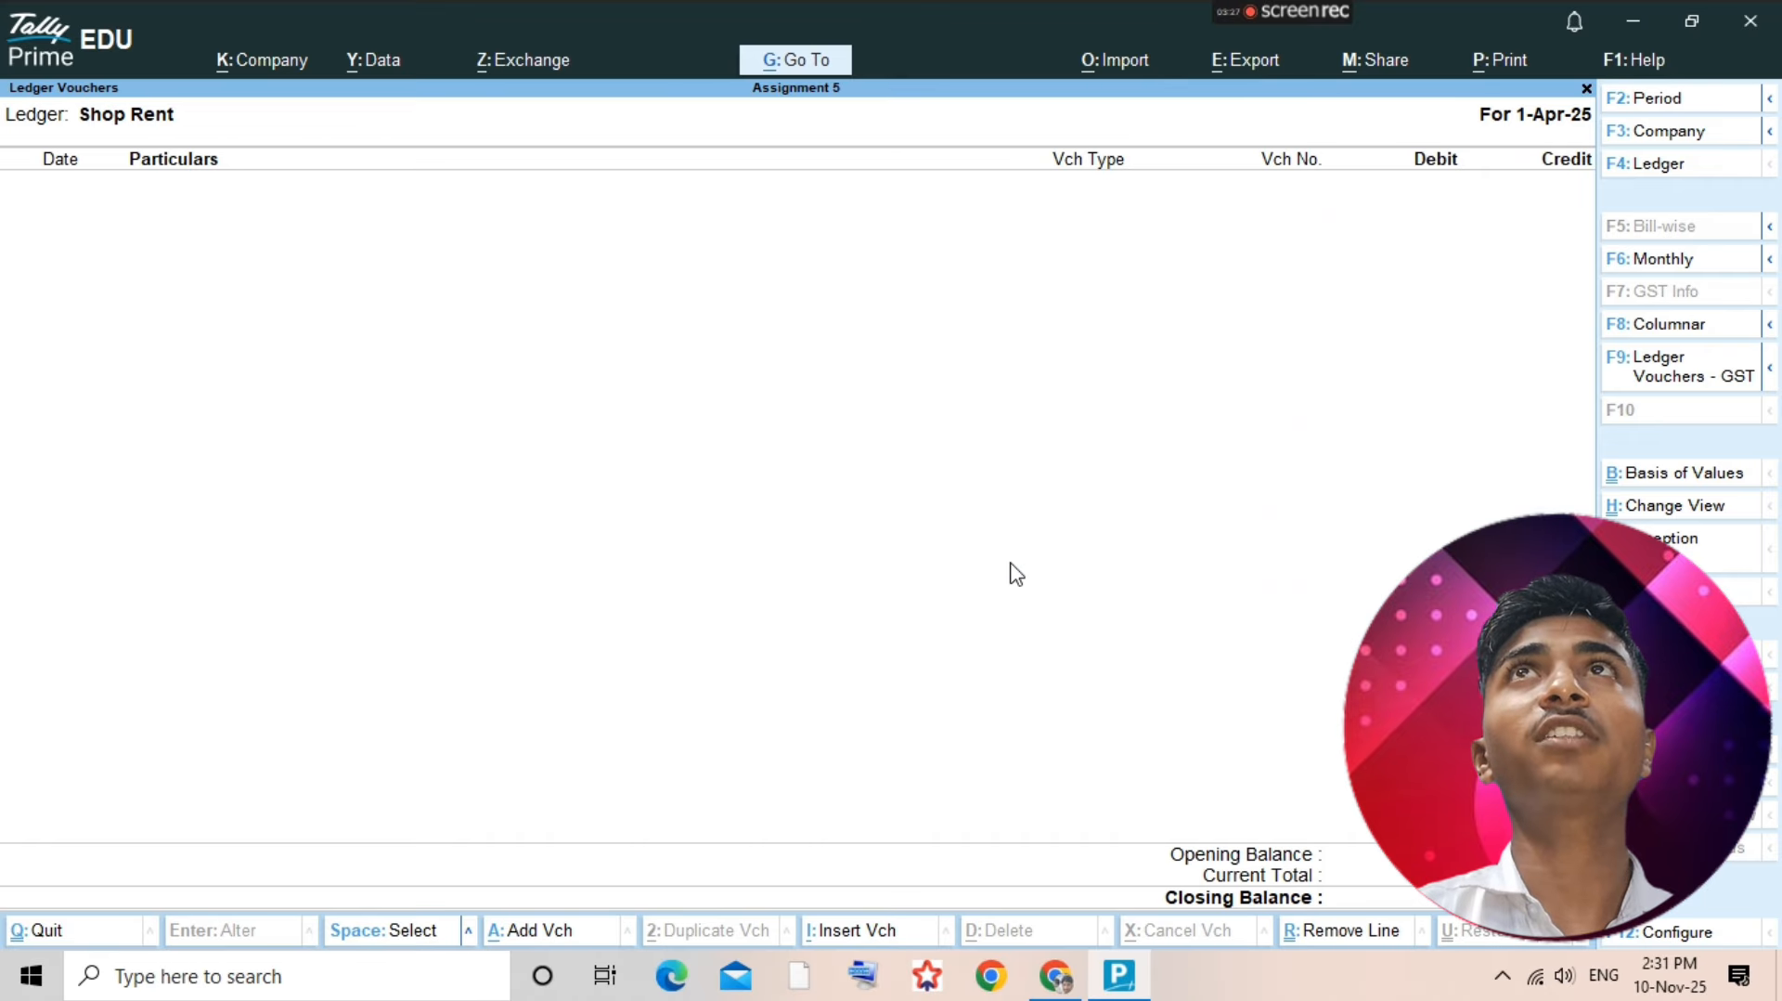
key(alt+a)
text(Shop)
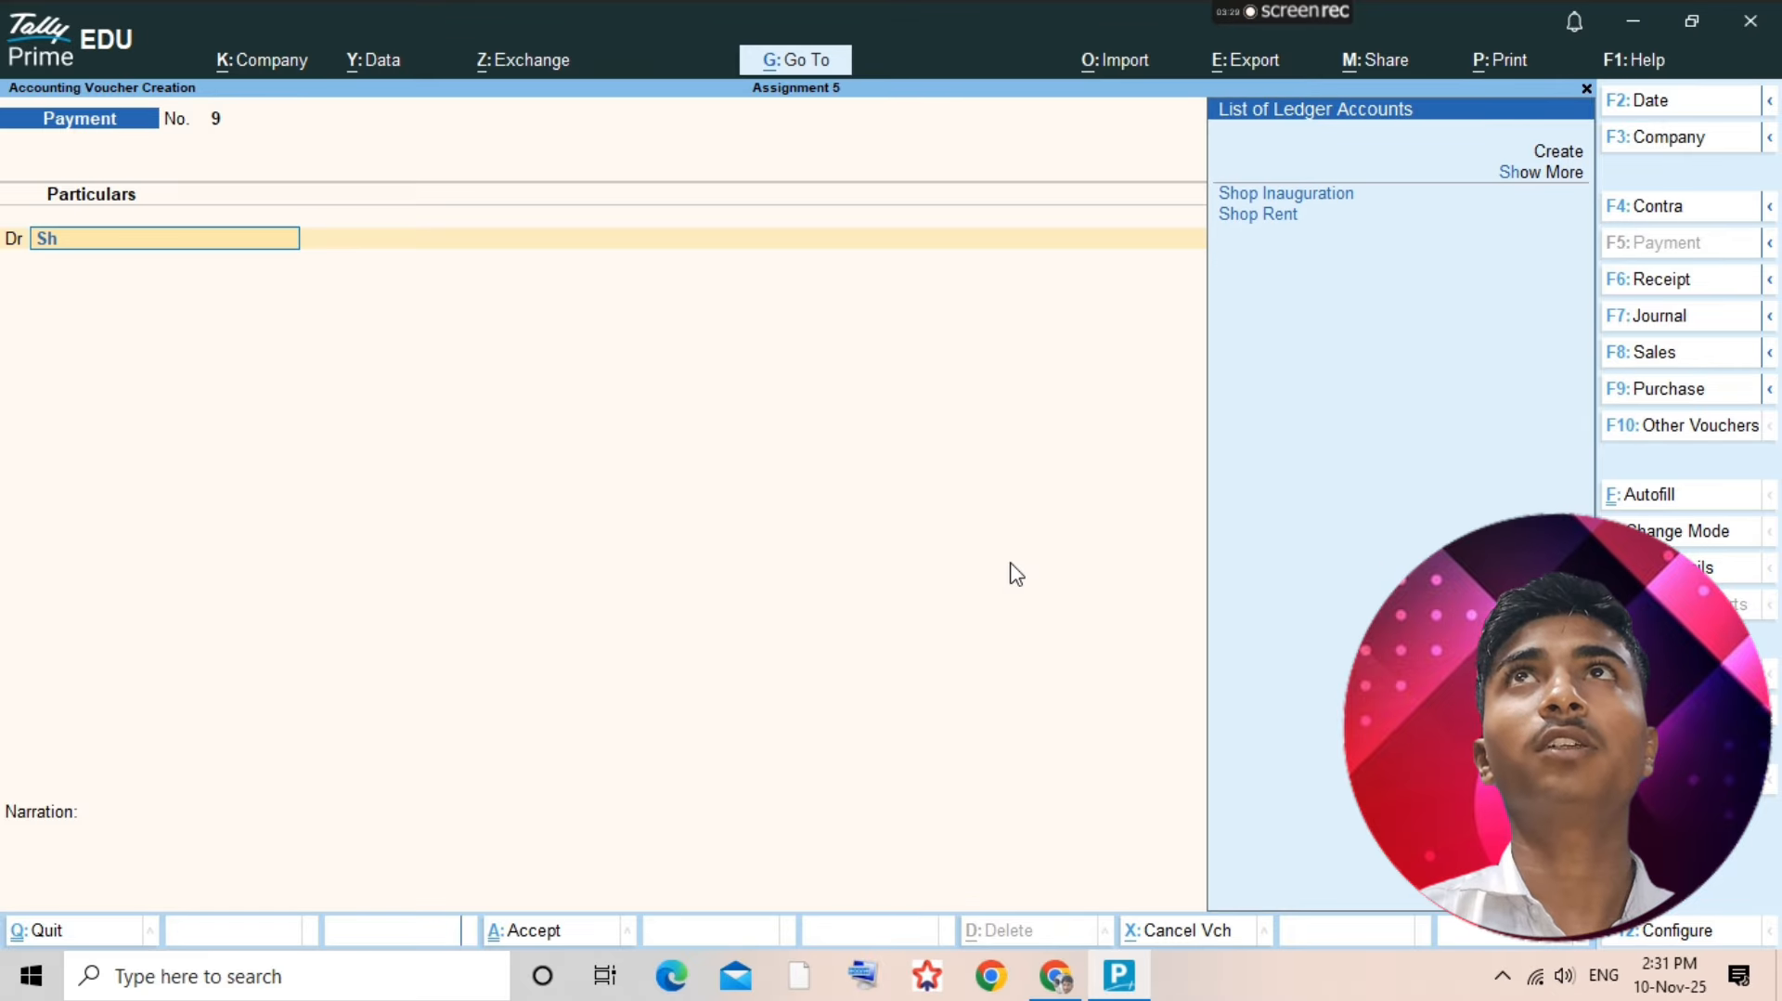
key(Down)
key(Down)
key(Return)
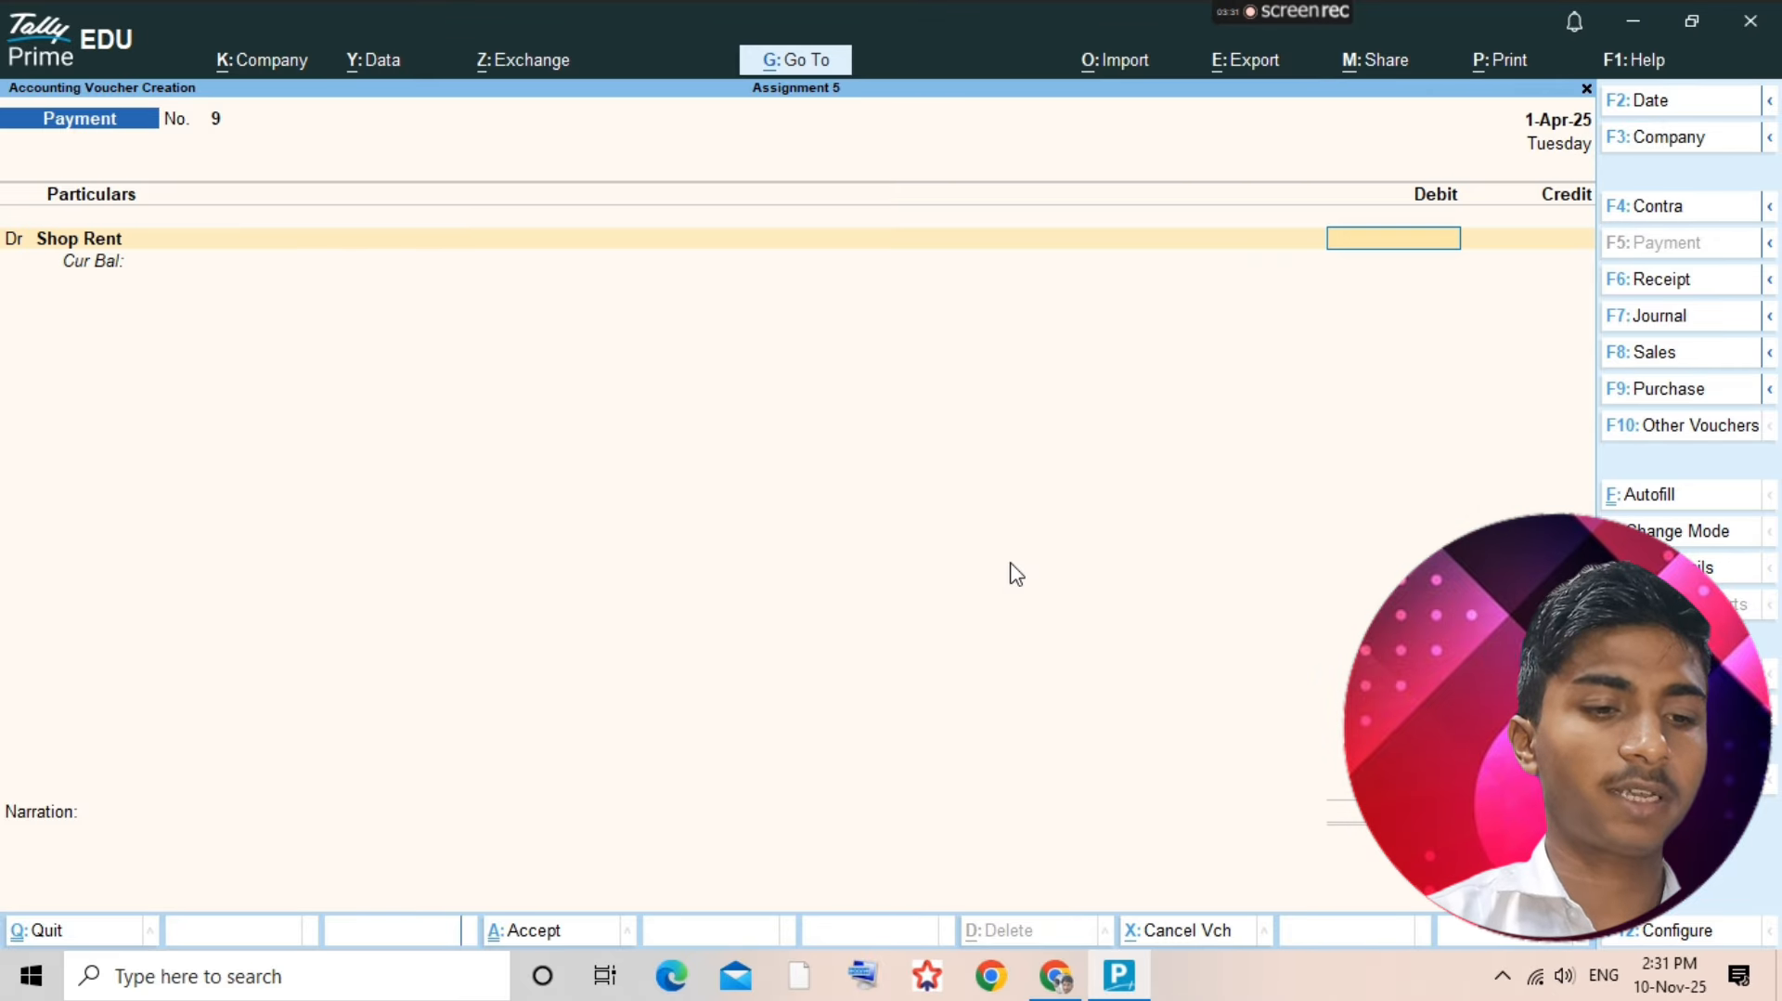
- Check the shop rent entry in the assignment PDF and set the Shop Rent debit to 1500 in TallyPrime
key(alt+Tab)
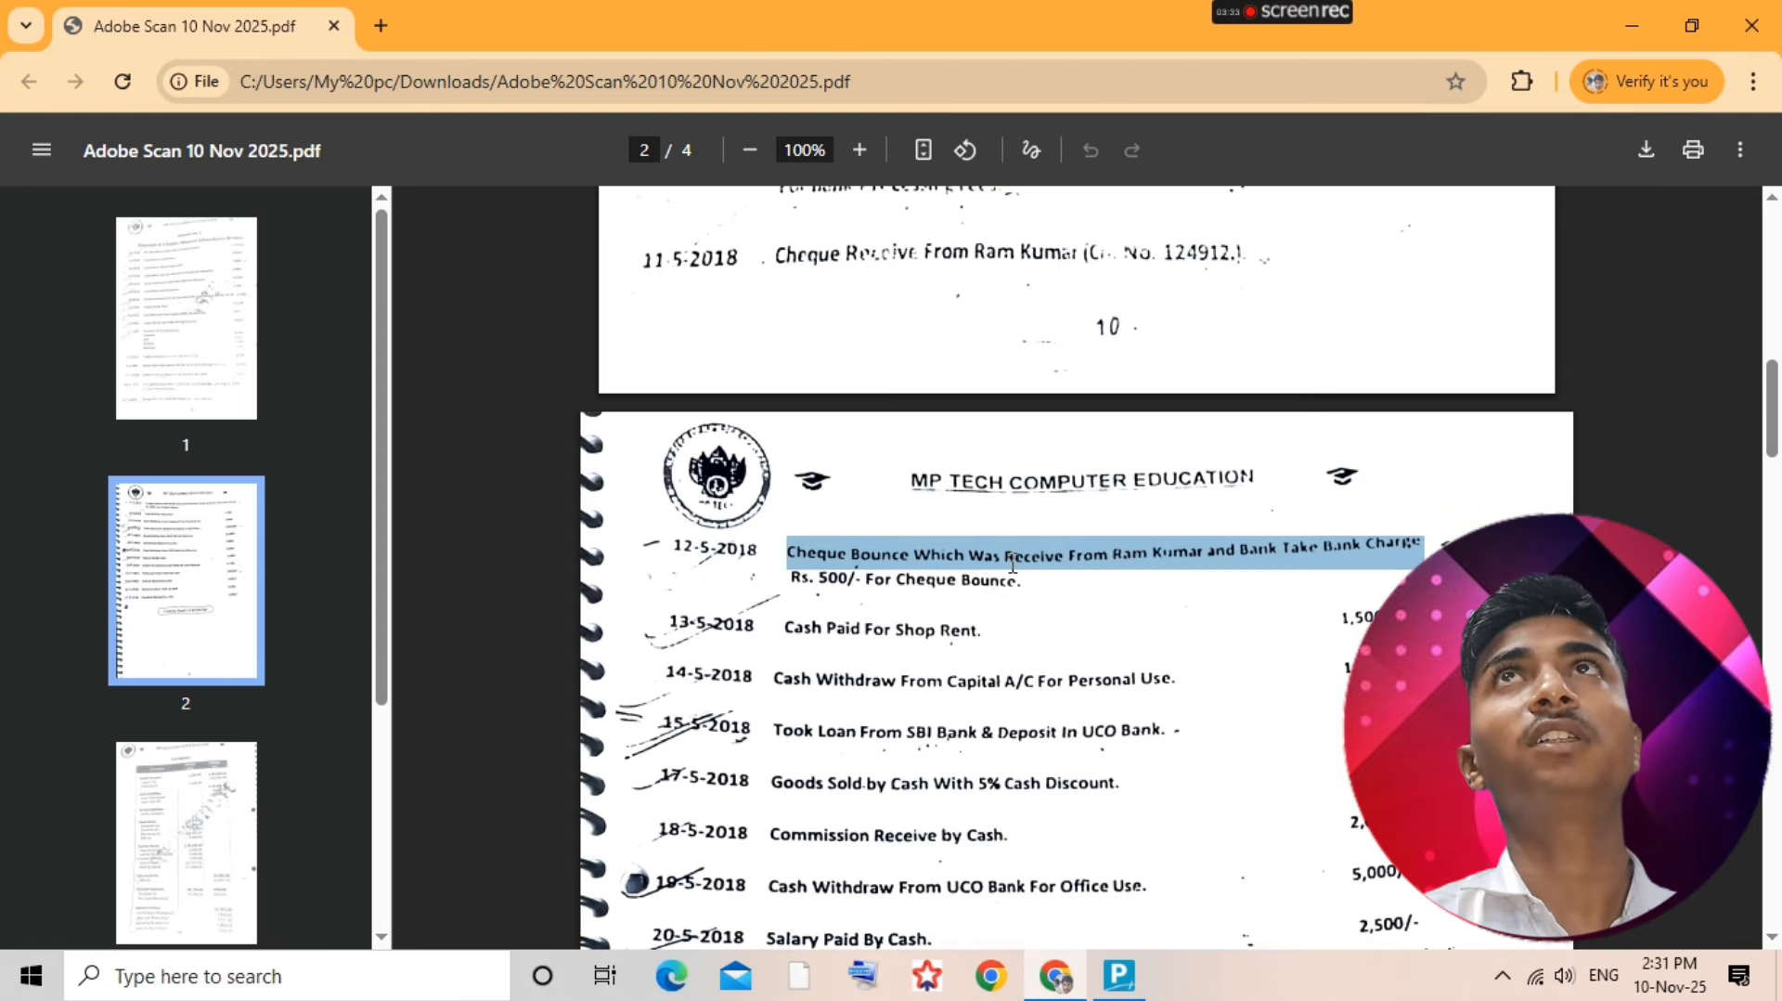
key(alt+Tab)
click(1012, 566)
text(1500)
key(Return)
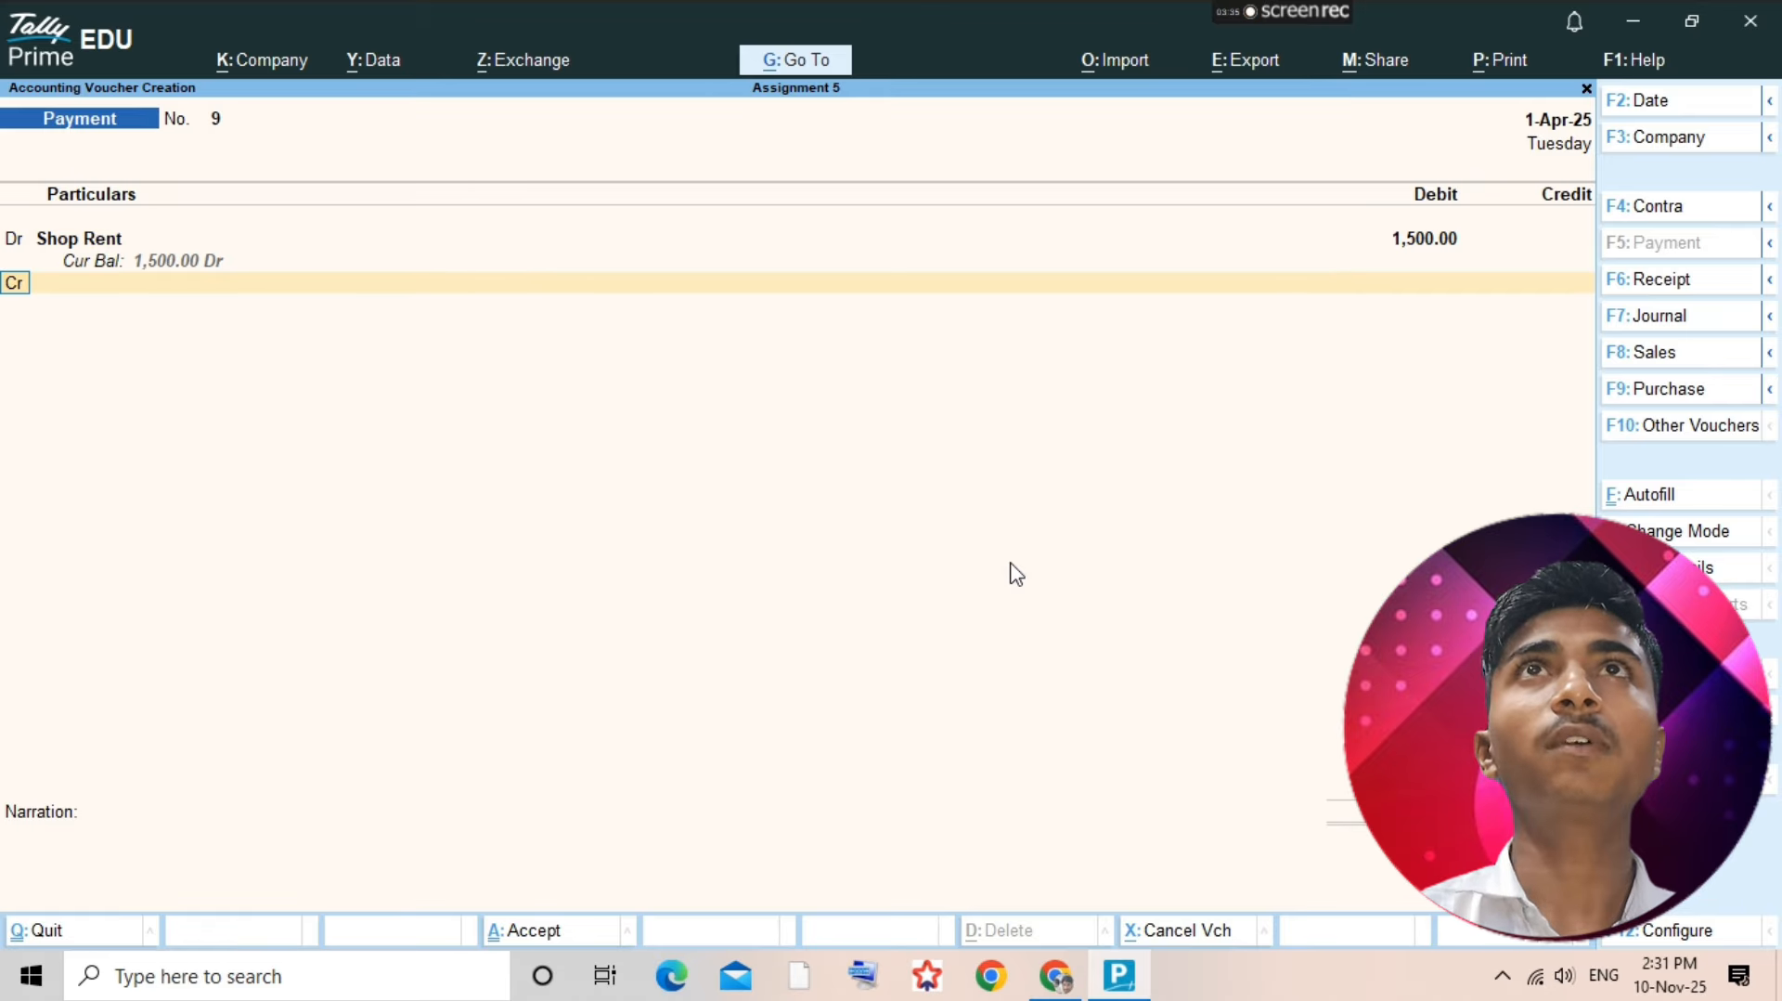
- Credit Cash for the 1,500 shop rent payment, save the voucher, and return to the ledger selection
key(Return)
text(Cash)
key(Return)
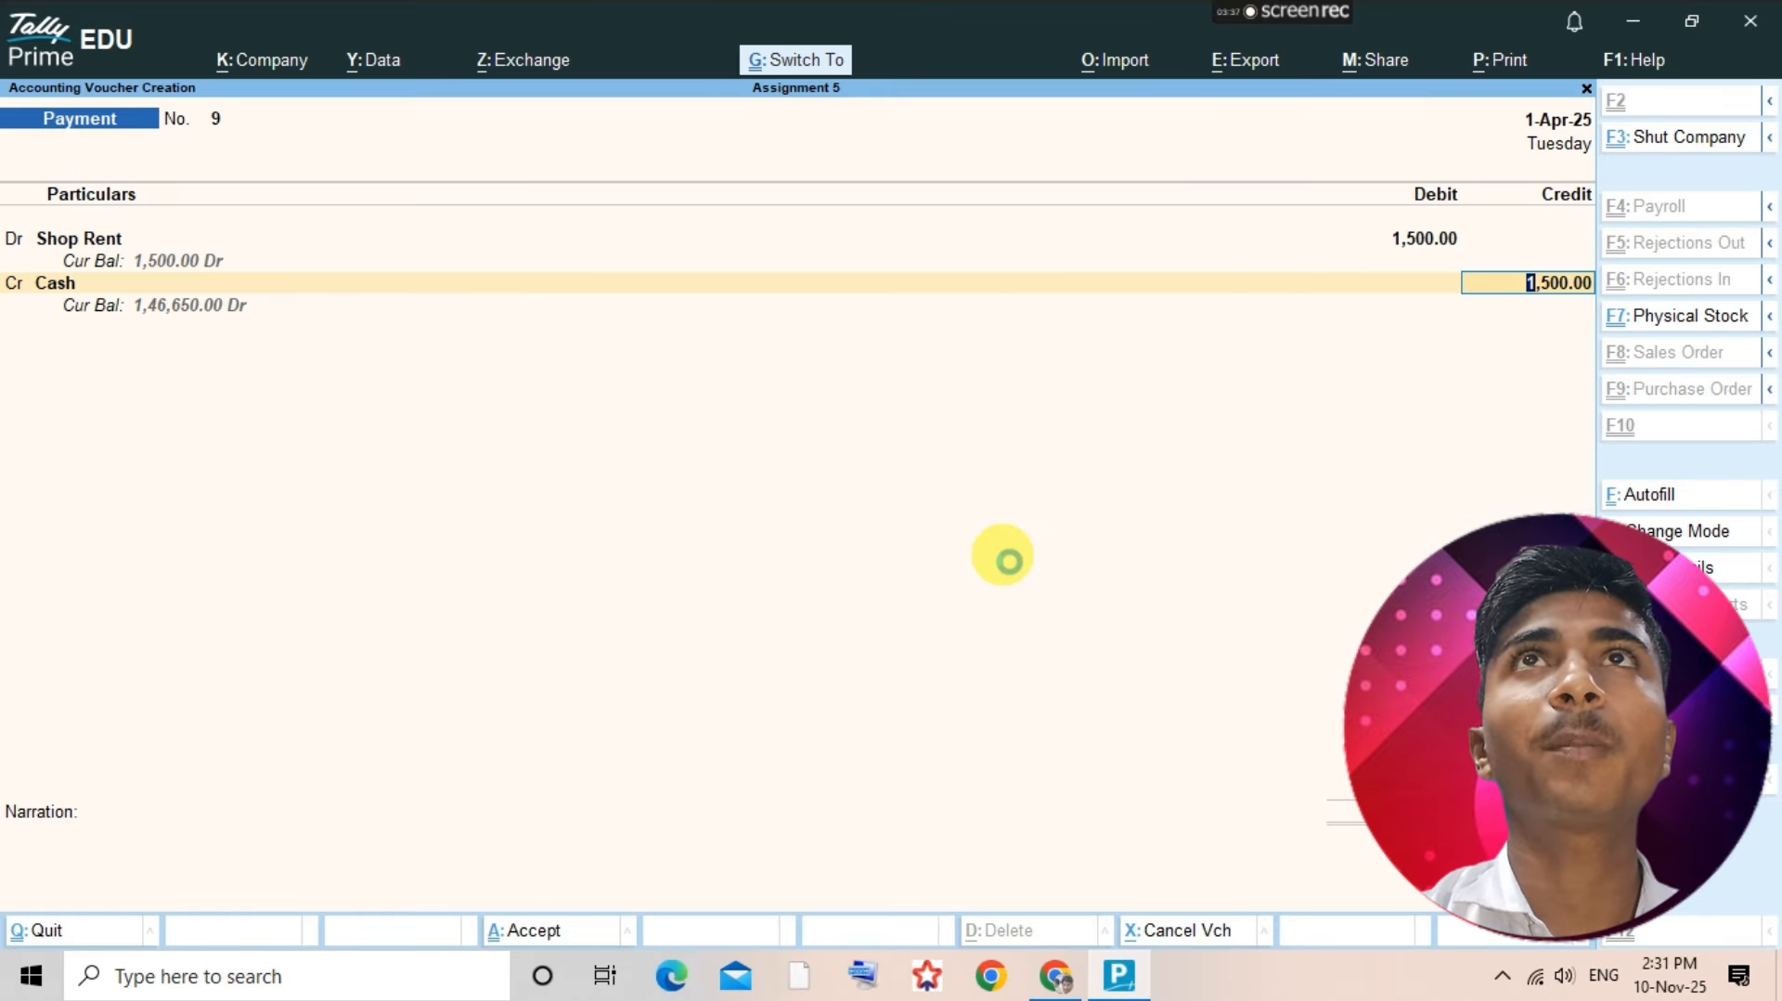
key(ctrl+a)
key(Escape)
- Switch to the assignment PDF in Chrome, highlight the 14-5-2018 personal-use cash withdrawal entry, and return to TallyPrime
key(alt+Tab)
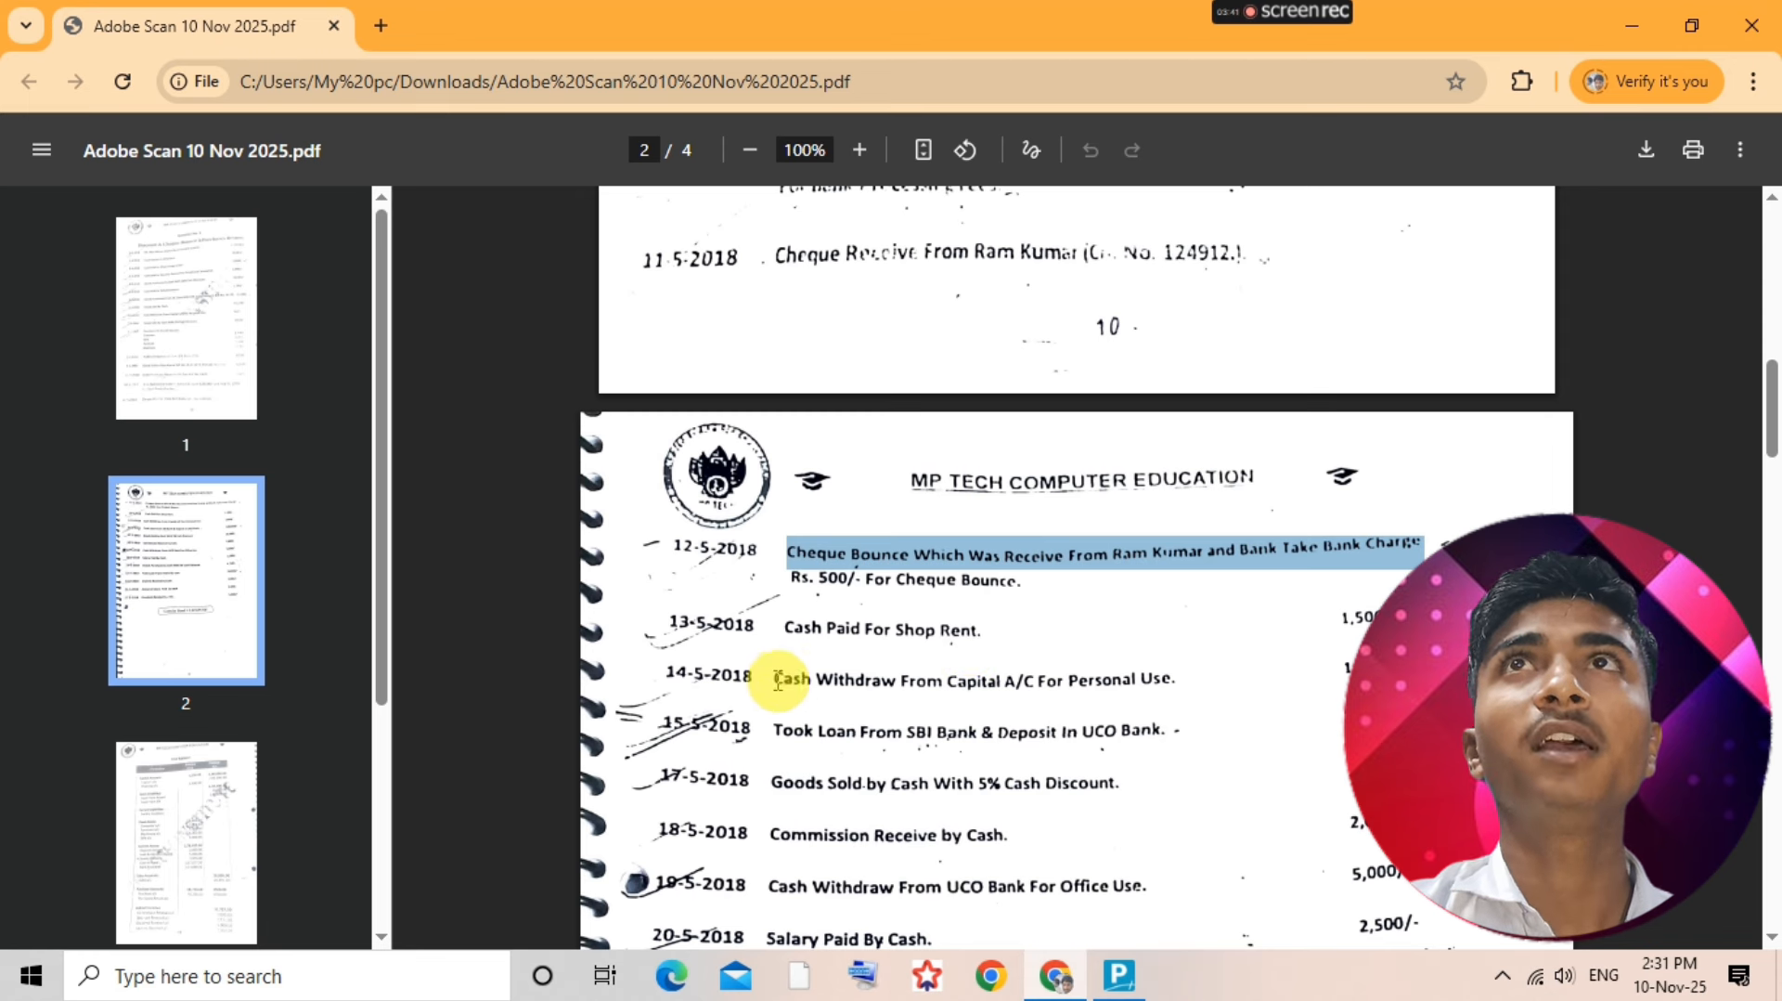
drag(773, 678, 1225, 679)
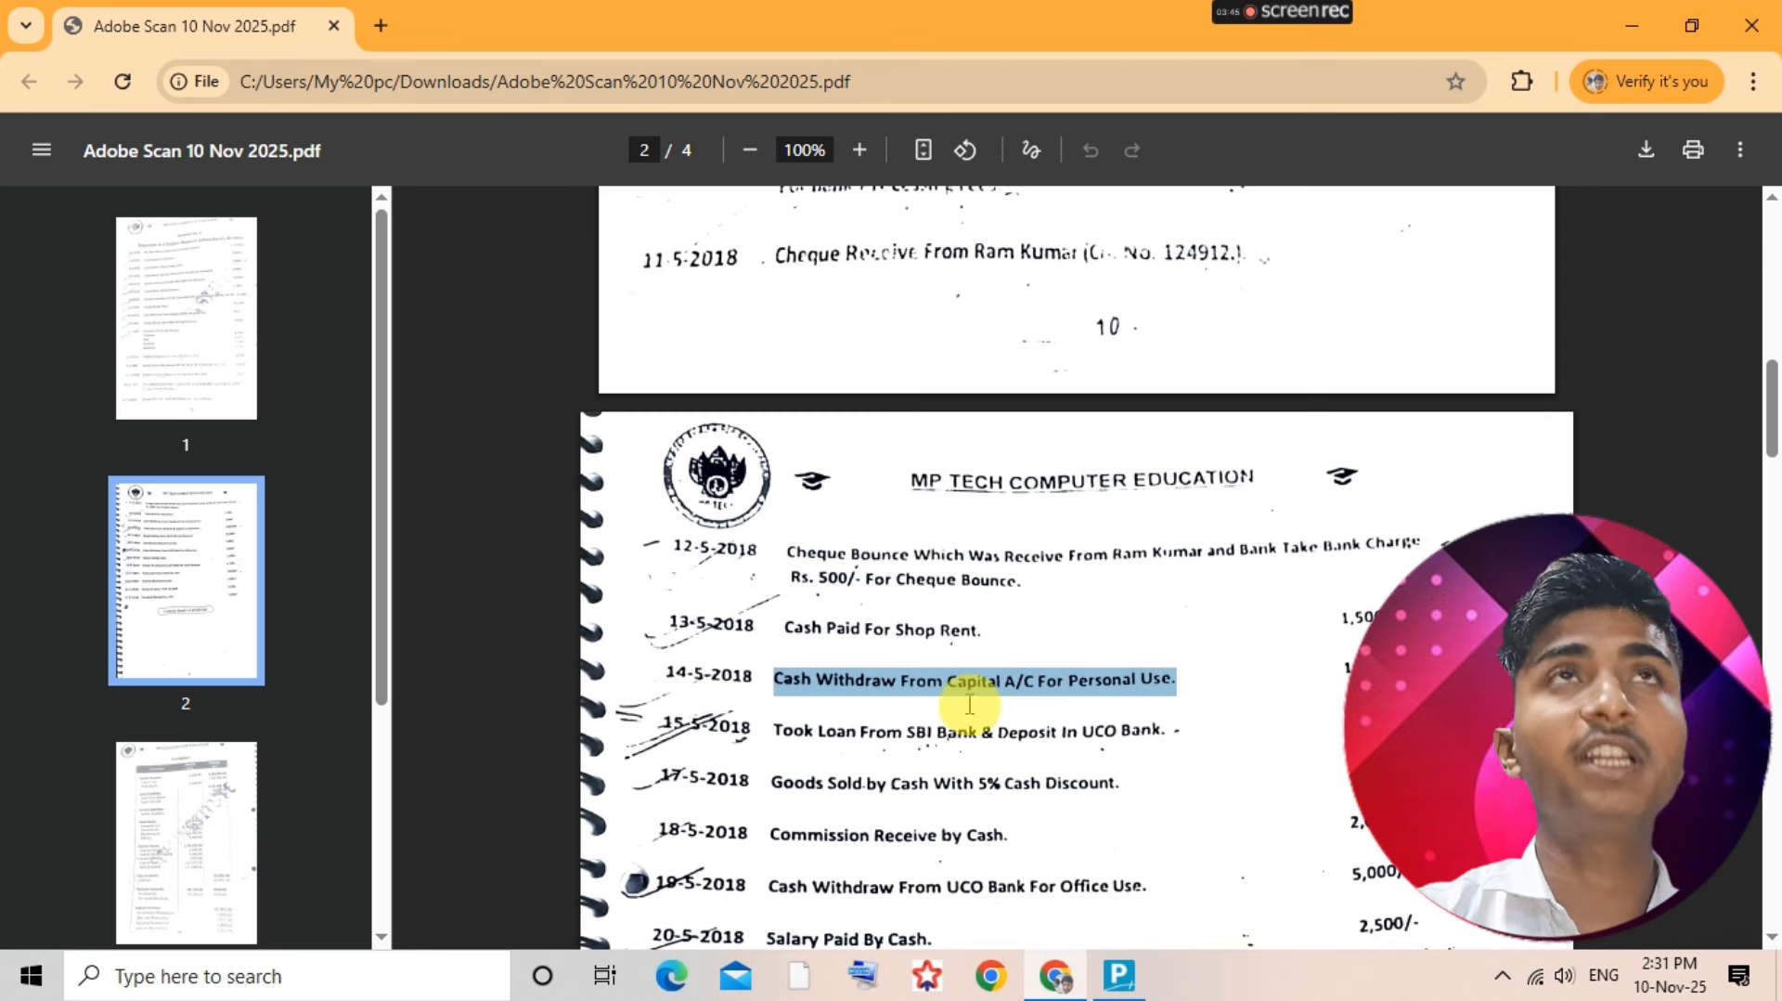
key(alt+Tab)
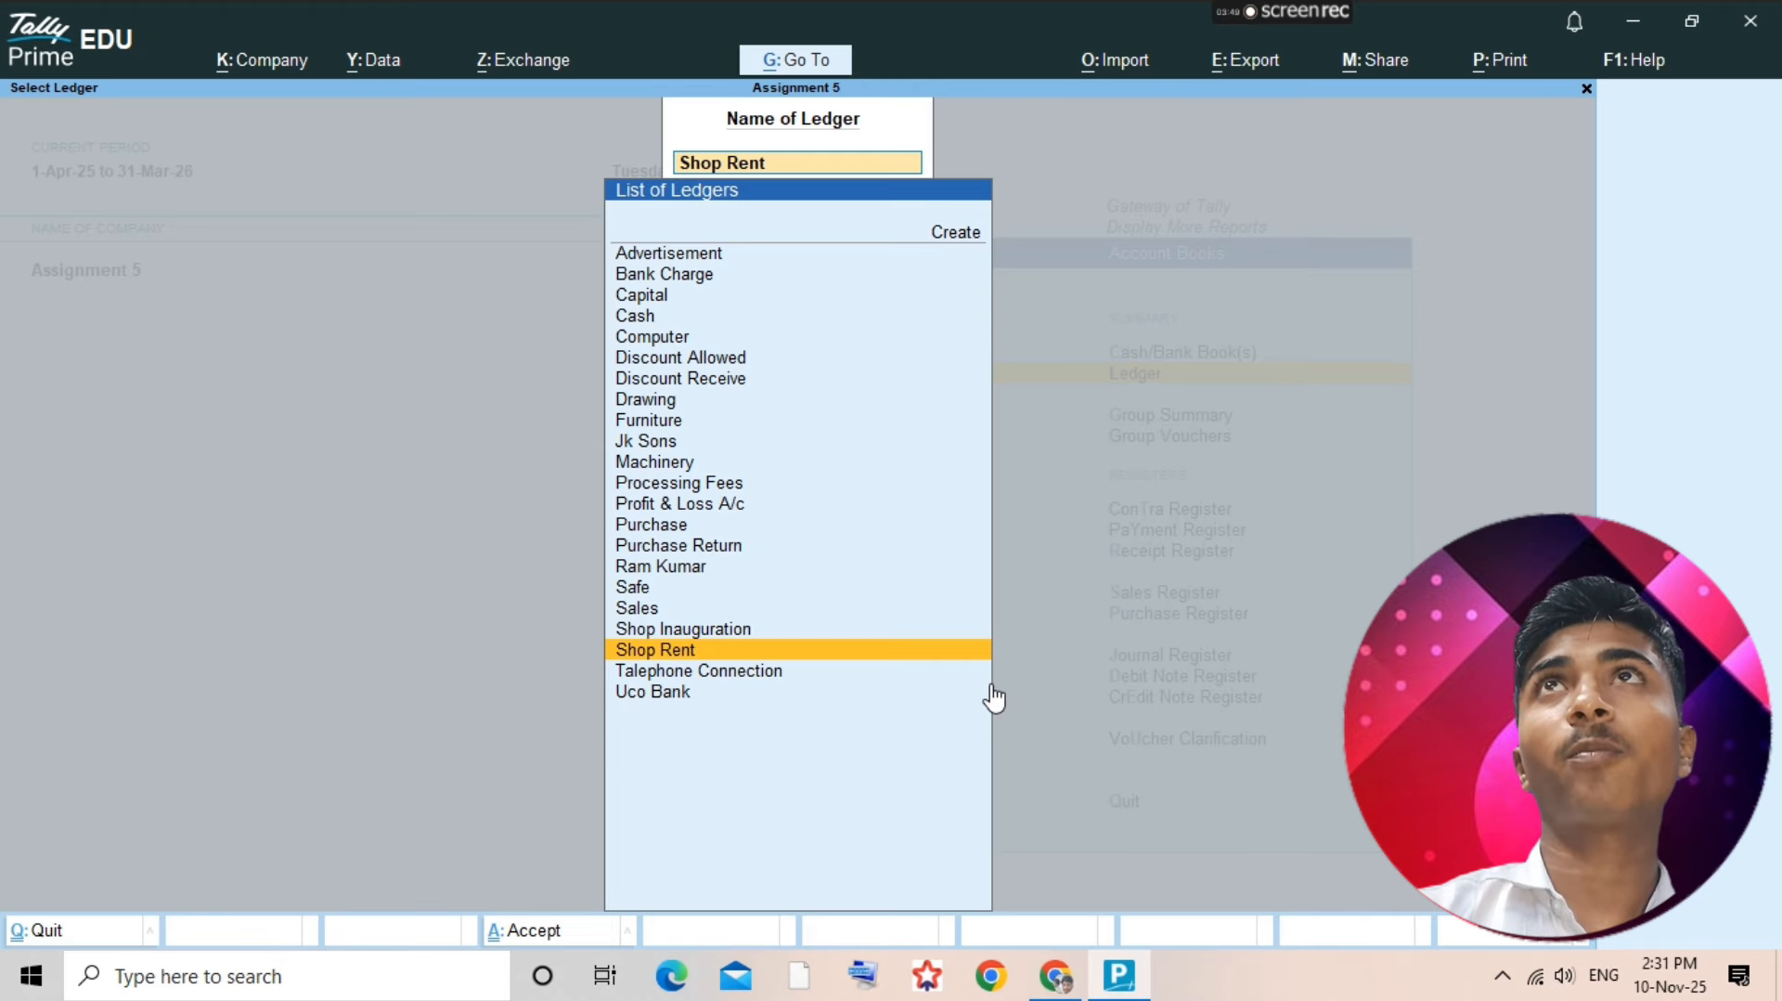
- From the Drawing ledger report, add a payment voucher that debits Drawing by 1000
text(Dra)
key(Return)
key(alt+a)
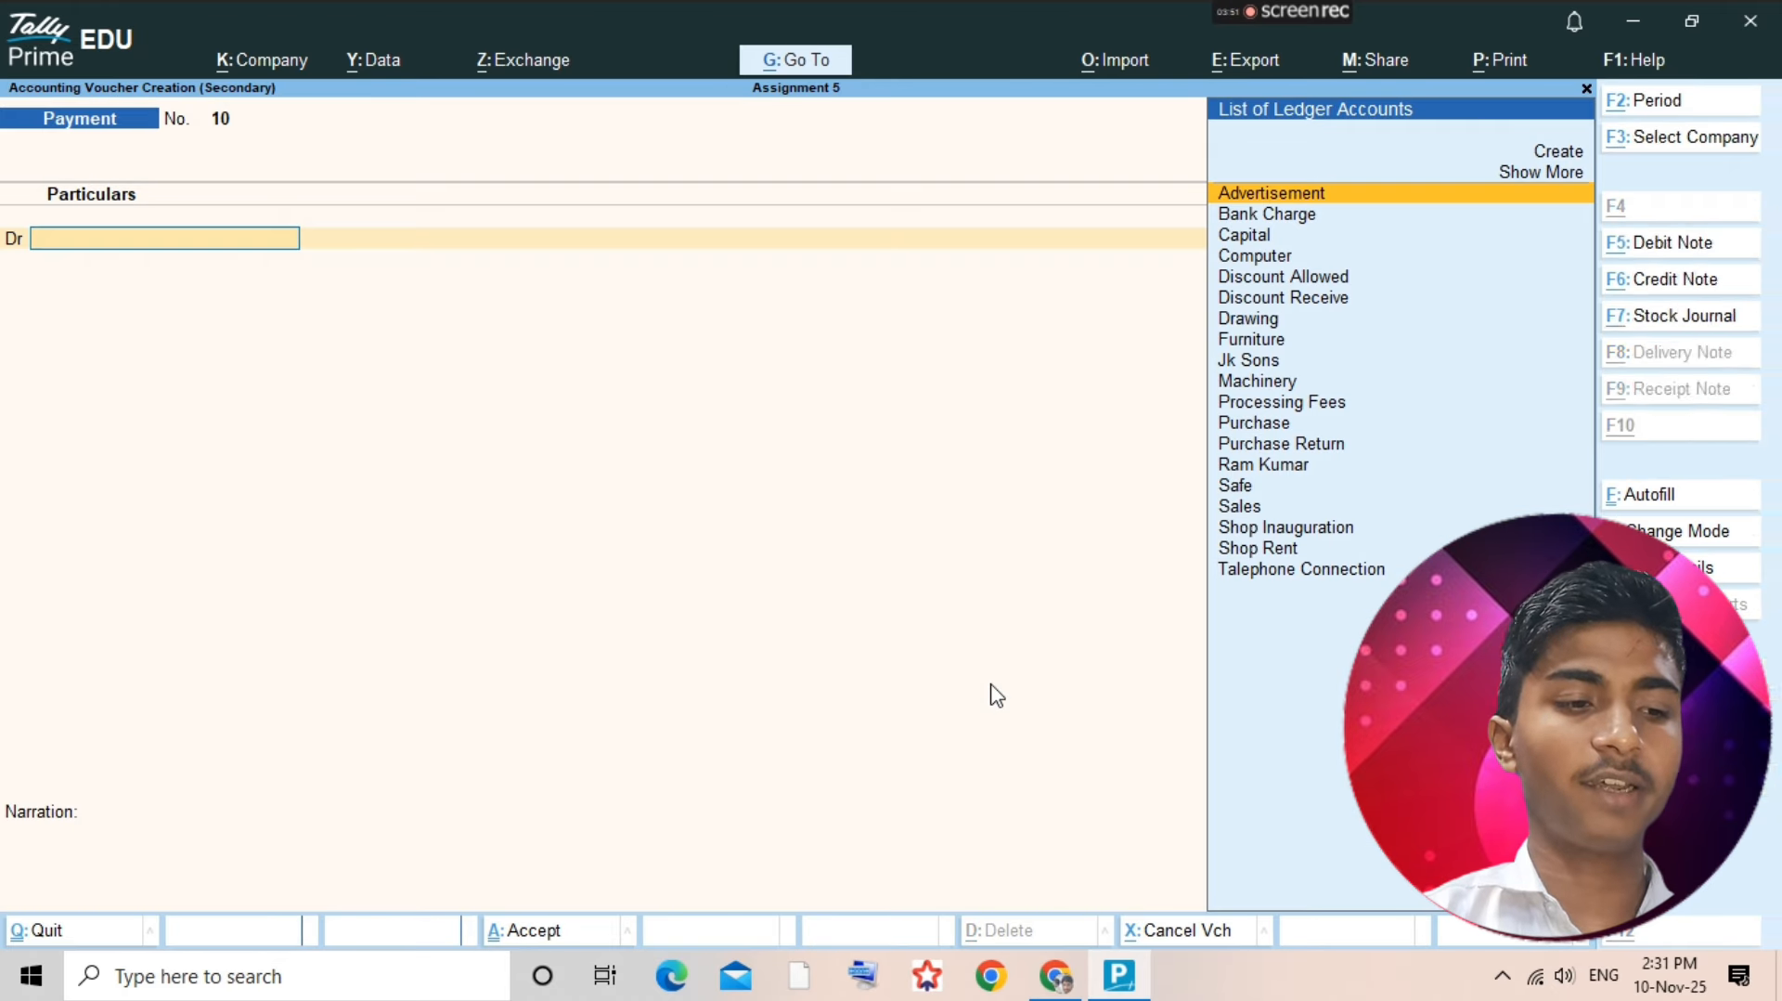
text(Dra)
key(Return)
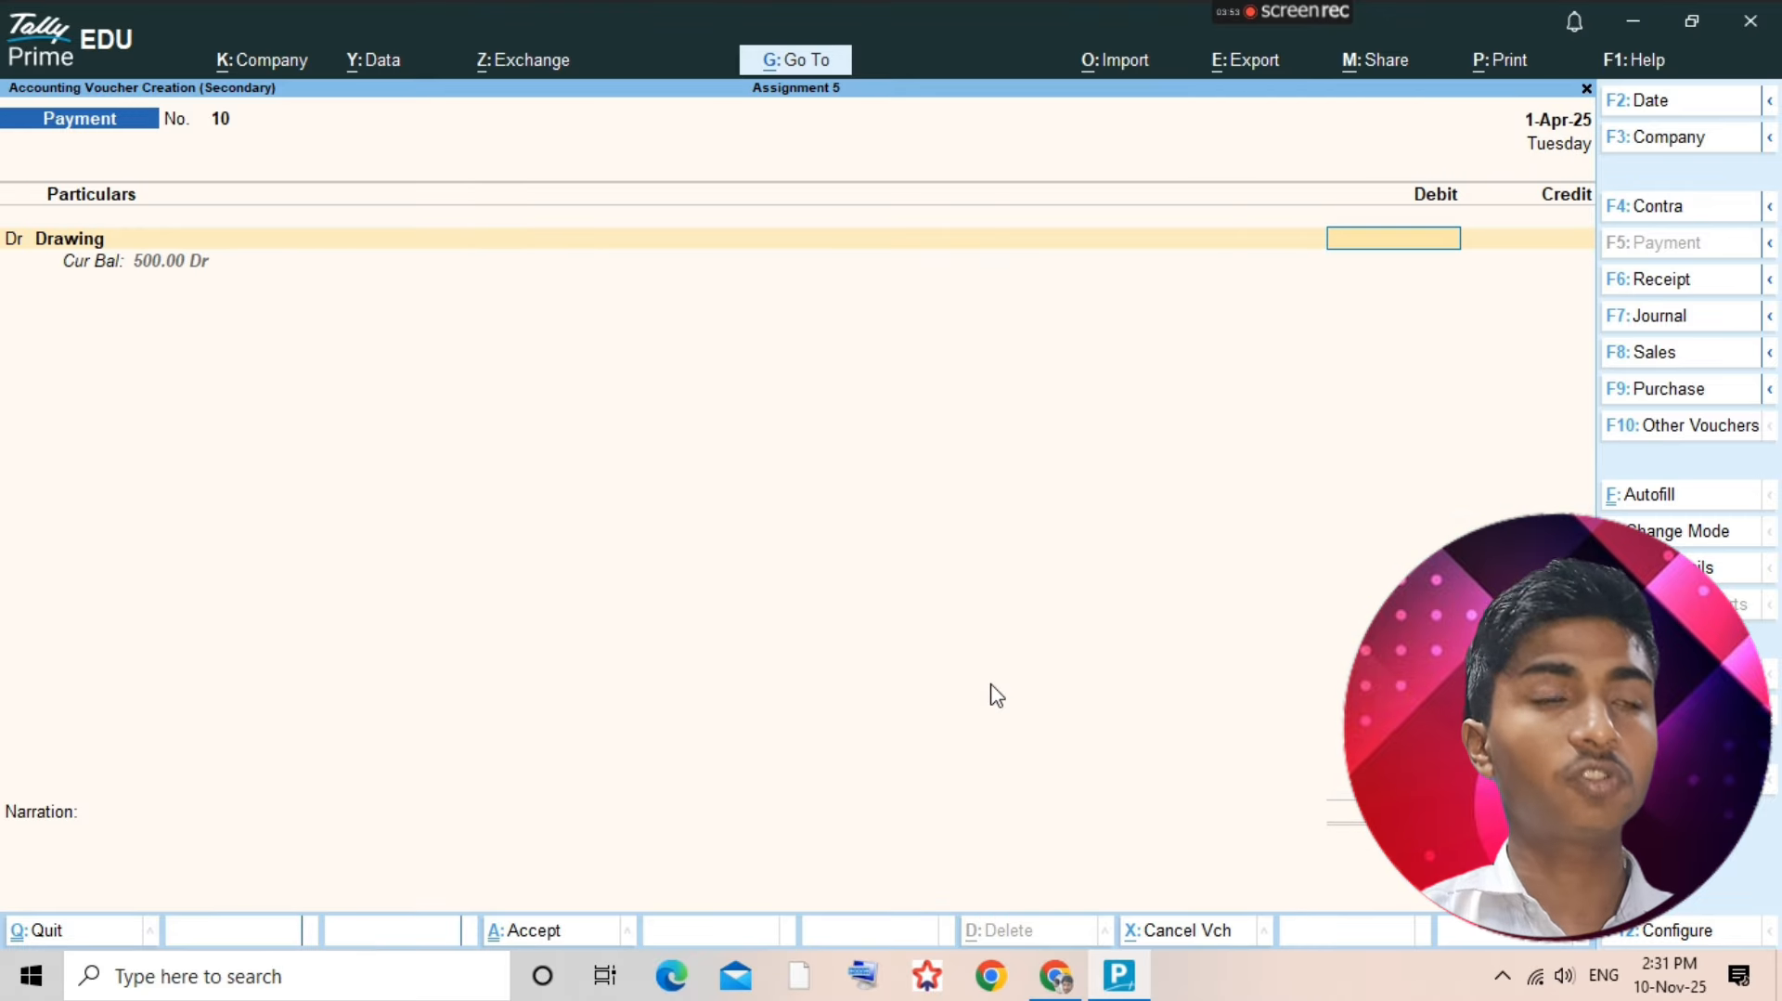
text(1000)
key(Return)
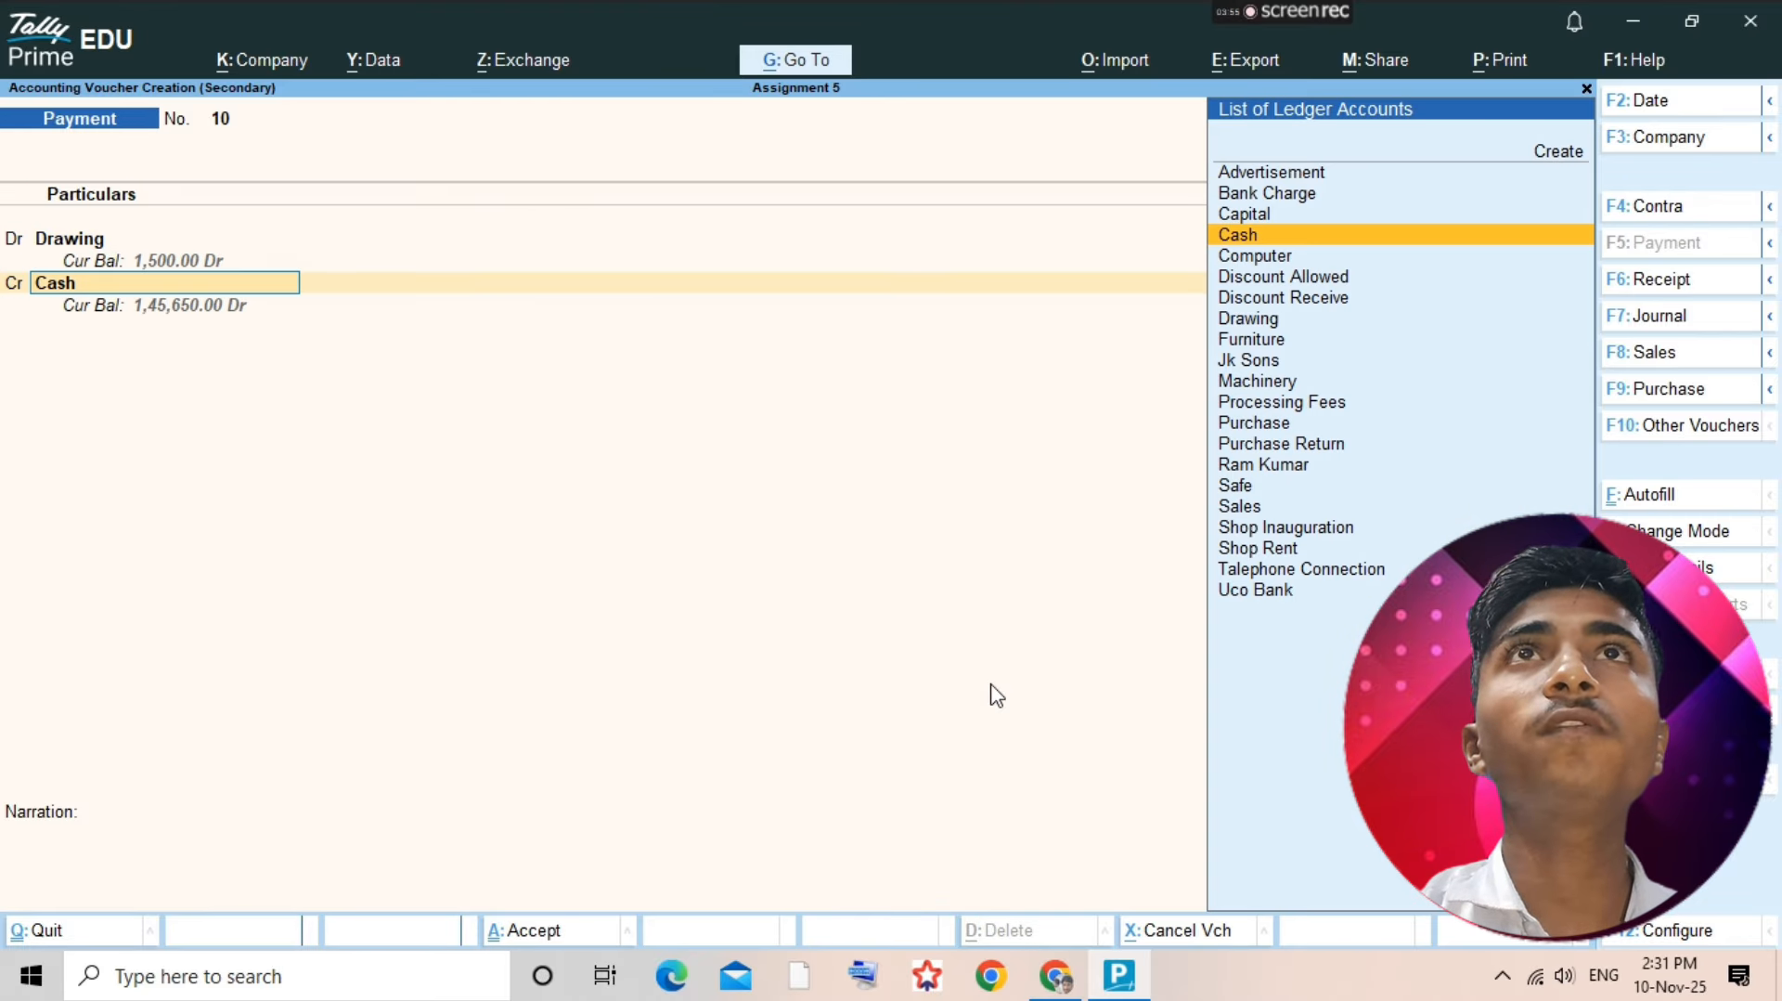
- Credit Cash for the Drawing payment, save the voucher, and return to the ledger selection
key(Return)
key(ctrl+a)
key(Escape)
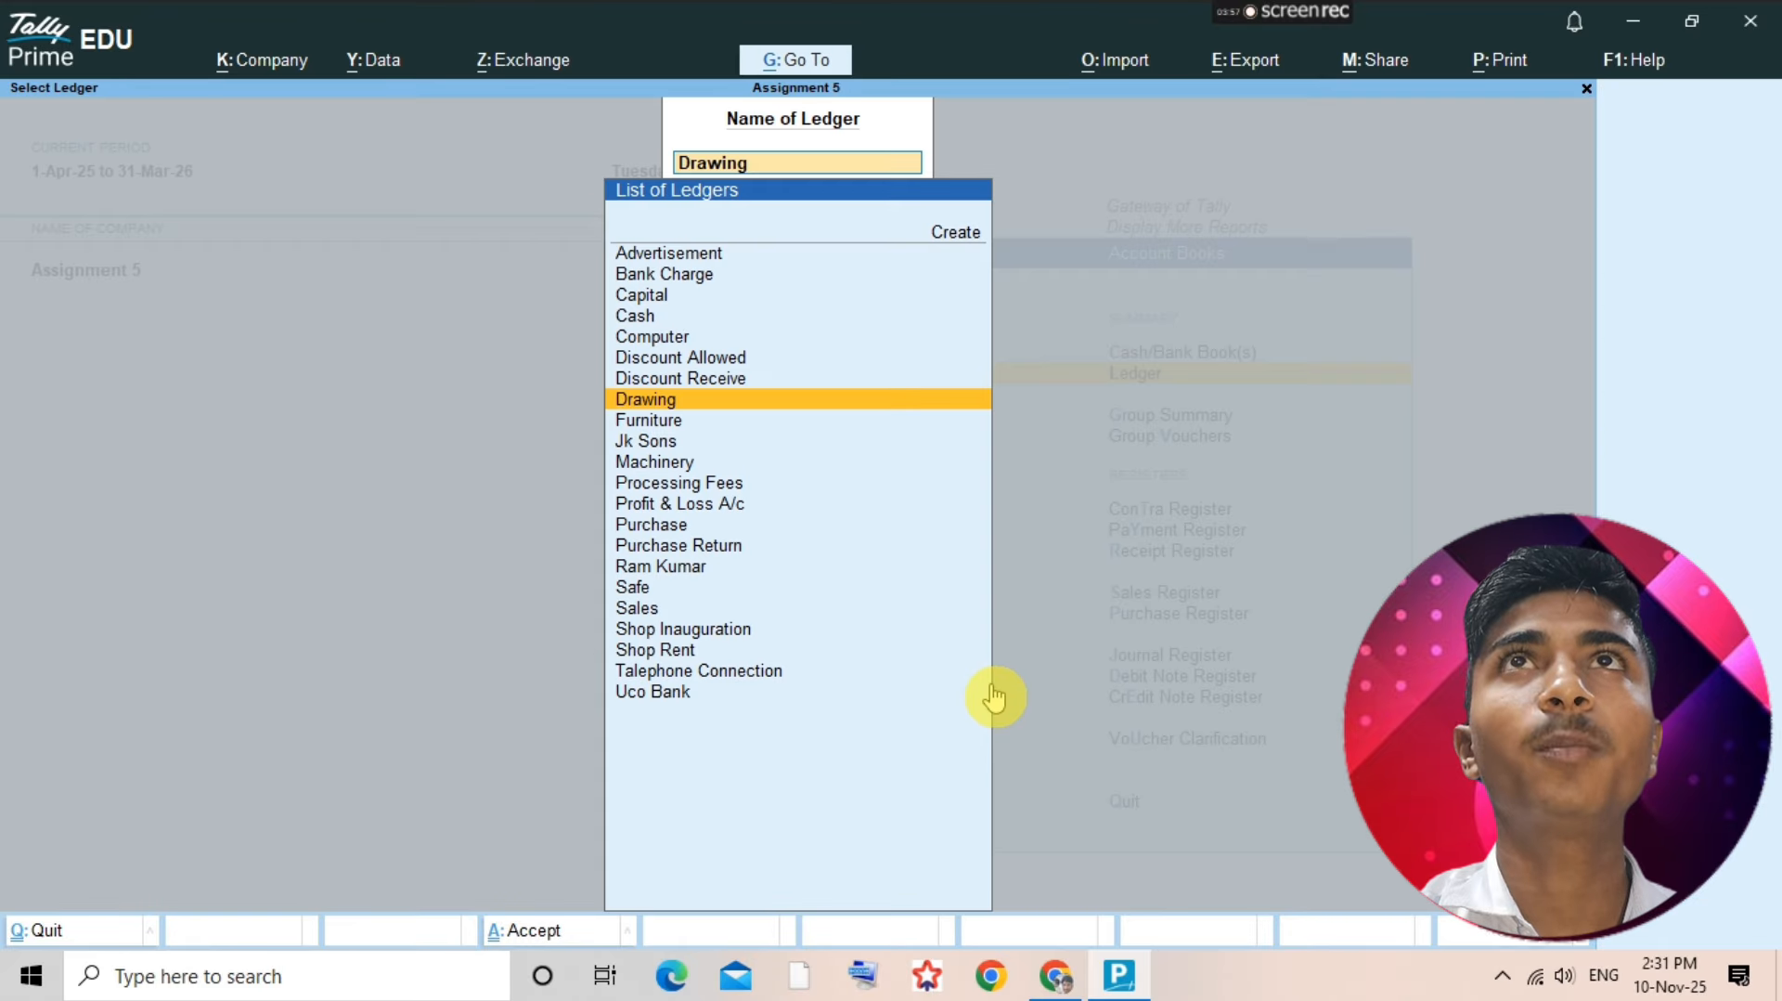
- Switch to the assignment PDF in Chrome, highlight the 15-5-2018 SBI Bank loan entry, and return to TallyPrime
key(alt+Tab)
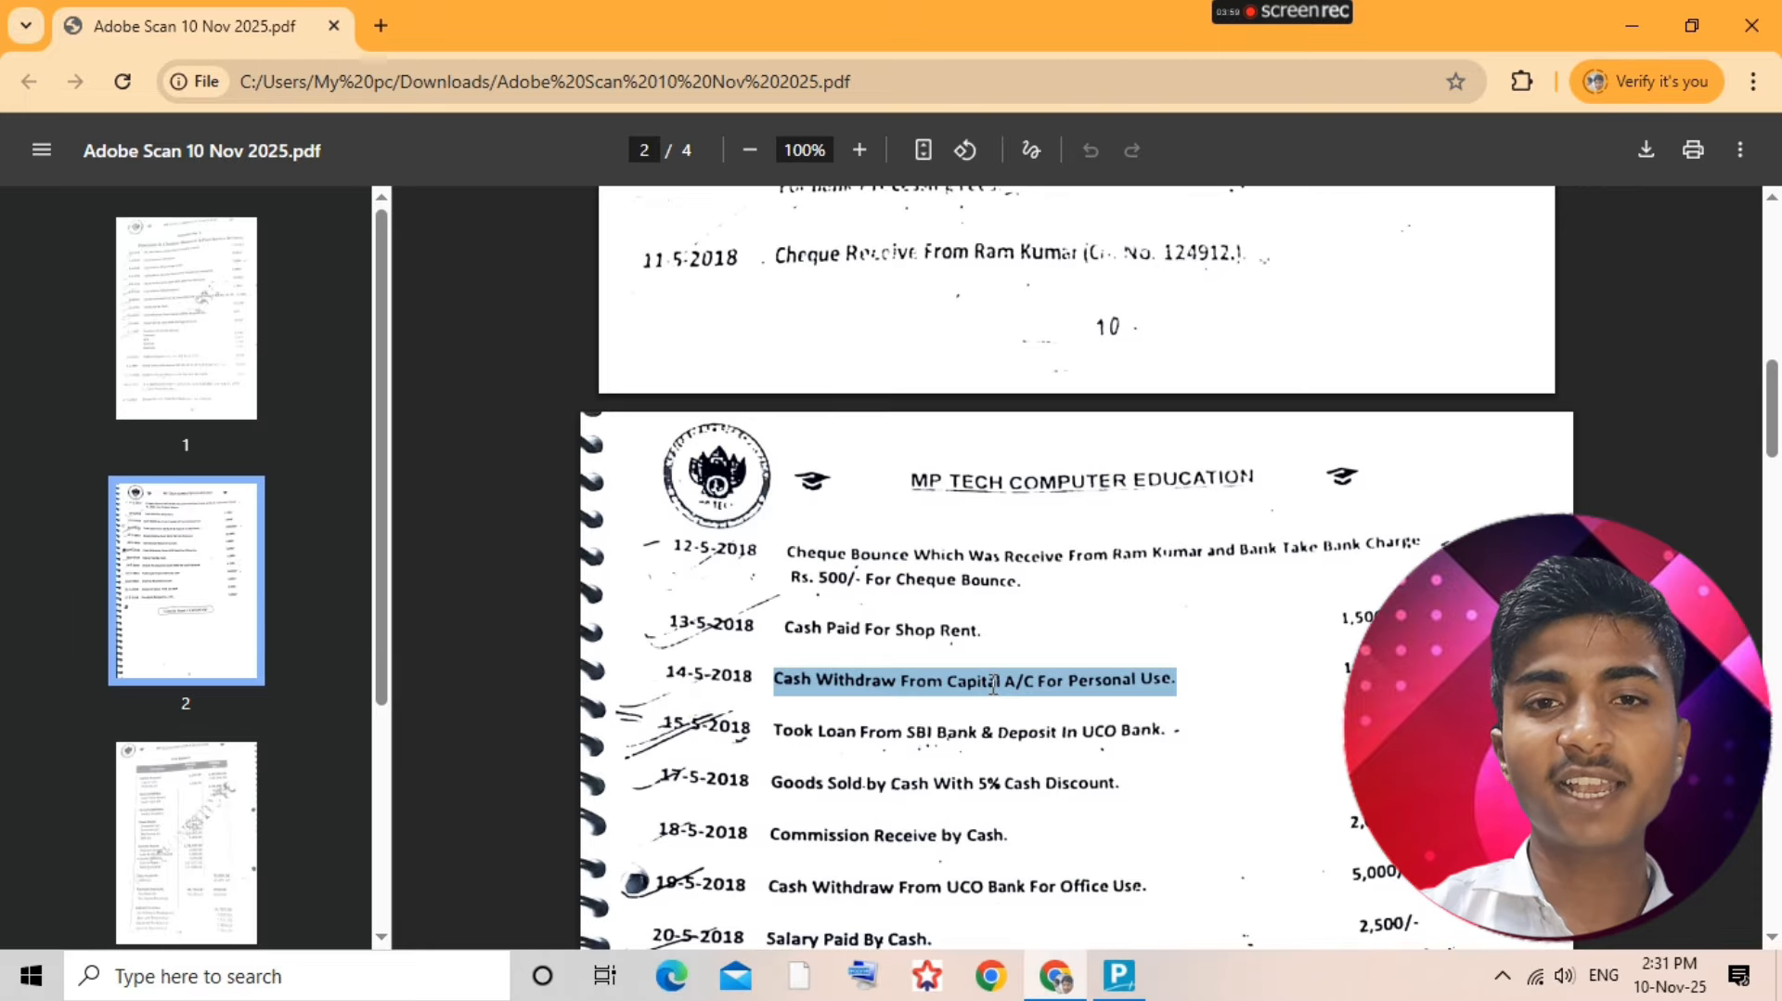
drag(774, 729, 1186, 747)
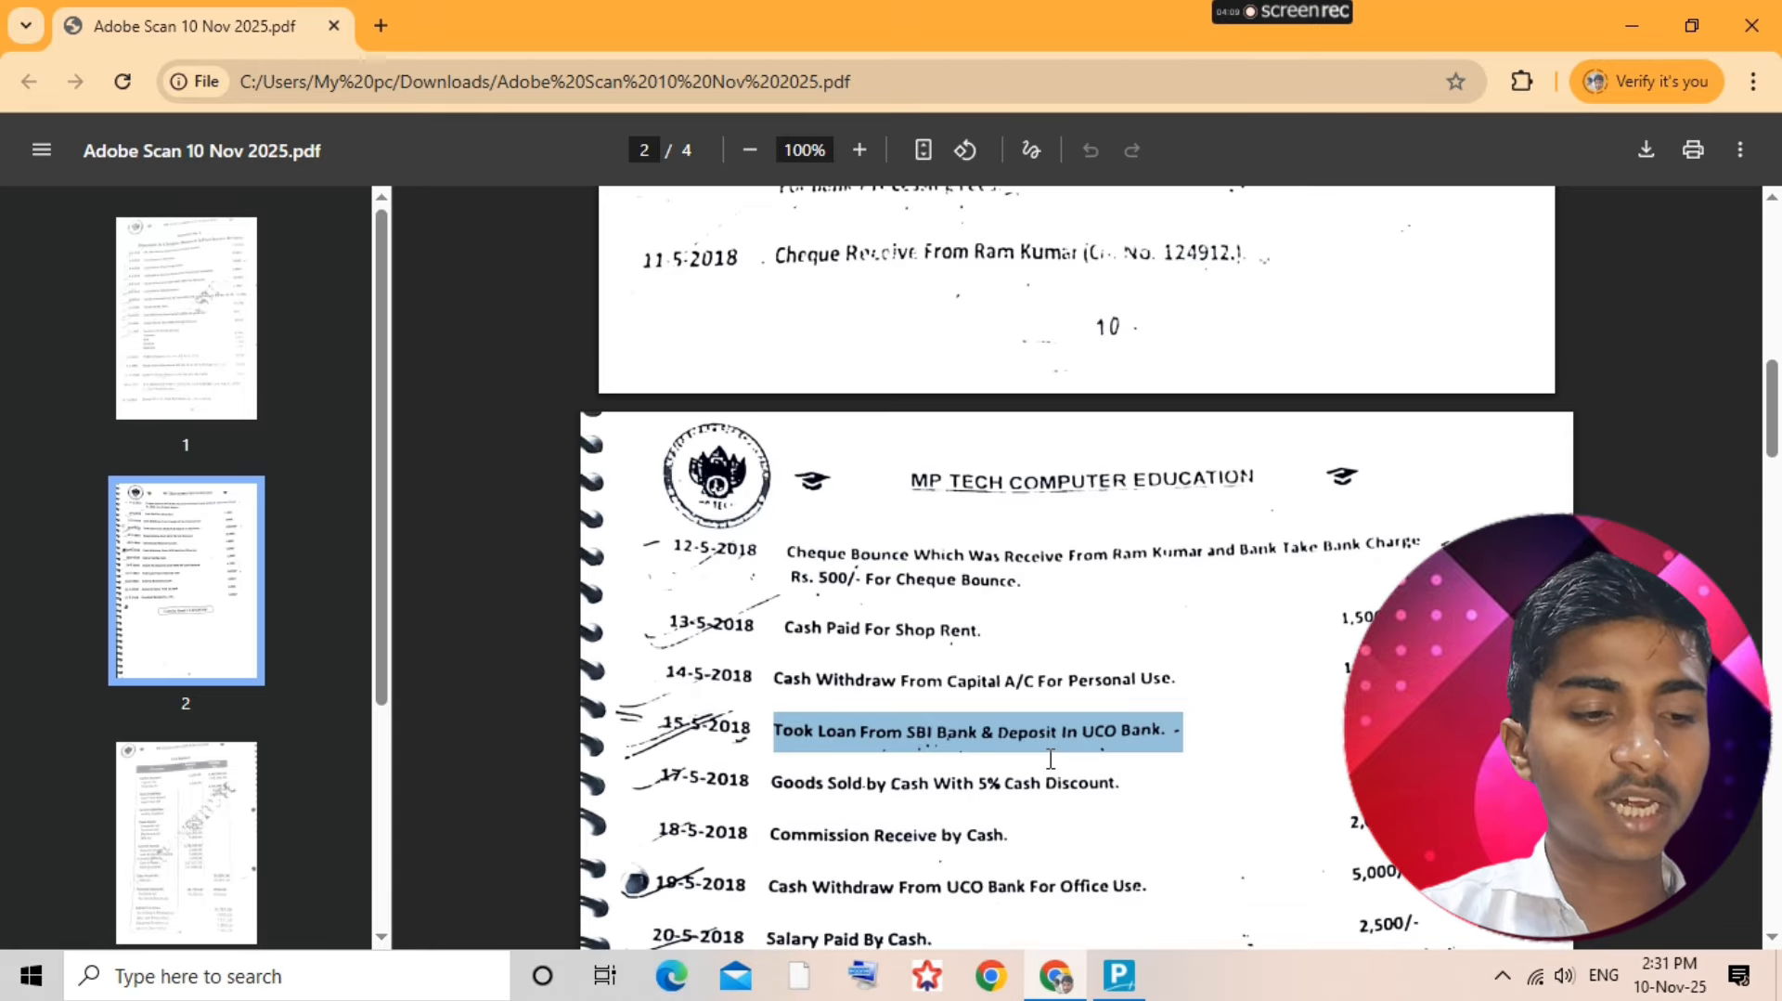
key(alt+Tab)
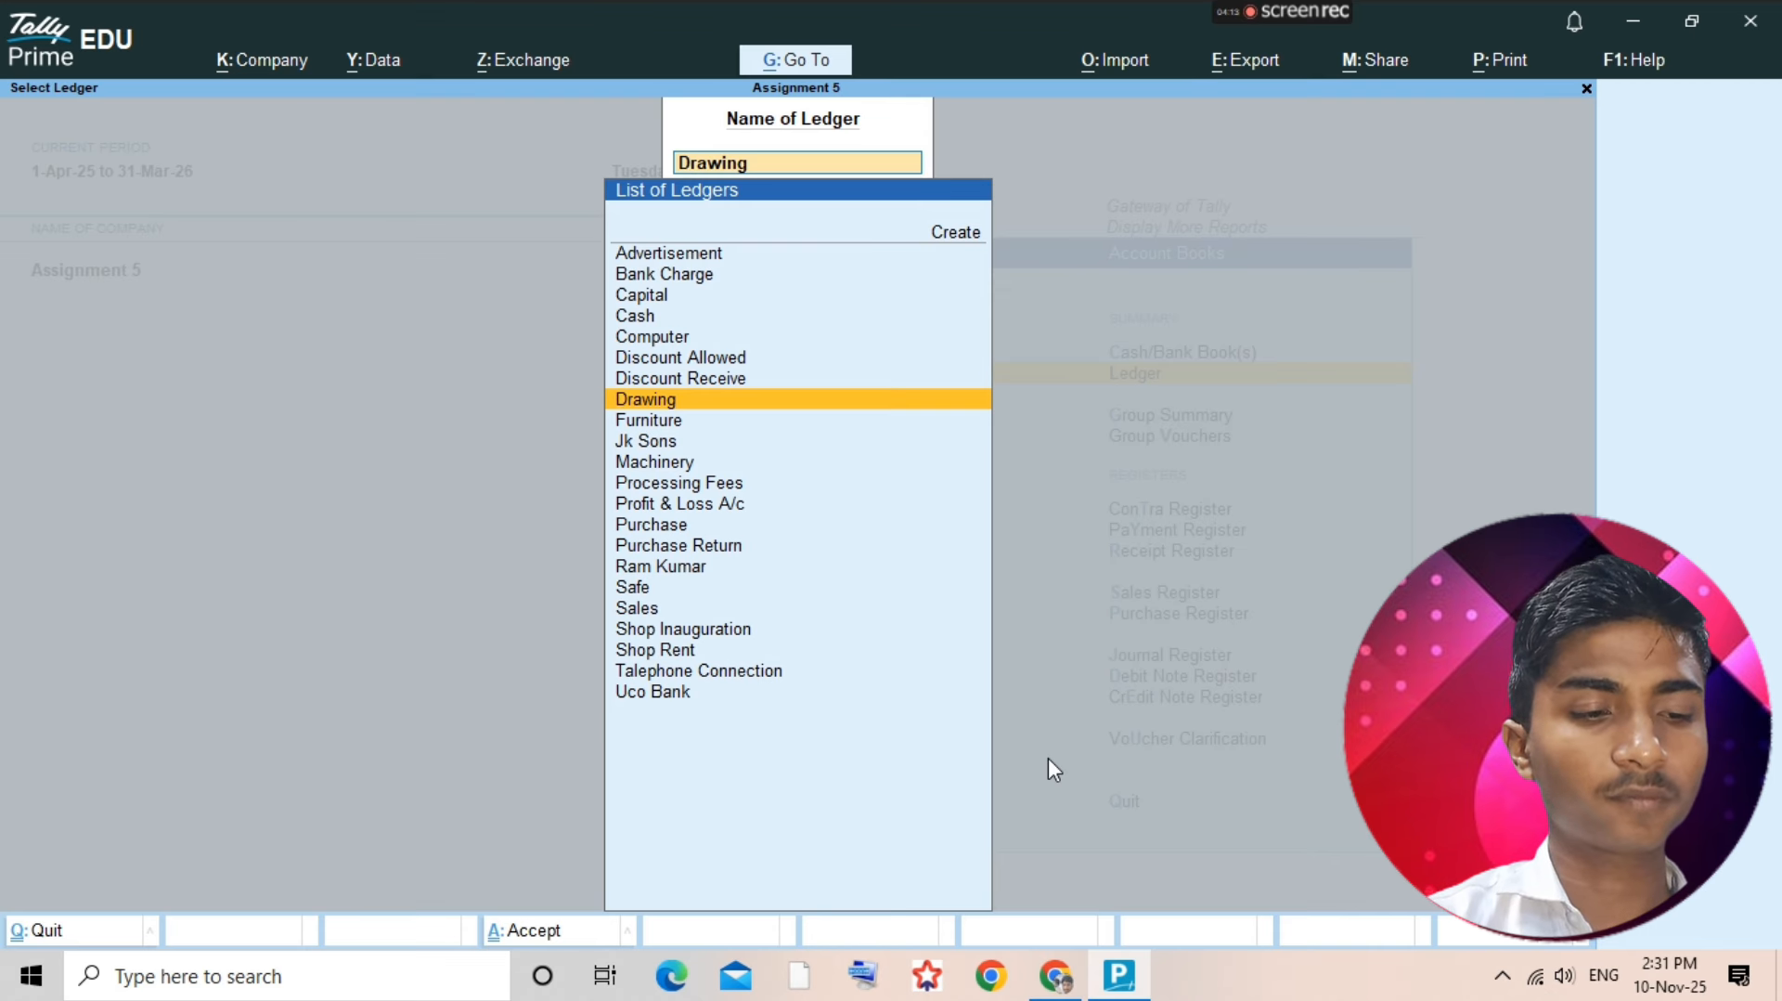
- Create a ledger named Took Loan From Sbi Bank under Loans (Liability) and save it
key(alt+c)
text(T)
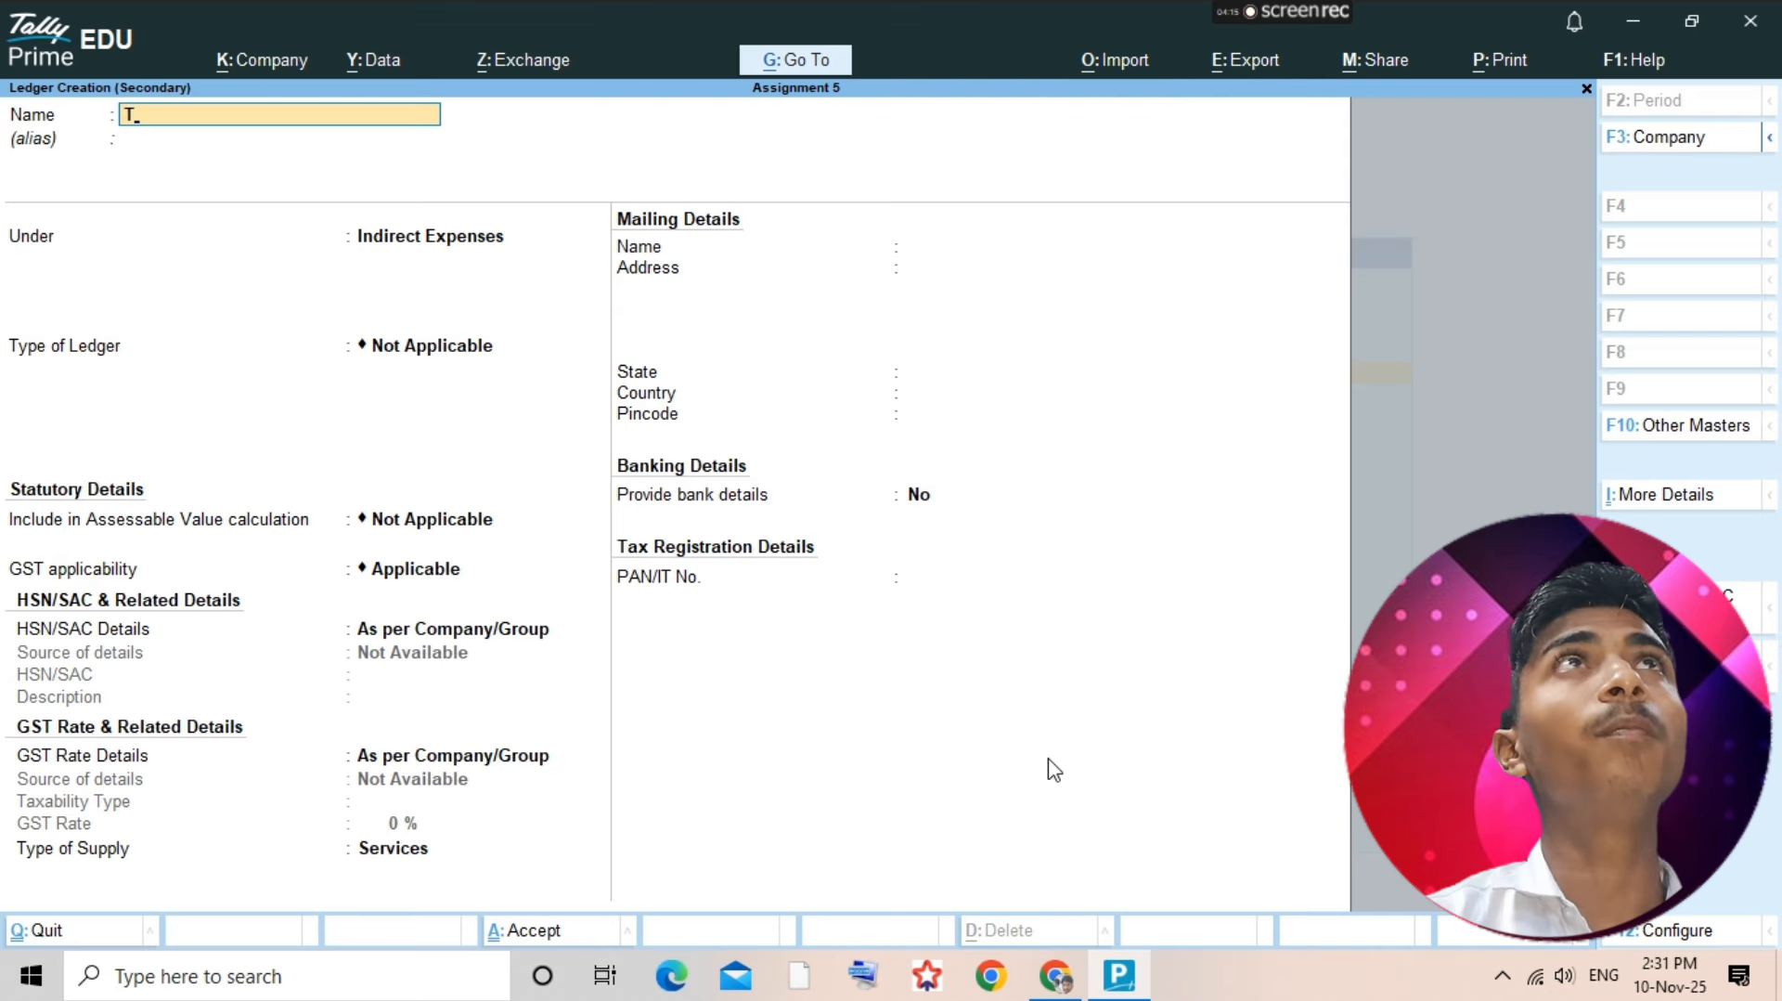
text(ook Loan f)
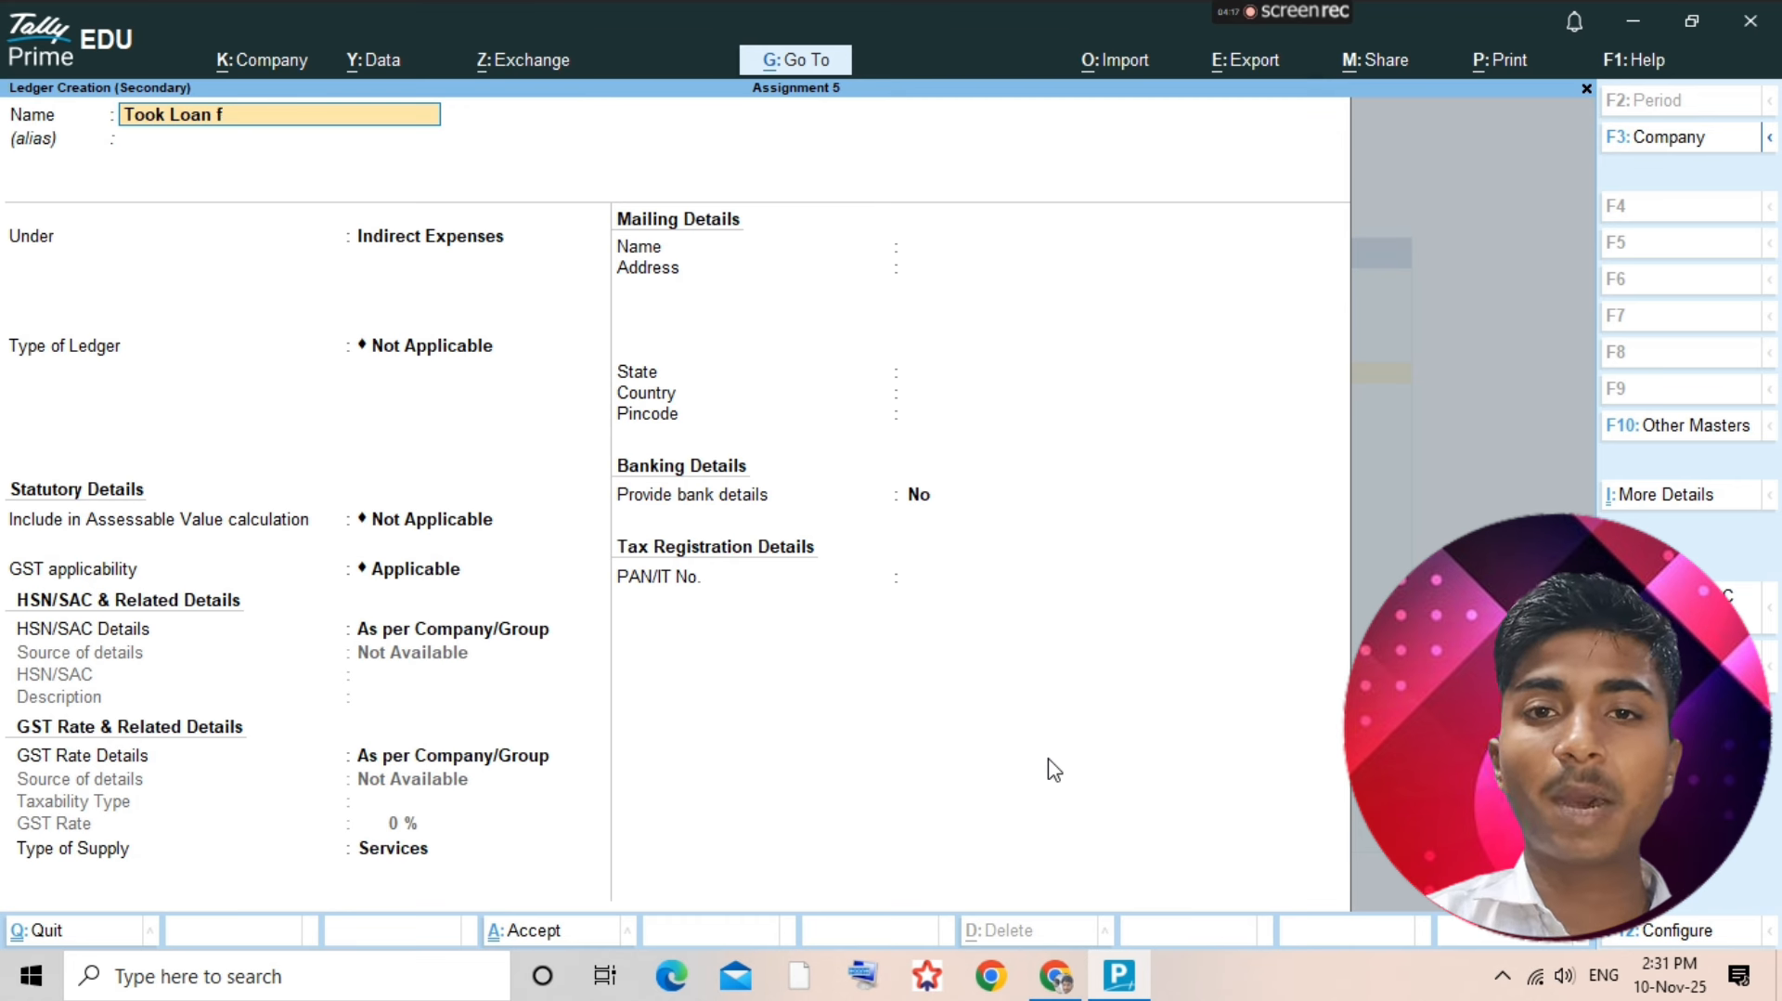
text(rom Sbi b)
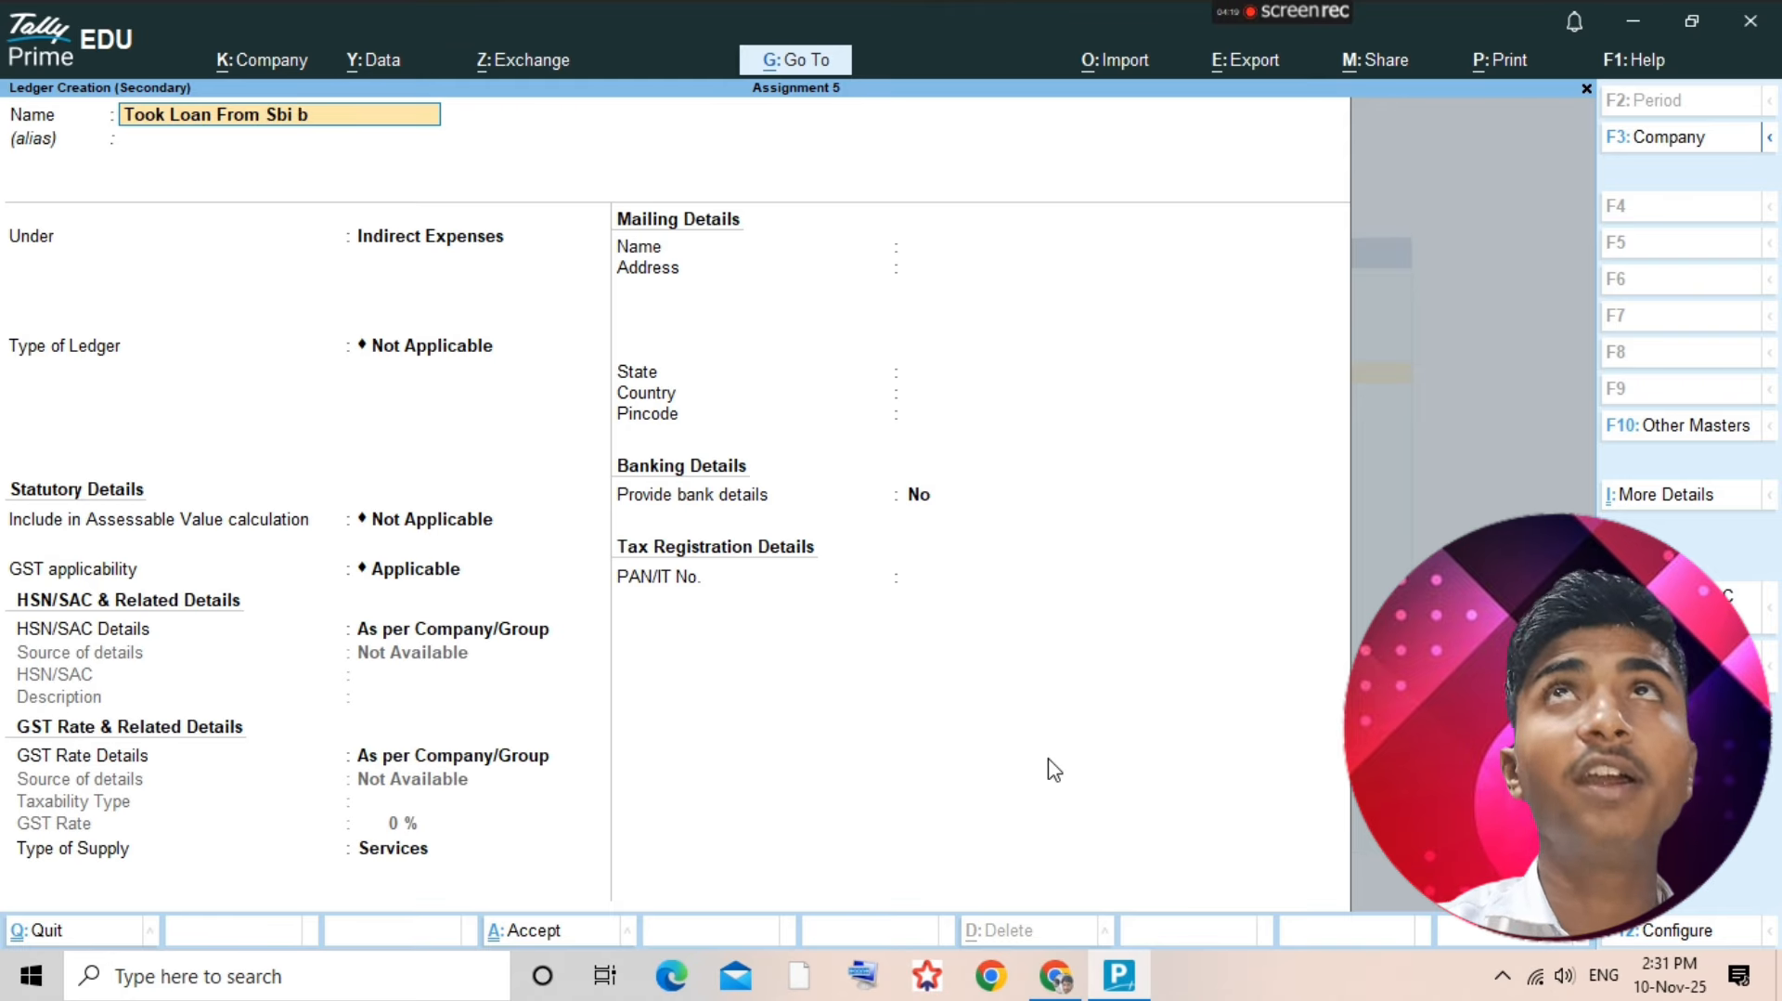
text(ank)
key(Return)
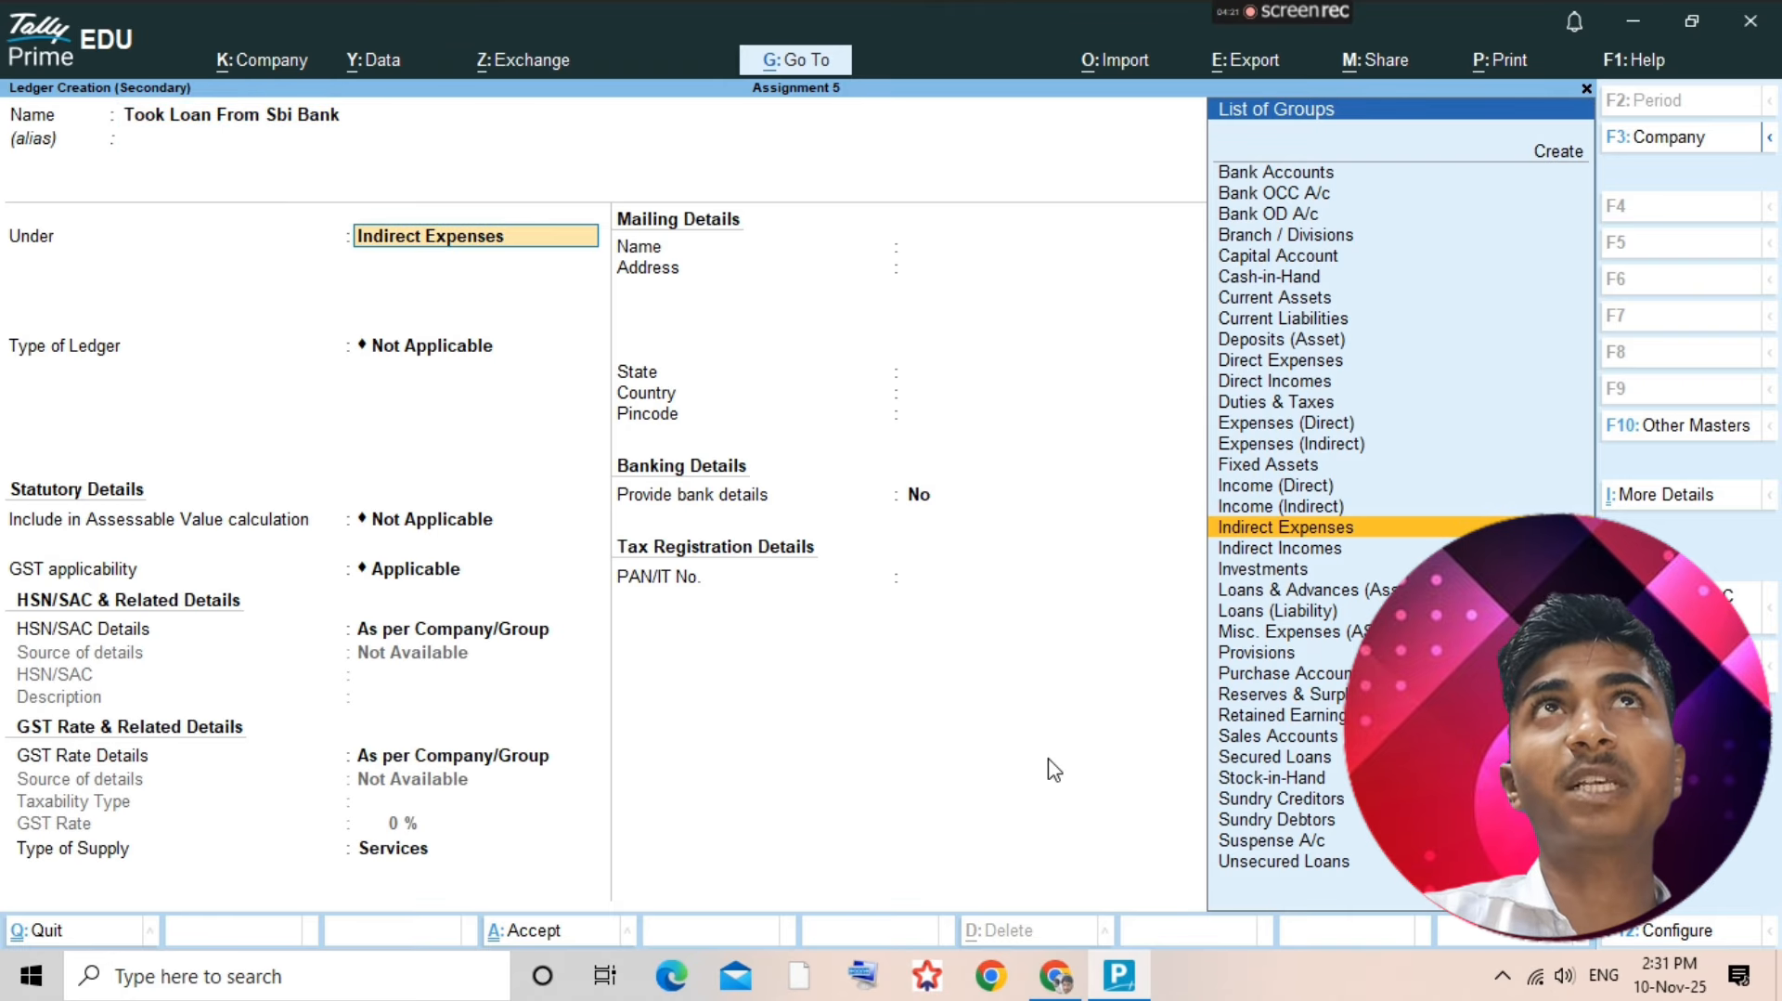
text(Loan)
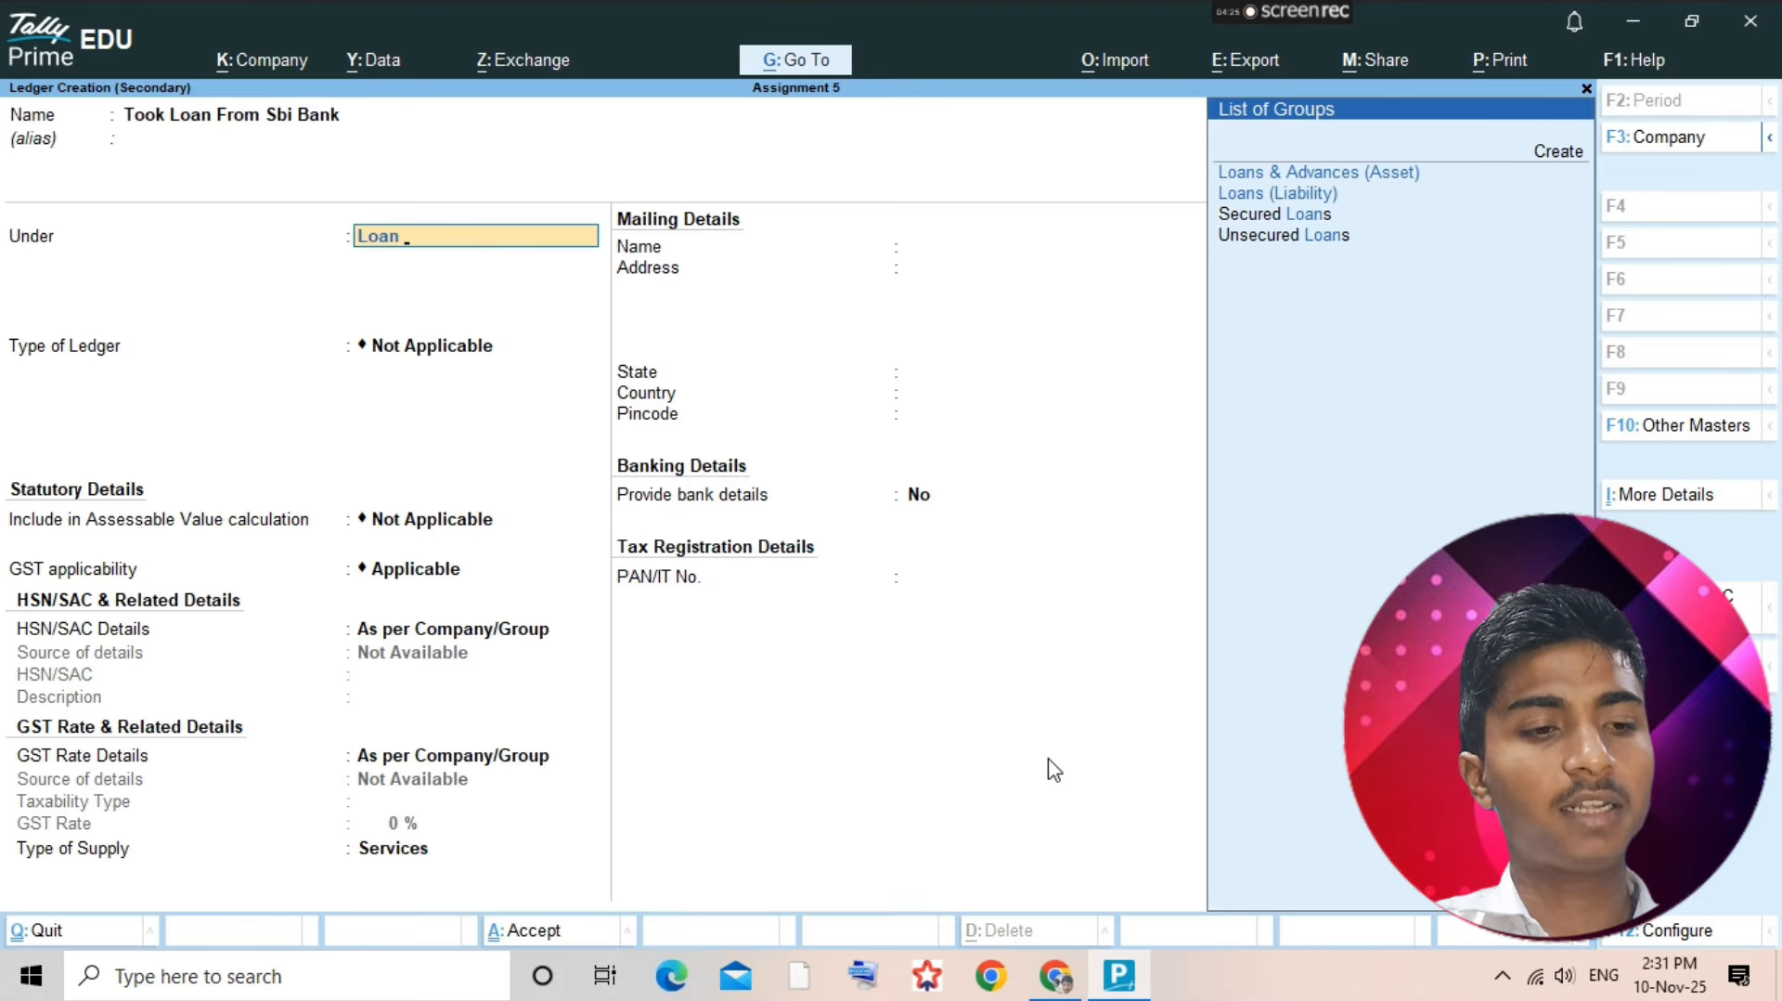
key(Down)
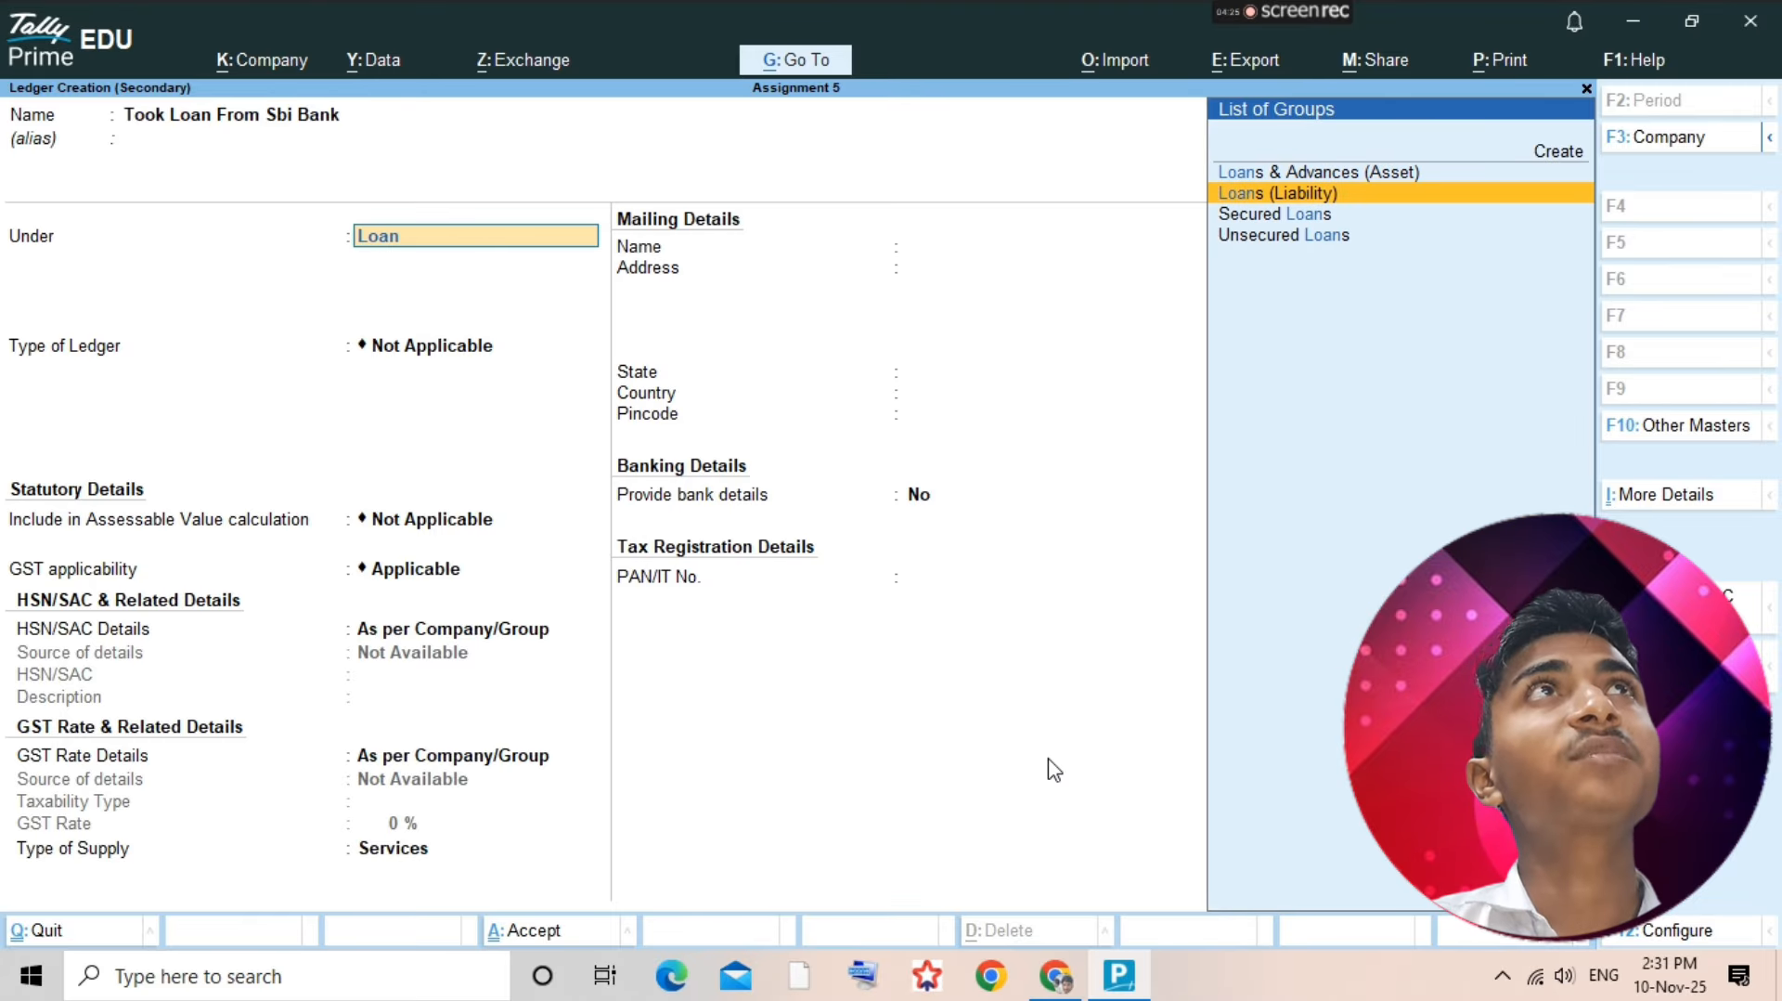
key(Return)
key(ctrl+a)
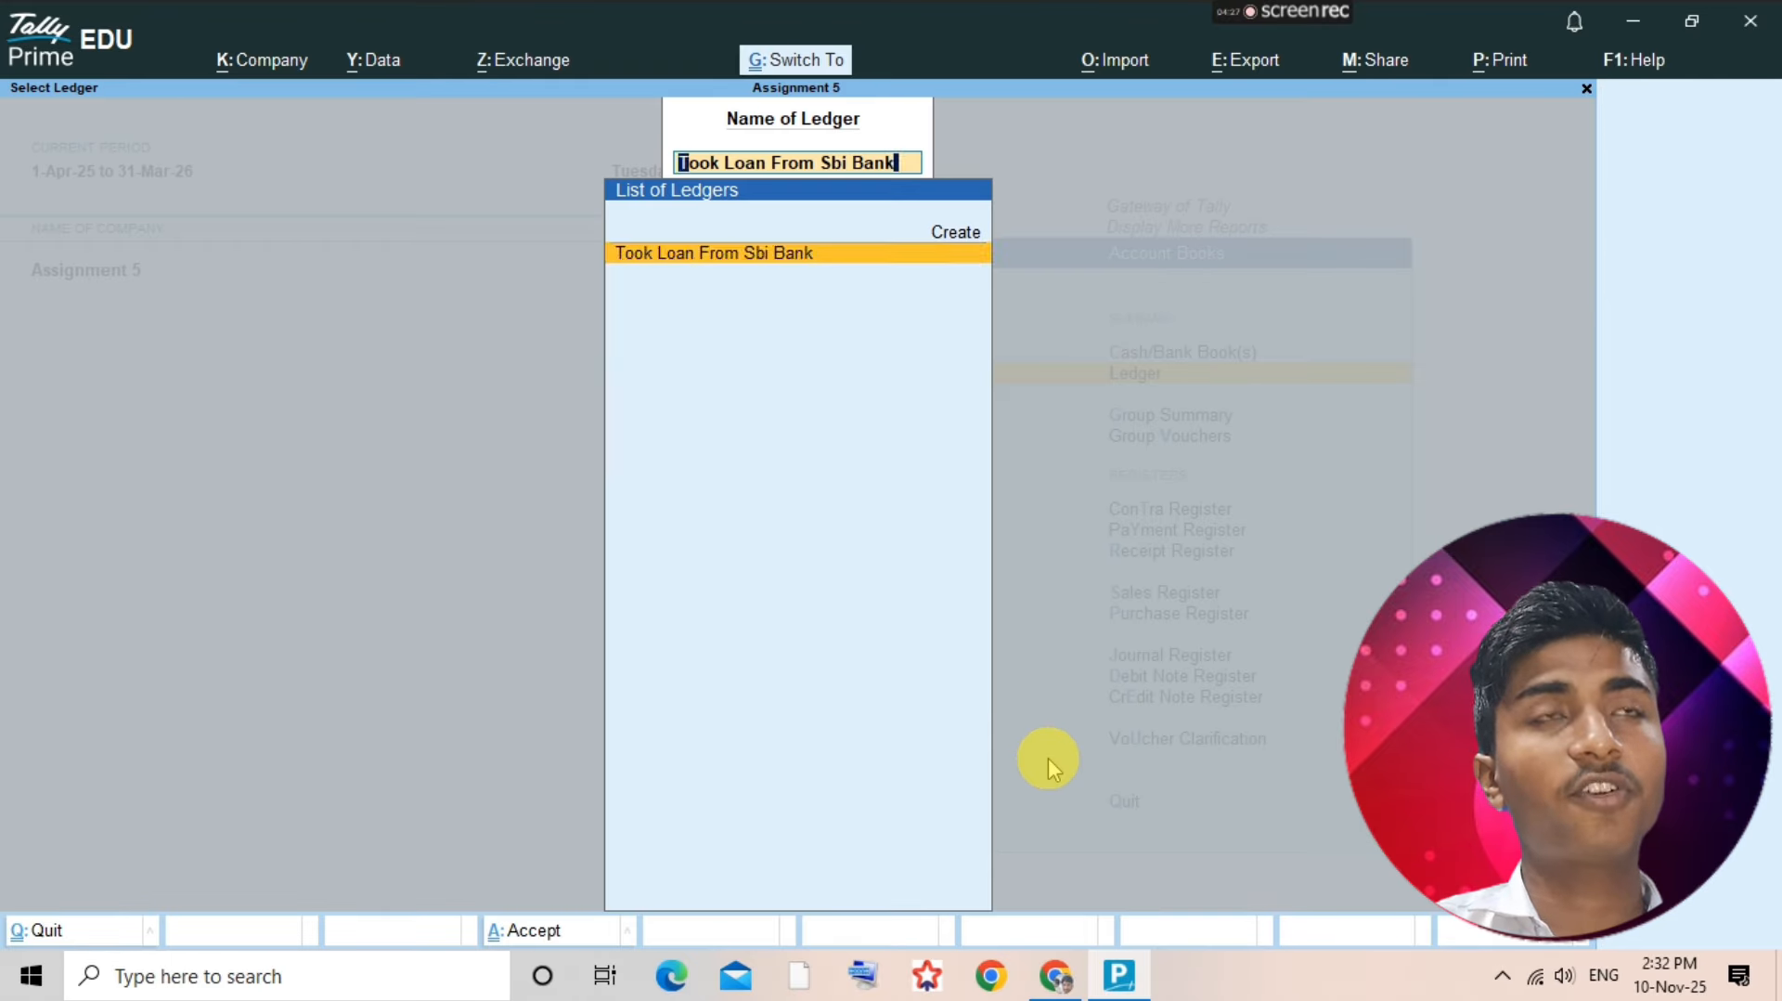
- From the Took Loan From Sbi Bank ledger report, start a new receipt voucher
key(Return)
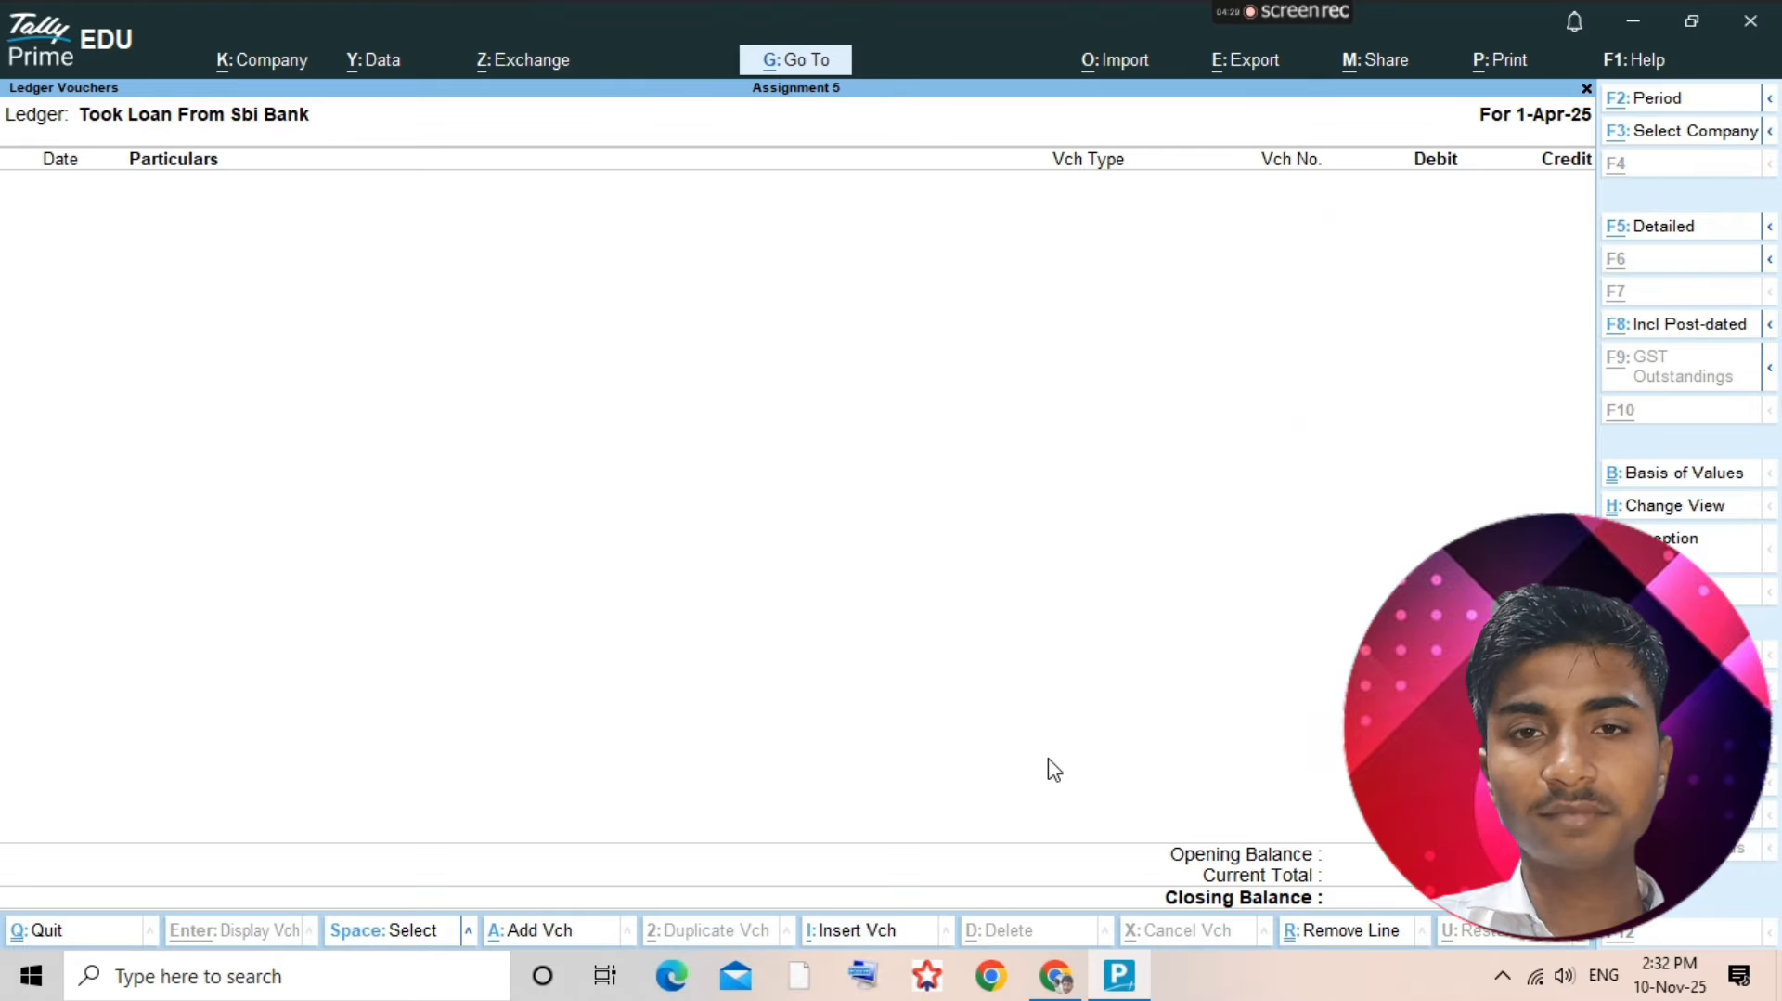
key(alt+a)
key(F6)
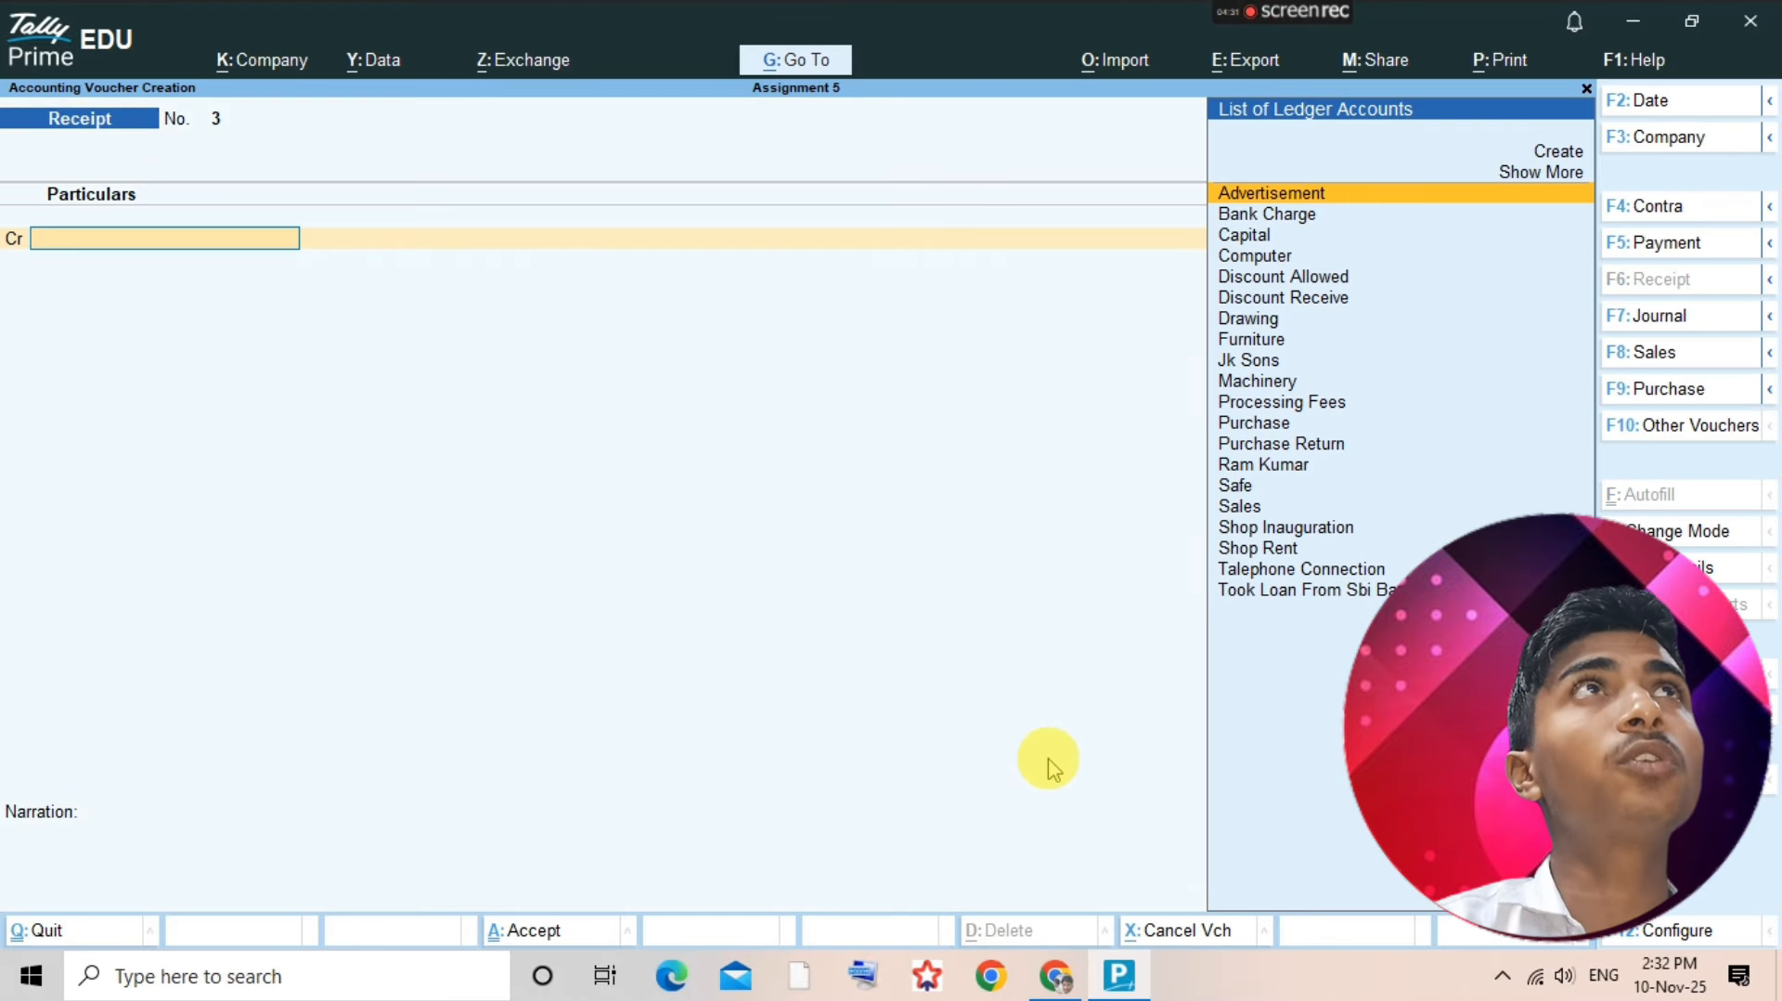
- Try to enter the SBI loan as a contra voucher by looking up its ledger for the credit line
key(F4)
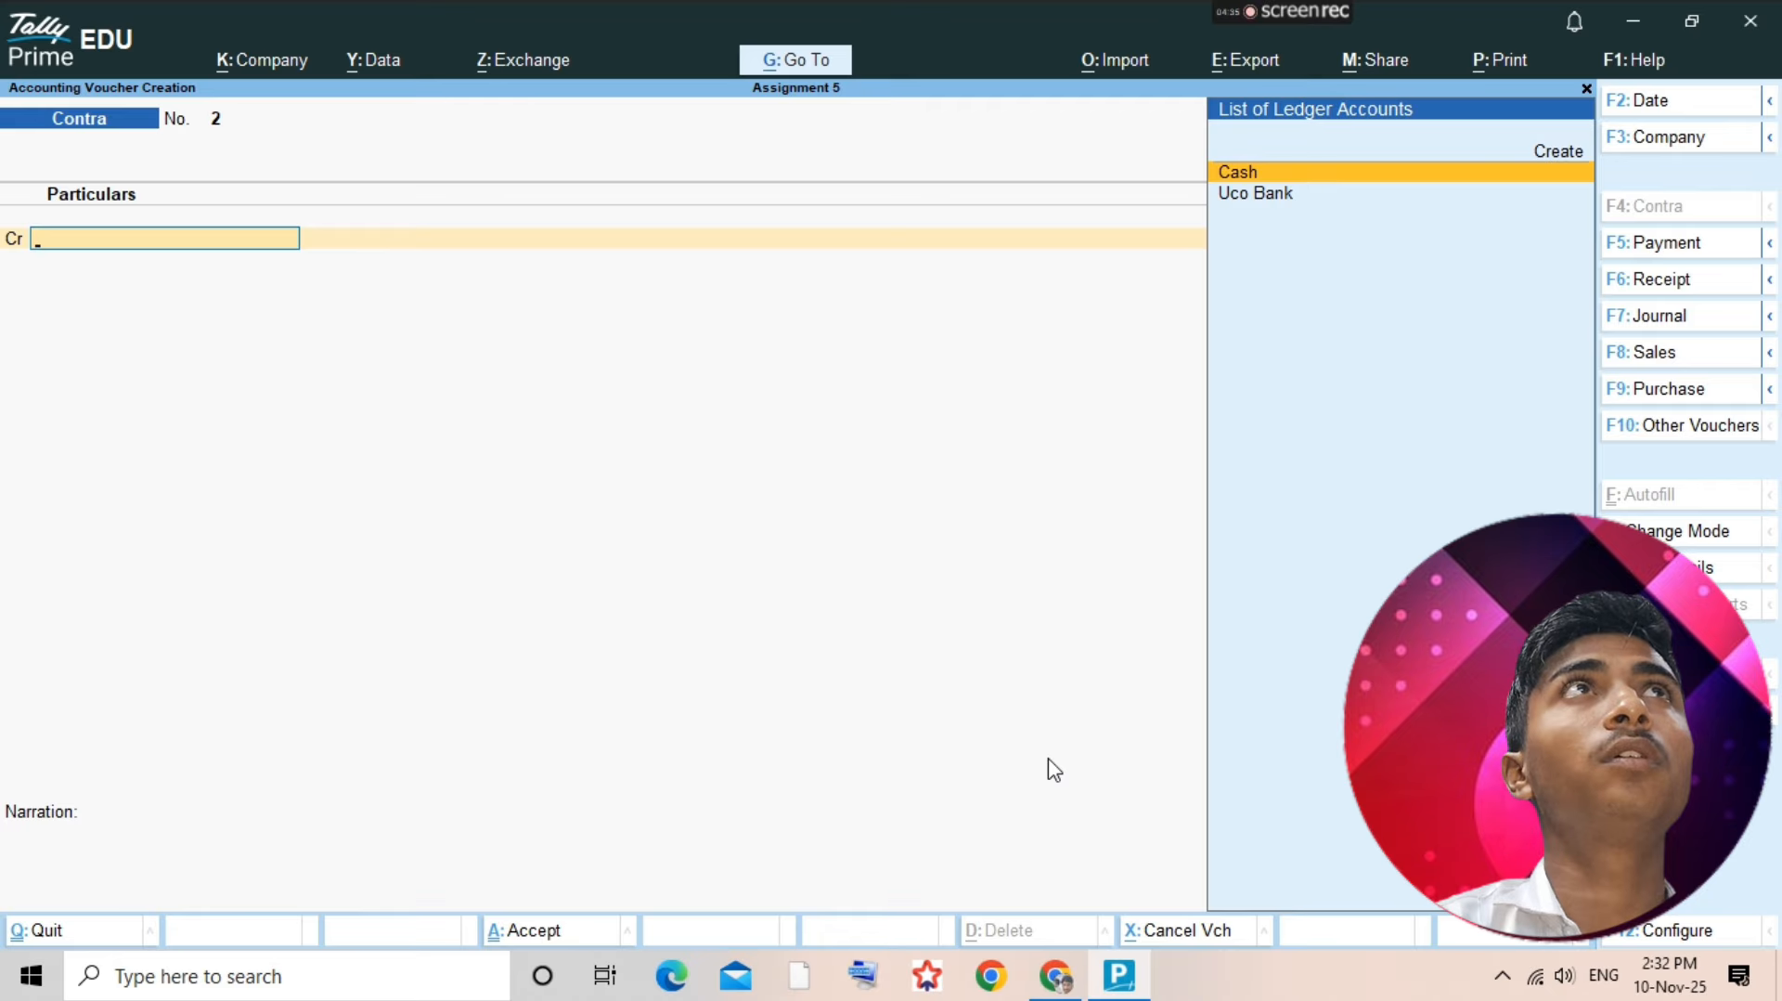
text(t)
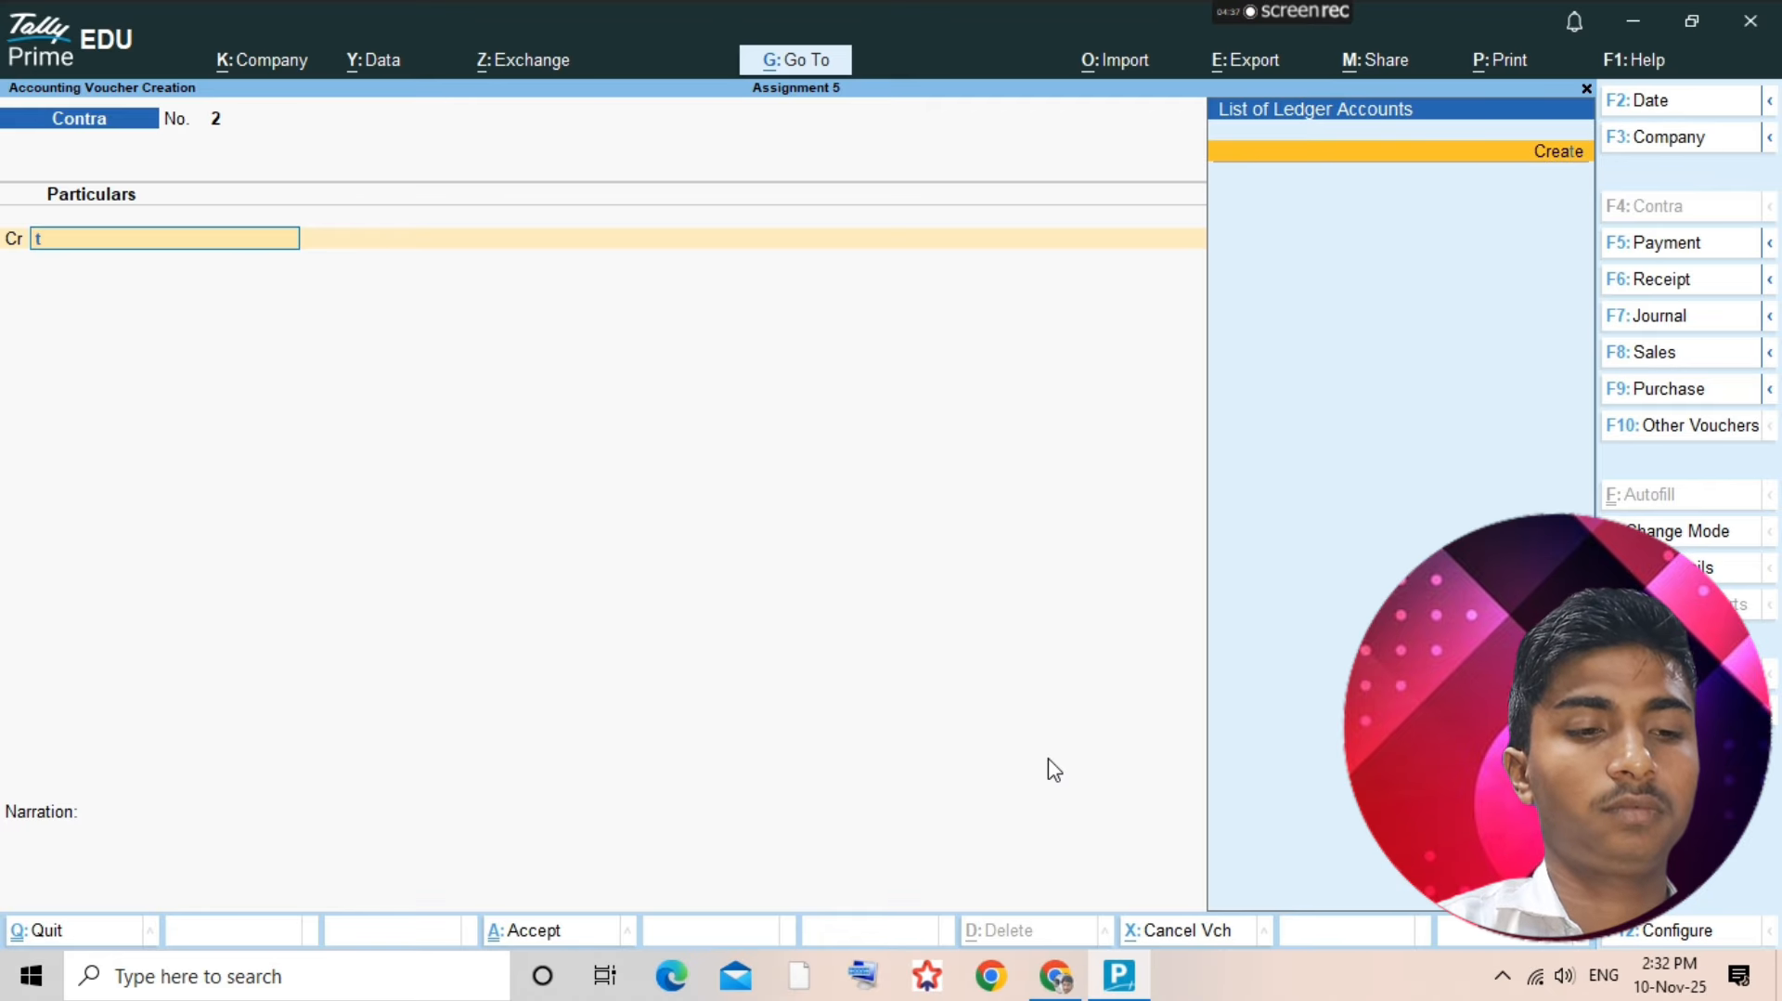
key(BackSpace)
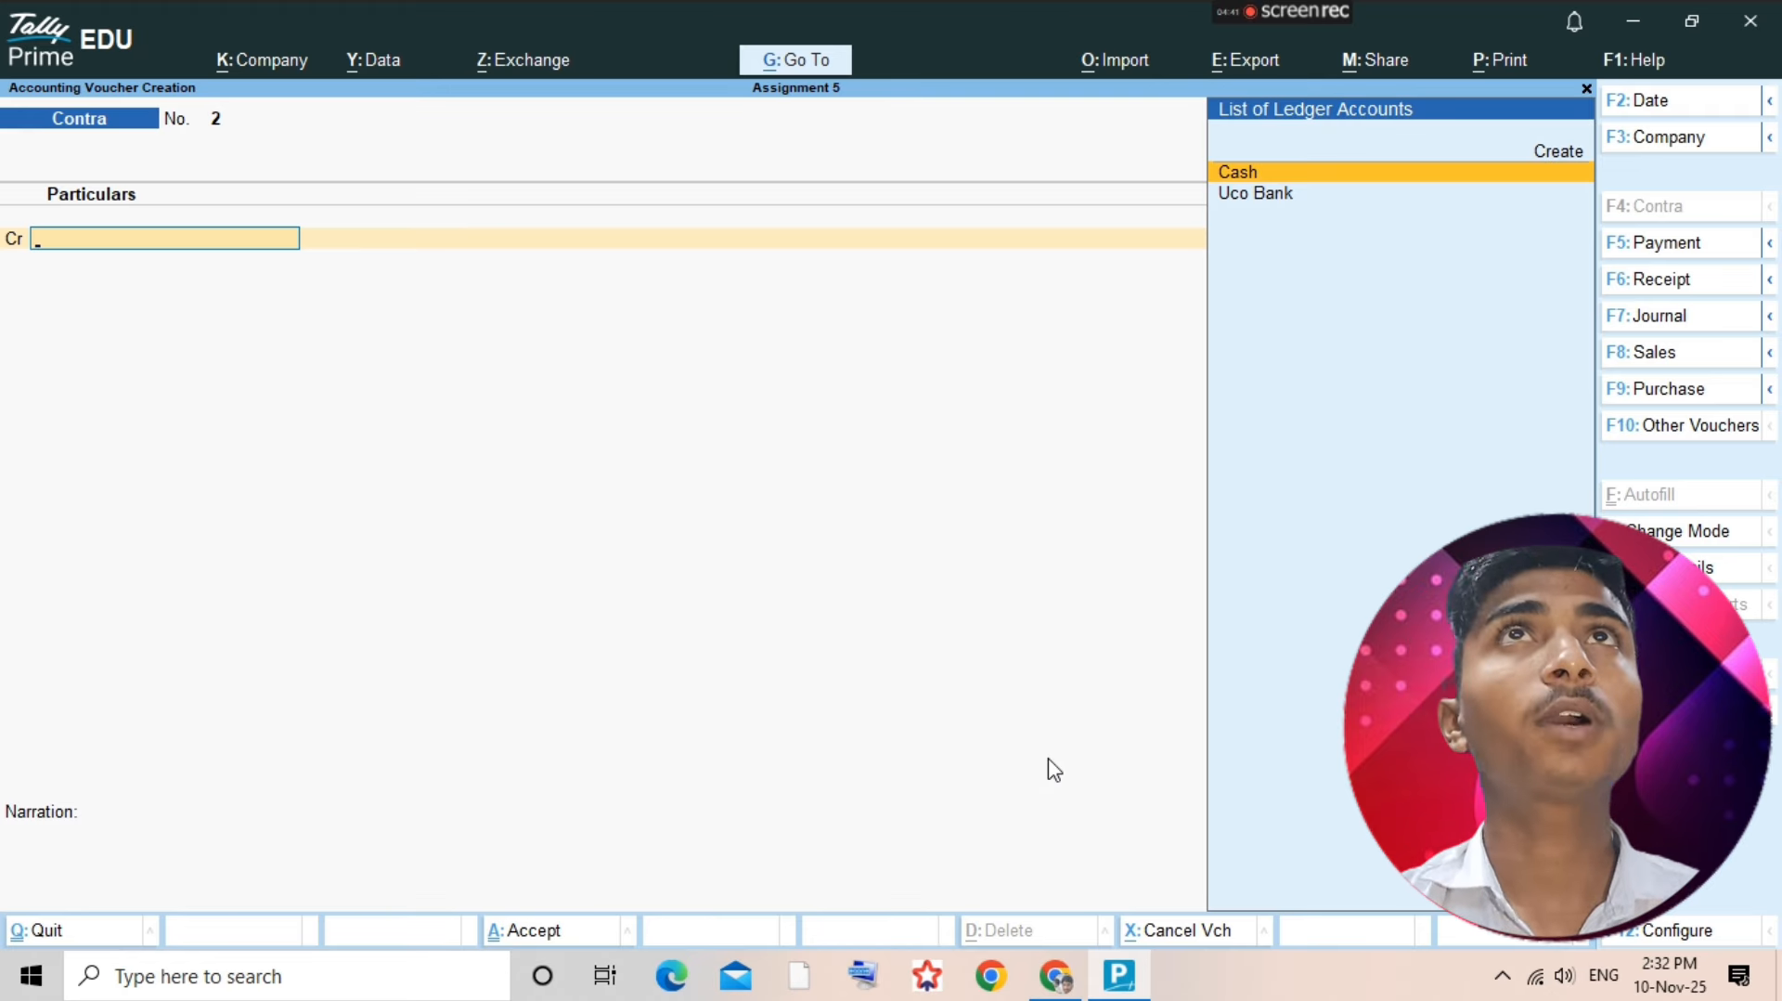
text(t)
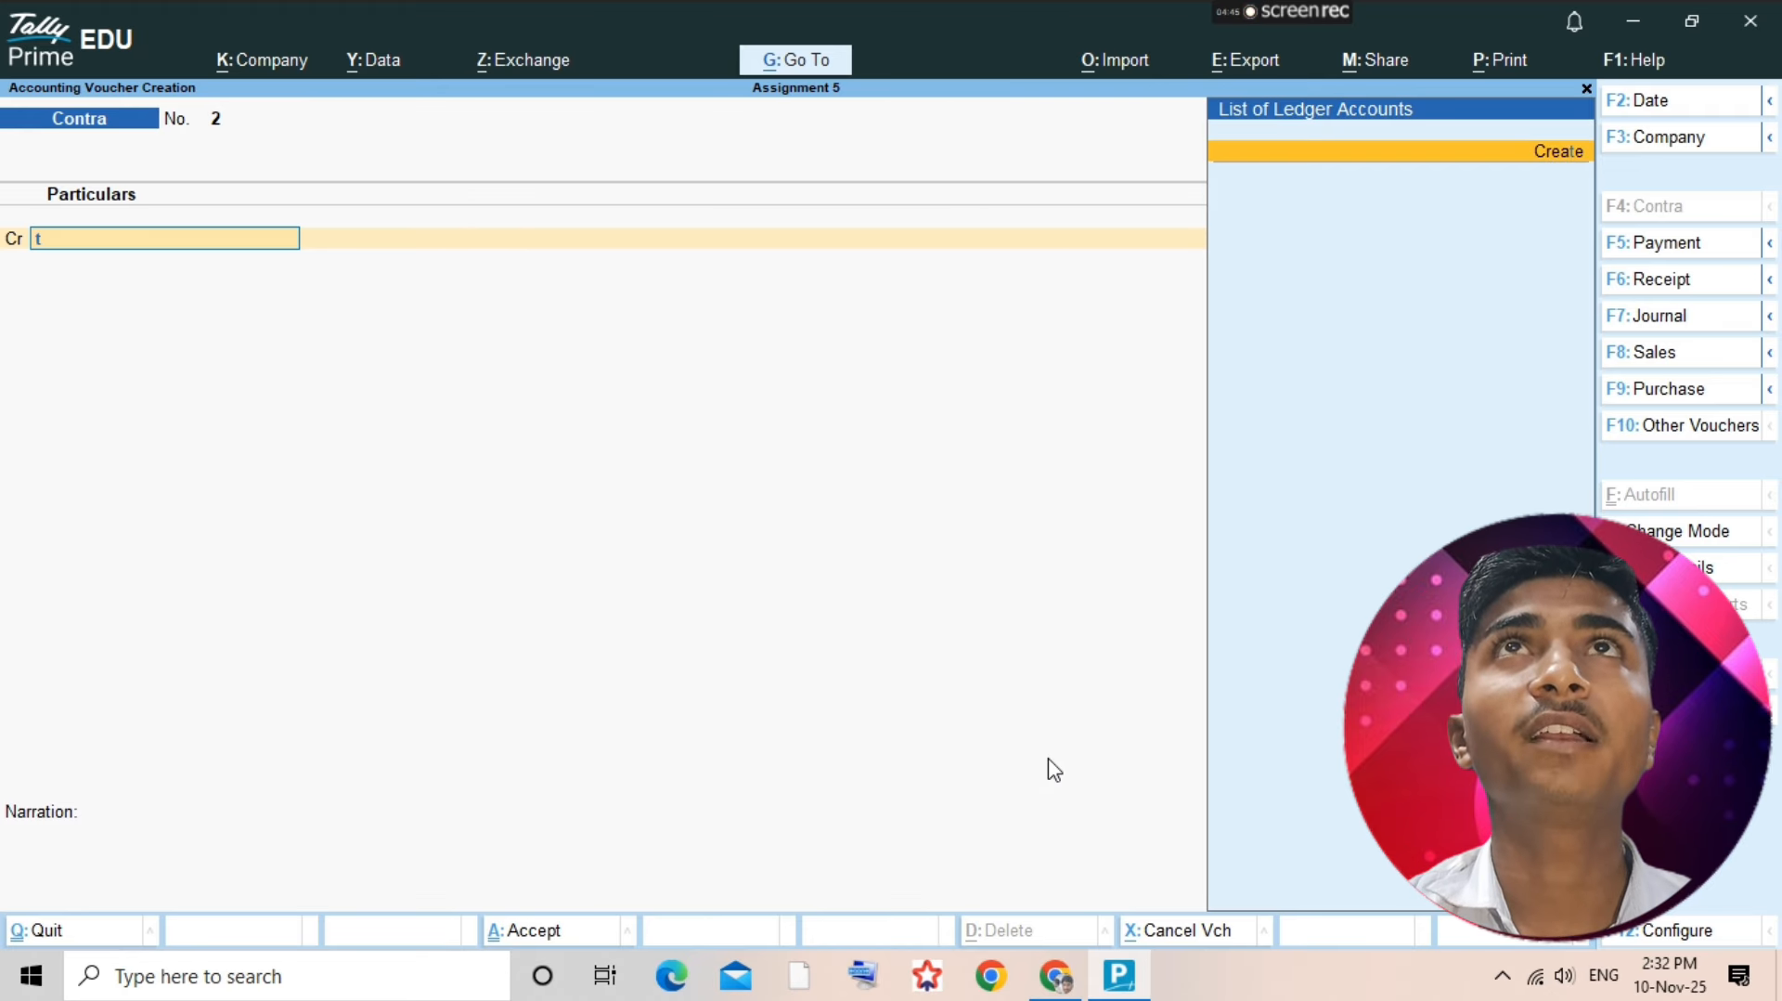
mouse_move(1282, 12)
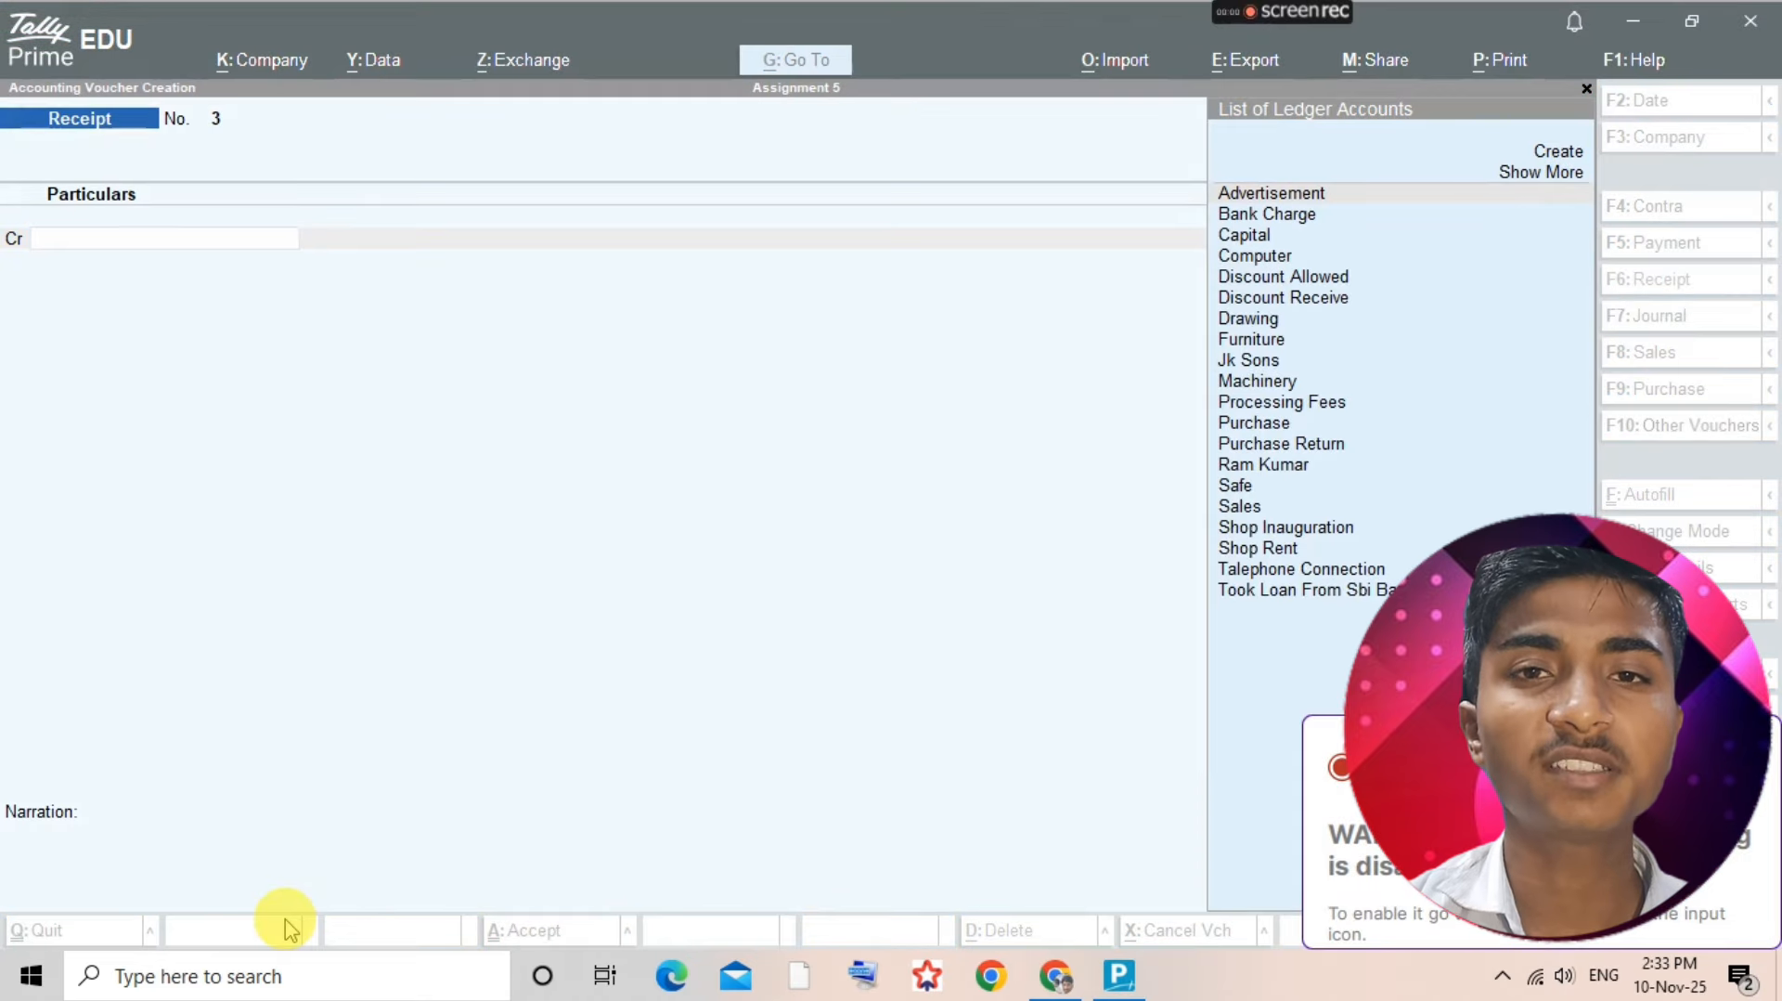
key(alt+Tab)
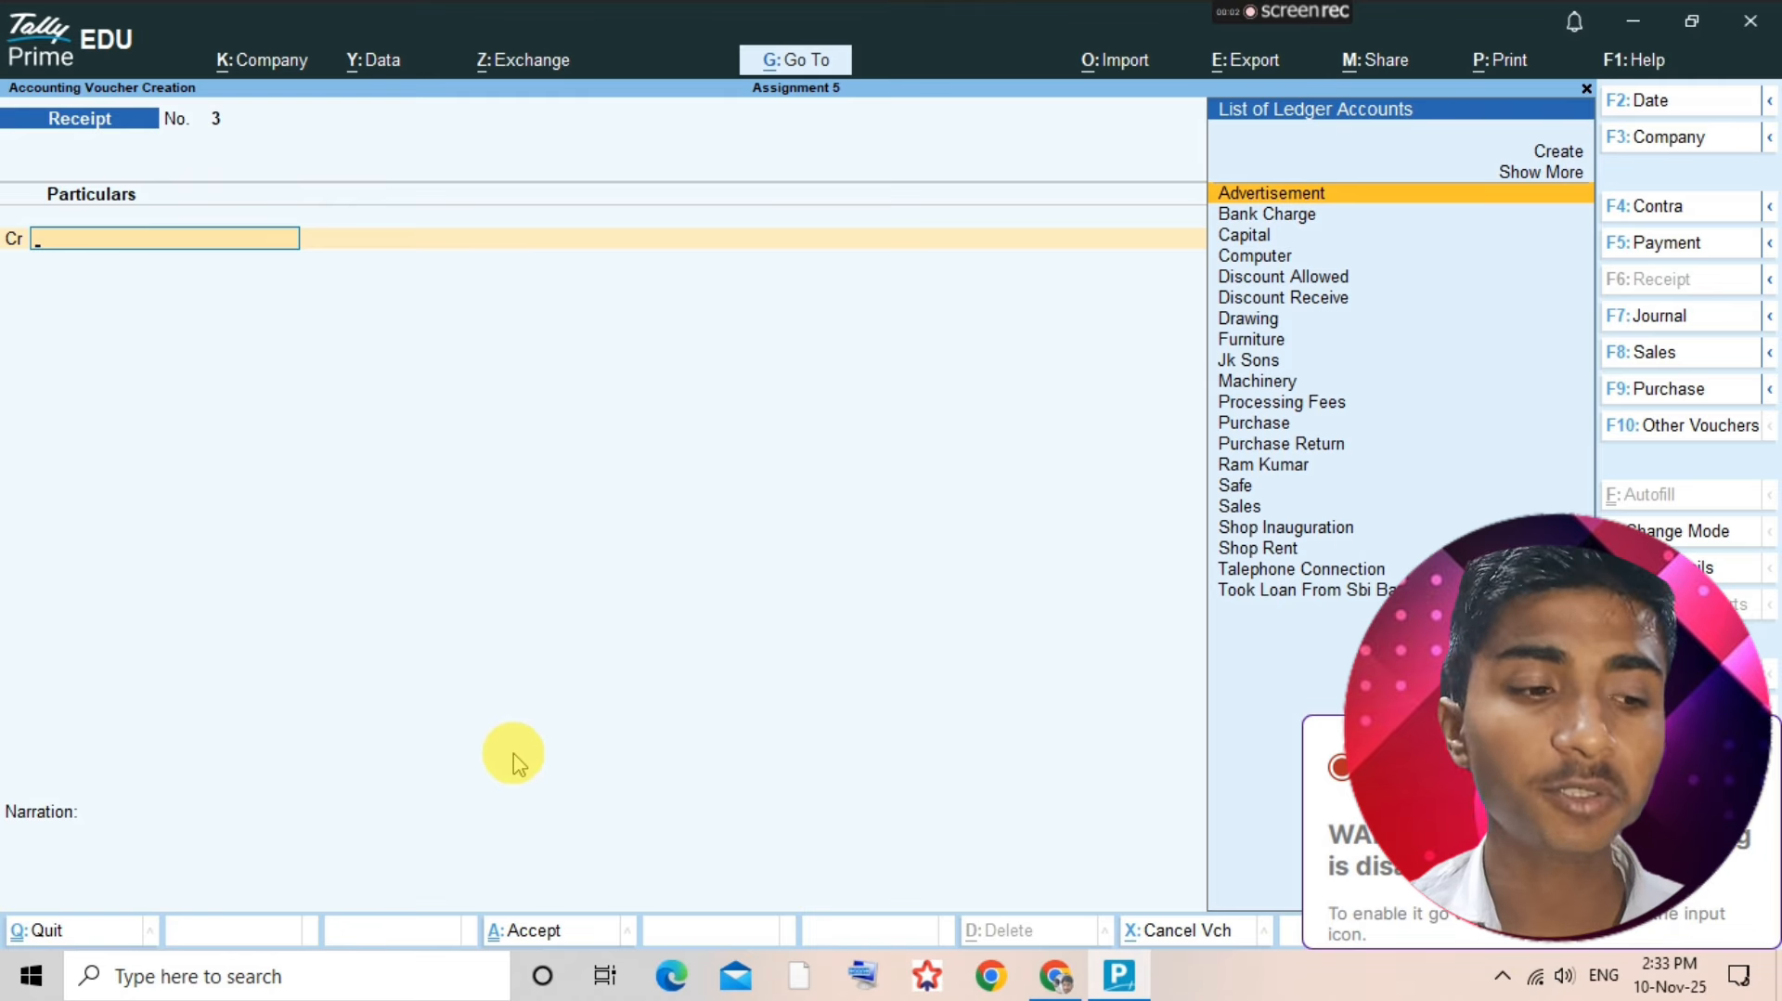
key(alt+Tab)
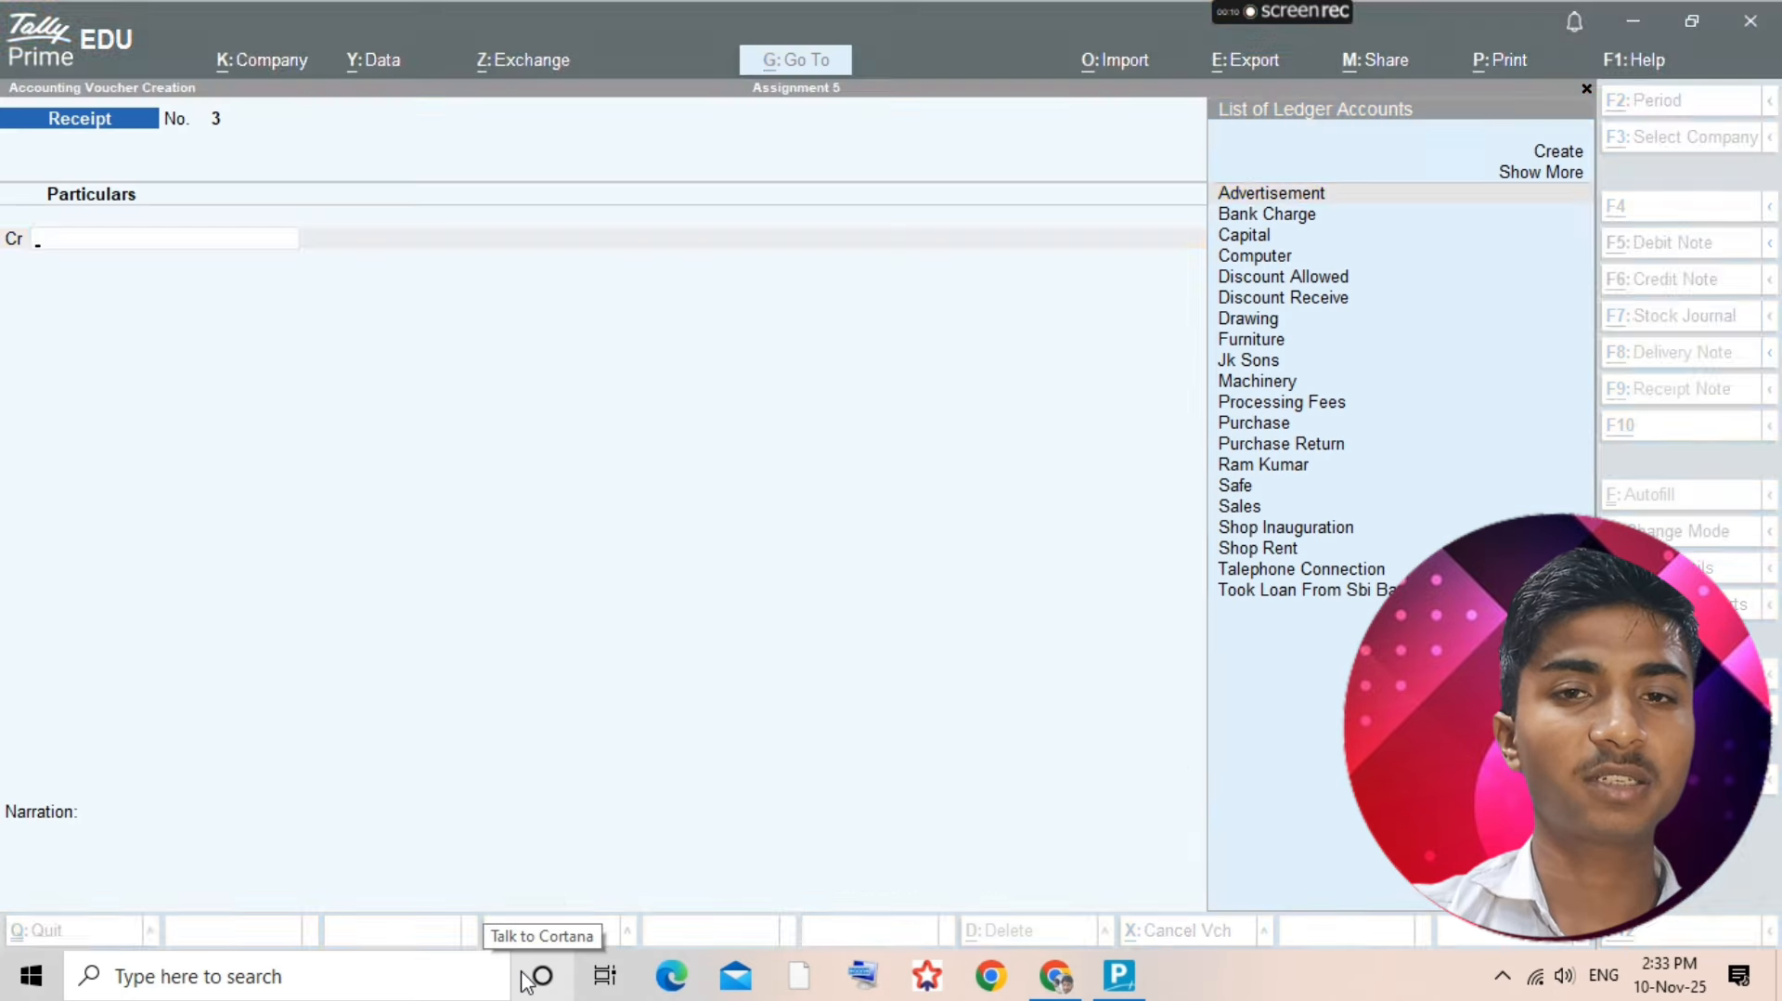
key(alt+Tab)
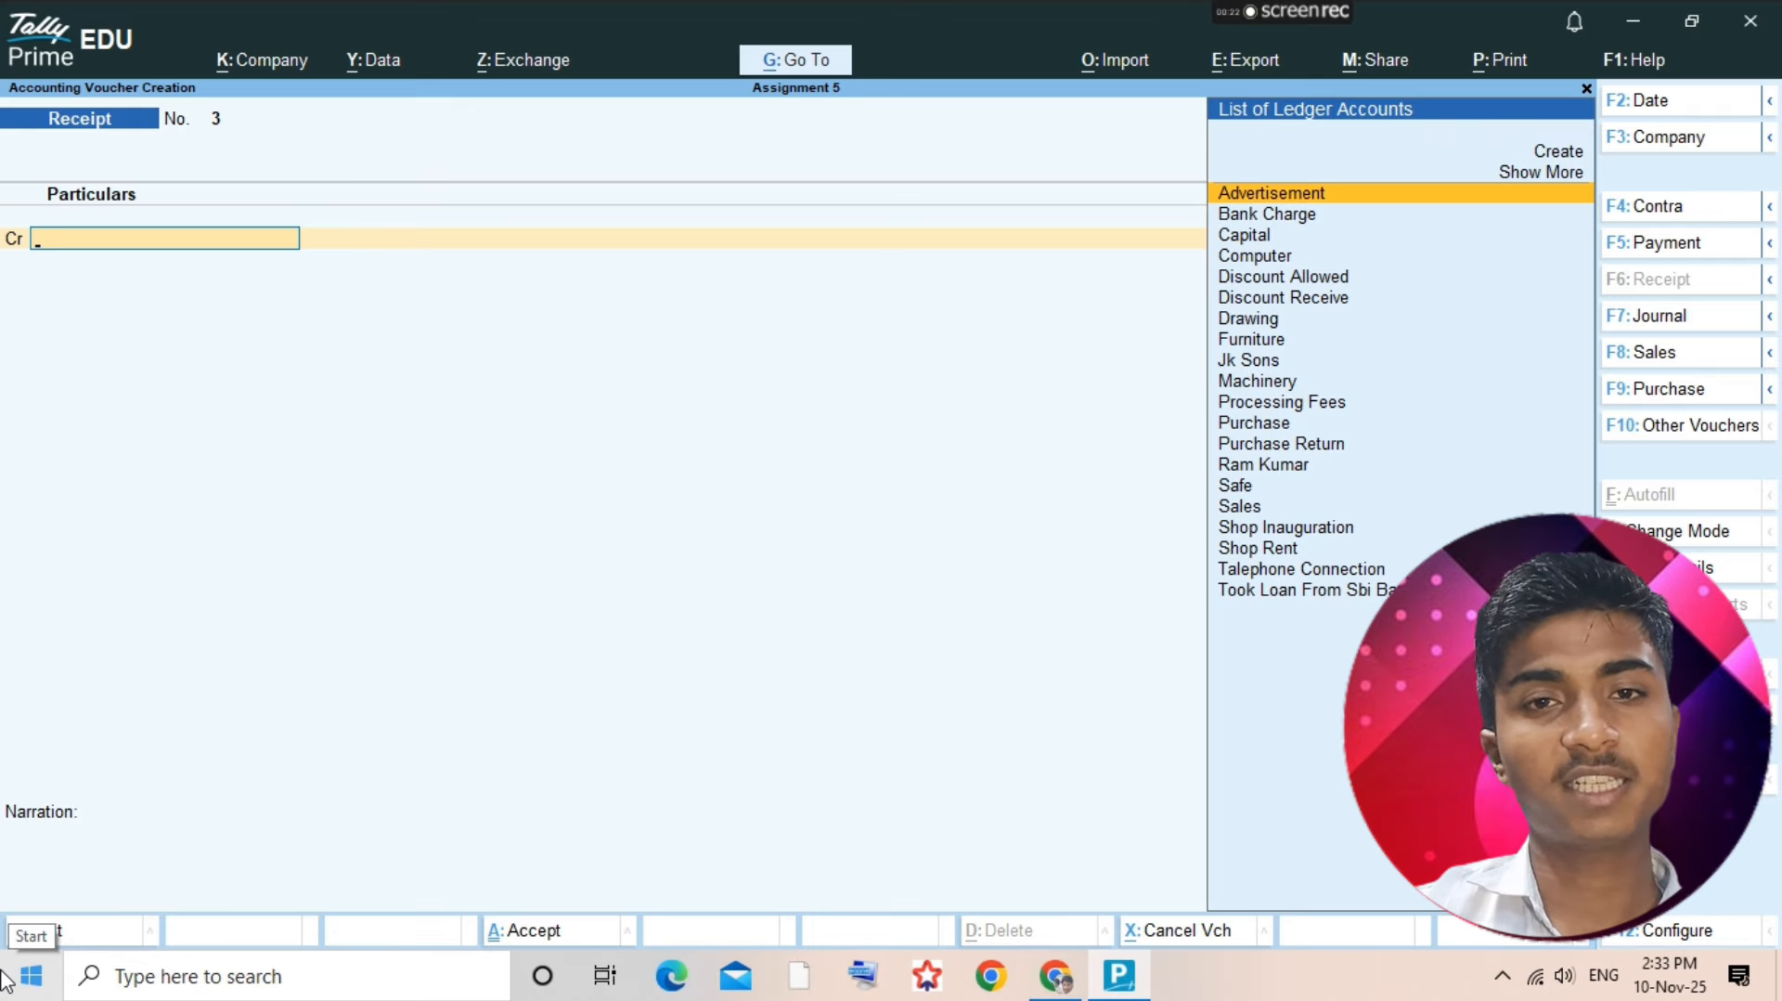
- Credit the Took Loan From Sbi Bank ledger with 1,00,000 in the receipt voucher
text(Took)
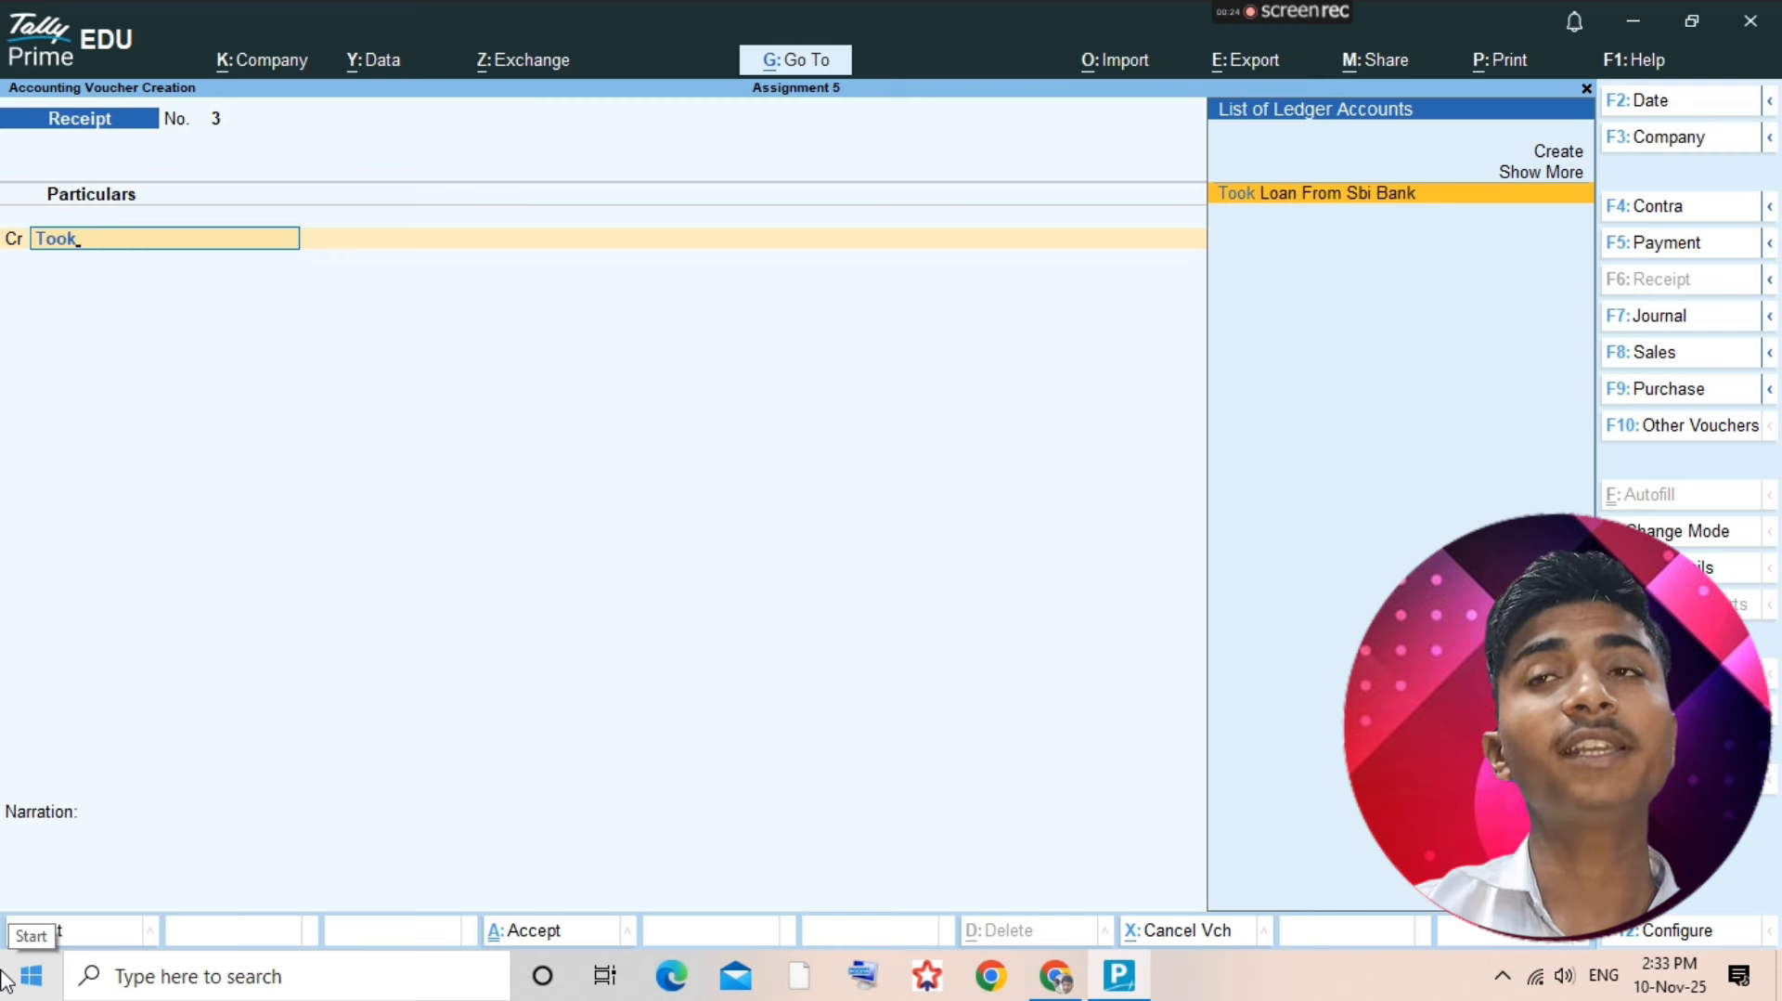
key(Return)
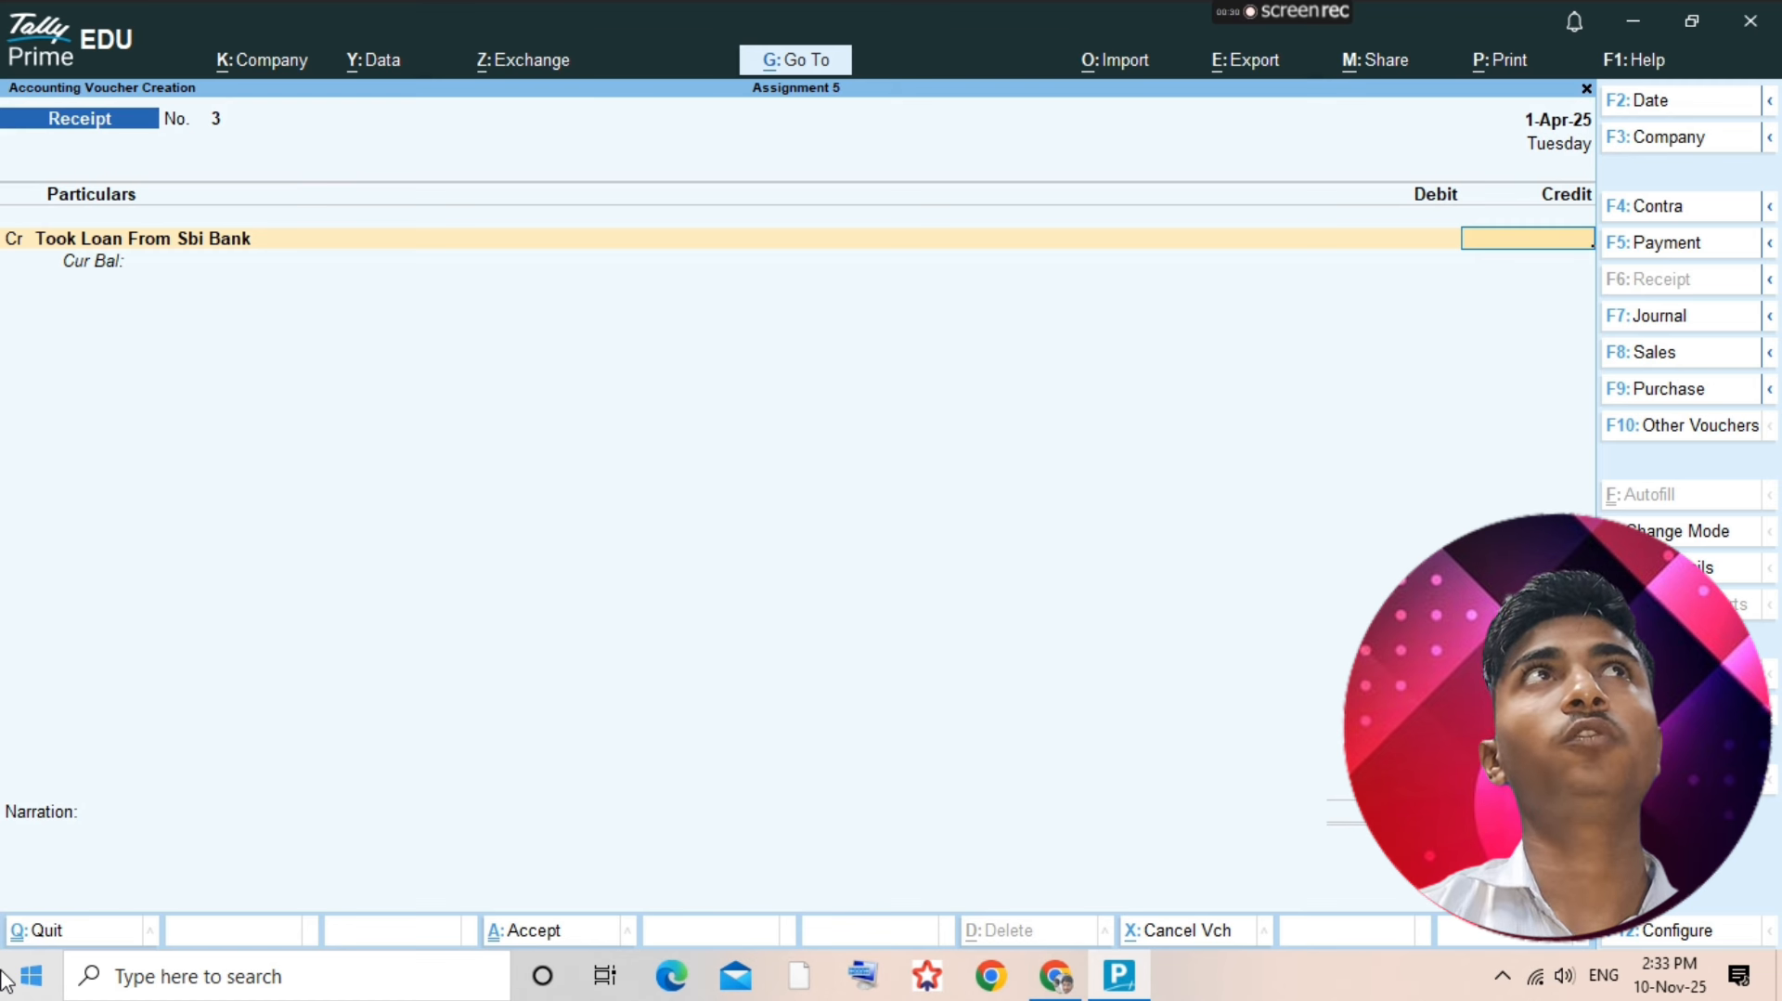
text(1000)
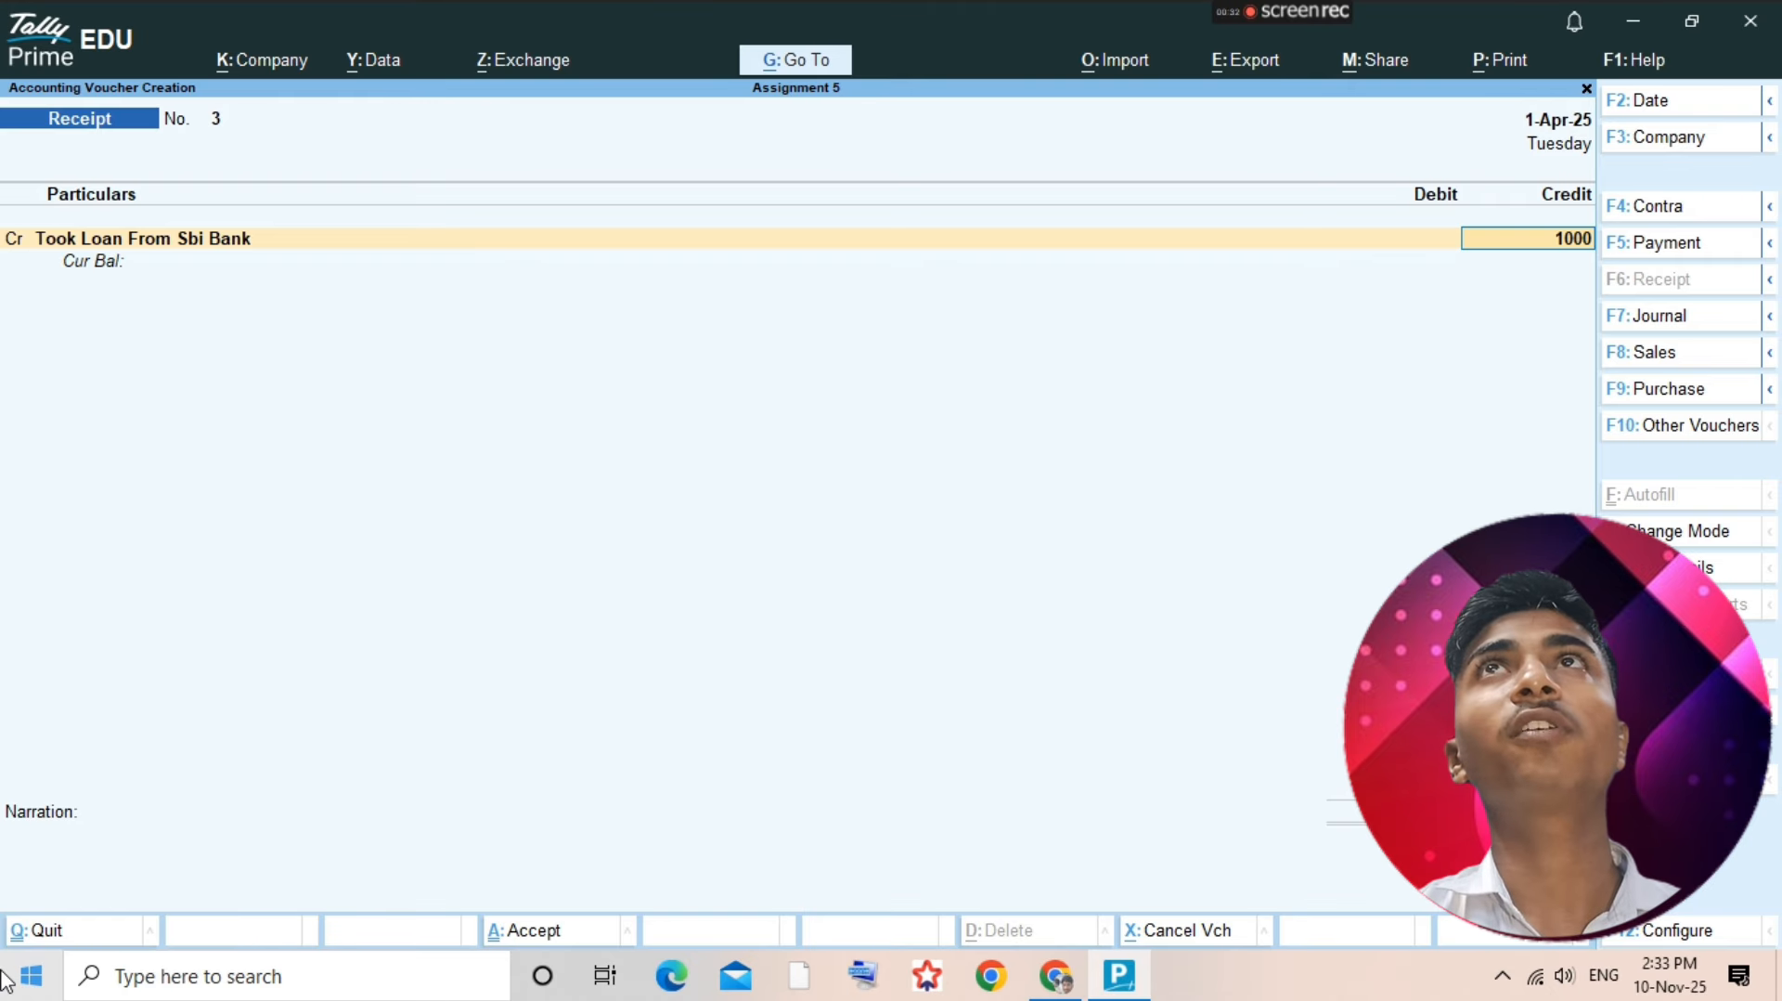
text(00)
key(Return)
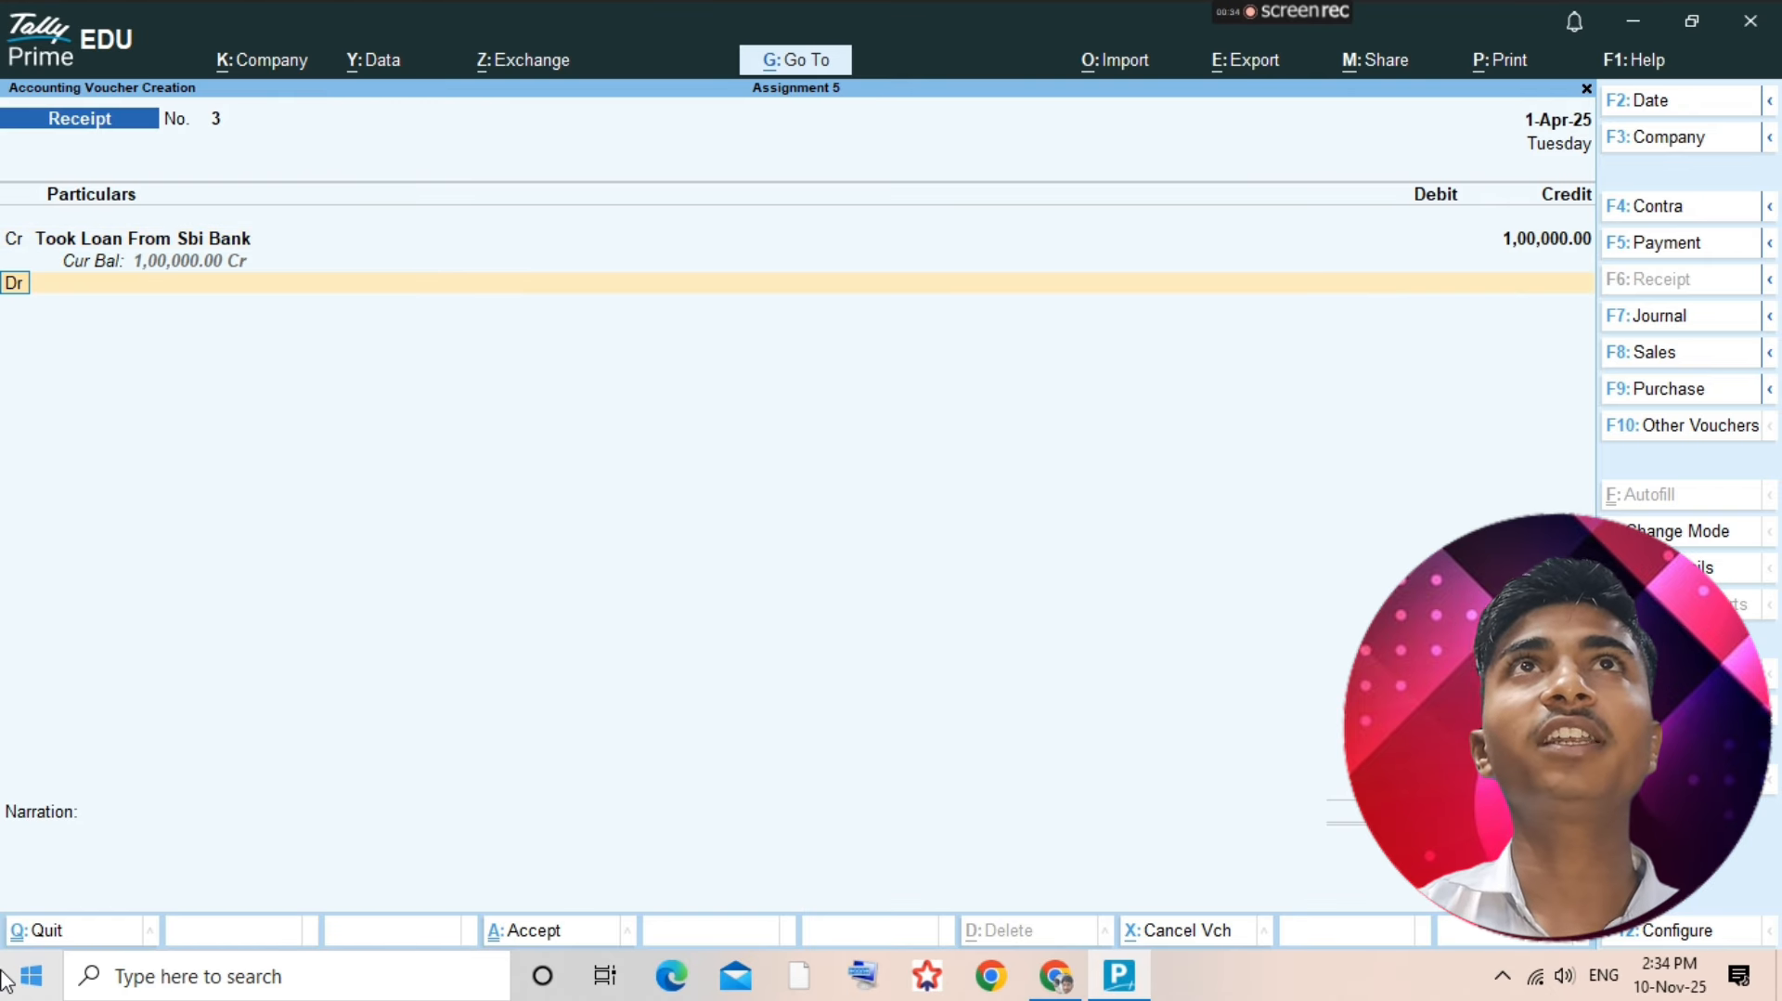
- Debit Uco Bank with 1,00,000 in the loan receipt voucher and save the voucher
key(Return)
text(Uc)
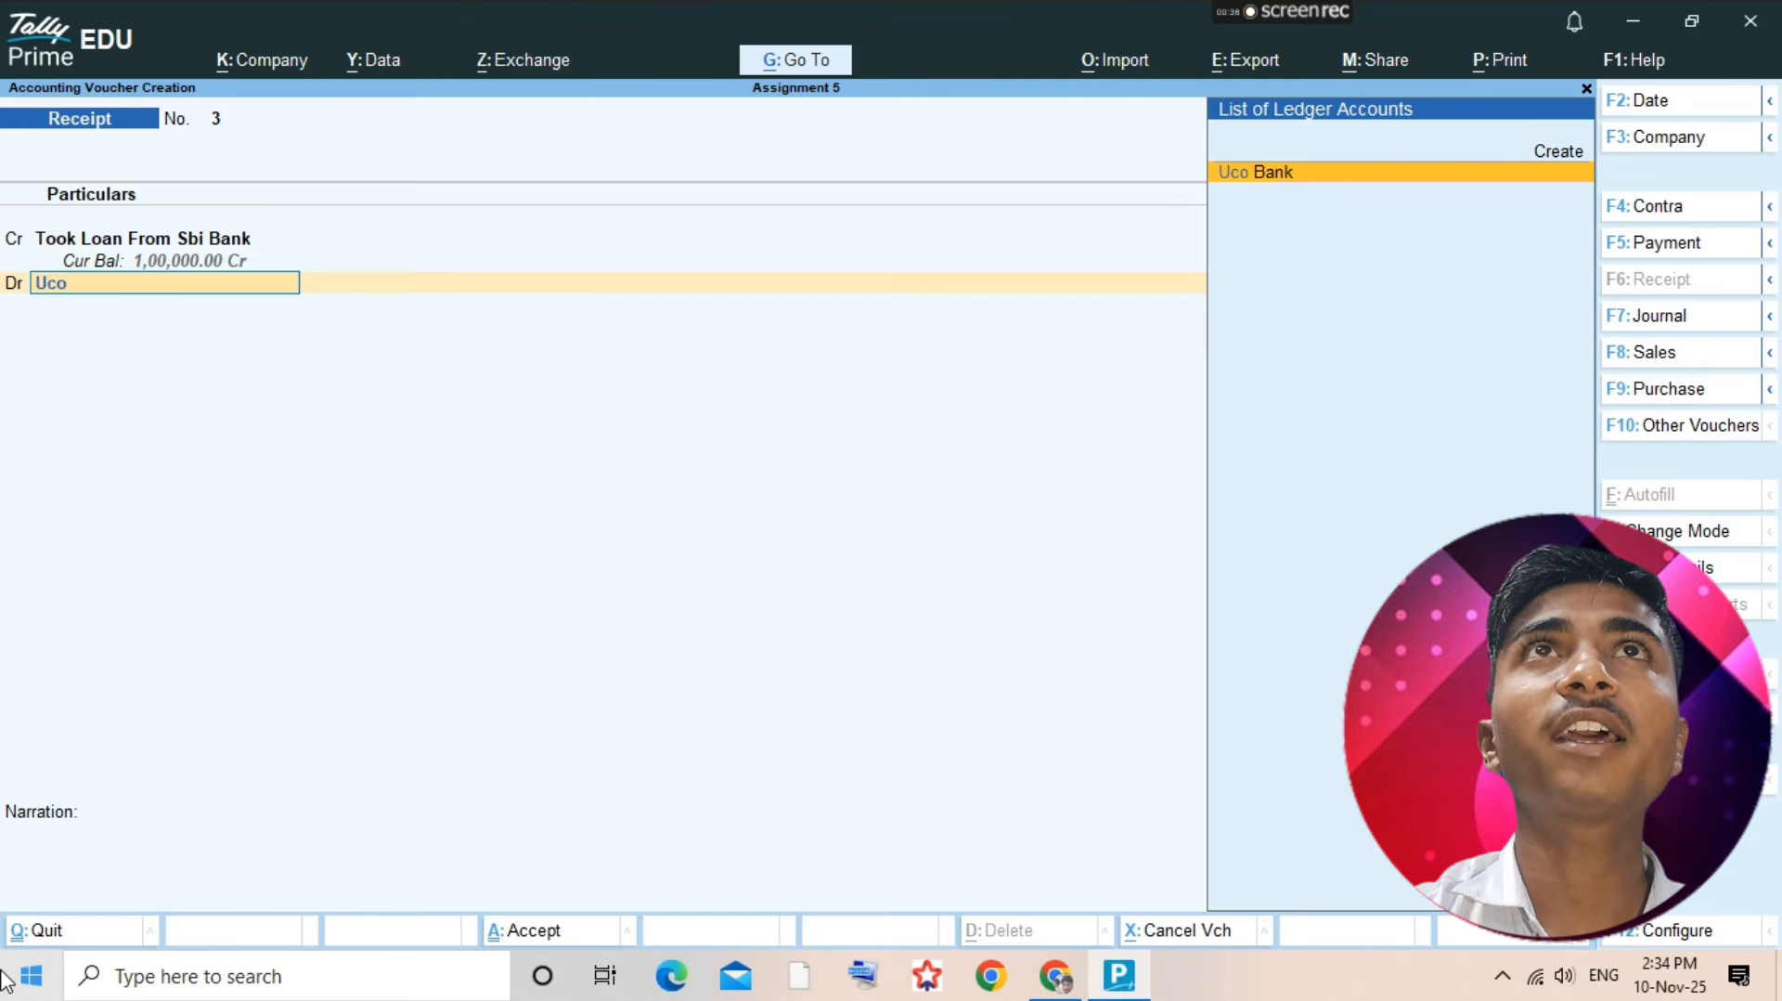
text(o)
key(Return)
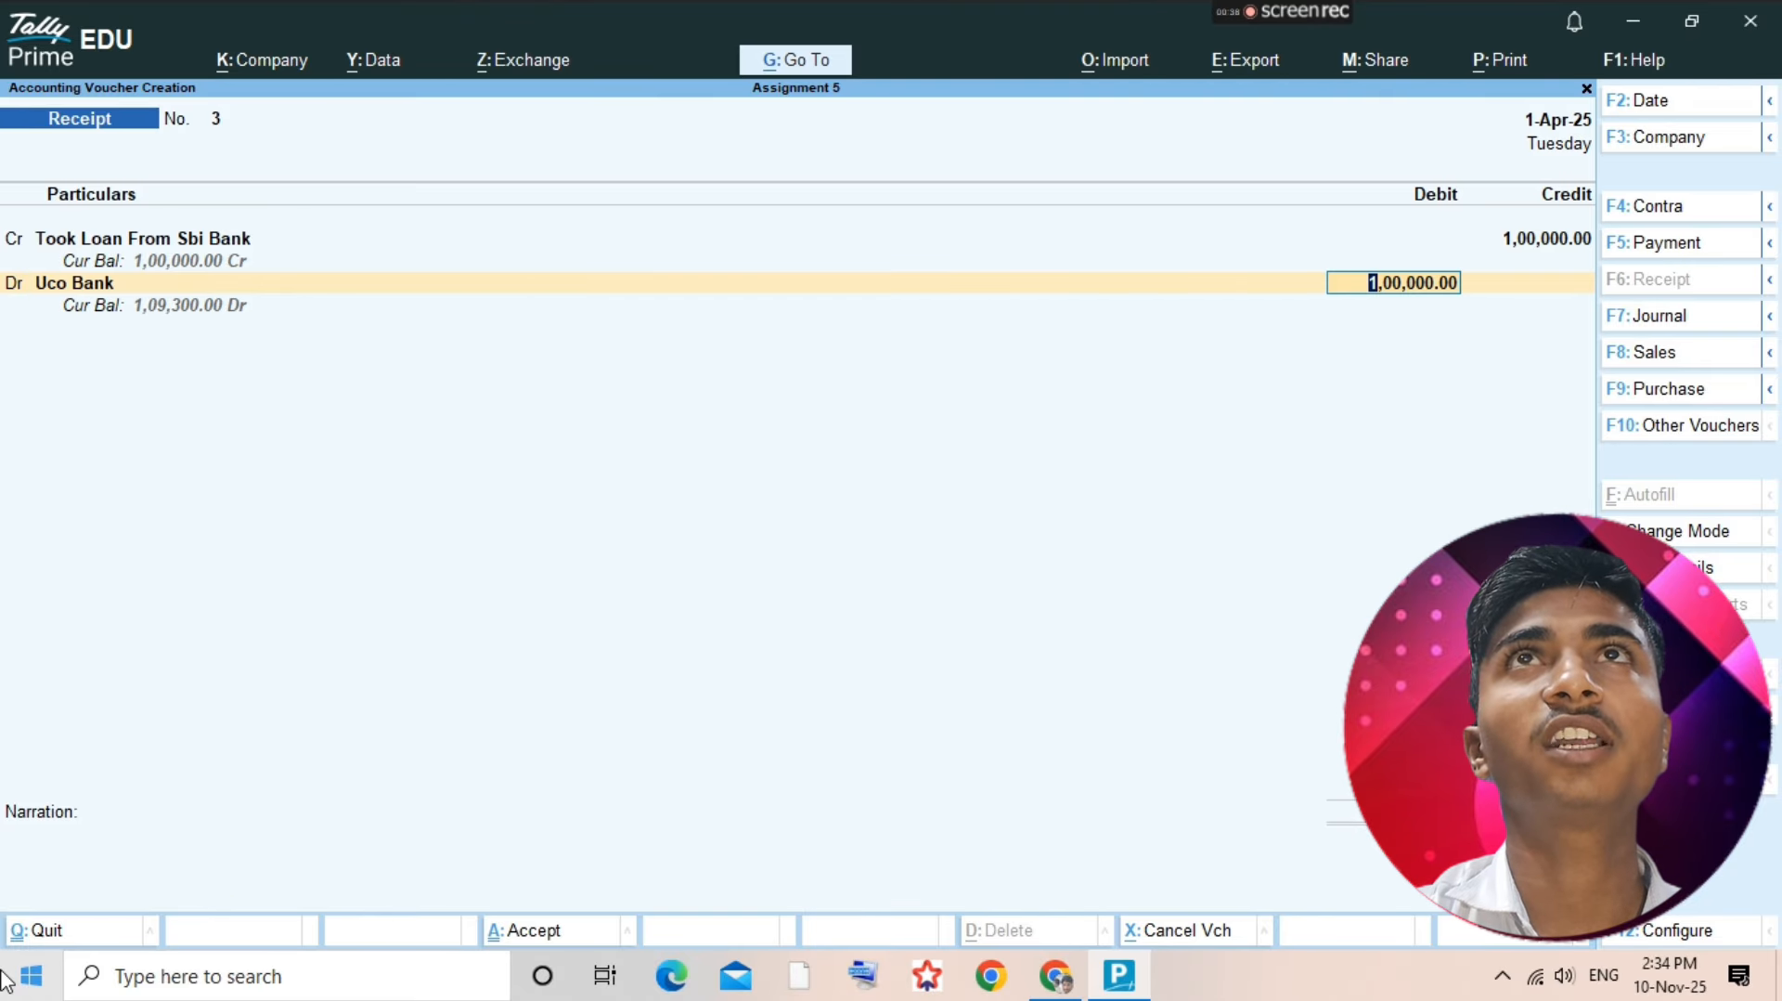
key(ctrl+a)
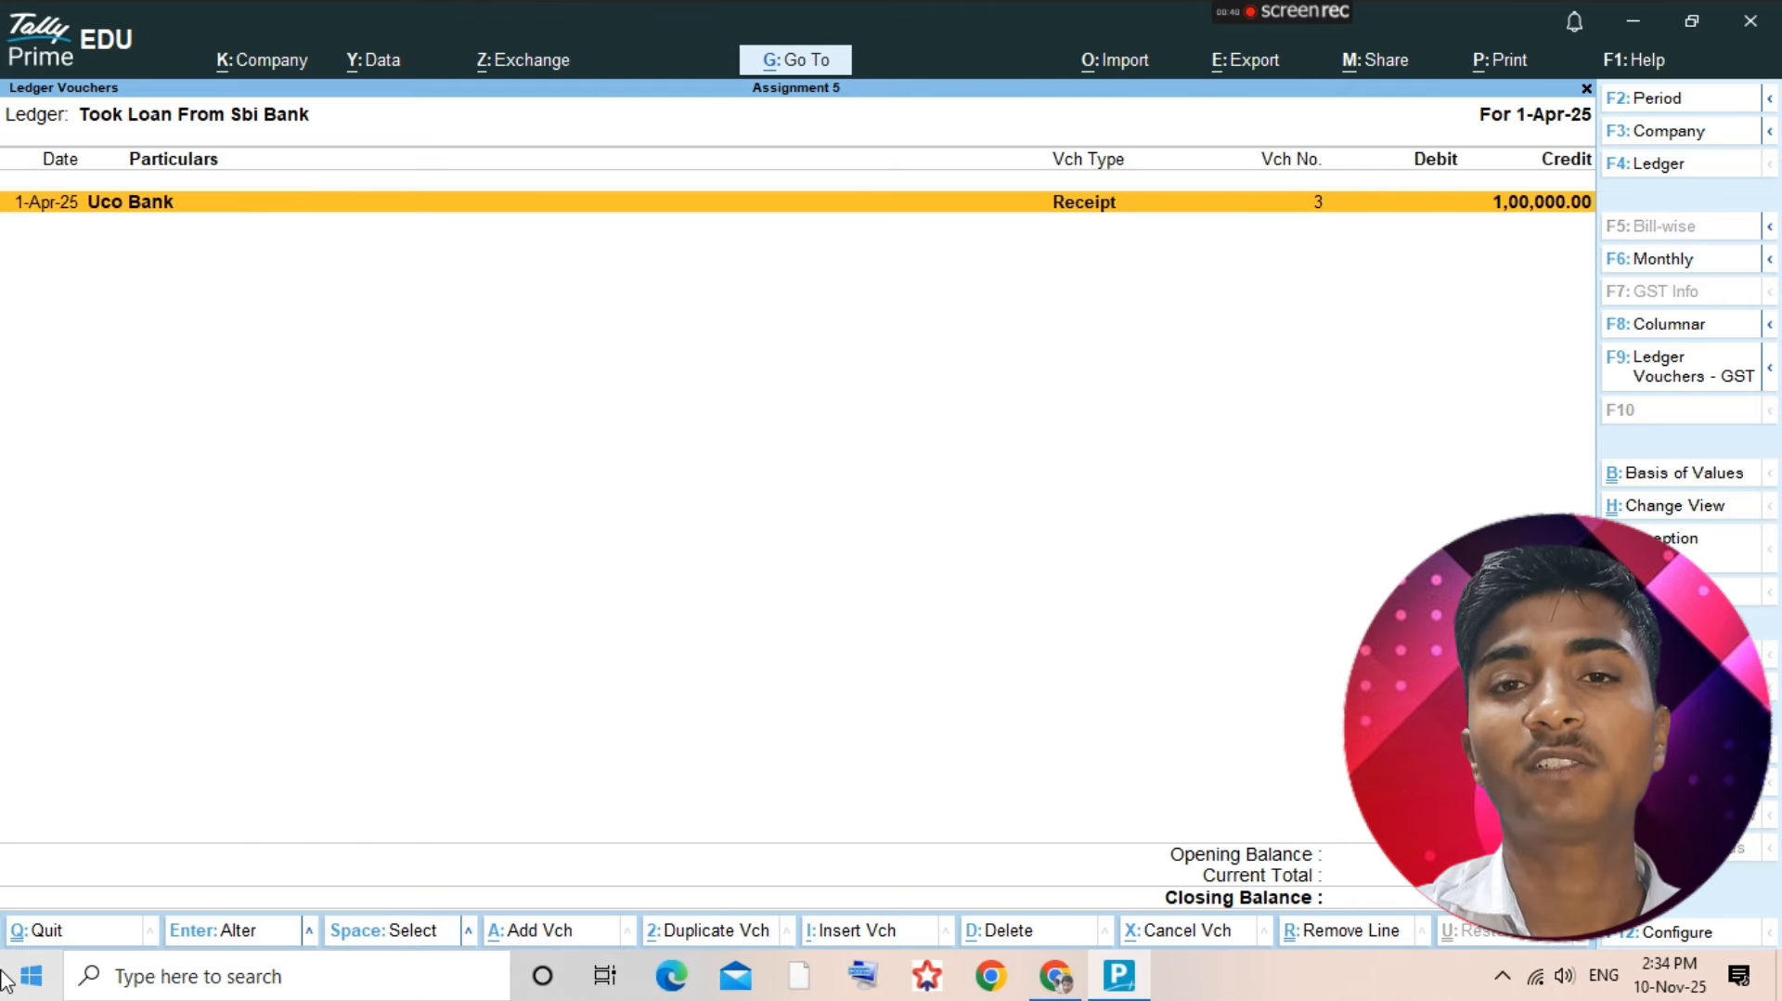
- Switch to the assignment PDF in Chrome, highlight the 17-5-2018 goods sold with 5% cash discount entry, and return to TallyPrime
key(alt+Tab)
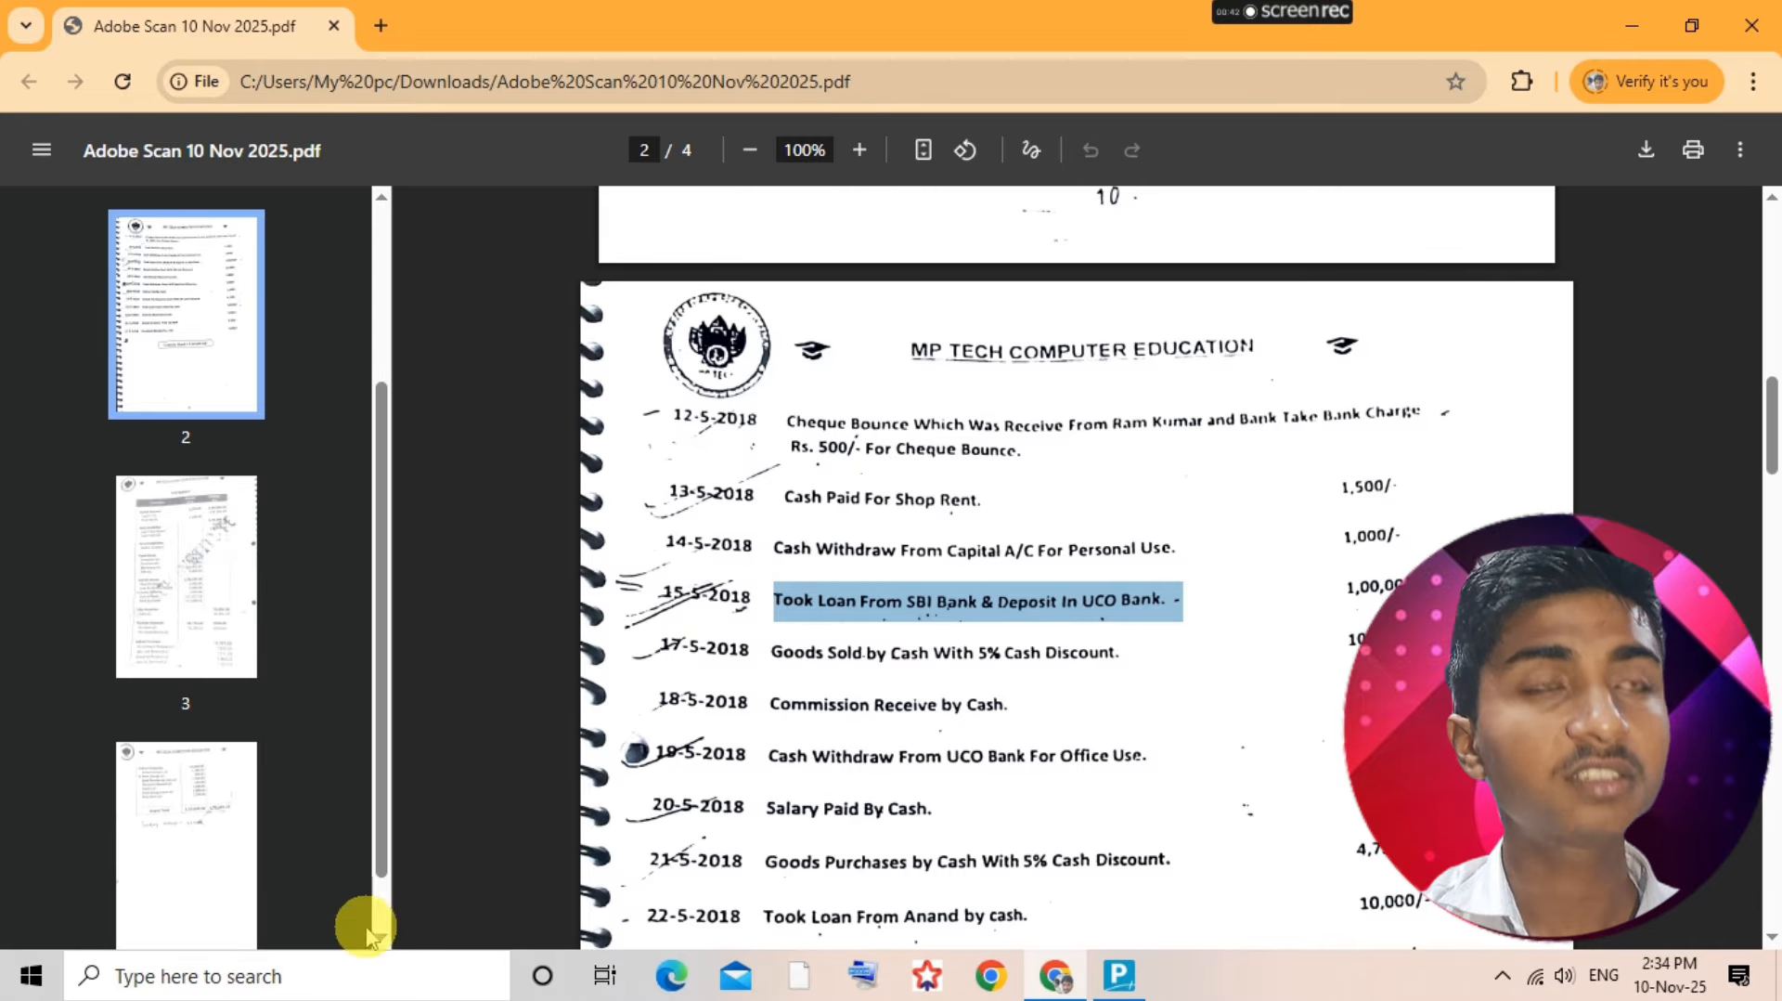
drag(778, 650, 1156, 647)
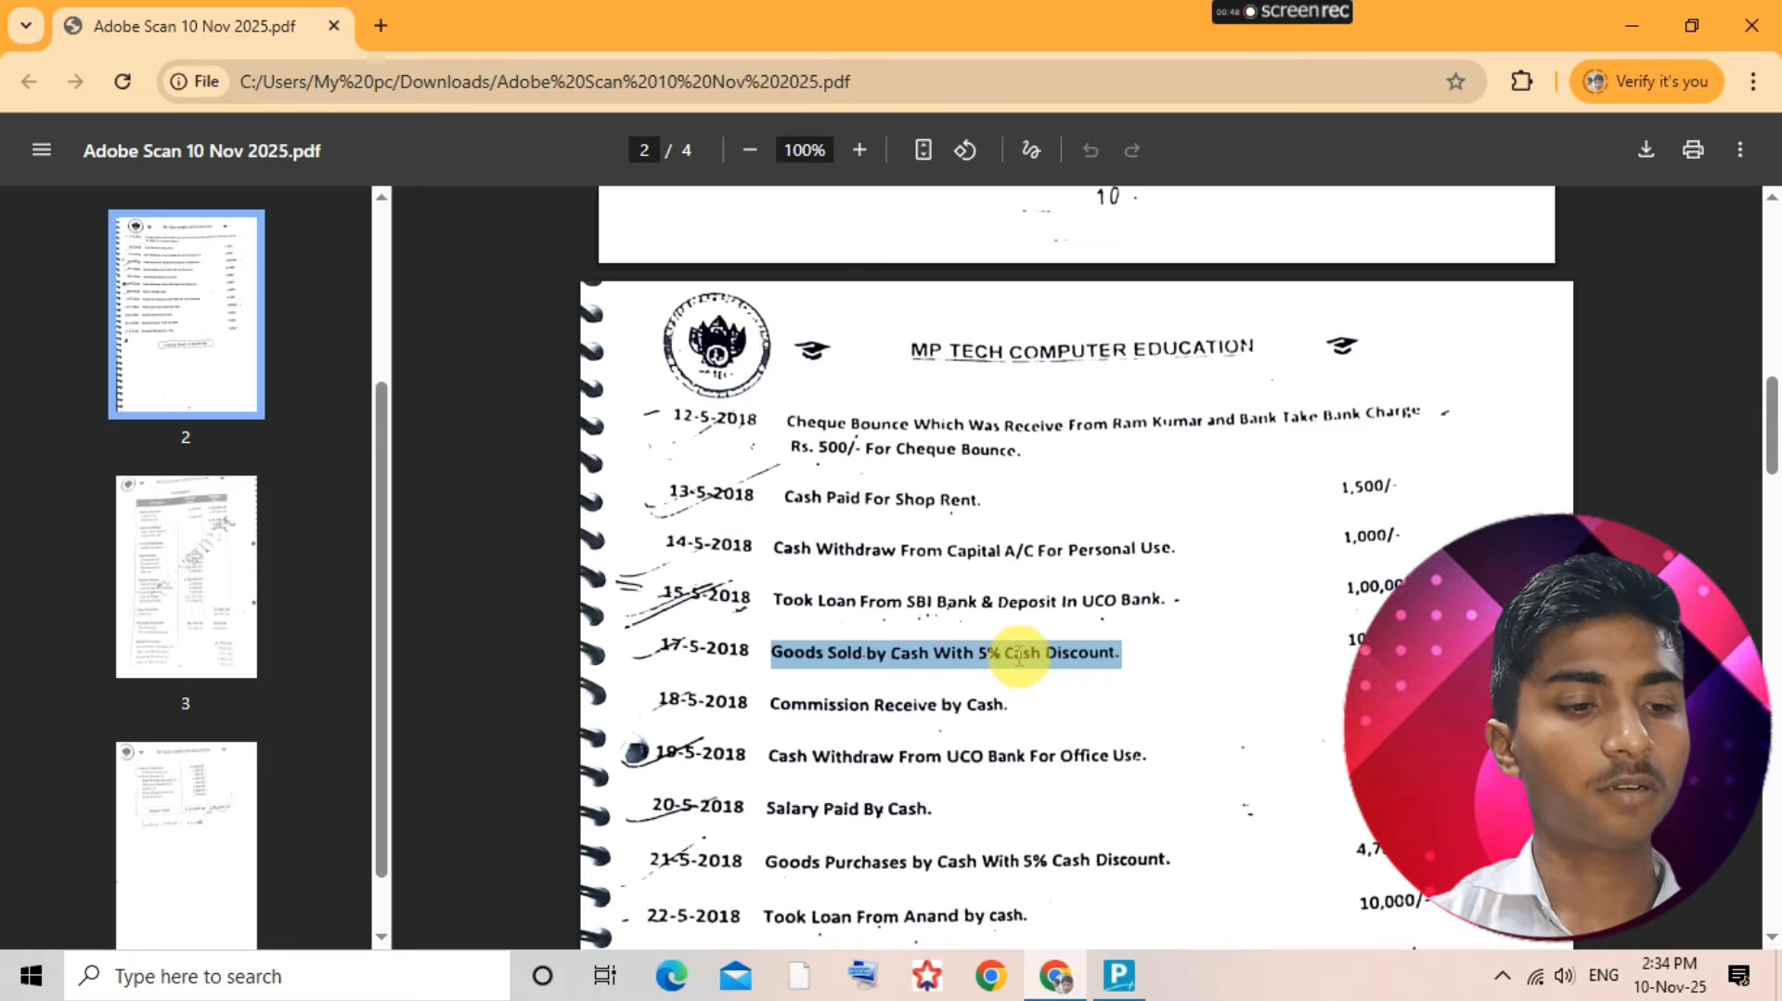
key(alt+Tab)
- Leave the loan ledger report, open the Sales ledger report and start a new sales voucher from it
key(Escape)
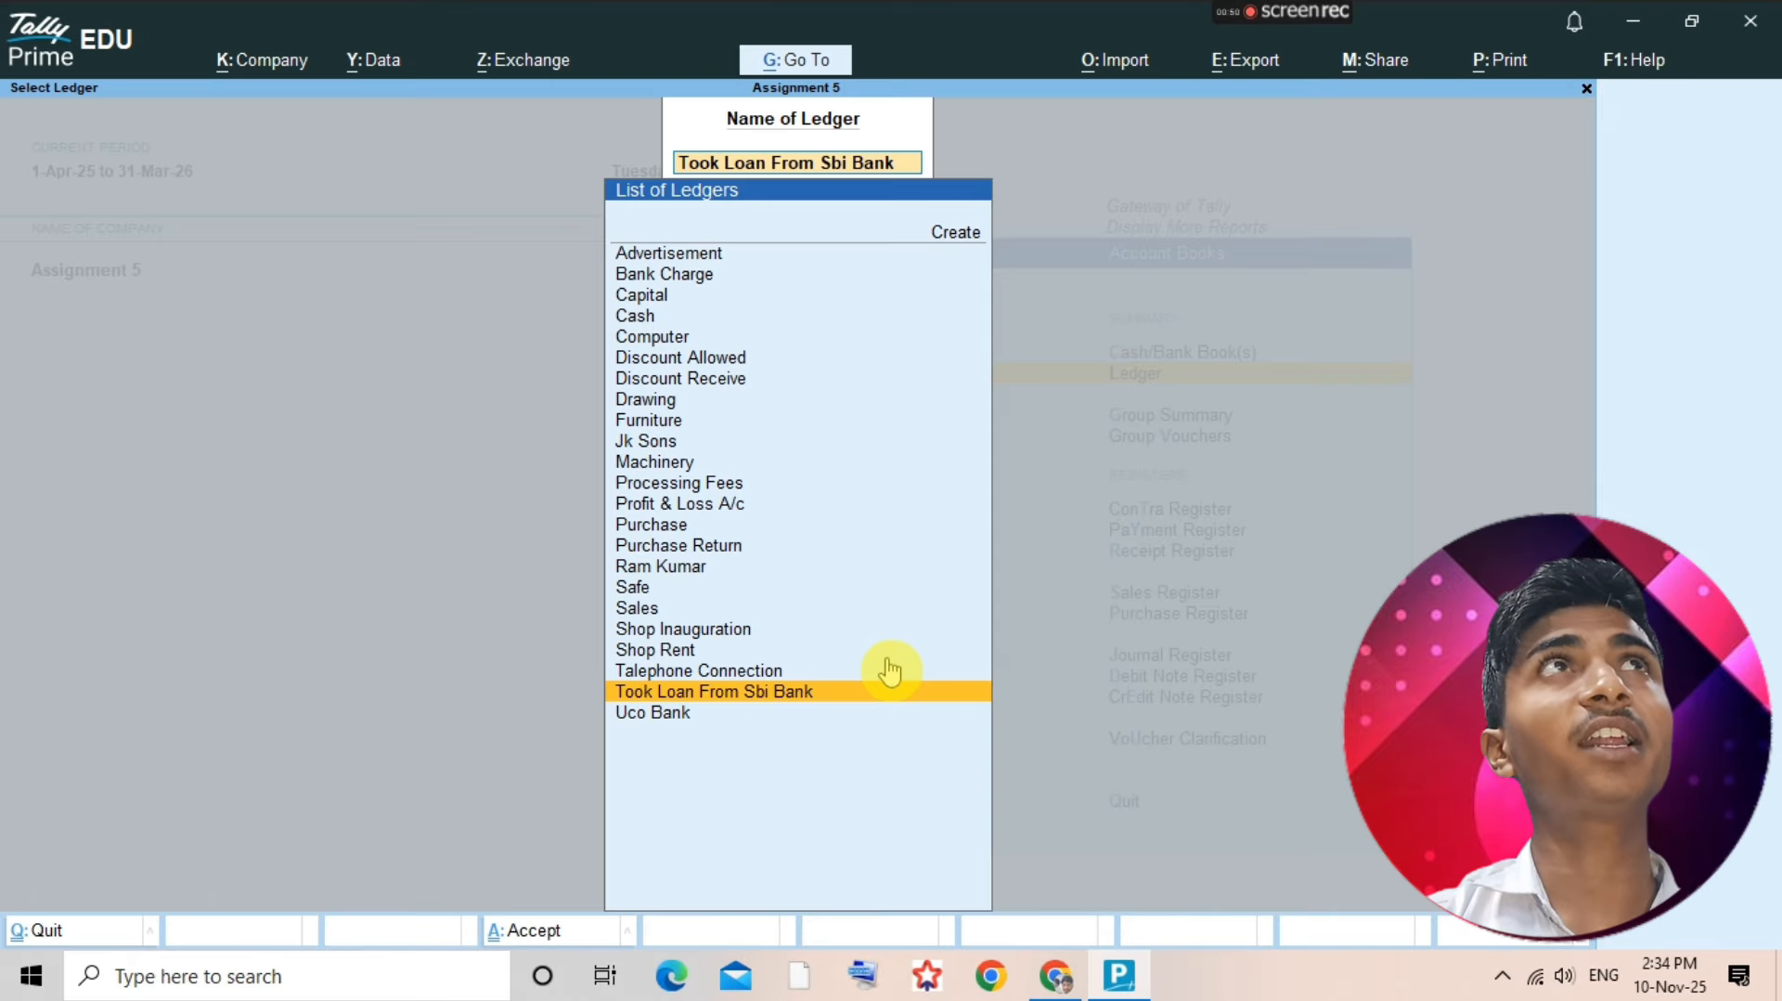
text(Sales)
key(Return)
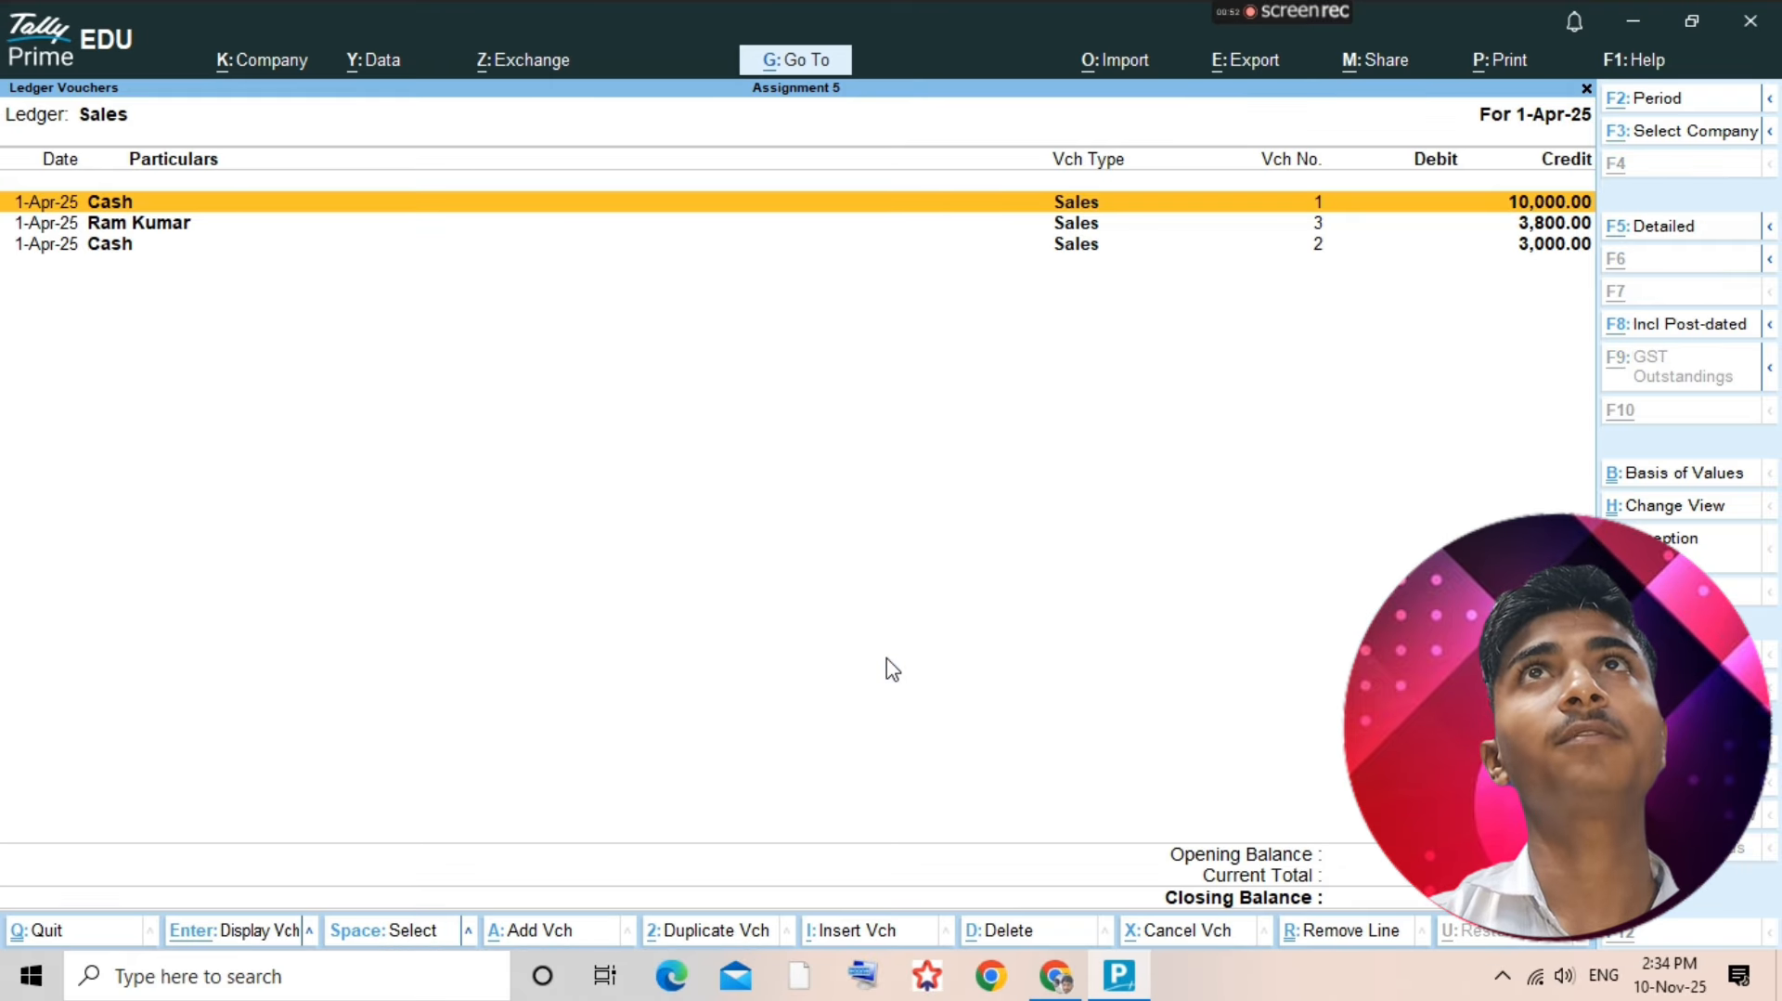
key(alt+a)
key(Return)
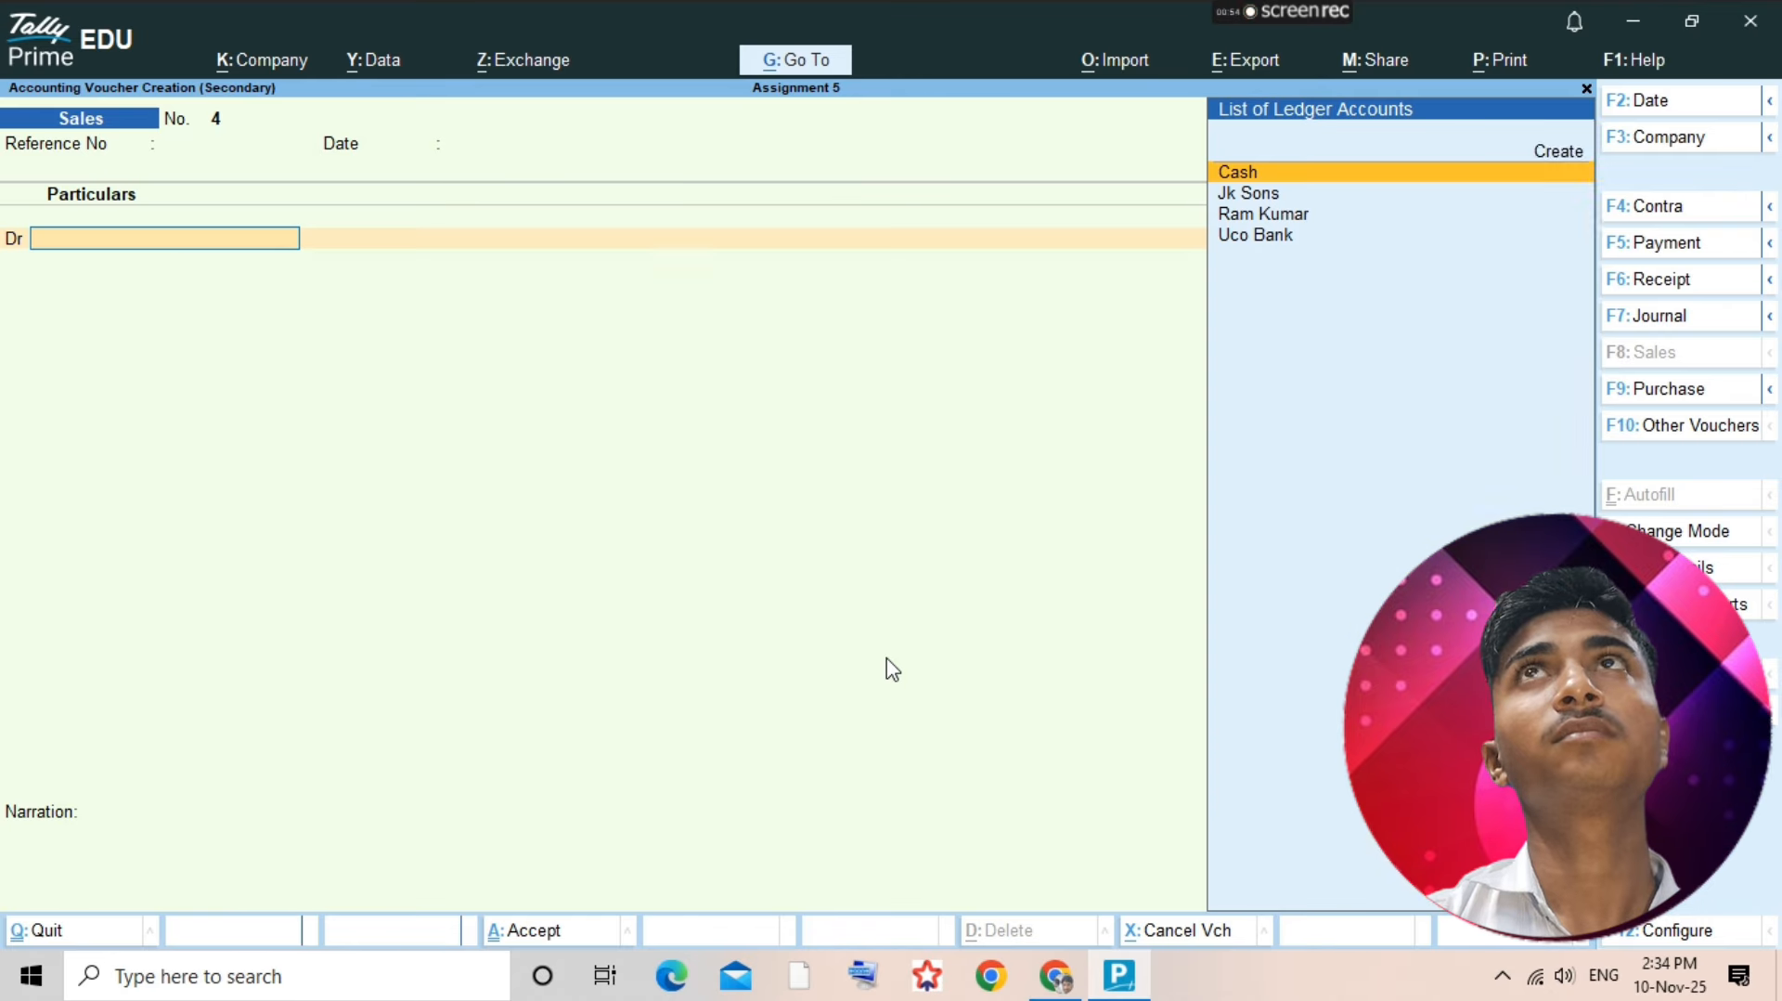
- Choose Cash as the sales voucher's debit ledger and accept the default dispatch and party details
text(c)
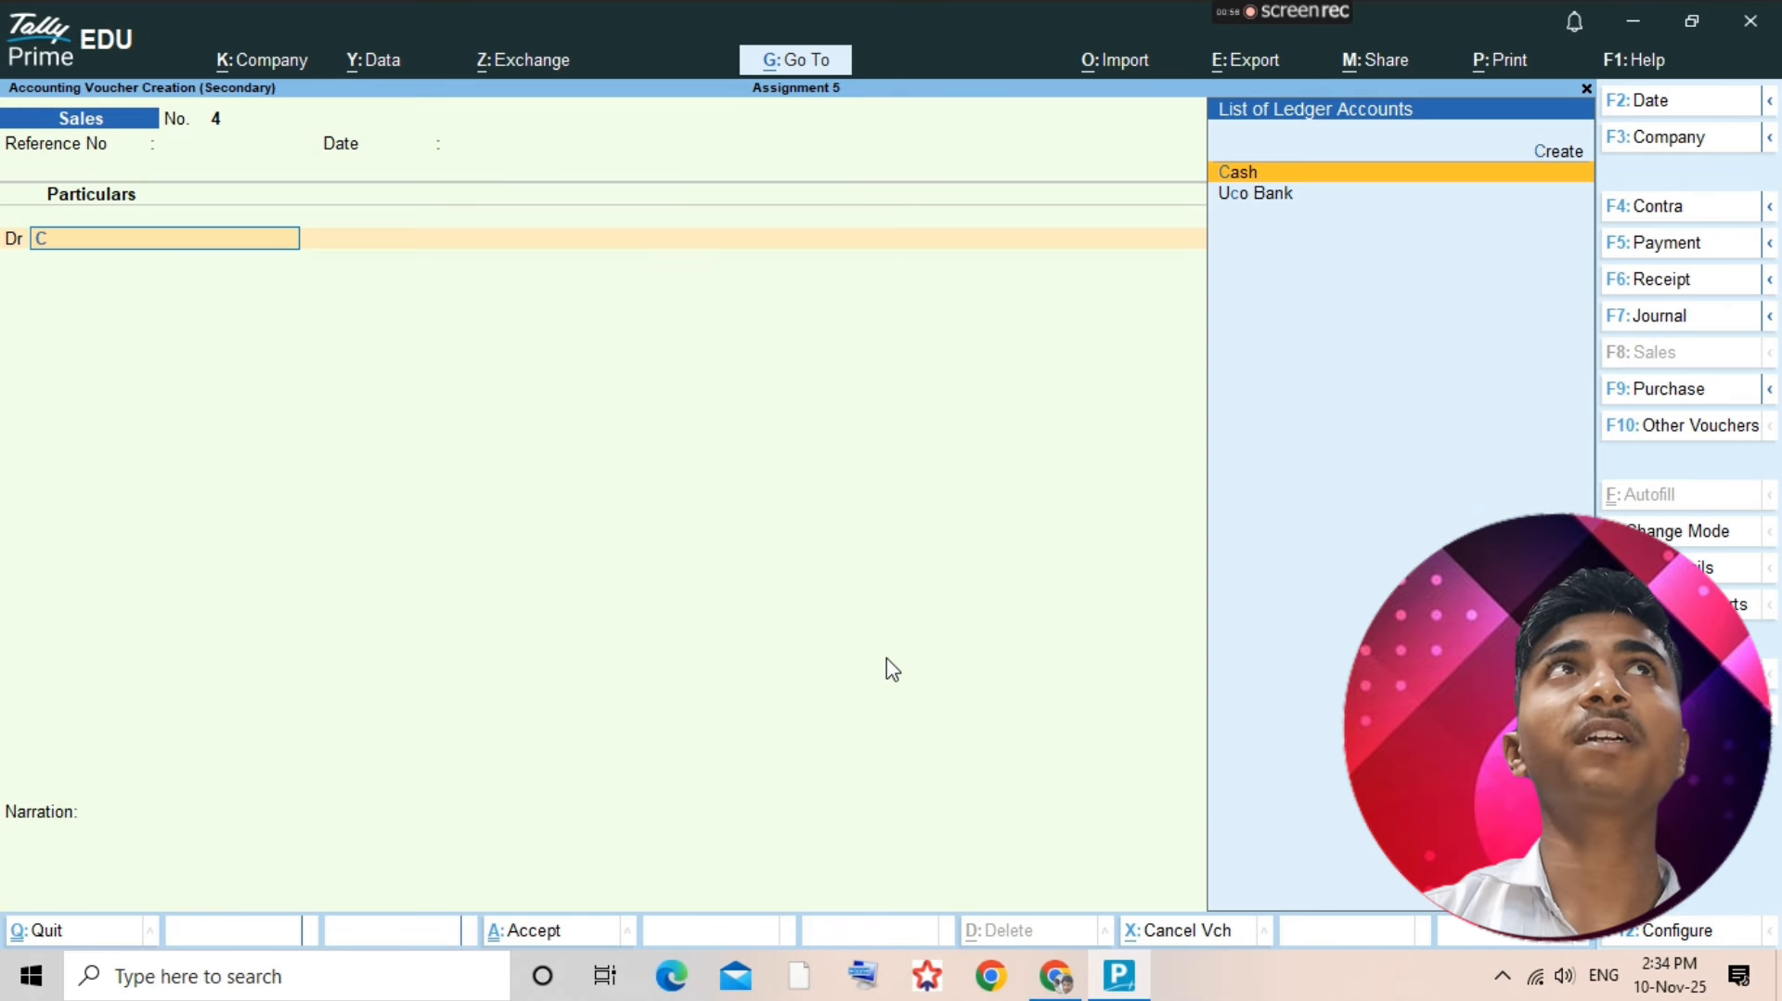
key(Return)
key(Return)
key(Return)
key(Return)
key(Return)
key(Return)
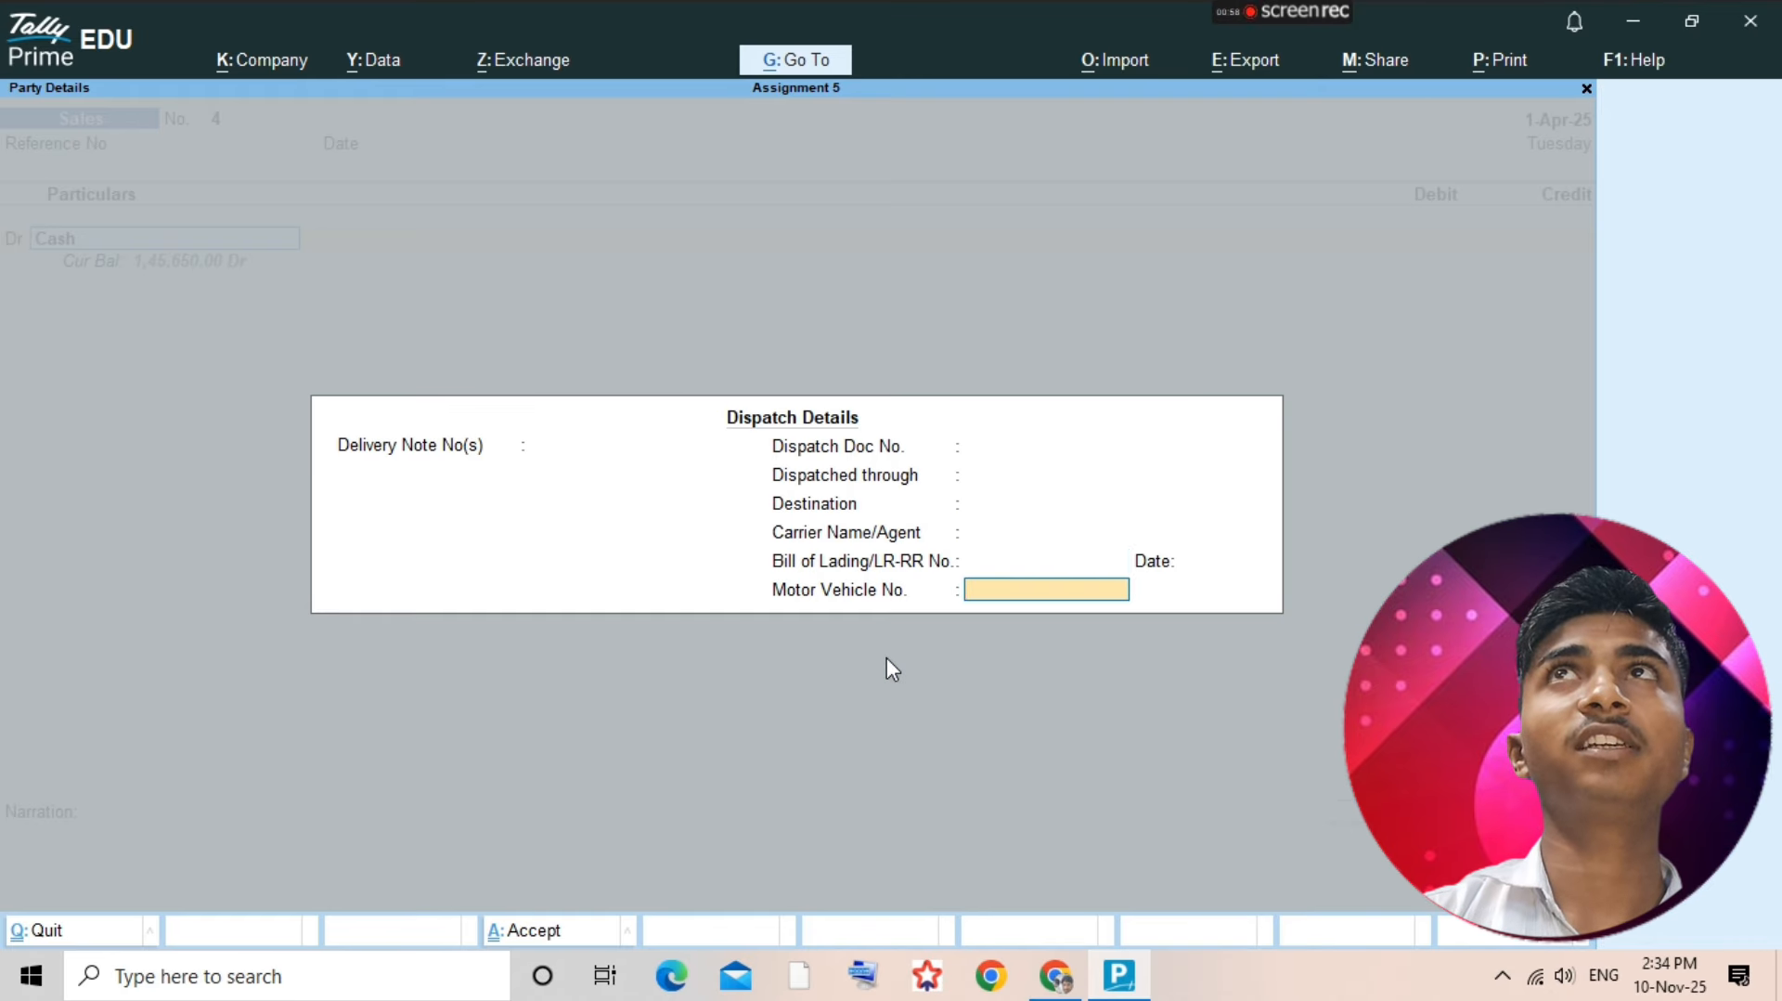
key(Return)
key(Return)
key(Return)
key(Return)
key(Return)
key(Return)
key(Return)
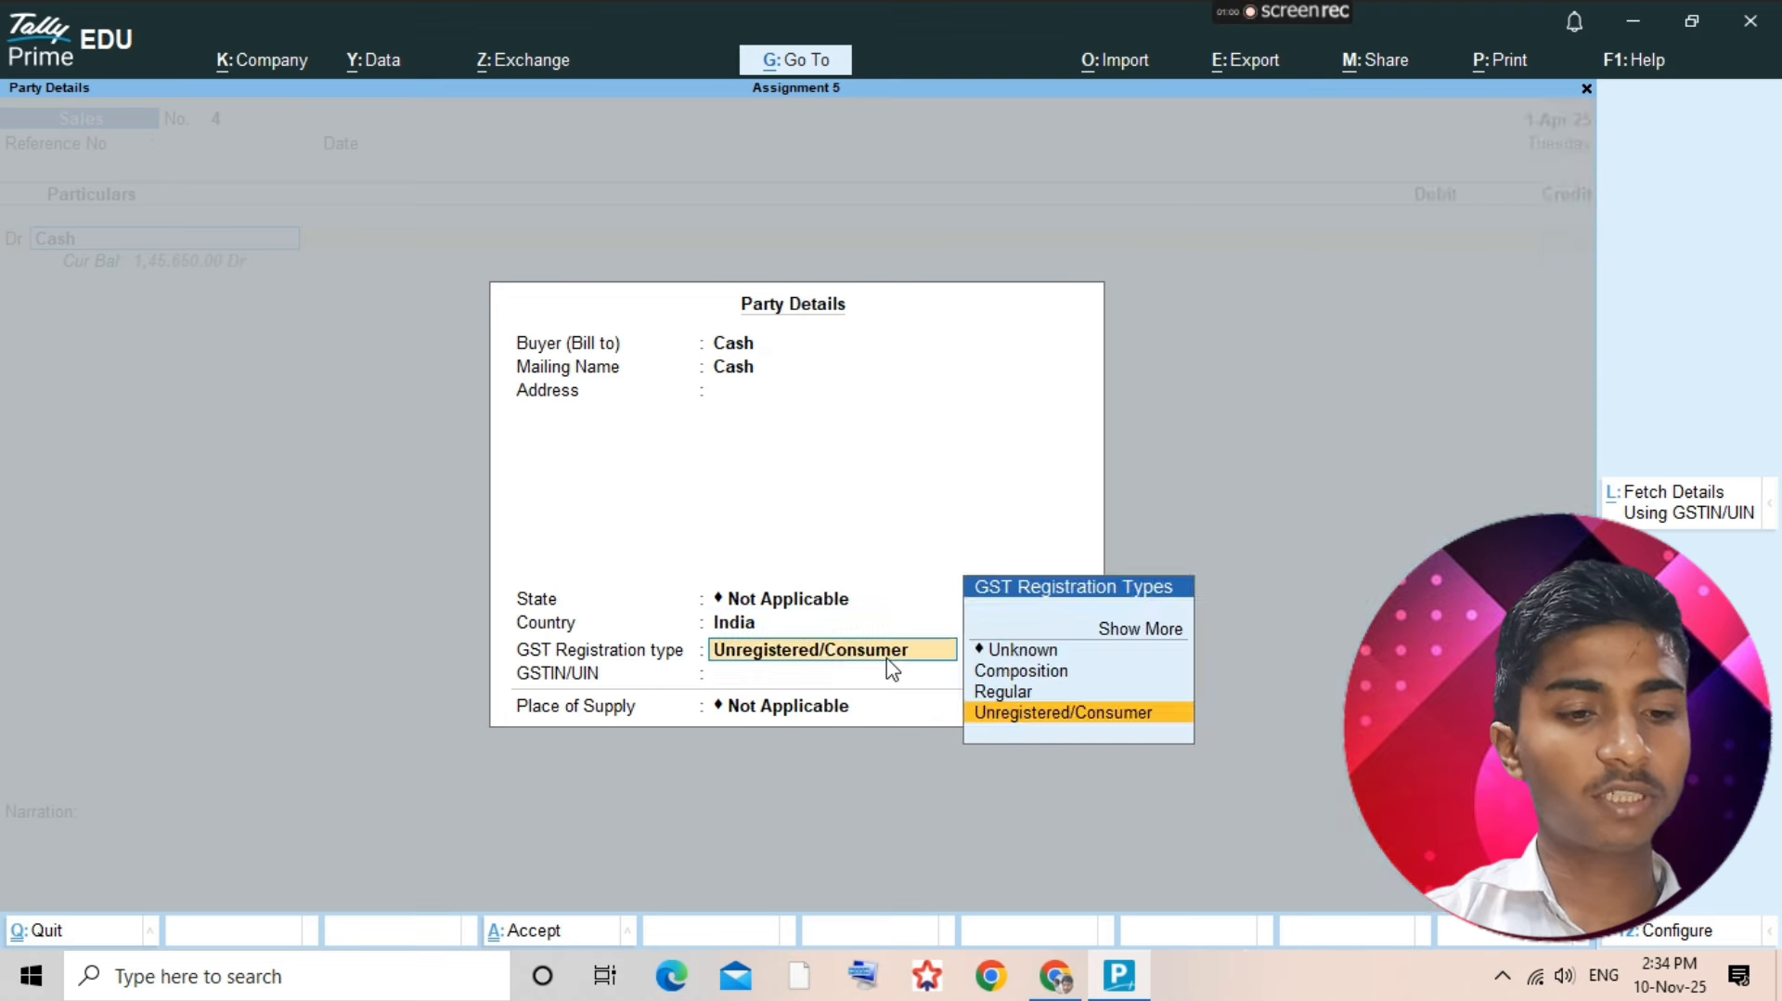
- Debit Cash with 9,500 and credit Sales with 10,000, leaving the inventory allocation empty
text(9500)
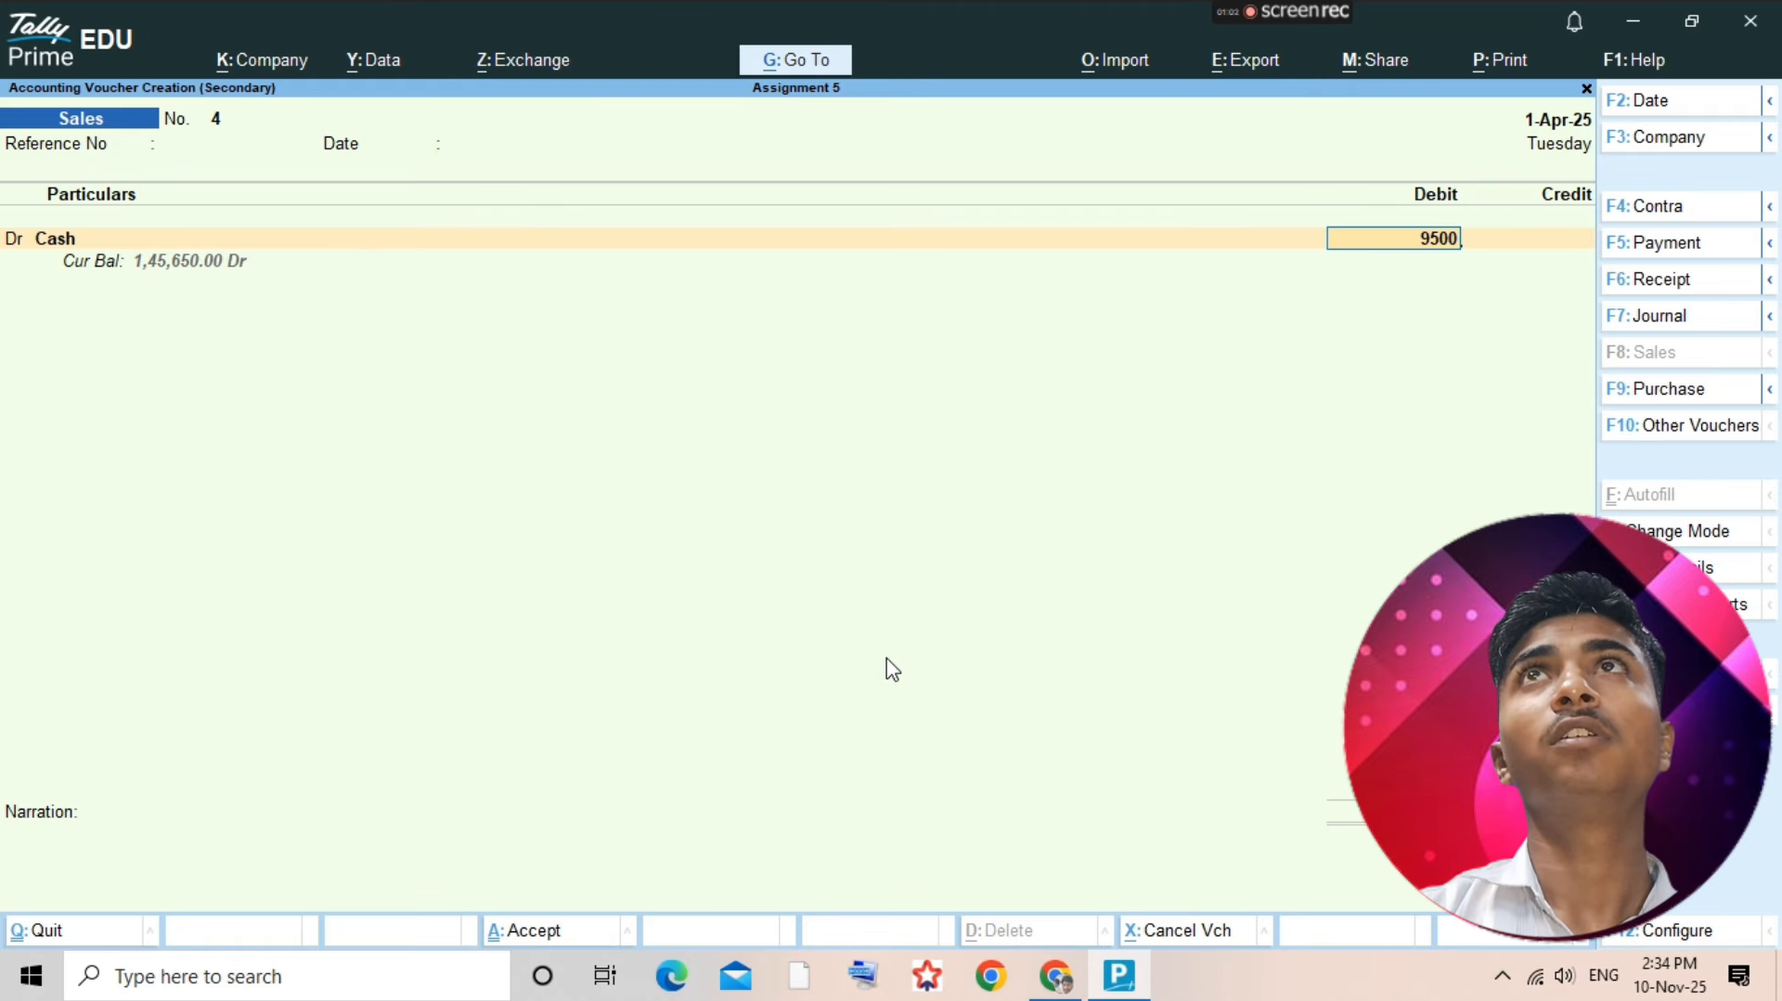
key(Return)
key(Return)
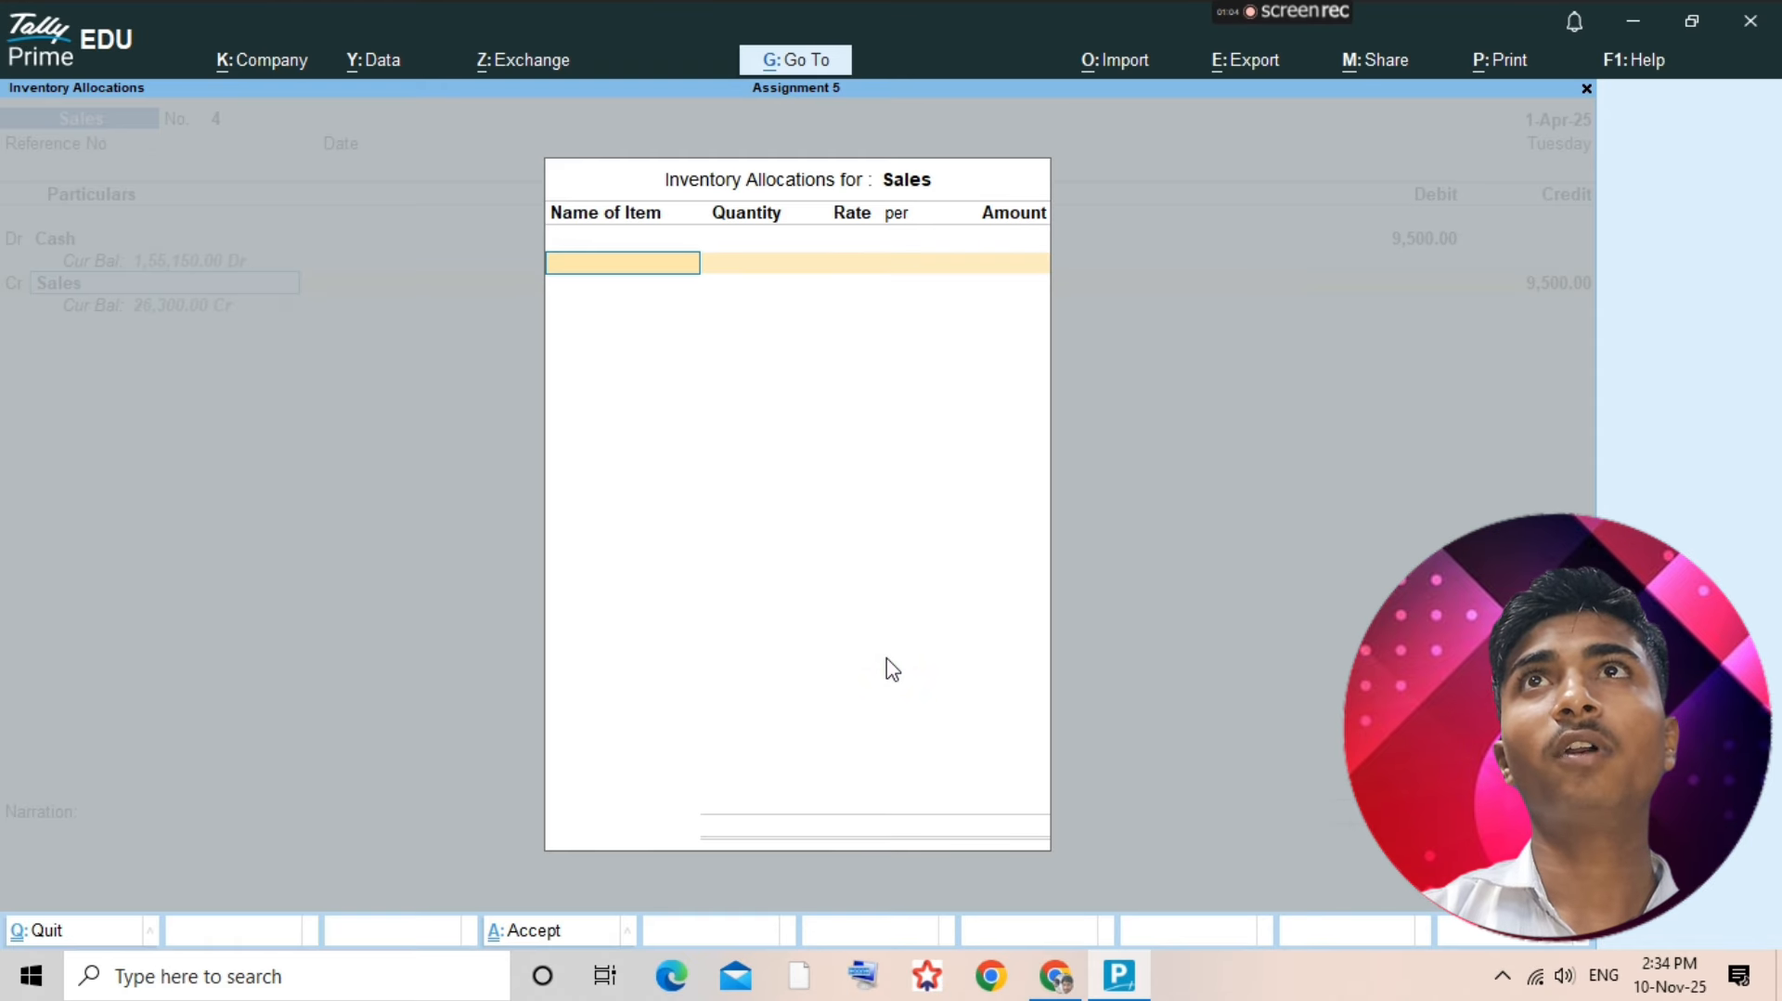
key(Return)
text(10000)
key(Return)
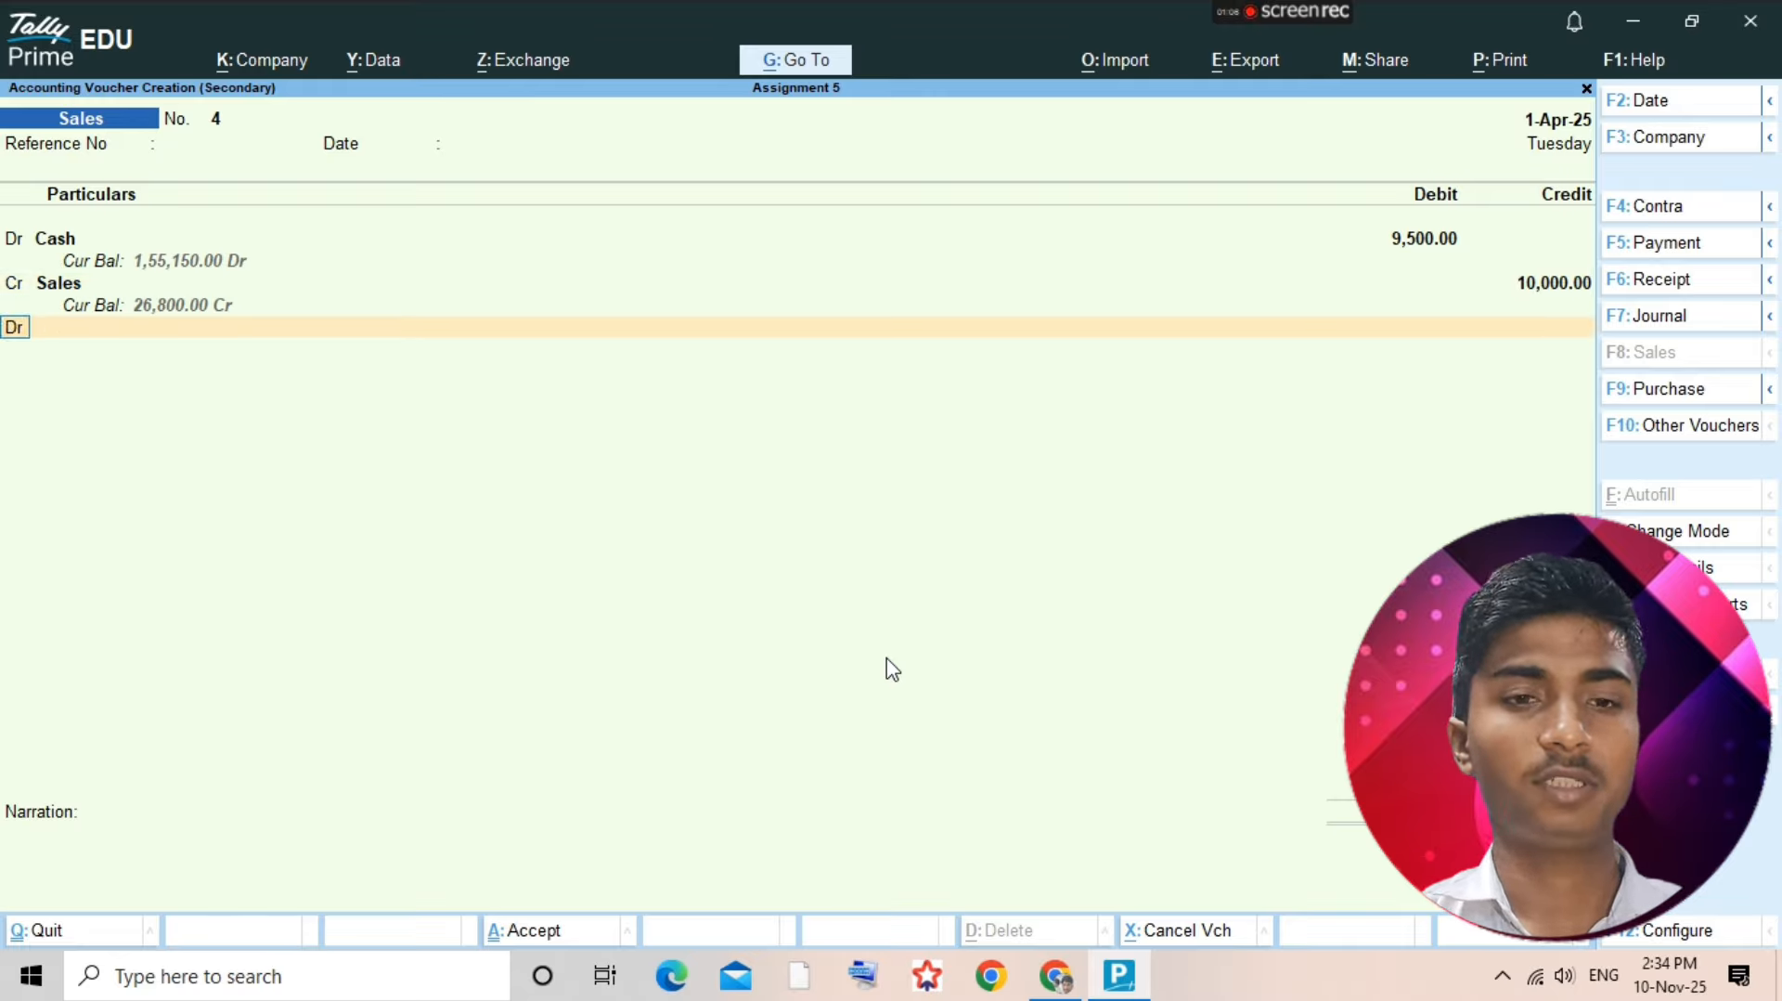
- Add a 500 debit line for Discount Allowed and save the sales voucher
text(Discount)
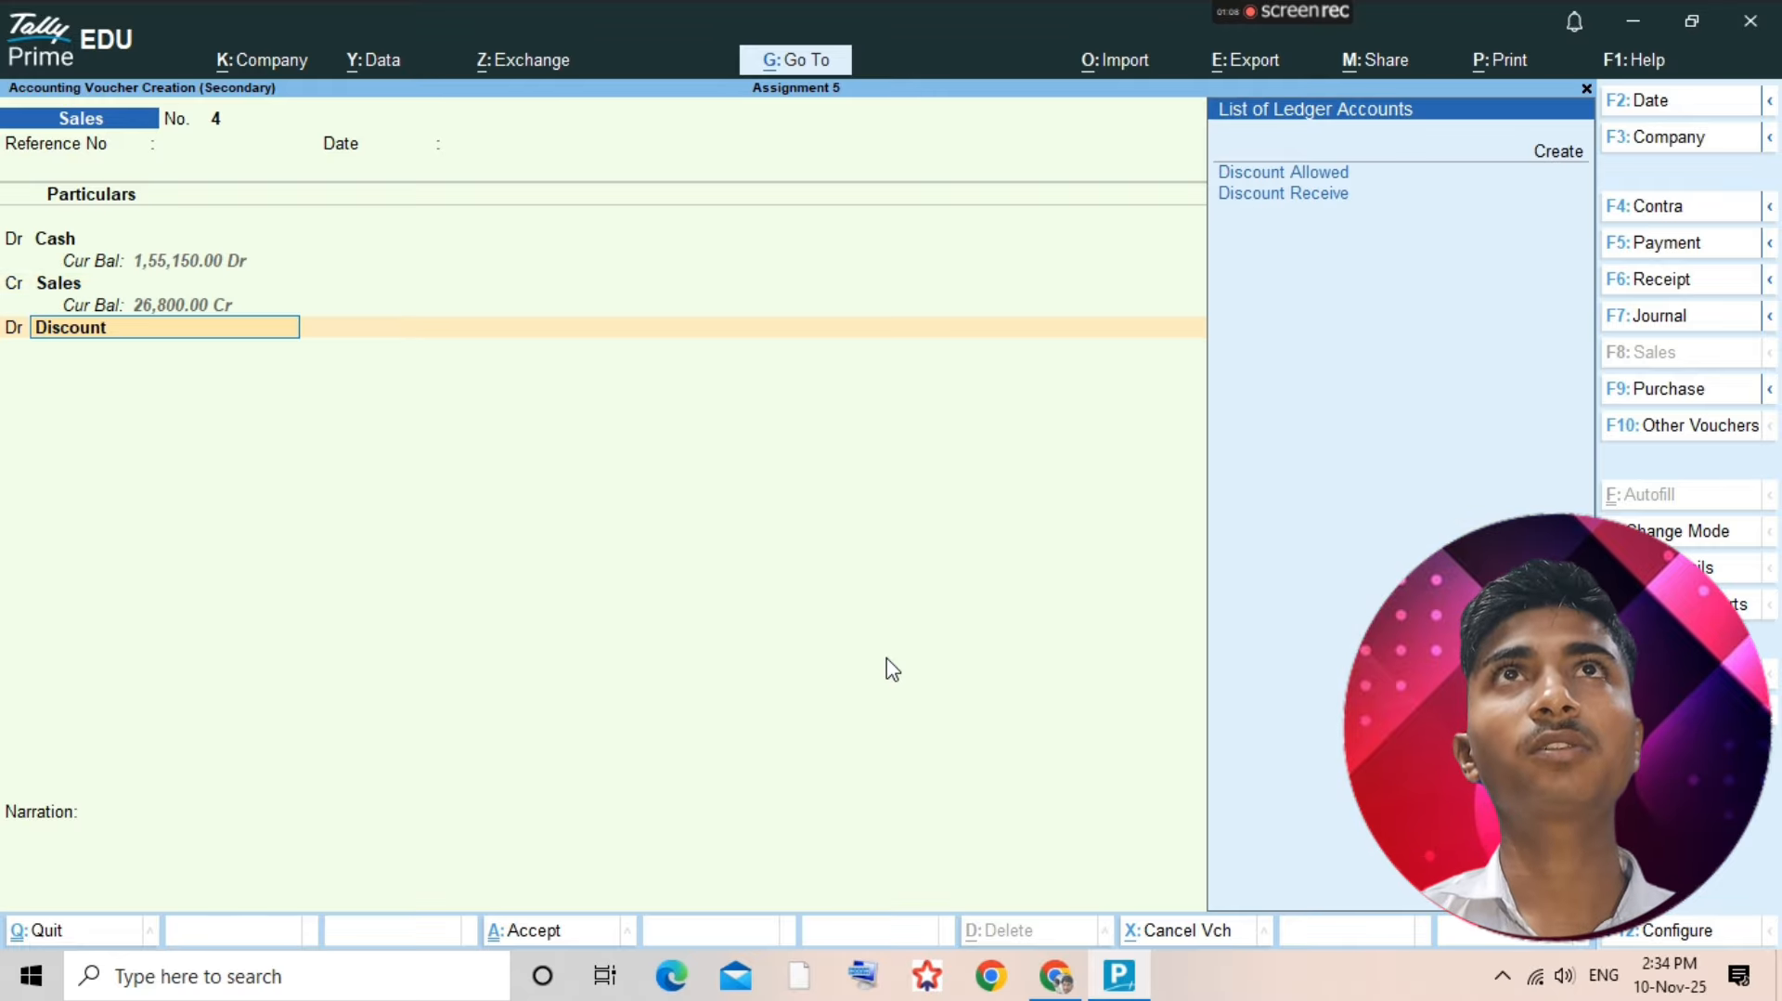
key(Return)
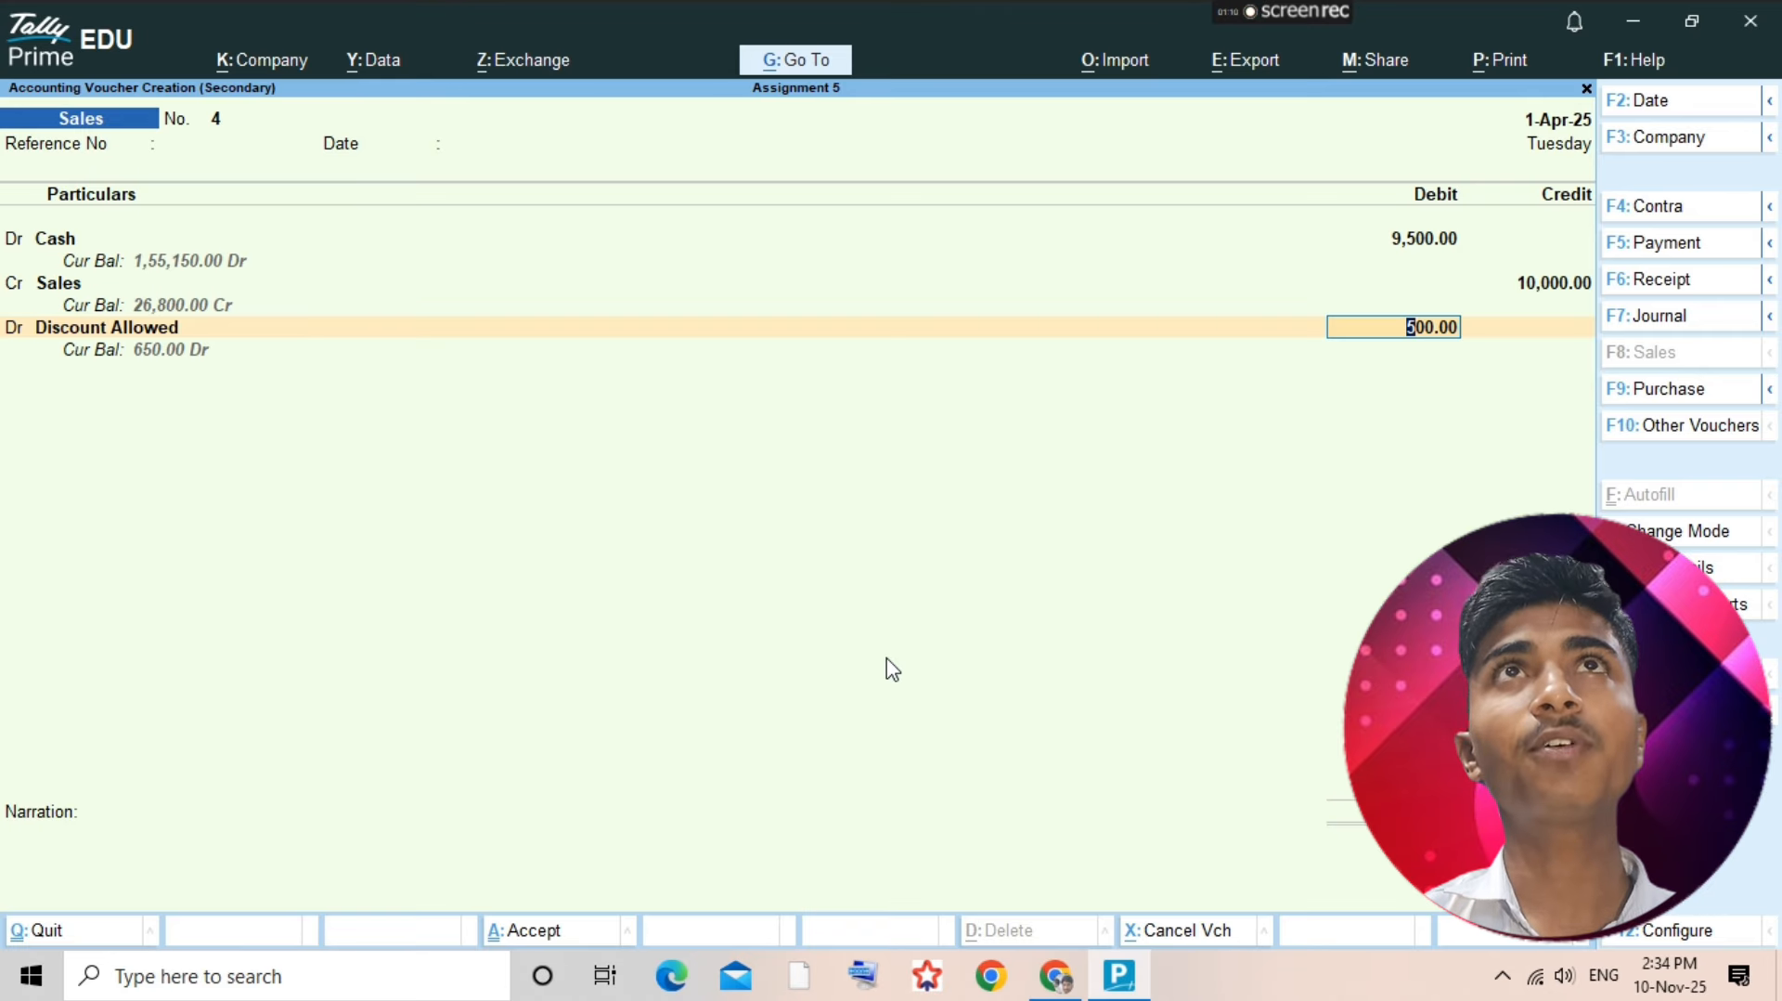
key(Return)
key(Return)
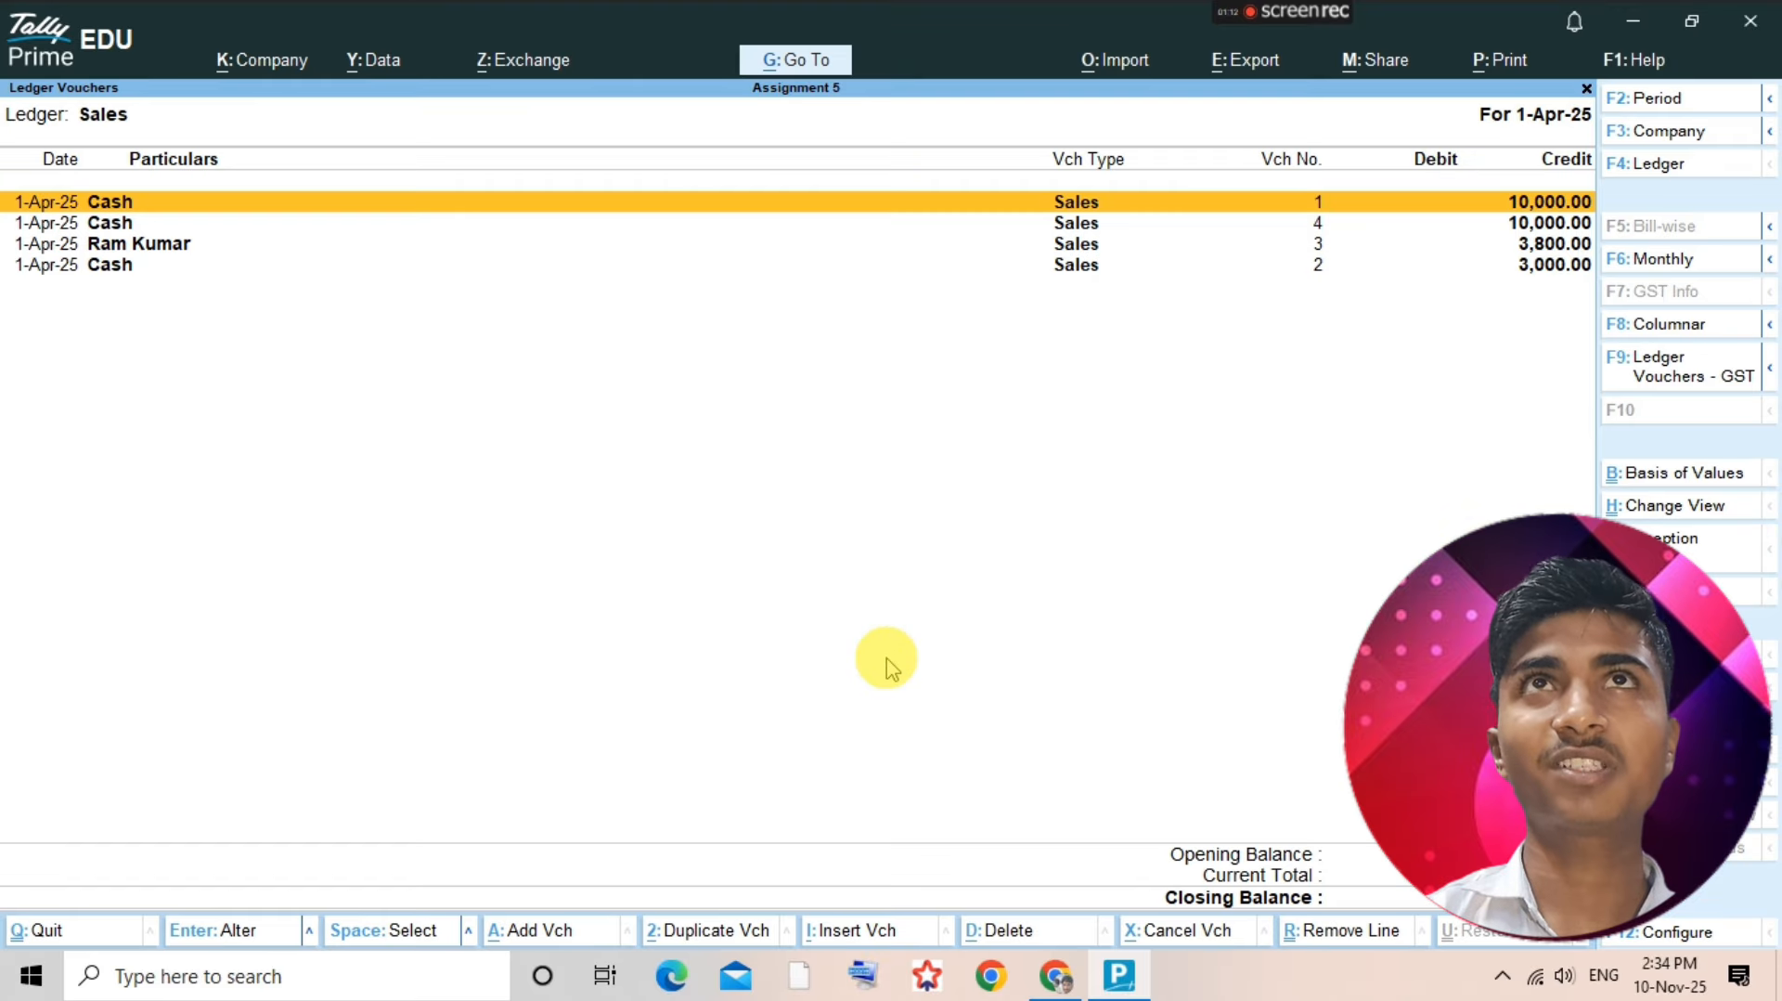
- Close the Sales ledger report, check the next transaction in the assignment PDF in Chrome, and return to TallyPrime
key(Escape)
key(alt+Tab)
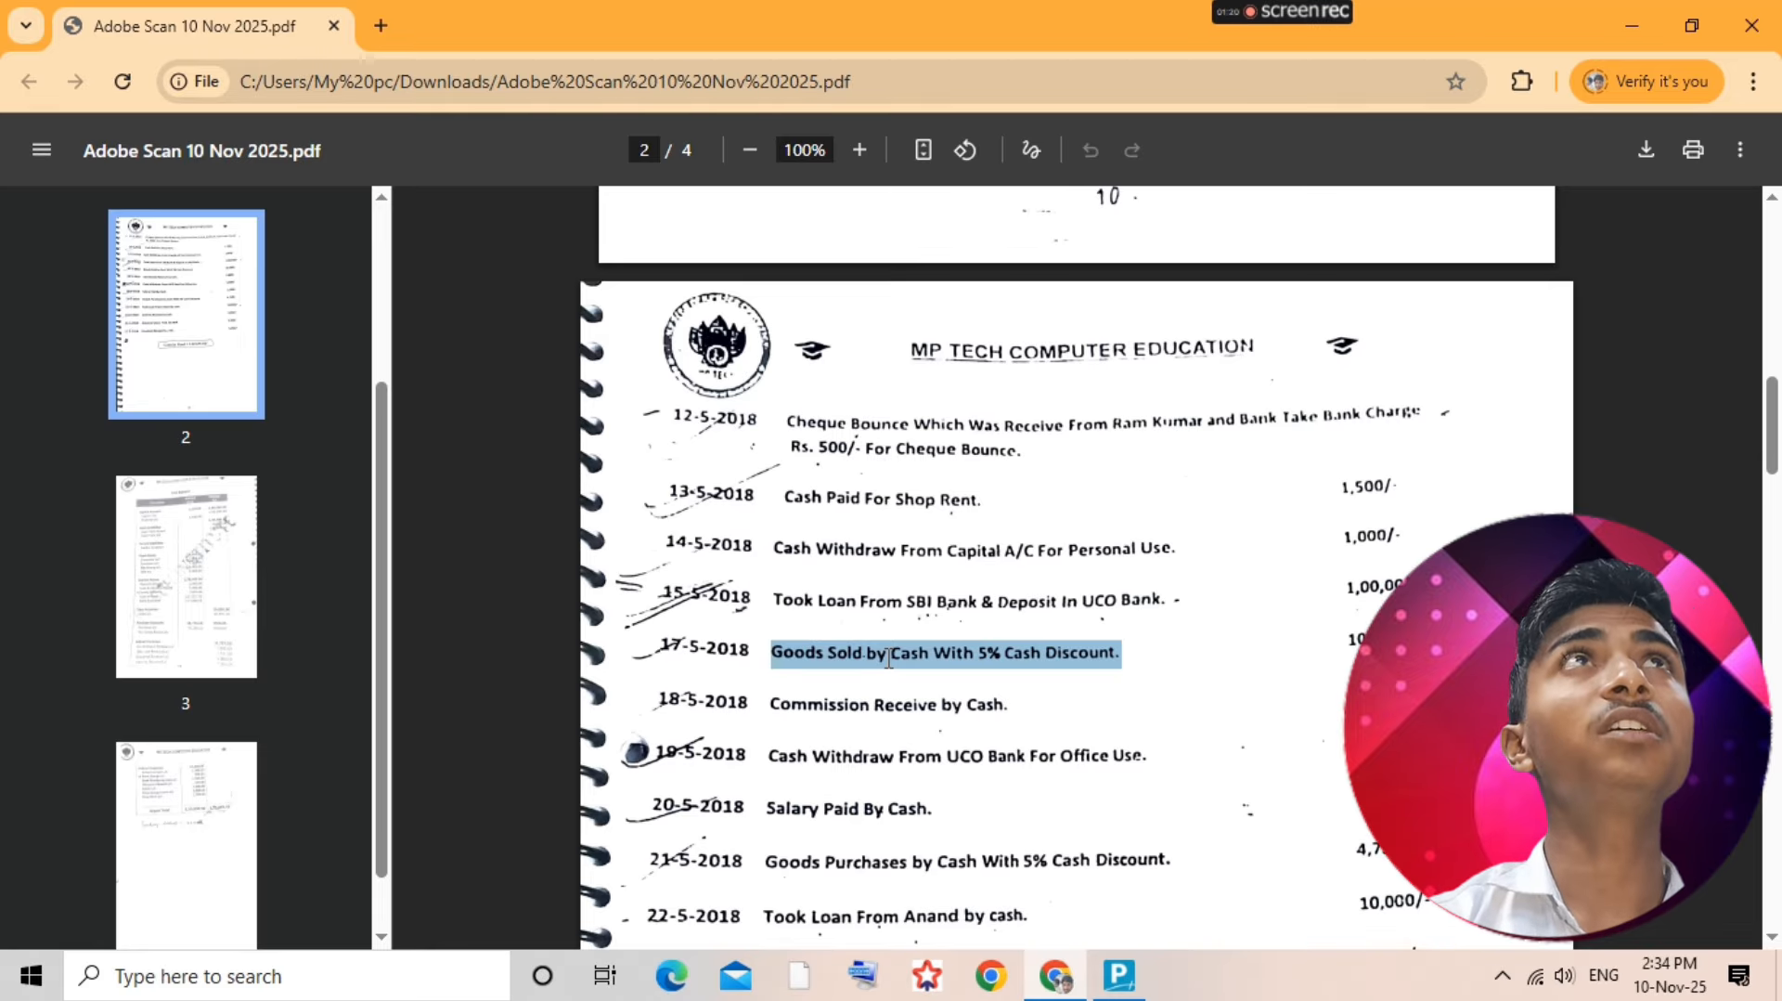
key(alt+Tab)
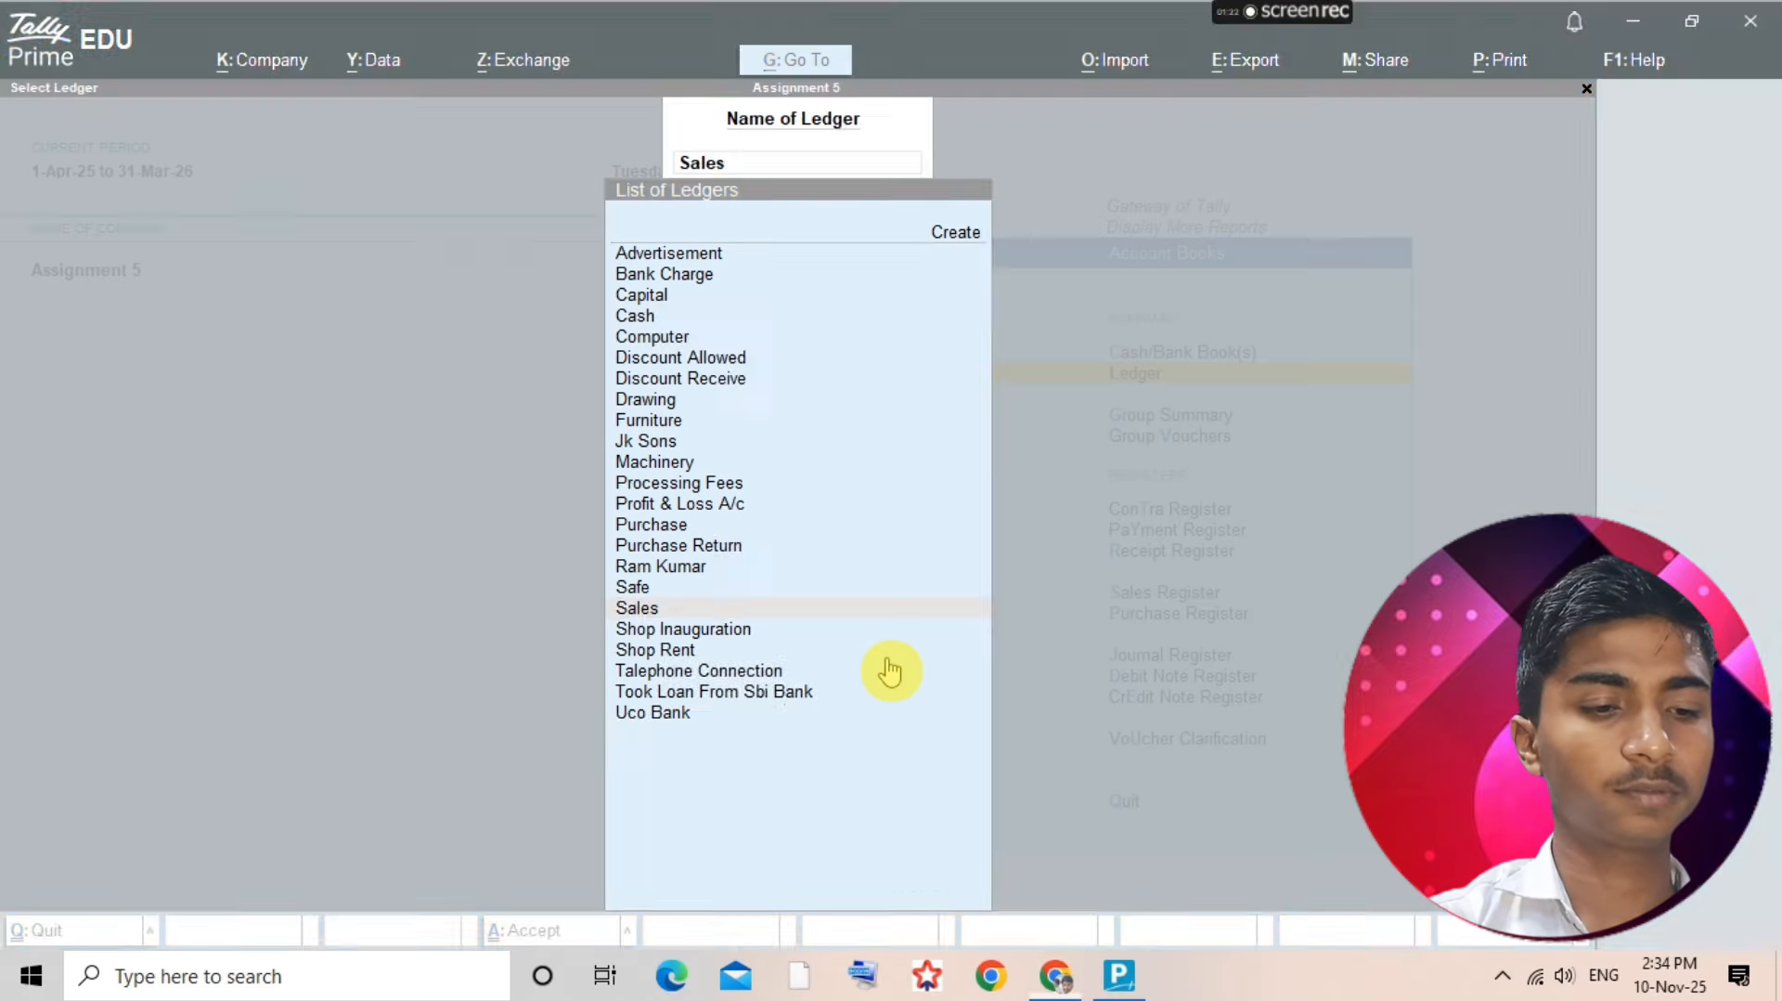
- Create a ledger named Commission Receive under Indirect Incomes and save it
key(alt+c)
text(C)
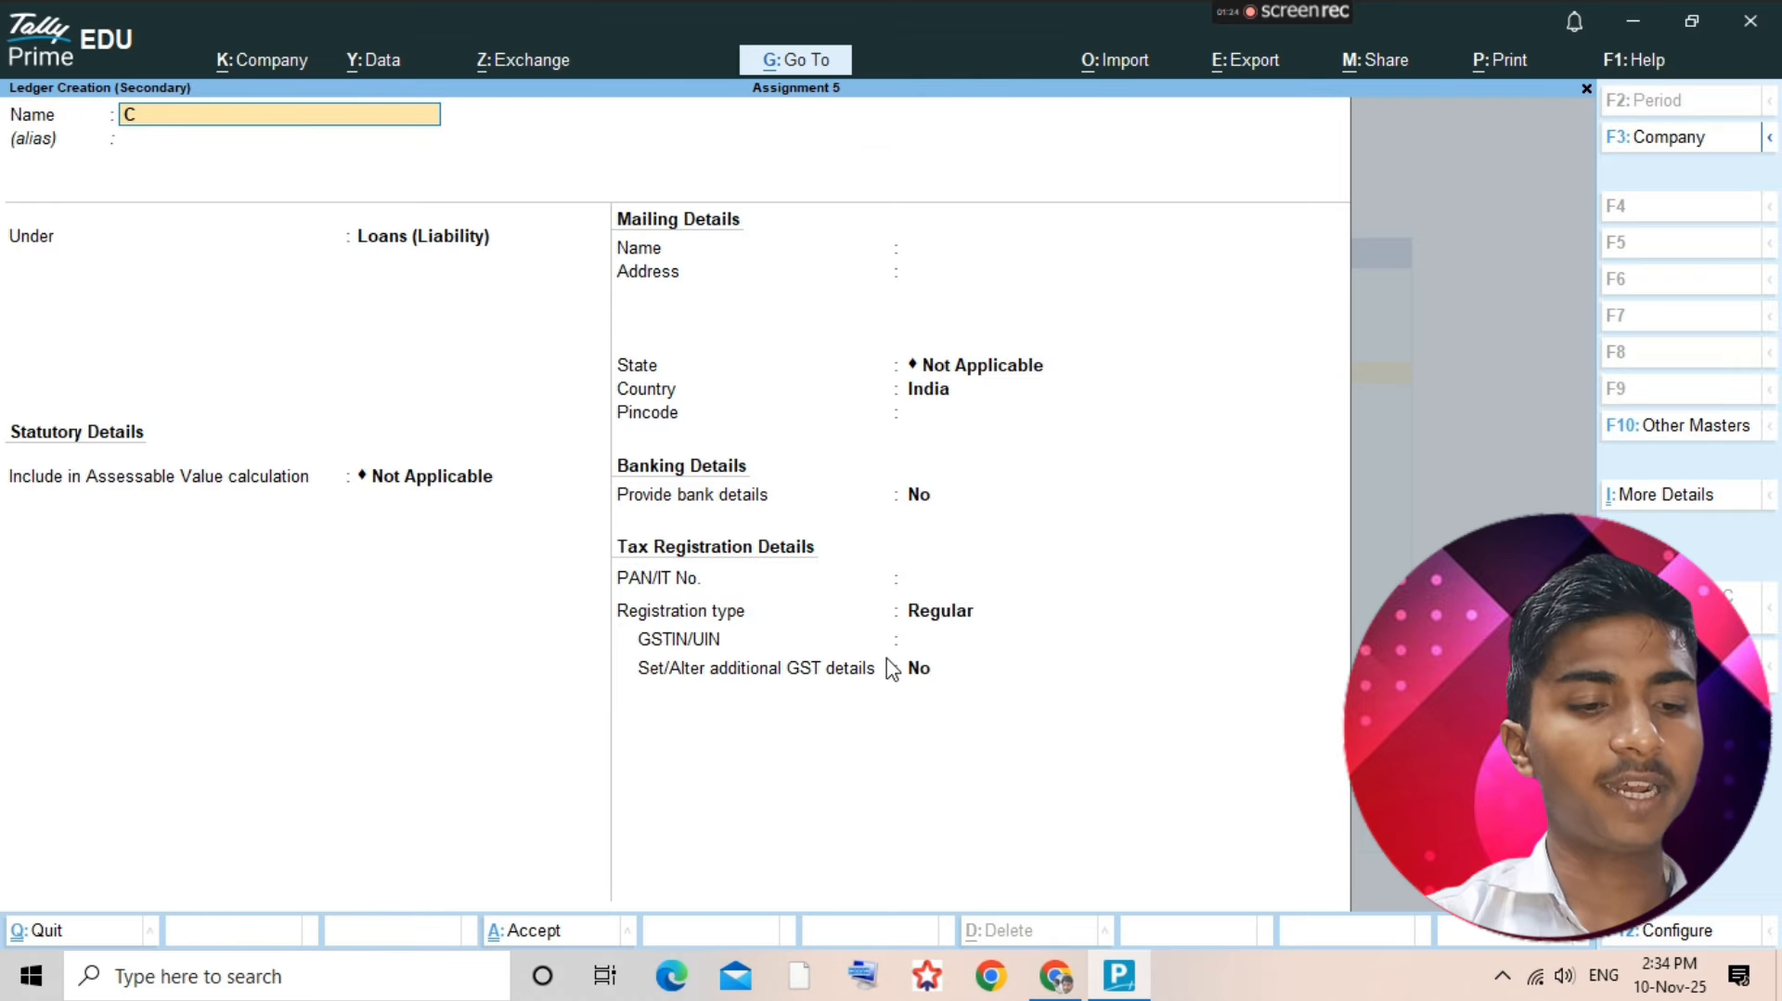
text(ommi)
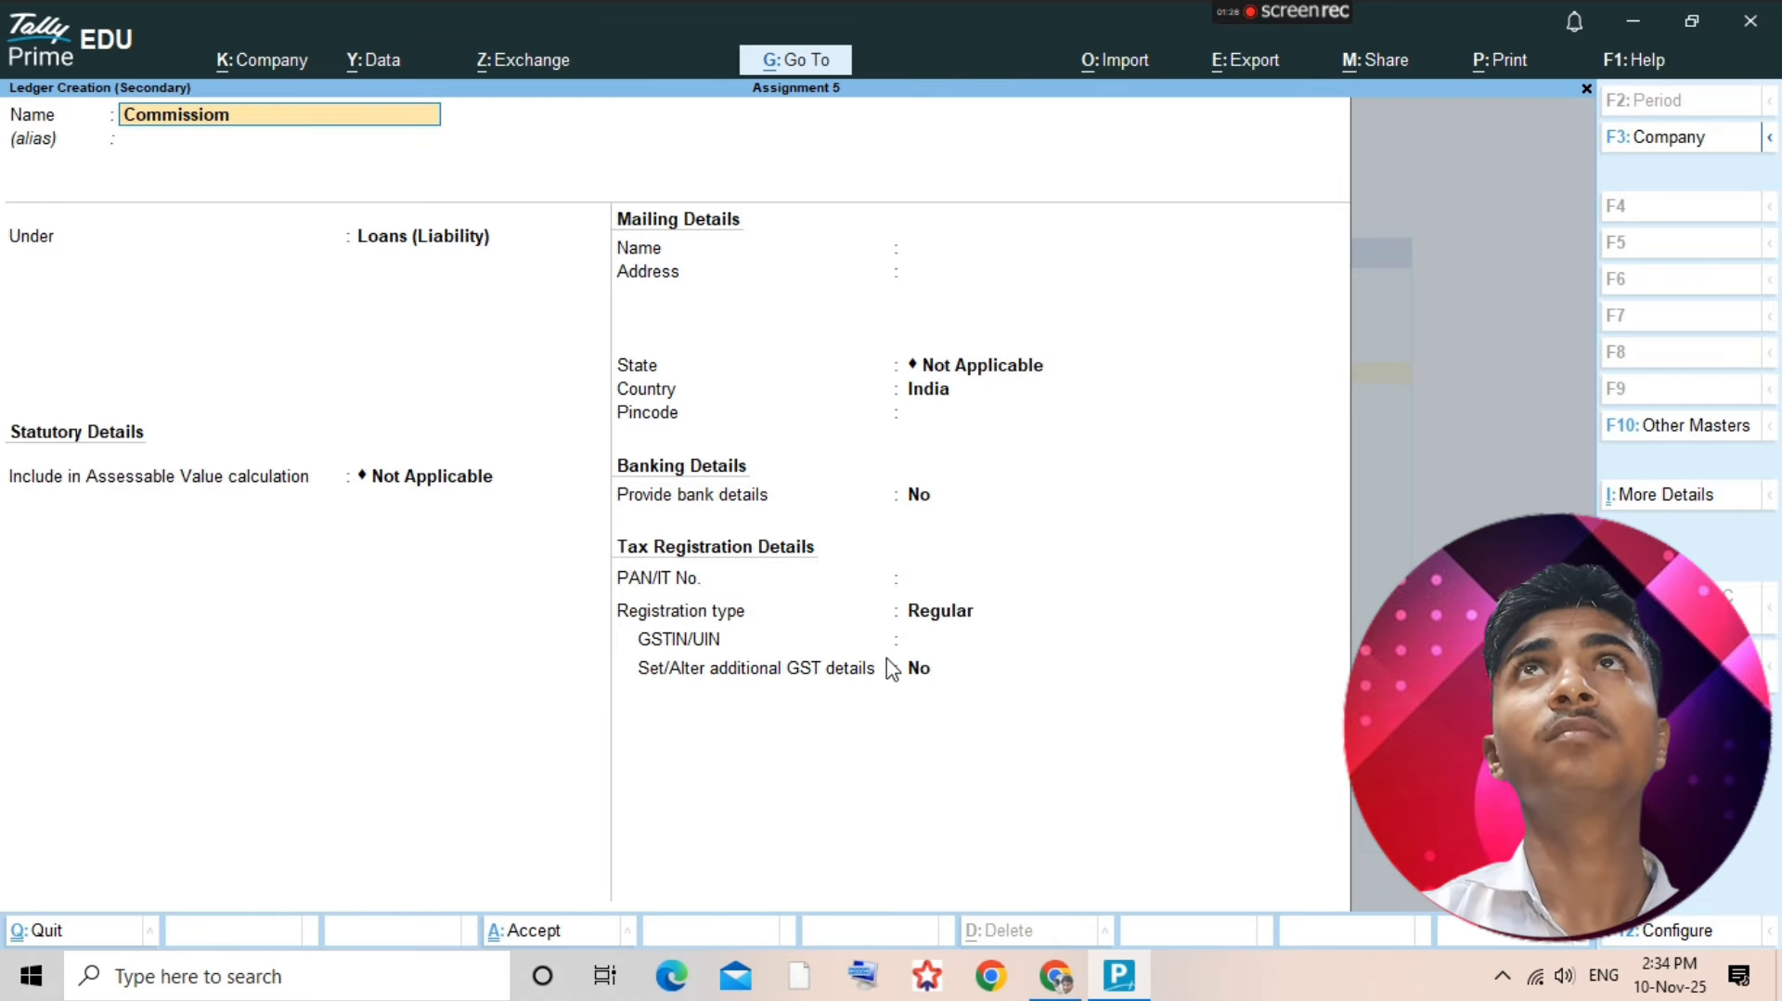
text(ssiom)
key(BackSpace)
text(n)
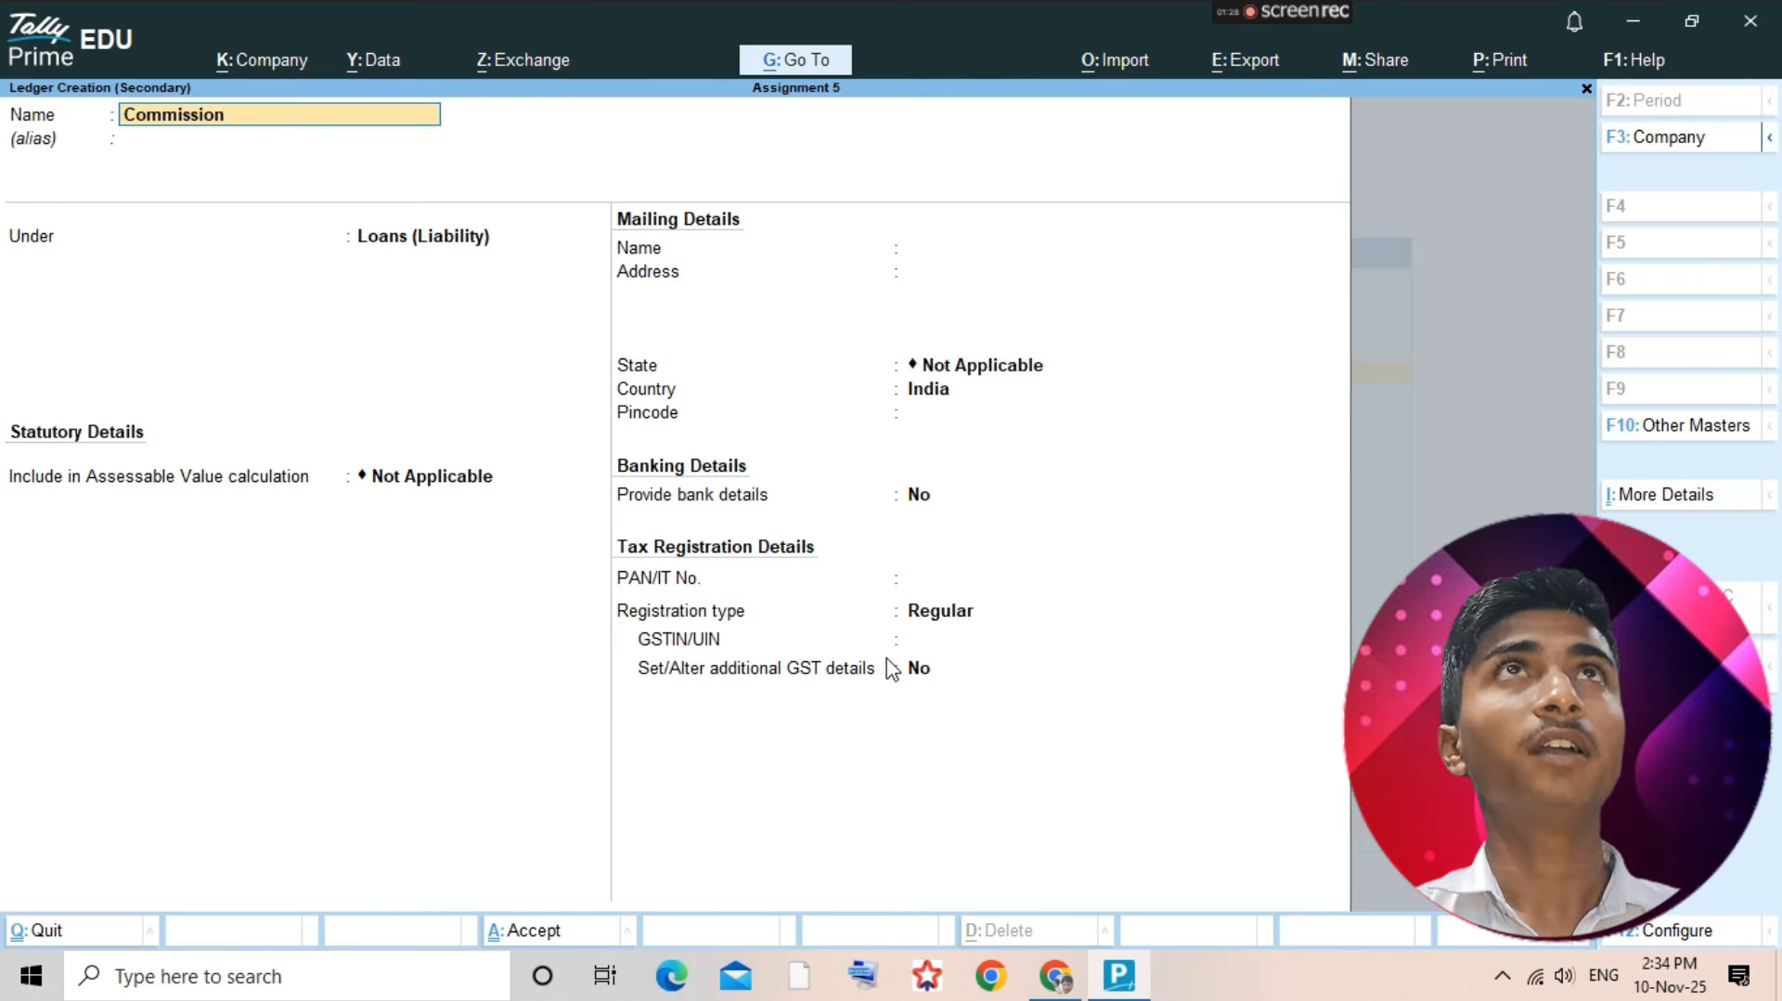
text( Receive)
key(Return)
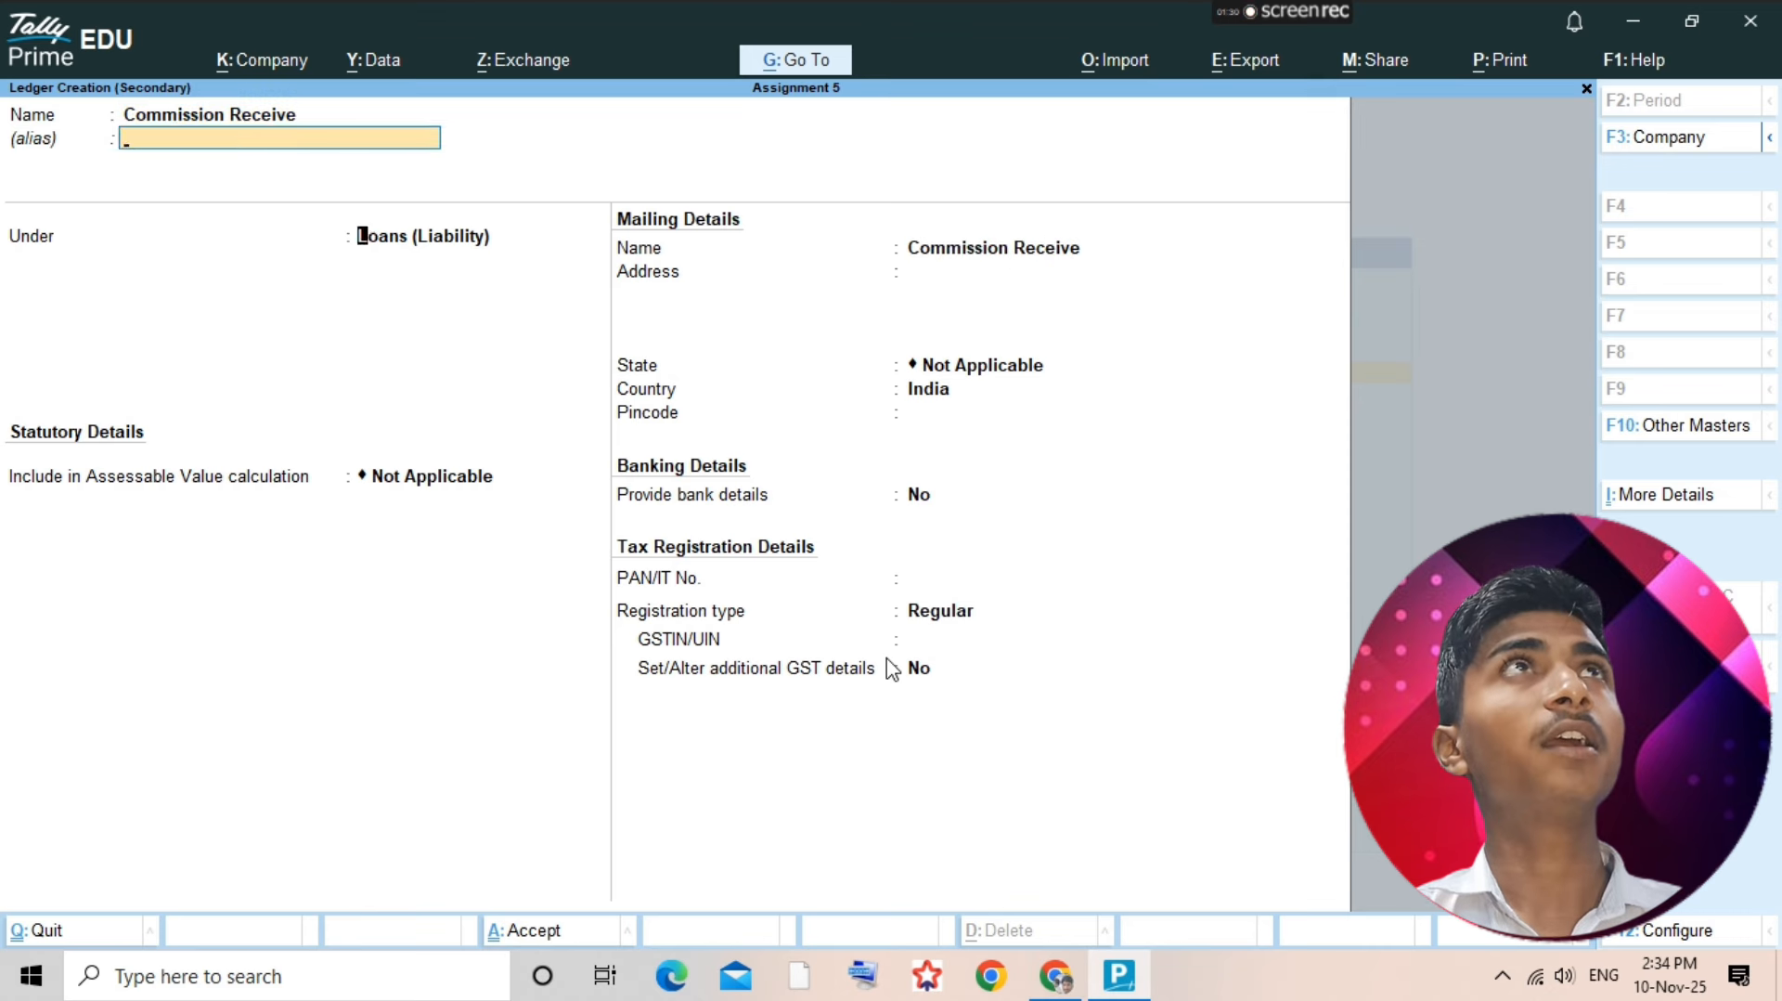
text(Indi)
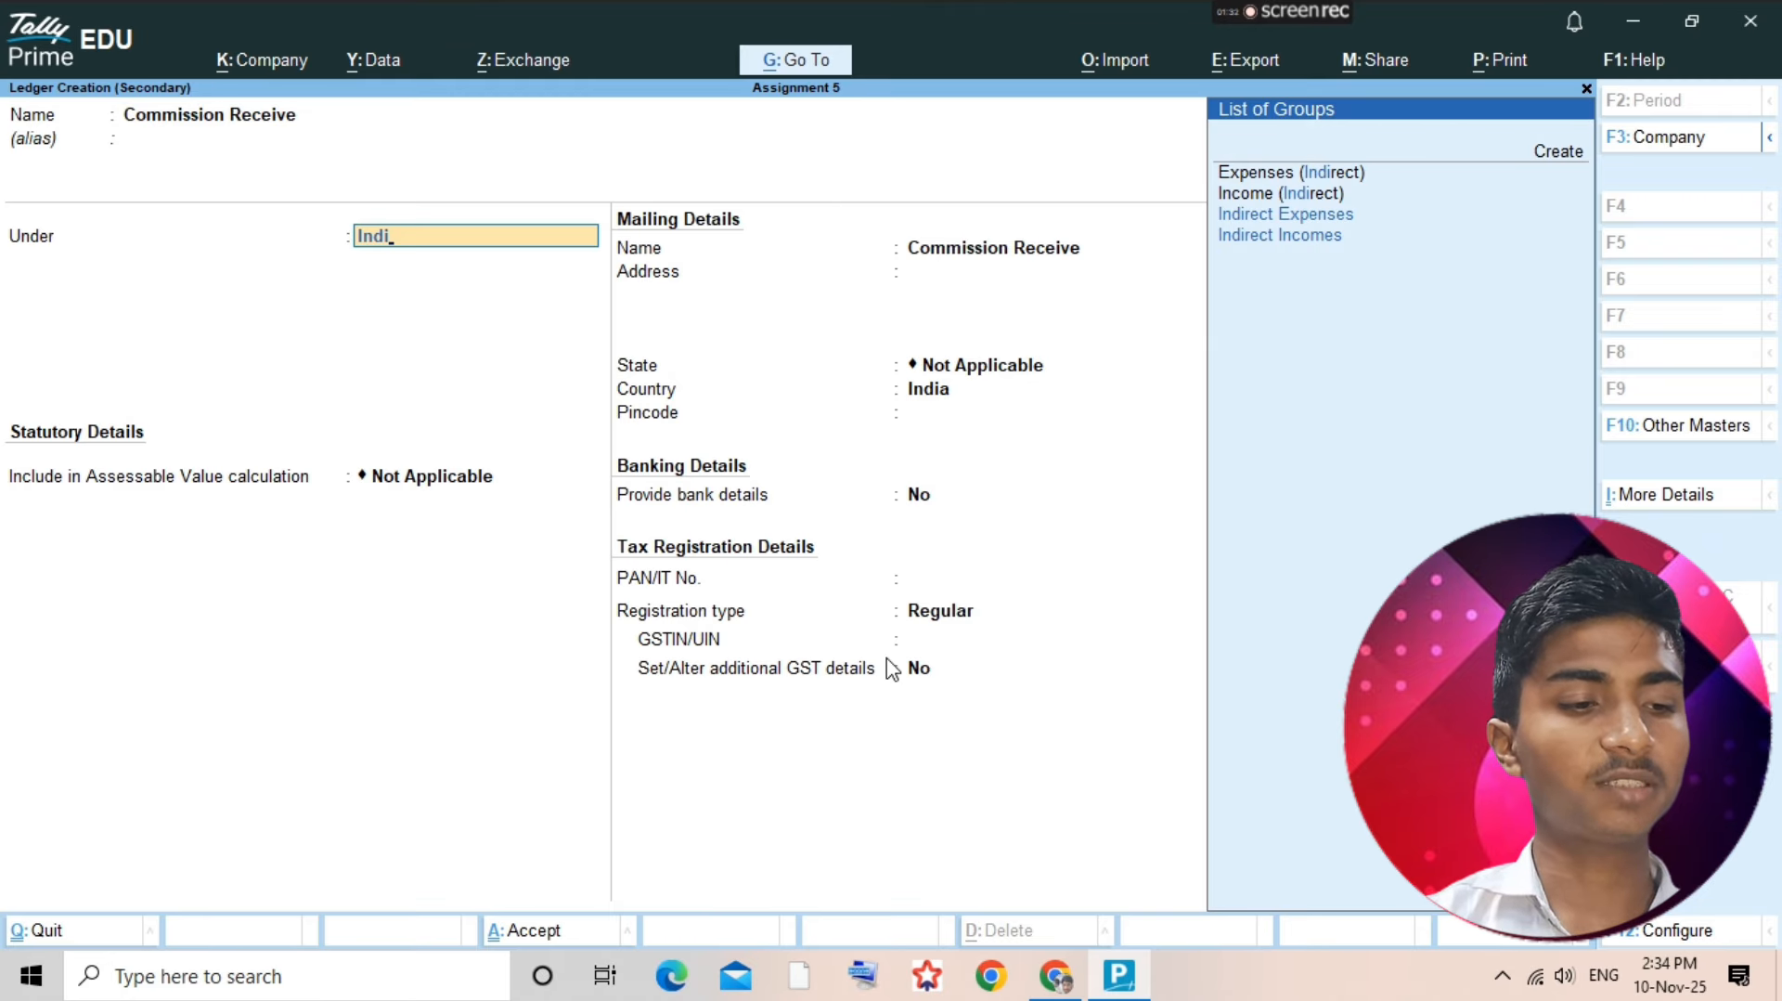
key(Down)
key(Down)
key(Return)
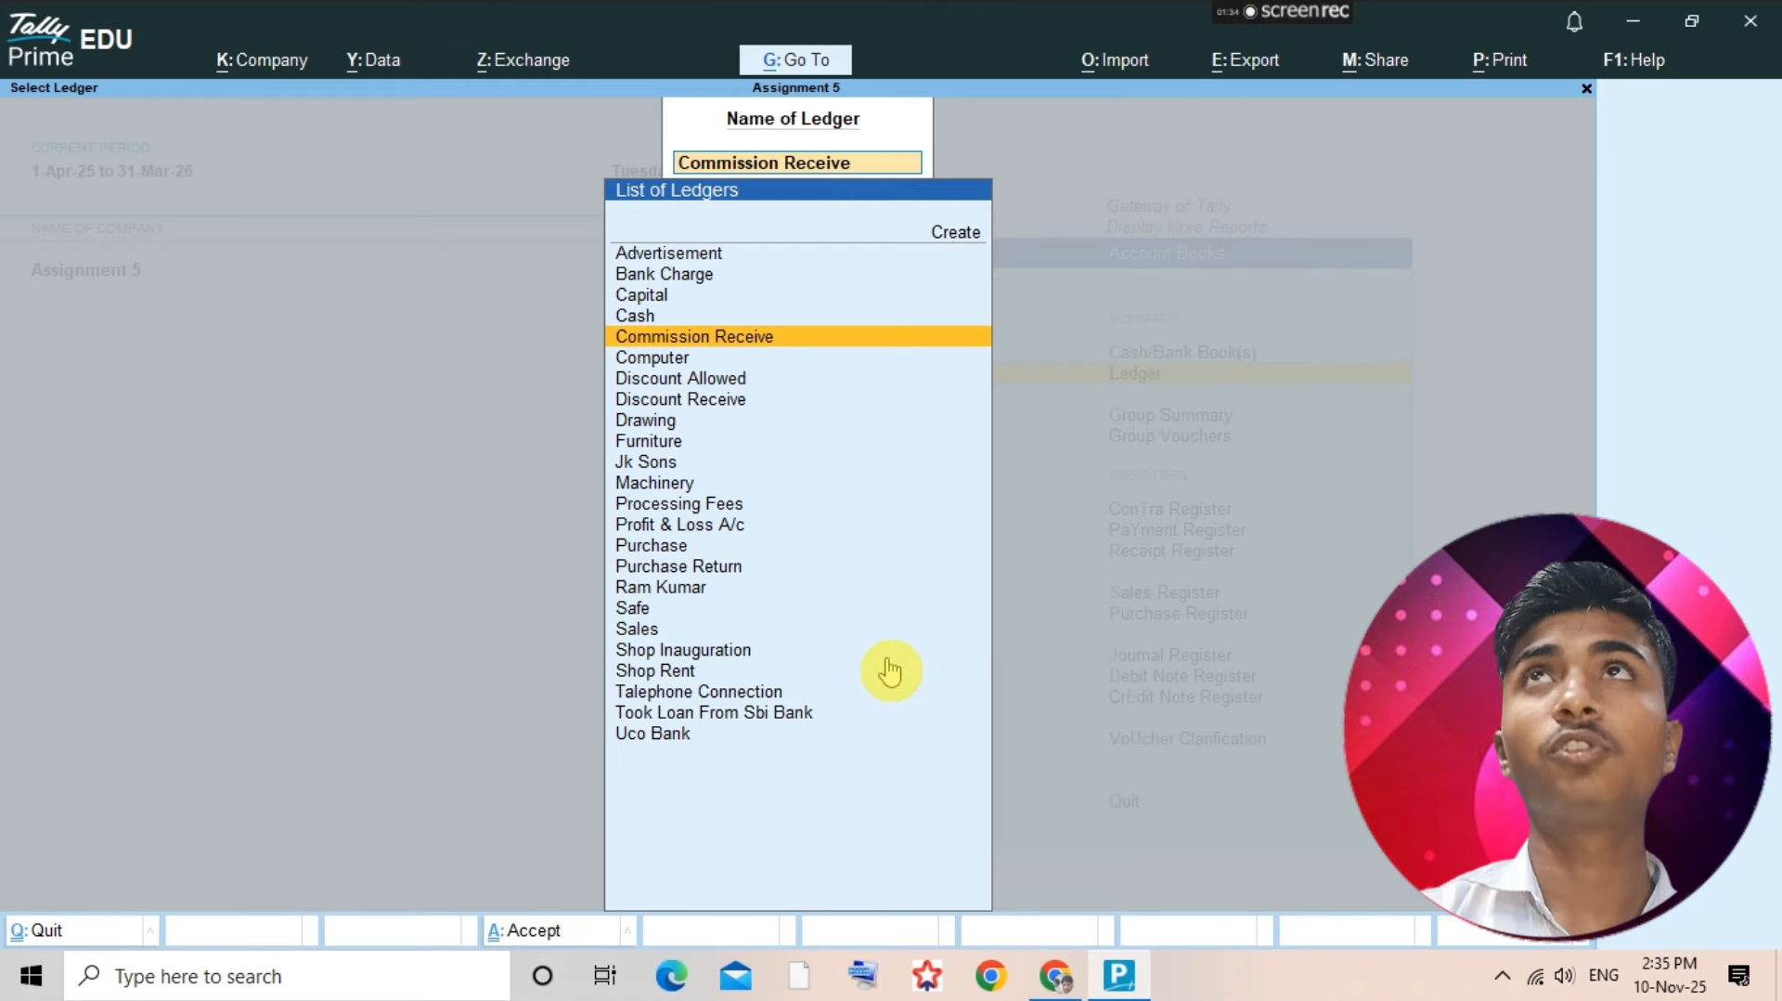
- Open the Commission Receive ledger report and start a new receipt voucher from it
key(Return)
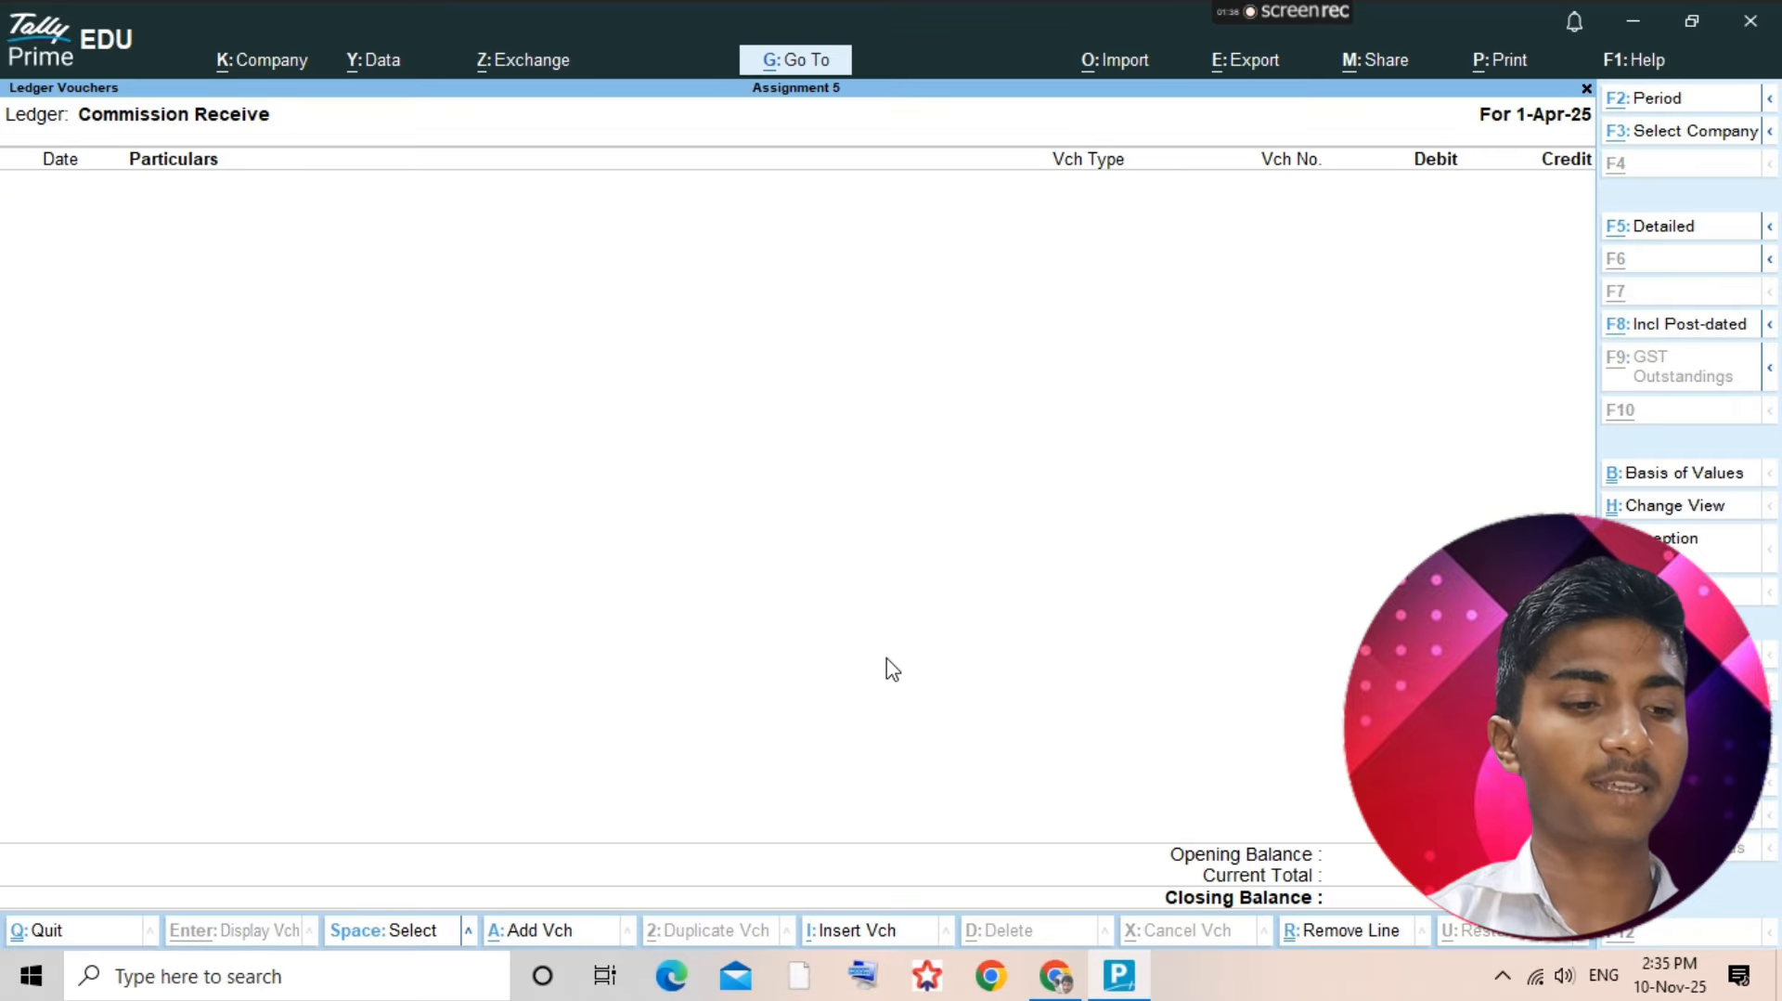
key(alt+a)
key(F5)
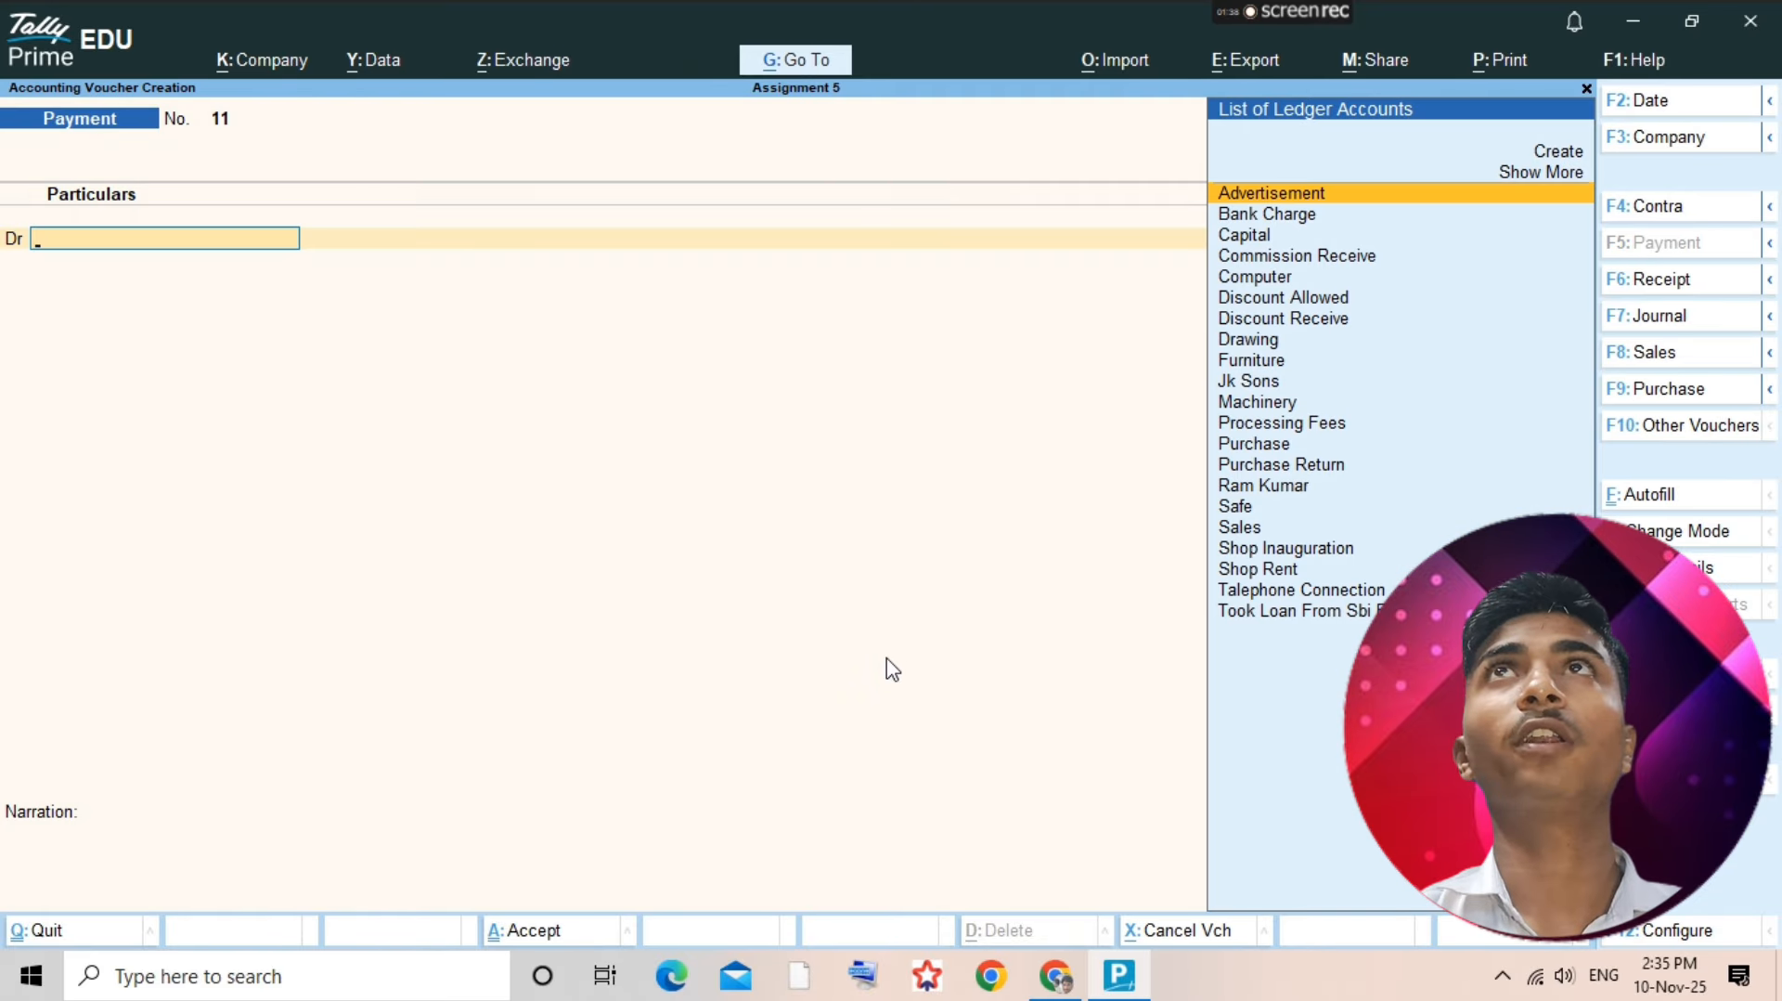
key(F6)
- Credit the Commission Receive ledger with 2,000 in the receipt voucher
text(comm)
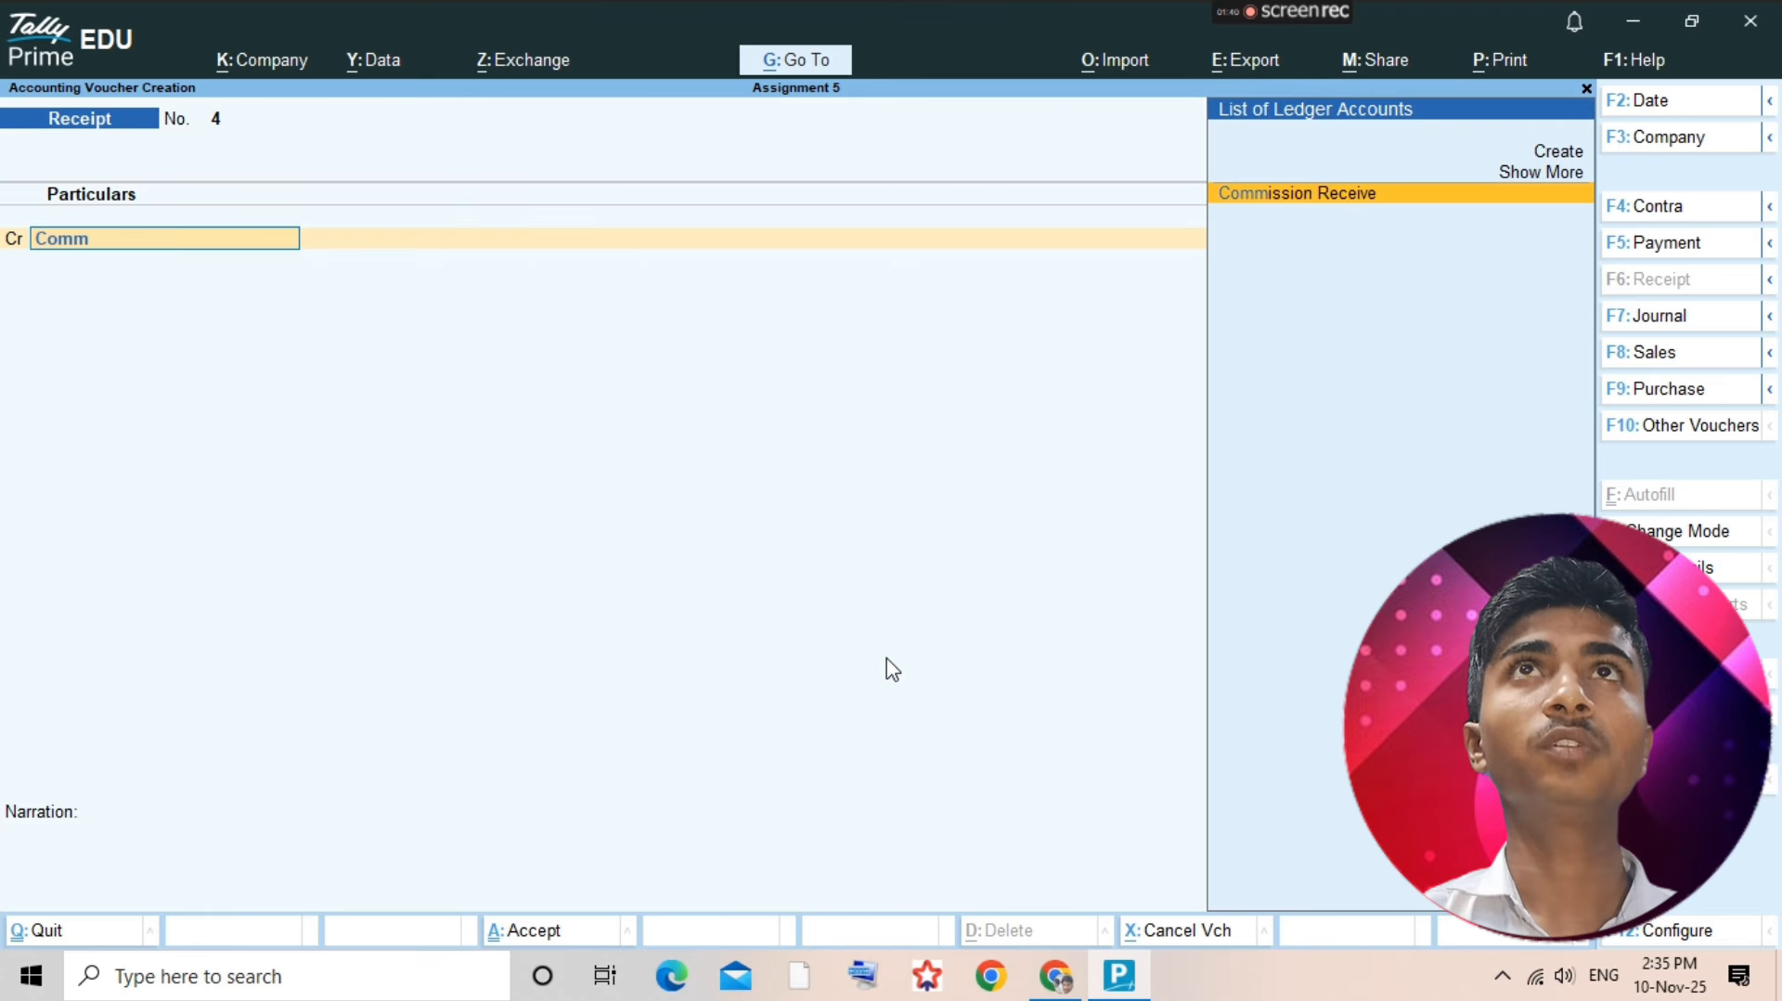
key(Return)
text(2000)
key(Return)
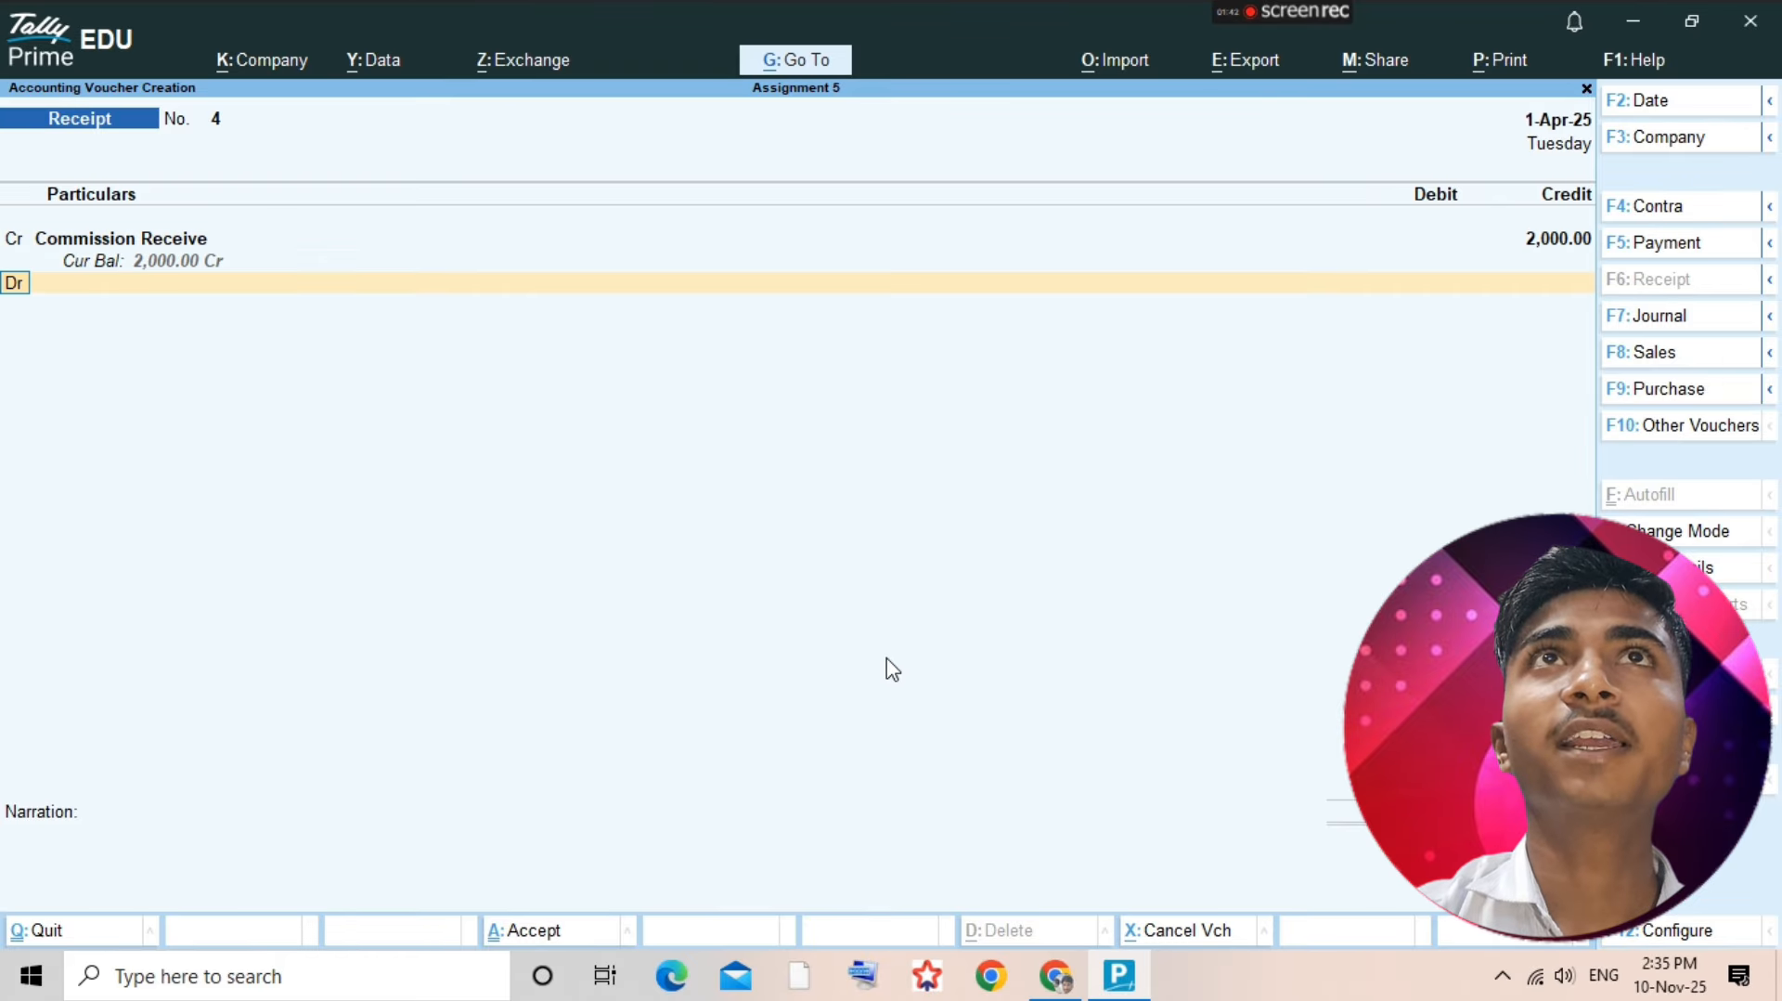
- Debit Cash with 2,000, save the commission receipt voucher and return to the ledger selection
text(Cash)
key(Return)
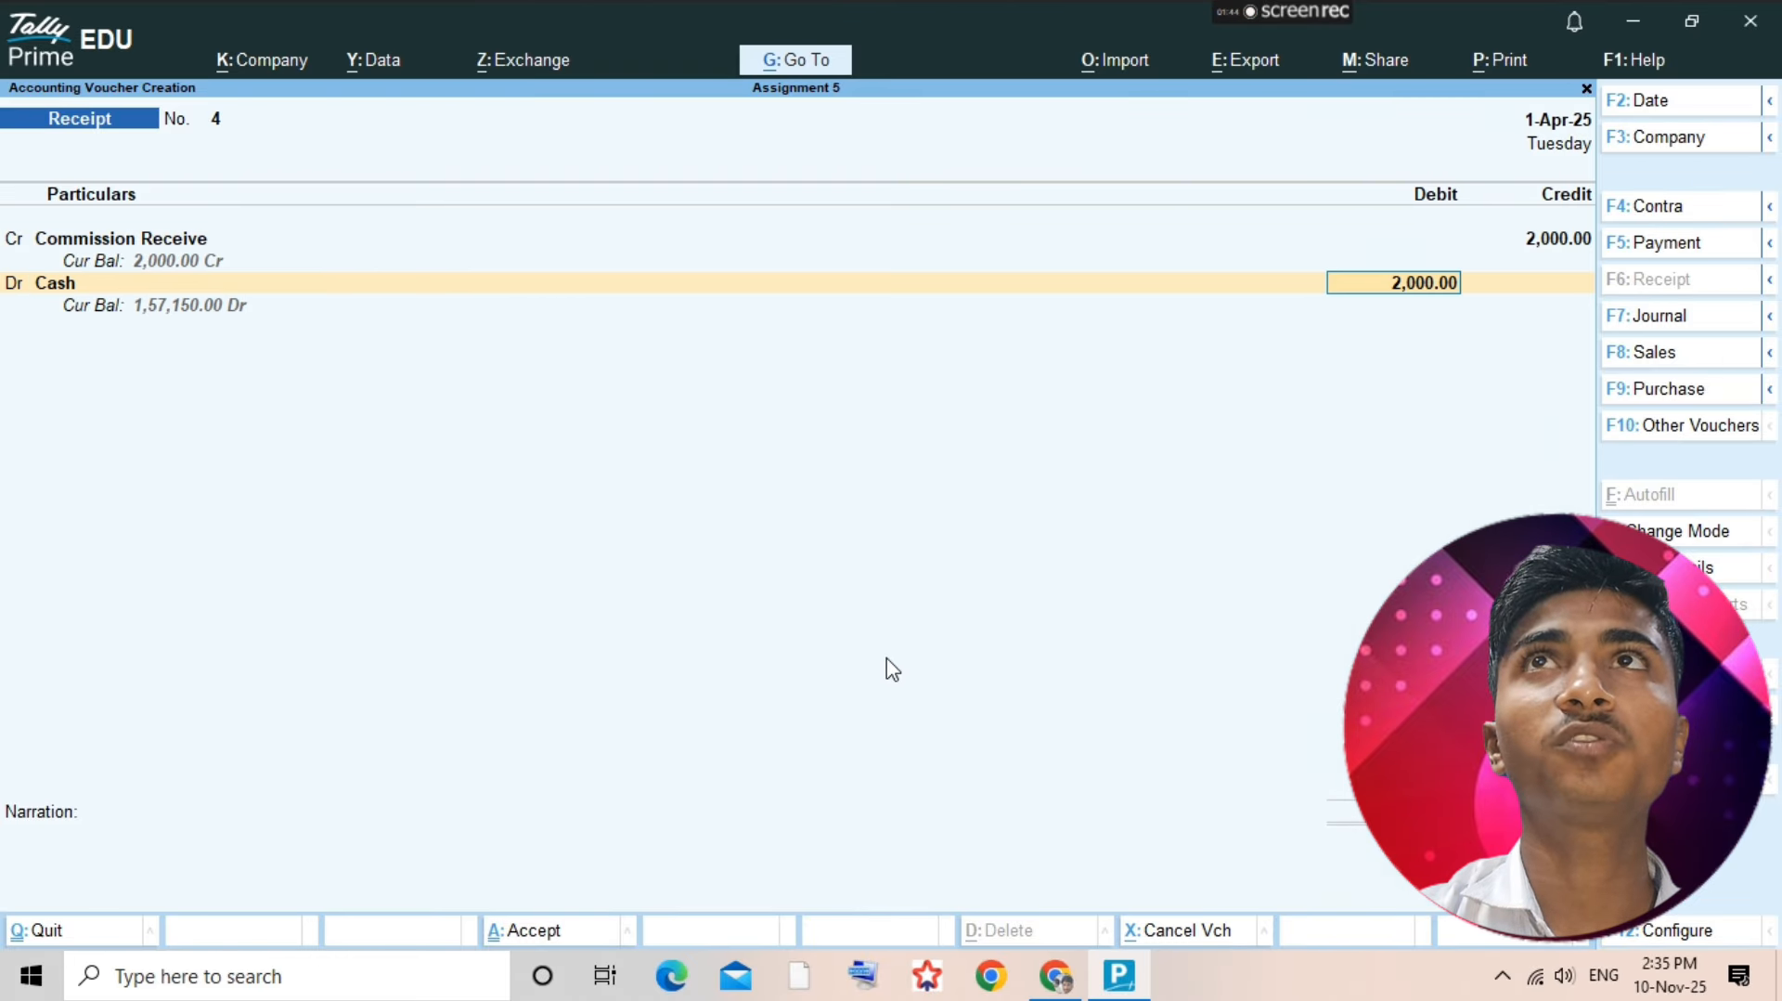
key(ctrl+a)
key(Escape)
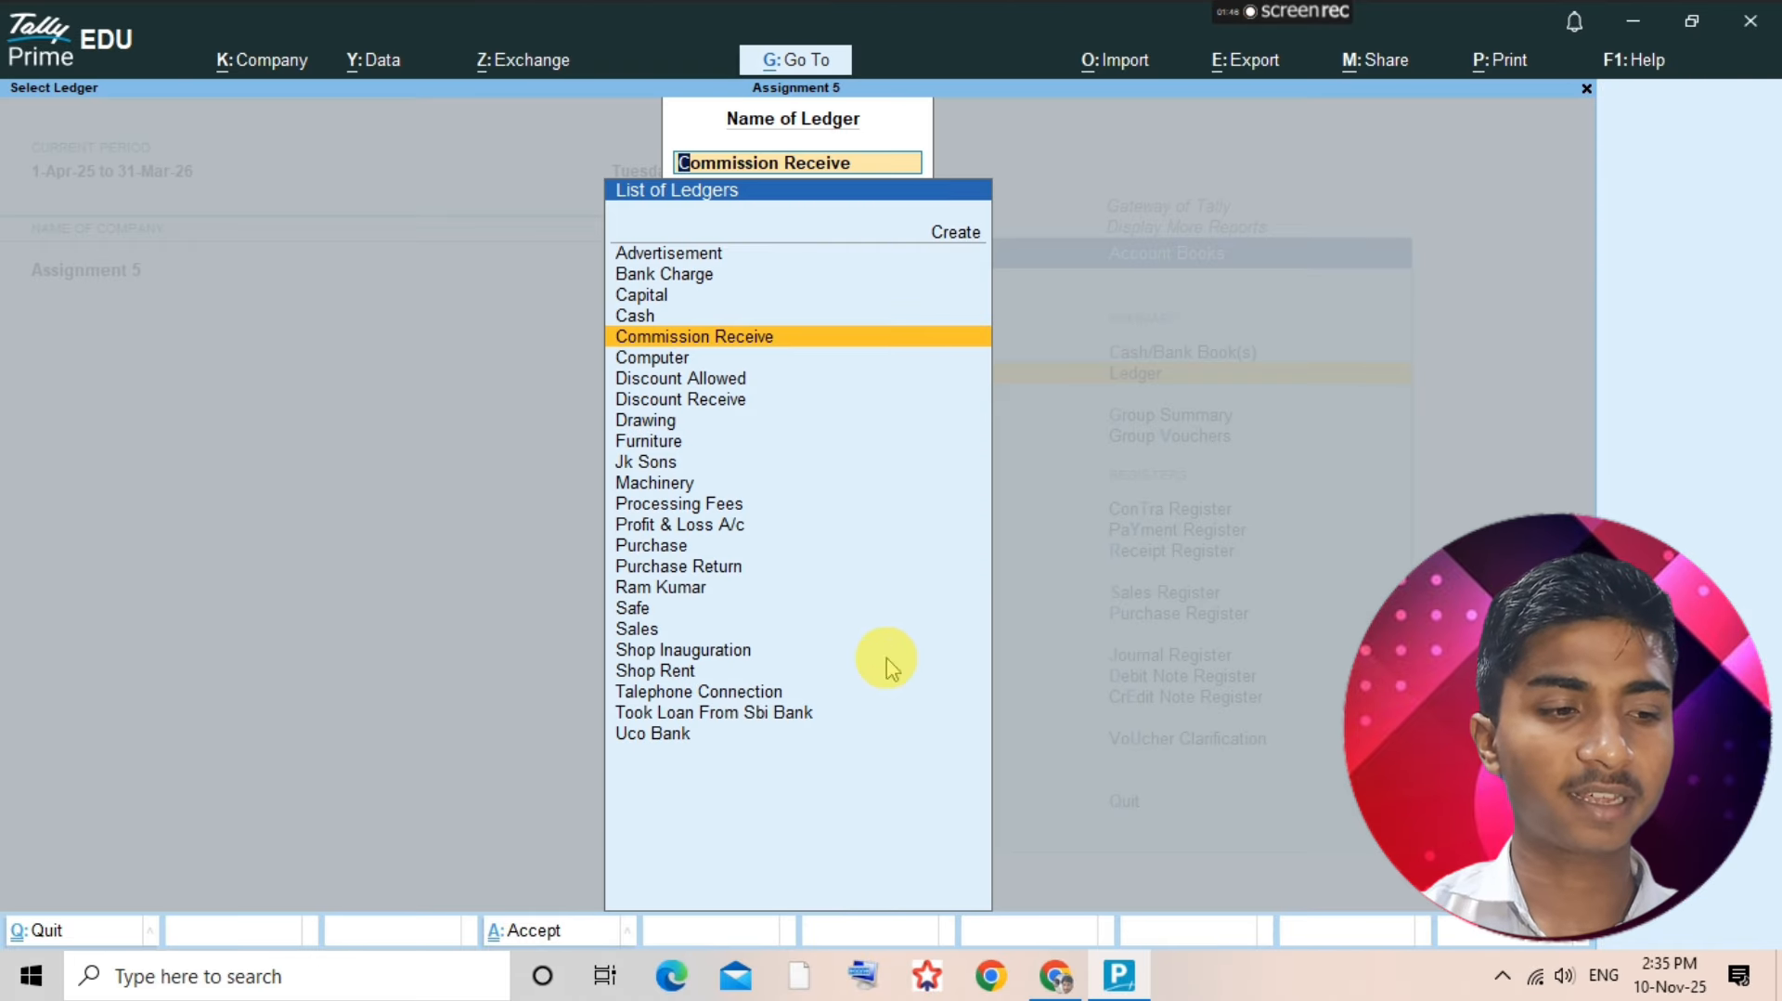
- Check the PDF's 19-5-2018 UCO Bank cash withdrawal, open the Uco Bank ledger report and start a new contra voucher from it
key(alt+Tab)
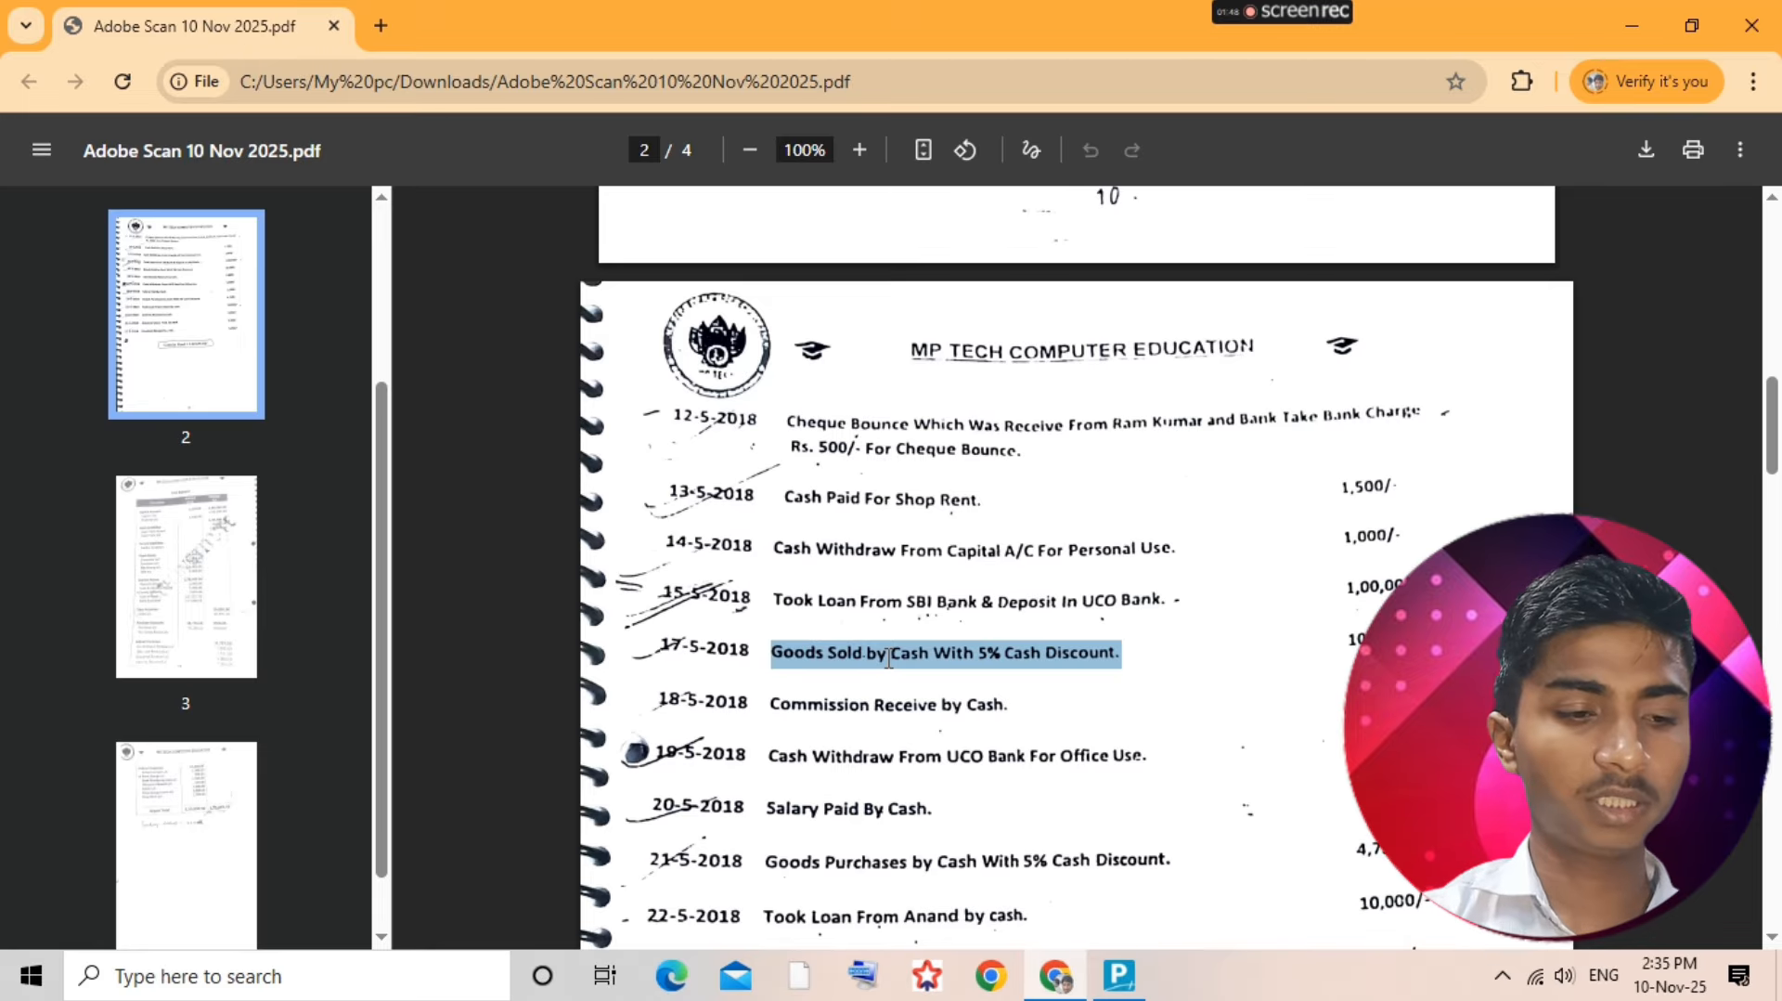
drag(767, 756, 1305, 750)
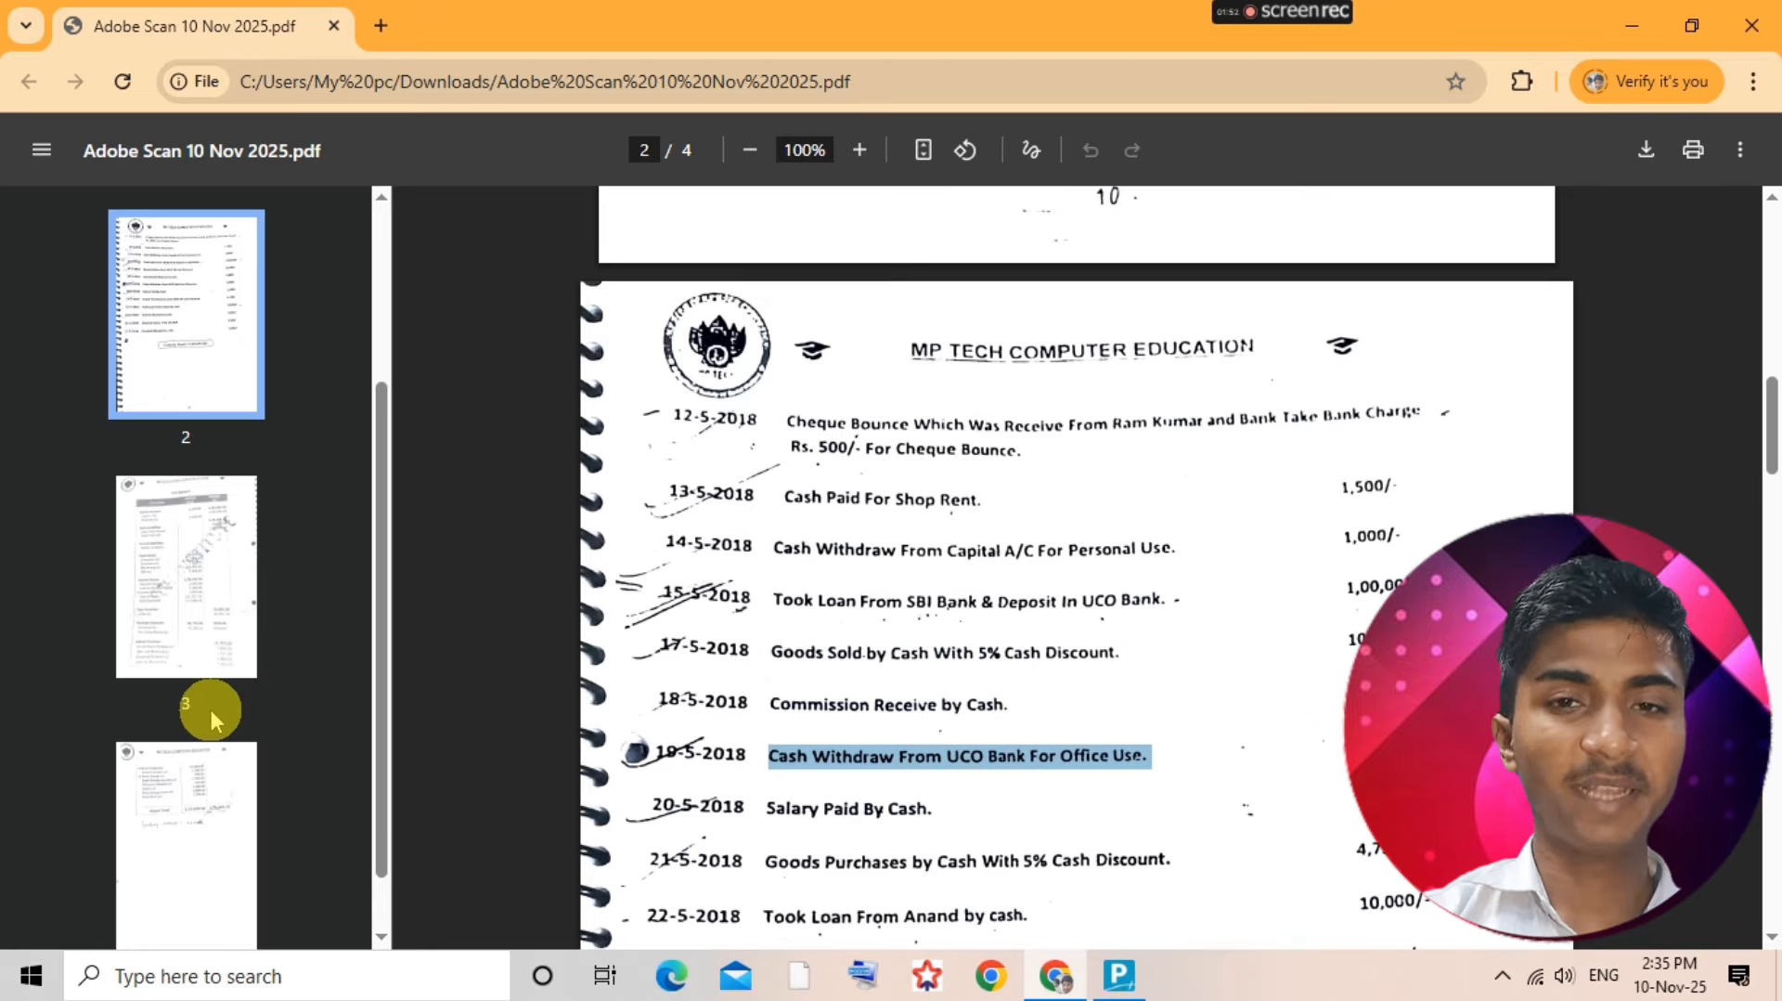
key(alt+Tab)
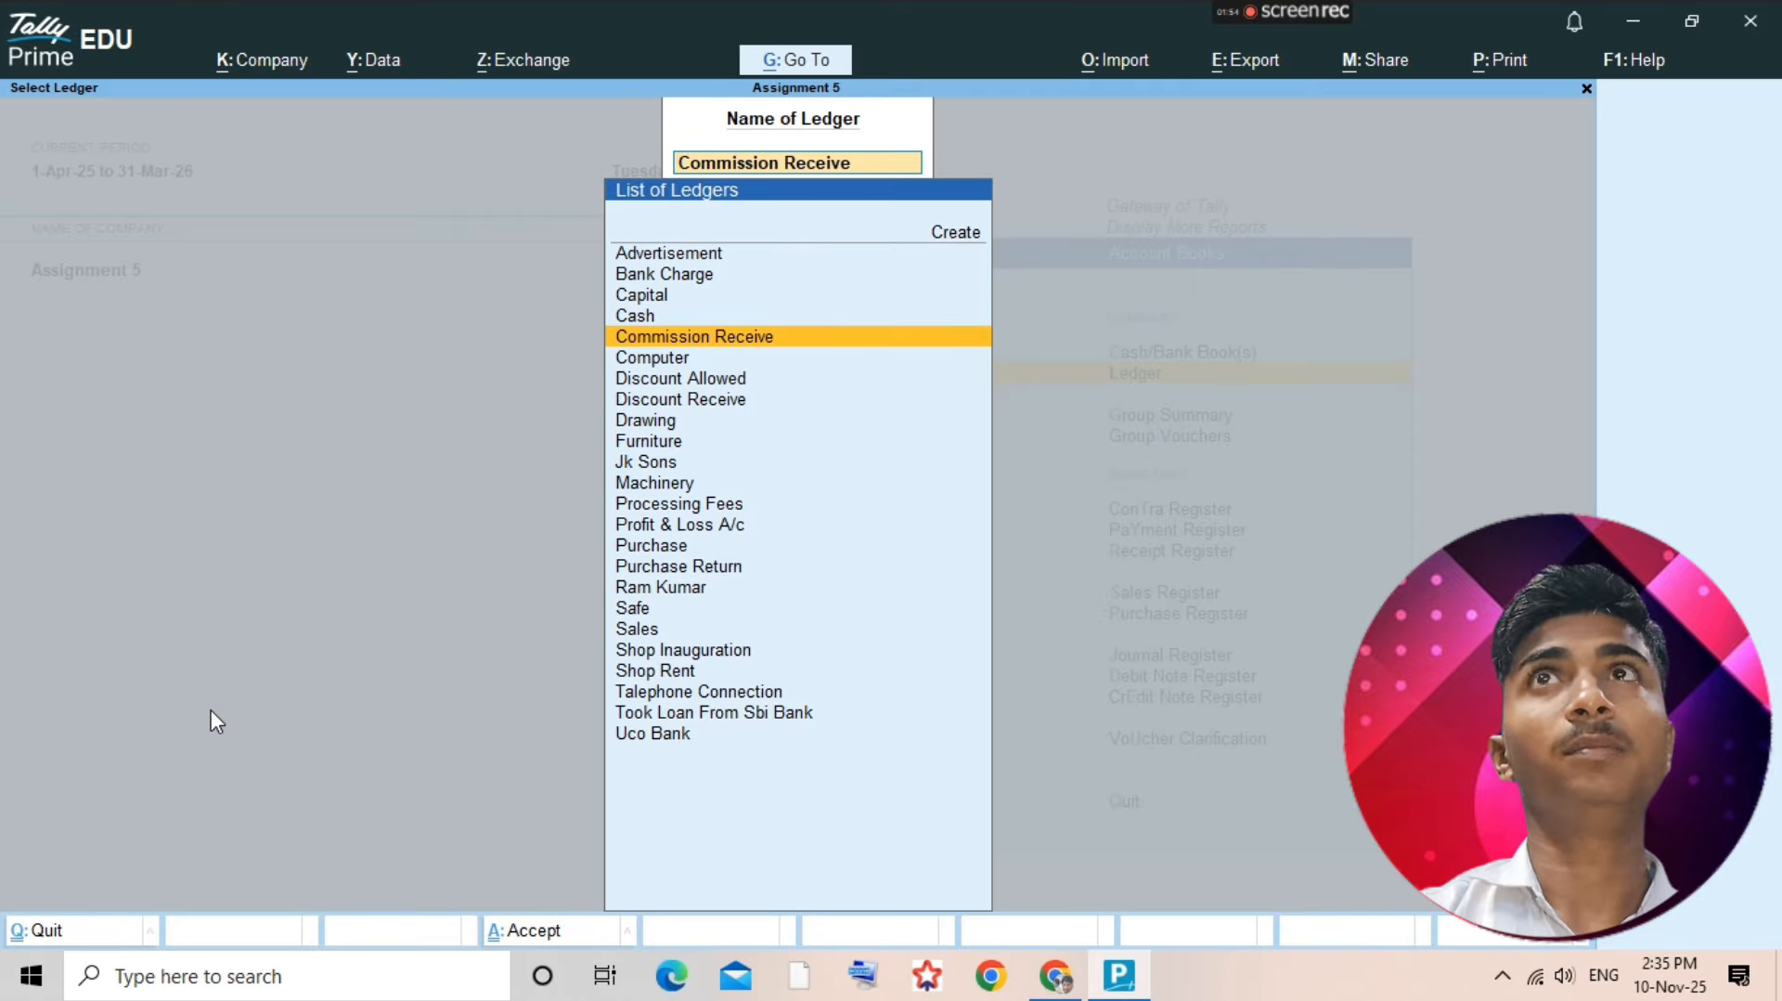
text(uco)
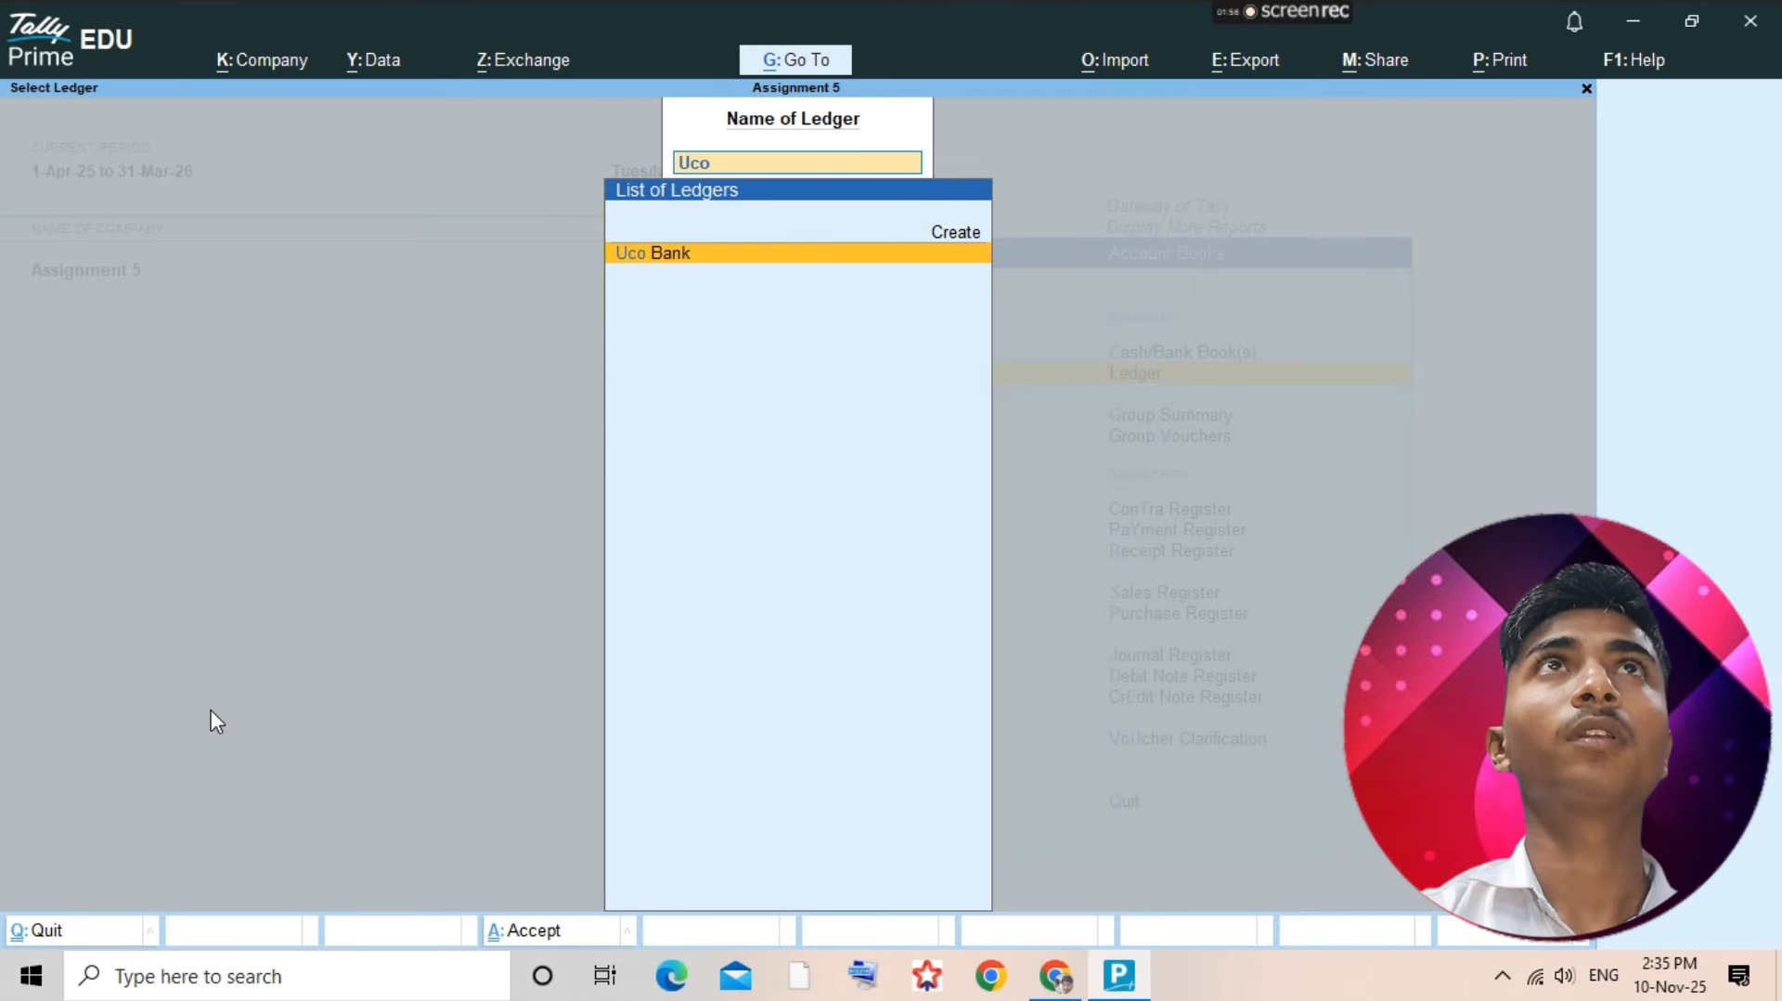
key(Return)
click(215, 721)
key(alt+a)
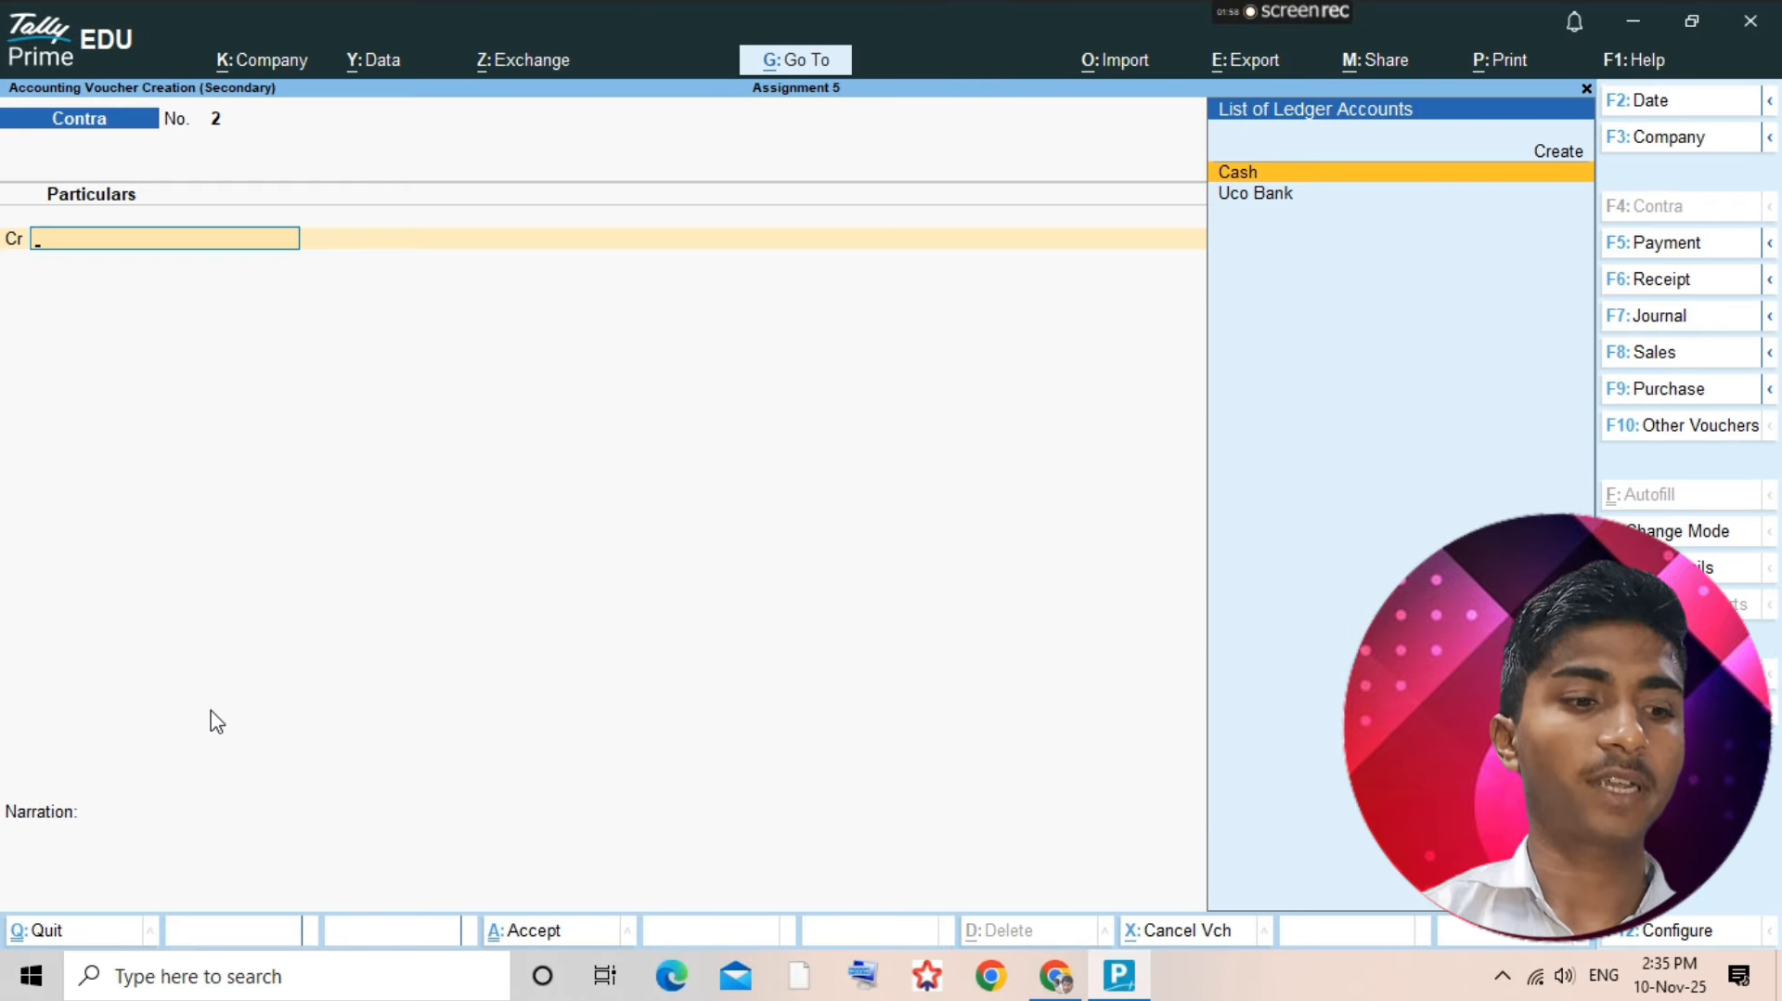
- Credit Uco Bank with 5,000 in the contra voucher and accept the bank allocation as a cheque without an instrument number
text(uco)
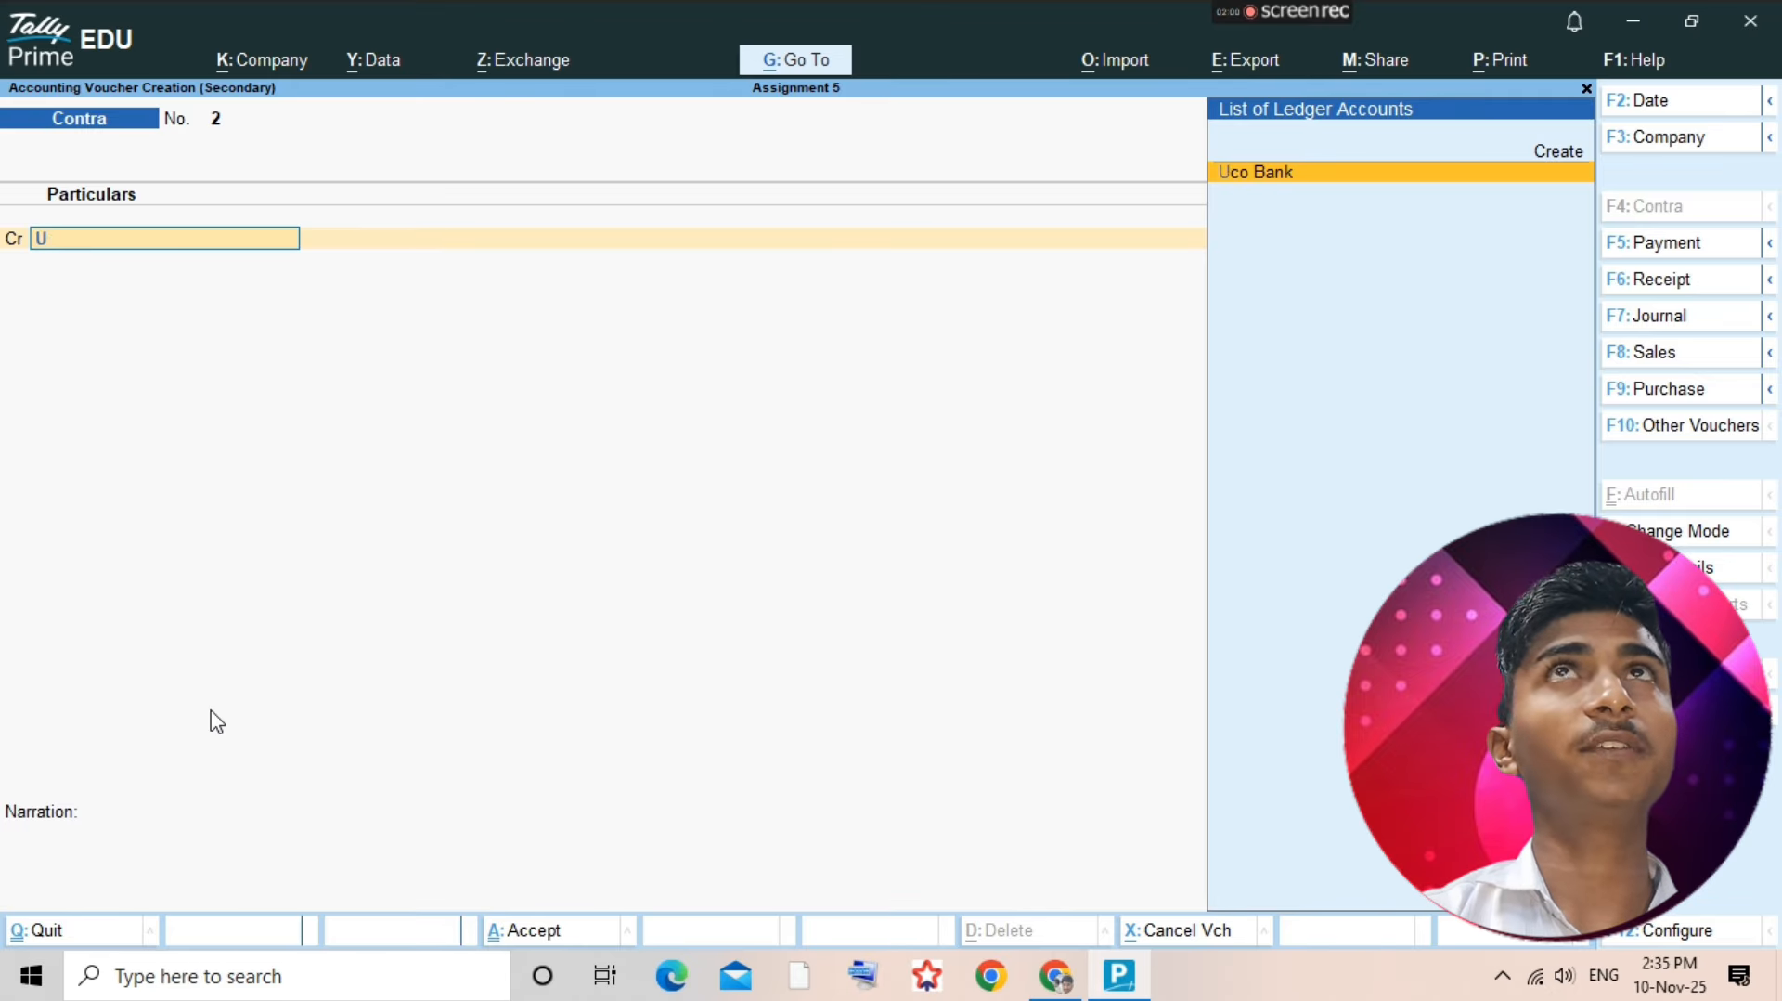
key(Return)
text(5,000)
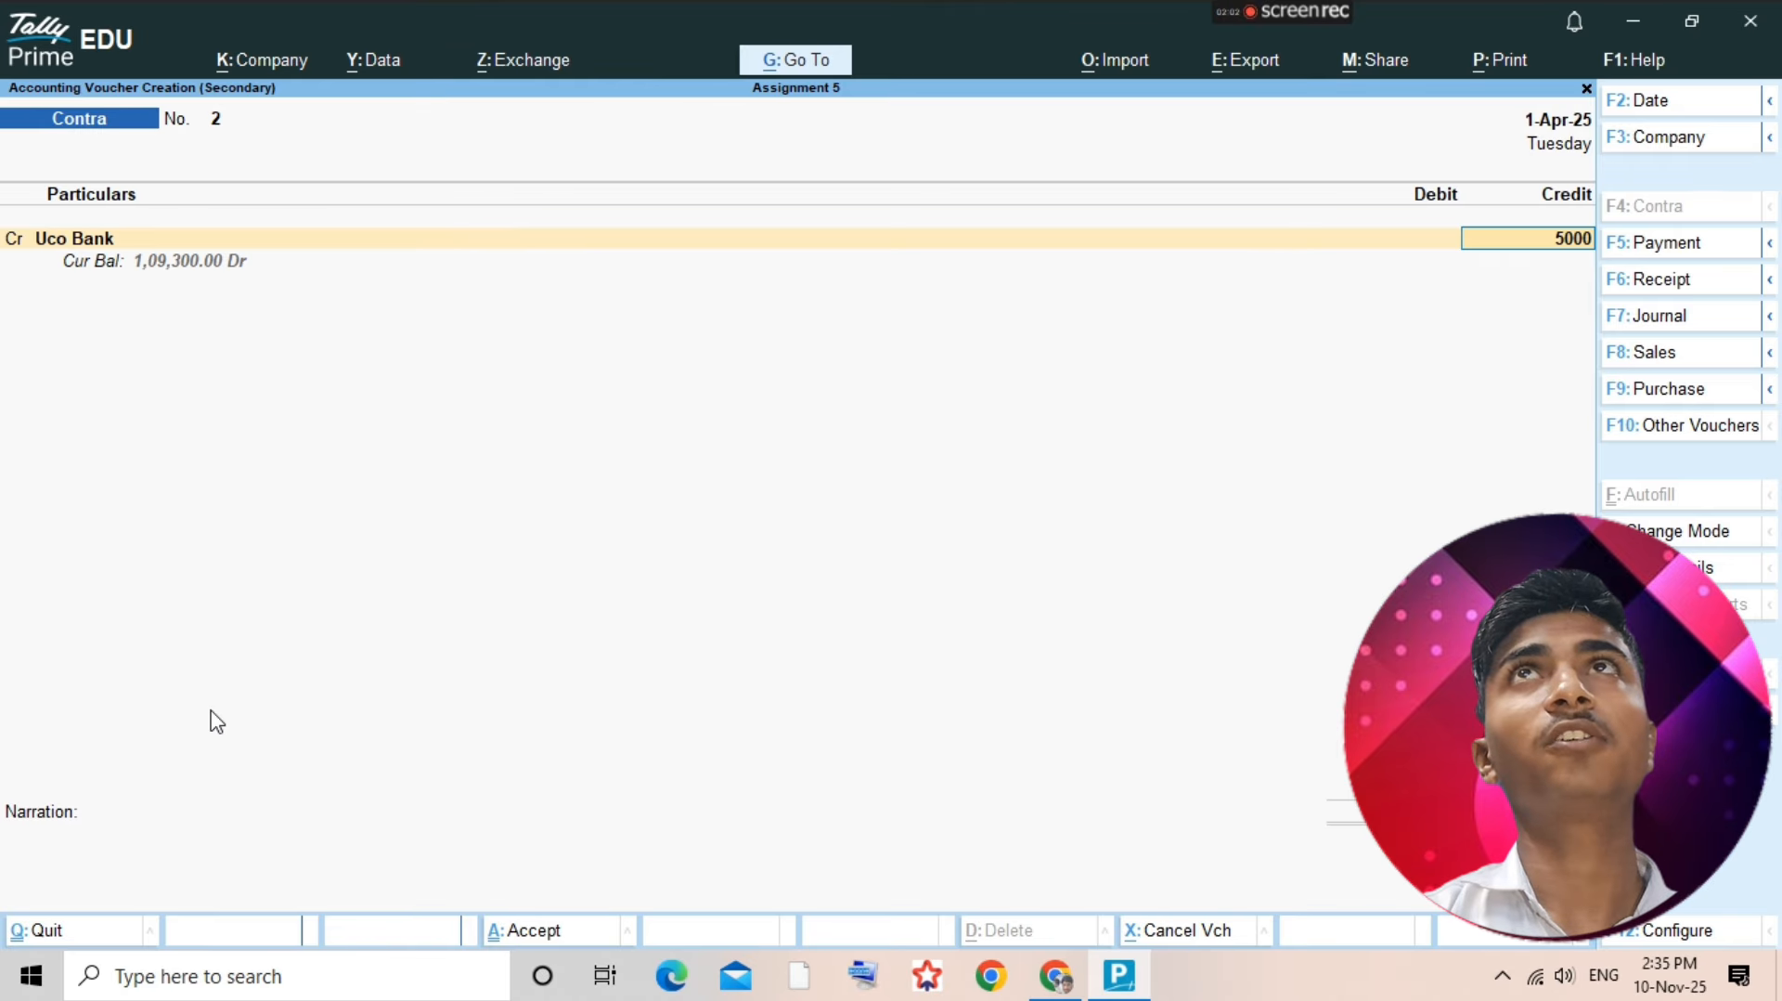
key(Return)
key(Return)
key(Return)
key(Return)
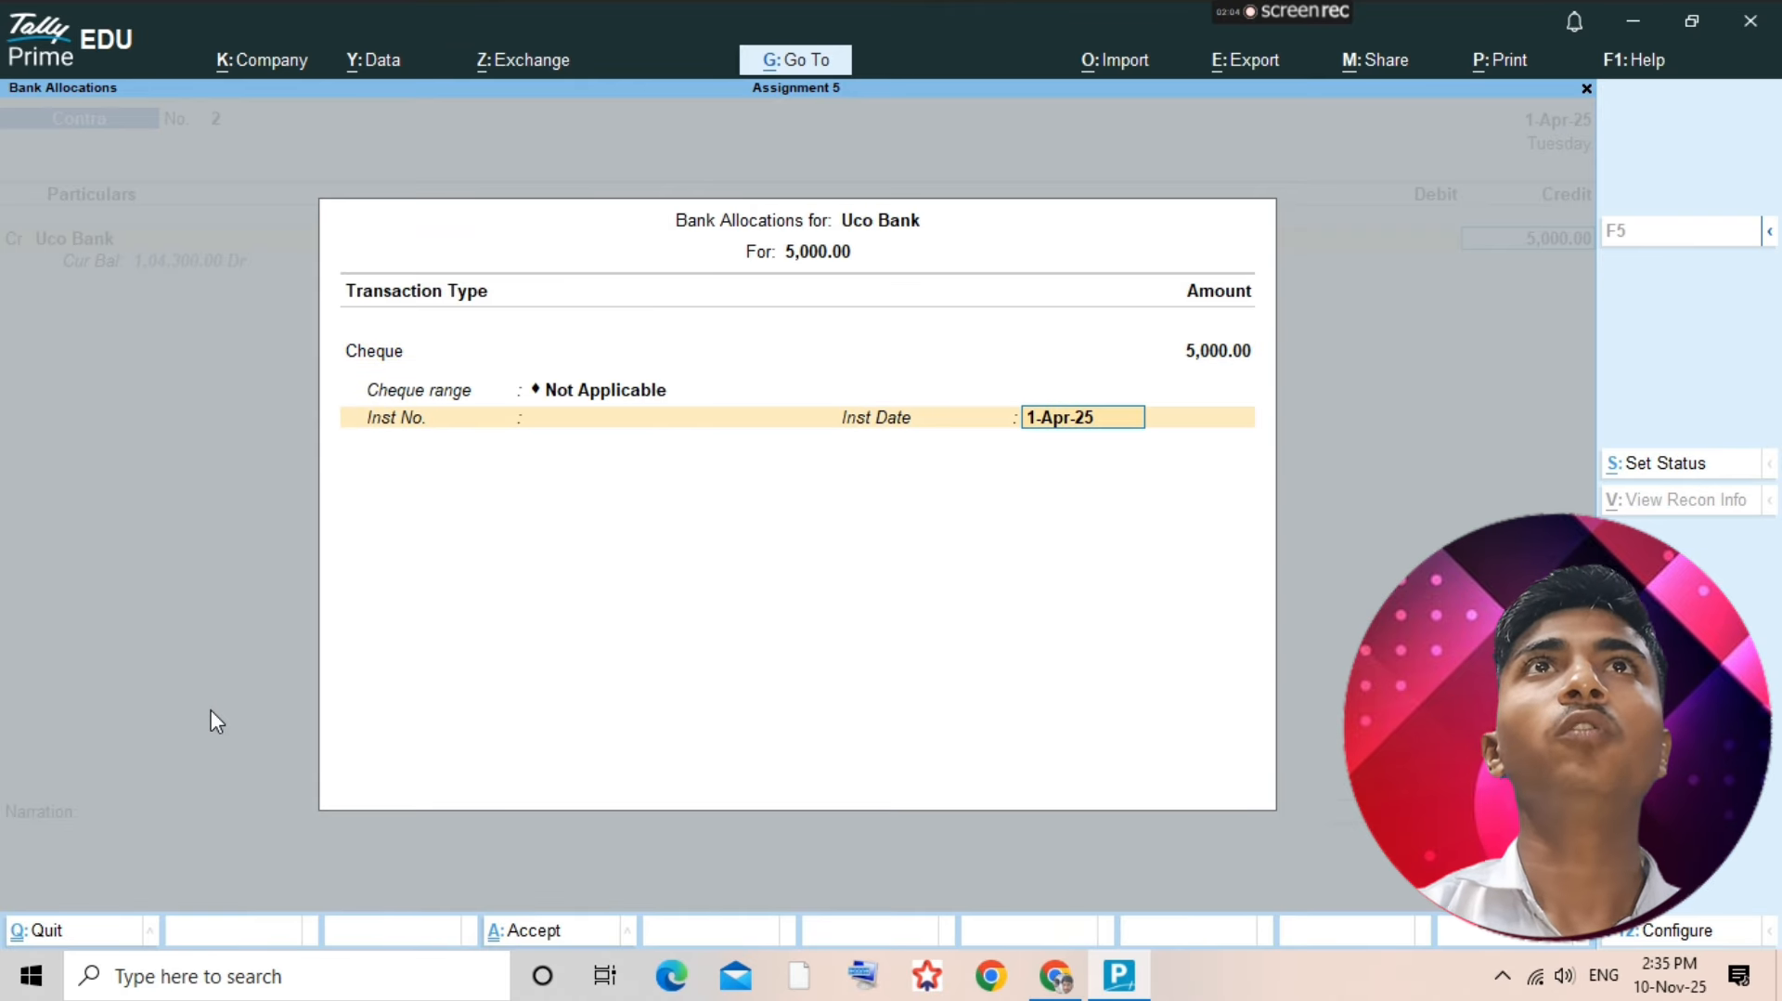
key(Return)
key(Return)
- Debit Cash with 5,000, save the bank withdrawal contra voucher and return to the ledger selection
text(Ash)
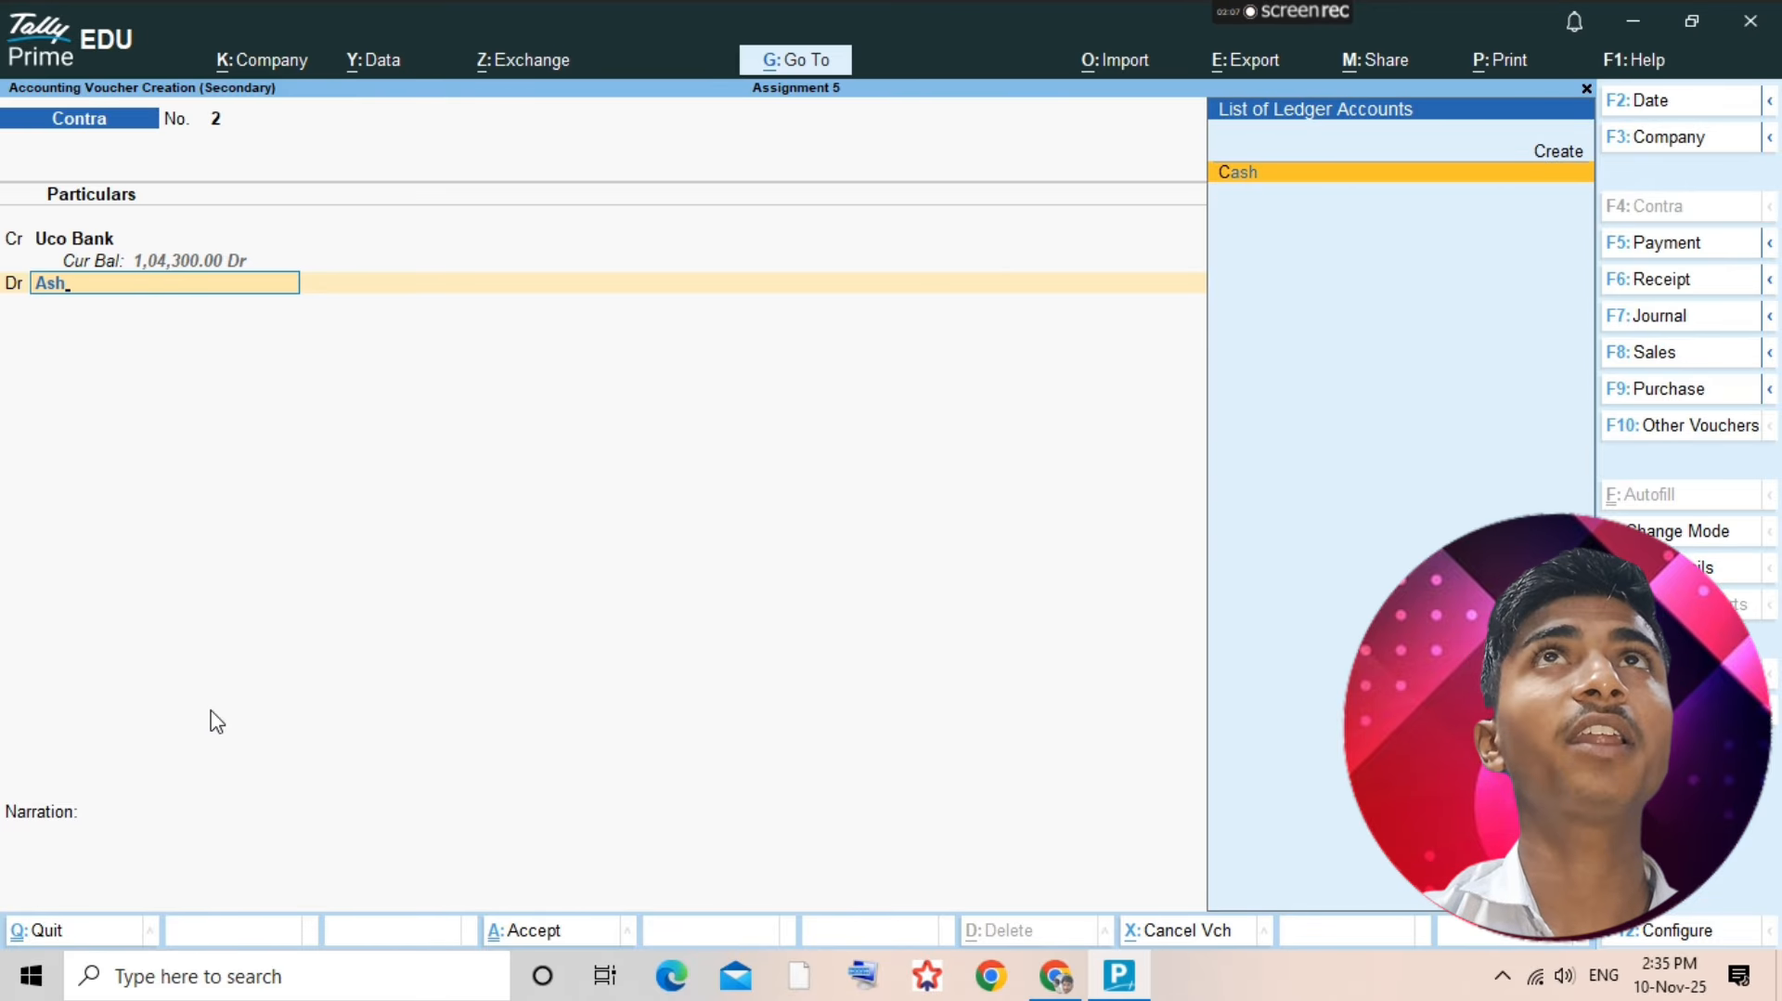
key(Return)
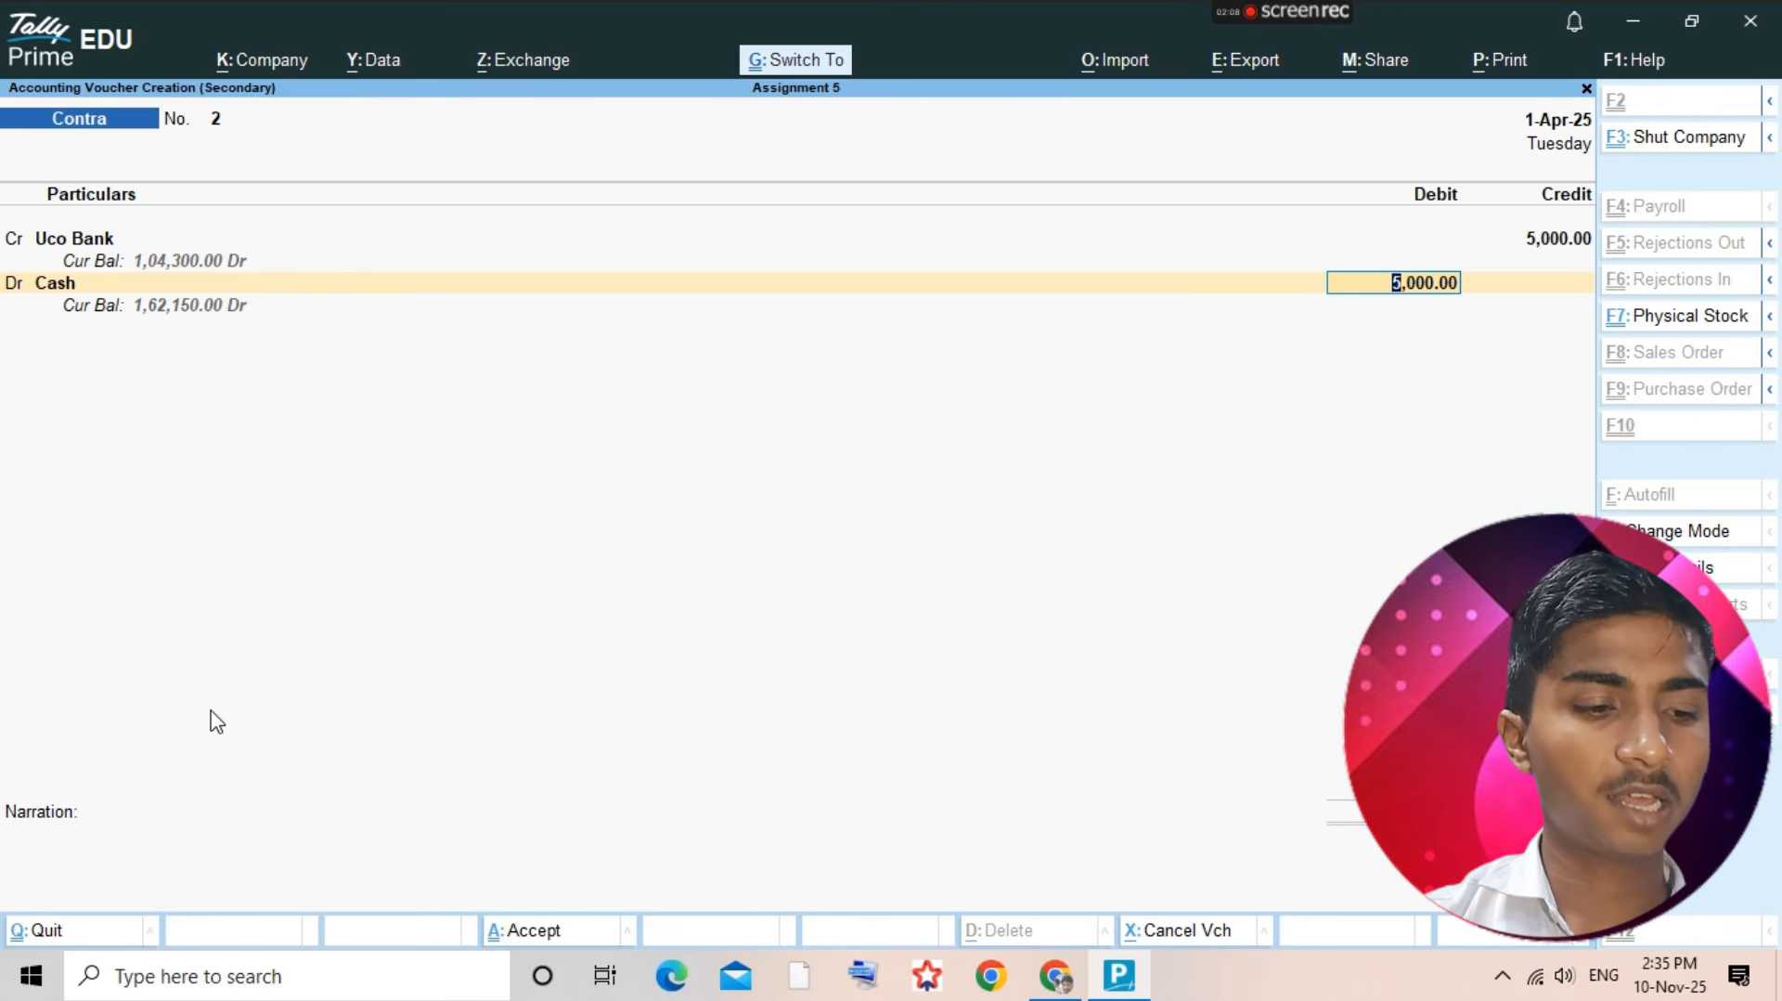
key(ctrl+a)
key(Escape)
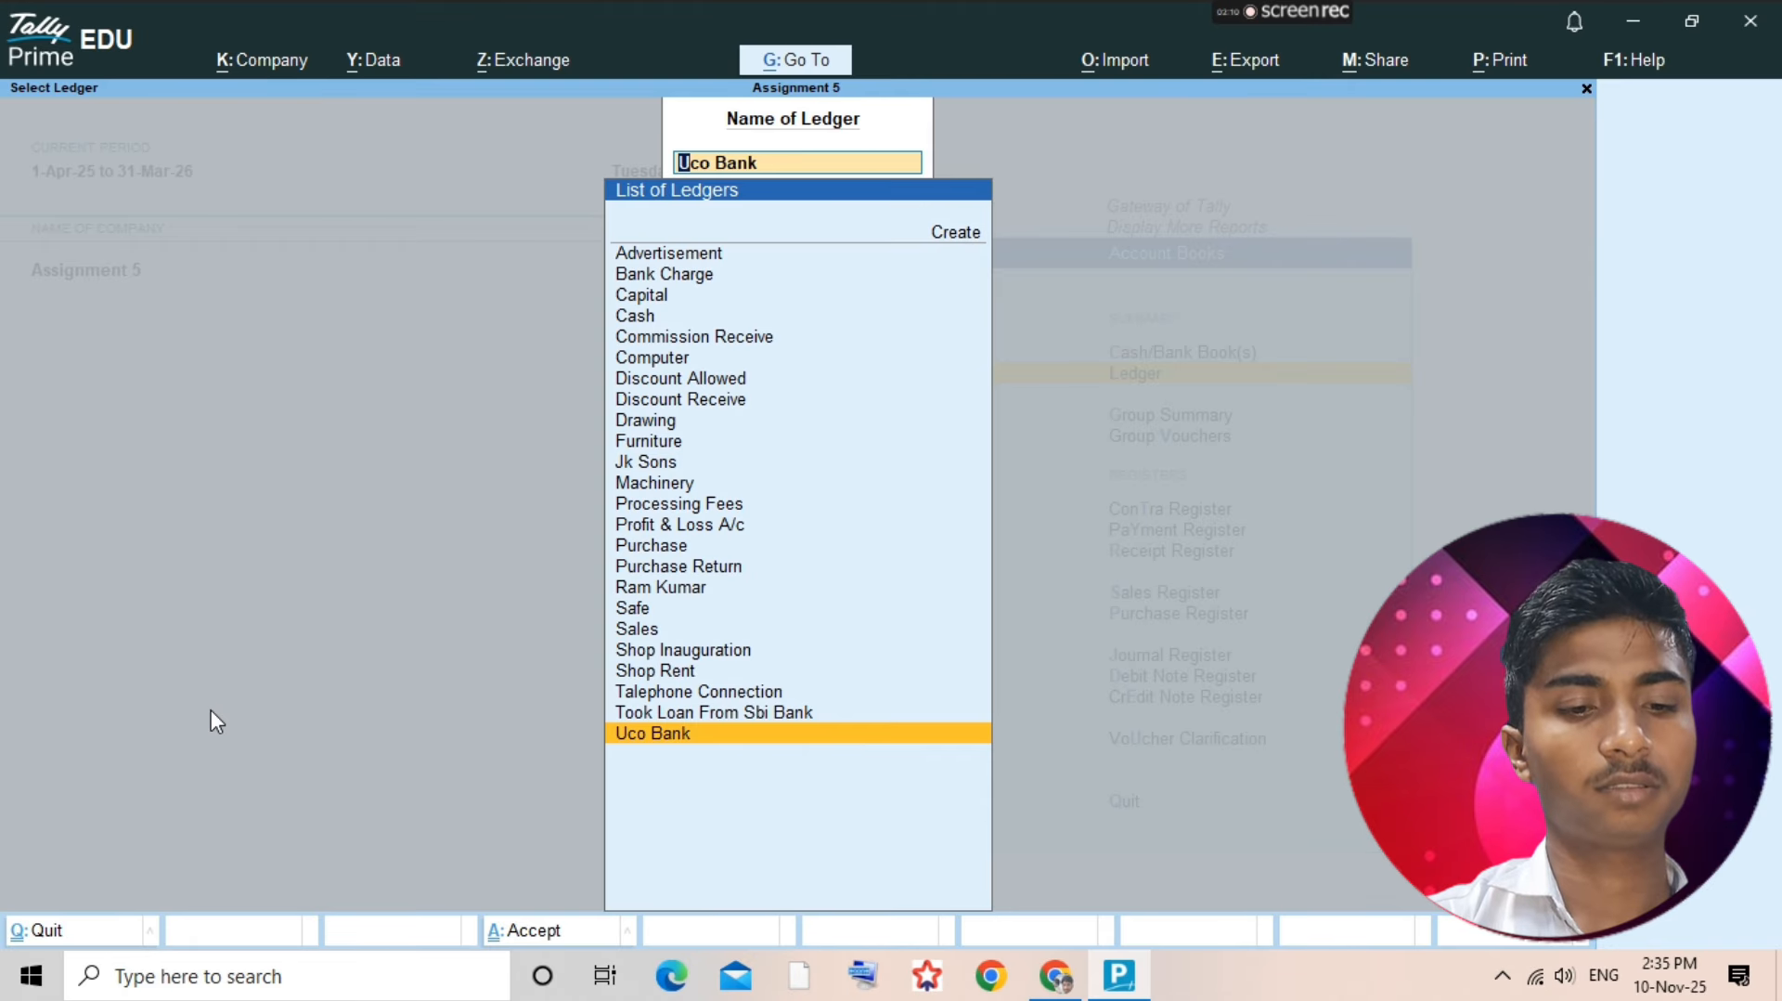
- Create a ledger named Salary under Indirect Expenses and save it
key(alt+Tab)
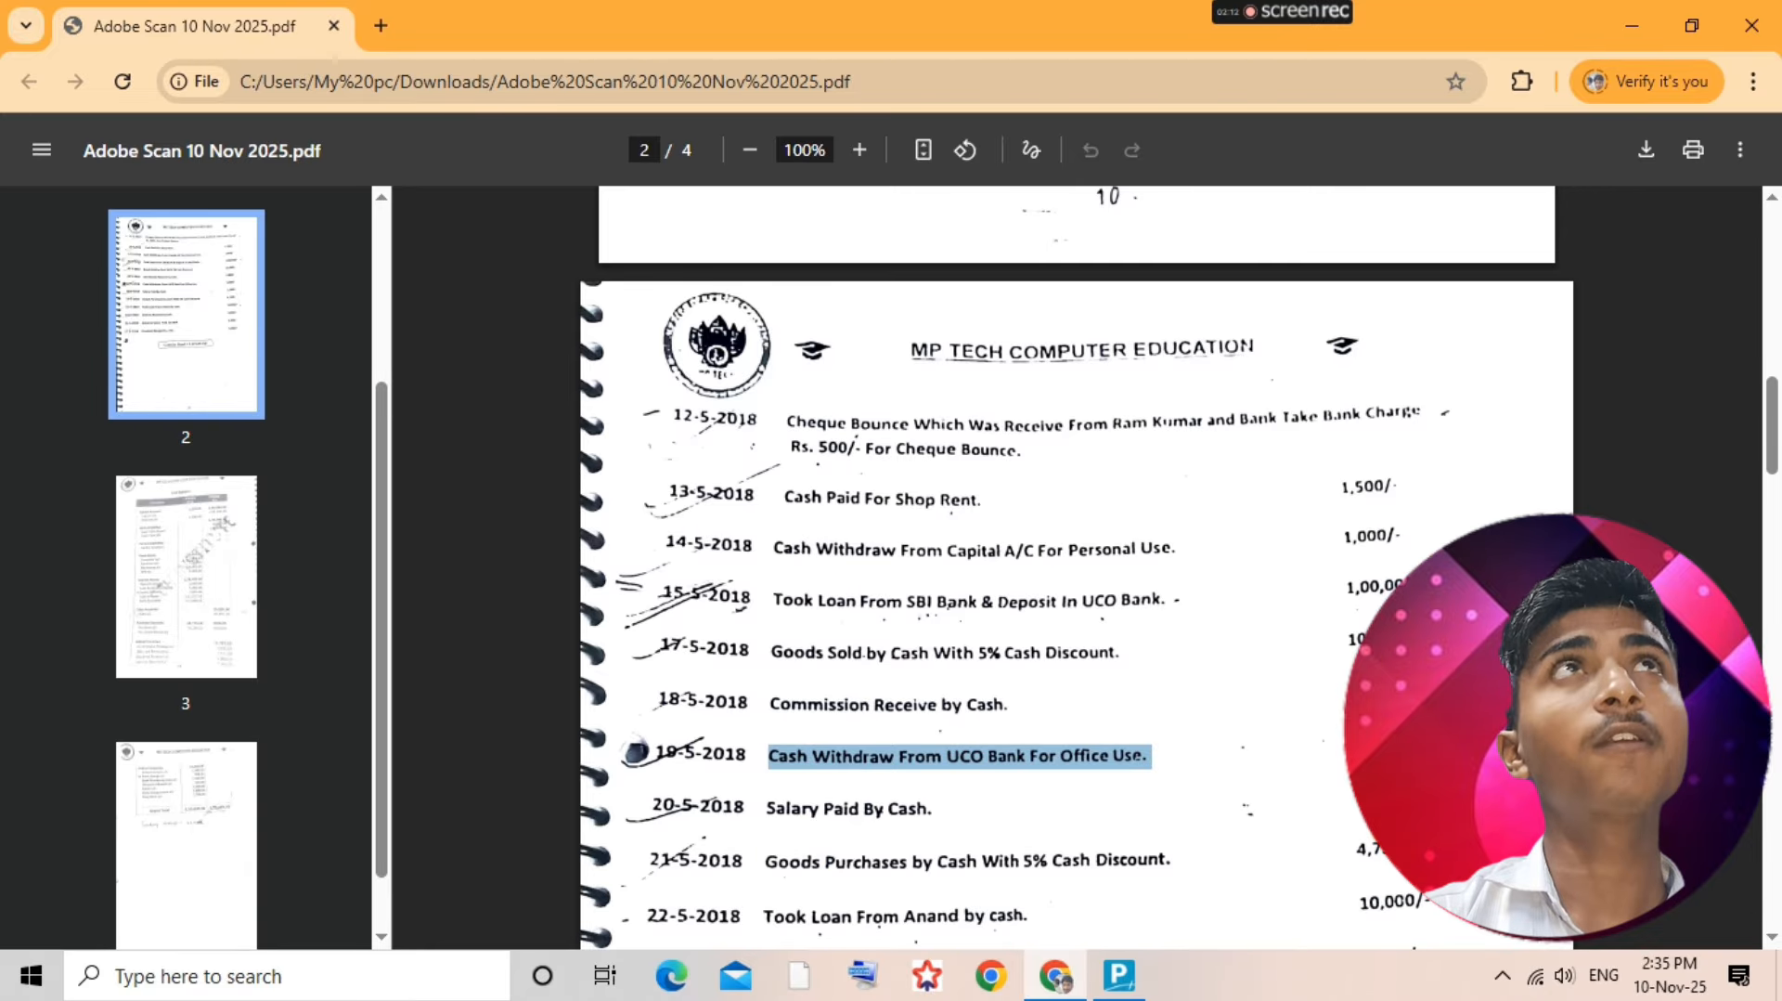
key(alt+Tab)
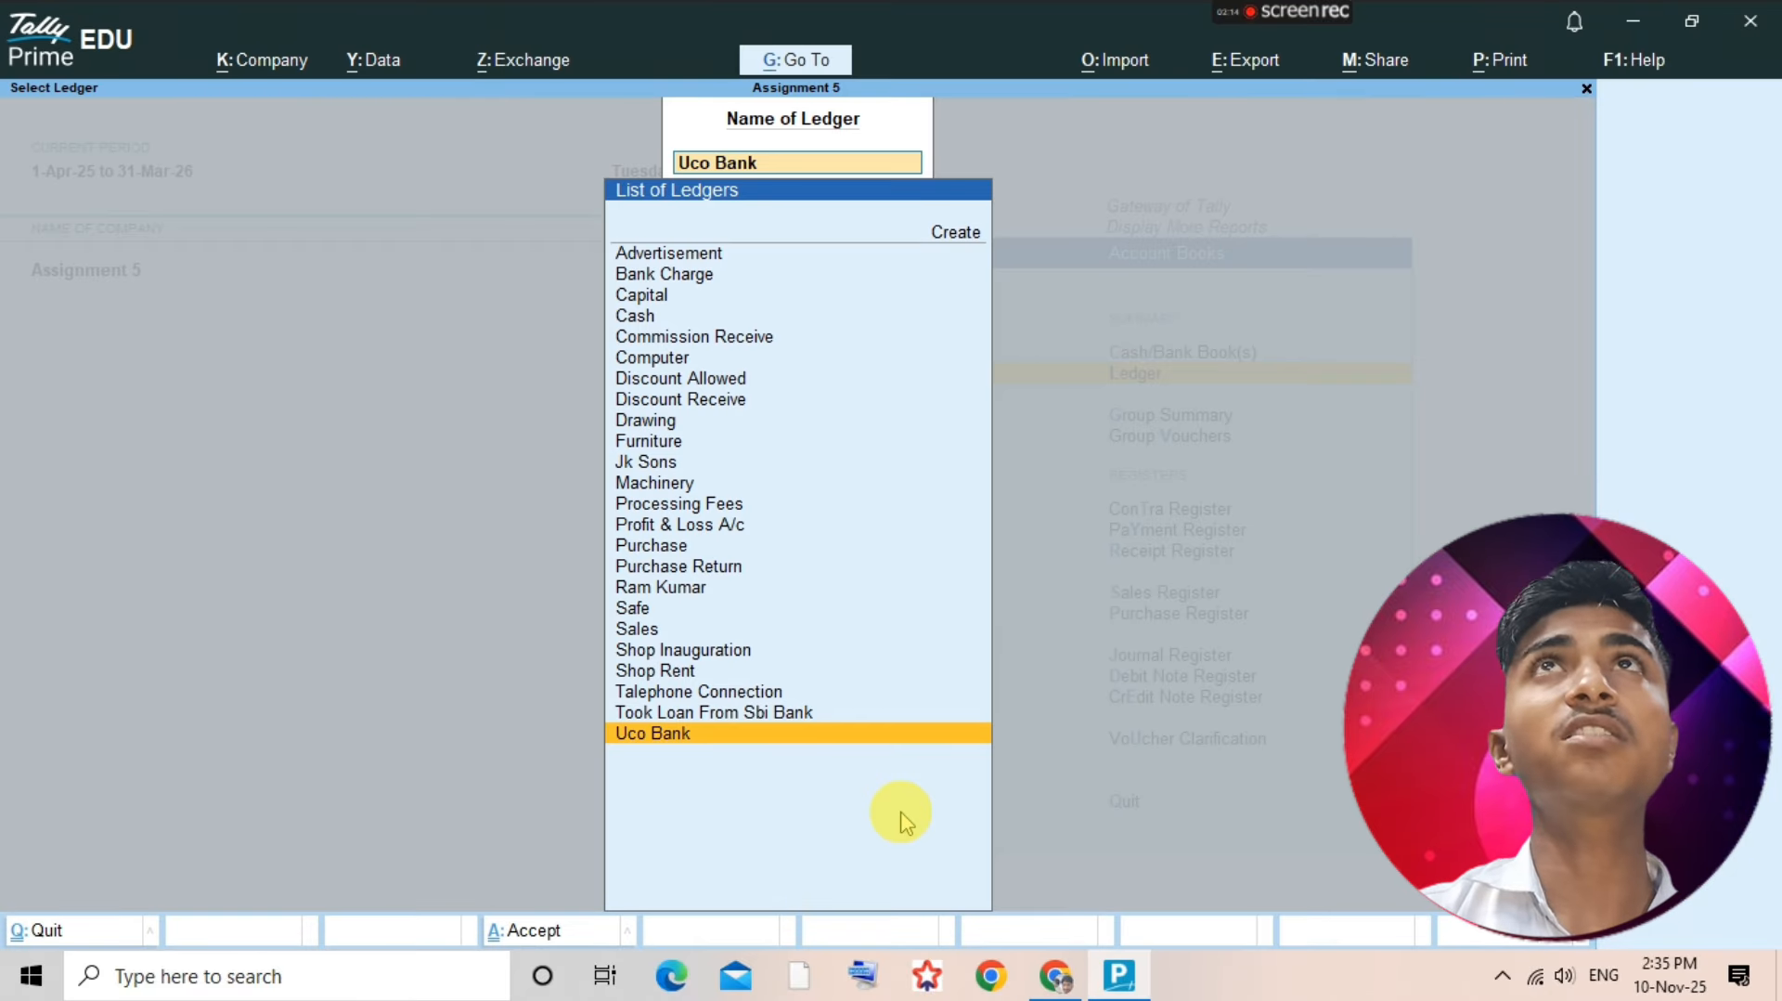
text(la)
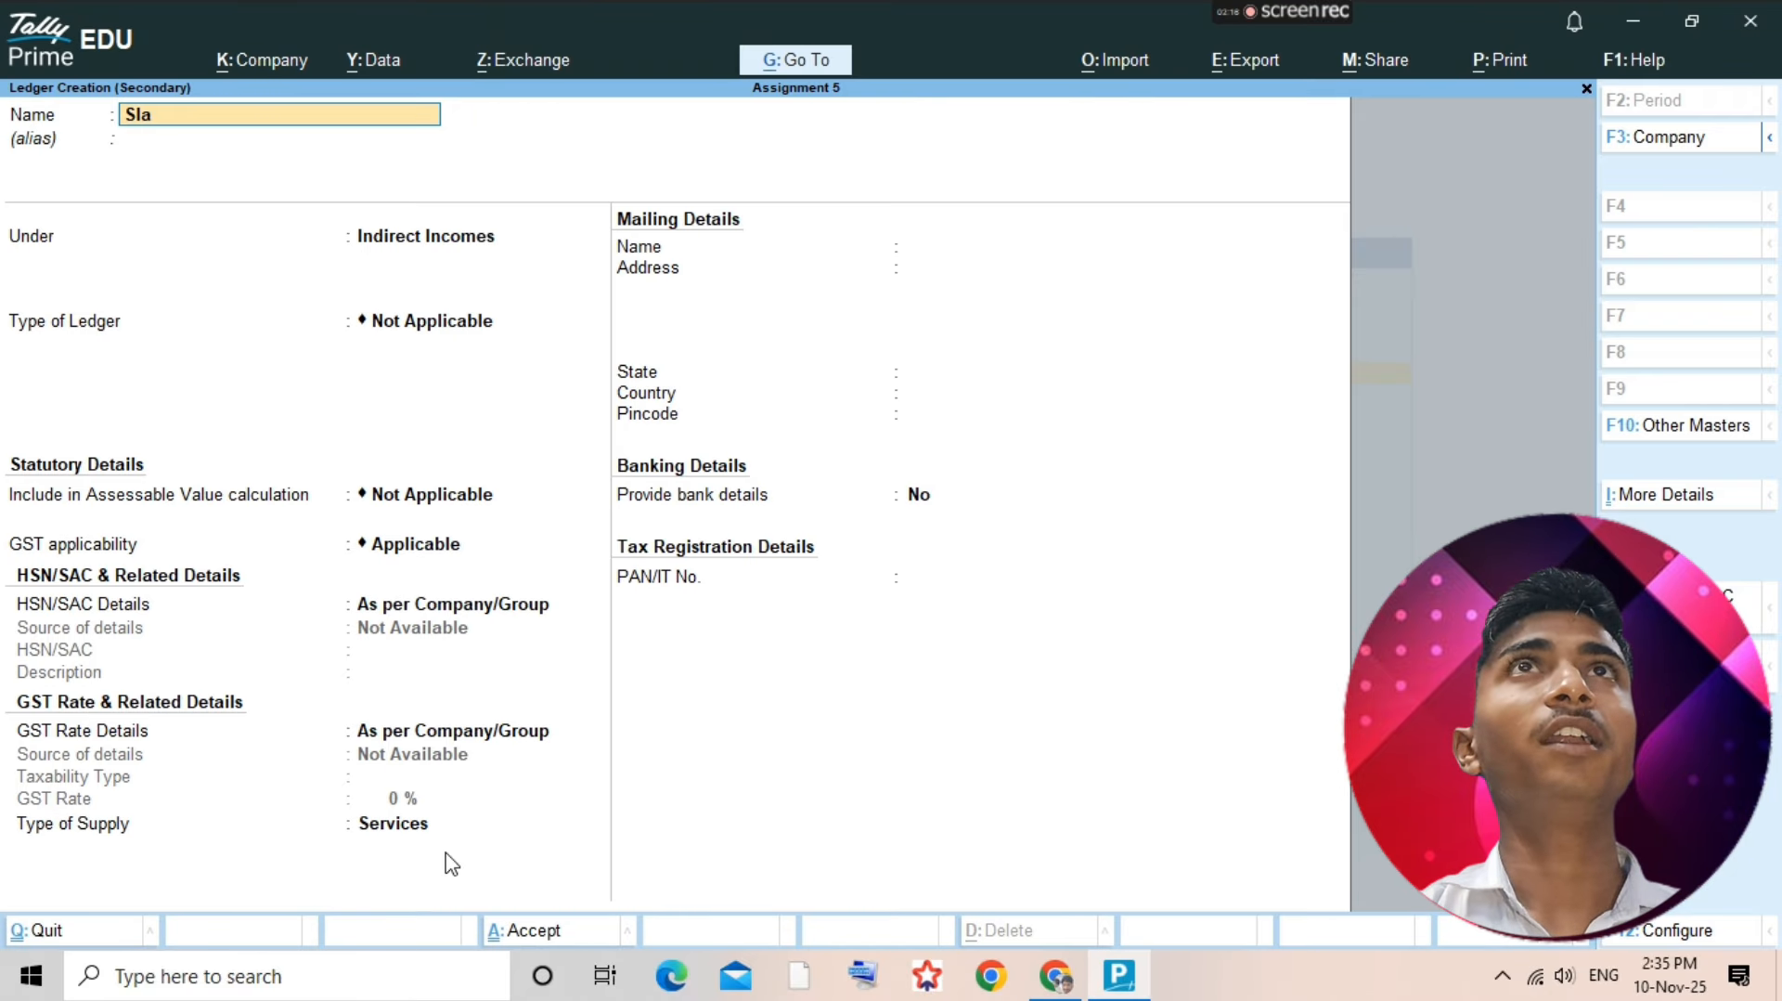
key(BackSpace)
key(BackSpace)
text(ala)
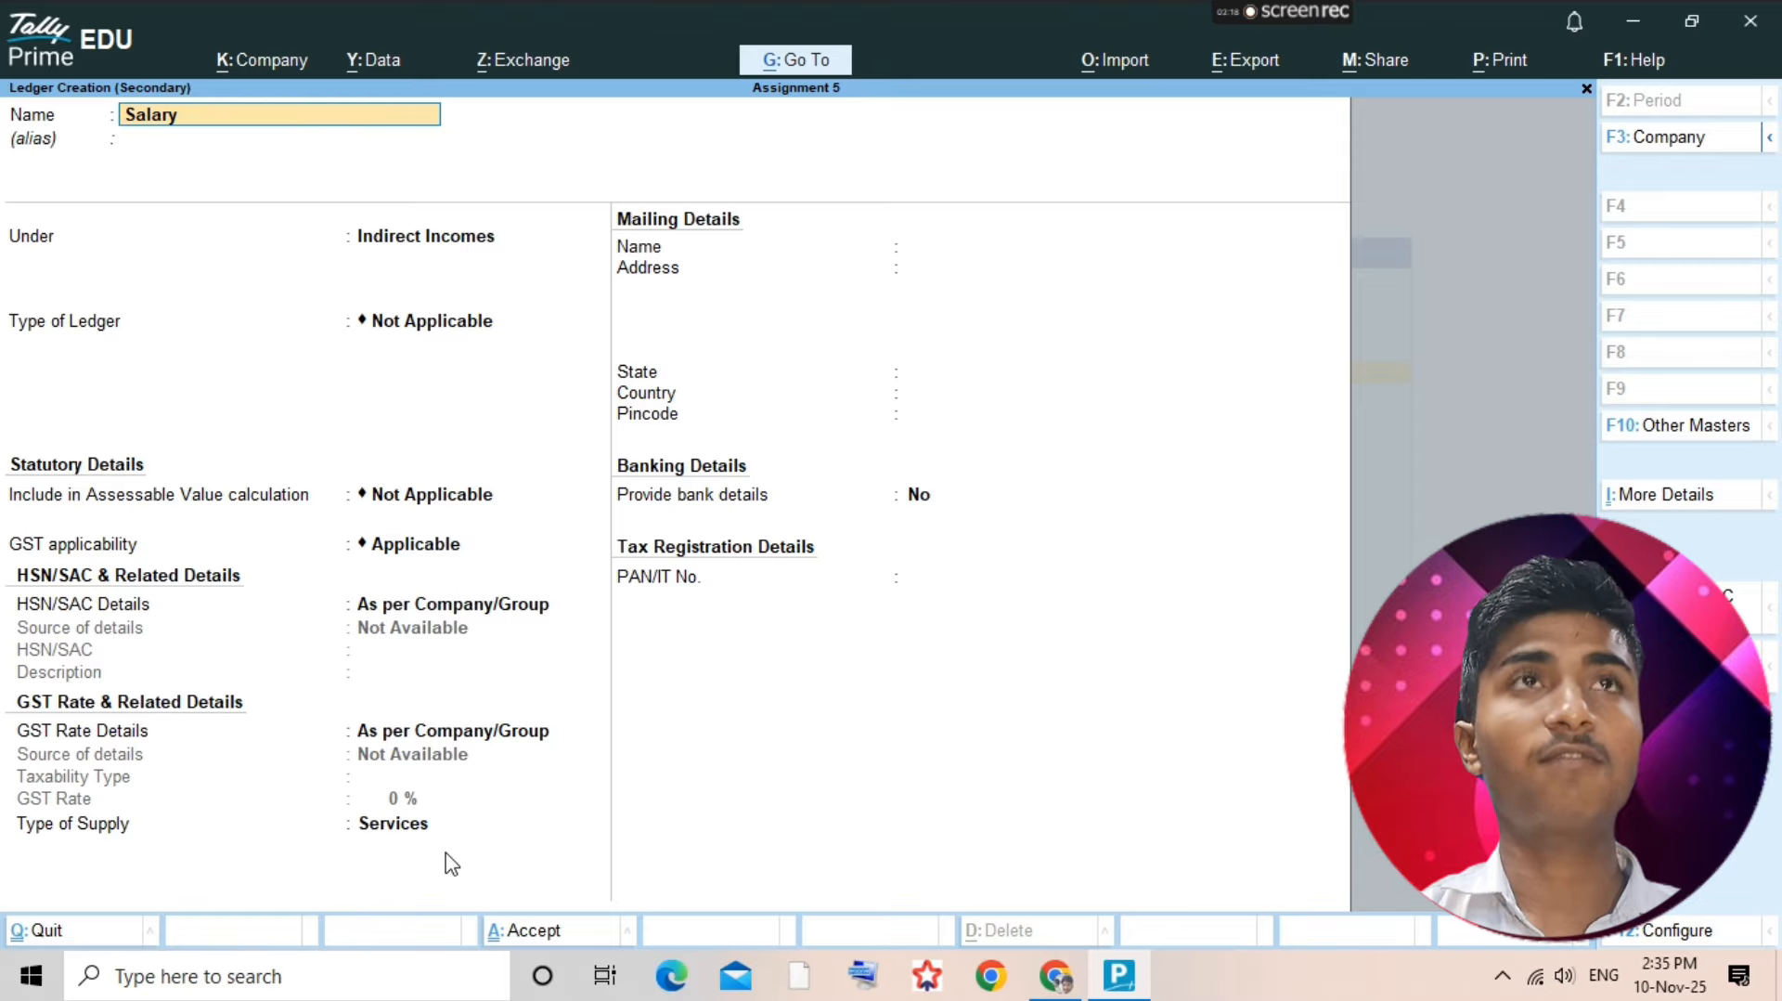
text(ry)
key(Return)
text(Indi)
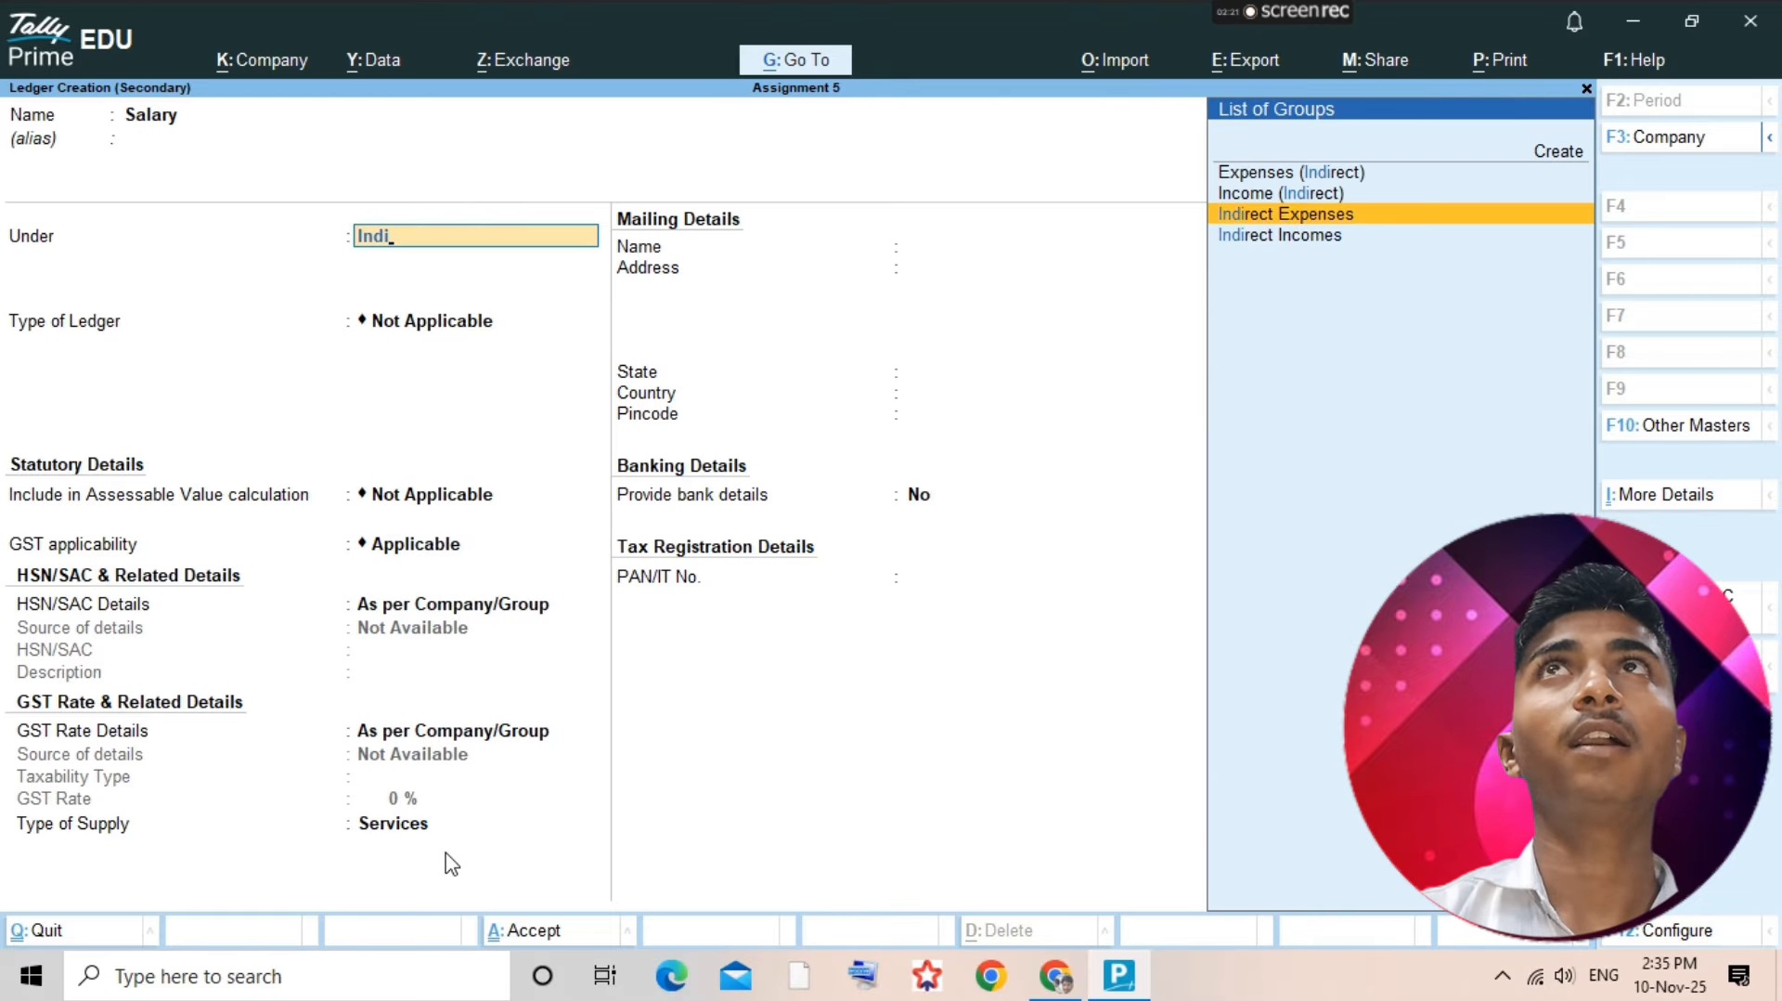
key(Return)
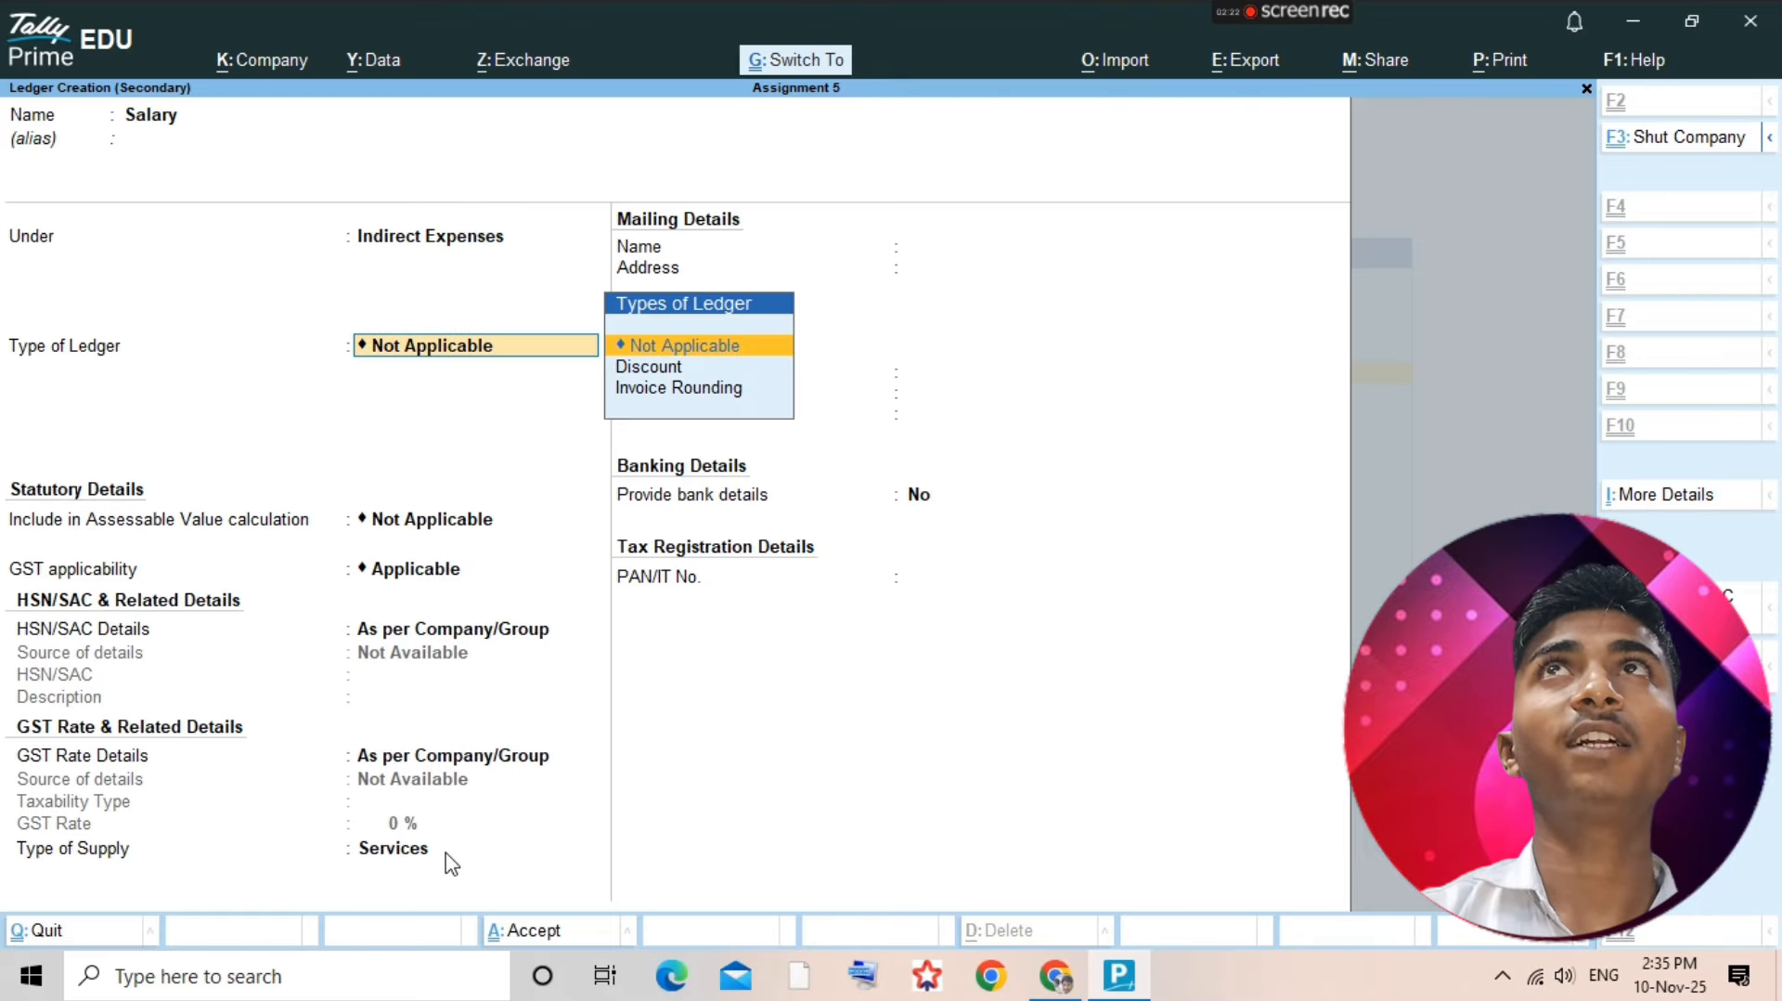
key(ctrl+a)
- Start a payment voucher from the Salary ledger report and debit Salary with 5,000
key(Return)
key(alt+a)
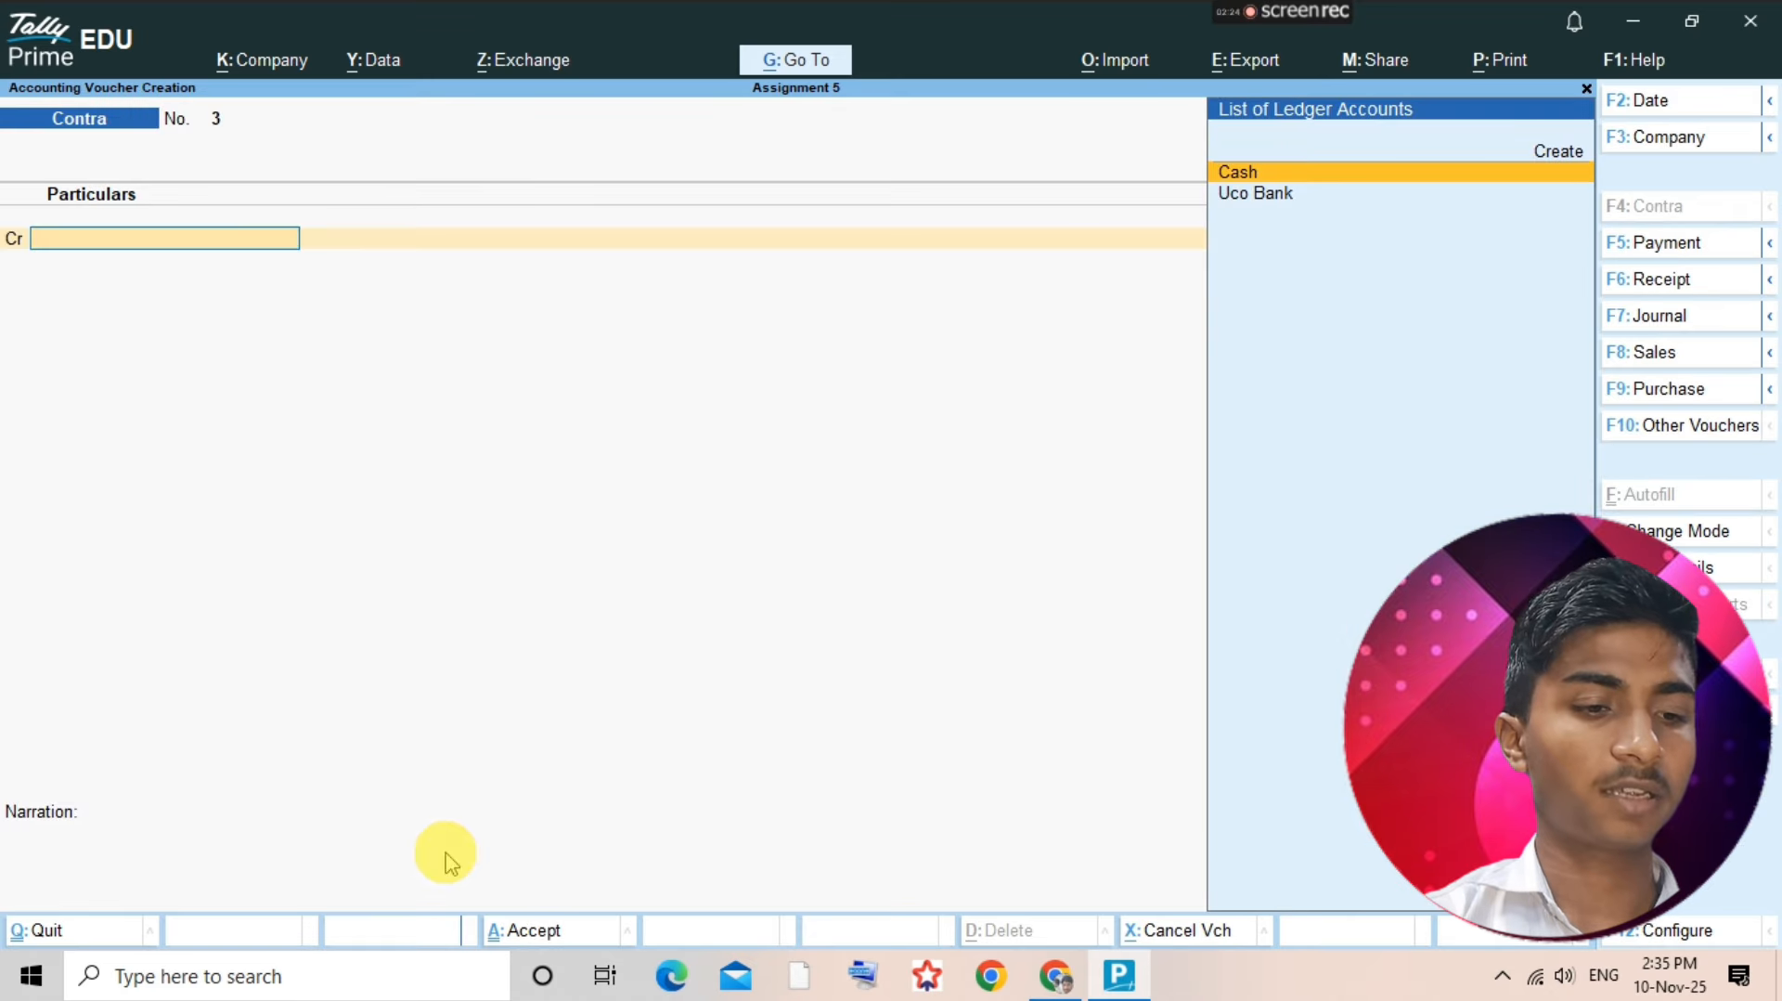
key(F5)
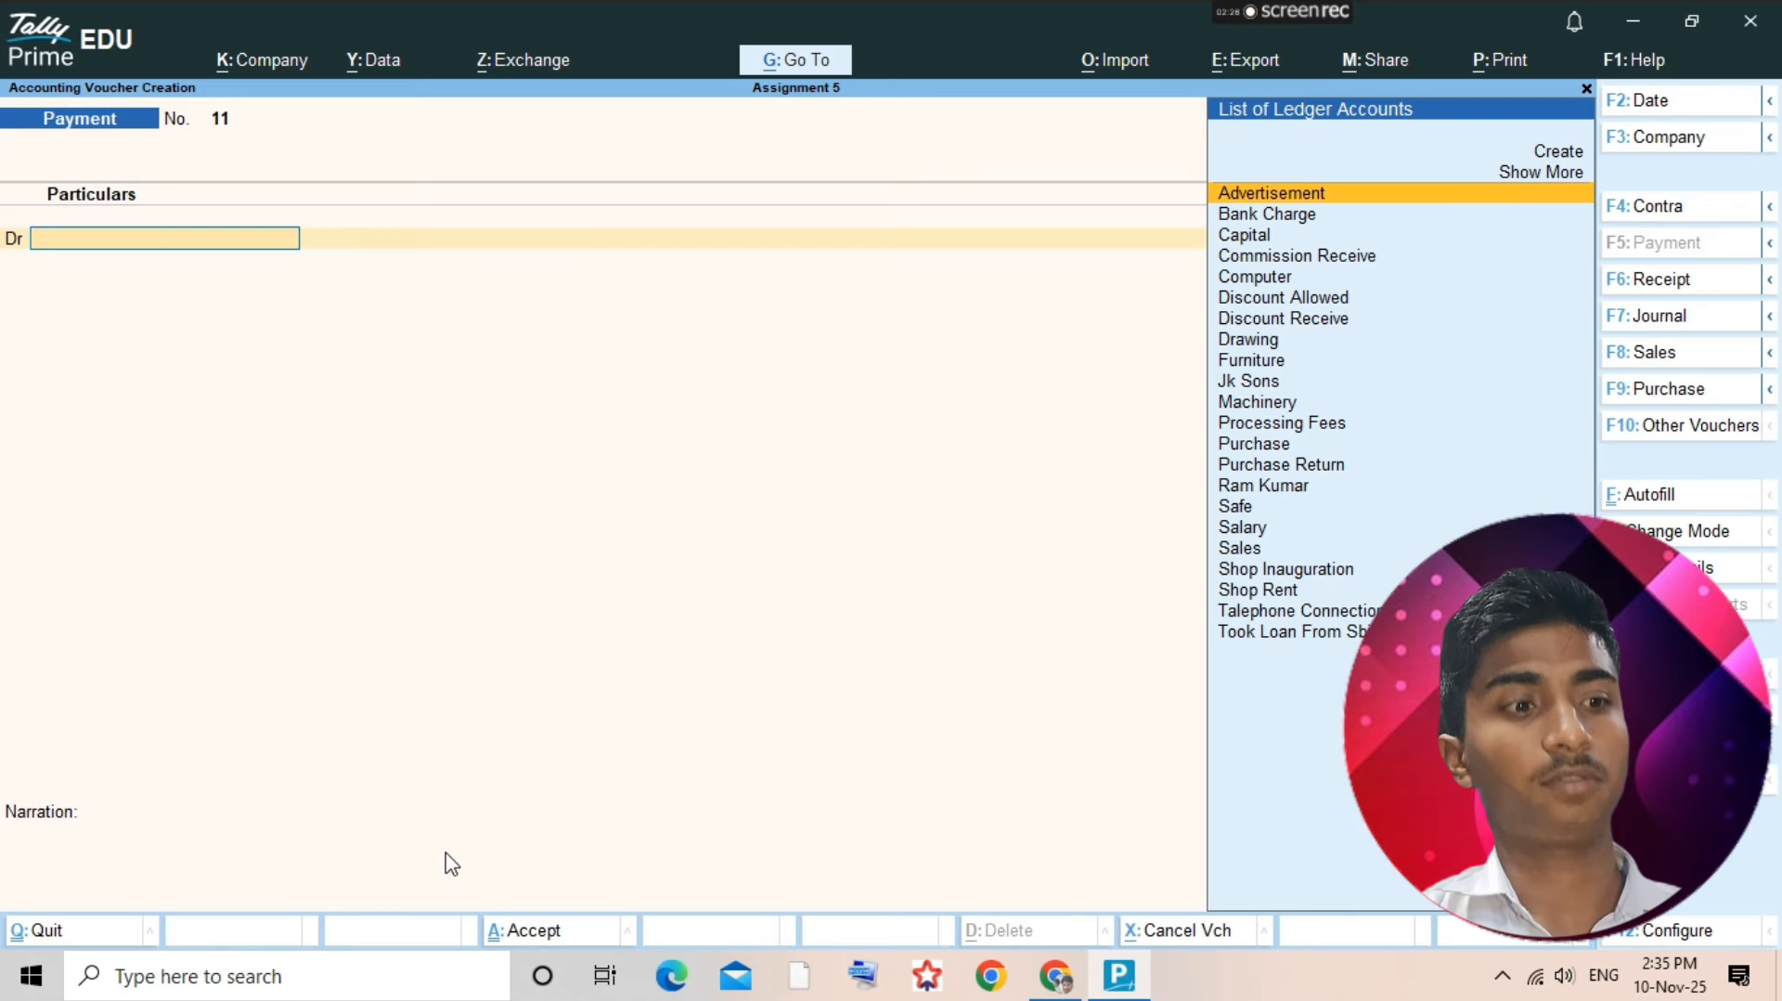
text(Sala)
key(Return)
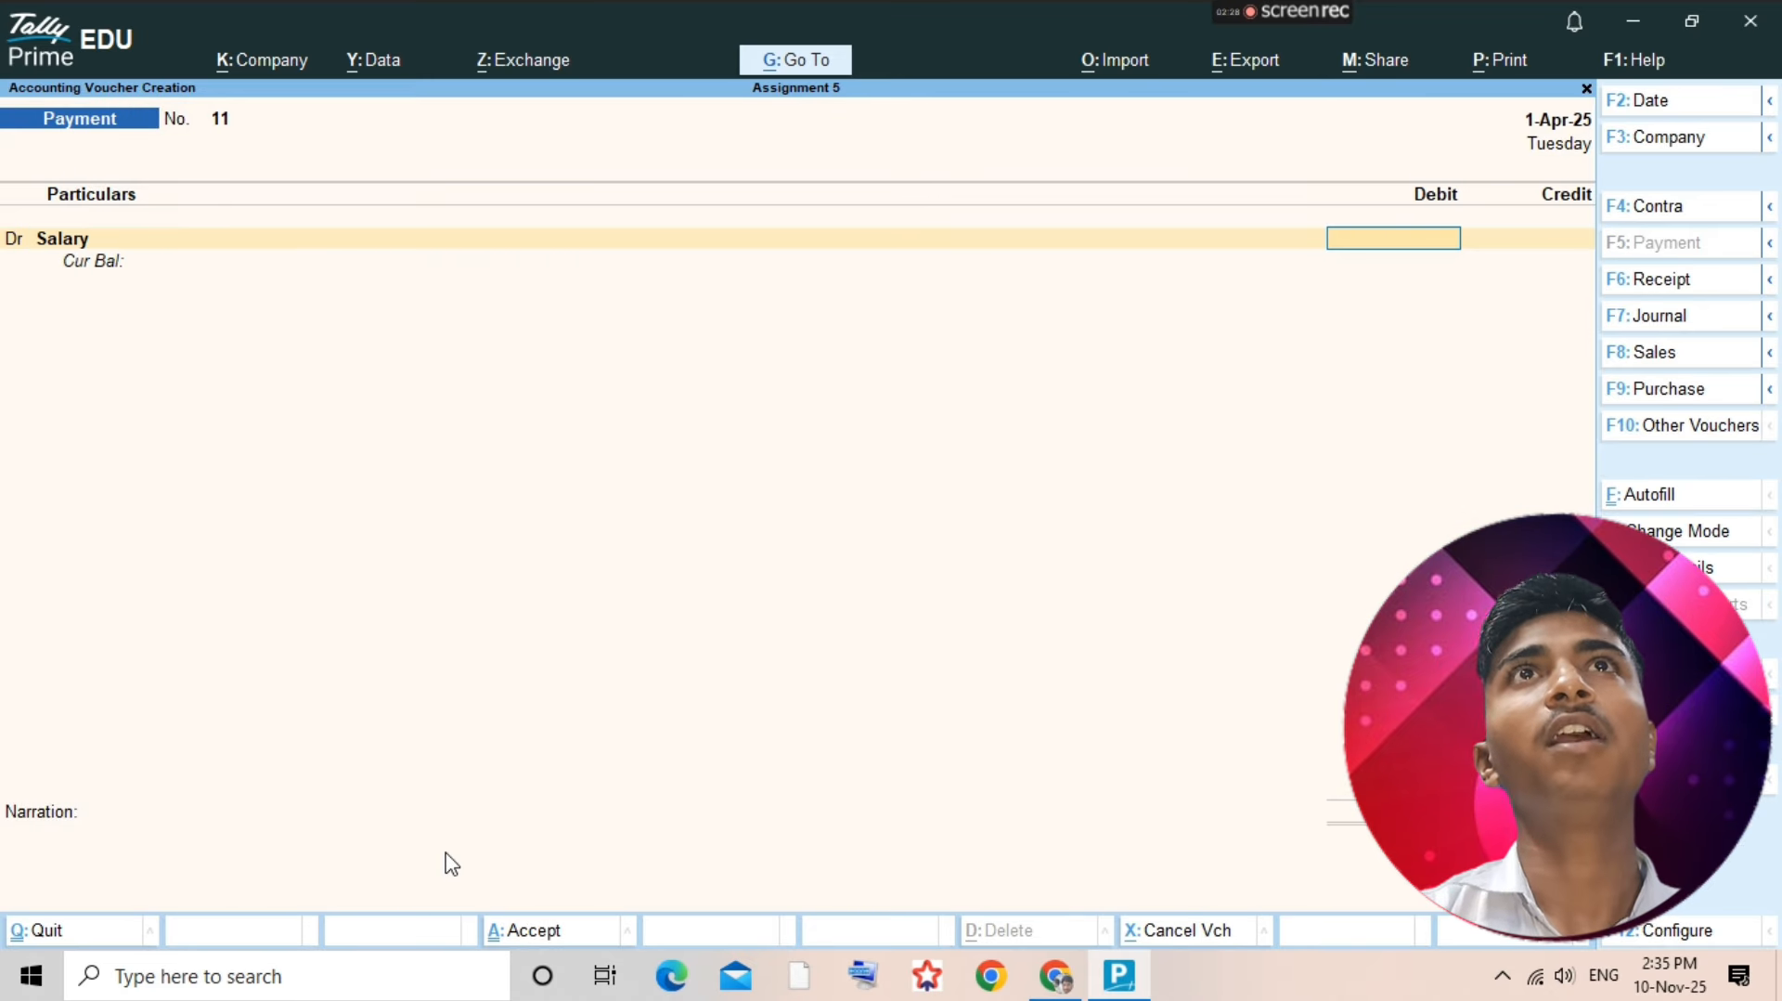
text(5000)
key(Return)
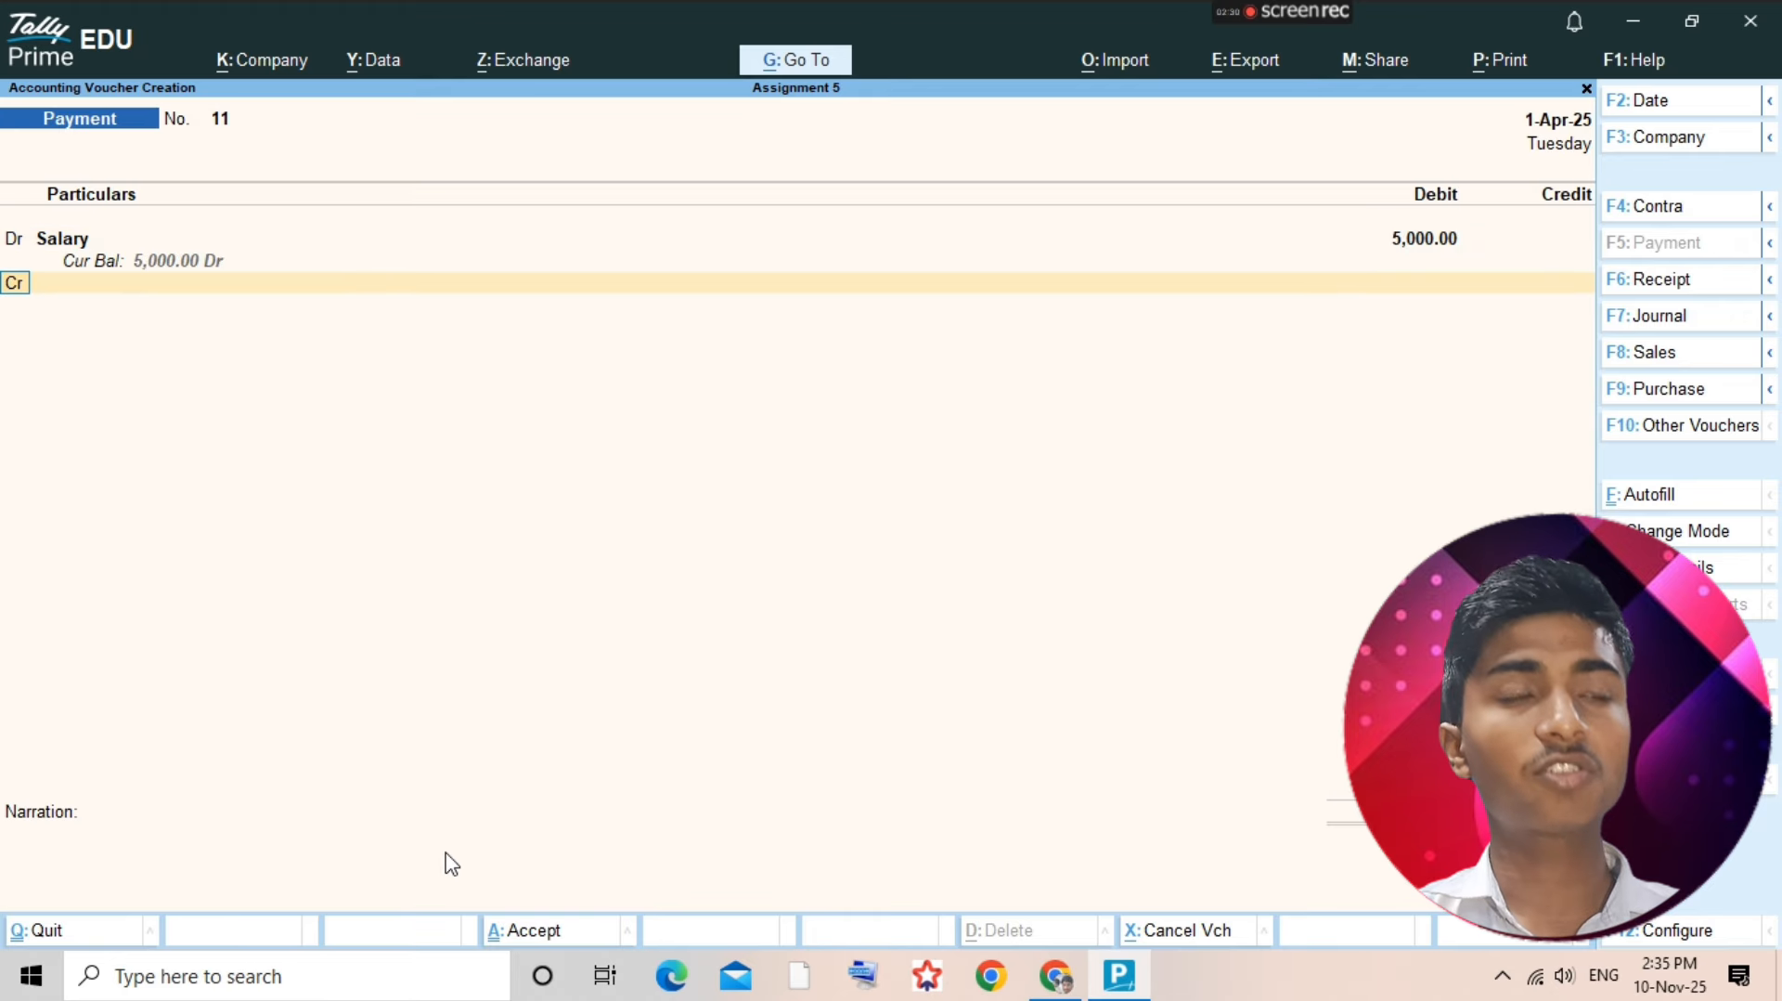
- Credit Cash with 5,000 and save the salary payment voucher
text(cash)
key(Return)
click(452, 863)
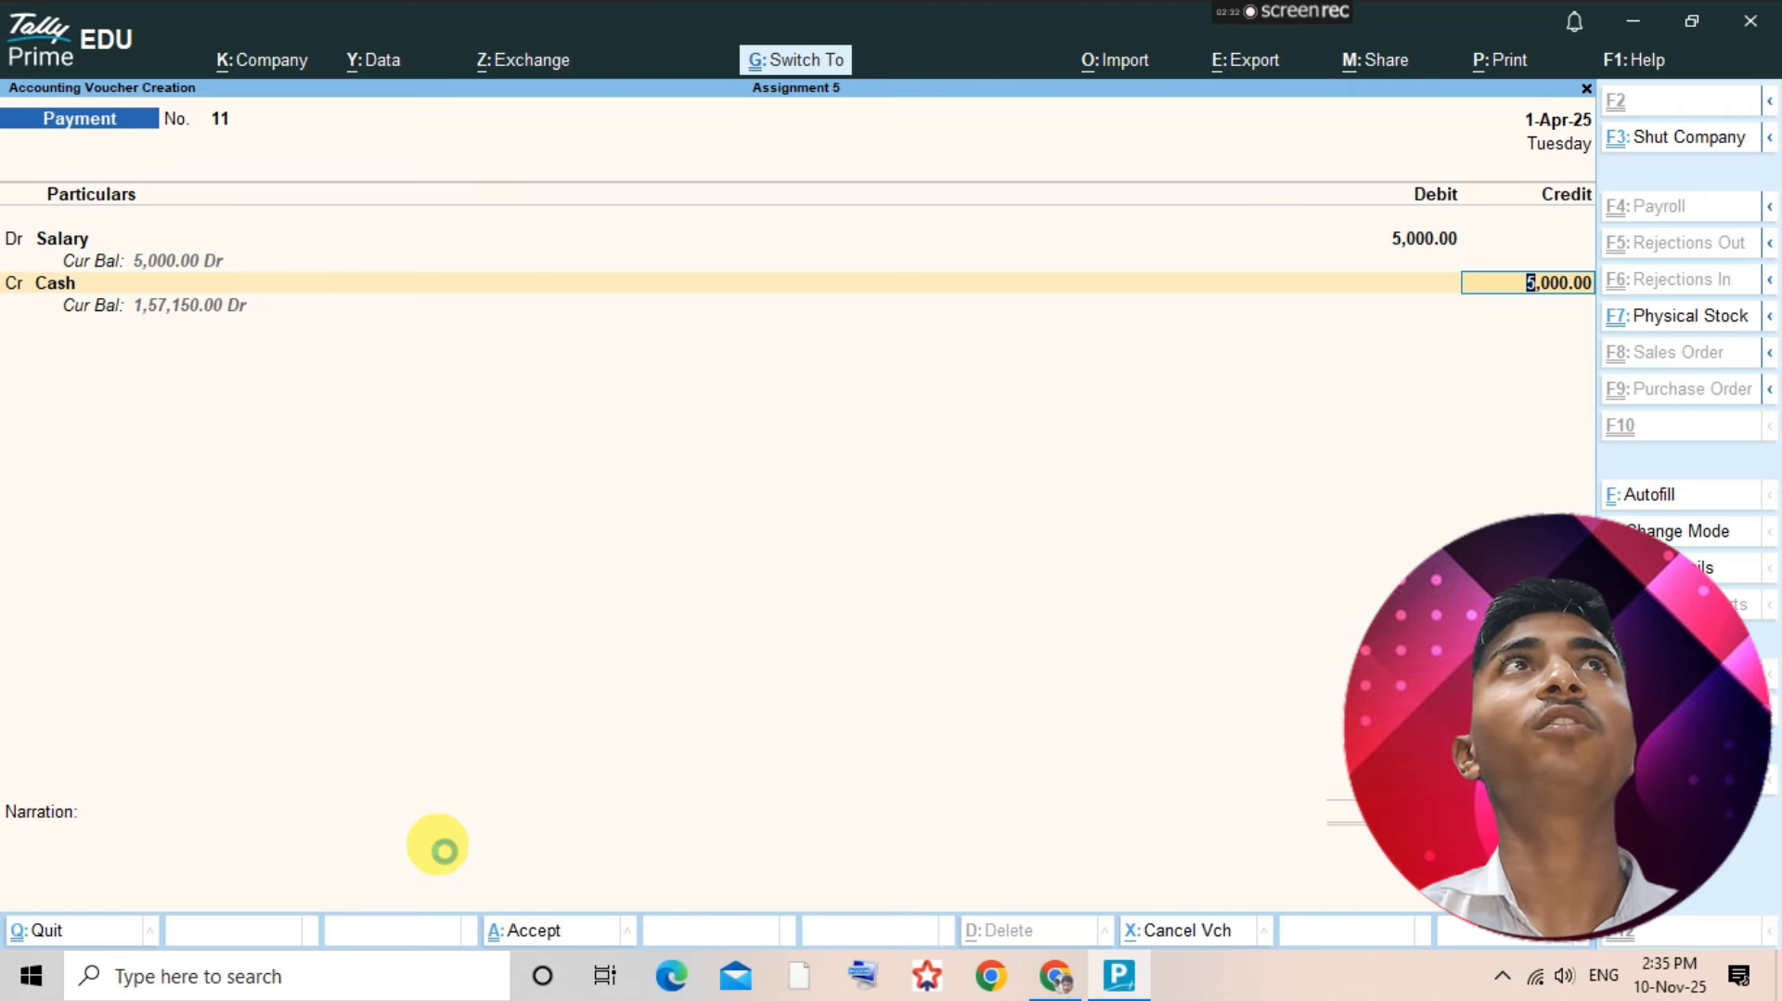
key(ctrl+a)
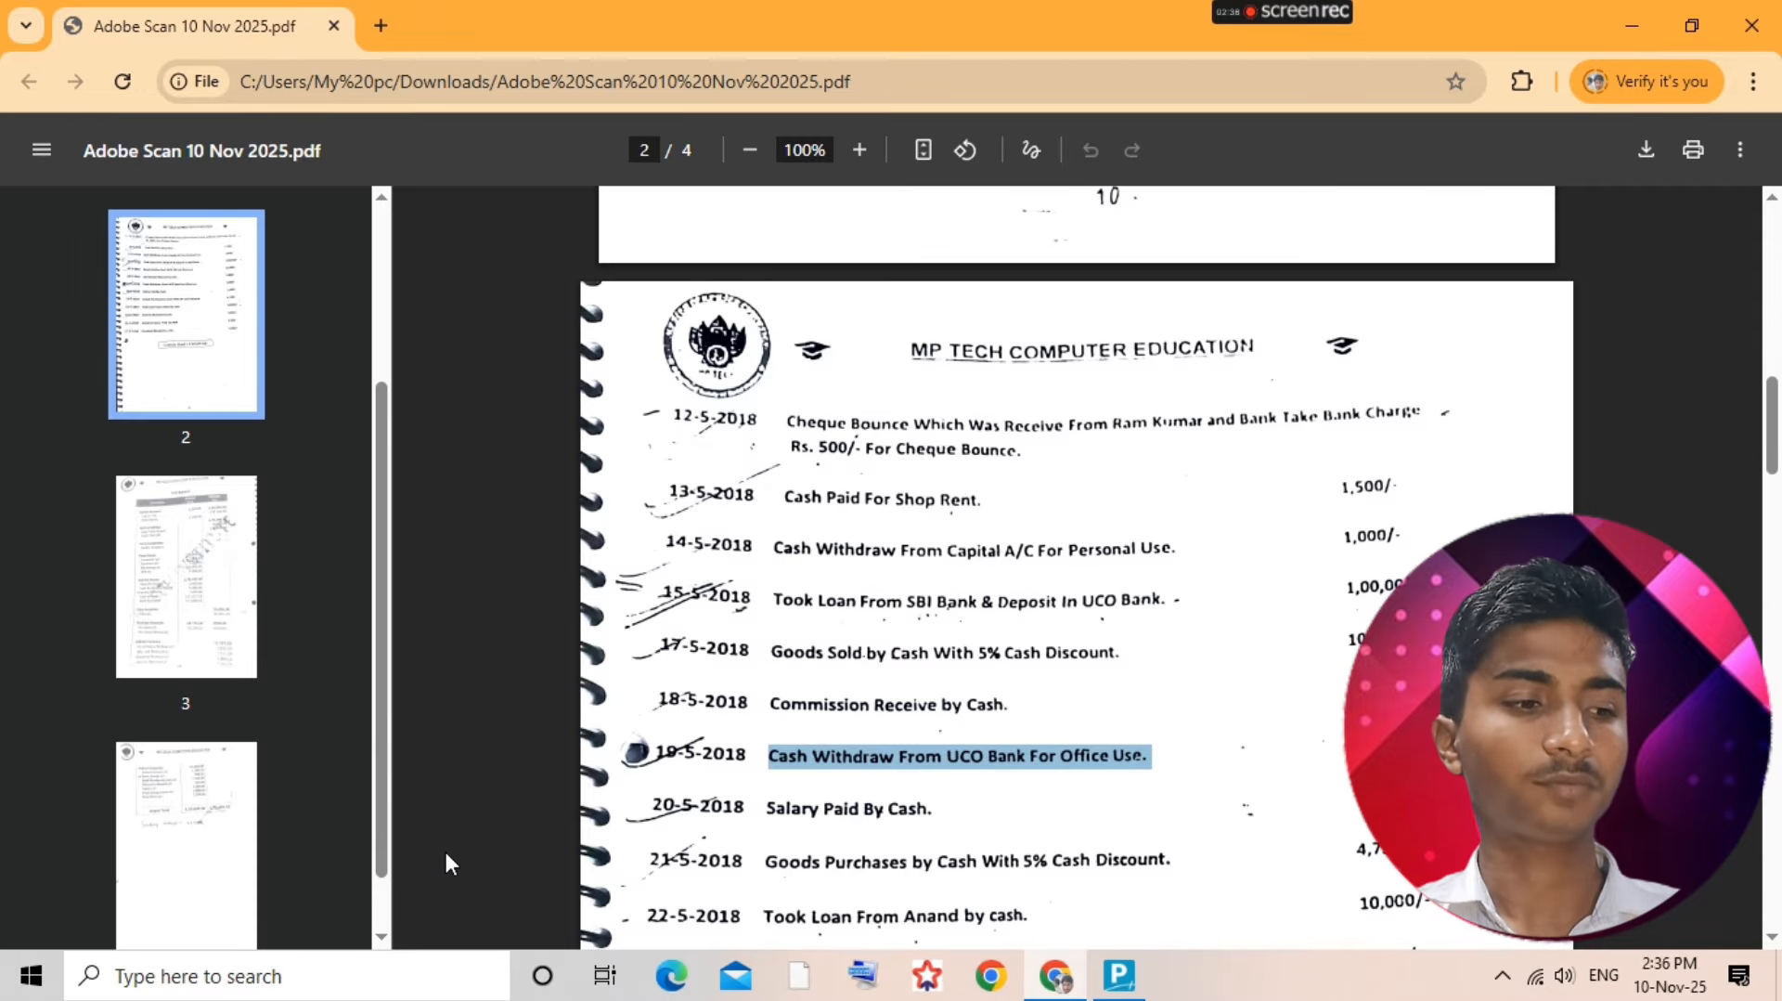
- Reopen the saved salary payment voucher, set the Salary debit to 2,500, save it and return to the ledger selection
key(alt+Tab)
click(446, 854)
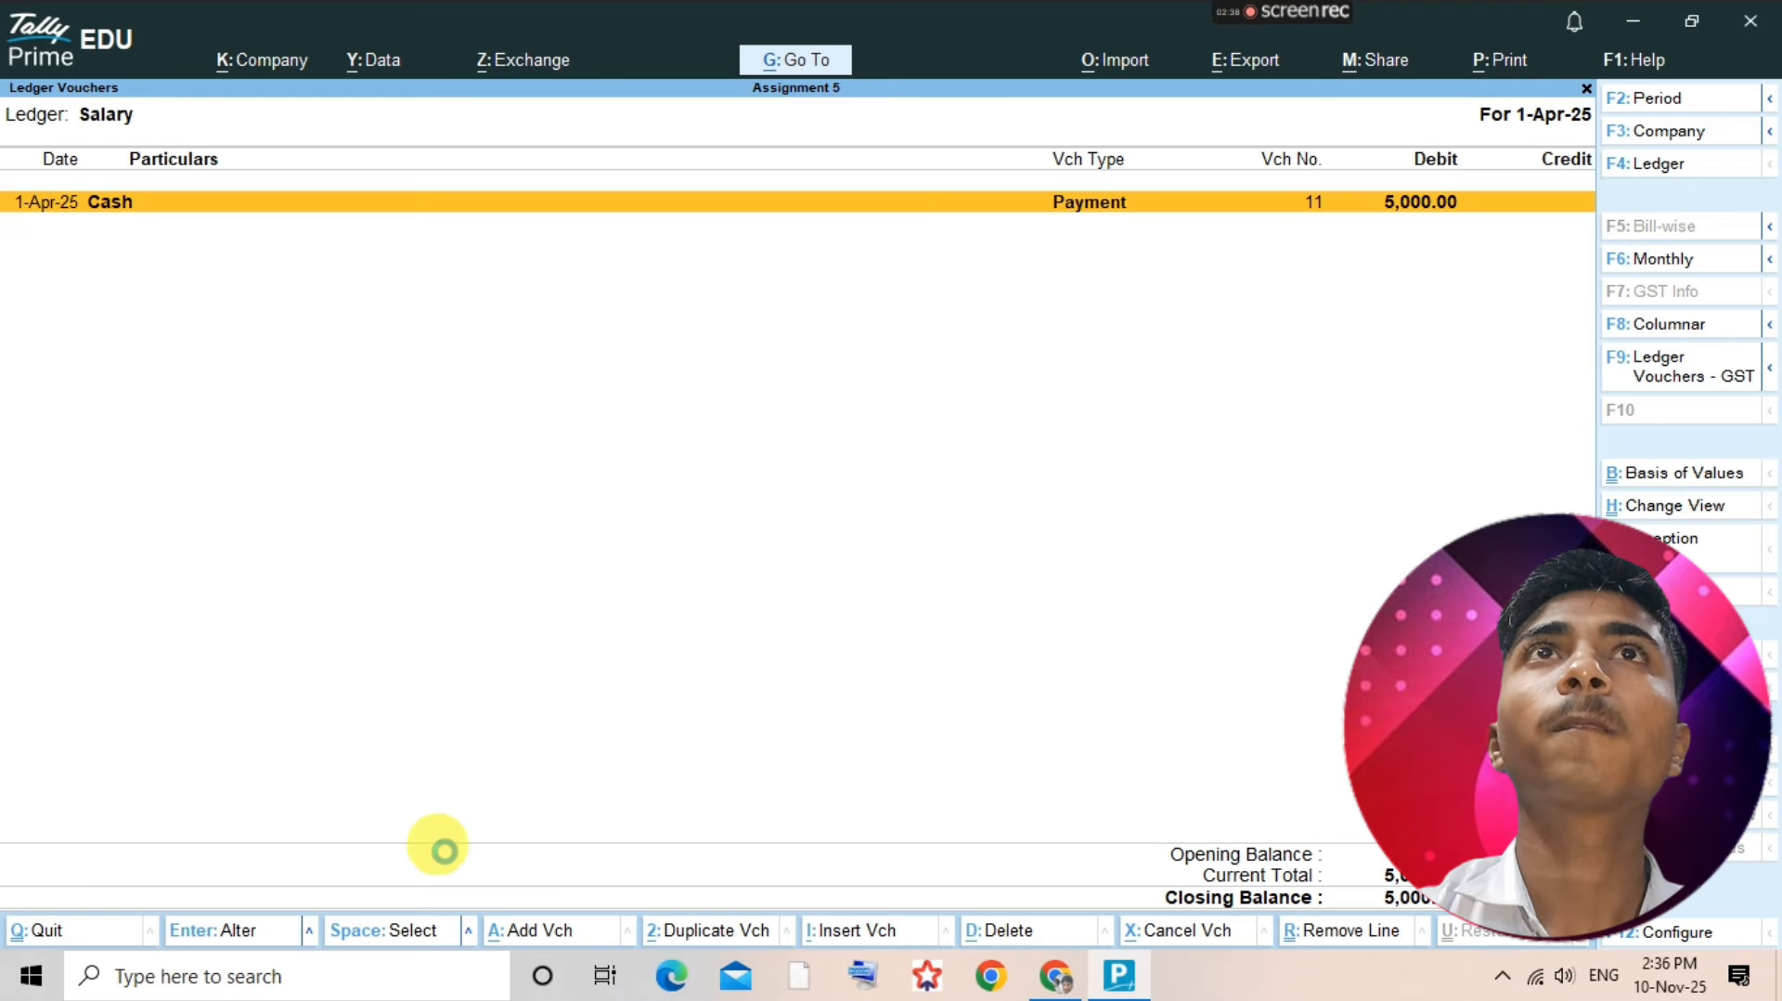
key(Return)
key(Return)
key(Return)
key(Return)
text(2500)
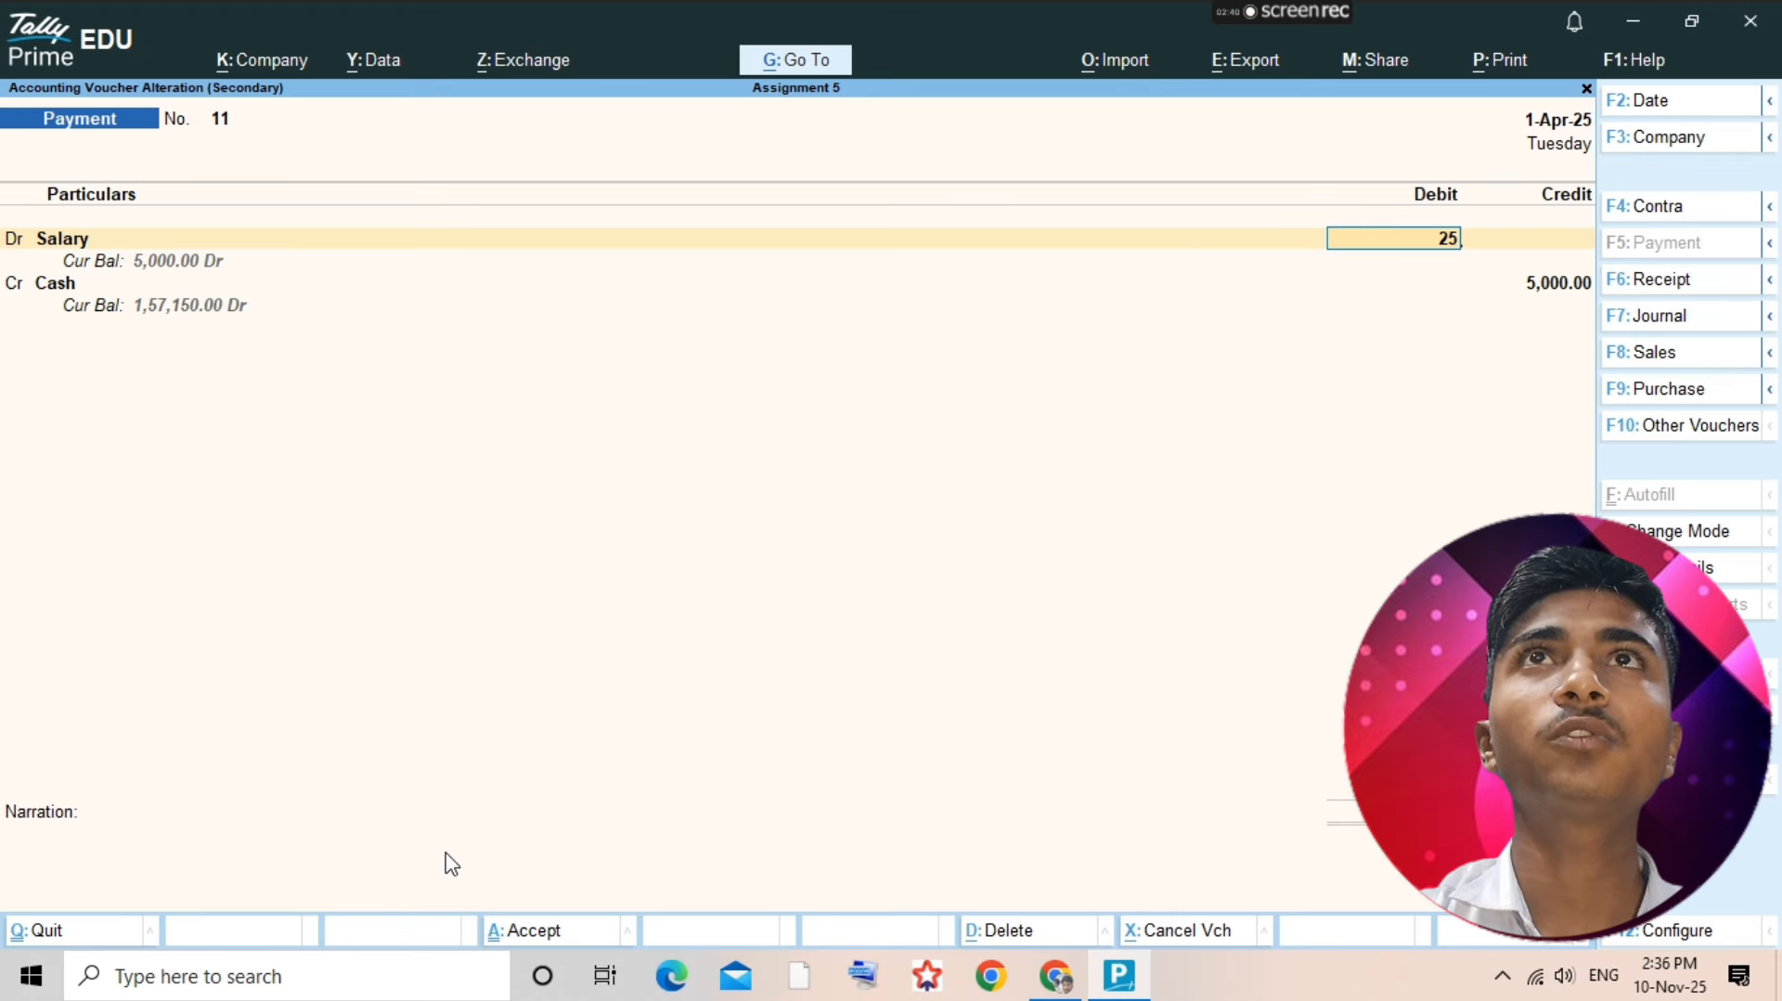
key(Return)
key(Return)
click(450, 859)
key(ctrl+a)
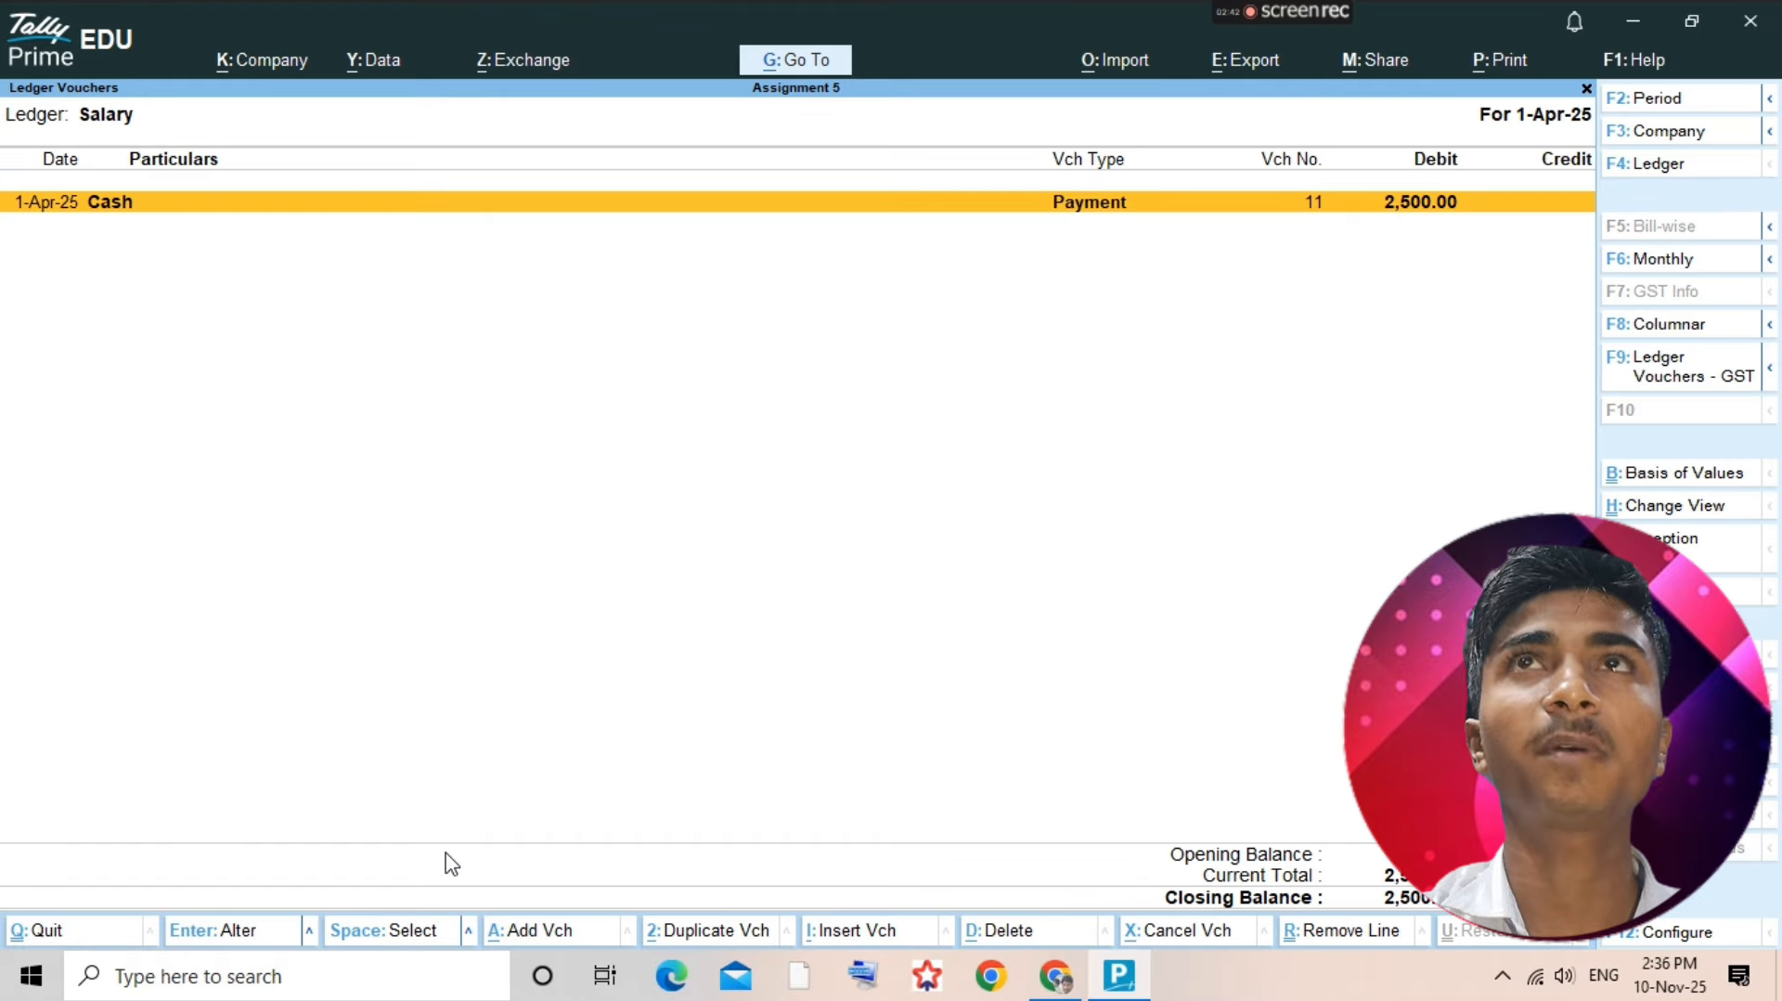
key(Escape)
- Check the PDF's 21-5-2018 cash purchase, then start a purchase voucher from the Purchase ledger report with blank supplier invoice details
key(alt+Tab)
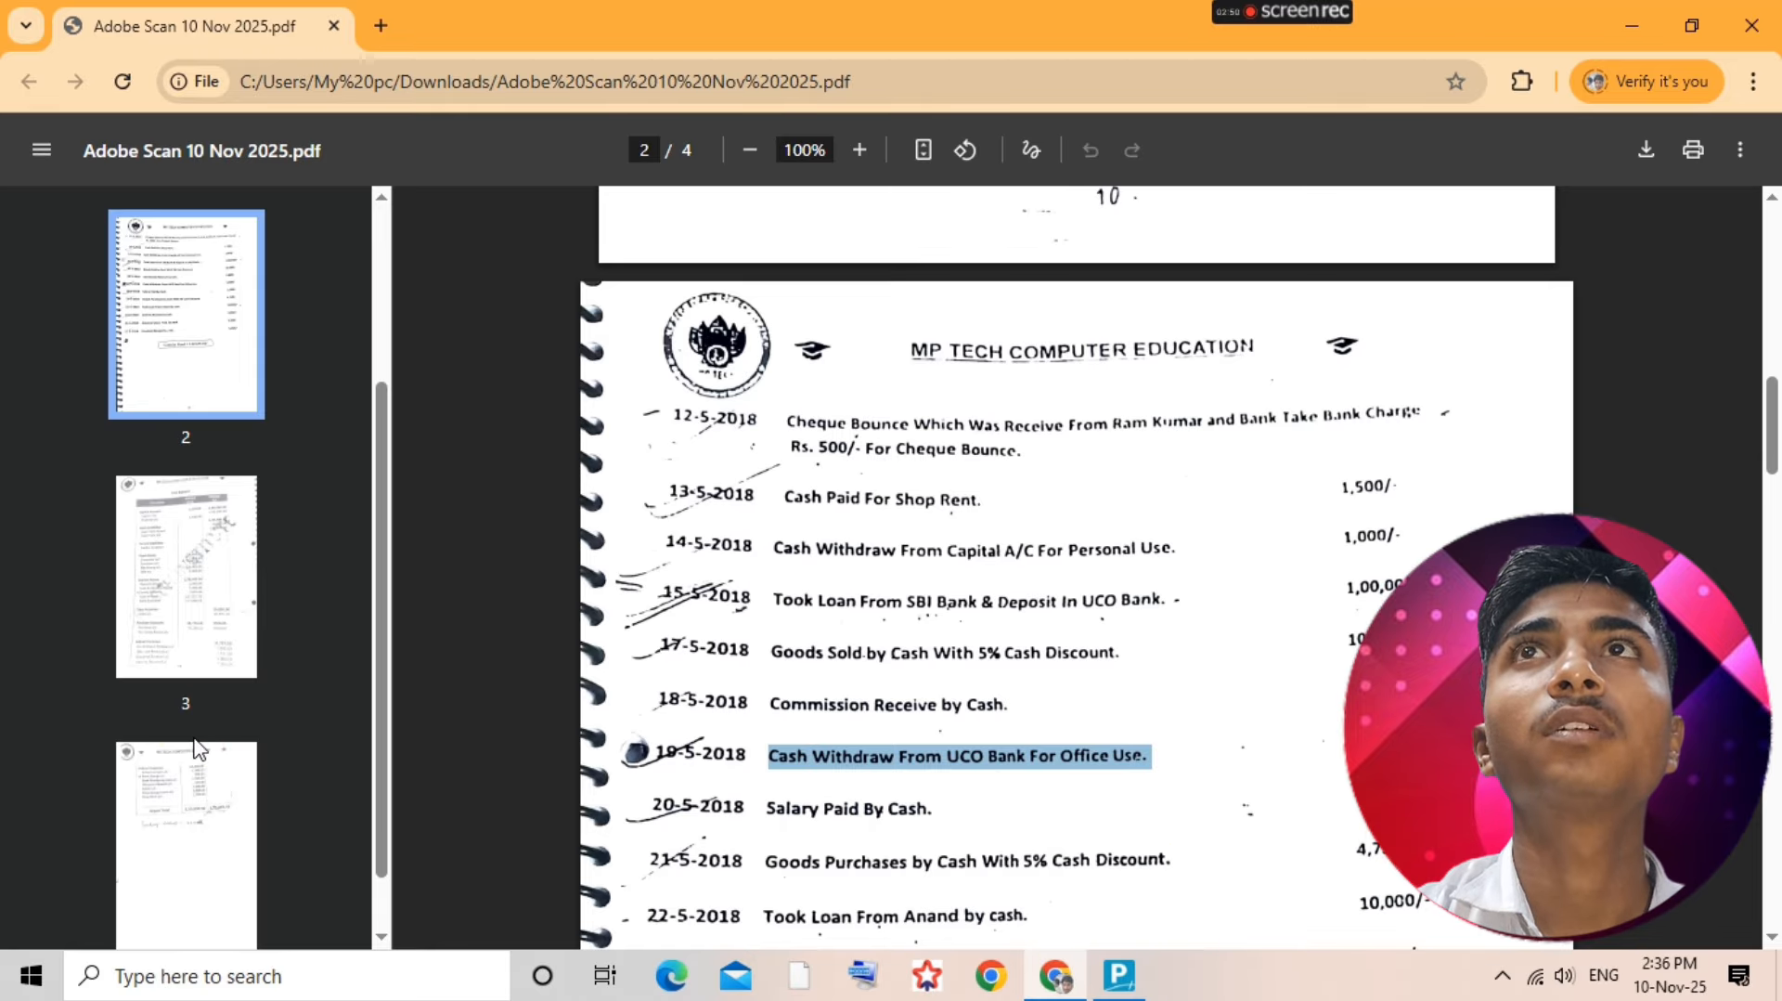
key(ctrl+n)
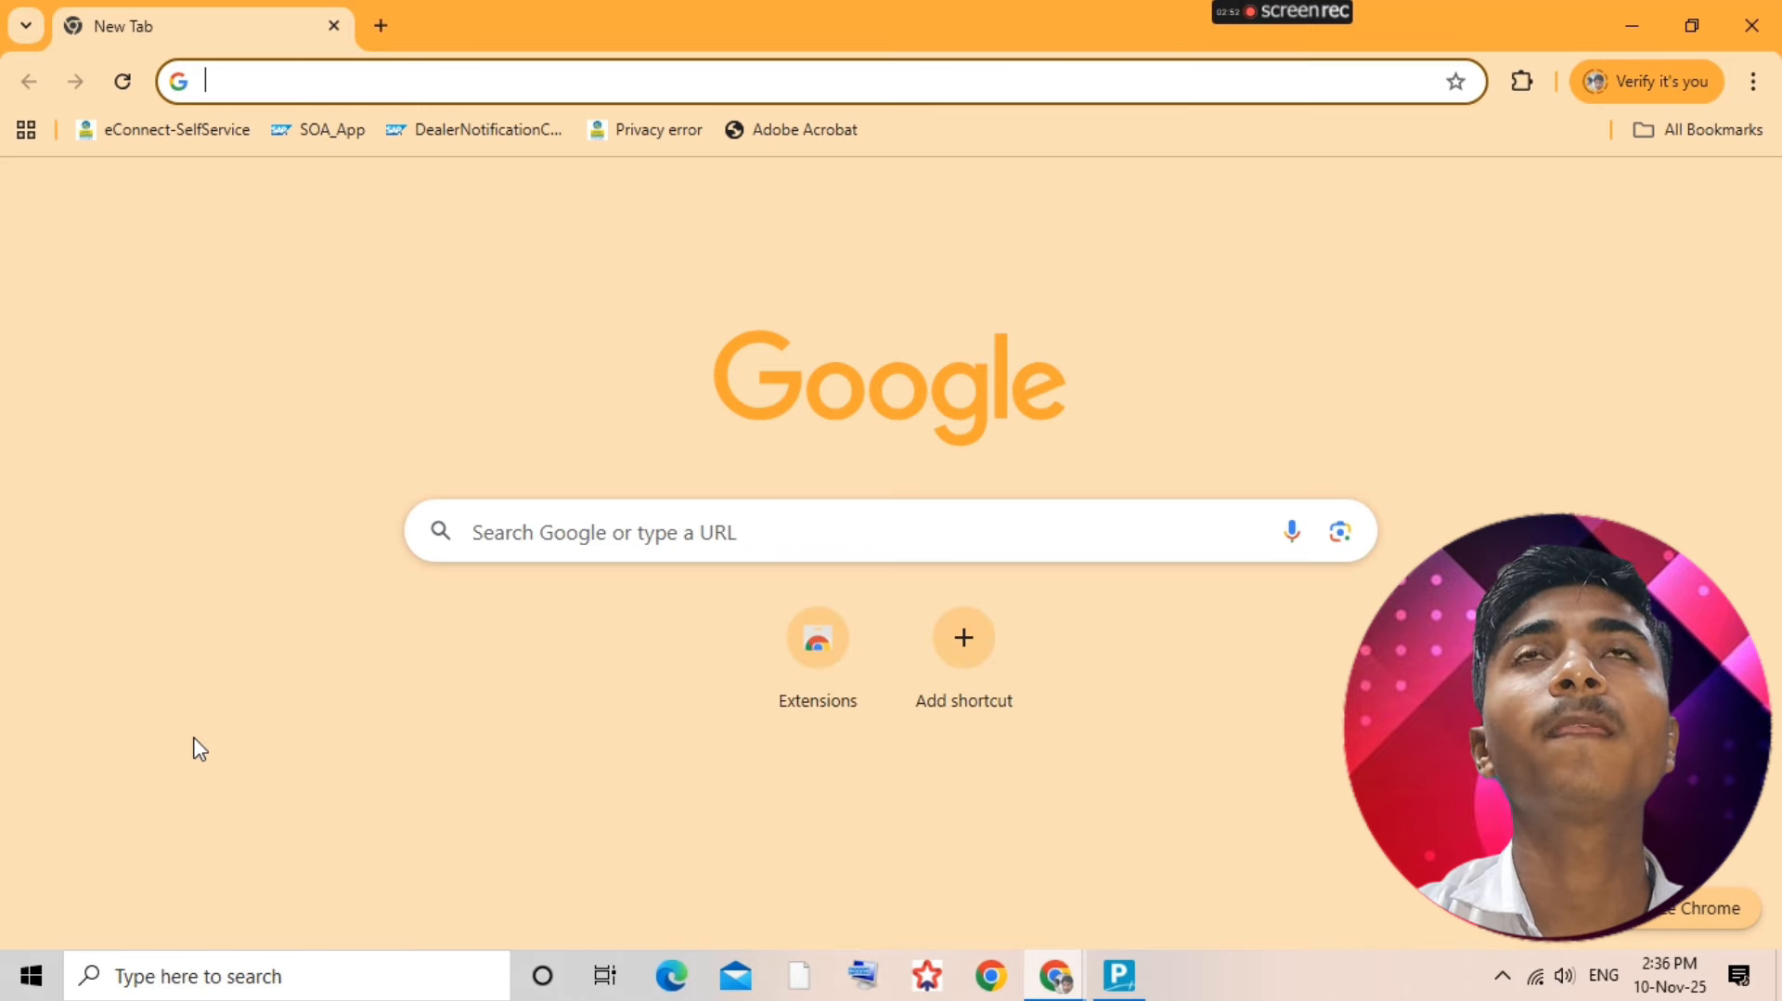
click(1750, 25)
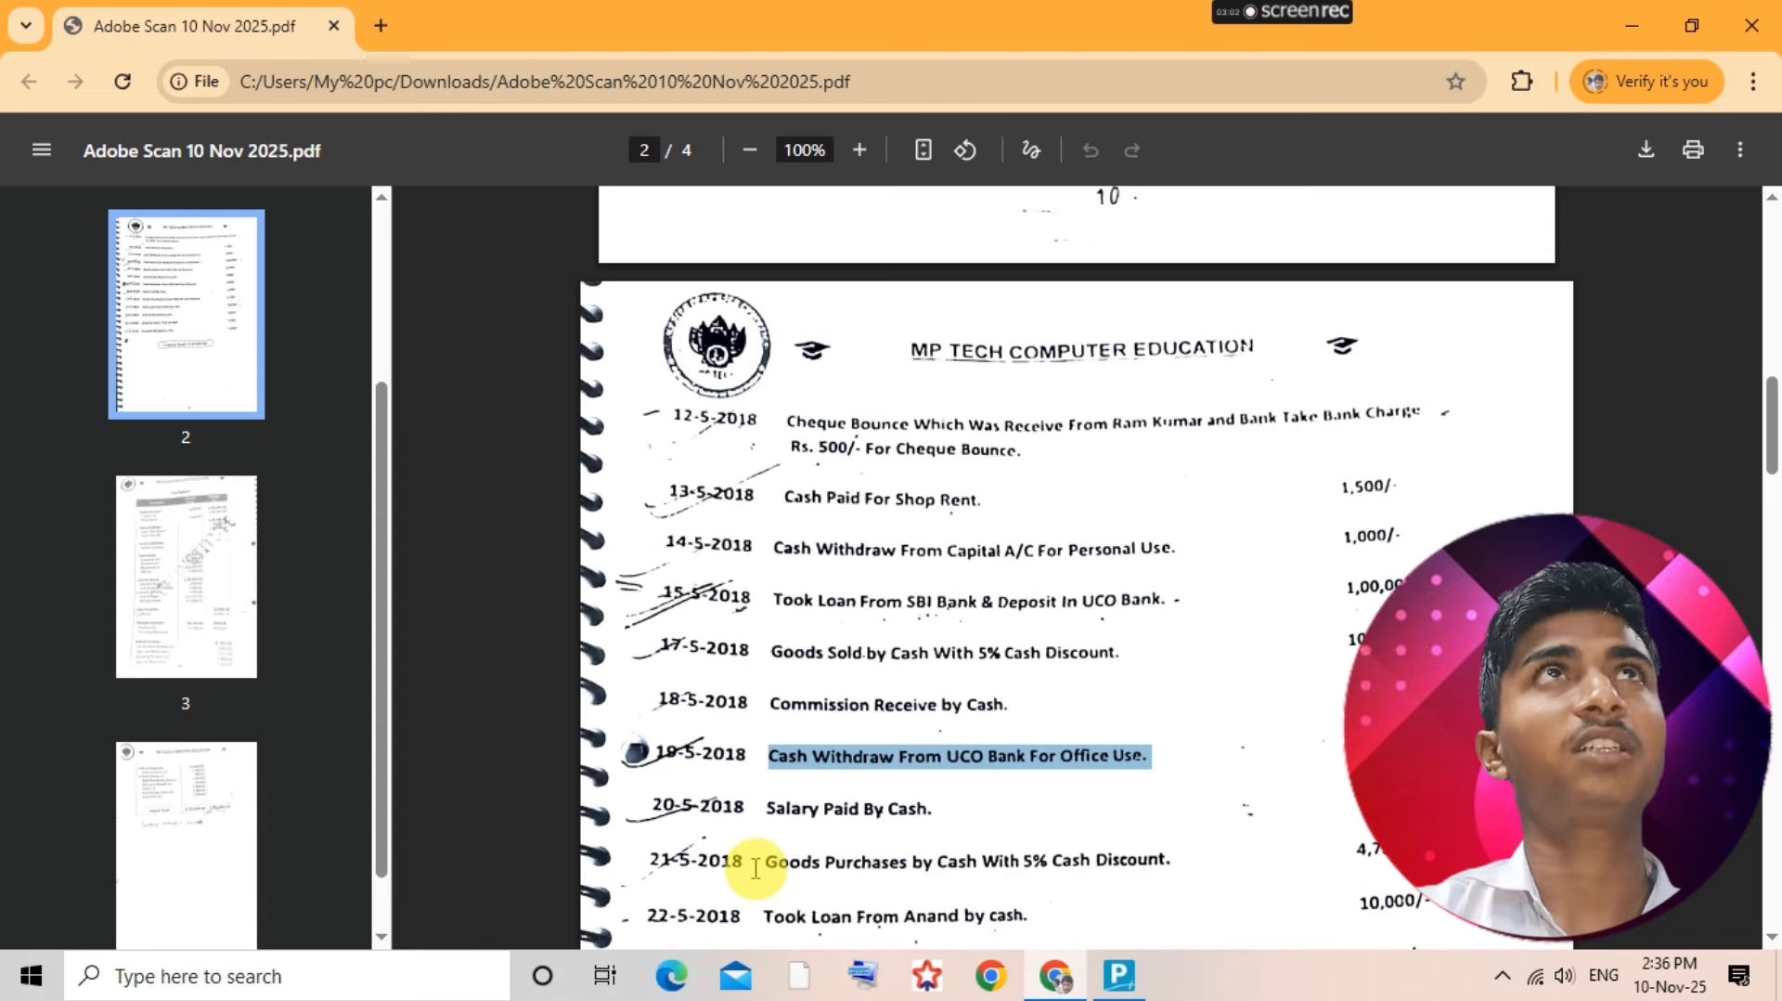
key(alt+Tab)
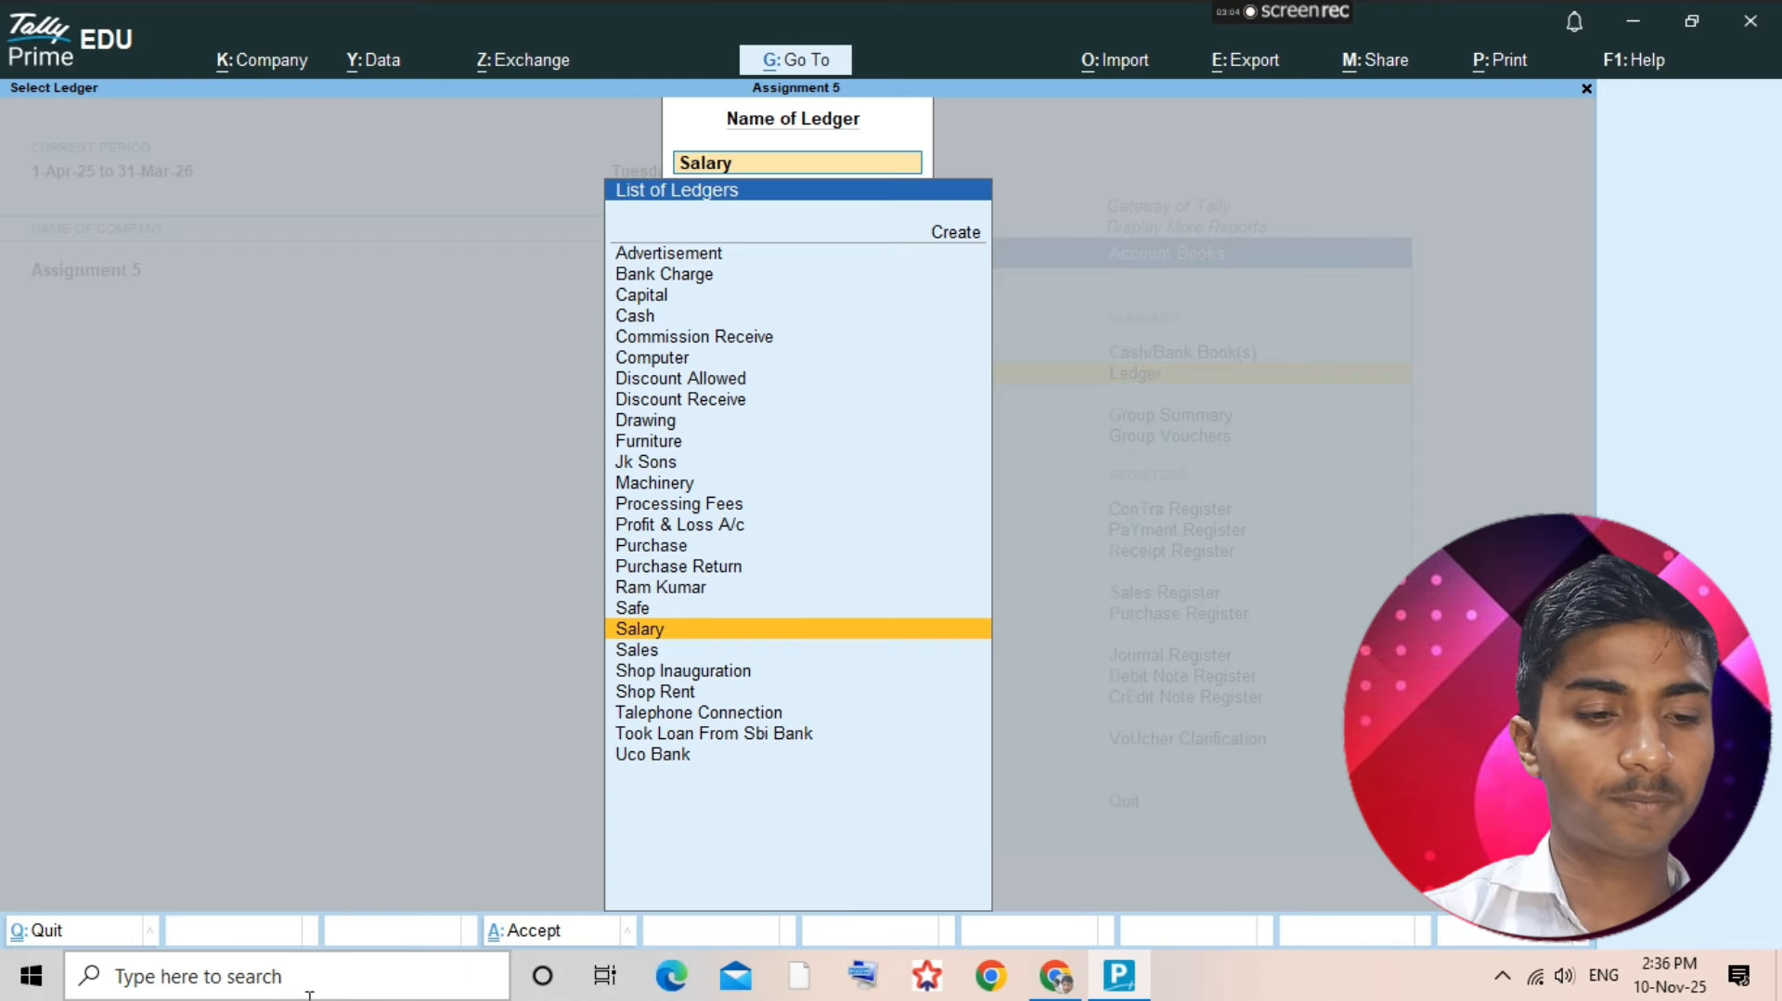
text(Purchase)
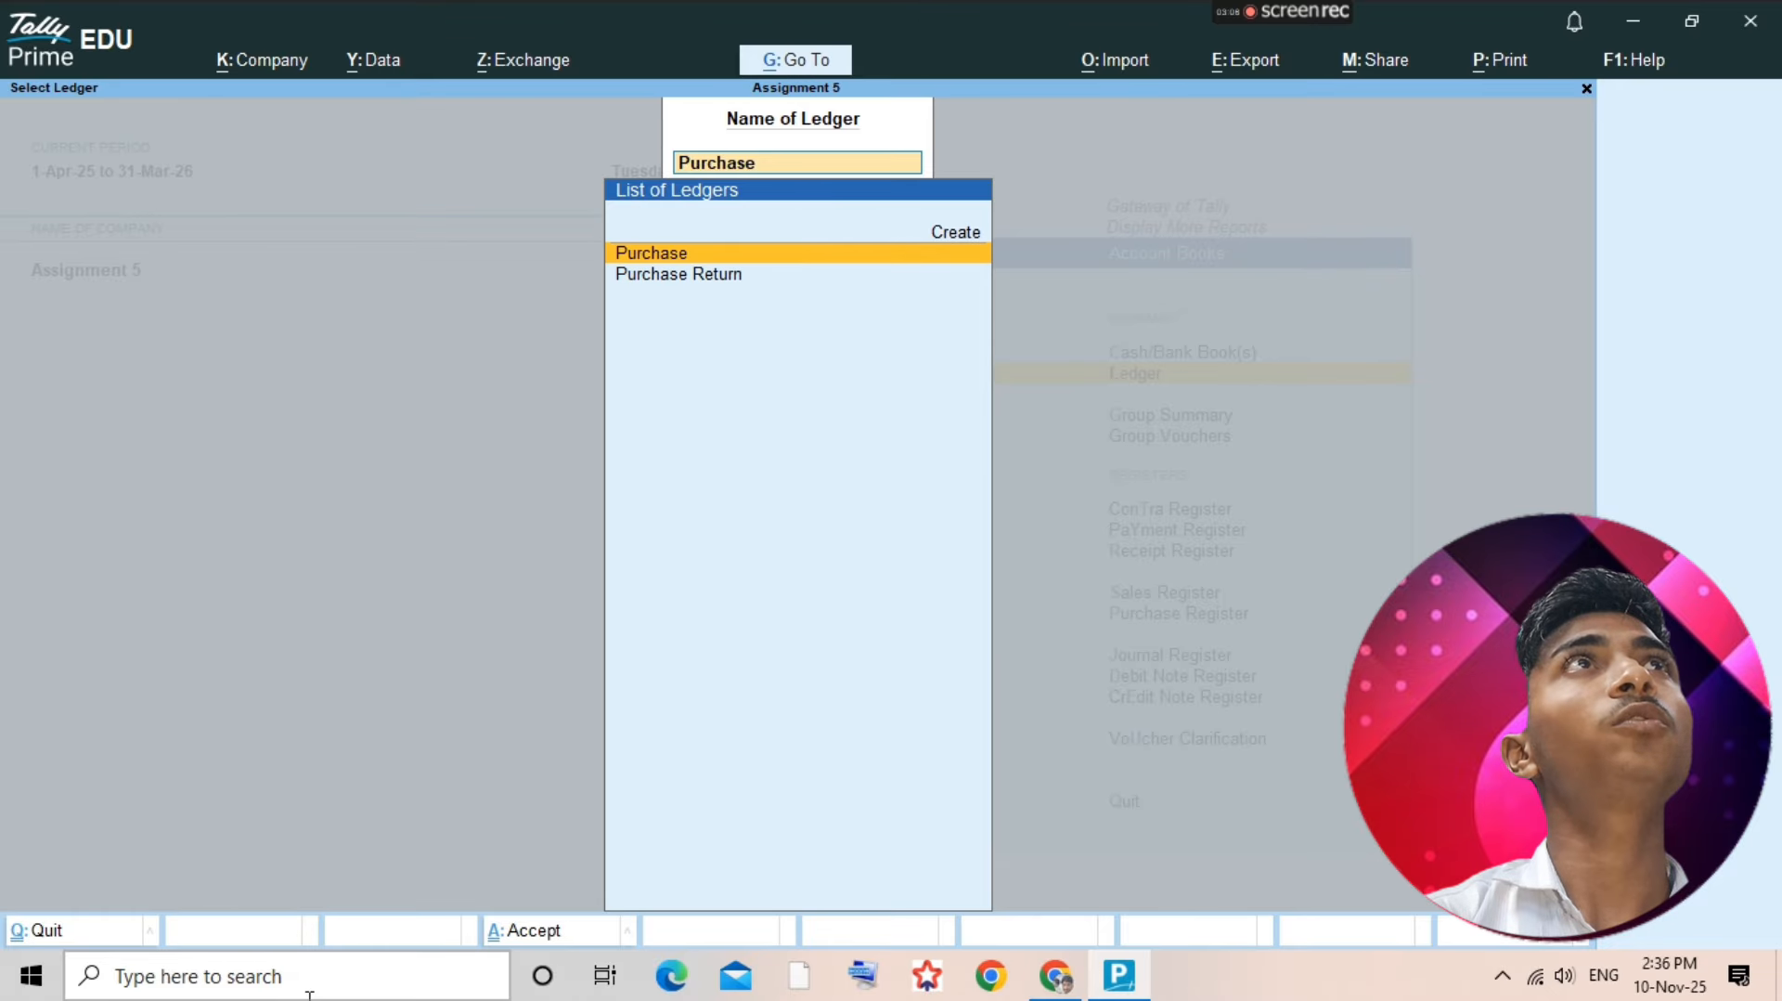
key(Return)
key(alt+a)
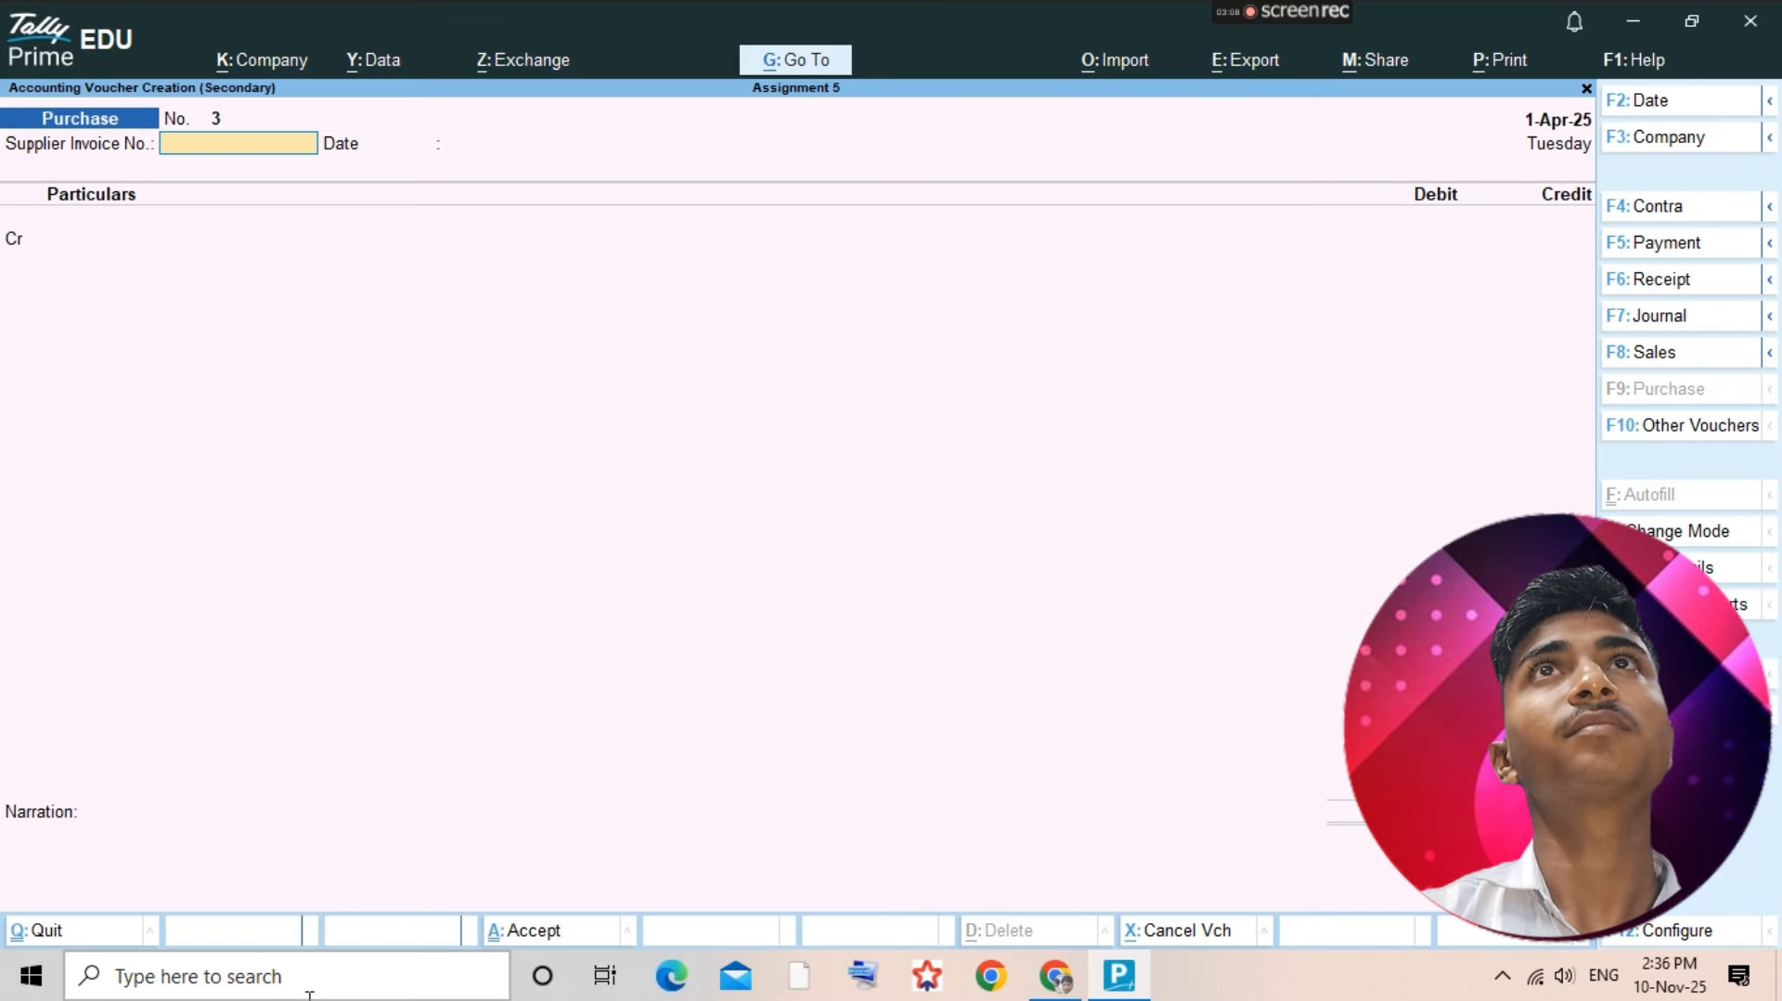
key(Return)
key(Return)
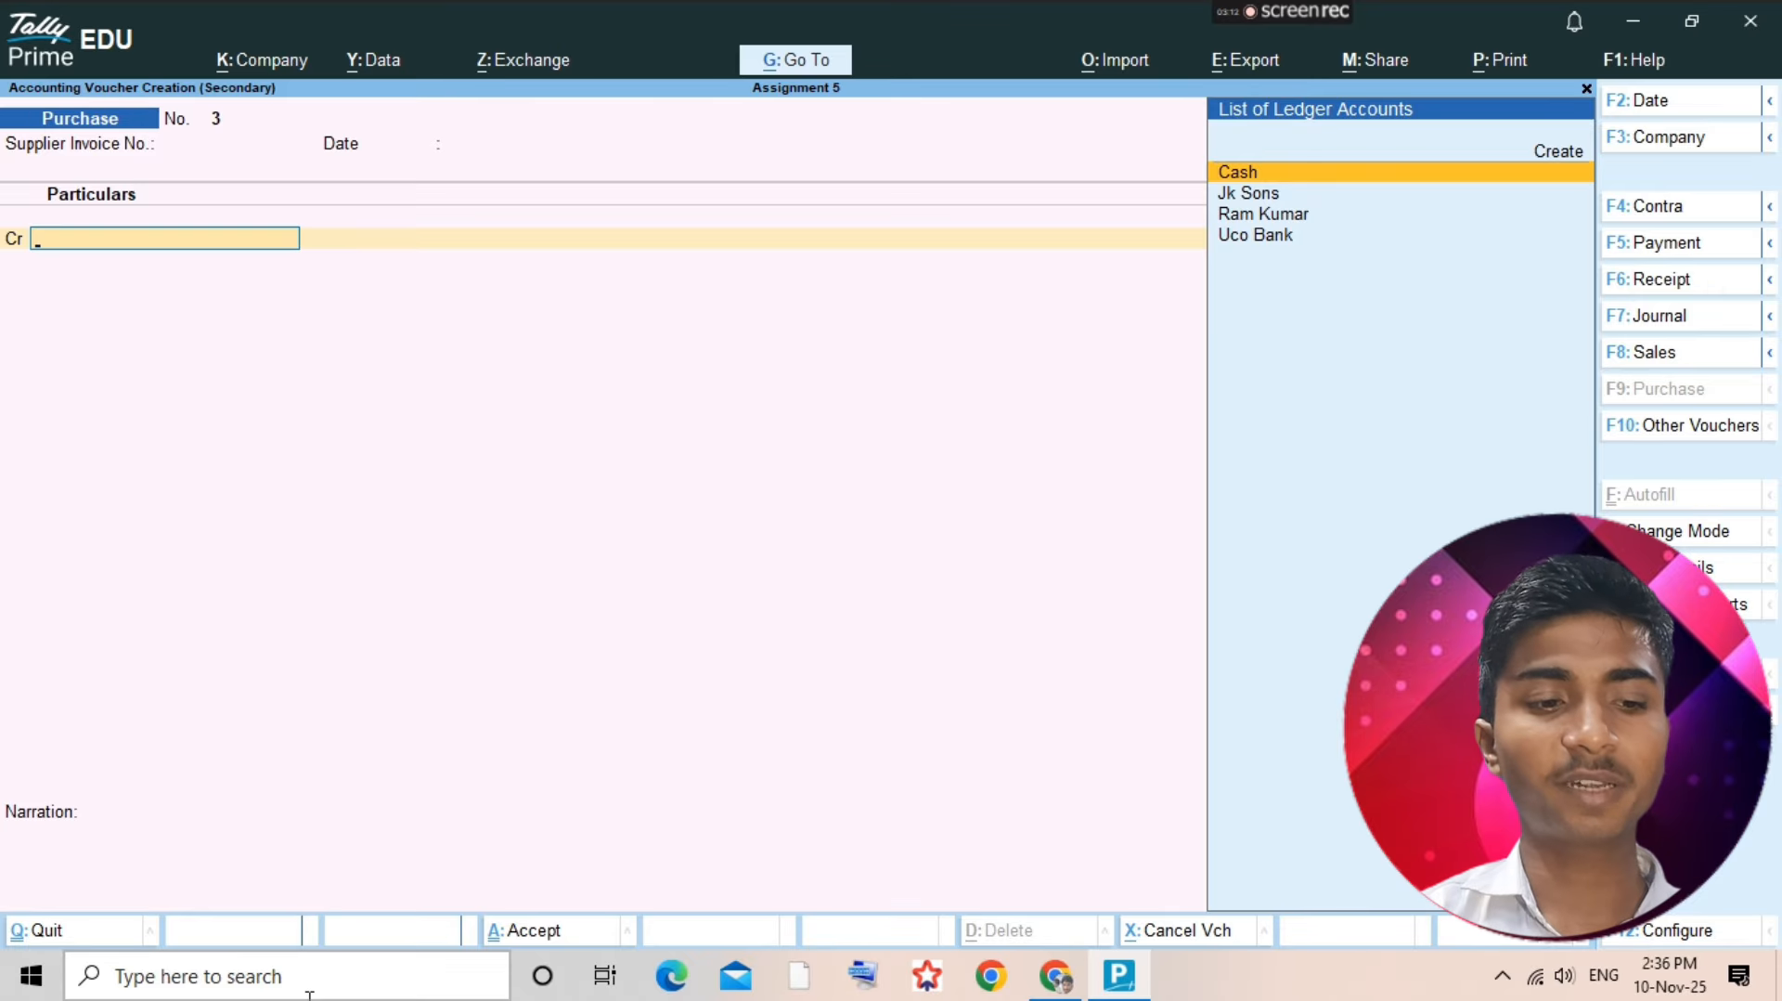
- Credit the Cash ledger in the purchase voucher, leaving the receipt details blank and keeping the default party details
text(cash)
key(Return)
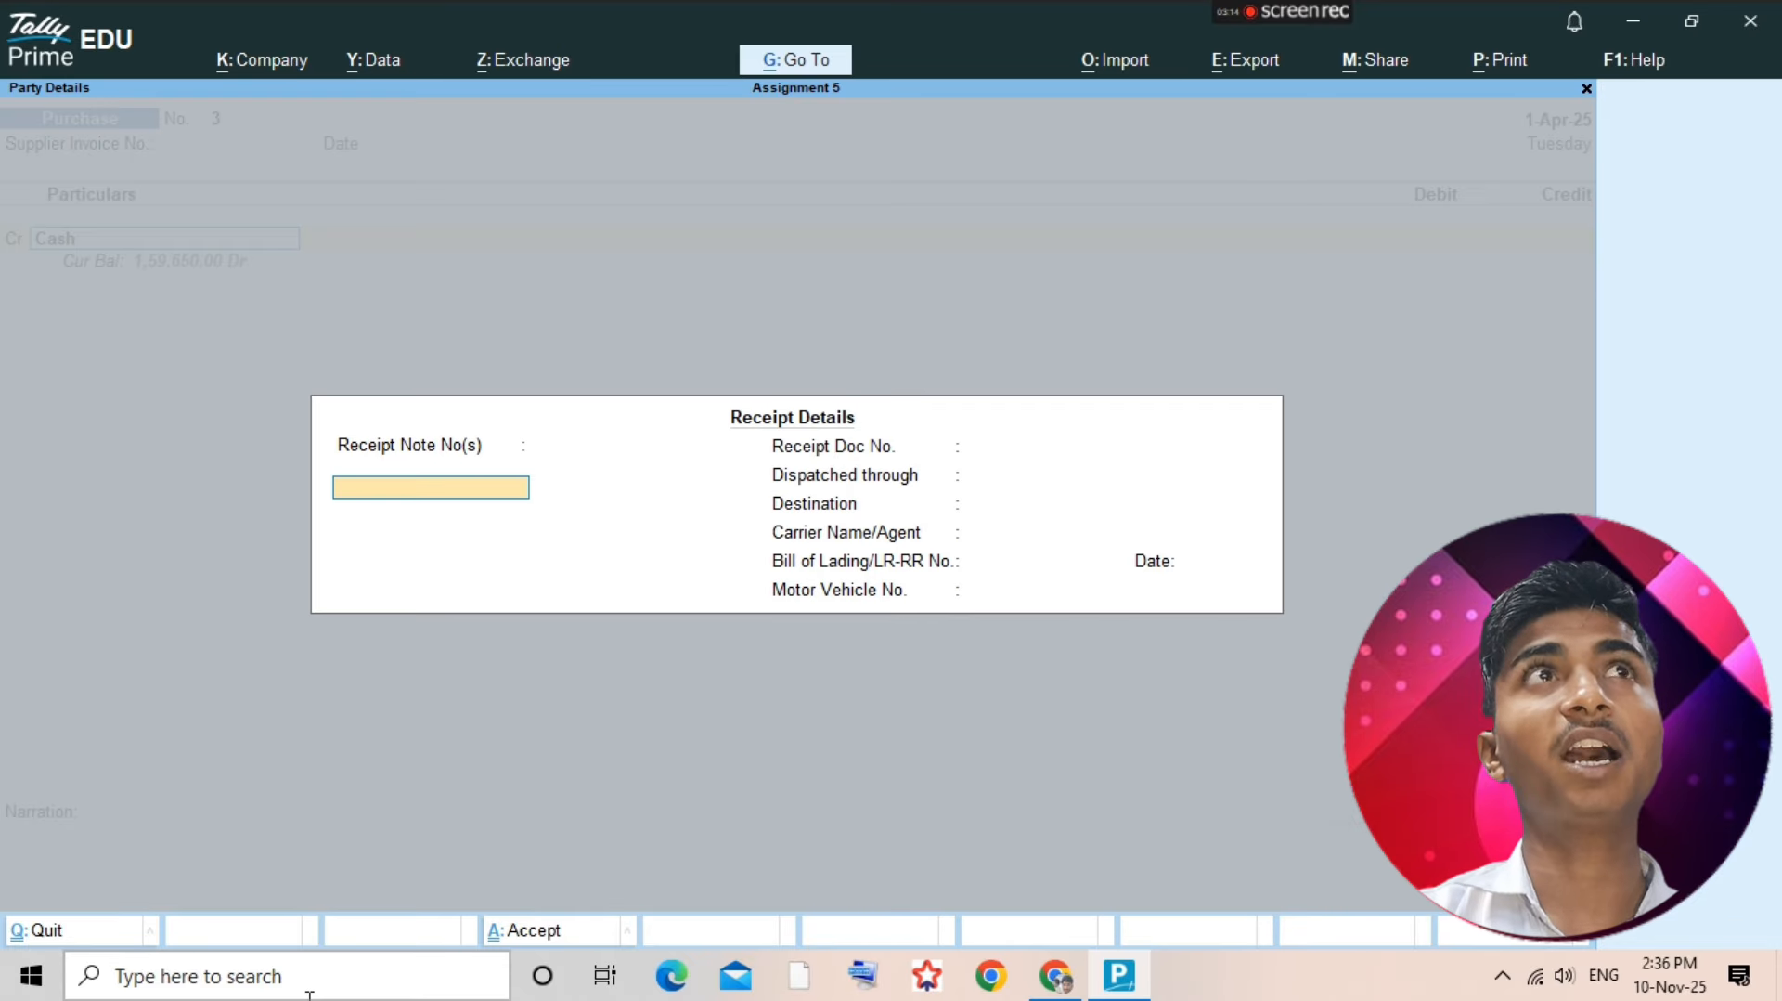
key(Return)
key(Return)
key(Return)
key(Return)
key(Return)
key(Return)
key(Return)
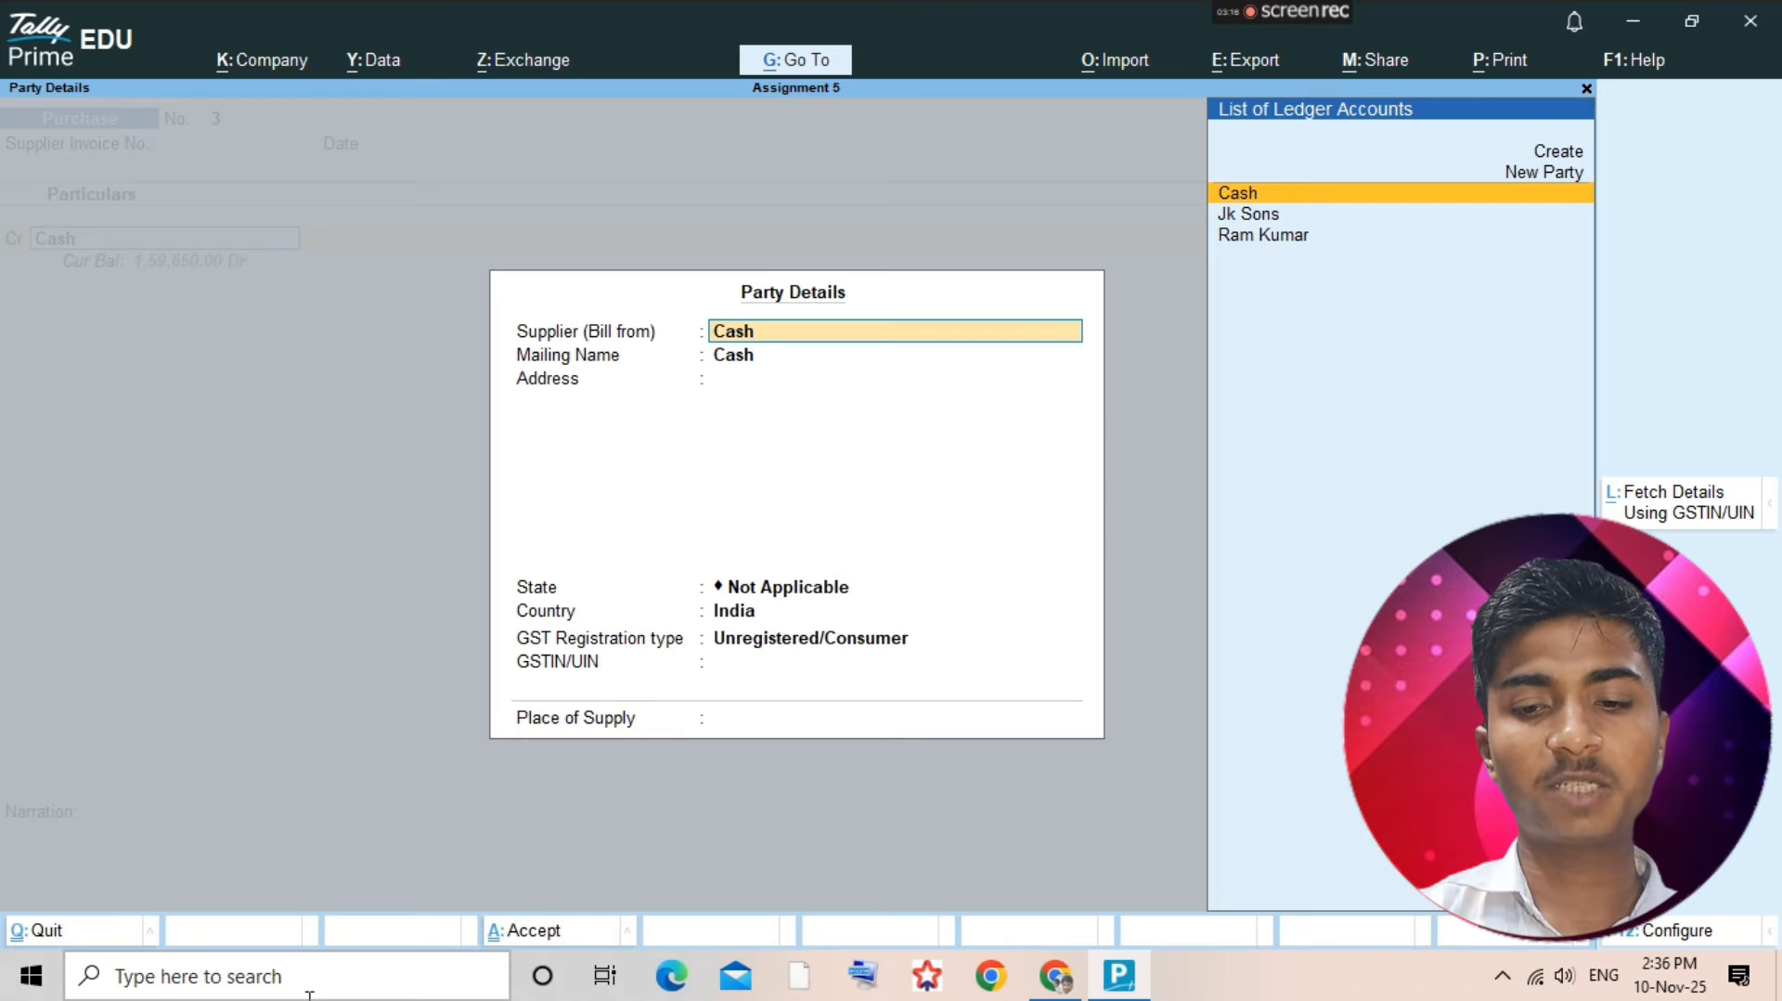
key(Return)
key(Return)
key(Return)
key(Return)
key(Return)
key(Return)
key(Return)
key(Return)
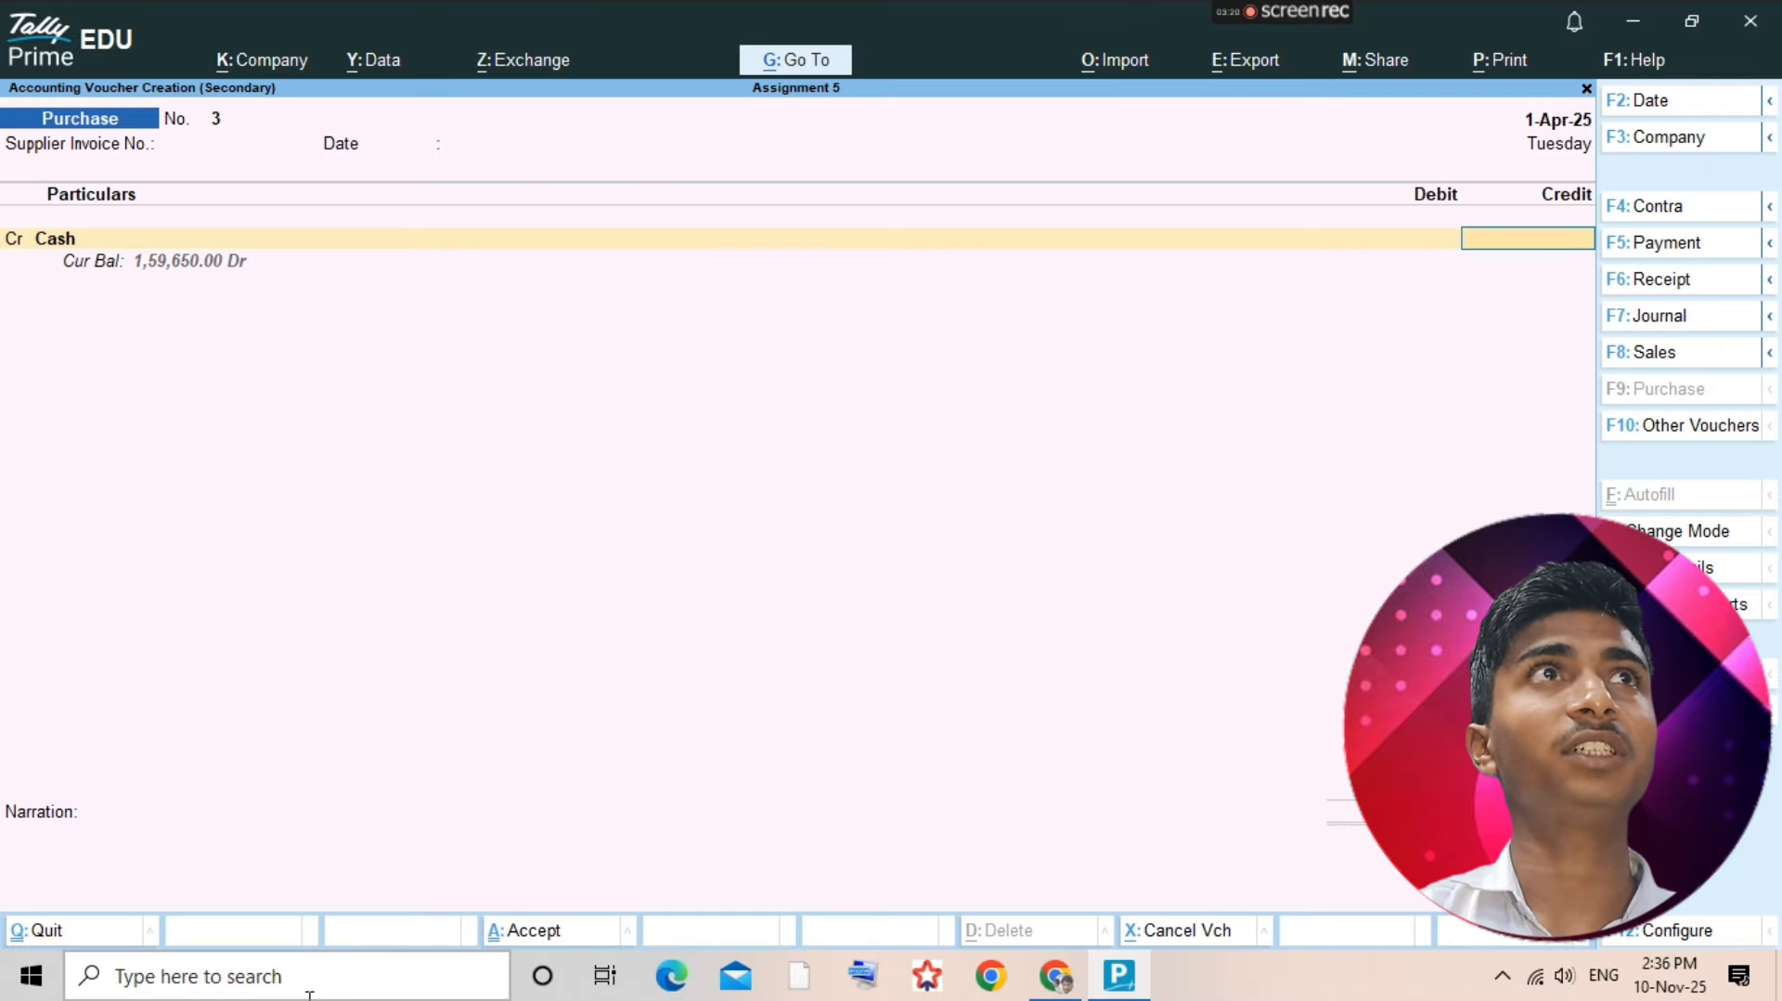
- Calculate 4750*5/100 for the discount and 4750-237.50 for the net cash amount in the built-in calculator
key(ctrl+n)
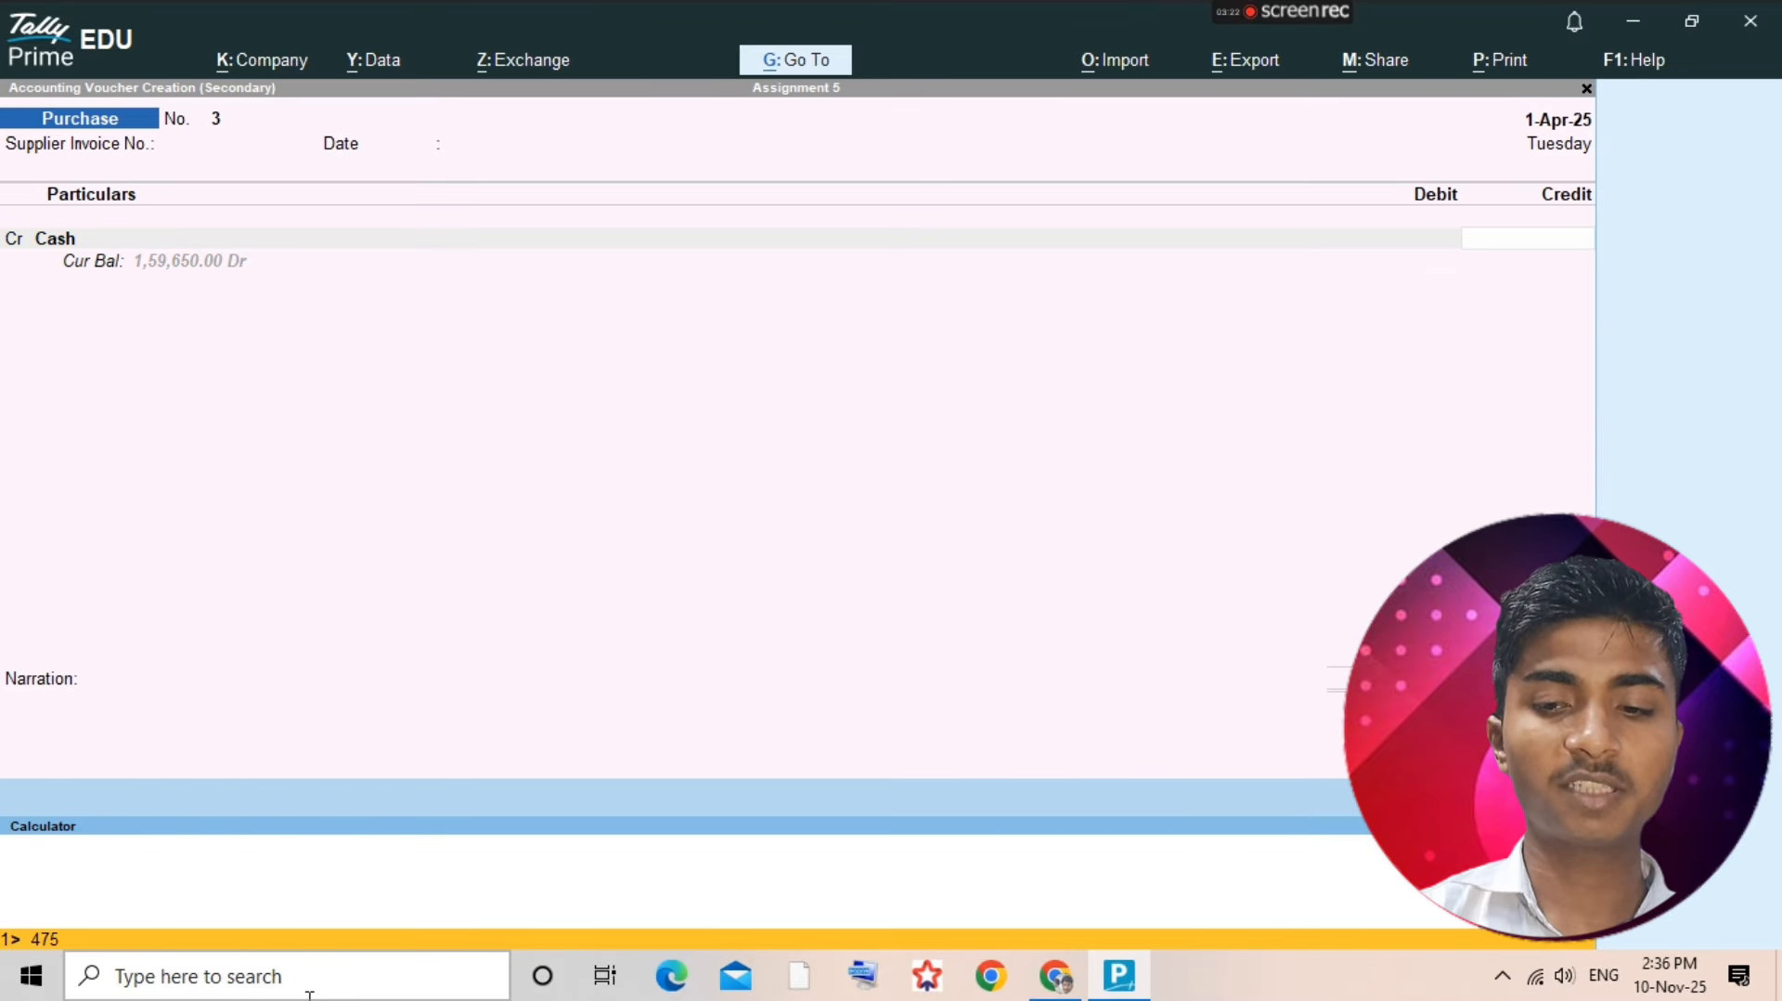
text(4750*5/10)
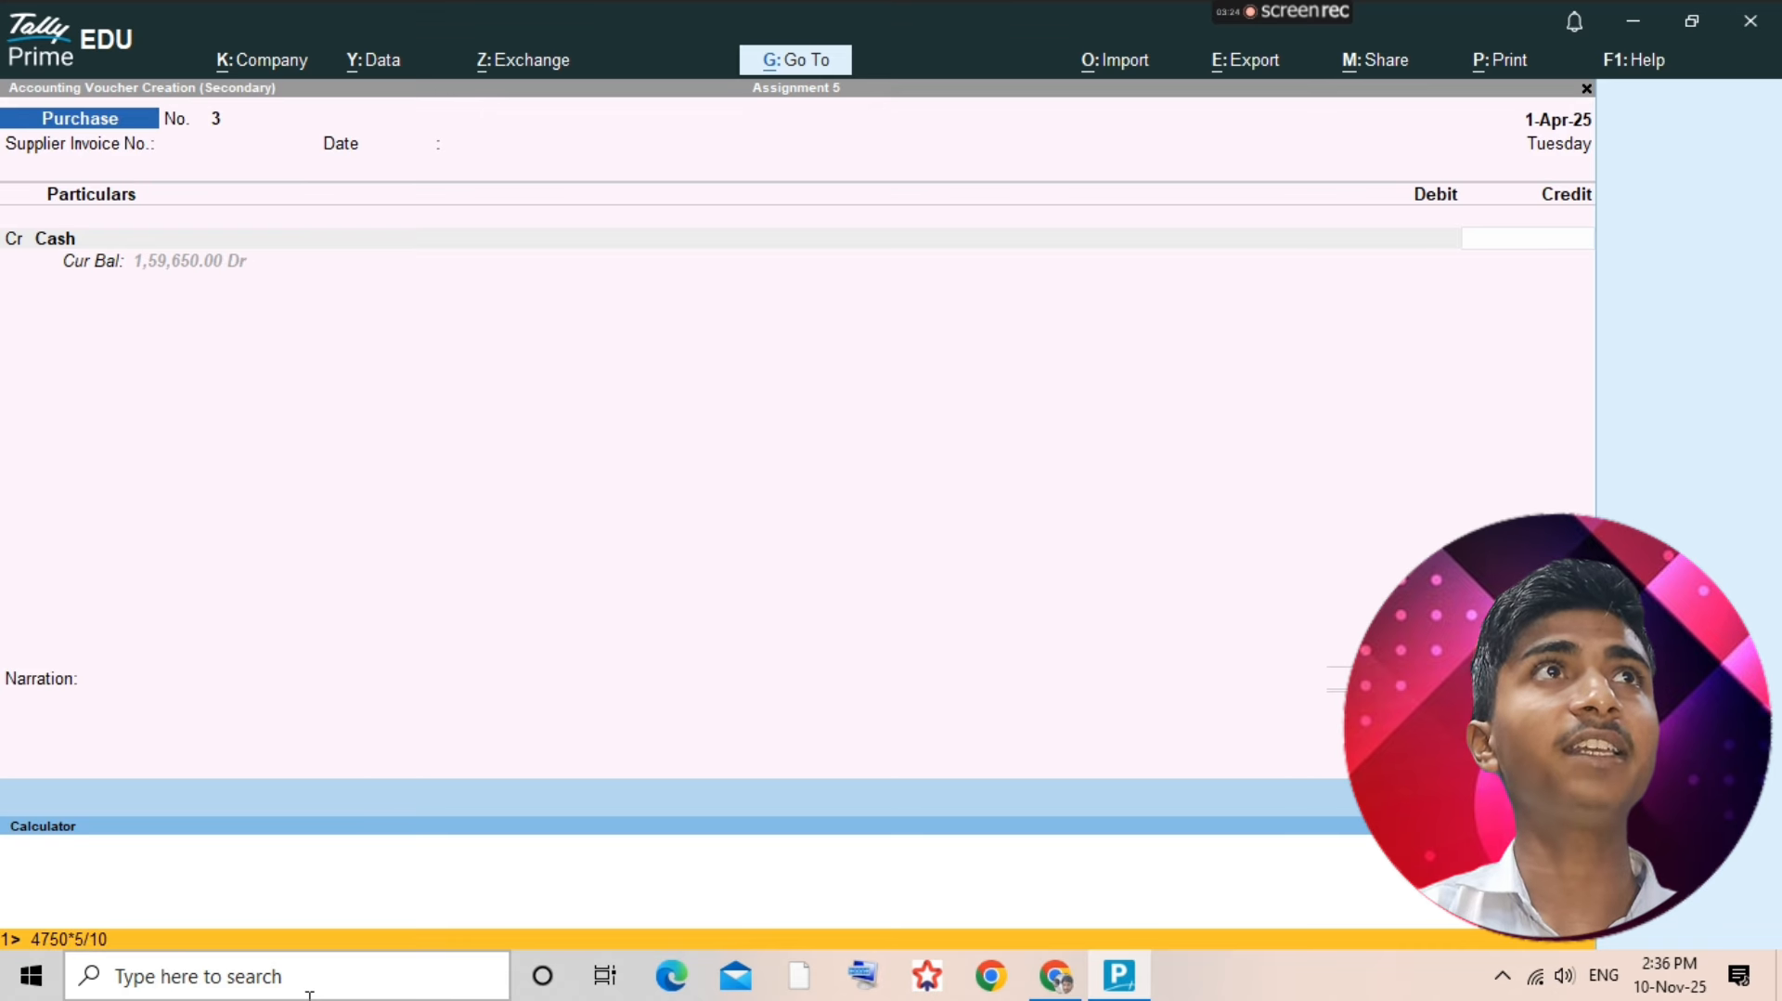
text(0)
key(Return)
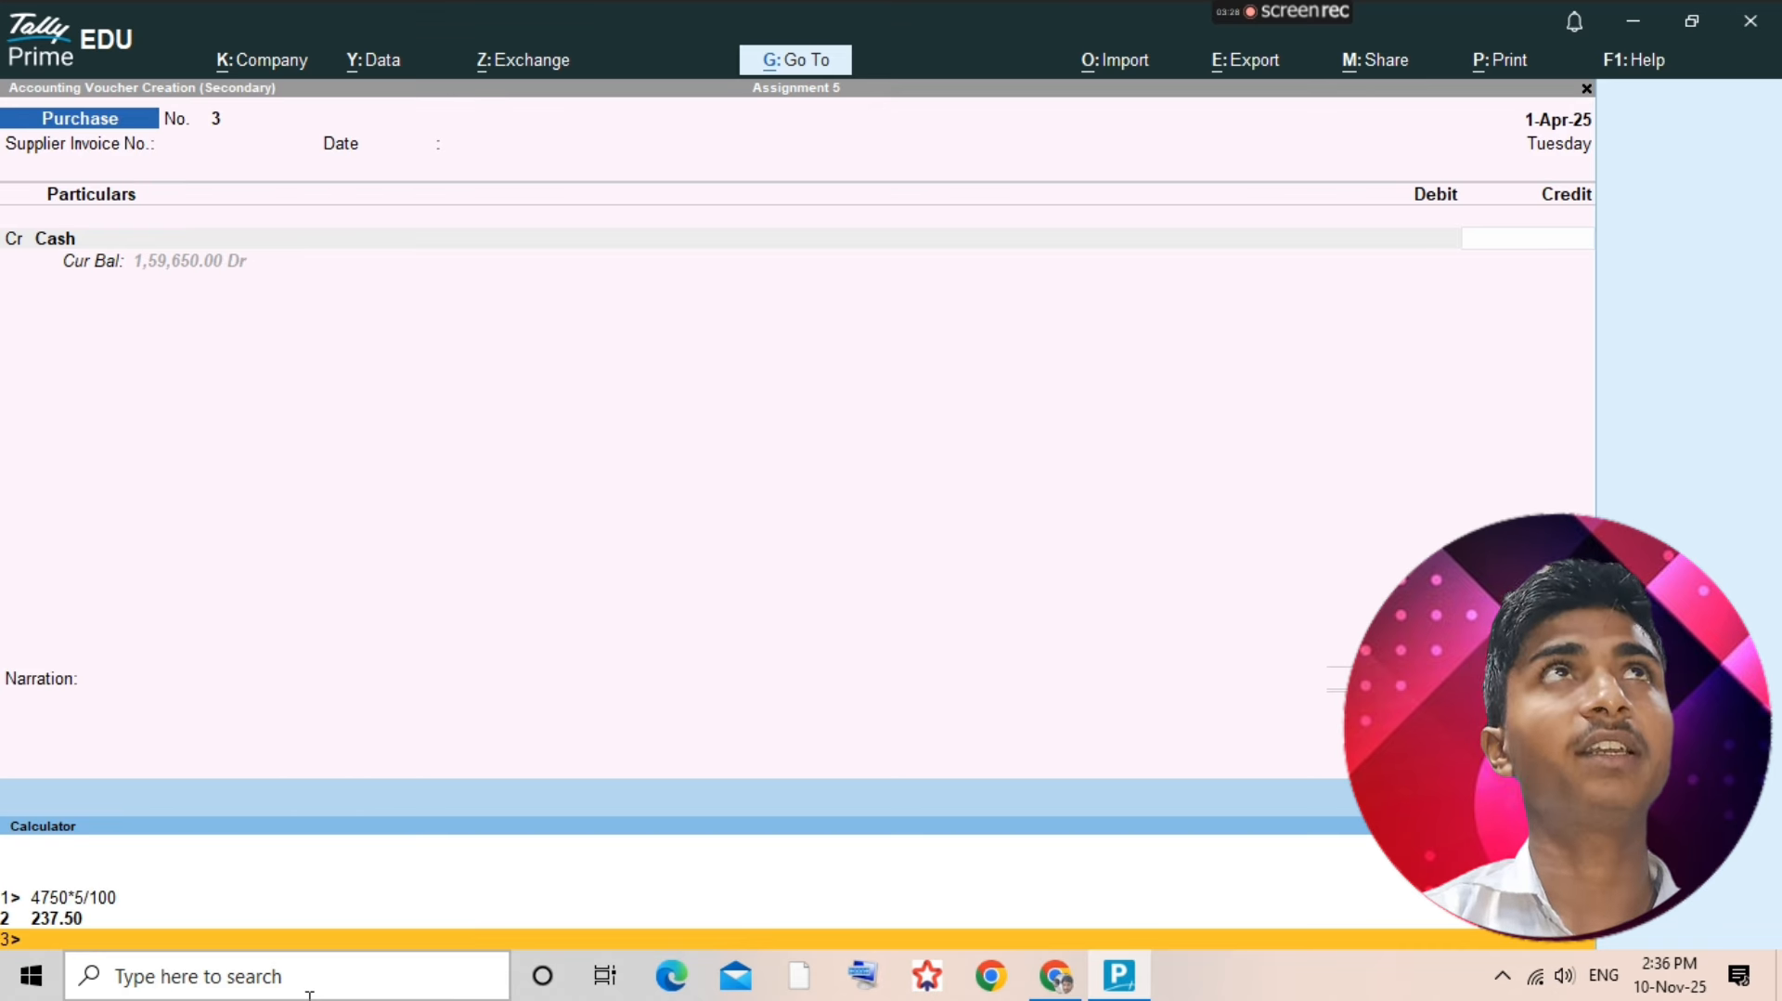
text(4750-237.50)
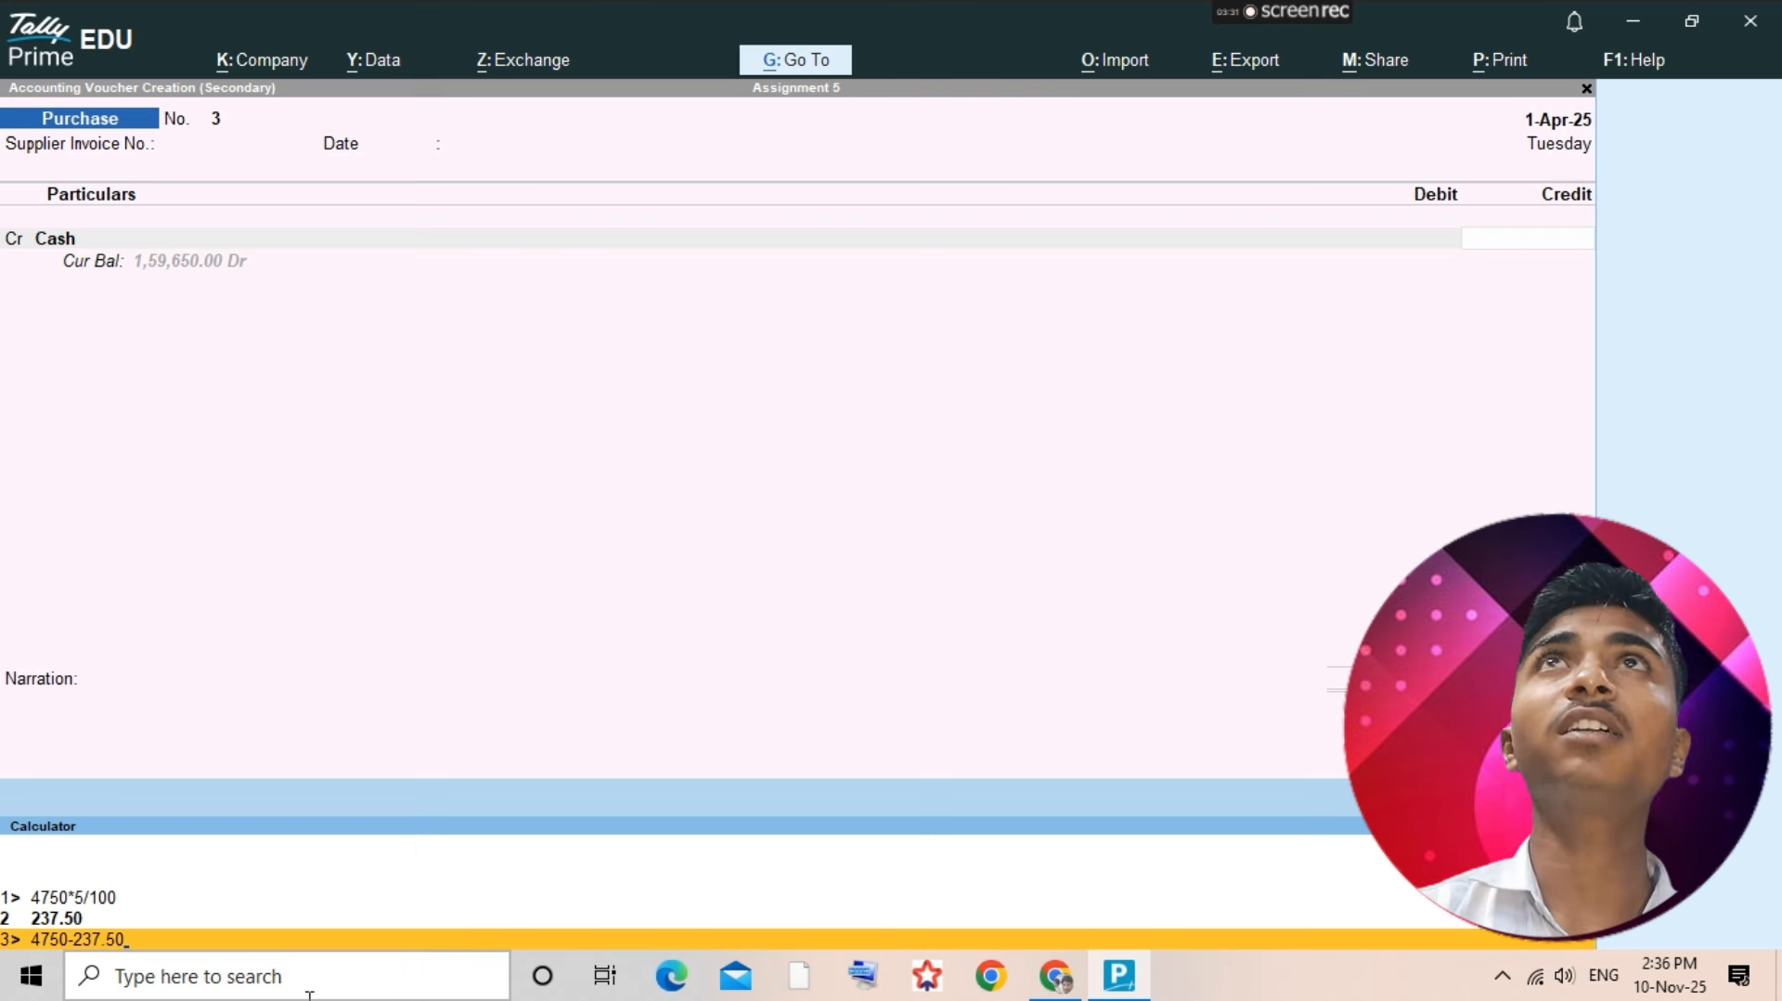
key(Return)
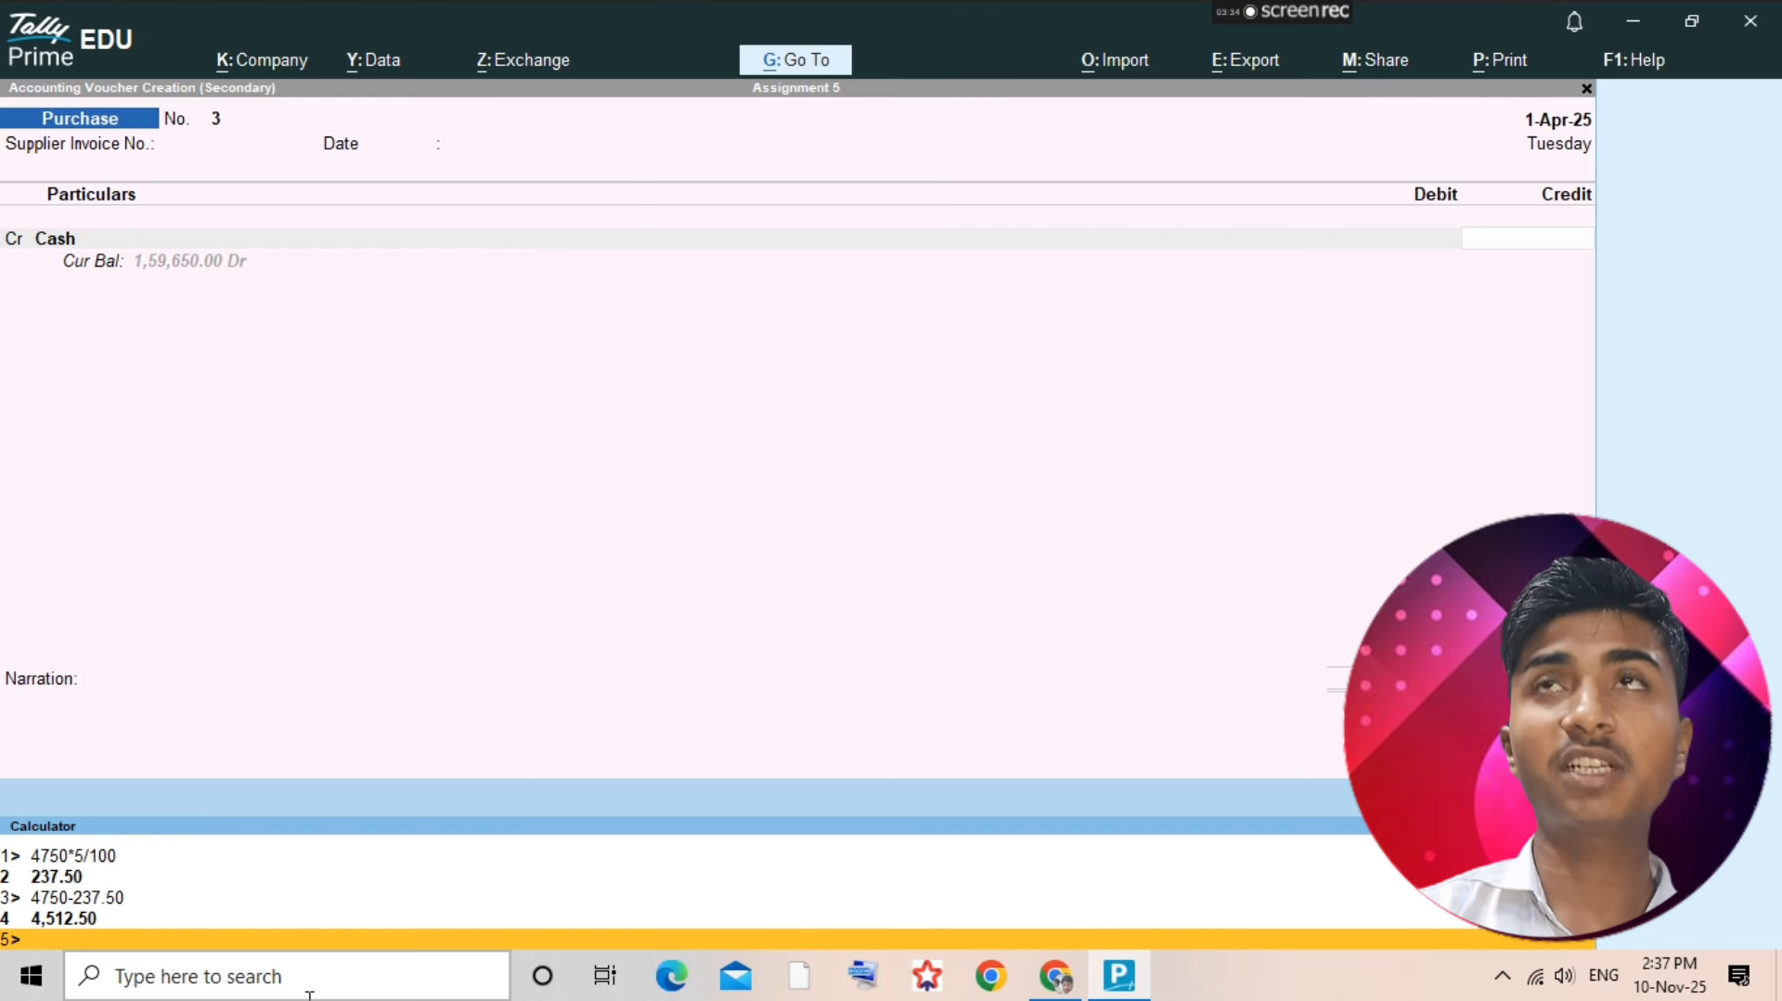
key(Escape)
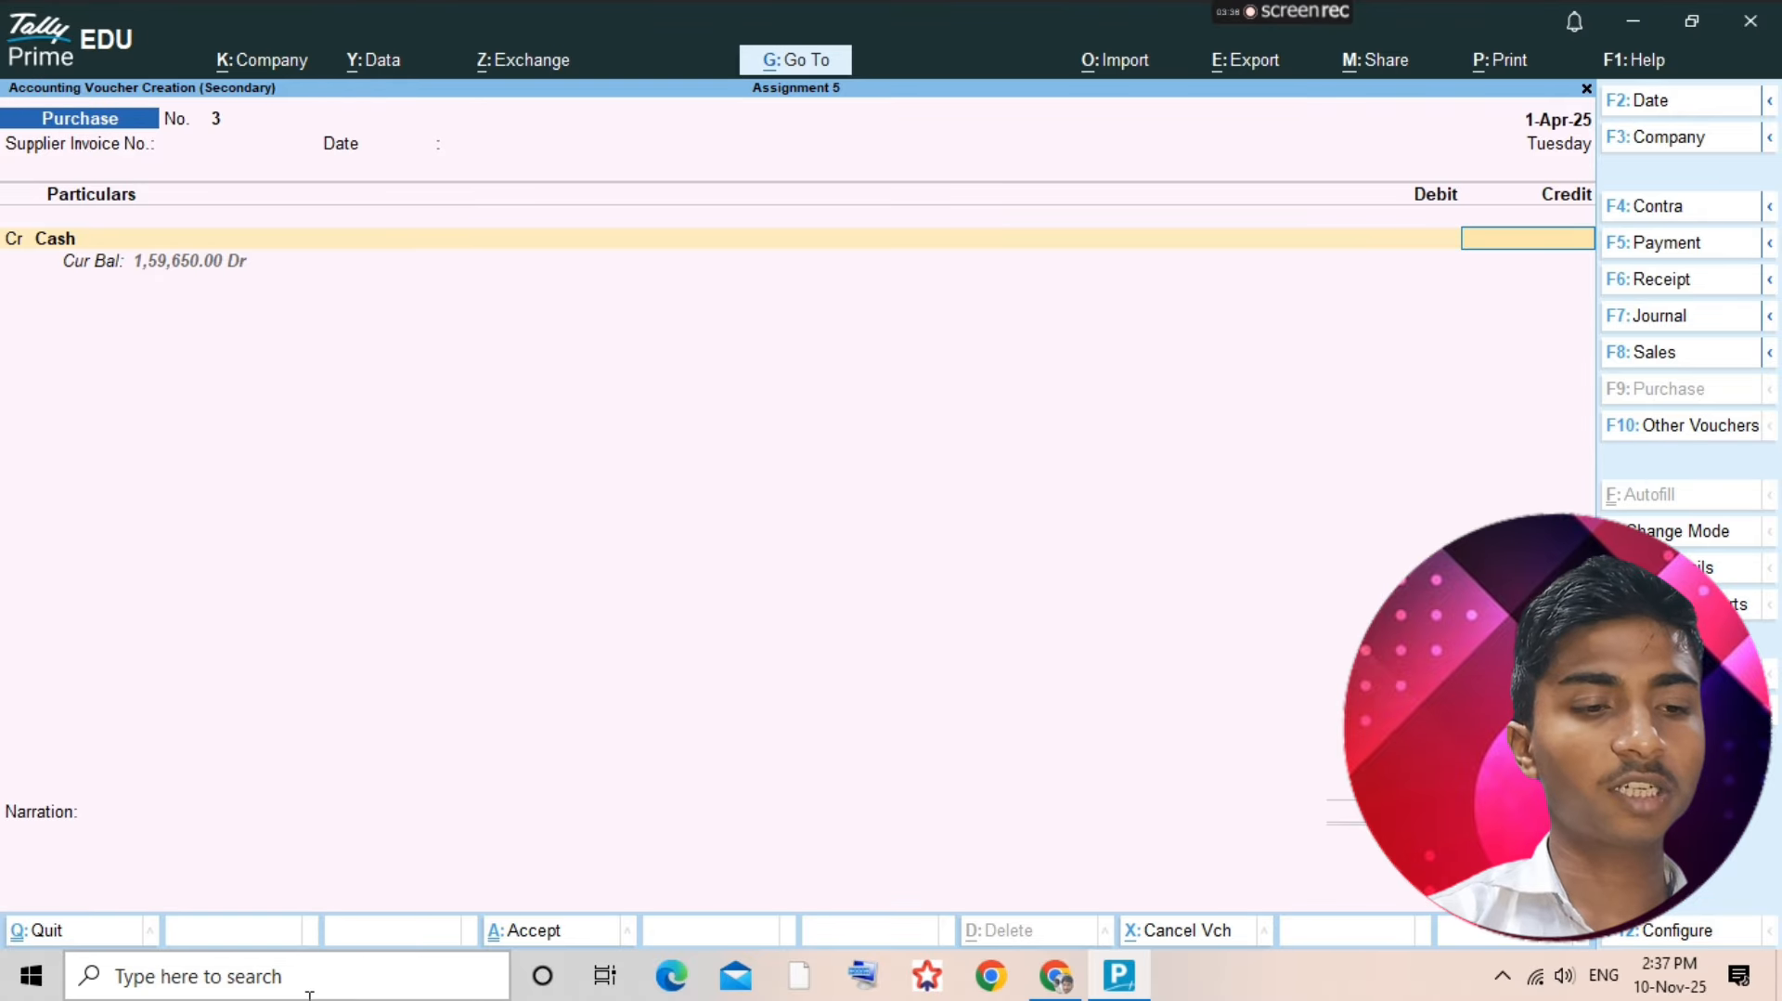
- Set the Cash credit to 4,512.50 and debit the Purchase ledger with 4,750
text(4512.50)
key(Return)
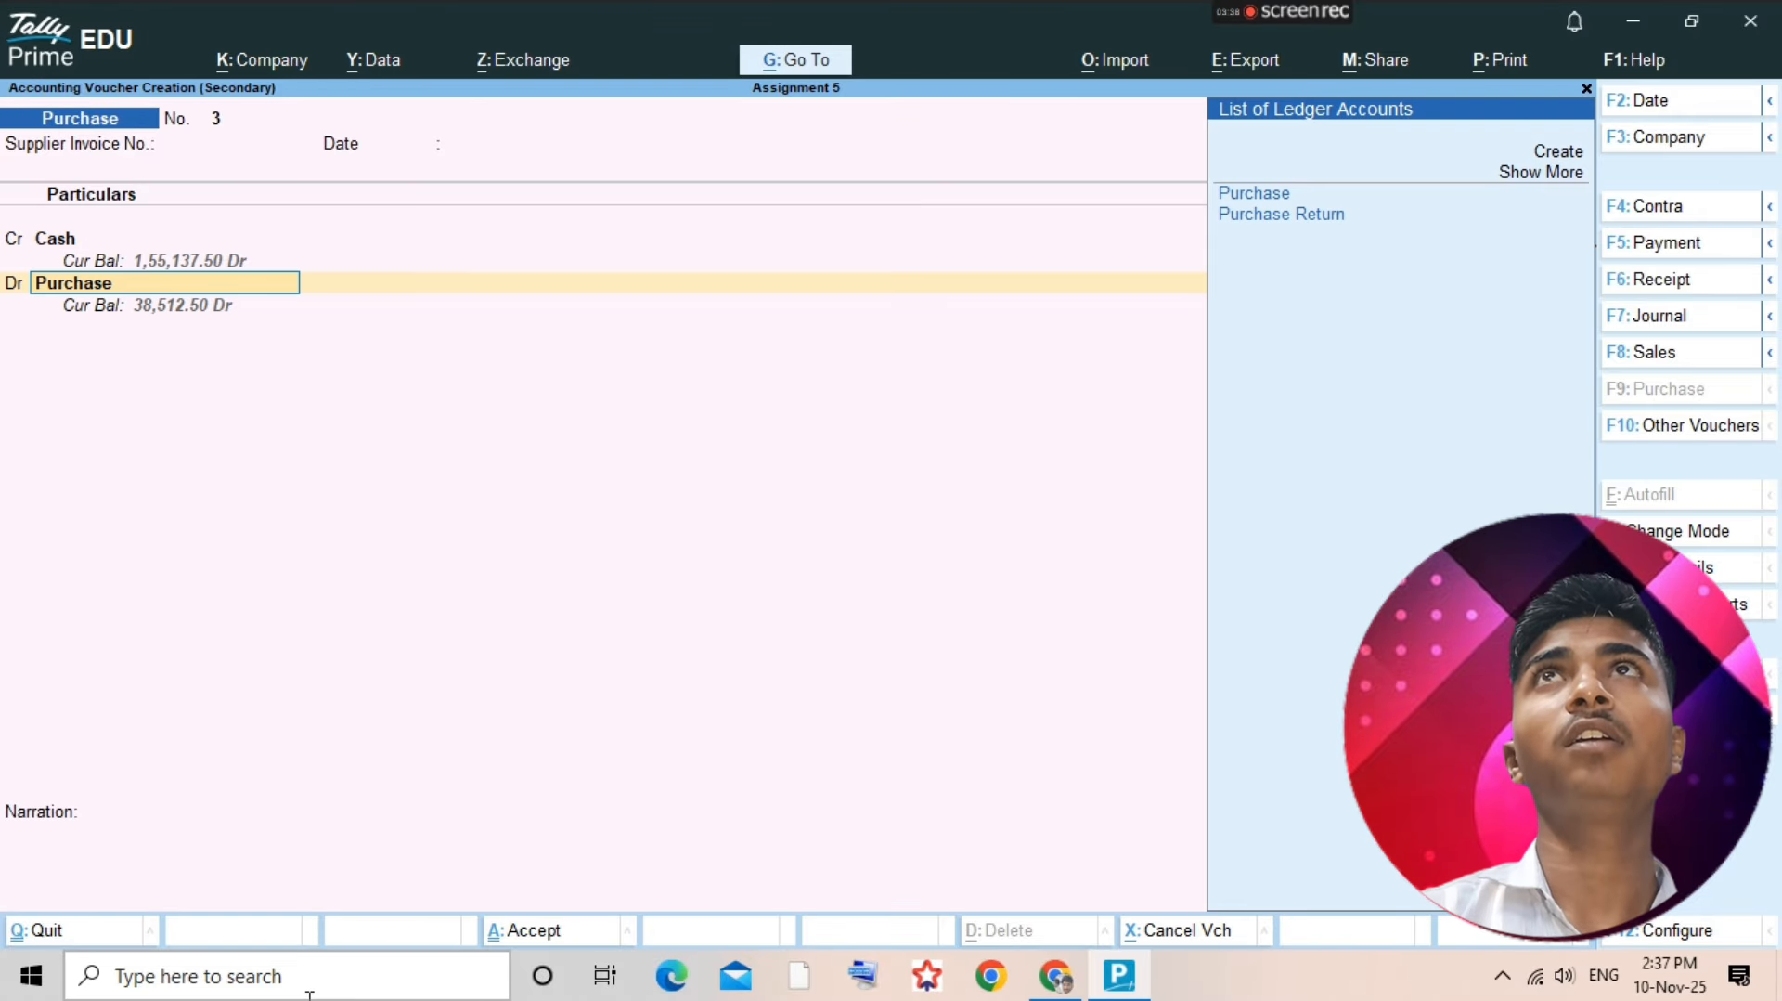
key(Return)
key(Return)
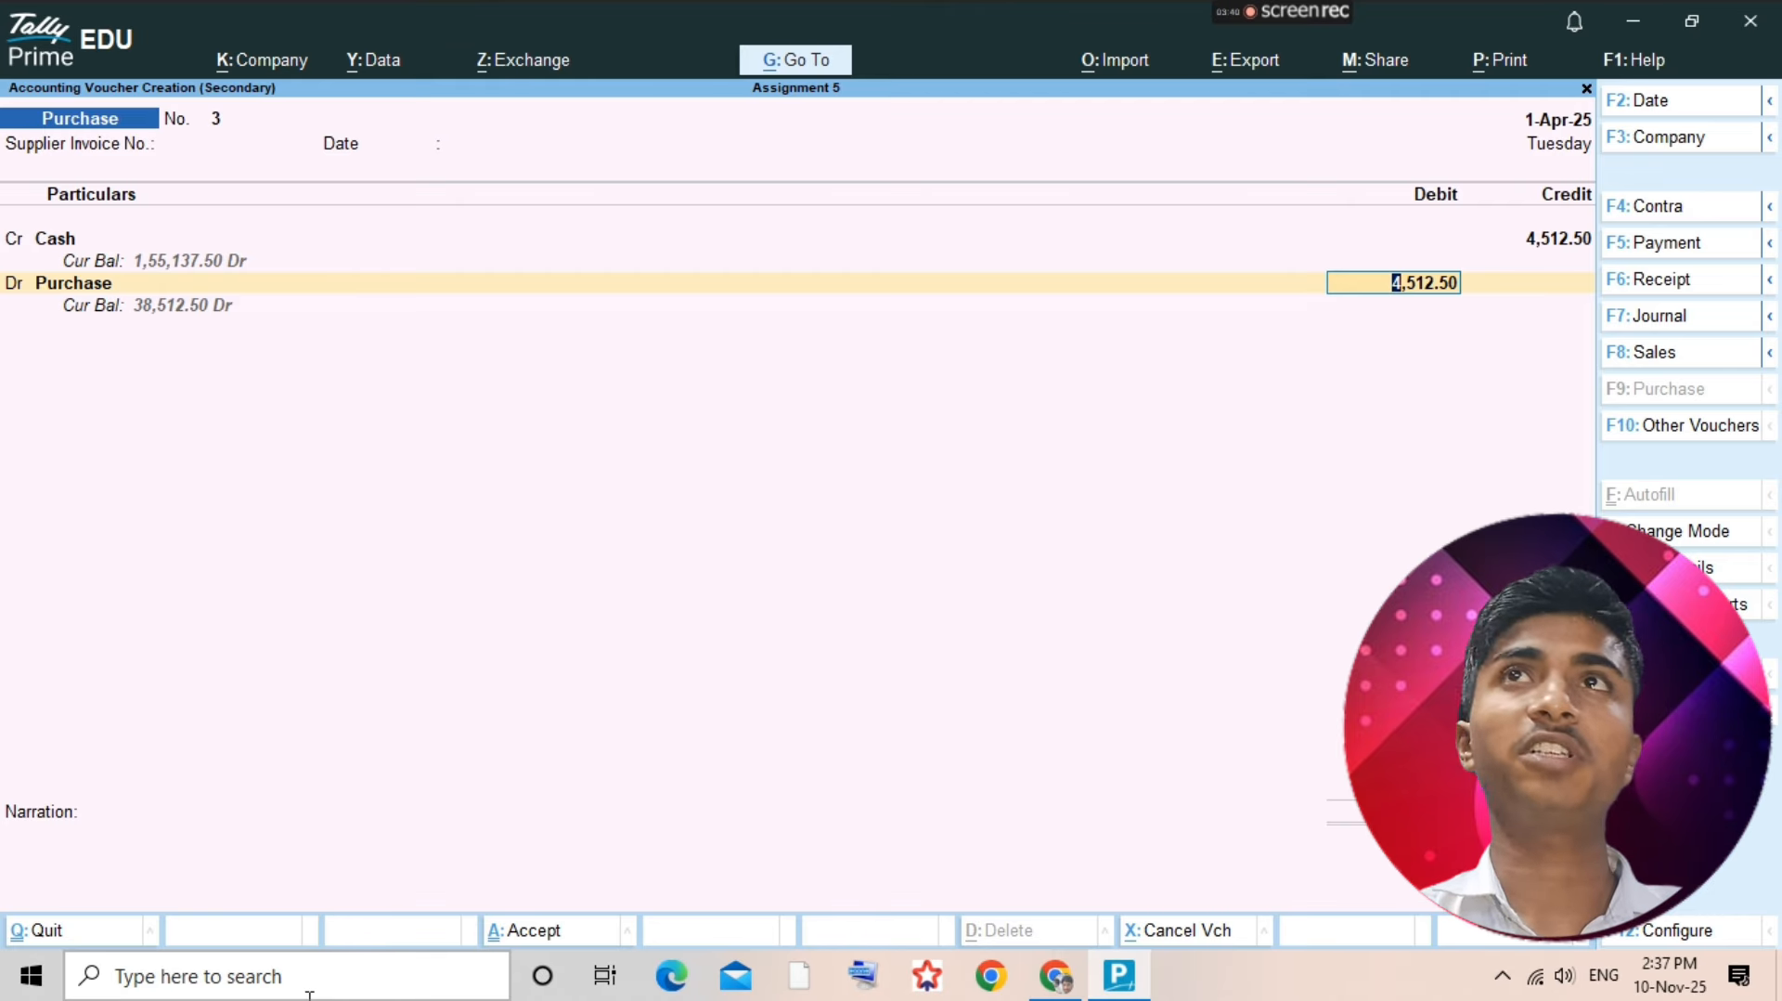
text(4750)
key(Return)
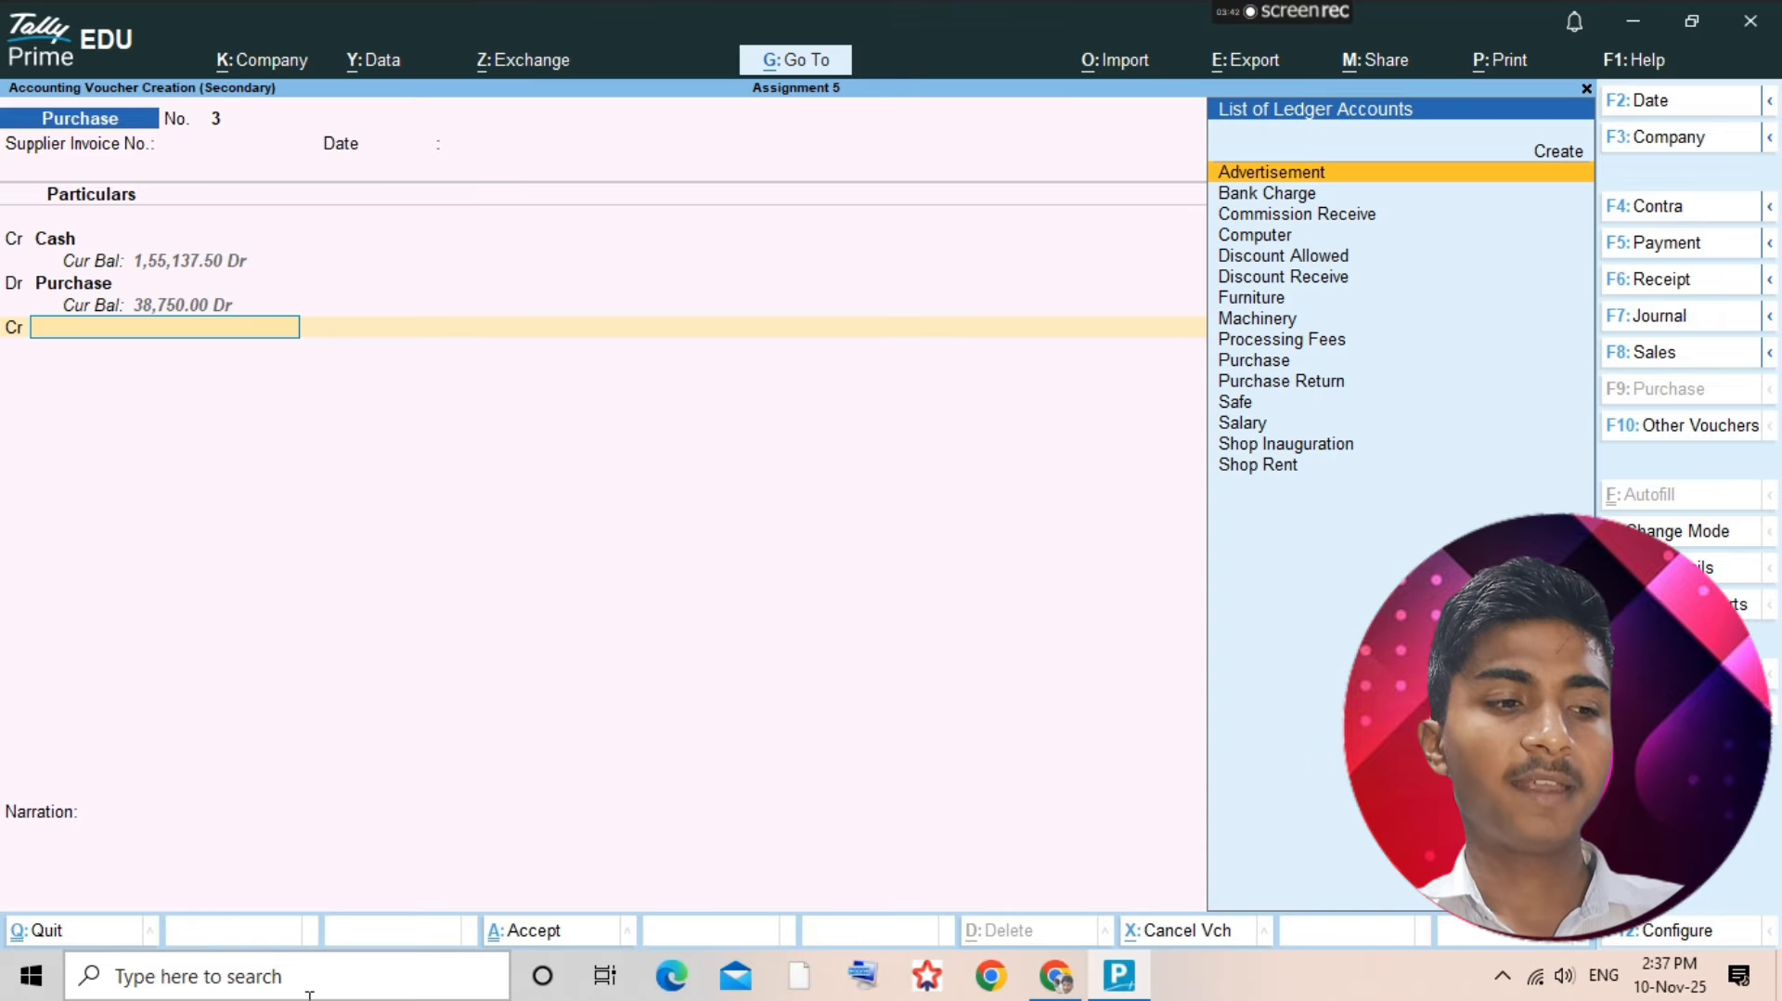
- Credit Discount Receive with 237.50, save the purchase voucher and return to the ledger selection
text(Di)
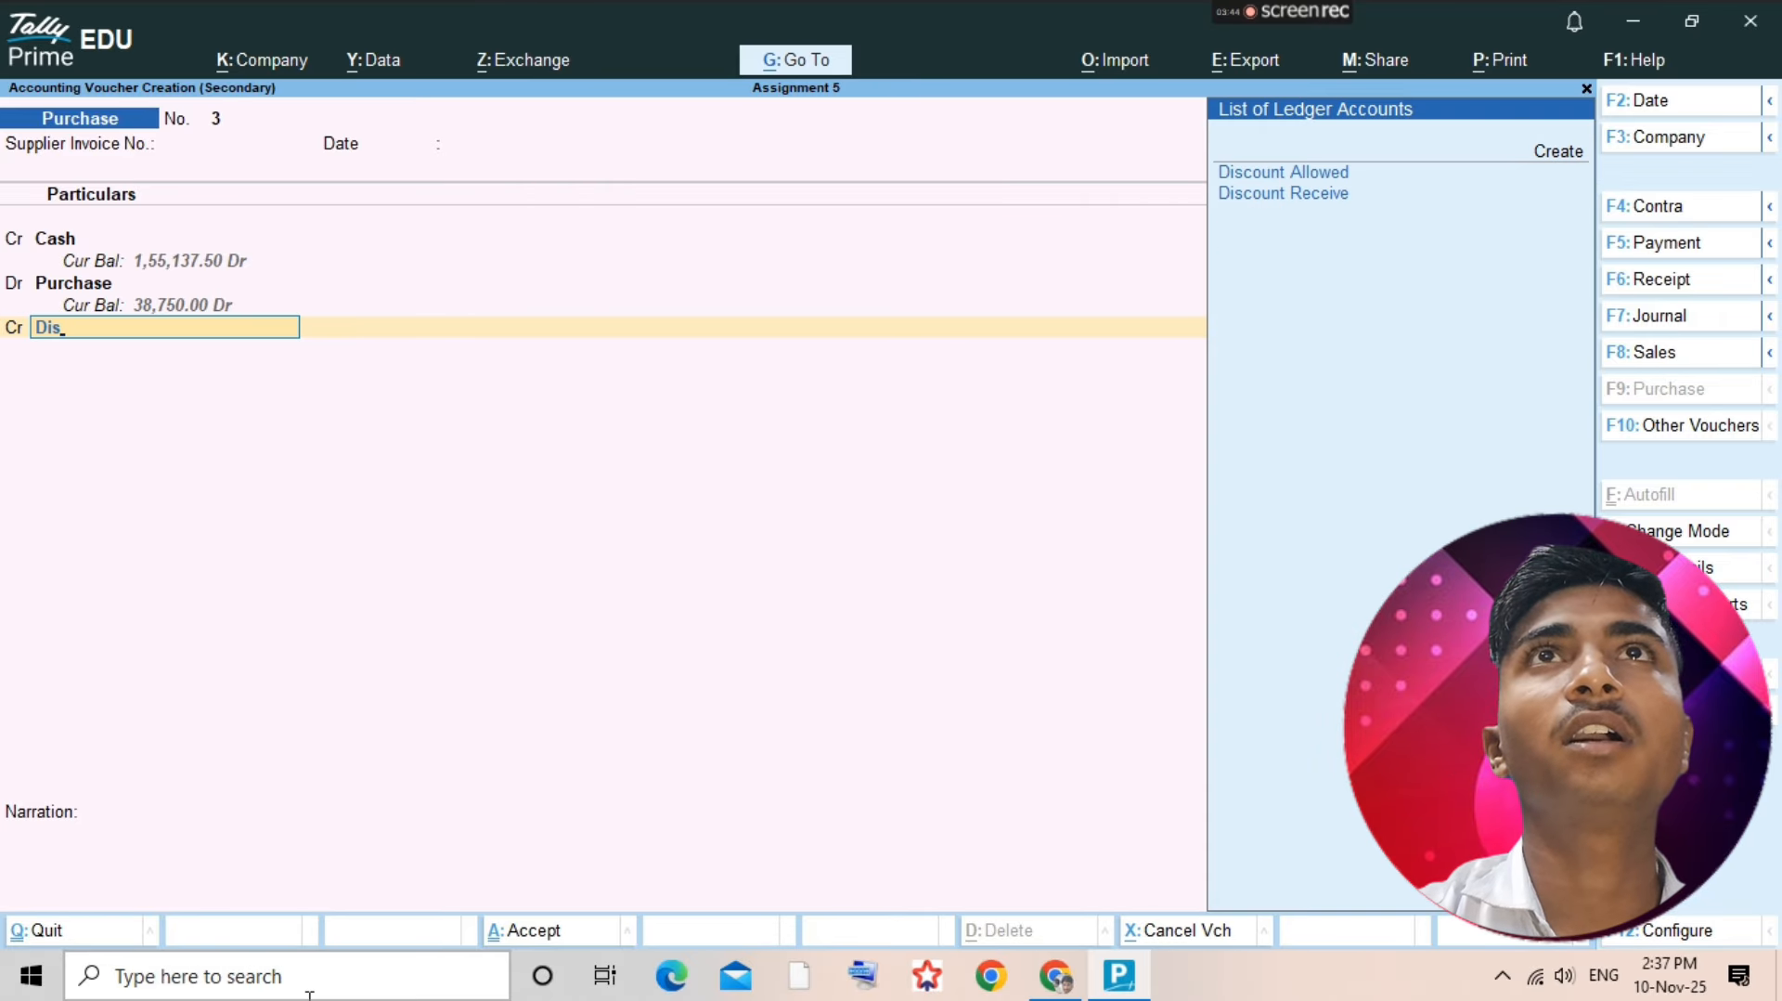
text(s)
key(Down)
key(Return)
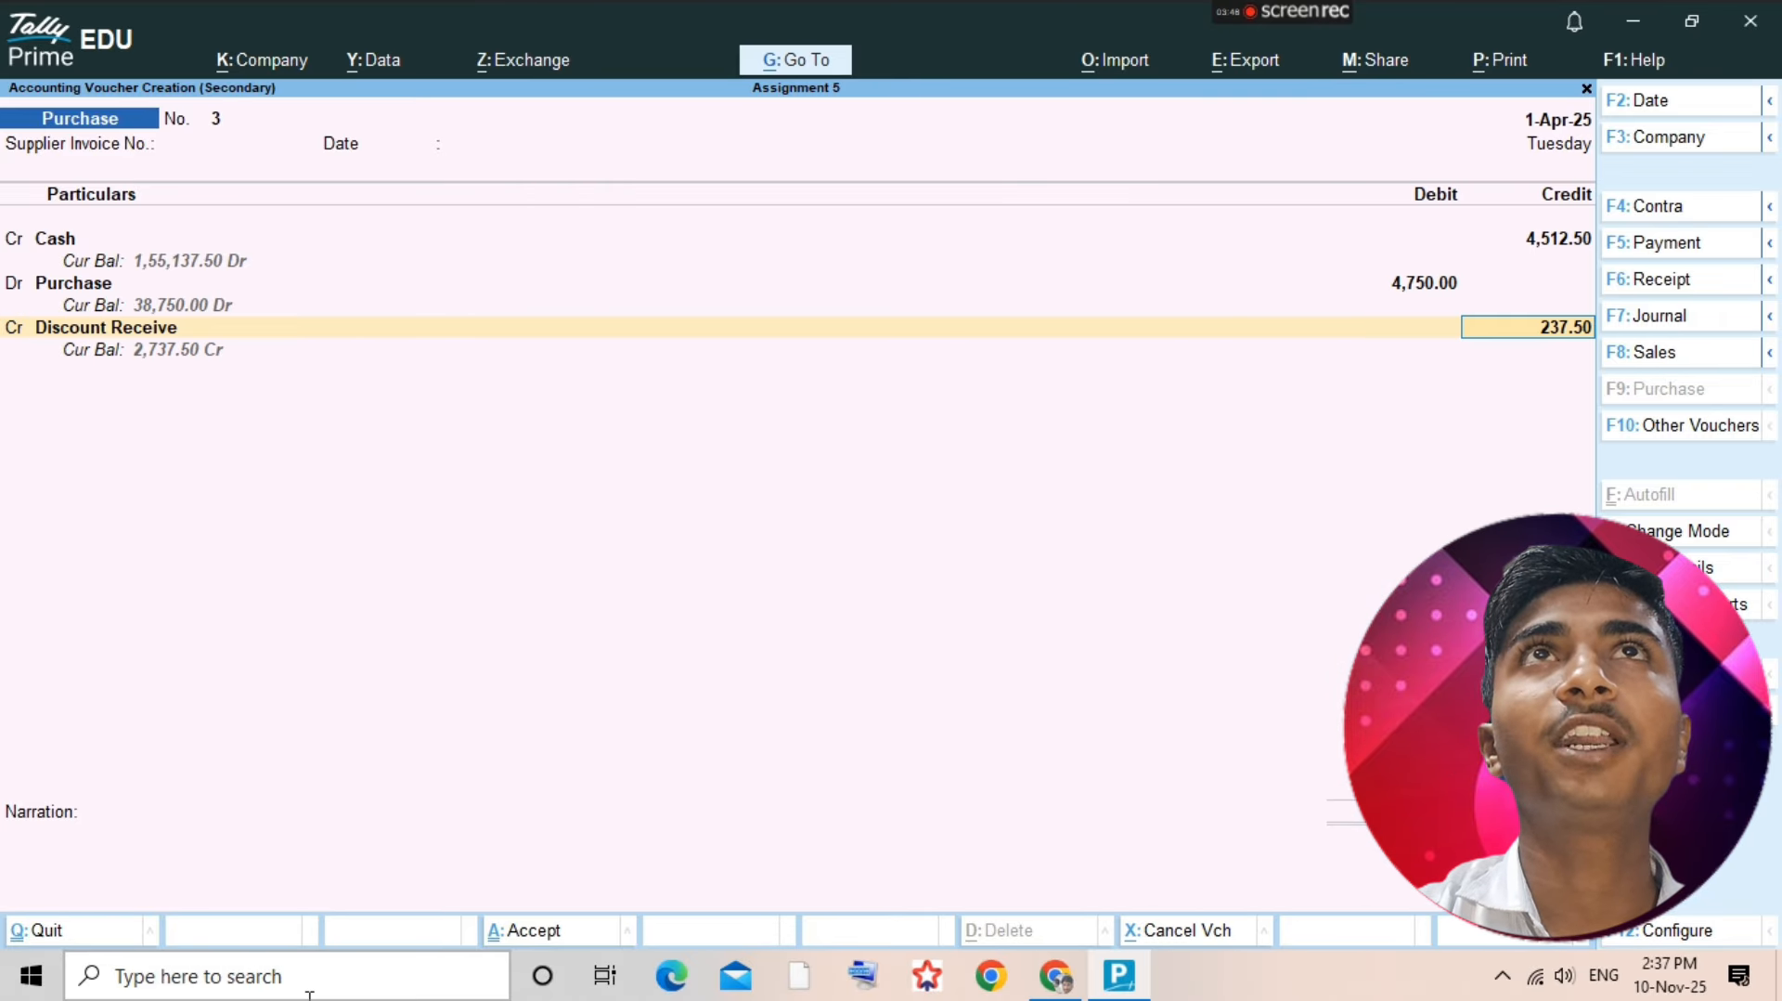
key(ctrl+a)
key(Escape)
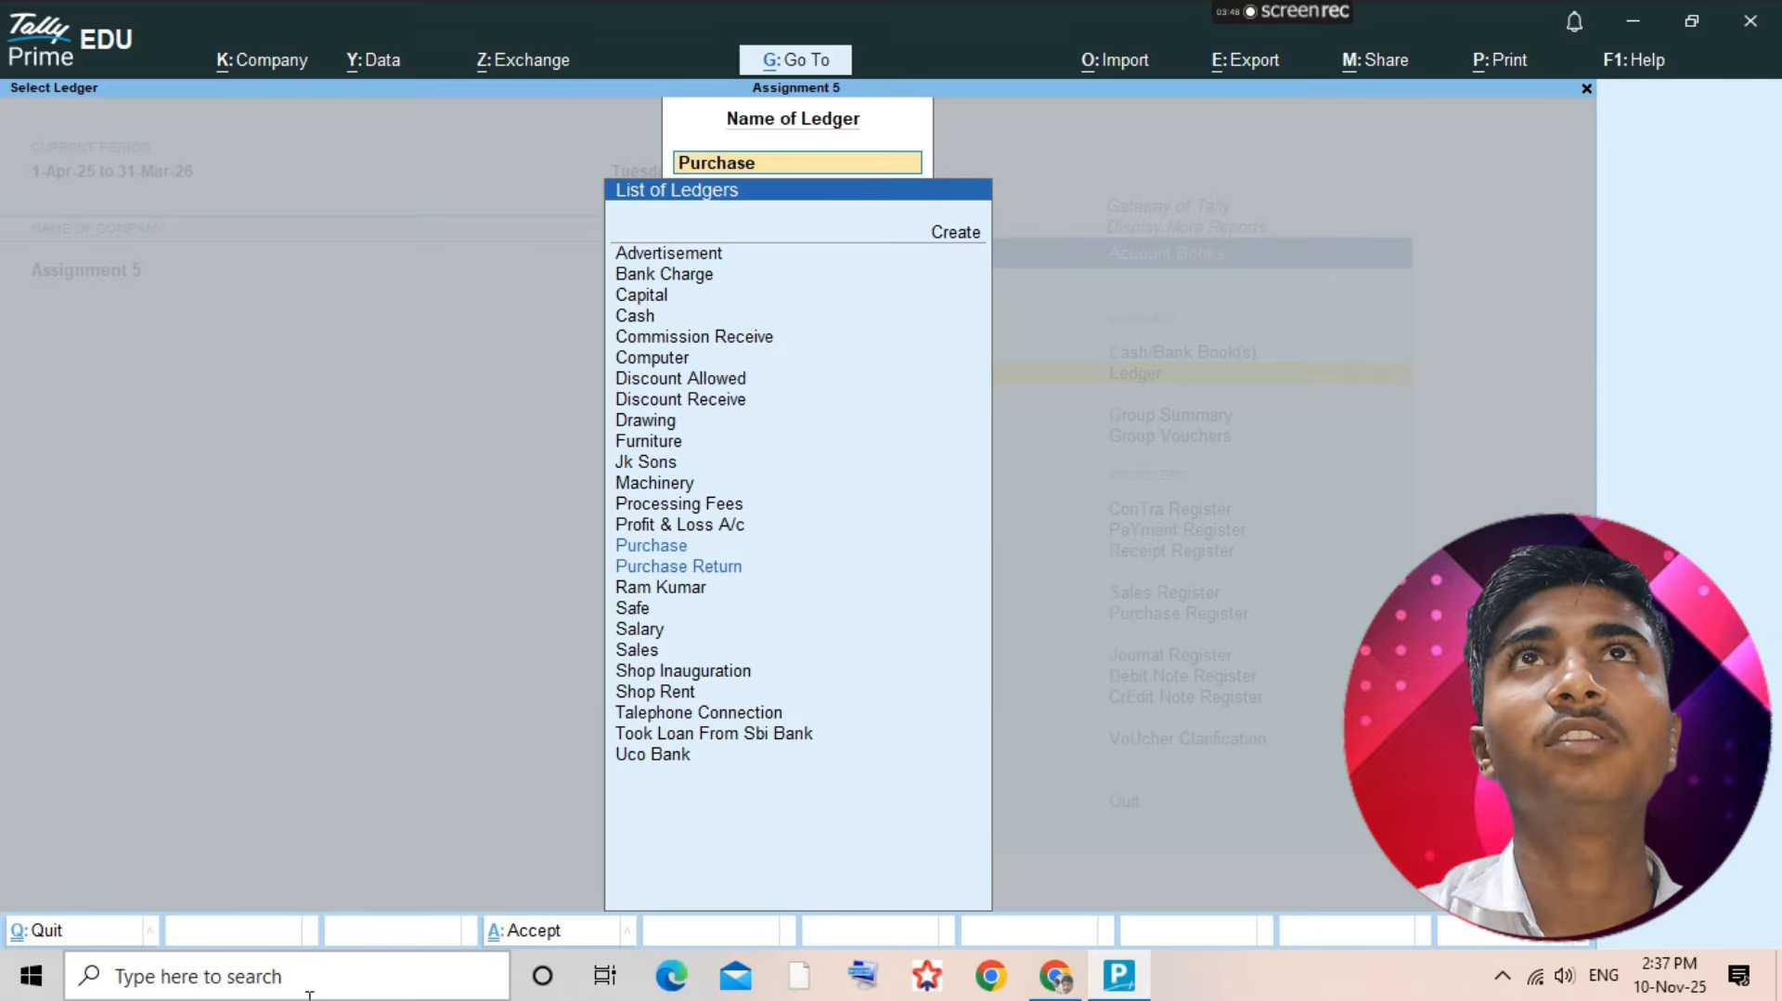
- Check the PDF's 22-5-2018 cash loan entry, then start a new ledger named Loan From followed by the lender's name
key(alt+Tab)
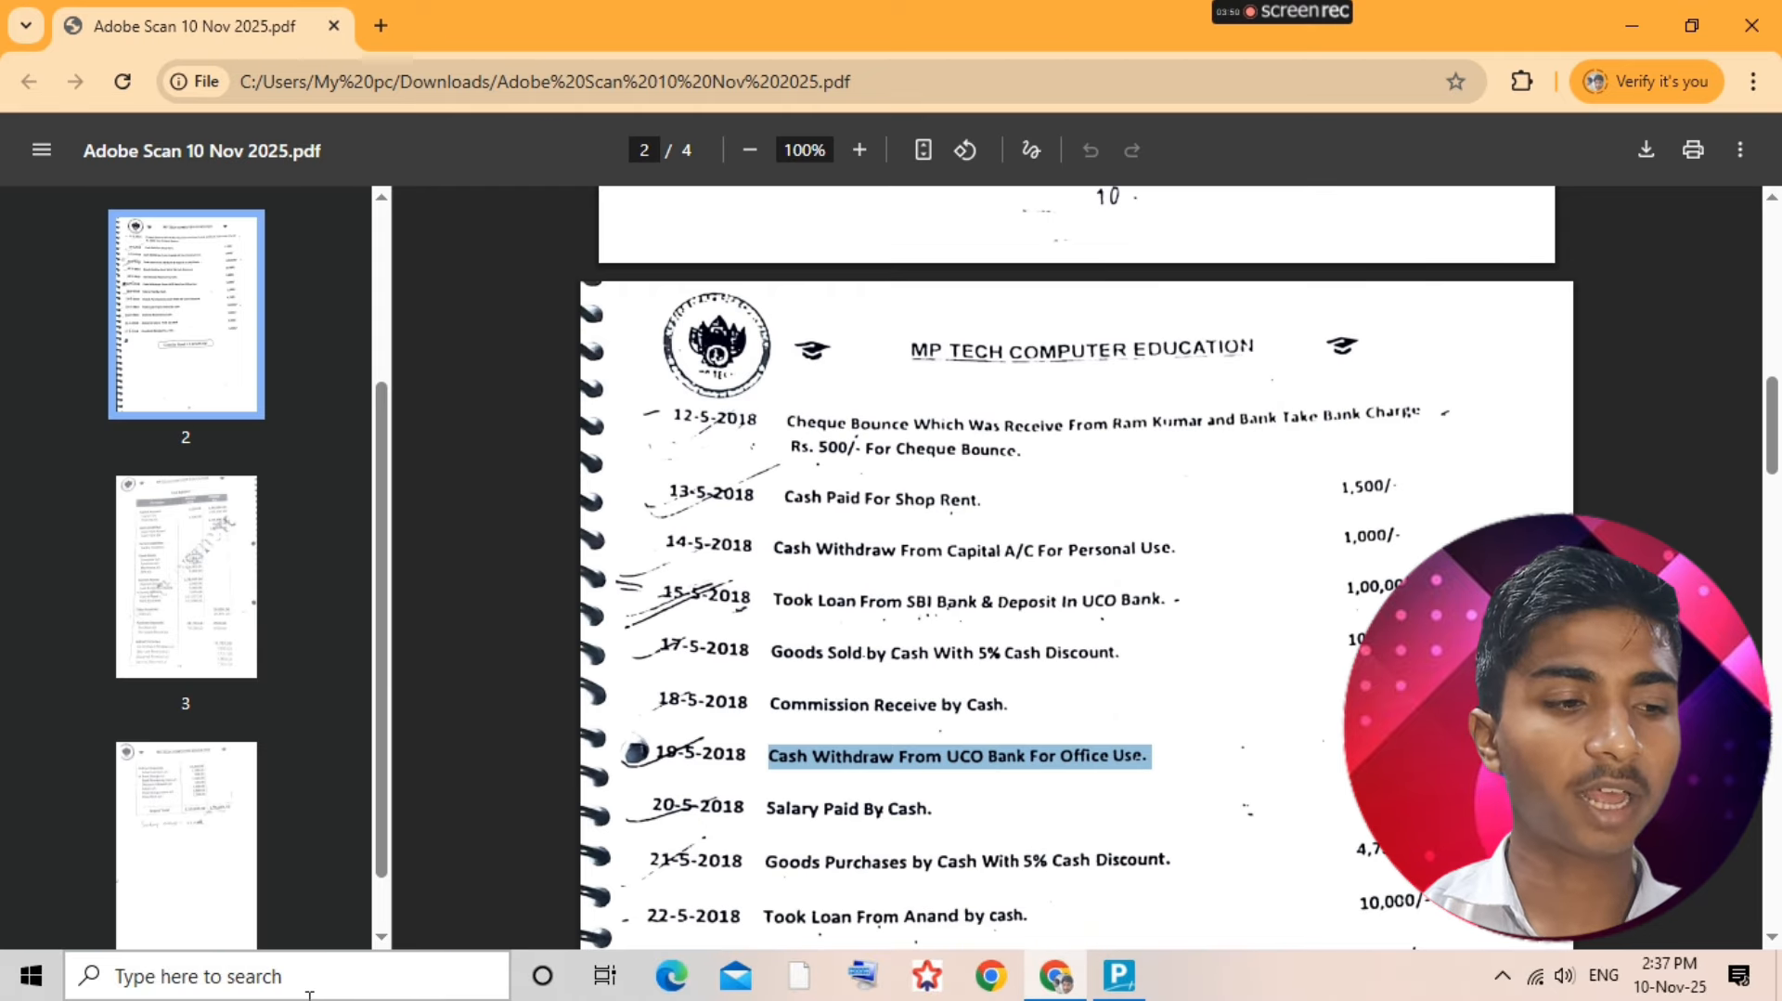
scroll(929, 817, down, 3)
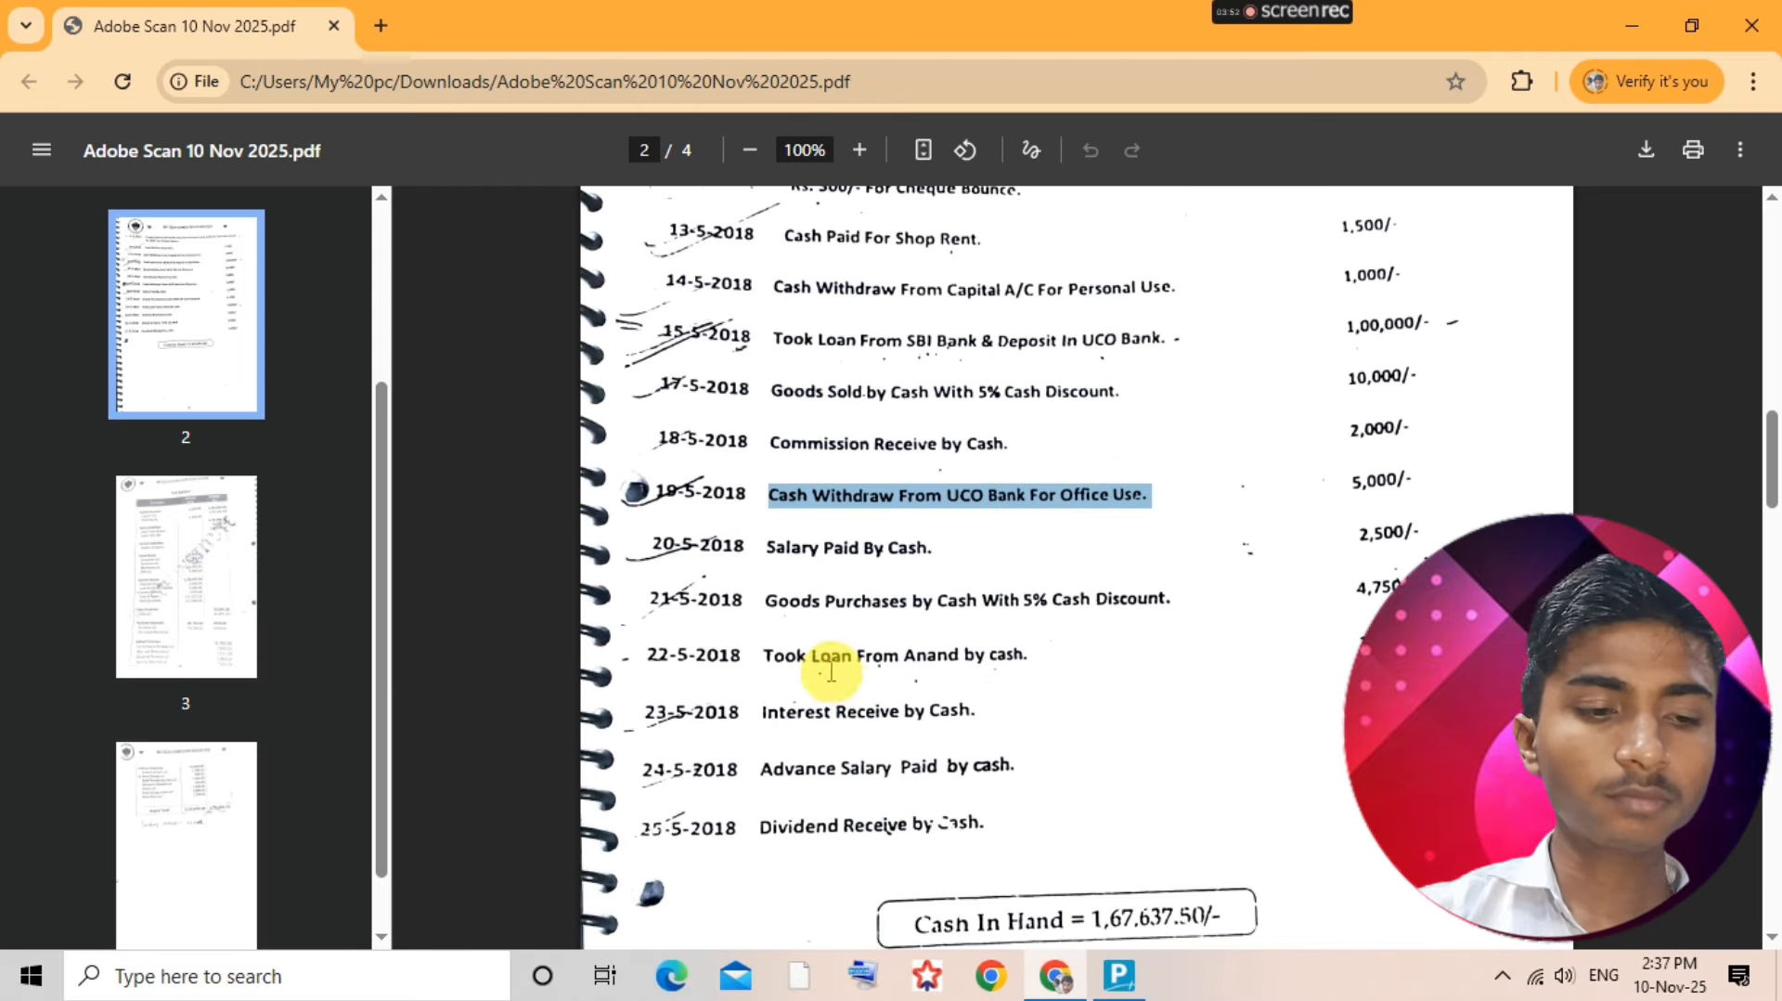
drag(763, 656, 1059, 652)
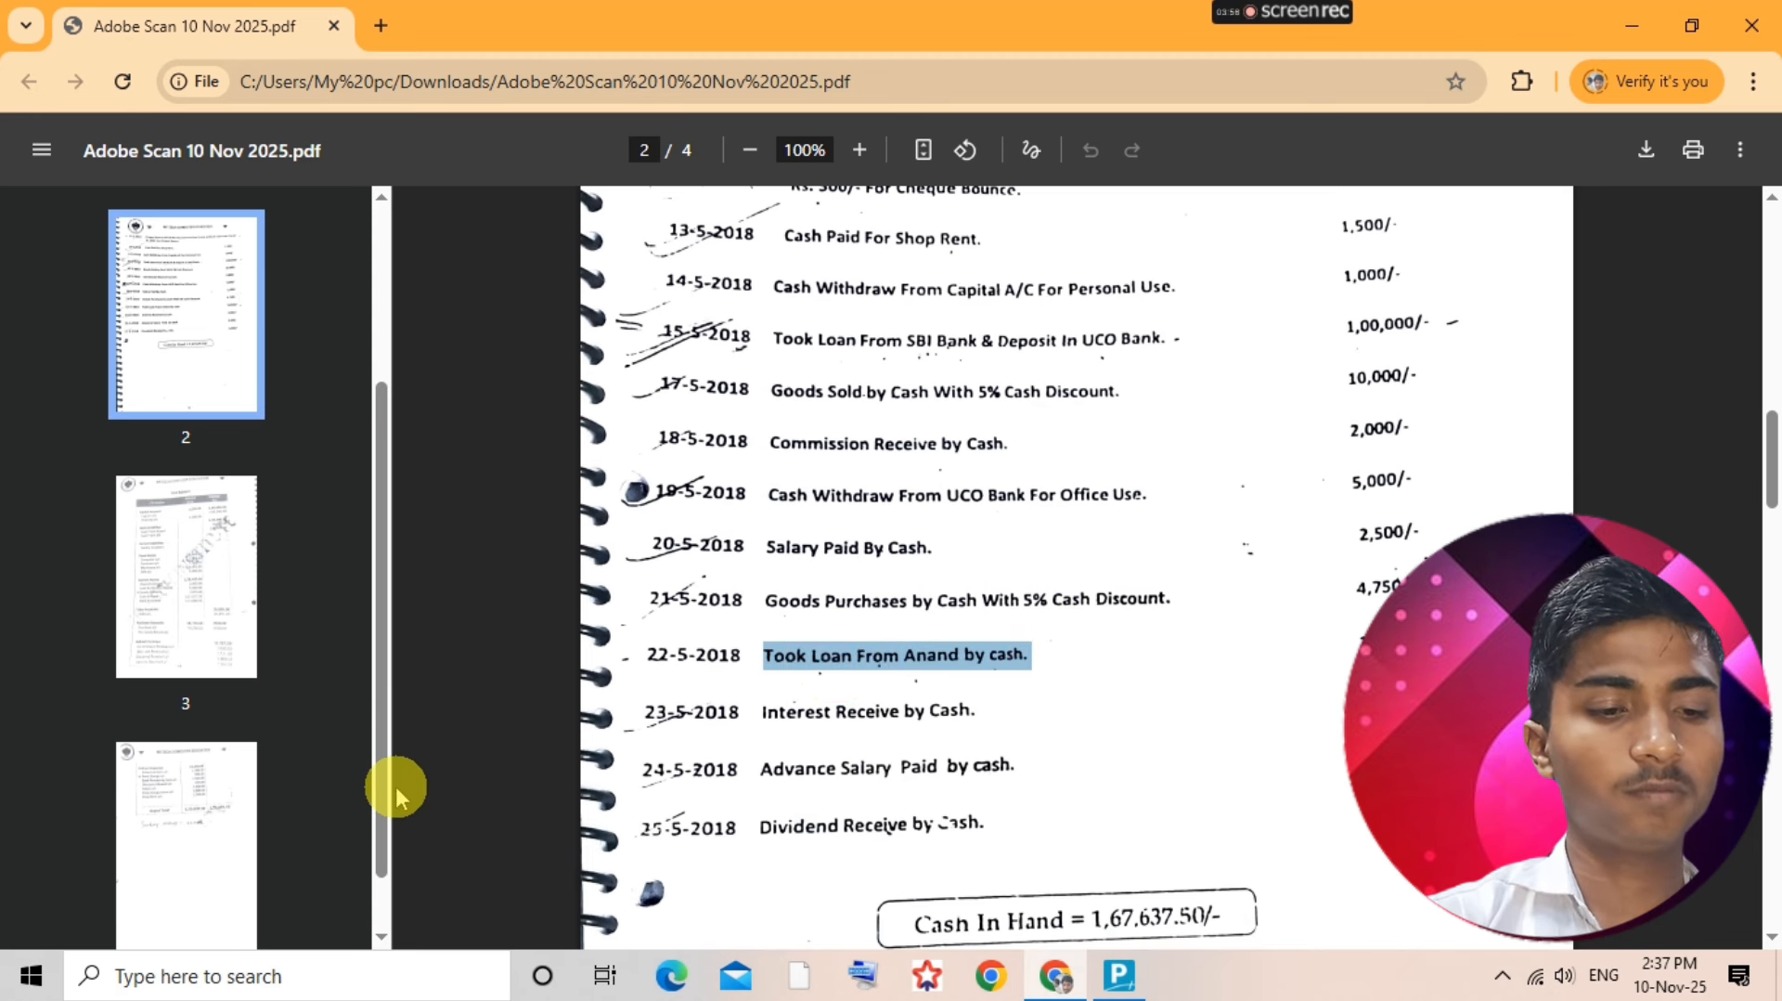
key(alt+Tab)
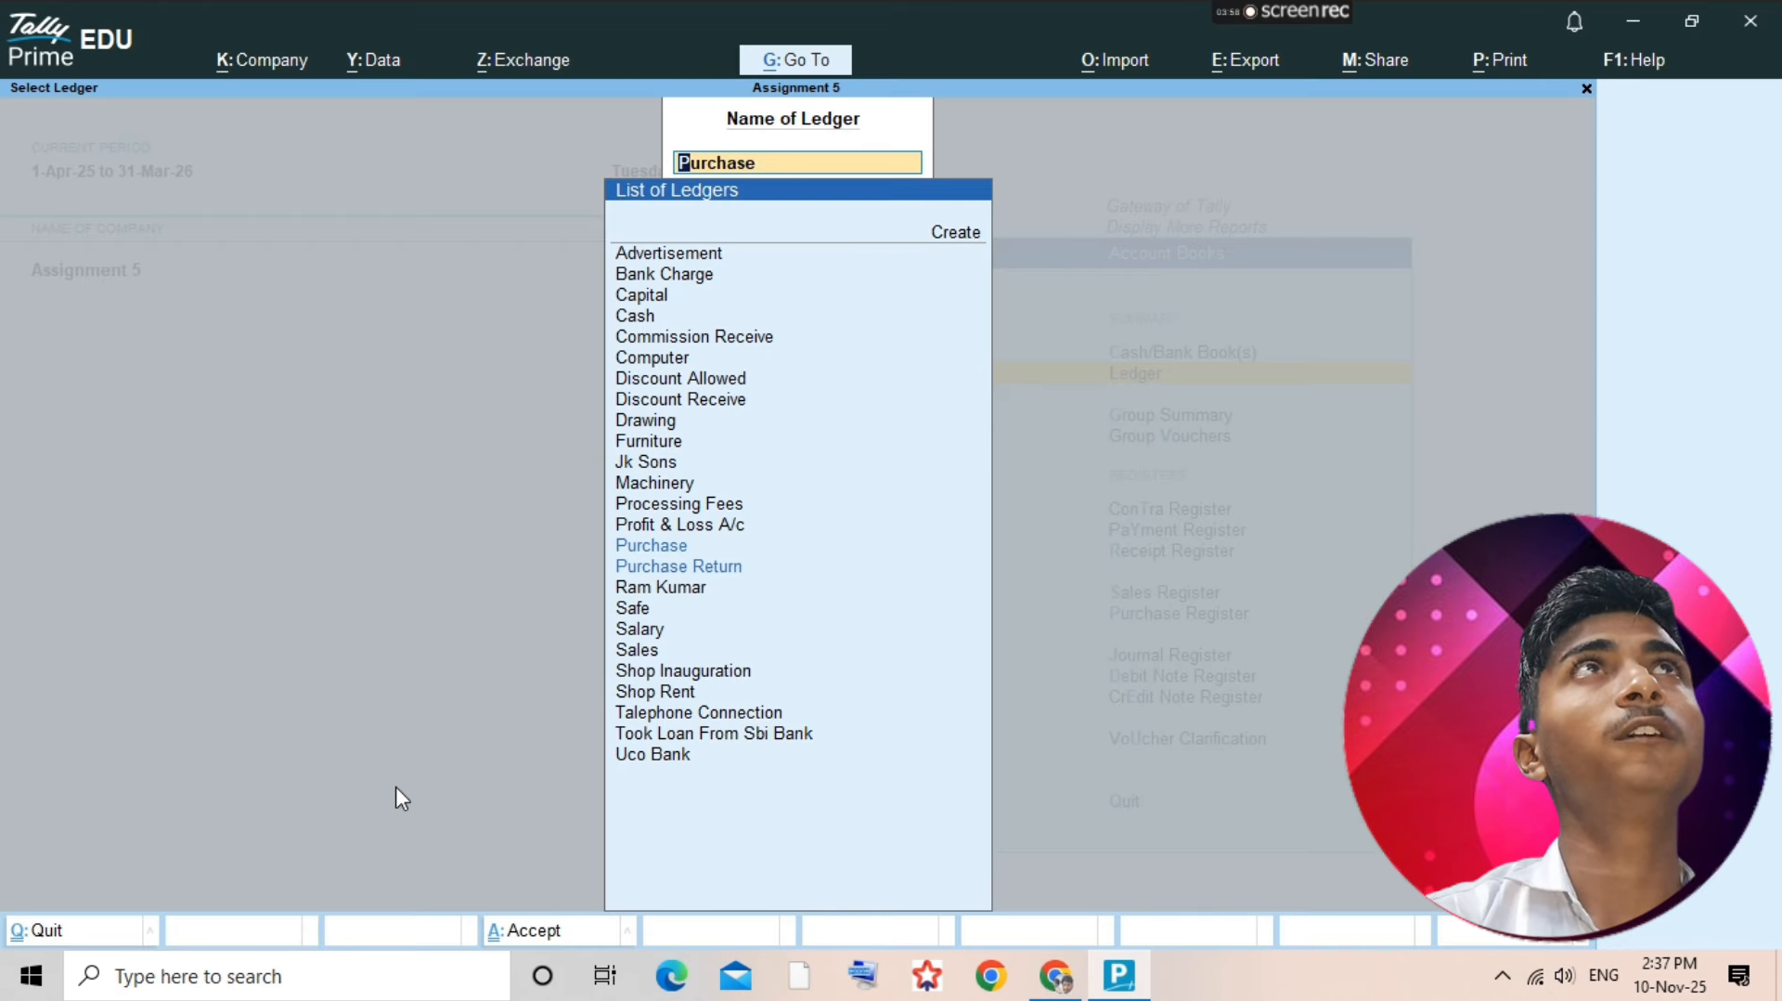
key(alt+c)
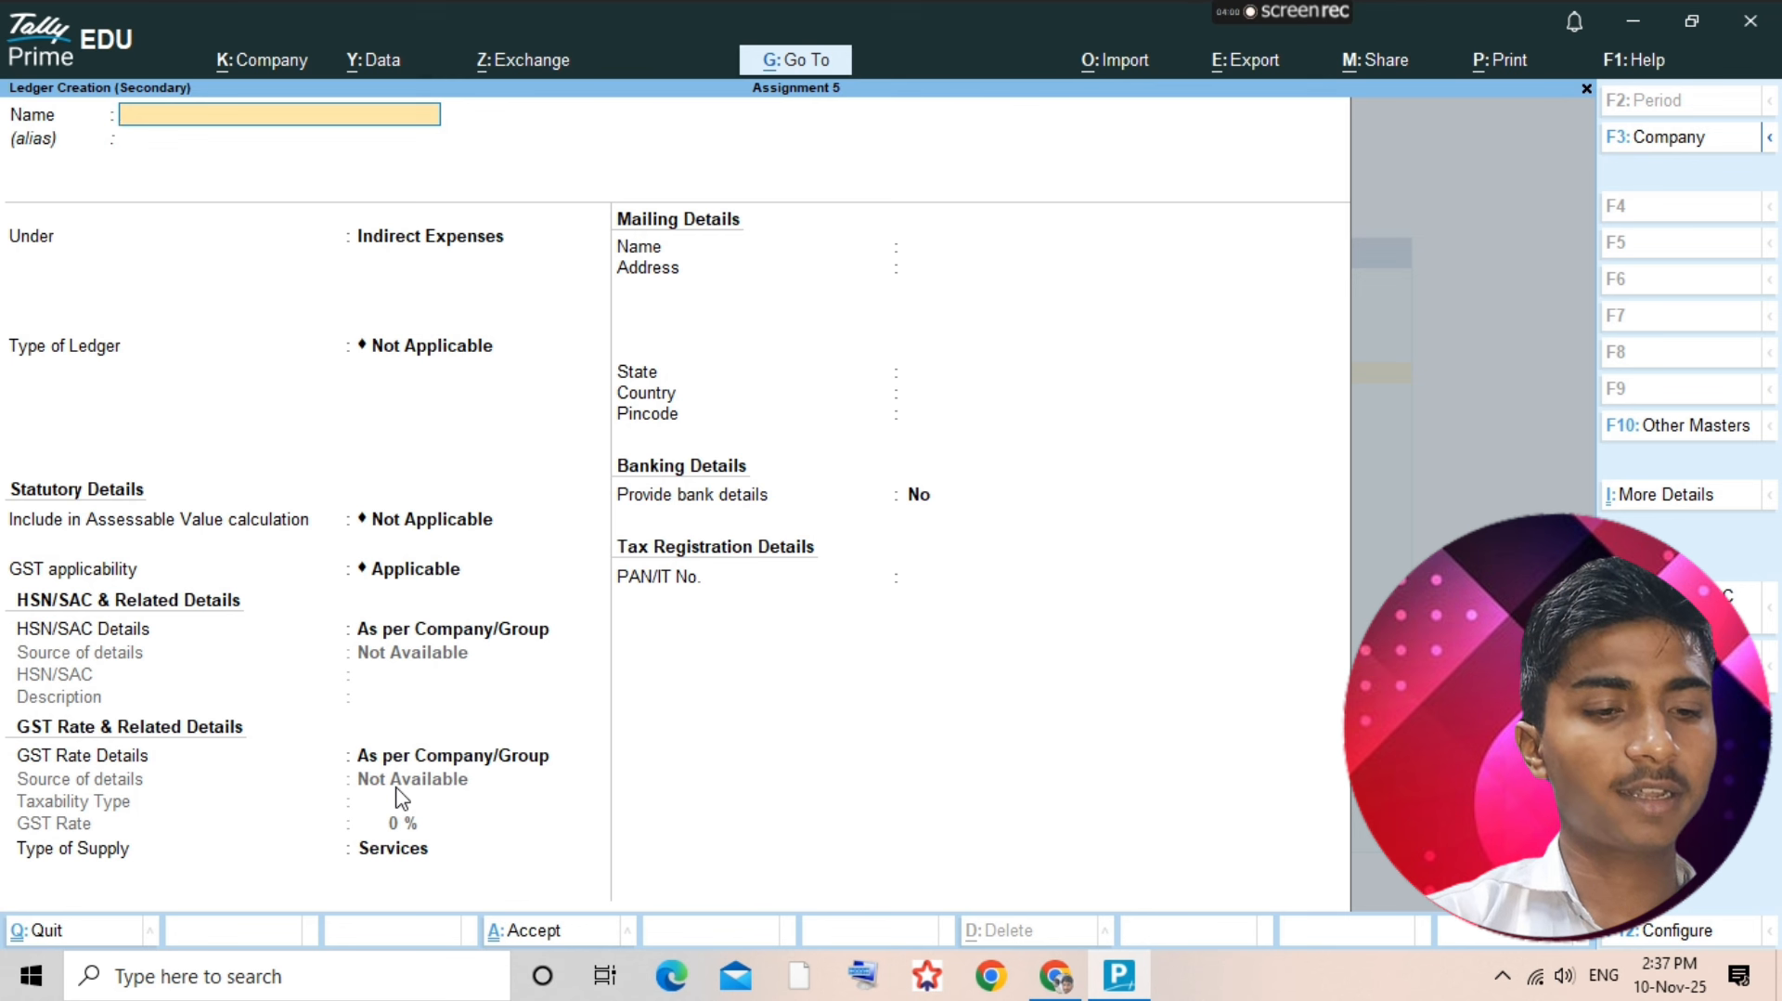
text(Loam)
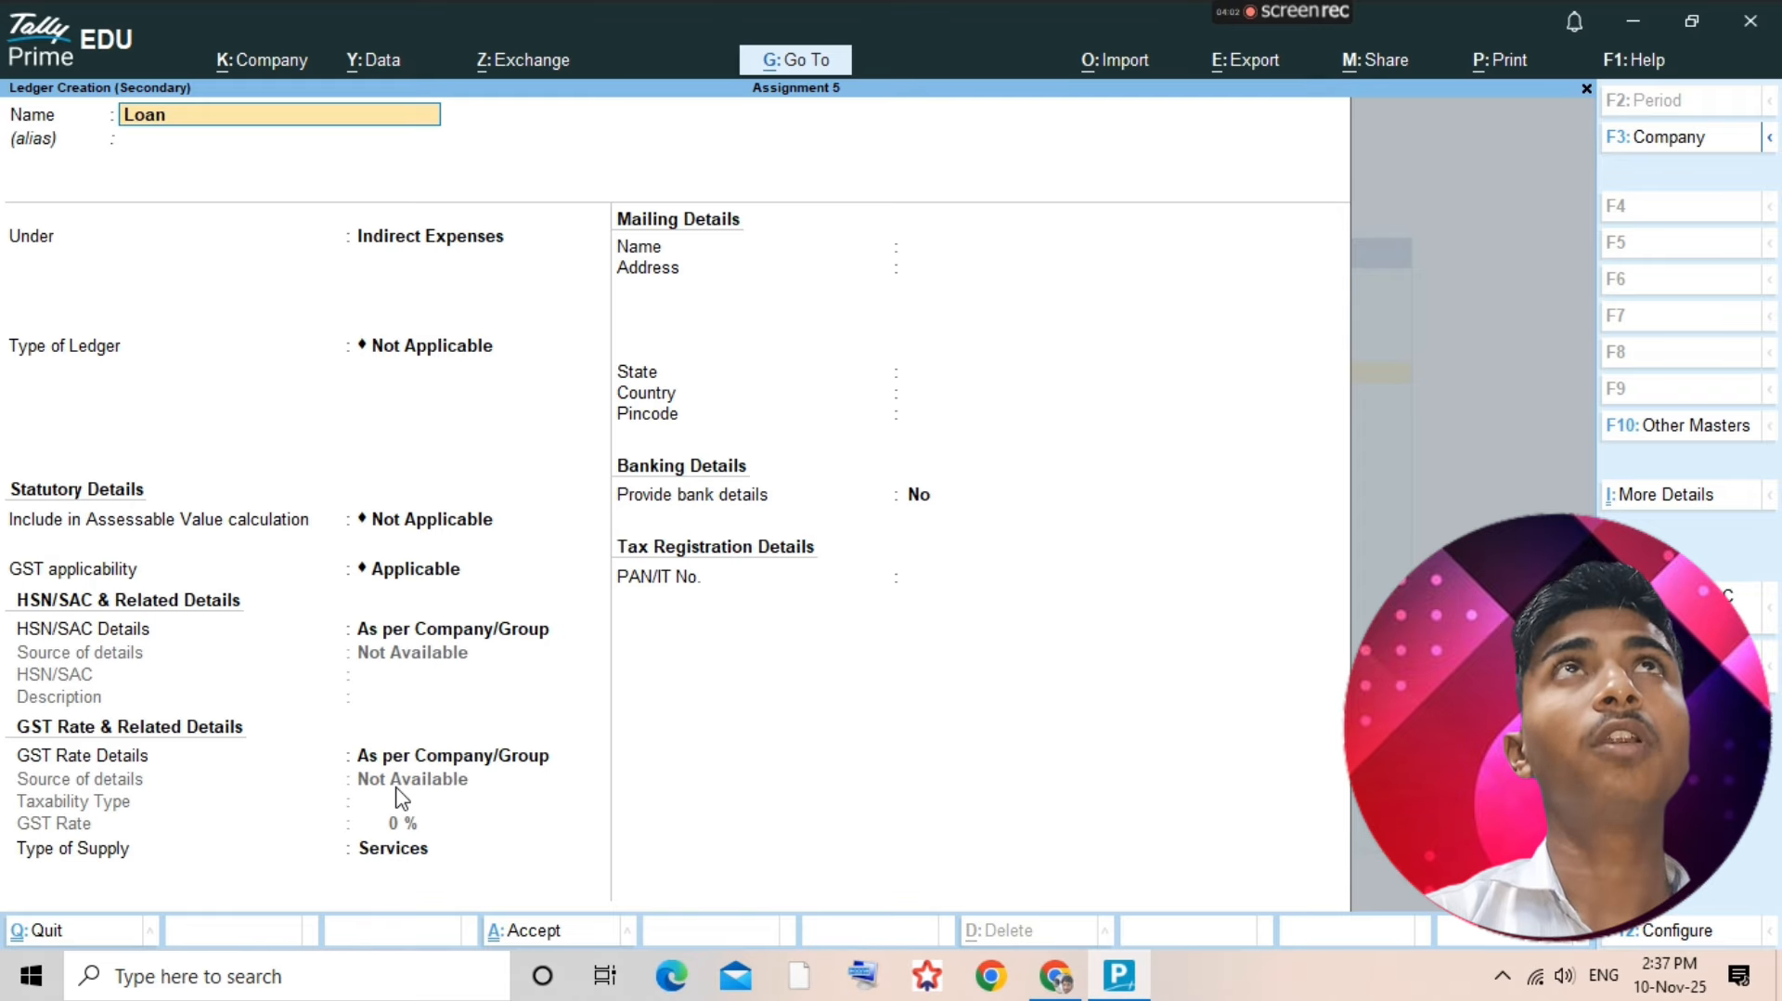
text( From an)
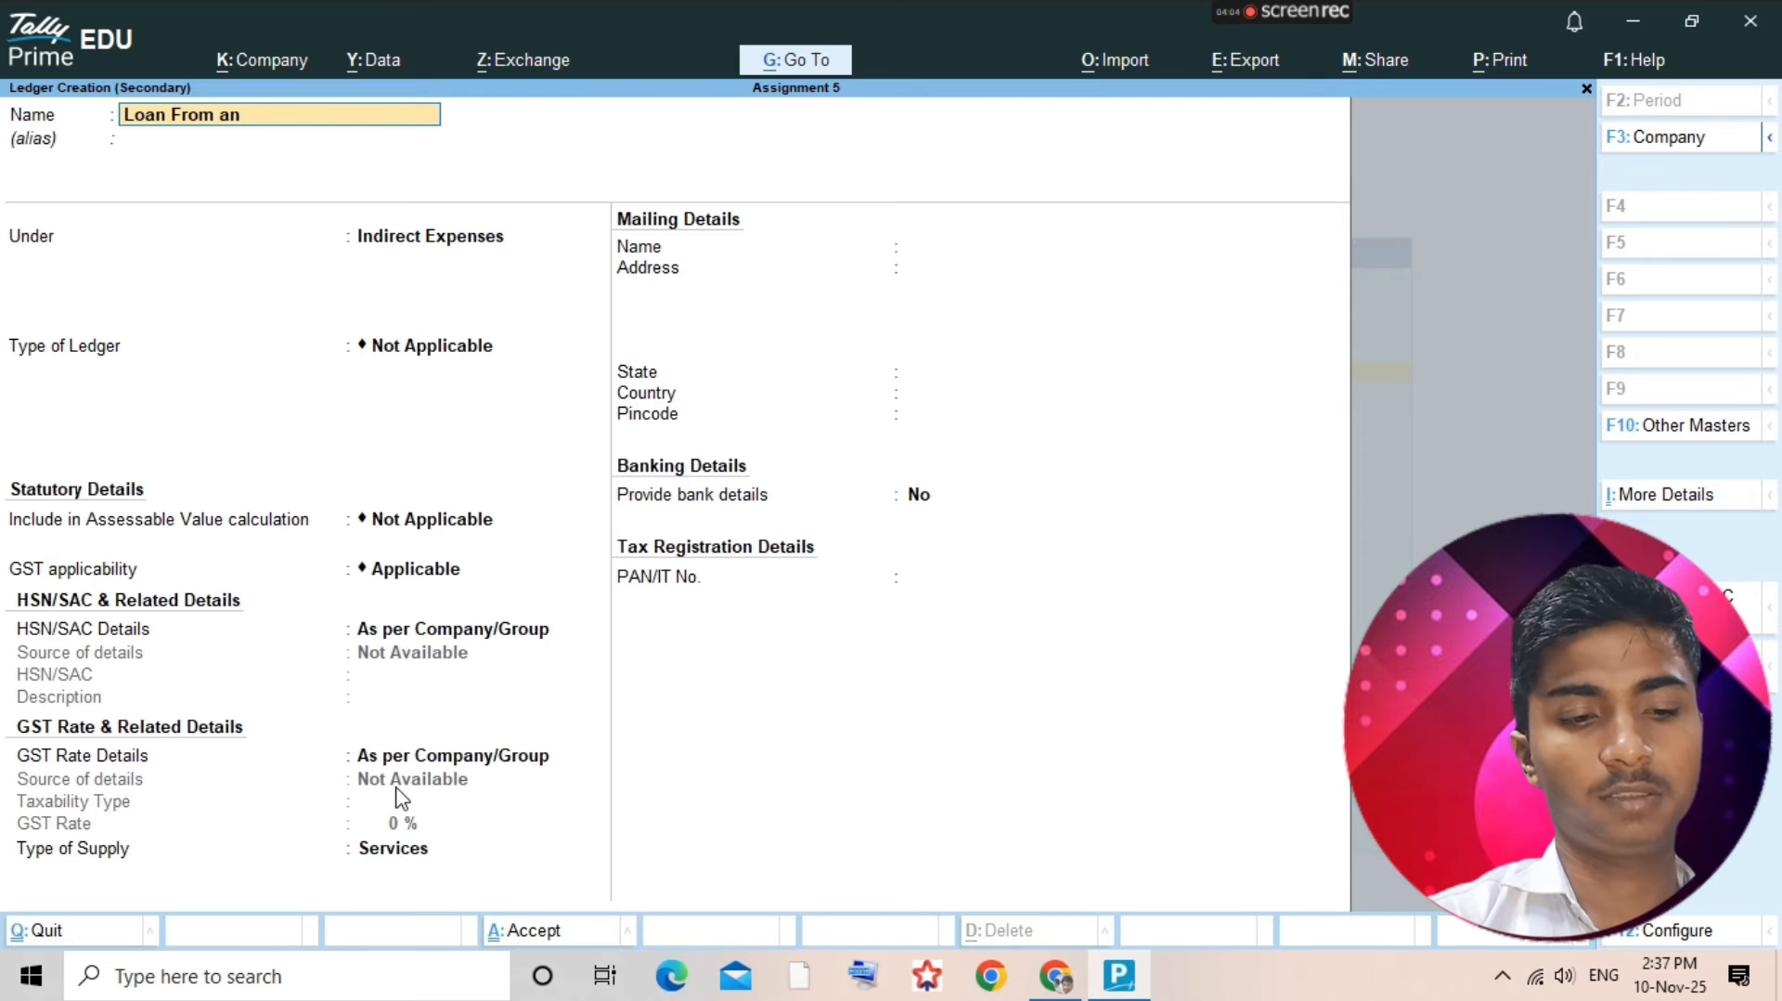
text(and)
key(Return)
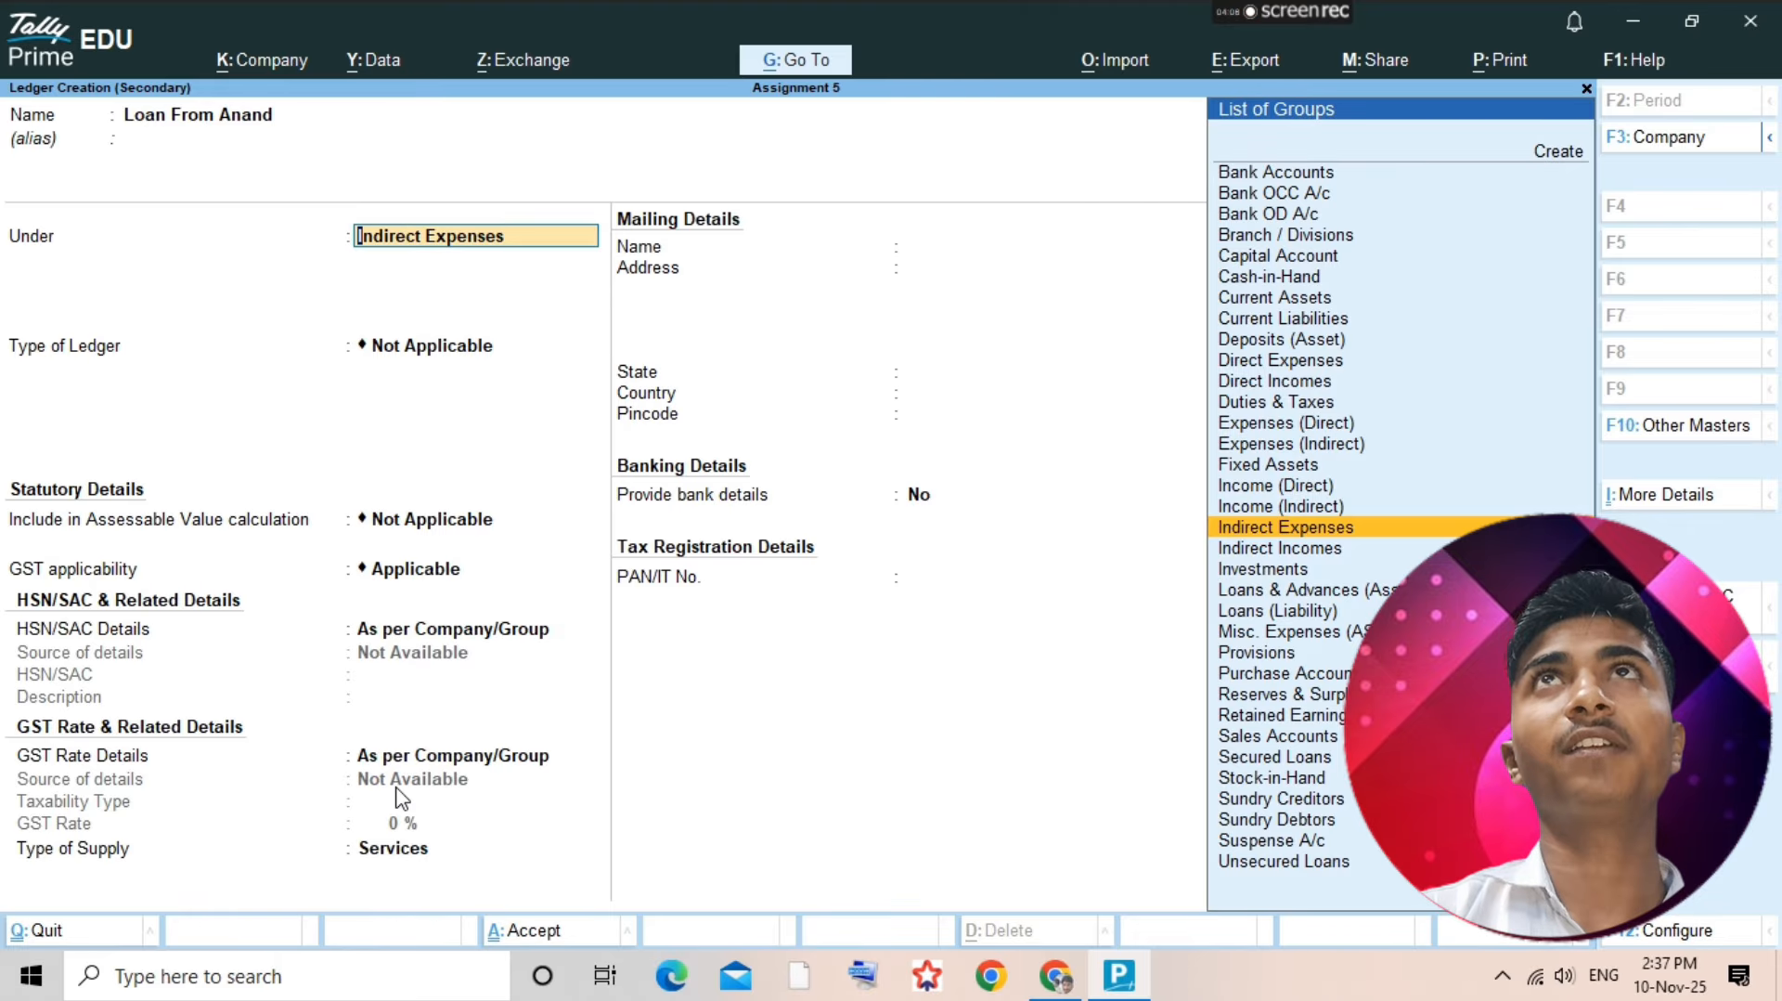
- Place the new loan ledger under Loans (Liability) and save it
text(Indi)
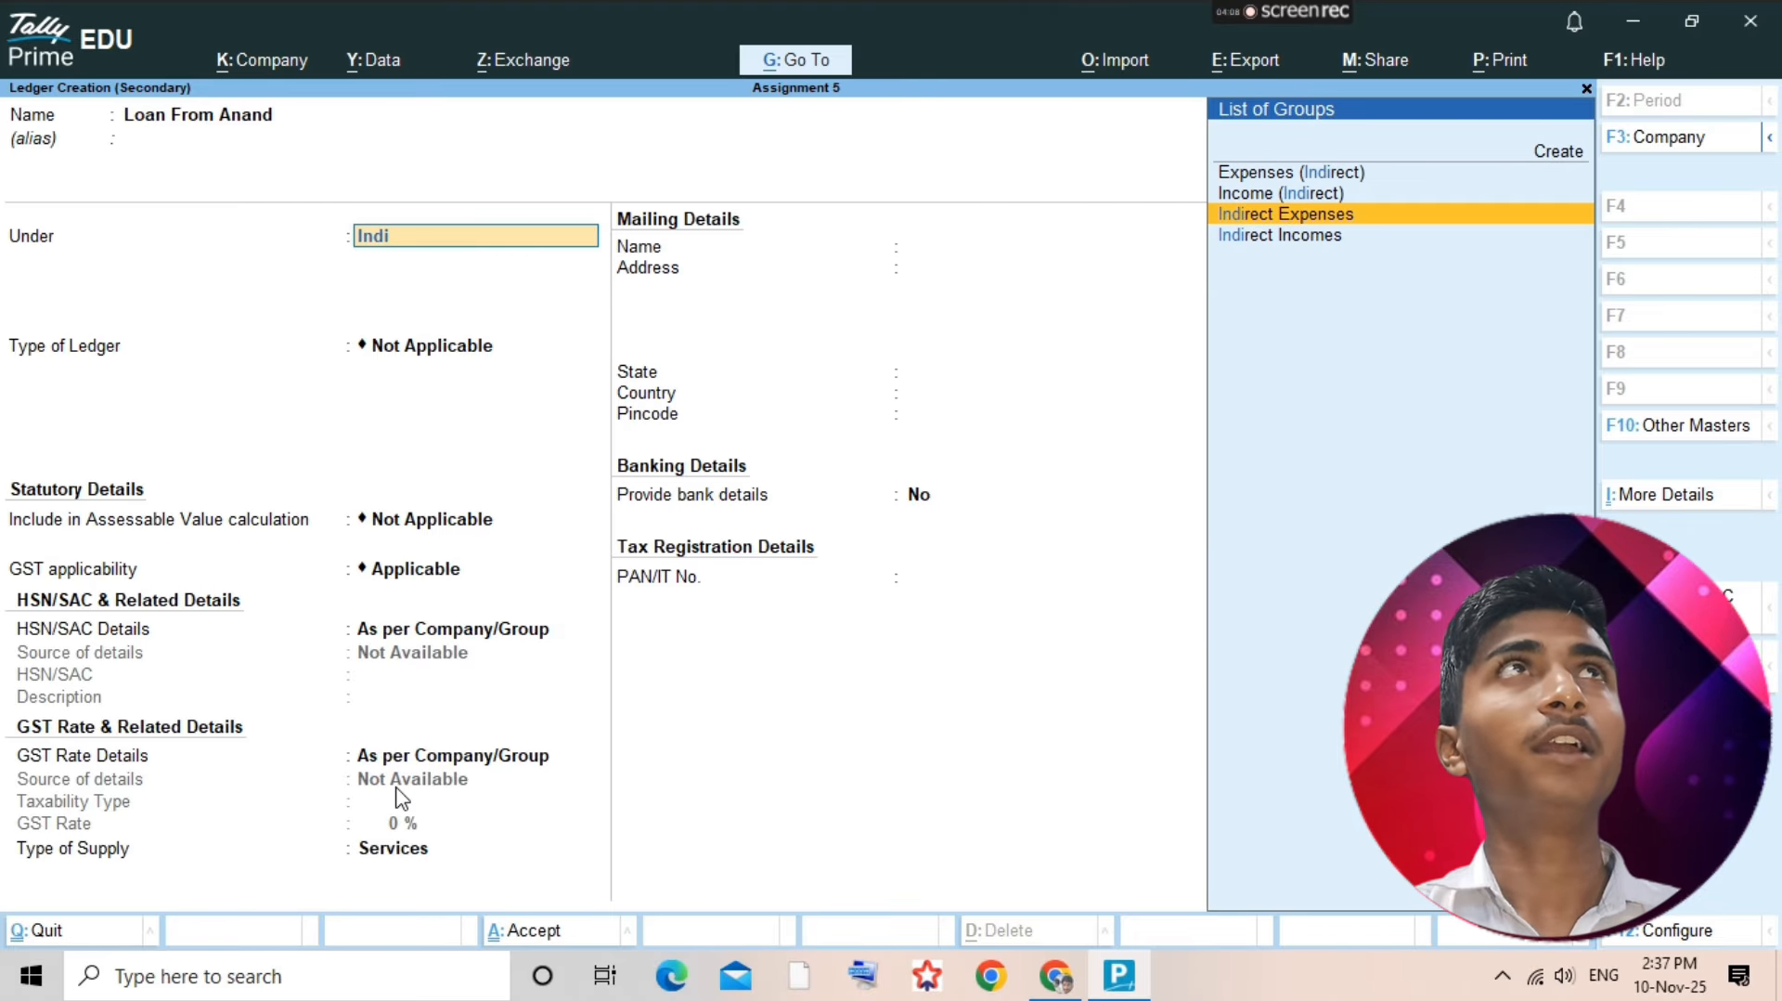
key(BackSpace)
key(BackSpace)
key(BackSpace)
key(BackSpace)
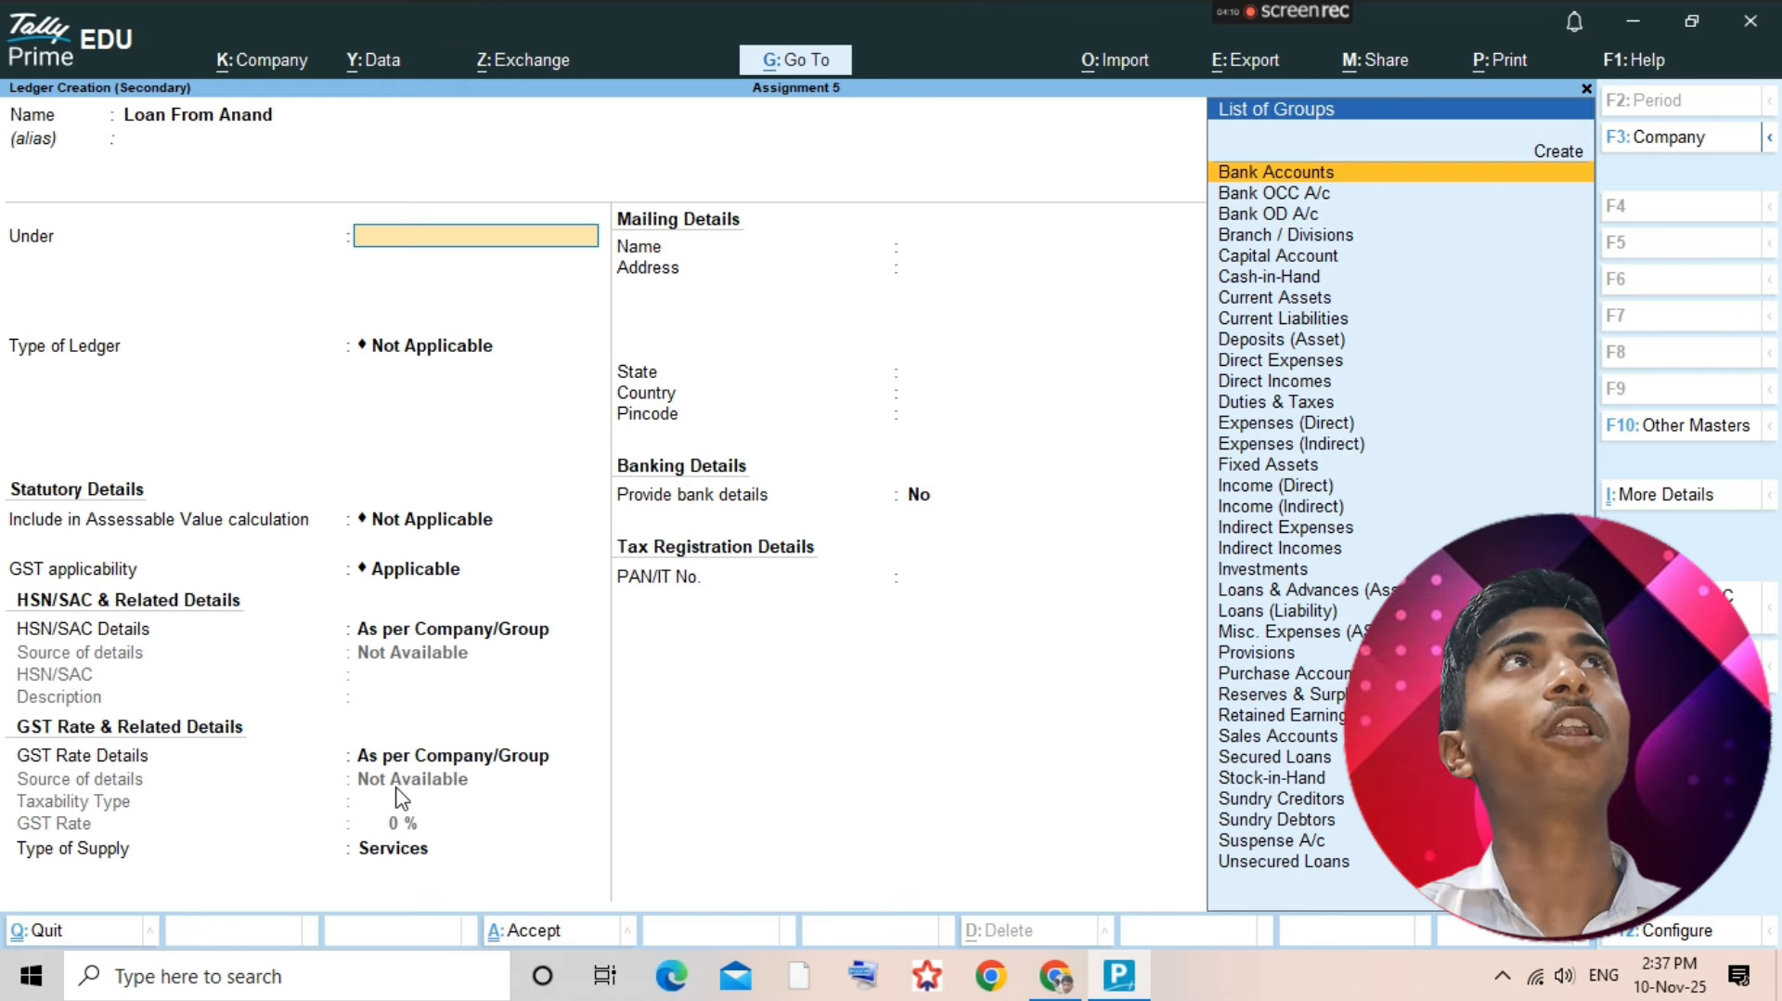
text(Loa)
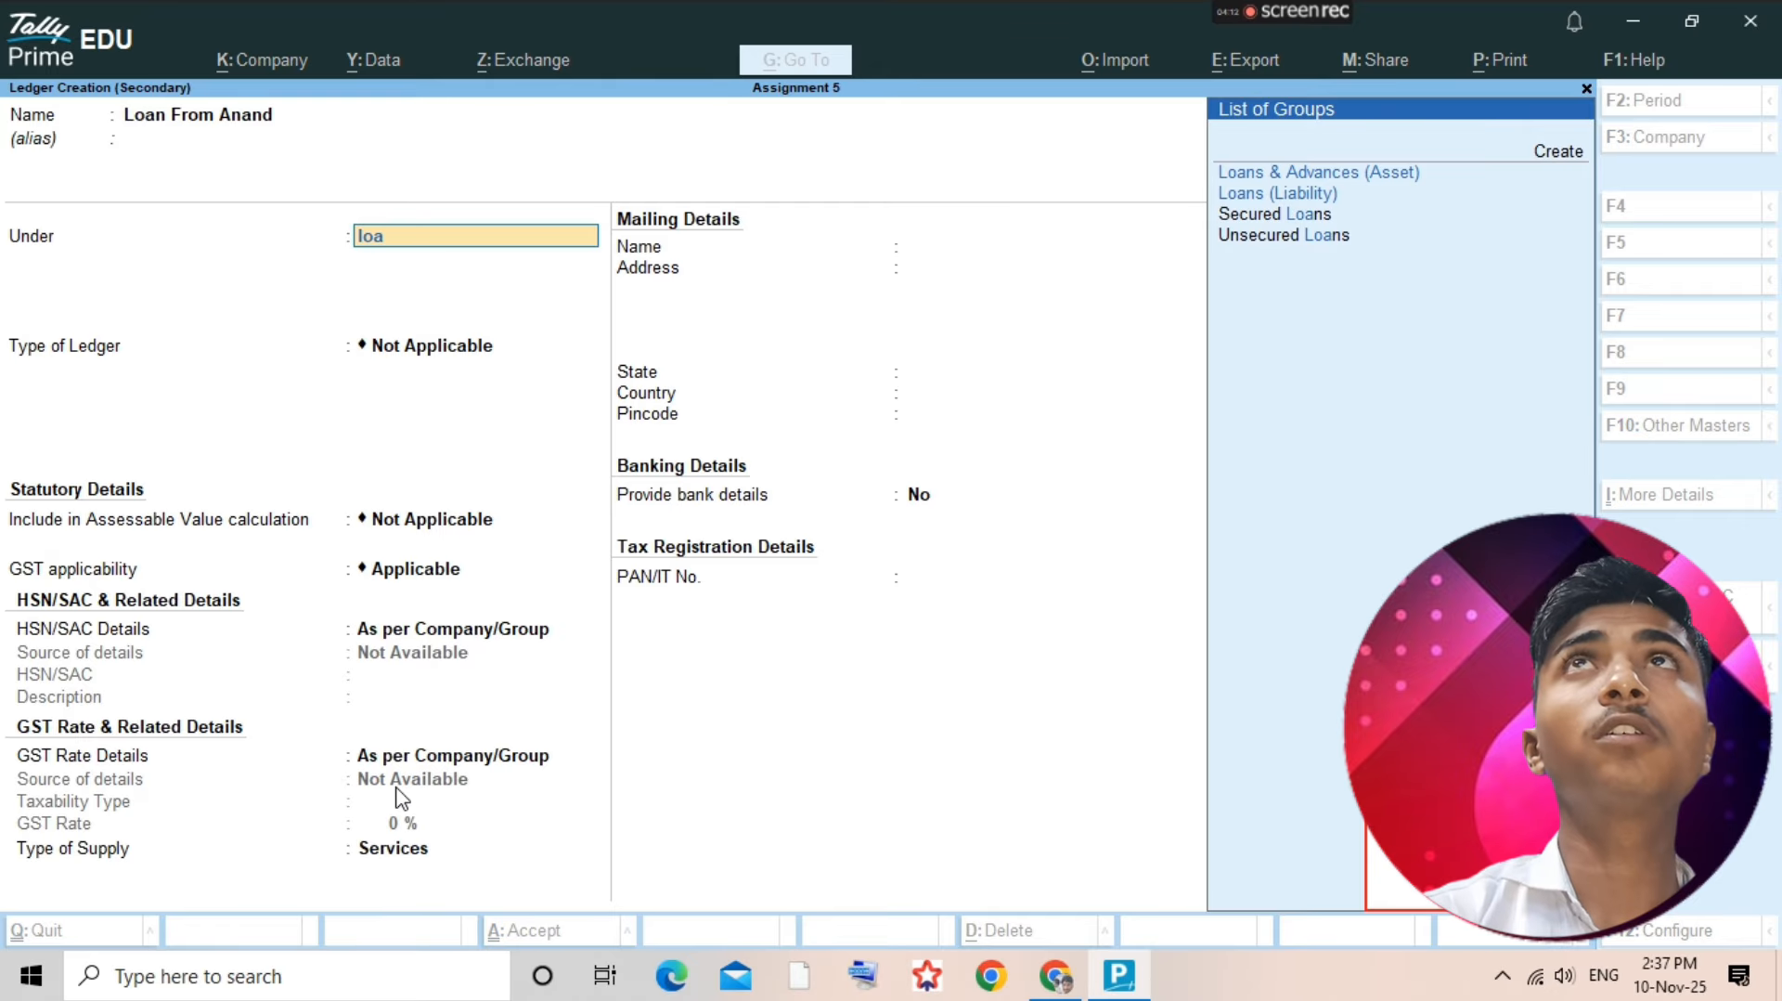
key(Down)
key(Return)
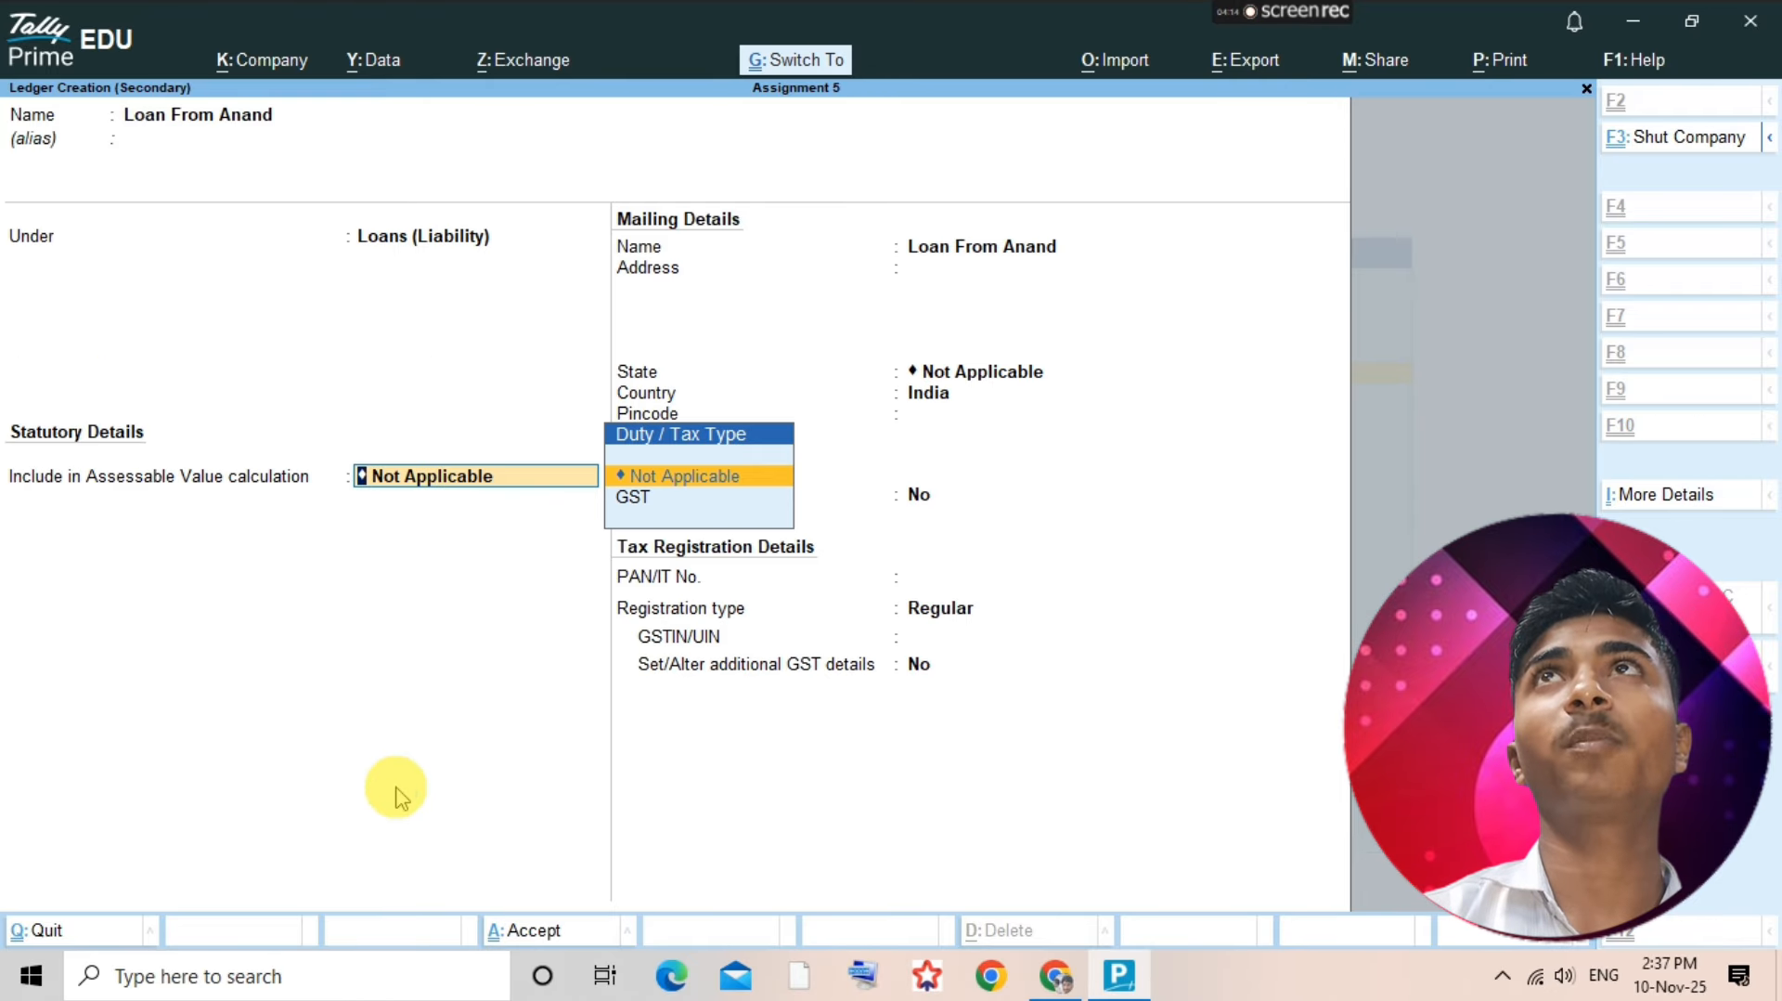
key(ctrl+a)
- Start a receipt voucher and credit the lender's new loan ledger with 10,000
key(alt+a)
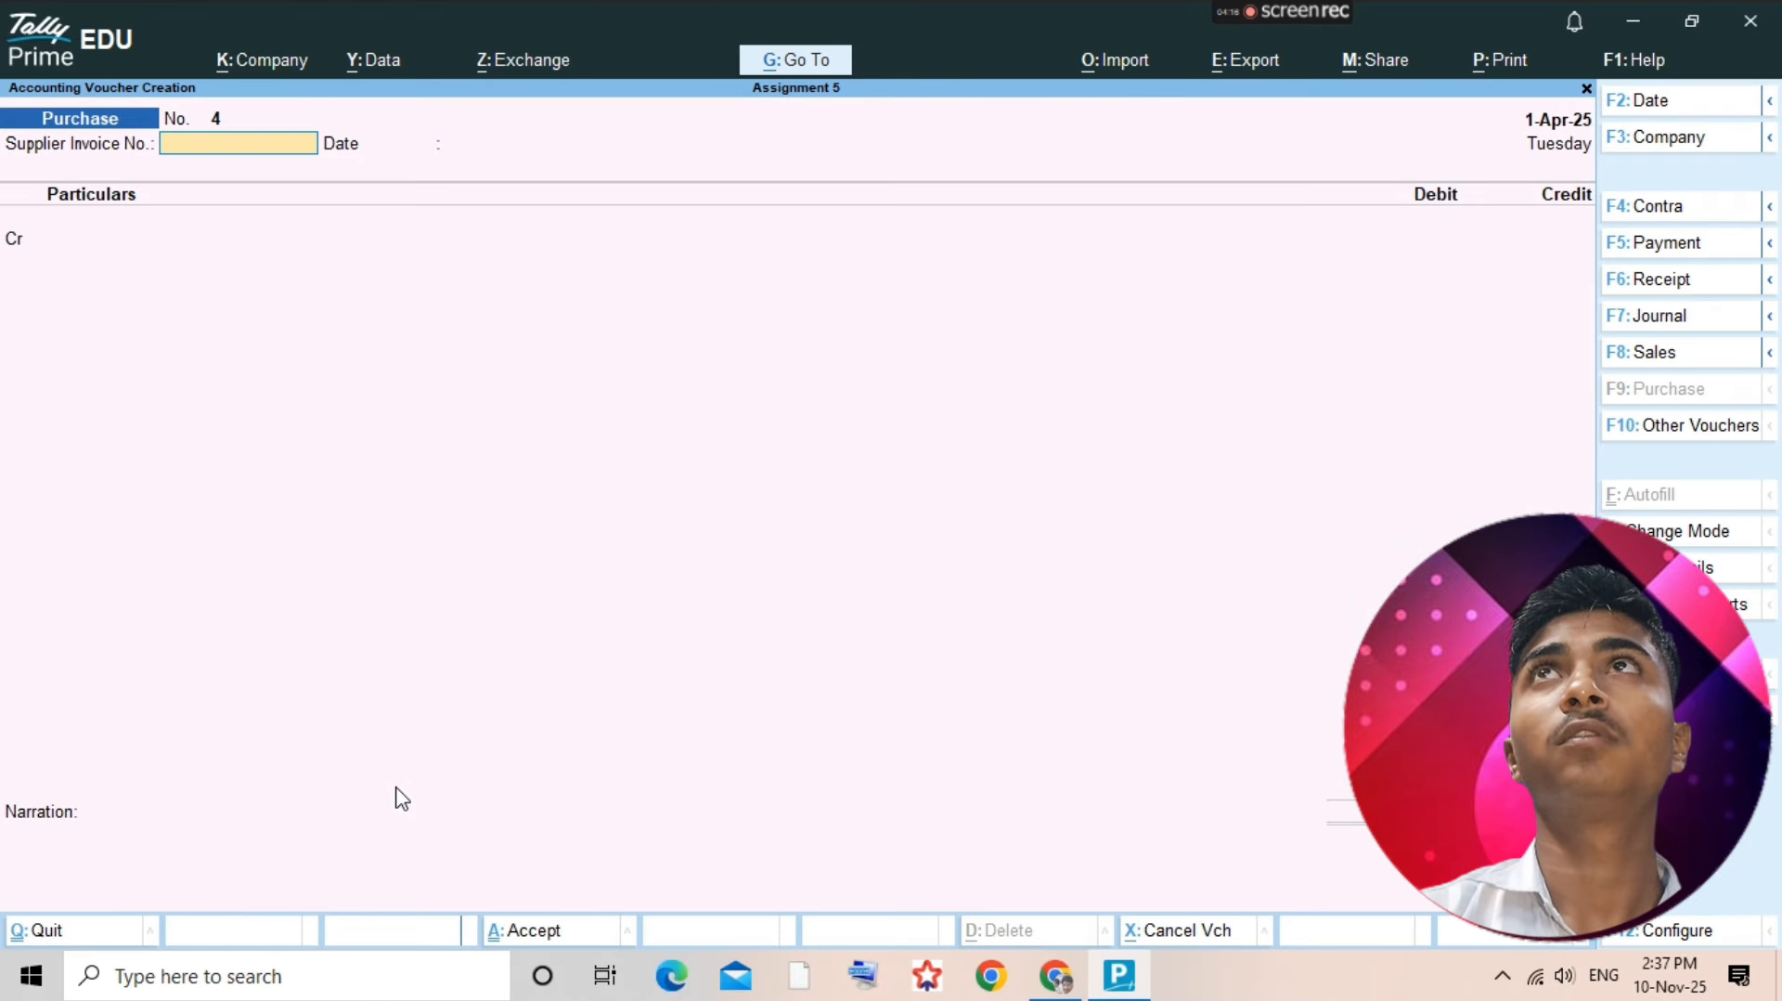
key(F6)
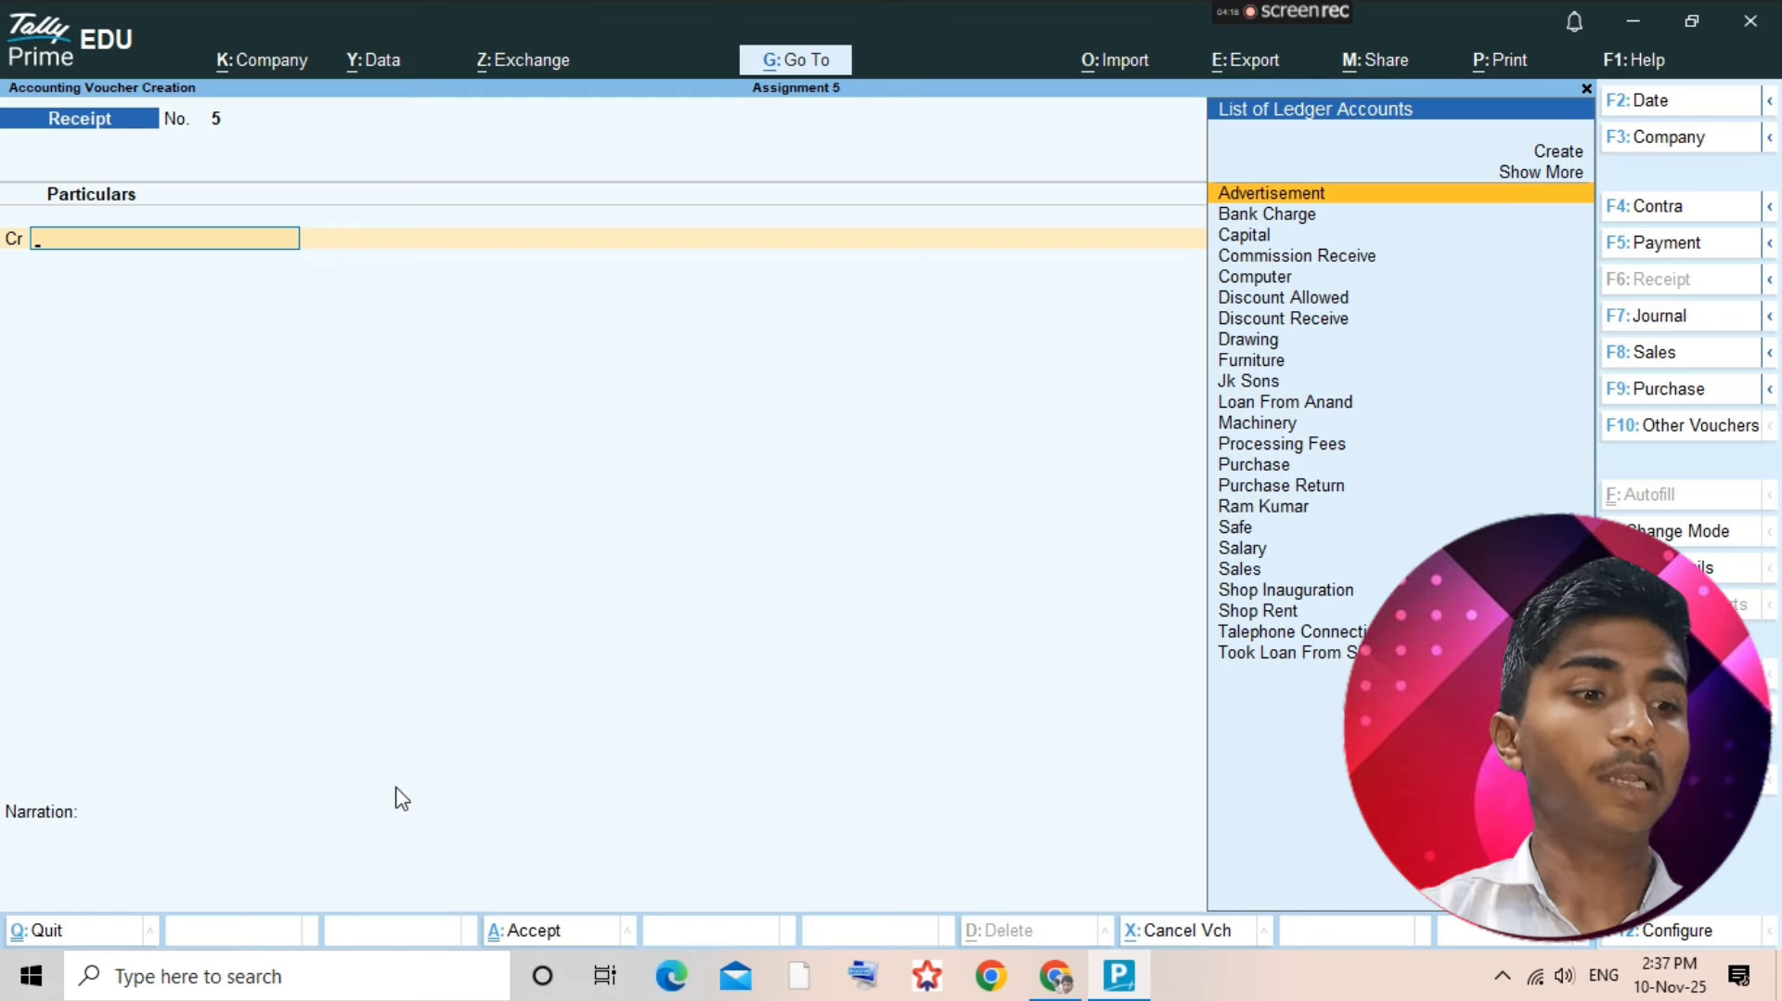
text(Loan)
key(Return)
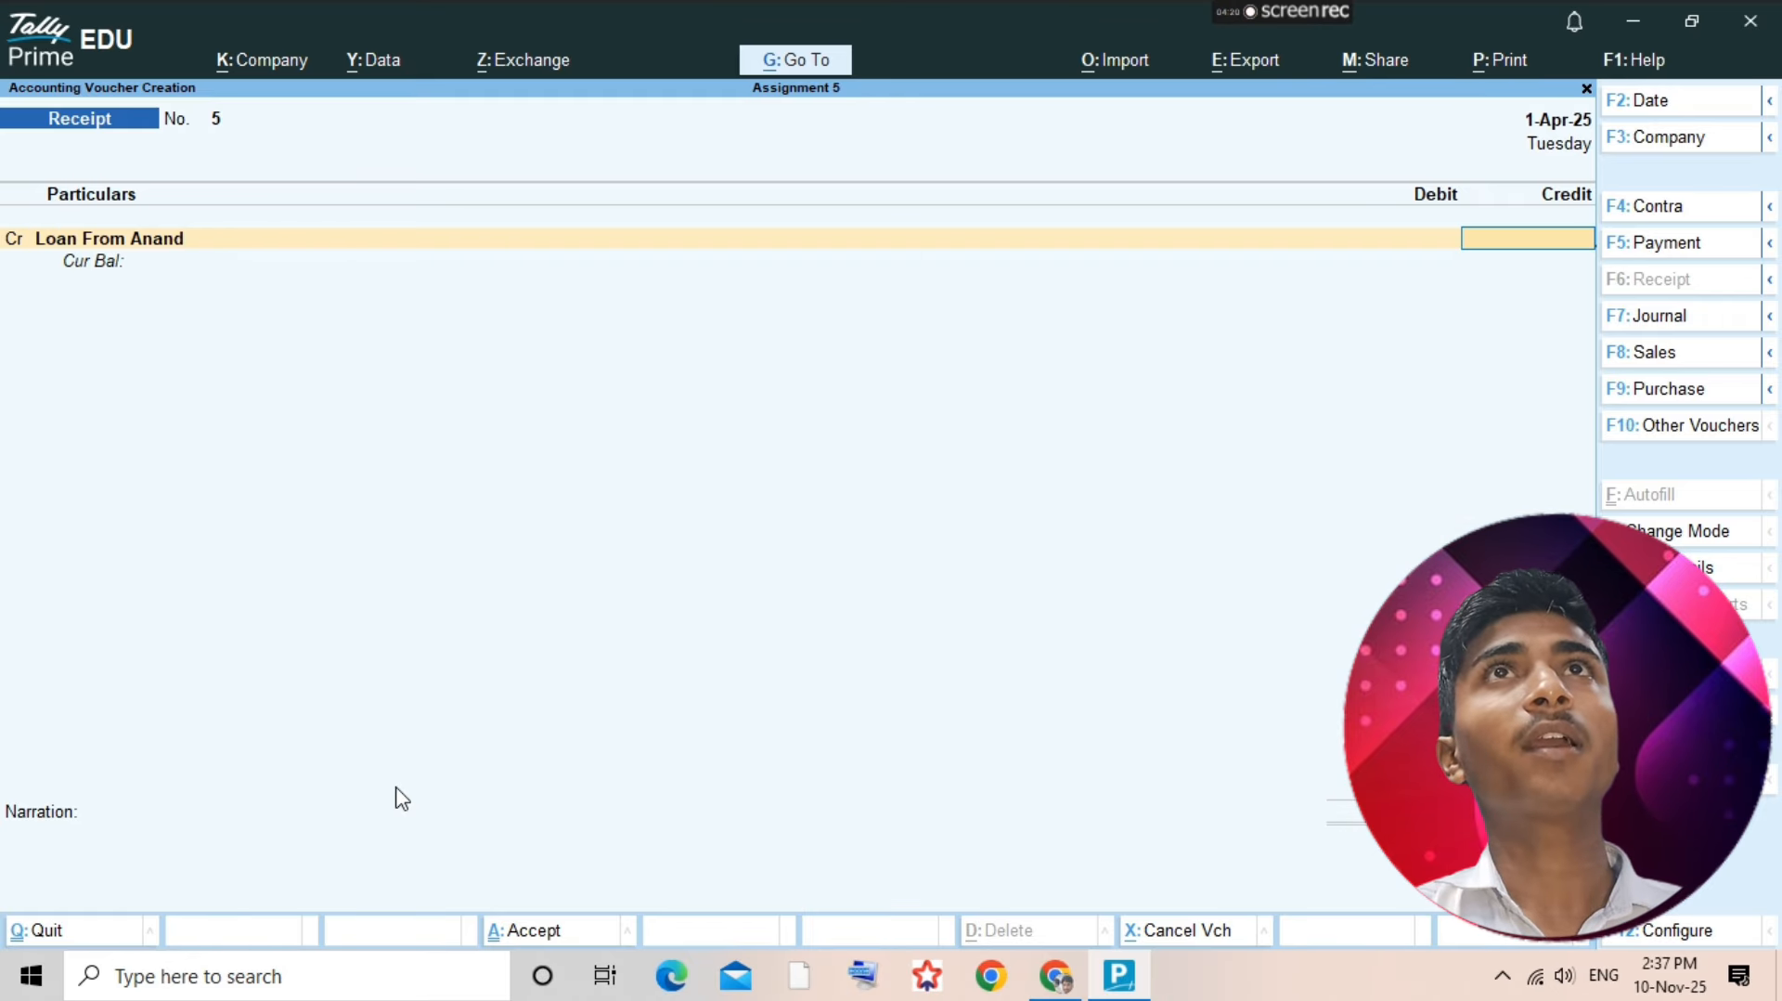
text(1100)
key(BackSpace)
key(BackSpace)
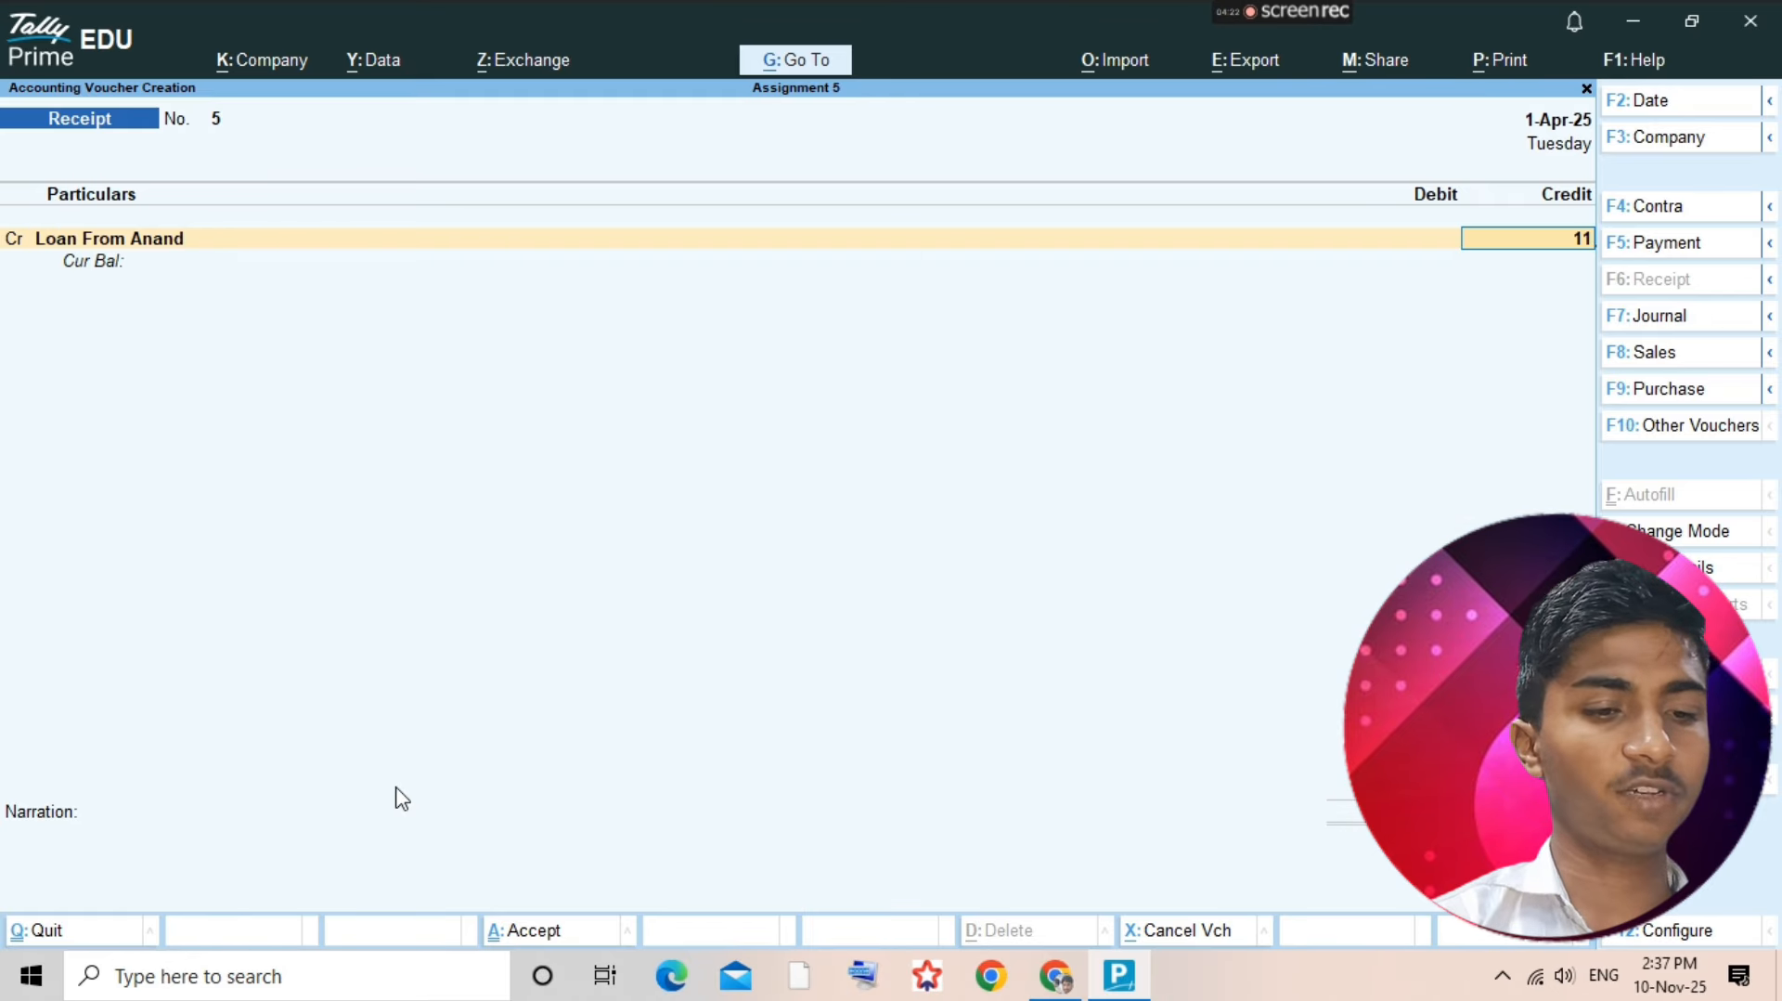
text(0000)
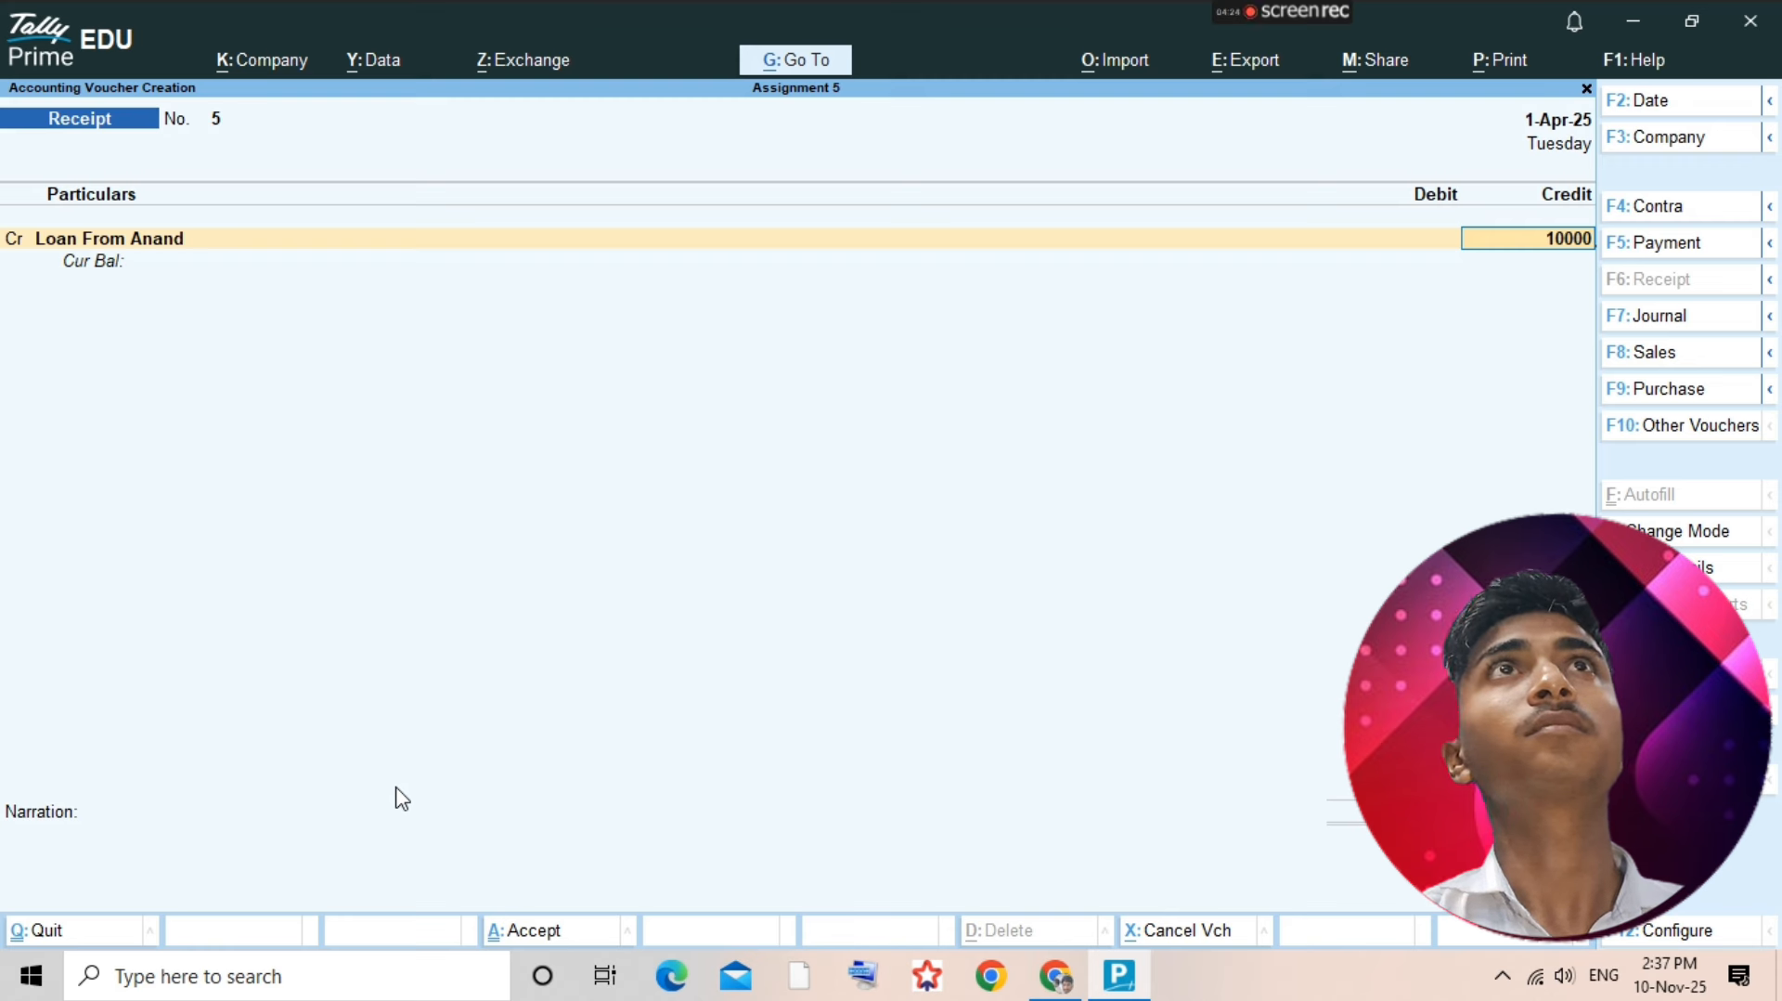
key(Return)
- Debit Cash with 10,000 in the loan receipt voucher, save it and return to the ledger selection
key(alt+Tab)
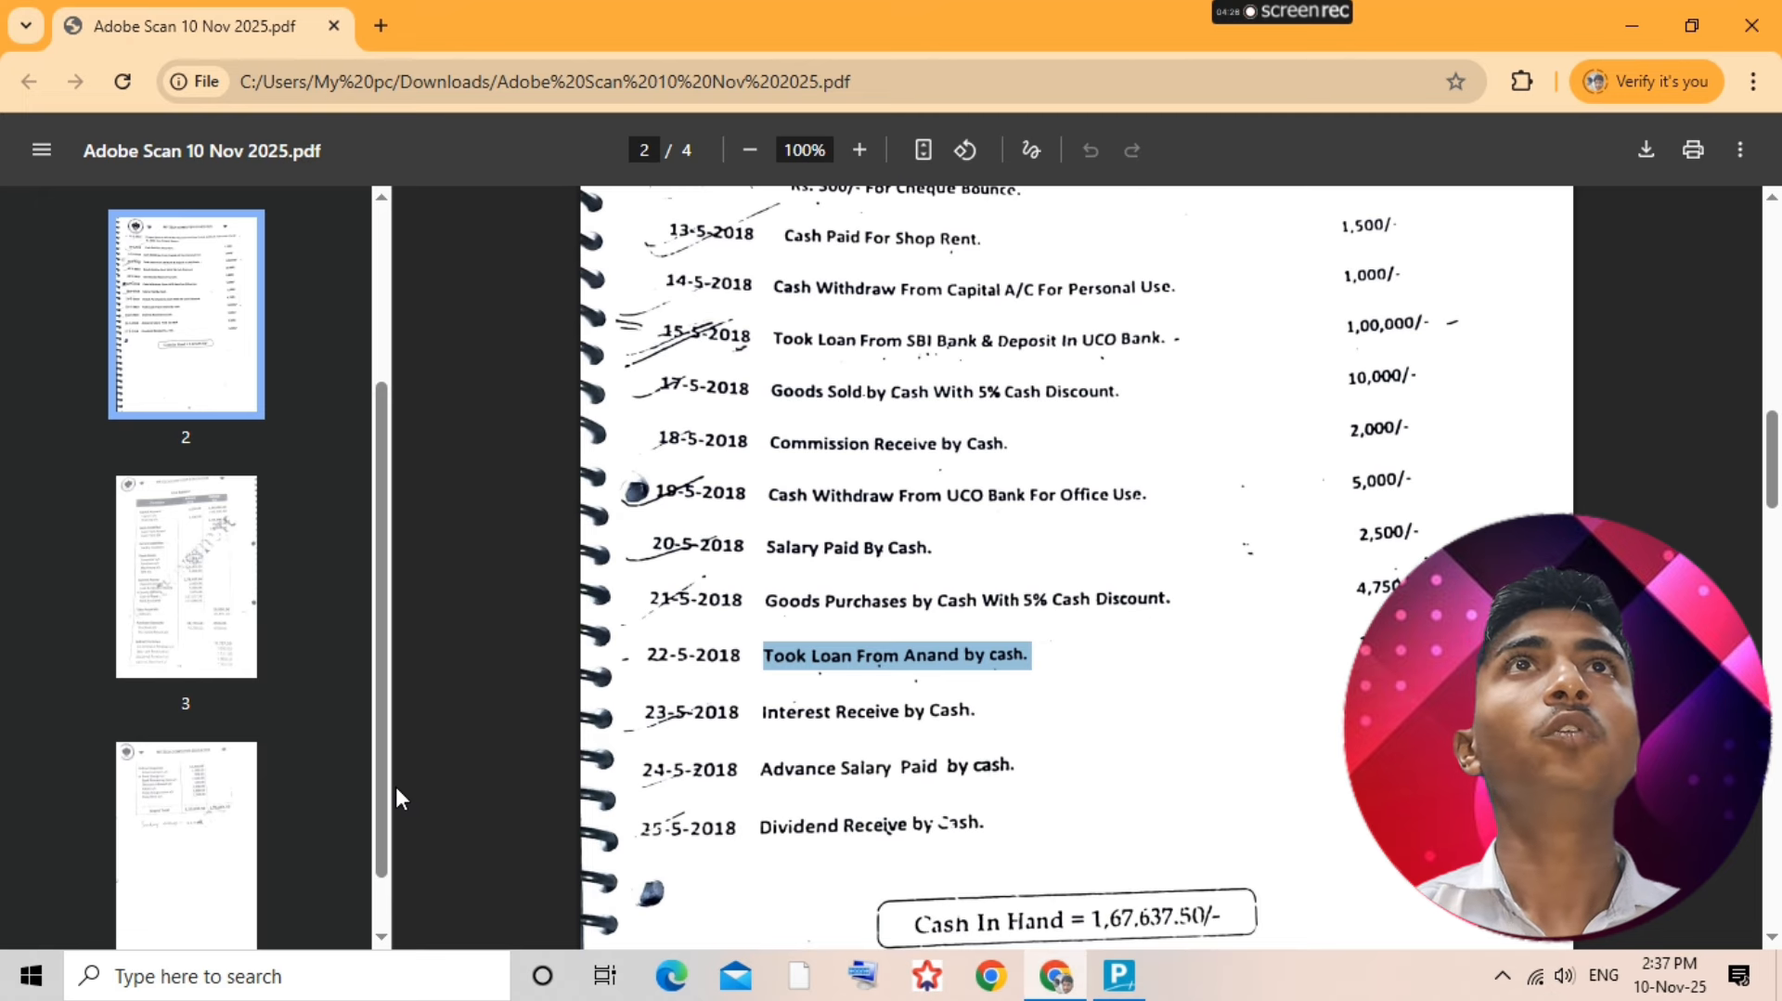
key(alt+Tab)
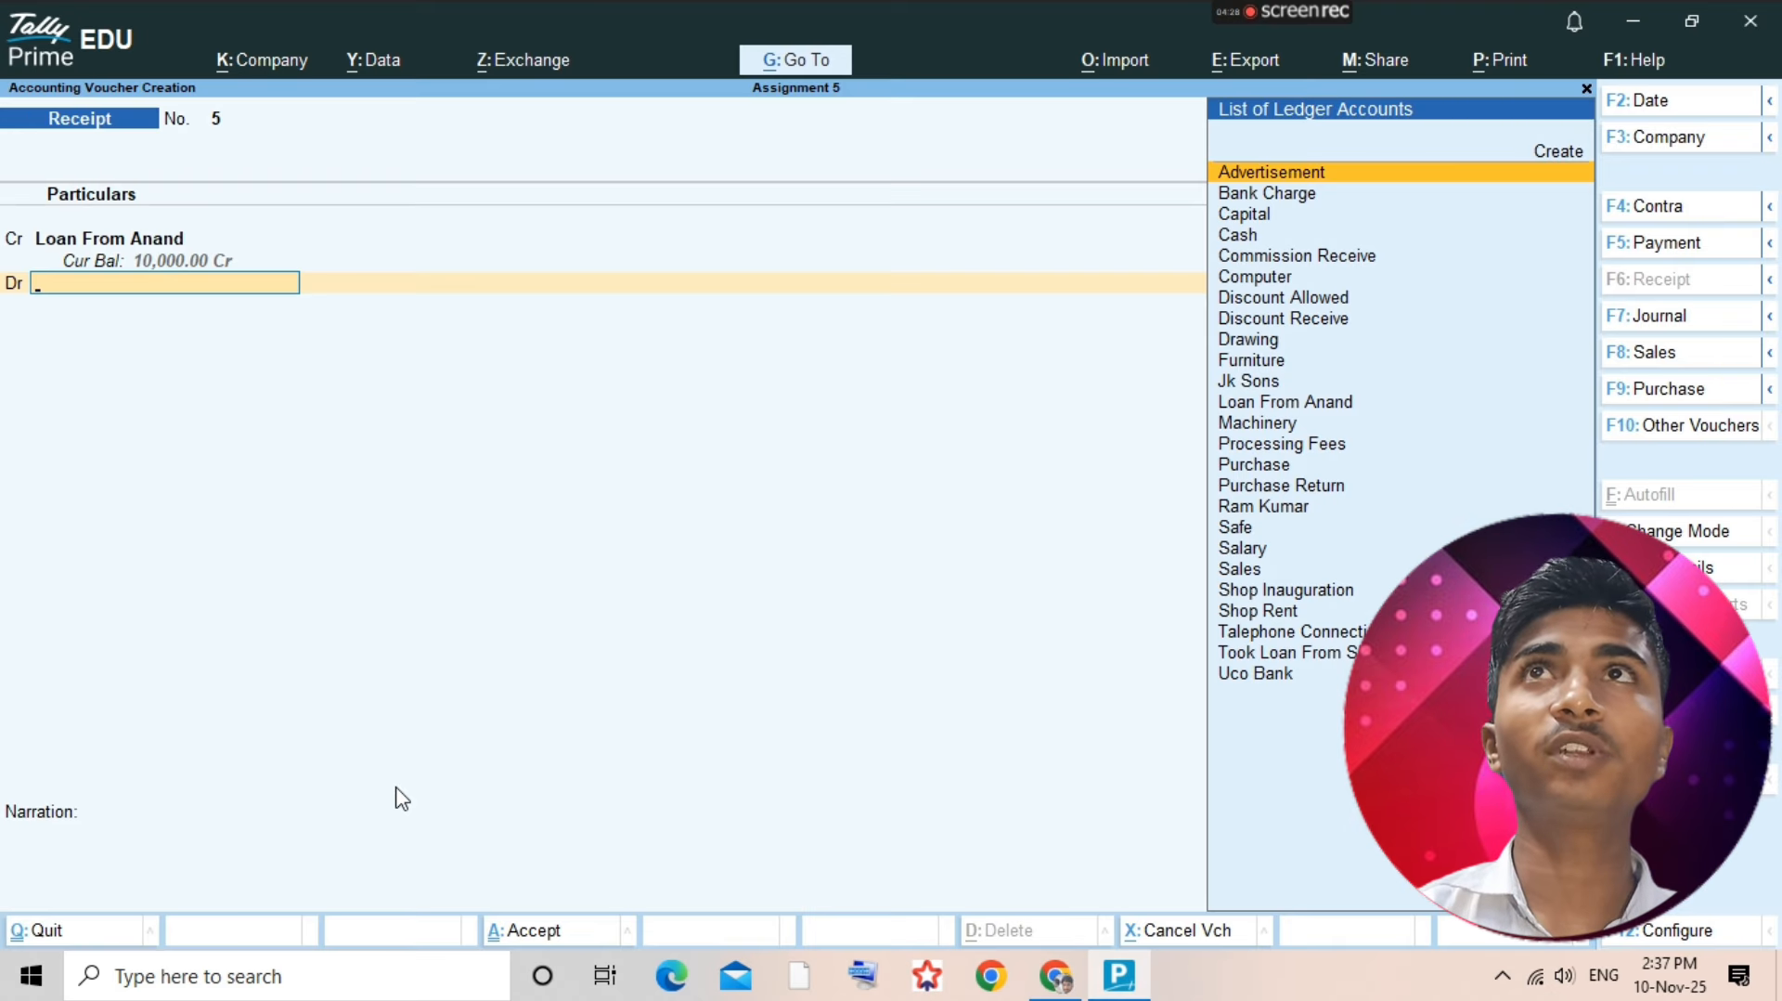
text(Cash)
key(Return)
click(399, 798)
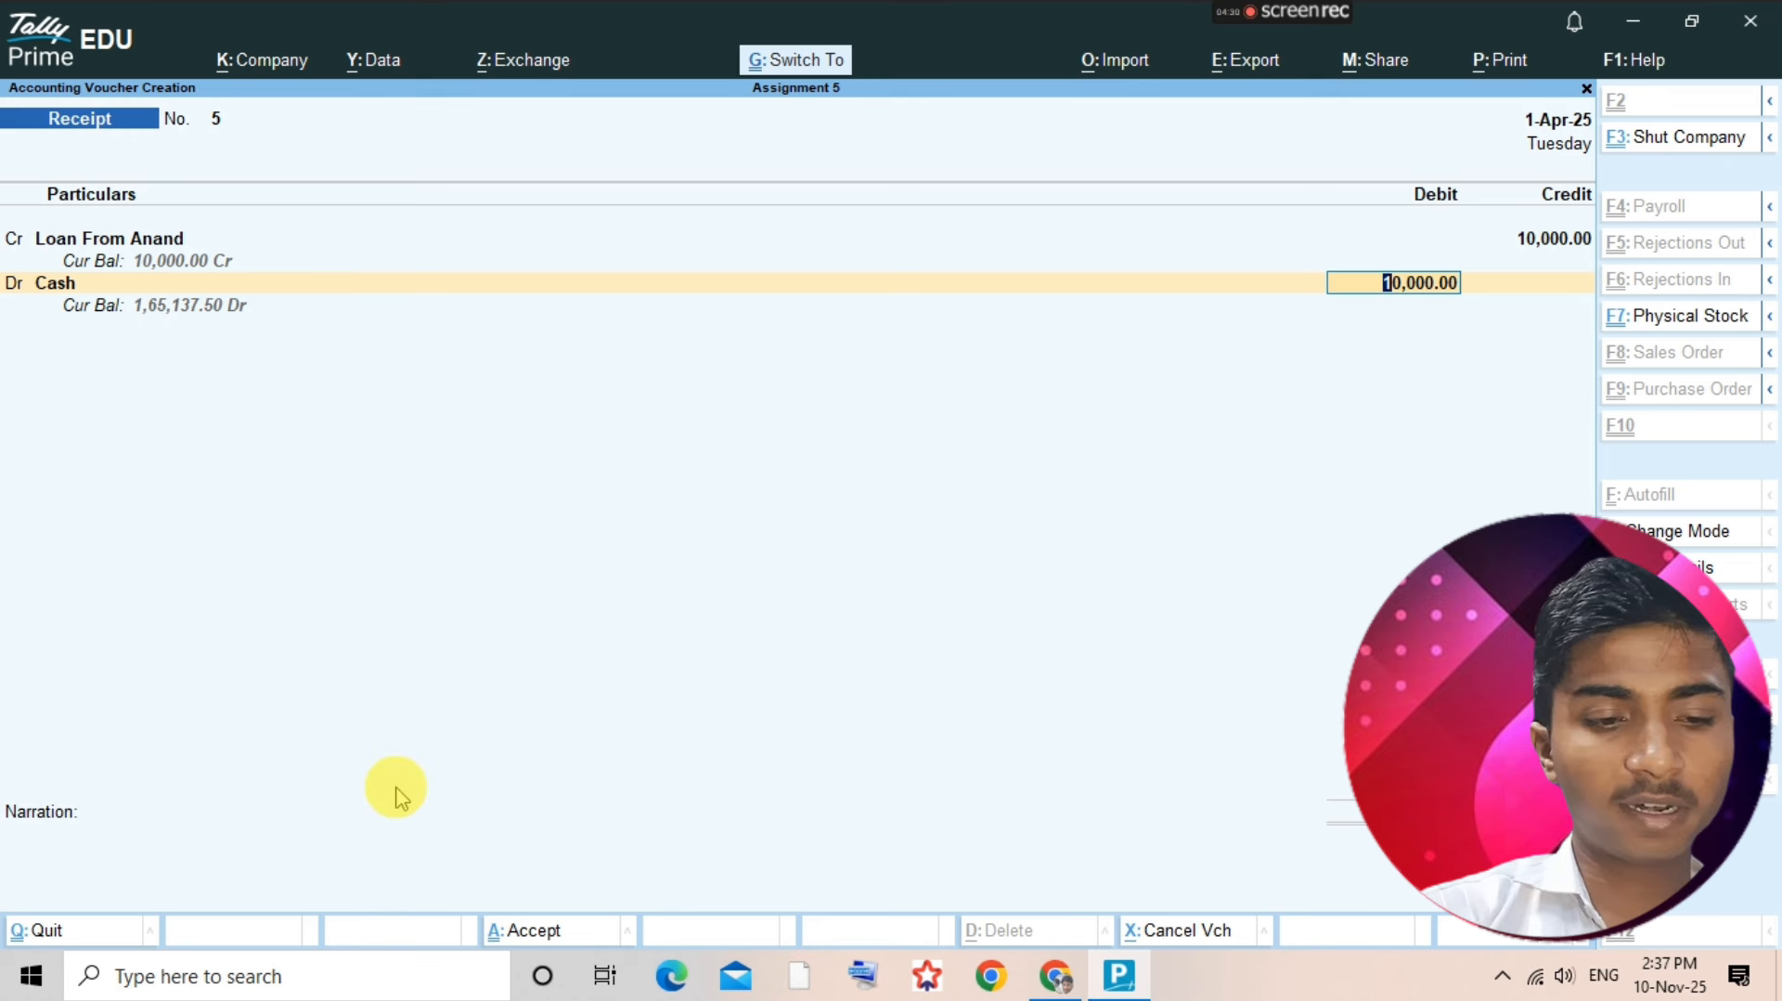
key(ctrl+a)
key(Escape)
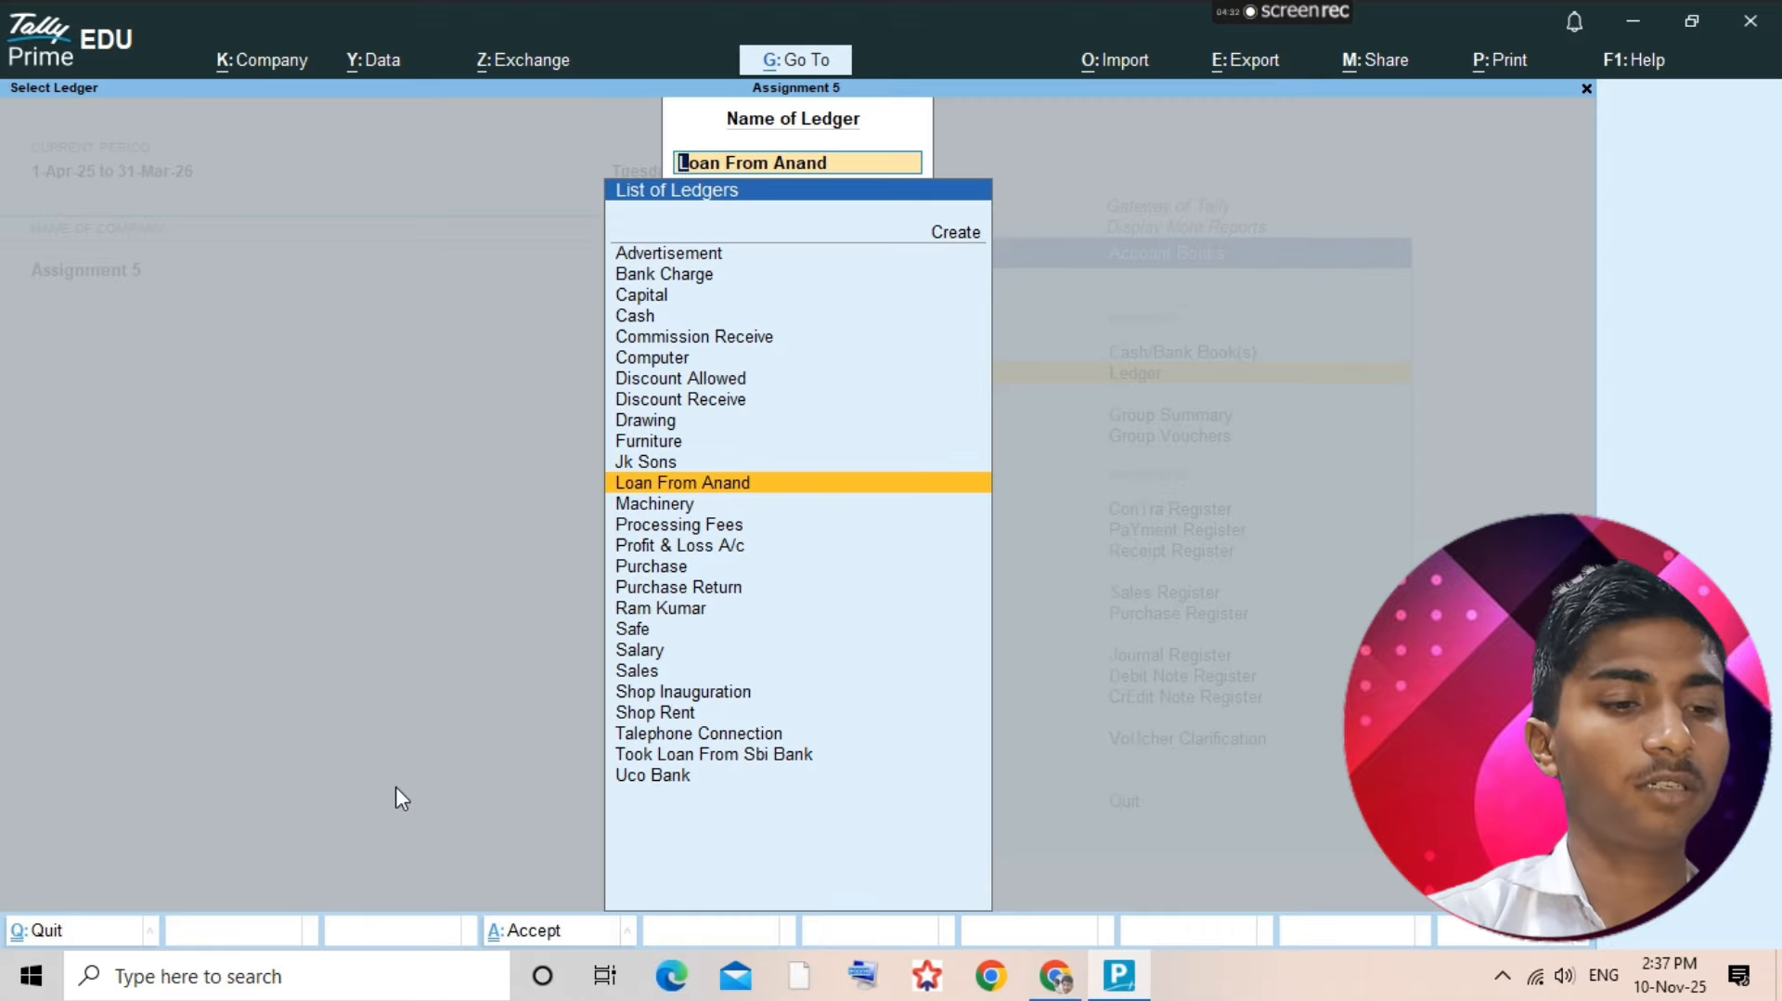
- Check the PDF's 23-5-2018 interest entry, then start a new ledger named Interest Receive
key(alt+Tab)
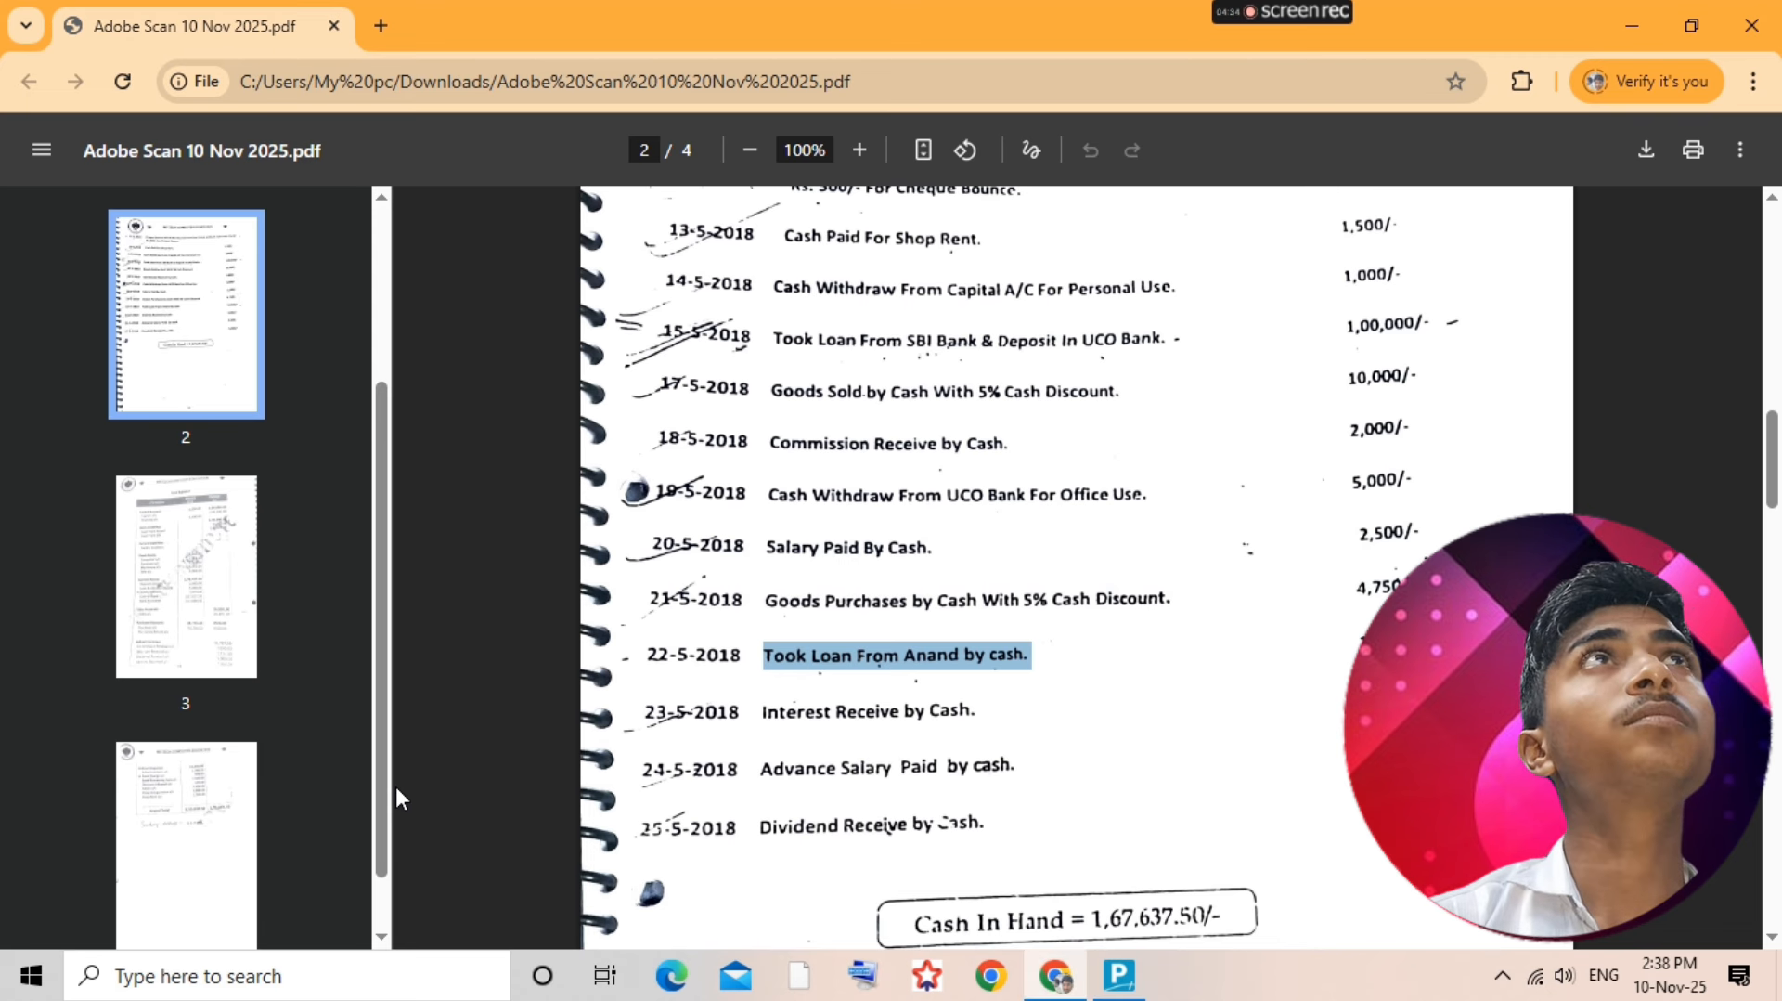
key(alt+Tab)
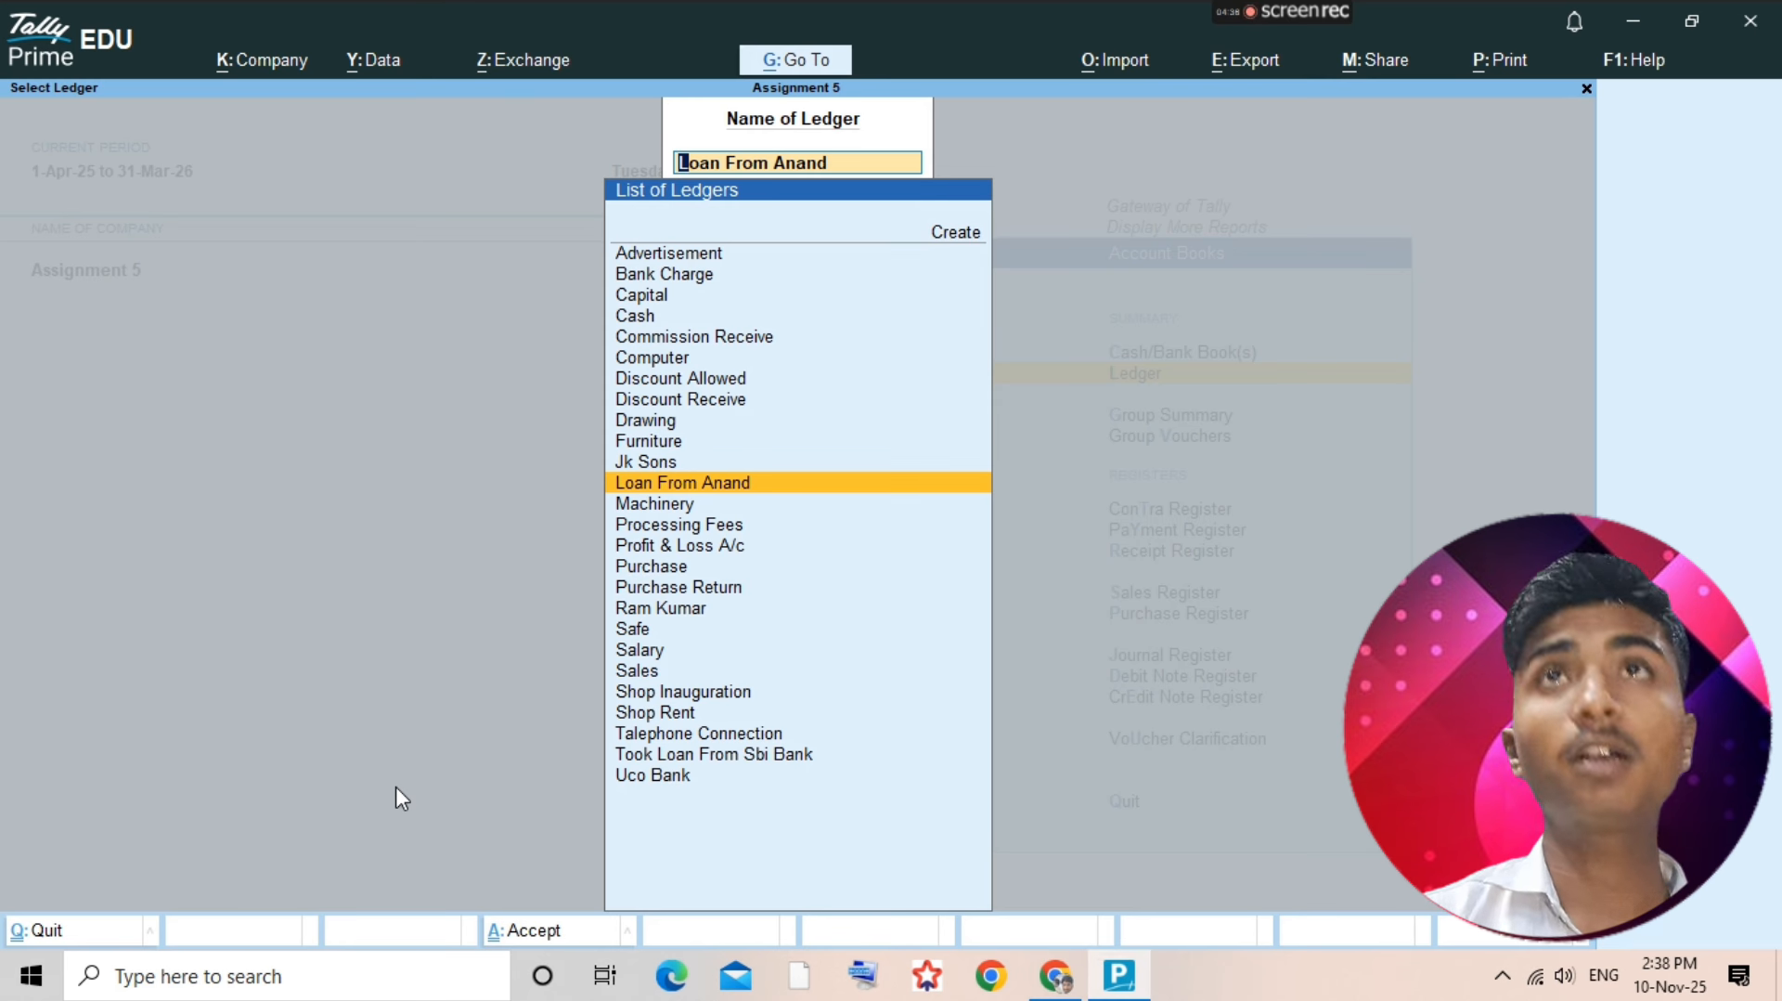
key(alt+c)
text(Interes)
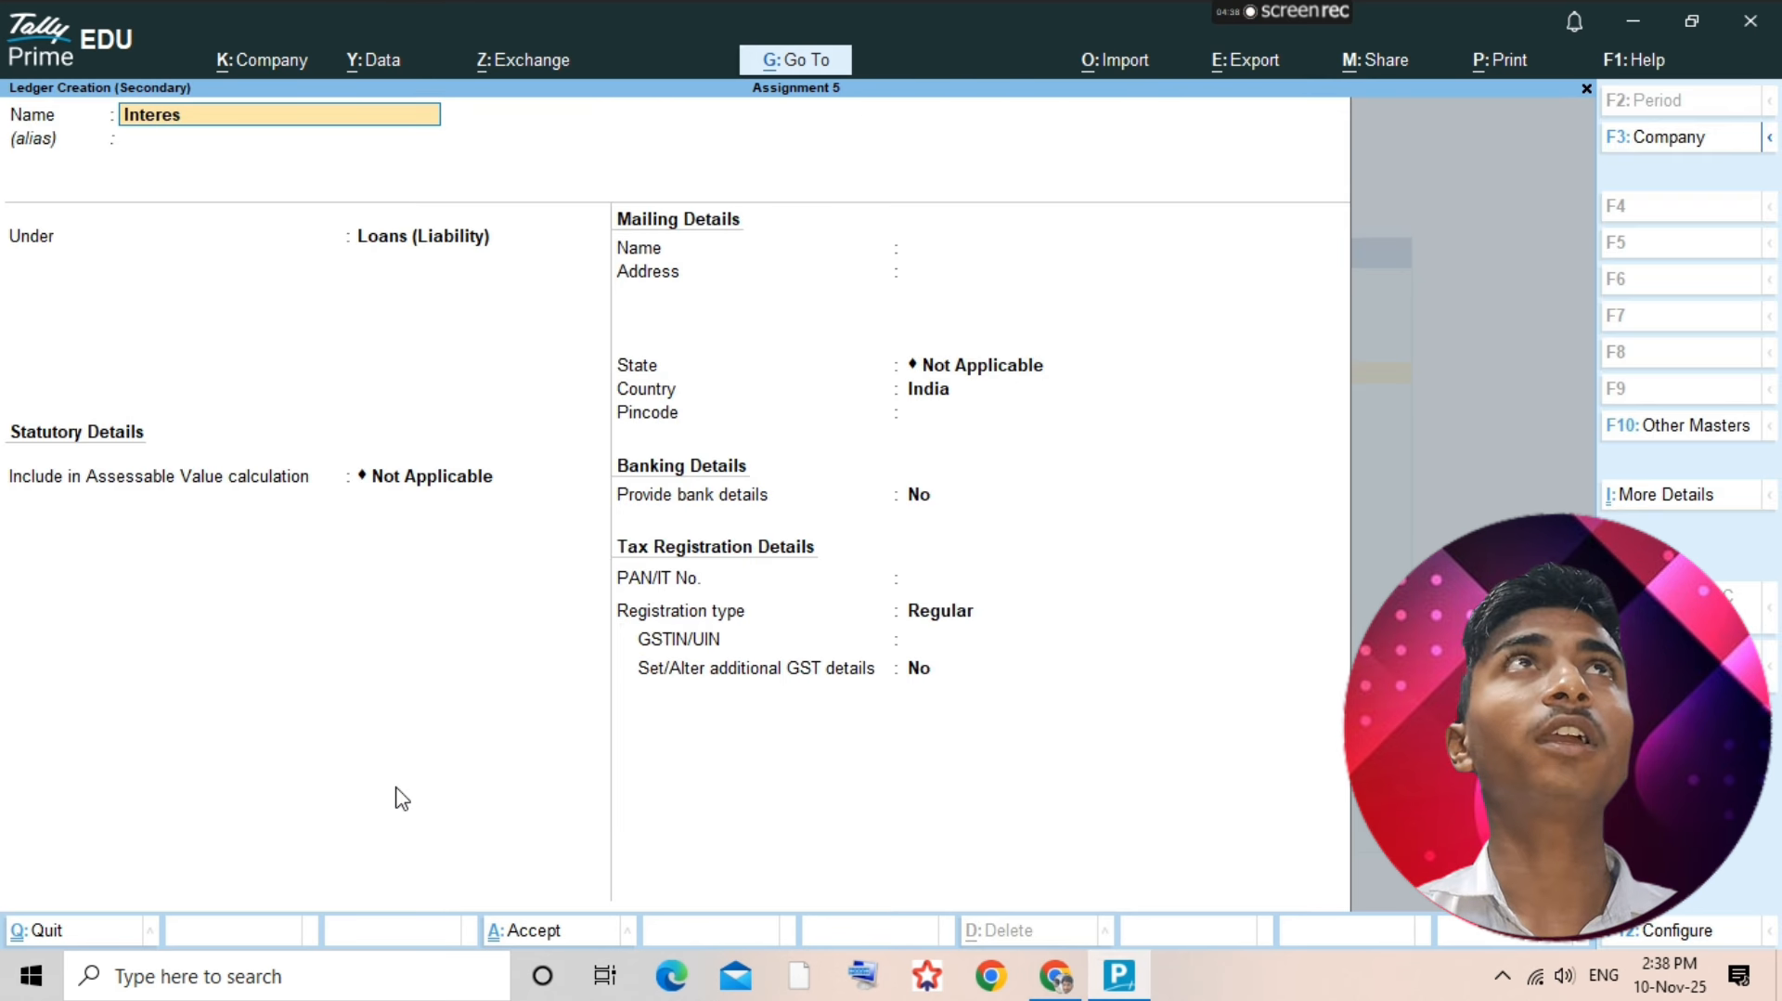
text(t Receiv)
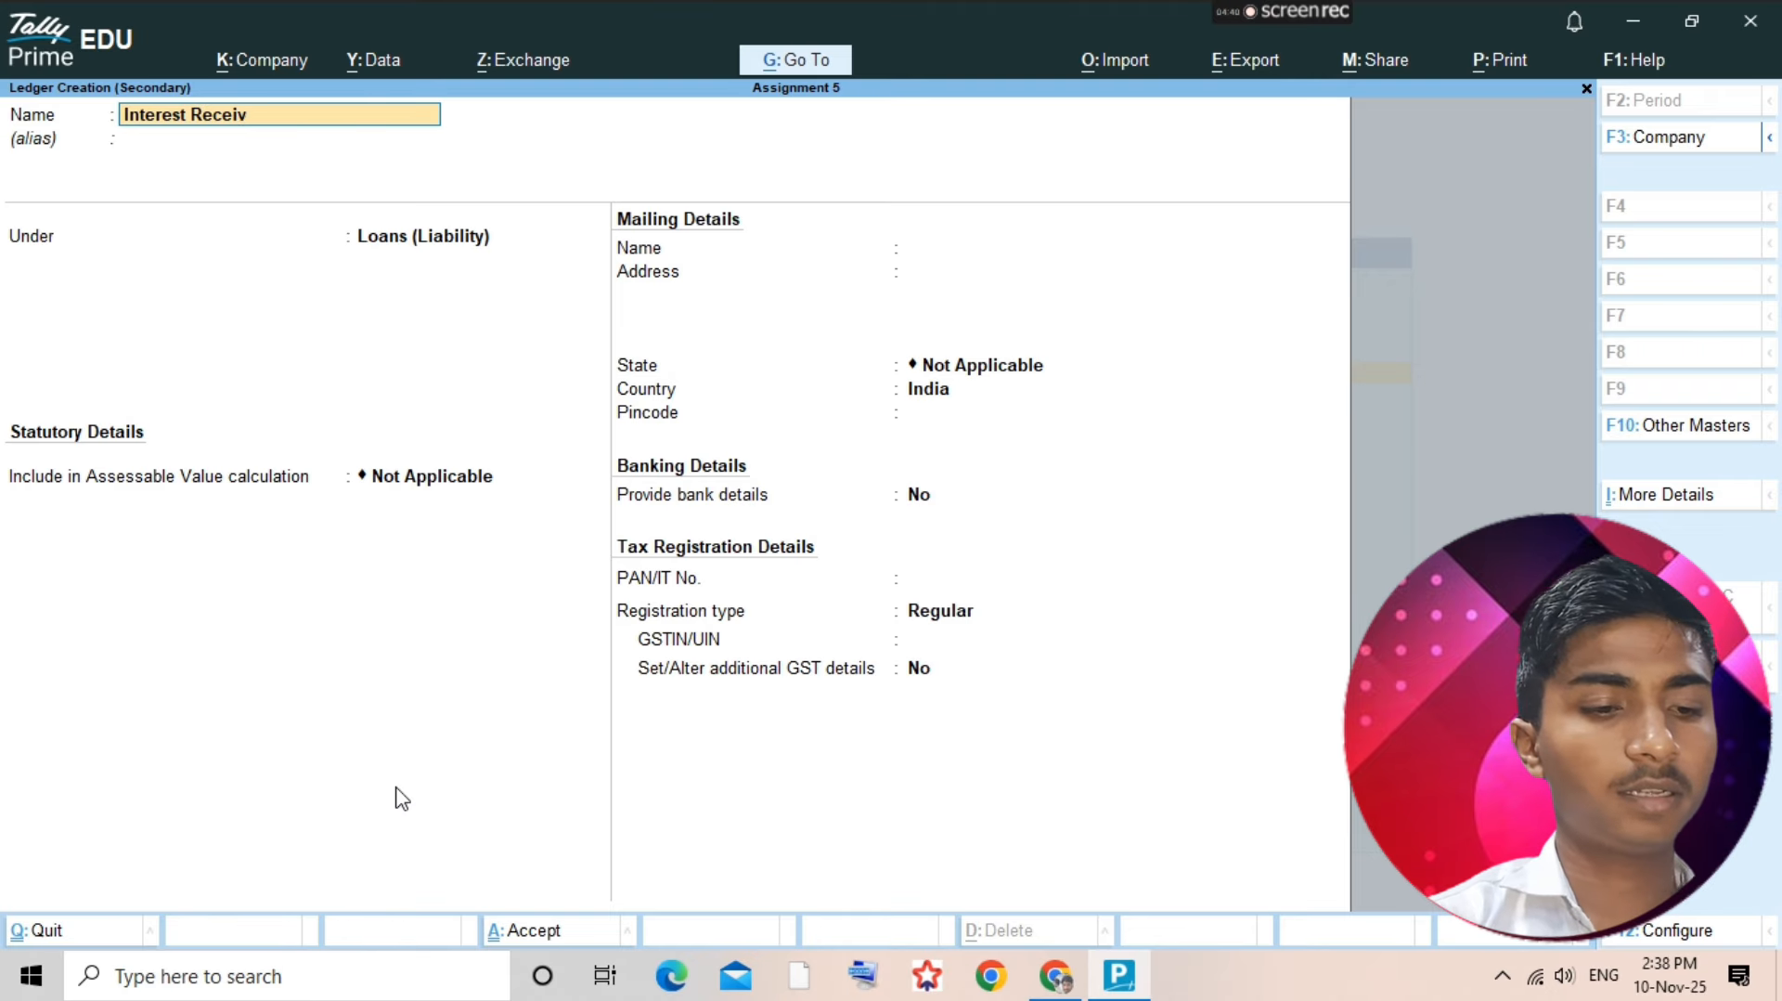
text(e)
- Place the Interest Receive ledger under Indirect Incomes, save it and leave the ledger selection
key(Return)
text(Indi)
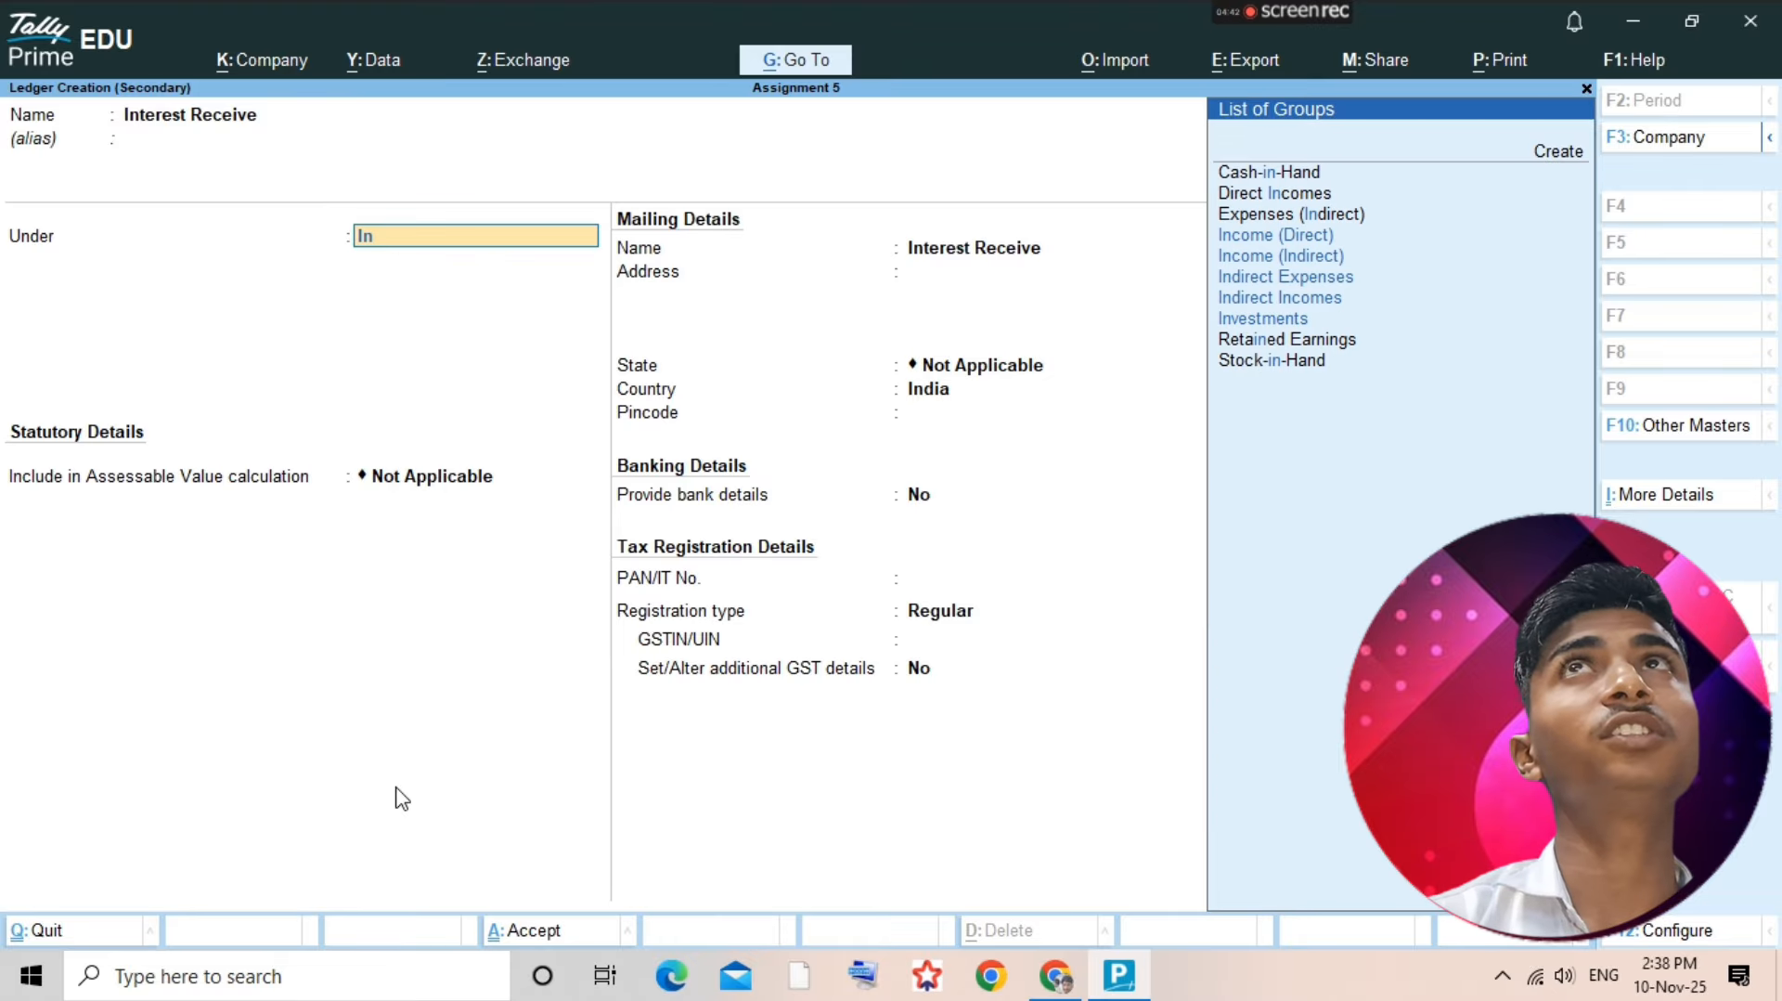
key(Down)
key(Down)
key(Down)
click(396, 787)
key(Return)
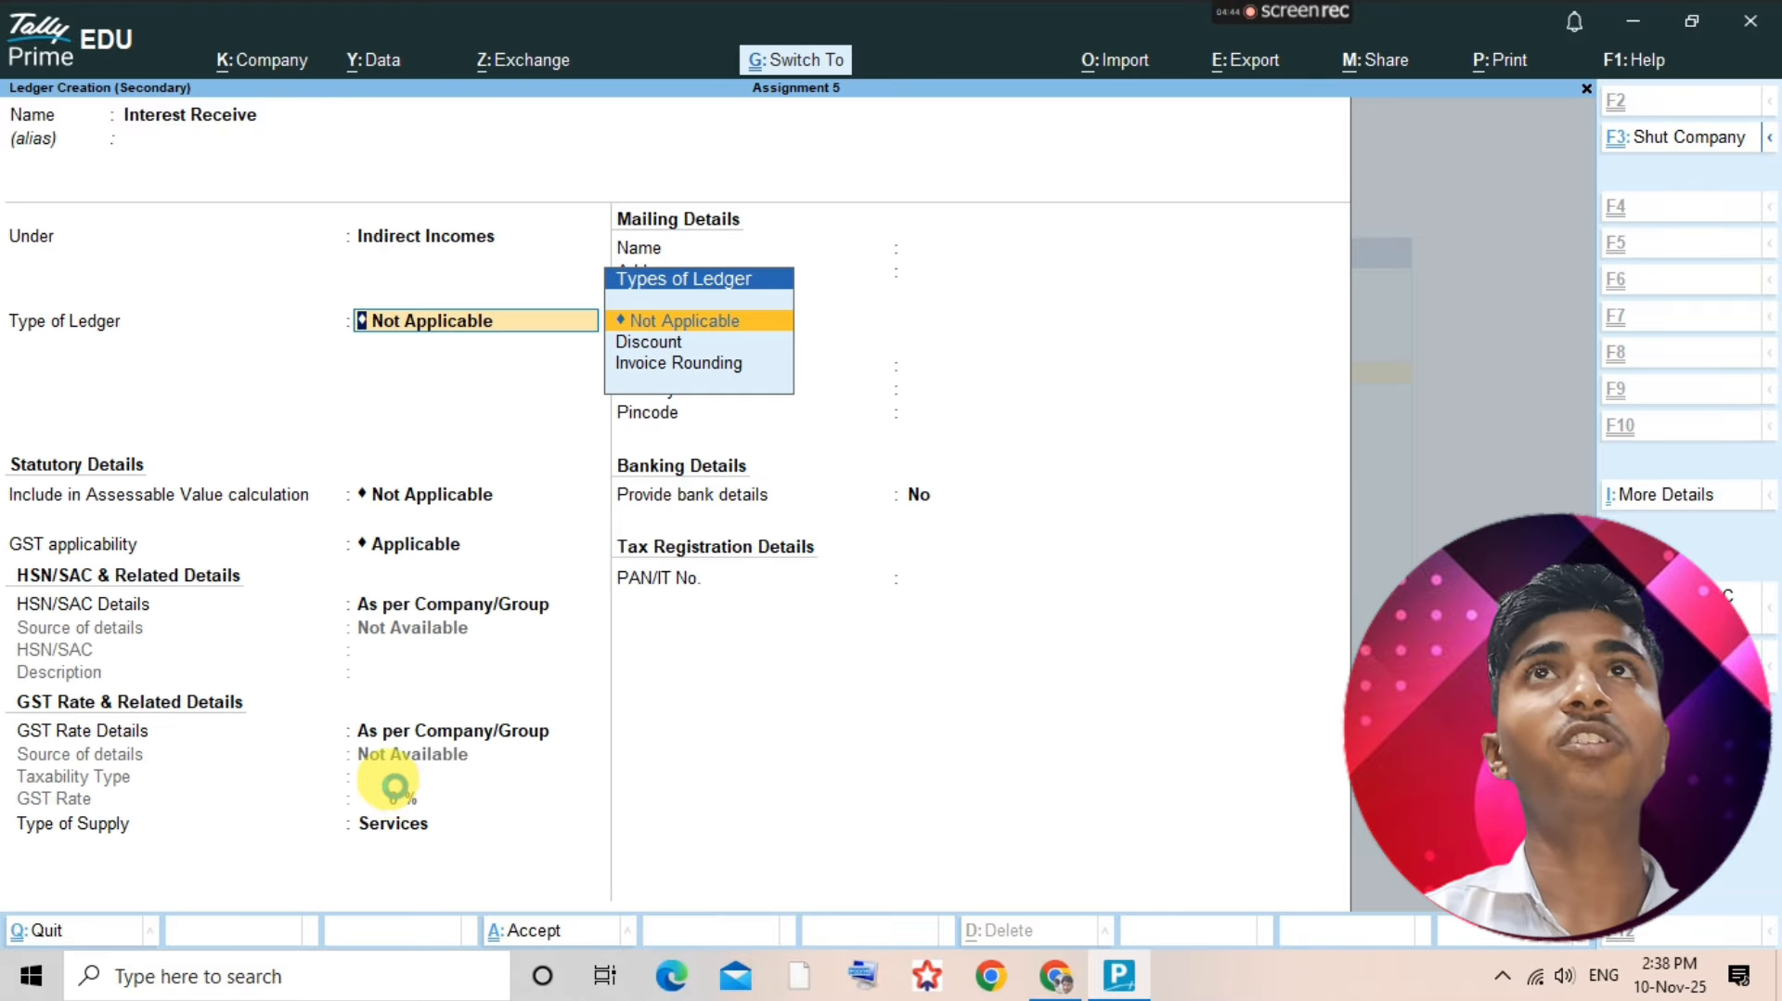
key(ctrl+a)
key(Escape)
key(Escape)
- Start a receipt voucher and credit Interest Receive with 2,000, checking the amount in the PDF
key(v)
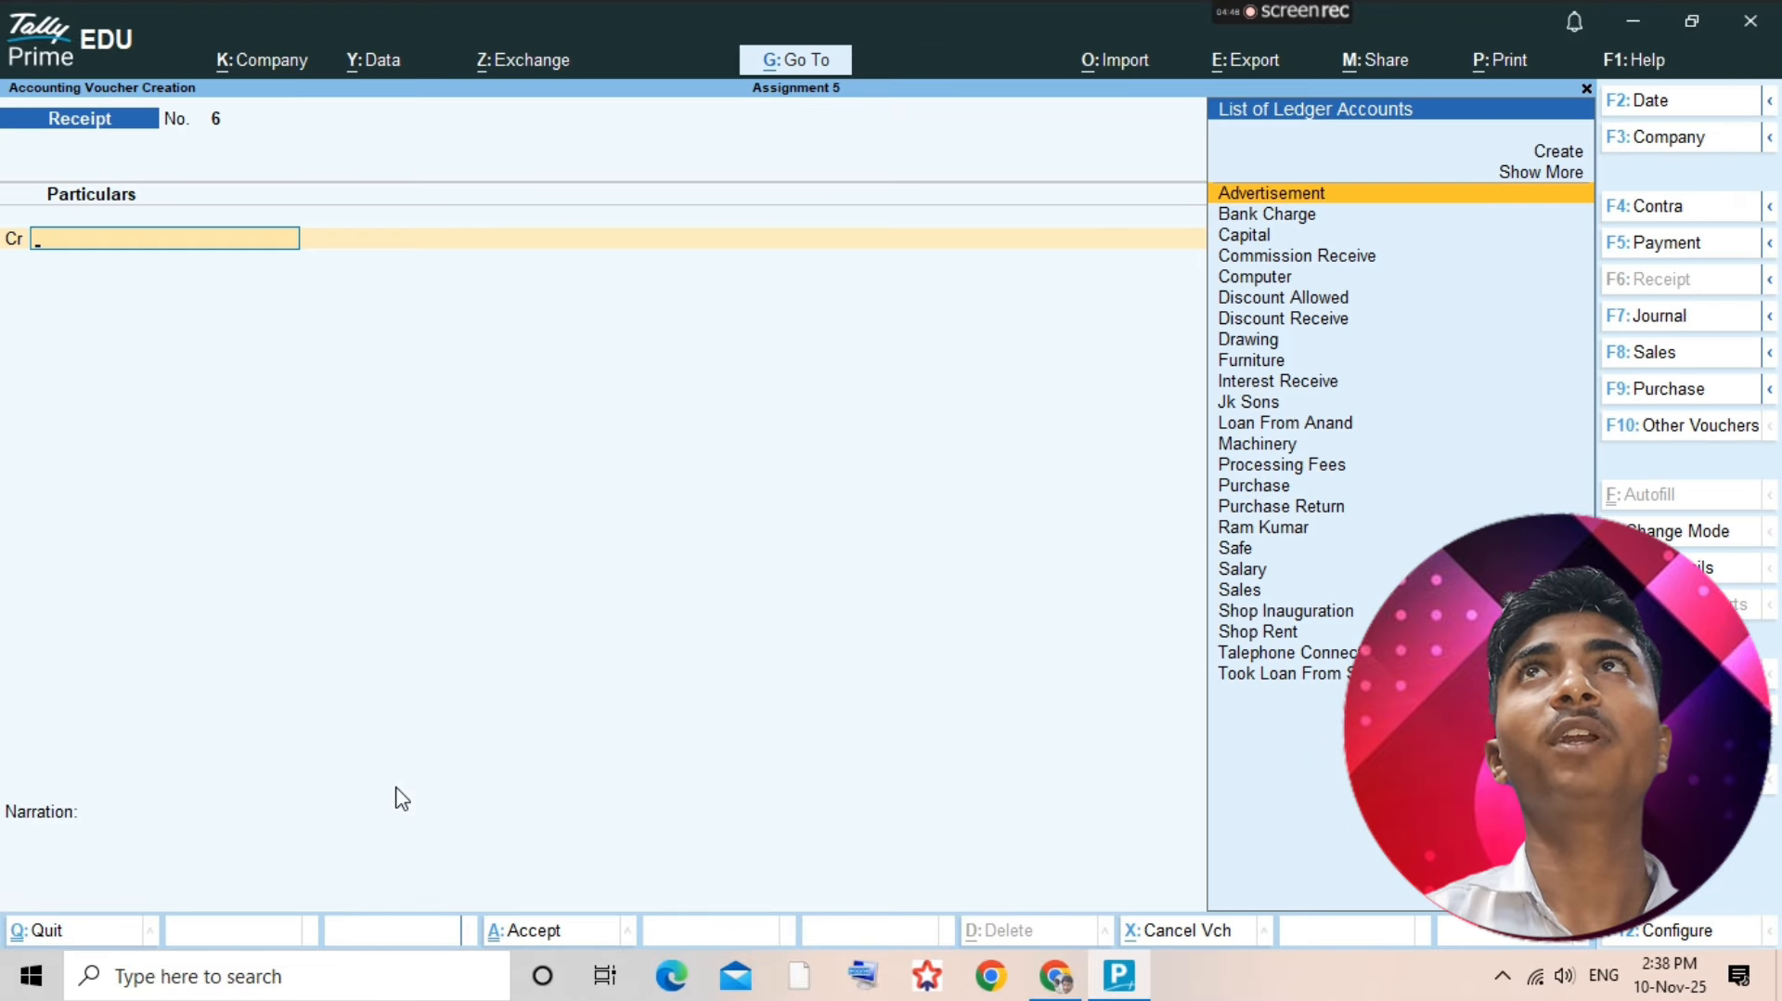
text(Intere)
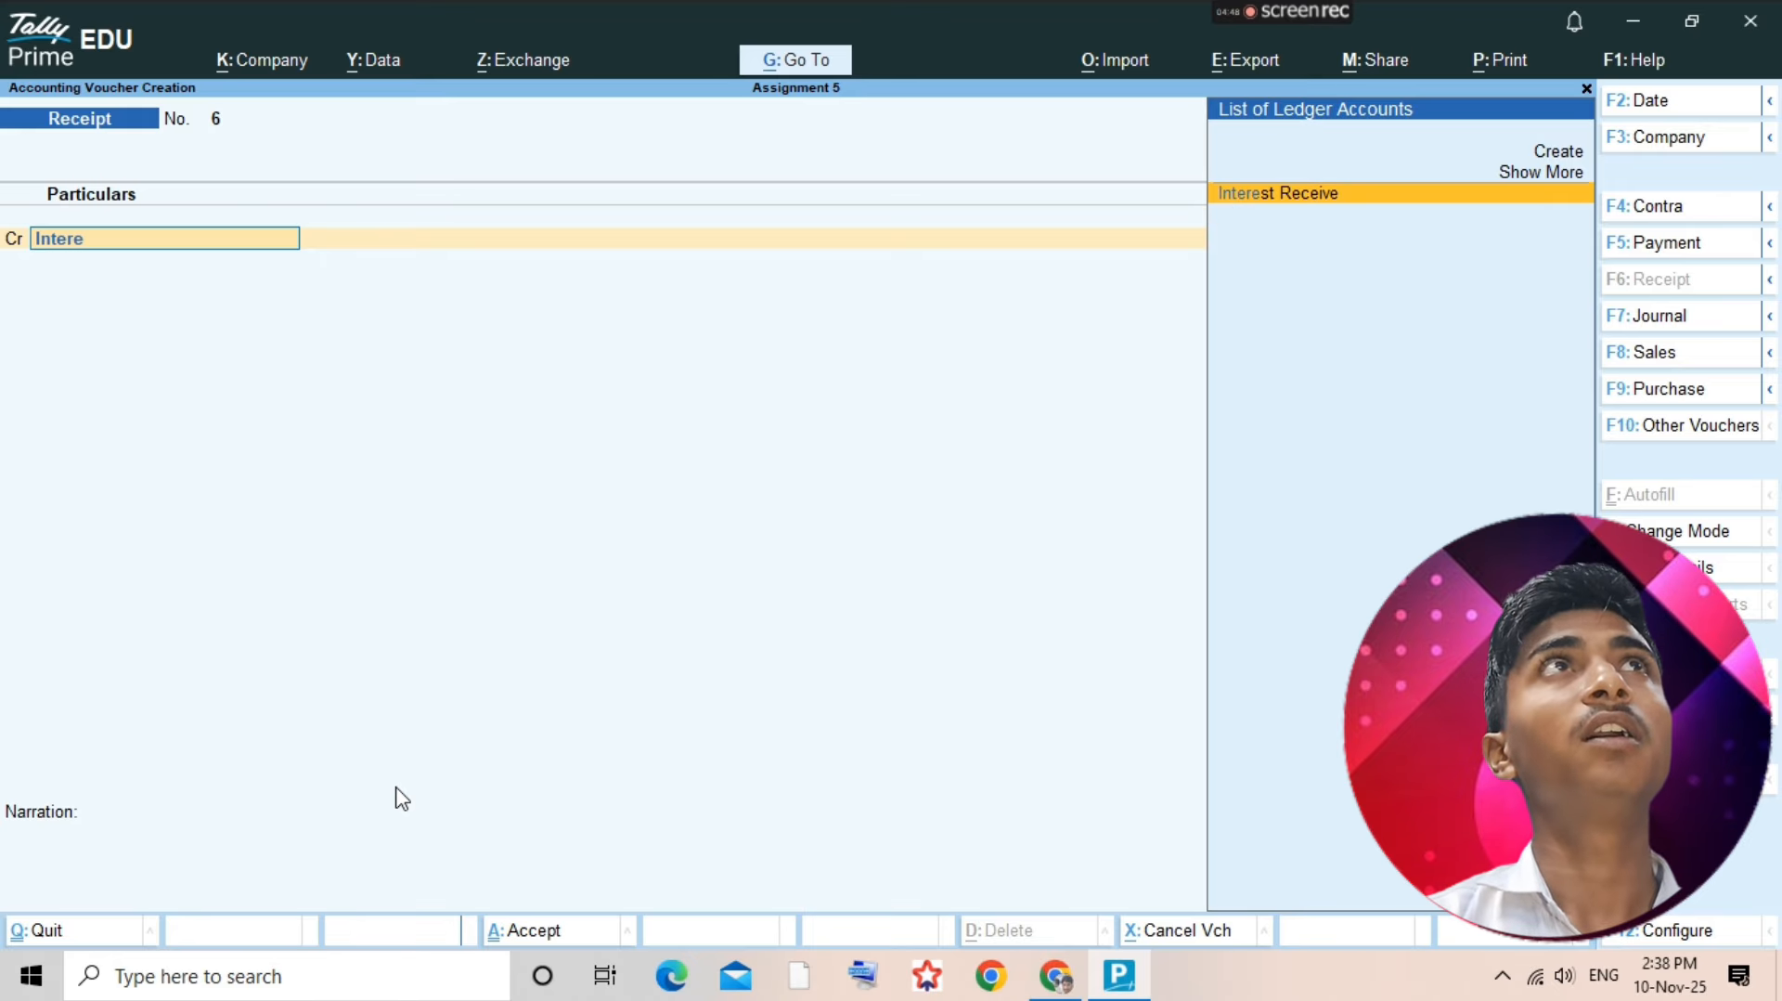
key(Return)
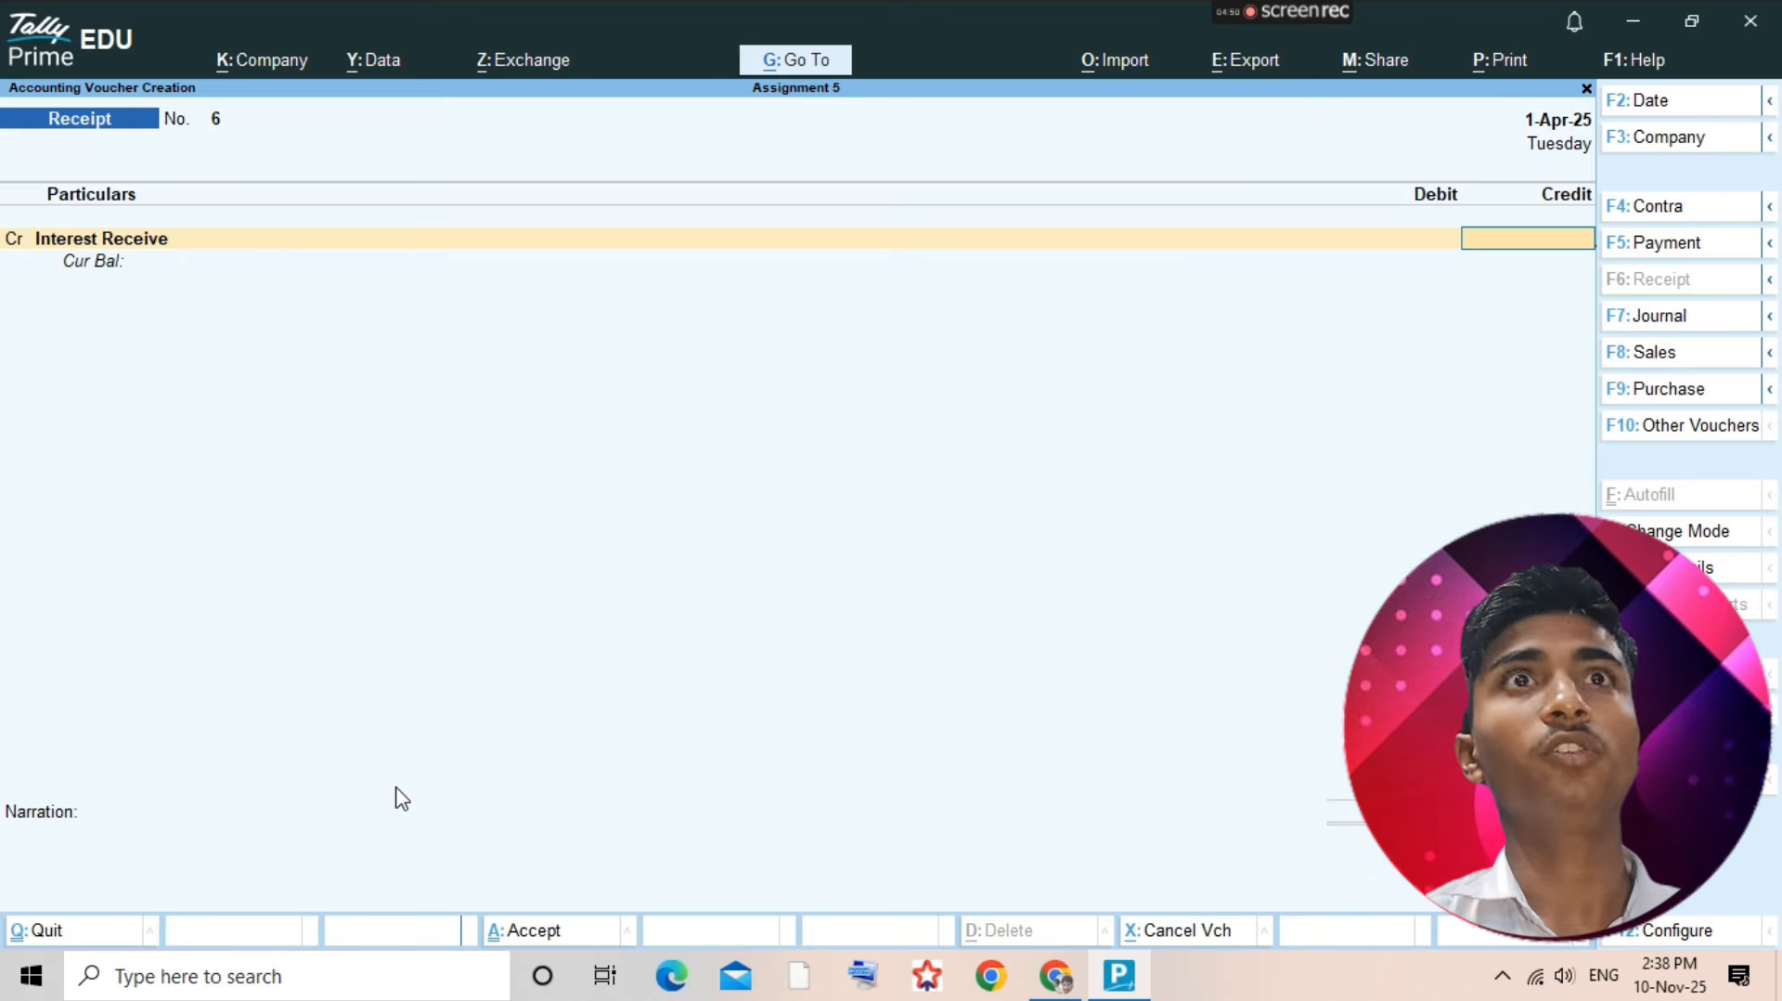
key(alt+Tab)
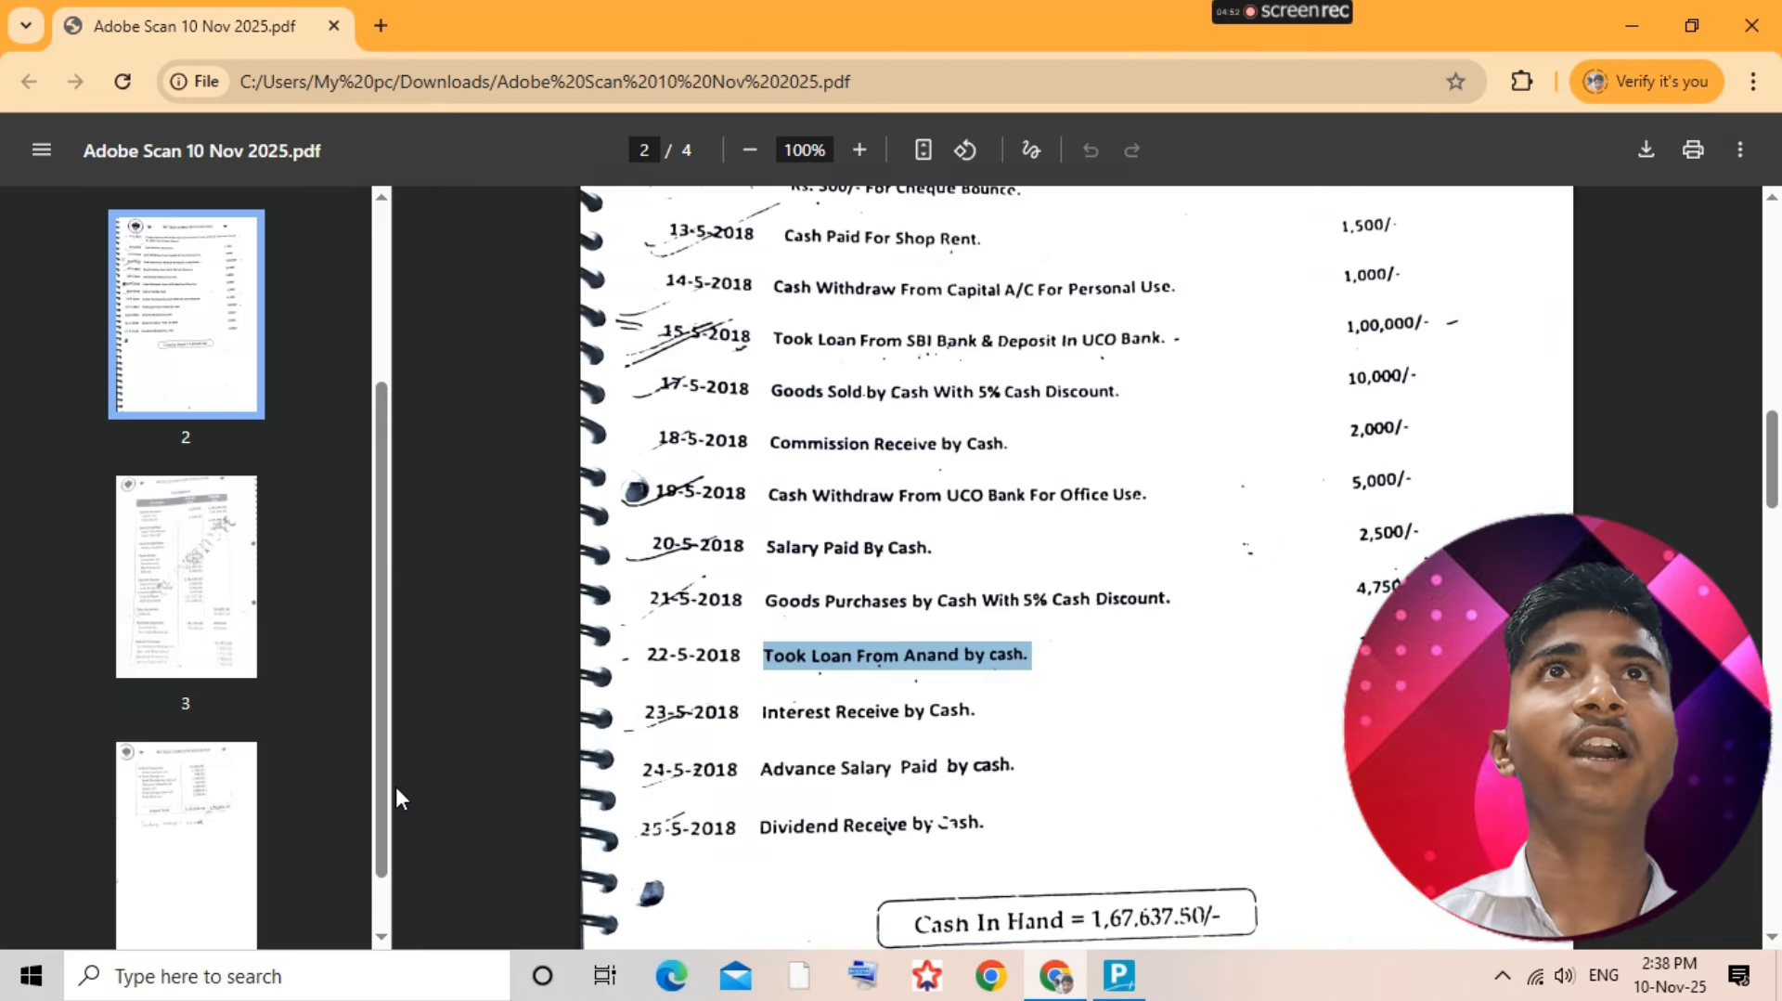
key(alt+Tab)
text(2000)
key(Return)
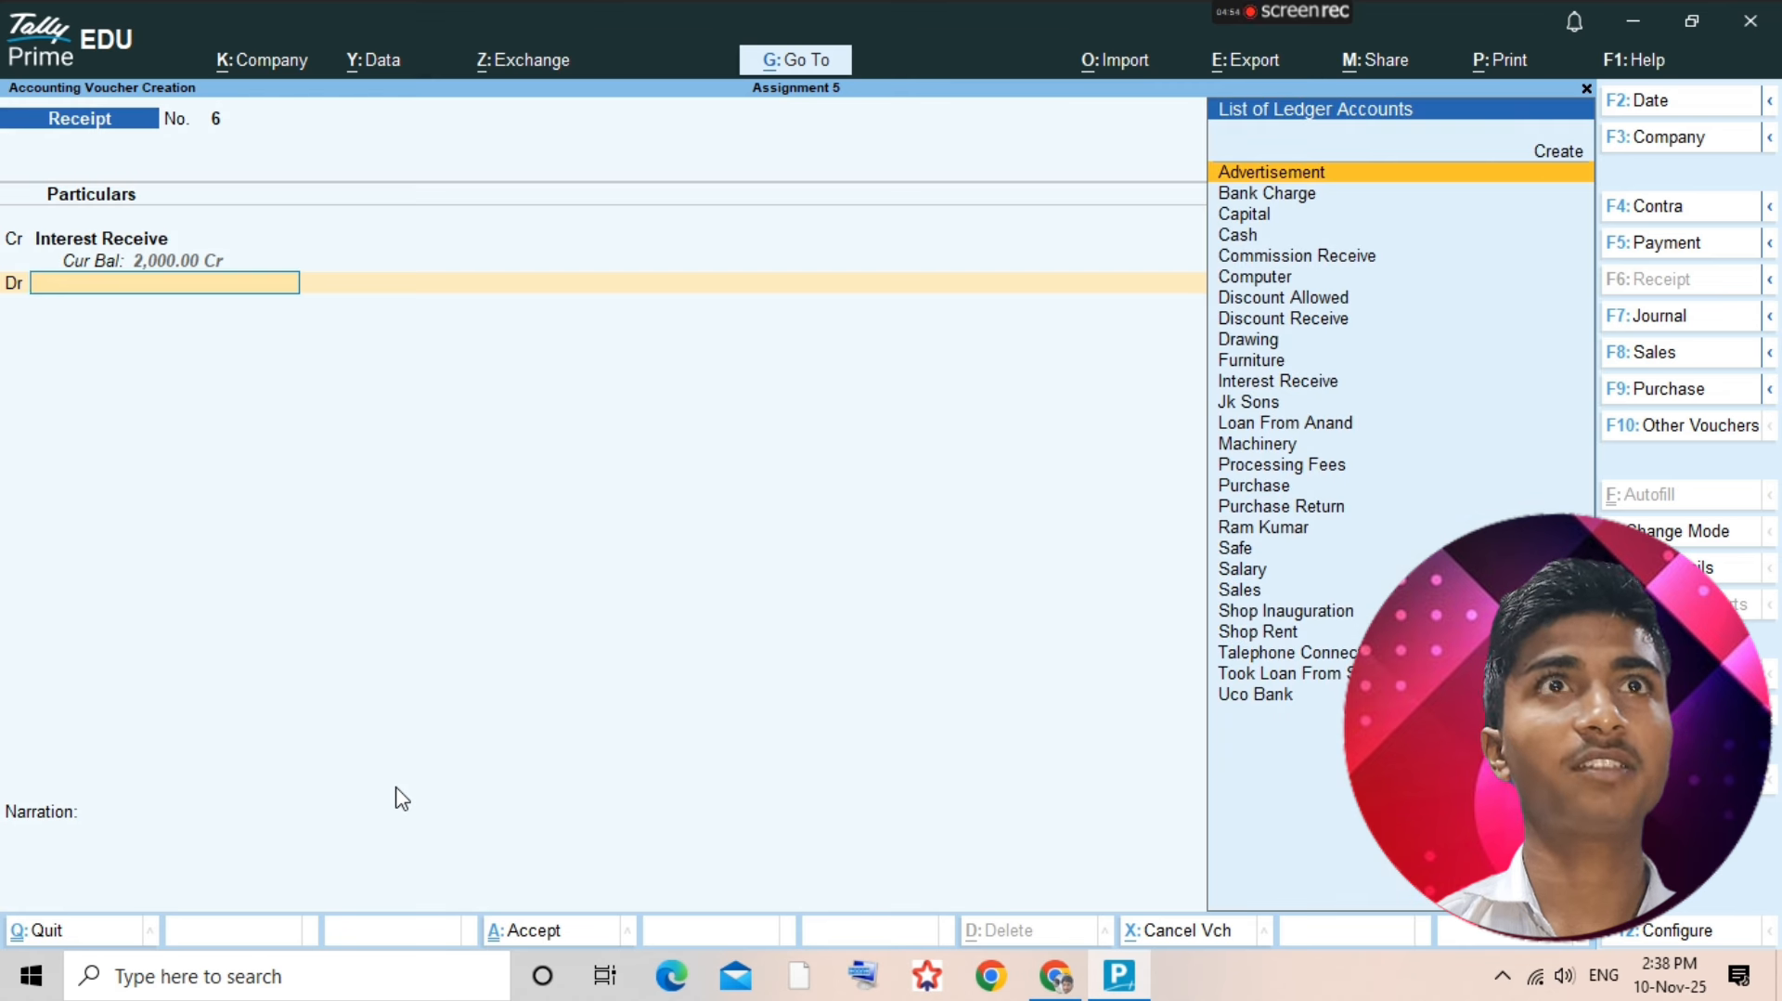
- Debit Cash with 2,000, save the interest receipt voucher and leave voucher entry
text(Cash)
key(Return)
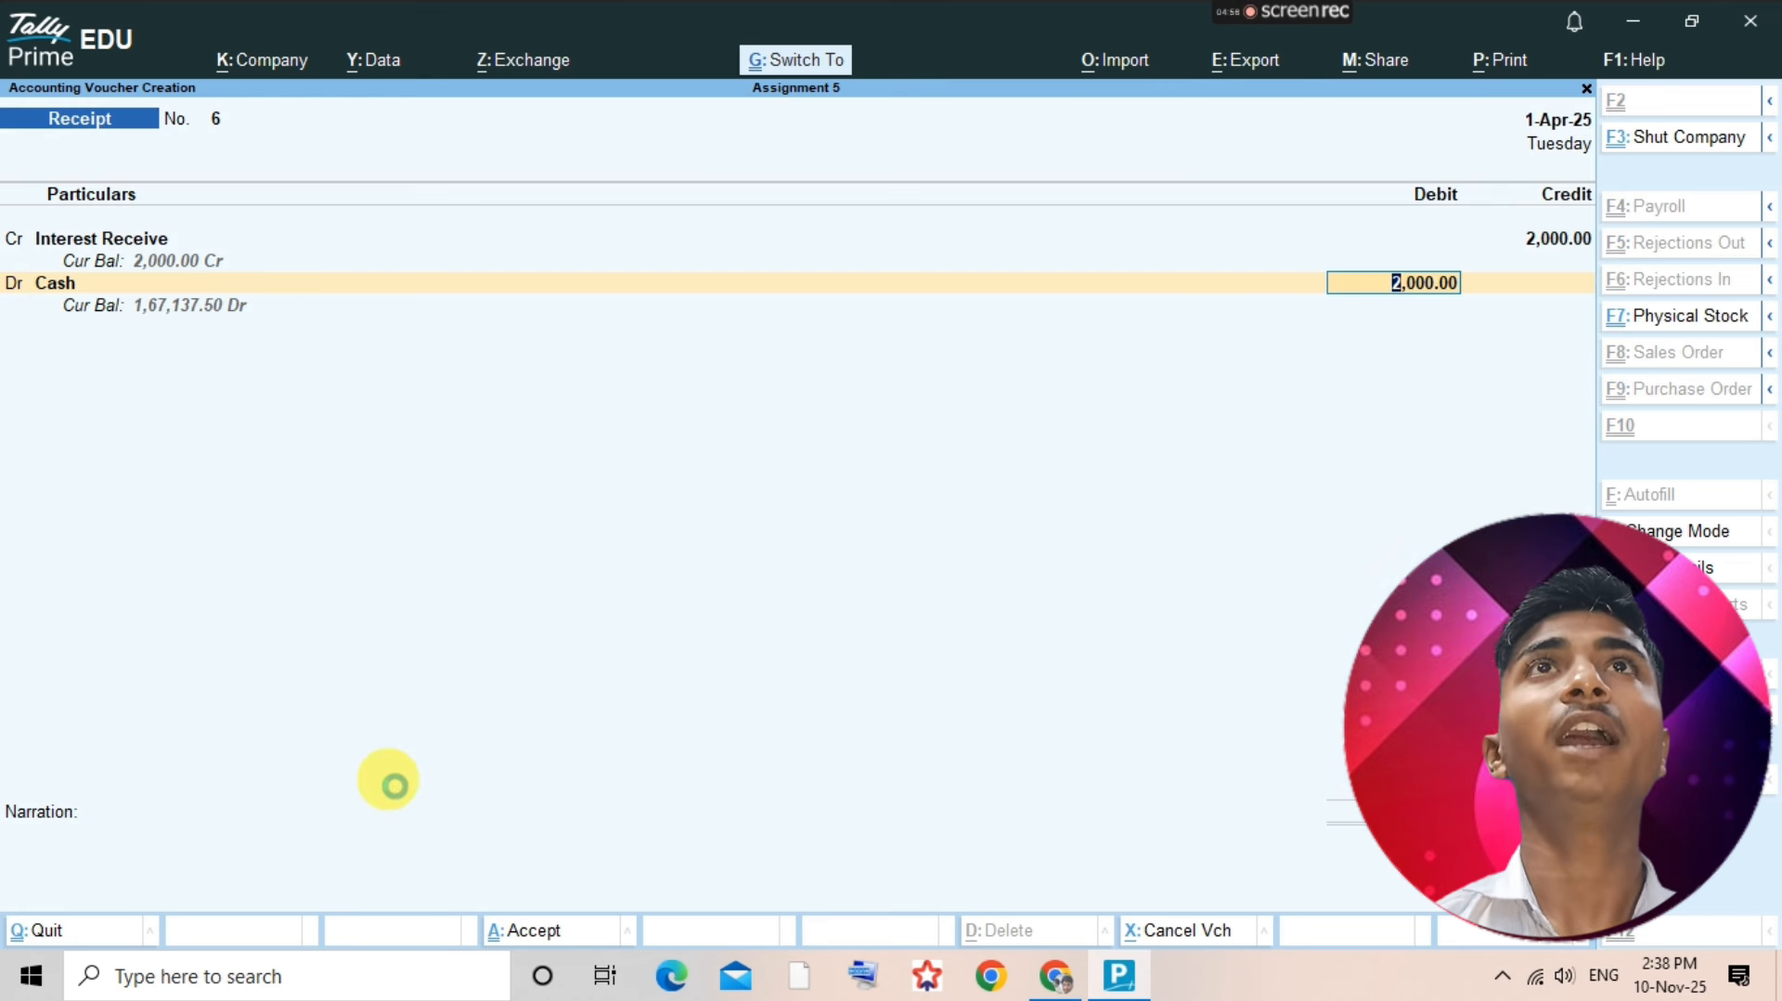
key(ctrl+a)
key(Escape)
- Examine the Indirect Incomes and Indirect Expenses accounts in the PDF's closing trial balance on pages 3 and 4
key(alt+Tab)
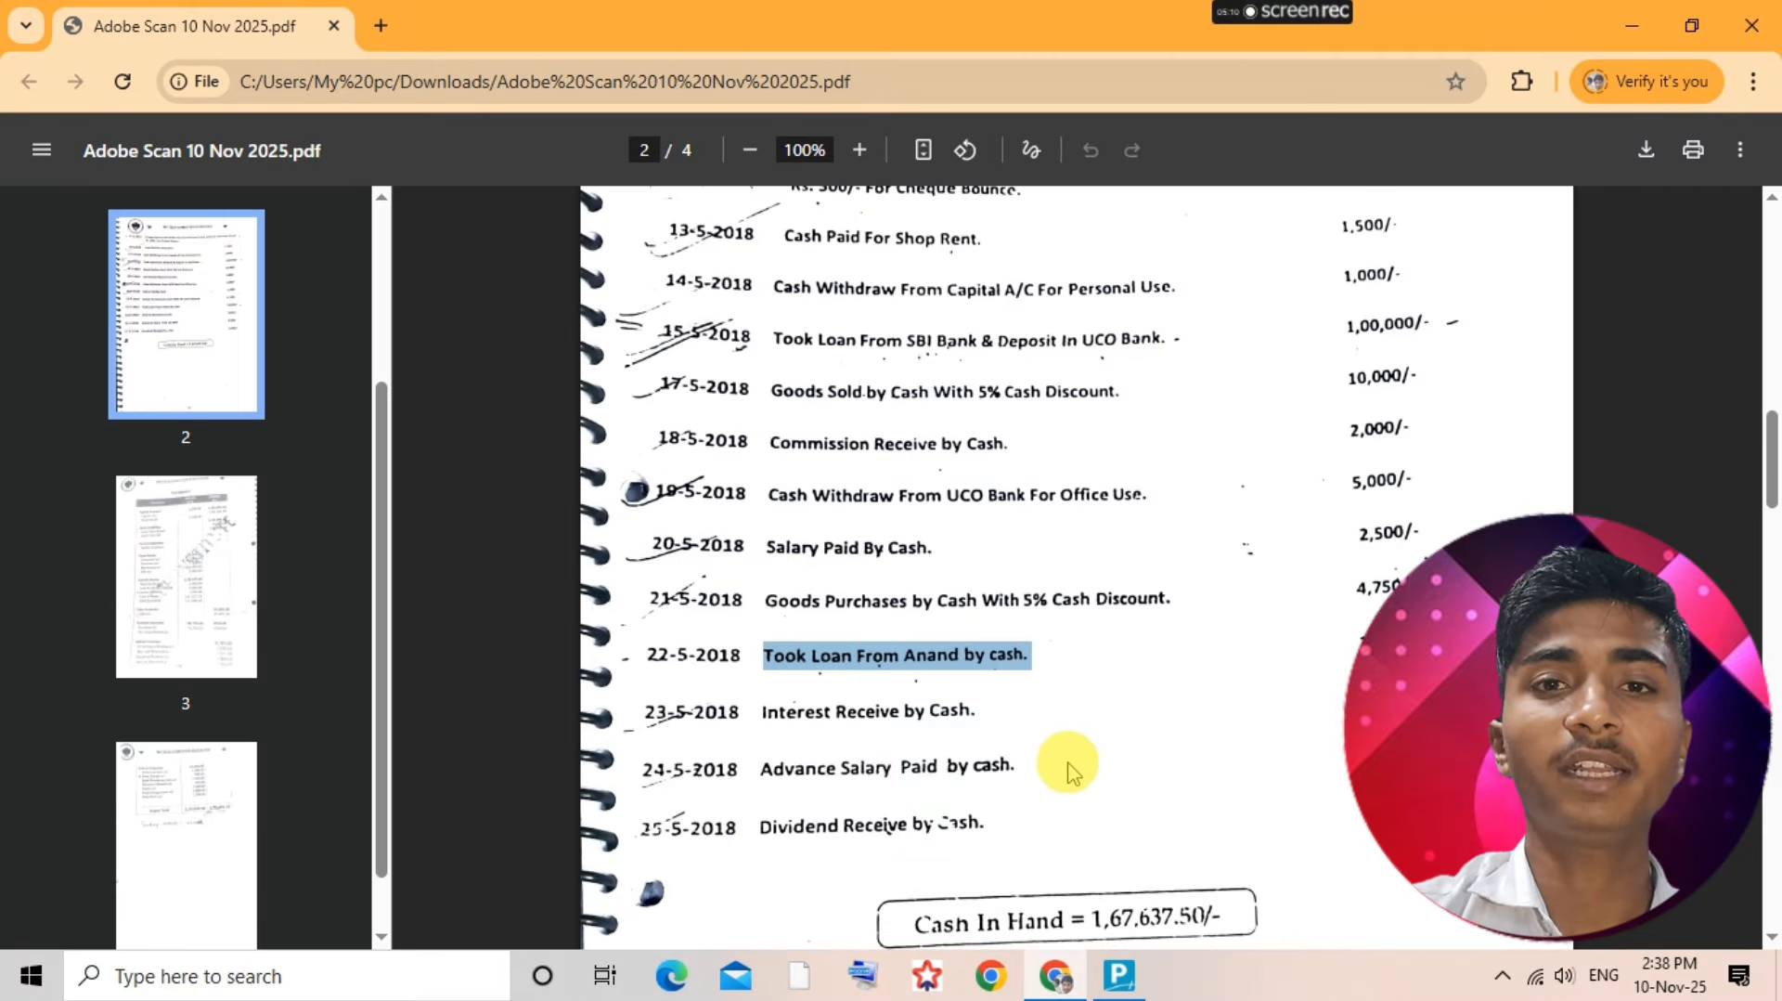
scroll(1067, 758, down, 15)
scroll(1024, 804, down, 2)
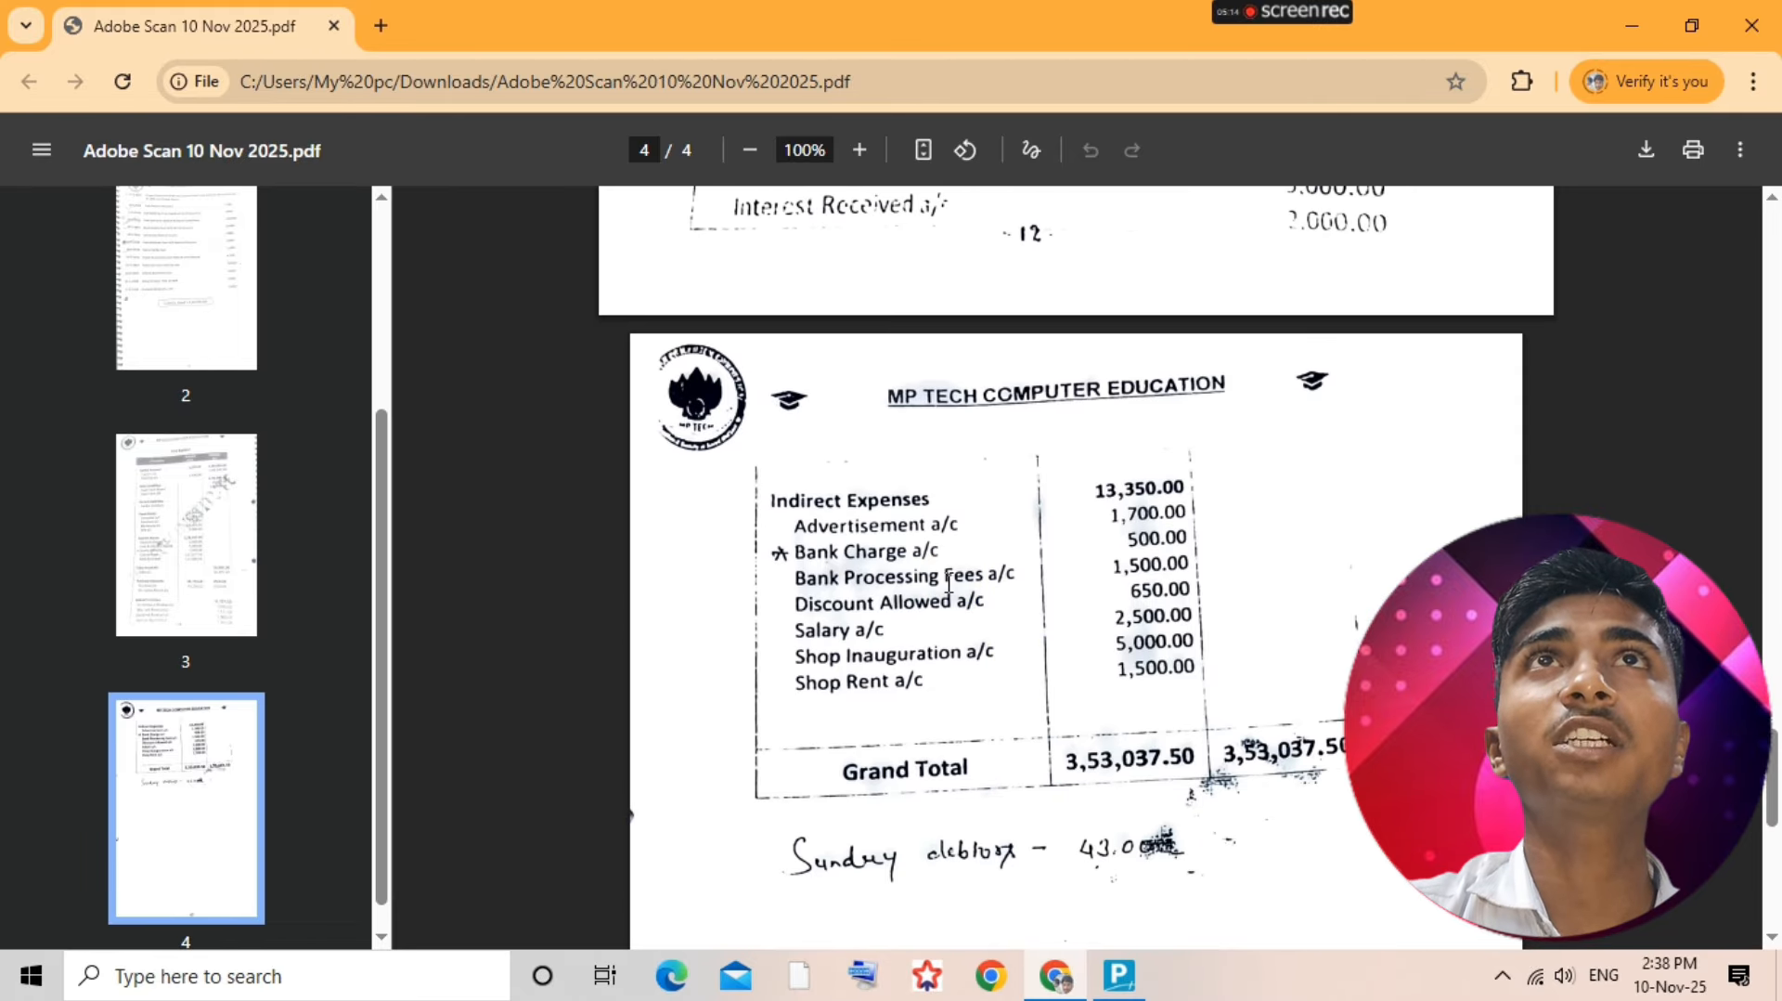
scroll(1054, 728, up, 4)
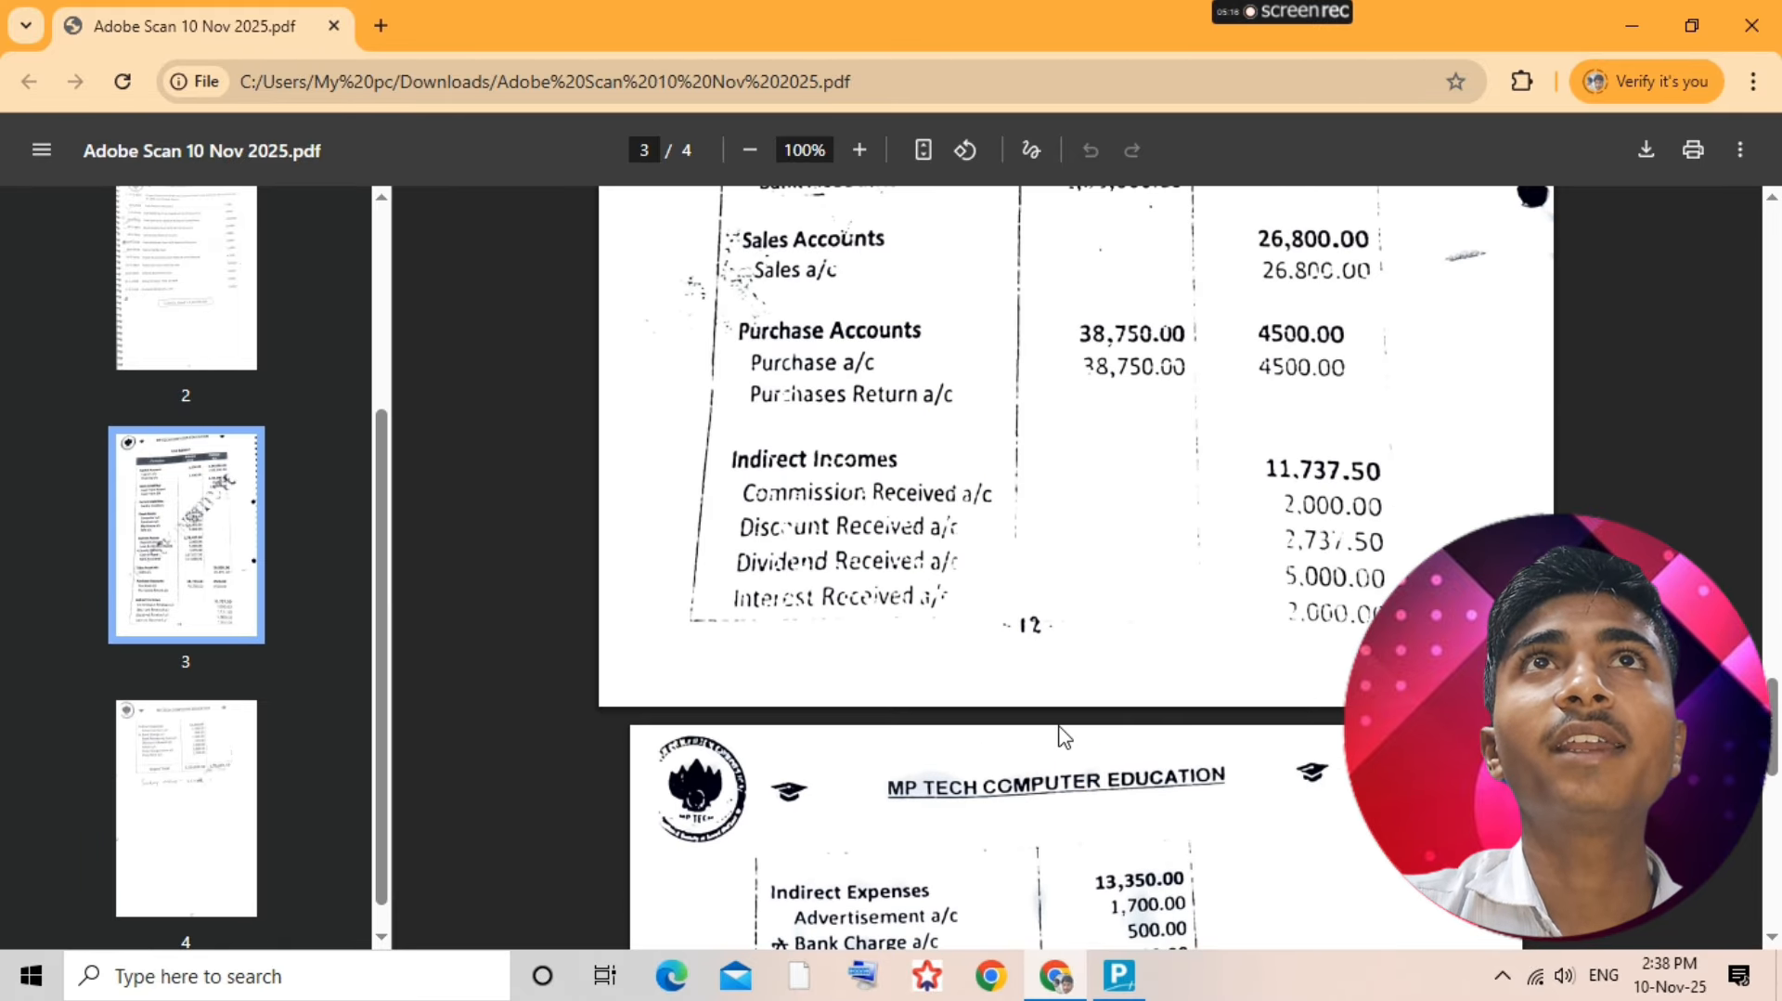
scroll(1065, 737, down, 3)
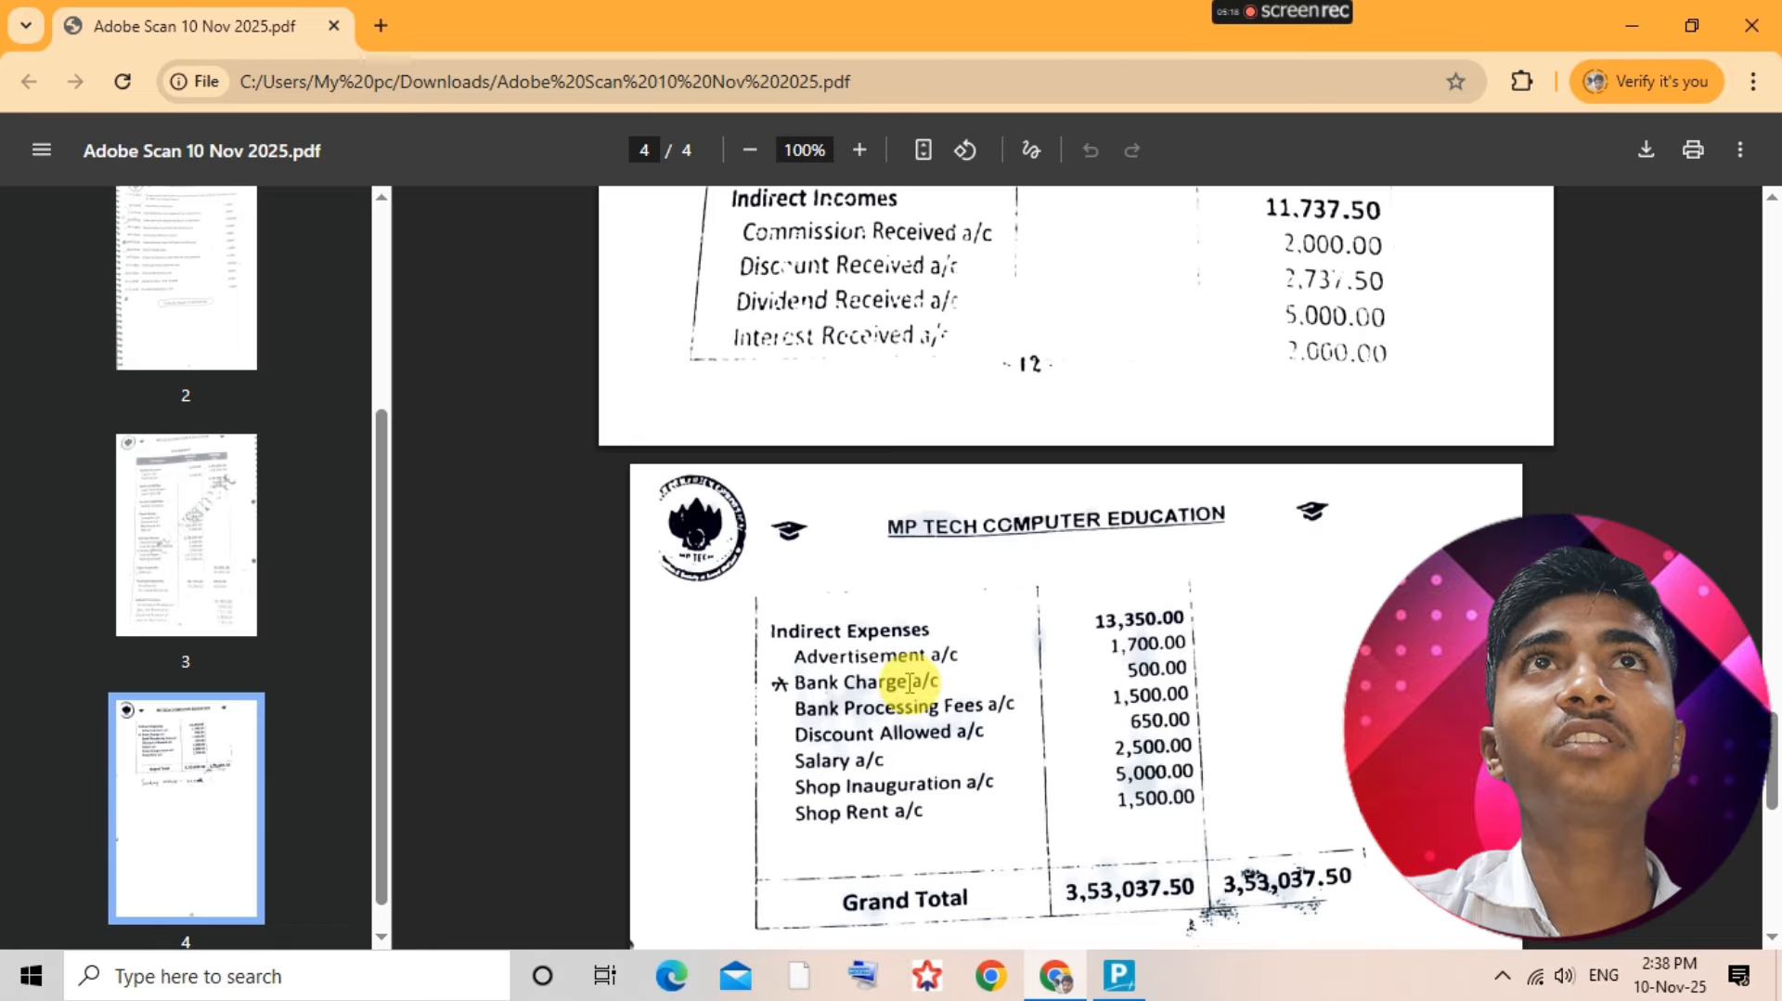